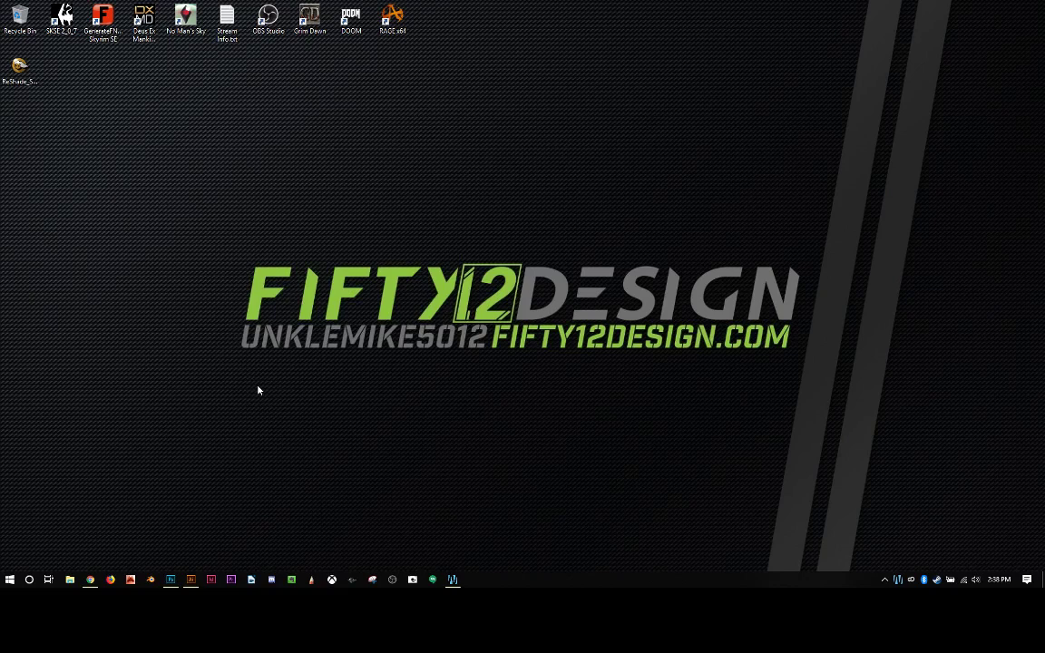
Switch to Photoshop and darken the revolver line art on Layer7 using Hue/Saturation with Lightness at -100.
left_click(170, 579)
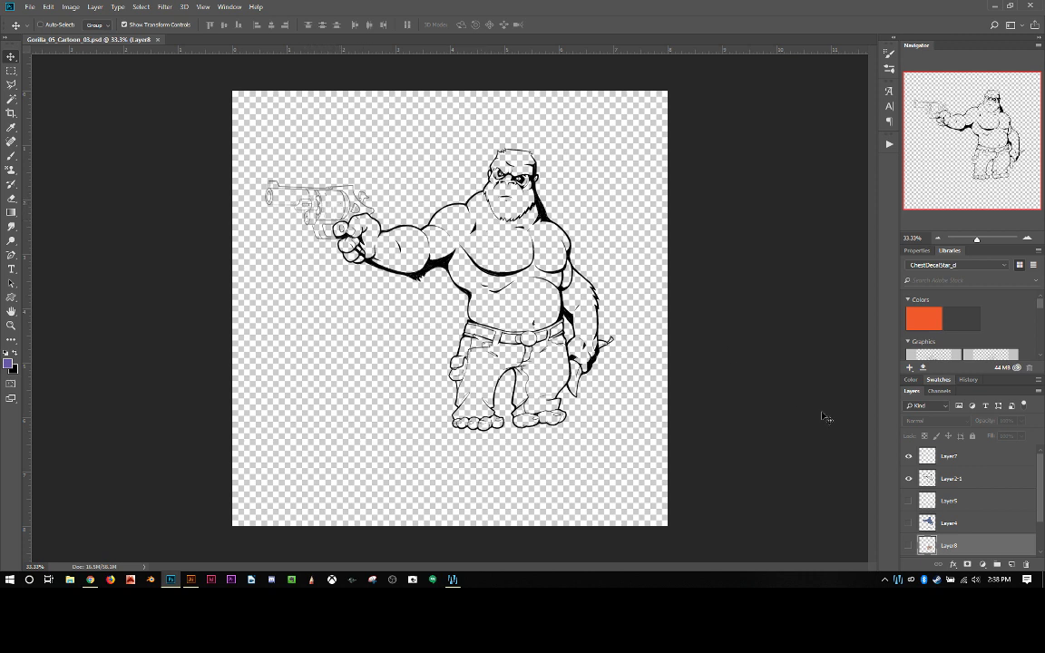
left_click(964, 457)
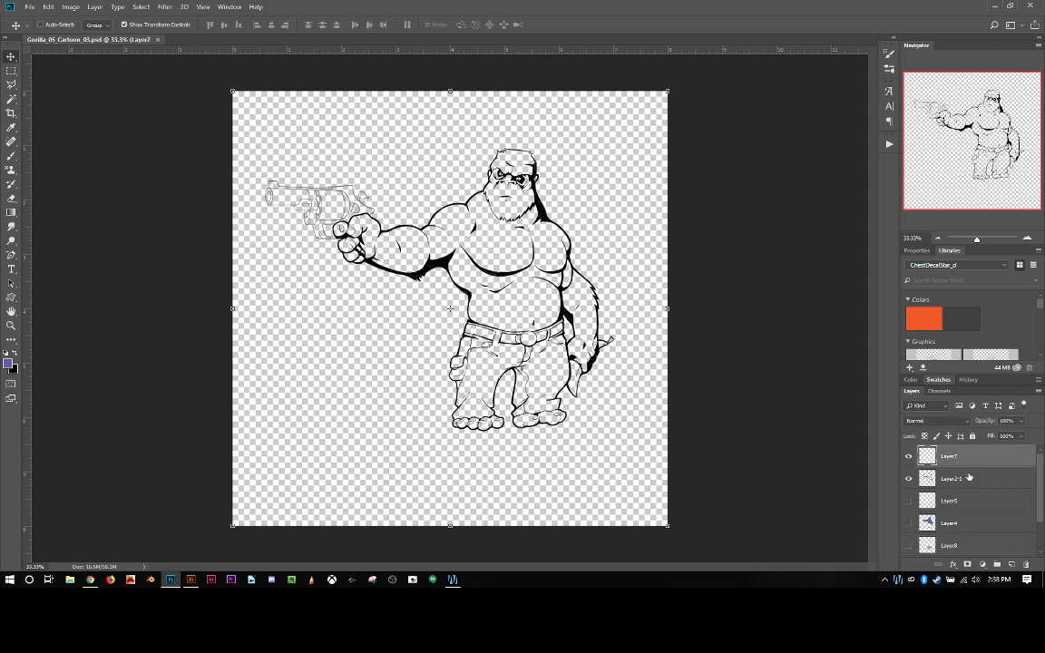
left_click(908, 457)
left_click(908, 457)
key("ctrl+u")
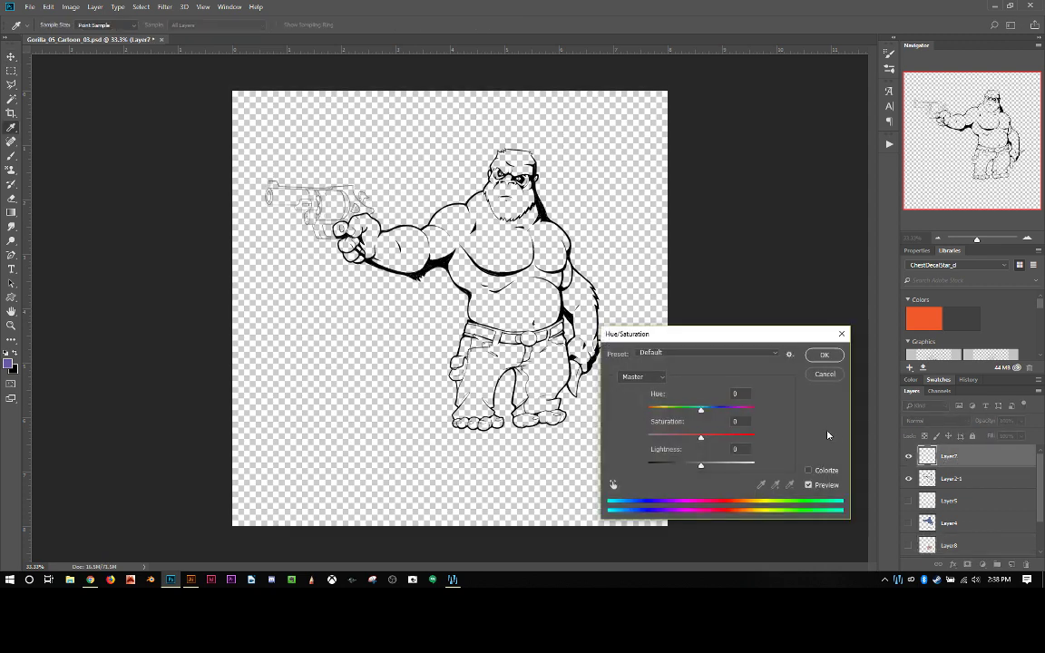
left_click_drag(701, 467, 648, 465)
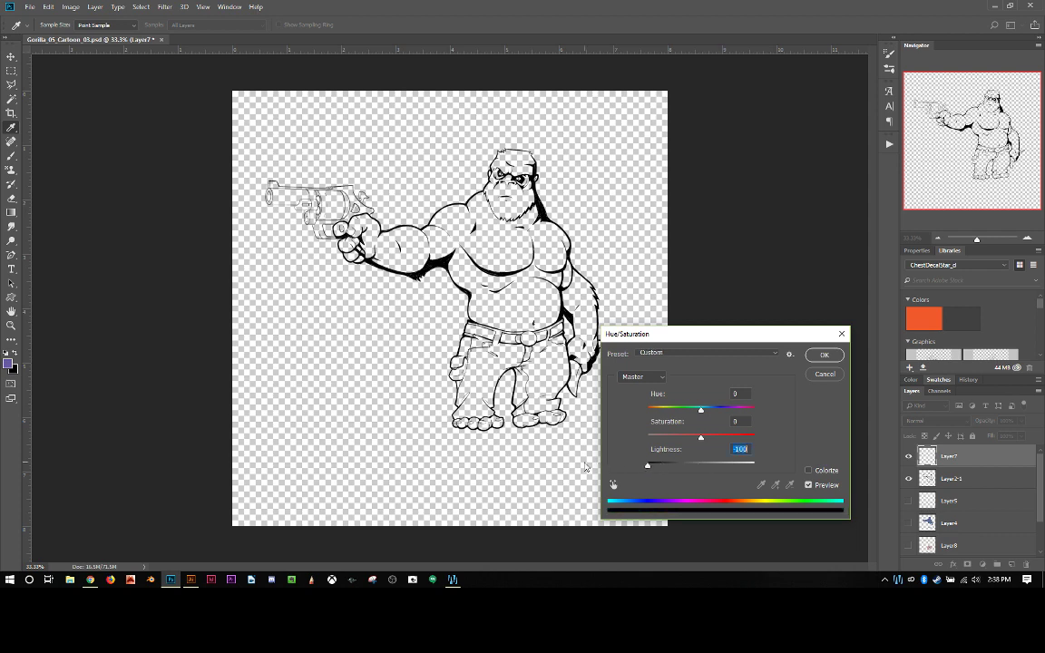
left_click(824, 355)
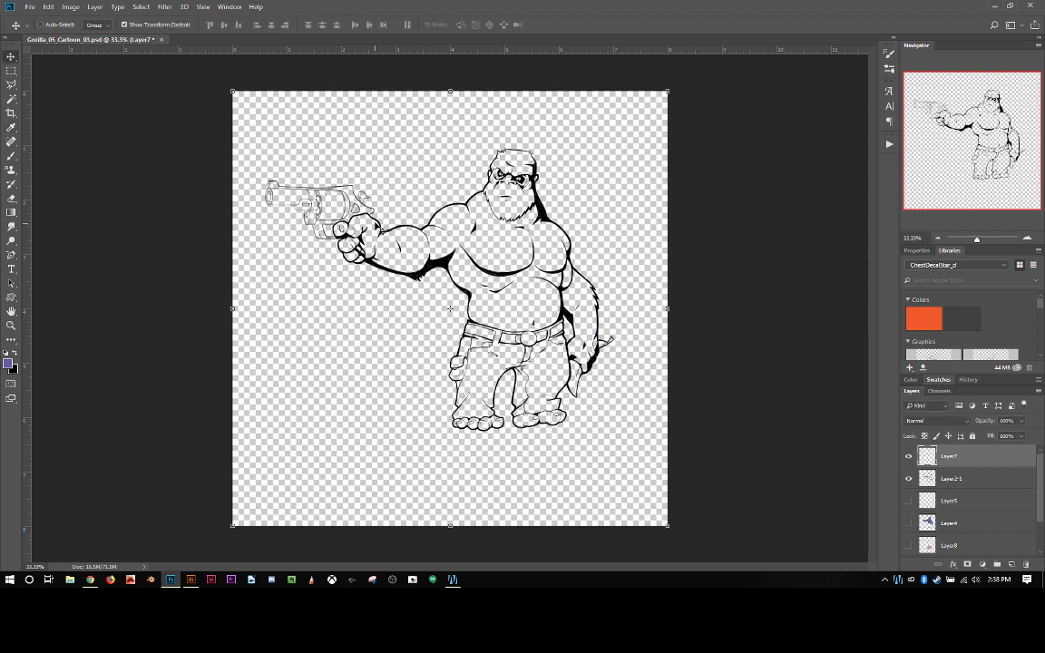
Inspect the darkened revolver and hand lines up close, then save and close Gorilla_05_Cartoon_03.psd.
scroll(388, 247, "up", 2)
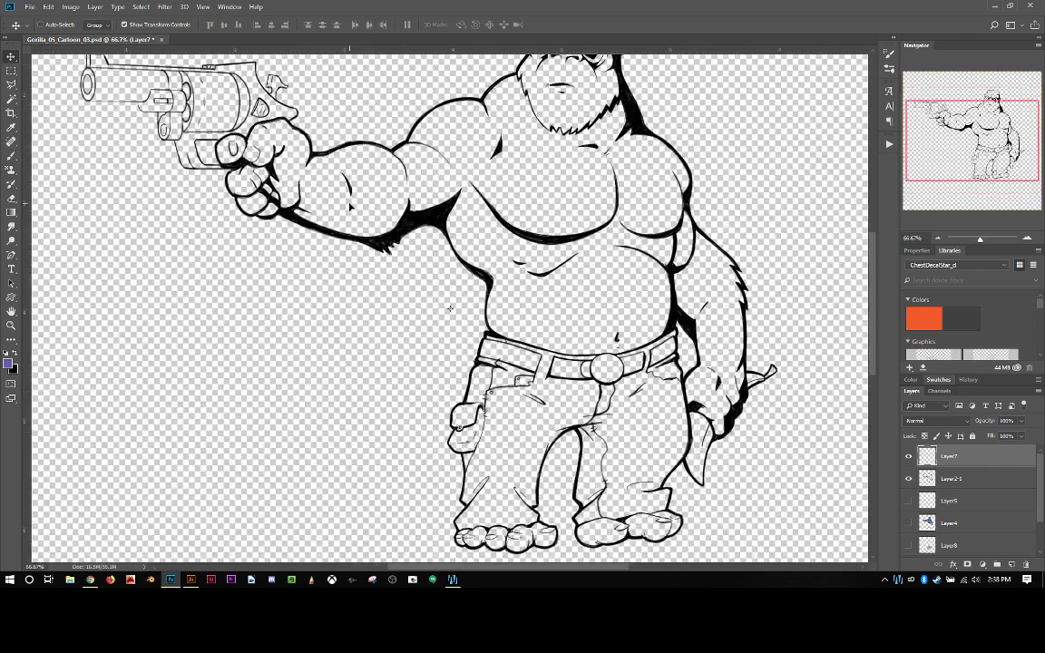
scroll(436, 314, "up", 3)
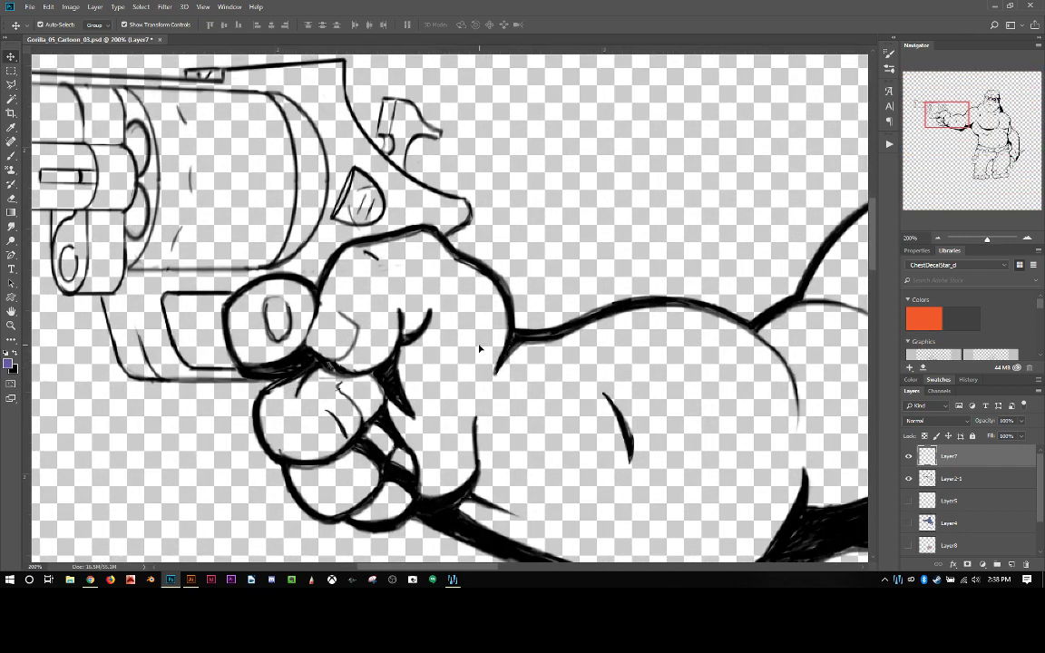
scroll(480, 348, "down", 4)
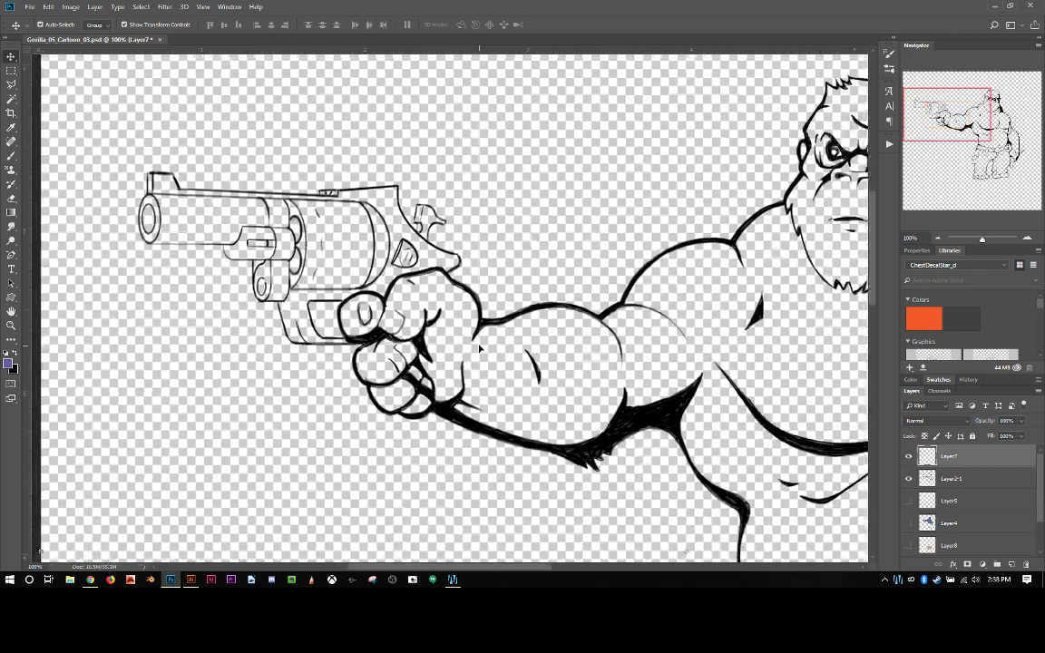
scroll(472, 316, "down", 3)
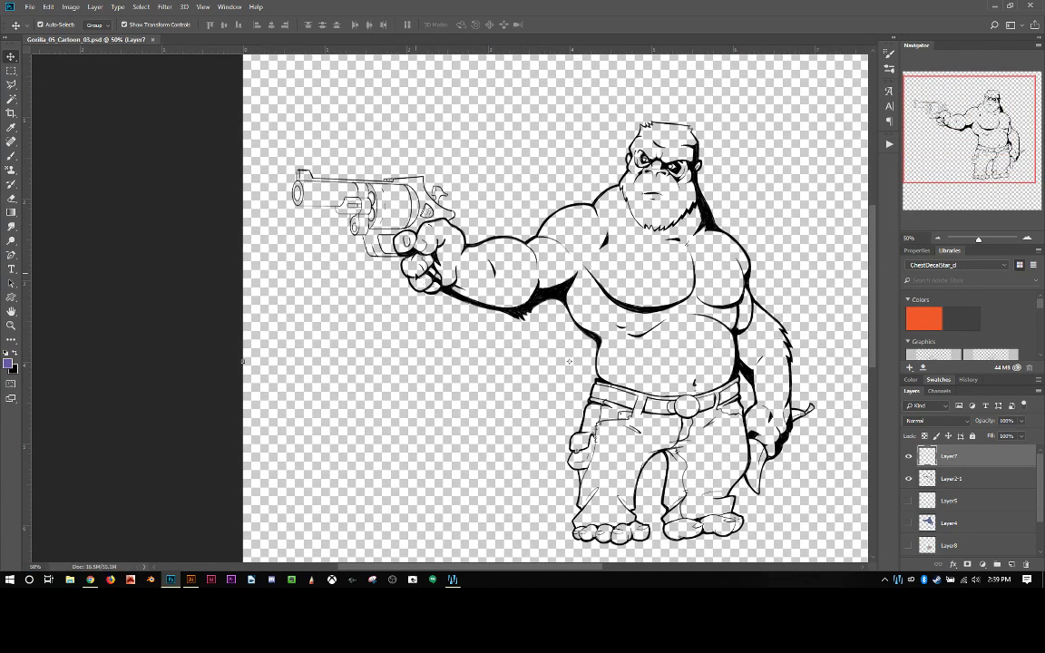
scroll(531, 300, "down", 1)
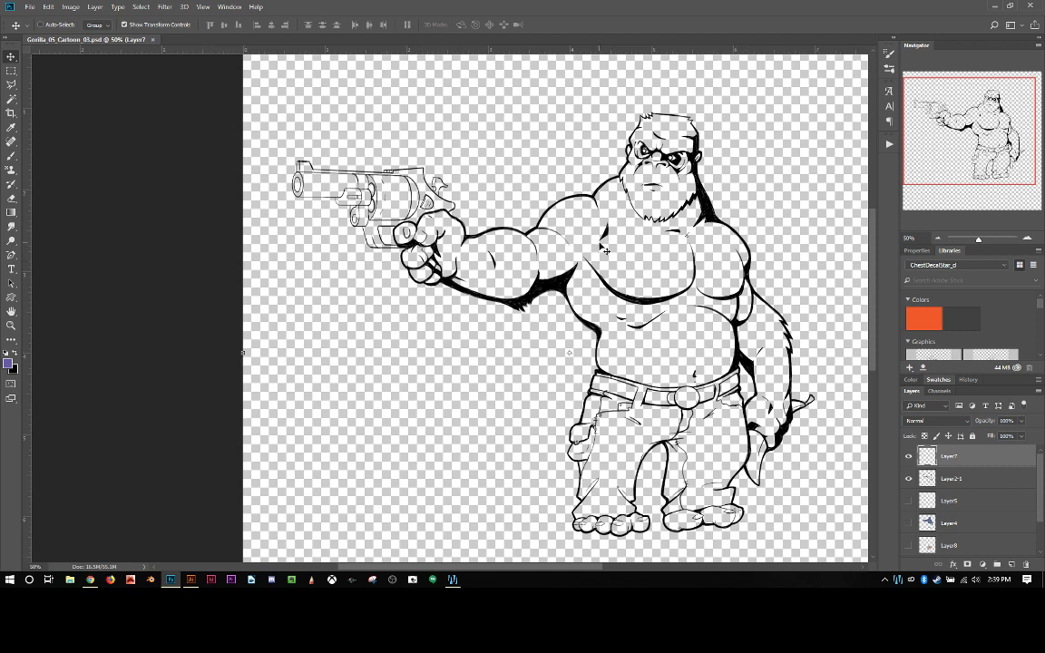
left_click(153, 41)
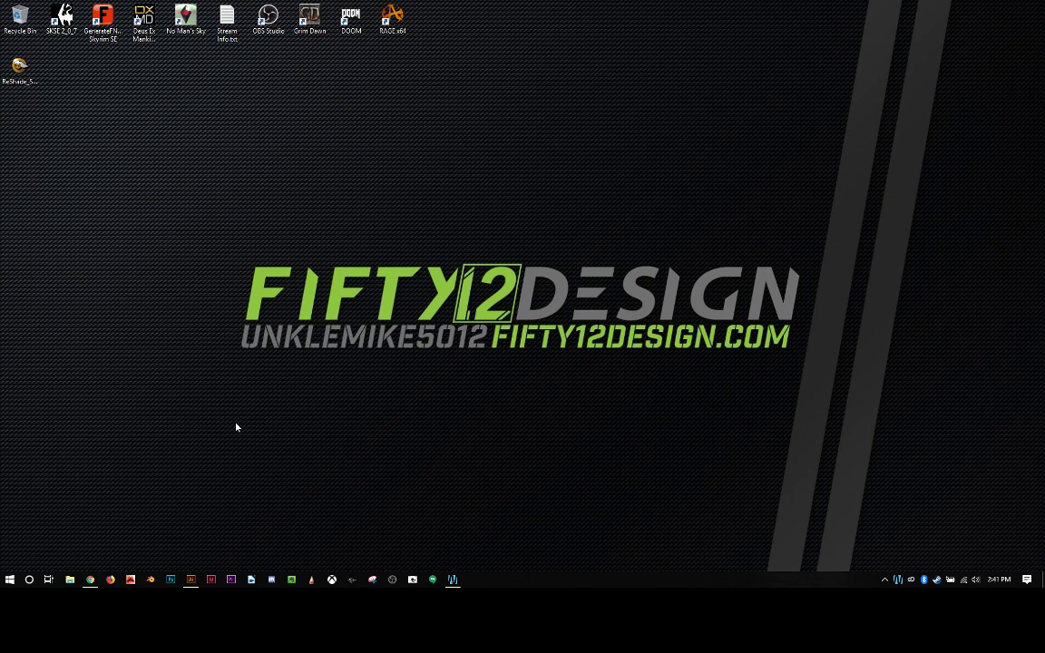
Switch to Illustrator and delete the old traced gorilla from Gorillas_Guns_VECTORS.ai.
left_click(190, 579)
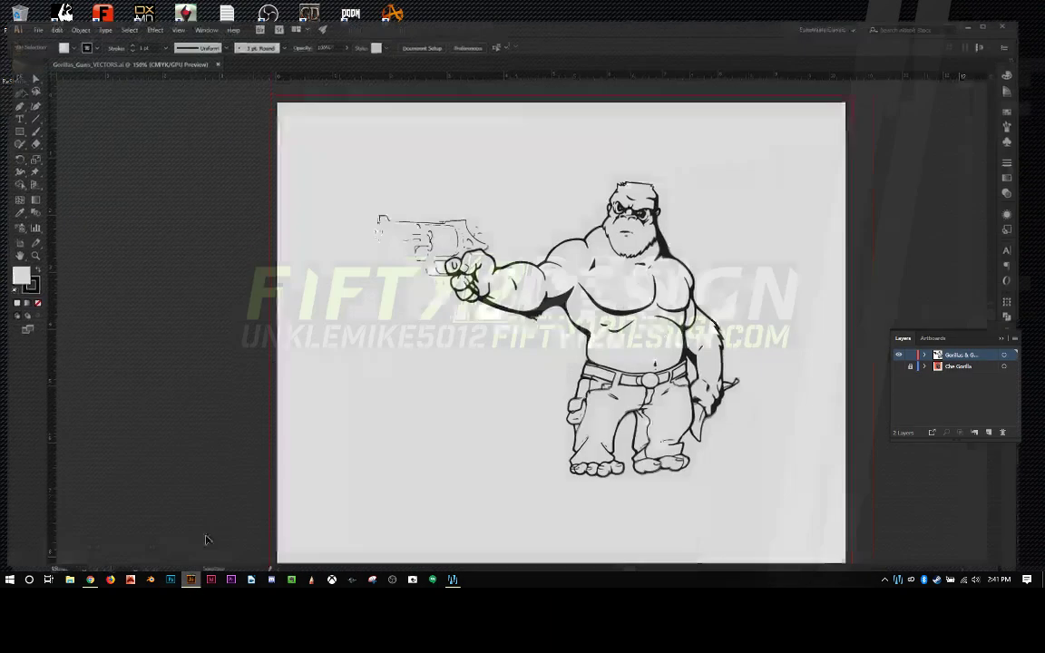
left_click(436, 224)
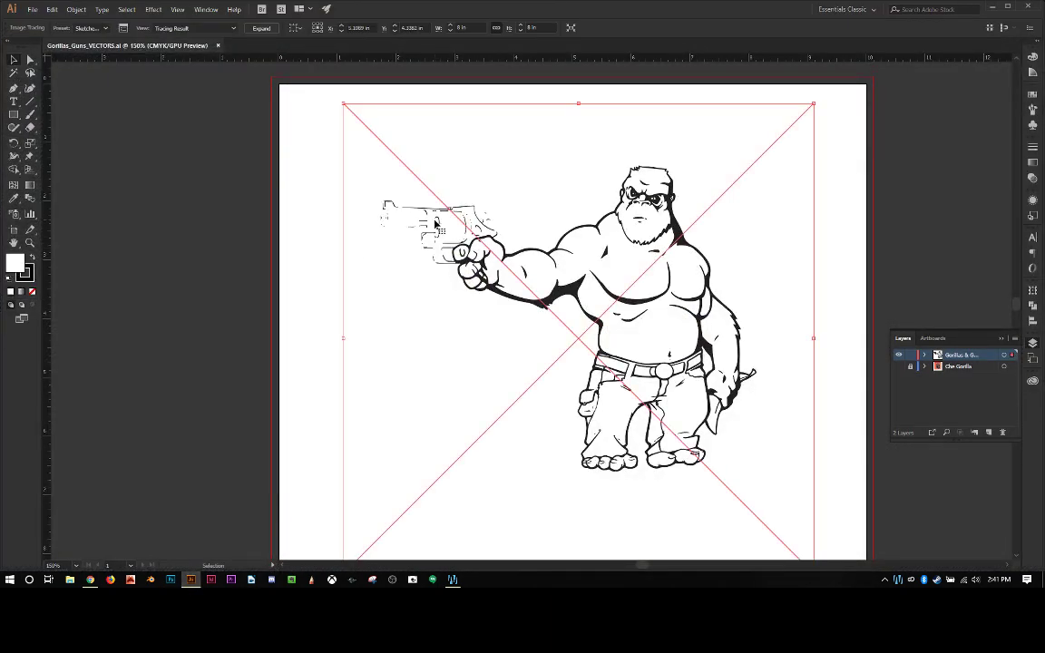
key("Delete")
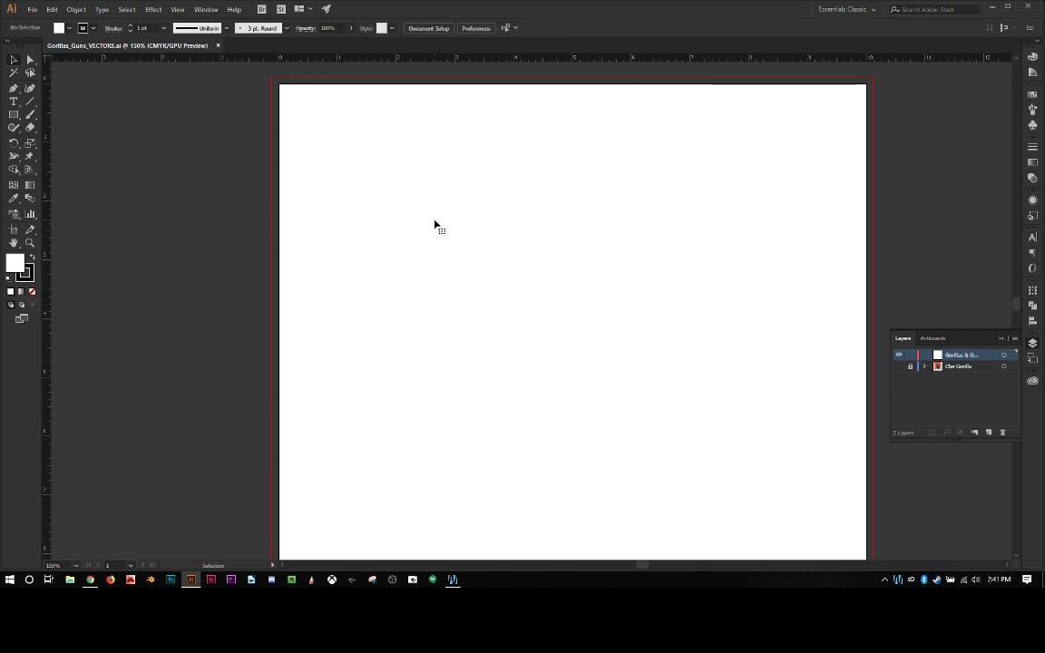
Place Gorilla_05_Cartoon_03.psd from D:\5012Design\Design Projects\Gorillas & Guns near the artboard's upper-left corner.
left_click(32, 9)
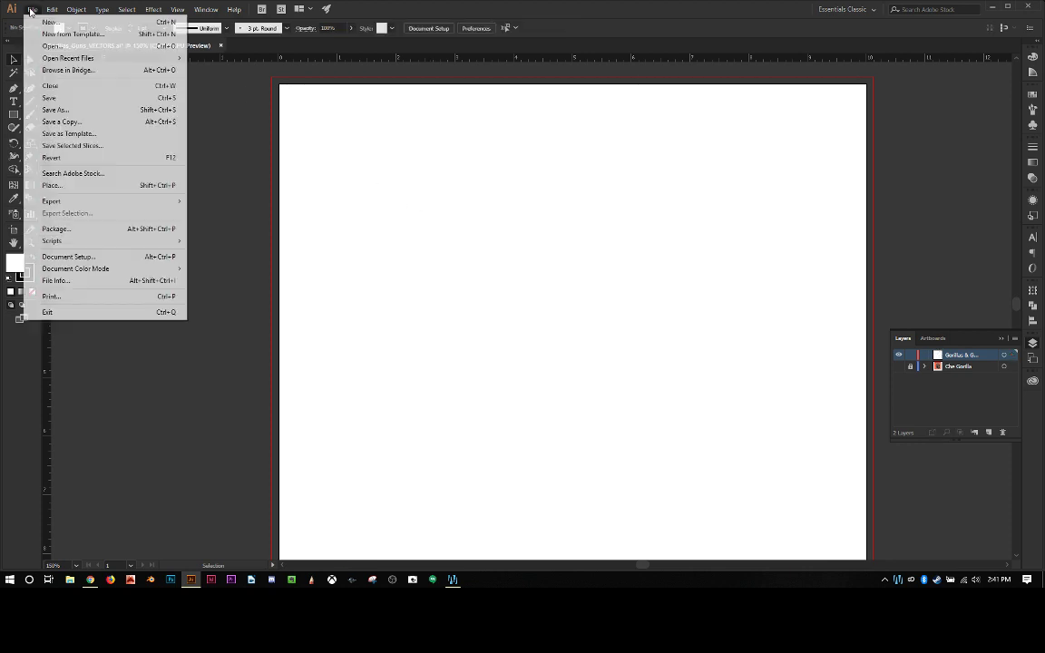
left_click(51, 187)
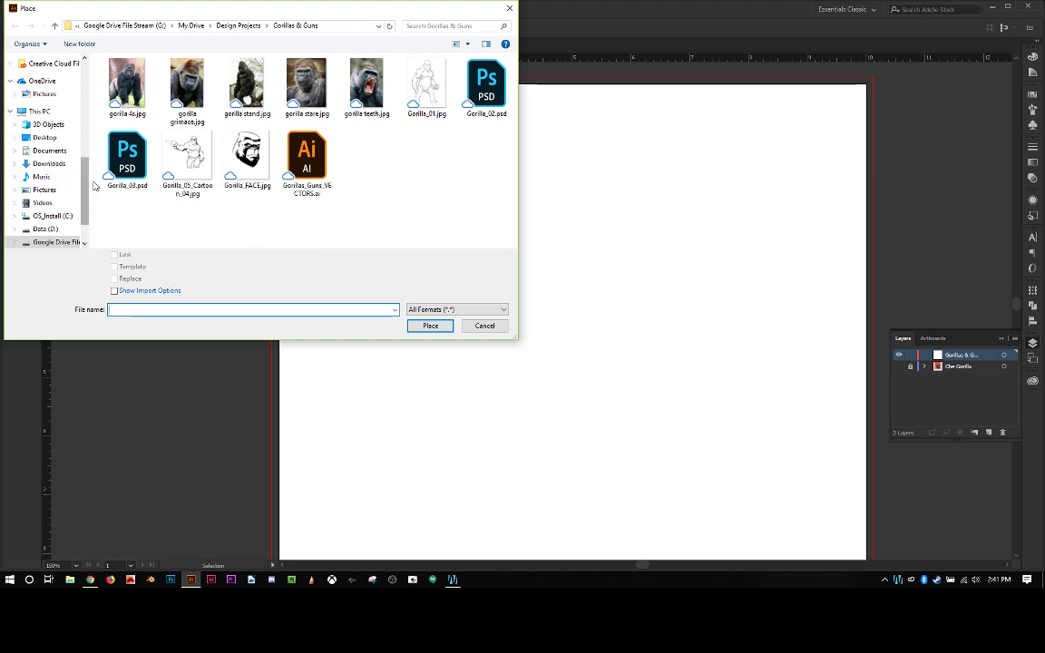
left_click_drag(85, 182, 86, 227)
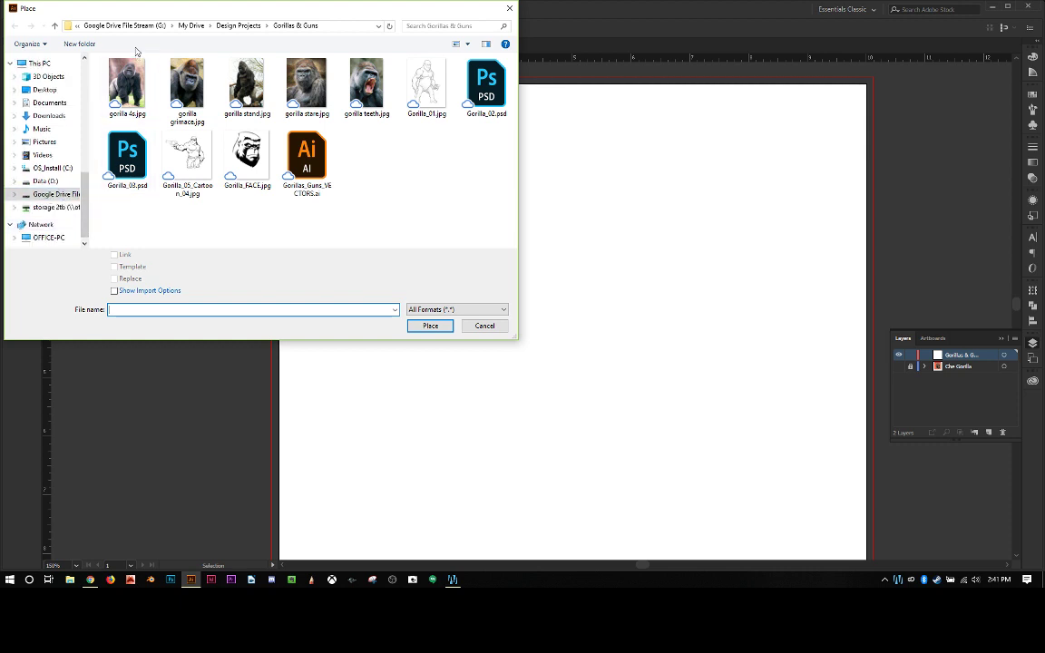
left_click(43, 181)
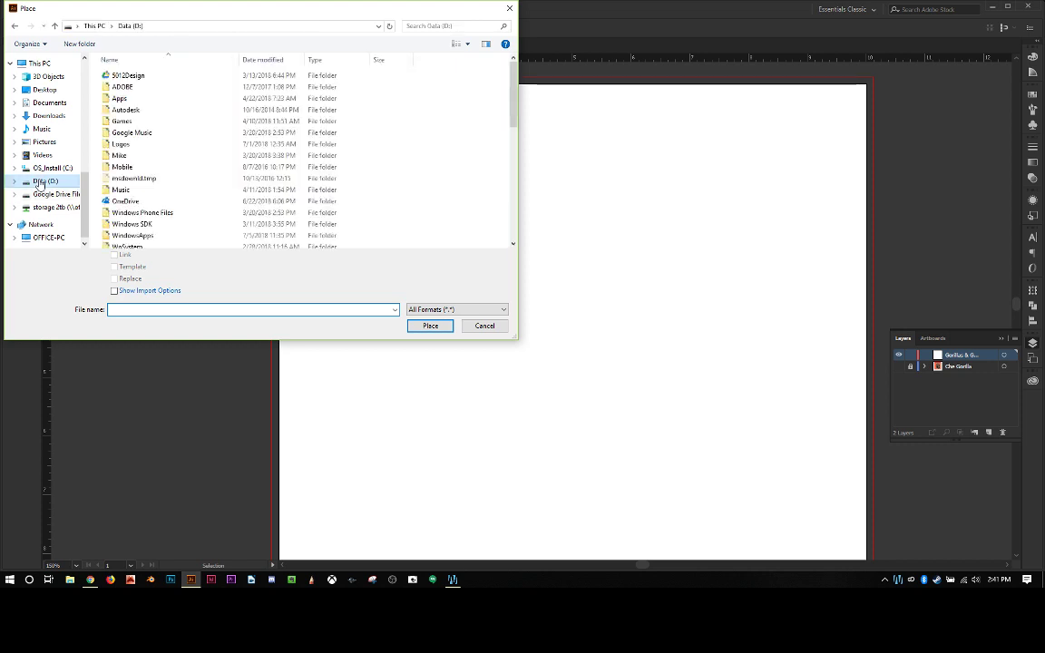
double_click(124, 76)
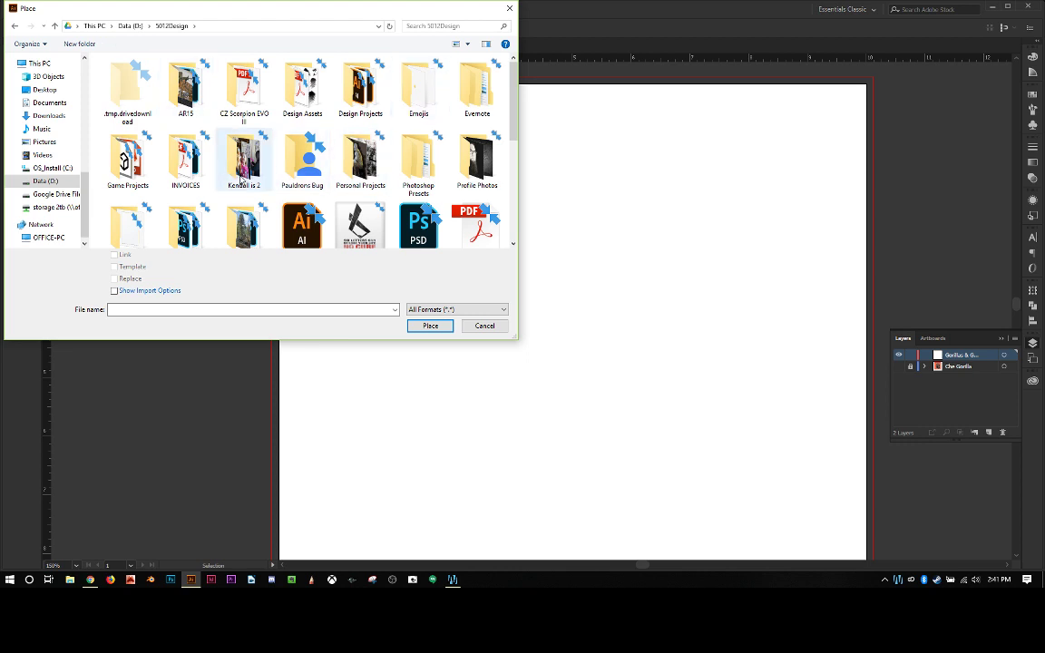
double_click(363, 100)
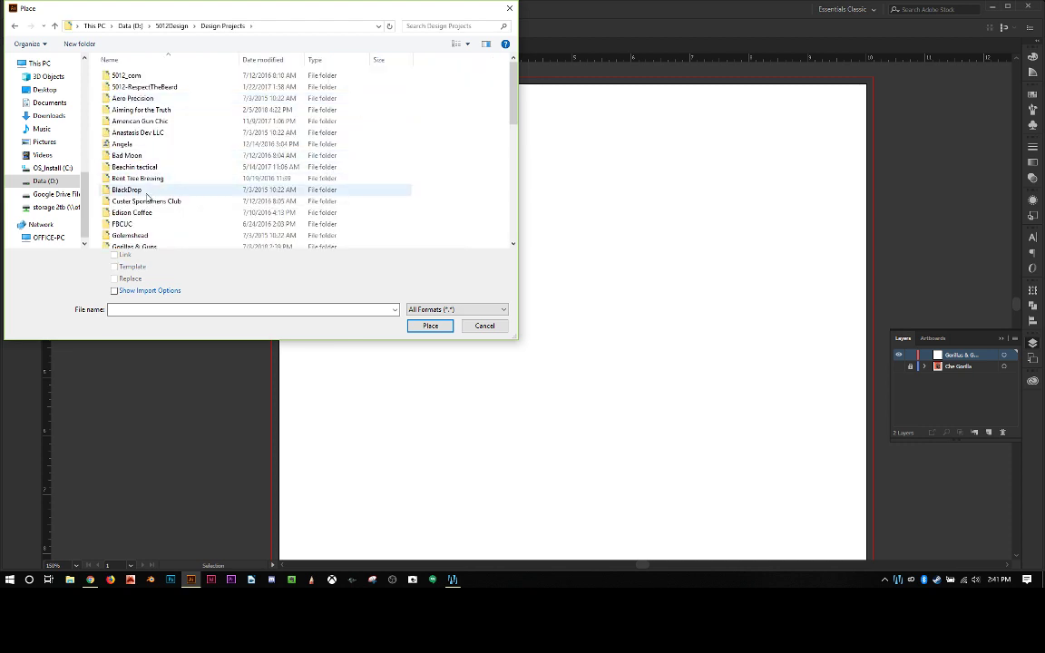
scroll(146, 218, "down", 1)
double_click(144, 241)
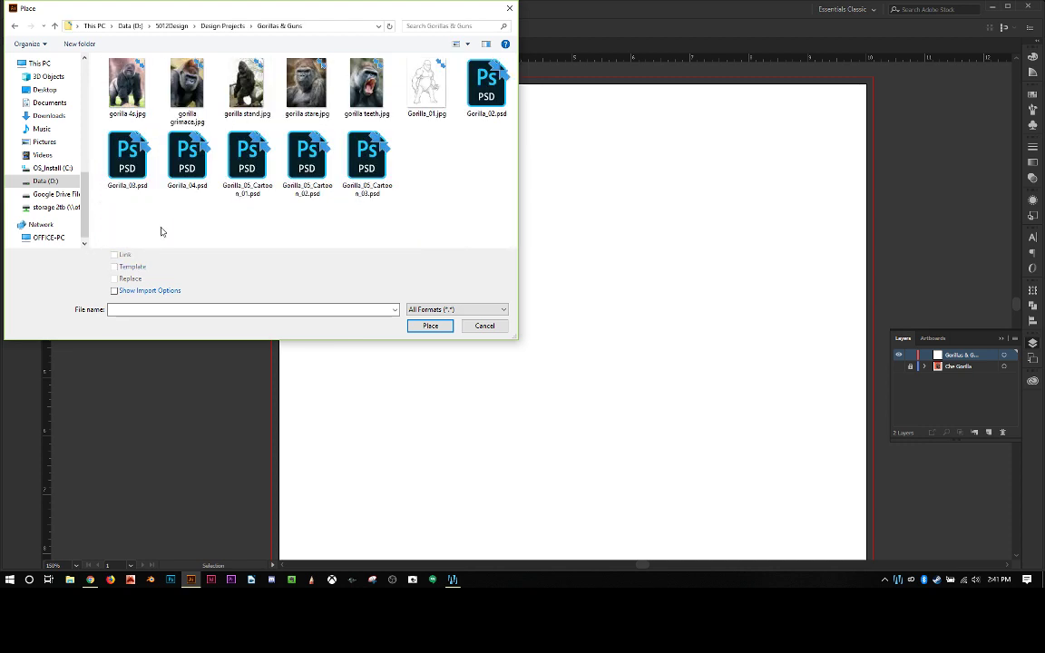
double_click(366, 166)
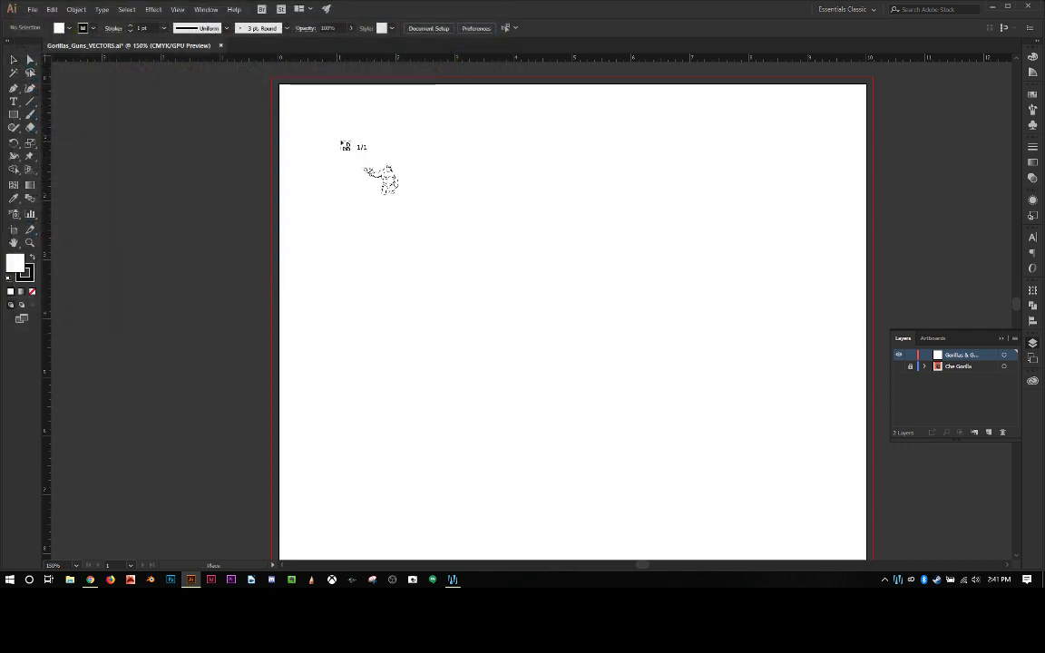
left_click(306, 102)
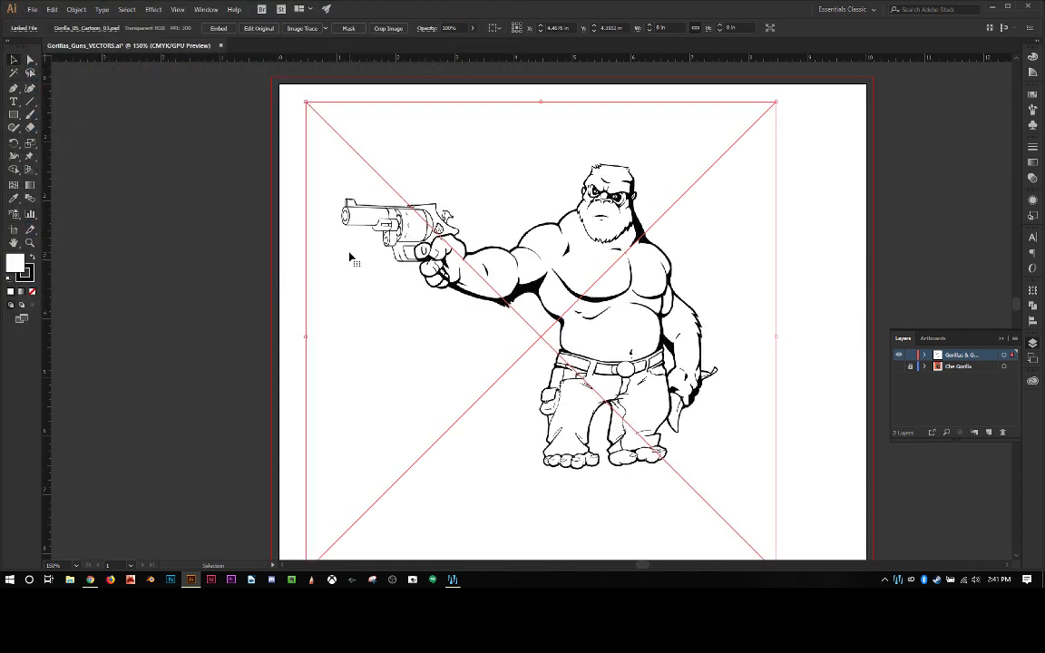
left_click(299, 155)
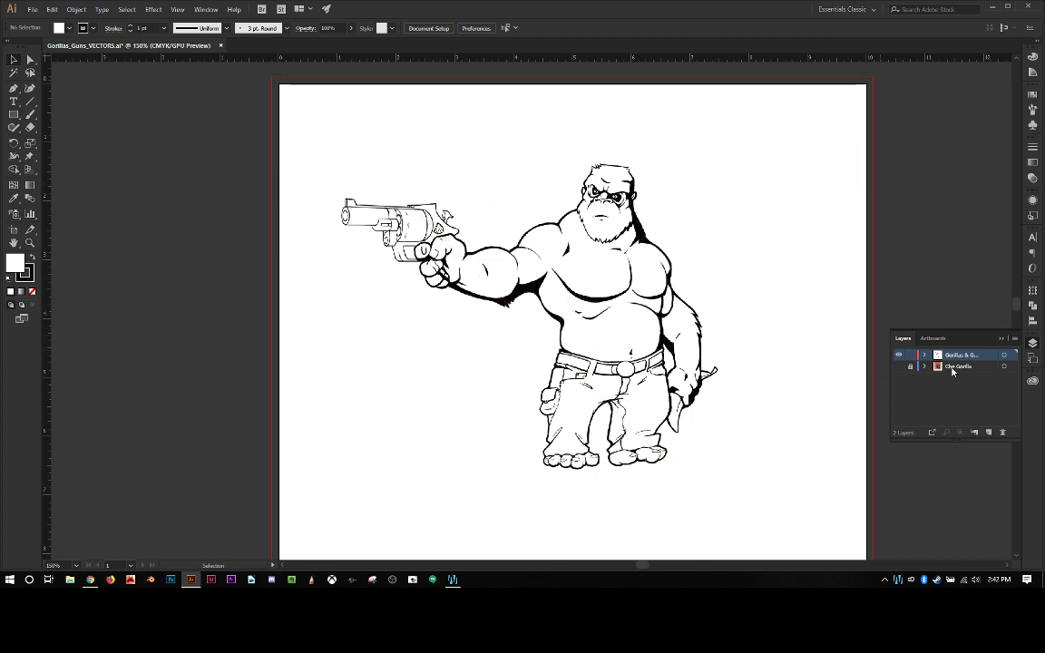
Toggle the visibility of both layers to view the Che Gorilla artwork, leaving only the newly placed gorilla shown.
left_click(898, 365)
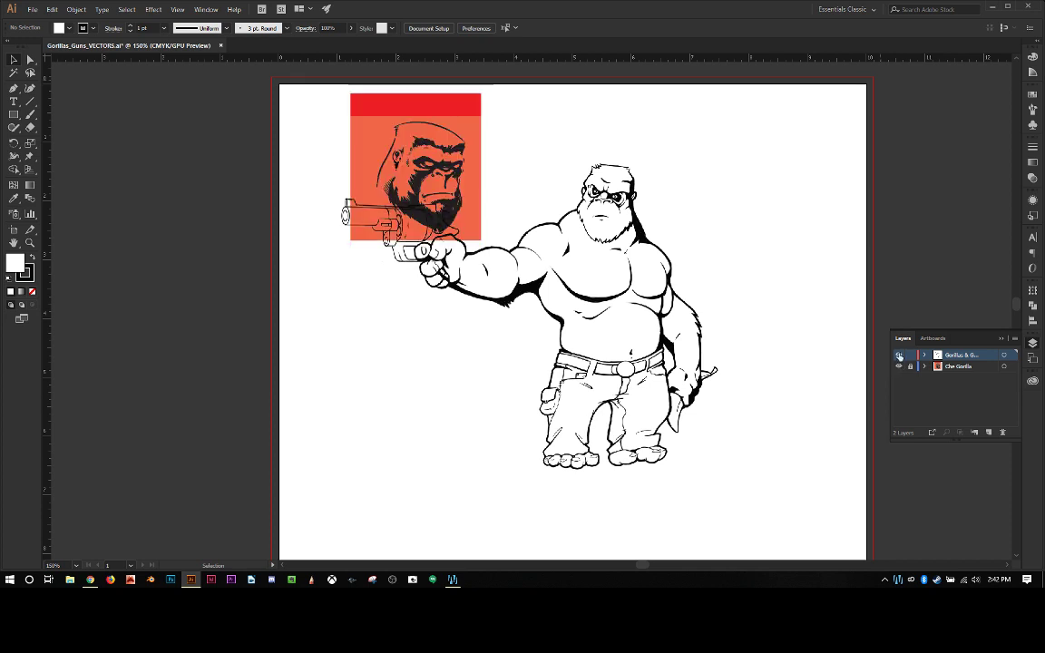
left_click(899, 355)
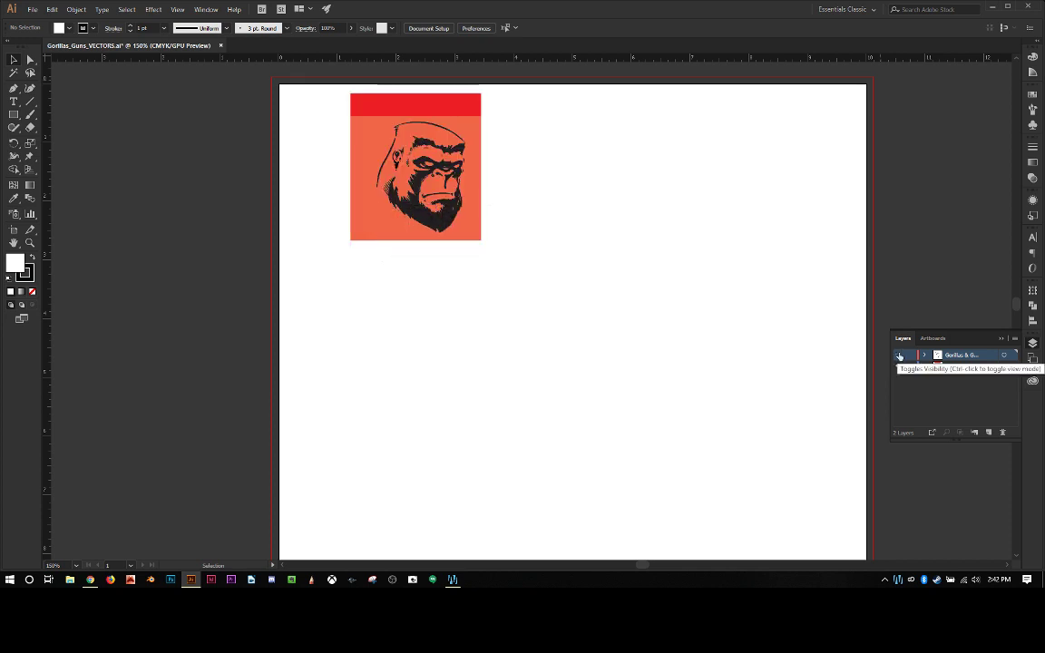
left_click(899, 366)
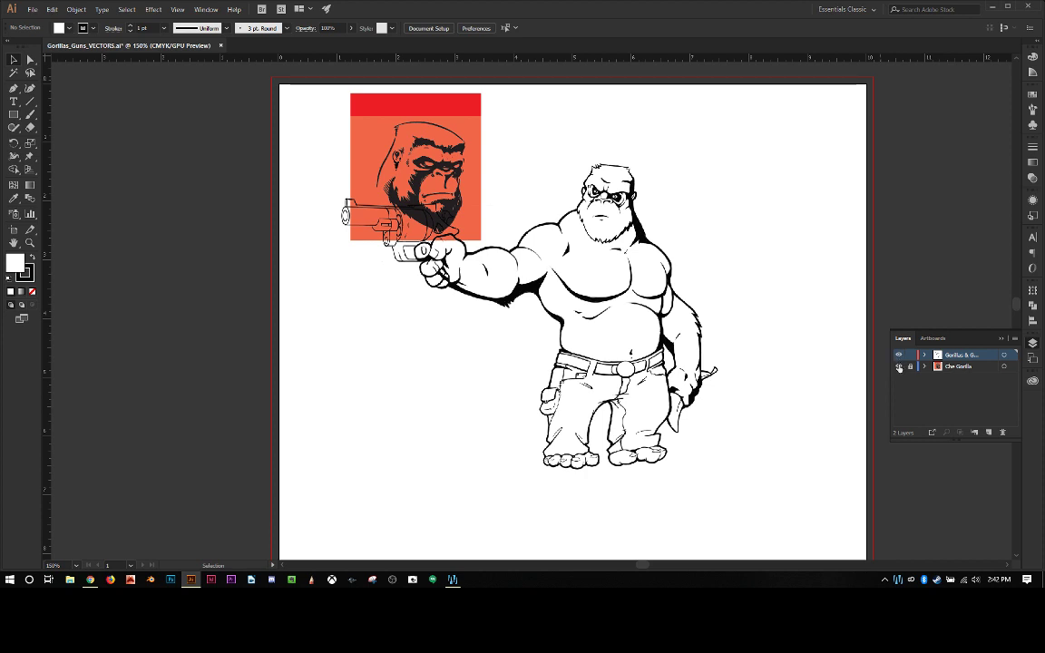
left_click(900, 366)
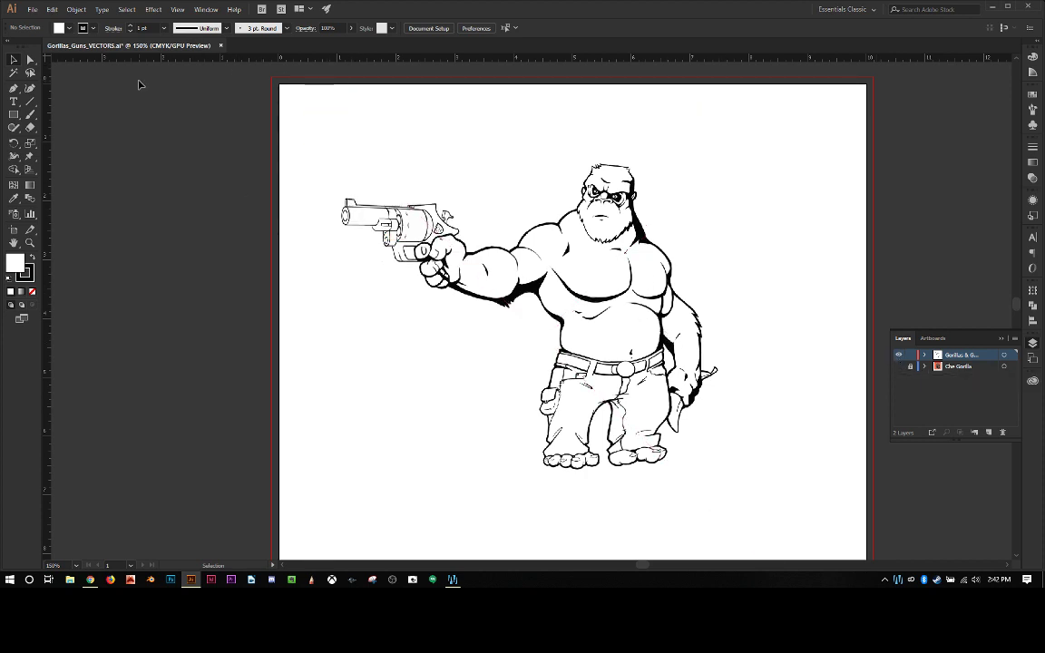
Copy the placed gorilla drawing onto a new top layer, and lock and hide the original drawing's layer.
left_click(490, 186)
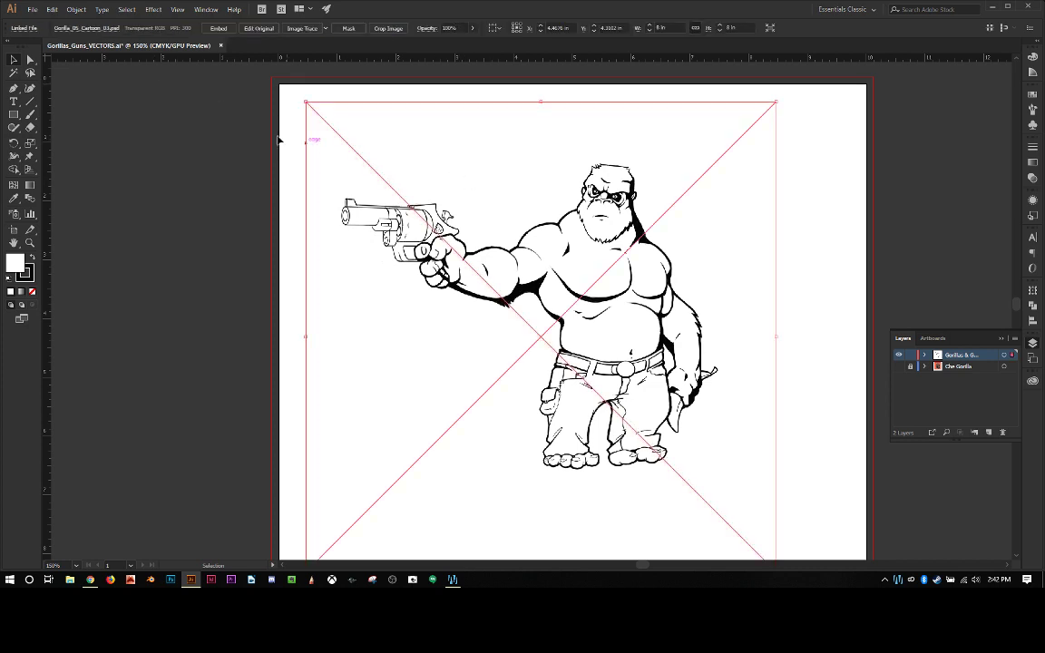
key("a")
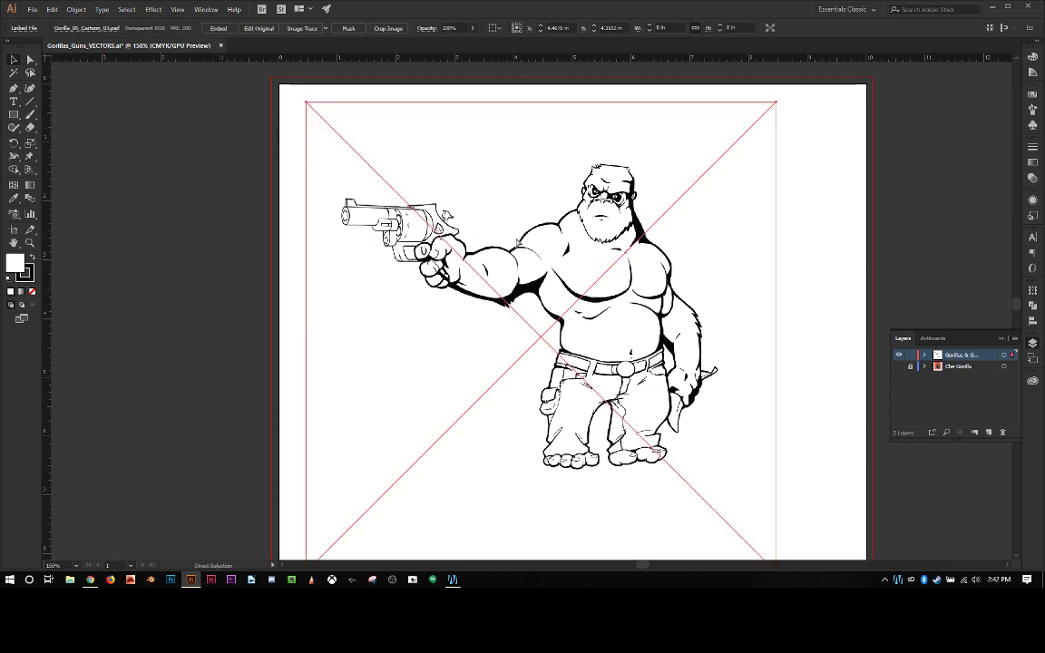
key("v")
left_click(990, 434)
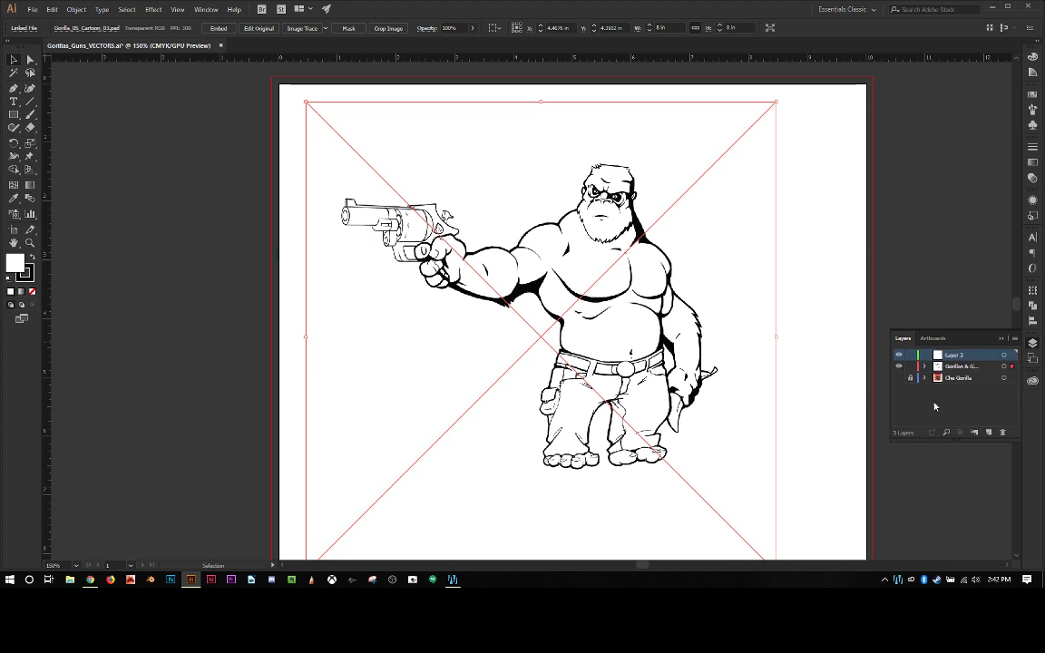
key("ctrl+v")
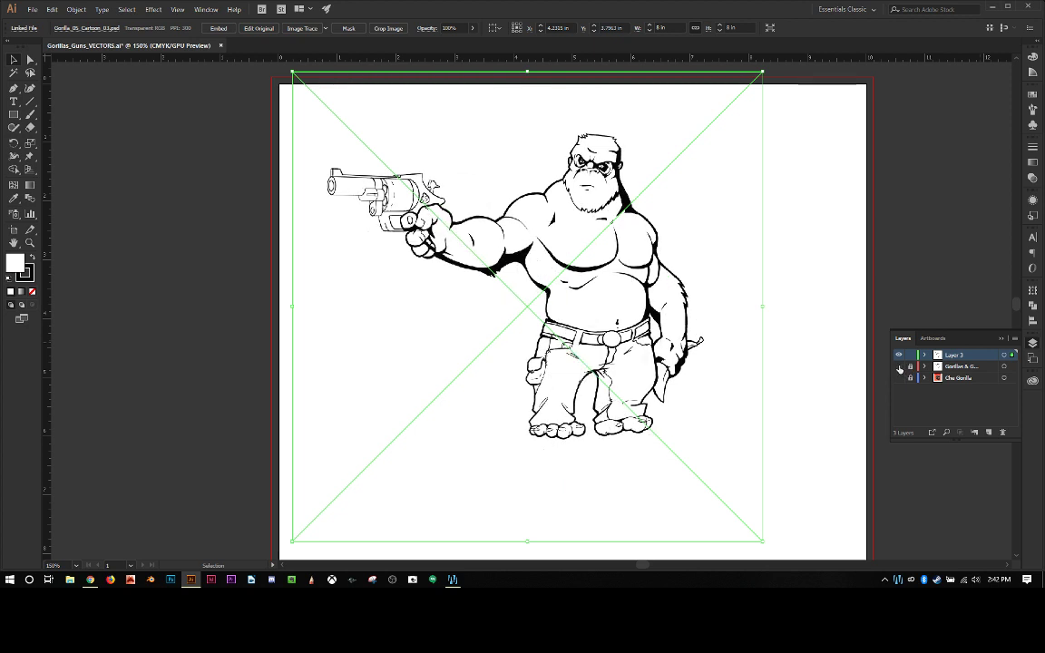
left_click(899, 366)
Move the copied gorilla down onto the artboard at about X 4.5 in, Y 4.34 in, and image-trace it with the Sketched Art preset.
left_click_drag(586, 248, 603, 282)
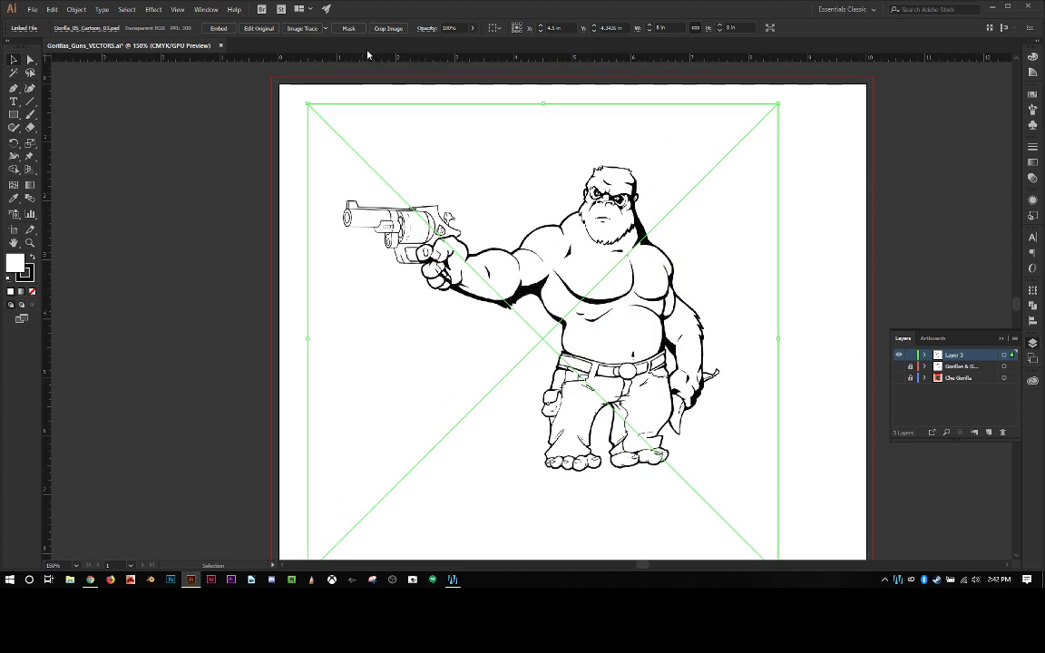
left_click(326, 28)
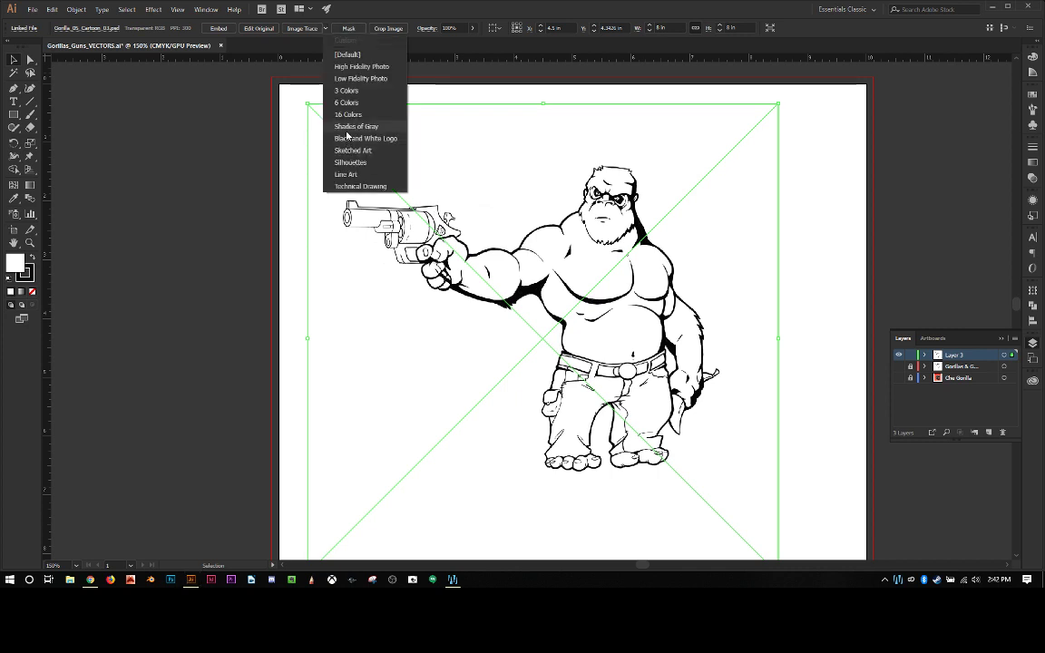
left_click(381, 150)
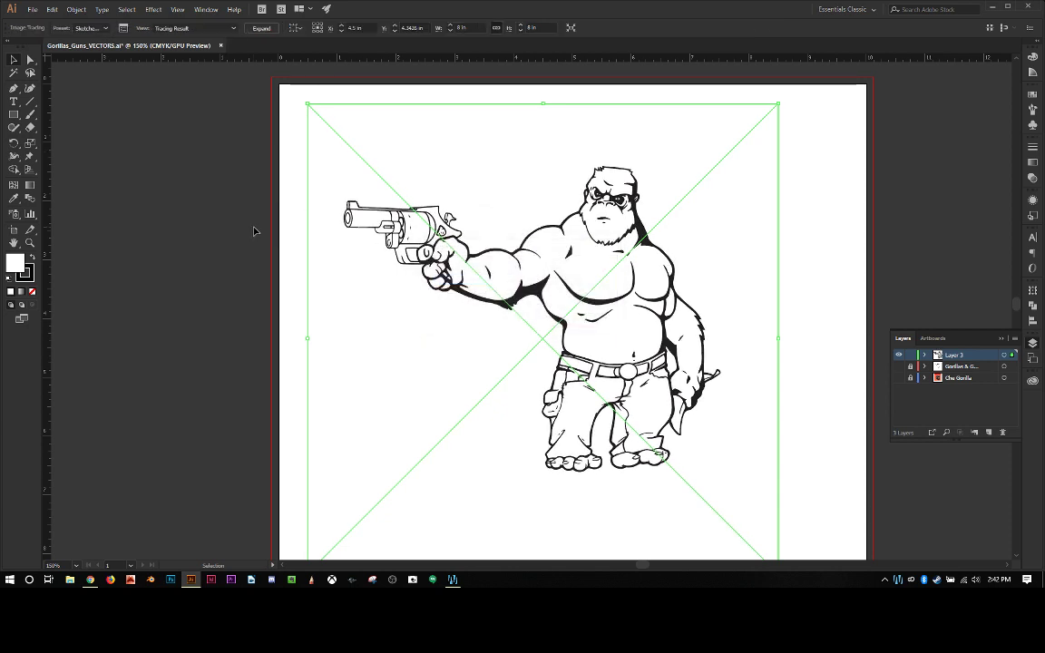
Expand the image-traced gorilla into editable vector paths and deselect the artwork.
left_click(30, 243)
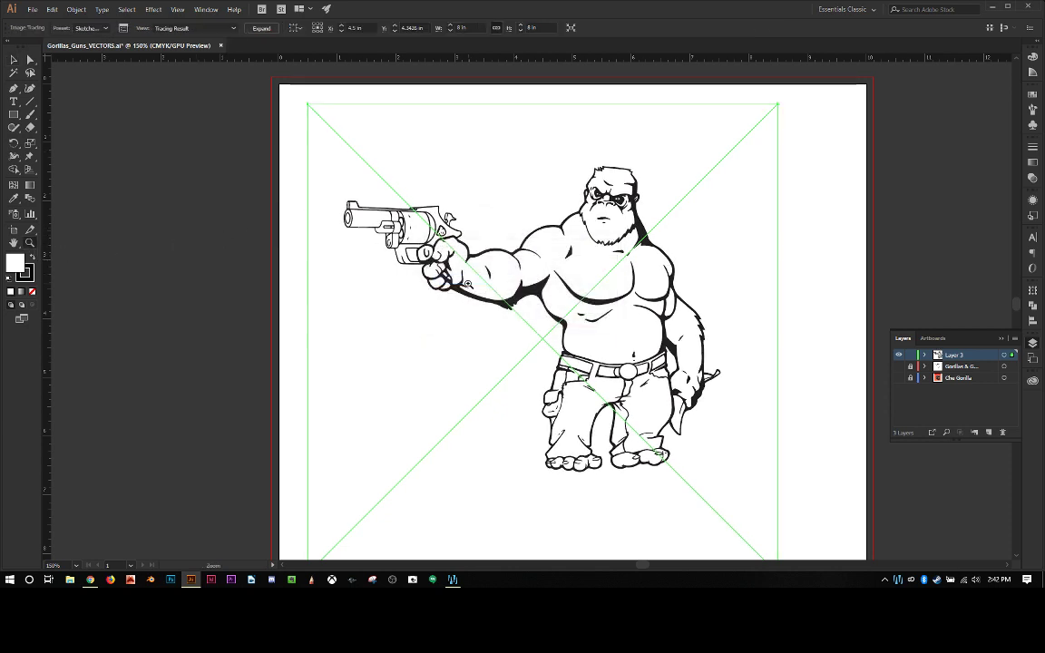
left_click(427, 256)
left_click(435, 232)
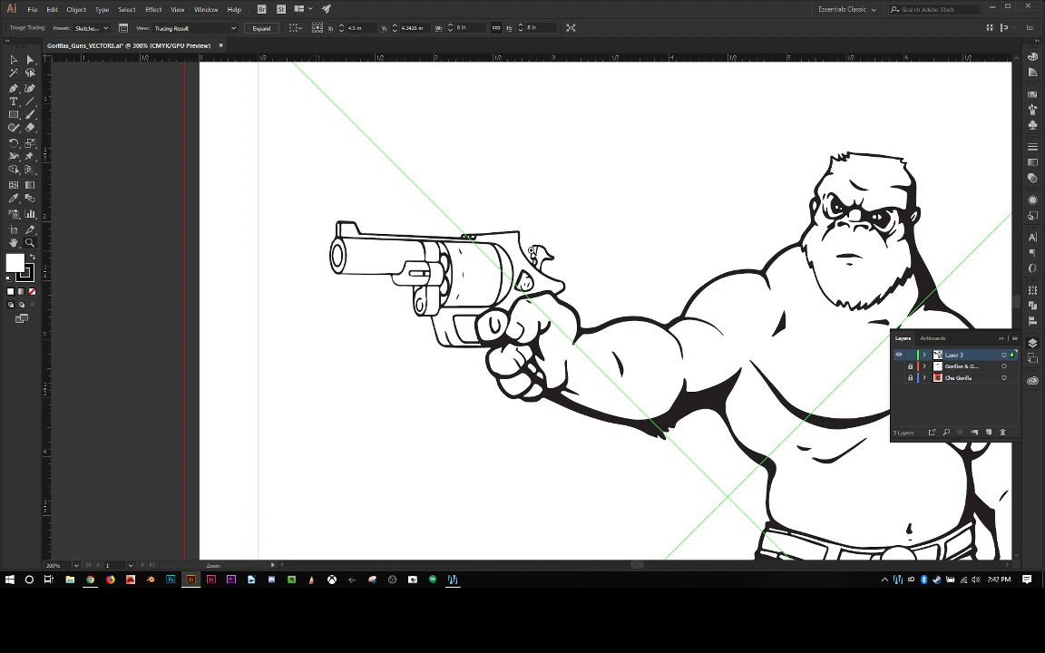
left_click(756, 301)
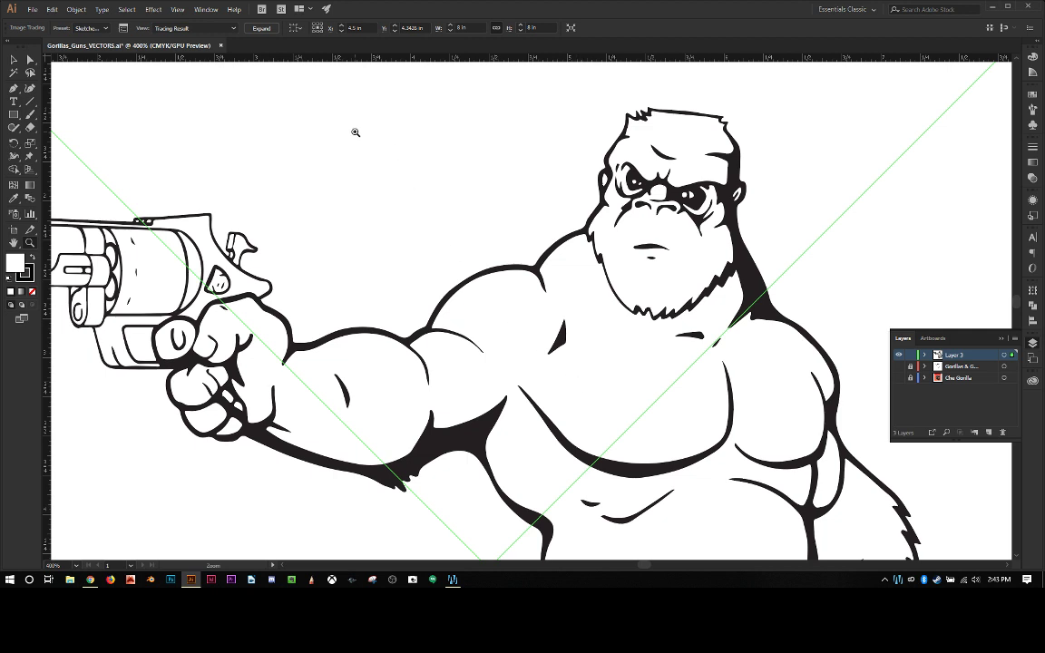
key("v")
left_click(260, 29)
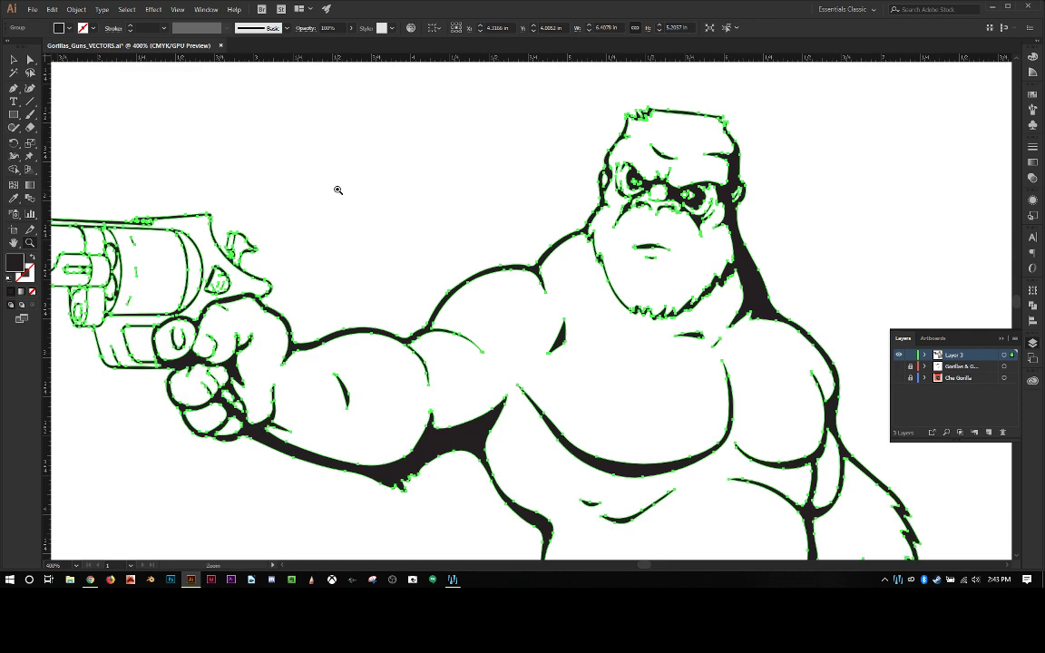
key("ctrl+minus")
key("ctrl+minus")
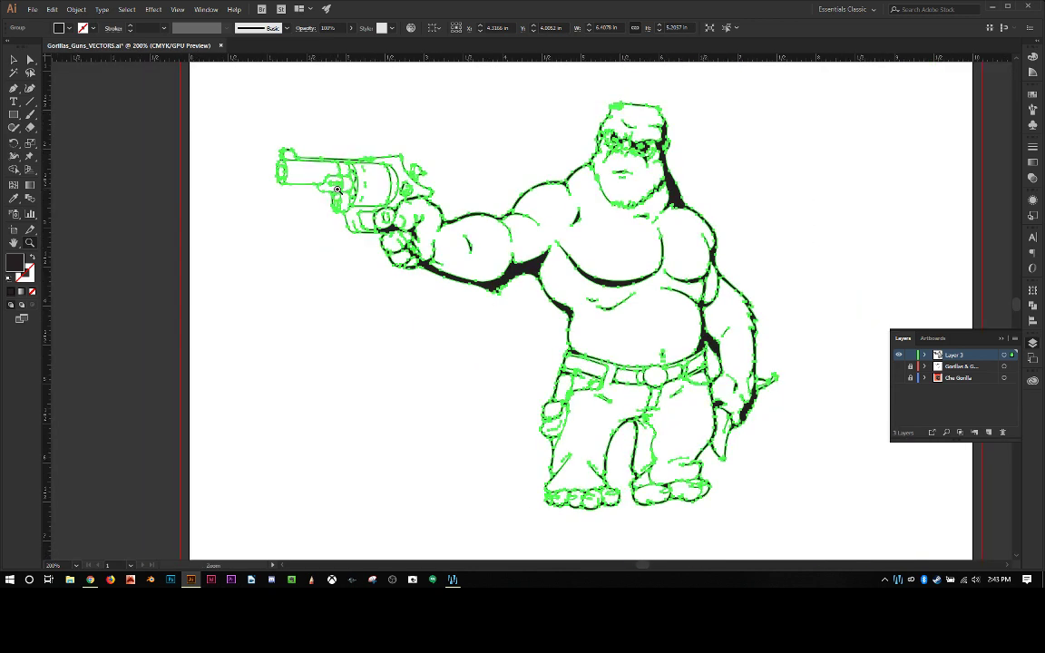
scroll(334, 250, "up", 2)
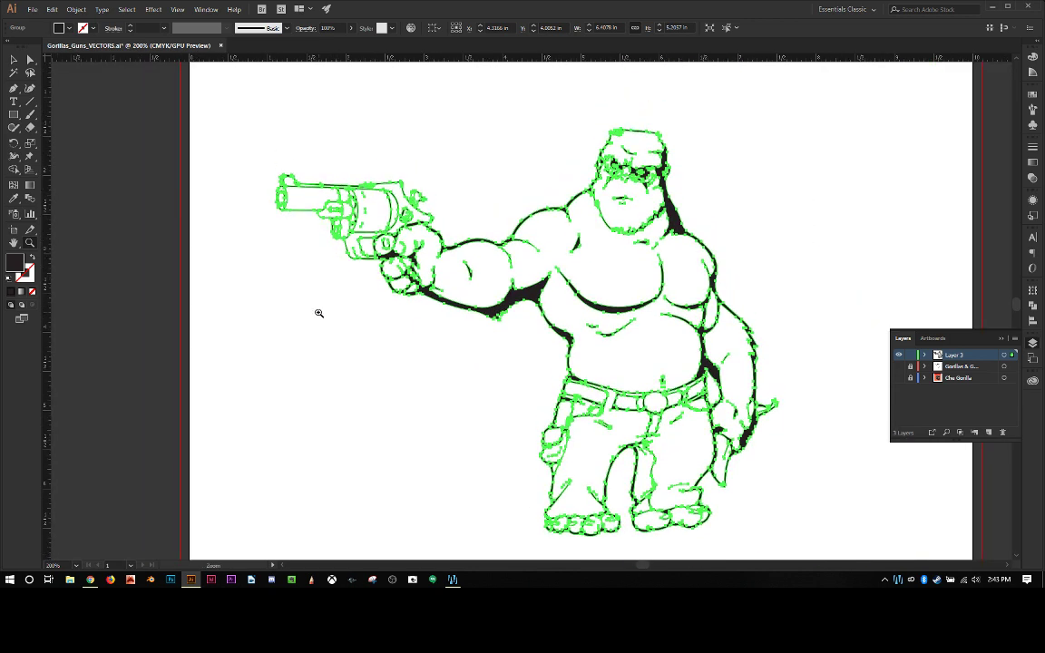
left_click(13, 59)
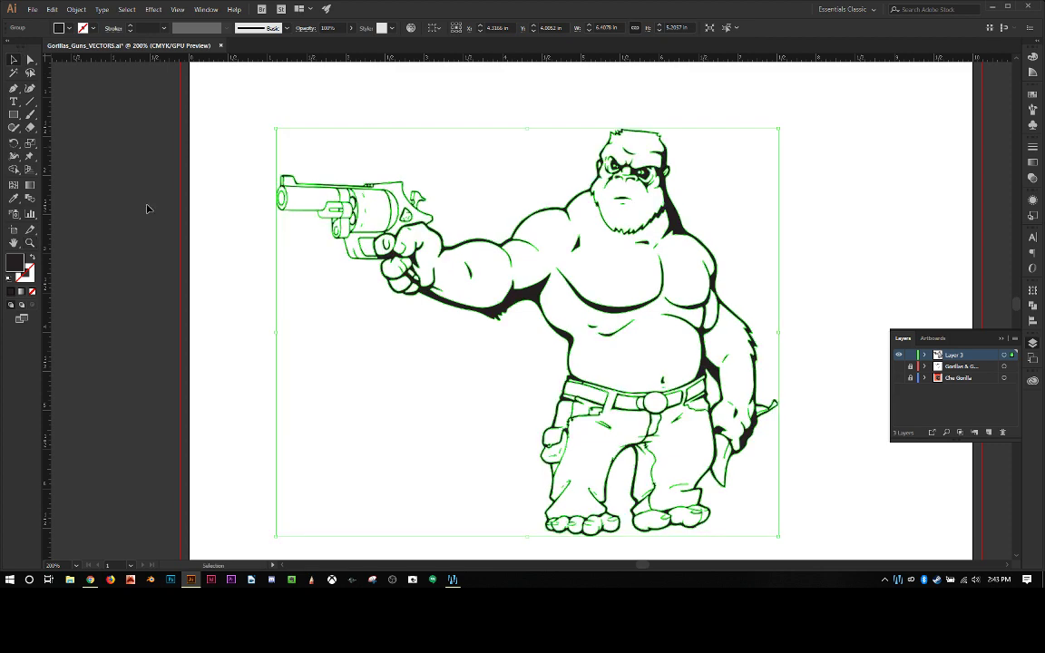
left_click(221, 269)
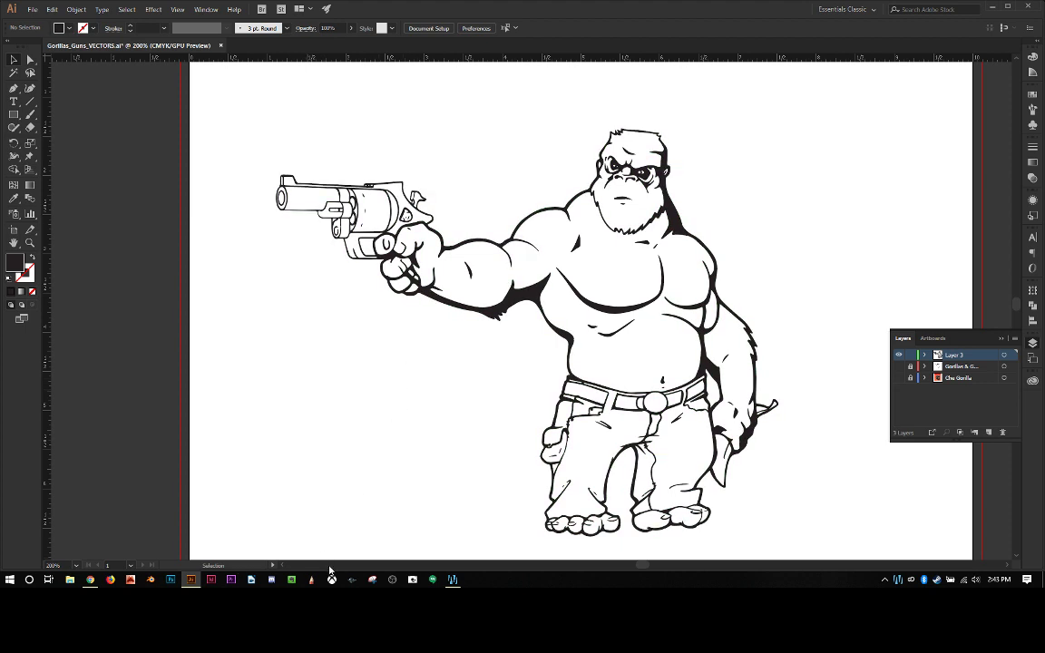
left_click(885, 580)
left_click(877, 560)
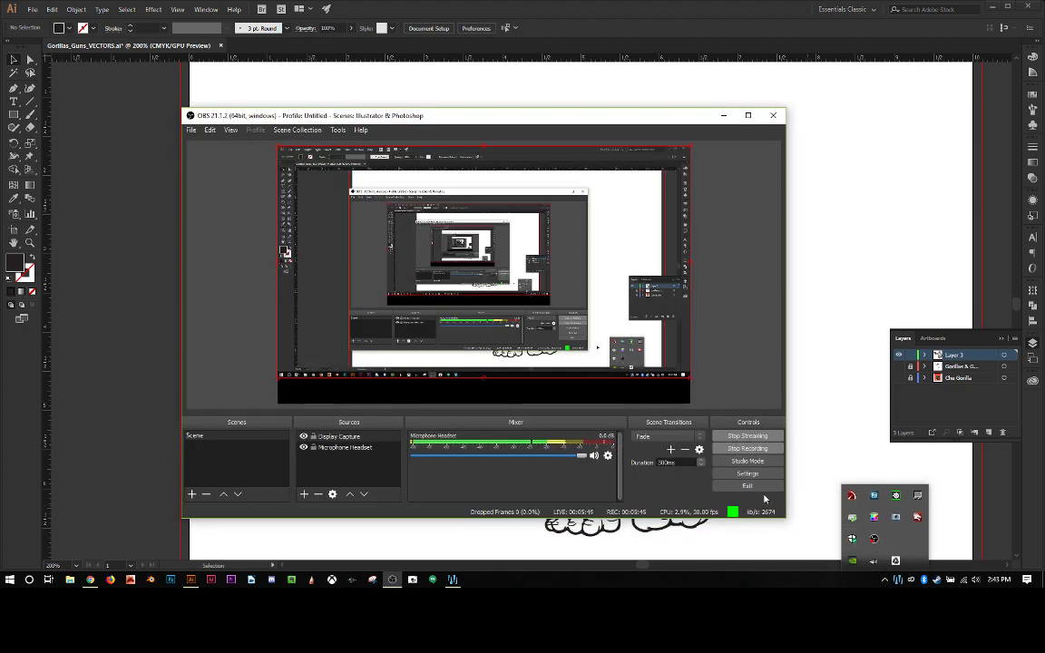
left_click(595, 455)
left_click(594, 457)
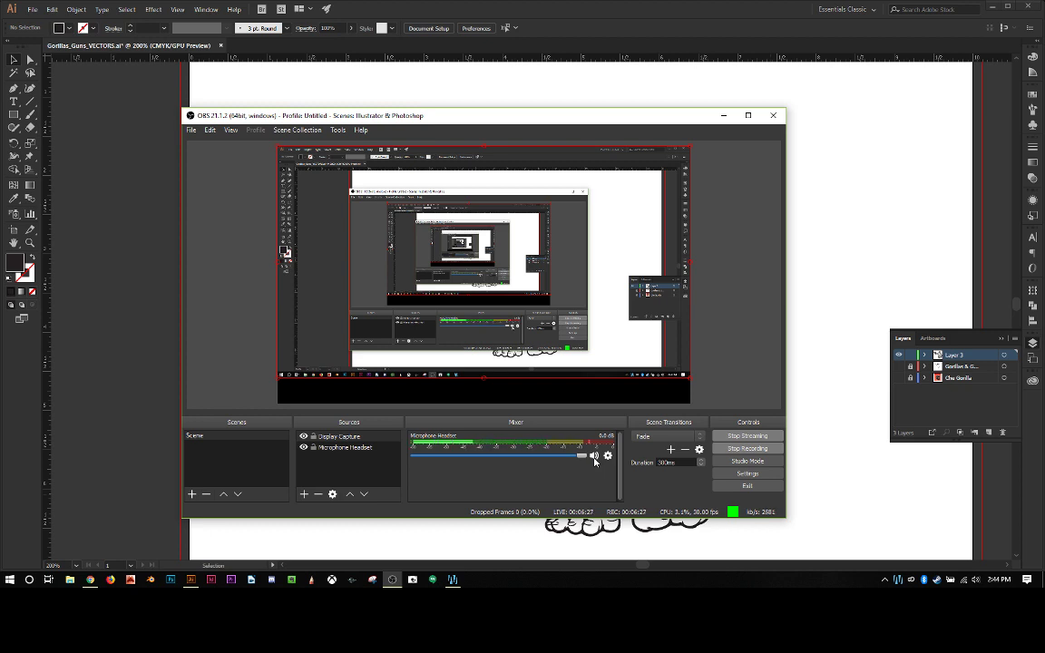
left_click(595, 455)
left_click(723, 115)
left_click(668, 208)
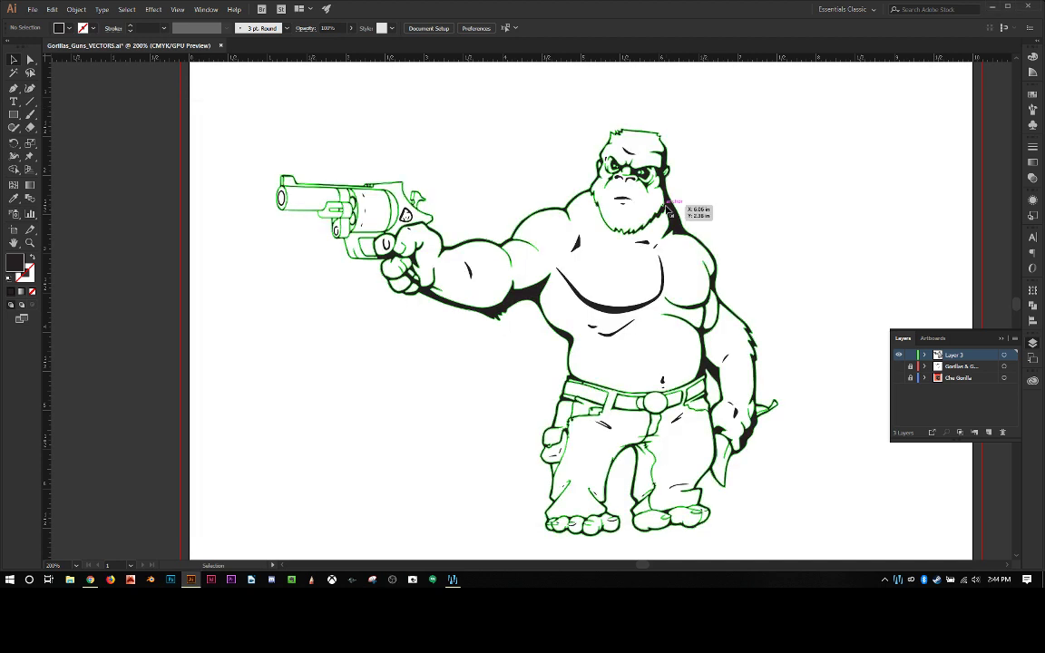
left_click(580, 109)
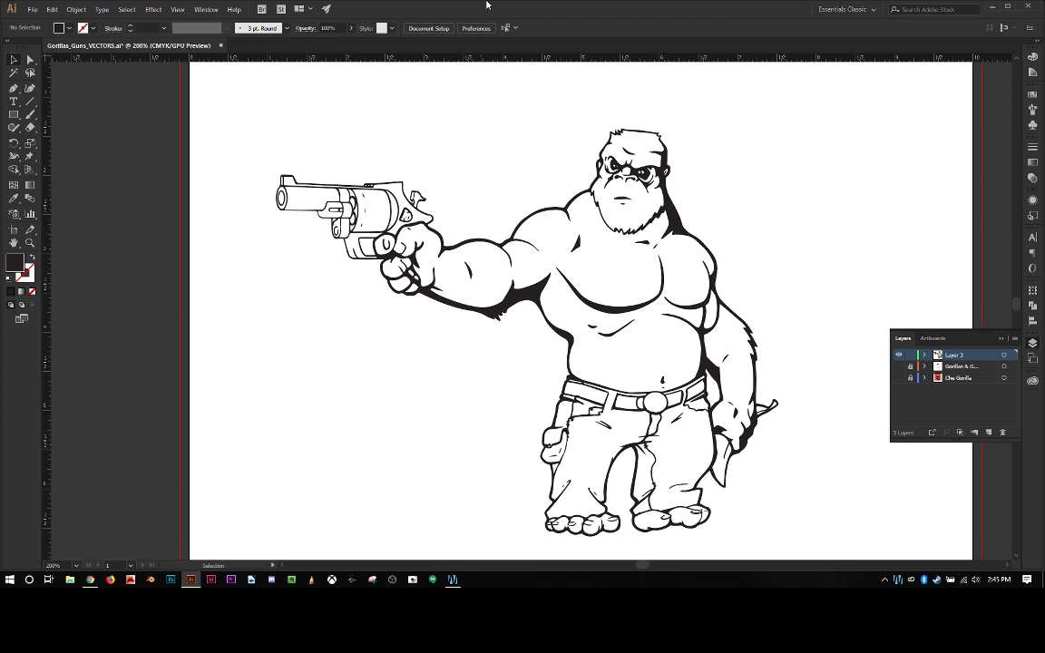
Ungroup the expanded gorilla artwork into separate paths and leave nothing selected.
left_click(406, 211)
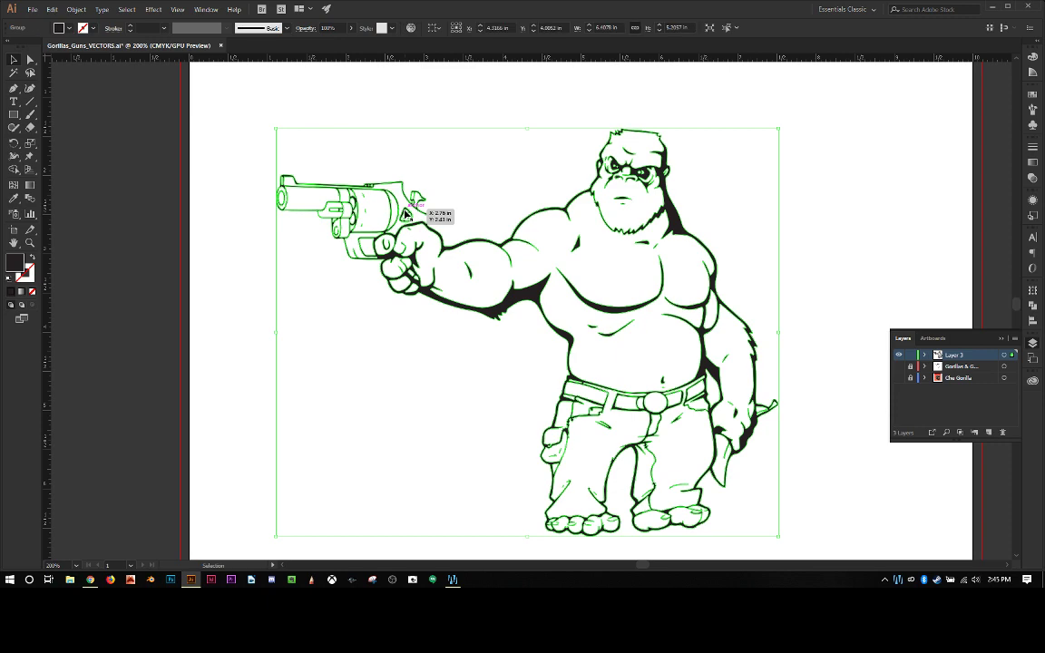
key("a")
key("ctrl+shift+g")
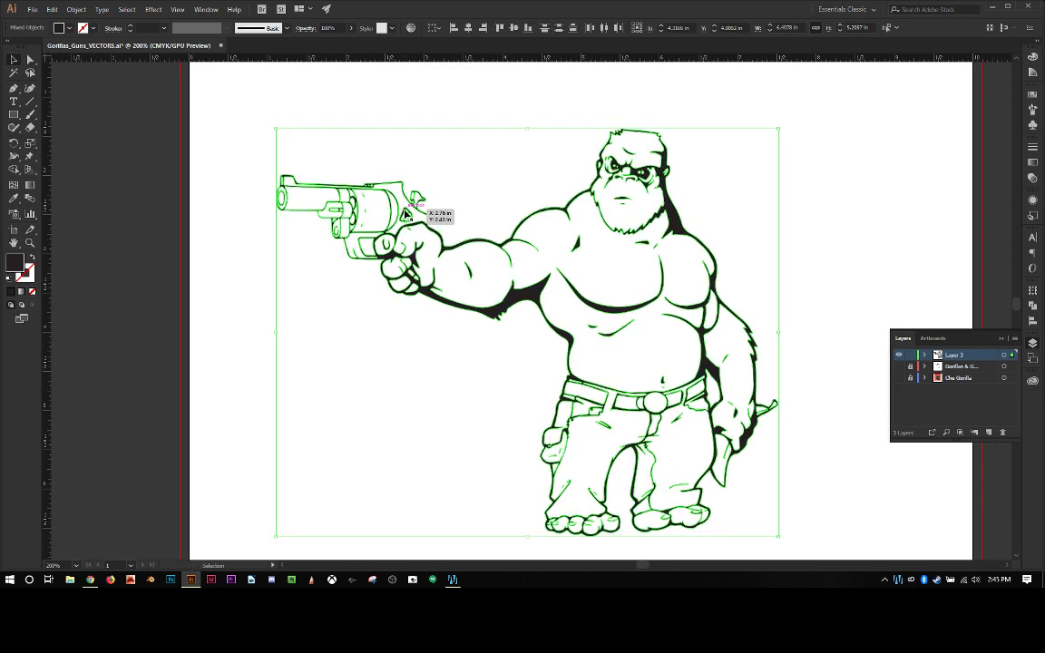
left_click(380, 105)
left_click(388, 186)
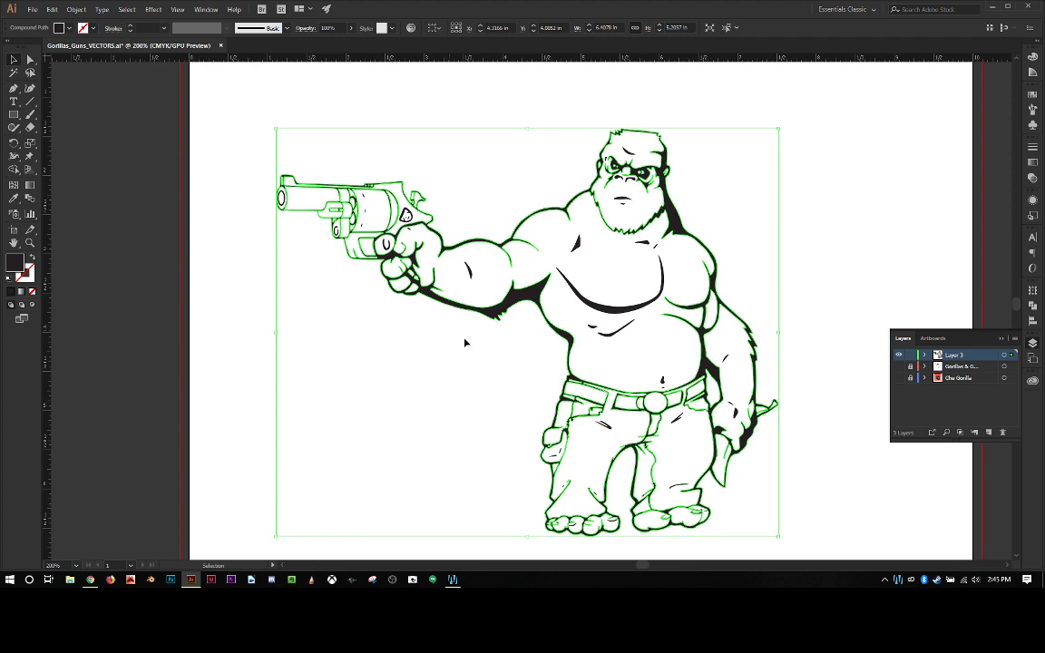
left_click(625, 313)
left_click(489, 169)
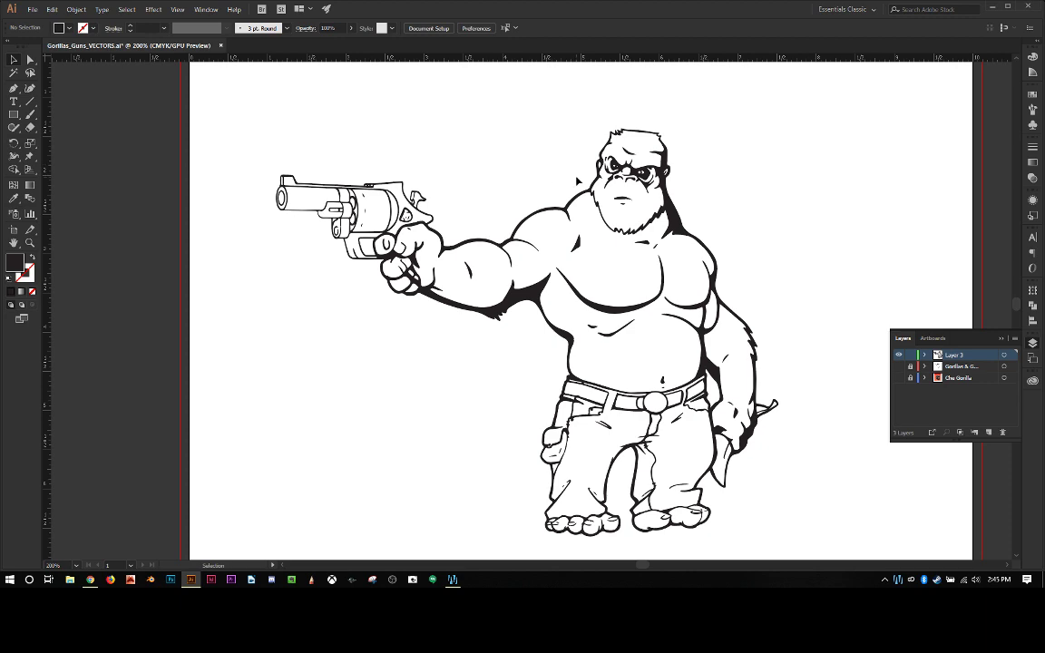
Examine the traced line work up close around the gorilla's arm, shoulder, head and eyes.
scroll(577, 182, "up", 4)
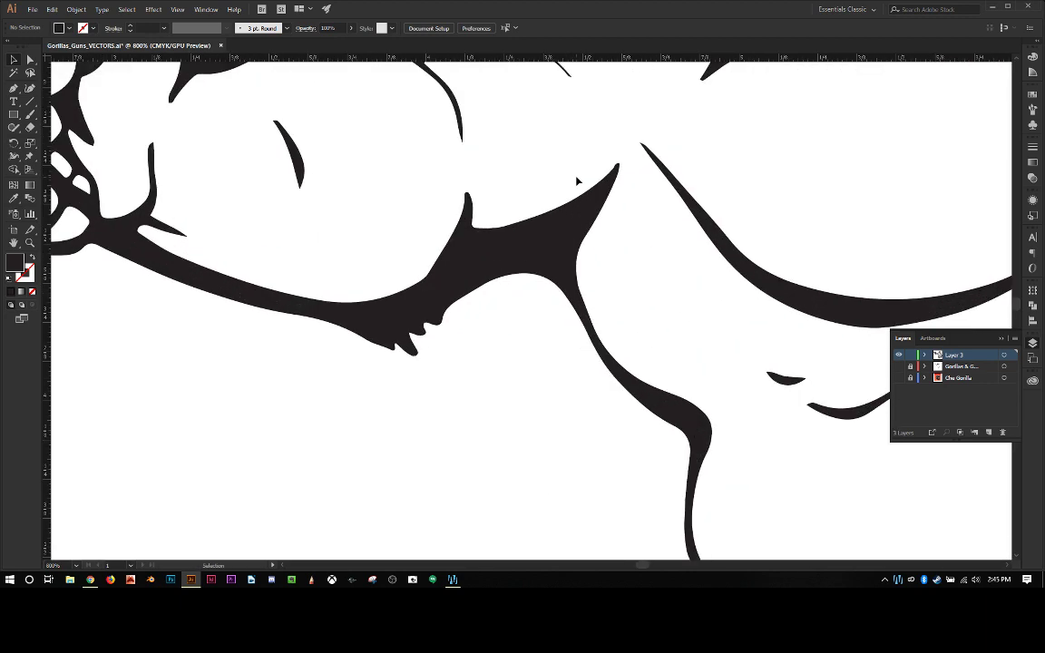
key("space")
left_click_drag(618, 164, 325, 464)
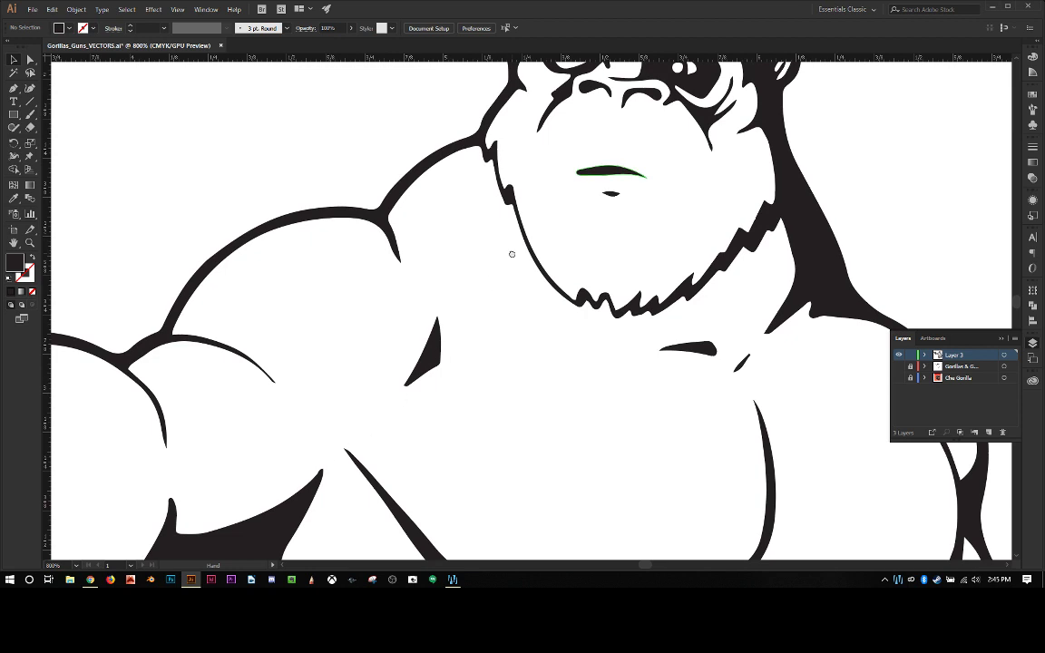
left_click_drag(512, 254, 409, 425)
left_click_drag(519, 256, 491, 381)
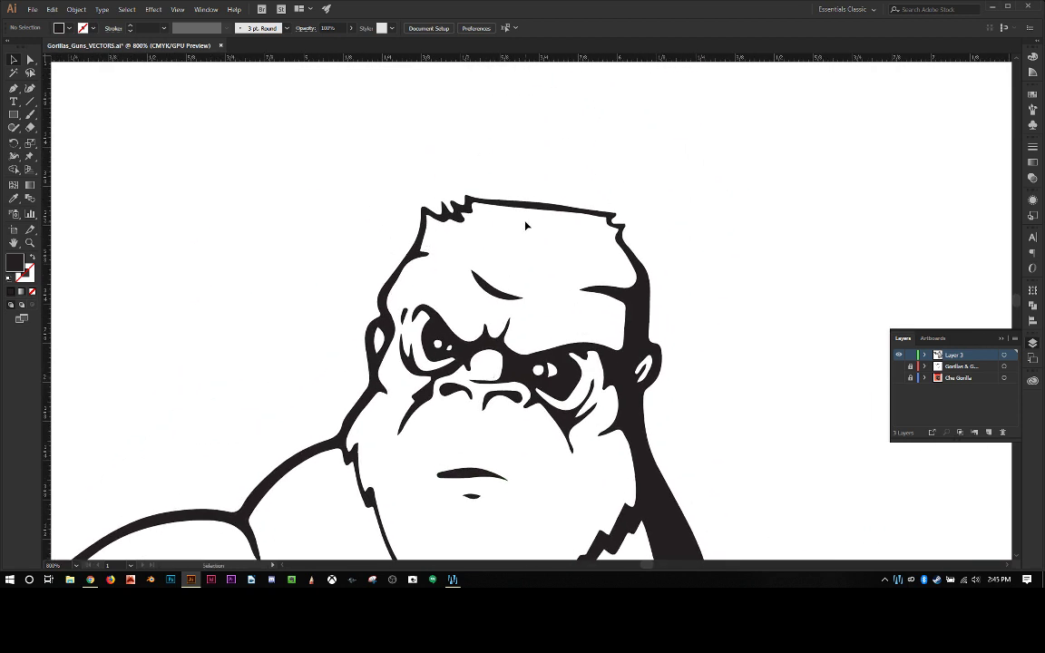
scroll(526, 225, "up", 3)
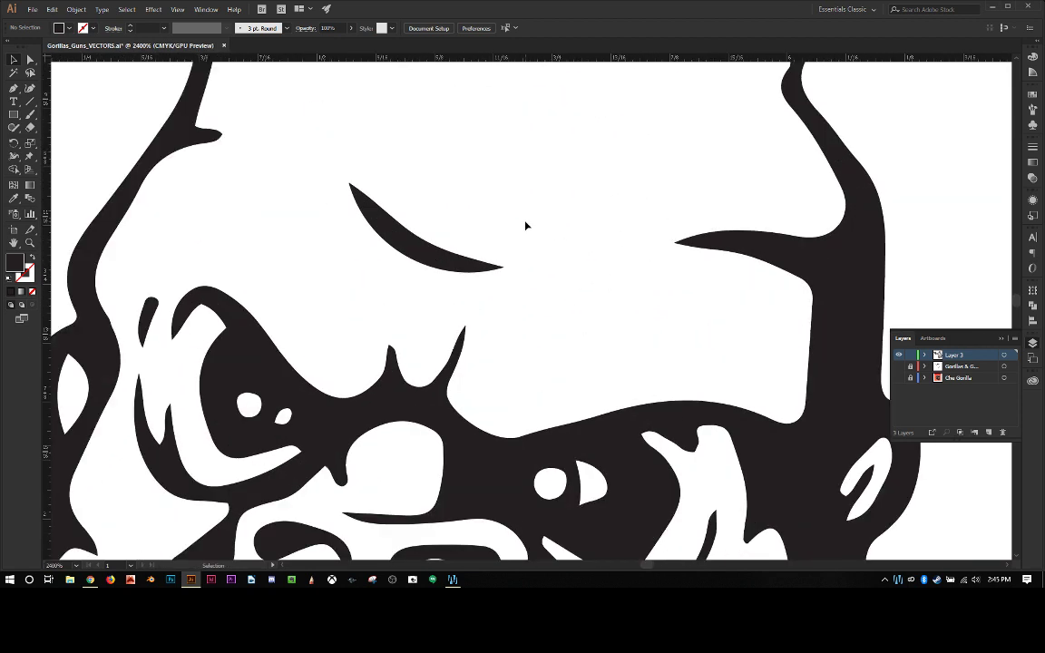
left_click_drag(520, 219, 636, 432)
scroll(557, 390, "up", 1)
scroll(557, 391, "up", 1)
scroll(746, 428, "down", 6)
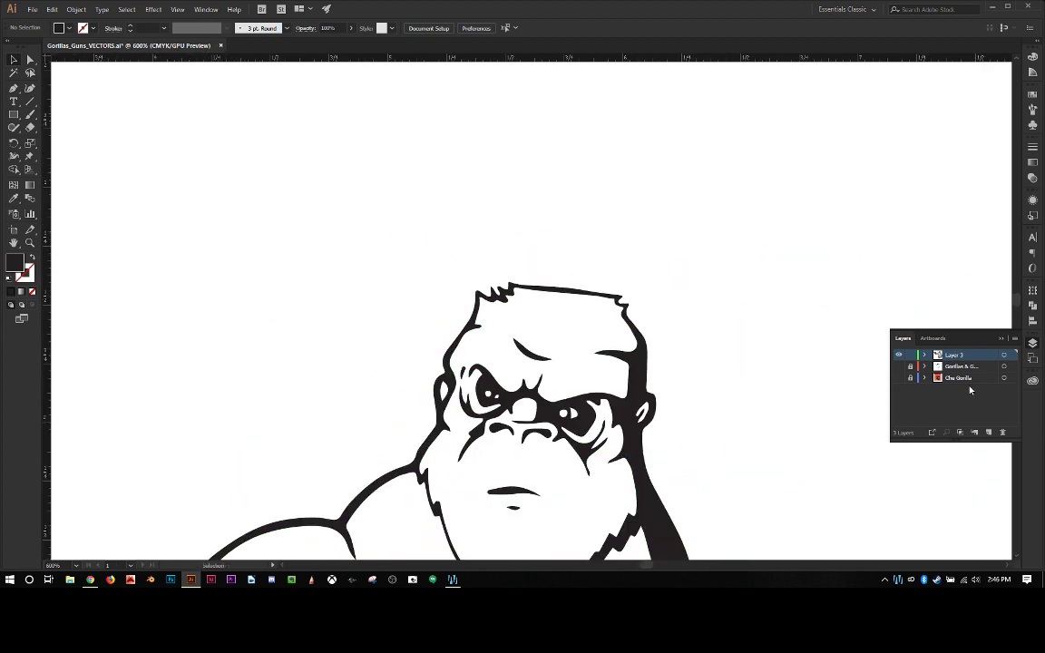
Move the Gorillas & Guns layer above Layer 3 and rename Layer 3 as G&G Vectors.
double_click(962, 365)
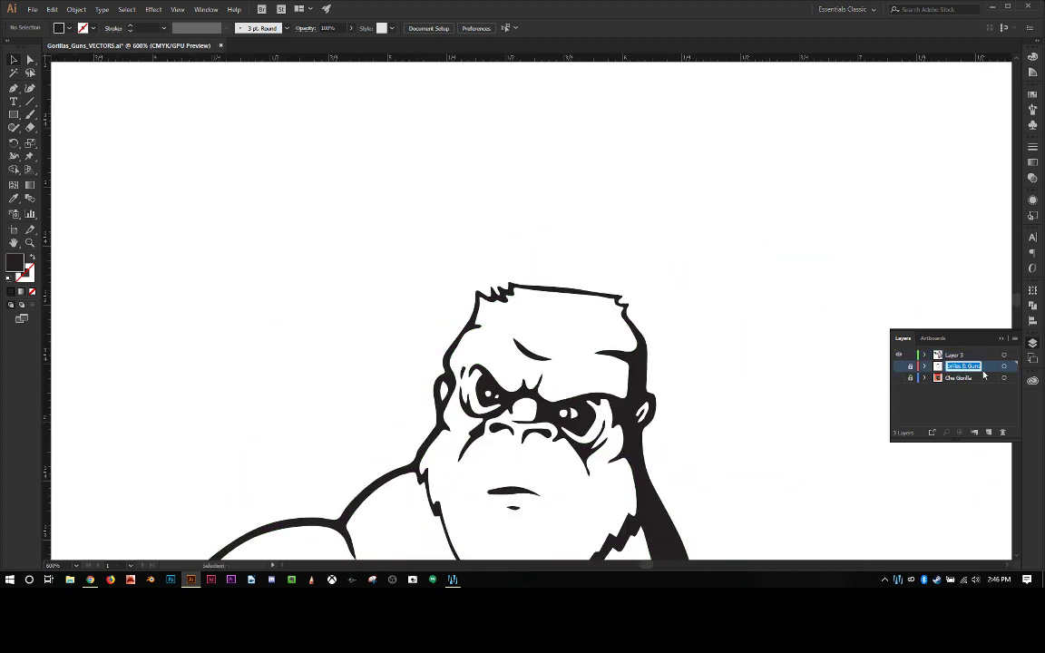
left_click_drag(984, 371, 962, 371)
double_click(957, 366)
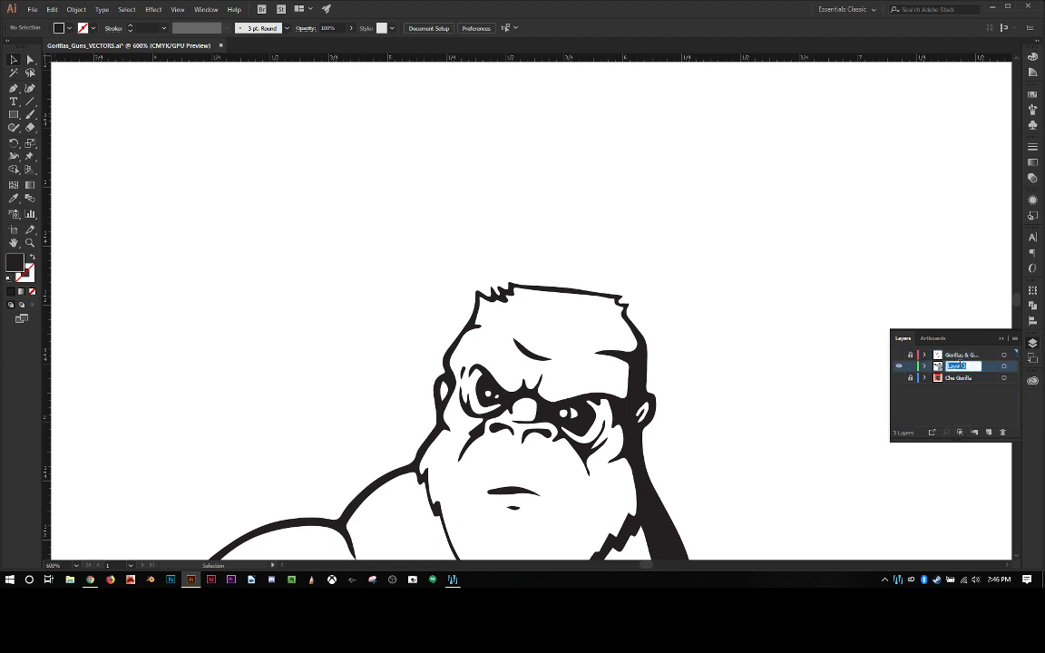
type("G")
type("G Vectors")
key("Return")
Show and unlock the Gorillas & Guns layer, and align its placed drawing over the vectors at about X 4.52 in, Y 4.35 in.
left_click(900, 354)
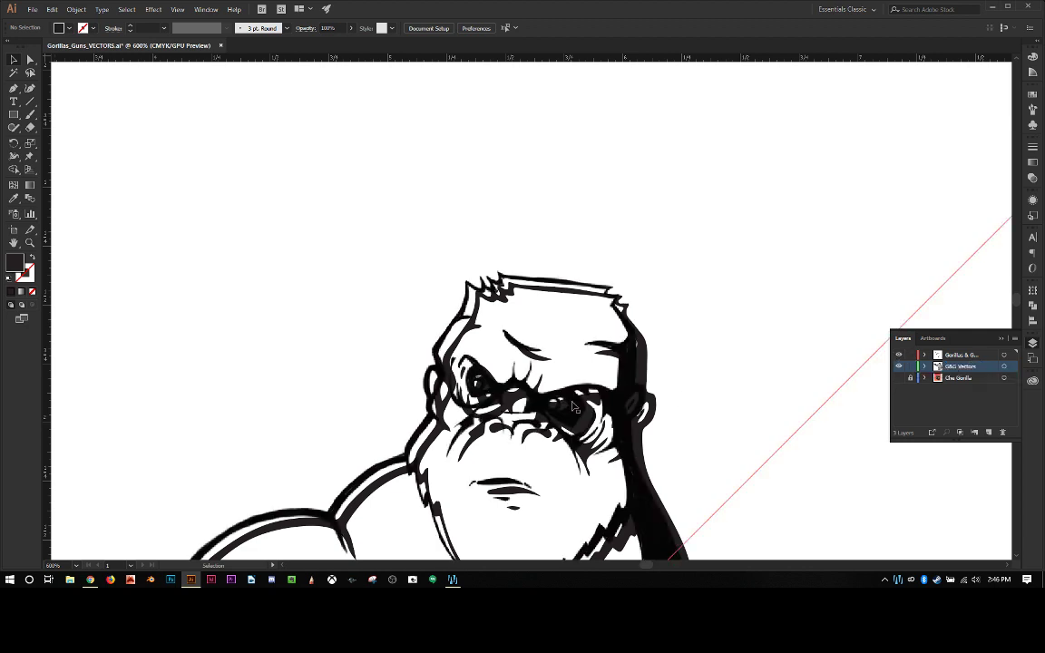
scroll(590, 411, "down", 5)
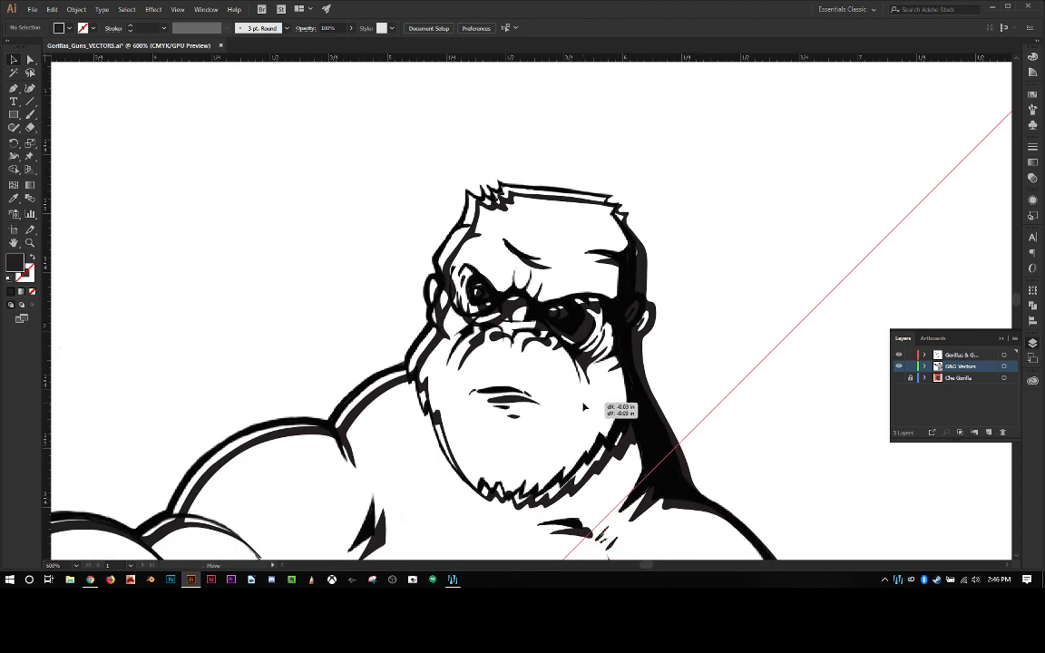
left_click_drag(590, 411, 584, 409)
key("Right")
key("Right")
key("Right")
key("Down")
key("Down")
key("Down")
key("Down")
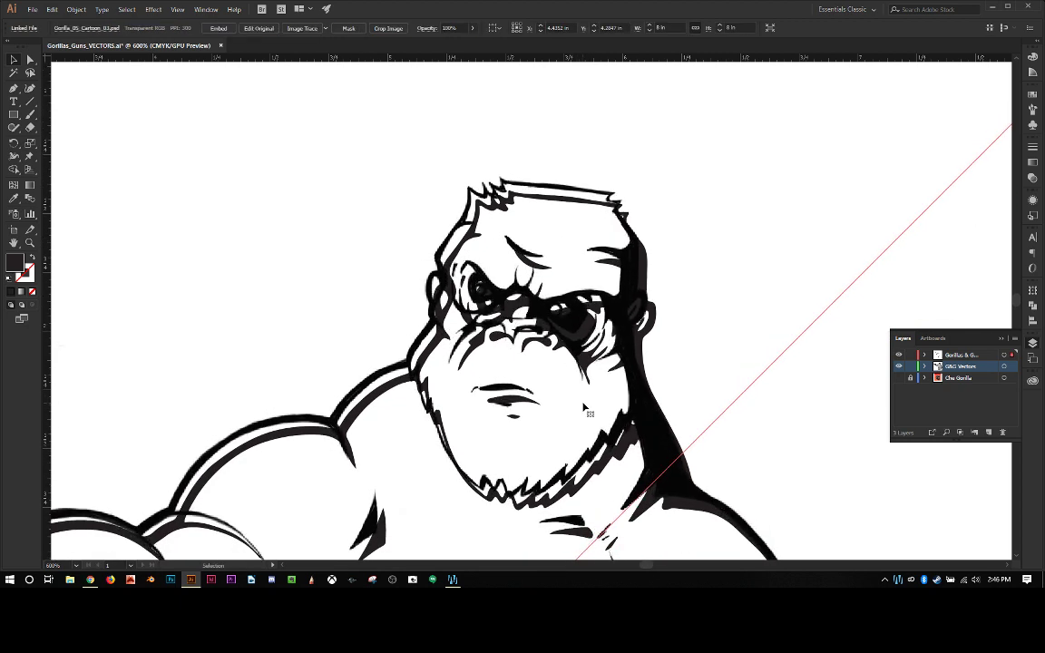
key("Right")
key("Right")
key("Right")
key("Right")
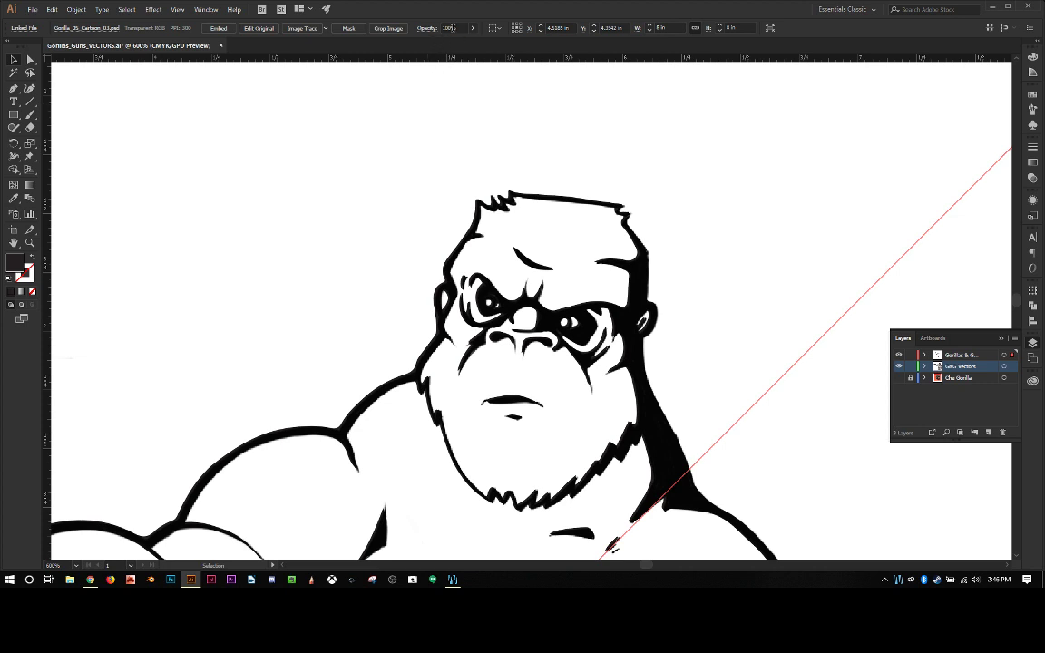
Set the placed drawing's opacity to 25% and nudge it slightly left to about X 4.50 in.
left_click(452, 29)
type("2")
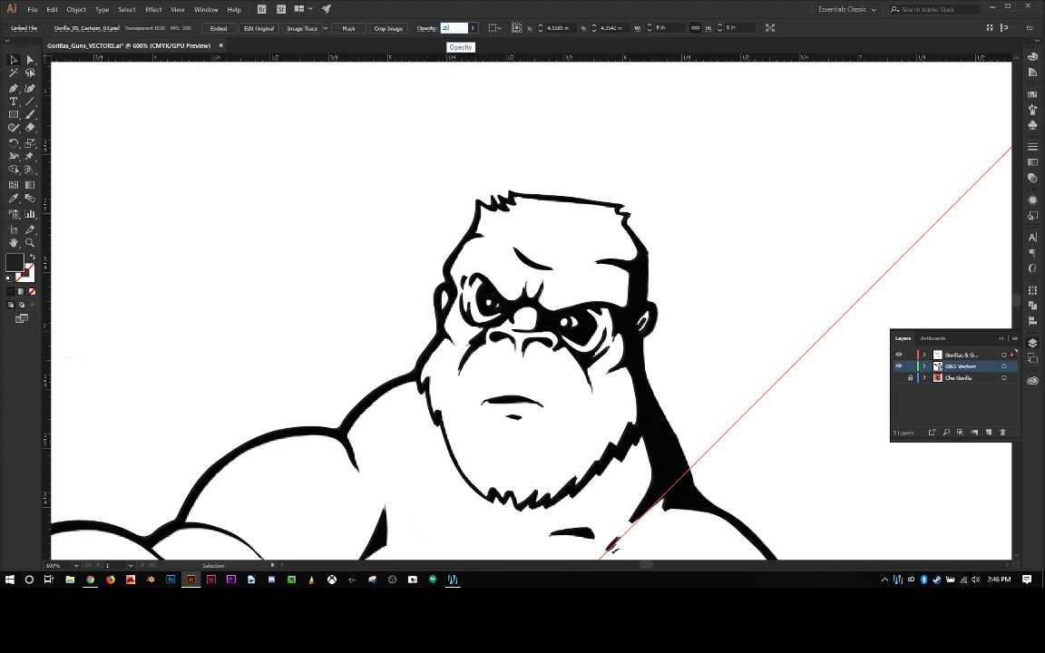
type("5")
key("Return")
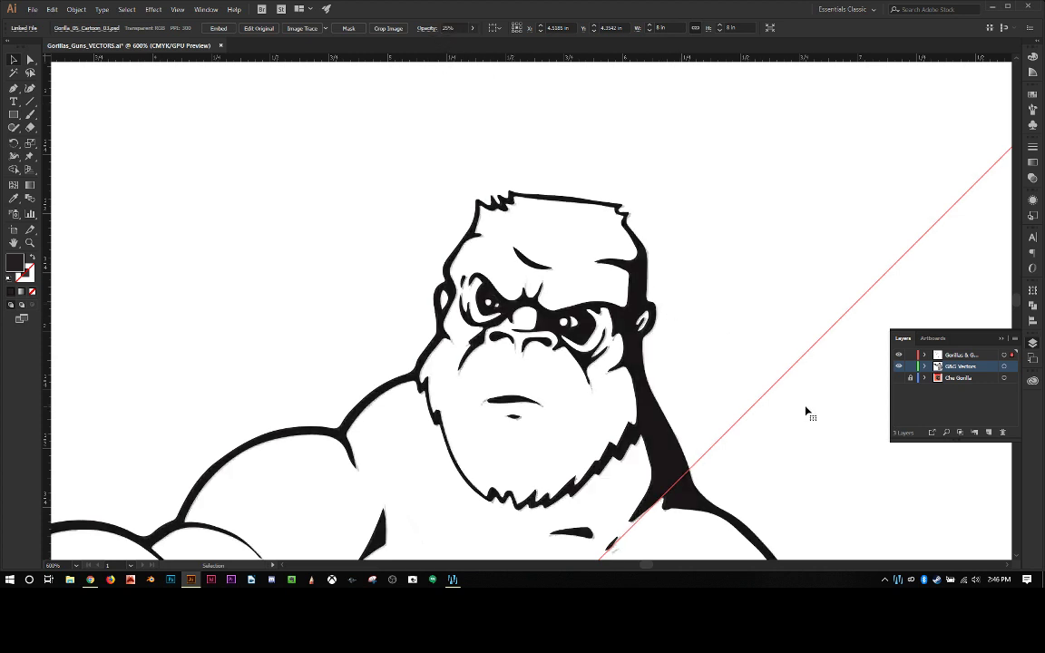
left_click(911, 378)
key("Left")
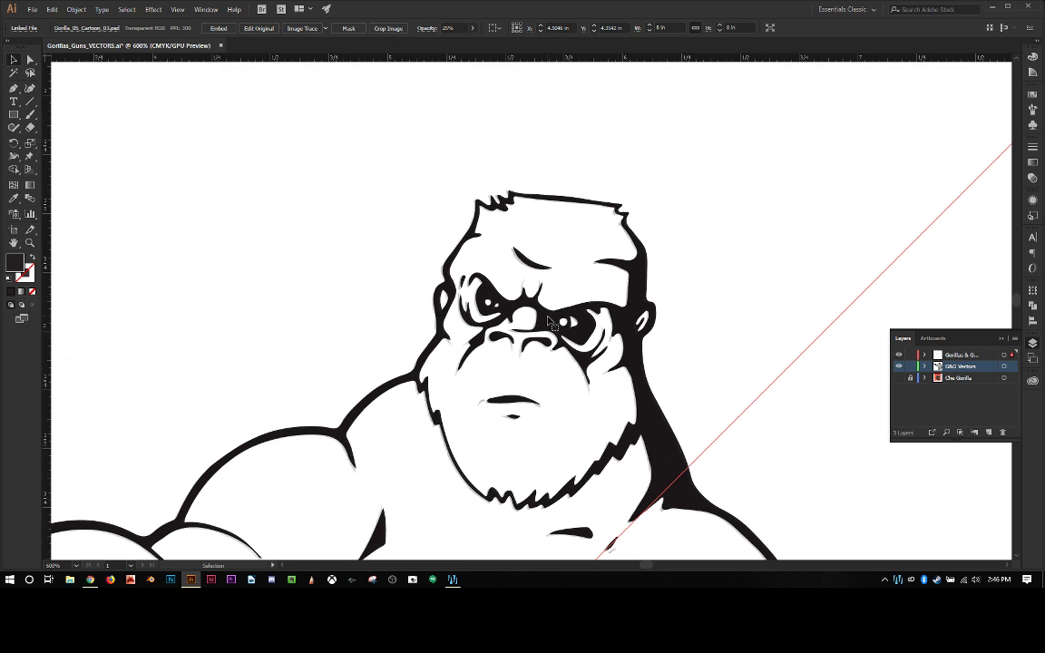
Lock the Gorillas & Guns layer holding the faded drawing, and leave the G&G Vectors layer unlocked.
left_click(910, 366)
key("ctrl+=")
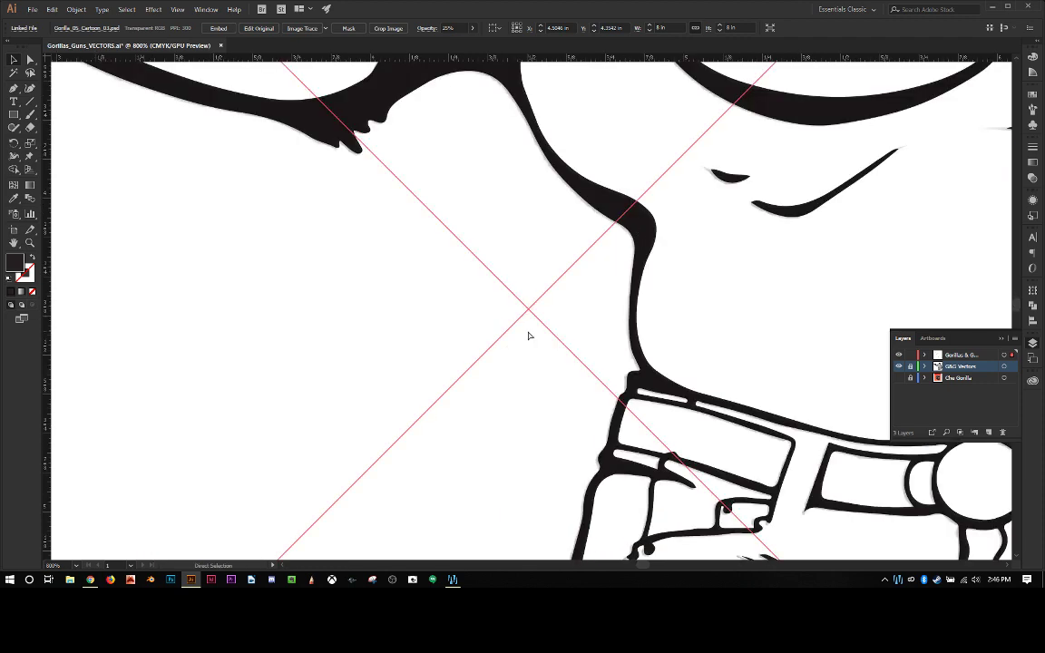
left_click_drag(655, 132, 357, 555)
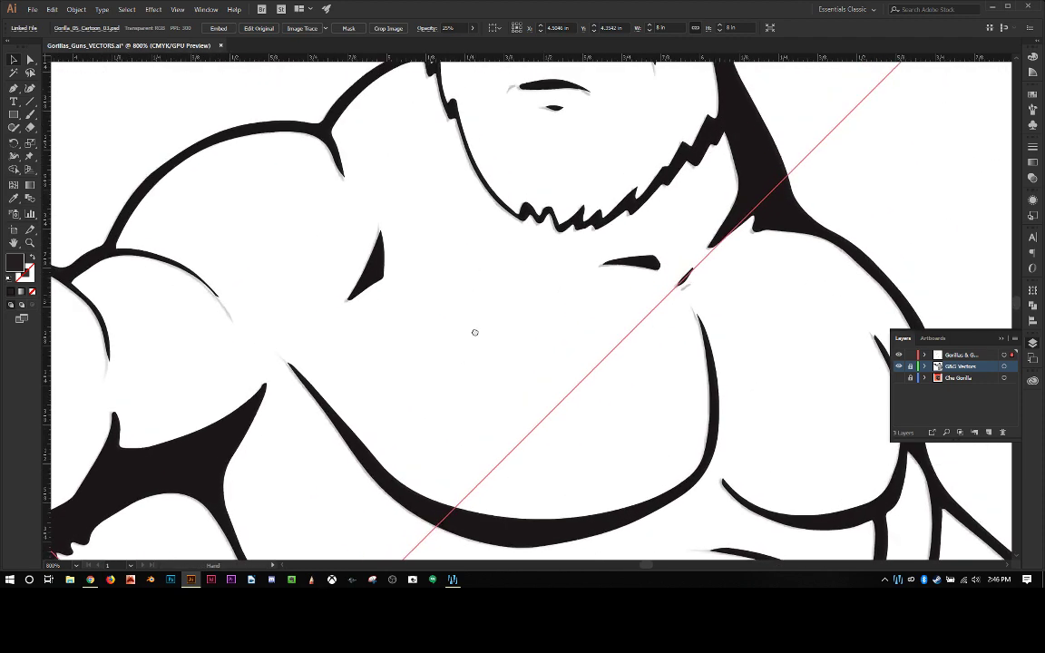
left_click_drag(475, 292, 449, 550)
left_click_drag(532, 277, 520, 401)
left_click_drag(554, 287, 549, 328)
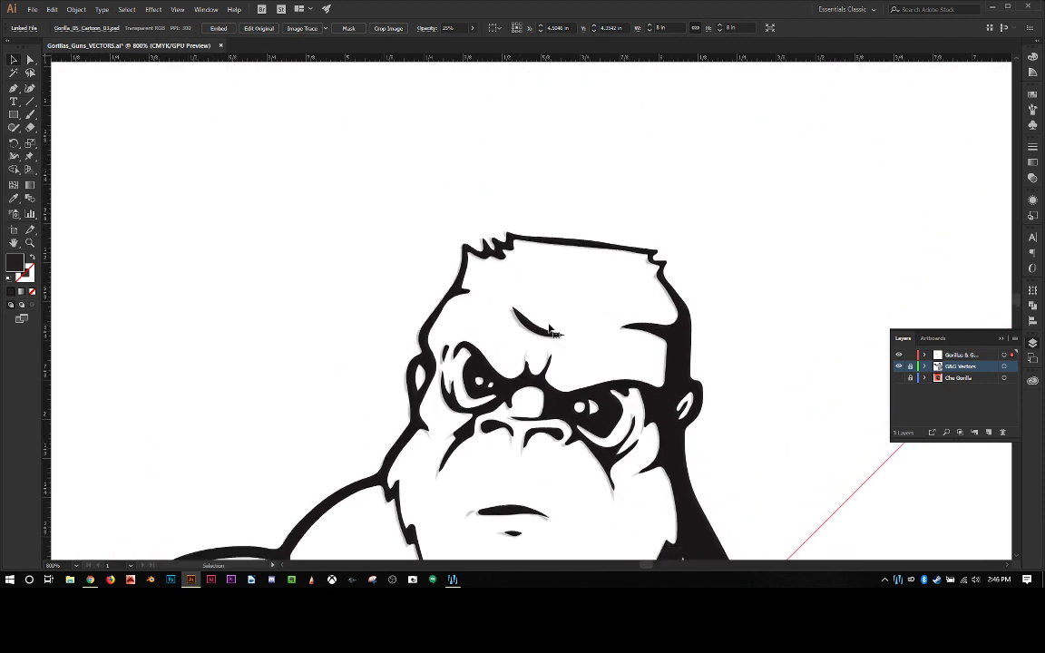
scroll(551, 331, "down", 3)
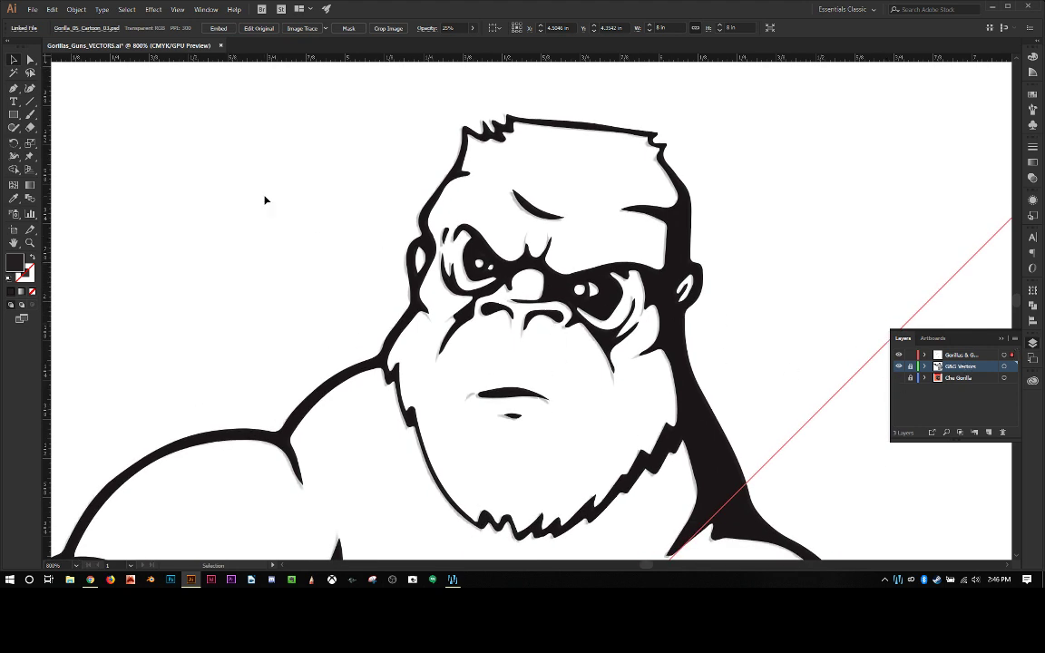
left_click(910, 355)
left_click(910, 366)
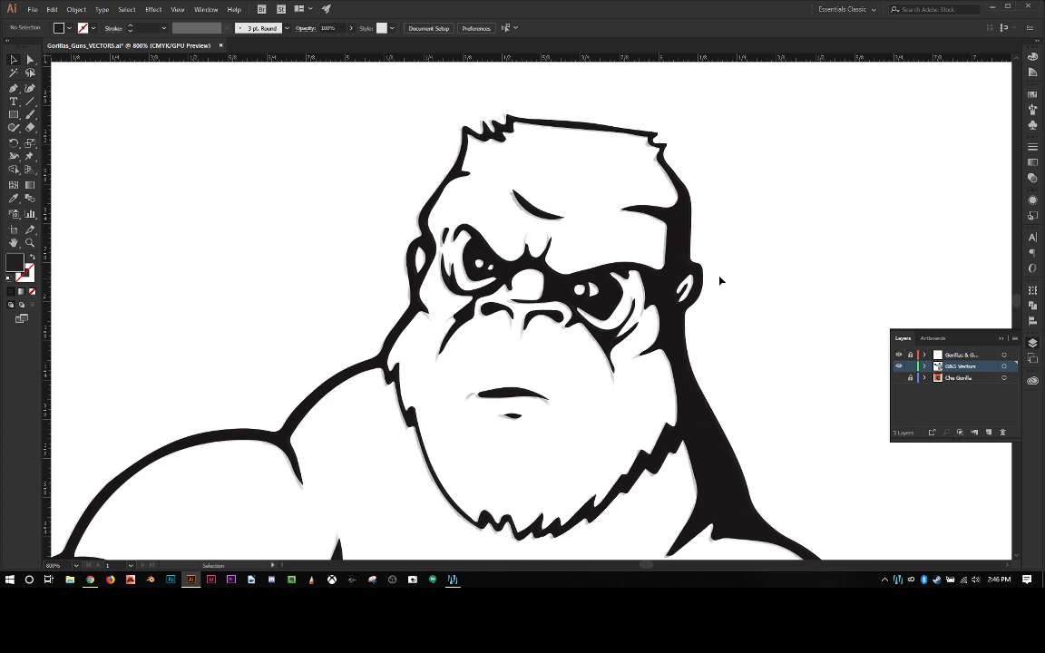
Move the tip anchor of the tallest hair spike on the gorilla's head outline to about X 5.51 in, Y 1.4 in.
key("ctrl+equal")
key("ctrl+equal")
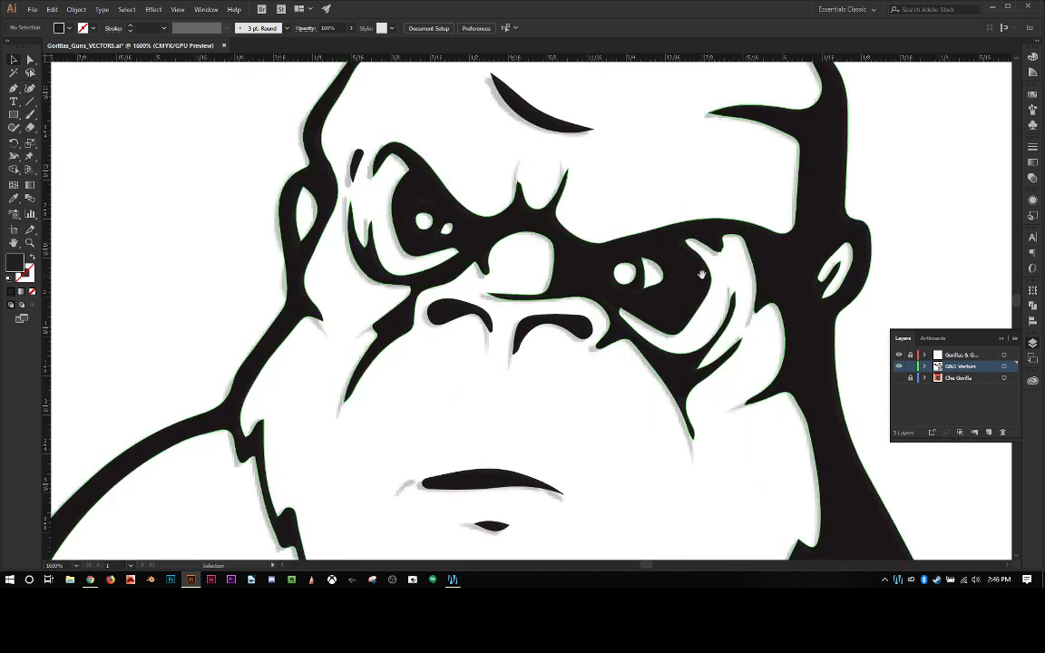
left_click_drag(546, 228, 579, 392)
key("ctrl+equal")
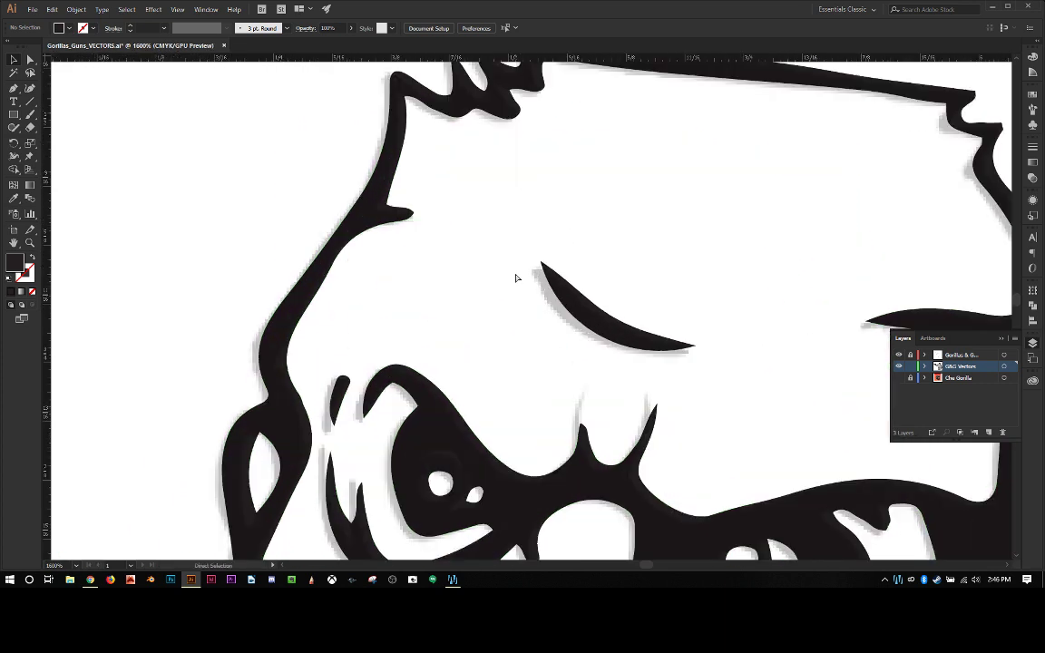
left_click_drag(516, 274, 459, 393)
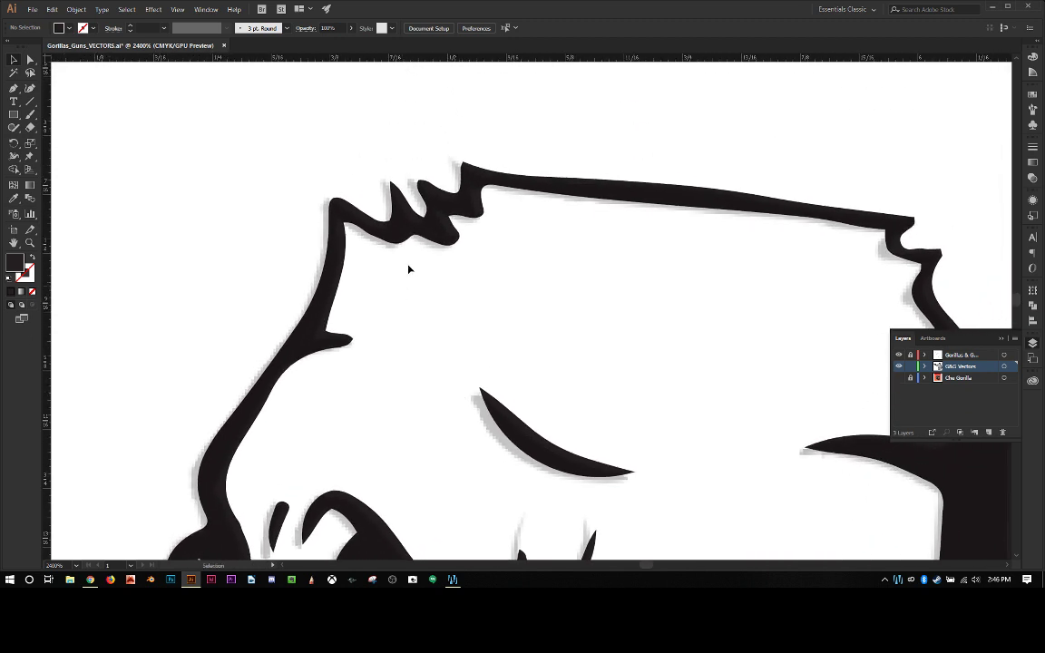
left_click(483, 178)
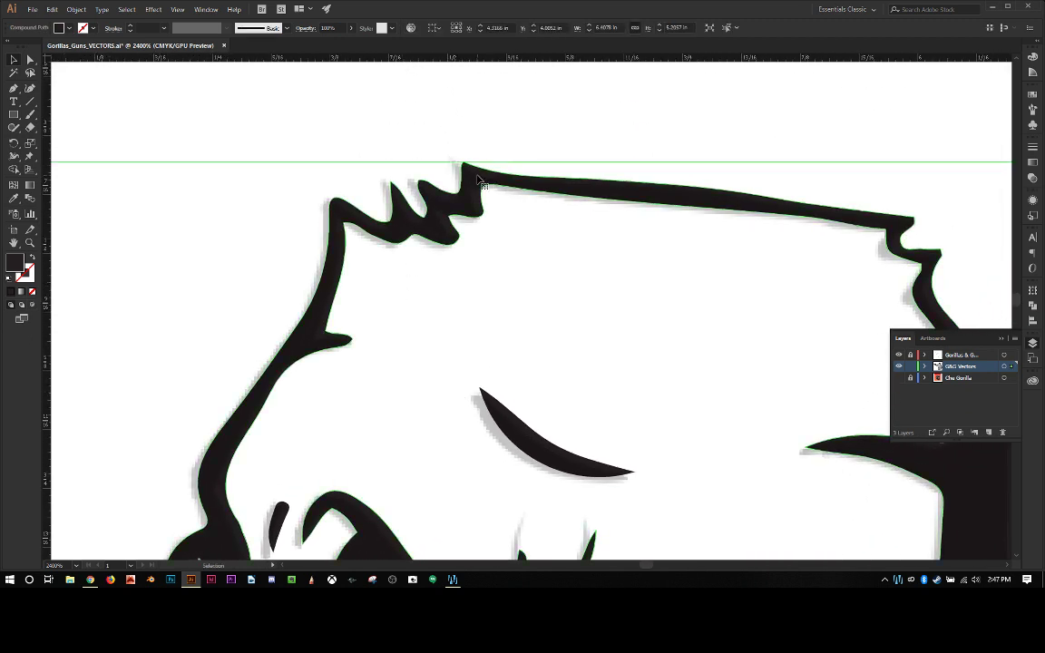
key("a")
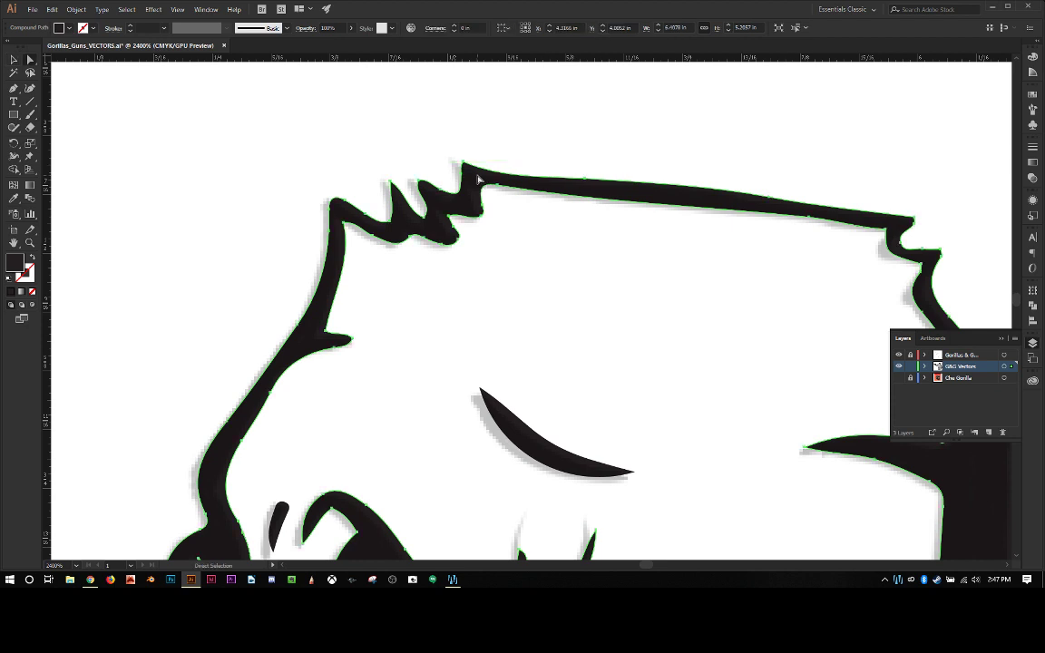
left_click(464, 166)
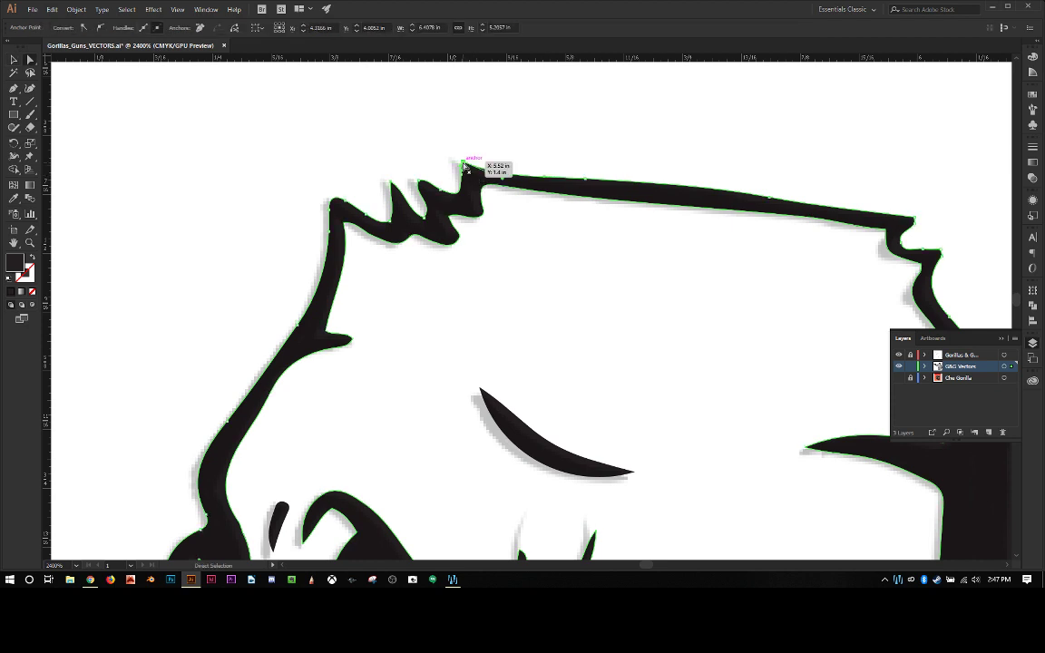
left_click_drag(464, 166, 454, 159)
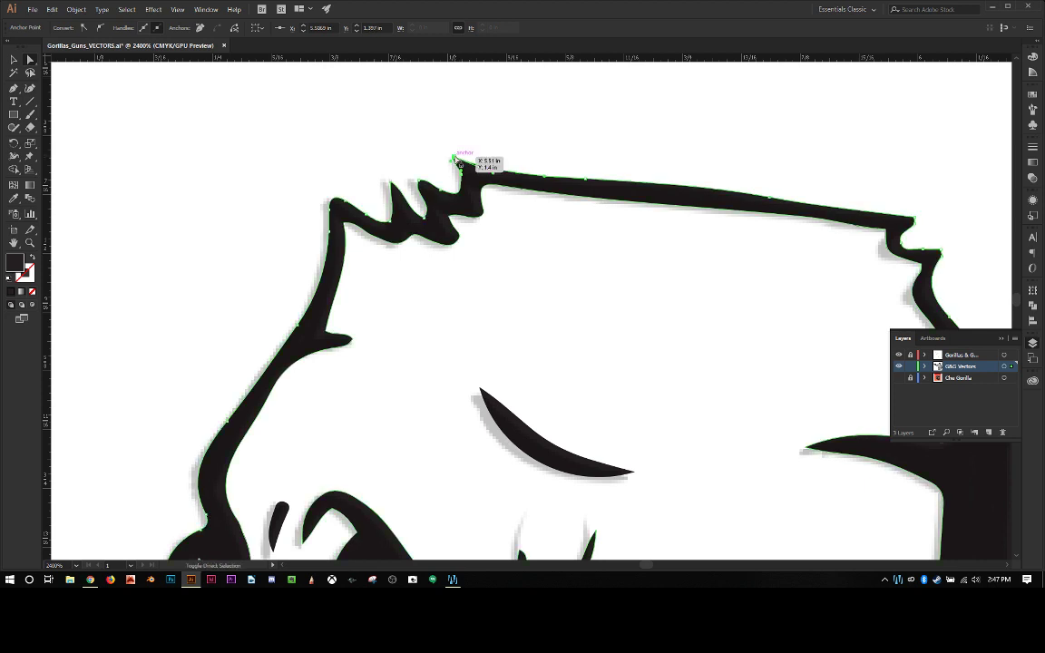
Convert the third hair spike's tip to a corner, and reduce the leftmost spike's blunt tip to one corner anchor placed on the faded drawing's point.
key("shift+c")
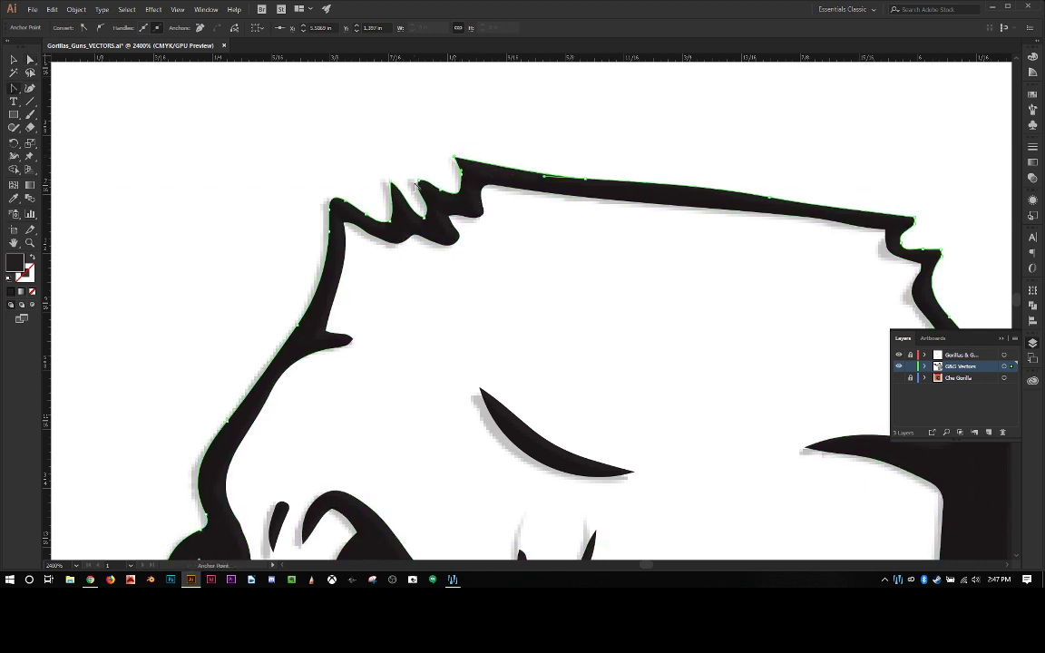
left_click(418, 181)
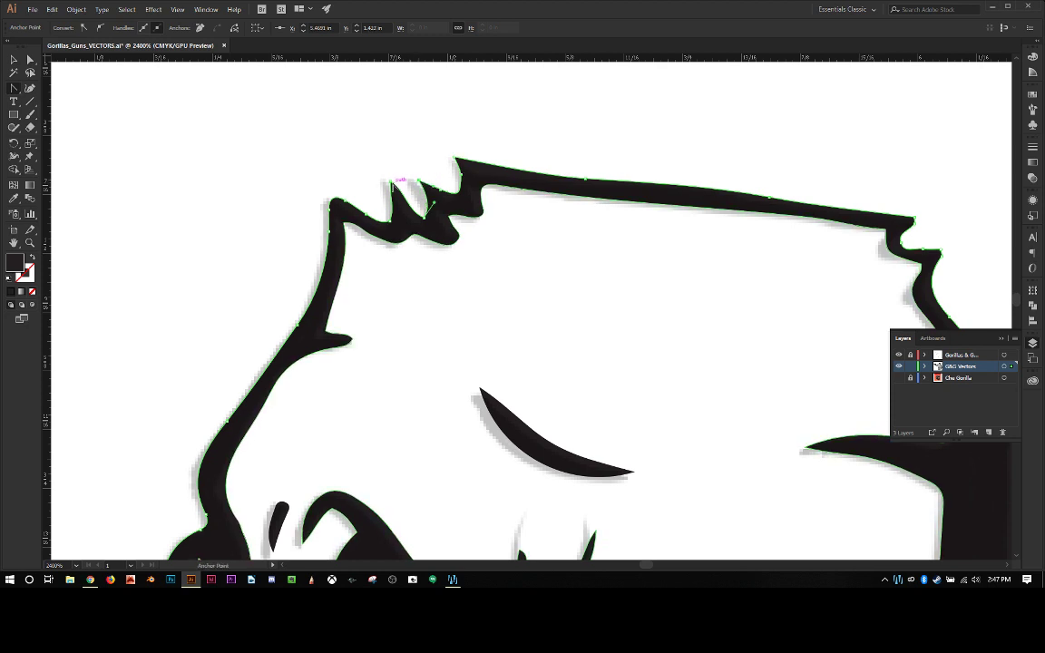
left_click(345, 203)
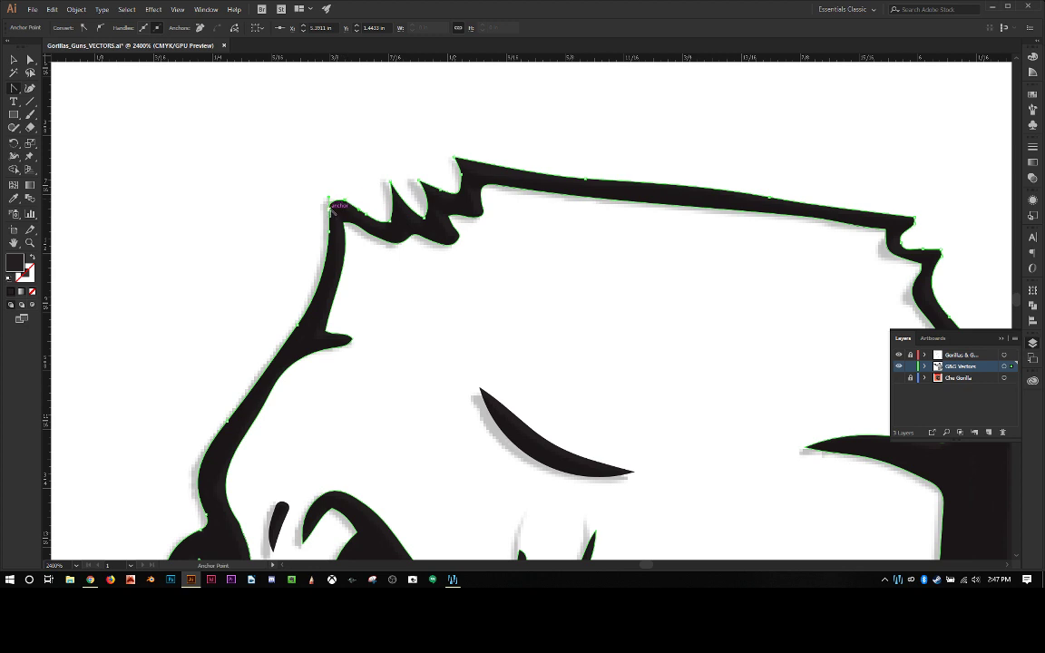
key("minus")
left_click(330, 208)
key("a")
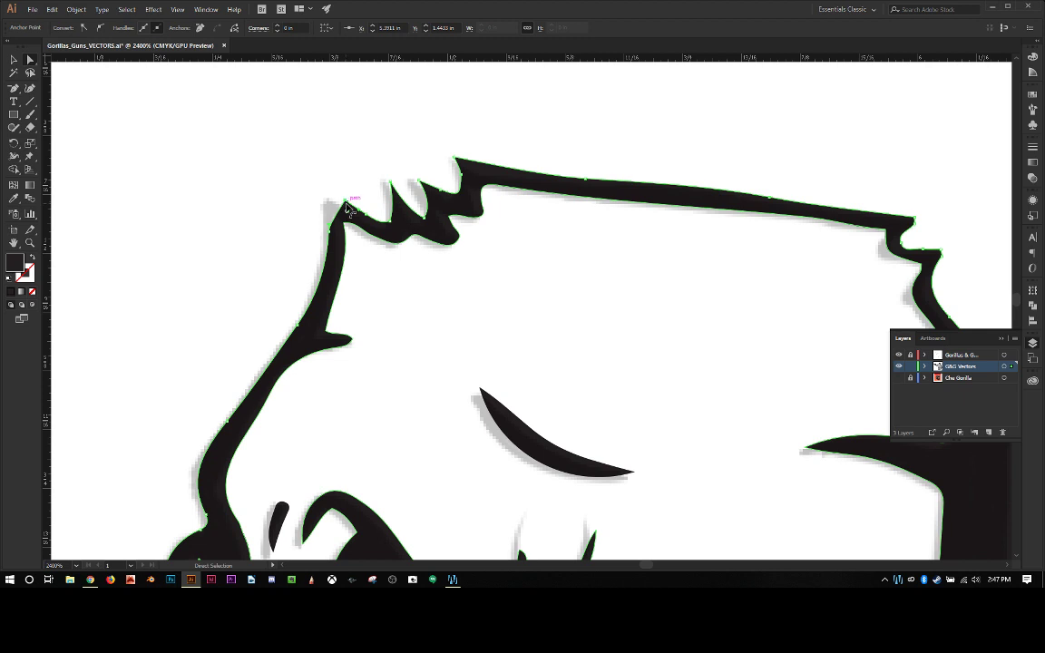
left_click_drag(346, 205, 329, 202)
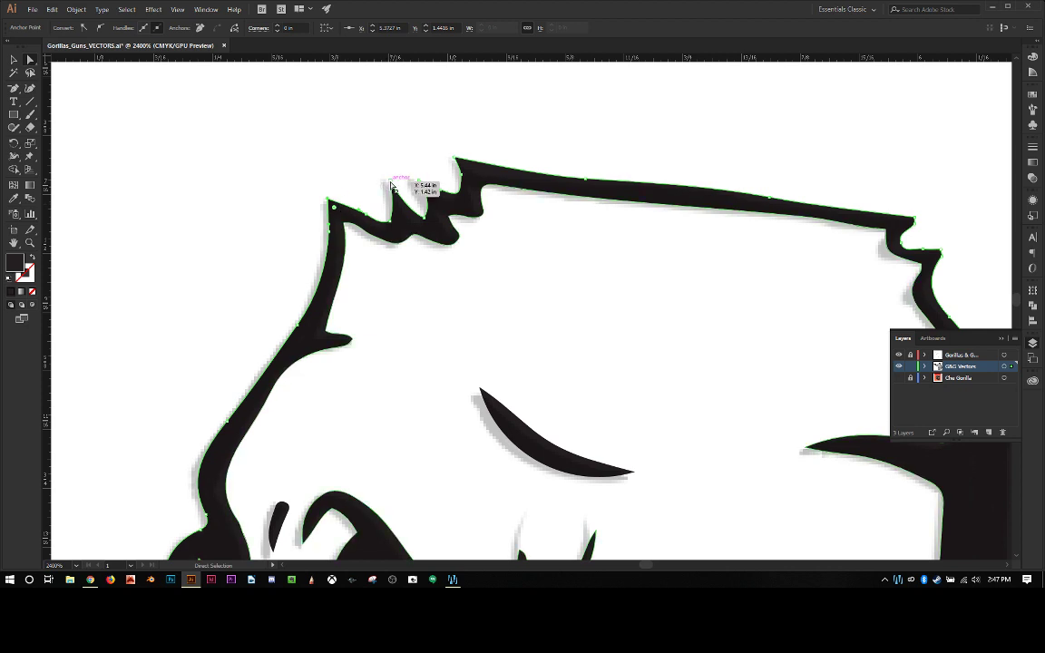
Move the tips of the second and third hair spikes slightly left to match the faded drawing.
left_click_drag(392, 185, 383, 183)
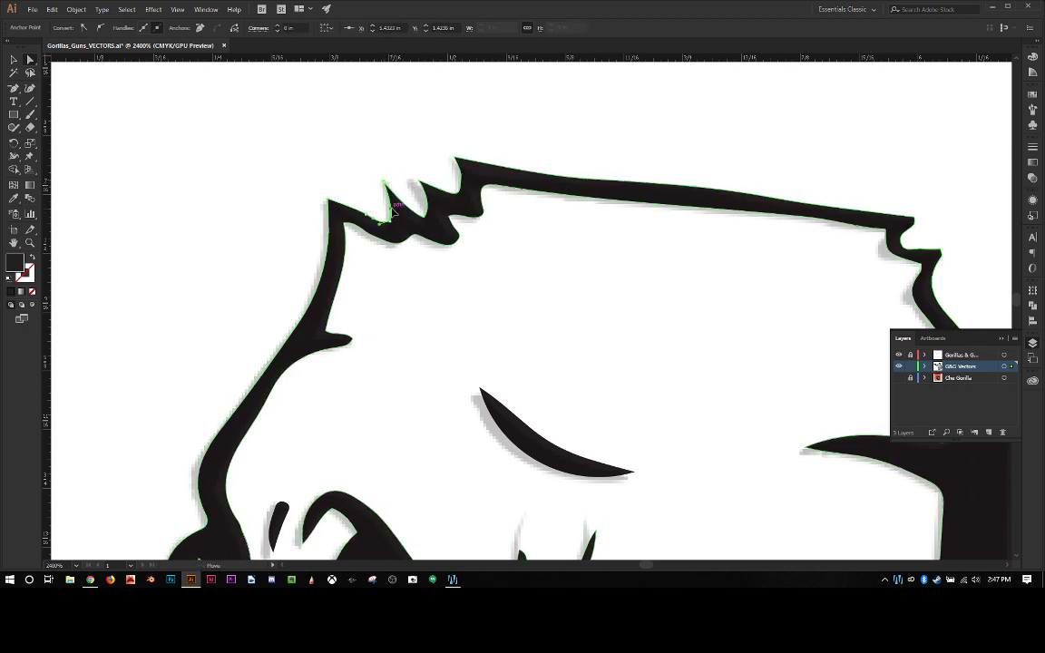
left_click_drag(389, 207, 390, 208)
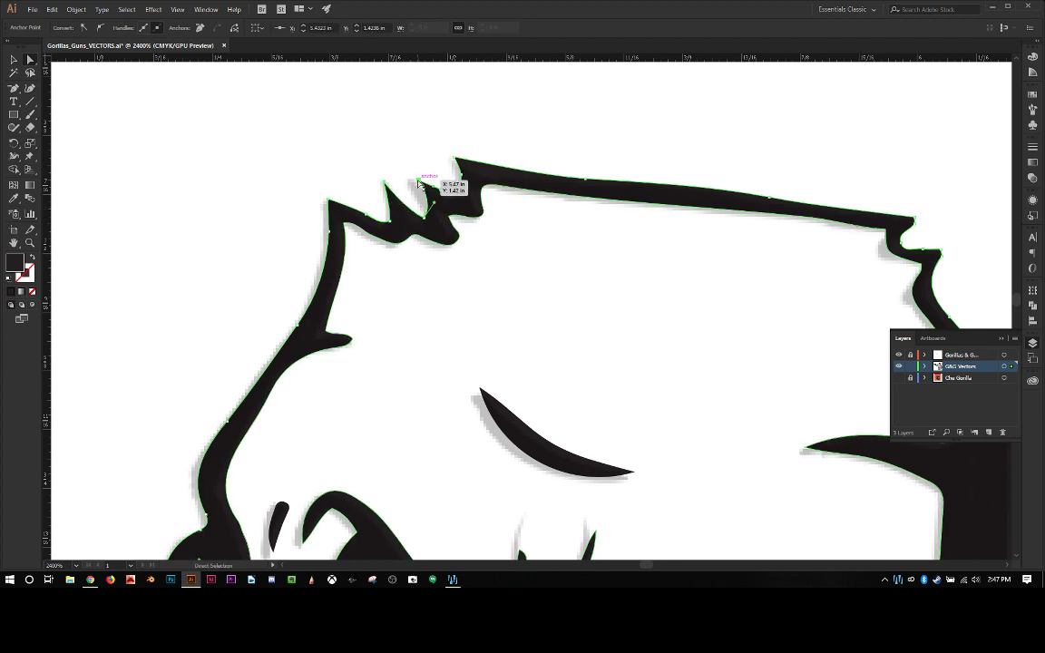
left_click_drag(420, 184, 409, 179)
Refine the tallest hair spike's tip, delete the surplus anchor beneath it, and curve the edge running down to the third spike.
left_click(458, 163)
left_click_drag(457, 161, 462, 172)
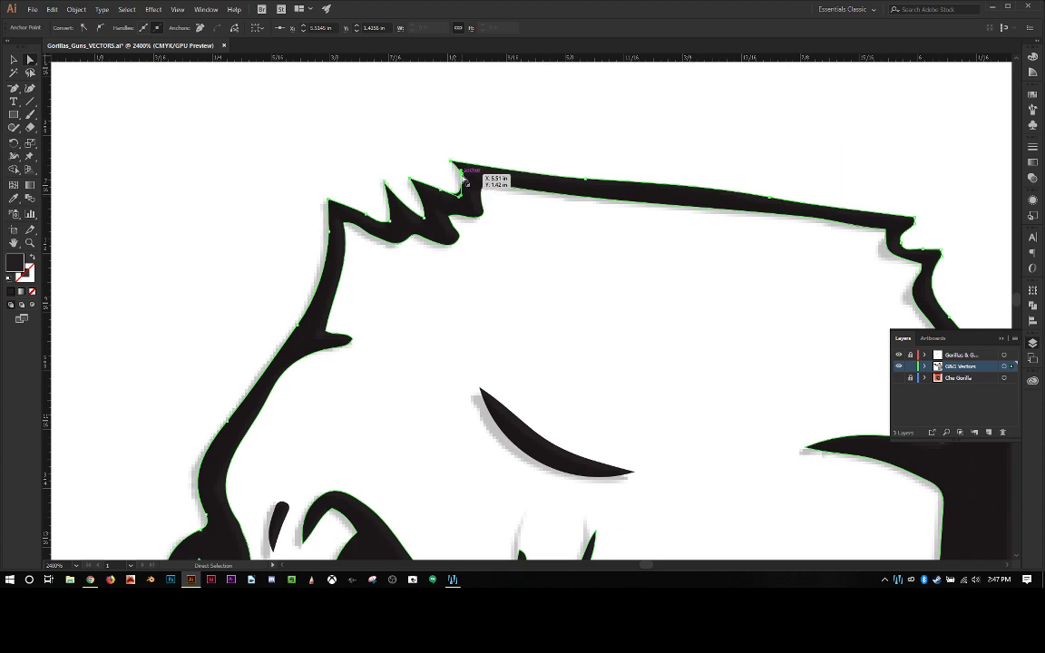
key("minus")
left_click(462, 171)
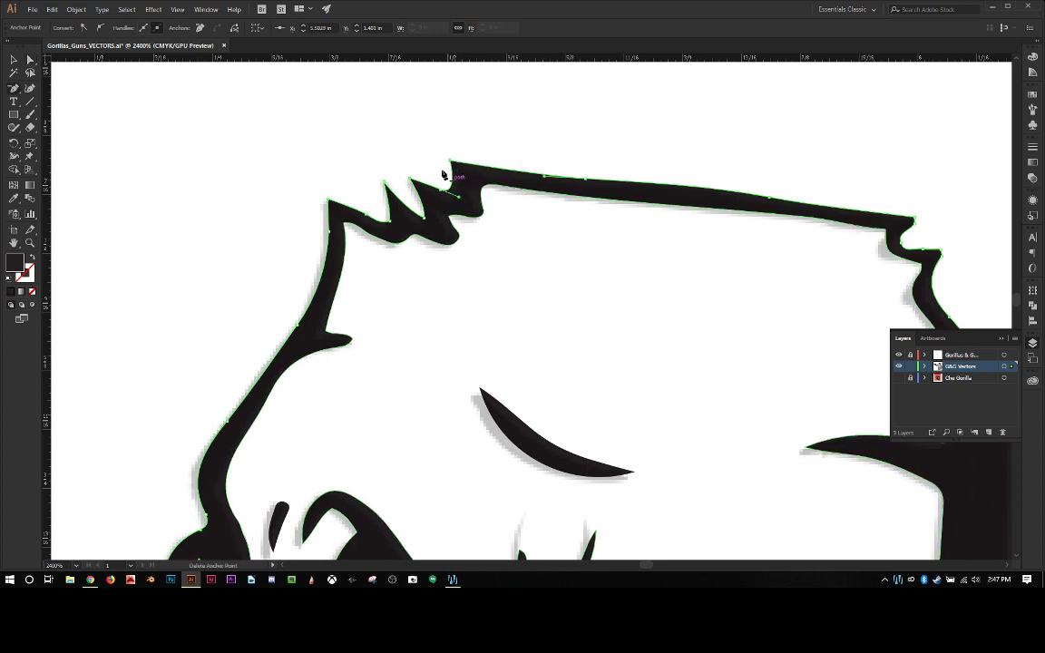
key("a")
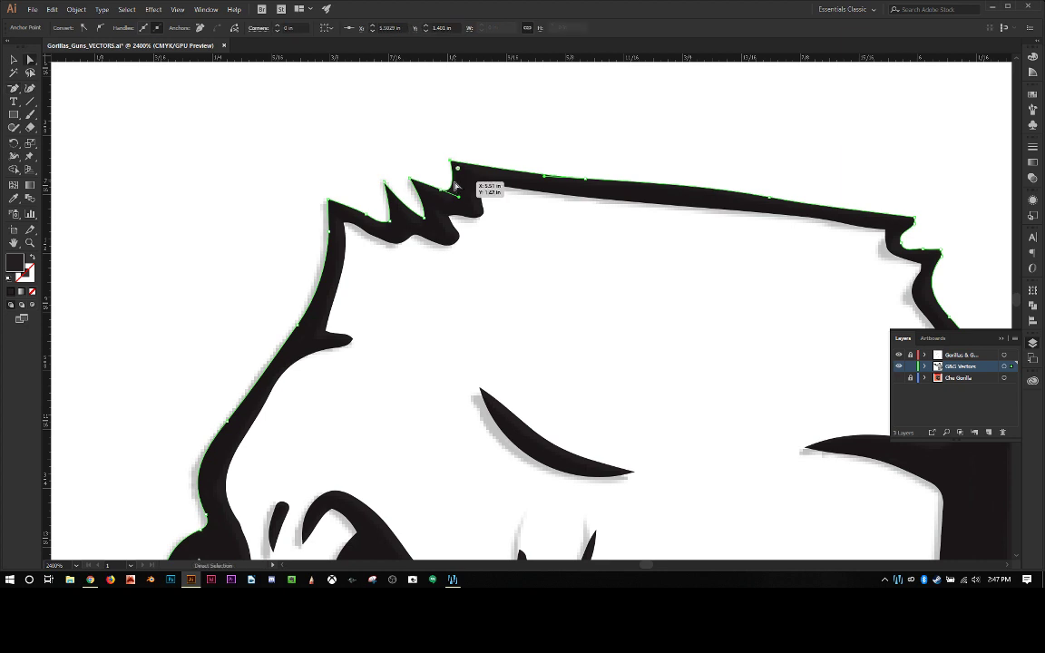
left_click_drag(456, 185, 452, 186)
left_click(454, 188)
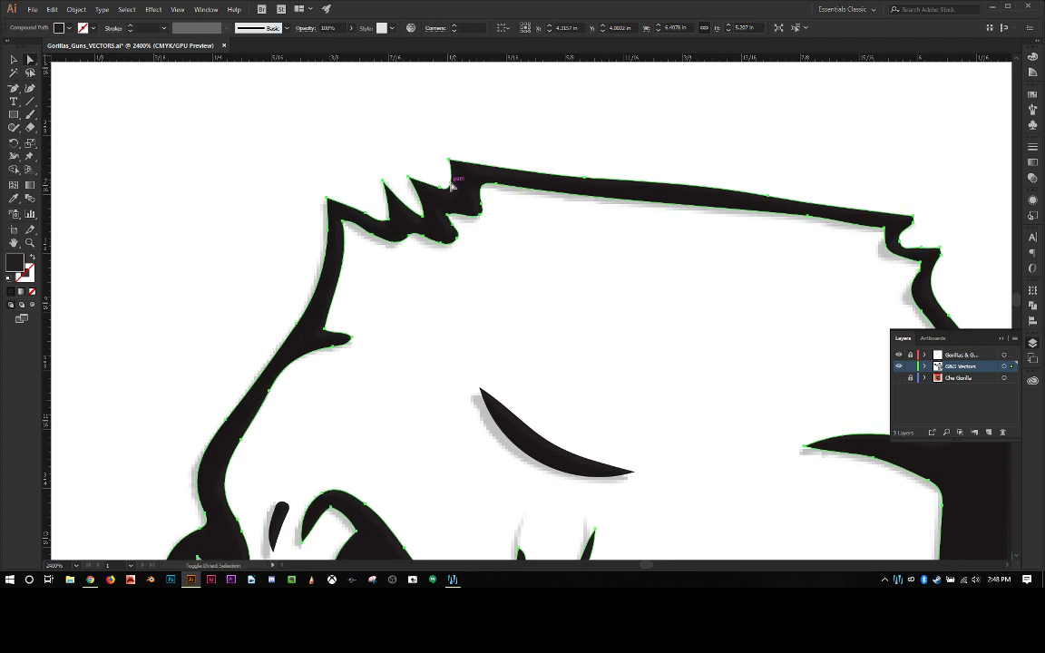
key("shift+c")
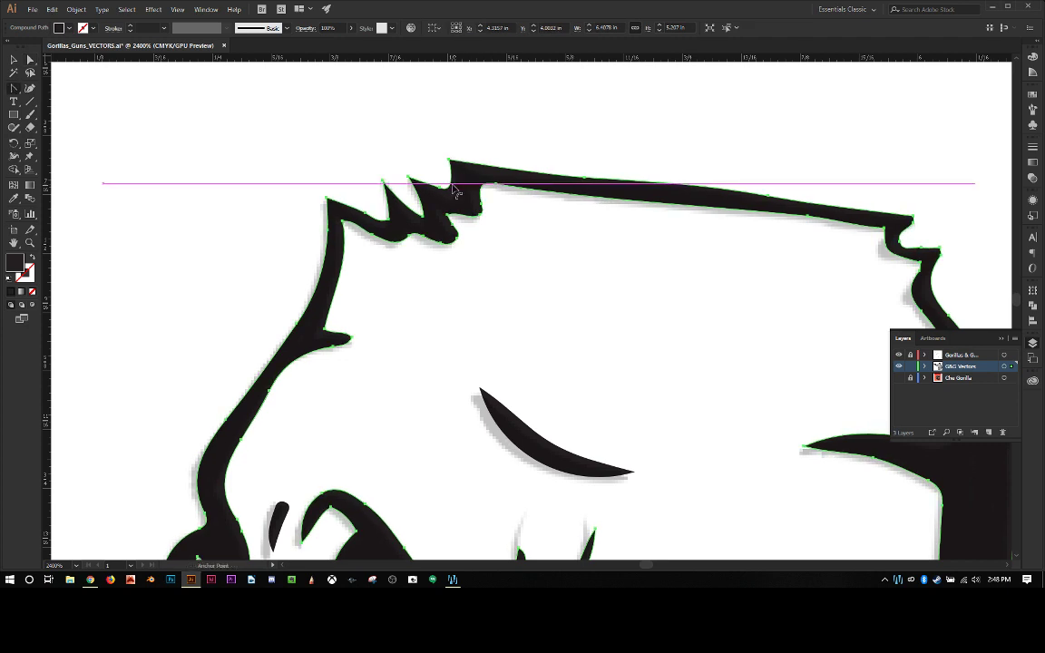
left_click(454, 189)
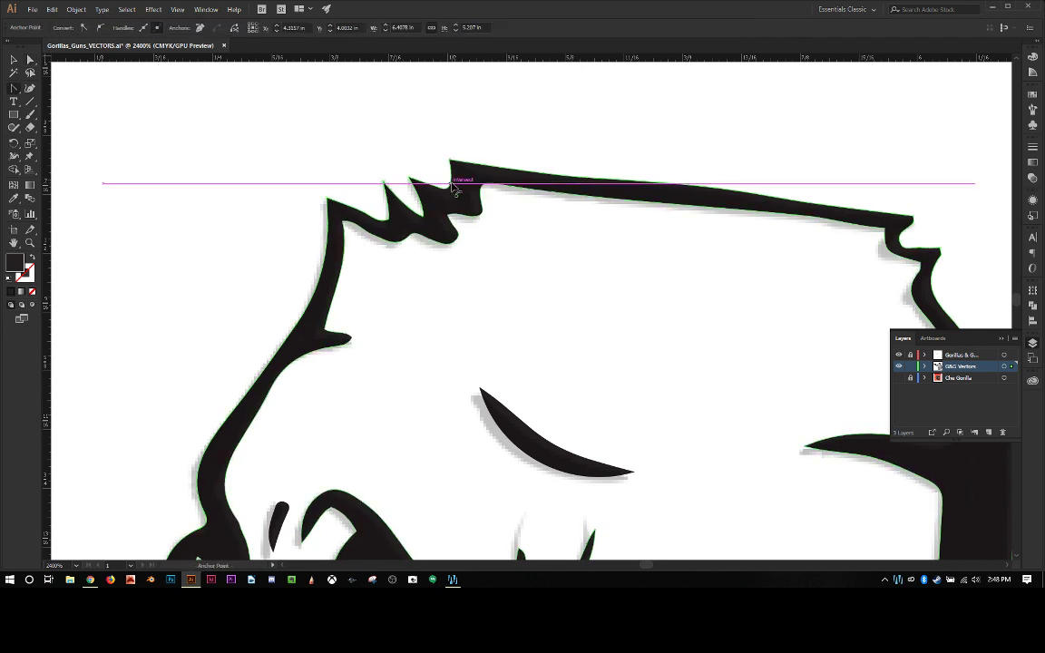
left_click_drag(453, 186, 465, 199)
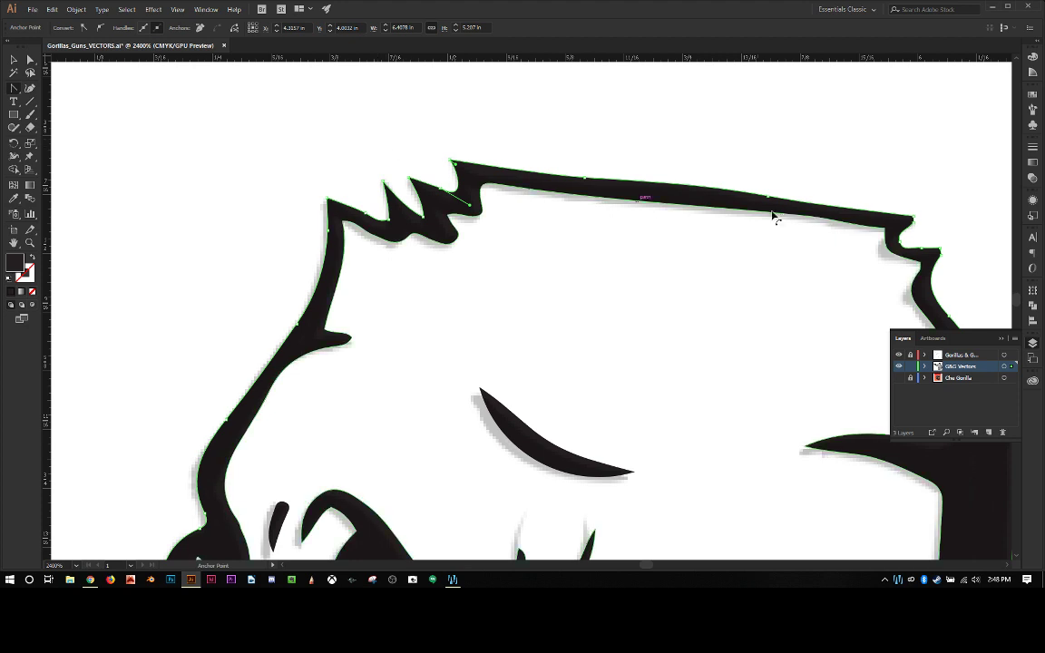
Sharpen the two hair points at the head's upper right corner into corner anchors, and delete the surplus anchors around them.
left_click(914, 221)
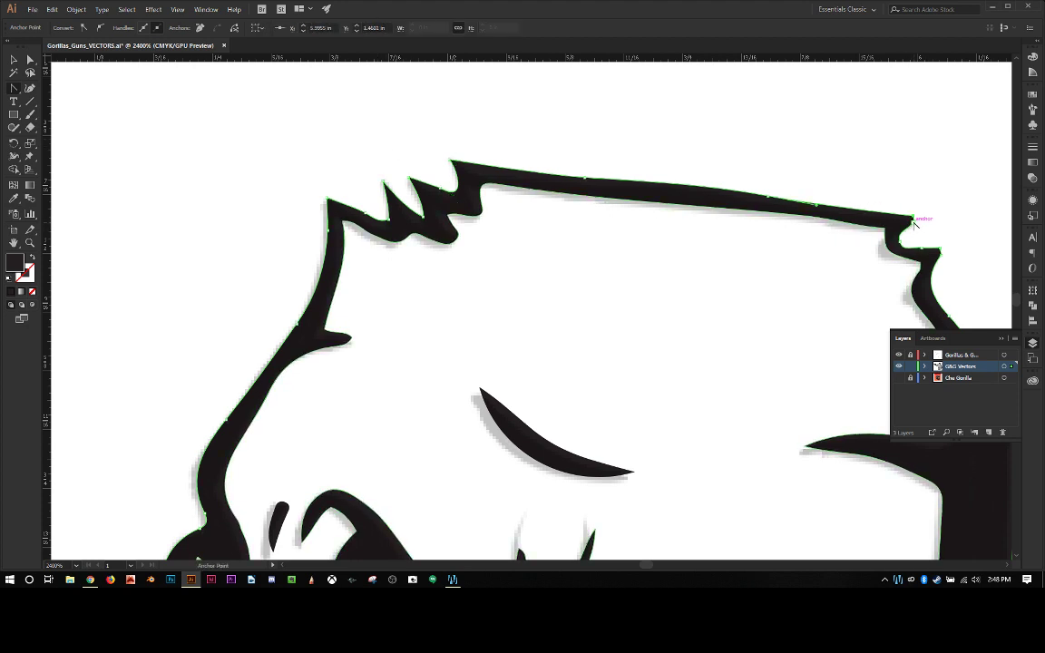
key("minus")
left_click(924, 250)
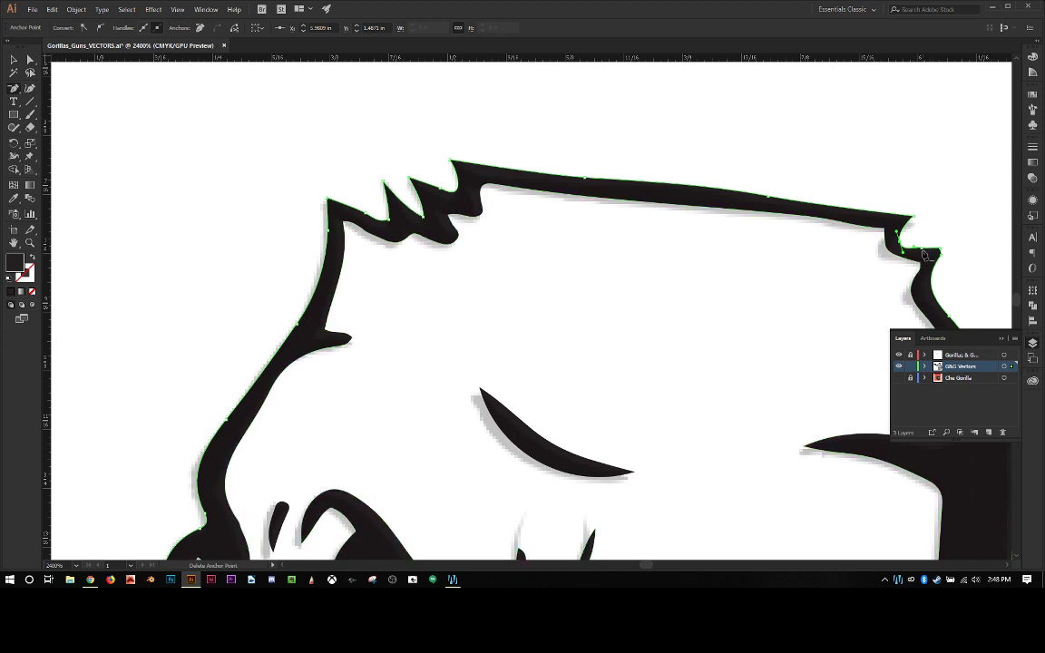
scroll(962, 260, "down", 1)
scroll(962, 261, "down", 1)
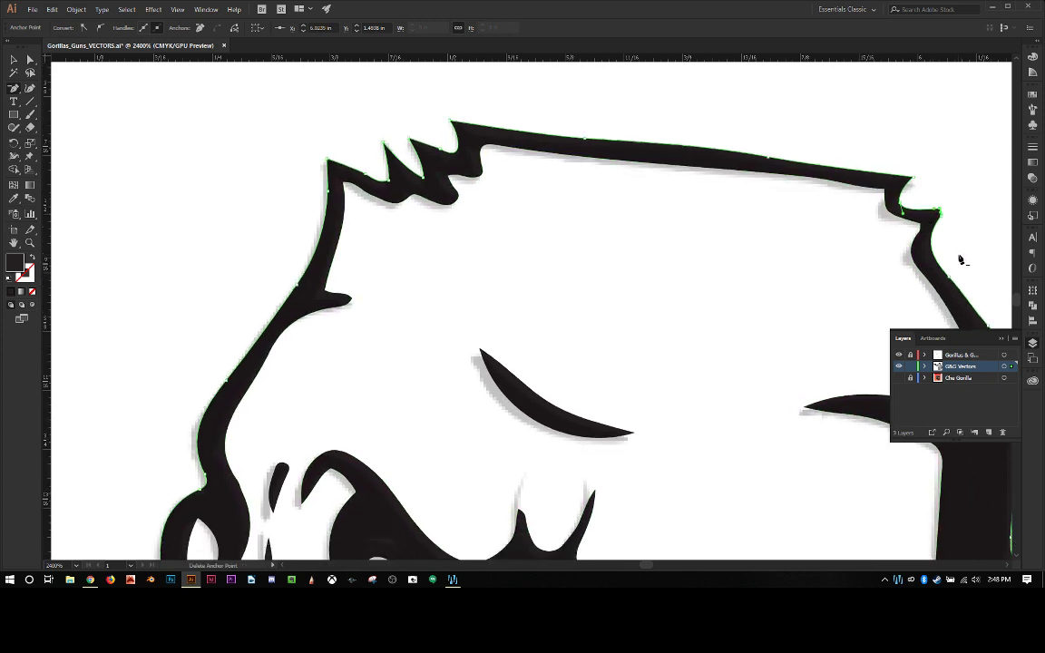
left_click(942, 216)
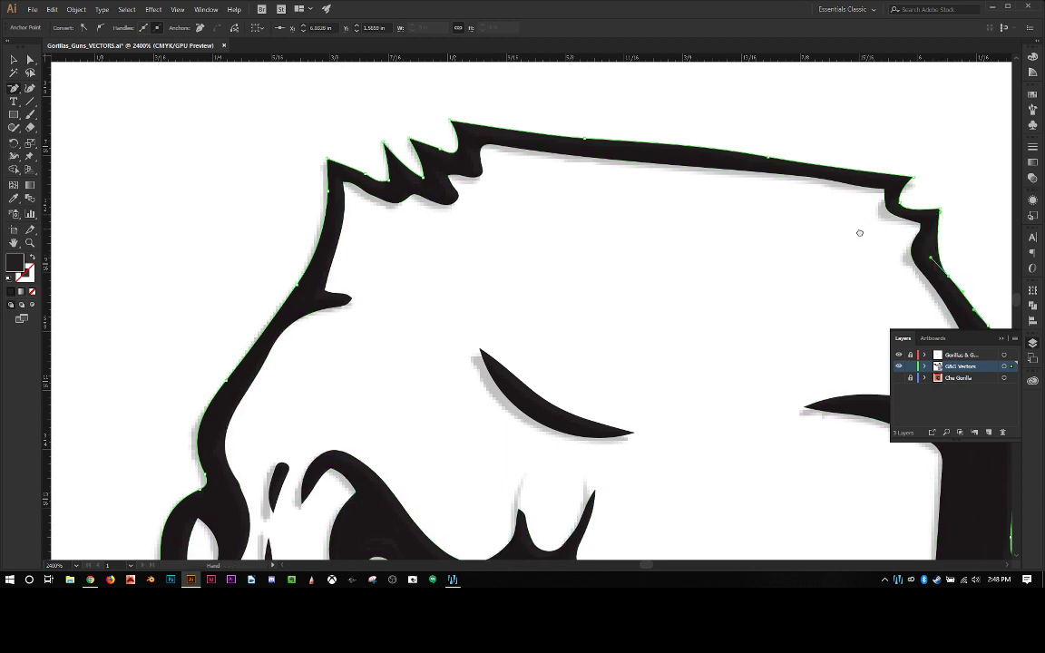
left_click_drag(858, 229, 523, 241)
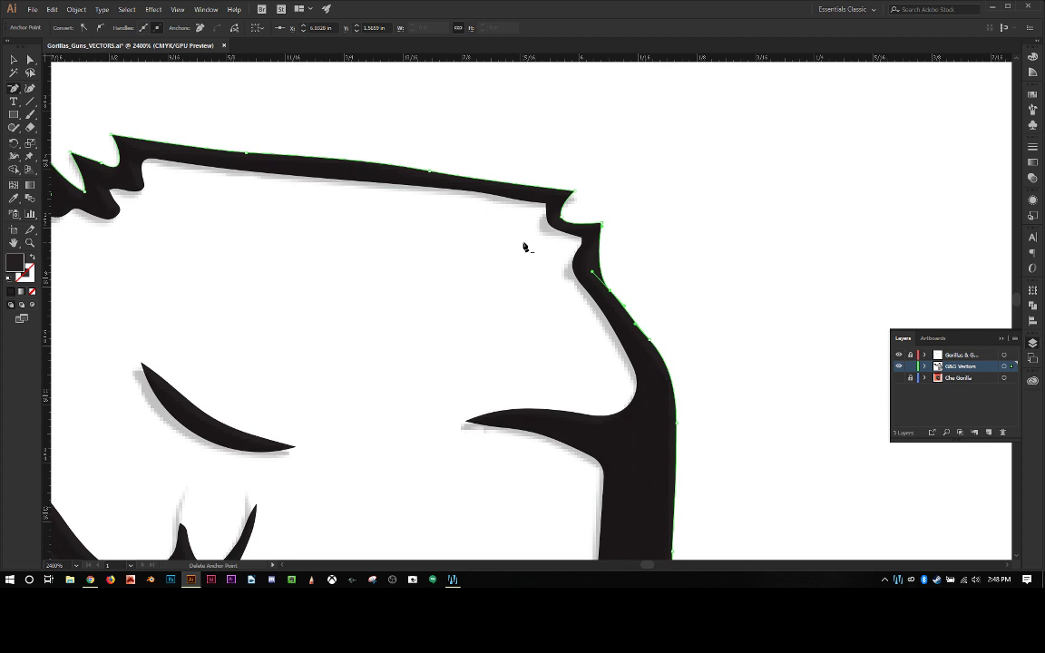
key("shift+c")
left_click(603, 225)
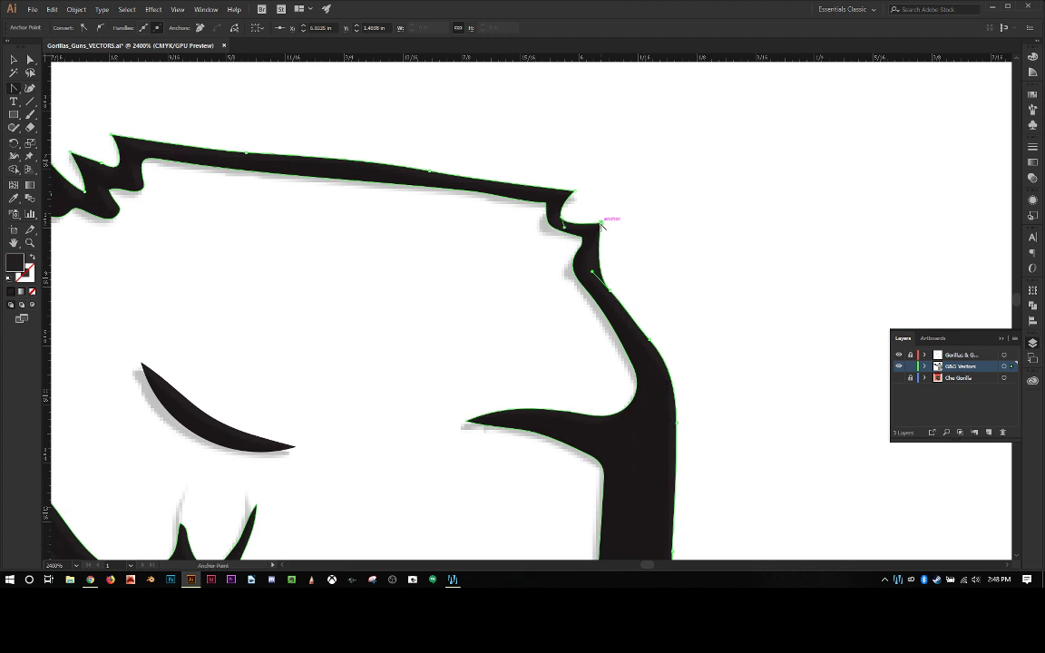
Reshape the inner contour of the upper right hair notch into a rounded curve following the faded drawing.
left_click(544, 225)
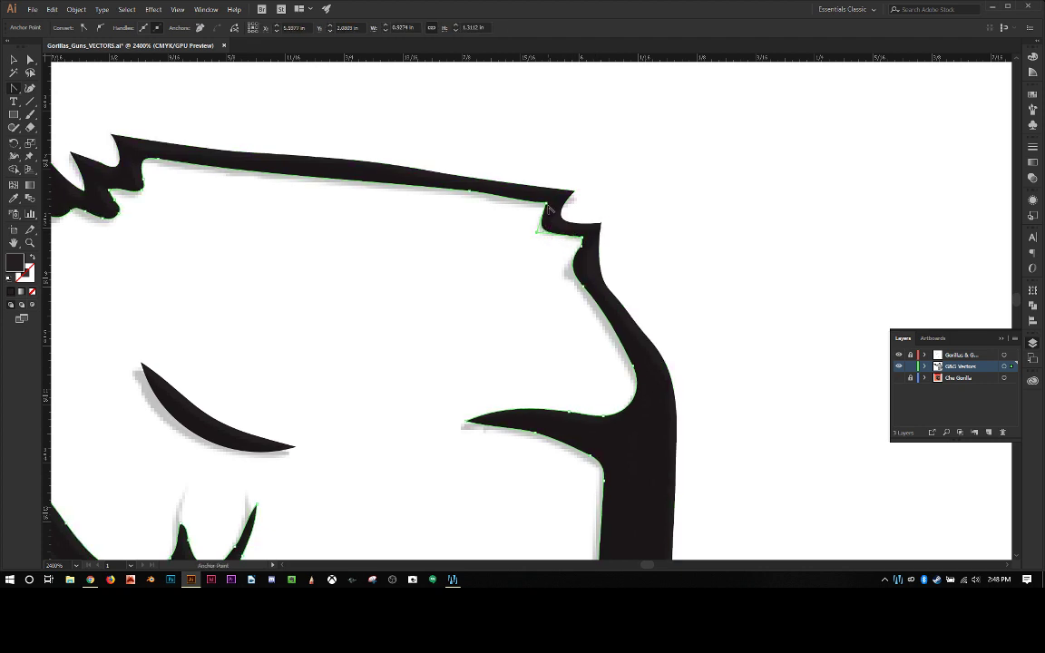
left_click(549, 209)
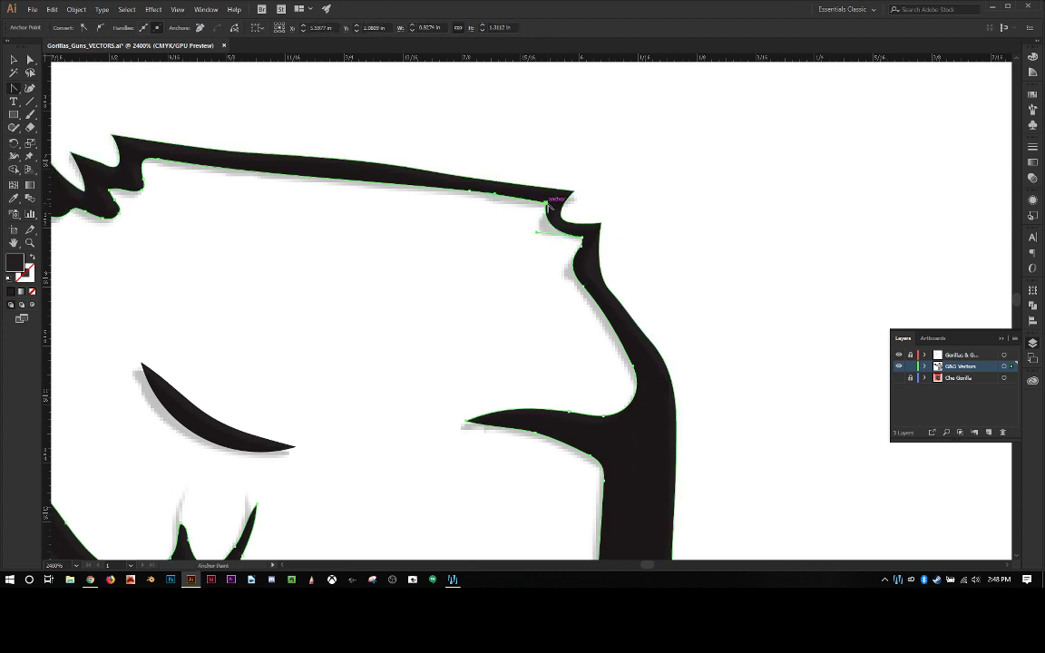
left_click_drag(554, 205, 556, 197)
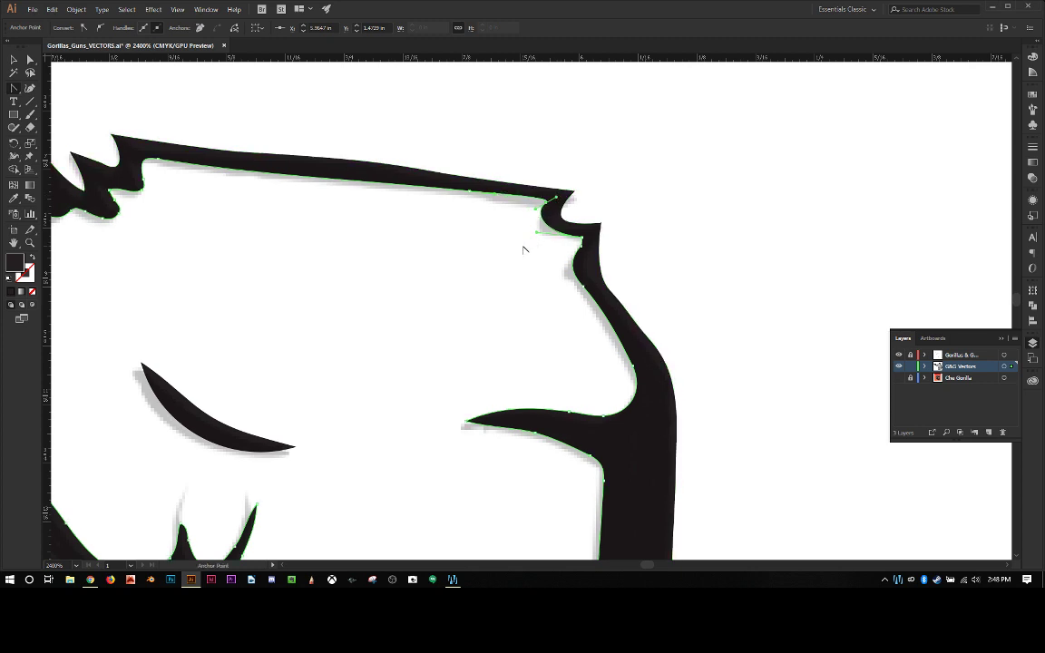
left_click(547, 234)
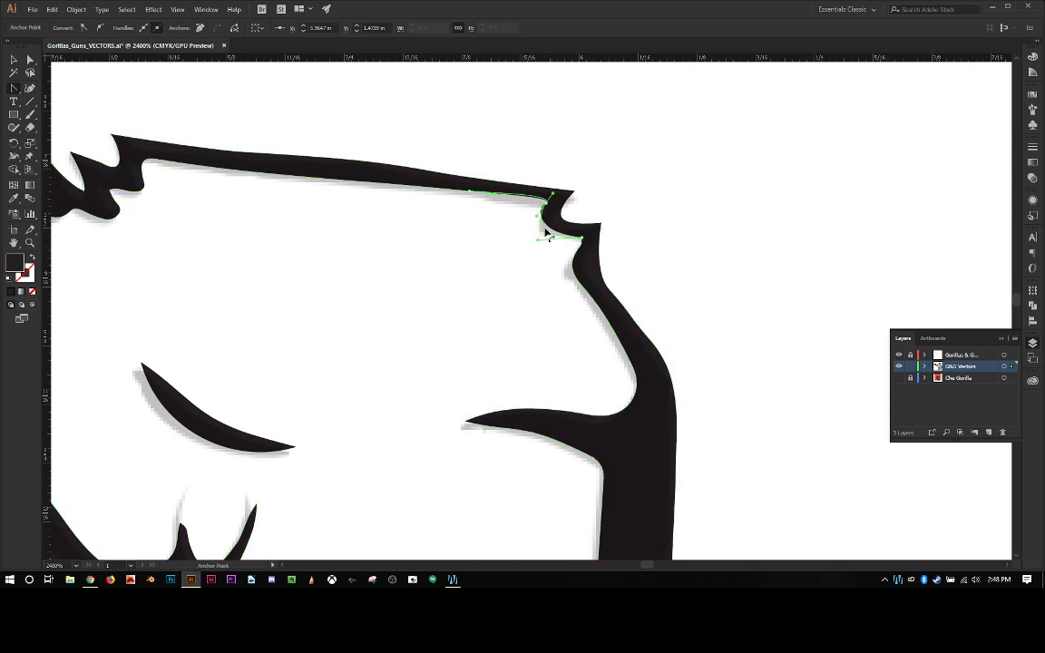
left_click_drag(545, 234, 544, 236)
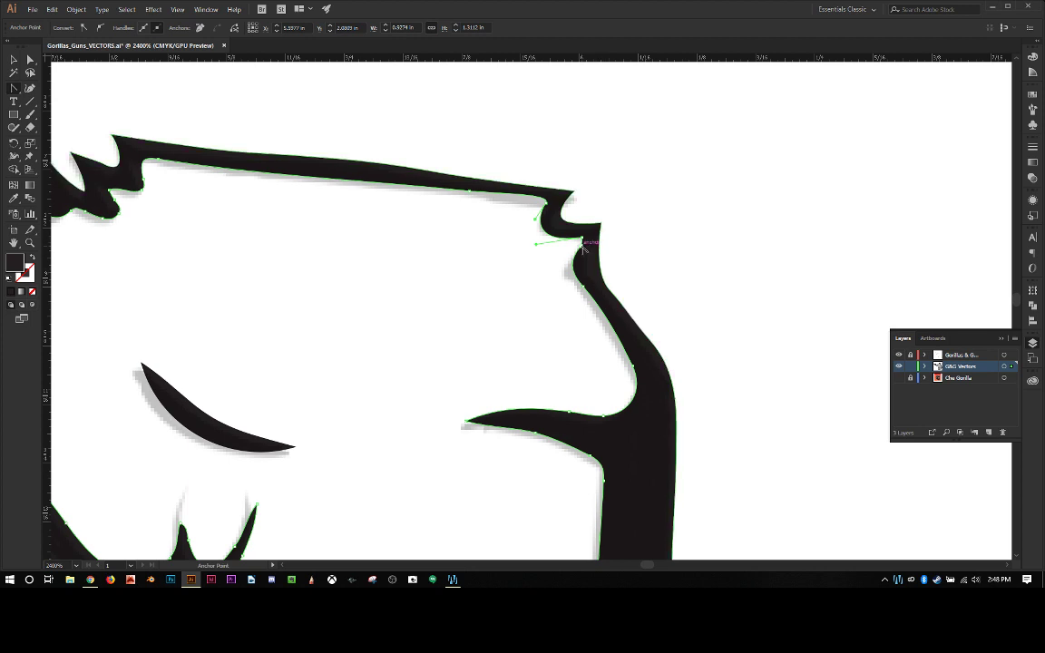
Delete the surplus anchor on the inner contour below the right hair notch, and bow that segment outward to match the faded drawing.
left_click(586, 281)
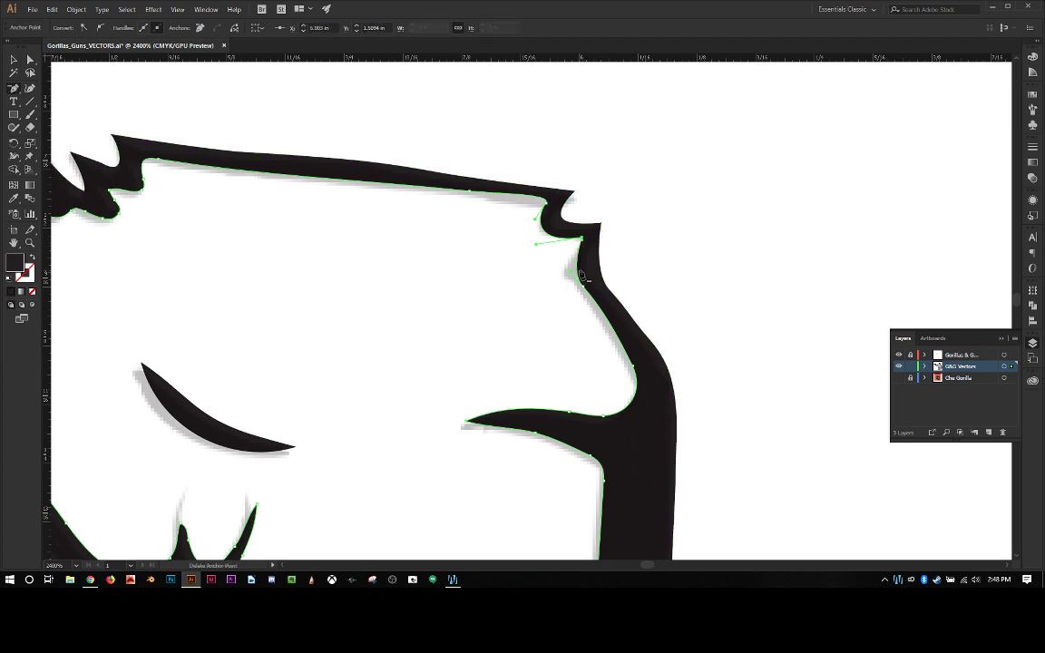
key("shift+c")
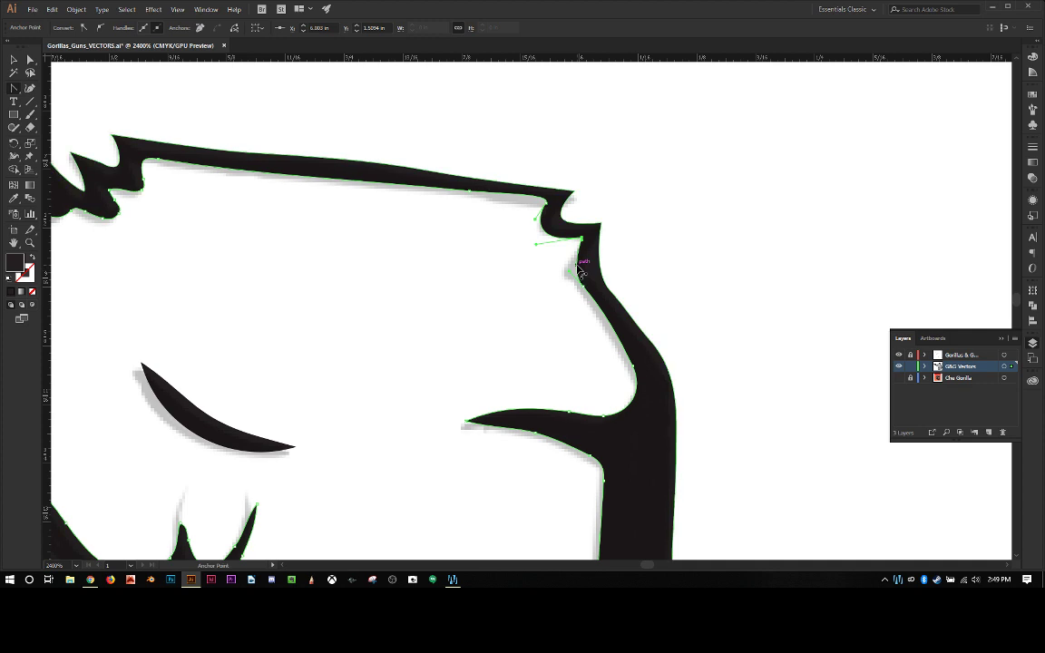
left_click_drag(578, 272, 568, 273)
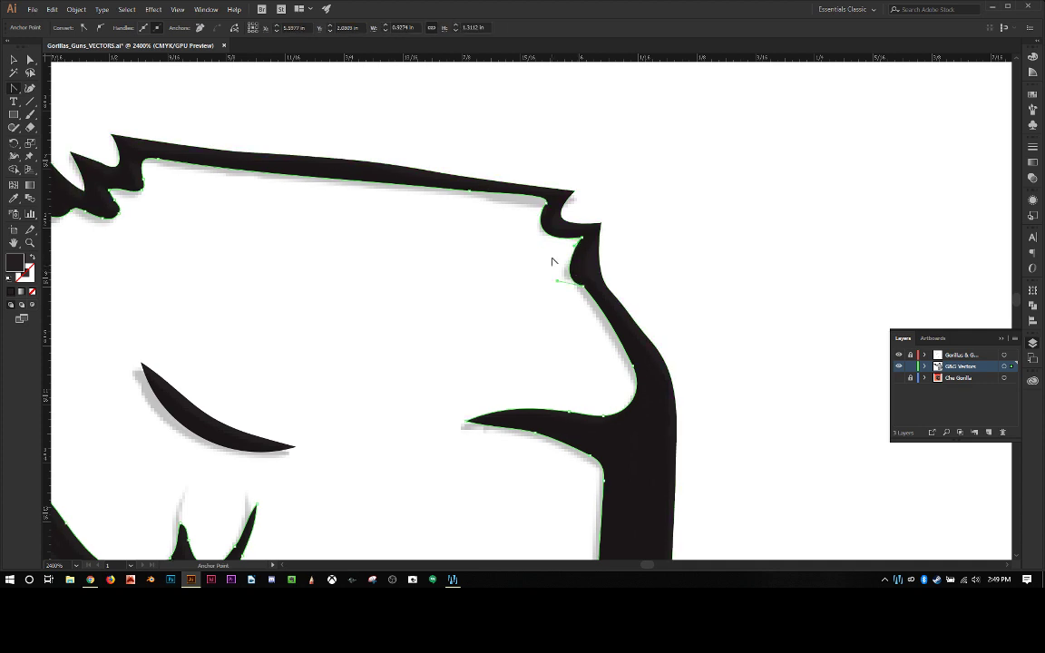
Retract the lower anchor's handle on the inner contour below the right hair notch, and rebalance that segment's curve with the upper handle.
left_click(583, 287)
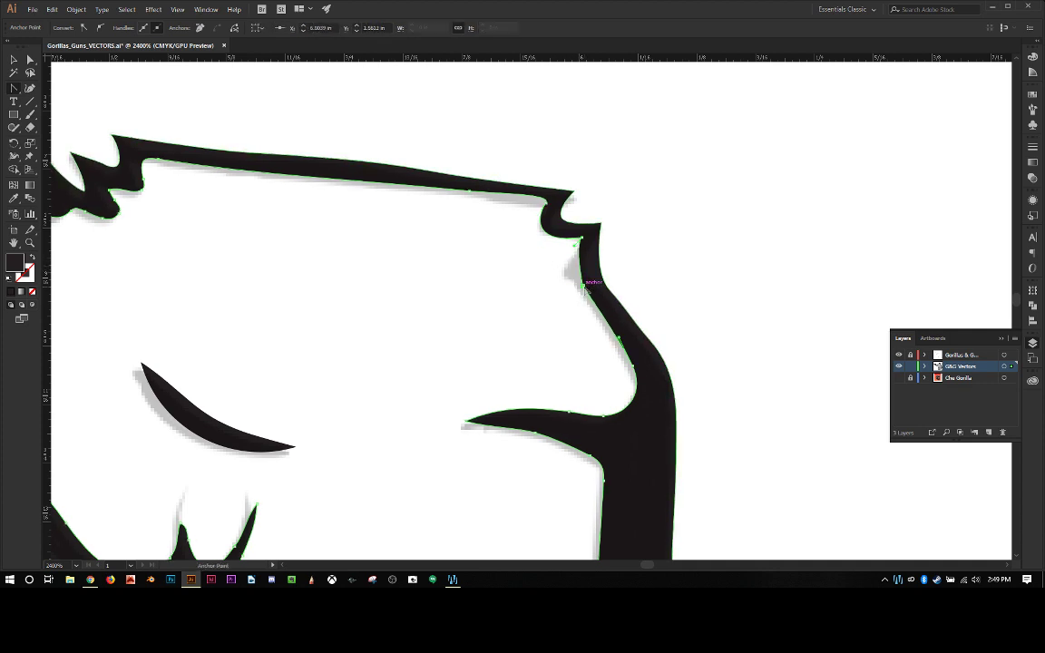
left_click_drag(584, 287, 594, 303)
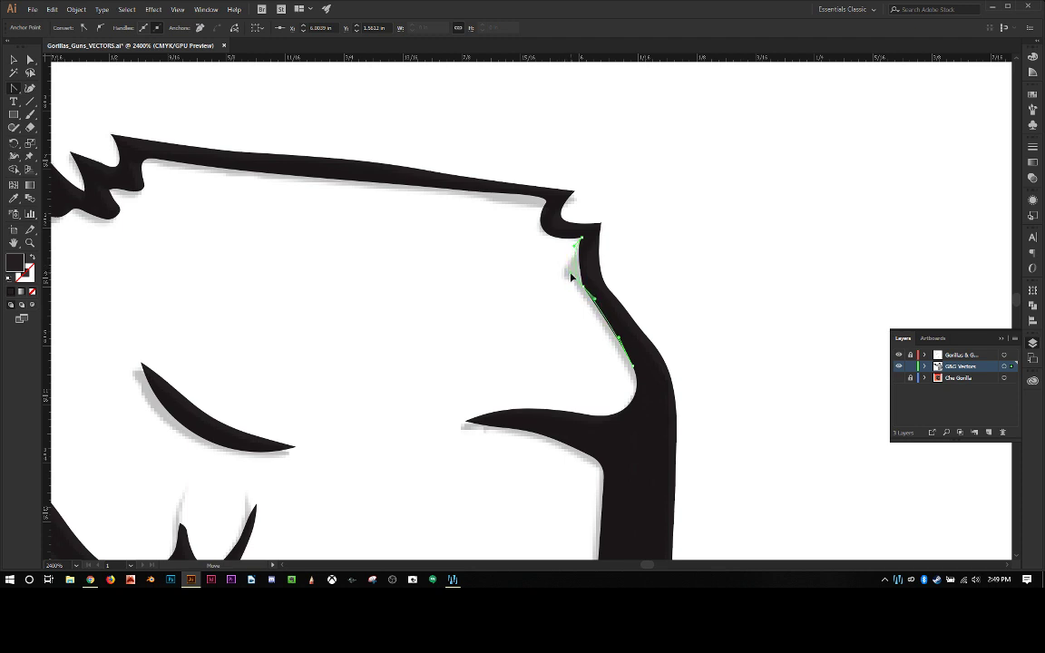
left_click(576, 246)
left_click(566, 264)
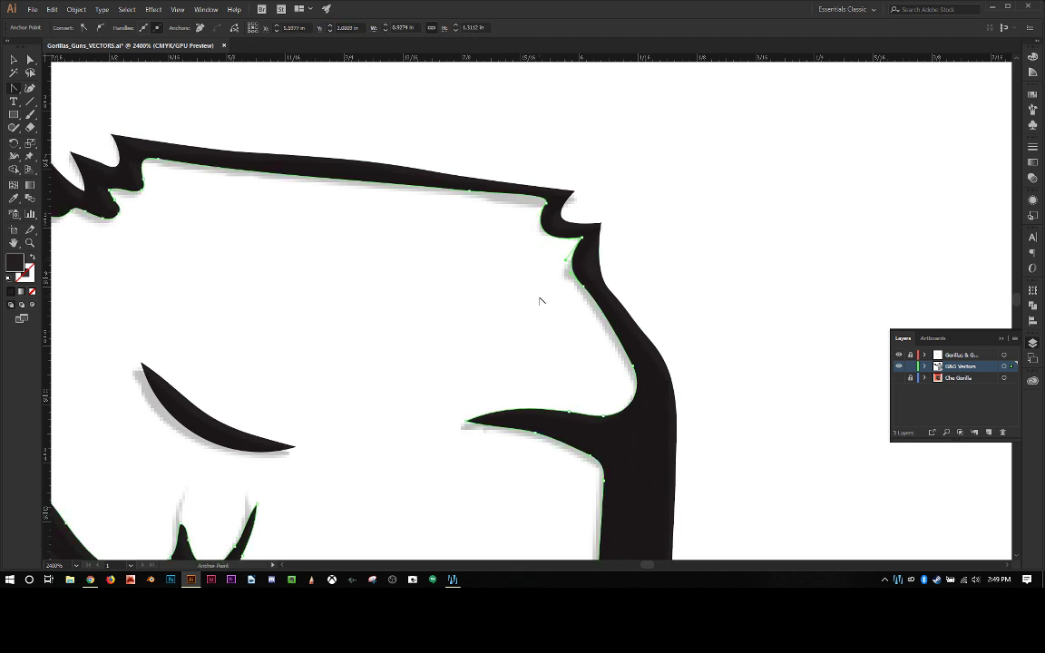
Move the tip of the pointed crease above the right eye onto the faded drawing, and lengthen its upper edge's handle for a smoother curve.
scroll(661, 294, "down", 5)
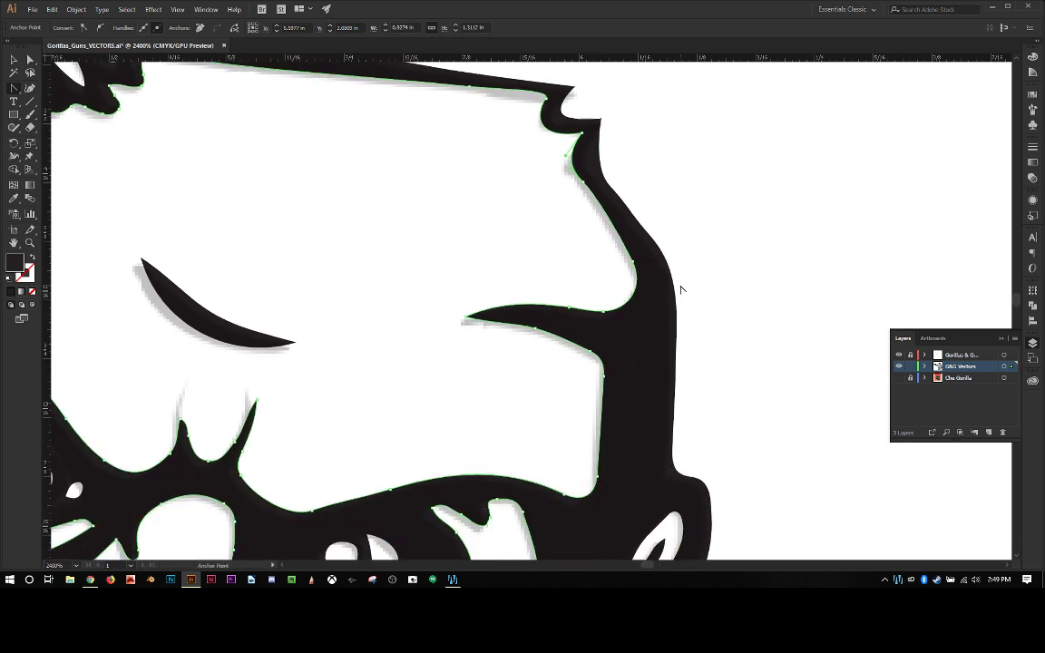
left_click_drag(432, 272, 684, 348)
left_click(718, 317)
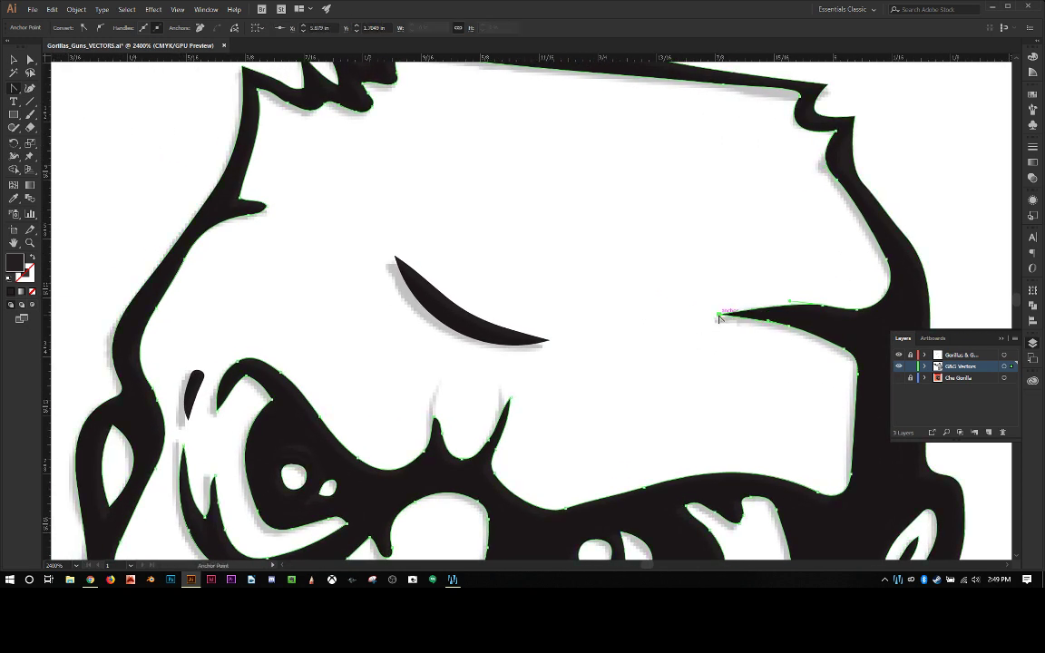
key("a")
left_click_drag(719, 320, 715, 322)
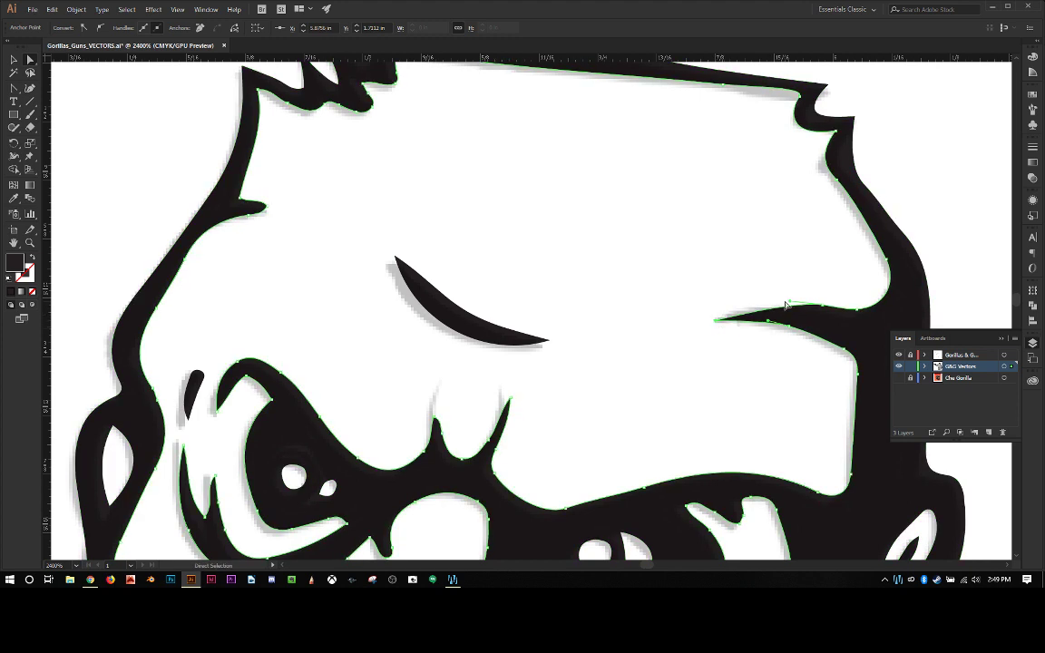
left_click(785, 302)
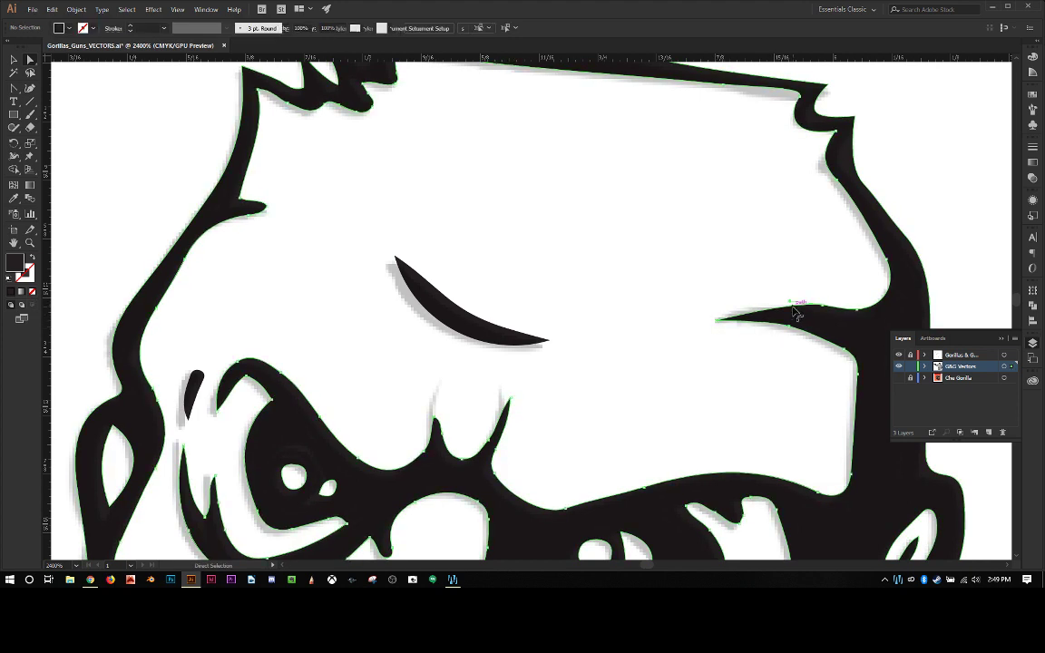
left_click(798, 307)
left_click_drag(791, 304, 769, 304)
left_click(735, 350)
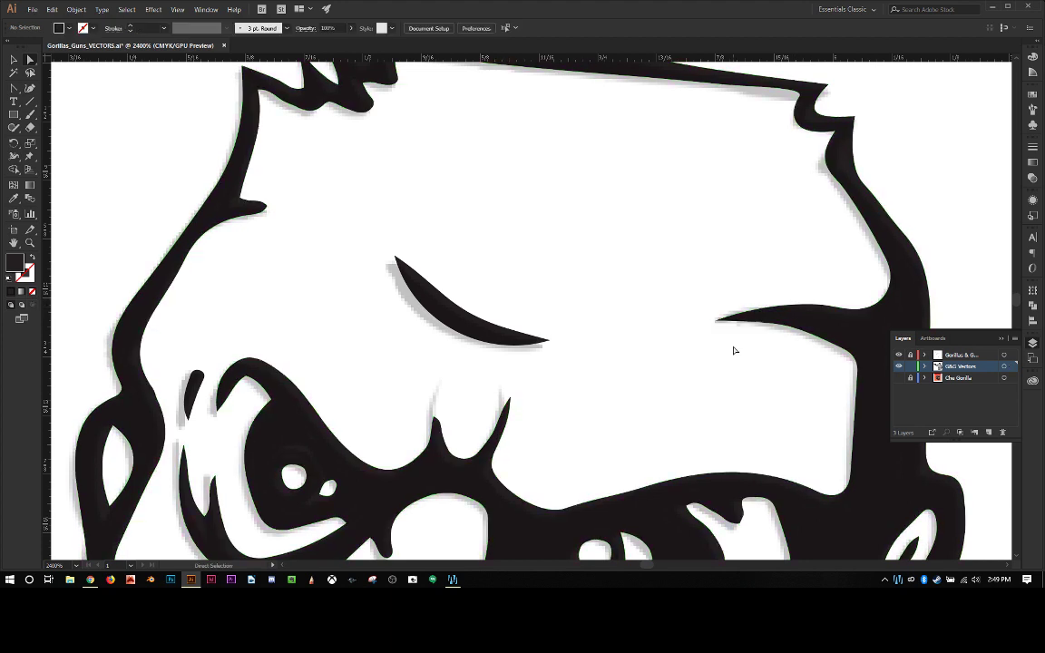
Shift the forehead crease's upper tip onto the faded drawing, and sharpen the left temple spike's rounded tip into a corner point.
left_click_drag(396, 268, 390, 263)
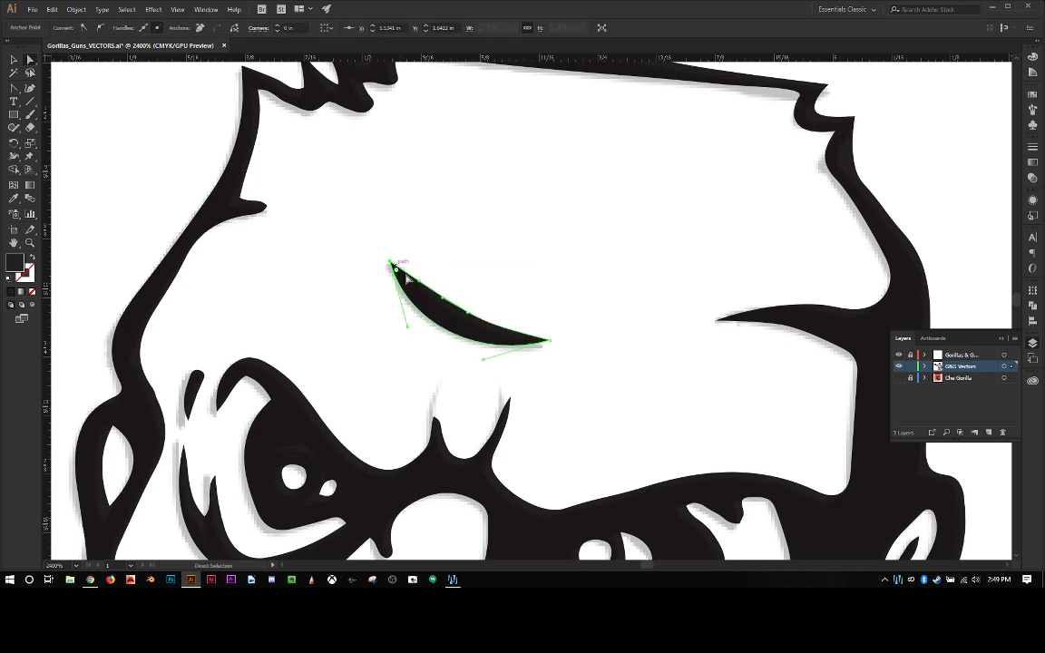
left_click(382, 234)
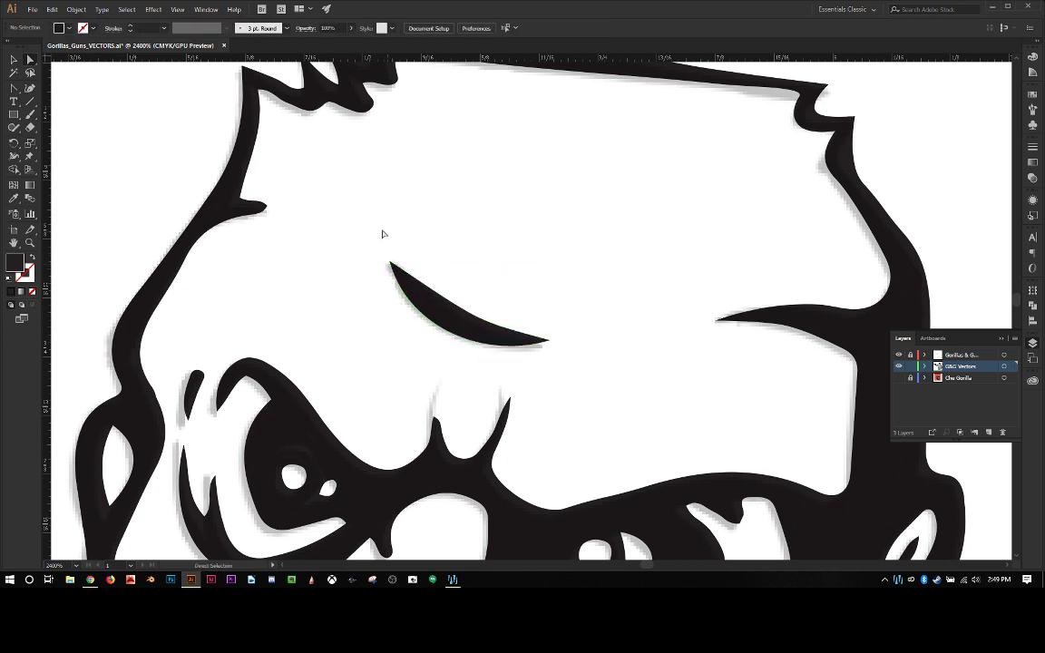
left_click(269, 205)
left_click_drag(281, 213, 413, 252)
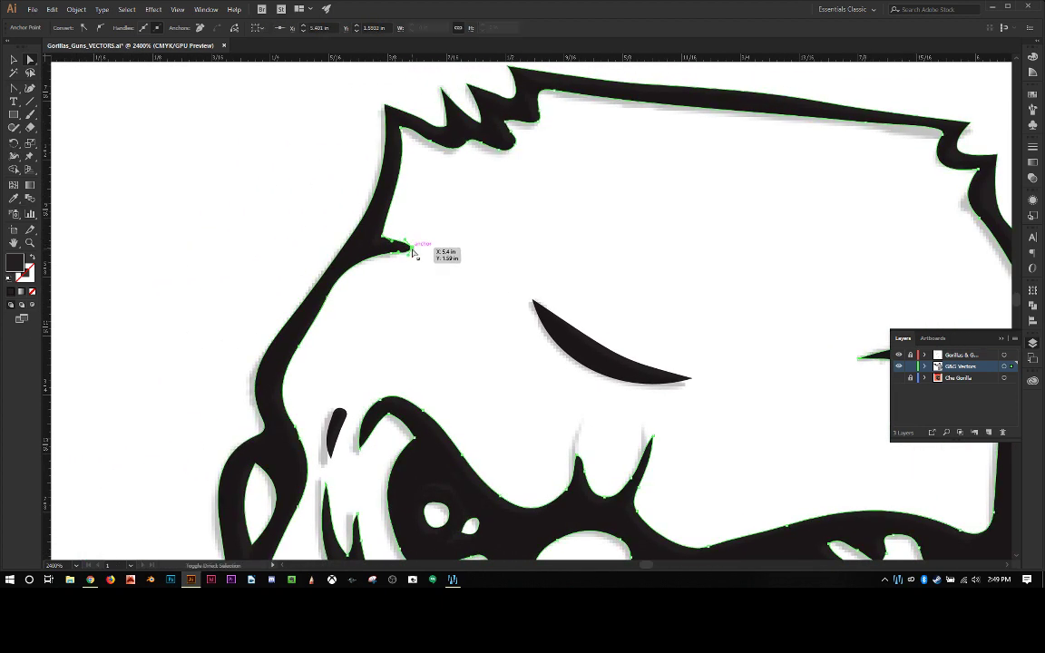
key("shift+c")
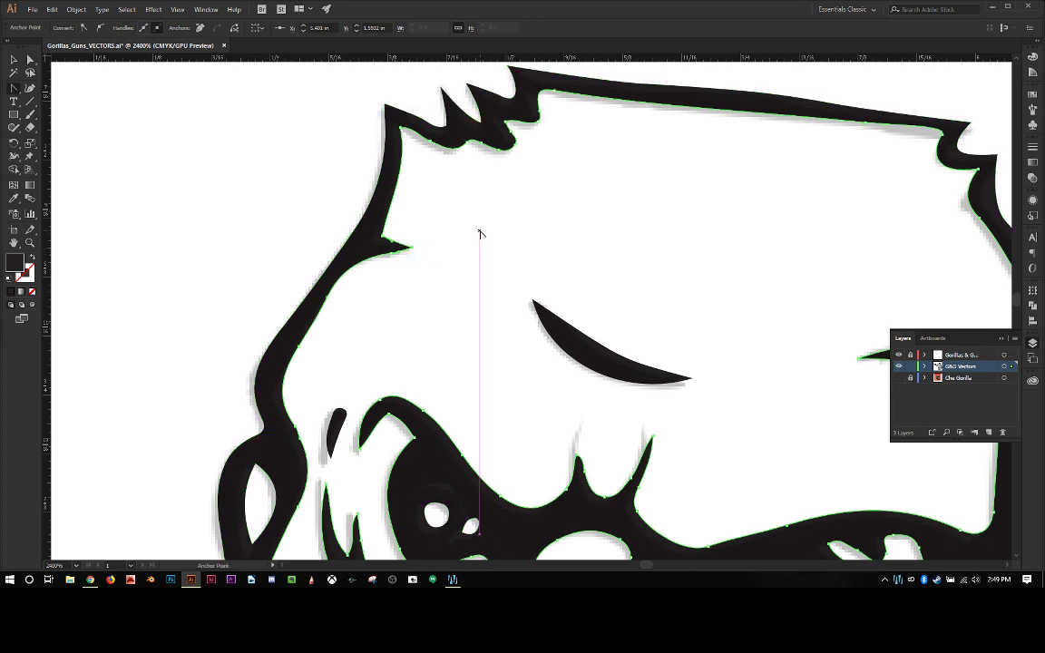
Turn the inner contour anchor beneath the left hair spikes into a raised corner, and round the lobe beside it to match the faded drawing.
scroll(481, 234, "up", 3)
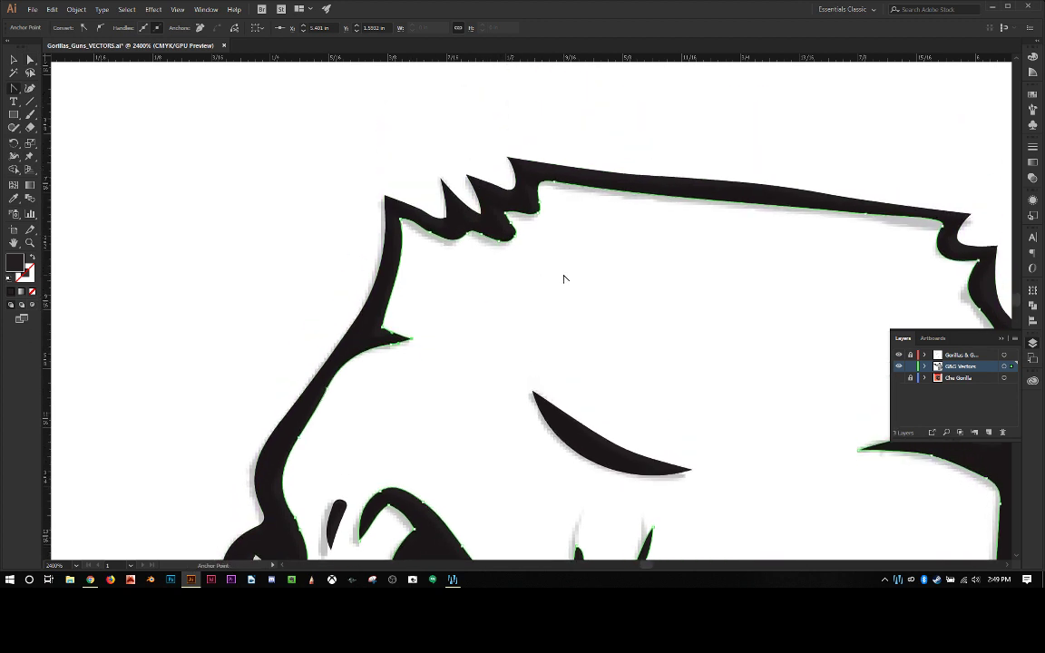
scroll(564, 278, "down", 2)
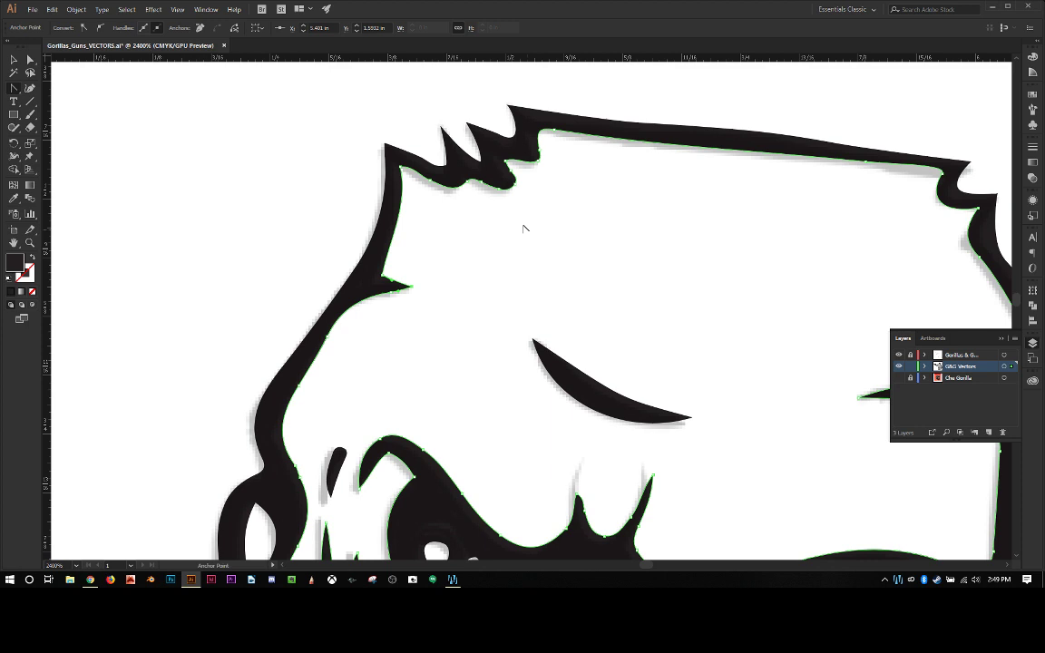
left_click(467, 182)
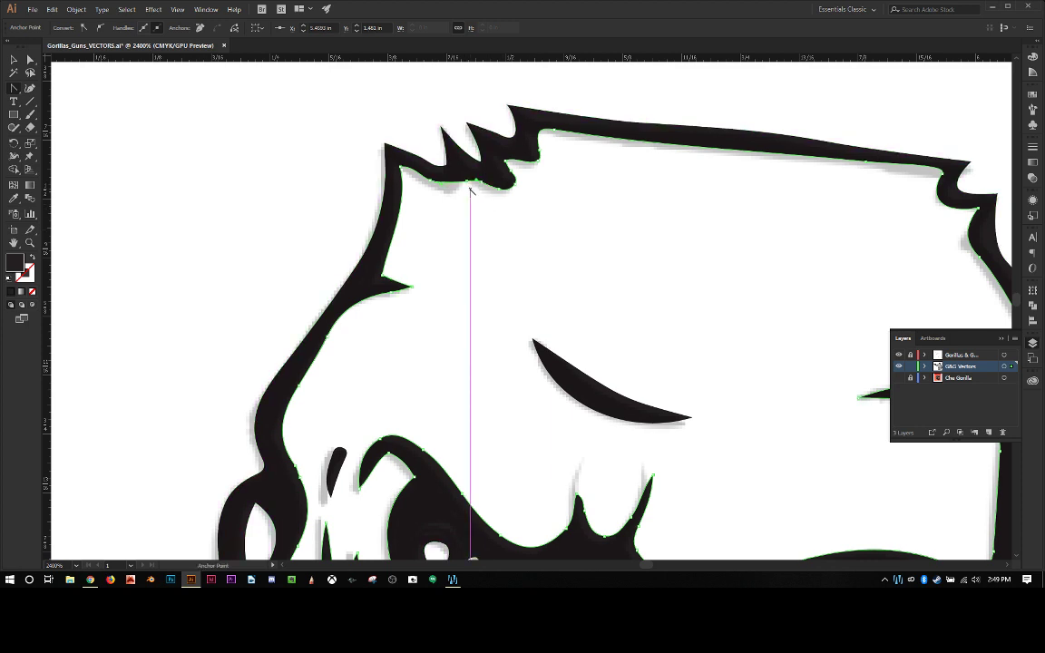
left_click_drag(471, 188, 462, 167)
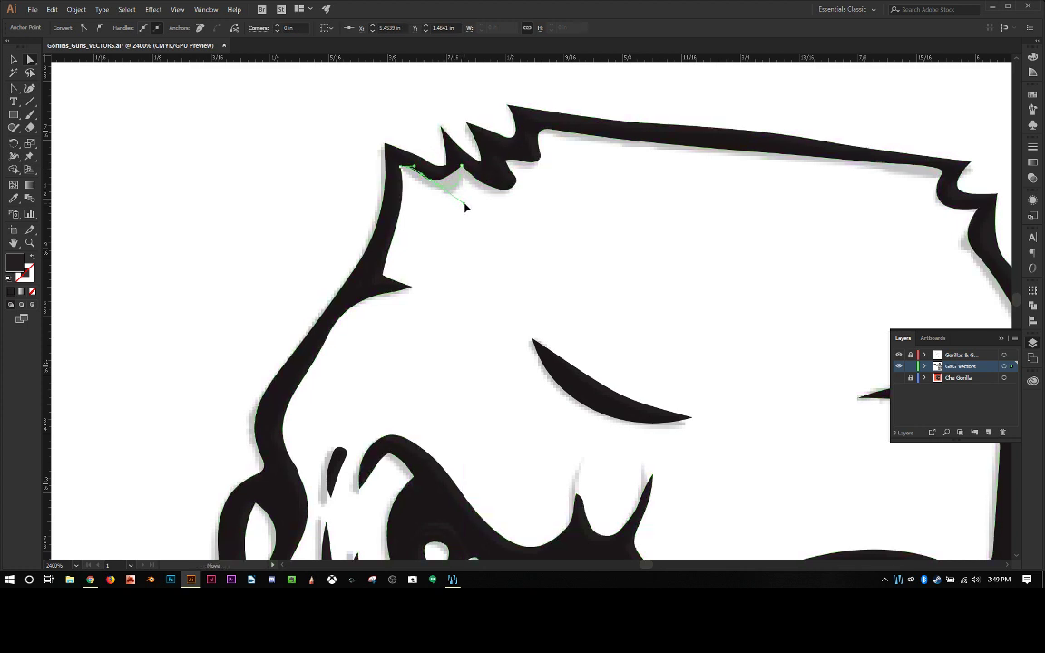
left_click(465, 206)
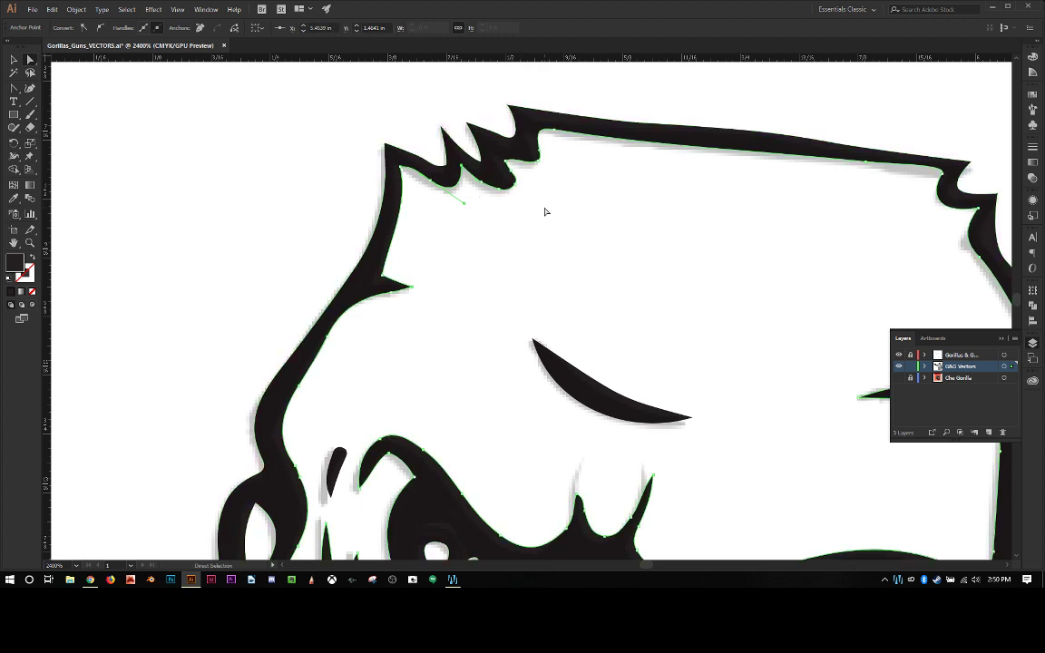
Adjust the handle at the inner notch beneath the tallest hair spike so the neighbouring curve follows the faded drawing.
left_click(507, 164)
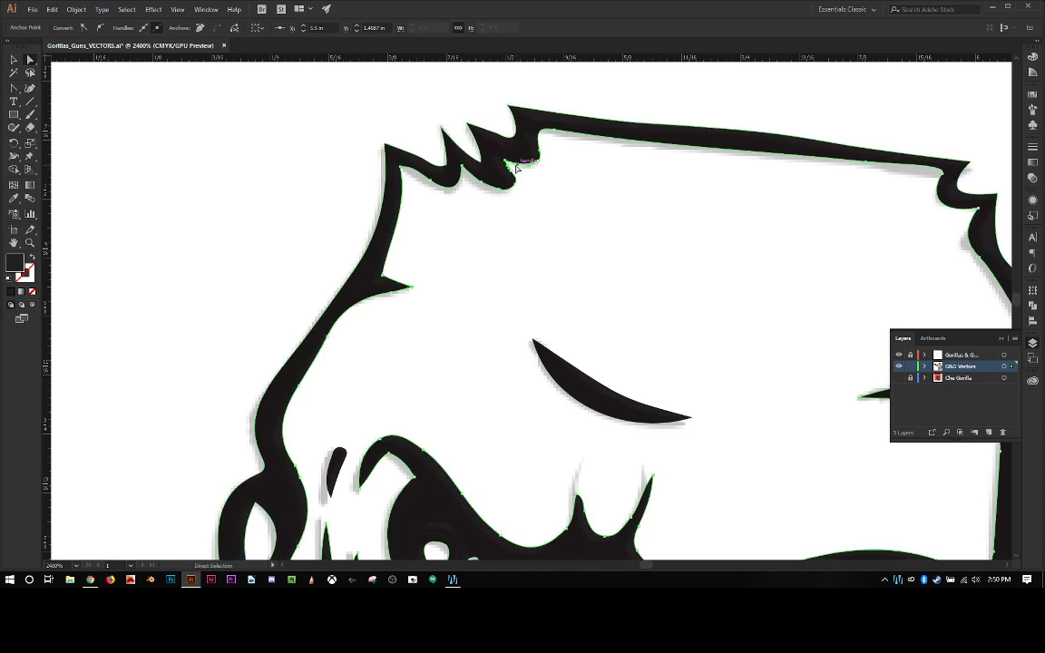
mouse_move(516, 168)
left_mouse_down()
mouse_move(532, 164)
mouse_move(502, 159)
left_mouse_up()
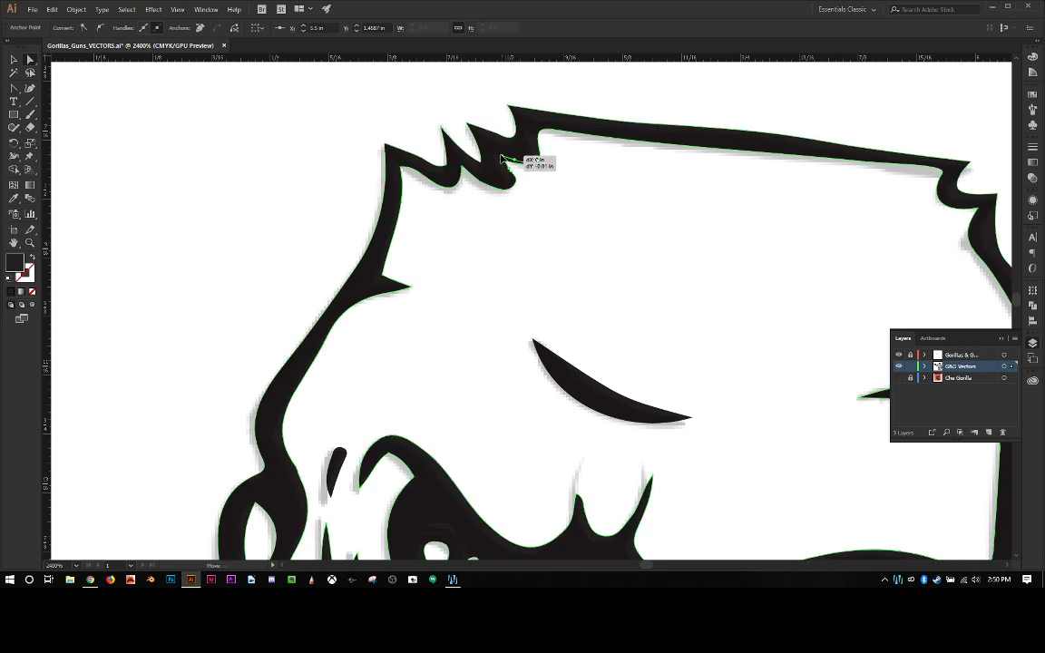
left_click(552, 198)
Raise the tip of the small spike beside the left eye, and adjust the curve running into the notch next to it.
scroll(553, 198, "down", 1)
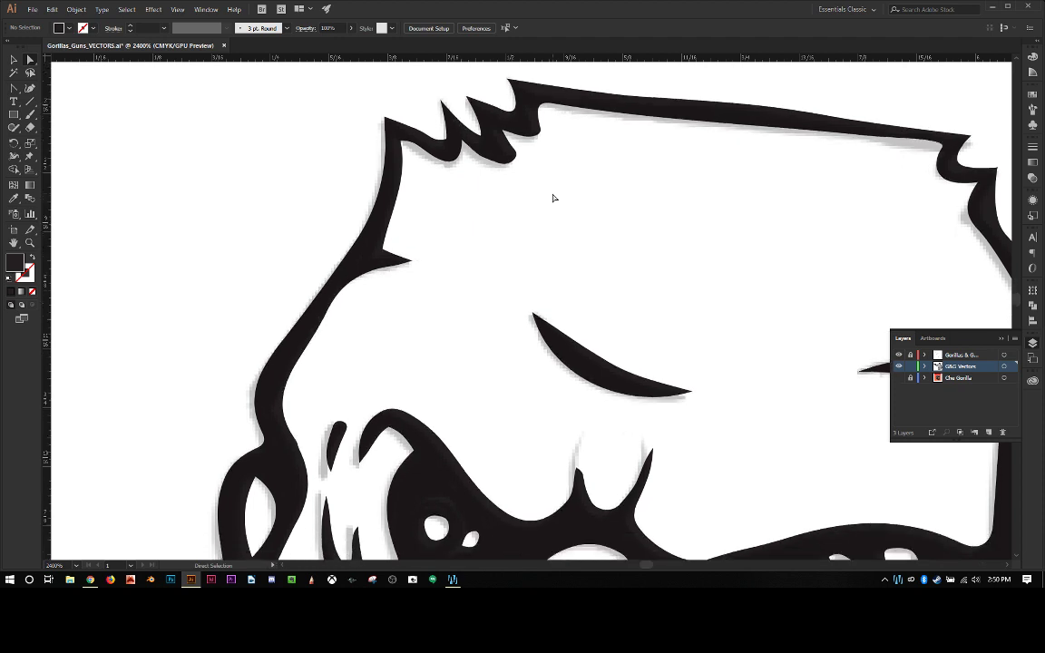
scroll(553, 198, "down", 9)
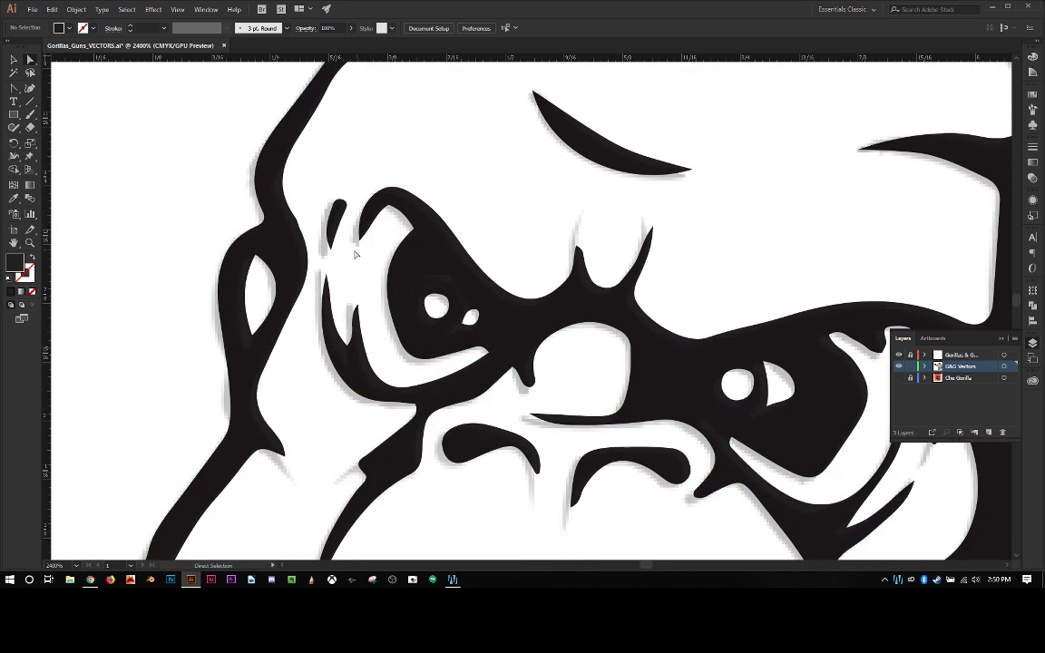
left_click(358, 307)
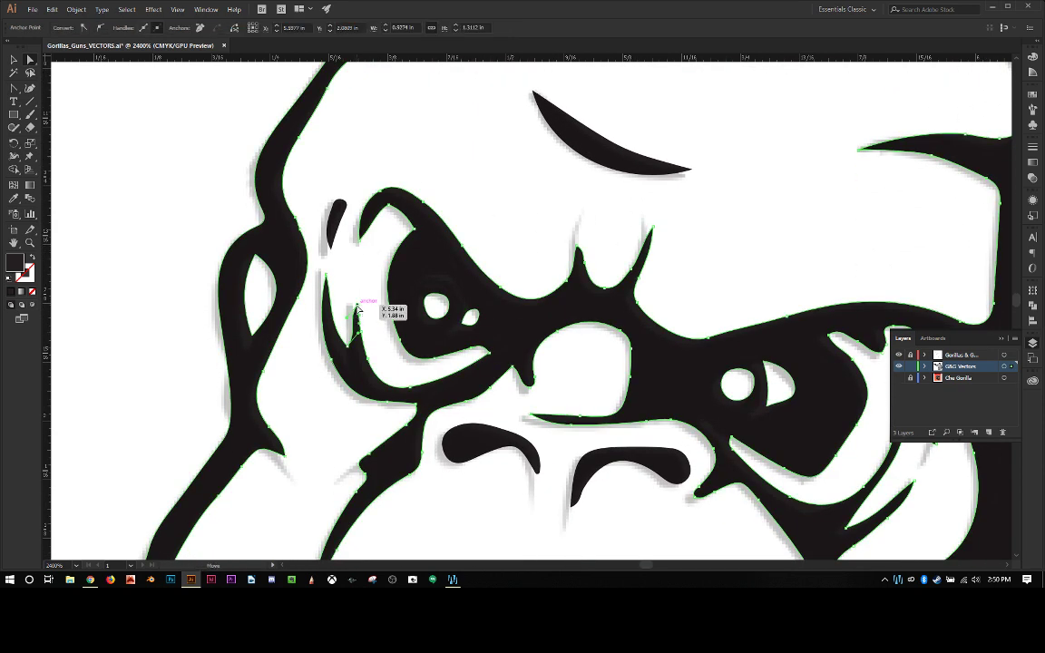
left_click_drag(359, 311, 348, 338)
left_click(346, 313)
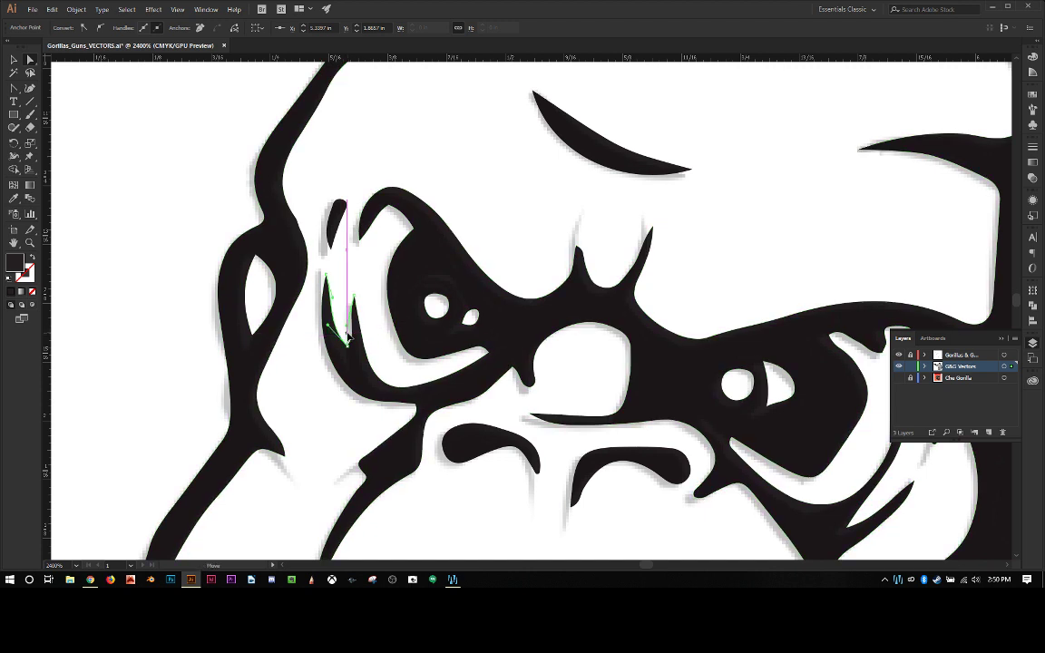
key("ctrl+a")
left_click(345, 261)
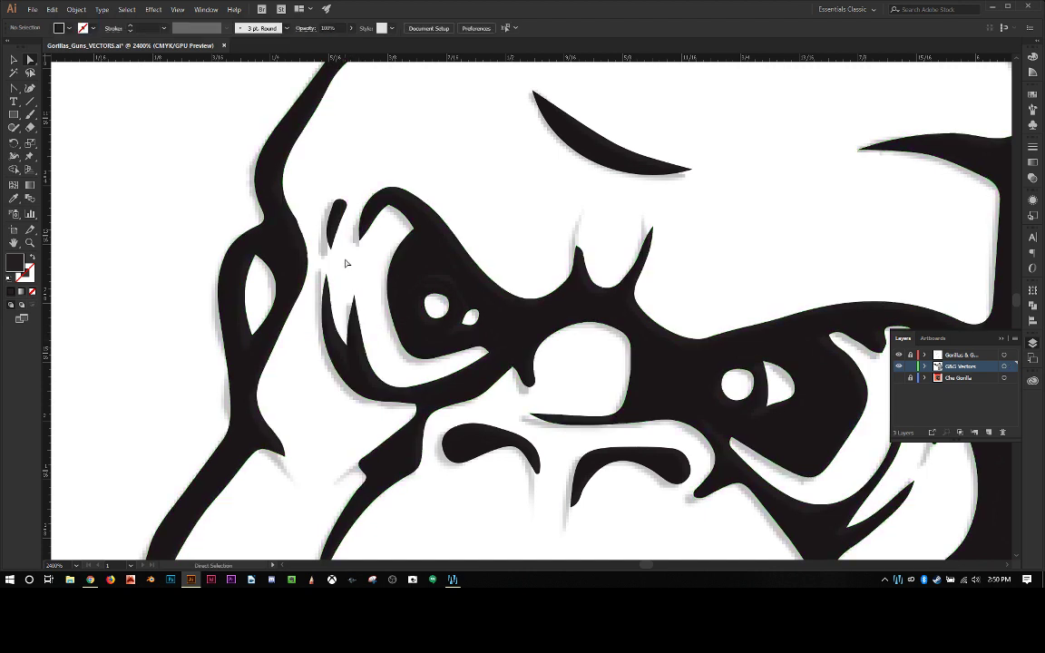
Refine the inner curve of the left eyebrow's lower tip, and bow the left eye's outer edge outward to match the faded drawing.
left_click(364, 235)
left_click(373, 237)
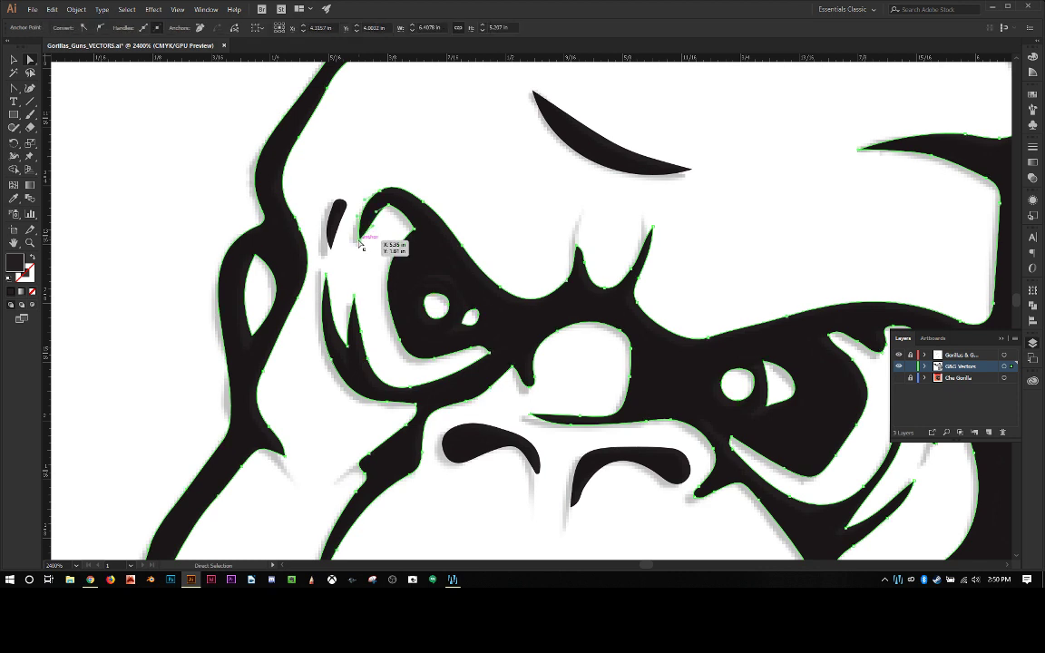
left_click(372, 235)
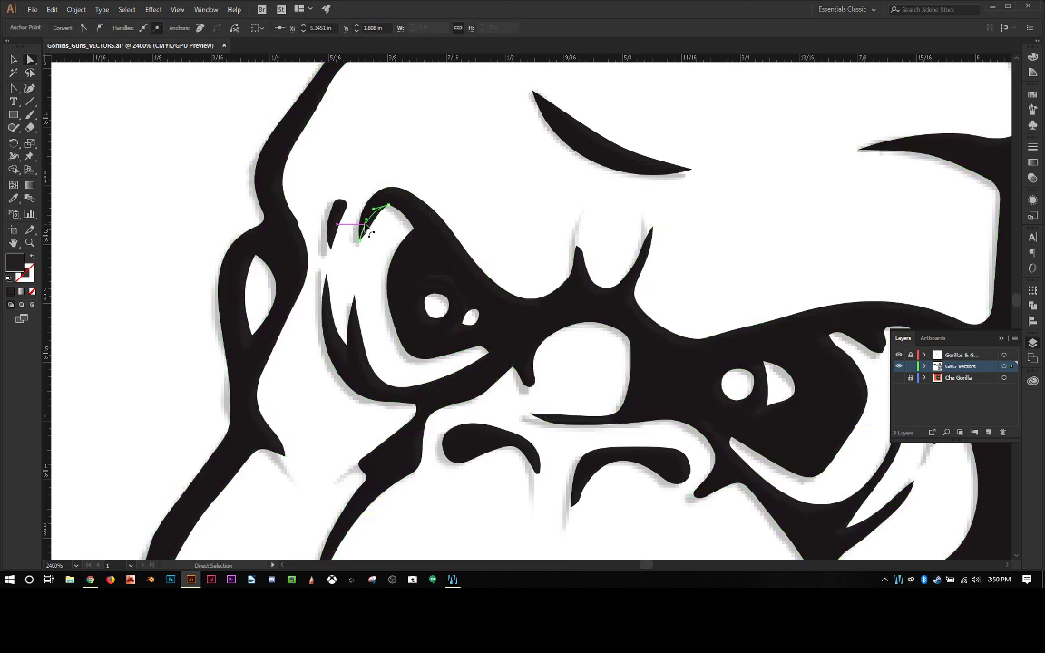
left_click_drag(365, 225, 368, 225)
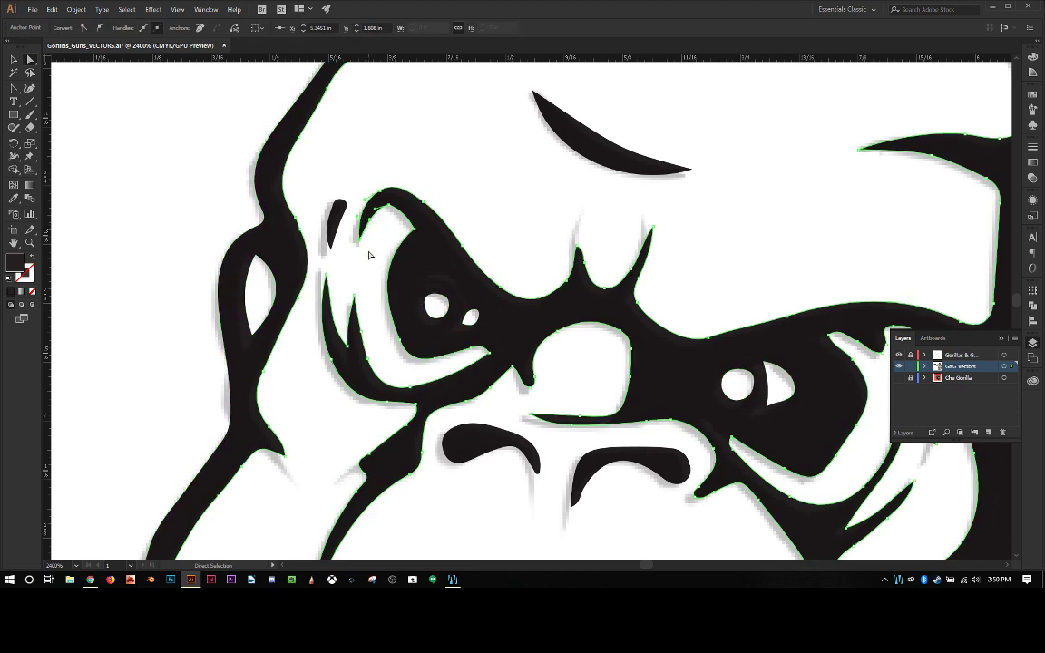
left_click(390, 314)
left_click_drag(390, 314, 402, 349)
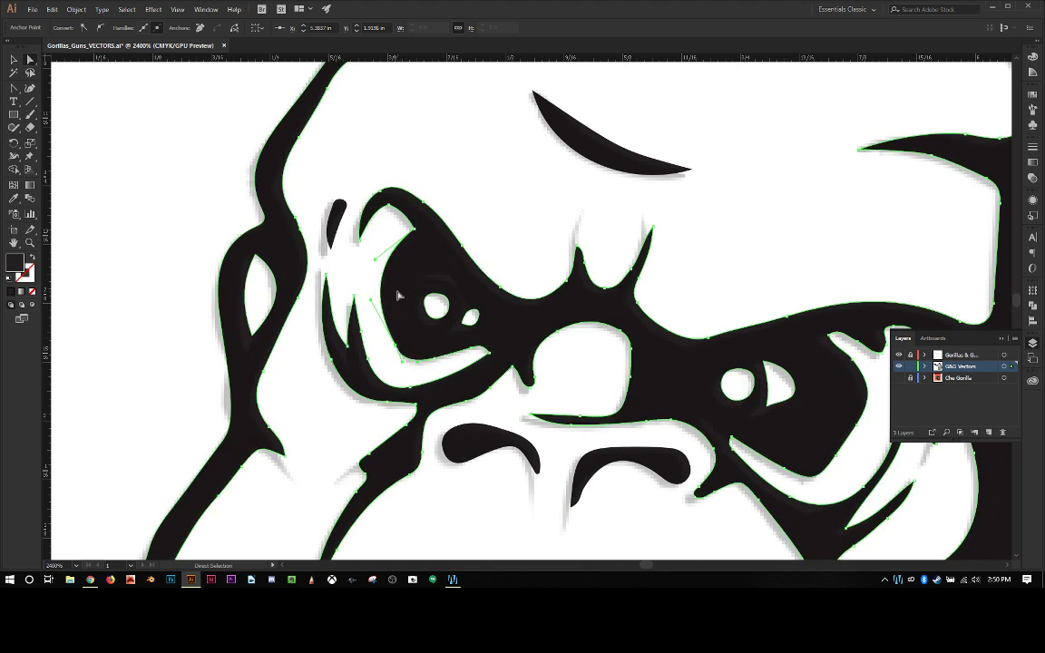
Reshape the small detached mark beside the left eyebrow into a thin curved sliver with pointed ends, following the faded drawing.
left_click(342, 208)
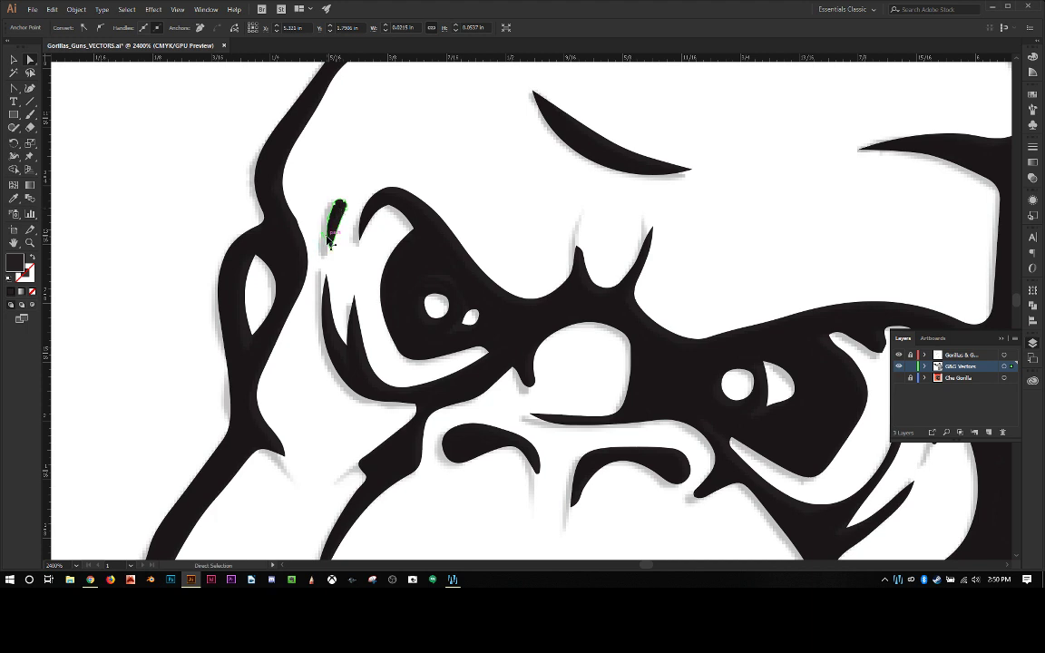
left_click_drag(332, 250, 325, 259)
key("ctrl+z")
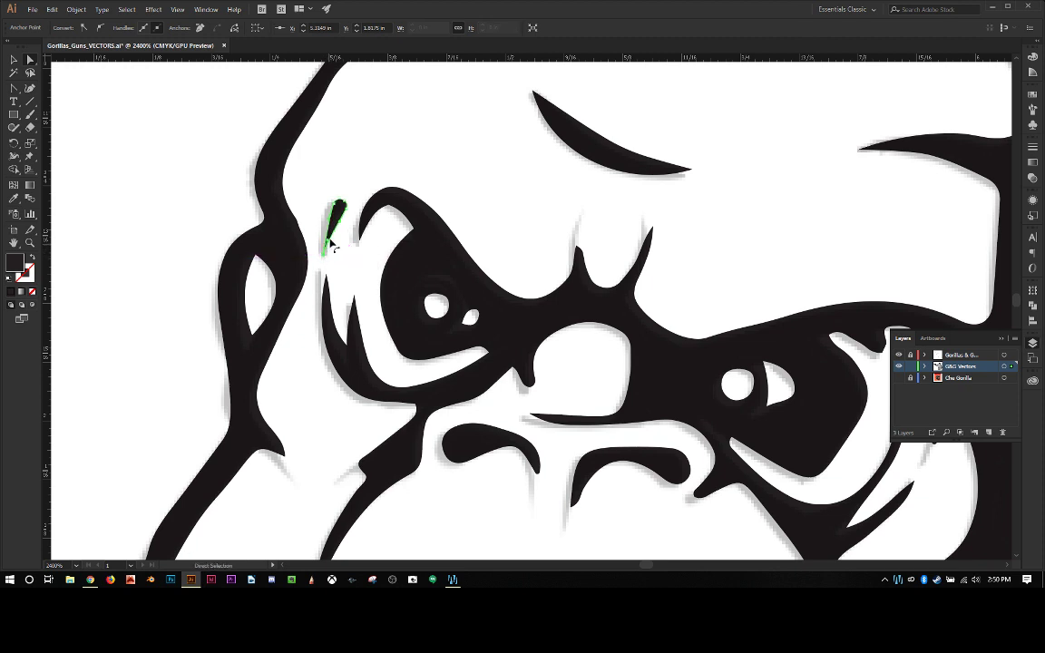
mouse_move(333, 206)
left_mouse_down()
mouse_move(348, 211)
mouse_move(335, 225)
left_mouse_up()
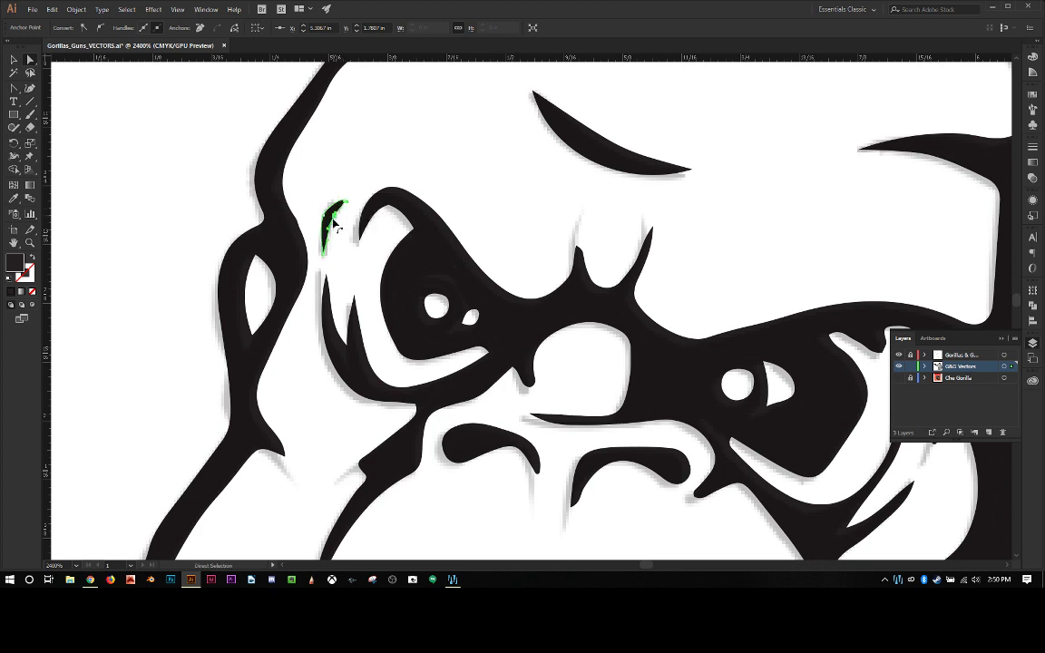
left_click(349, 228)
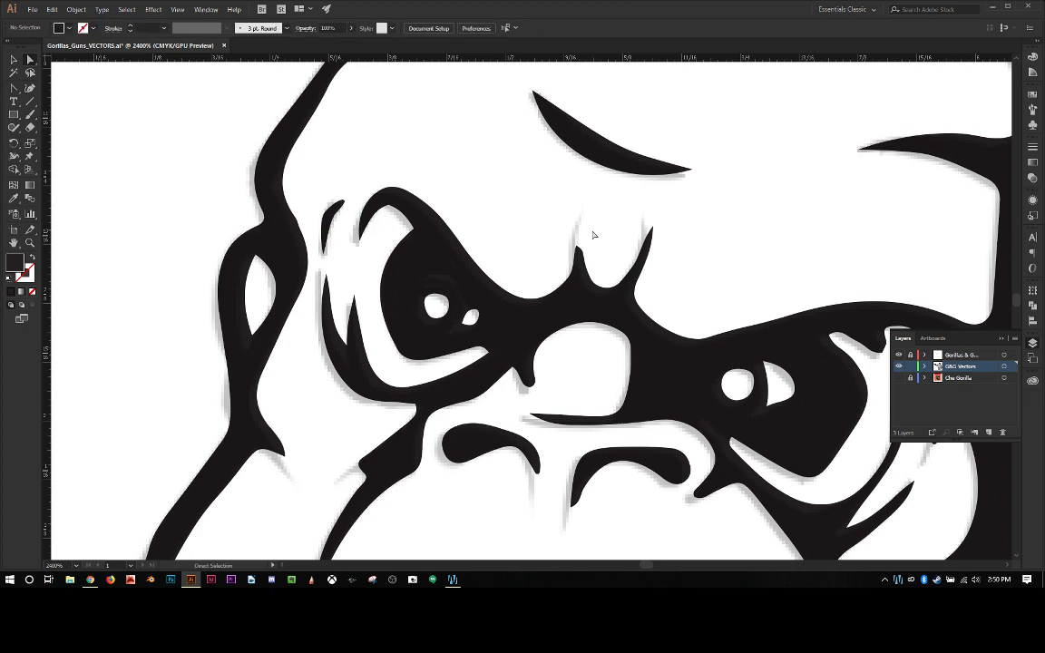
Extend the left frown spike between the eyes up to the faded tip, and delete the surplus anchor on its right edge.
left_click_drag(579, 242, 581, 211)
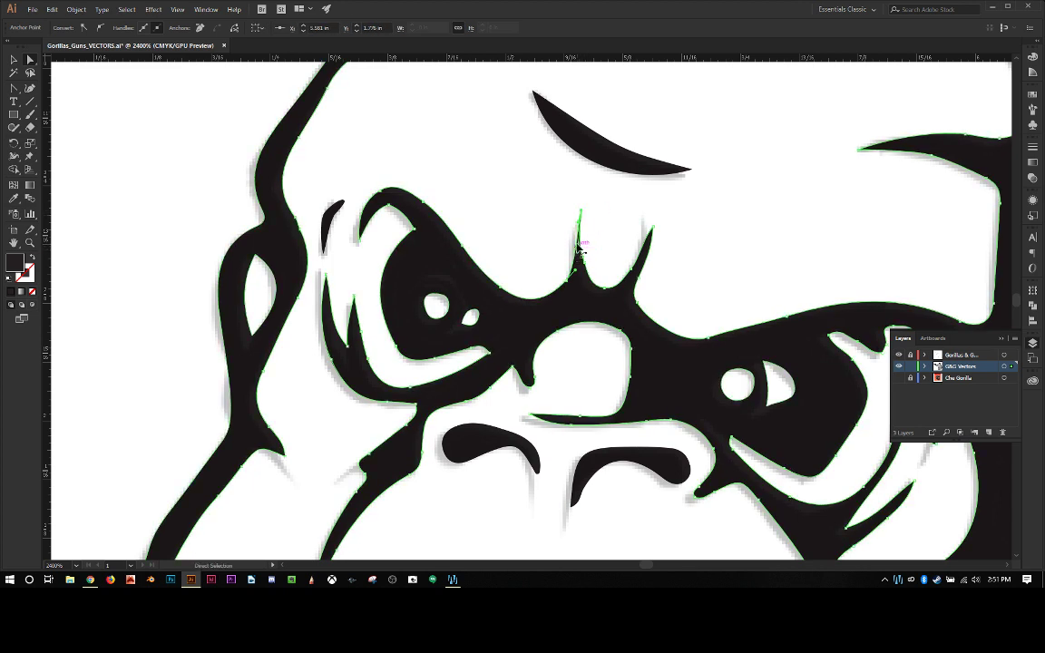
left_click(578, 223)
left_click(601, 234)
key("ctrl+a")
key("minus")
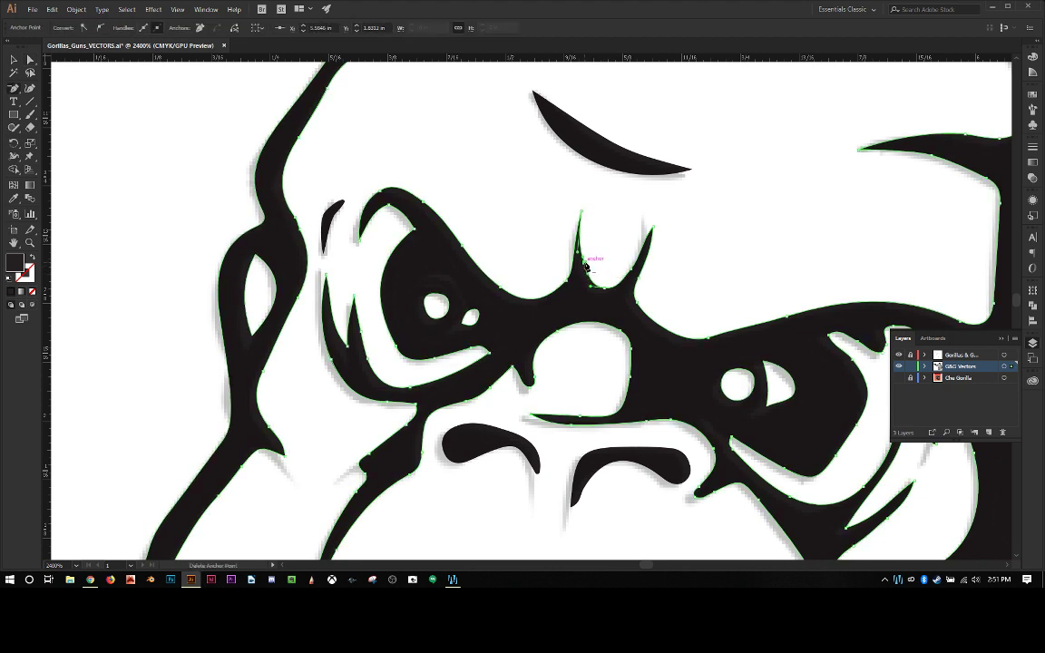
left_click(586, 263)
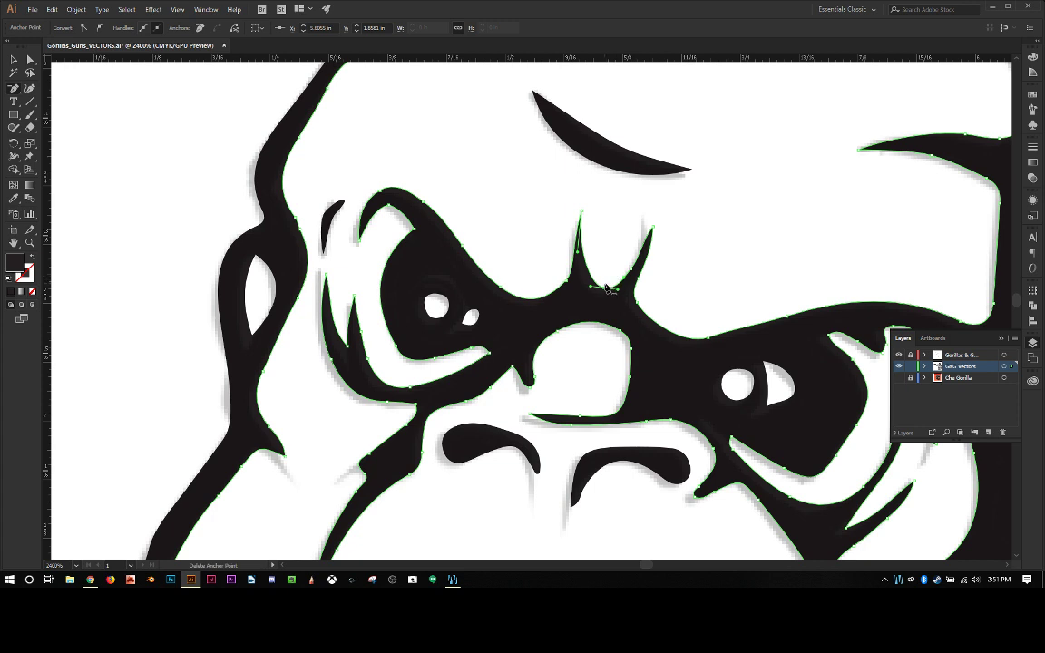
Adjust the curve between the two frown spikes, move the right spike's tip to the faded tip, and bow its right edge outward.
key("a")
left_click(587, 289)
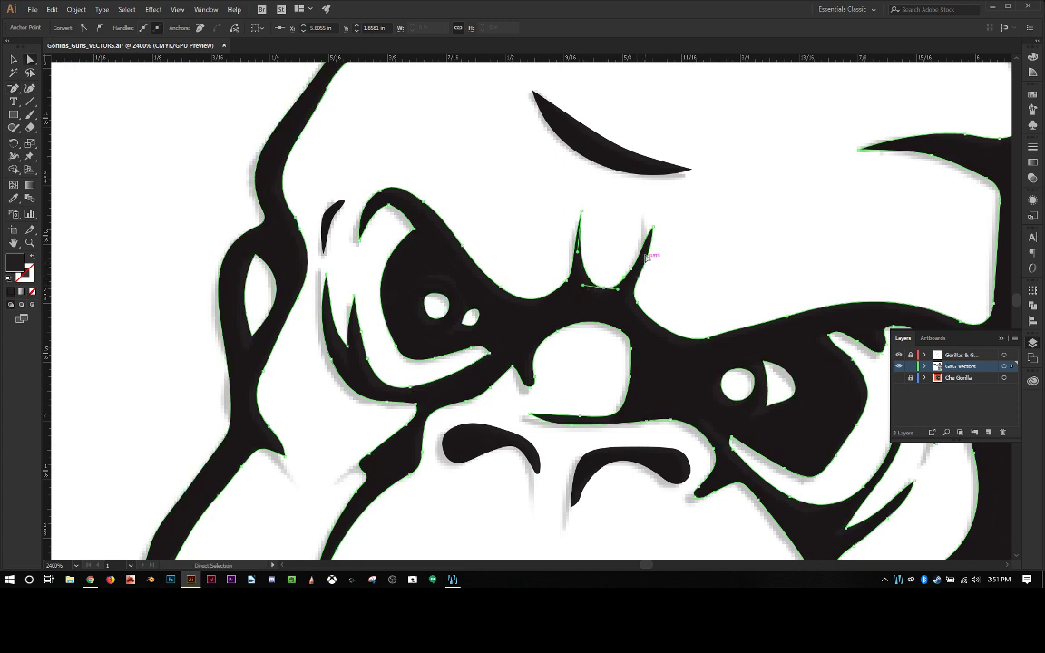
left_click_drag(653, 228, 644, 221)
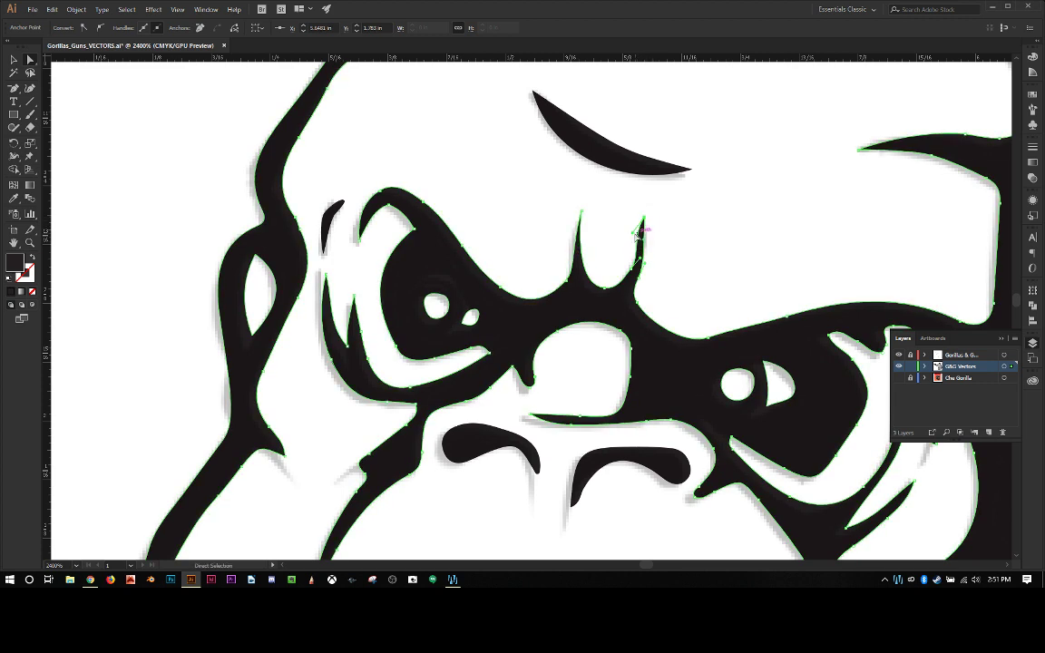
left_click_drag(647, 243, 658, 256)
left_click(667, 264)
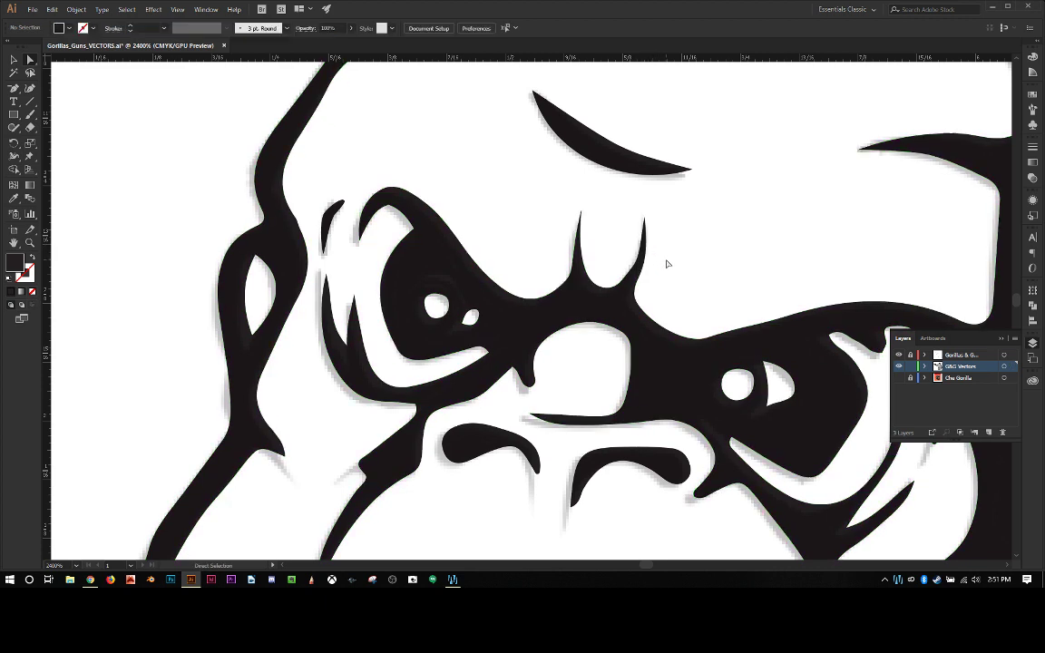
Reposition the inner tip of the white crescent beneath the left eye and straighten its short end edge by retracting the curve handles.
scroll(669, 264, "down", 1)
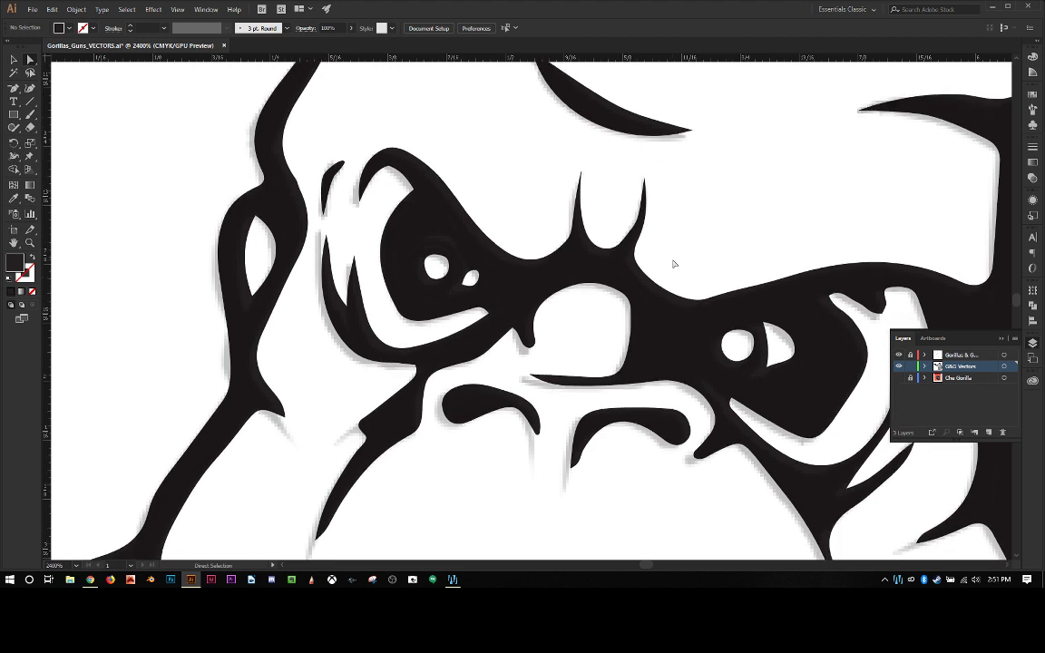
left_click(483, 311)
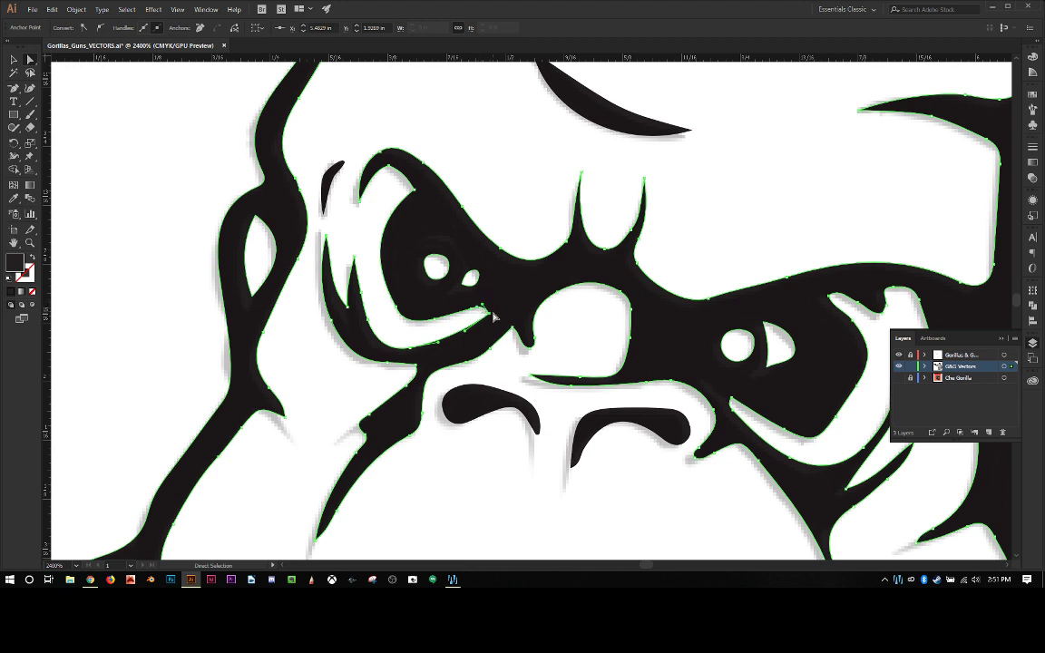
left_click_drag(471, 313, 475, 311)
scroll(475, 311, "up", 4)
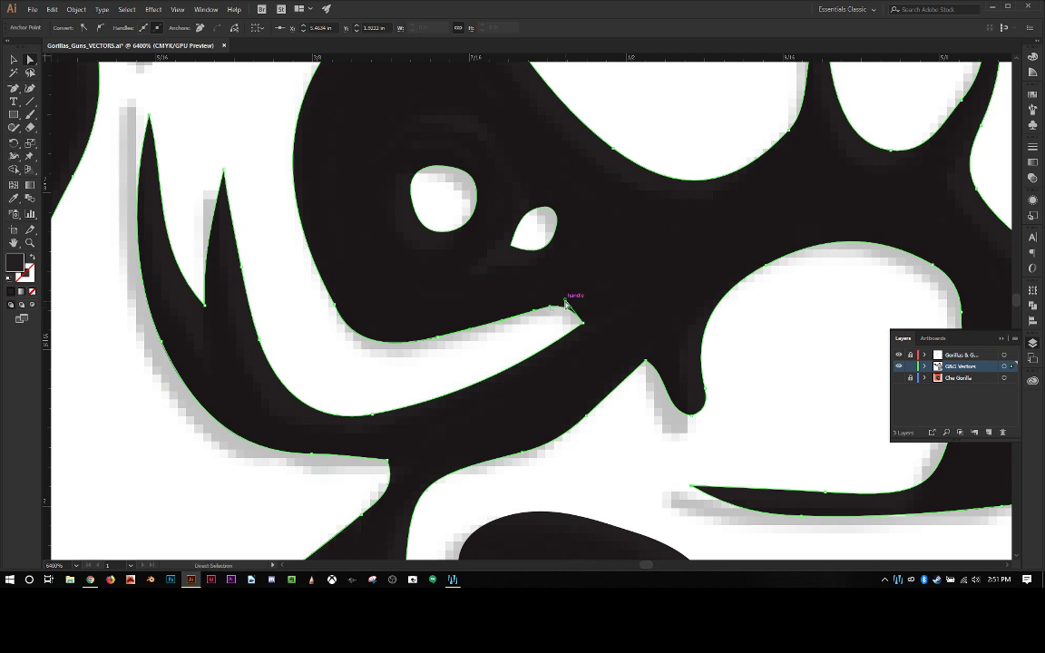
key("shift+c")
left_click(565, 301)
left_click(550, 307)
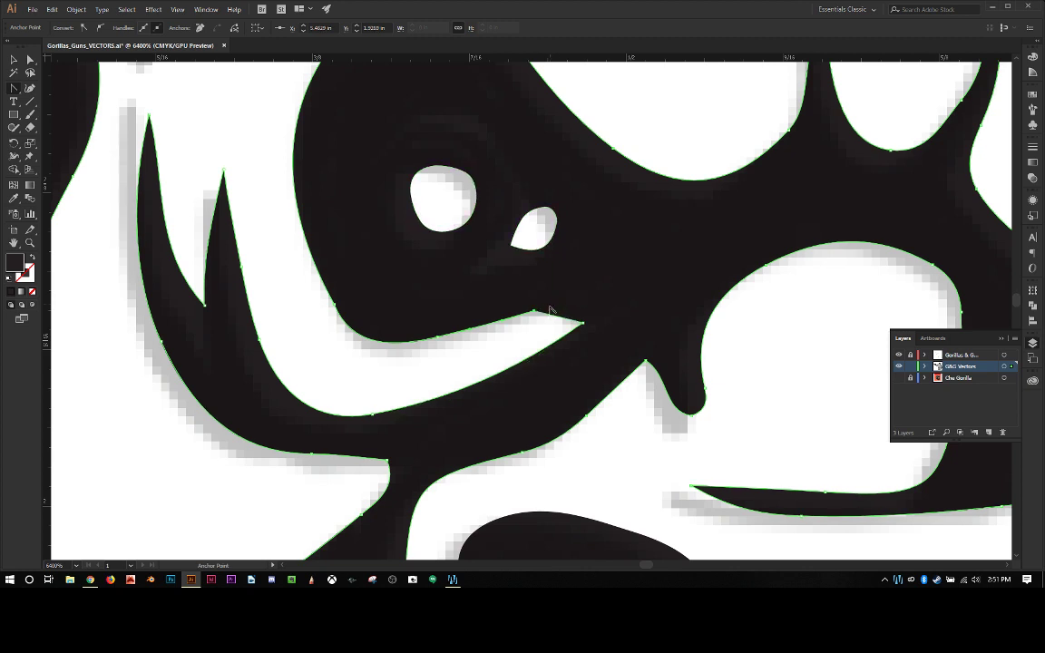
Extend both corners at the inner end of the left eye's white crescent outward to match the faded drawing.
key("a")
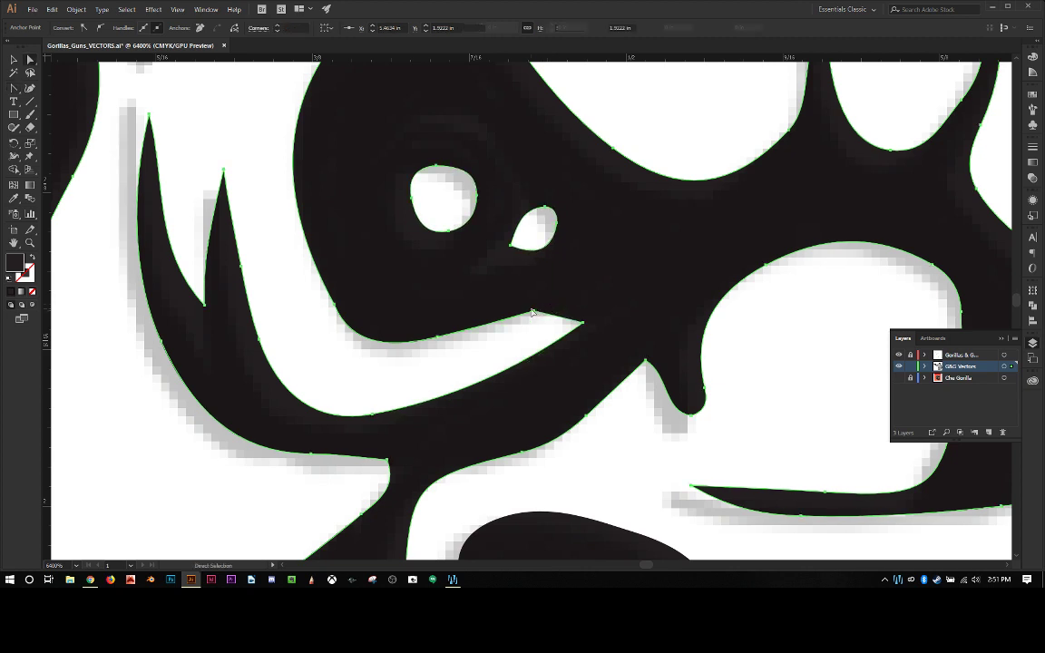
left_click(535, 312)
left_click_drag(536, 313, 596, 308)
left_click(538, 314)
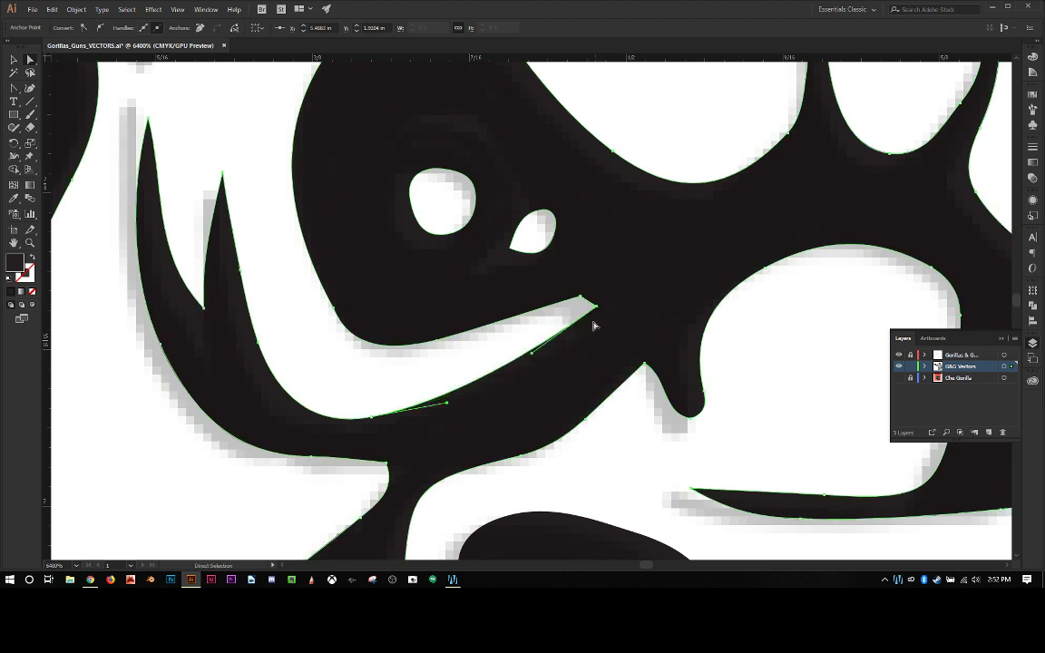
Bow the lower edge of the white crescent beneath the left eye slightly downward.
left_click(513, 341)
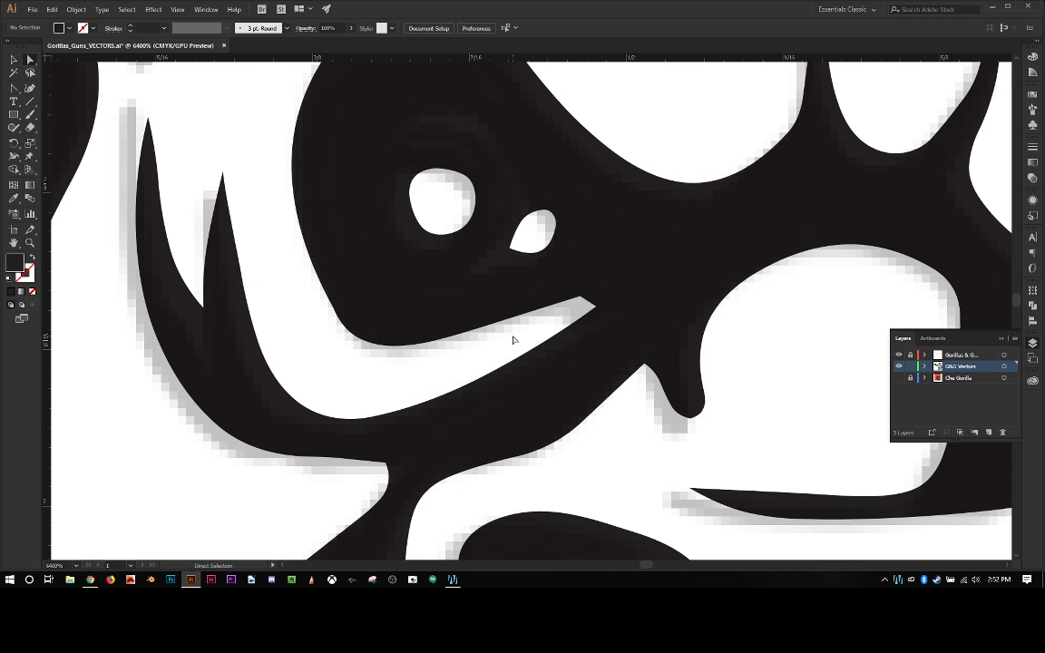
left_click(471, 384)
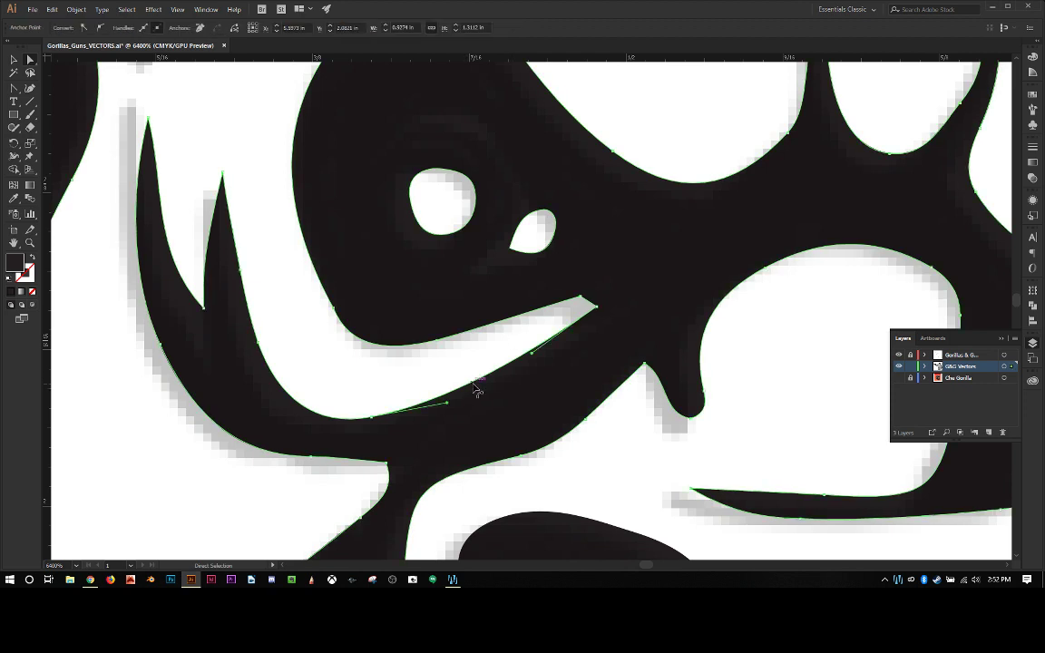
key("shift+c")
left_click_drag(478, 389, 483, 393)
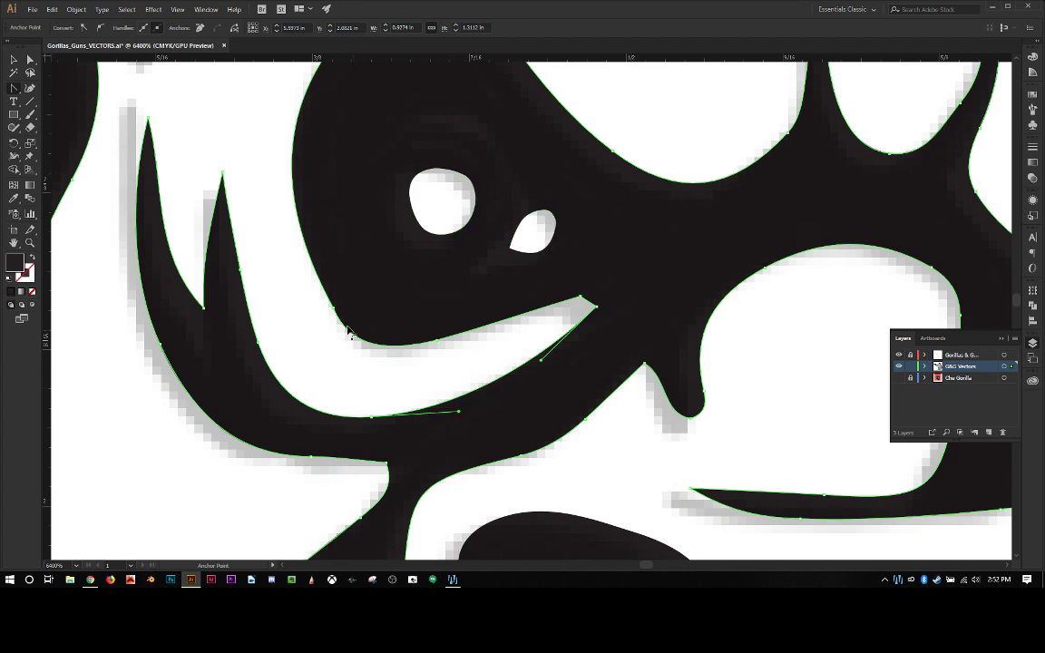
Delete the small teardrop-shaped highlight inside the left eye.
scroll(350, 287, "up", 3)
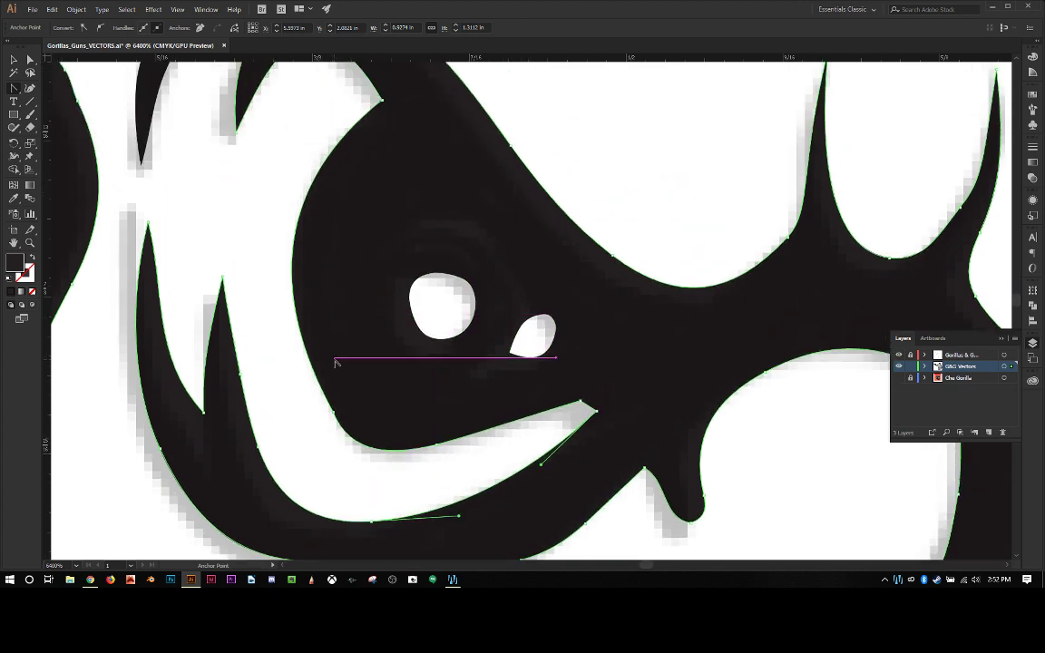
scroll(339, 361, "down", 3)
scroll(334, 362, "up", 2)
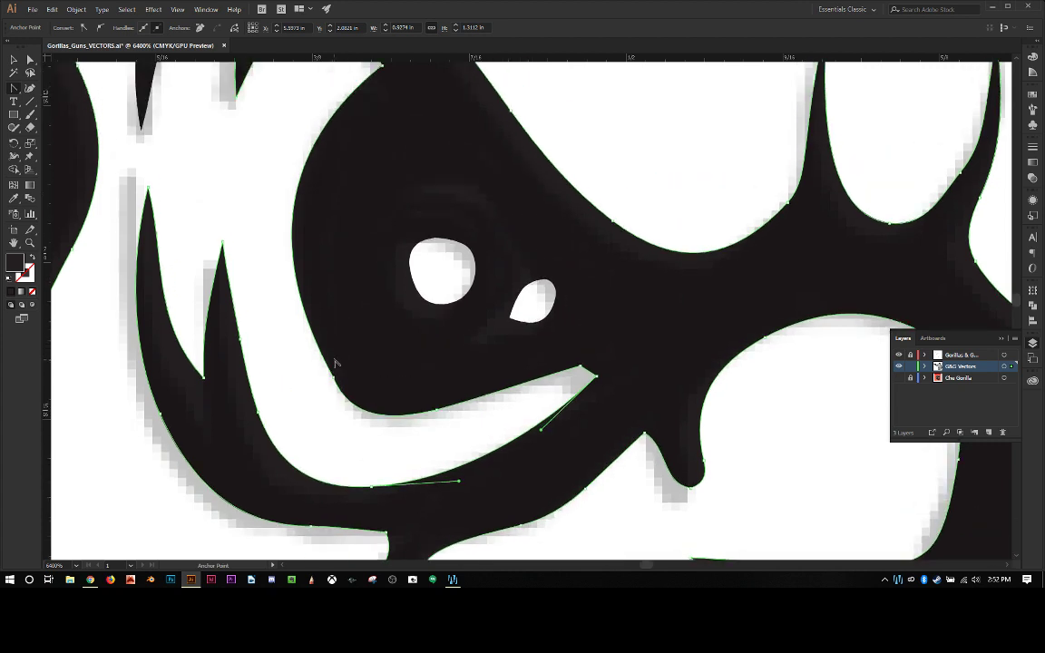
left_click(517, 309)
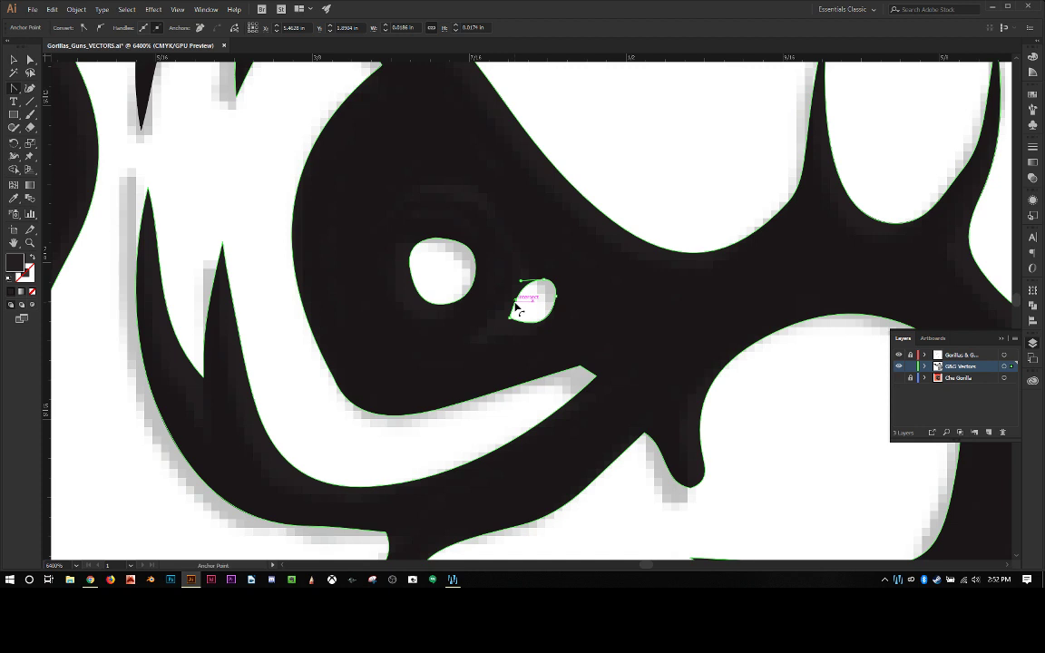
key("Delete")
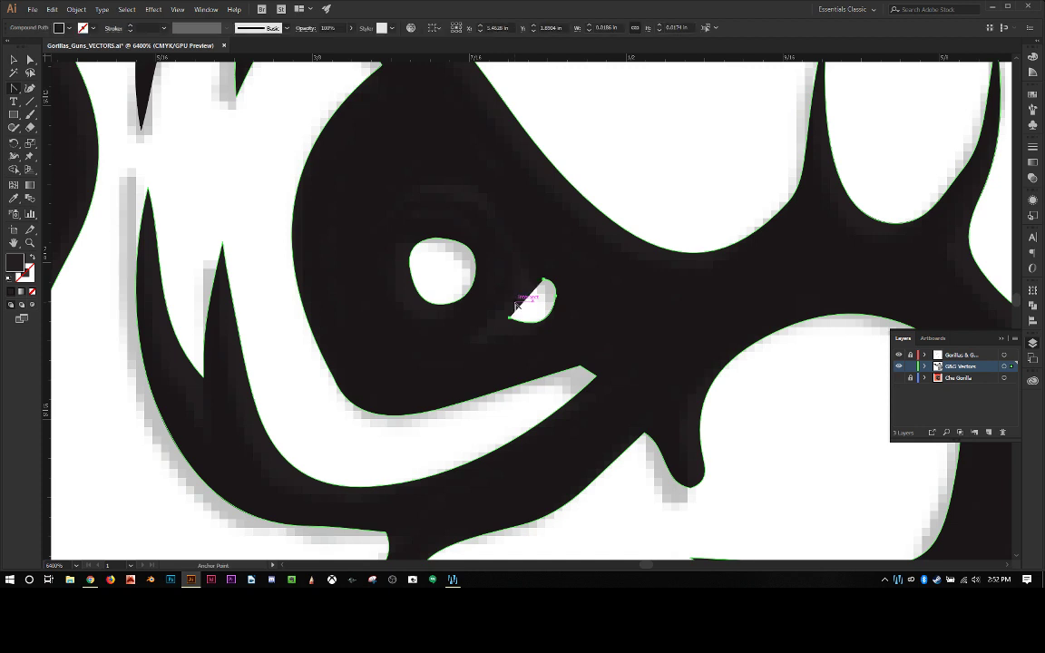
Enlarge the left eye's round highlight by moving its four anchor points outward to the edges of the faded pupil.
left_click(478, 291)
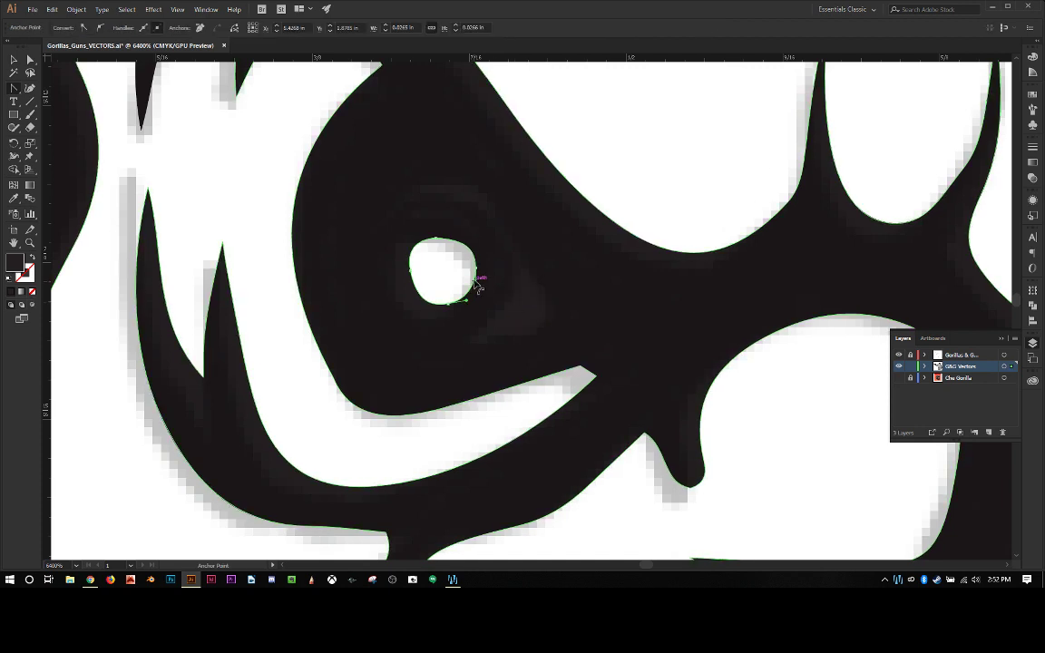
left_click_drag(478, 269, 524, 290)
key("ctrl+z")
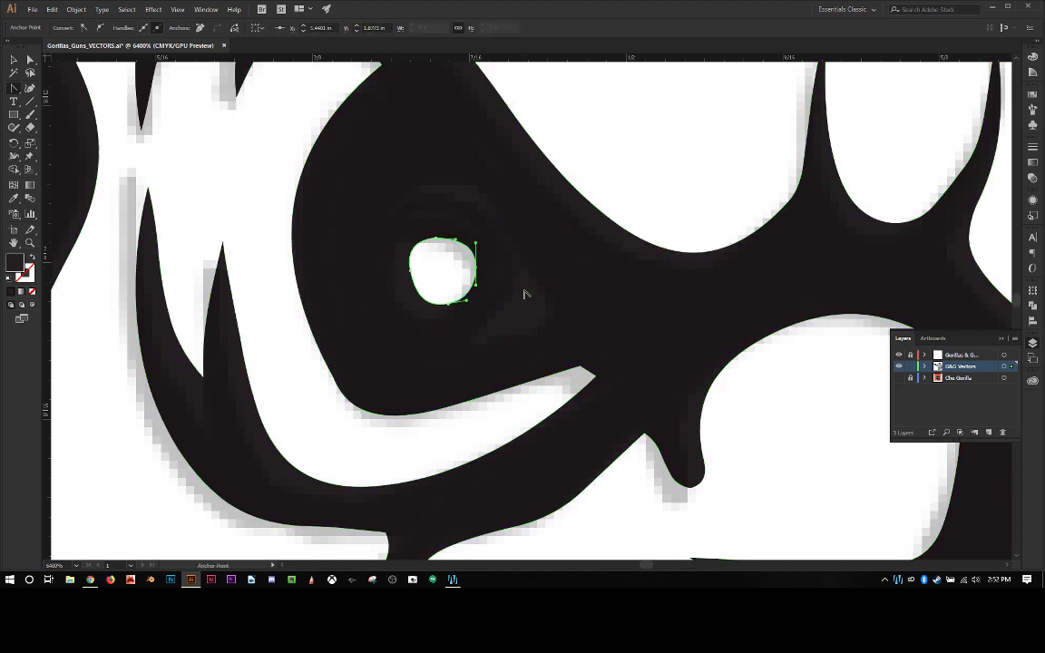
key("a")
left_click_drag(476, 273, 518, 298)
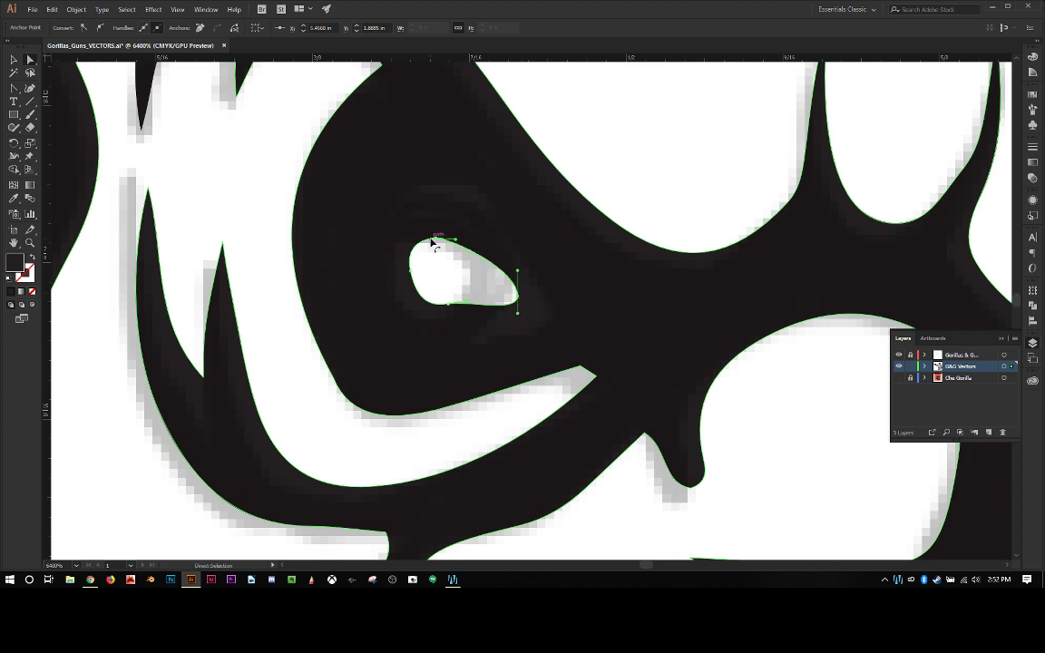
left_click_drag(439, 240, 458, 220)
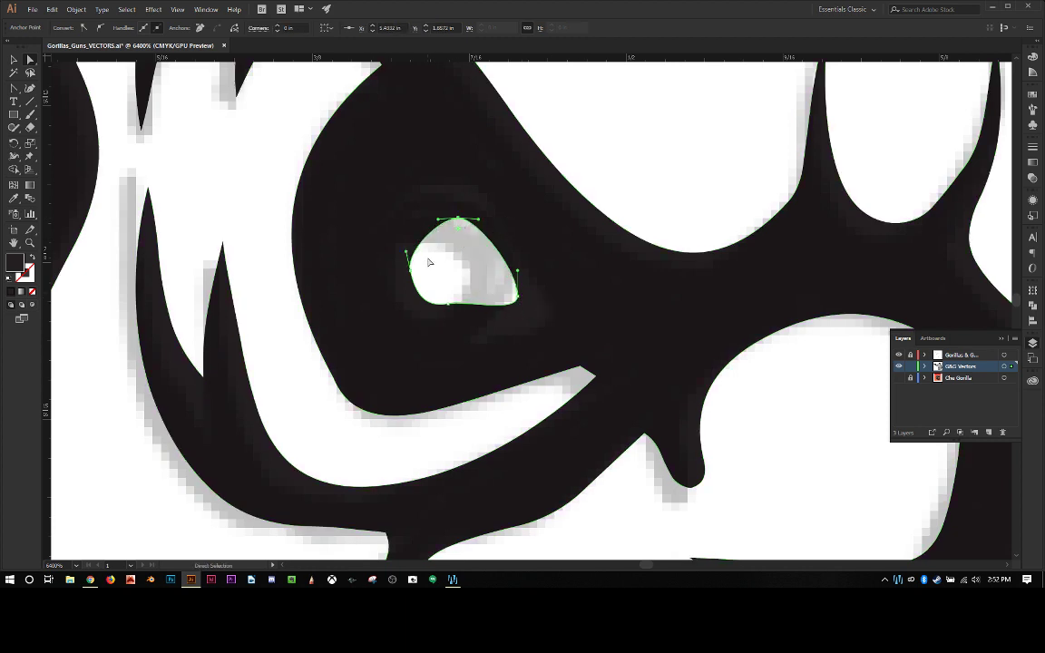
left_click_drag(413, 274, 388, 274)
mouse_move(451, 305)
left_mouse_down()
mouse_move(474, 312)
mouse_move(465, 320)
left_mouse_up()
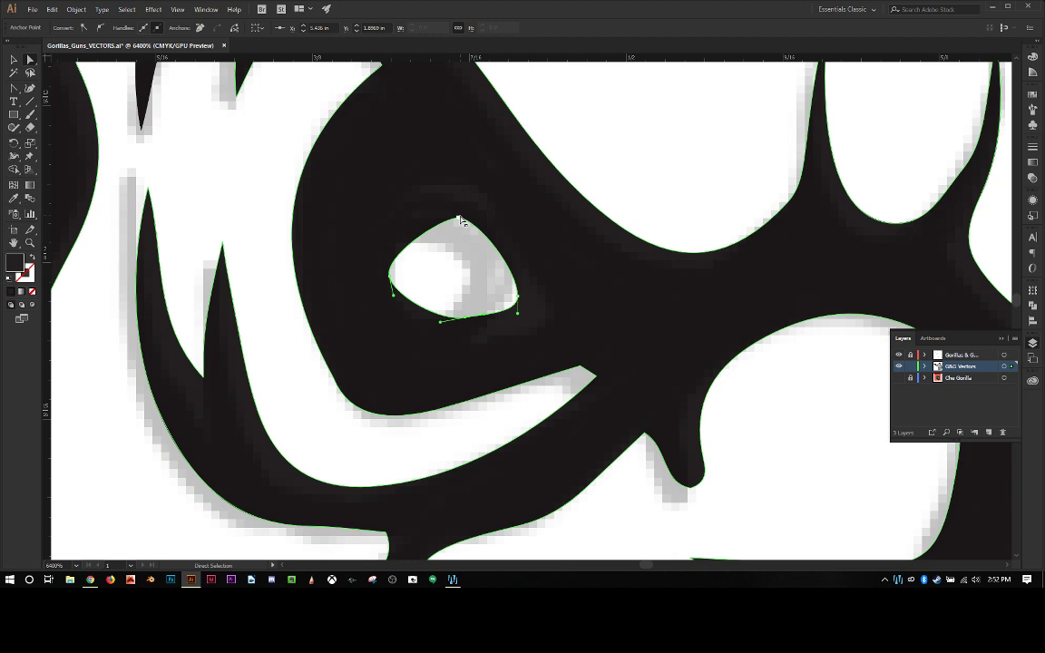
Convert the four anchor points of the left eye's highlight to corner points.
key("shift+c")
left_click(458, 219)
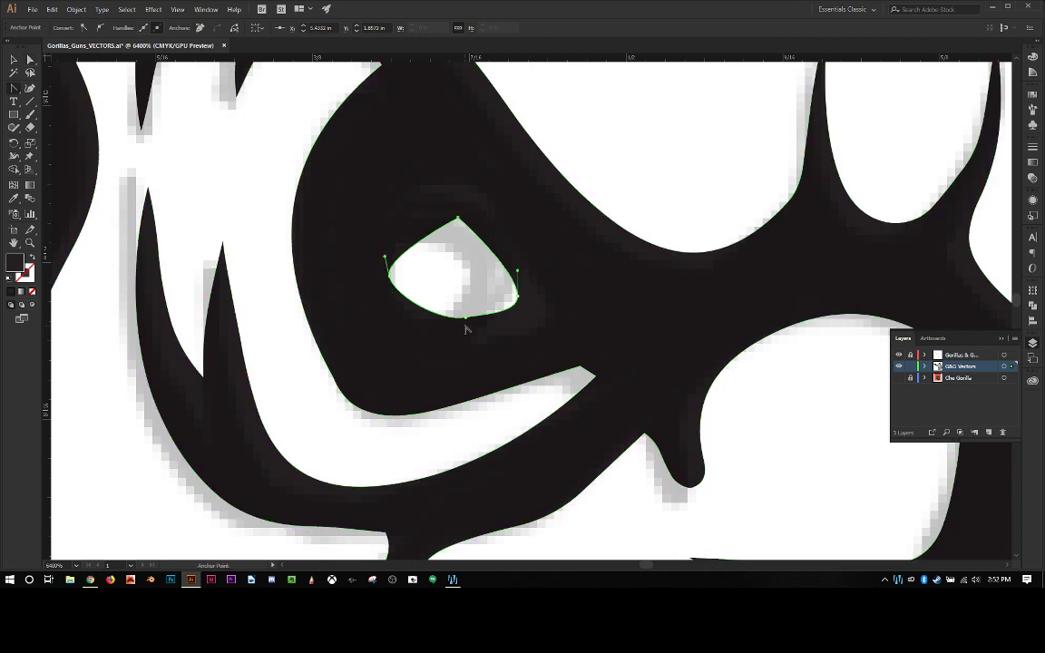
left_click(465, 320)
left_click(517, 295)
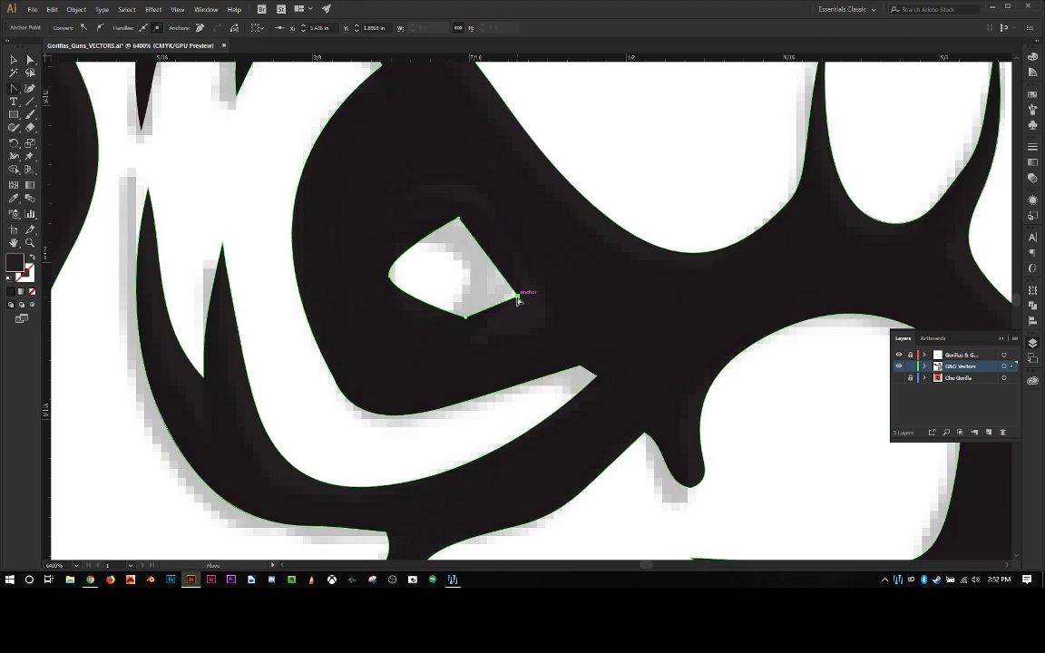
left_click(390, 276)
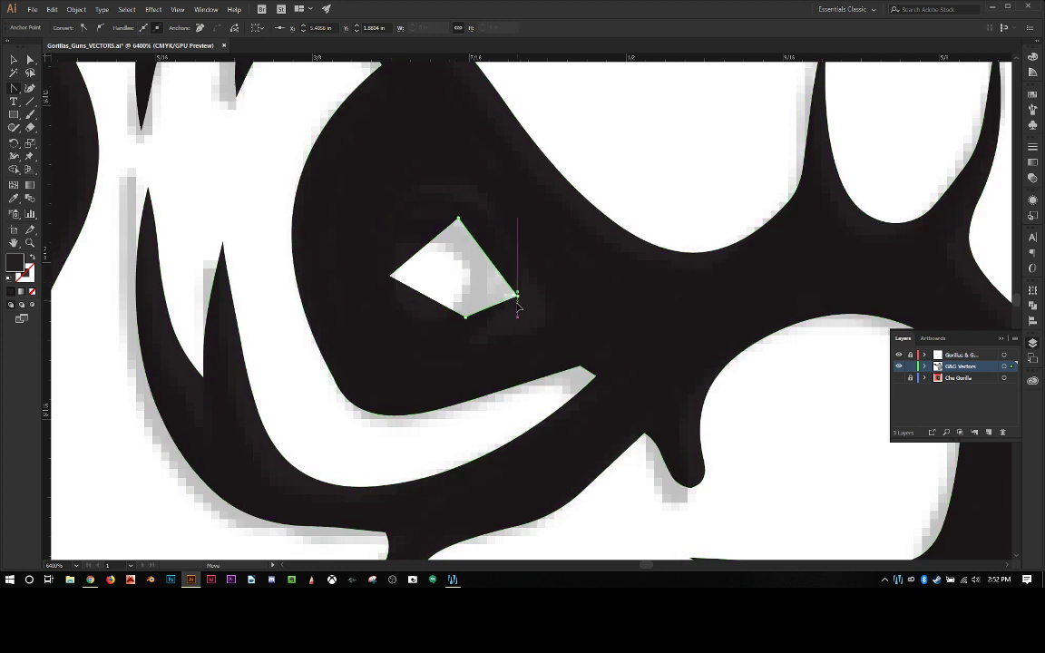
Pull new curve handles from the left eye highlight's four anchors to round it into the faded oval, and deselect it.
left_click_drag(518, 296, 526, 284)
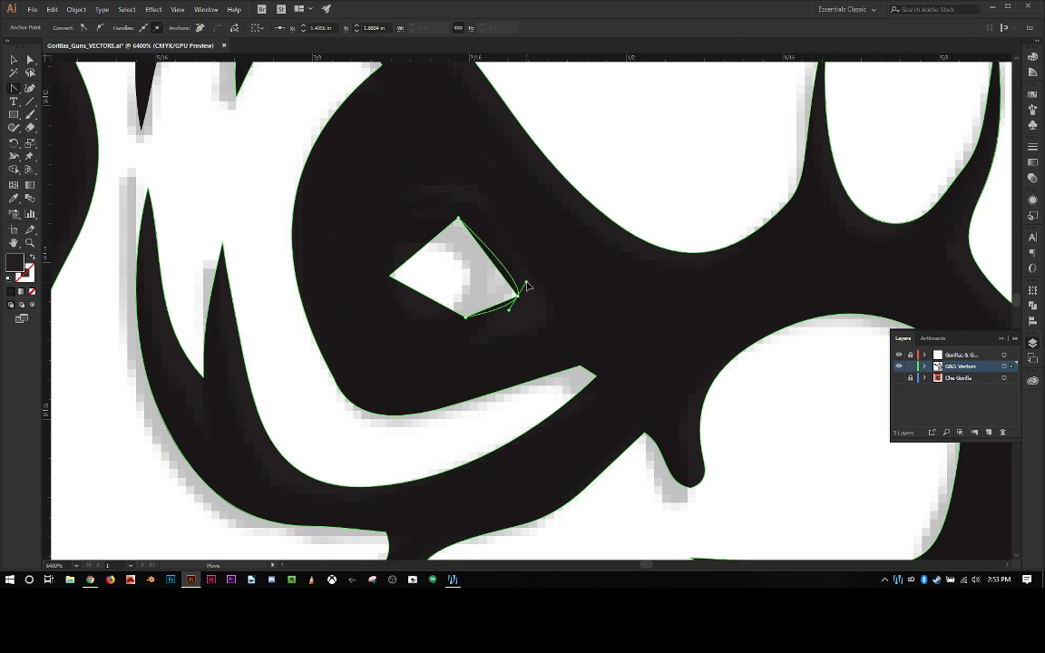
left_click_drag(458, 219, 407, 192)
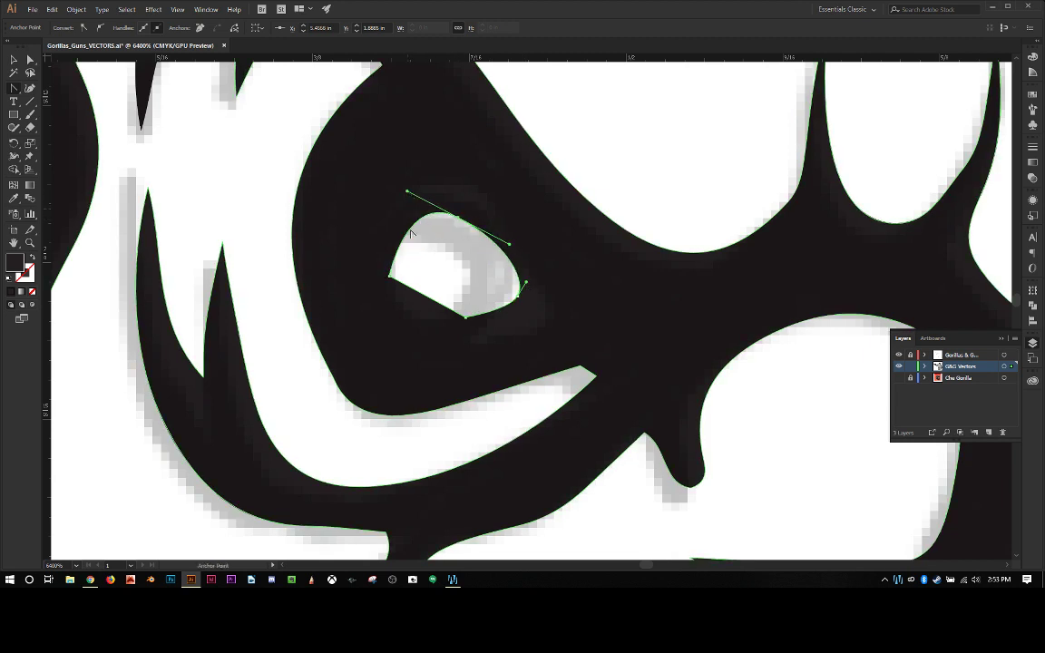
left_click_drag(389, 277, 390, 288)
left_click(465, 318)
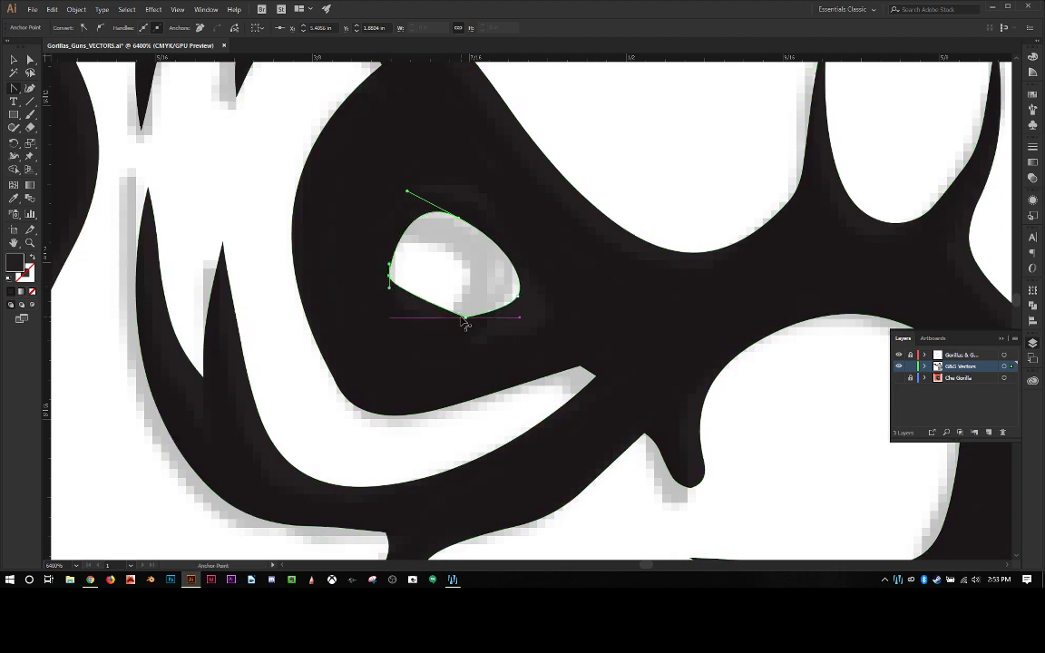
left_click_drag(467, 323, 487, 320)
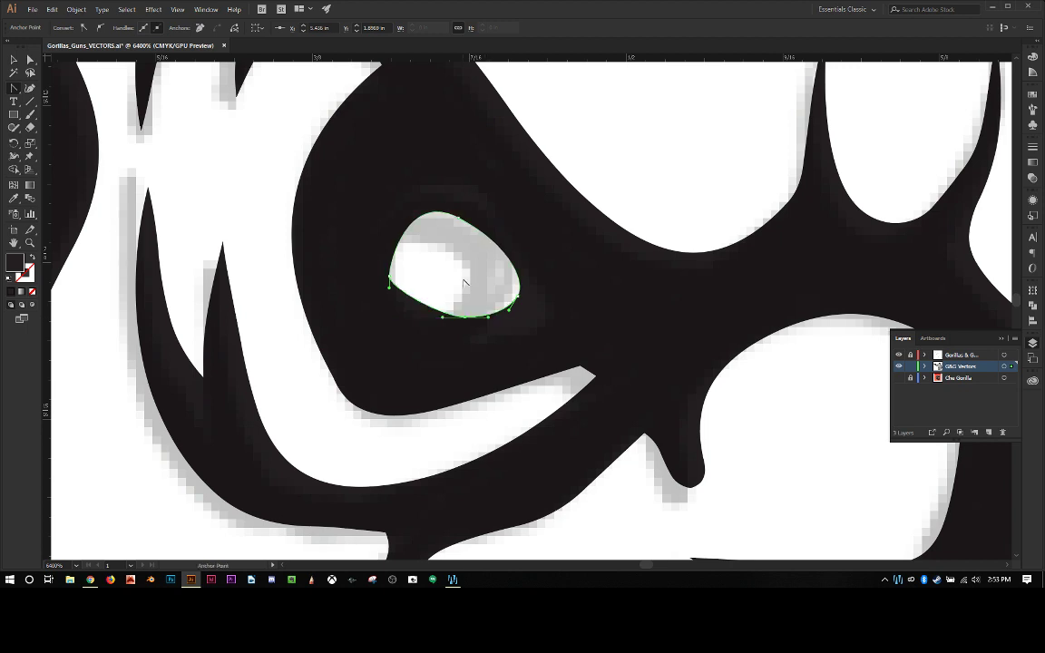
scroll(461, 290, "down", 3)
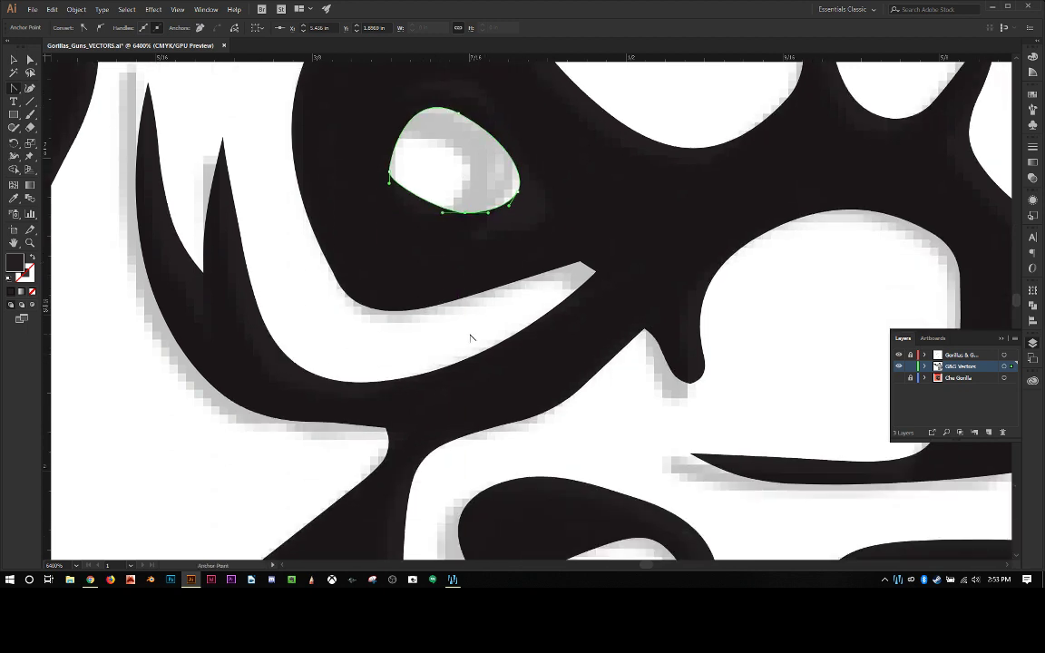
scroll(470, 339, "down", 10)
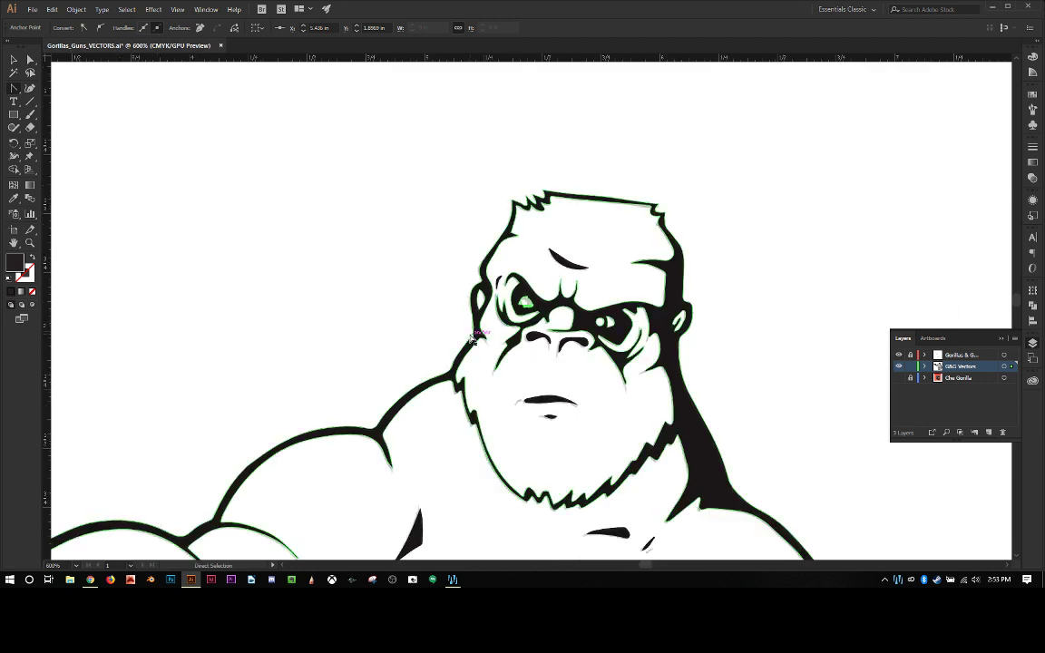
key("a")
left_click(396, 299)
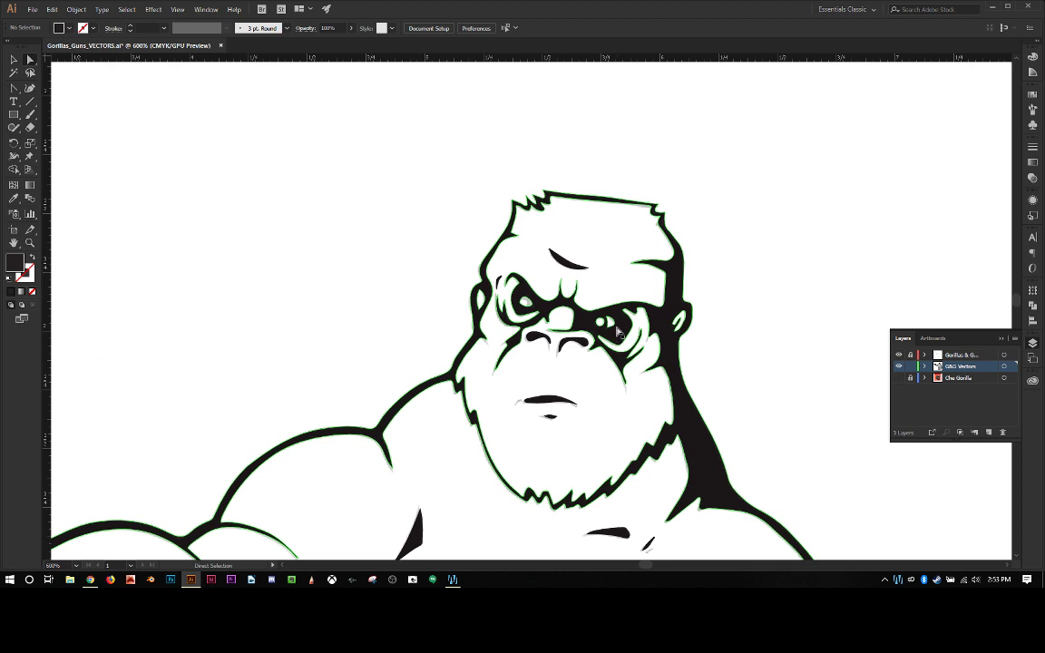
Delete the half-moon highlight inside the right eye.
scroll(616, 332, "up", 8)
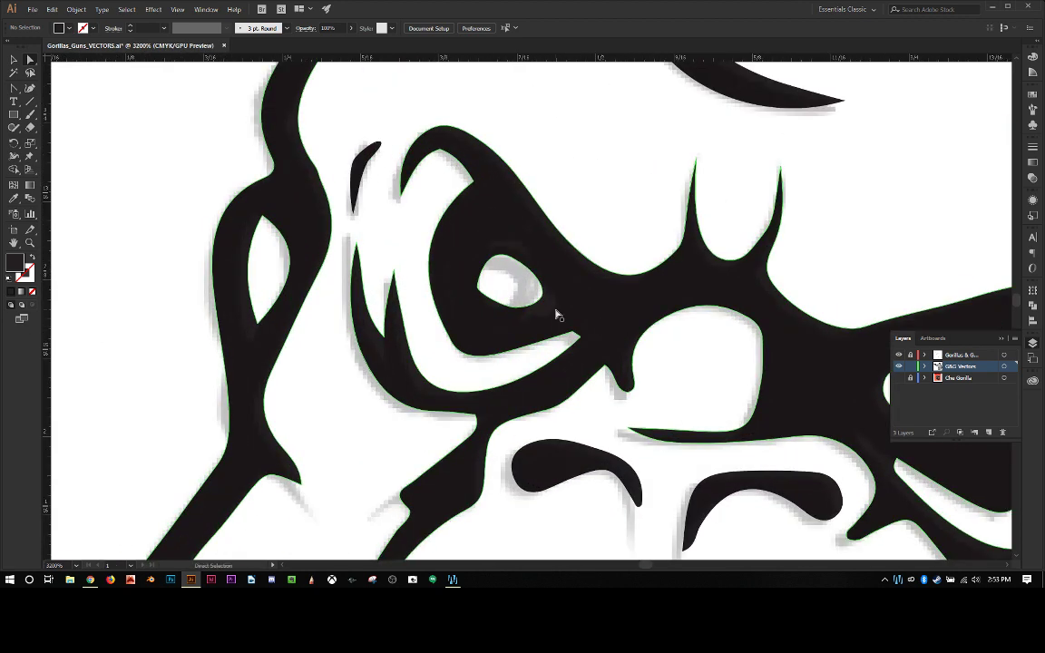
left_click_drag(602, 344, 284, 355)
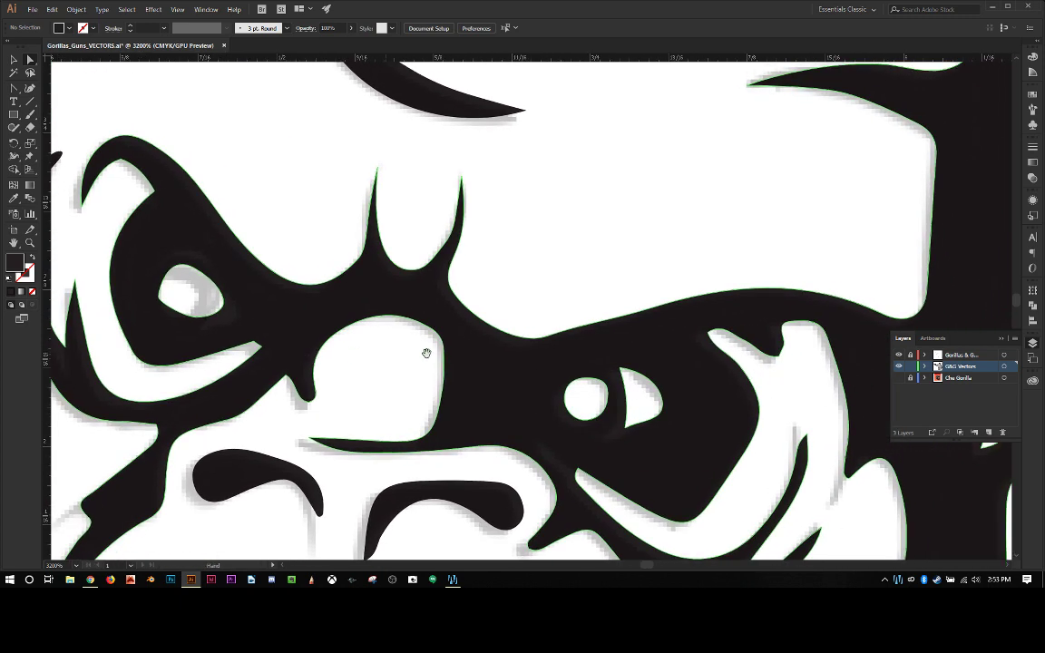
left_click(625, 391)
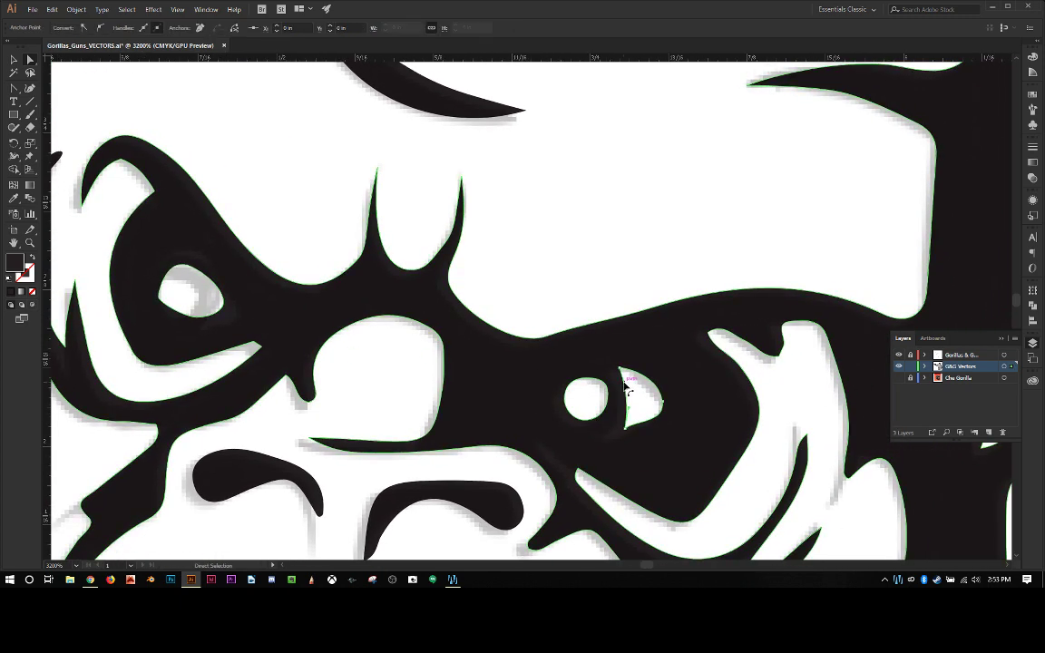
key("Delete")
key("Delete")
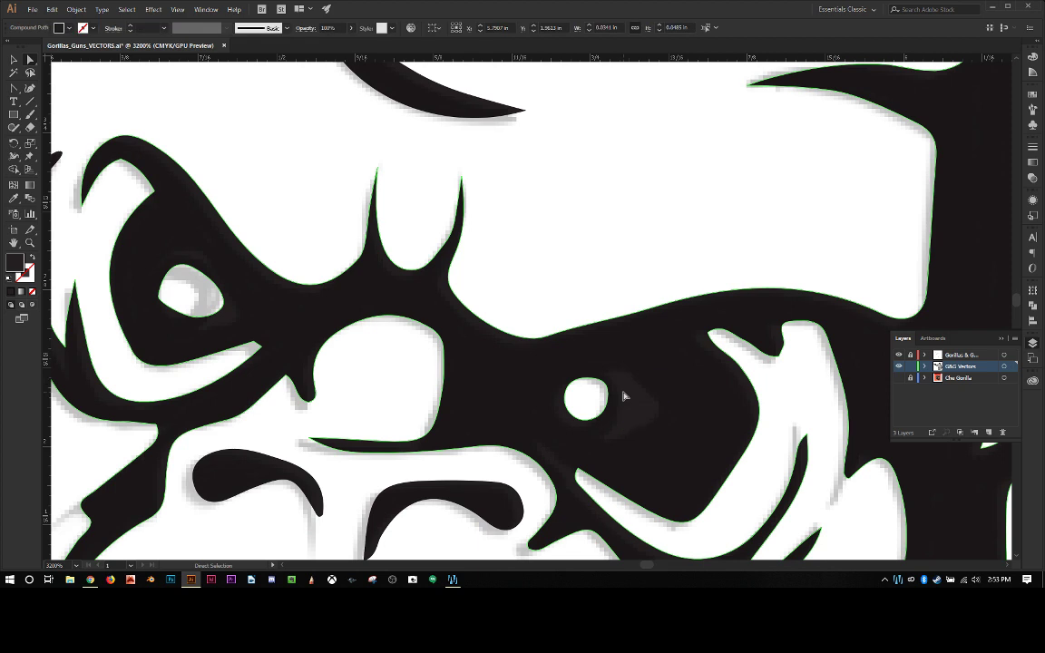
Reshape the right eye's round highlight into an almond by moving its four anchor points outward and adjusting a curve handle, and deselect it.
left_click(609, 397)
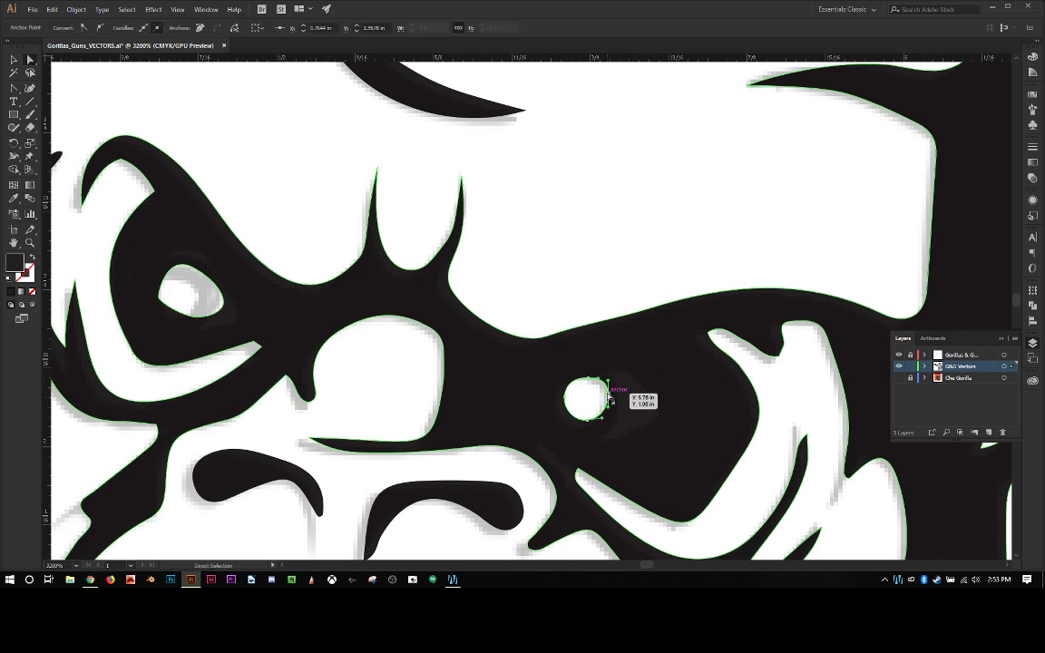
left_click_drag(609, 393, 657, 405)
left_click_drag(592, 381, 628, 367)
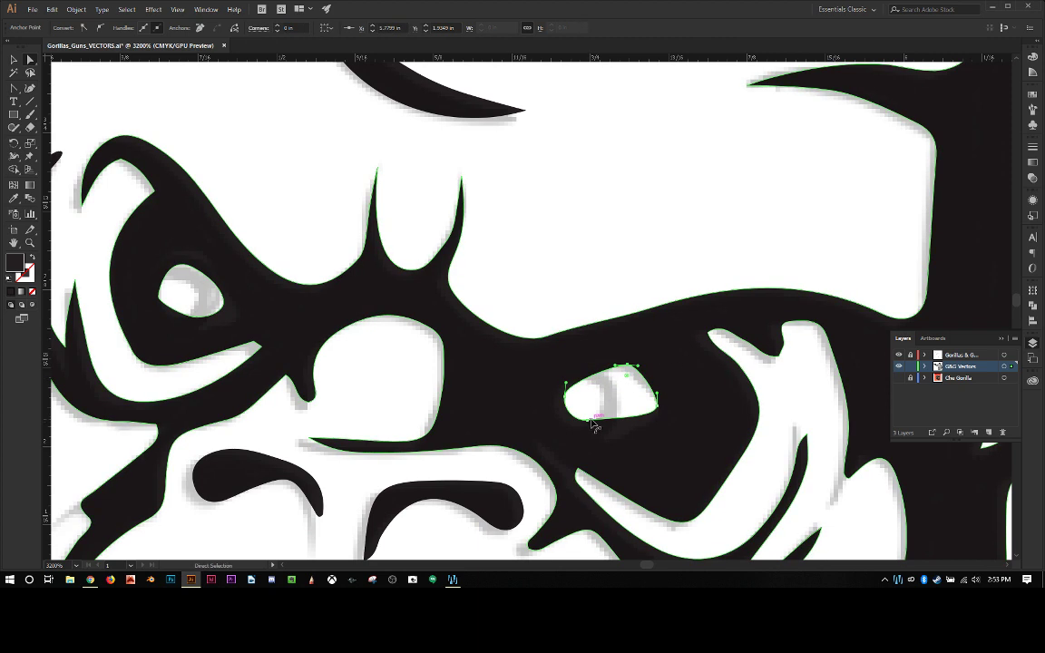
left_click_drag(594, 424, 561, 400)
left_click_drag(617, 369, 590, 369)
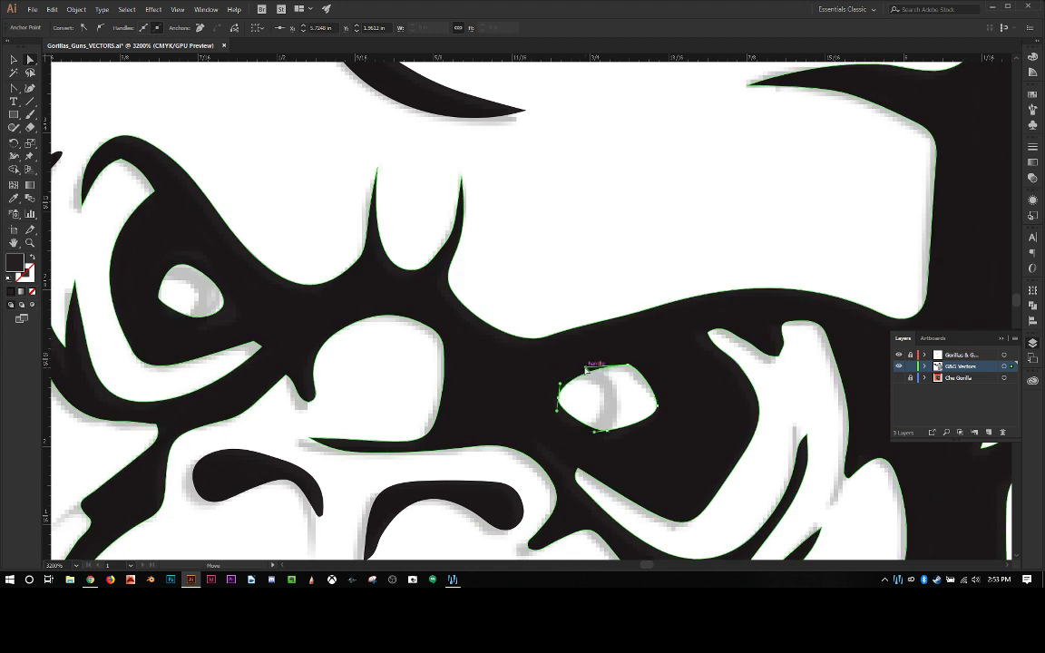
left_click(640, 396)
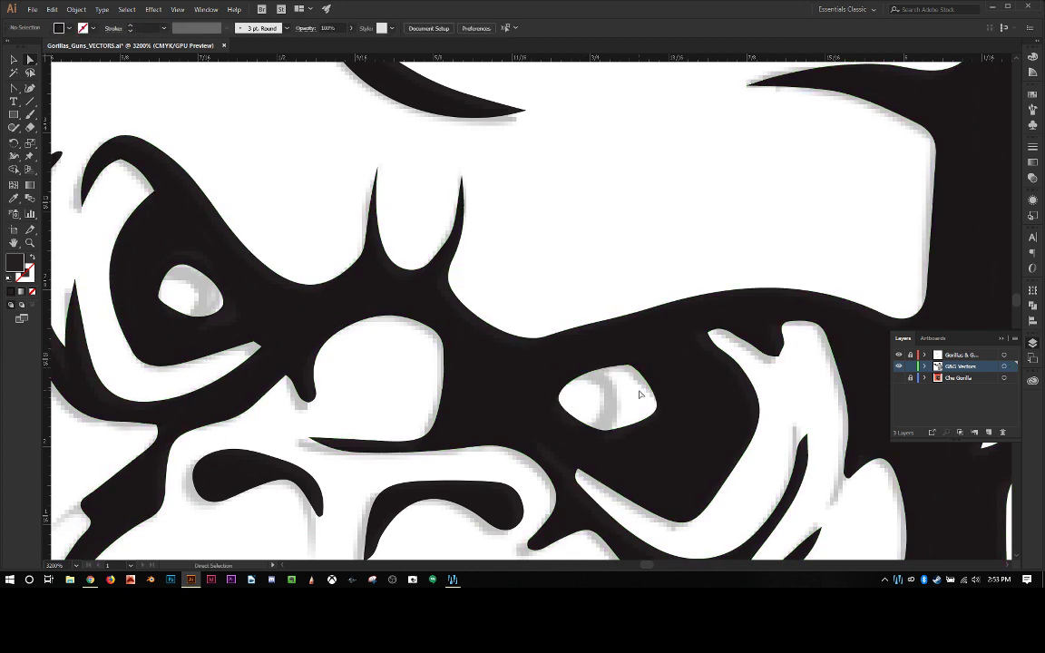
Enlarge the left eye's highlight into a pointed almond by moving its anchor points outward beyond the faded oval.
key("ctrl+minus")
key("ctrl+minus")
key("ctrl+minus")
key("ctrl+minus")
key("ctrl+minus")
key("ctrl+minus")
key("ctrl+minus")
key("ctrl+minus")
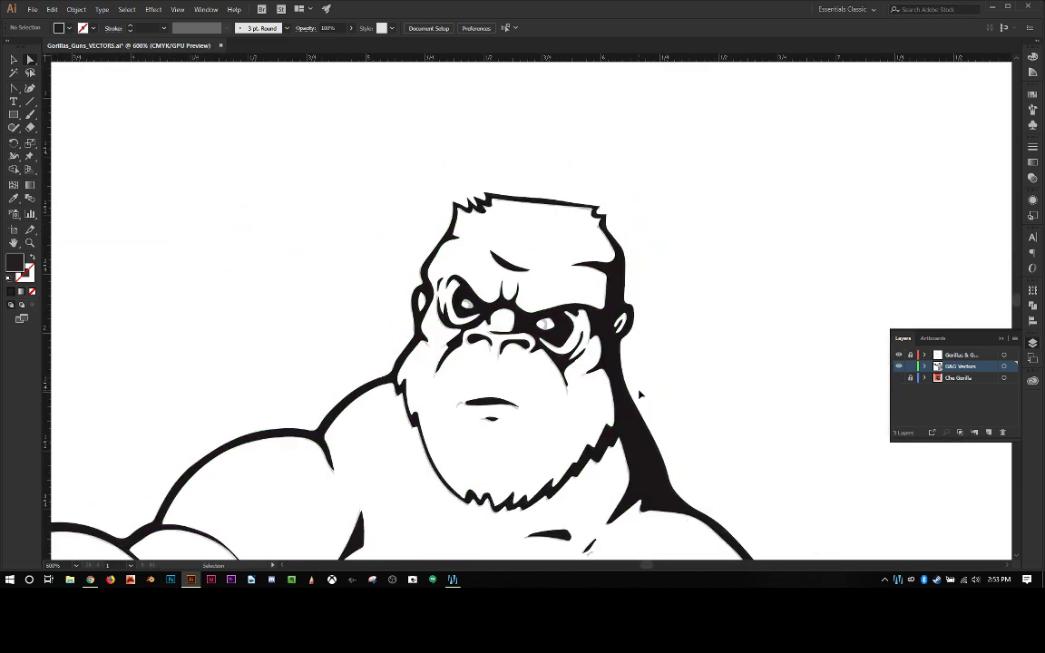
key("ctrl+plus")
key("ctrl+plus")
key("ctrl+plus")
key("ctrl+plus")
key("ctrl+plus")
key("ctrl+plus")
key("ctrl+plus")
key("ctrl+plus")
key("ctrl+plus")
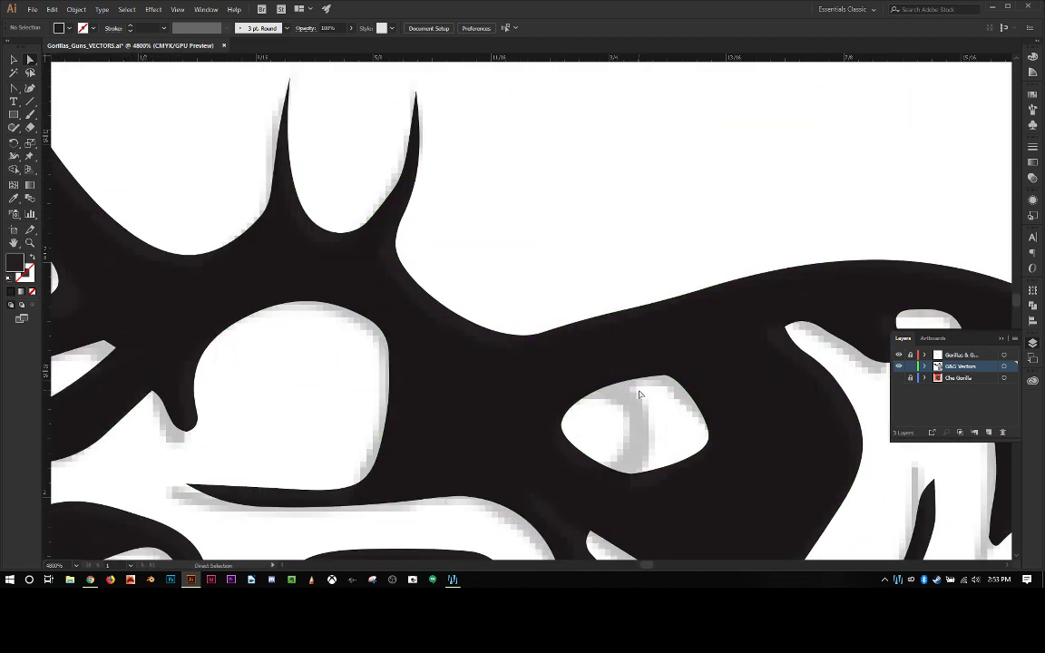
left_click_drag(640, 395, 776, 315)
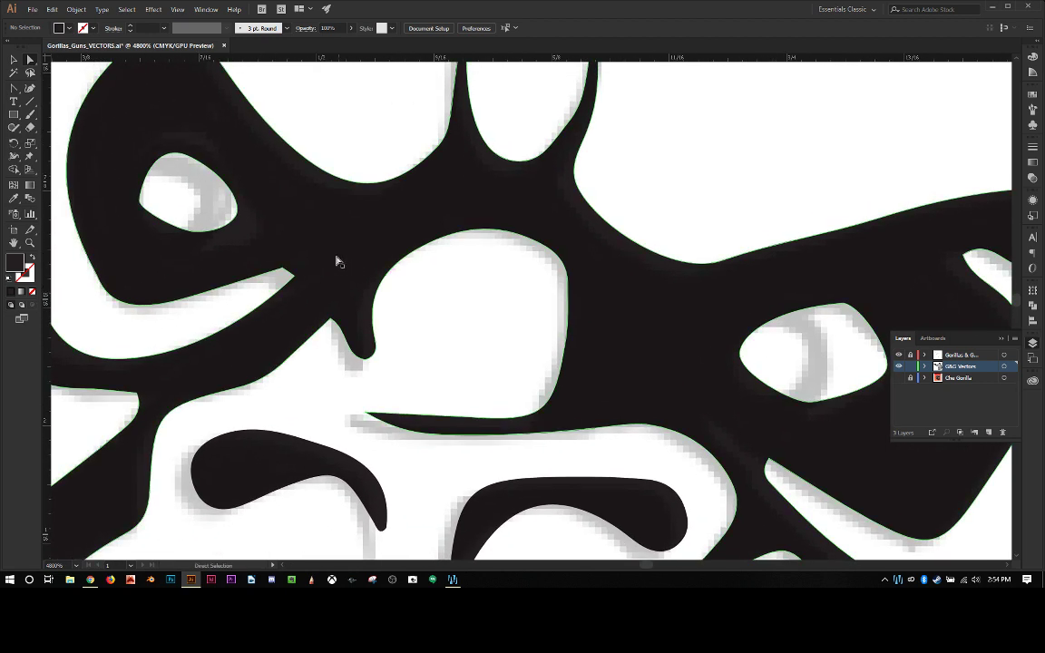
left_click(232, 227)
left_click_drag(232, 221, 194, 246)
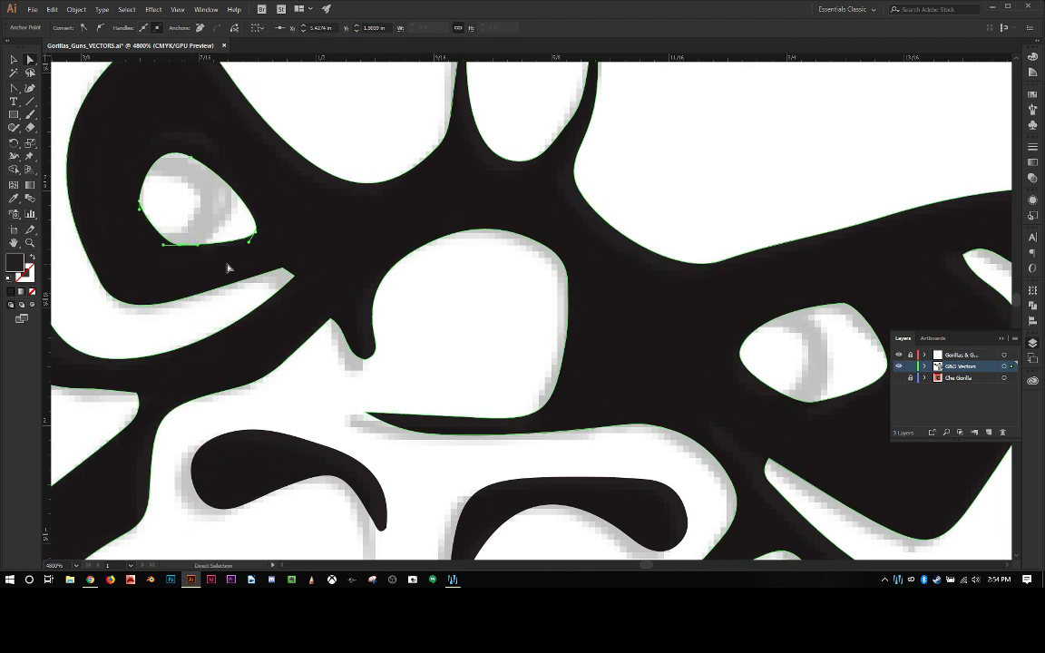
left_click_drag(193, 160, 198, 150)
key("ctrl+z")
left_click(193, 161)
left_click_drag(138, 204, 132, 204)
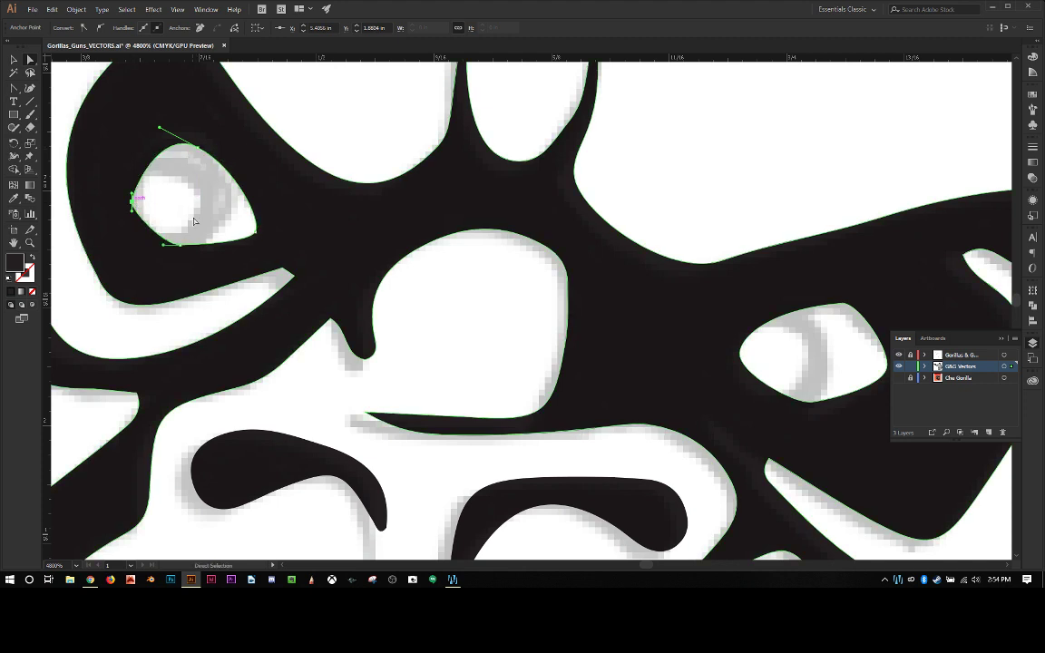
Fine-tune the right eye's almond highlight by nudging its two end anchor points outward, and deselect it.
scroll(753, 350, "down", 1)
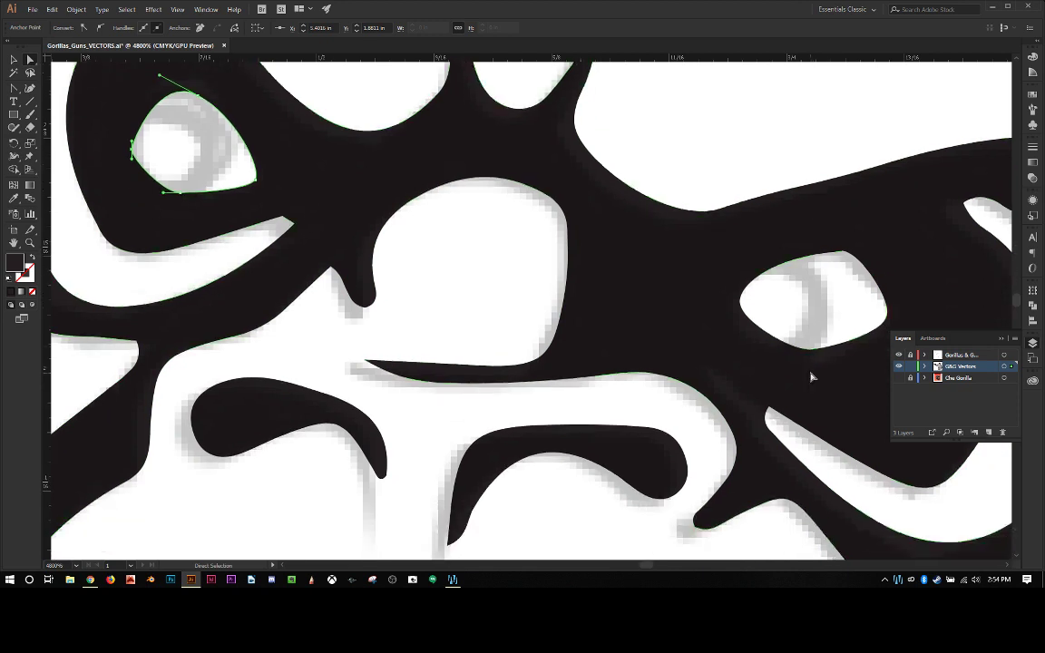
left_click_drag(800, 327, 626, 399)
left_click(609, 392)
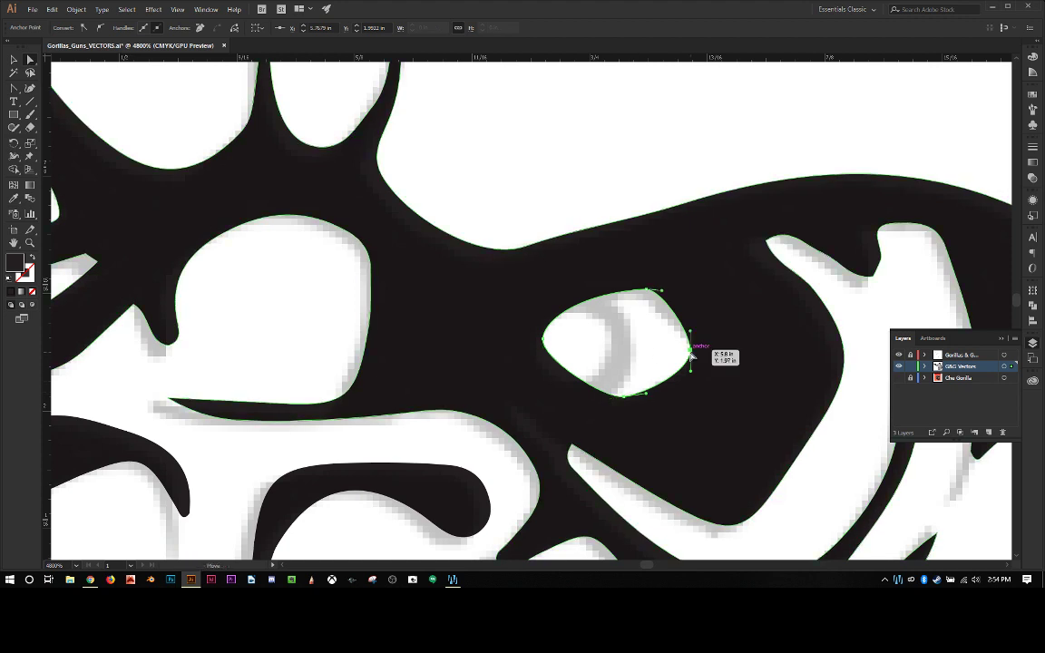
left_click_drag(693, 357, 700, 355)
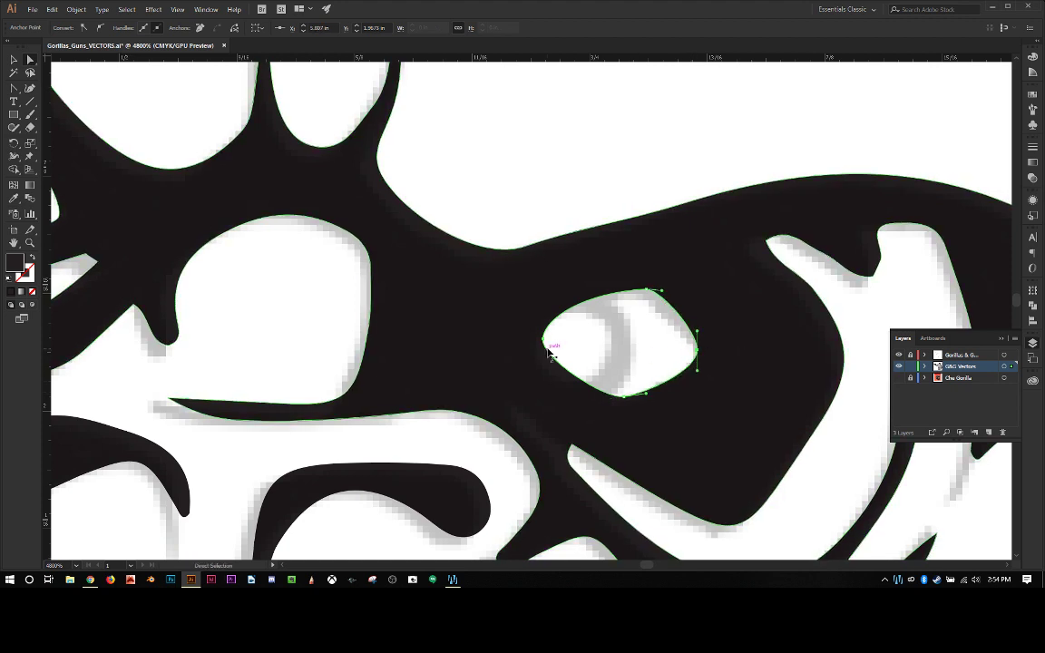
left_click(544, 342)
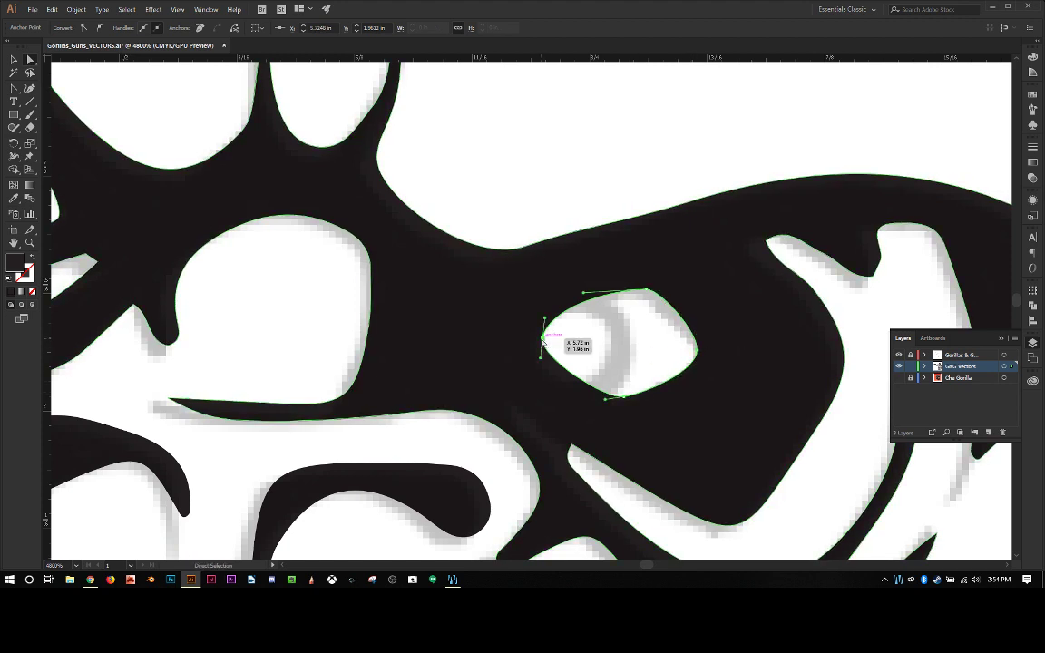
left_click_drag(543, 340, 642, 359)
left_click(592, 344)
Draw a circle about 0.042 in wide with the Rounded Rectangle tool over the right eye's faded pupil and fill it white.
key("ctrl+minus")
key("ctrl+minus")
key("ctrl+minus")
key("ctrl+minus")
key("ctrl+minus")
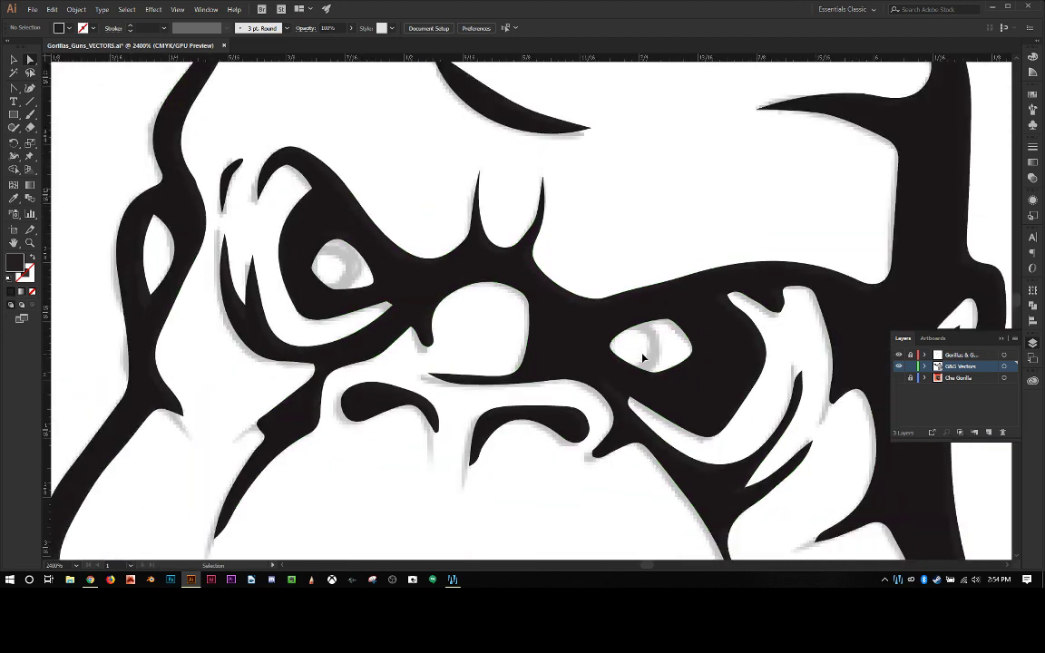
key("ctrl+plus")
key("ctrl+plus")
key("ctrl+plus")
key("ctrl+plus")
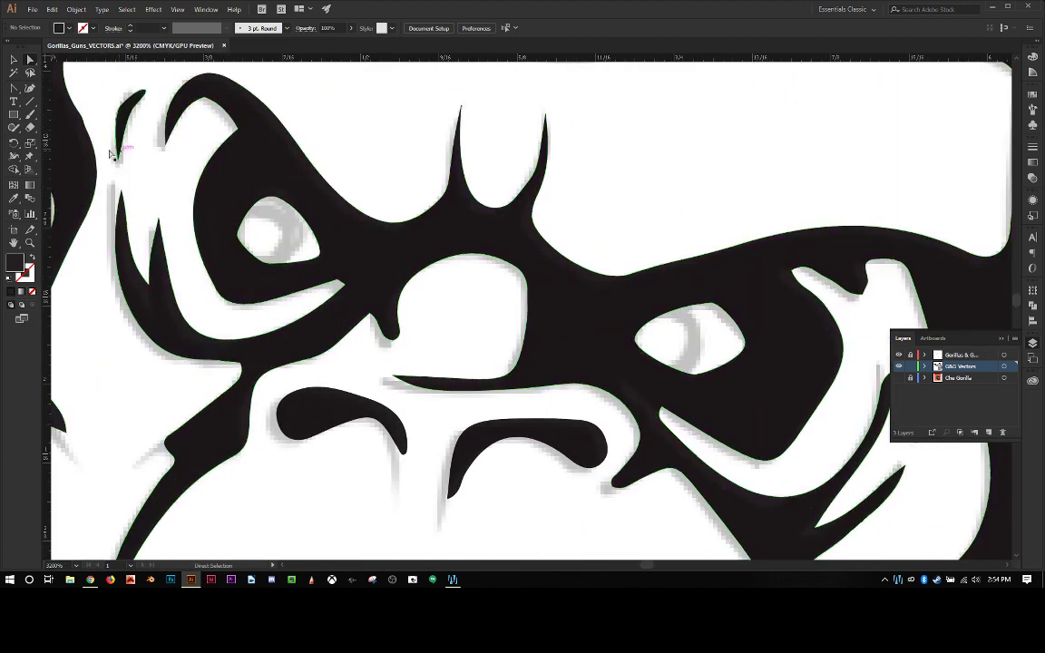
left_click(15, 115)
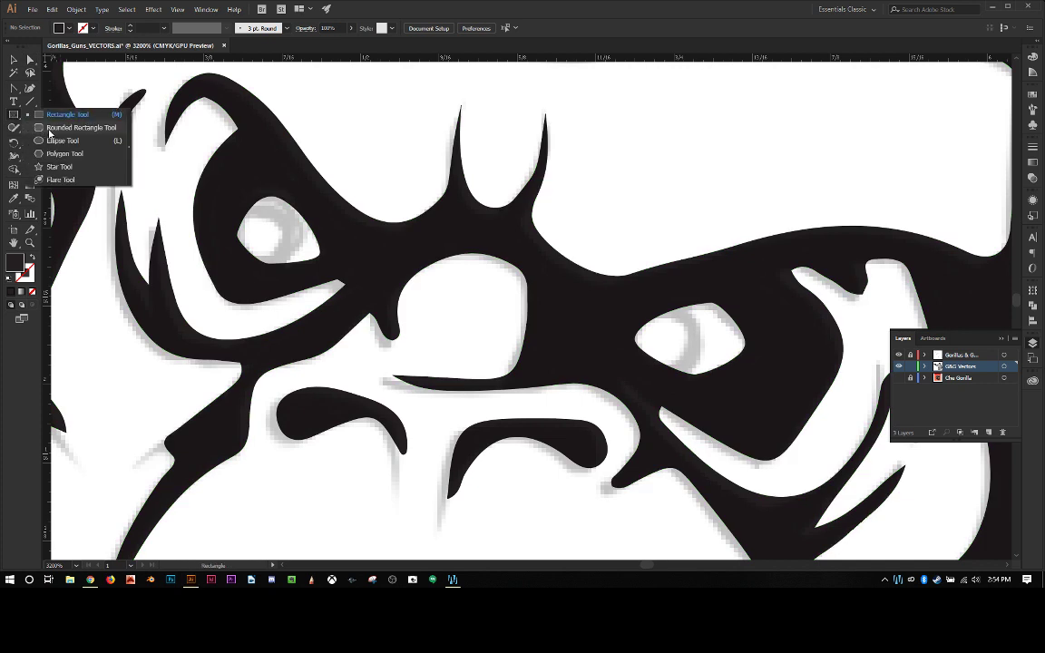
left_click(51, 129)
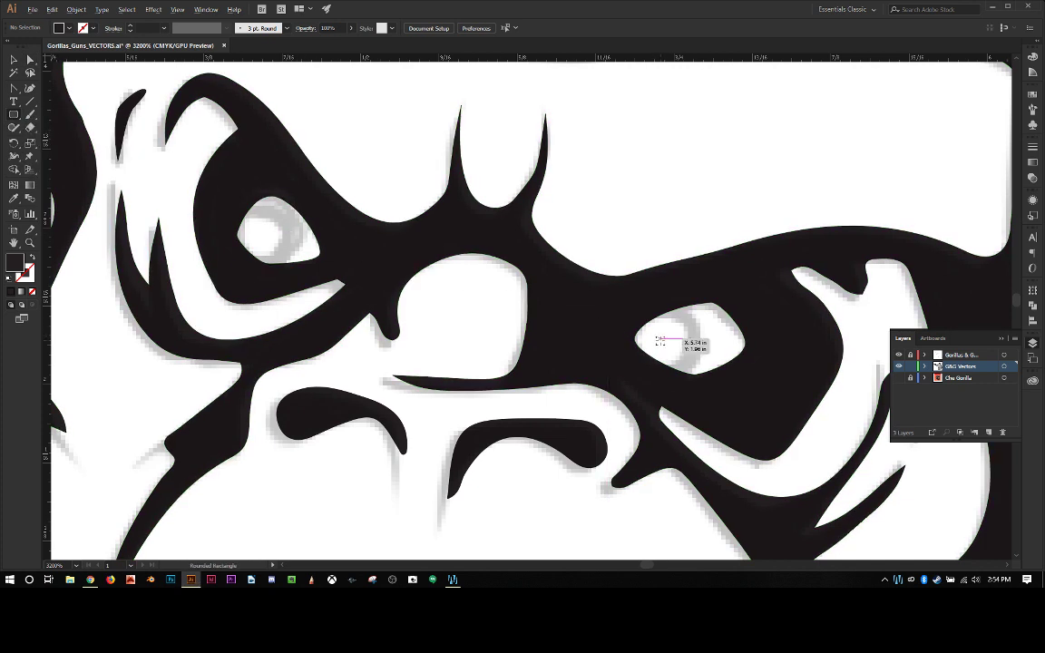
mouse_move(661, 340)
left_mouse_down()
mouse_move(692, 373)
mouse_move(682, 365)
left_mouse_up()
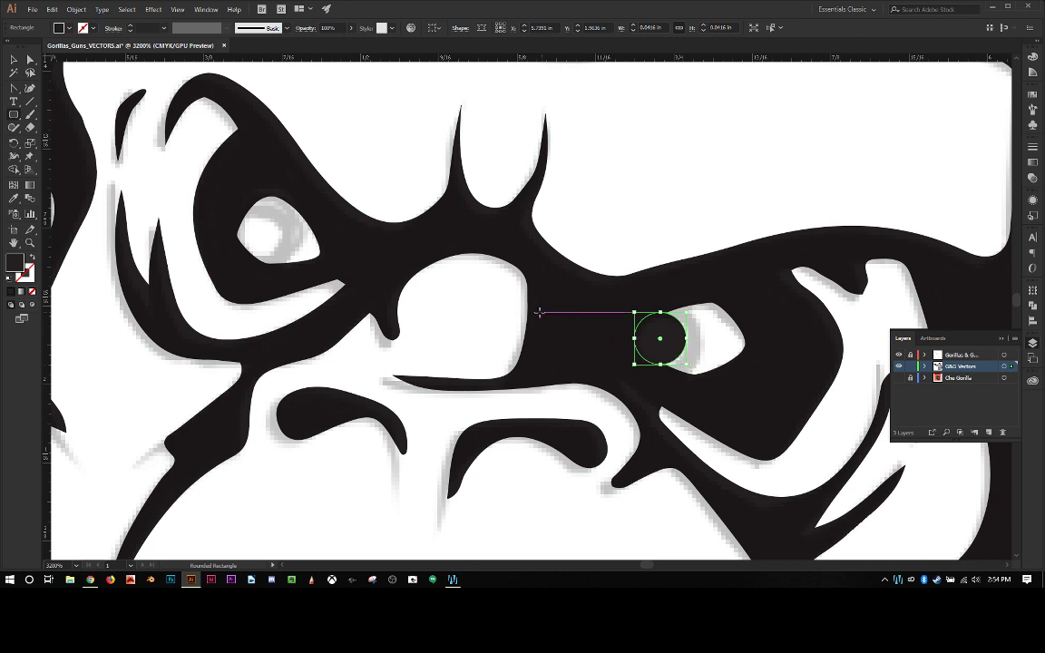
key("a")
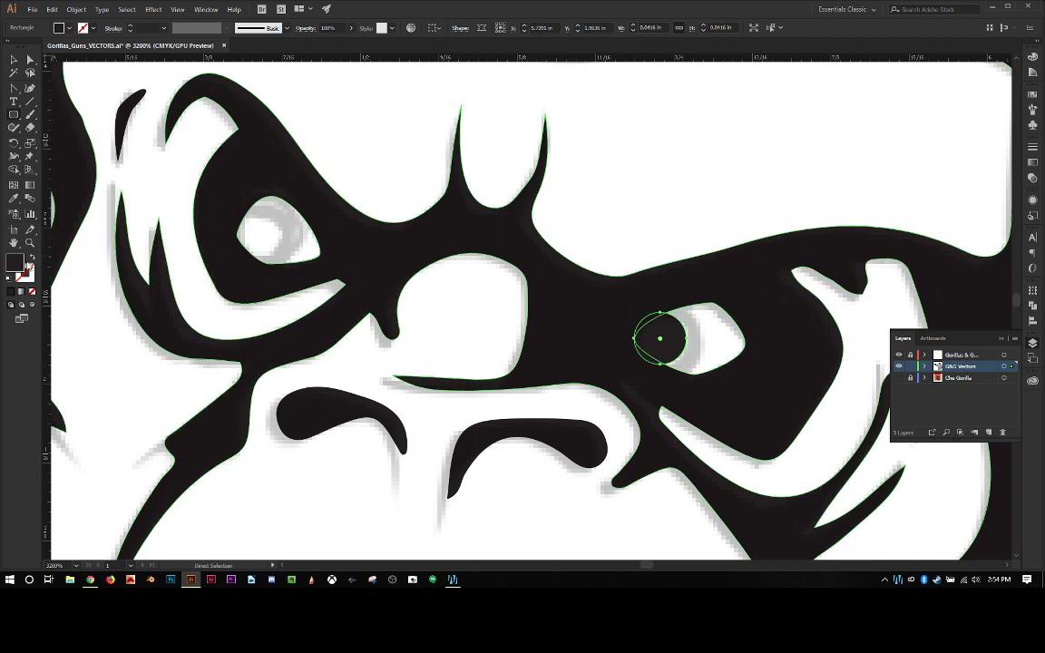
left_click(70, 30)
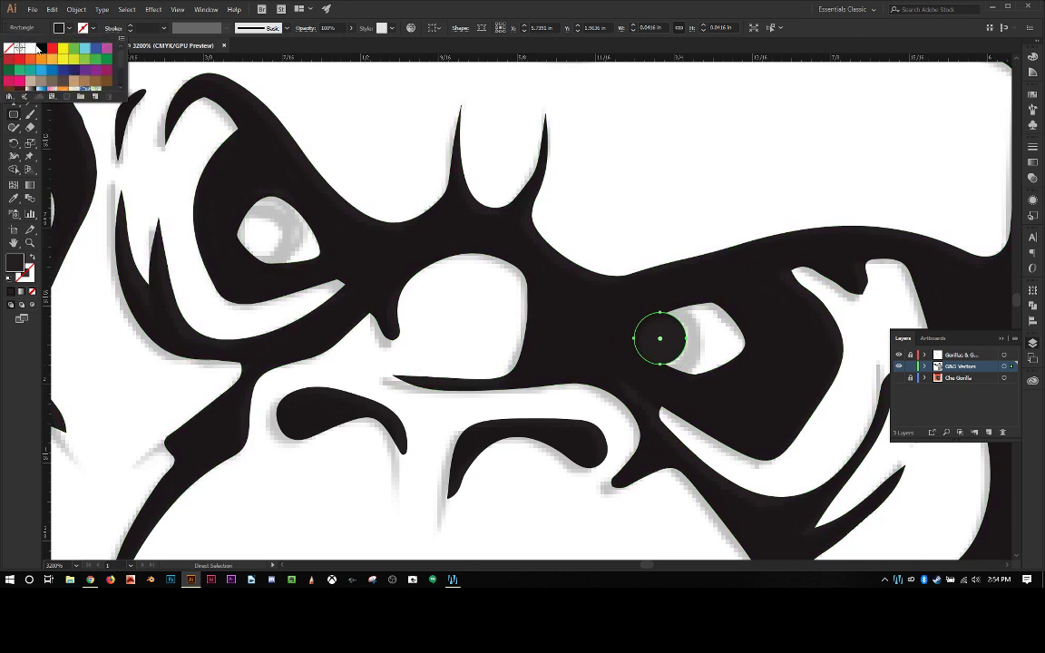
left_click(30, 47)
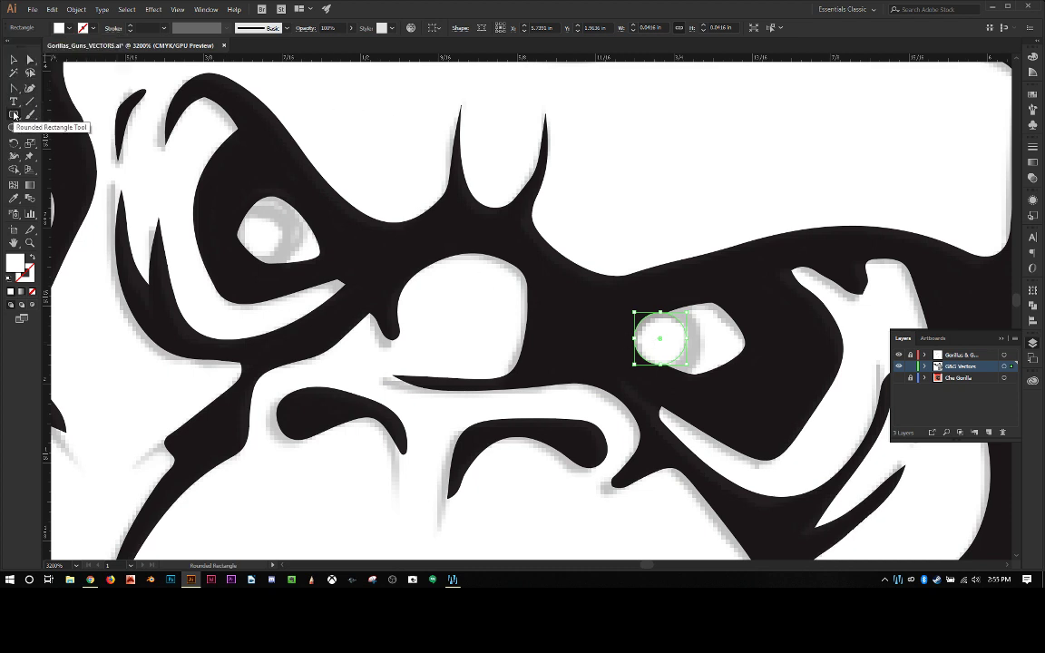
Try enlarging the right eye's white circle from its center, and delete the circle.
left_click(14, 60)
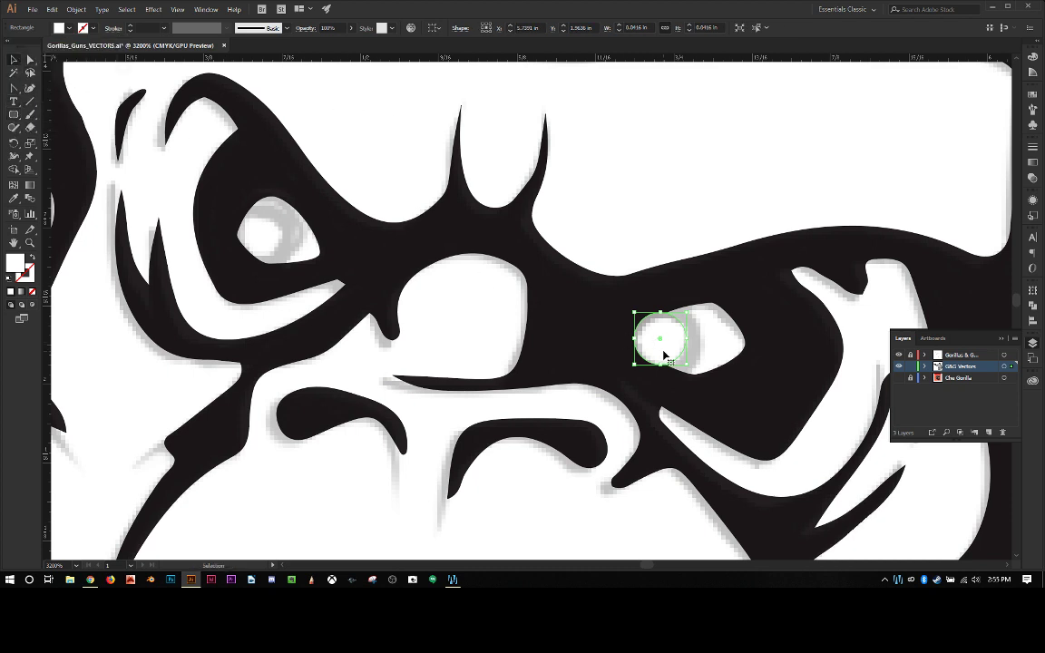
key("a")
key("v")
left_click_drag(687, 313, 701, 302)
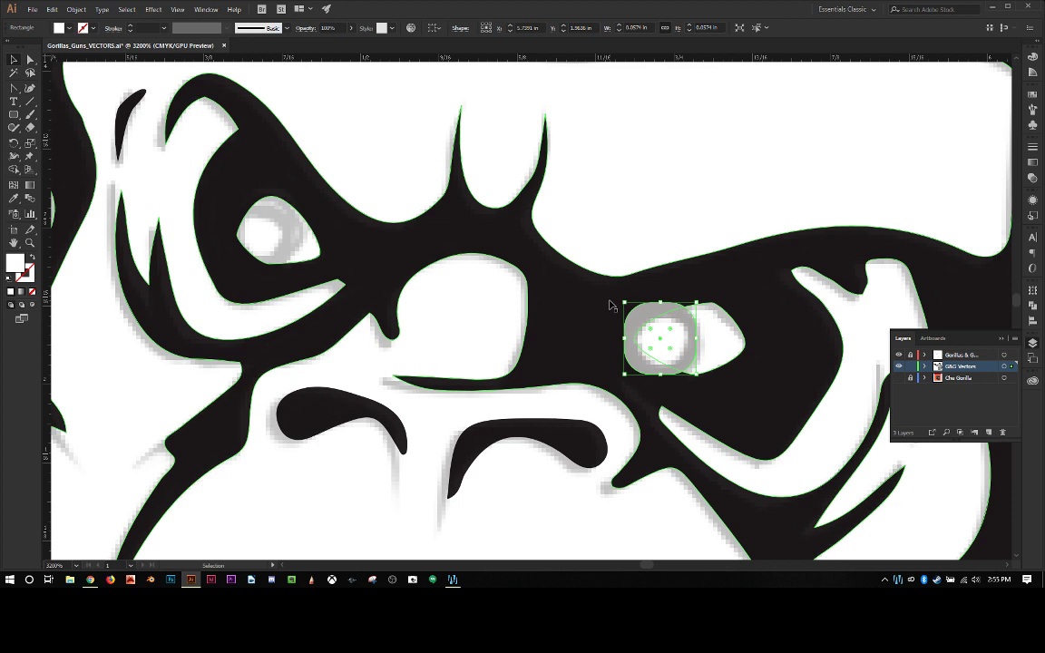
key("ctrl+z")
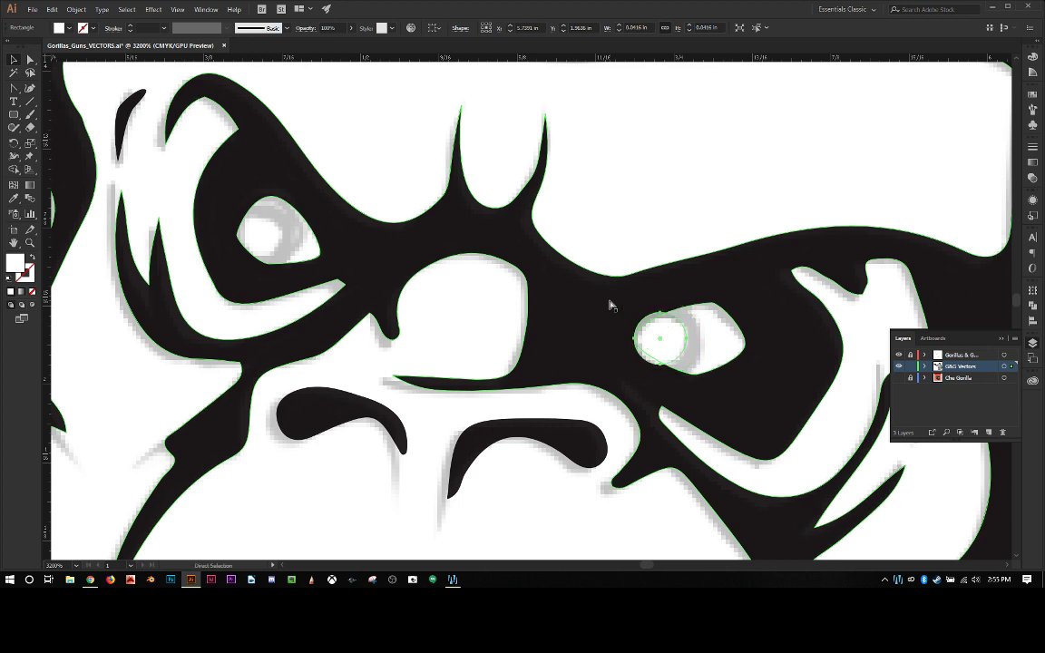
key("v")
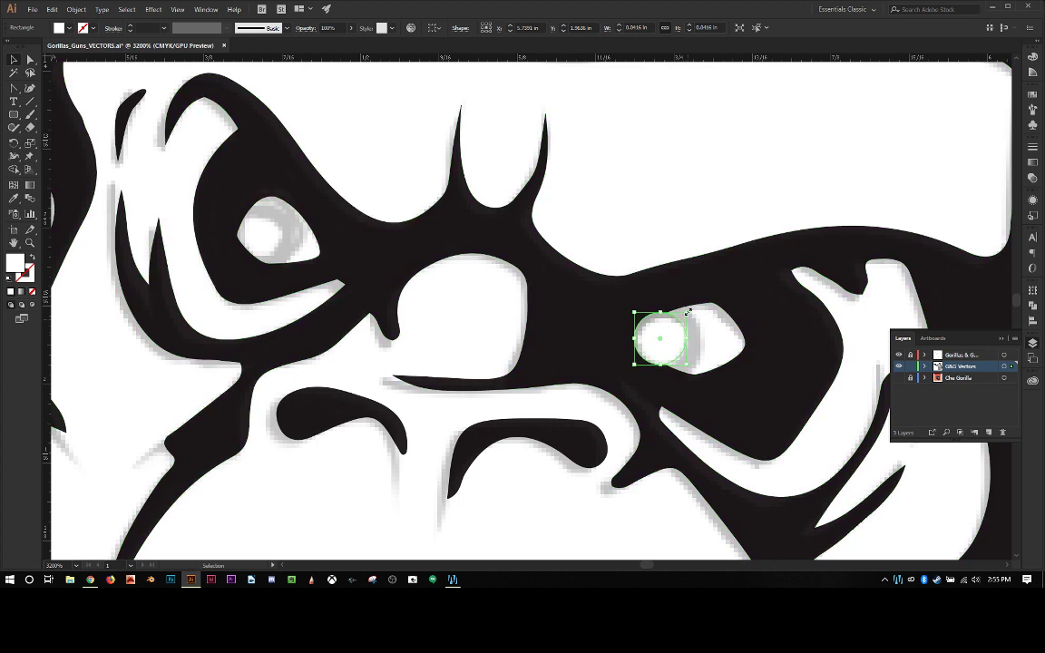
left_click_drag(688, 312, 692, 312)
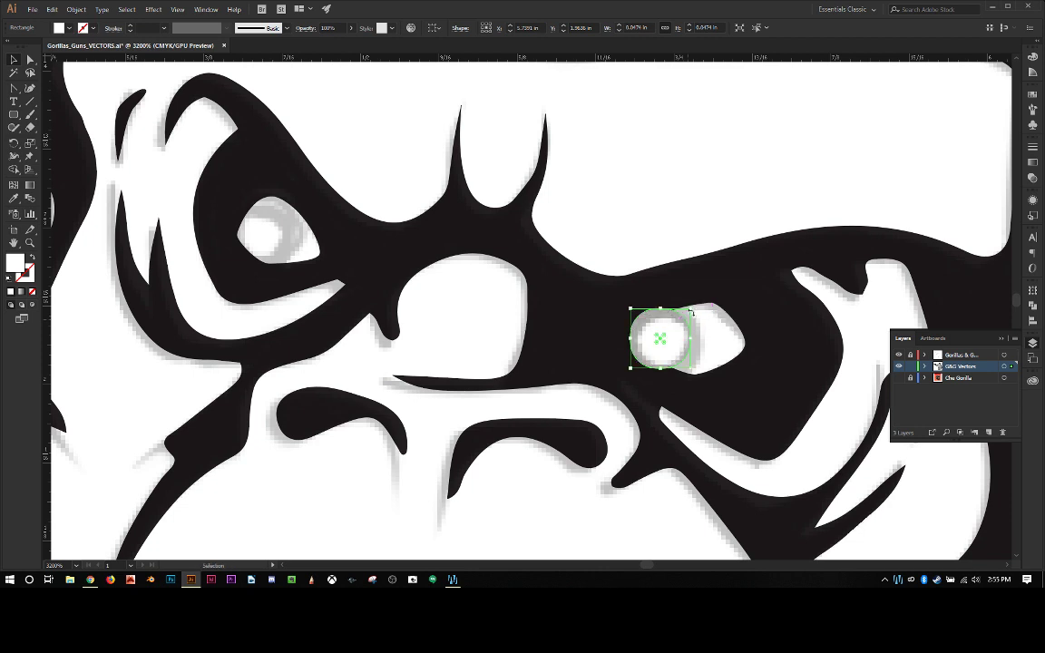
left_click(695, 339)
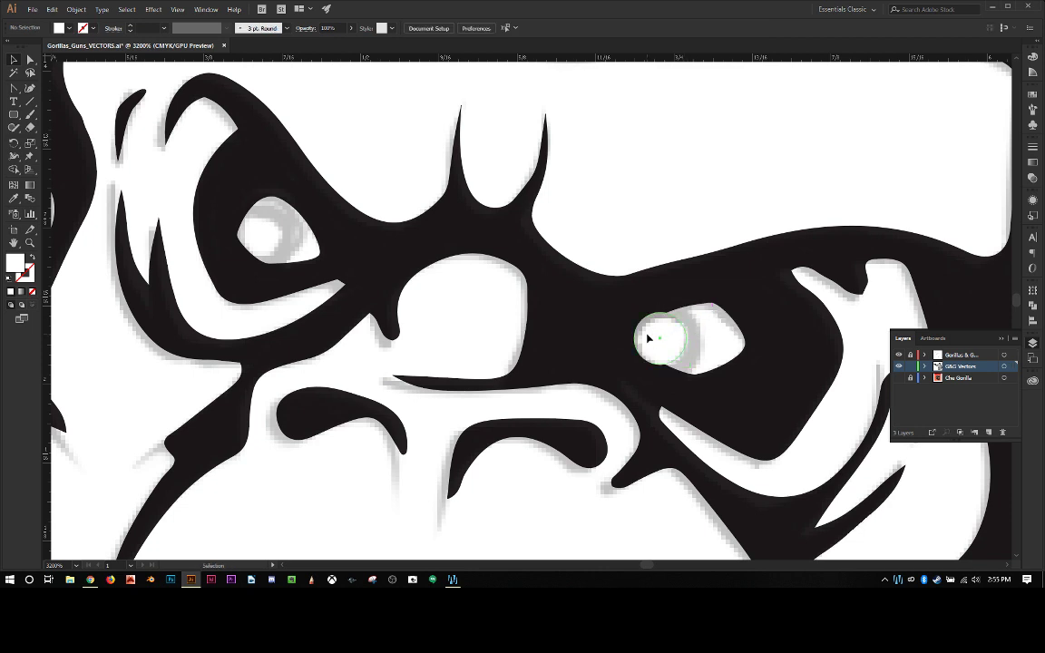
left_click(650, 339)
key("Delete")
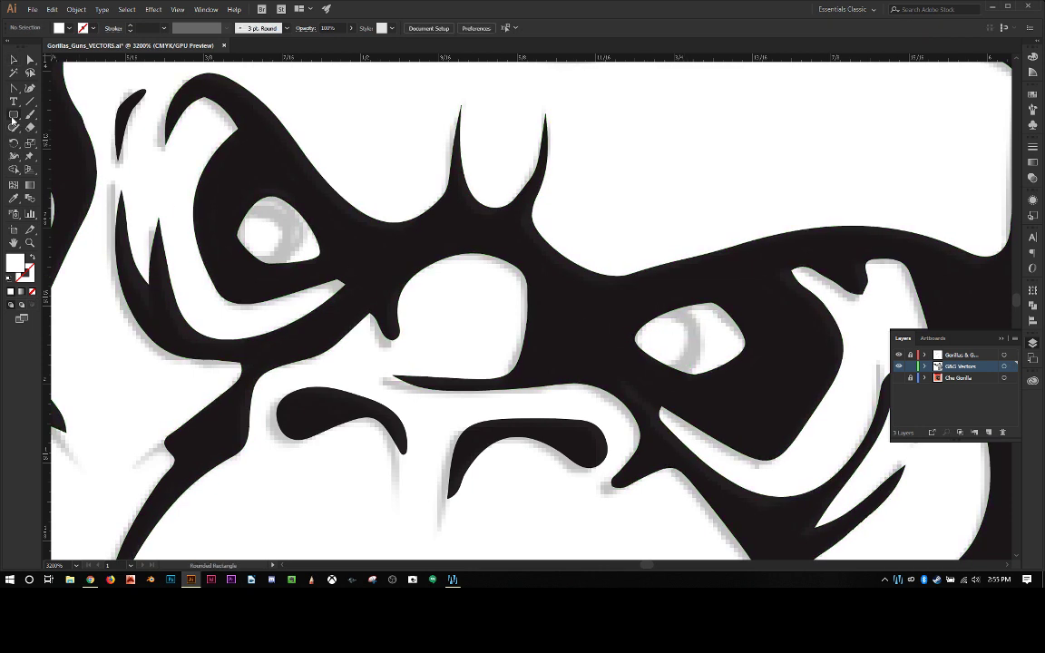
Draw a circle about 0.068 in wide with the Ellipse tool, centered on the right eye's faded pupil, and fill it black.
left_click_drag(14, 115, 63, 141)
left_click_drag(660, 338, 702, 366)
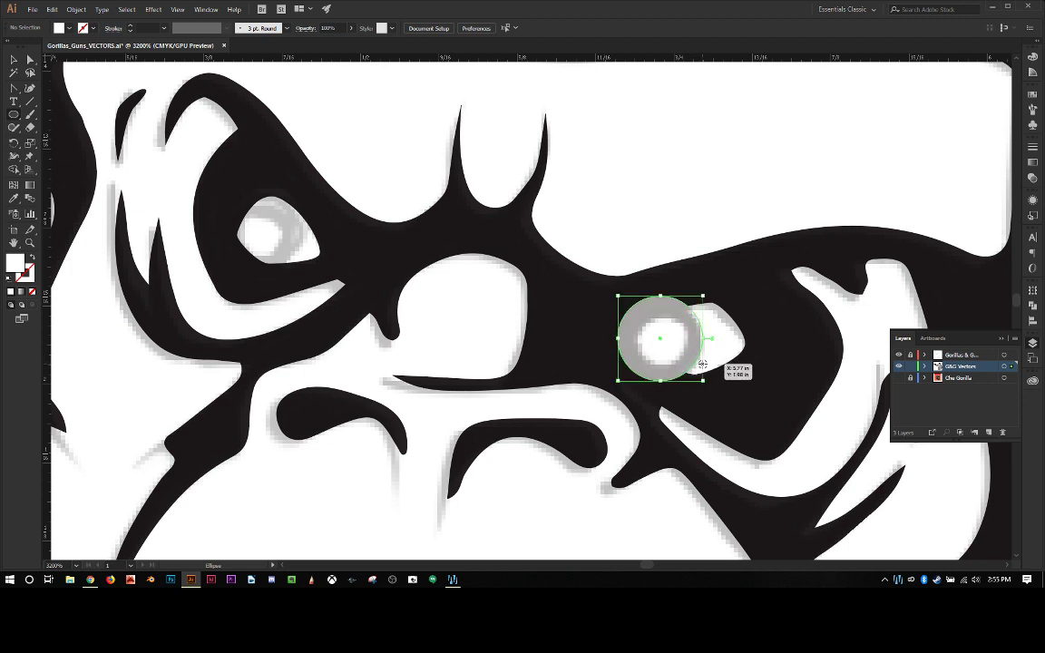
key("v")
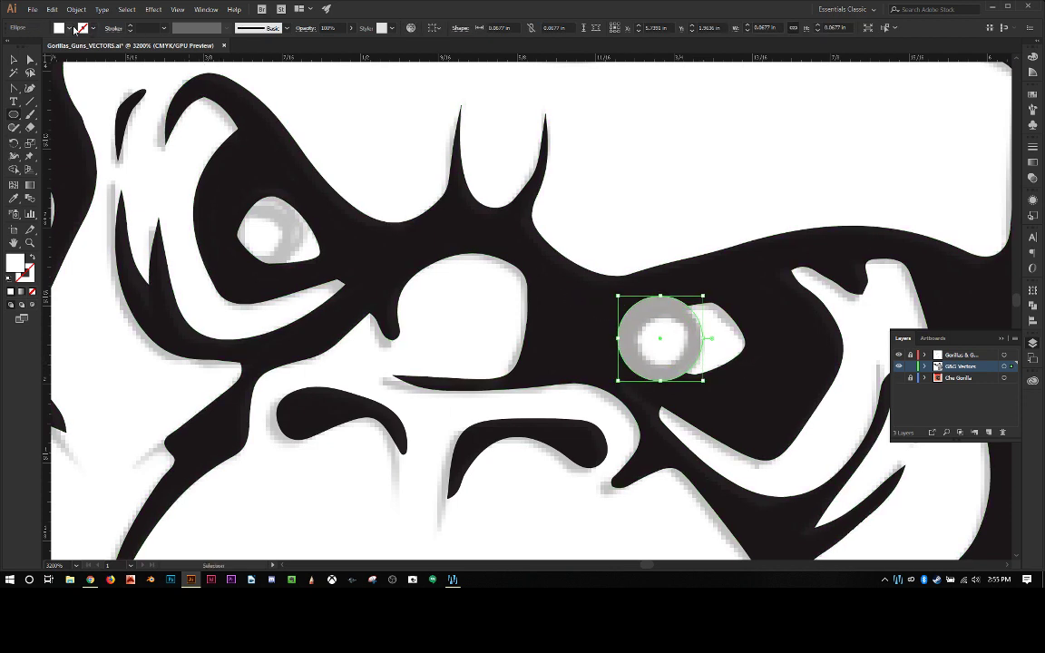
left_click(72, 29)
left_click(41, 48)
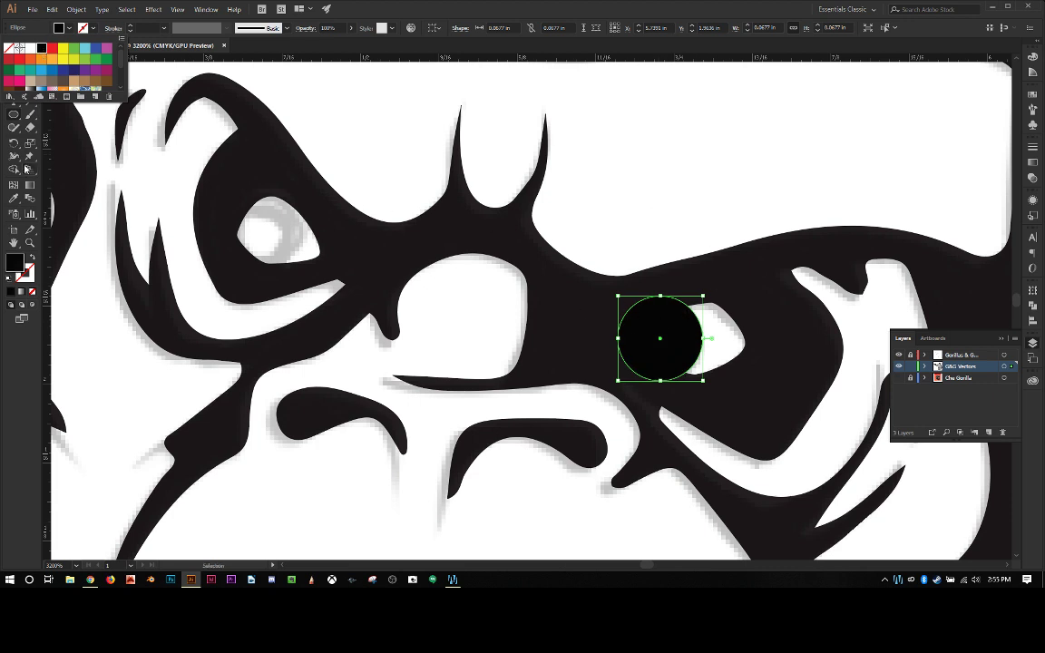
left_click(12, 367)
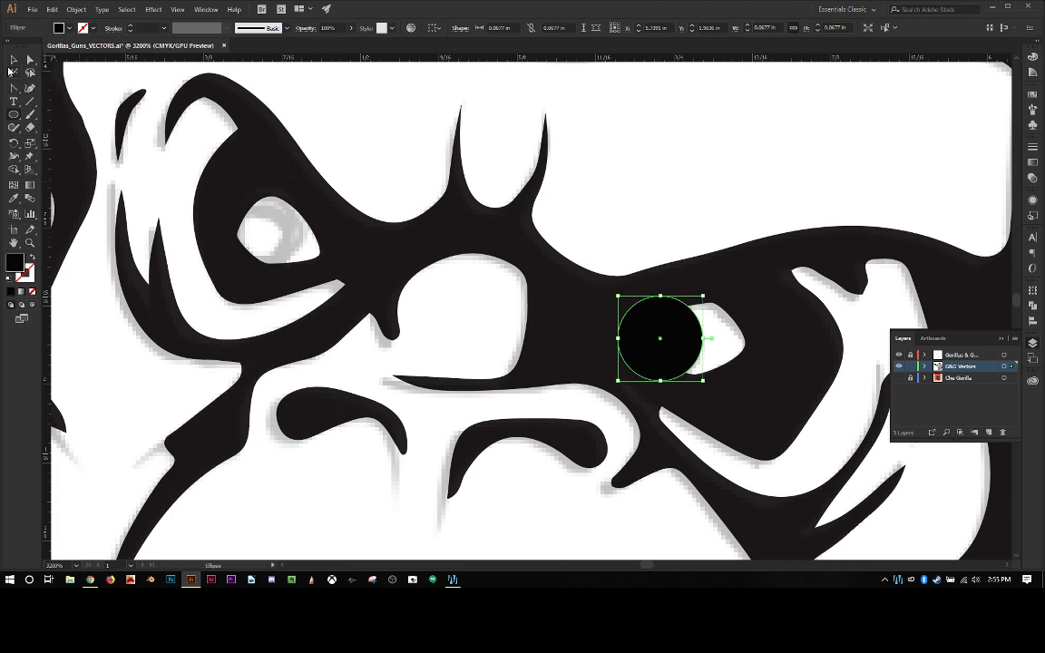
Duplicate the right eye's black circle in place and scale the copy from its center to about 0.047 in wide.
left_click(13, 60)
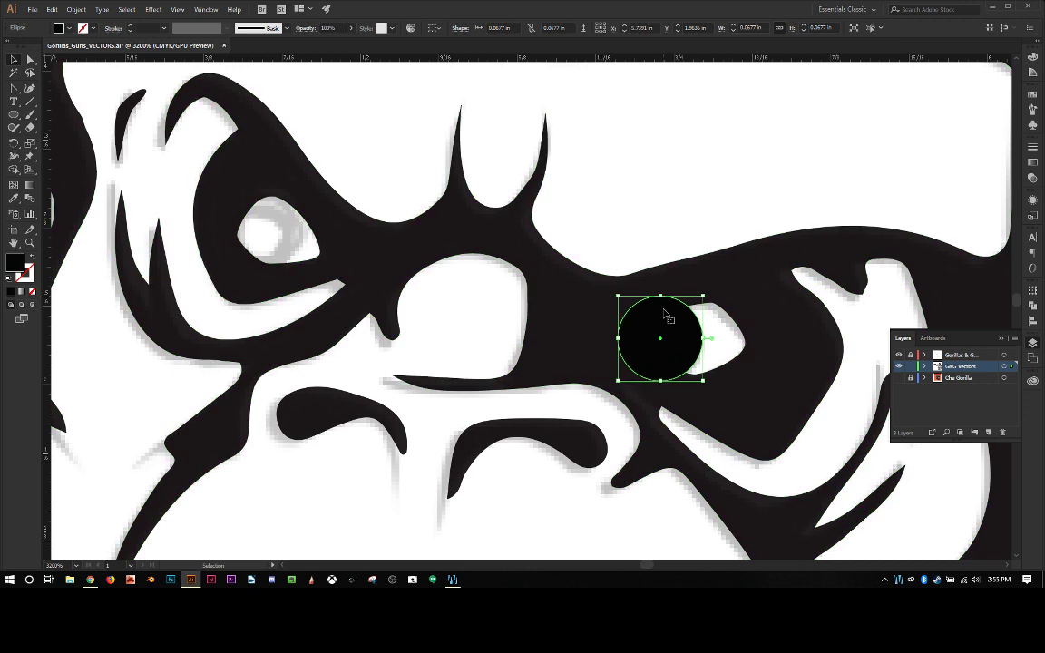
key("a")
key("v")
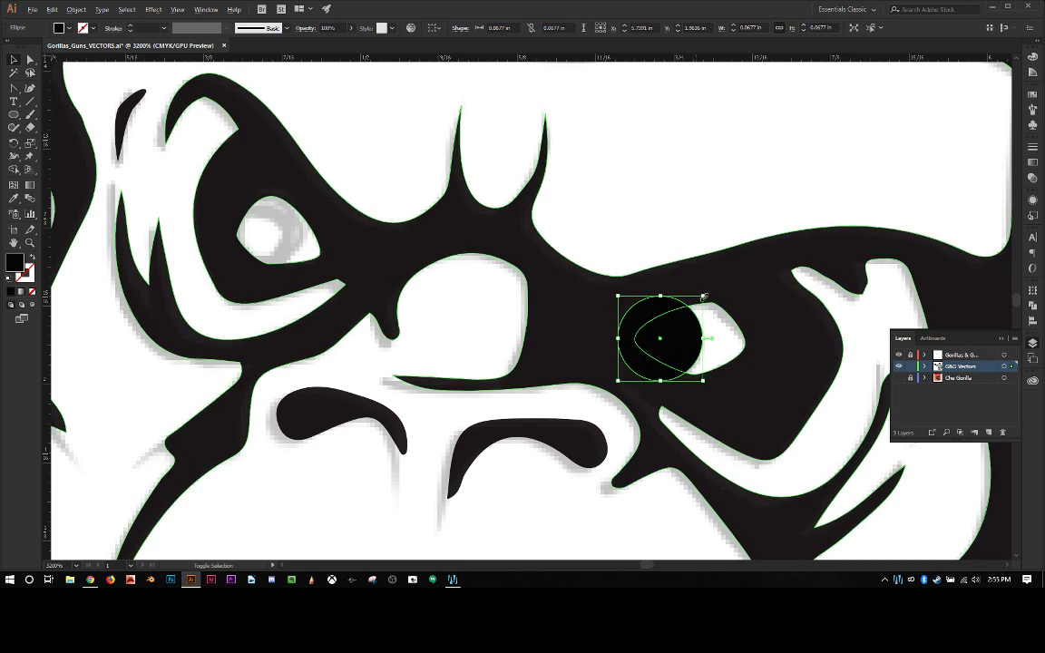
left_click_drag(703, 297, 690, 309)
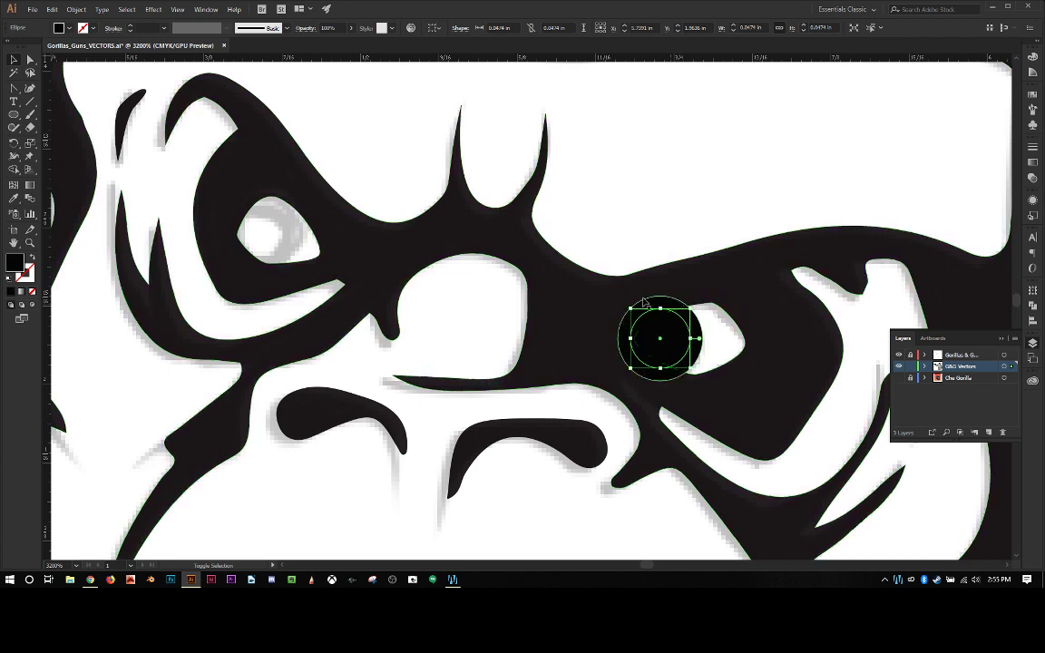
Fill the right eye's smaller circle white and place a copy of it over the left eye's faded pupil.
left_click(69, 29)
left_click(29, 46)
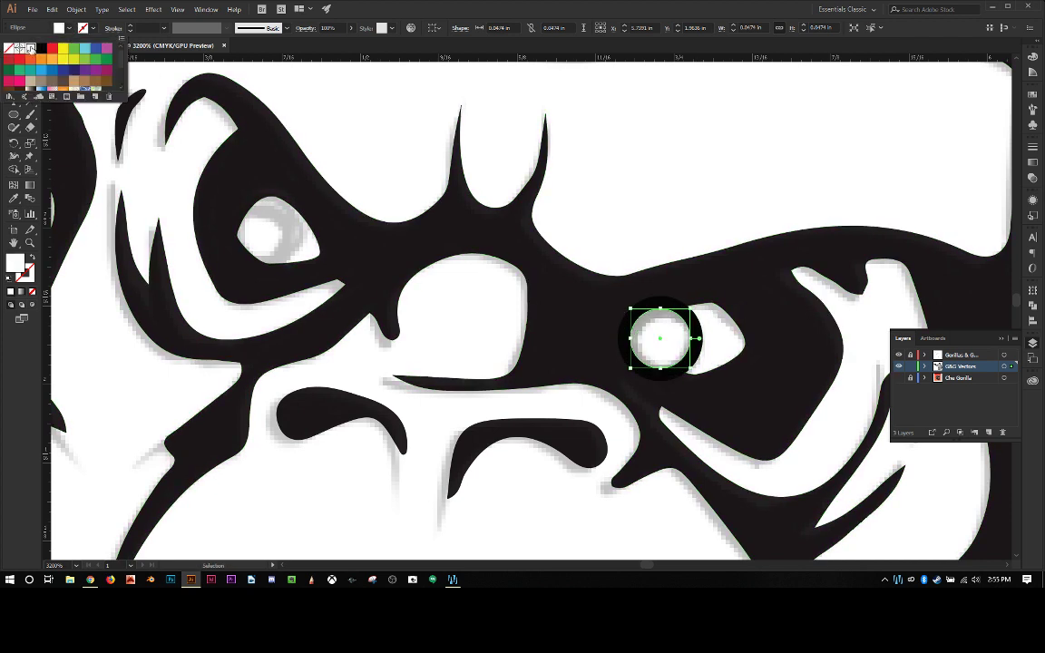
left_click(698, 324, "shift")
key("a")
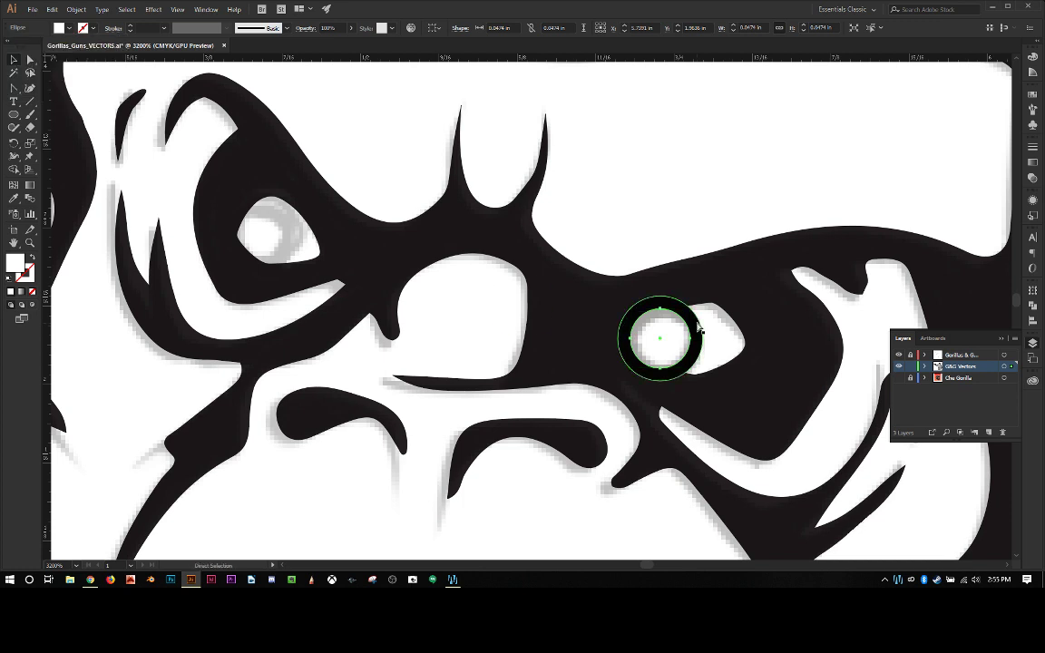
left_click_drag(698, 329, 261, 231)
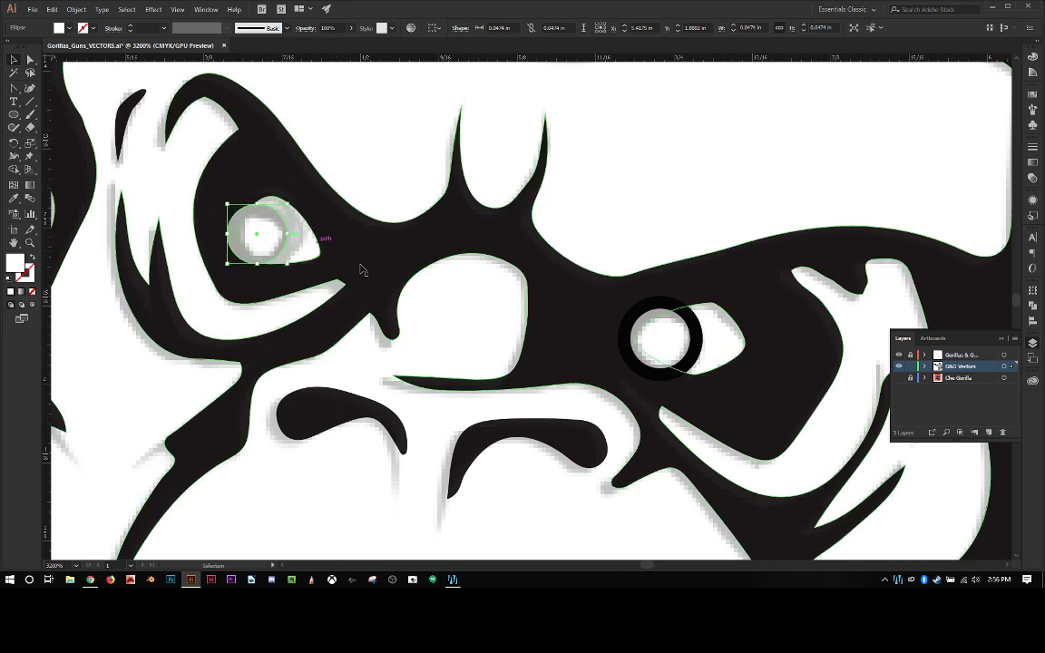
Copy the right eye's black circle, center it on the left eye's white circle and send it behind that circle.
left_click(700, 348)
key("a")
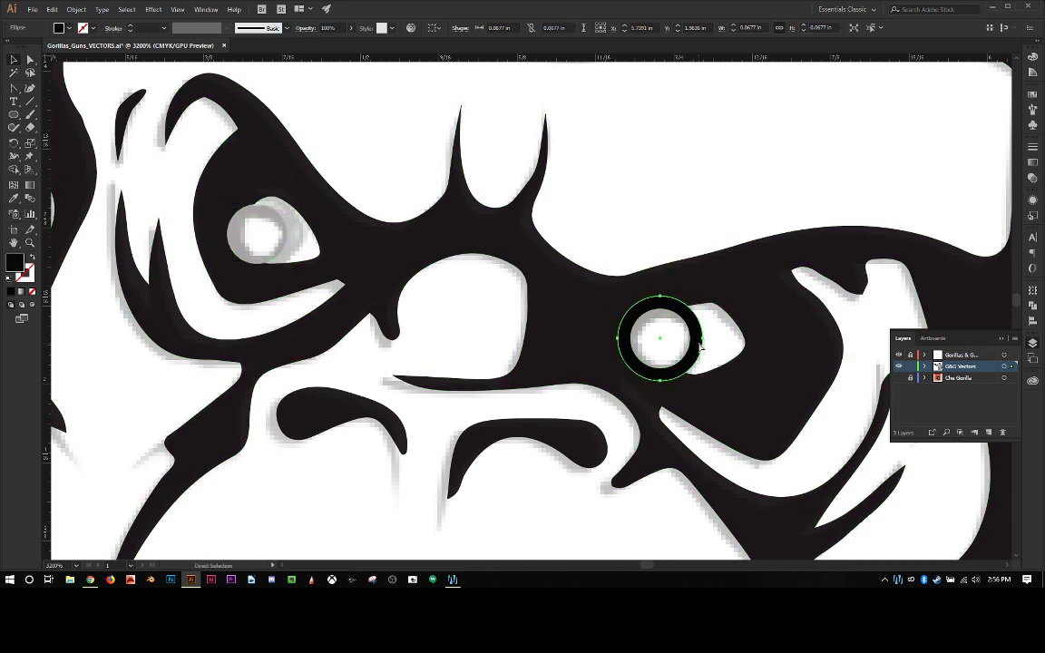
key("v")
key("ctrl+v")
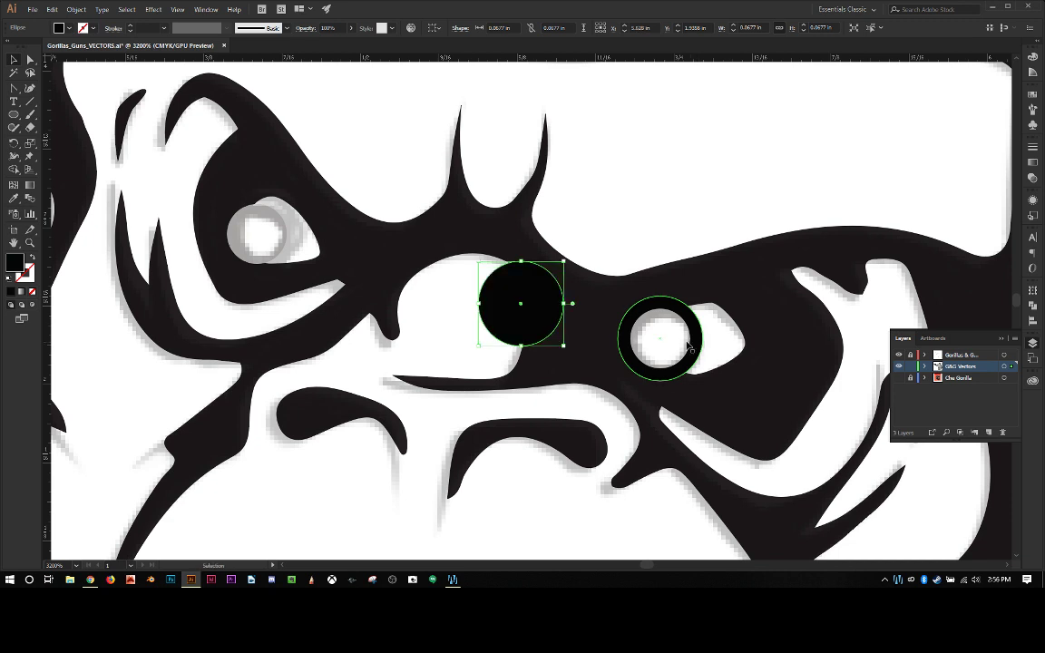
left_click_drag(560, 292, 296, 222)
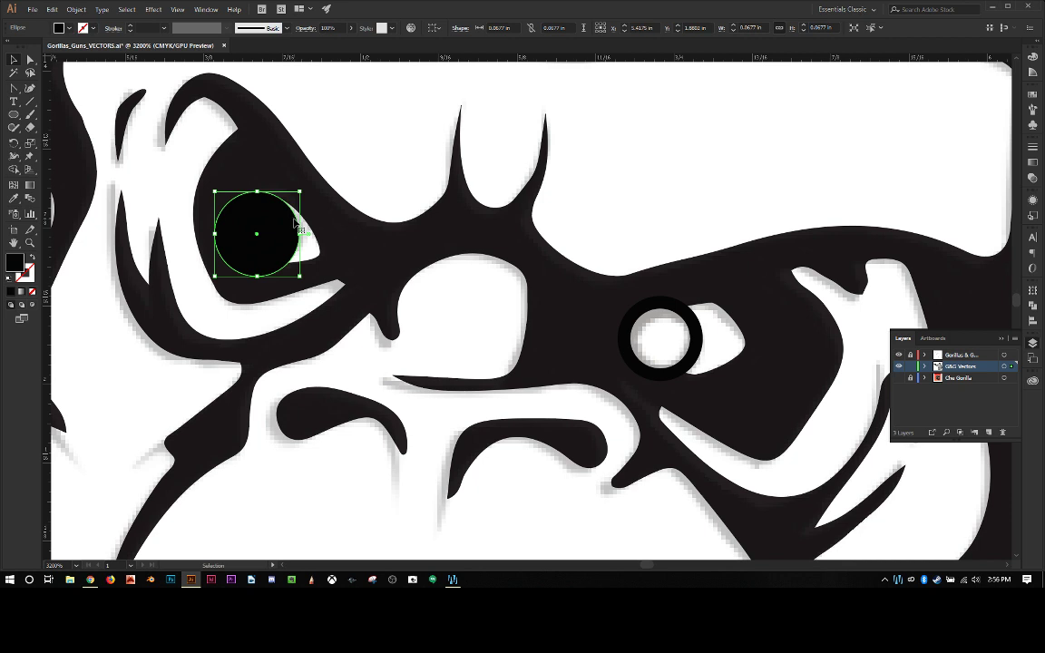
key("ctrl+[")
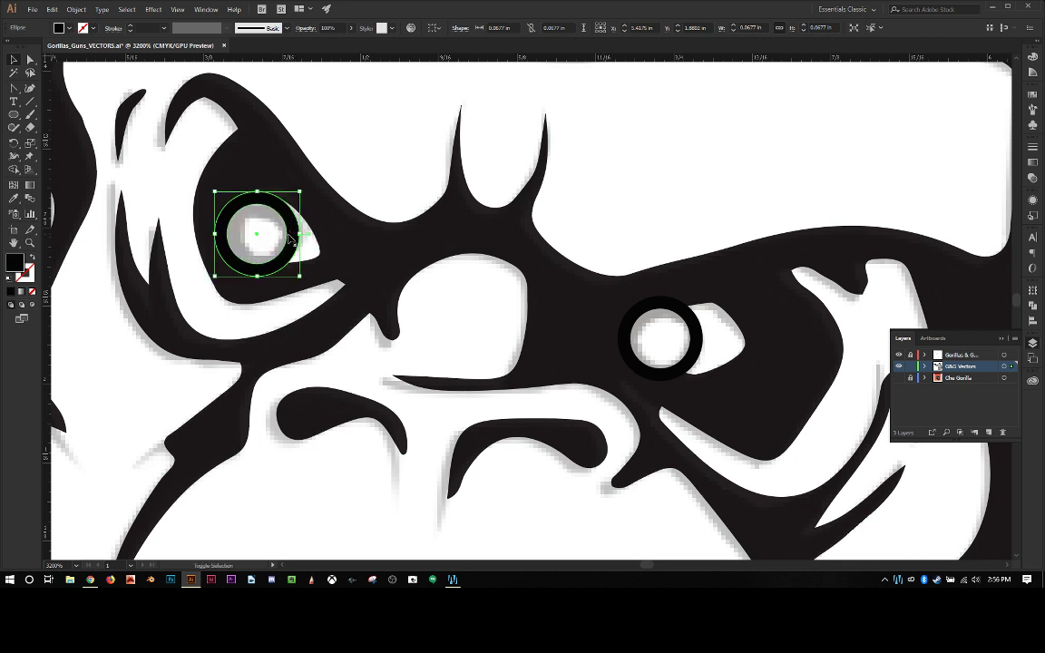
Scale the left eye's two circles together from their center until the black one is about 0.059 in wide.
left_click(309, 204, "shift")
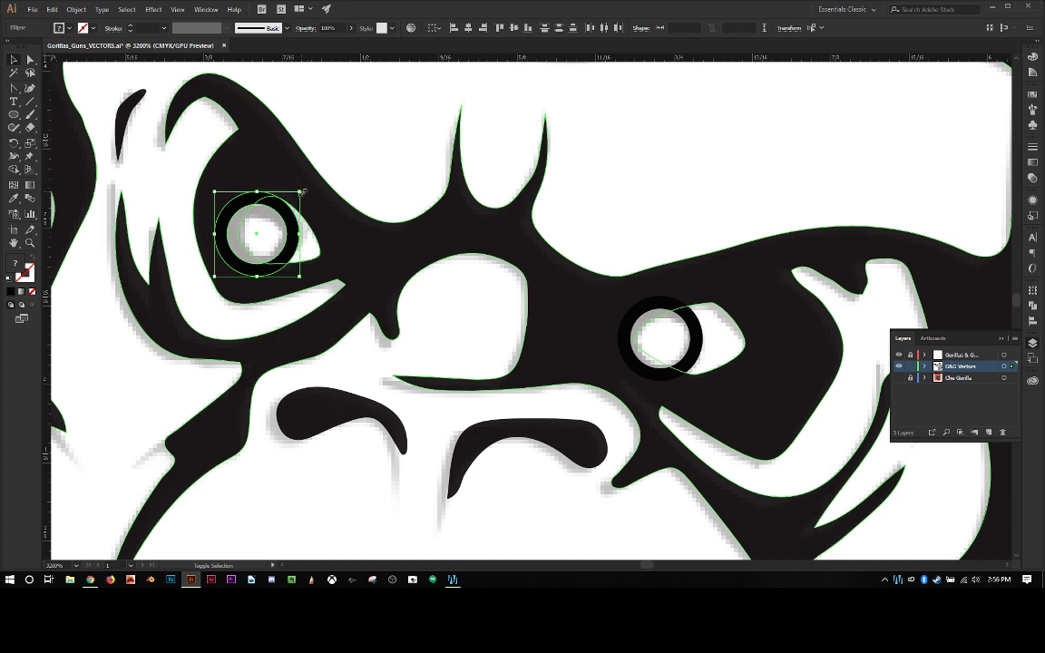
left_click_drag(303, 192, 295, 196)
left_click(400, 136)
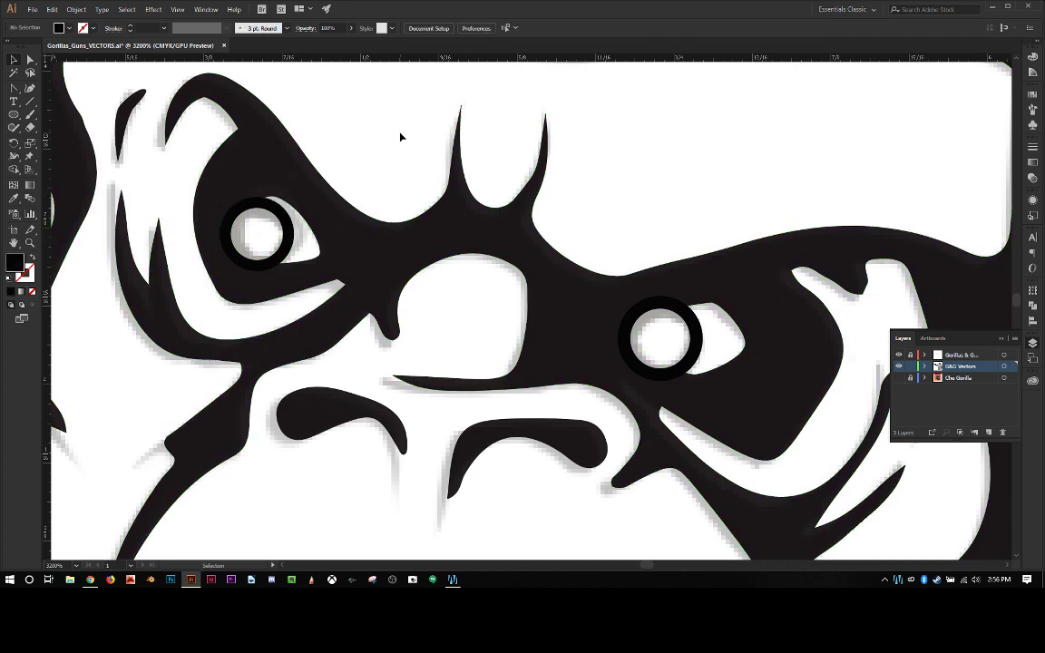
Examine both pupils within the whole gorilla drawing and again close up.
key("ctrl+minus")
key("ctrl+minus")
key("ctrl+minus")
key("ctrl+minus")
key("ctrl+minus")
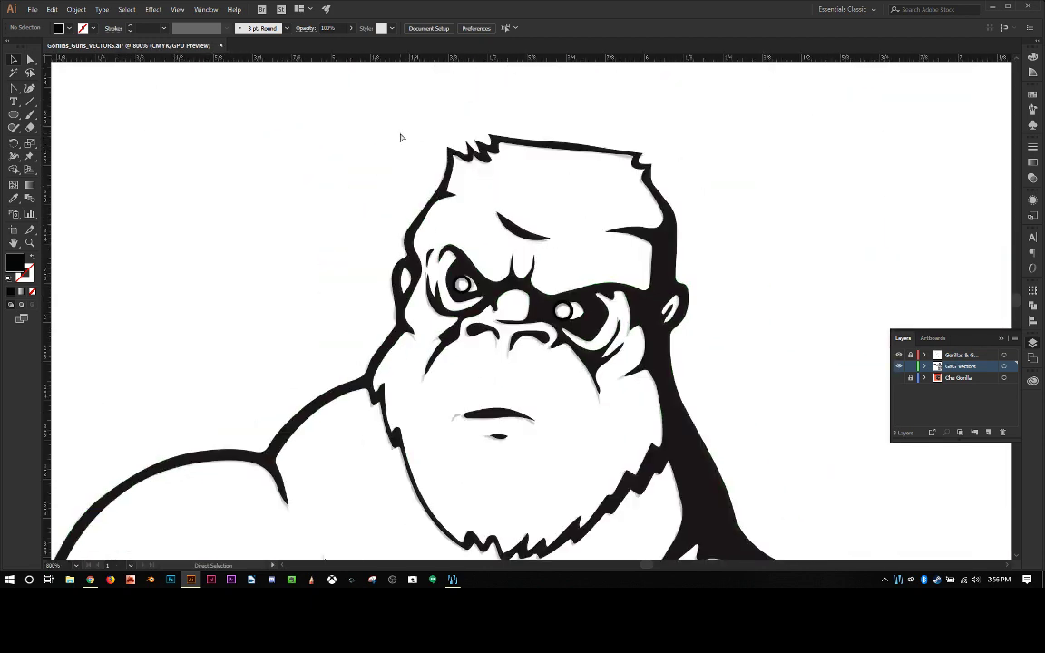
key("ctrl+minus")
key("ctrl+minus")
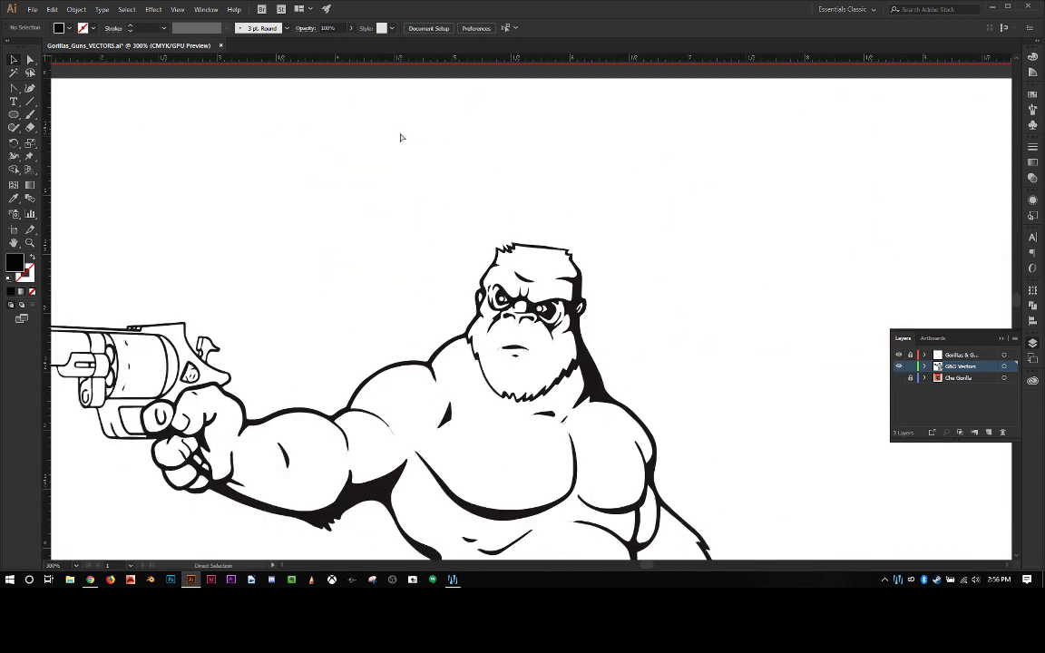
key("ctrl+plus")
key("ctrl+plus")
key("ctrl+plus")
key("ctrl+plus")
key("ctrl+plus")
key("ctrl+plus")
key("ctrl+plus")
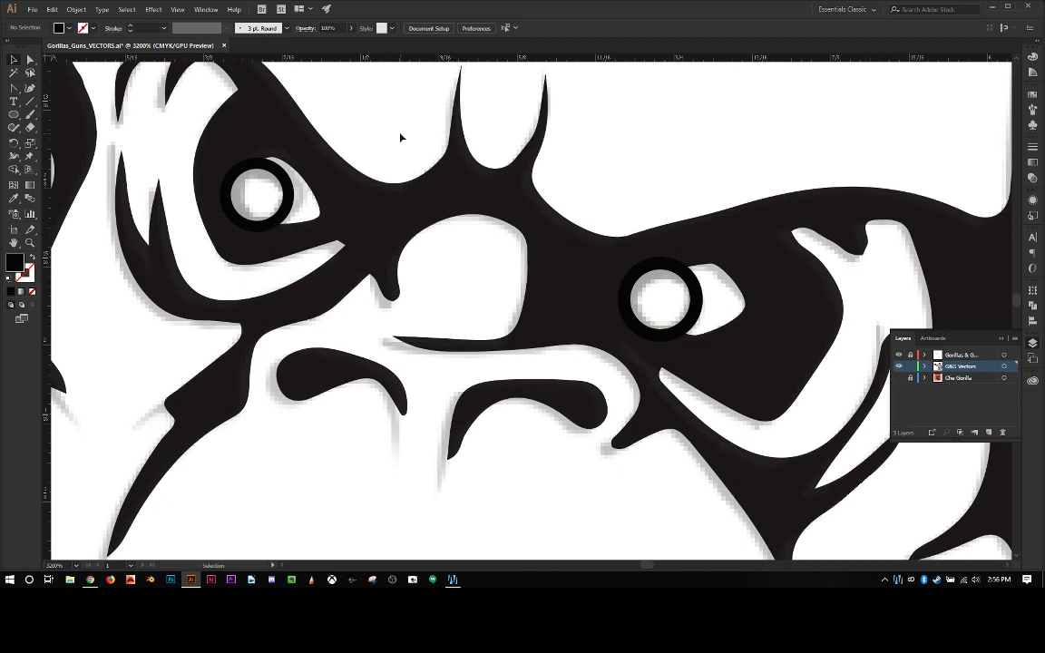
Try to combine the left eye's black and white circles with Pathfinder Exclude, and undo it.
left_click(255, 175)
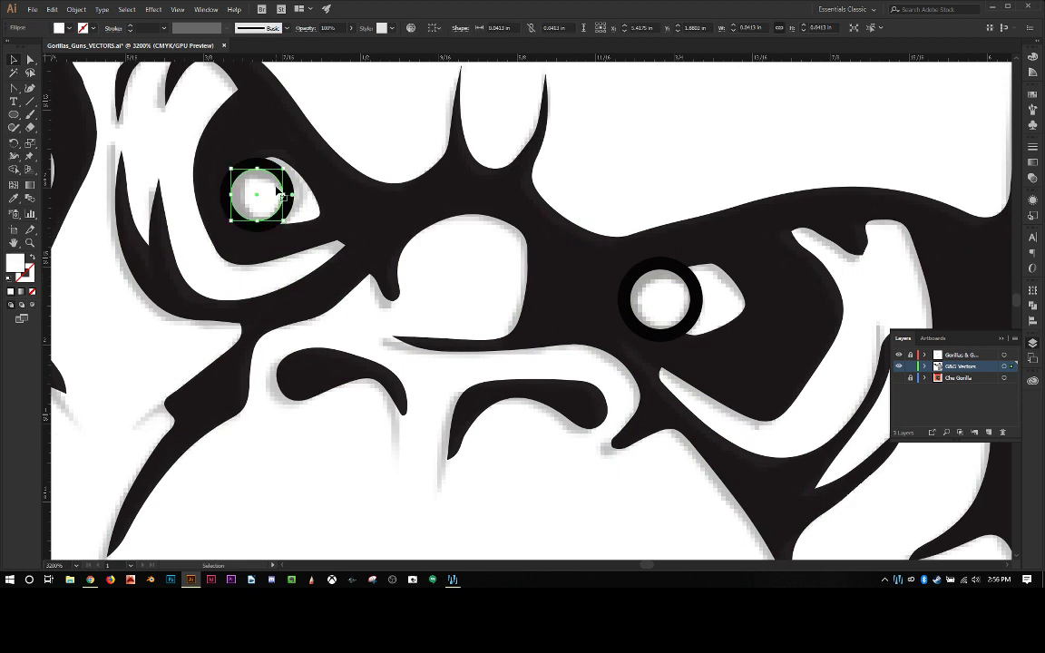
left_click_drag(278, 192, 294, 189)
left_click(294, 189, "shift")
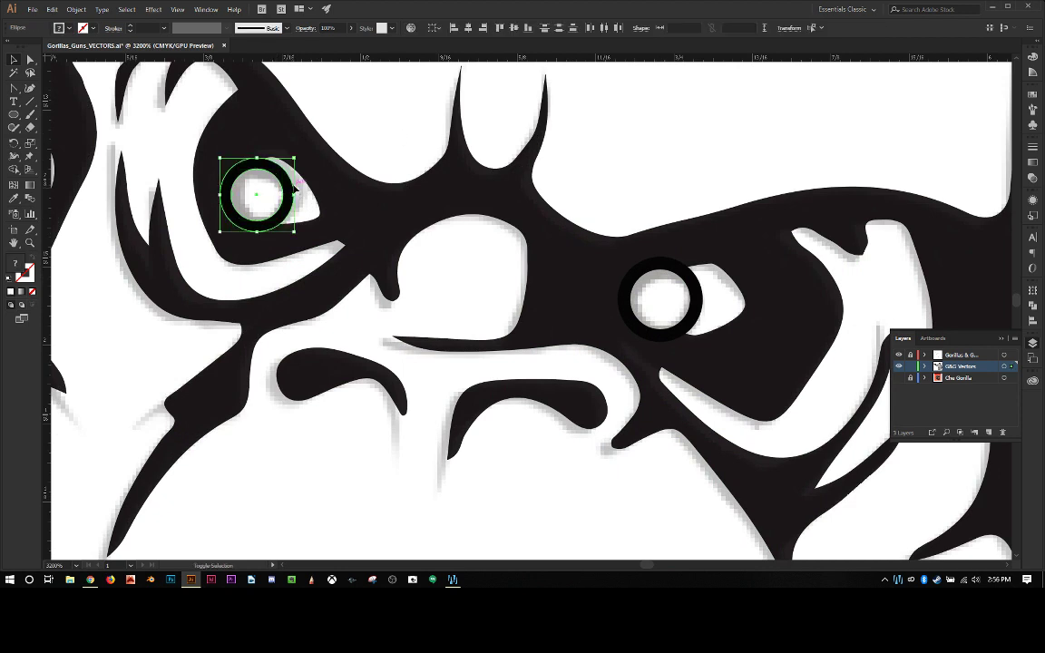
left_click(1031, 309)
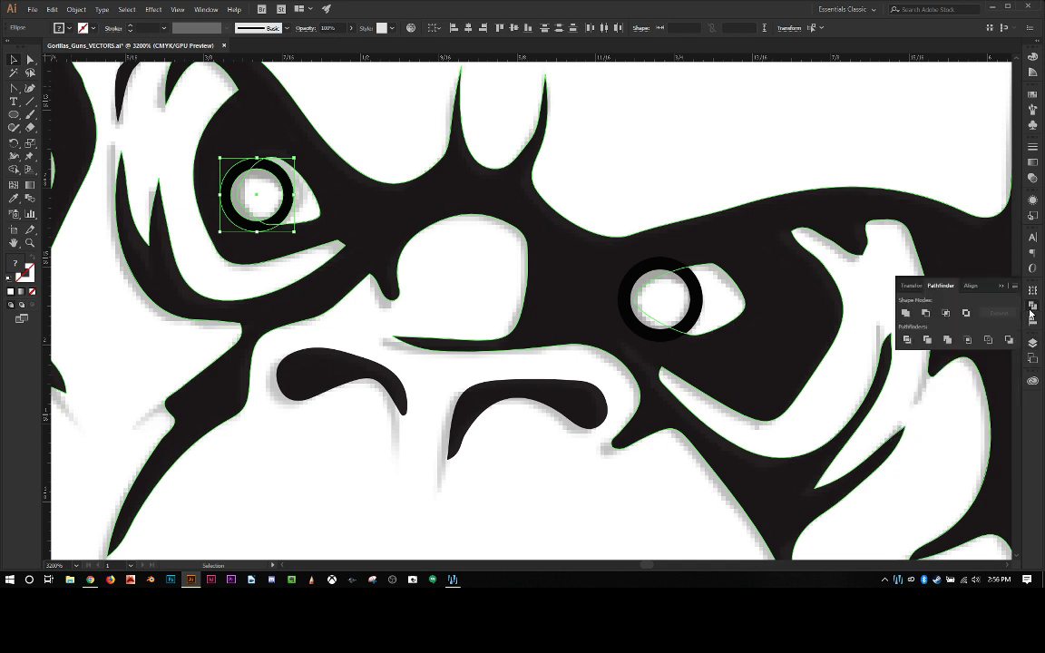
left_click(965, 313)
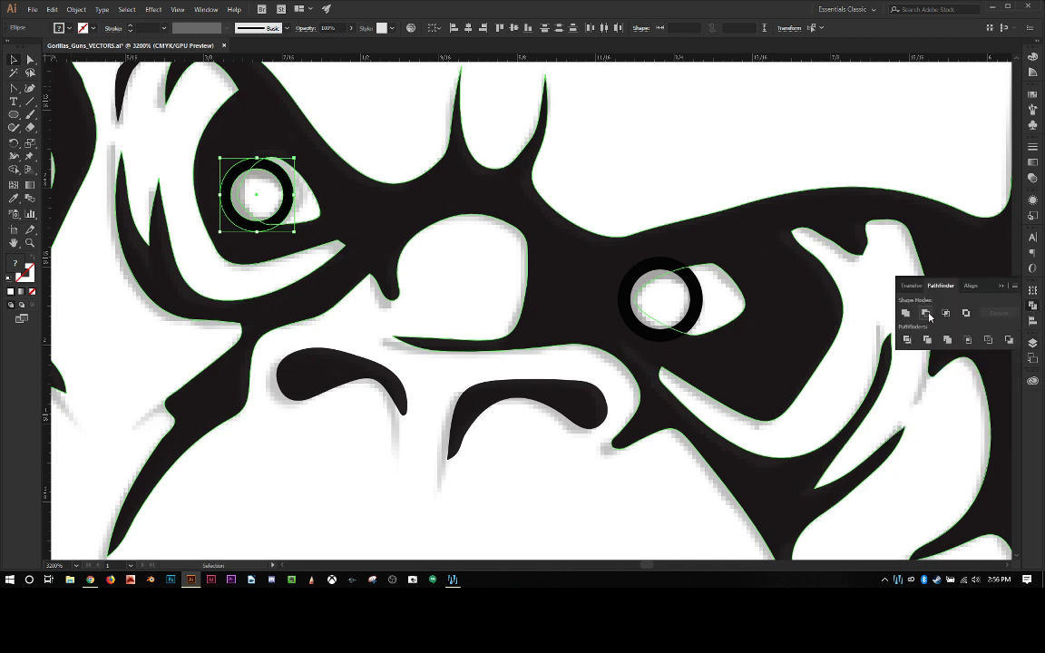
left_click(682, 303)
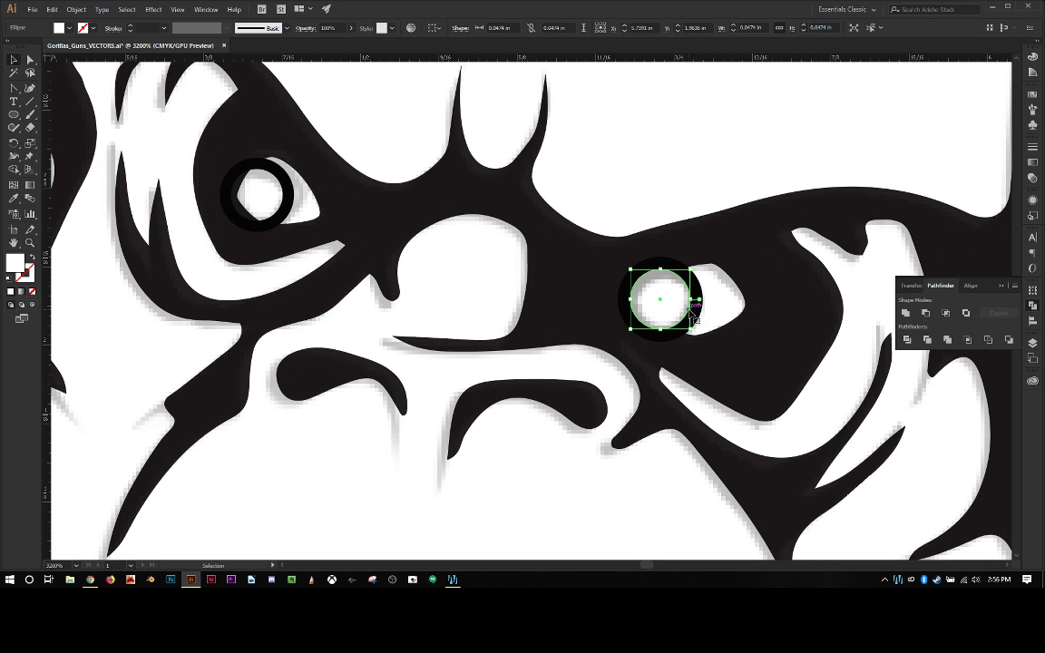
key("ctrl+z")
key("v")
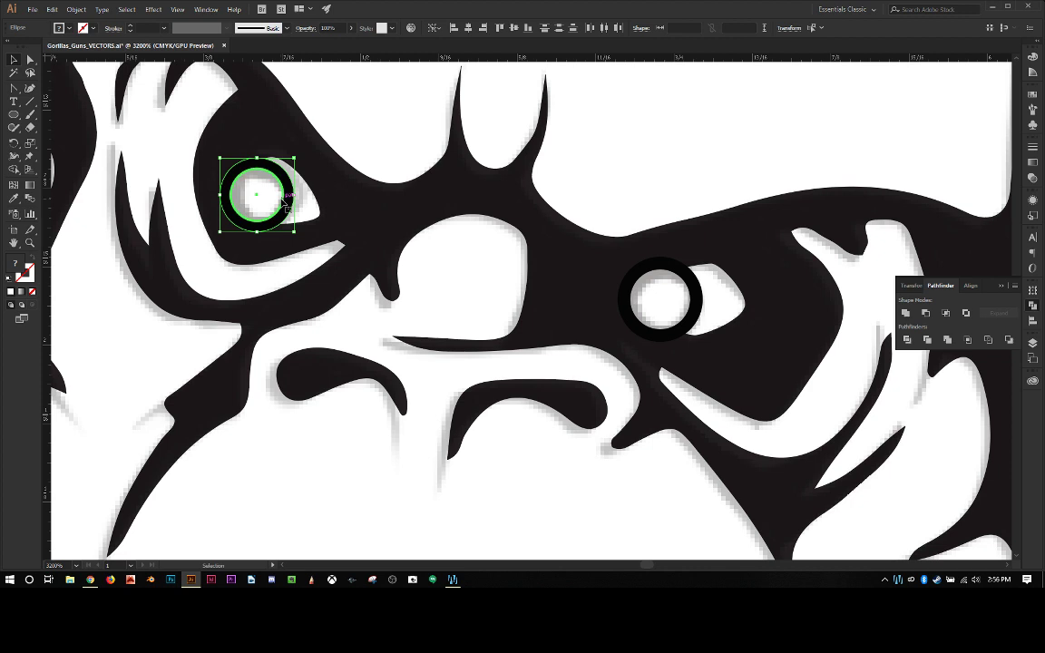
Unite the left eye's black circle with the gorilla's black outline using Pathfinder.
left_click(335, 113)
left_click(284, 193)
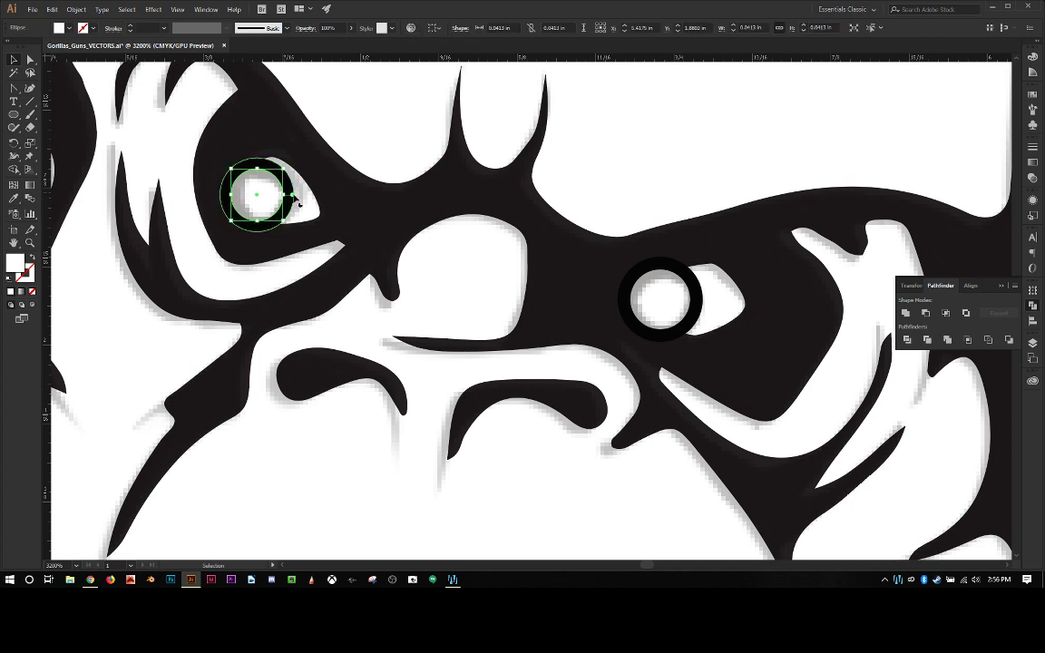
left_click(289, 201)
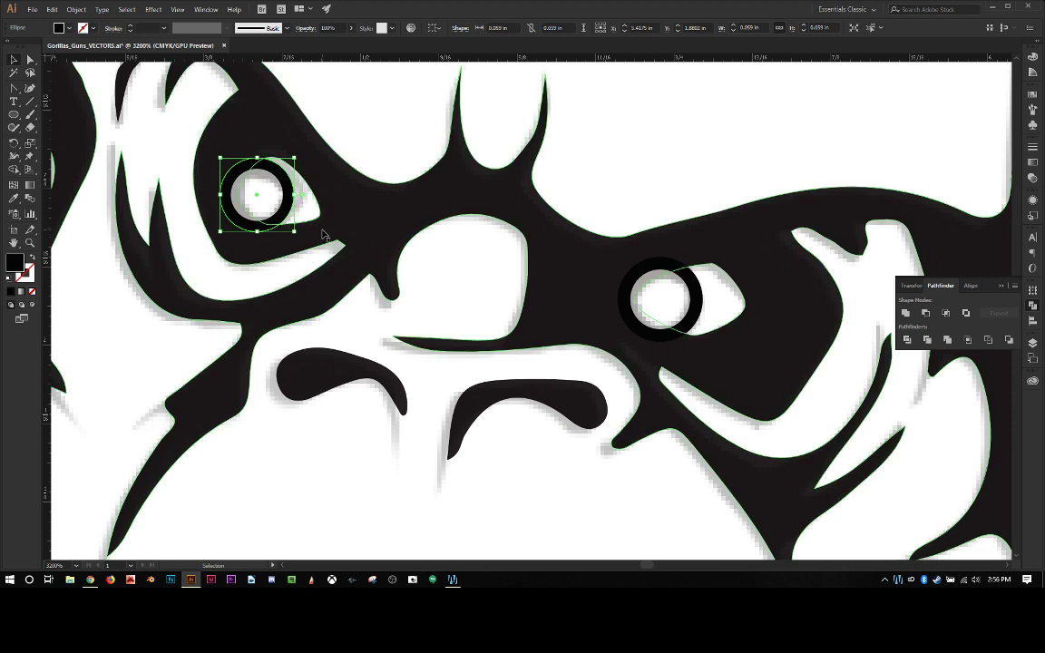
left_click(349, 219, "shift")
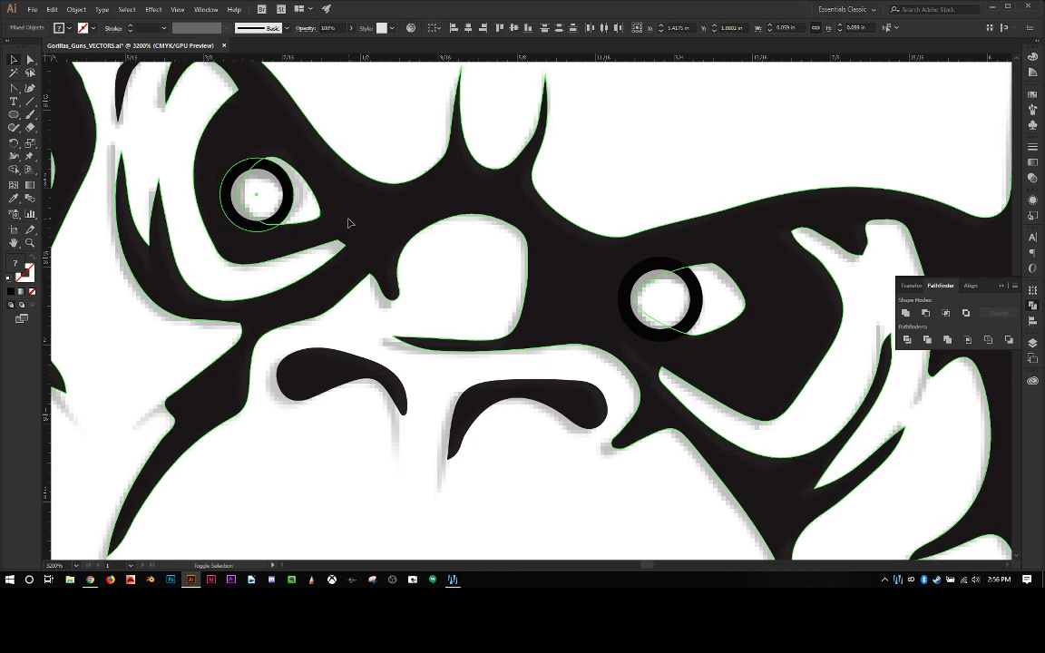
left_click(906, 313)
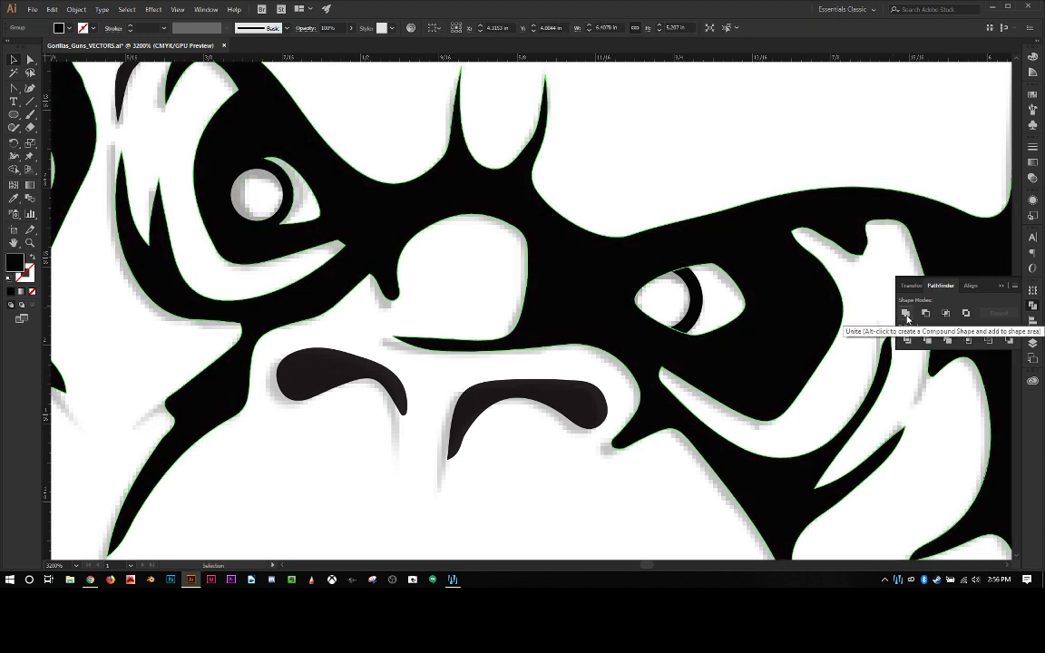
Unite the right eye's black circle with the gorilla's outline and send the merged shape behind the white circle.
left_click(672, 286)
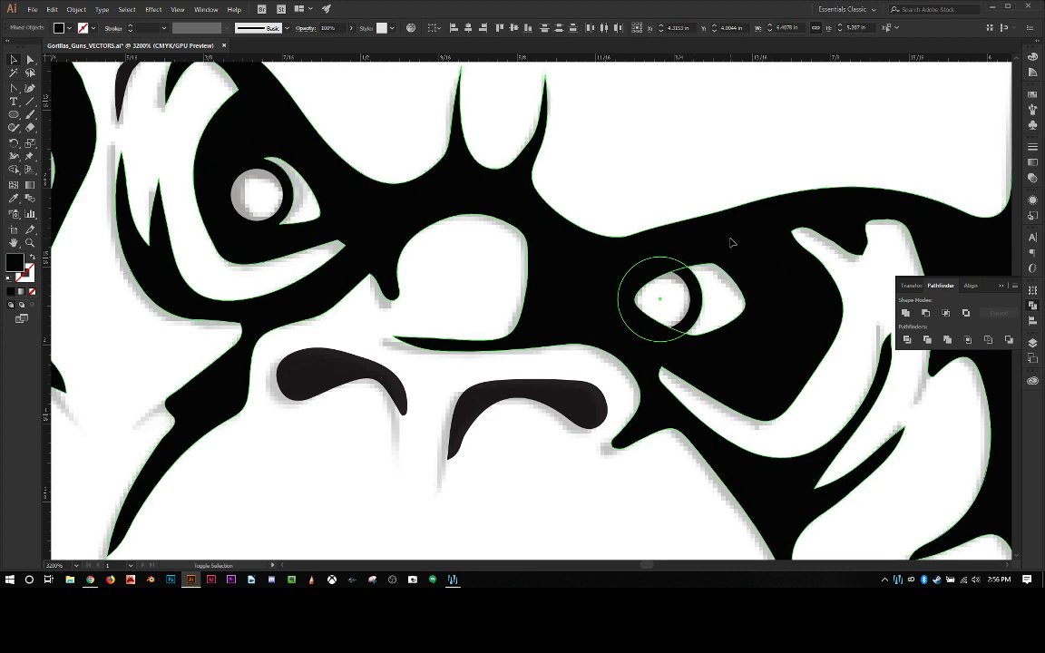
left_click(647, 180)
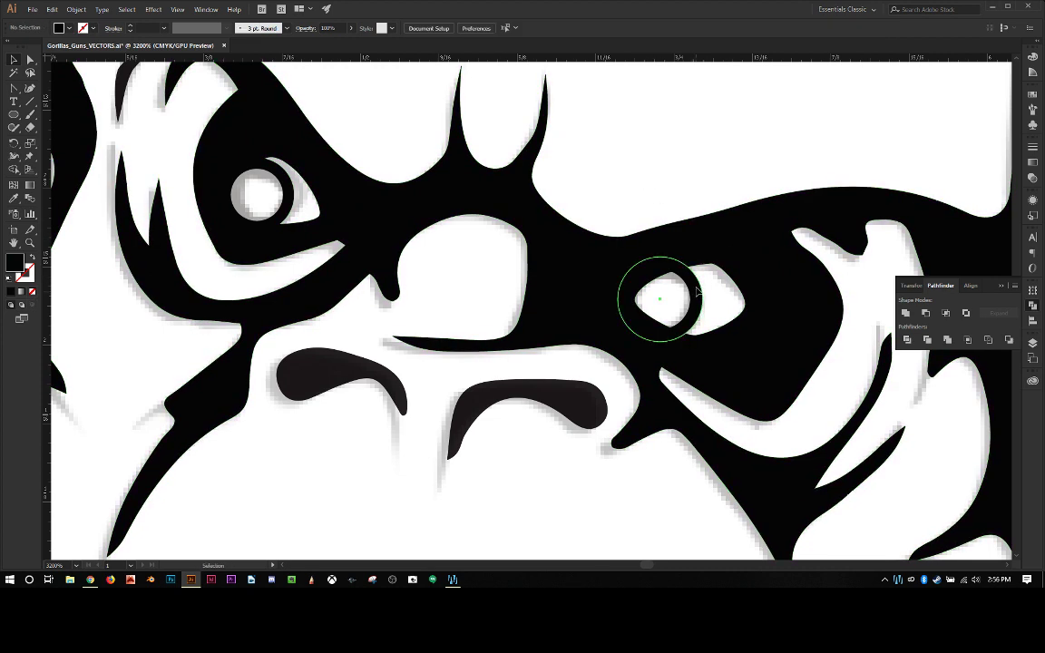
left_click(698, 290)
left_click(761, 275, "shift")
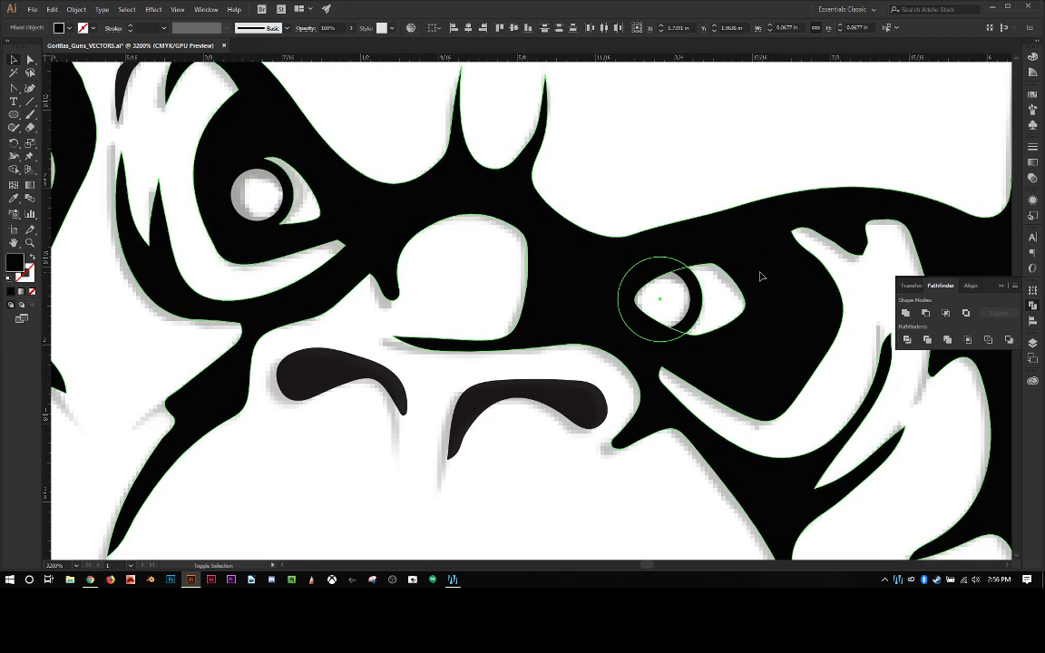
left_click(906, 313)
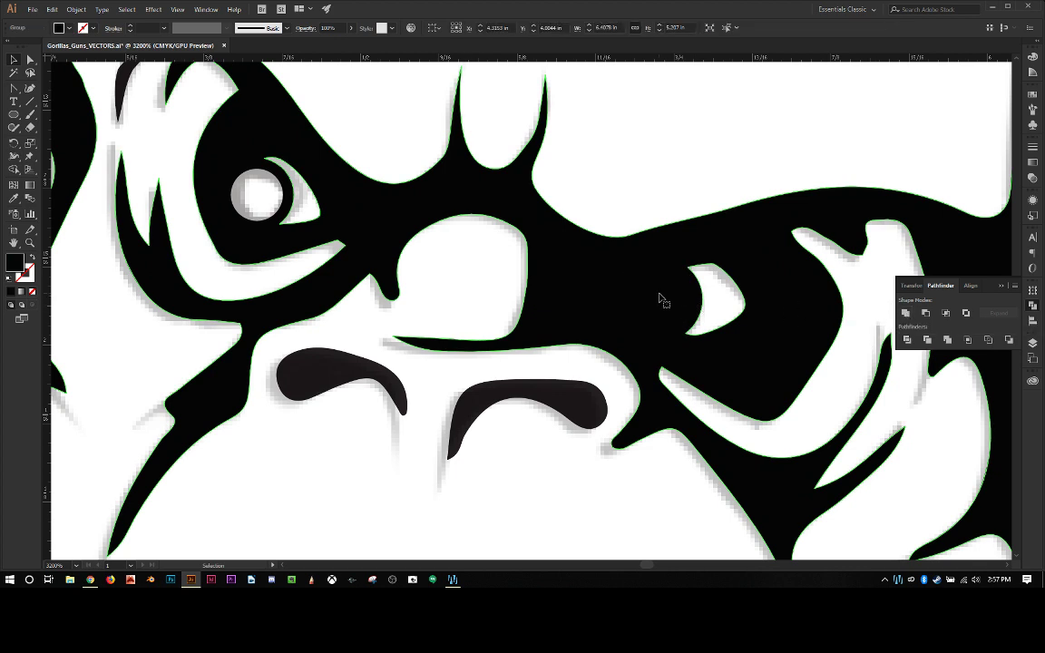
key("ctrl+z")
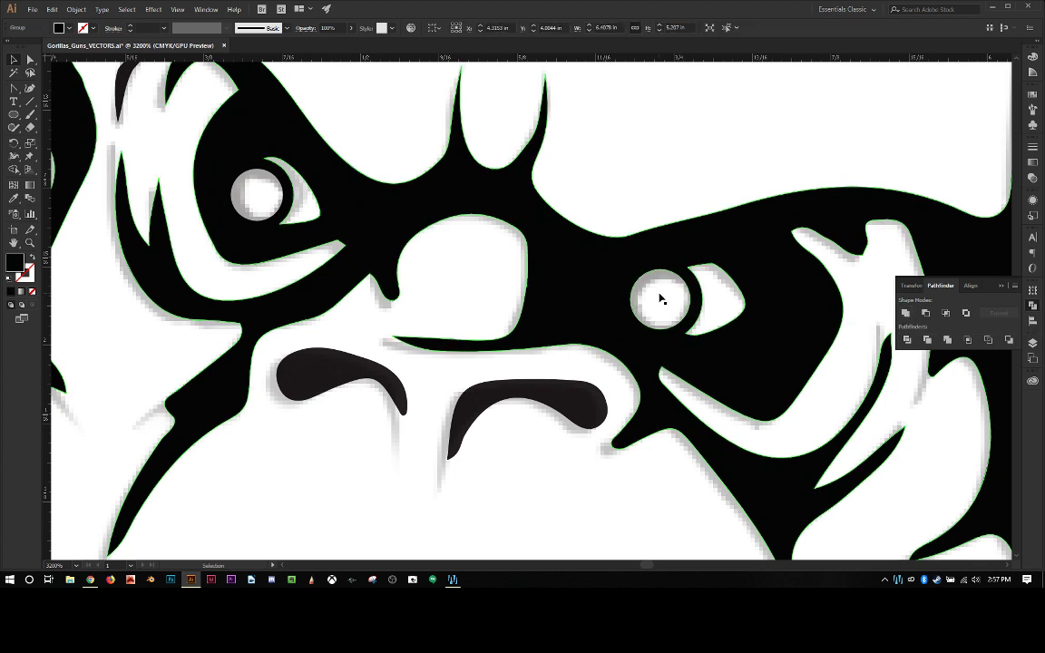
Subtract the right and left eyes' white circles from the black outline with Pathfinder Minus Front.
left_click(662, 300)
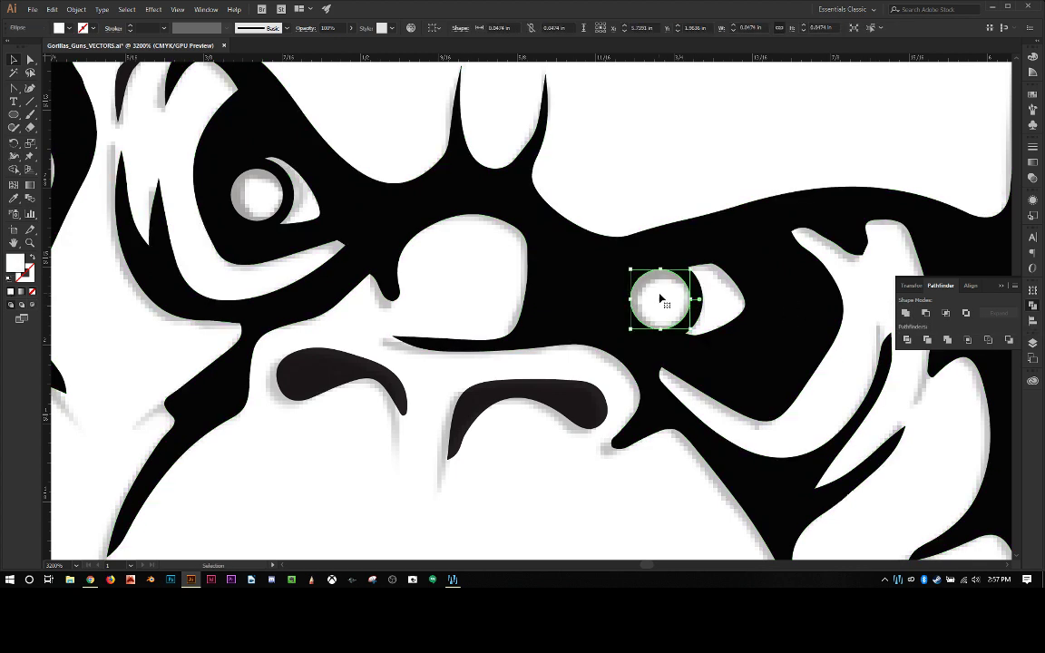
left_click(791, 301, "shift")
left_click(925, 313)
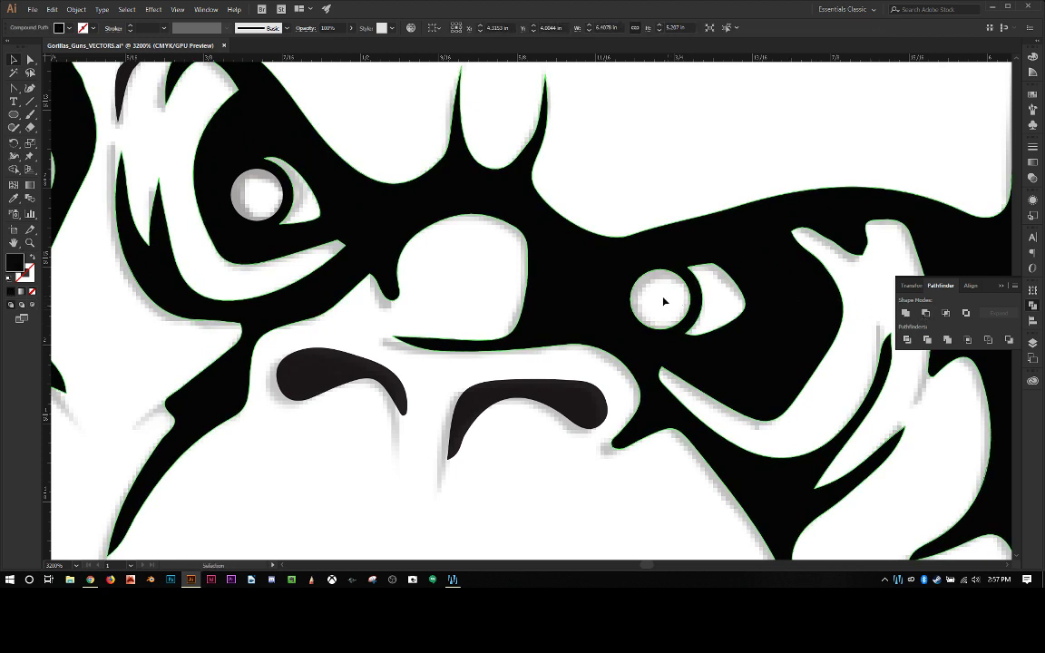
left_click(246, 194, "shift")
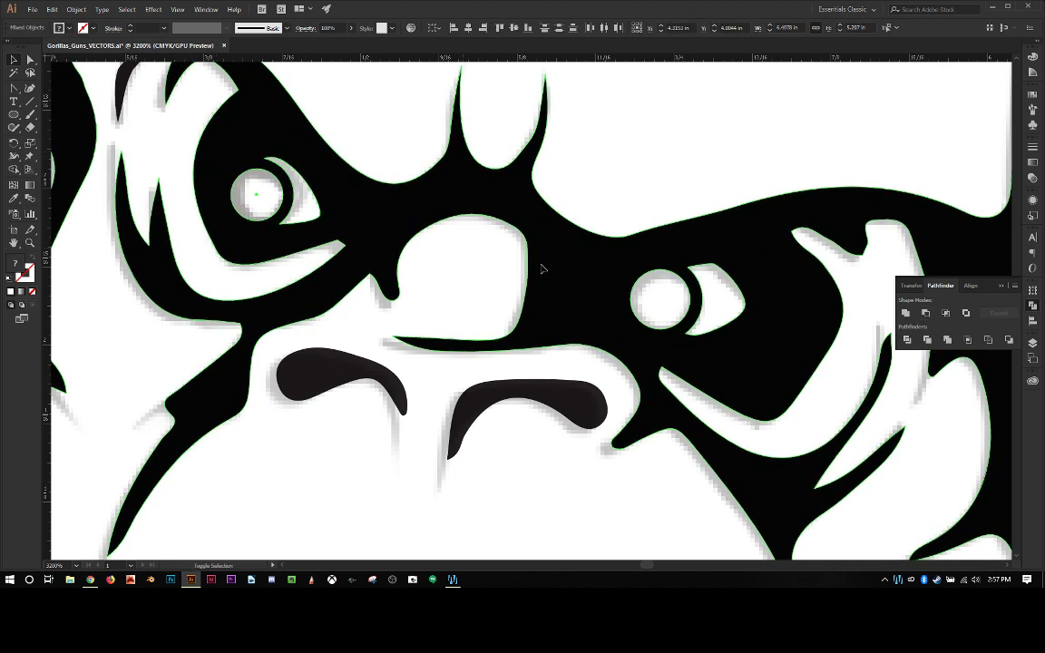
left_click(926, 313)
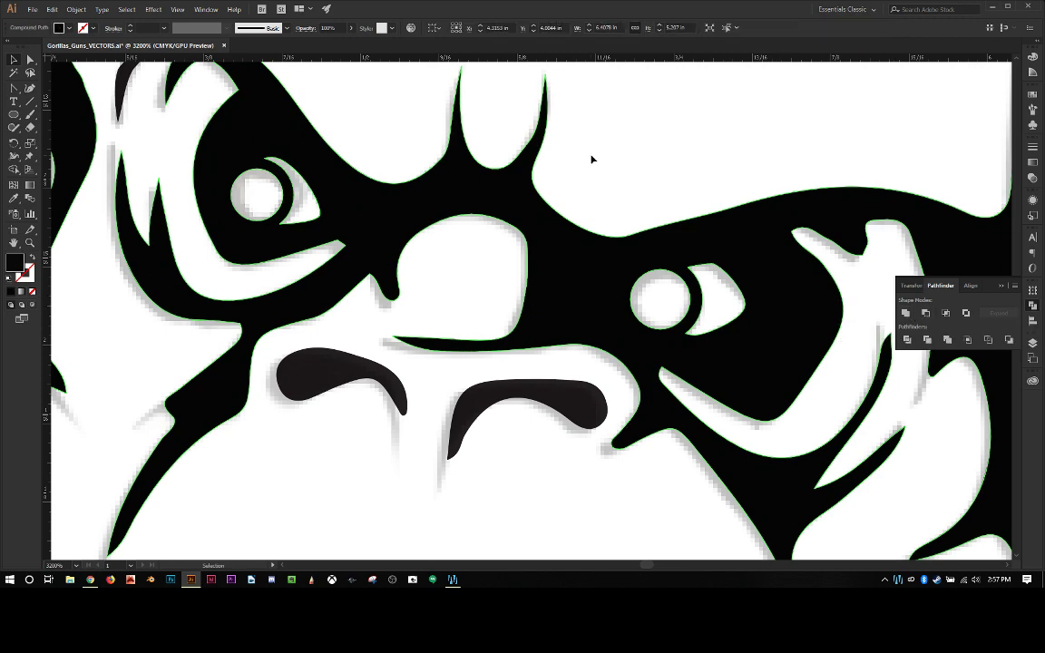
left_click(610, 168)
Move the tip anchor of the small spike beside the nose bridge down toward the faded drawing, and delete the anchor just above it.
key("ctrl+minus")
key("ctrl+minus")
key("ctrl+minus")
key("ctrl+minus")
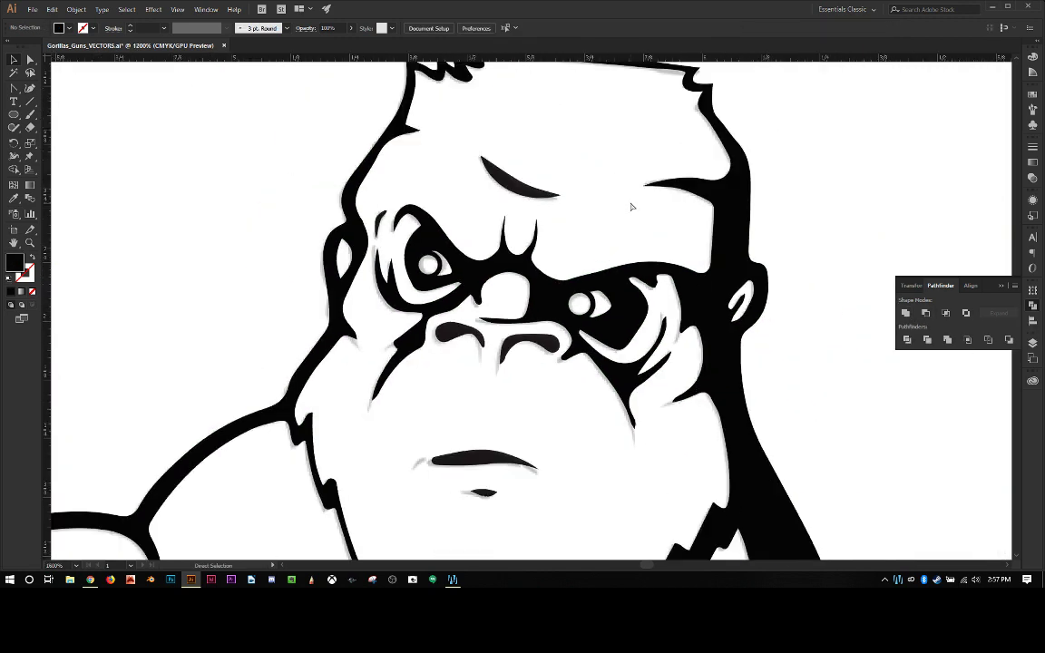
key("ctrl+plus")
key("ctrl+plus")
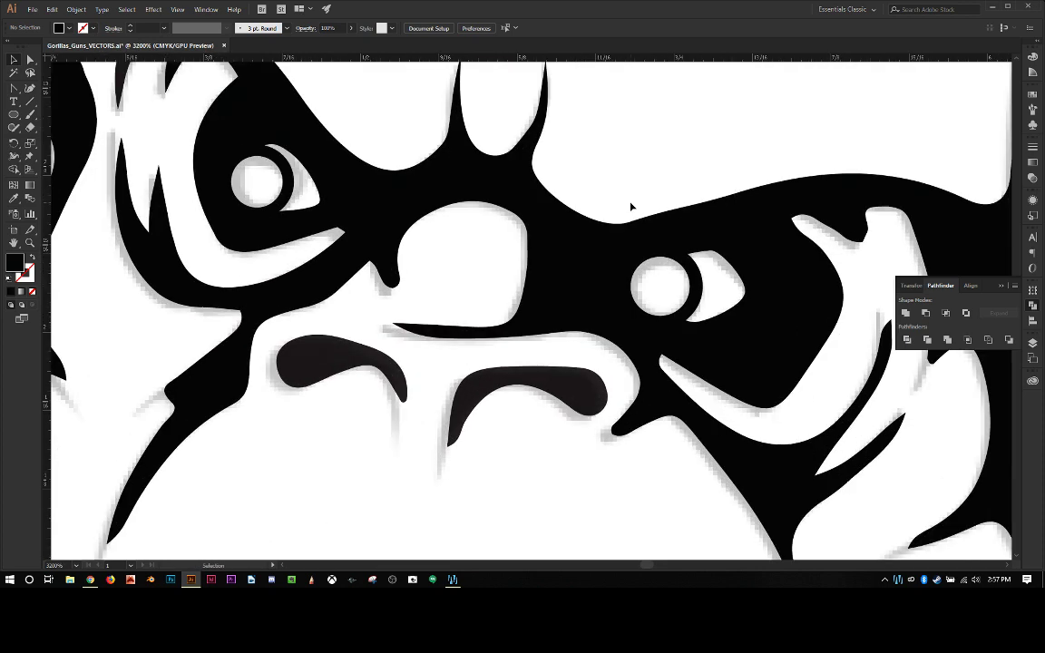
left_click_drag(376, 338, 483, 422)
key("ctrl+plus")
left_click(469, 341)
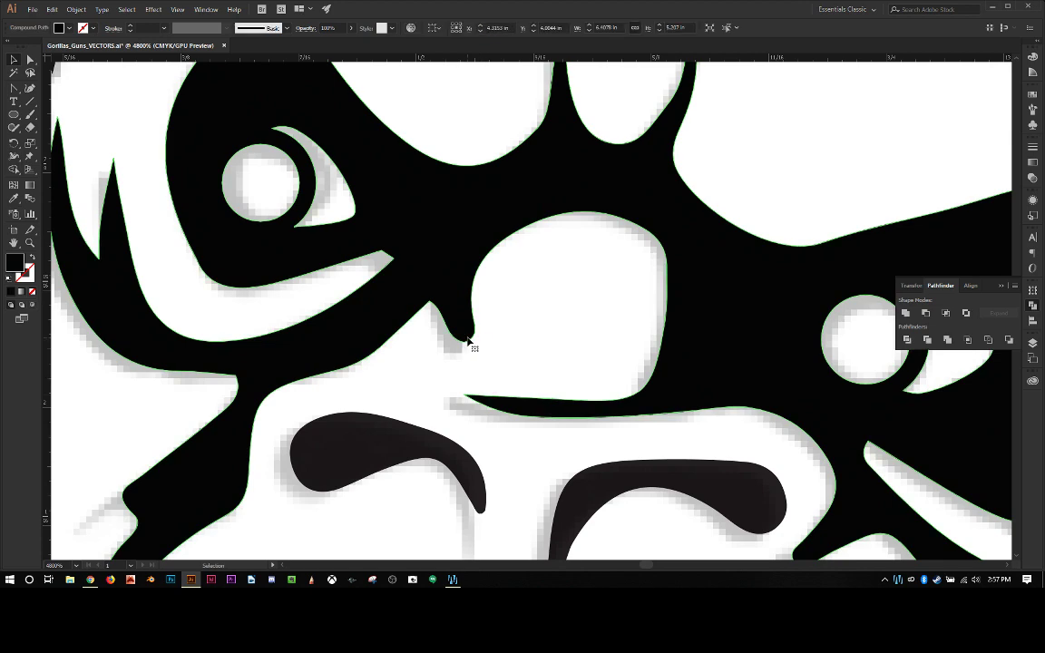
key("a")
left_click_drag(467, 343, 443, 341)
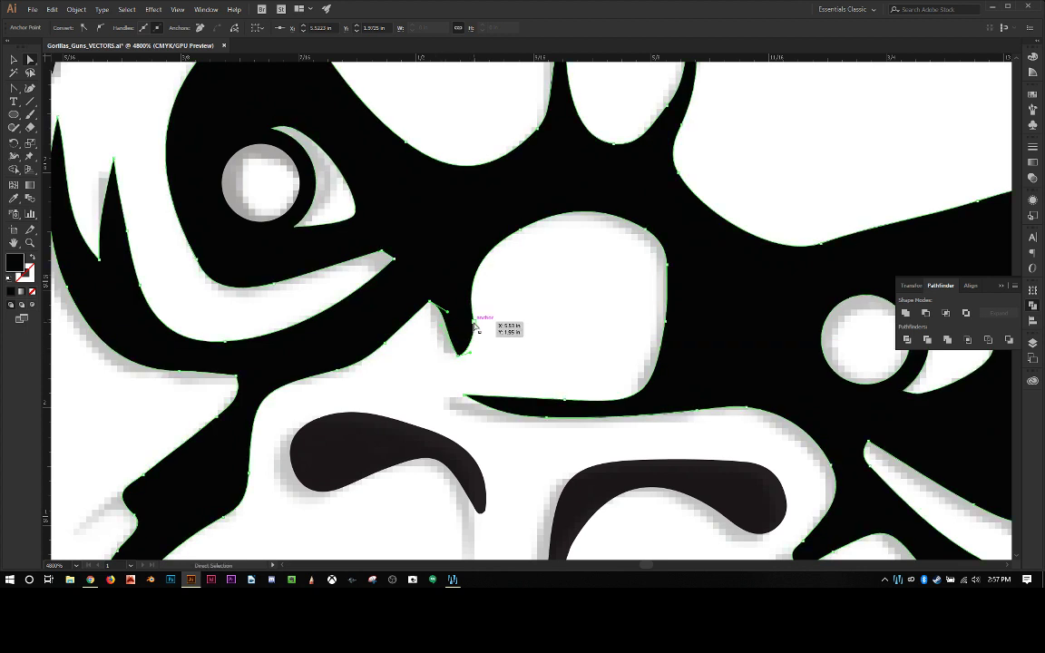
key("p")
left_click(473, 323)
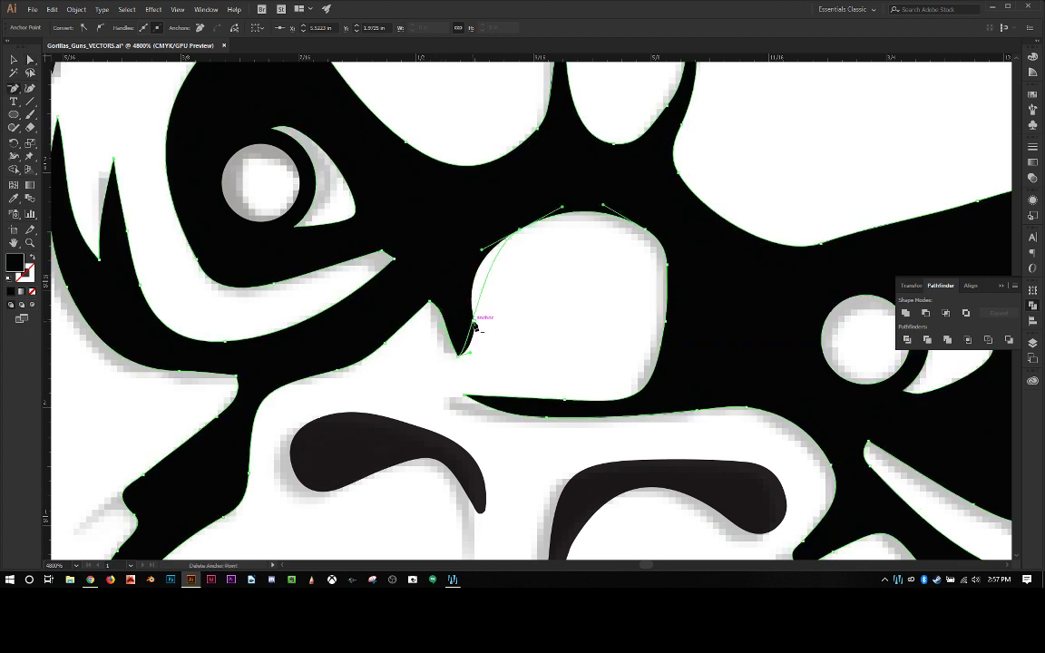
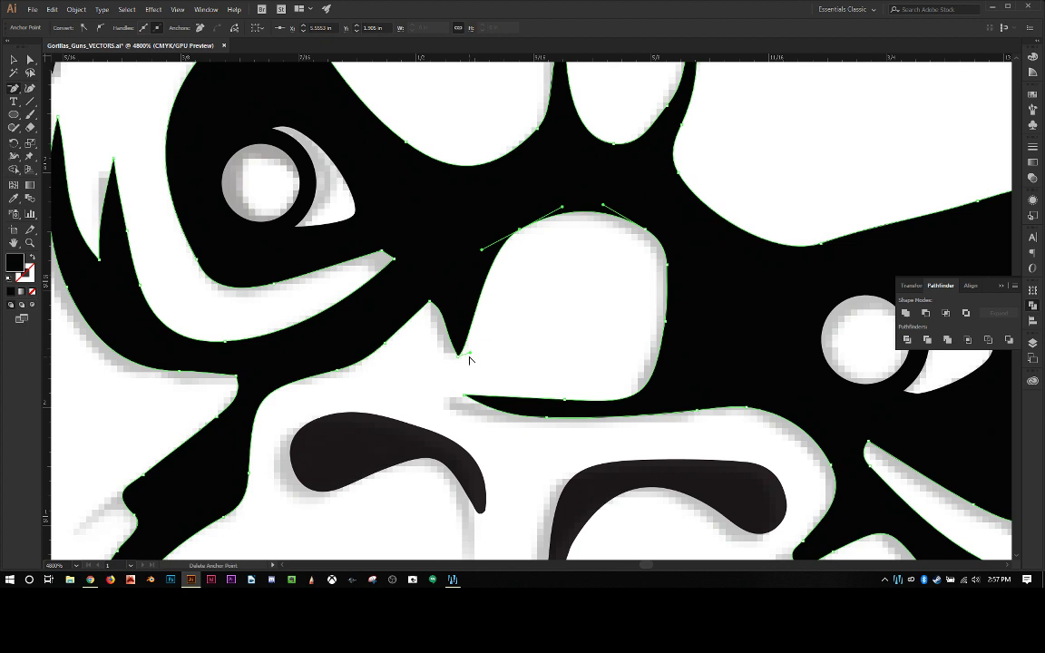
Reshape the upper-left curve of the white nose-bridge area by deleting its extra anchor and adjusting the handles to follow the faded drawing.
key("shift+c")
left_click_drag(470, 352, 448, 221)
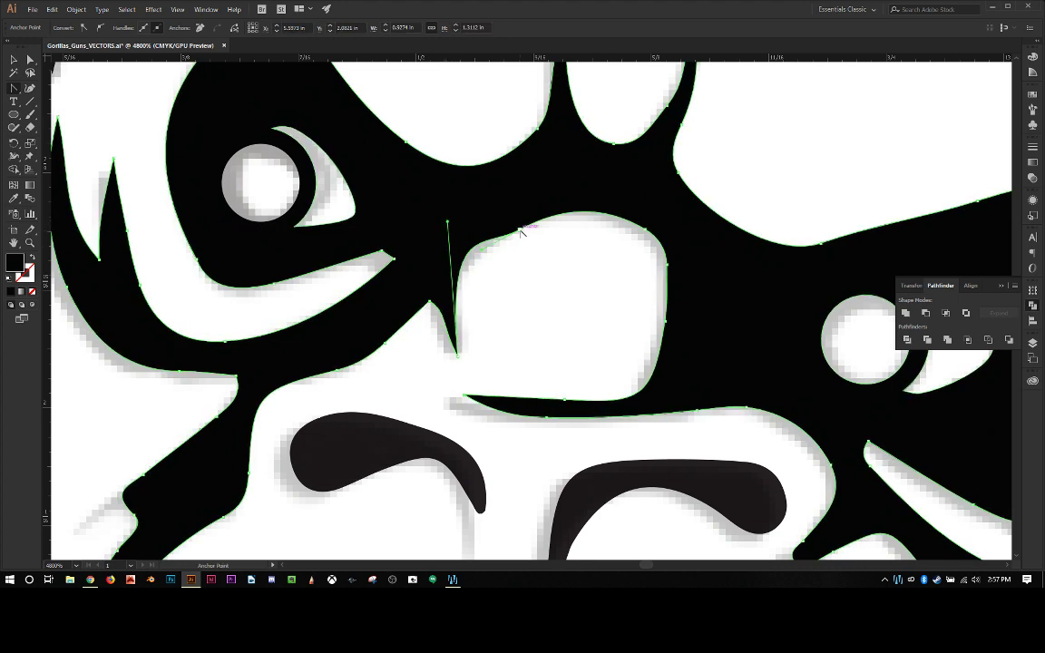
key("minus")
left_click(521, 232)
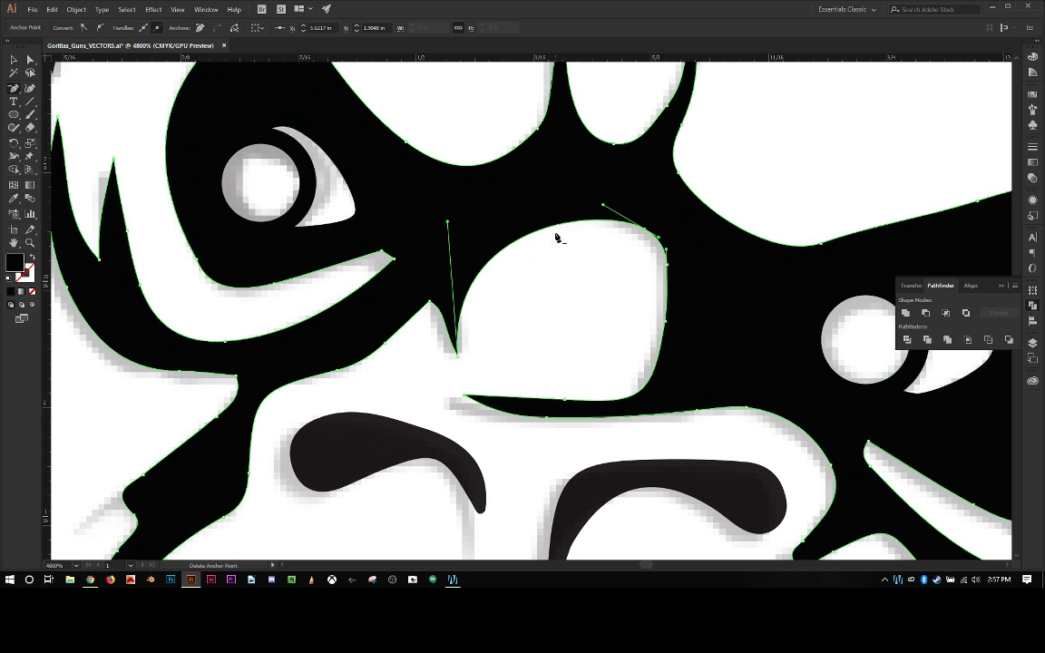
left_click_drag(603, 207, 529, 184)
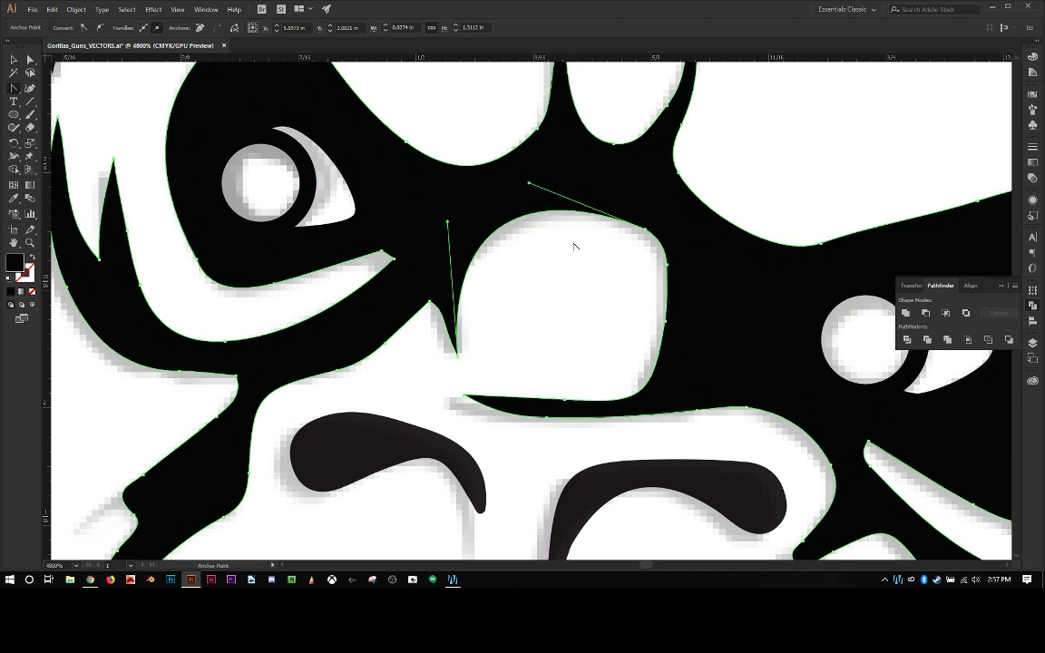
Move the anchor on the nose bridge's lower edge down and adjust its handles to thin the black line beneath.
scroll(563, 345, "down", 2)
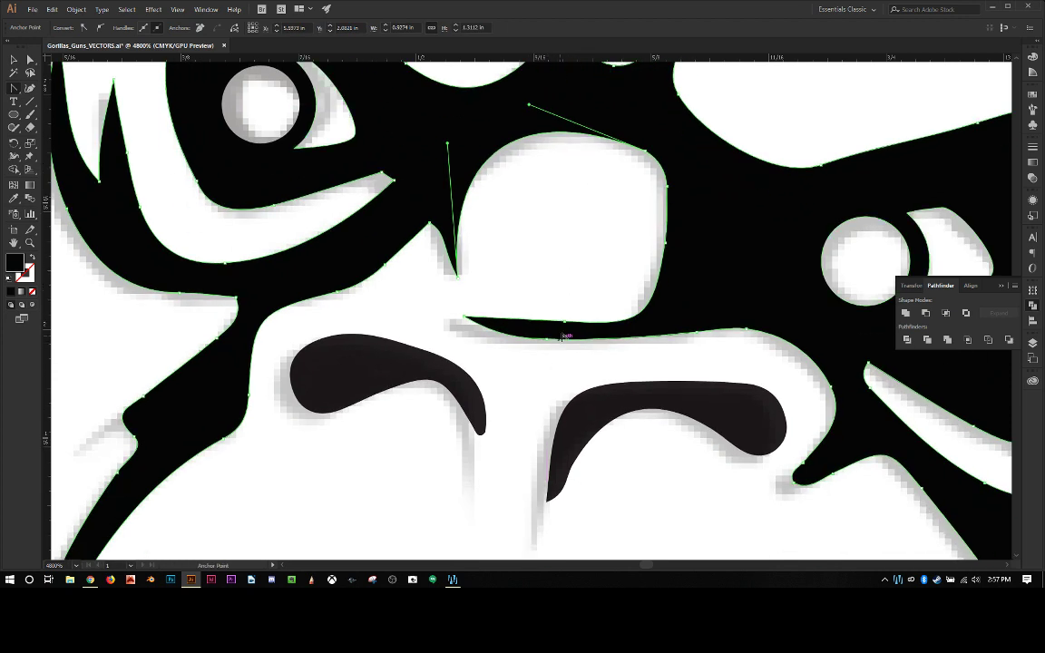
left_click(566, 323)
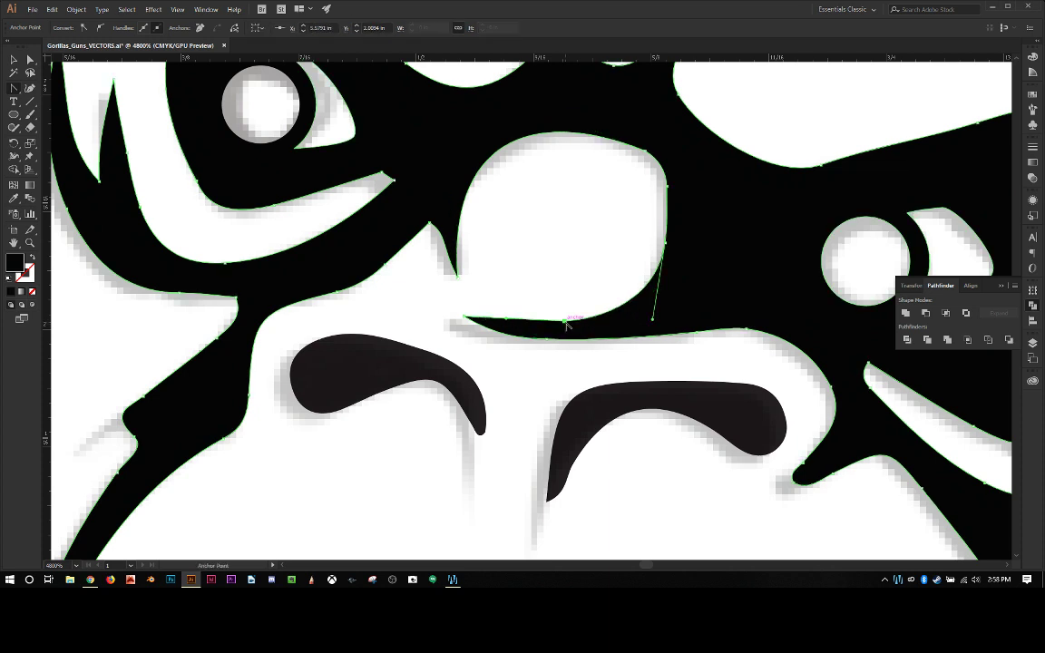
key("a")
left_click_drag(566, 323, 568, 336)
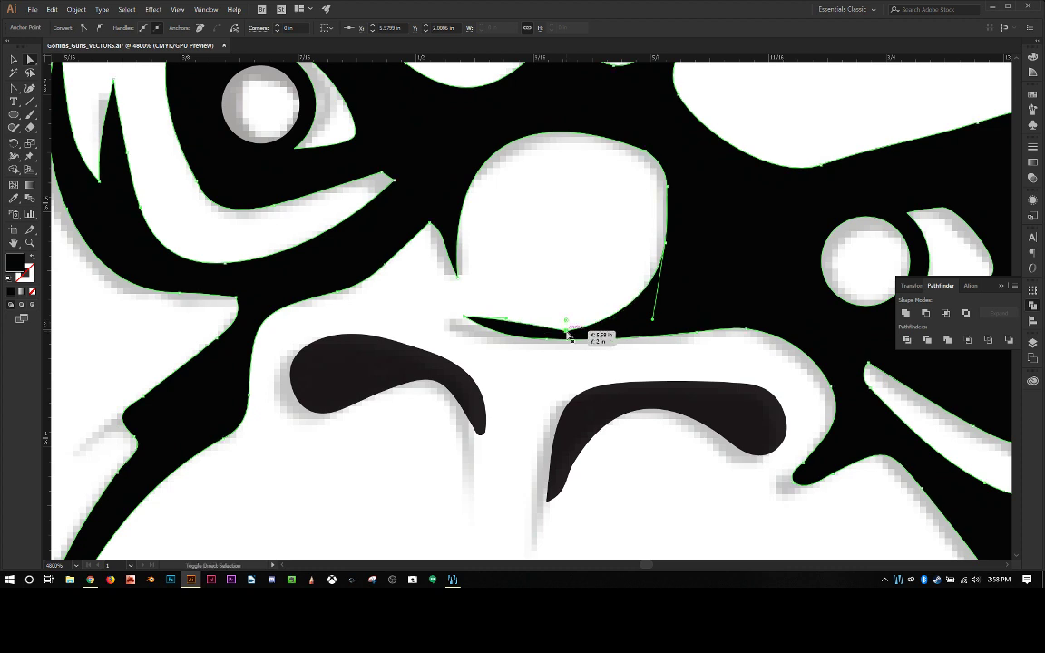
key("shift+c")
left_click_drag(567, 333, 505, 329)
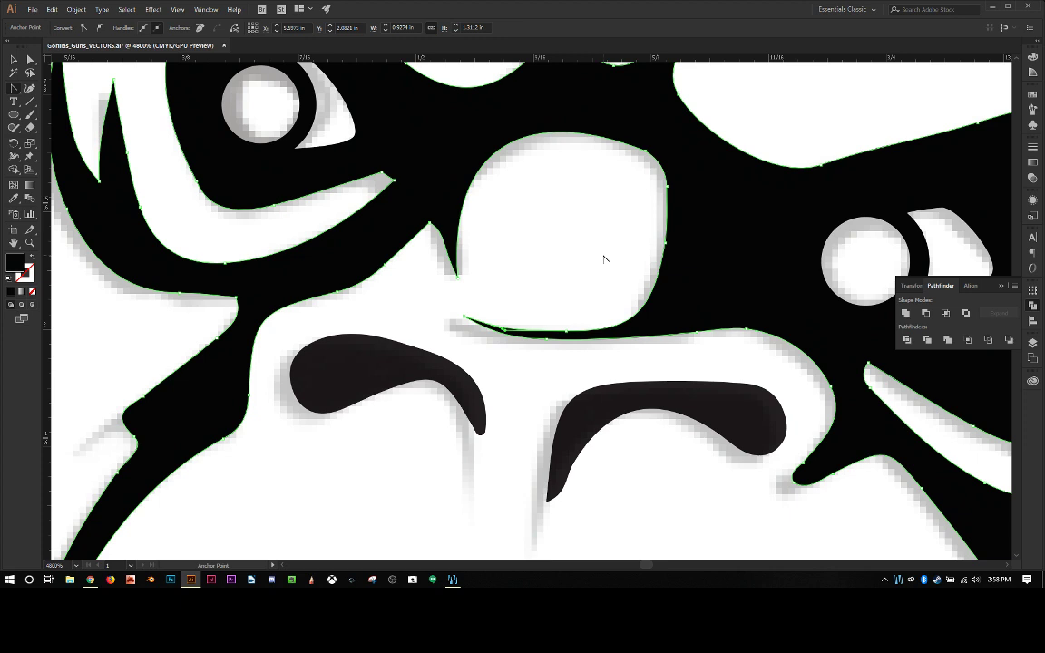
Extend the left nostril's pointed tip downward by moving its end anchor to the faded drawing's stroke end.
scroll(608, 272, "down", 3)
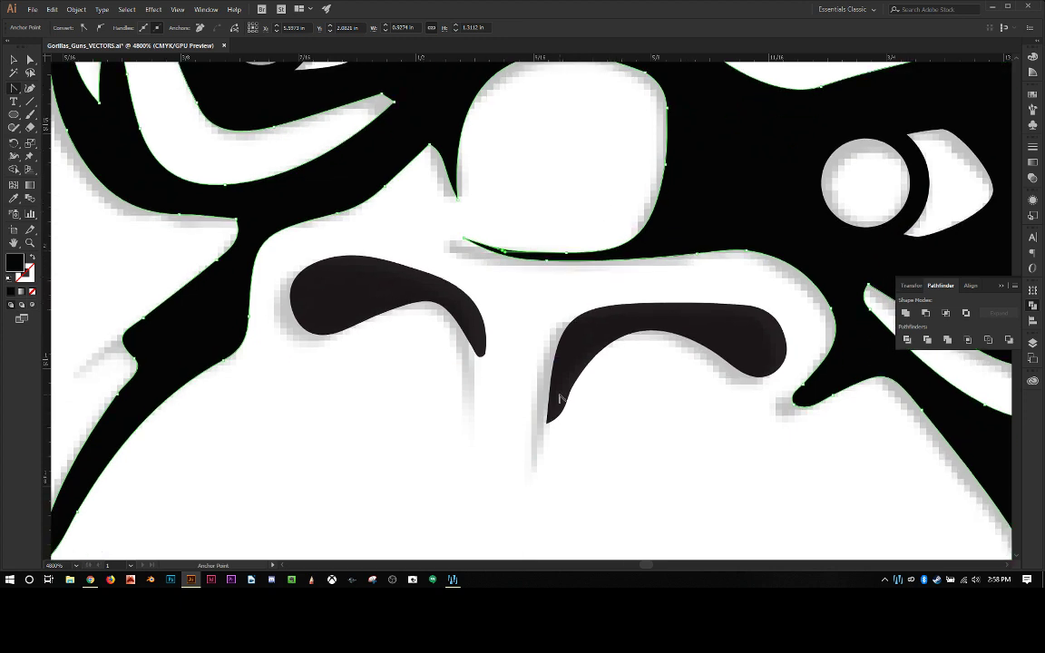
left_click(479, 357)
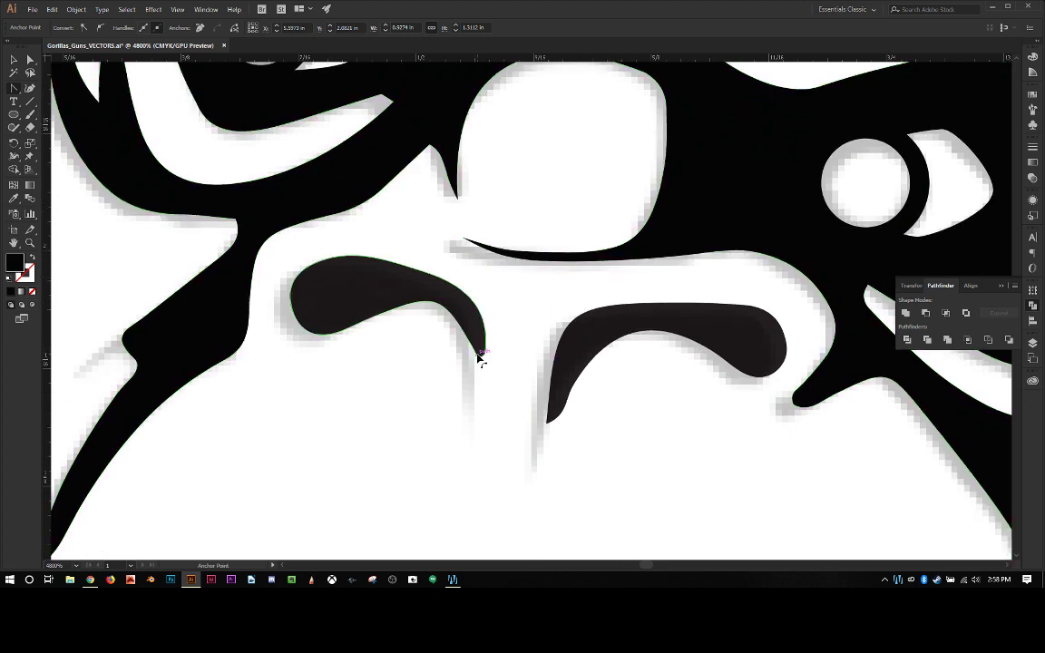
left_click(481, 359)
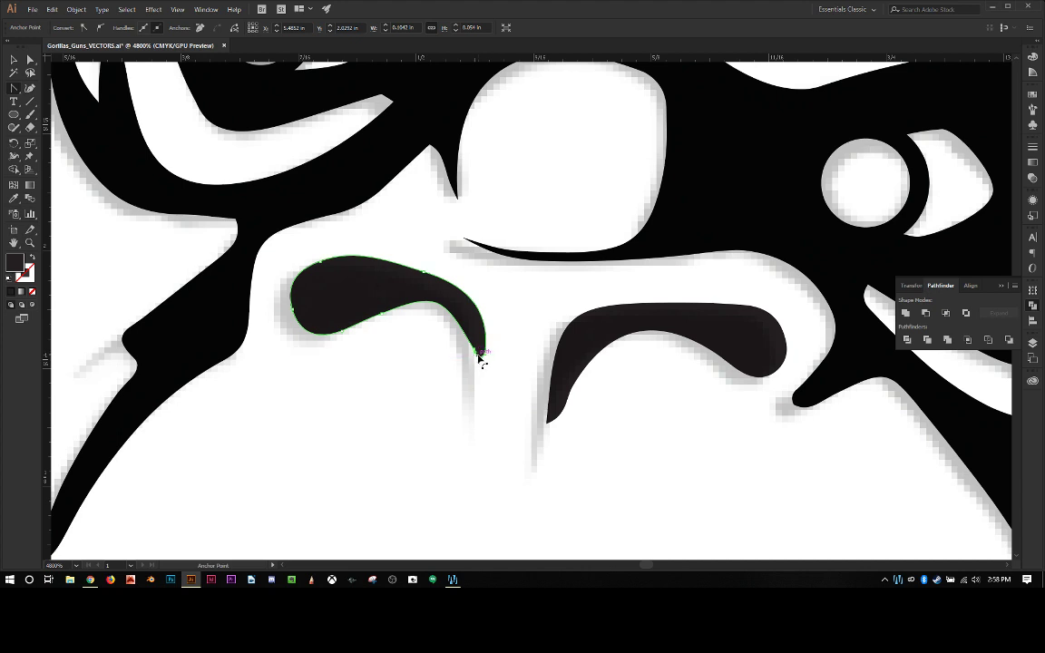
key("a")
left_click_drag(480, 353, 472, 392)
key("ctrl+z")
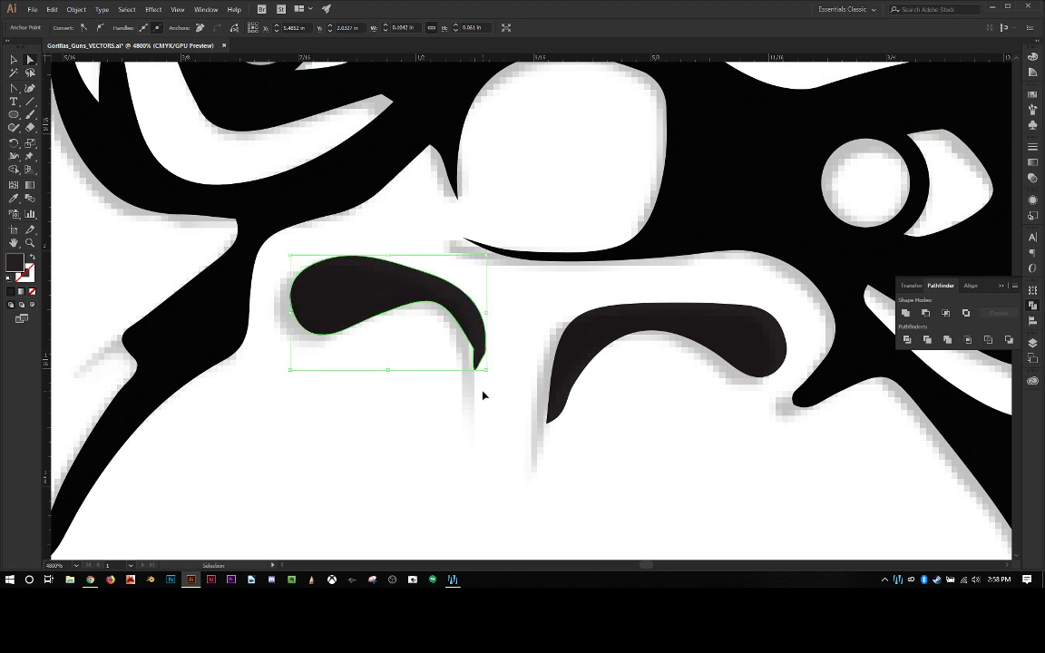
left_click(479, 352)
left_click_drag(478, 353, 472, 424)
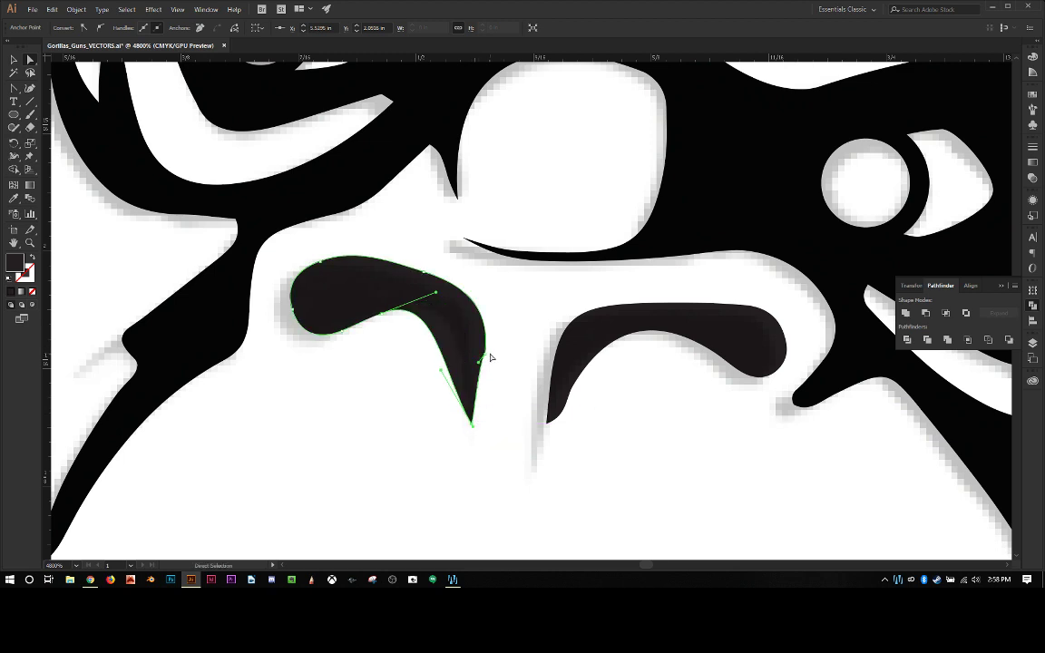
Delete the extra anchor beside the left nostril's tip and bend both edges of the tail into a smooth taper.
key("p")
left_click(486, 358)
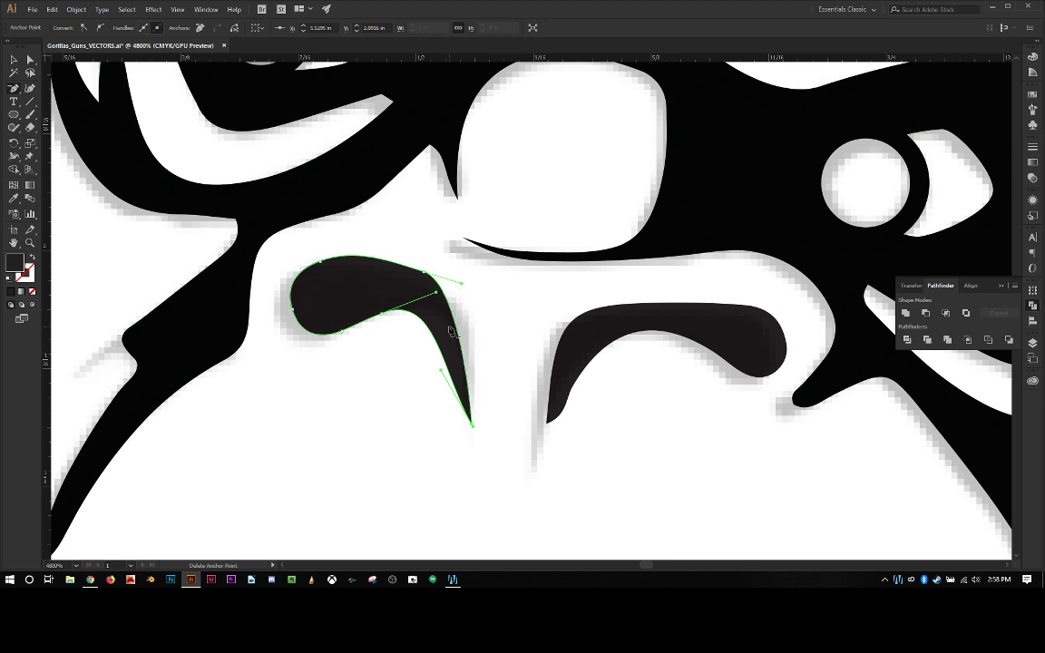
key("shift+c")
left_click_drag(461, 283, 494, 295)
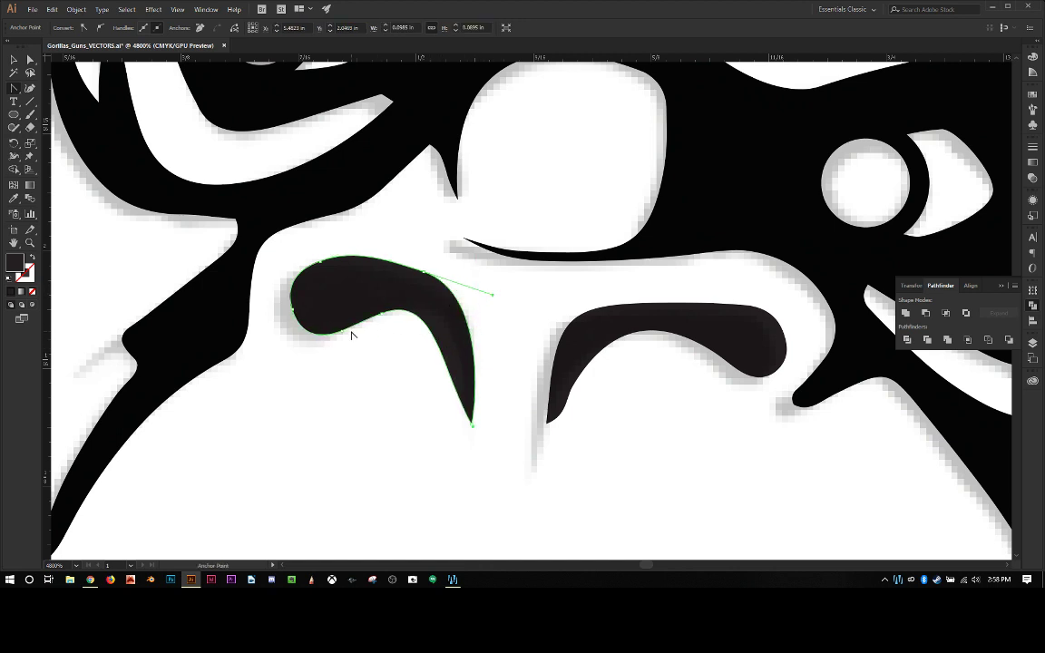
left_click(439, 342)
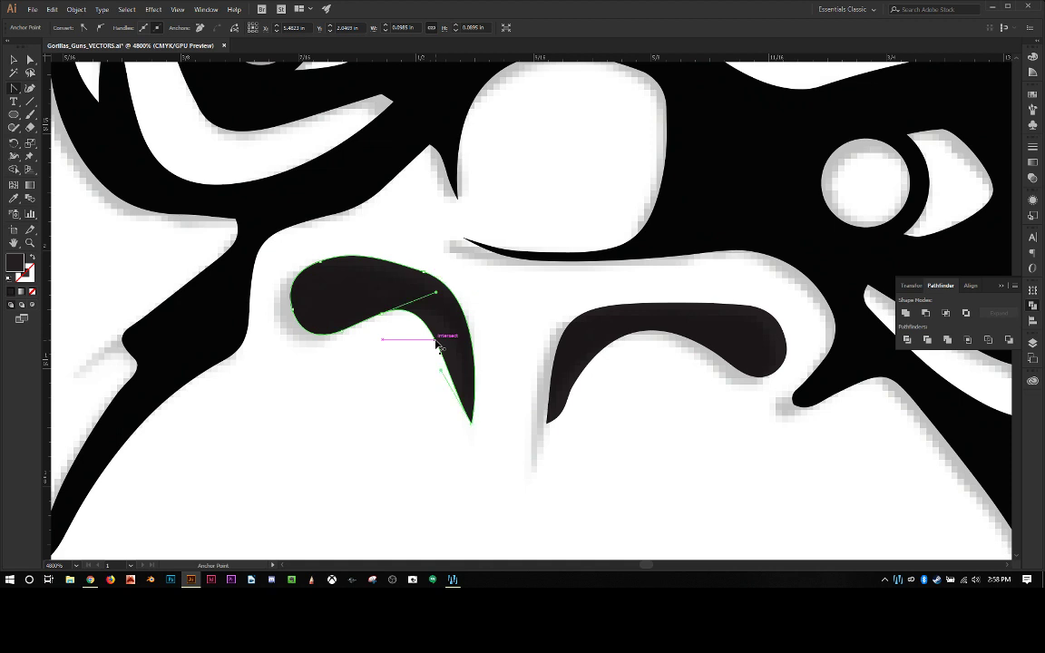
left_click_drag(443, 368, 472, 343)
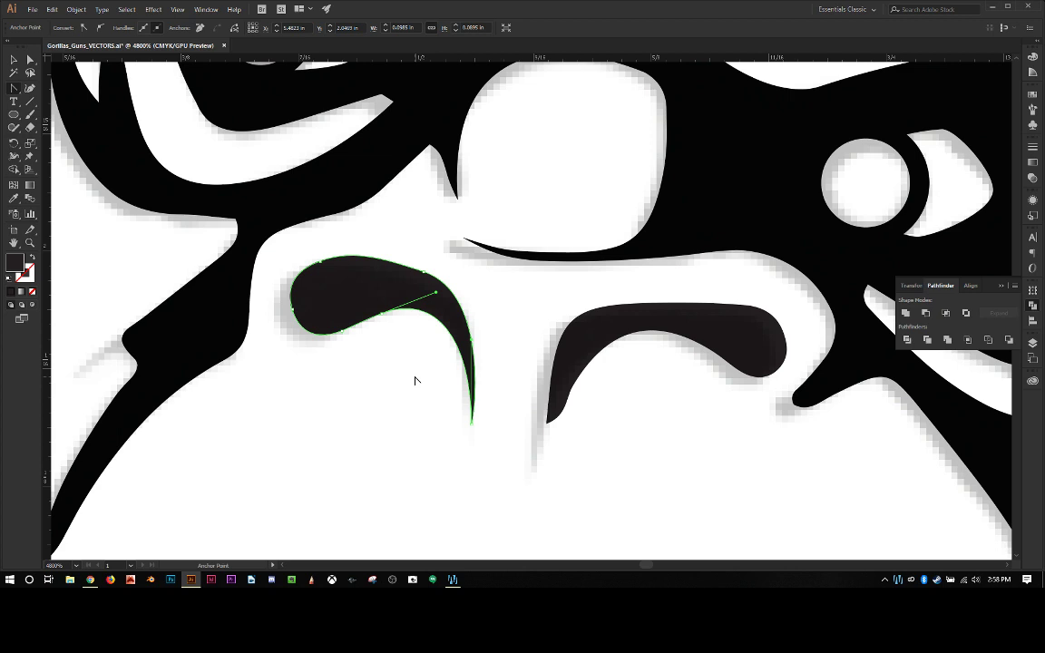
Convert the right nostril's tip anchor to a corner and delete the neighbouring anchor on its inner edge.
left_click(568, 340)
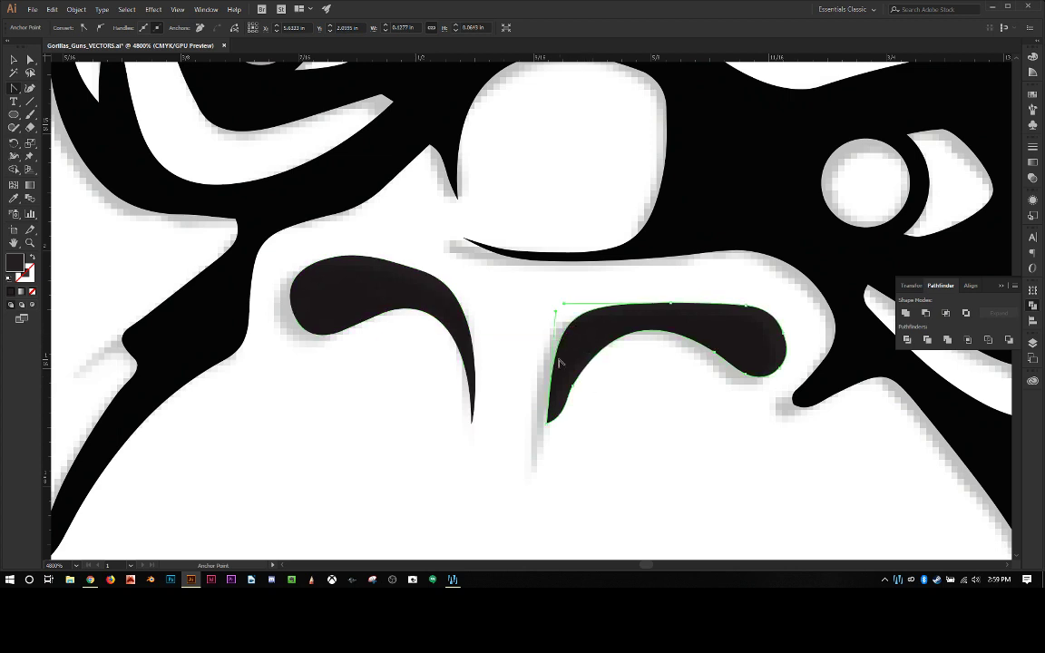
left_click(549, 421)
left_click_drag(550, 415, 577, 390)
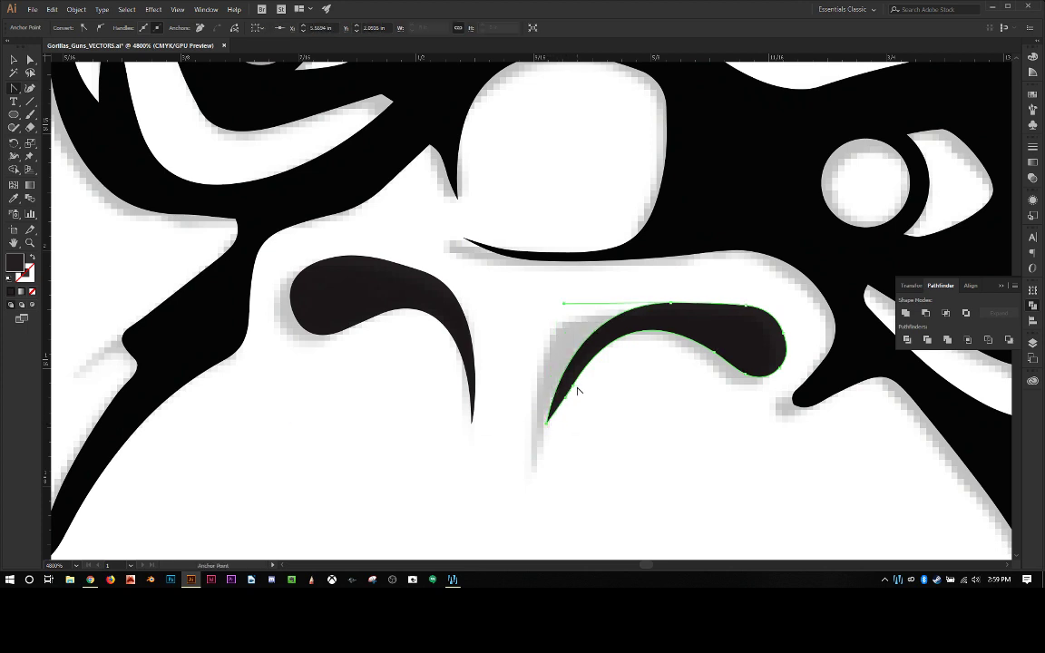
key("minus")
left_click(572, 387)
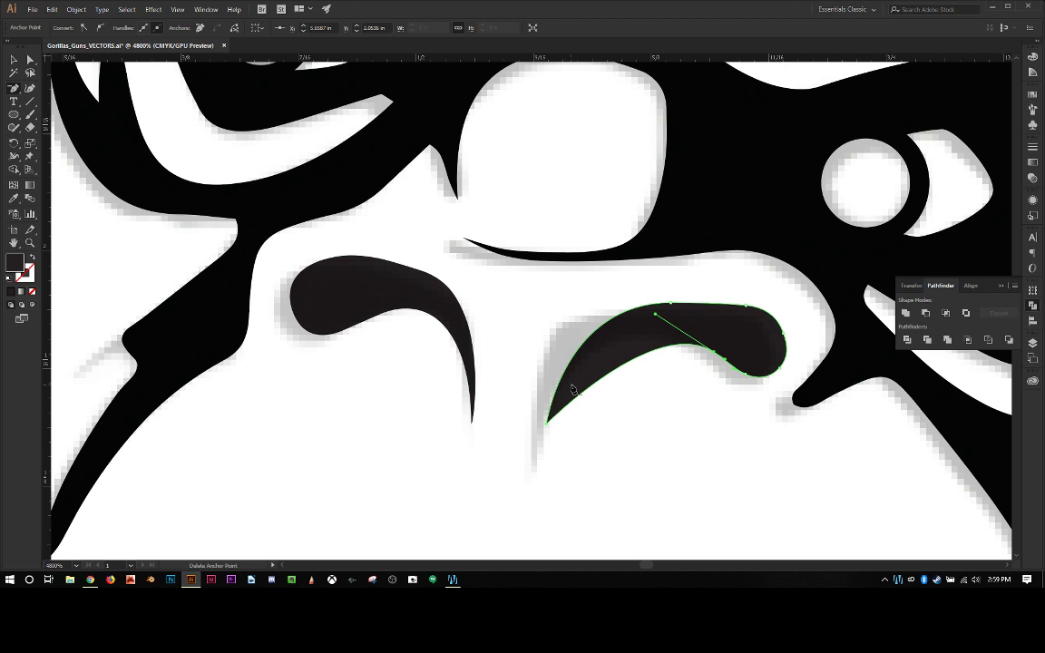
Move the right nostril's tip down to the faded stroke's end and lengthen the upper edge's handle to widen its curve.
key("a")
left_click(550, 423)
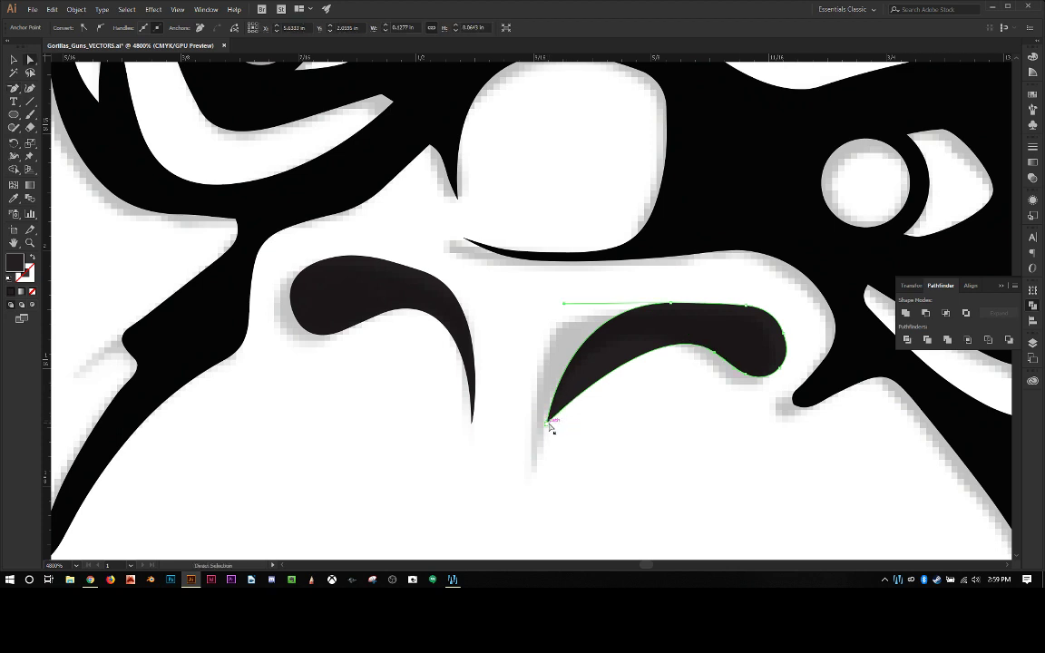
left_click_drag(550, 427, 532, 466)
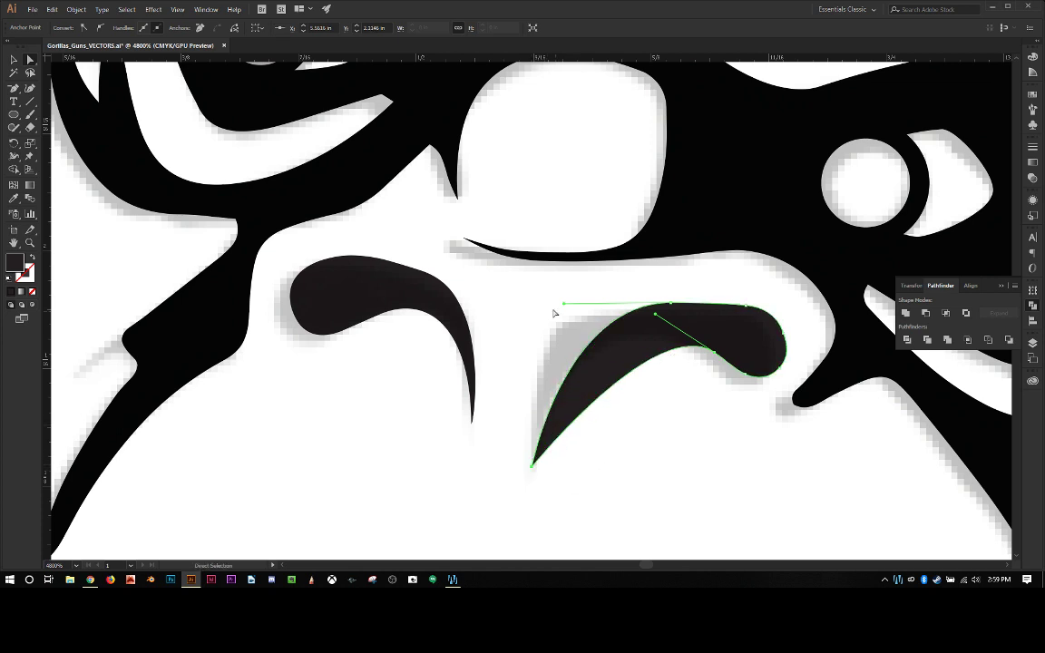
left_click_drag(564, 306, 519, 310)
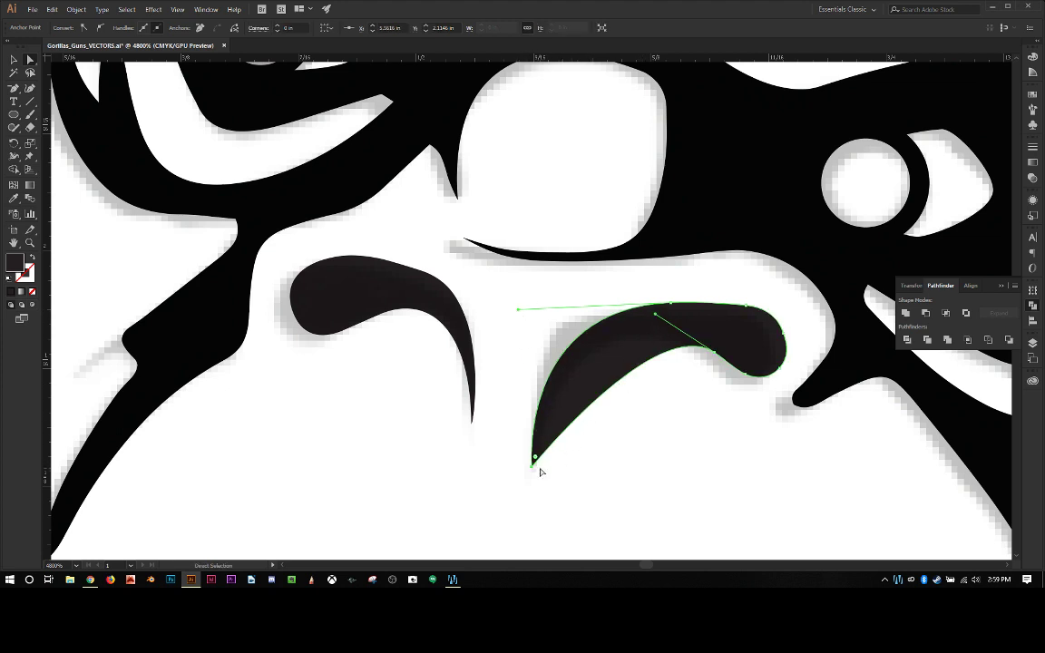
Curve the outer and inner edges of the right nostril's tail by pulling handles from its tip.
key("shift+c")
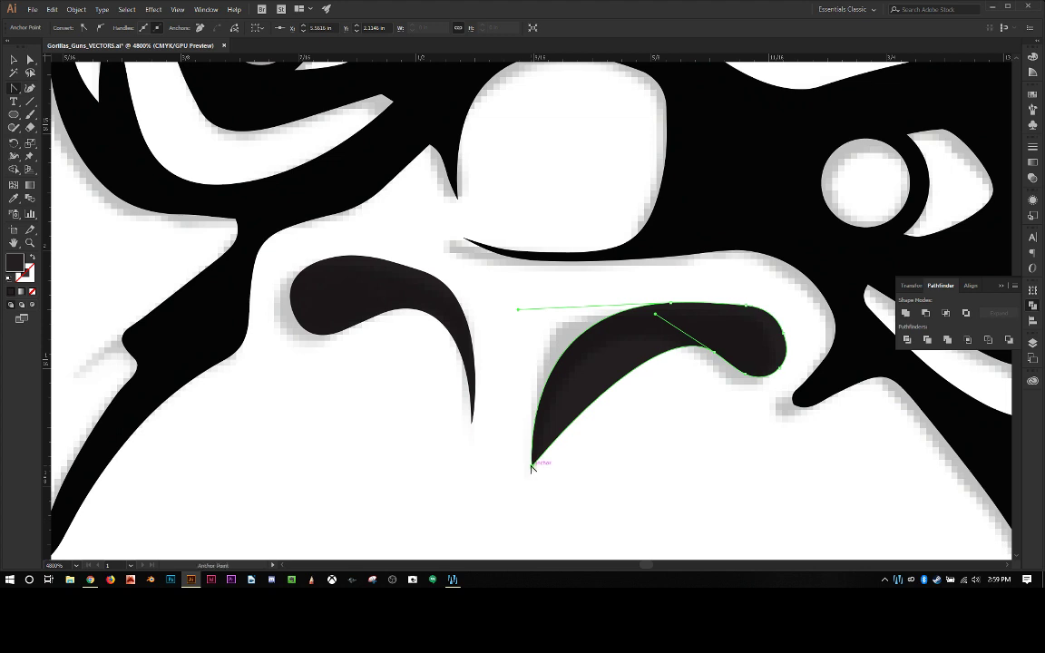
left_click_drag(532, 466, 537, 357)
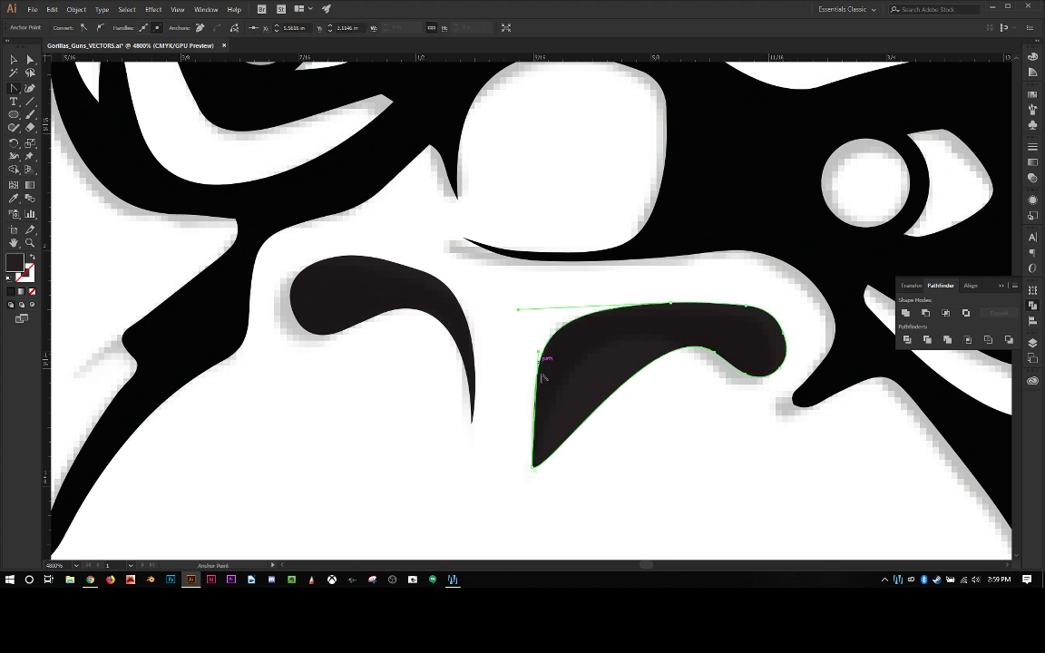
left_click(555, 452)
left_click_drag(545, 481, 548, 311)
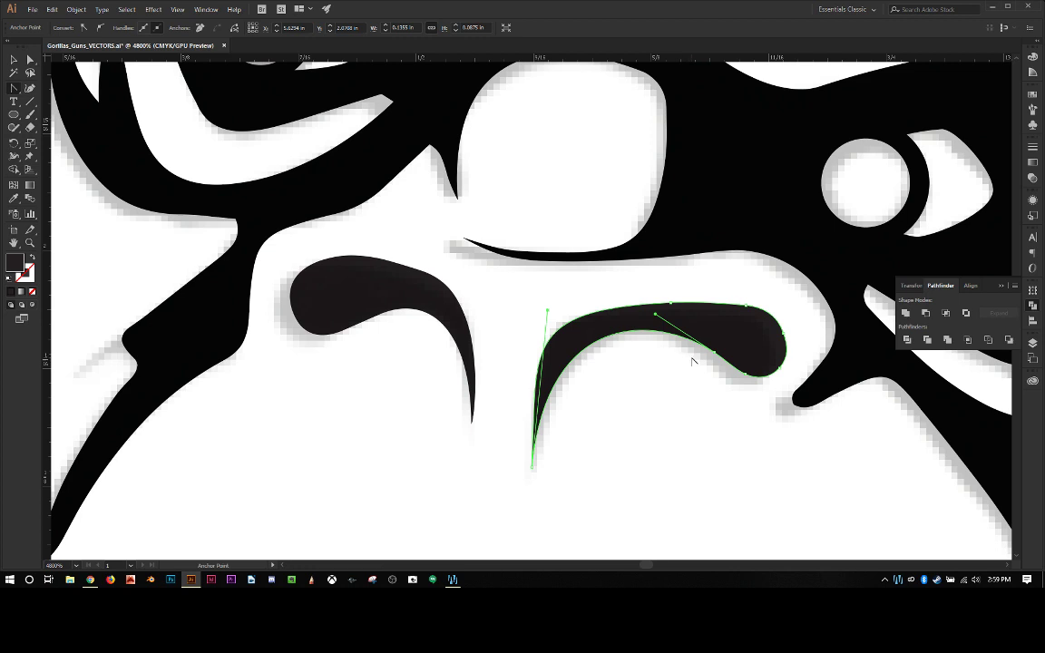
Refine the right nostril's rounded end by lowering its inner-edge anchor, deleting the adjacent bottom anchor and reshaping the lower curves.
key("a")
left_click_drag(711, 359, 724, 369)
key("minus")
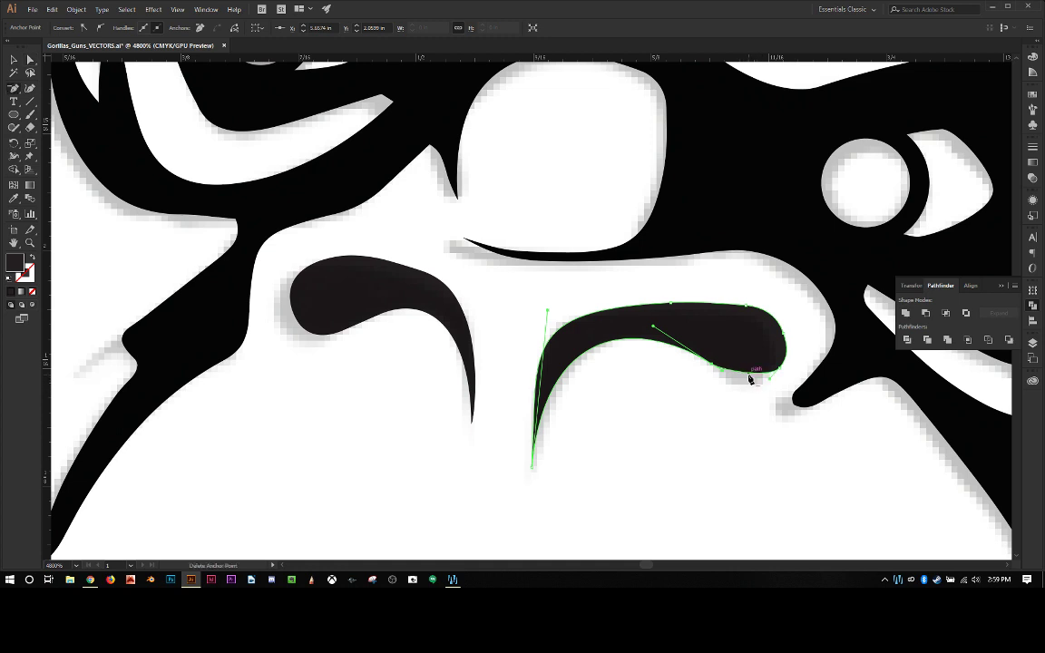
key("a")
key("shift+c")
left_click_drag(753, 379, 750, 388)
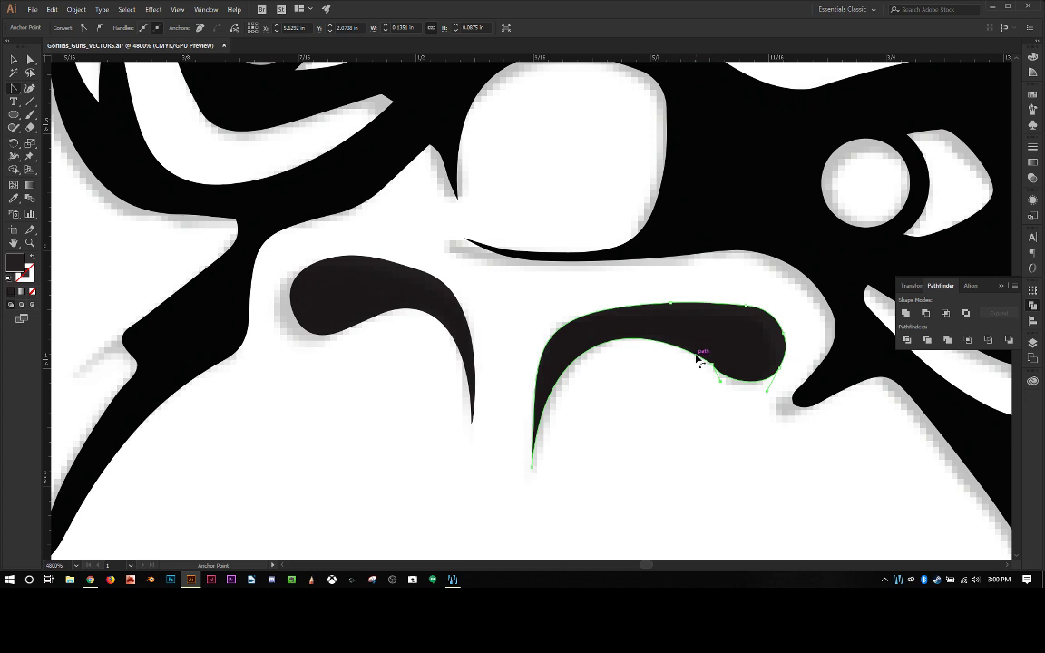
left_click_drag(698, 358, 660, 311)
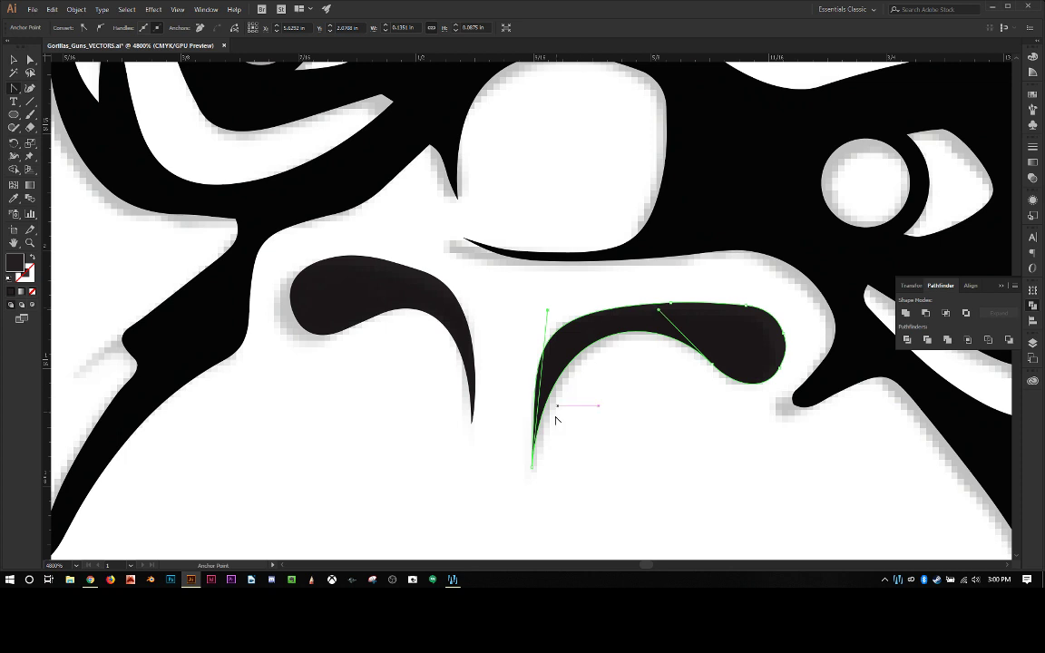
Move the outermost anchor of the left nostril's rounded end outward and down to cover the faded drawing.
key("a")
left_click(291, 310)
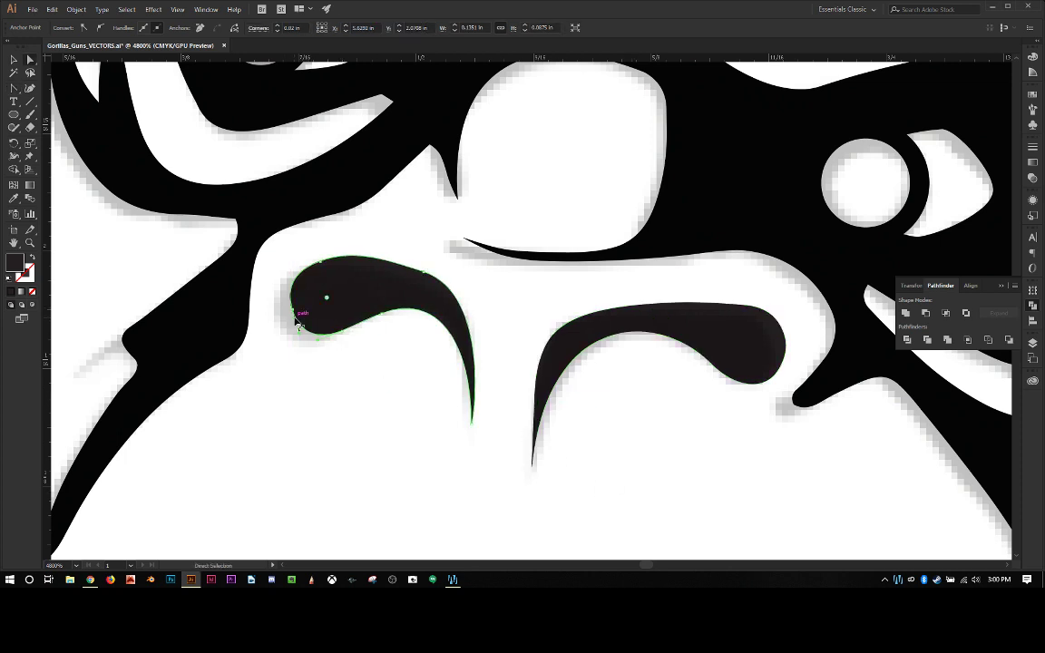
left_click_drag(292, 310, 282, 322)
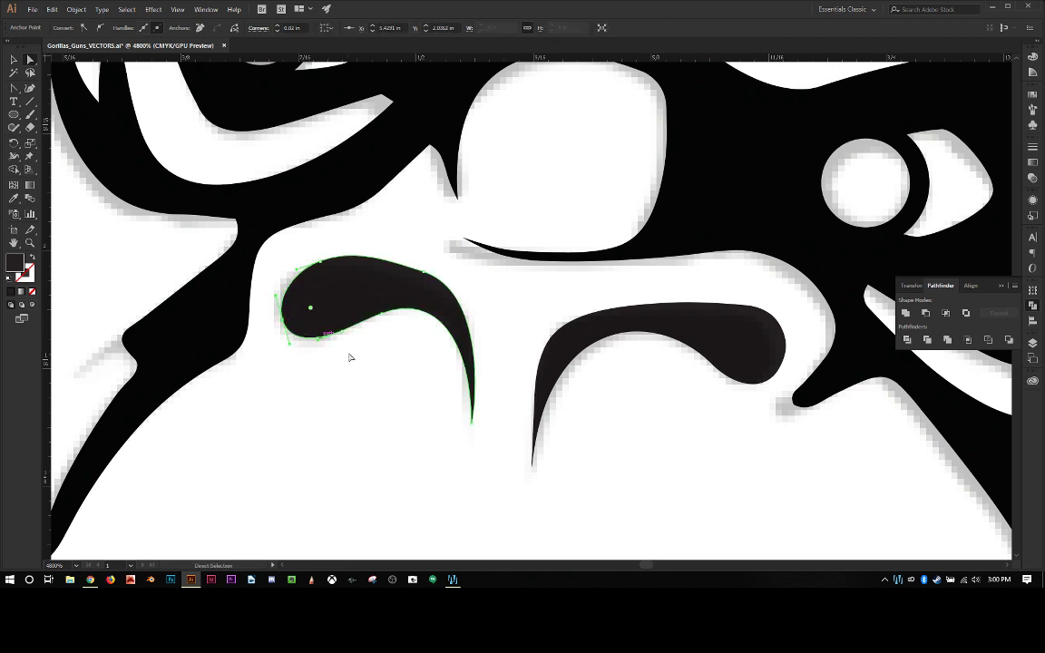
left_click(355, 362)
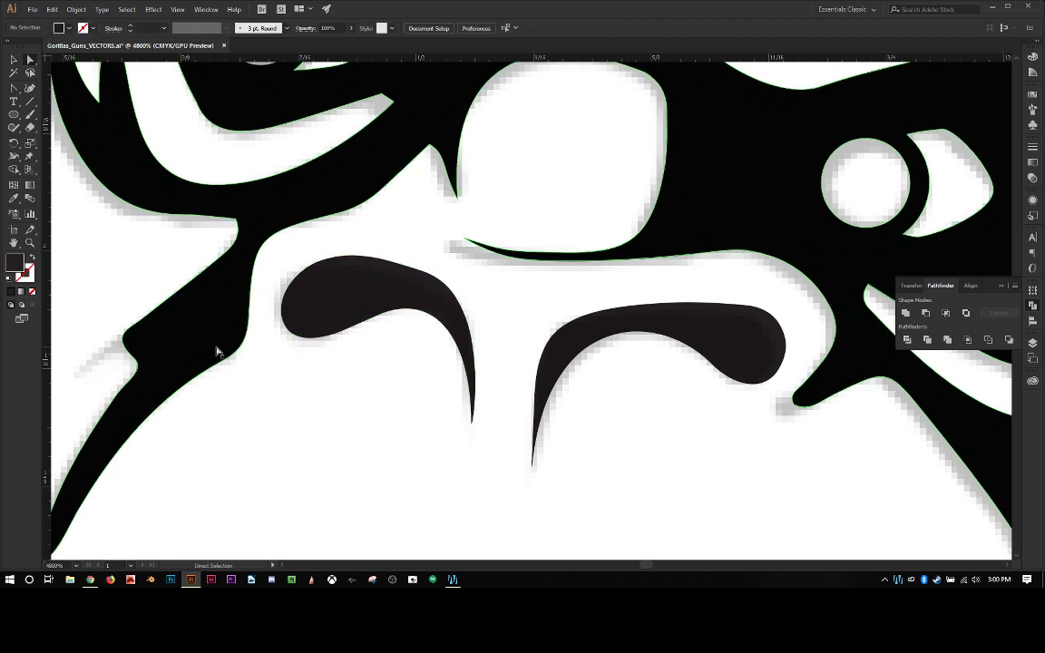
Add an anchor on the blunt spur of the crease beside the left nostril and pull it out to the faded stroke's tip.
left_click_drag(215, 355, 469, 343)
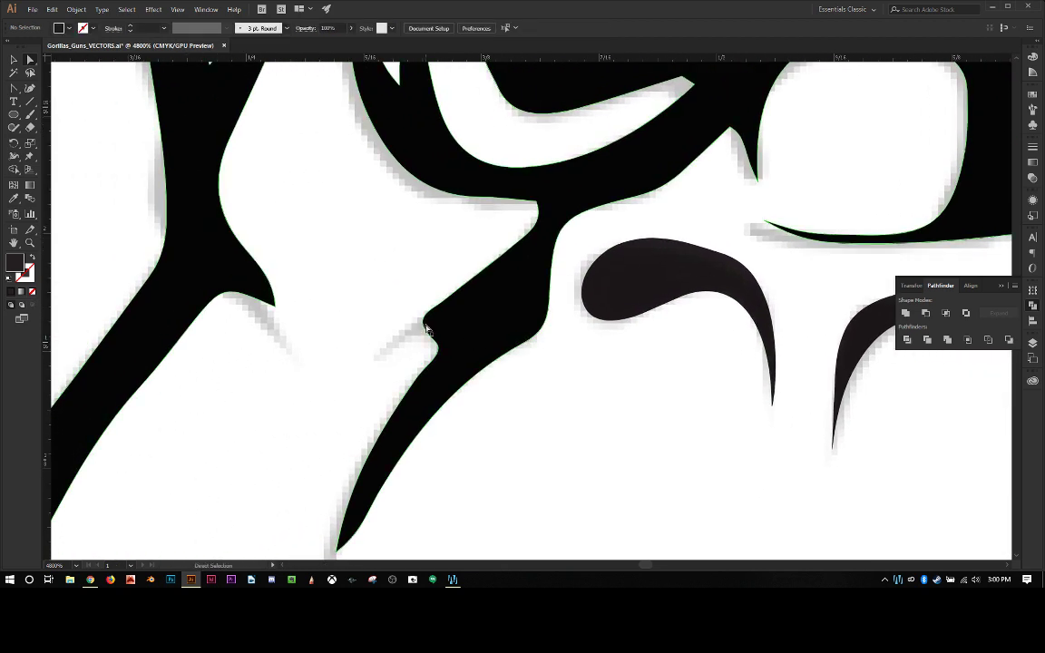
left_click(435, 331)
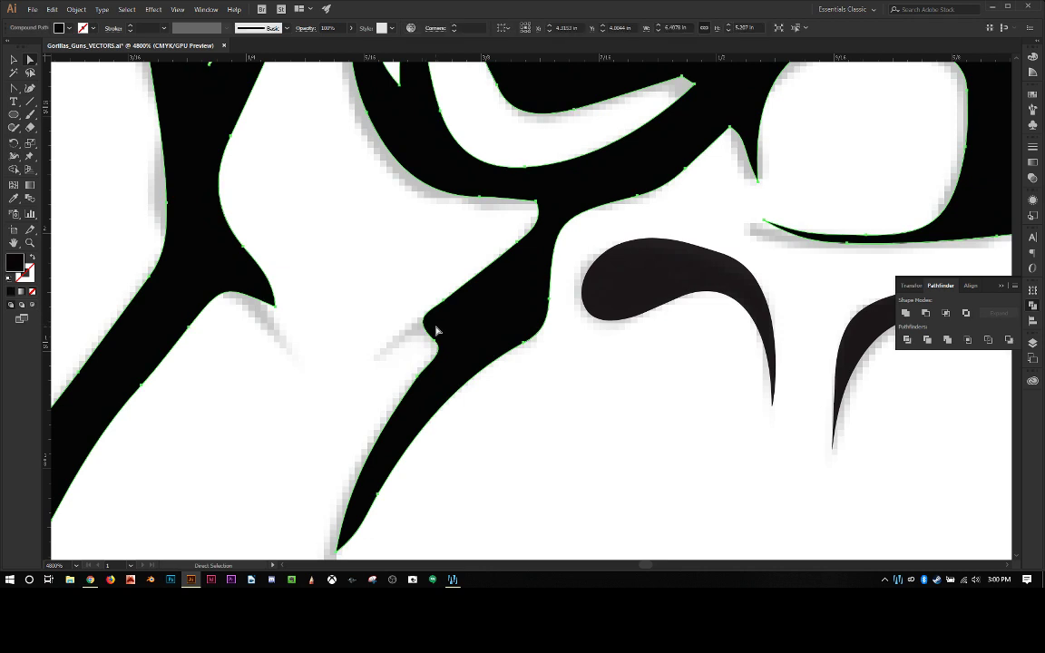
key("plus")
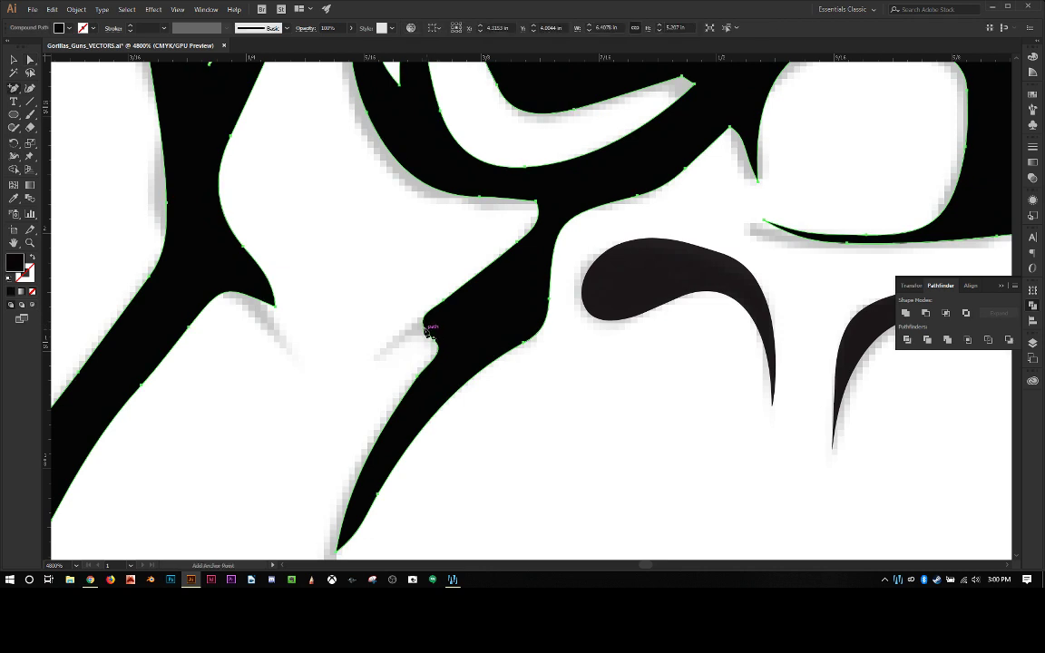
left_click(434, 335)
key("a")
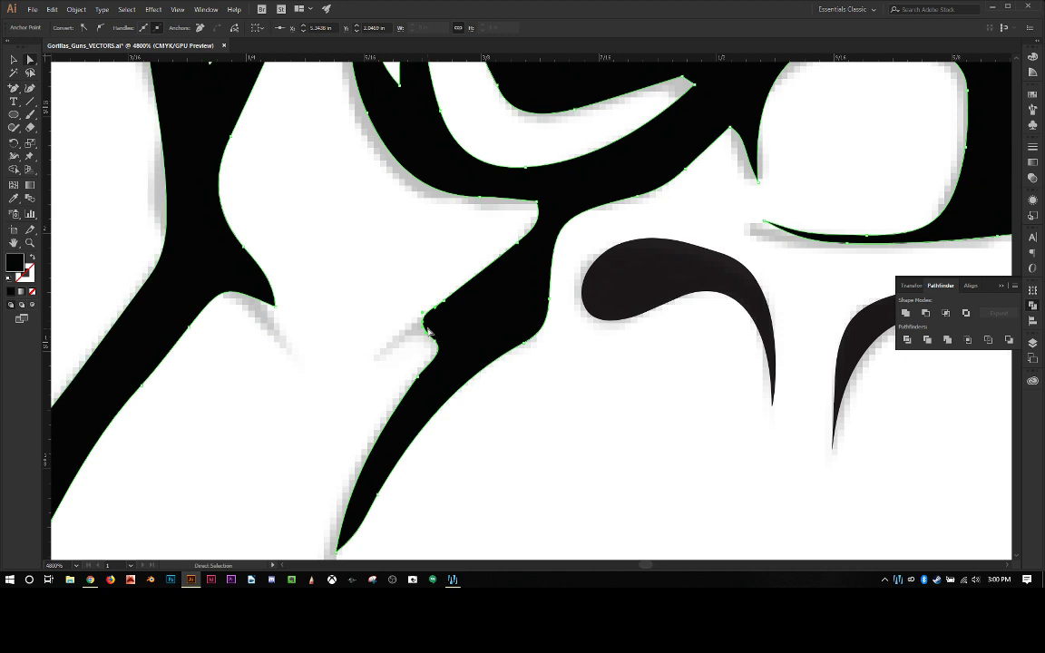
mouse_move(424, 322)
left_mouse_down()
mouse_move(367, 362)
mouse_move(422, 324)
left_mouse_up()
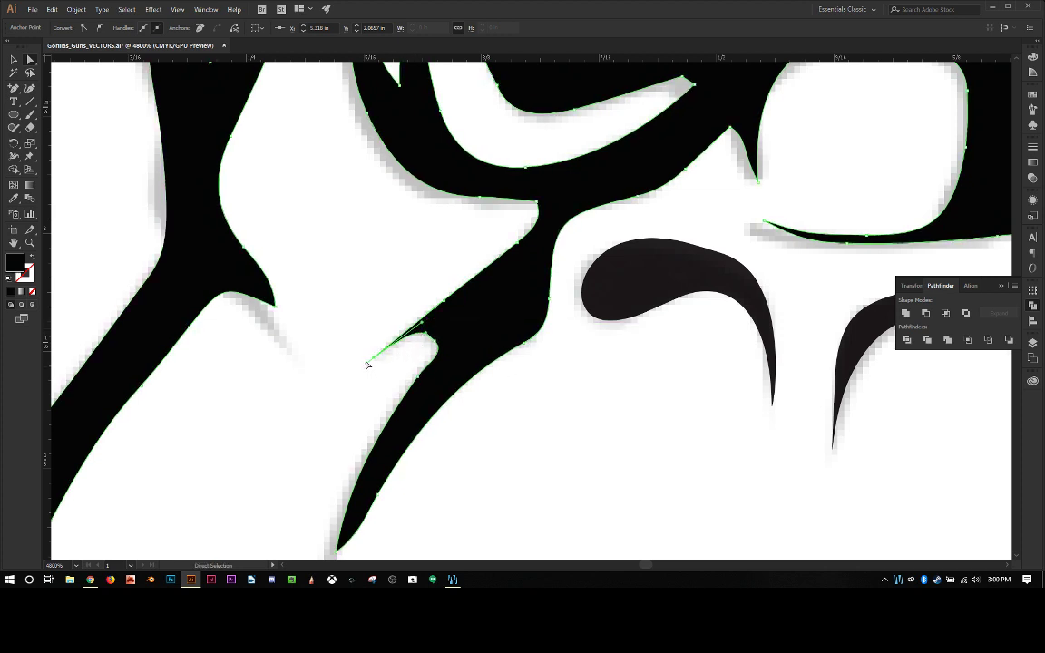
Straighten the spur's upper edge by pulling its tip handle back toward the crease and deleting the adjacent upper anchor.
left_click(366, 362)
left_click(373, 358)
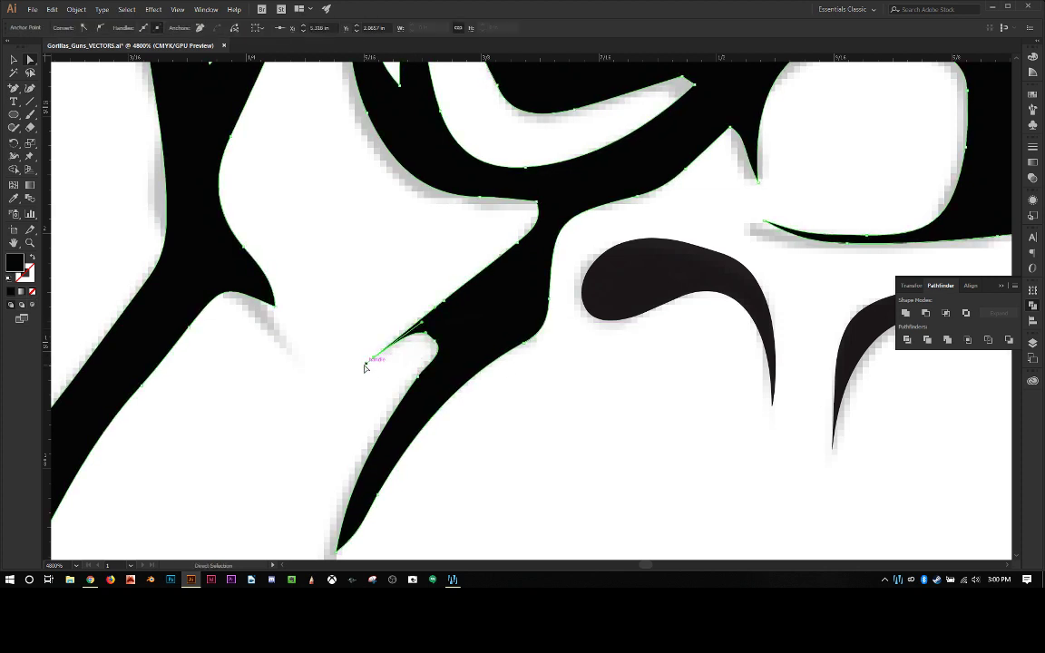
left_click_drag(365, 367, 374, 337)
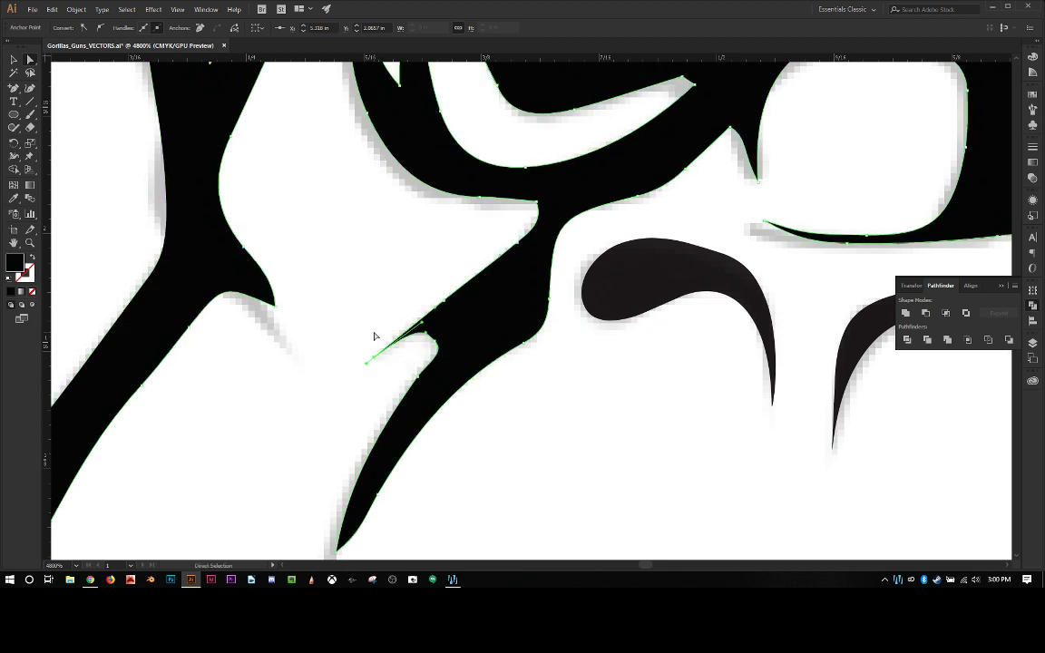
key("shift+c")
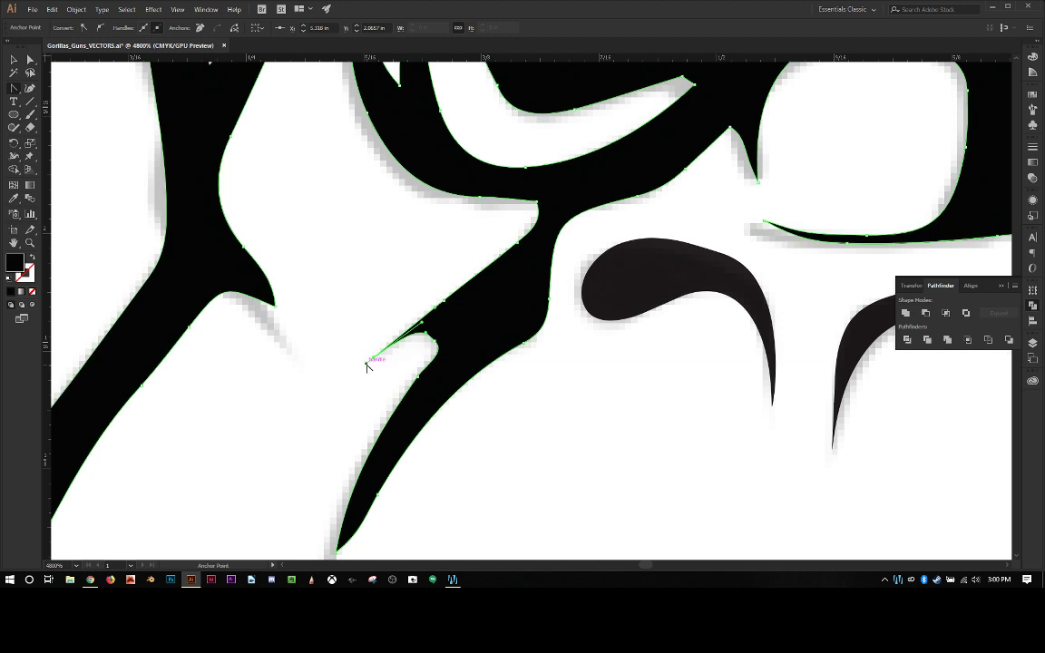
left_click_drag(366, 363, 438, 308)
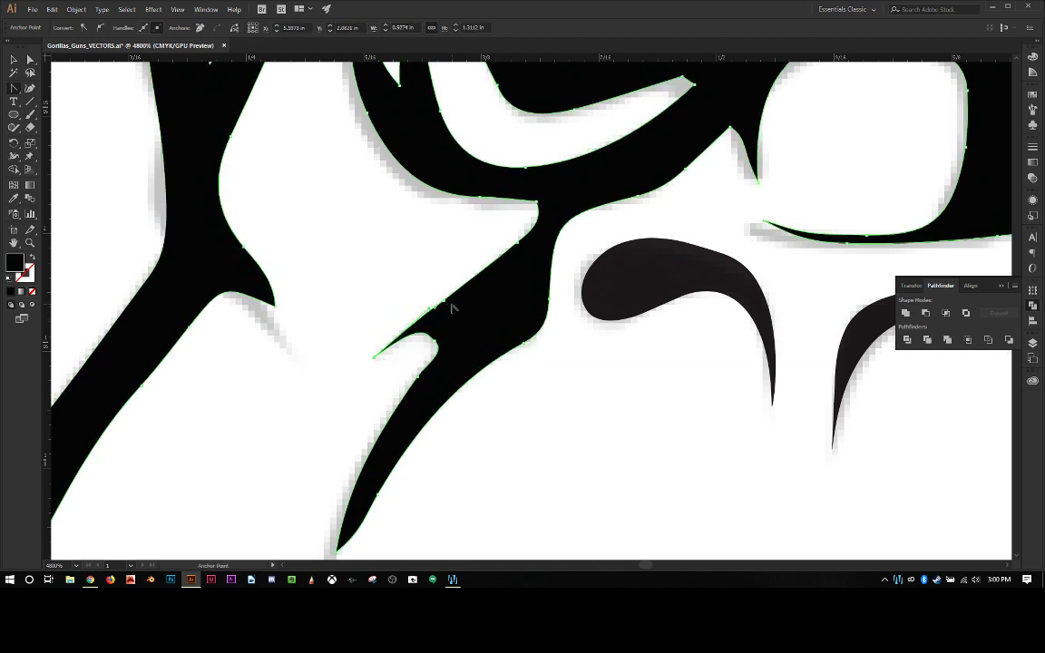
key("minus")
left_click(443, 301)
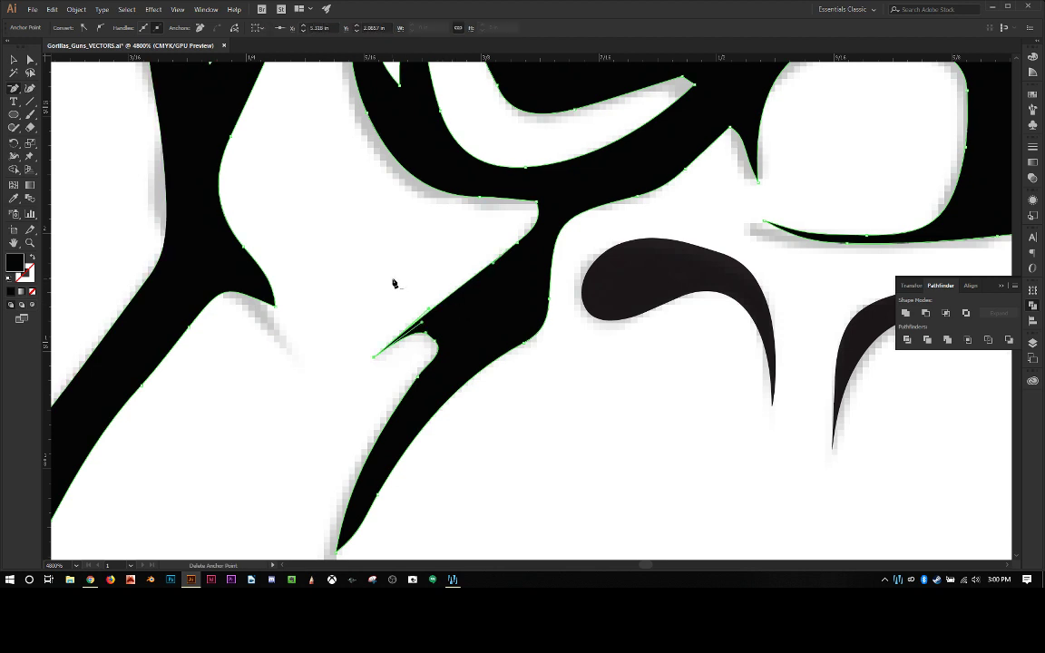
Extend the neighbouring cheek spike's tip down along the faded stroke, redirect its upper handle inward and delete the adjacent upper-edge anchor.
key("a")
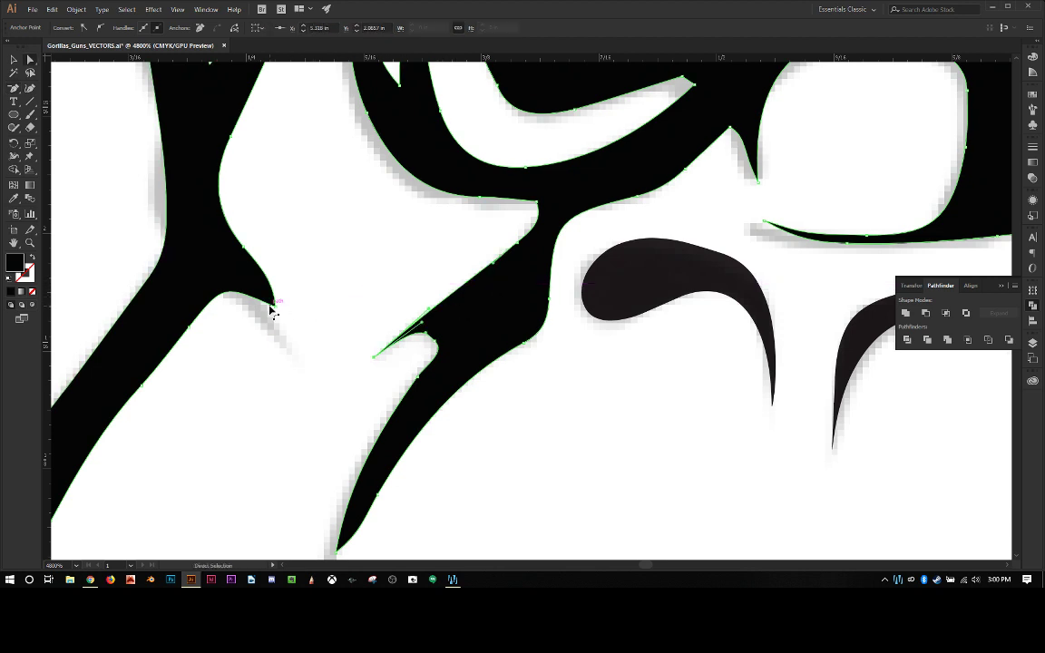
left_click_drag(276, 311, 290, 349)
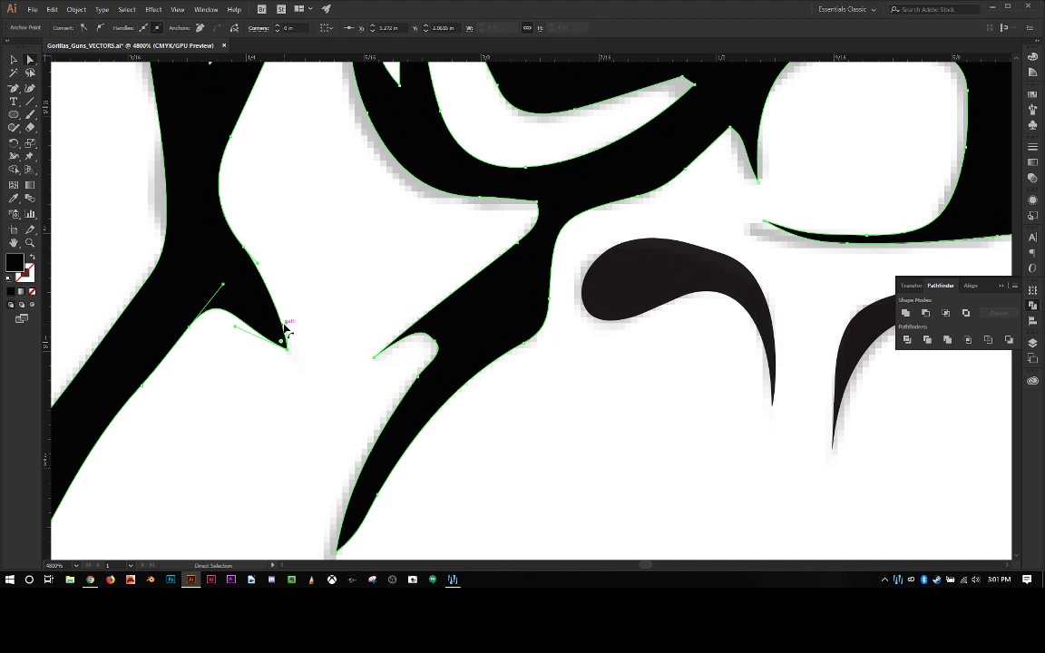
key("shift+c")
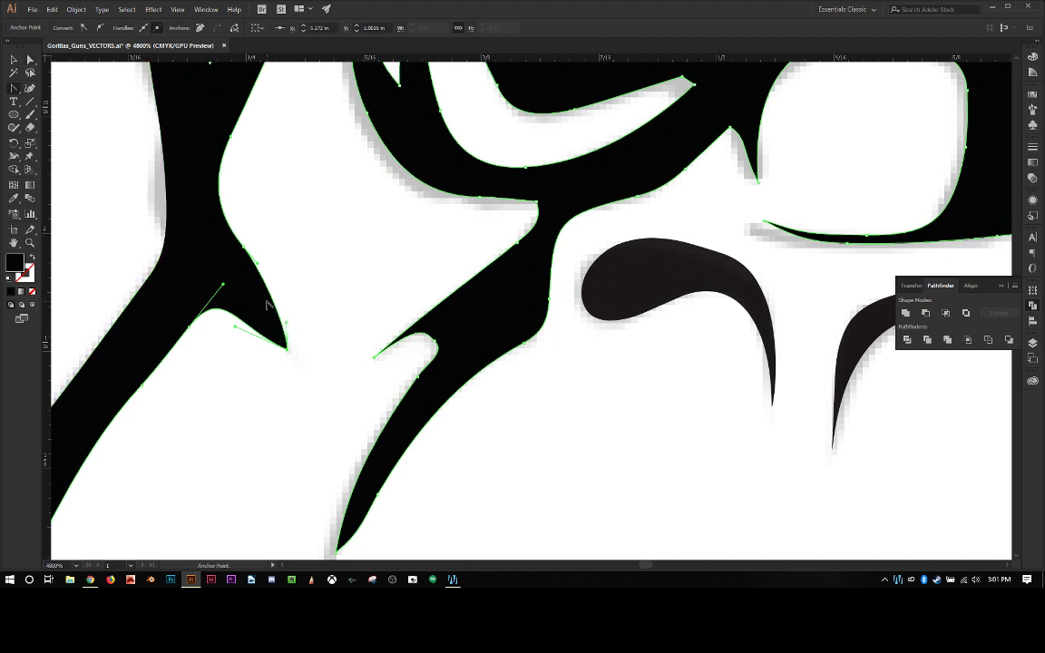
left_click_drag(287, 324, 242, 253)
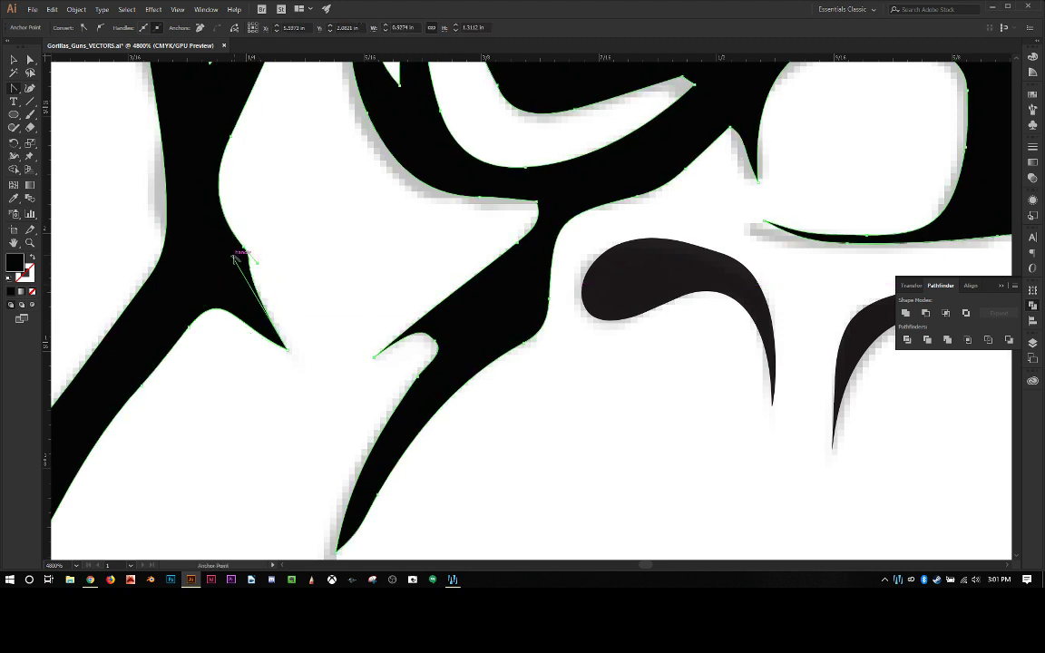
key("minus")
left_click(243, 247)
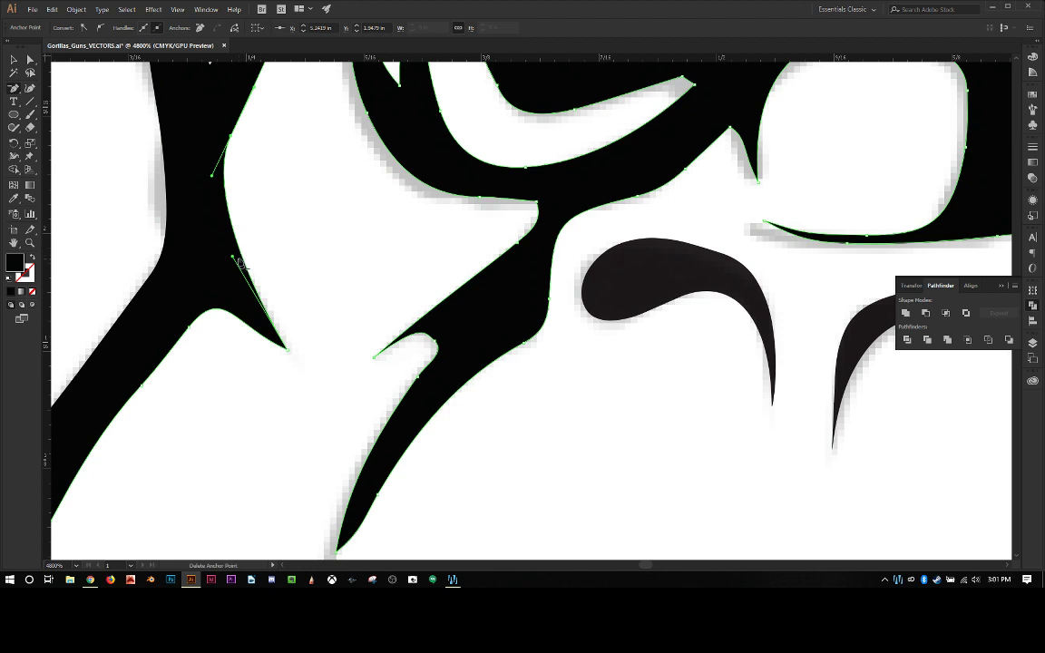
Reshape the cheek spike's upper and lower edges with their handles to form a slim, curved point.
key("shift+c")
left_click_drag(233, 260, 204, 243)
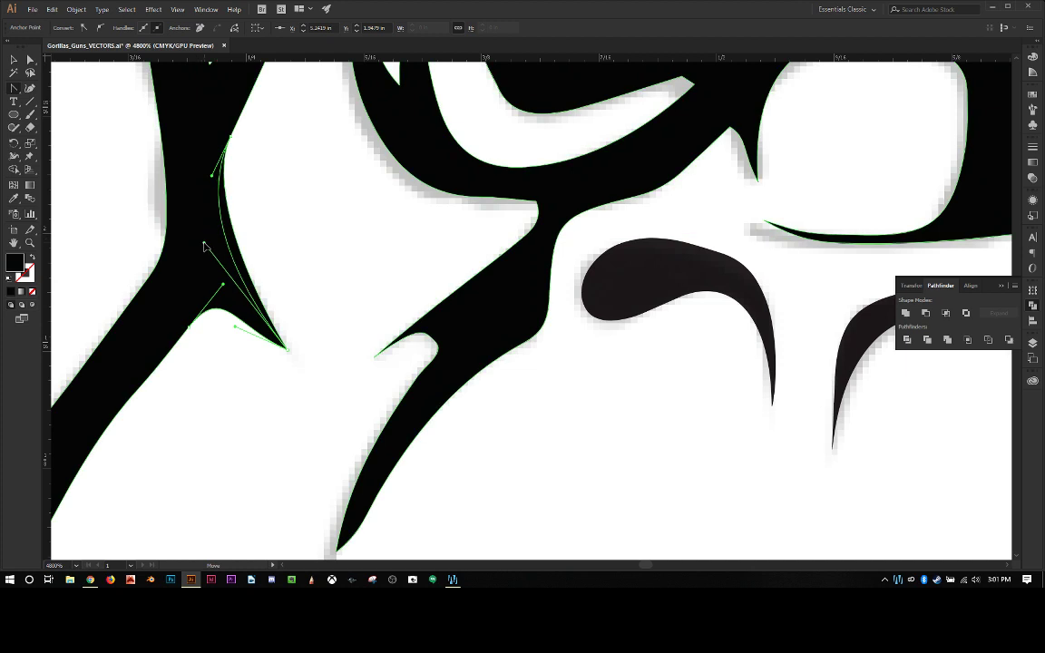
left_click_drag(212, 175, 220, 243)
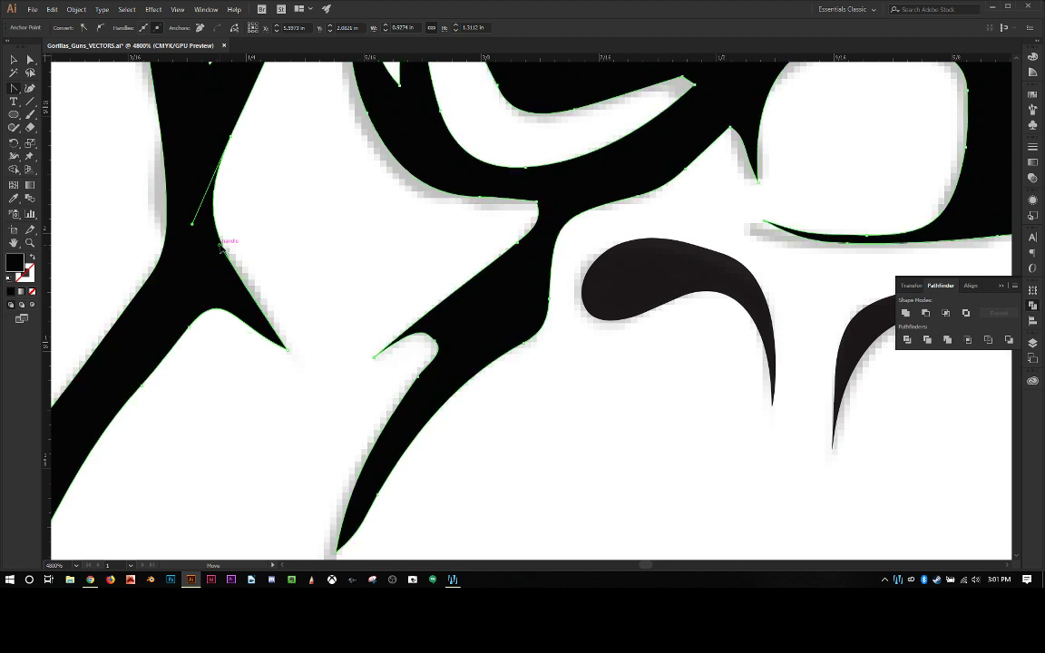
left_click(217, 310)
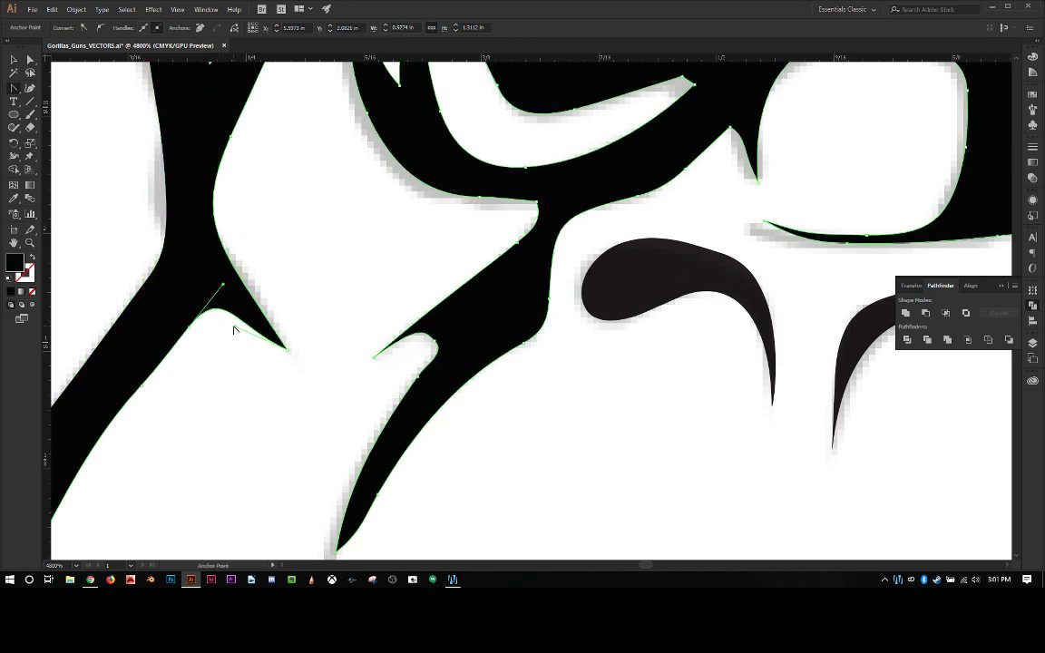
left_click_drag(235, 328, 226, 291)
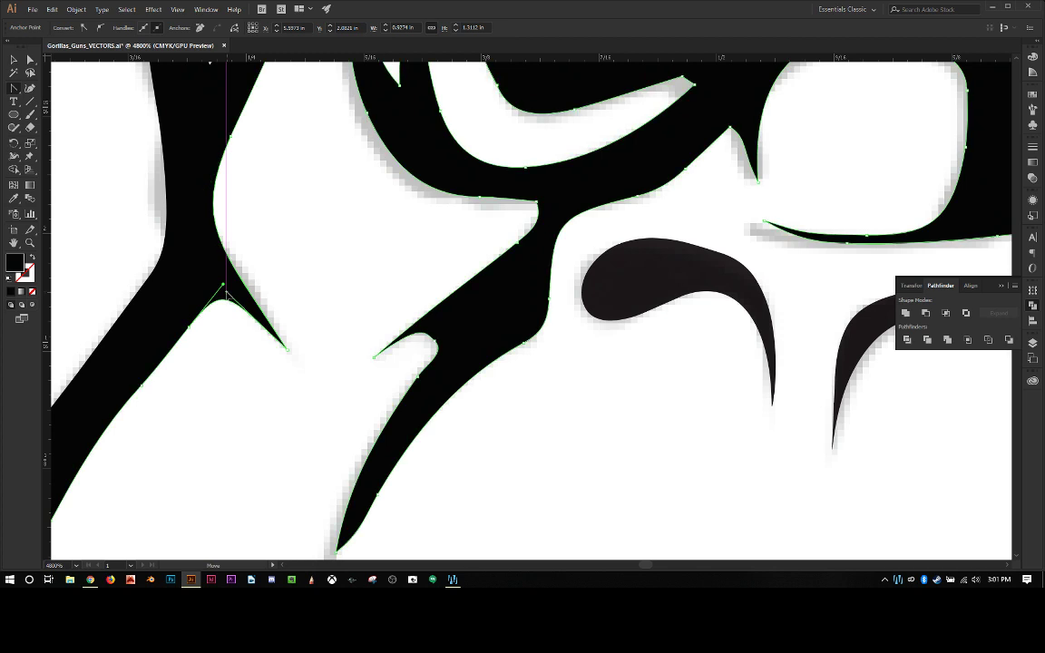
key("a")
left_click(235, 364)
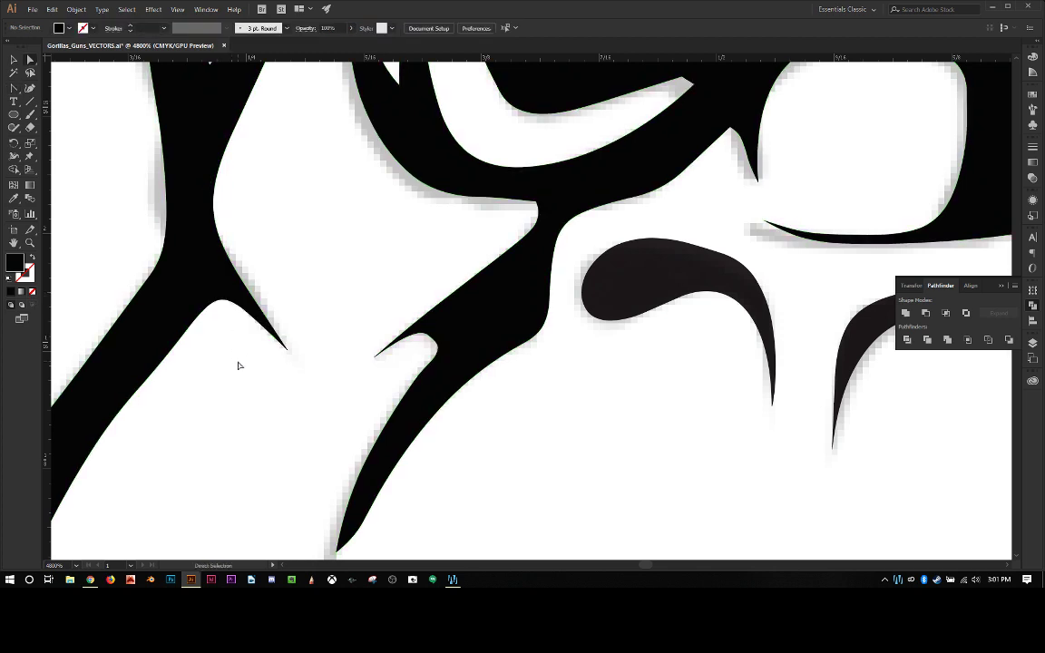
Convert the nose crease's lower tip to a corner, delete the adjacent inner-edge anchor and move the tip to the faded stroke's end.
scroll(258, 369, "down", 5)
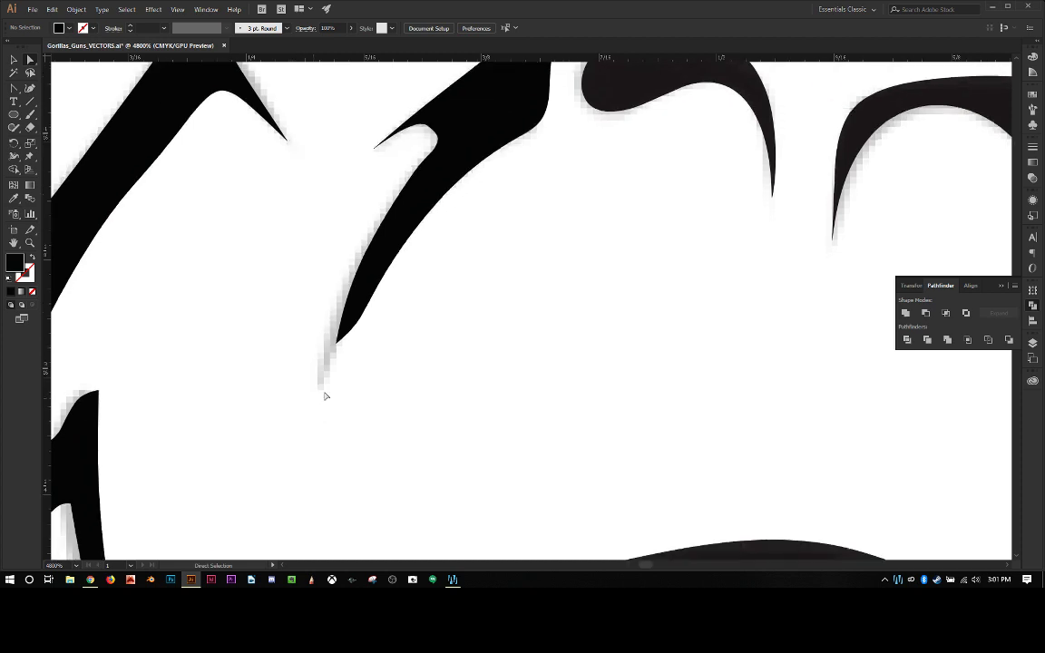
left_click(336, 342)
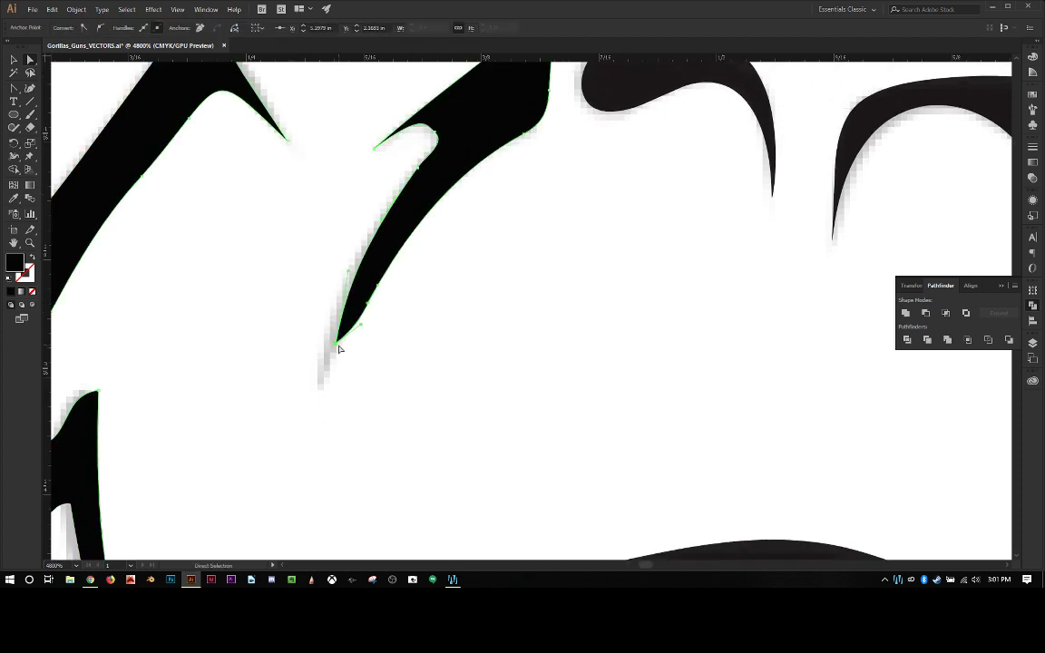
key("shift+c")
left_click(336, 343)
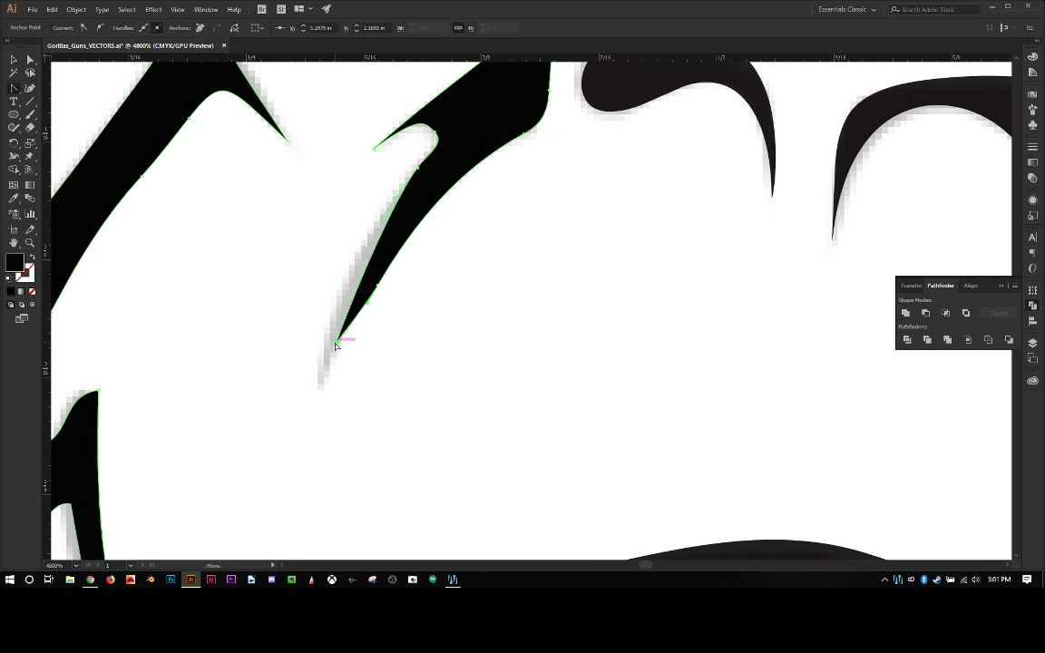
key("minus")
left_click(379, 287)
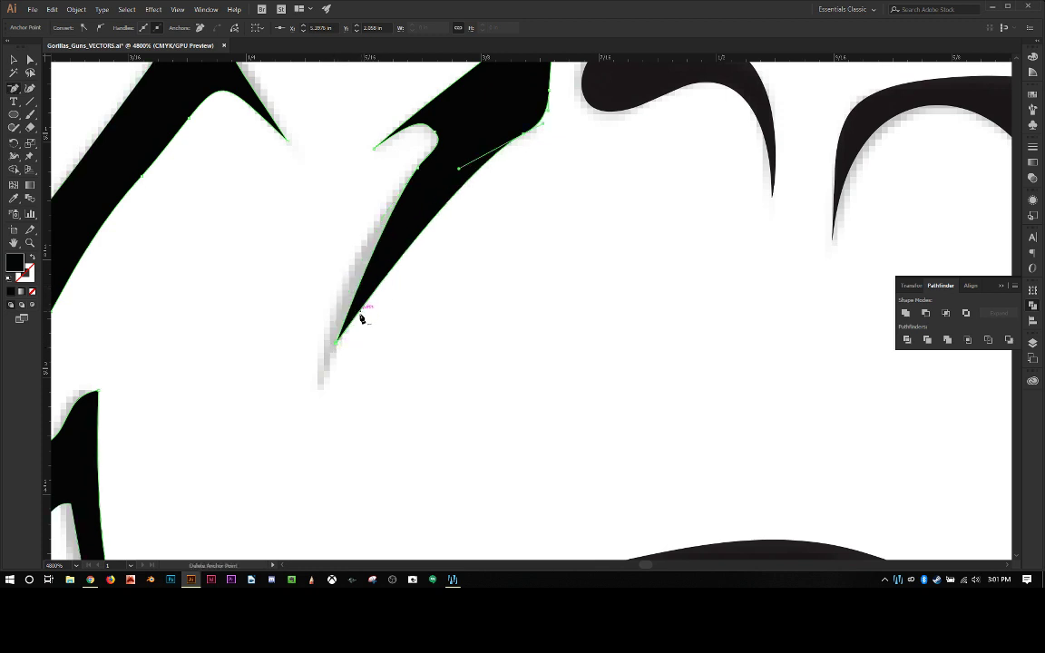
key("a")
left_click_drag(336, 343, 320, 383)
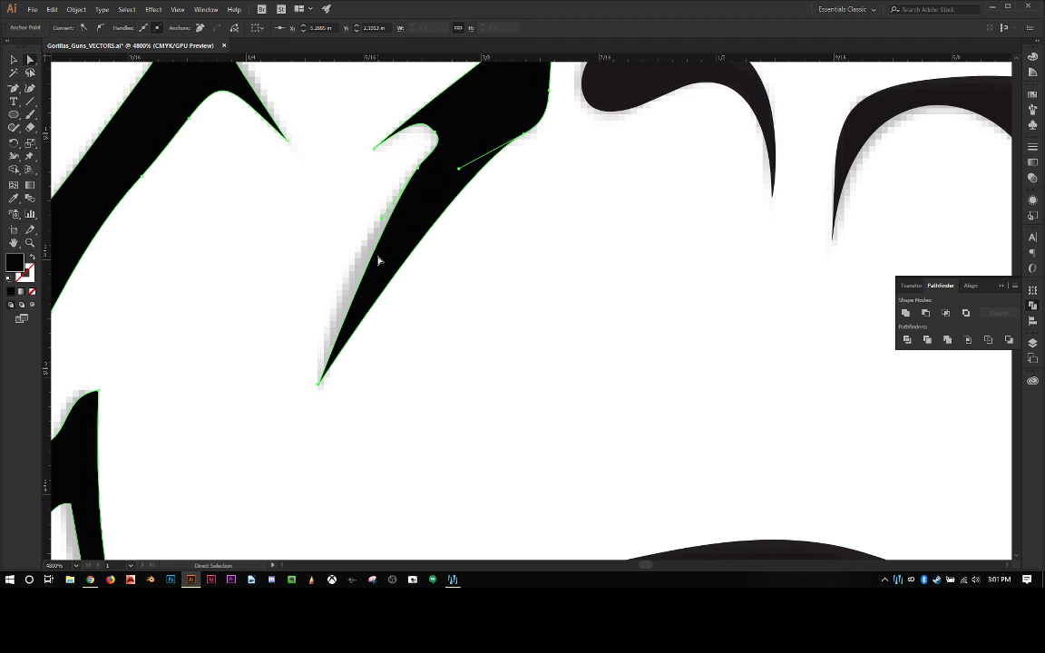
Curve the inner and outer edges of the crease's tapered tail by pulling separate handles from its tip.
key("shift+c")
left_click_drag(319, 383, 390, 212)
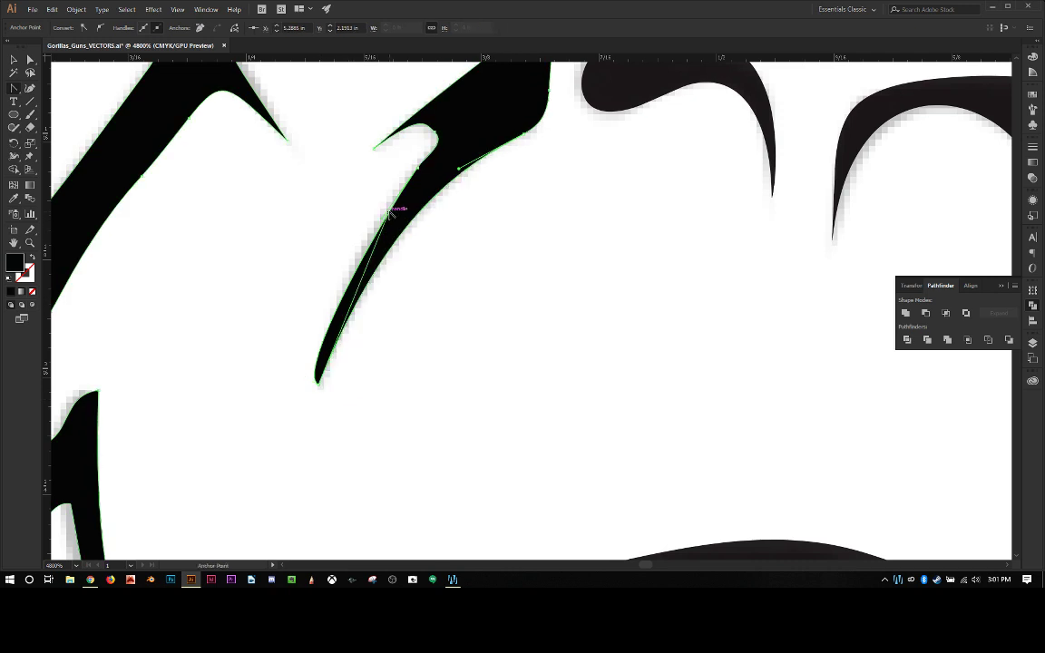
left_click(319, 366)
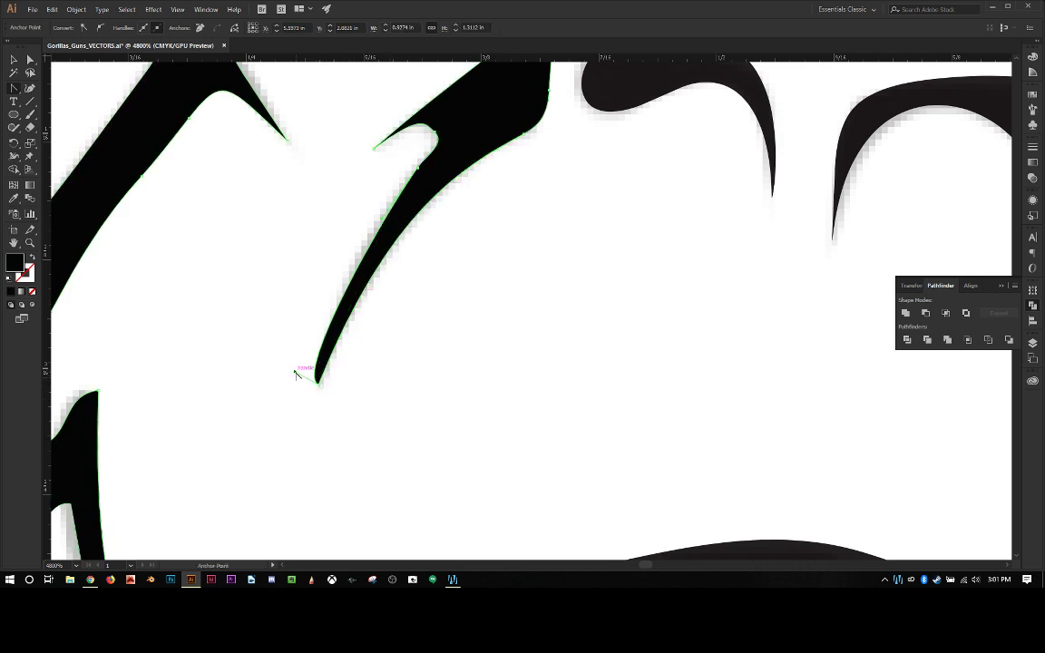
left_click_drag(296, 374, 367, 220)
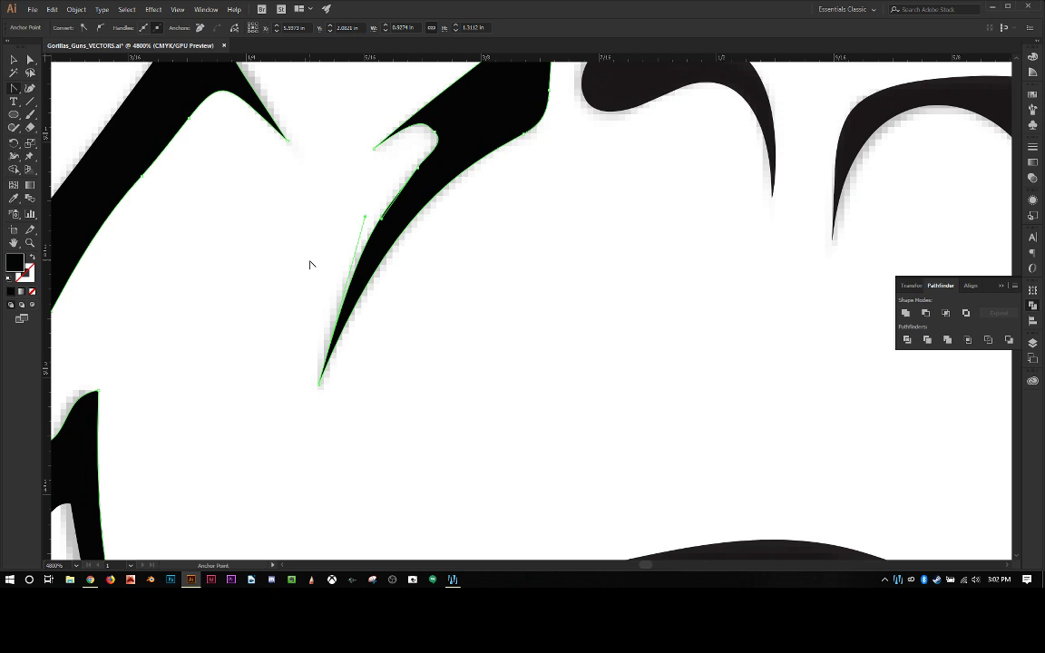
Convert the anchor on the lower inner curve of the white band under the other eye to a corner.
key("ctrl+minus")
key("ctrl+minus")
key("ctrl+minus")
key("ctrl+minus")
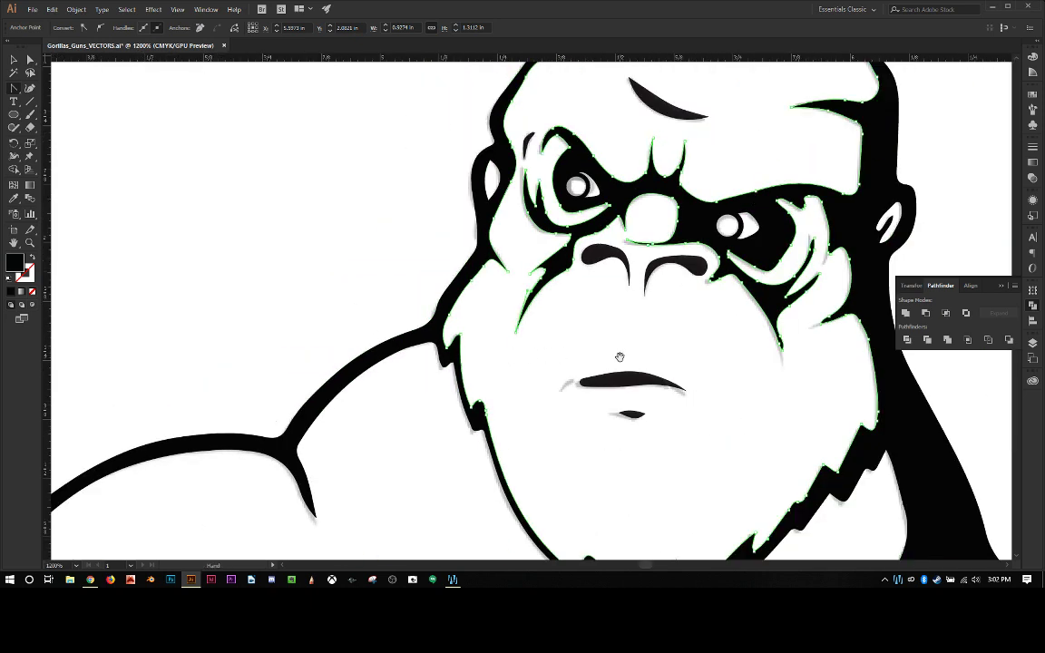
left_click_drag(619, 358, 342, 389)
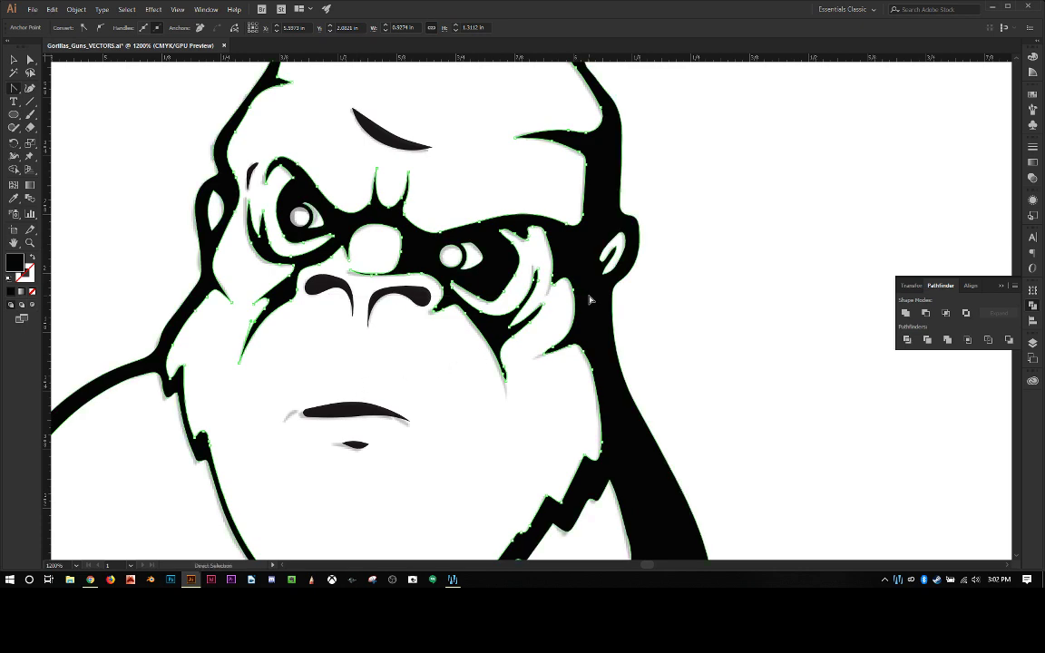
key("ctrl+plus")
left_click_drag(588, 292, 341, 396)
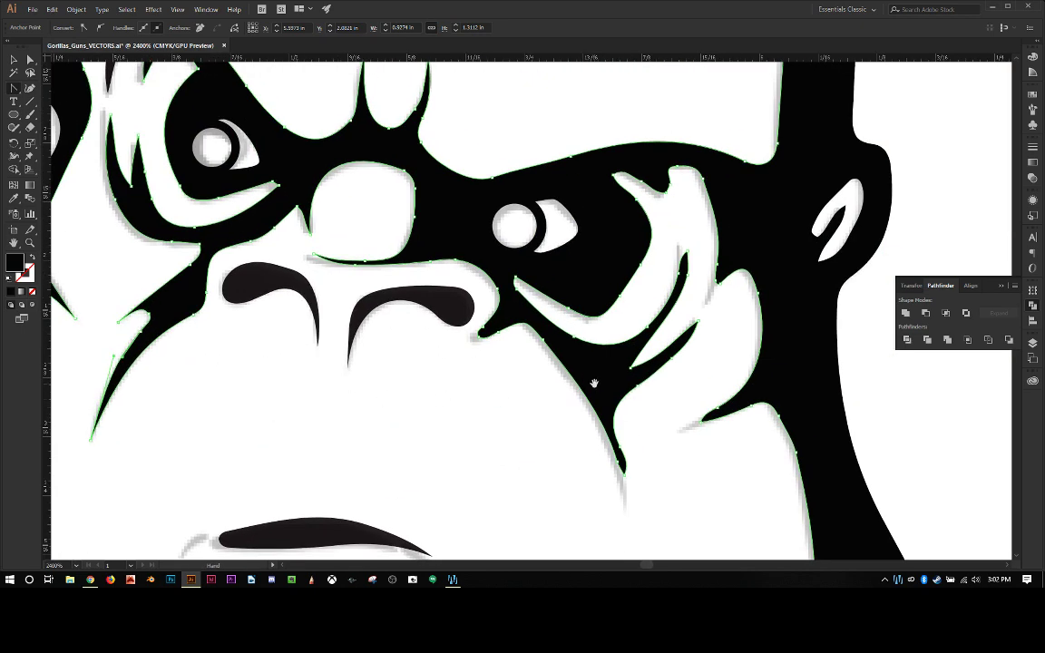
left_click_drag(641, 360, 473, 420)
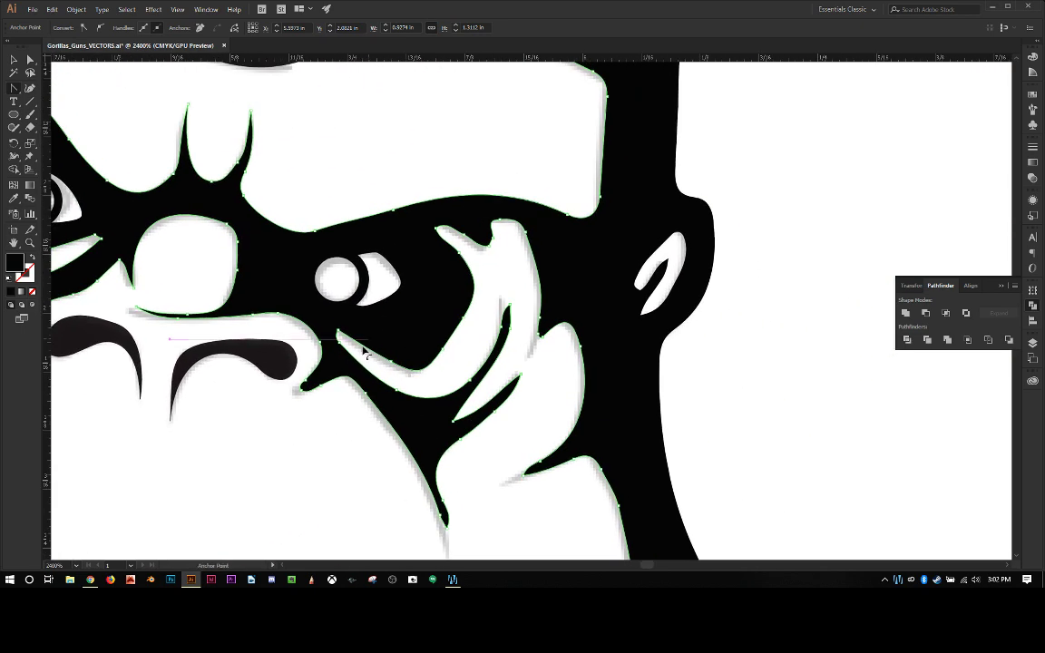
left_click(444, 350)
scroll(444, 349, "up", 2)
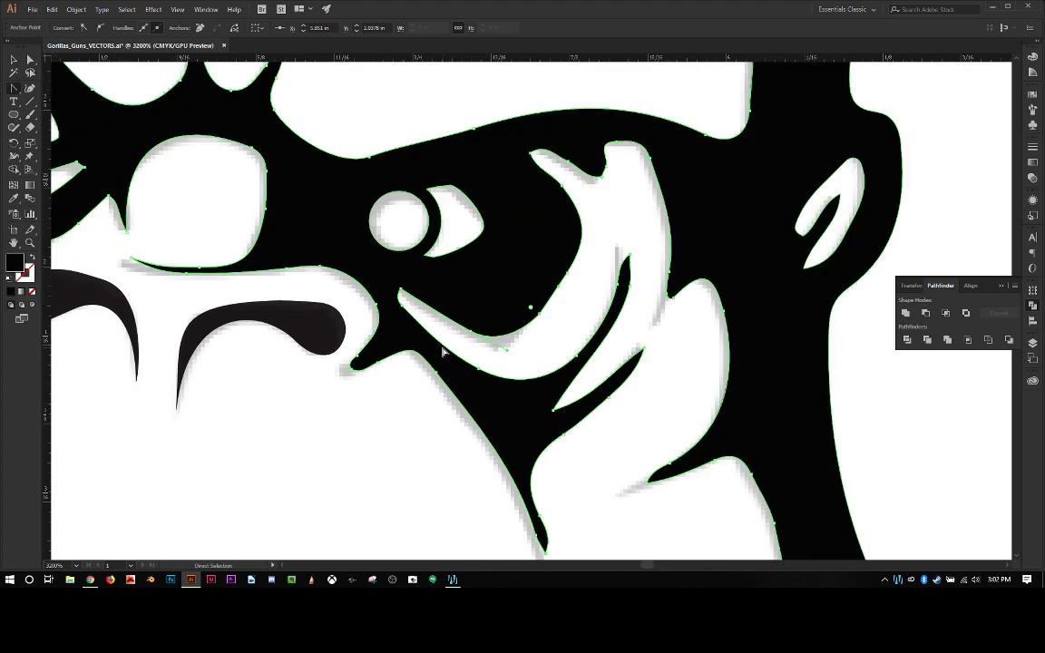
left_click_drag(443, 349, 421, 425)
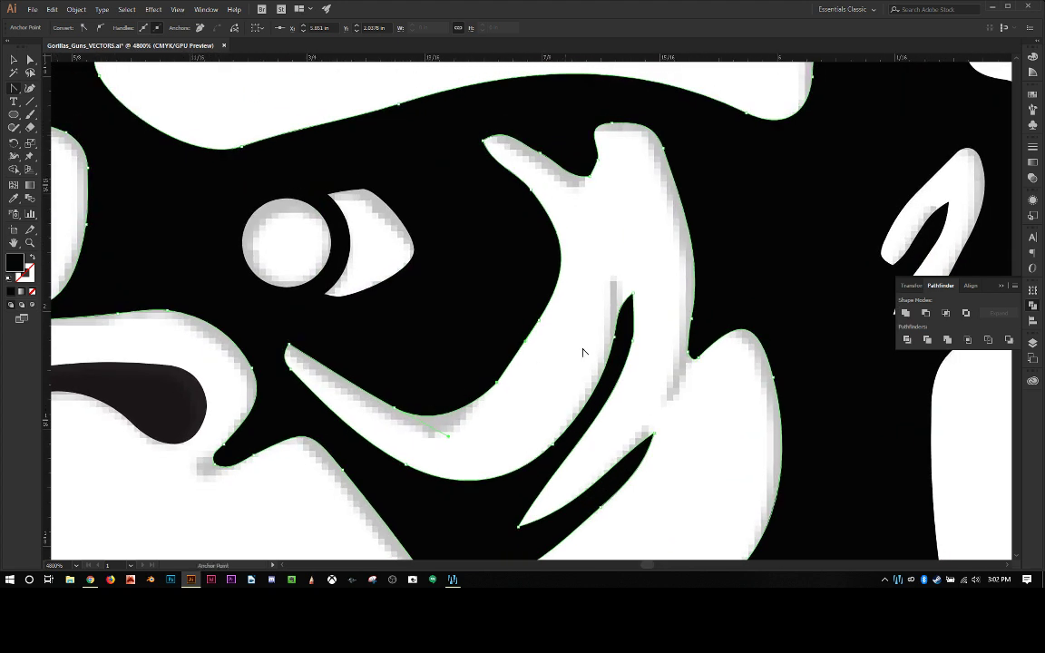
Move the under-eye crease's tip up to the faded stroke's end, delete the anchors beside it and curve both edges with separate tip handles.
left_click(633, 293)
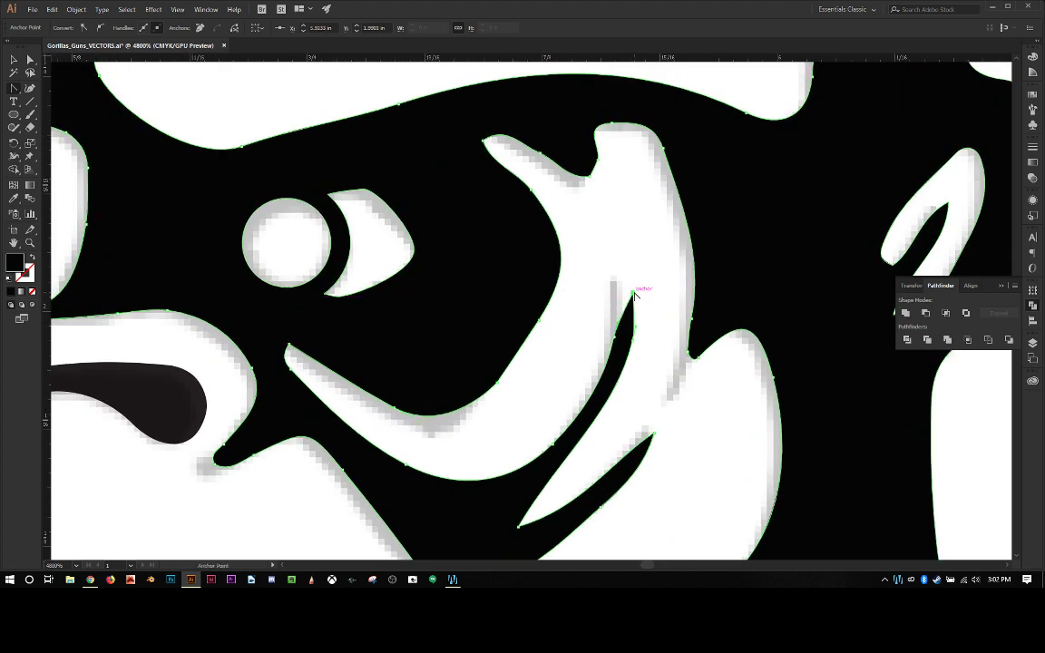
key("a")
left_click_drag(634, 293, 611, 272)
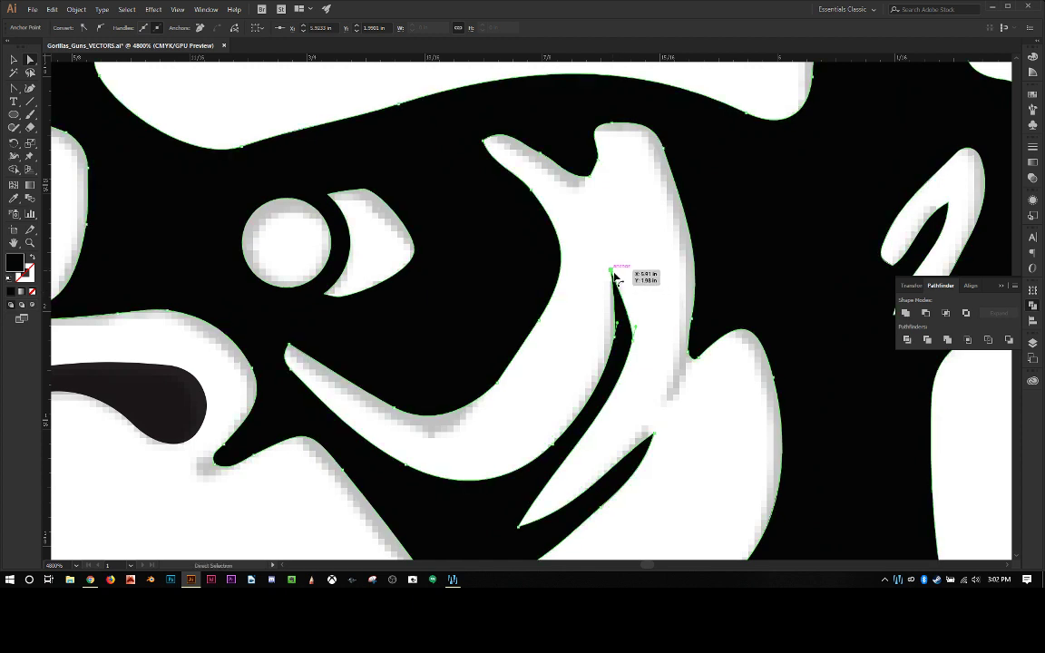
key("minus")
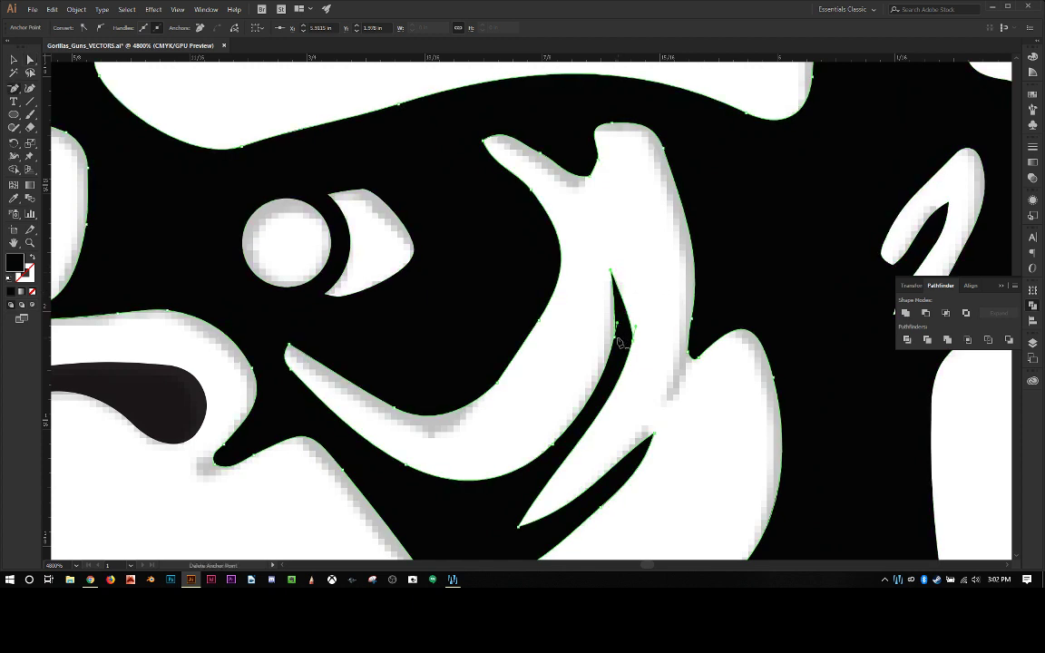
left_click(617, 328)
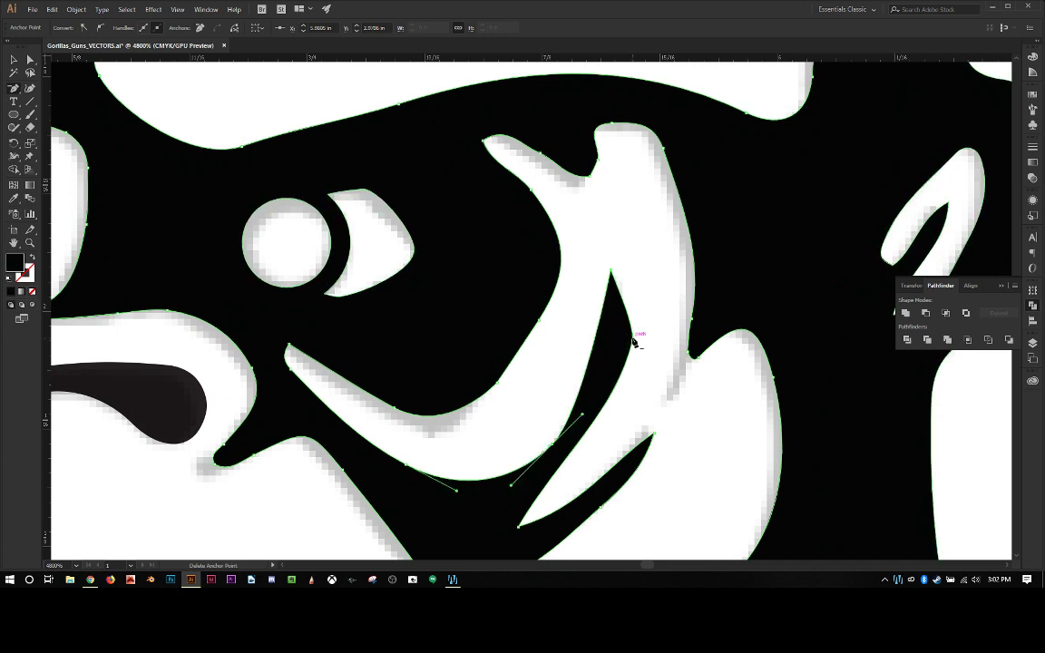
left_click(633, 343)
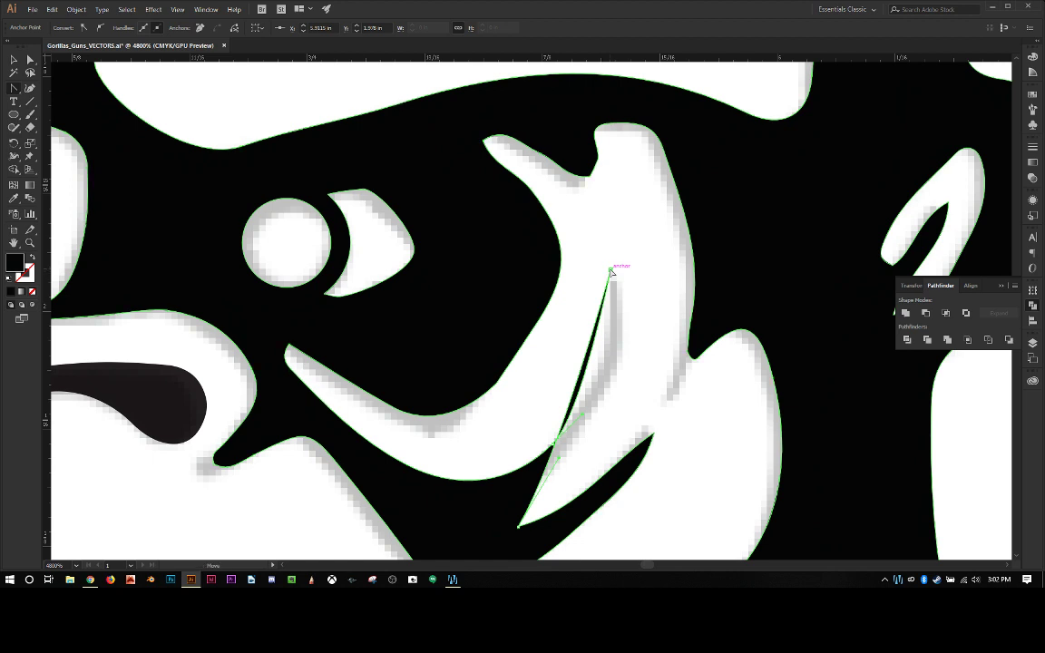
left_click_drag(613, 271, 618, 361)
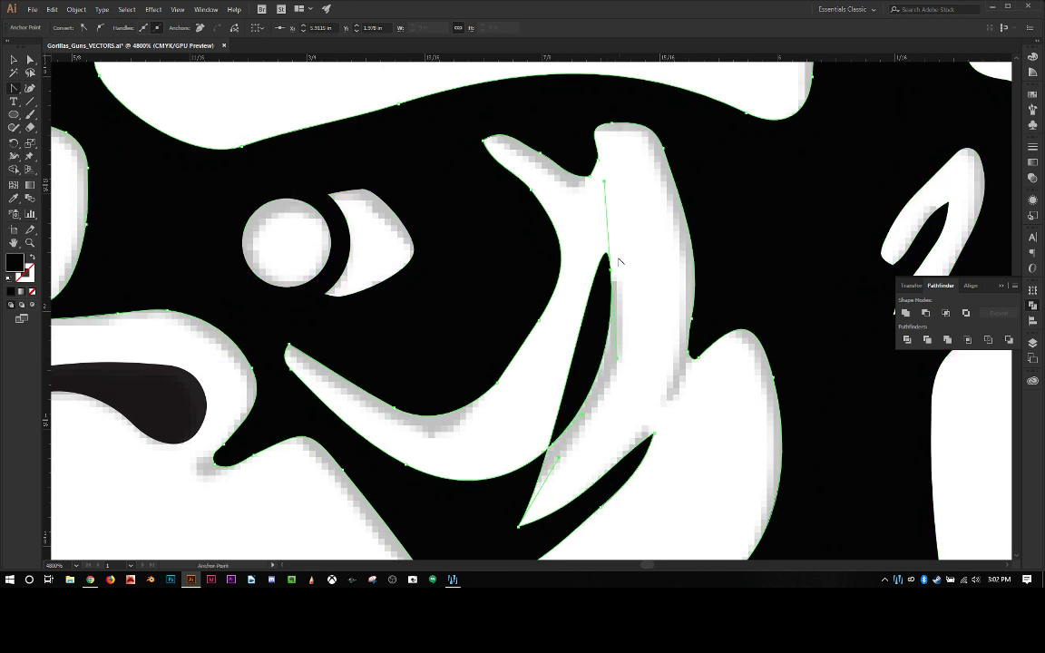
left_click_drag(608, 263, 640, 388)
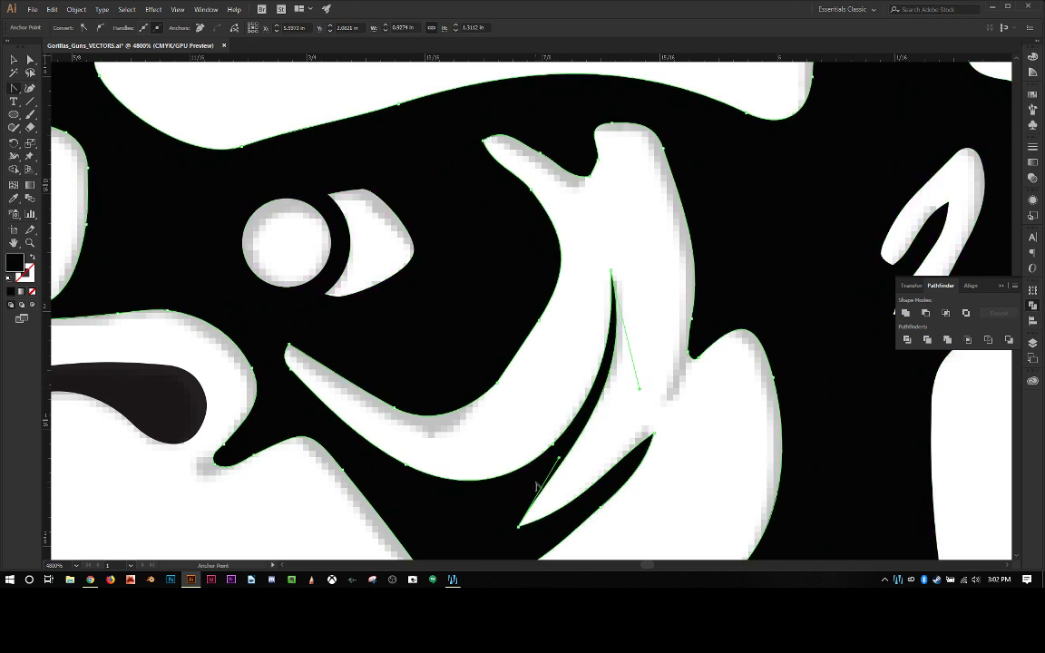
Extend the white wedge's lower point beneath the crease to the faded edge, retract its upper handle and bow the crease's outer edge outward.
scroll(534, 441, "down", 3)
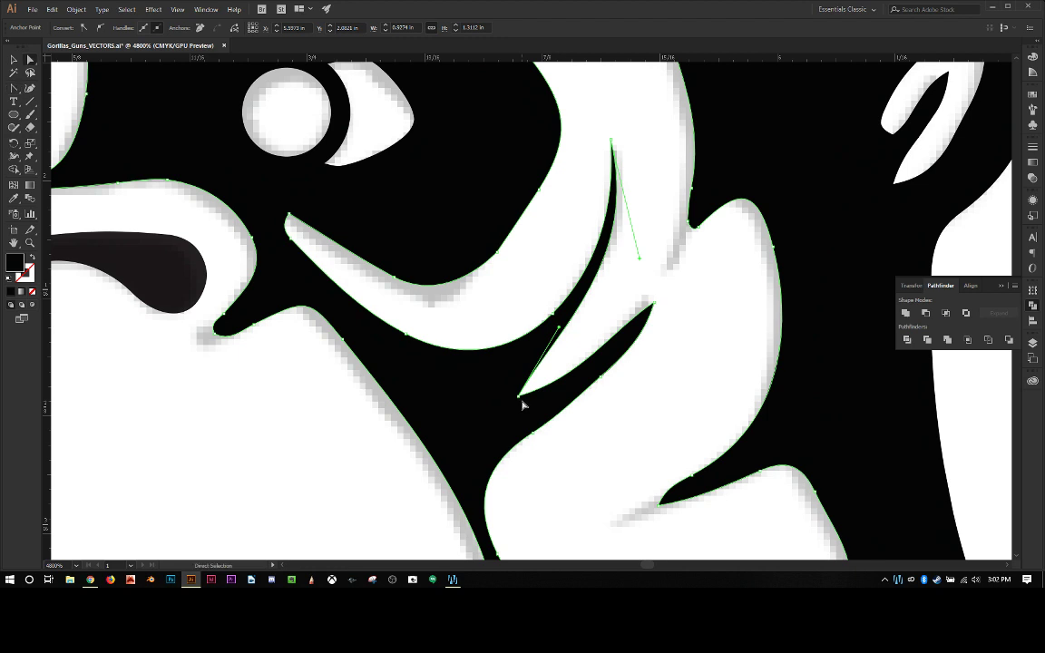
left_click(517, 400)
left_click_drag(518, 401, 491, 419)
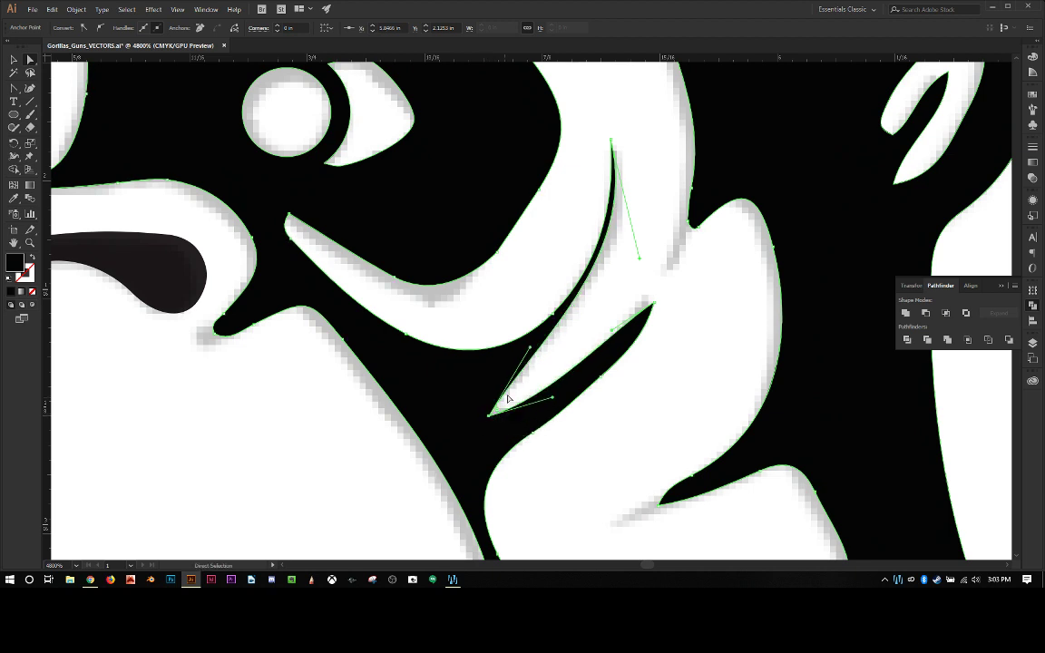
key("shift+c")
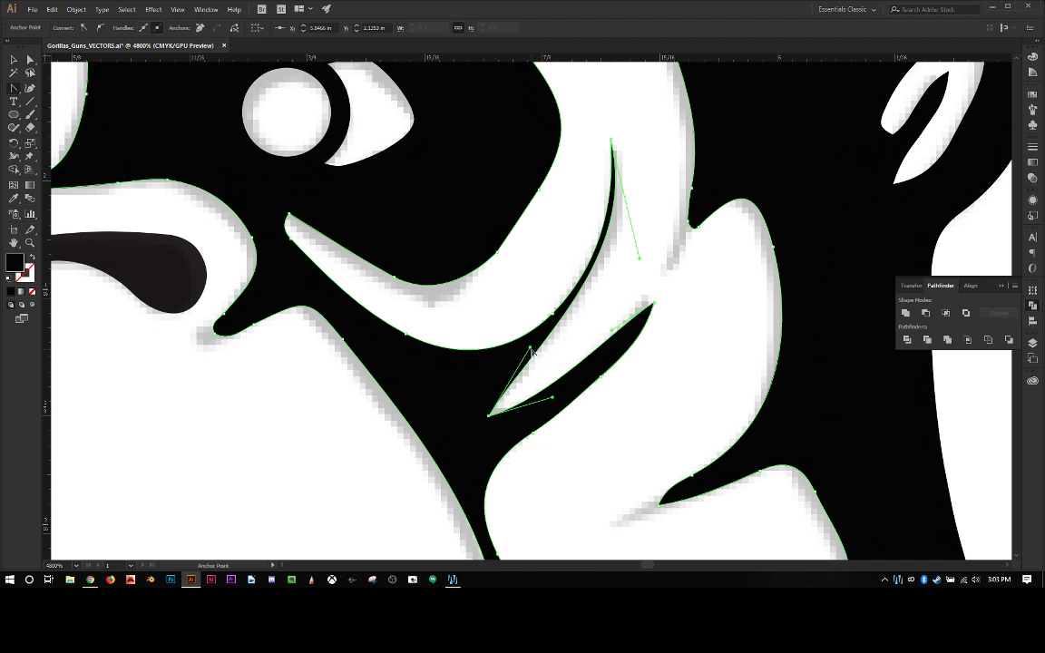
left_click_drag(531, 348, 494, 416)
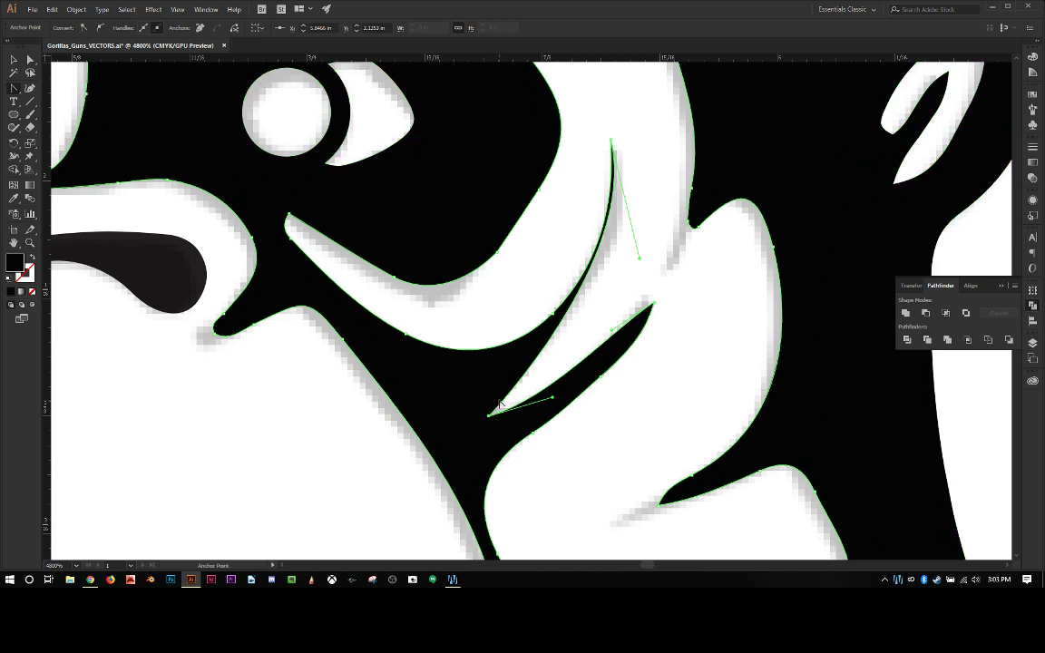
left_click_drag(639, 264, 670, 270)
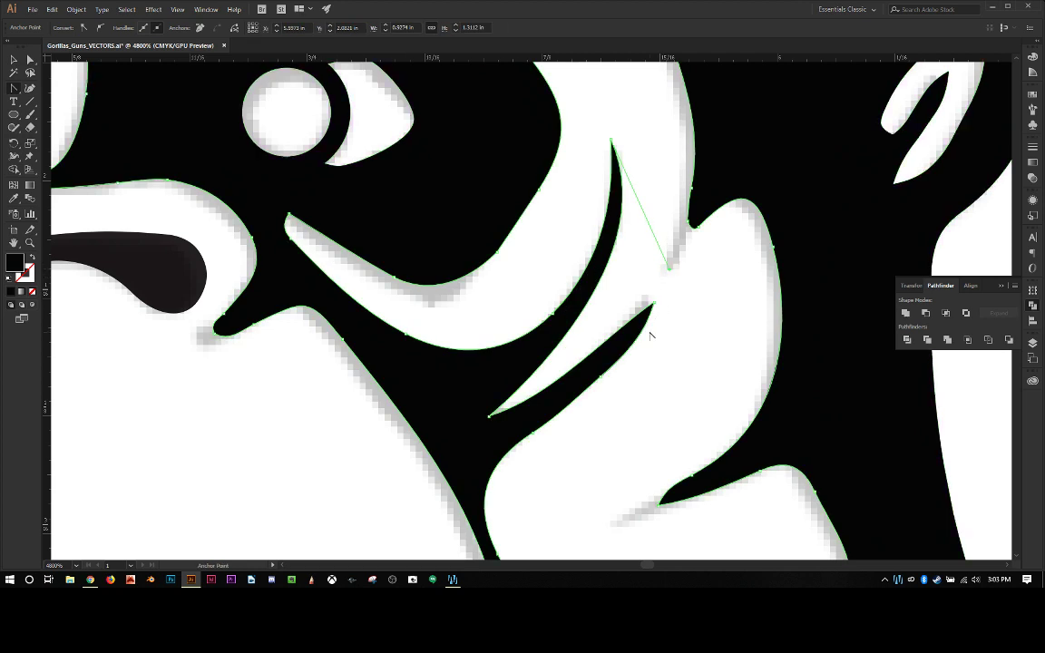
Move the lower cheek crease's tip onto the faded stroke's end and curve its upper edge into a sharp point using the tip handles.
left_click(655, 304)
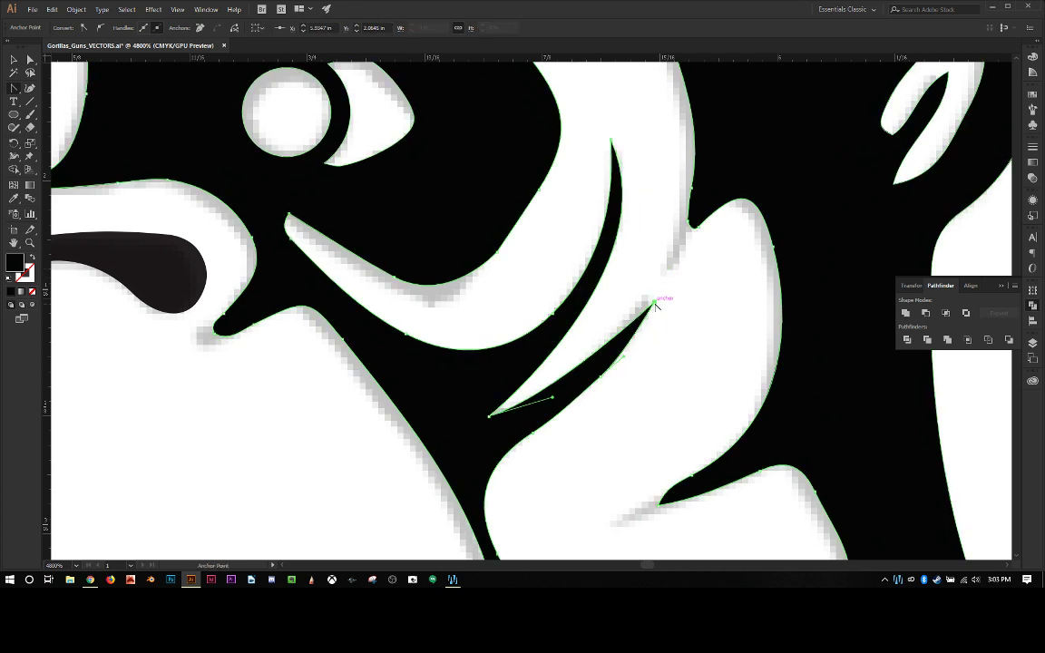
left_click_drag(656, 305, 645, 295)
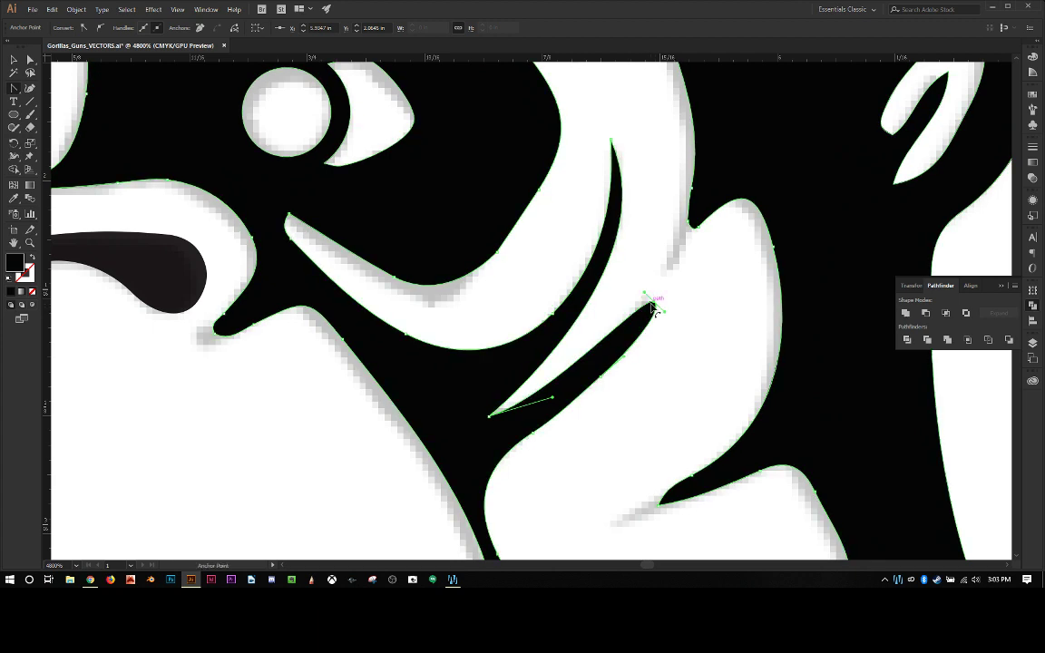
key("a")
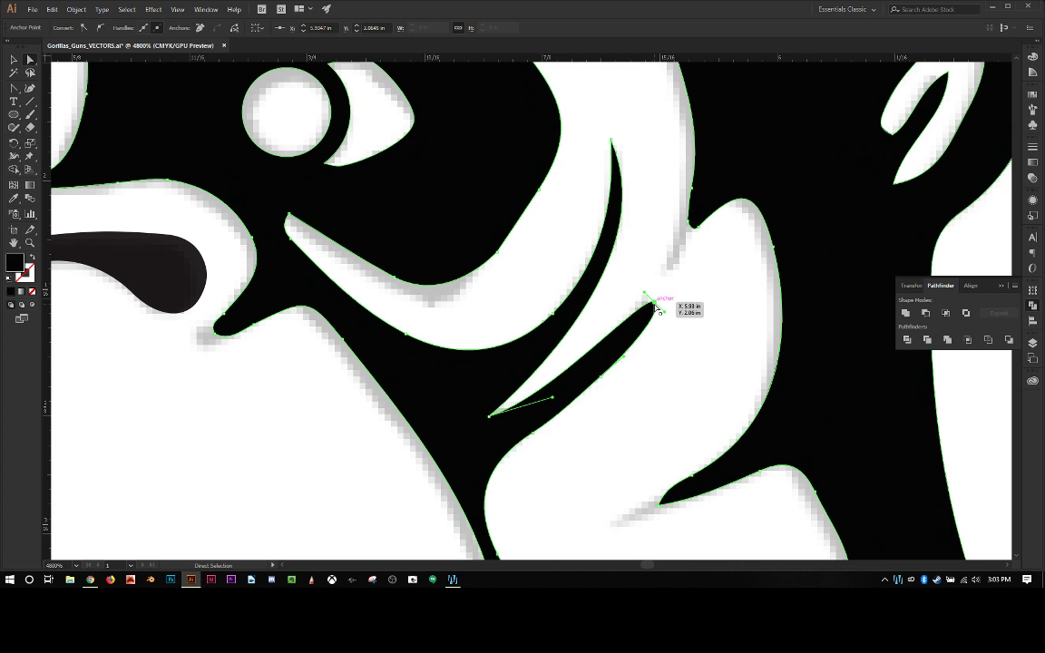
left_click_drag(651, 301, 649, 301)
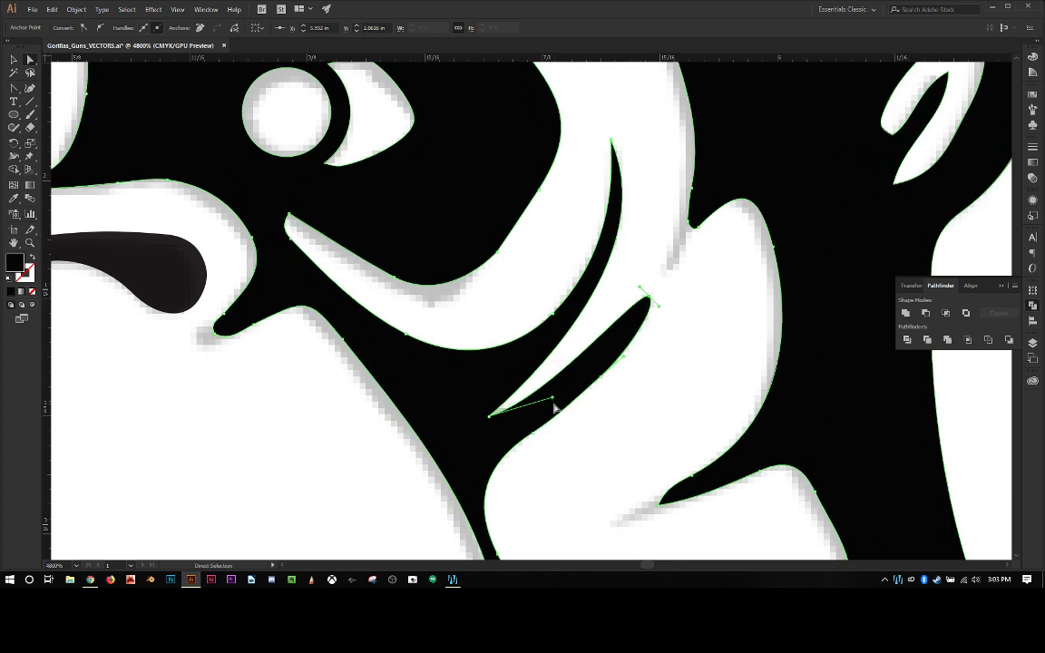
key("shift+c")
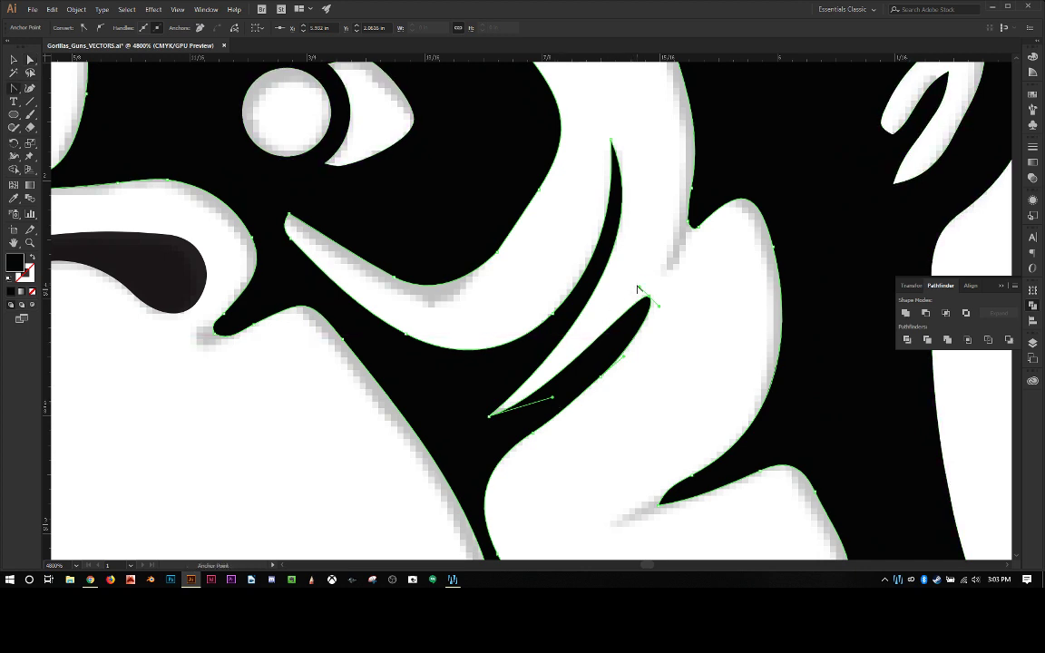
left_click_drag(639, 289, 641, 329)
left_click(648, 317, "ctrl")
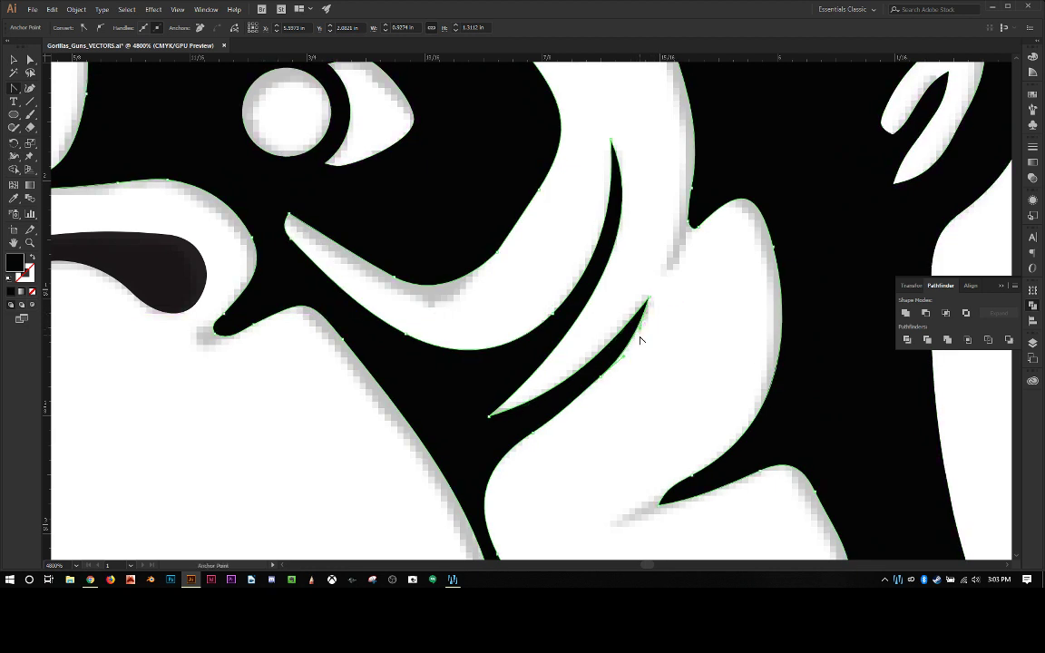
Delete the middle anchor on the lower crease's underside and smooth that edge with a longer handle from the neighbouring anchor.
key("minus")
left_click(601, 377)
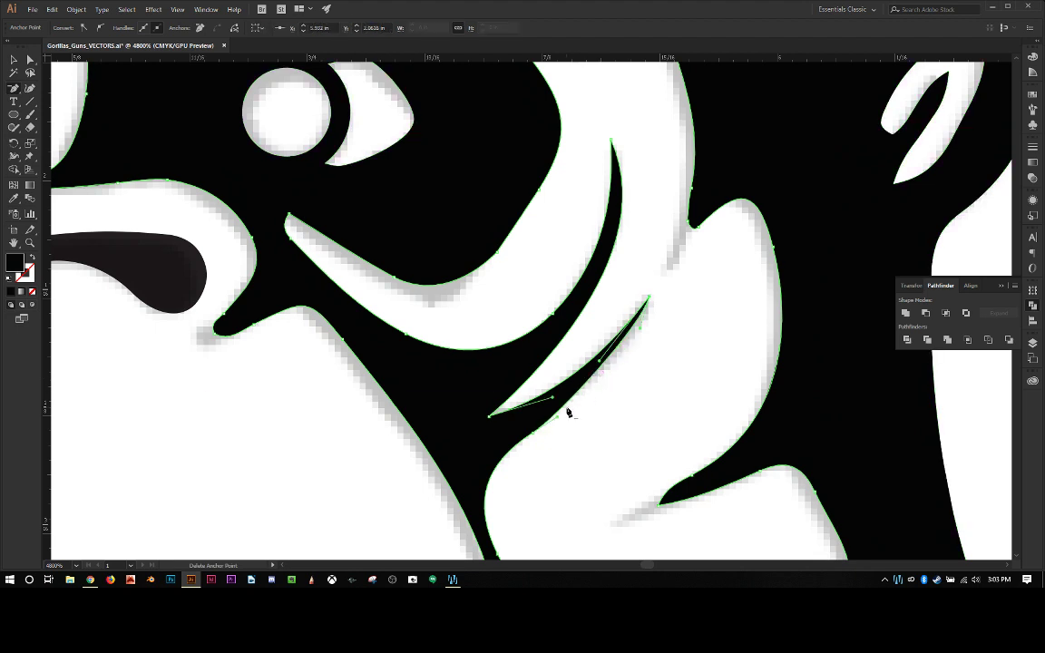
key("shift+c")
left_click_drag(557, 419, 561, 417)
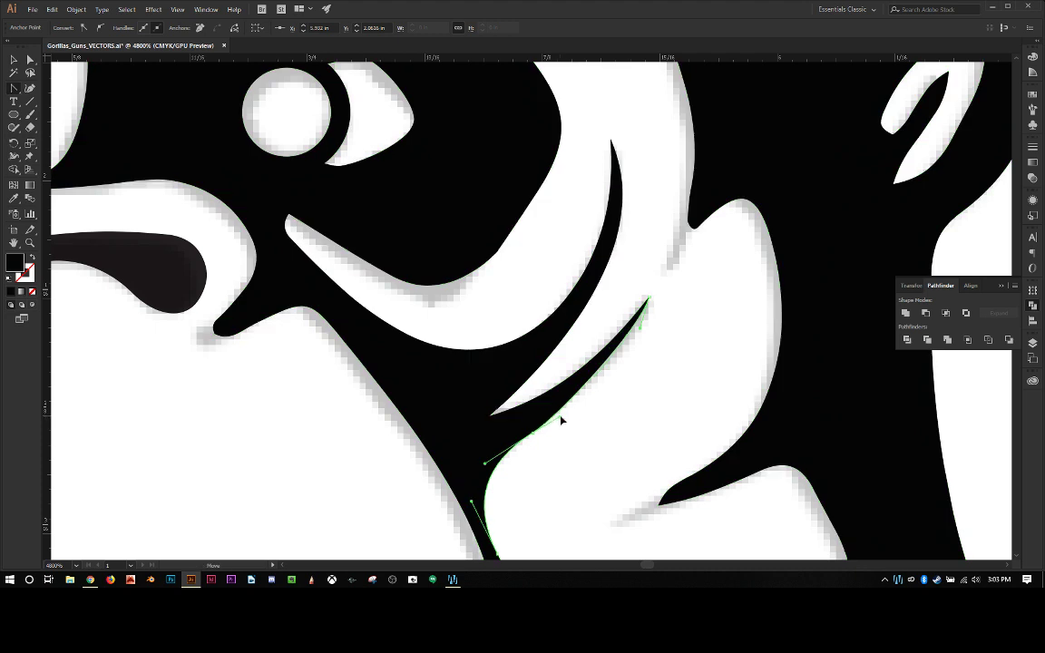
left_click(615, 384, "ctrl")
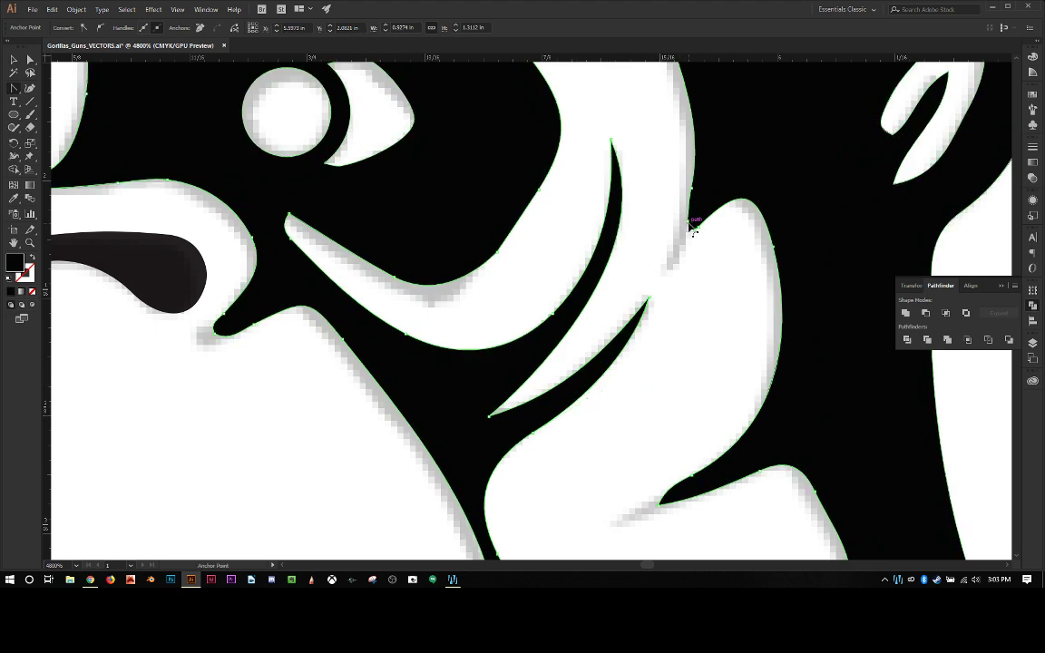
key("a")
left_click_drag(692, 227, 684, 250)
key("ctrl+z")
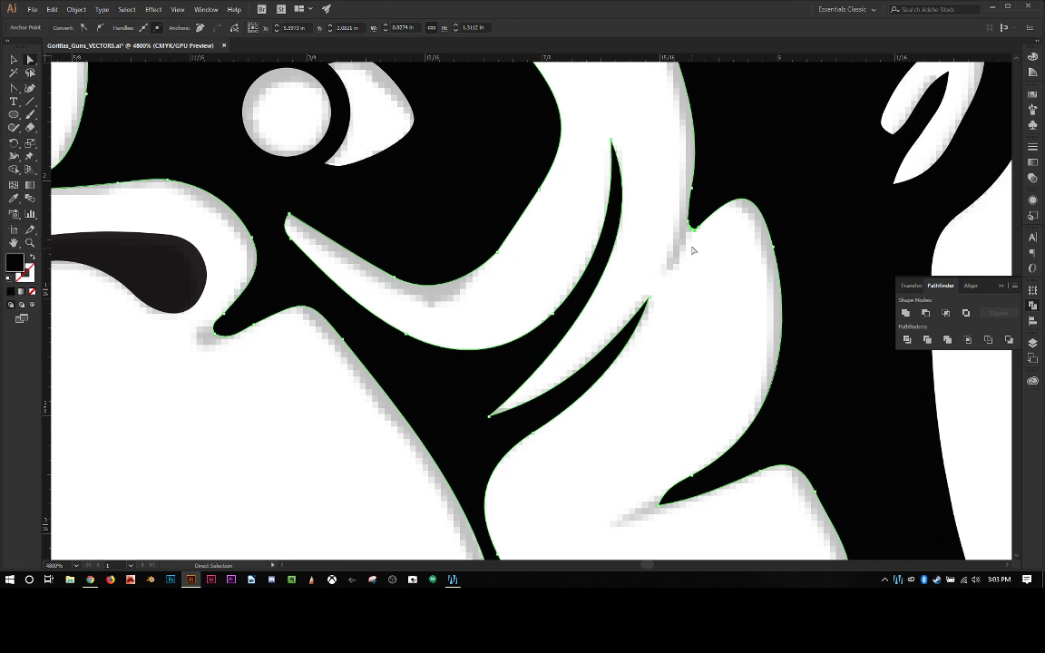
Move the tip of the short black spike beside the outer cheek down to the faded stroke's end and delete the adjacent lower-edge anchor.
left_click(699, 218)
left_click(689, 222)
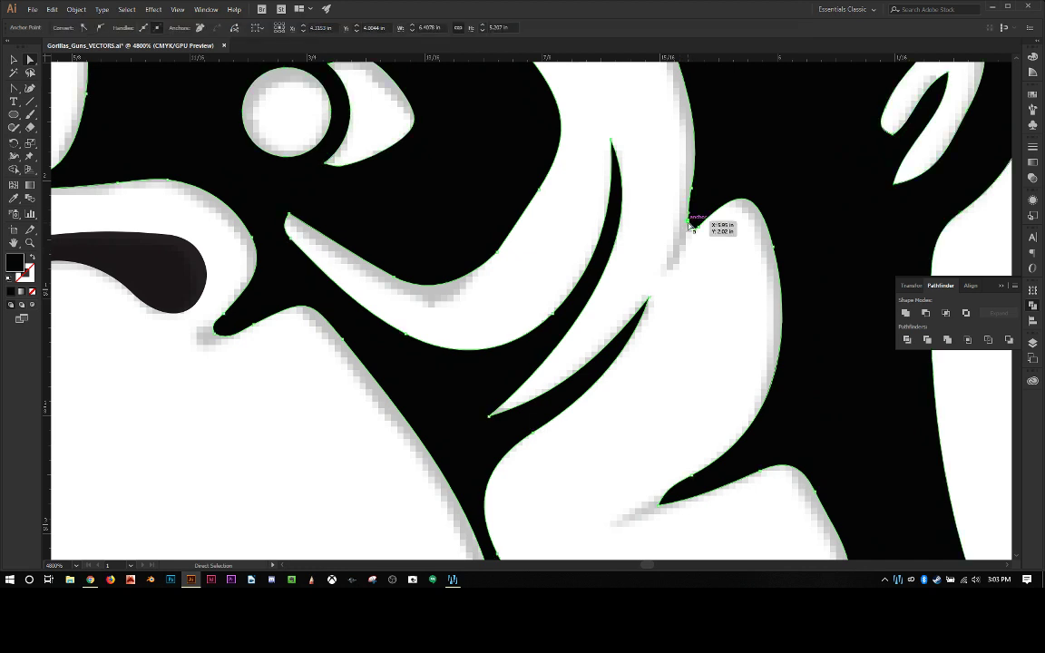
left_click_drag(691, 225, 669, 276)
key("shift+c")
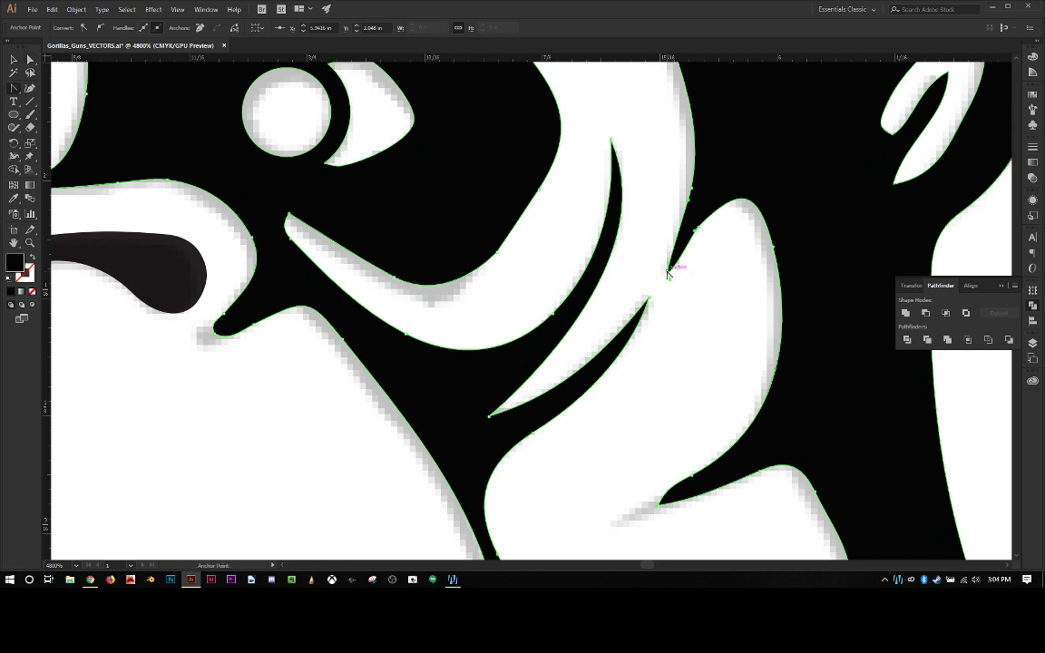
key("minus")
left_click(697, 231)
Curve the spike's lower edge over the cheek lobe with a handle pulled from its tip, and add an anchor near the lobe's crest.
scroll(685, 225, "up", 3)
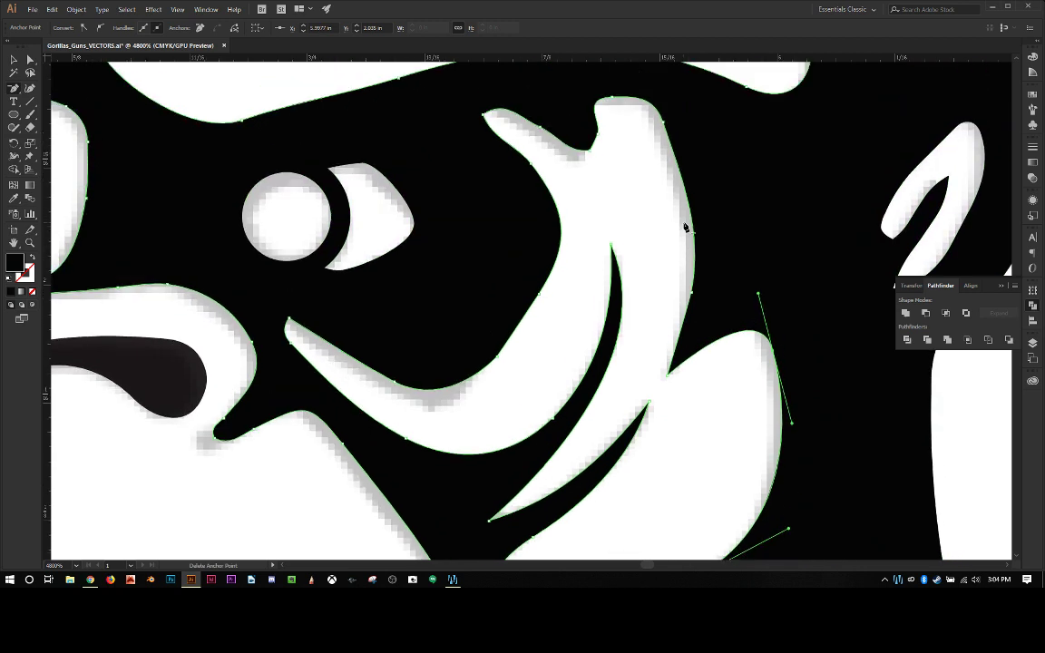
scroll(685, 227, "down", 1)
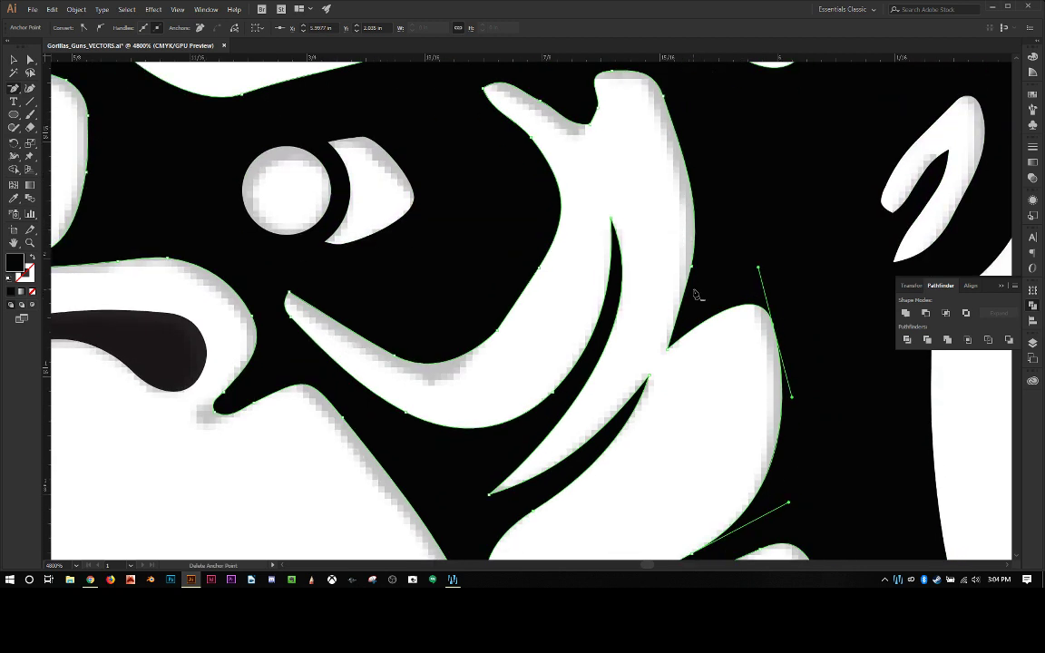
key("shift+c")
left_click_drag(666, 350, 728, 236)
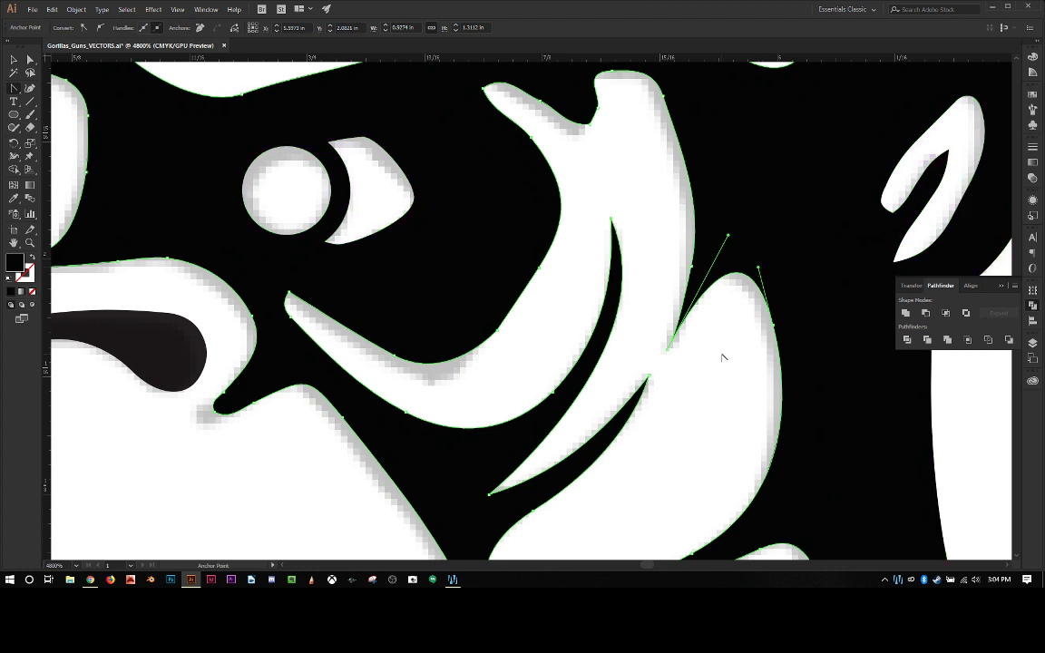
key("plus")
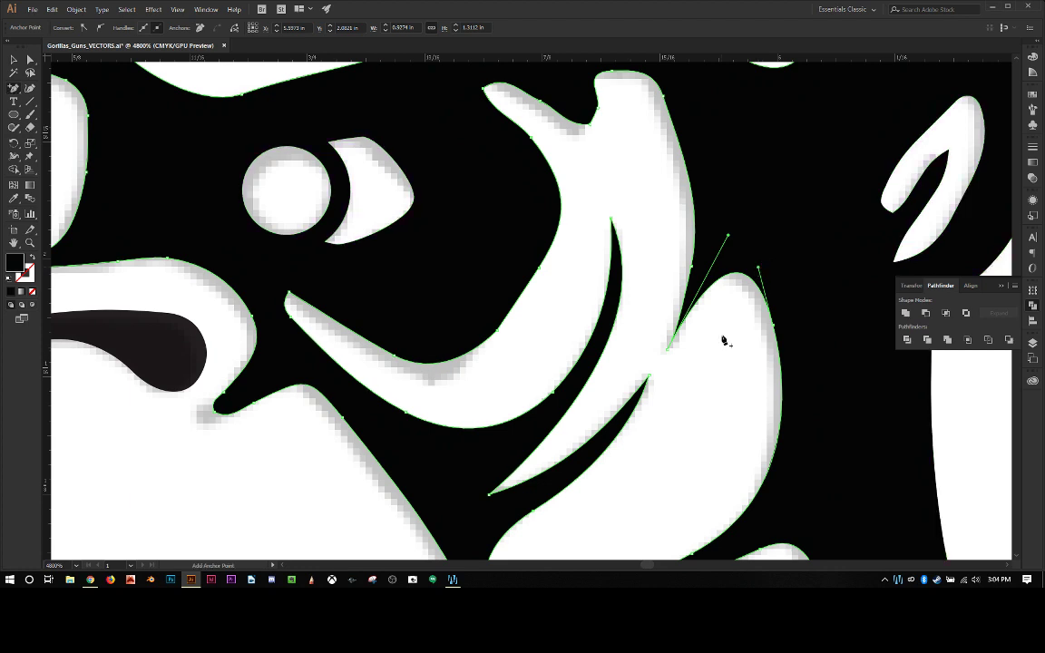
left_click(724, 277)
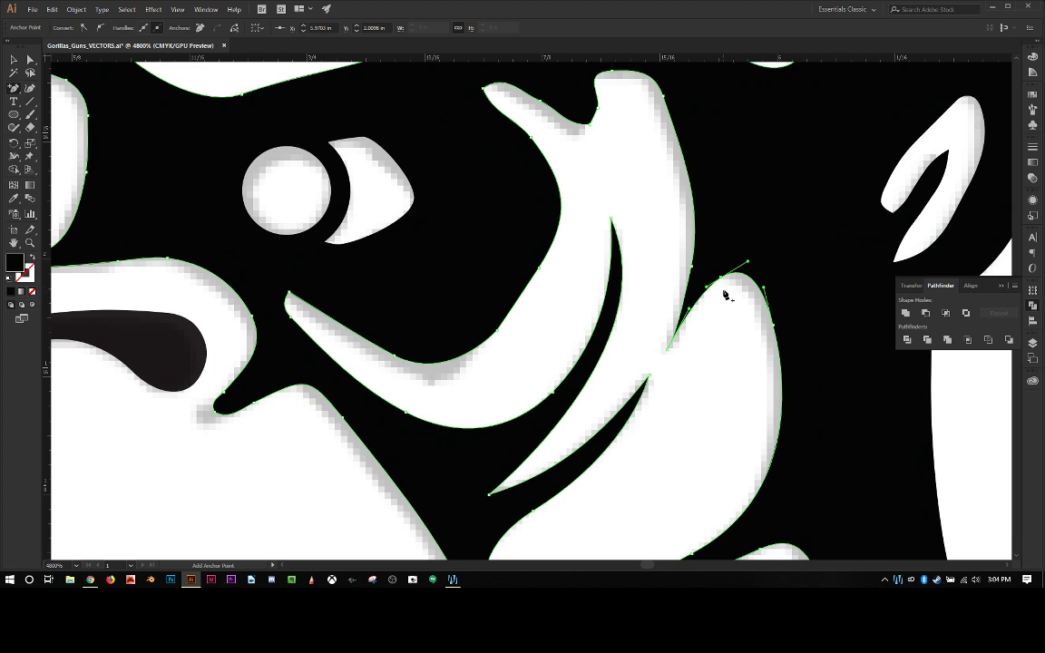
Convert the outer cheek lobe's crest anchor to a corner, raise it into a sharp peak, and curve the edge running down to the spike.
key("shift+c")
left_click(722, 277)
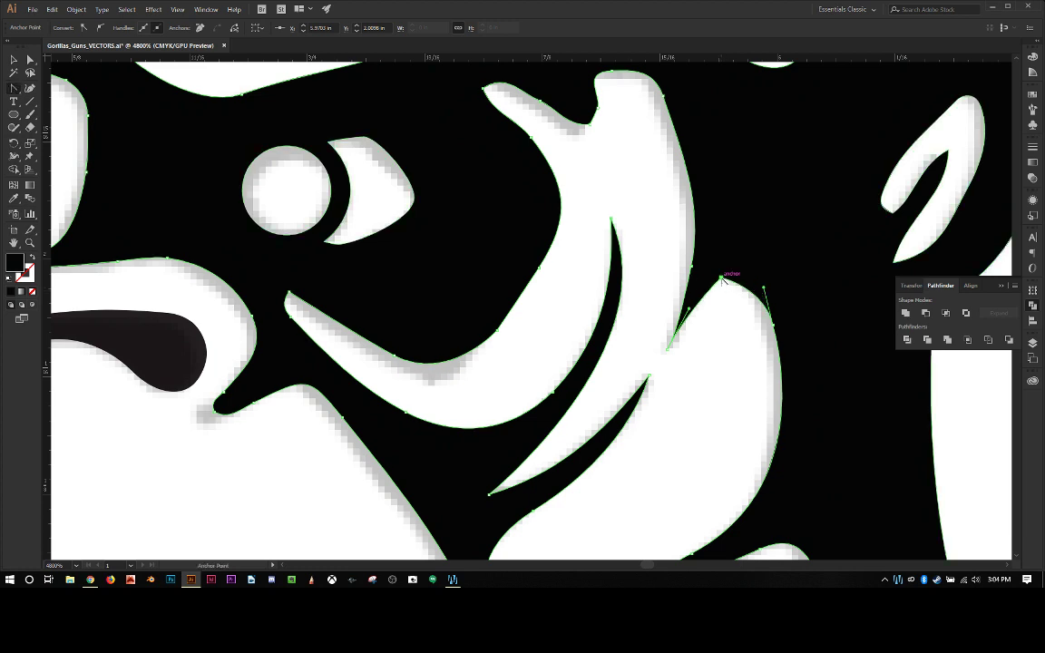
key("a")
left_click_drag(723, 282, 717, 264)
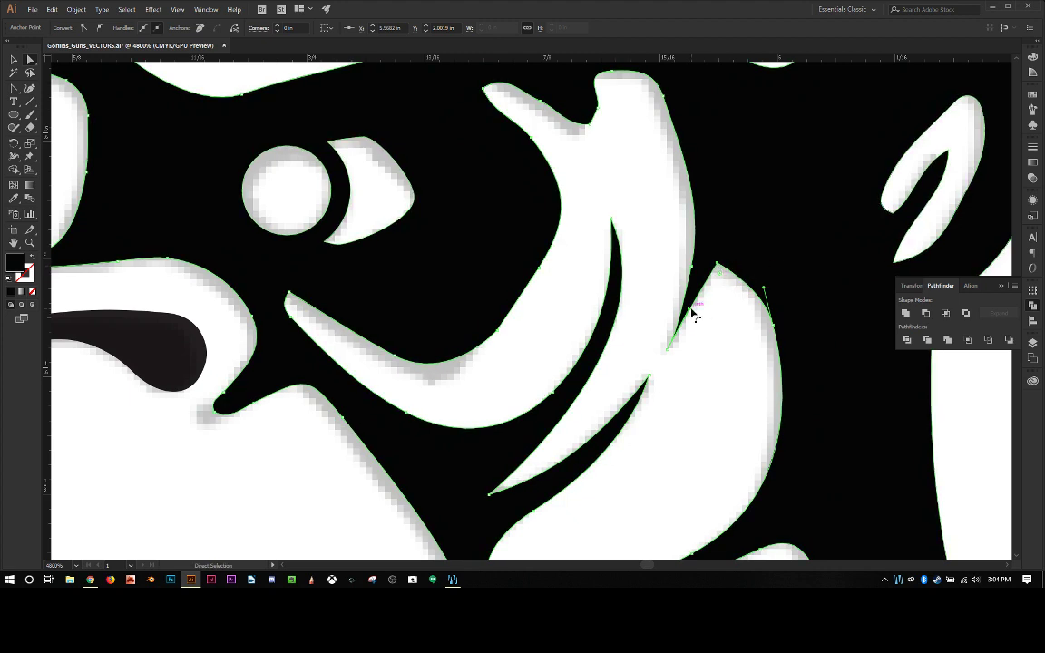
left_click_drag(694, 305, 711, 291)
left_click(733, 303)
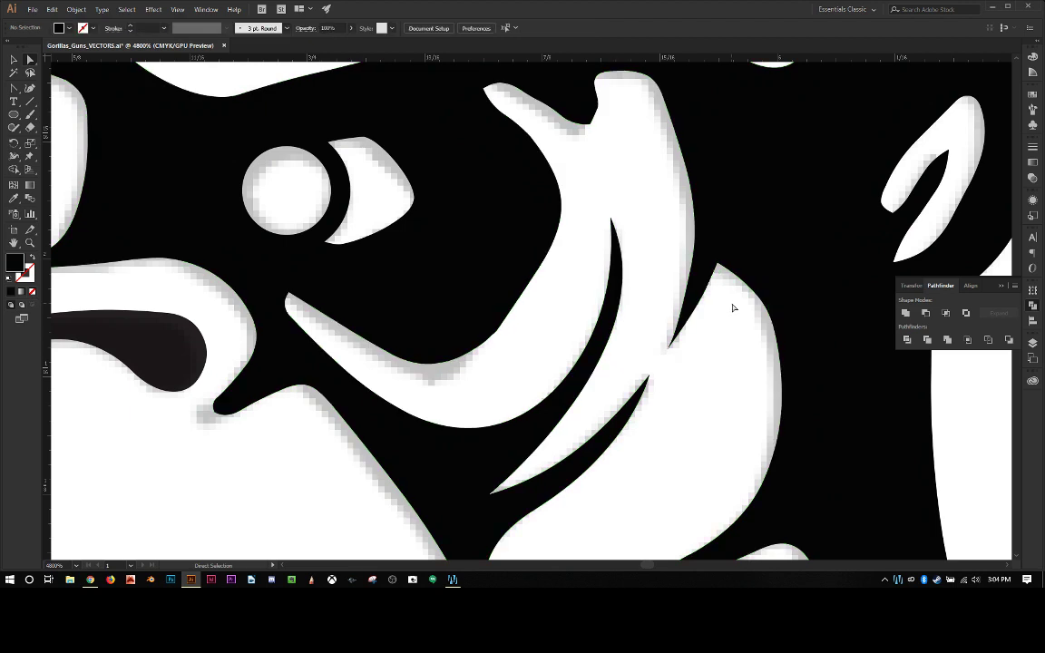
Delete the surplus anchors on both sides of the V-shaped notch at the top of the white cheek shape beside the eye.
scroll(733, 319, "up", 1)
scroll(717, 308, "up", 3)
left_click(597, 217)
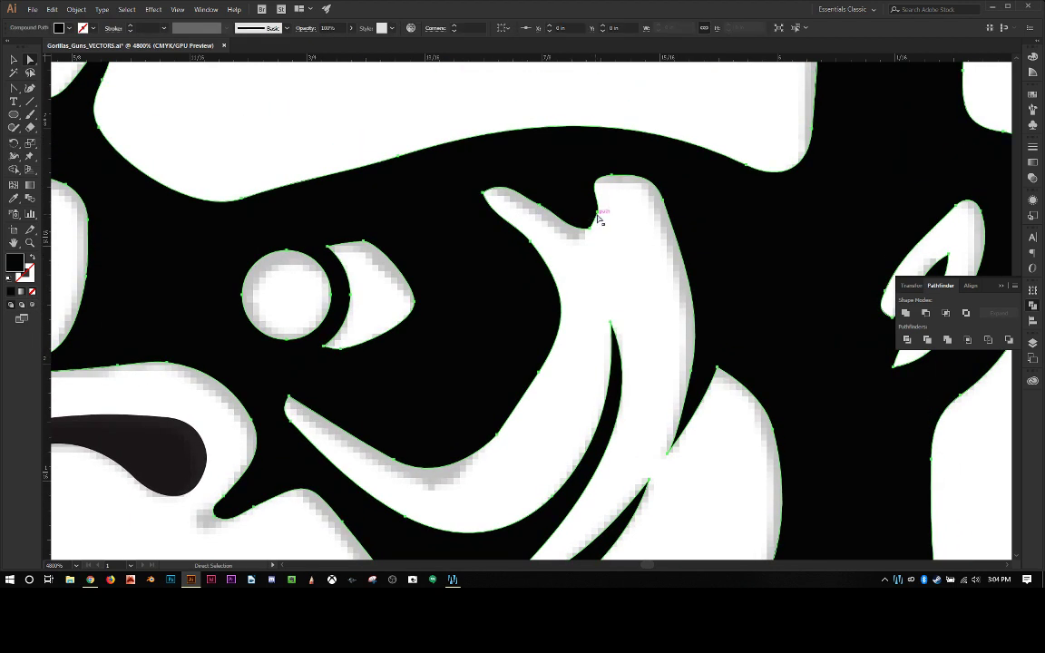
left_click(598, 216)
key("minus")
left_click(598, 216)
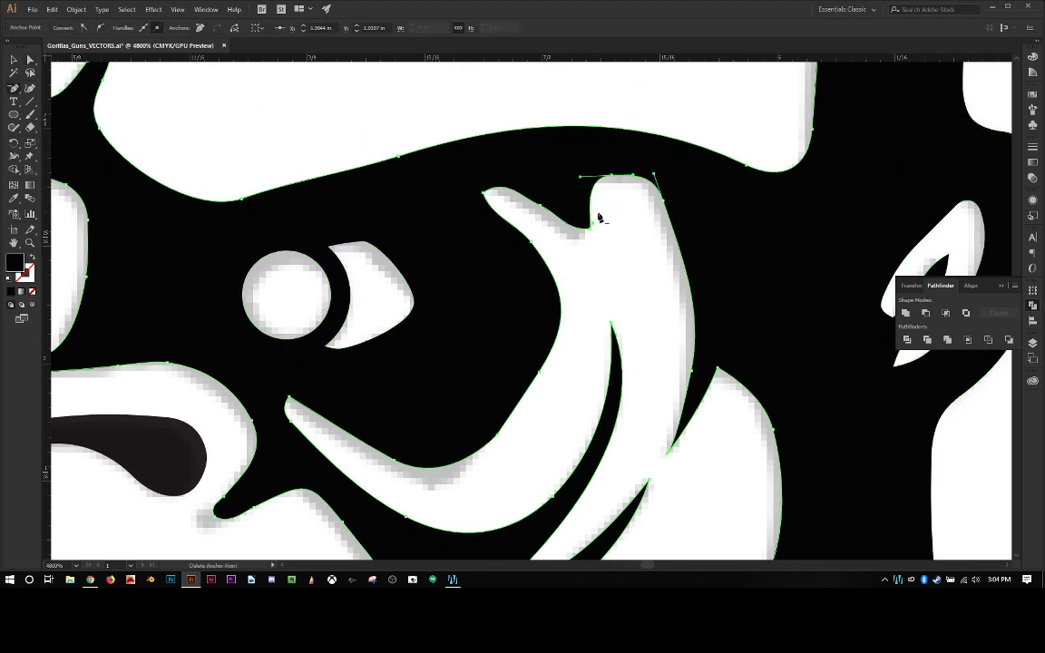
left_click(600, 208)
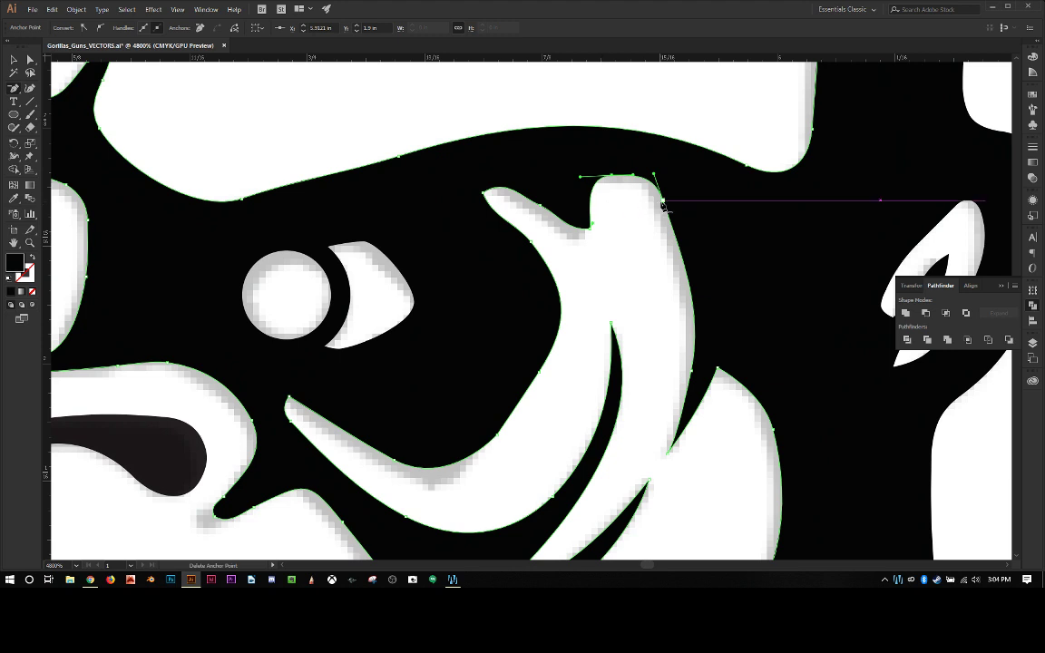
left_click(542, 206)
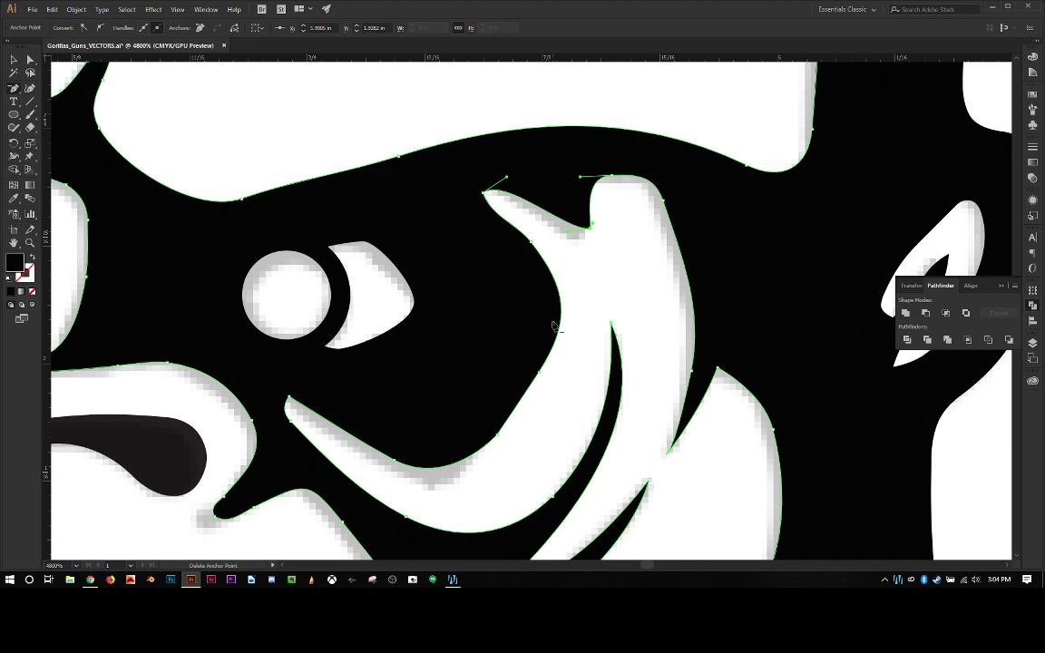
Move the notch's bottom anchor down to deepen it and convert that anchor to a sharp corner.
key("a")
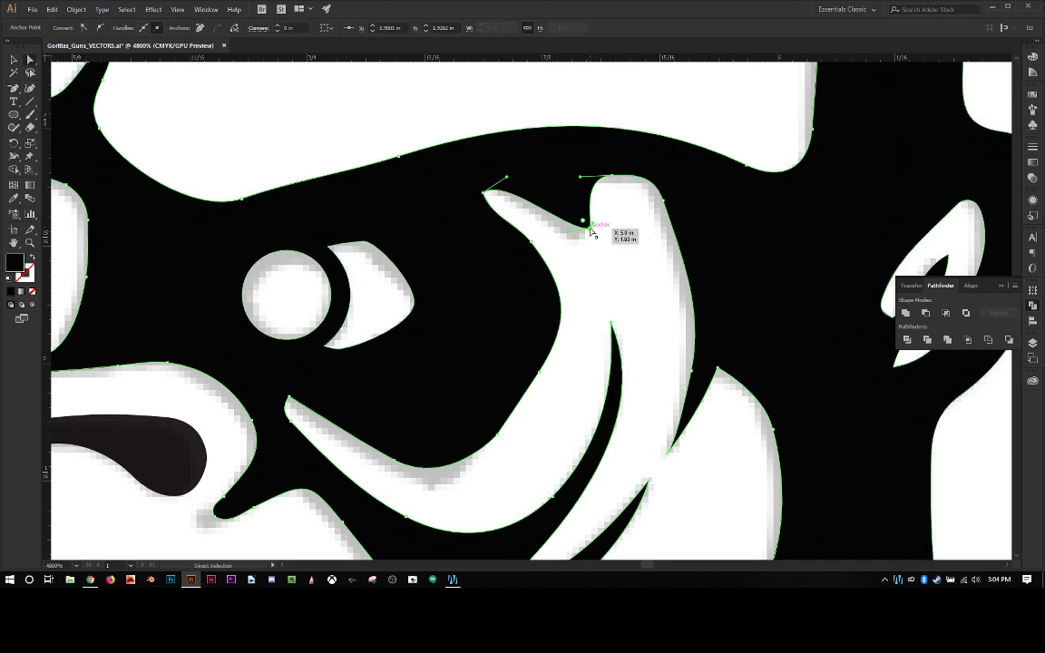
left_click_drag(590, 233, 586, 245)
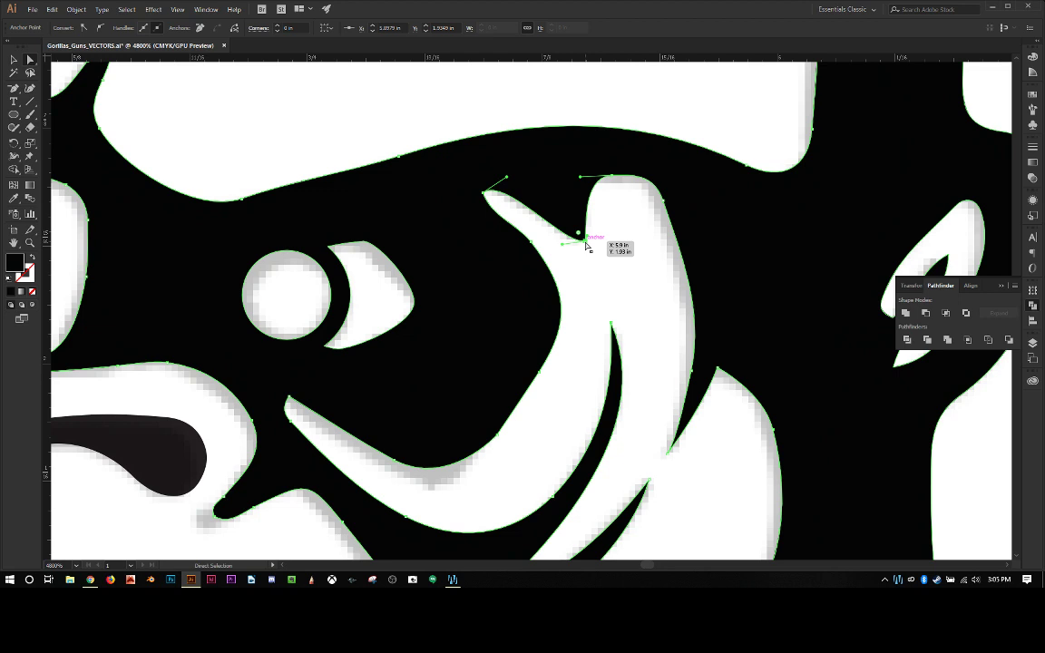
key("shift+c")
left_click(586, 242)
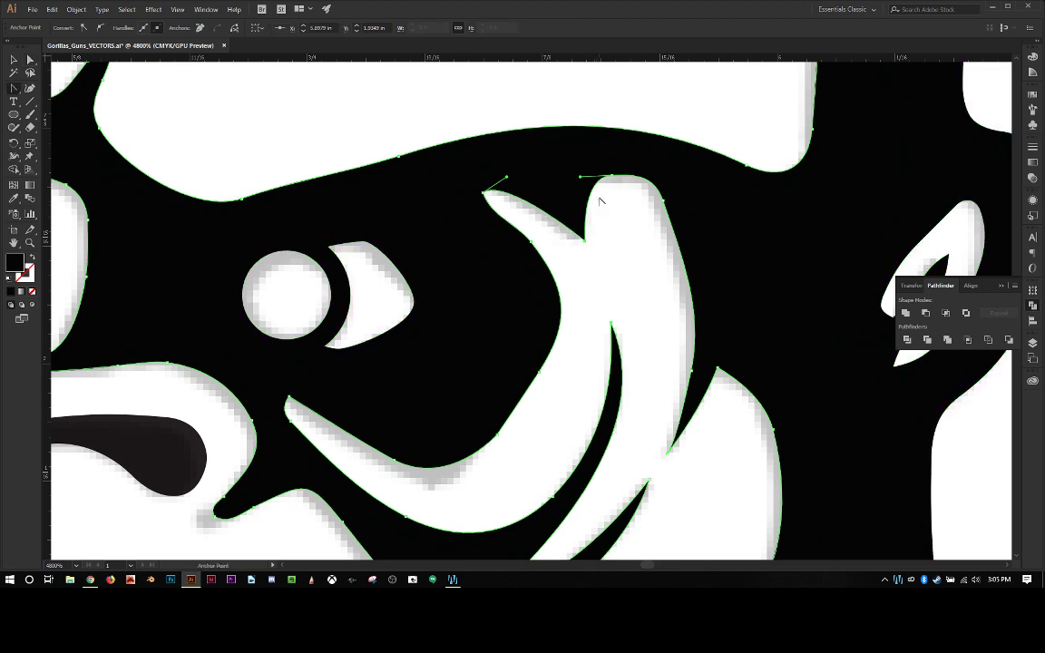
Add an anchor on the rounded shoulder of the wide prong beside the notch and pull it out into a sharp corner.
key("plus")
left_click(591, 196)
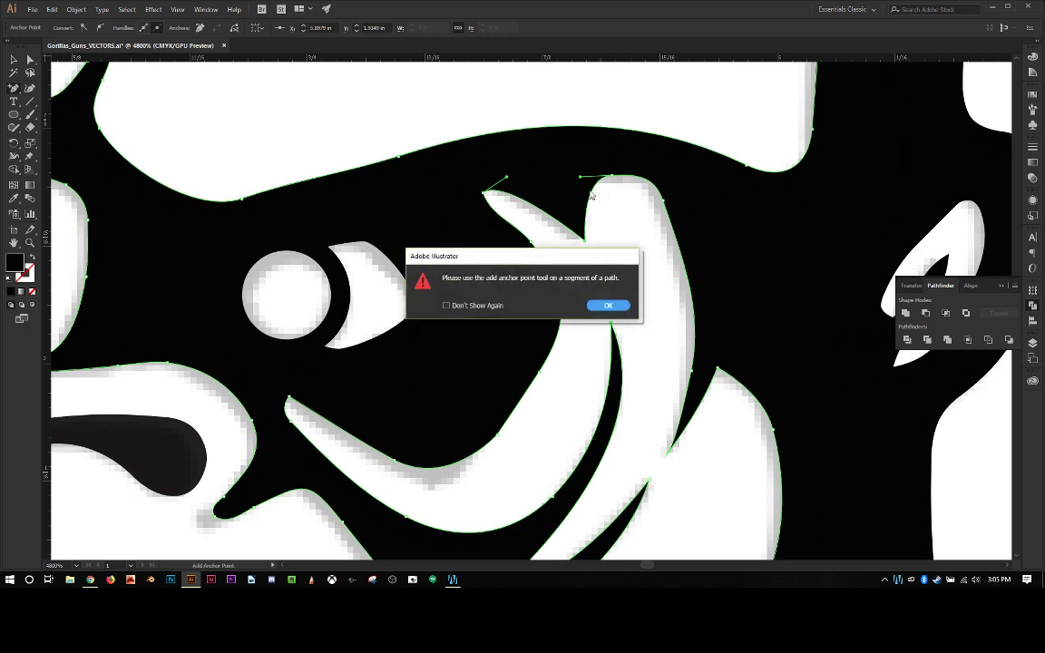
left_click(601, 308)
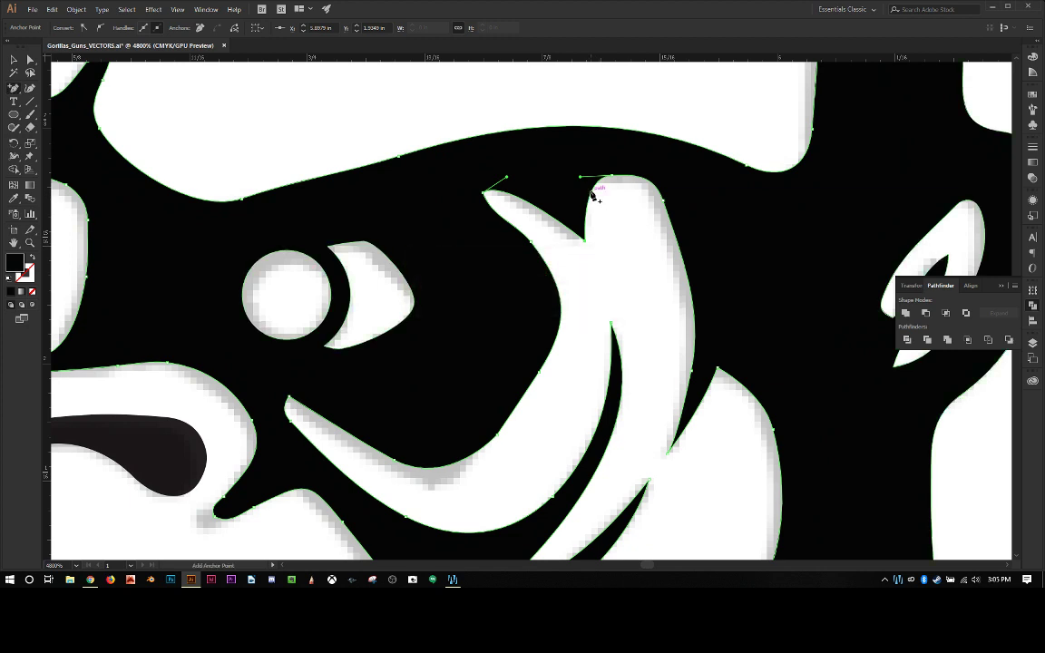
left_click(590, 193)
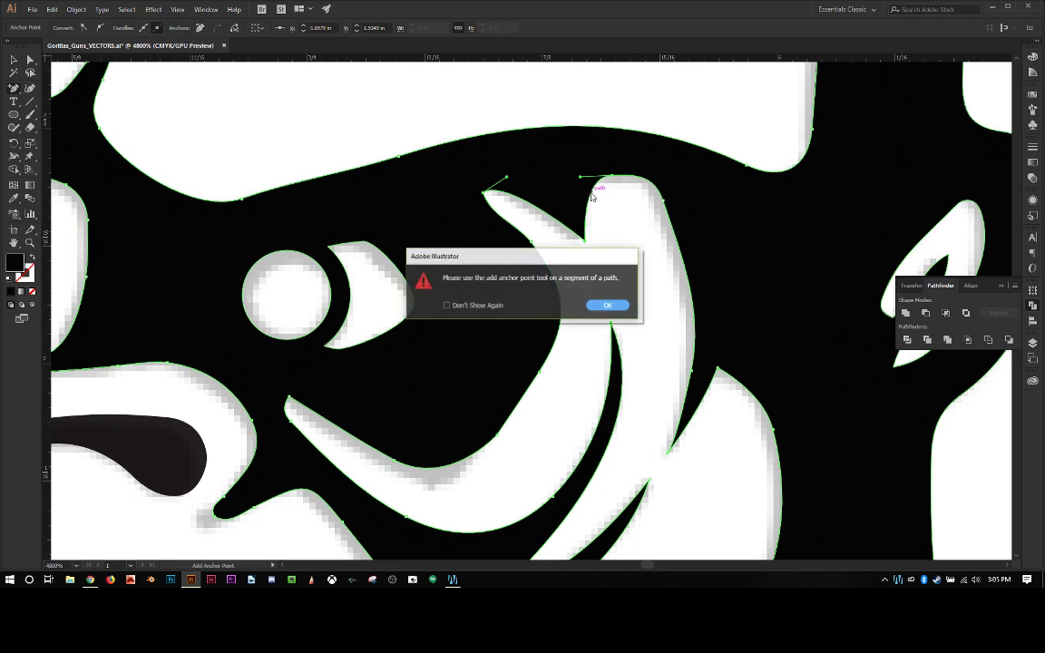
left_click(602, 306)
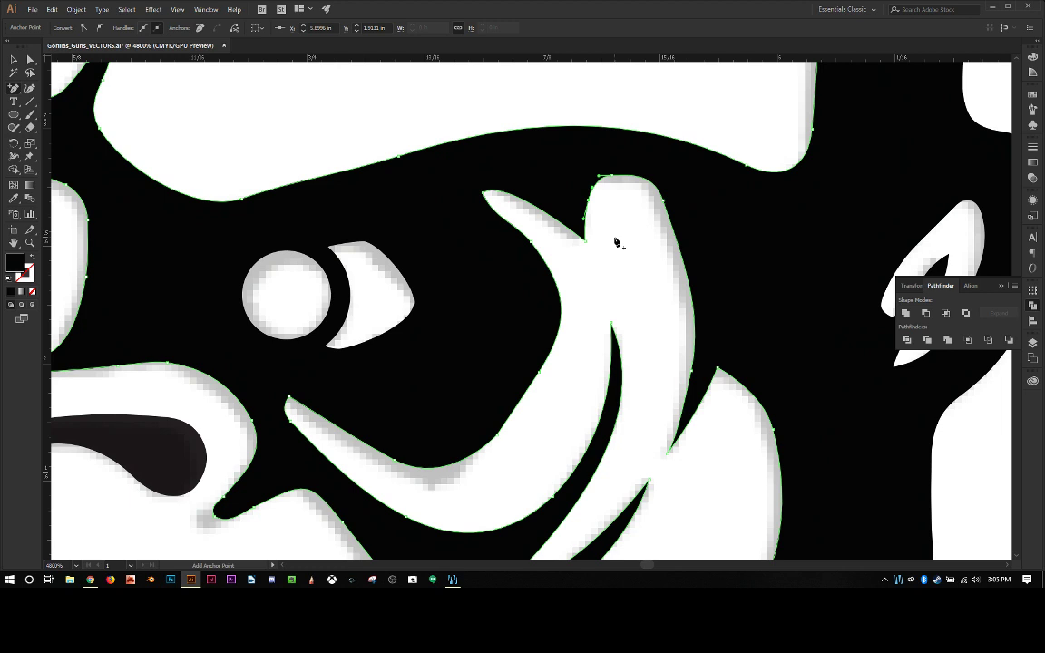
key("shift+c")
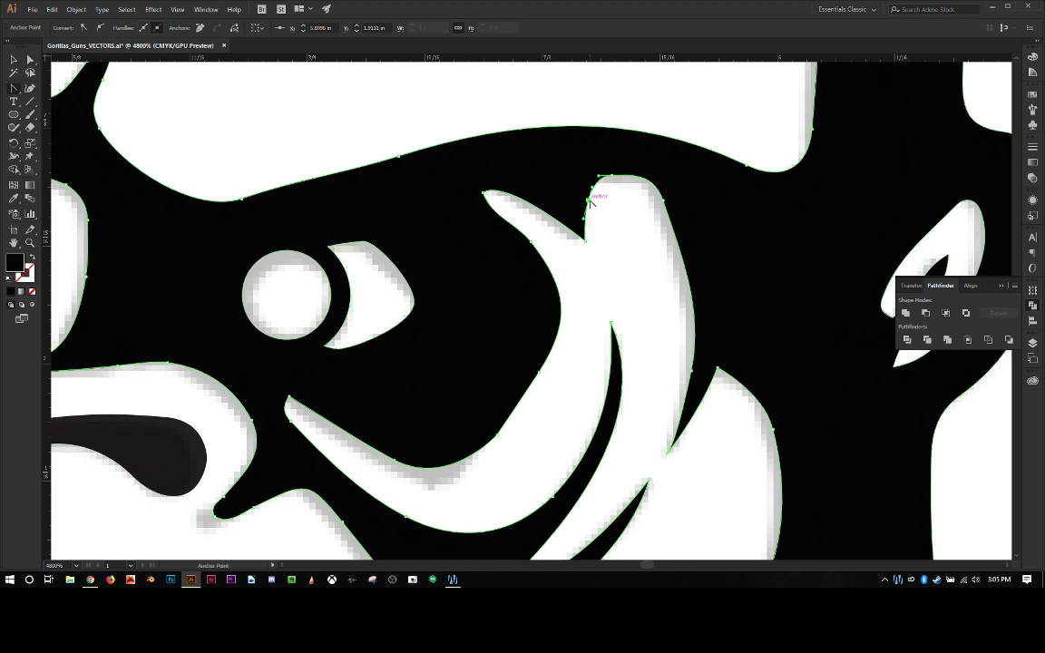
left_click_drag(588, 197, 579, 181)
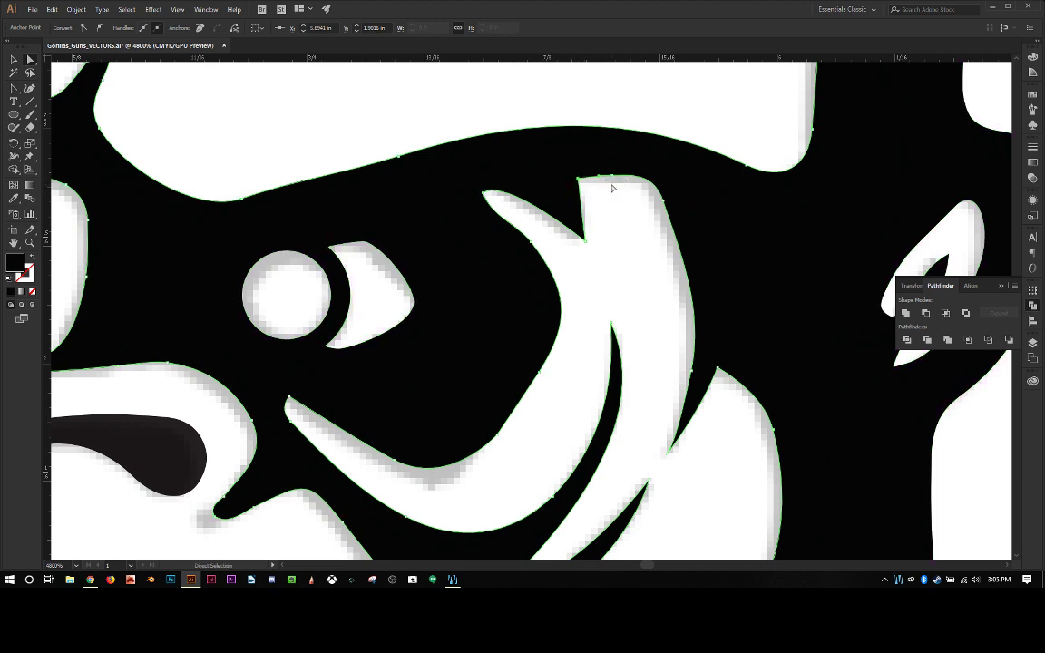
Delete the wide prong's top middle anchor, raise its outer shoulder anchor, and flatten the top edge between two sharp corners.
left_click(613, 181)
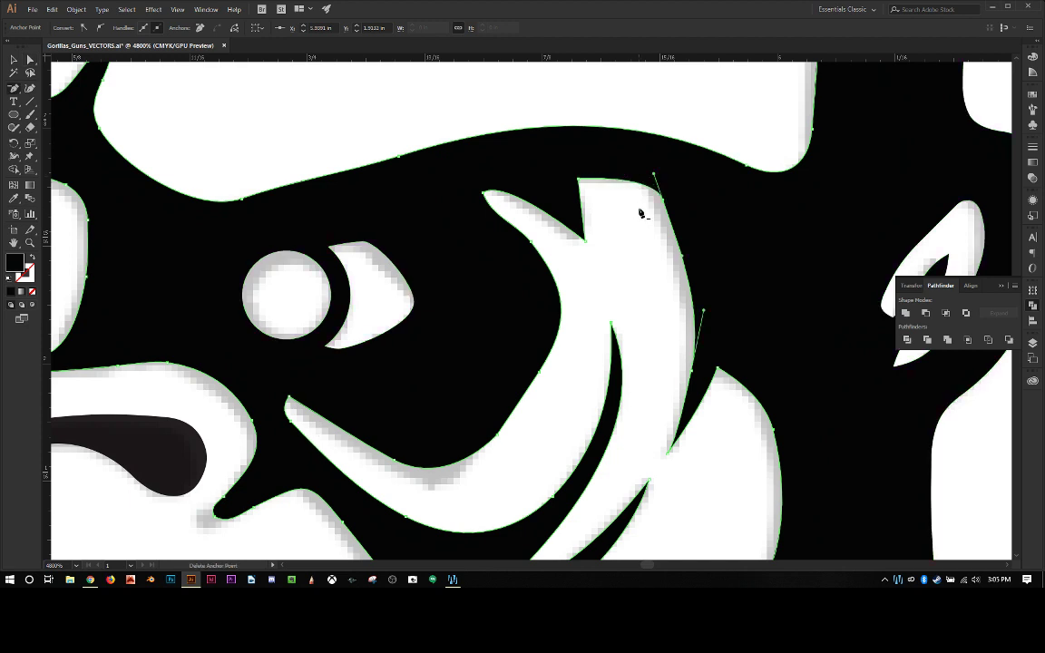
key("a")
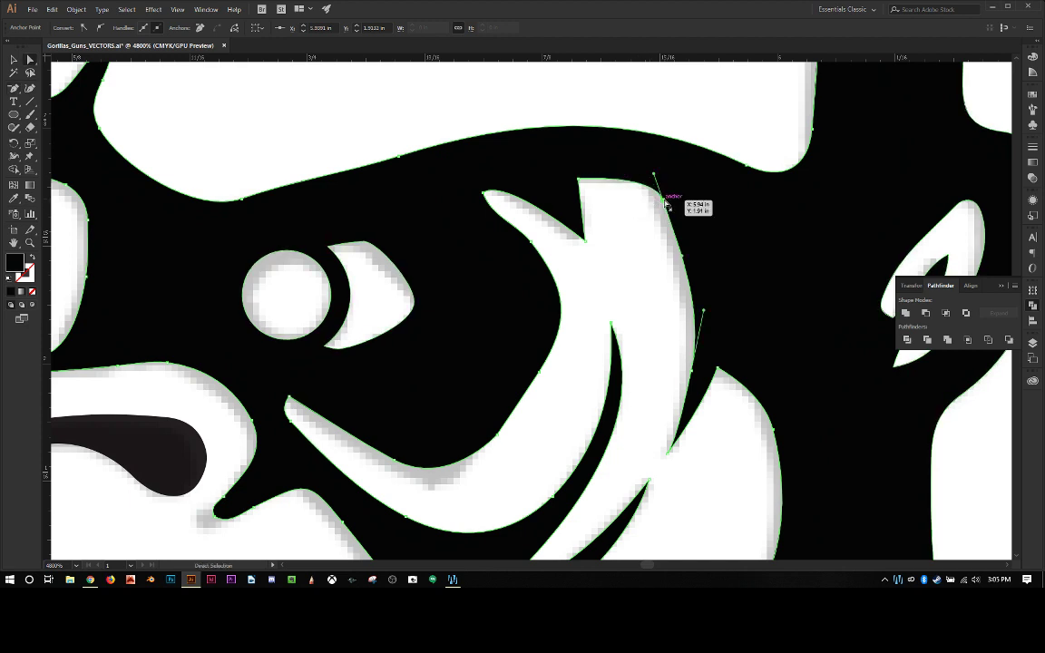
left_click_drag(667, 204, 656, 188)
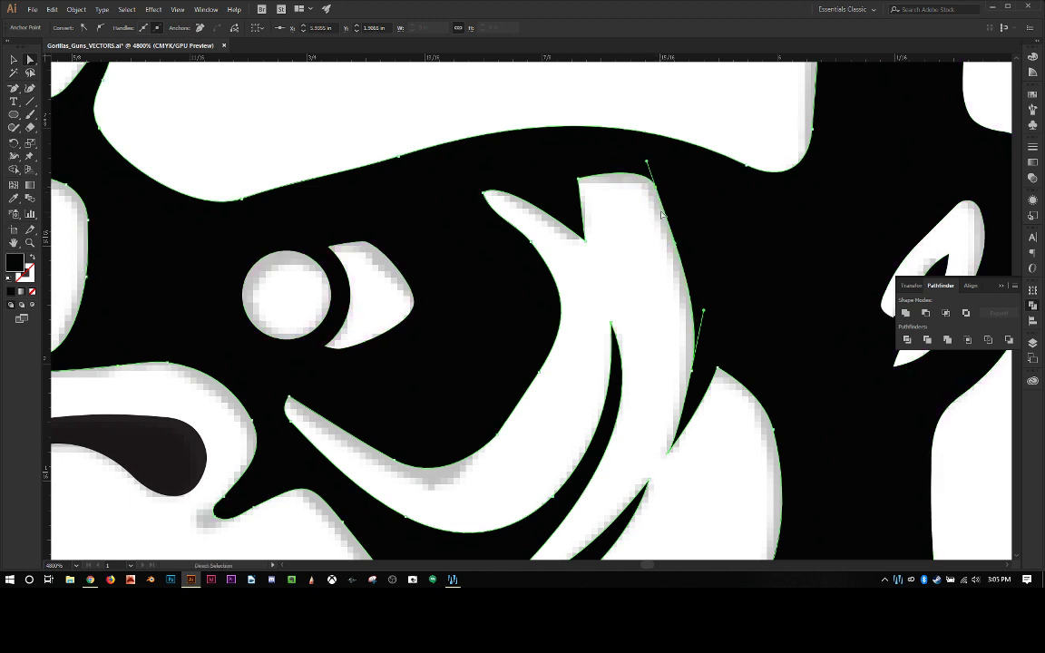
key("shift+c")
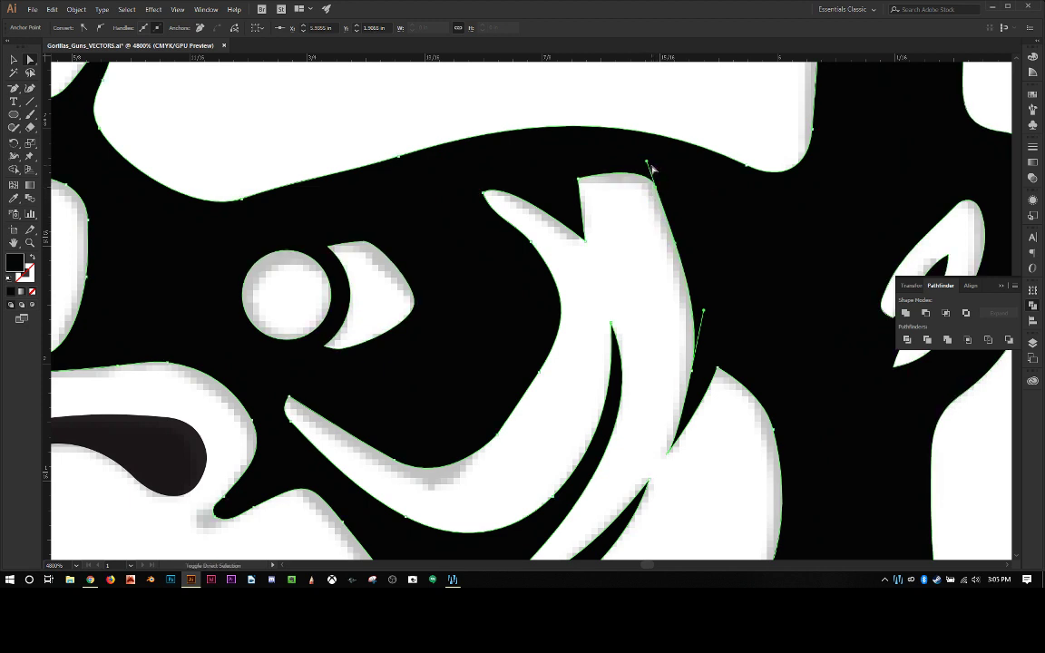
left_click_drag(647, 161, 560, 181)
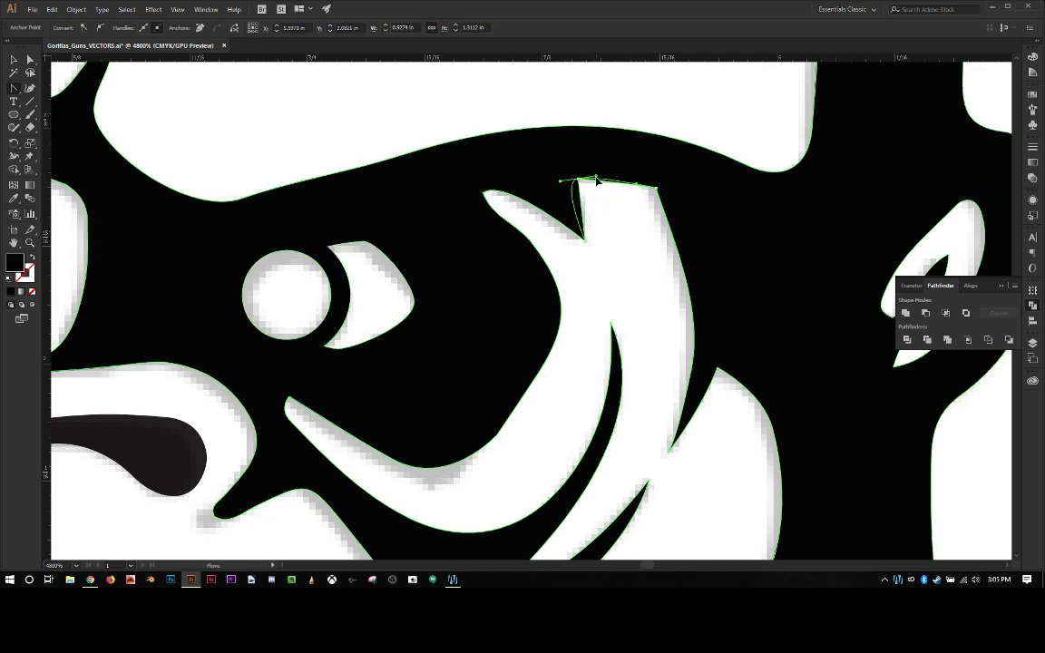
left_click(581, 180)
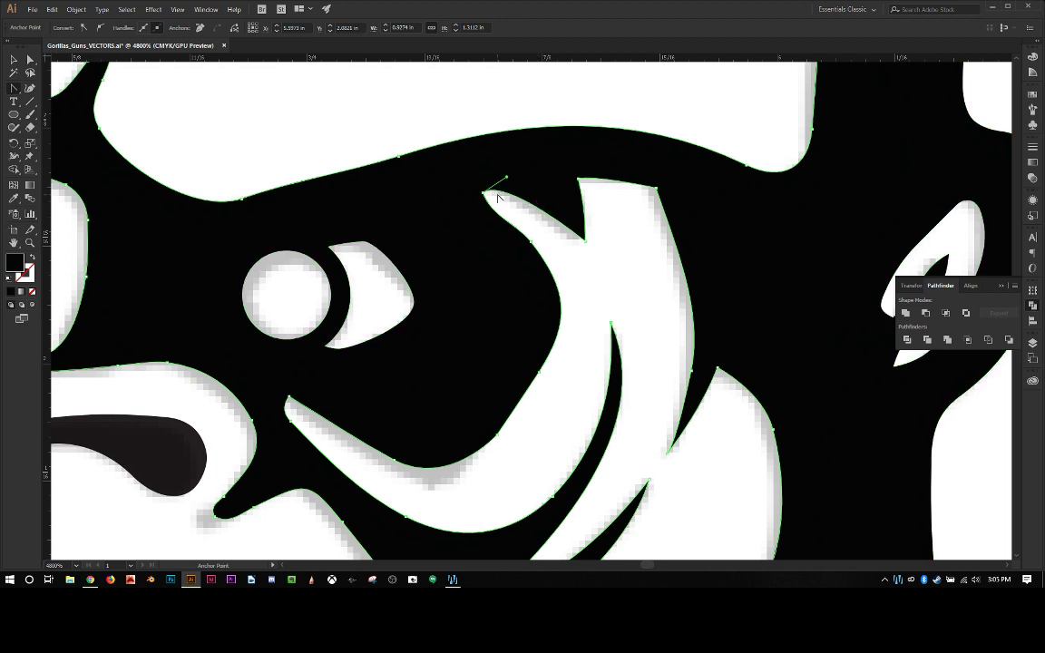
Adjust the handles at the notch's bottom point to bow the narrow prong's upper edge outward.
left_click_drag(585, 240, 582, 245)
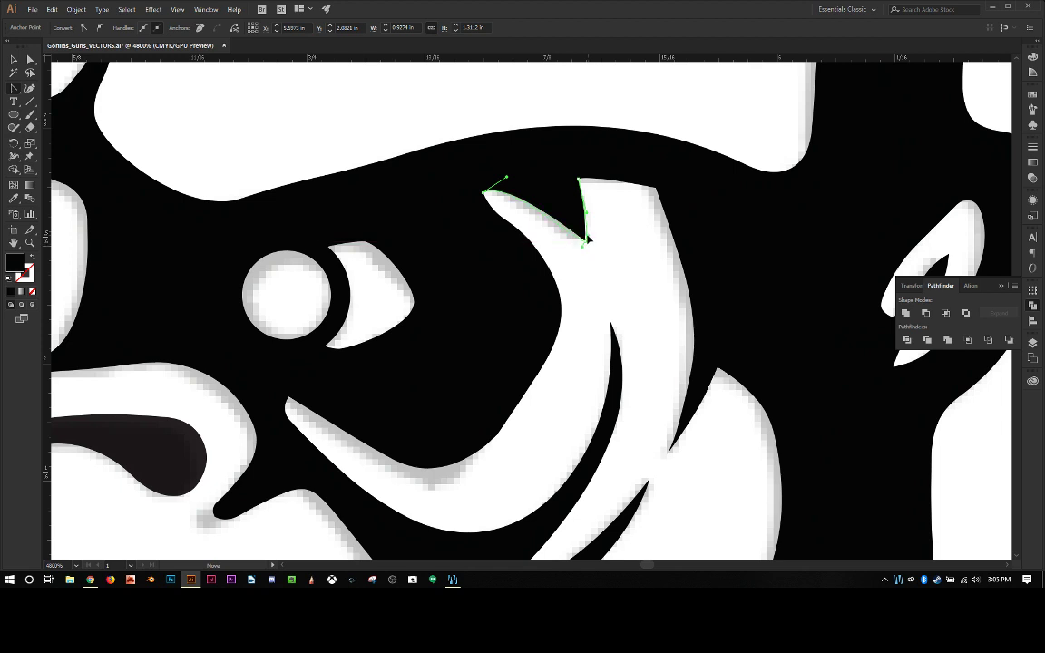
left_click(584, 245)
left_click_drag(583, 245, 526, 187)
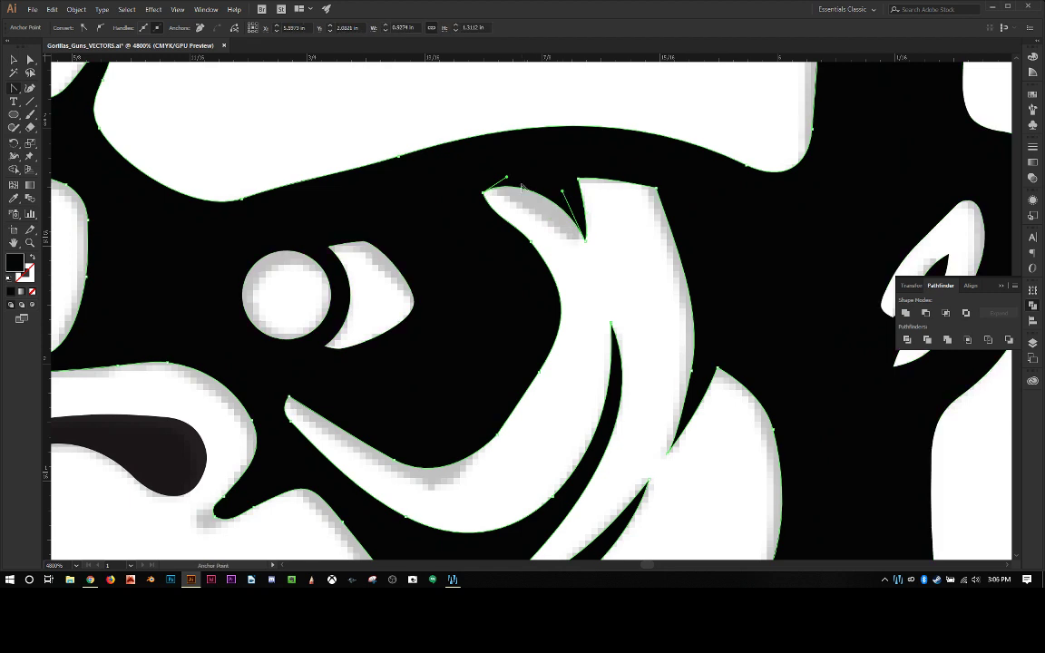
Add a corner anchor on the narrow prong's upper edge, move it outward, and extend the wide prong's inner corner toward it.
key("plus")
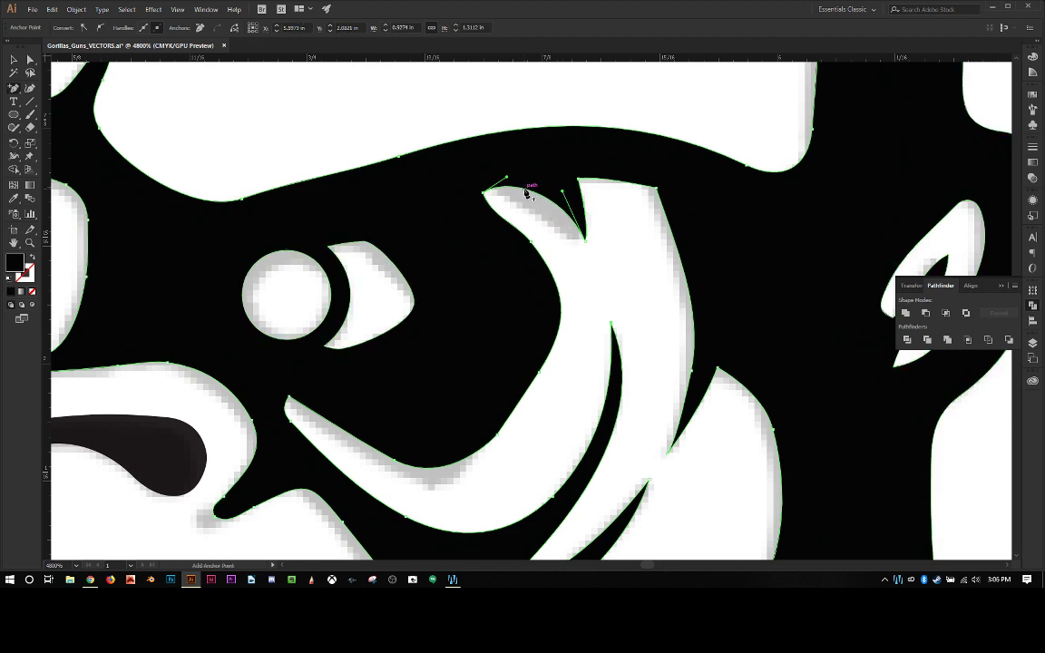
left_click(524, 190)
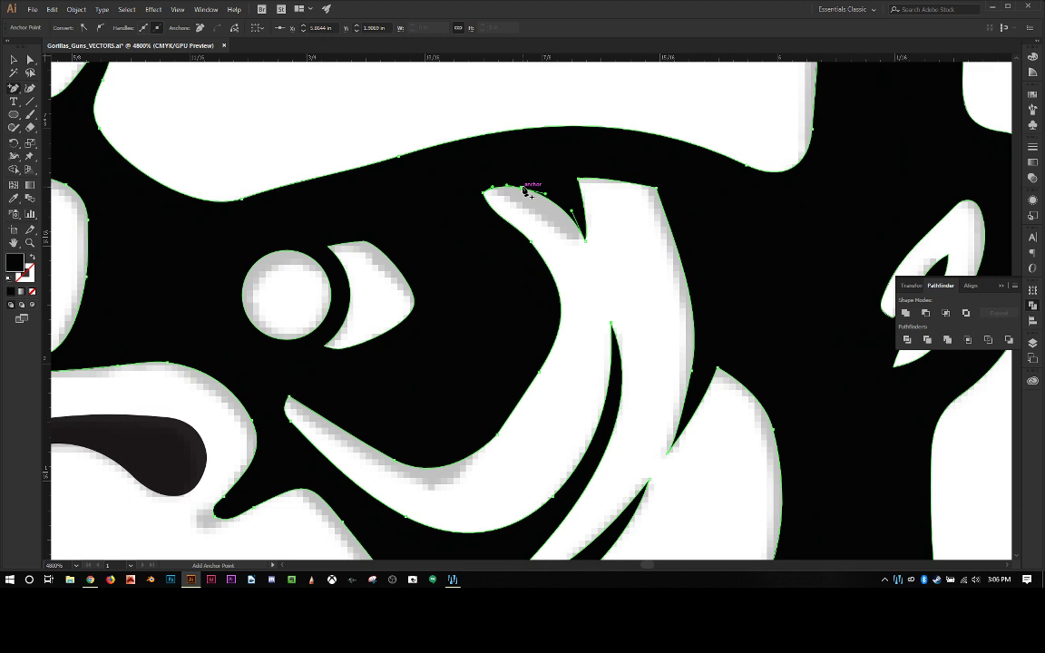
key("shift+c")
left_click(524, 189)
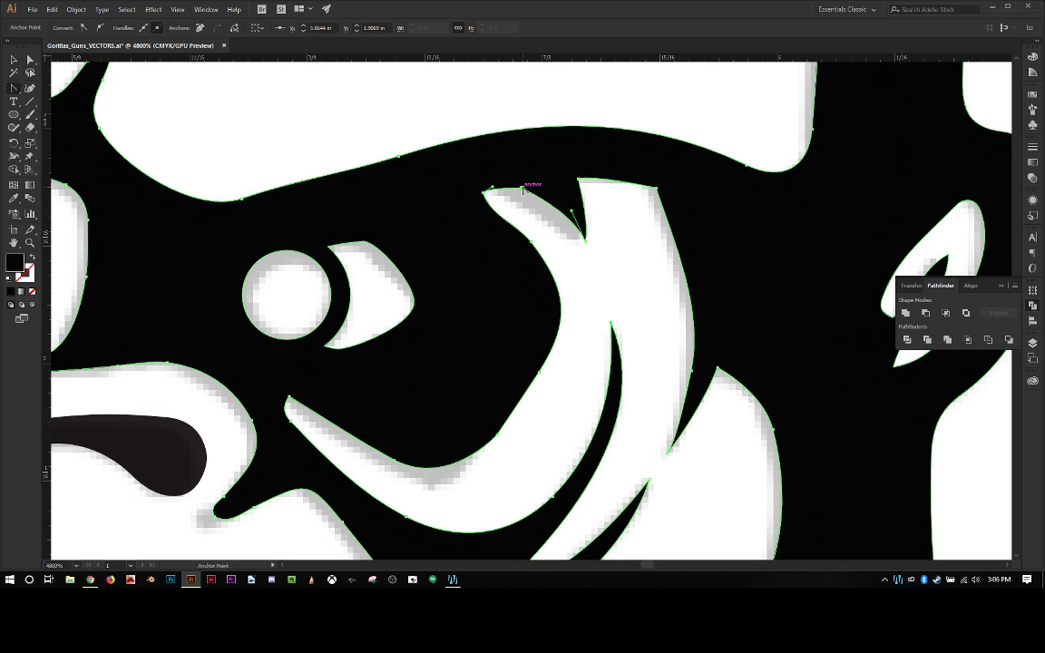
key("a")
left_click_drag(524, 190, 570, 181)
left_click(582, 213)
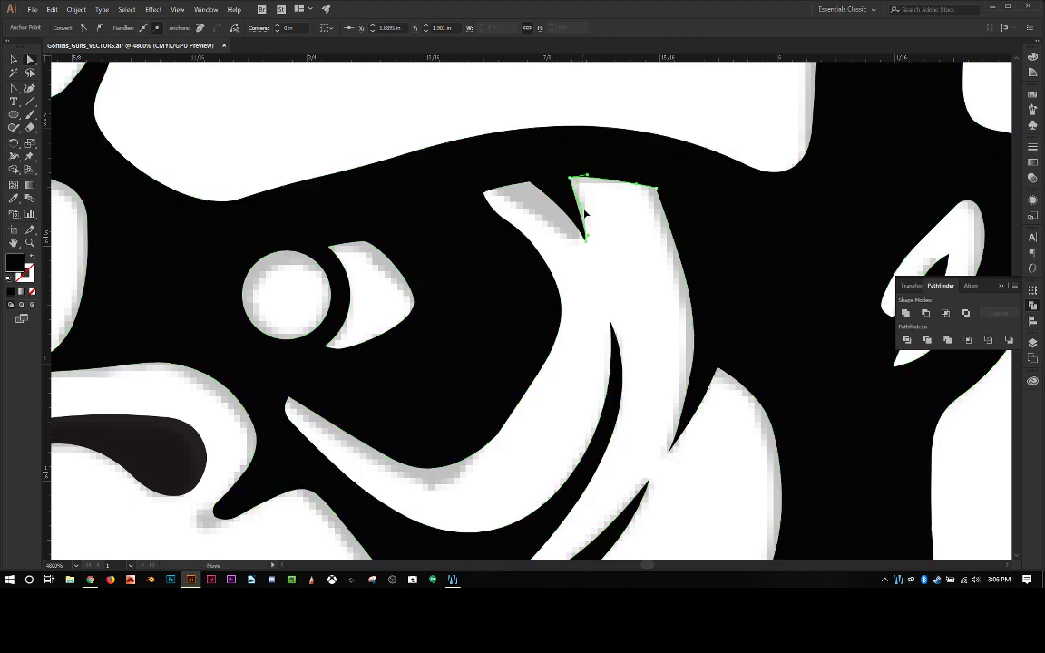
Curve the notch's sides with handles from both prong corners, shifting its bottom point slightly down and making it a sharp corner.
left_click_drag(583, 207, 583, 200)
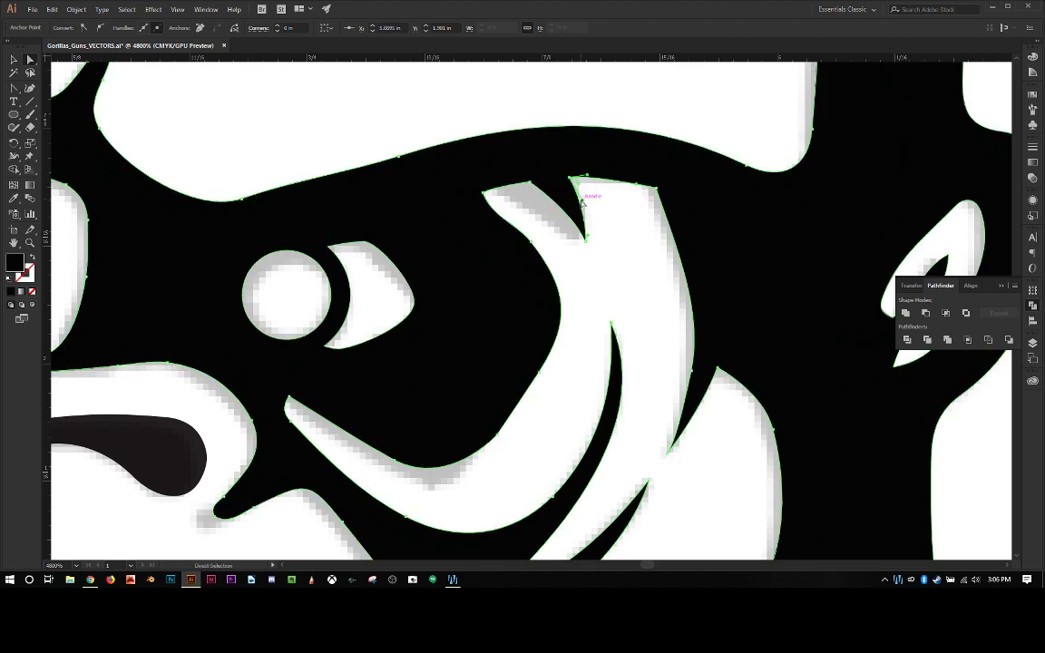
left_click_drag(586, 246, 591, 252)
key("shift+c")
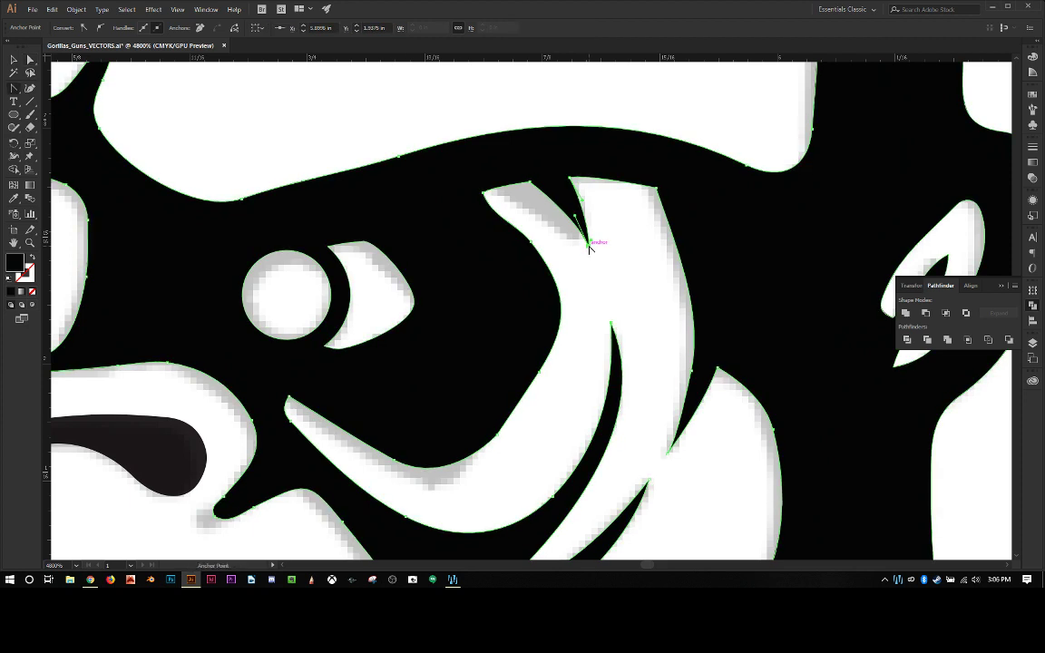
left_click(589, 244)
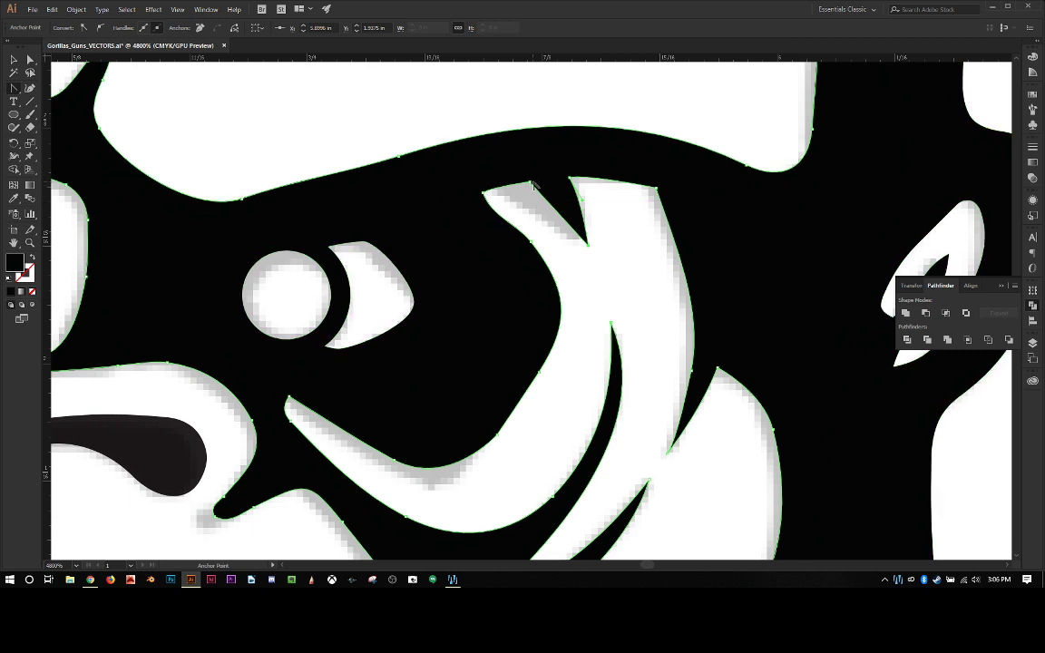
left_click_drag(531, 182, 560, 183)
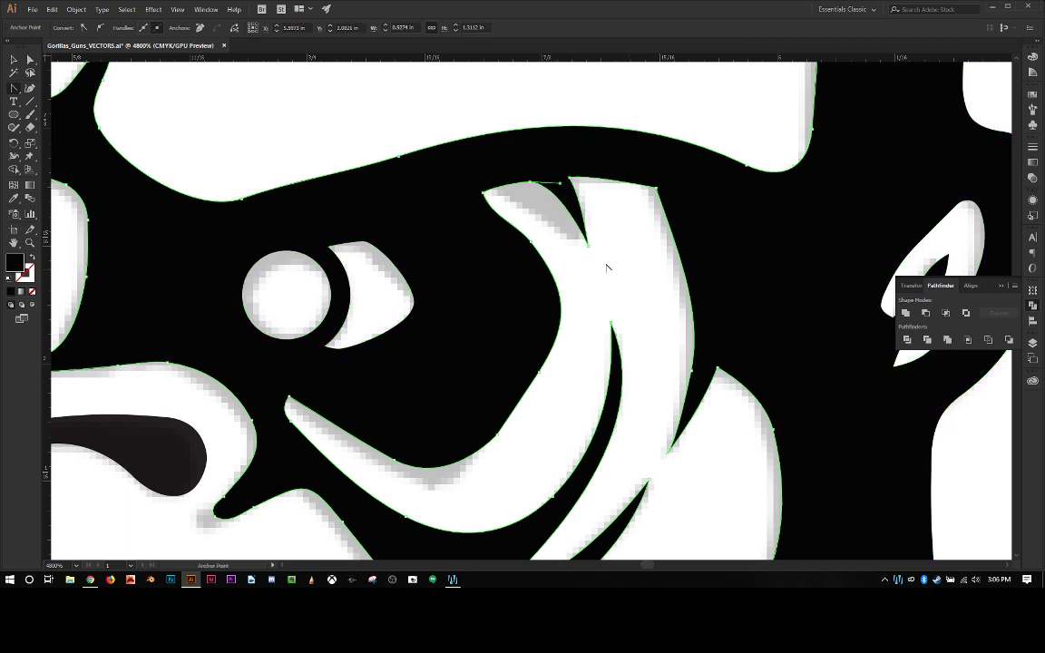
Delete the middle anchor on the narrow prong's outer edge and curve that edge with a longer handle from the prong's tip.
left_click(532, 243)
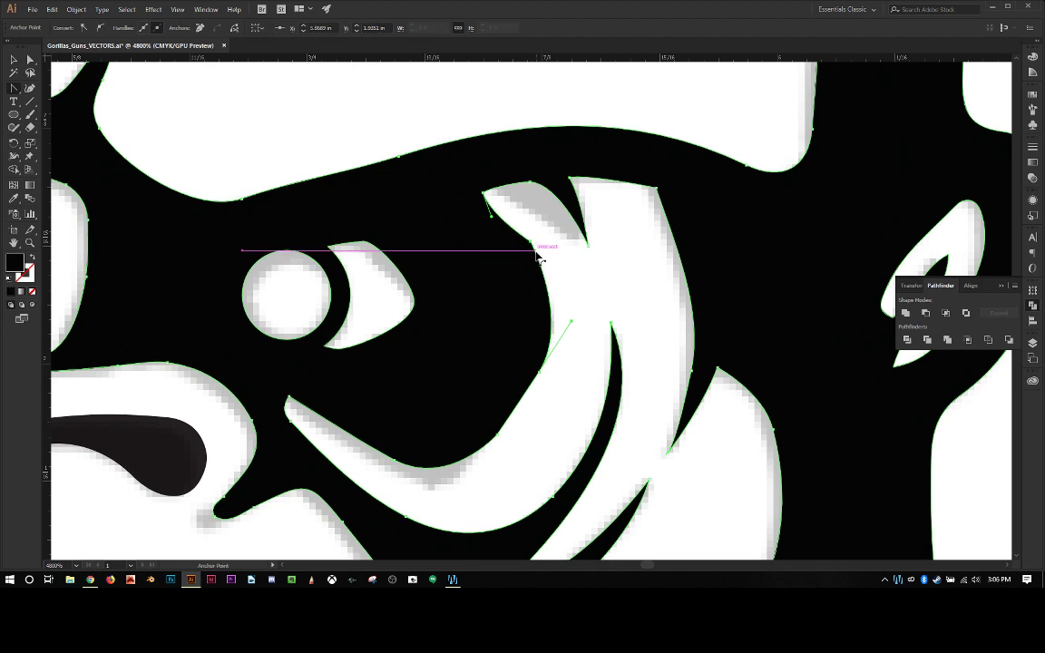
key("minus")
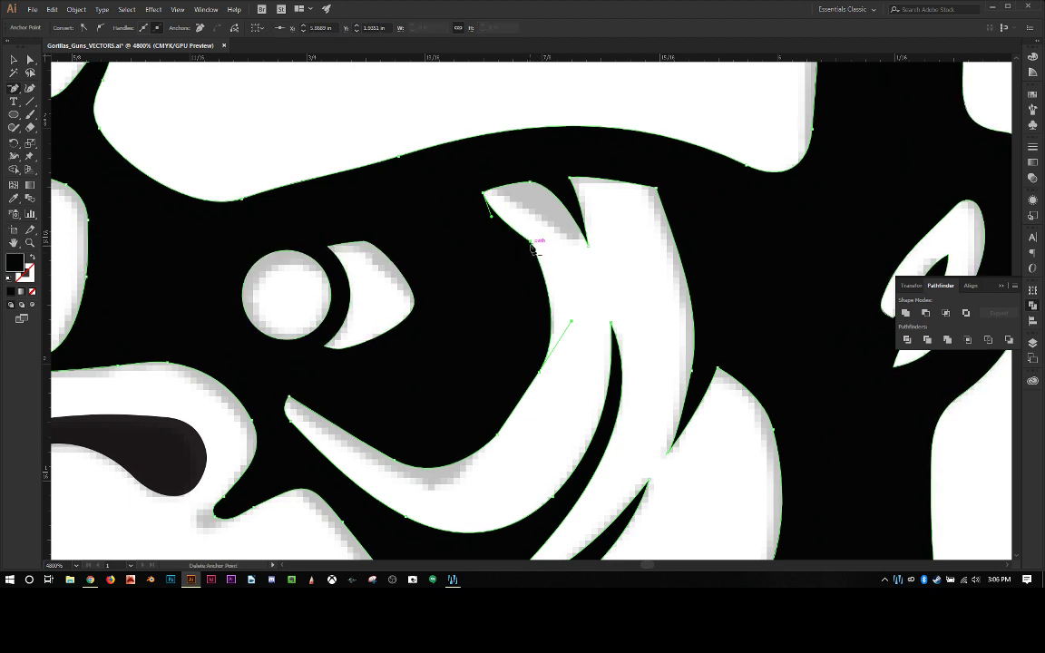
left_click(532, 242)
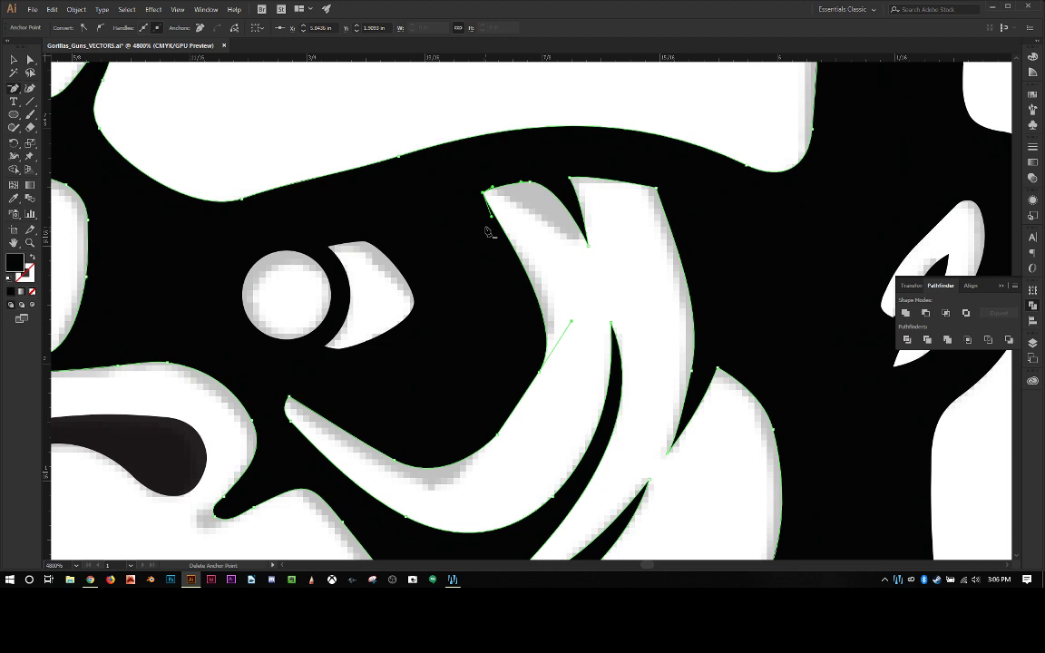
key("shift+c")
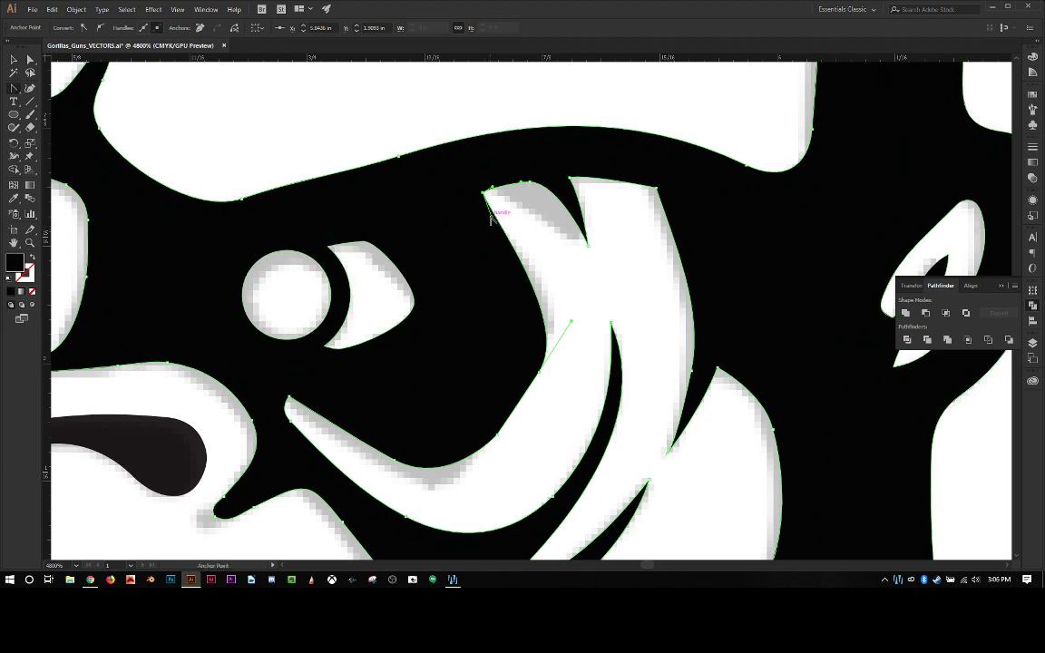
left_click_drag(490, 218, 548, 271)
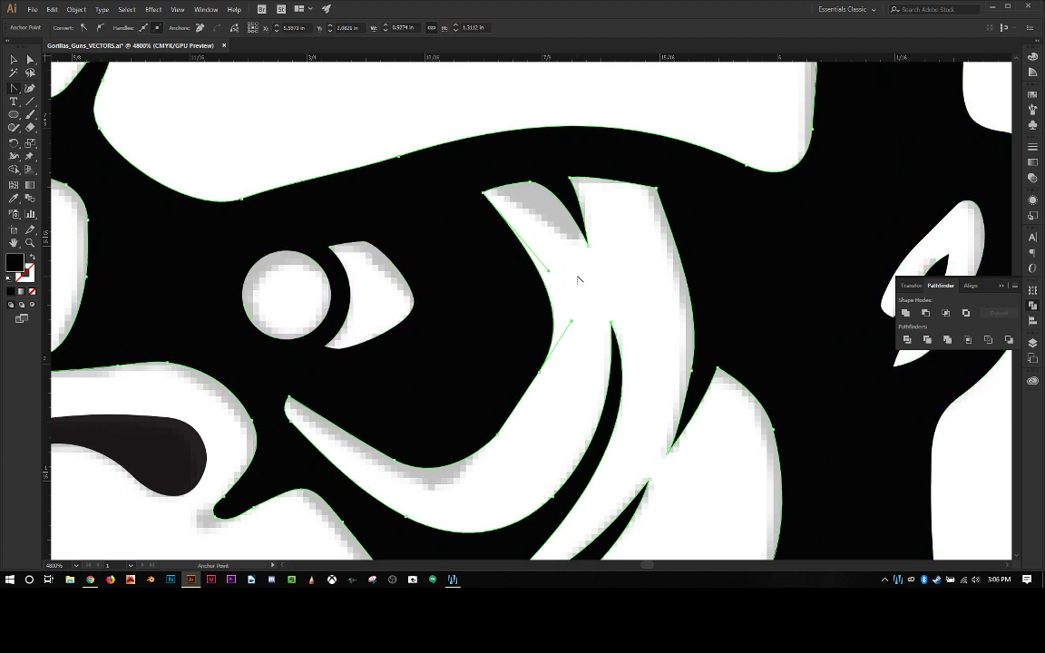
Delete the anchor on the under-eye crescent's inner curve and lengthen the neighbouring anchor's handle to reshape the curve smoothly.
key("p")
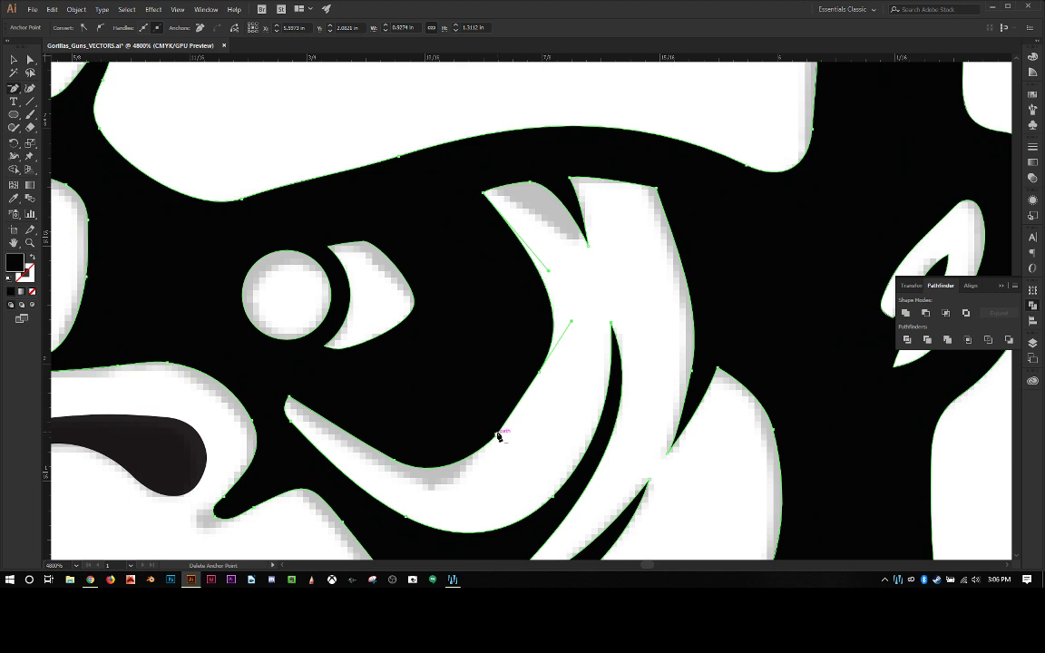
left_click(500, 437)
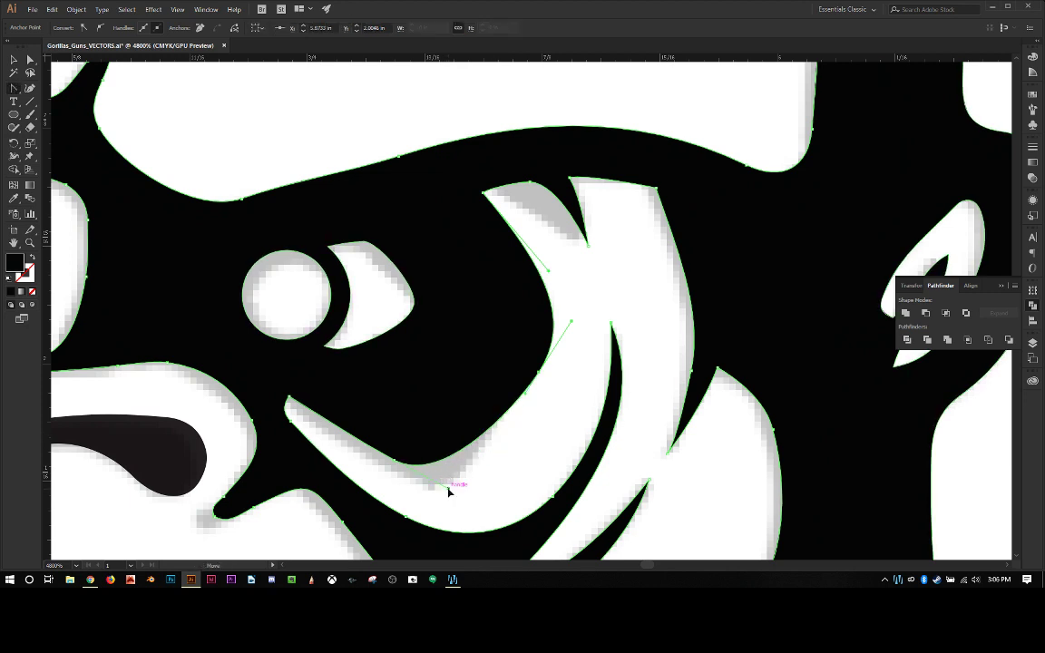
left_click_drag(449, 491, 469, 516)
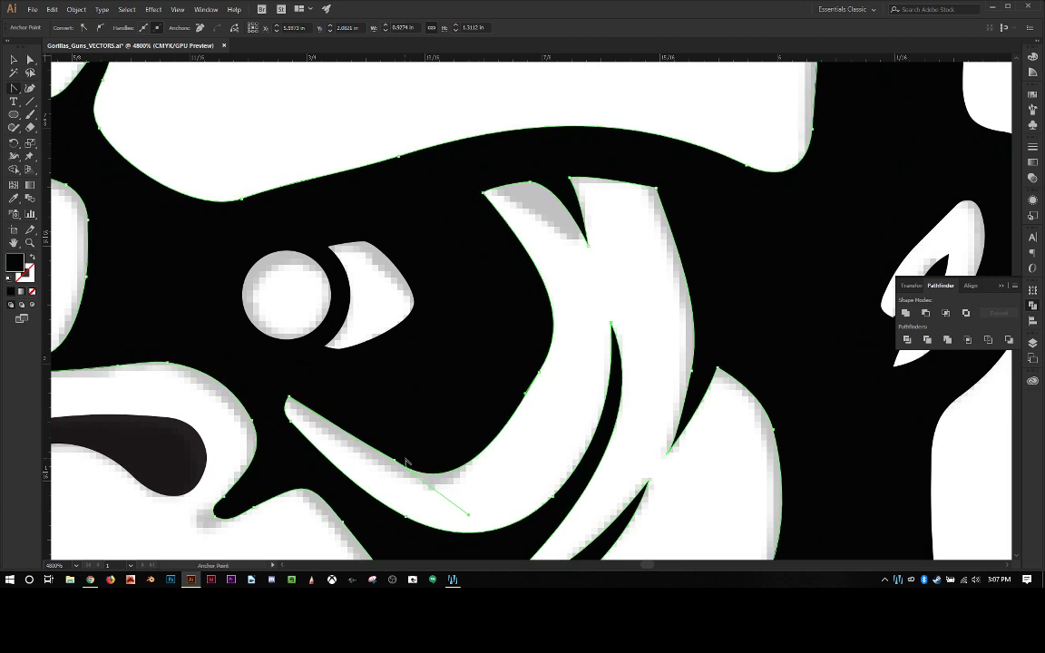
left_click(395, 462)
left_click_drag(394, 461, 471, 514)
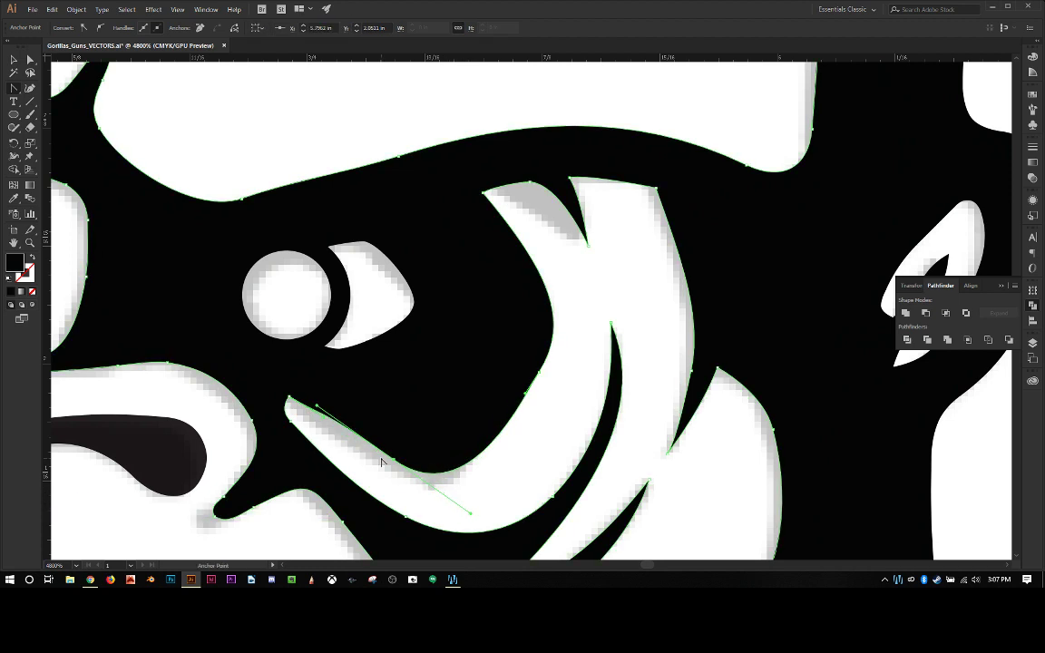
Make the two anchors at the under-eye crescent's inner end sharp corners and move the lower one outward to narrow the tip.
left_click(288, 397)
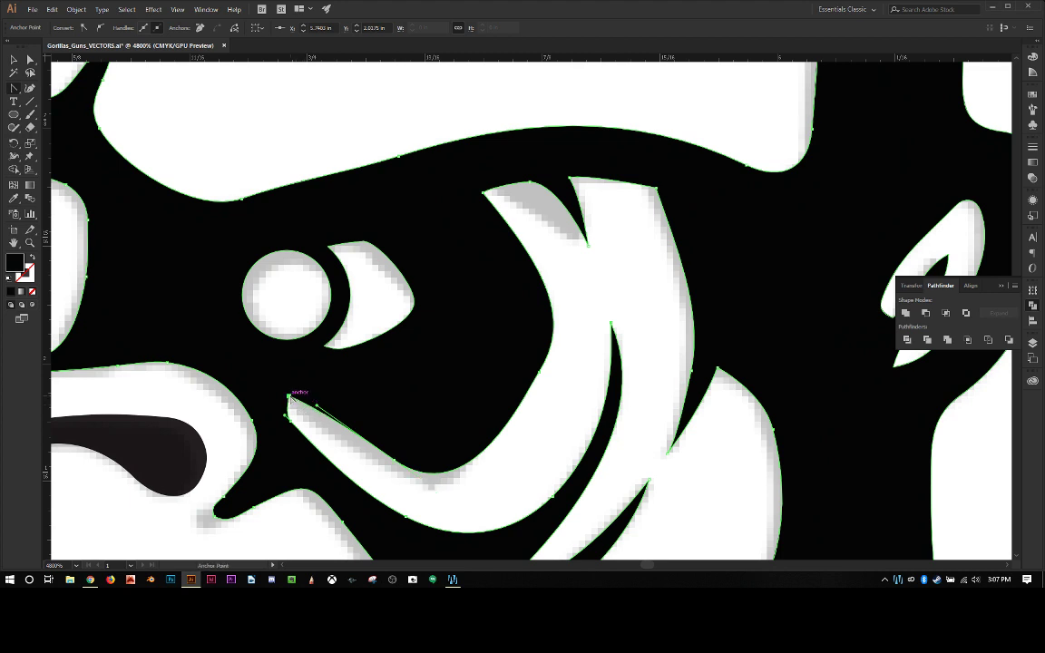
left_click(290, 422)
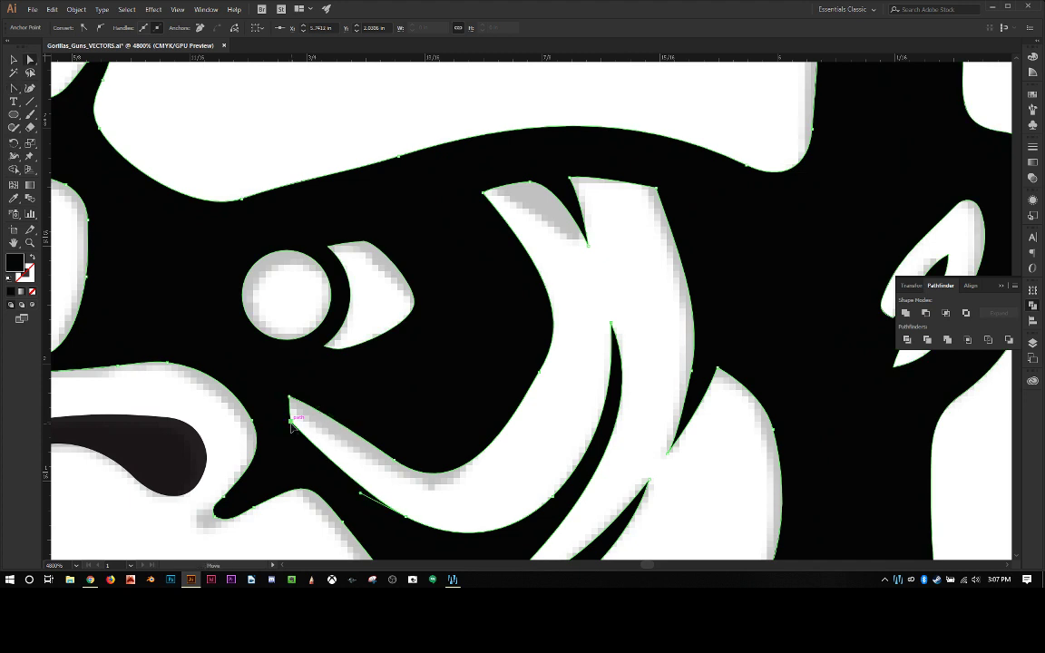
left_click_drag(292, 421, 289, 414)
left_click(313, 426)
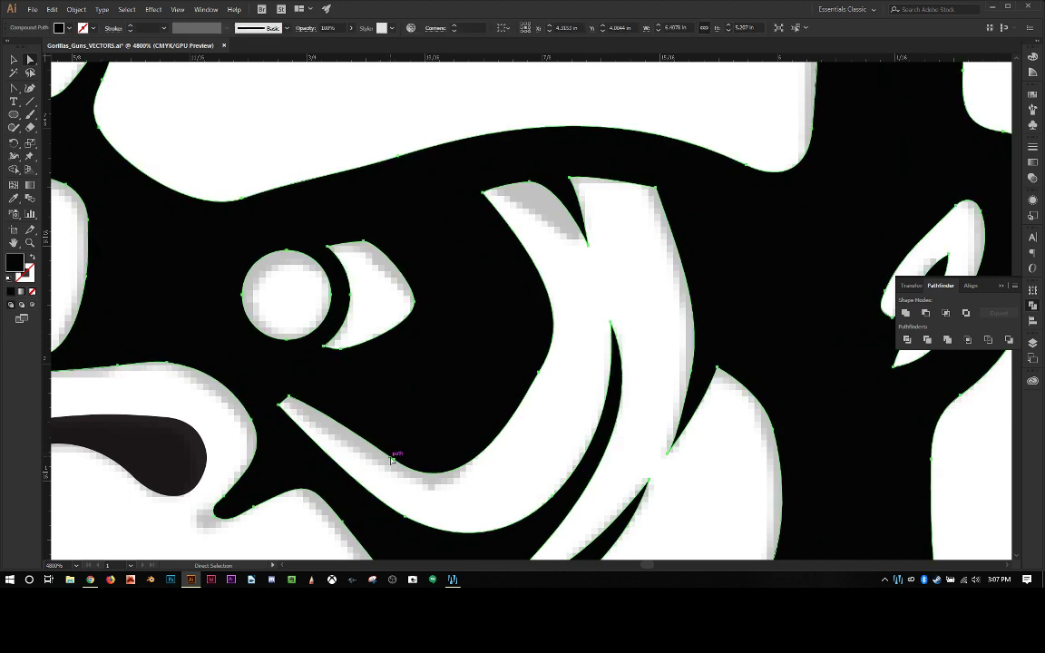
left_click(291, 400)
left_click(317, 414)
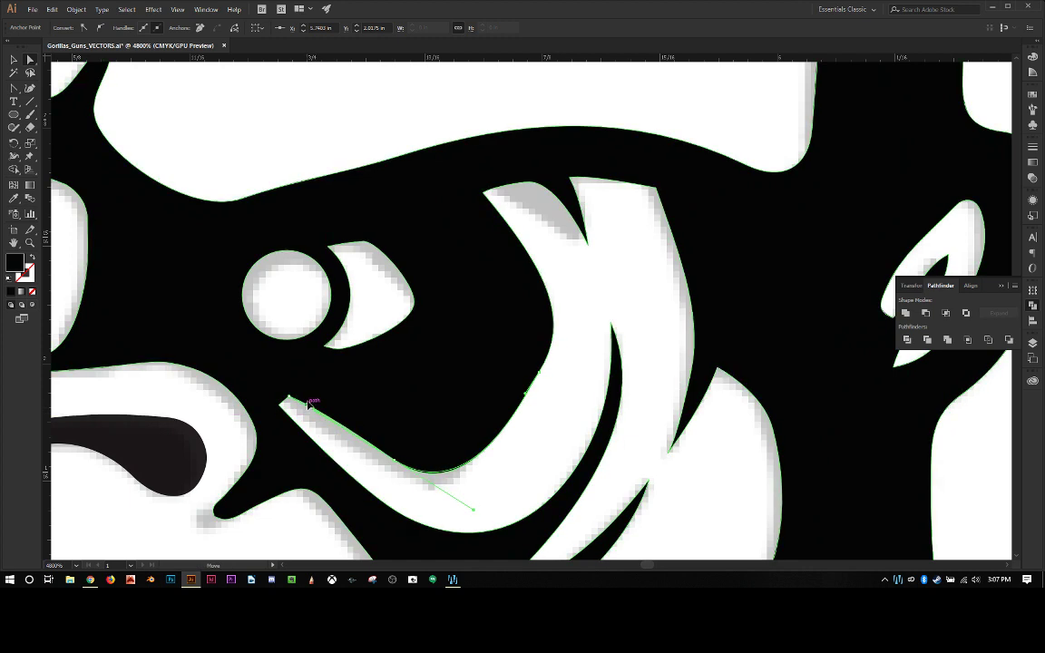
left_click(361, 467)
Convert the rounded end of the crease beside the nostril to a corner and extend it outward into a sharp point.
scroll(409, 473, "down", 2)
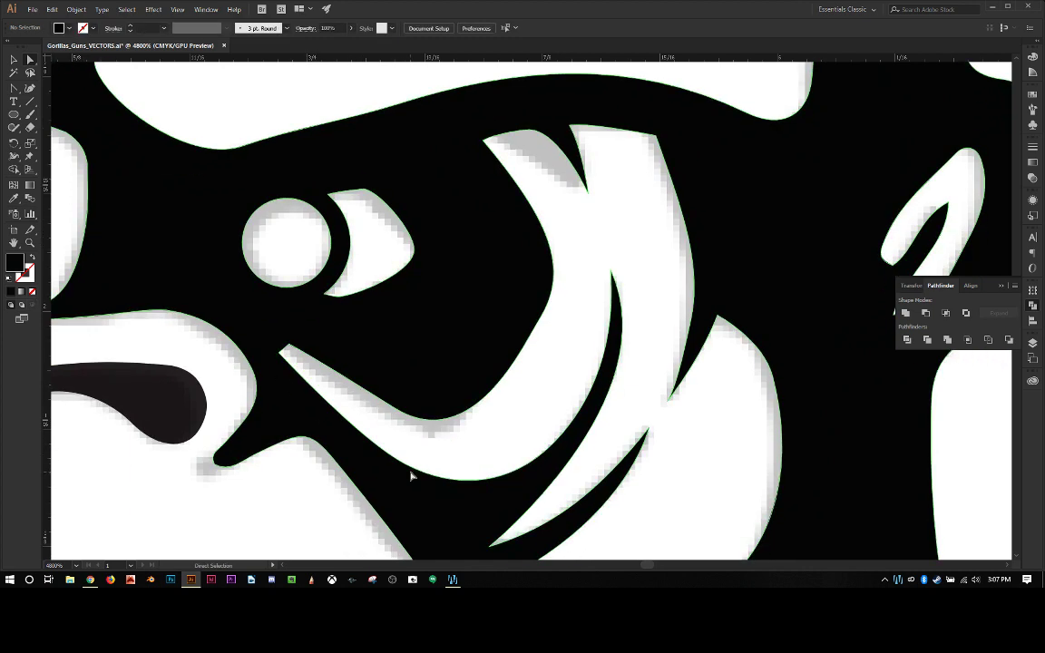
scroll(411, 477, "down", 1)
left_click(226, 442)
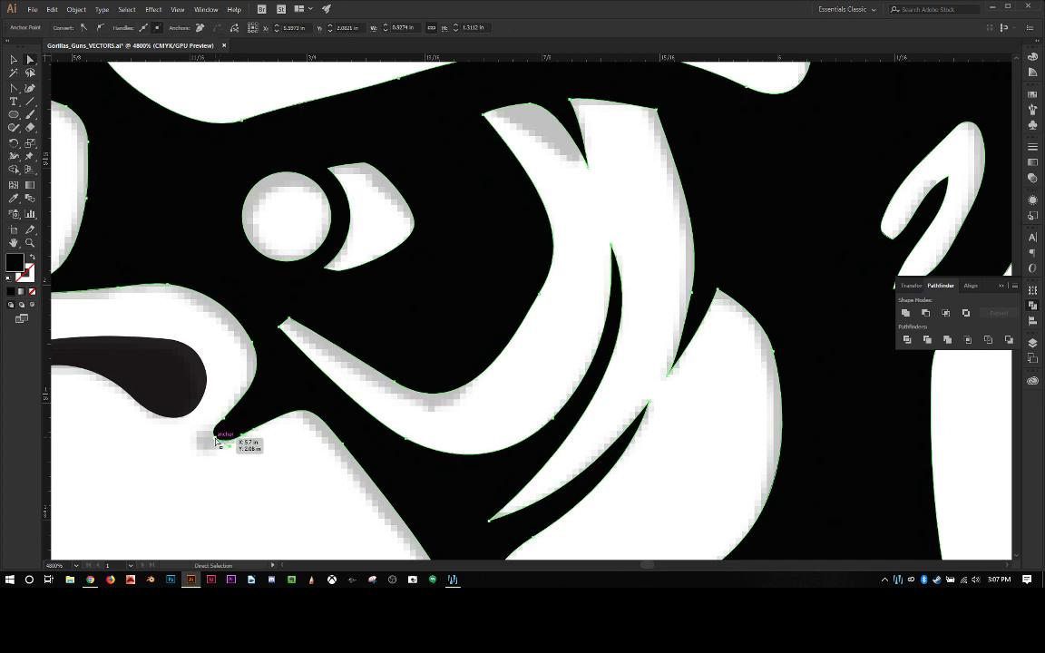
left_click(216, 440)
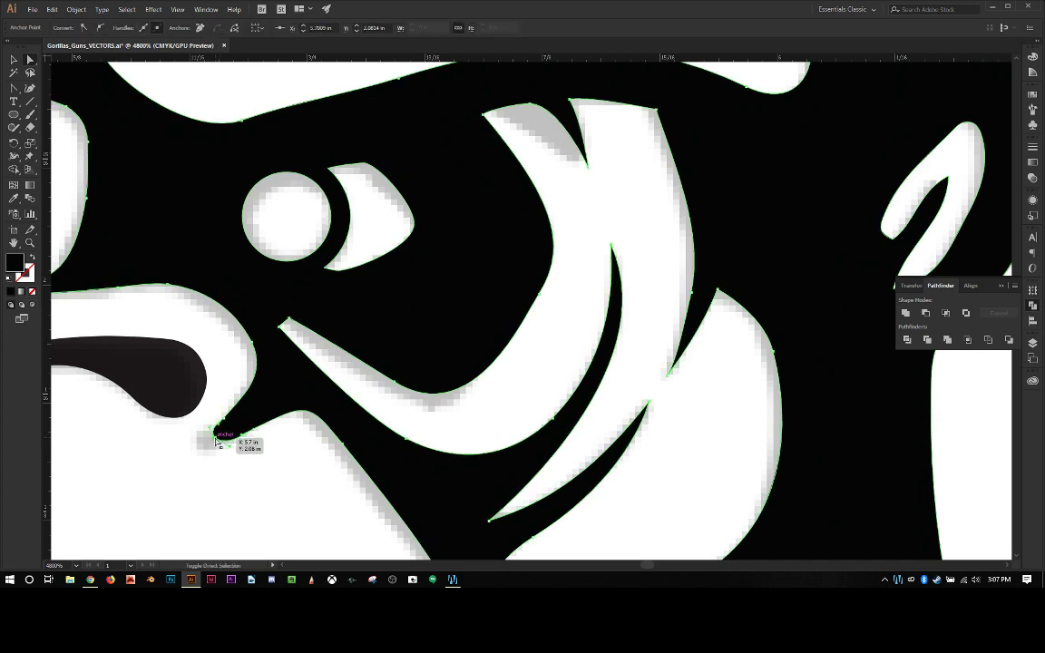
key("shift+c")
left_click(216, 440)
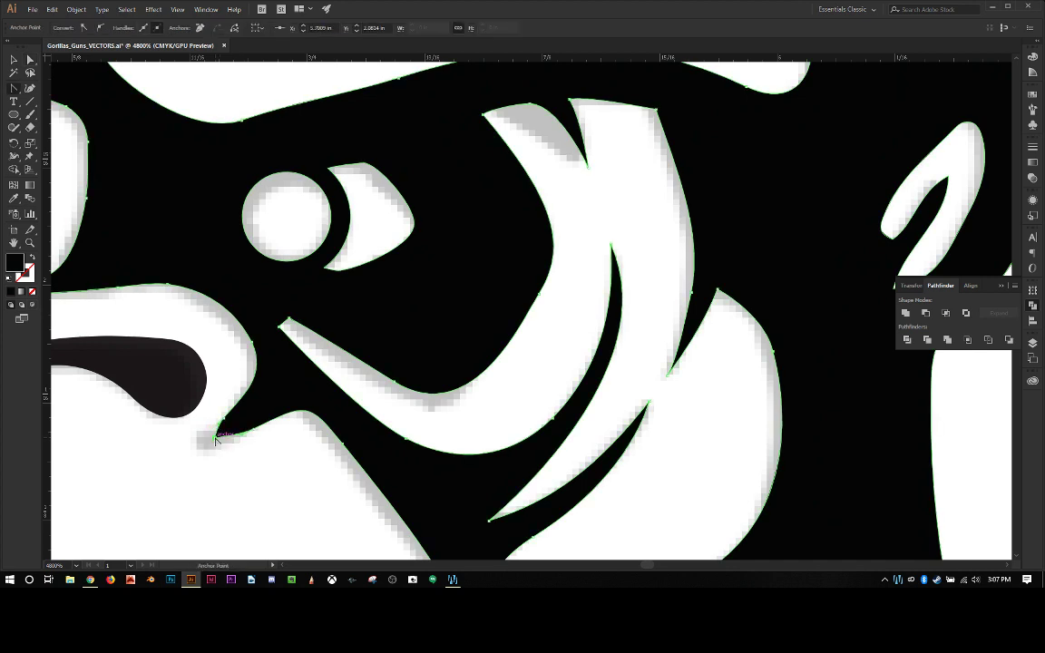
key("a")
left_click_drag(216, 442, 195, 447)
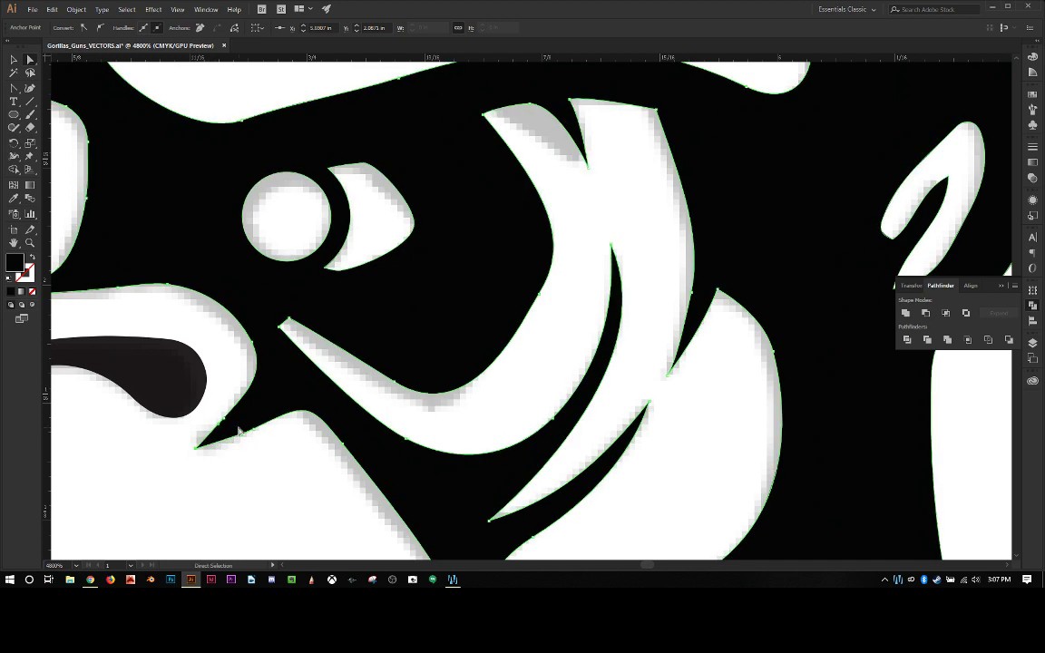
Delete the extra anchor on the nostril crease's upper edge and curve that edge with a handle from the sharp tip.
key("p")
left_click(224, 420)
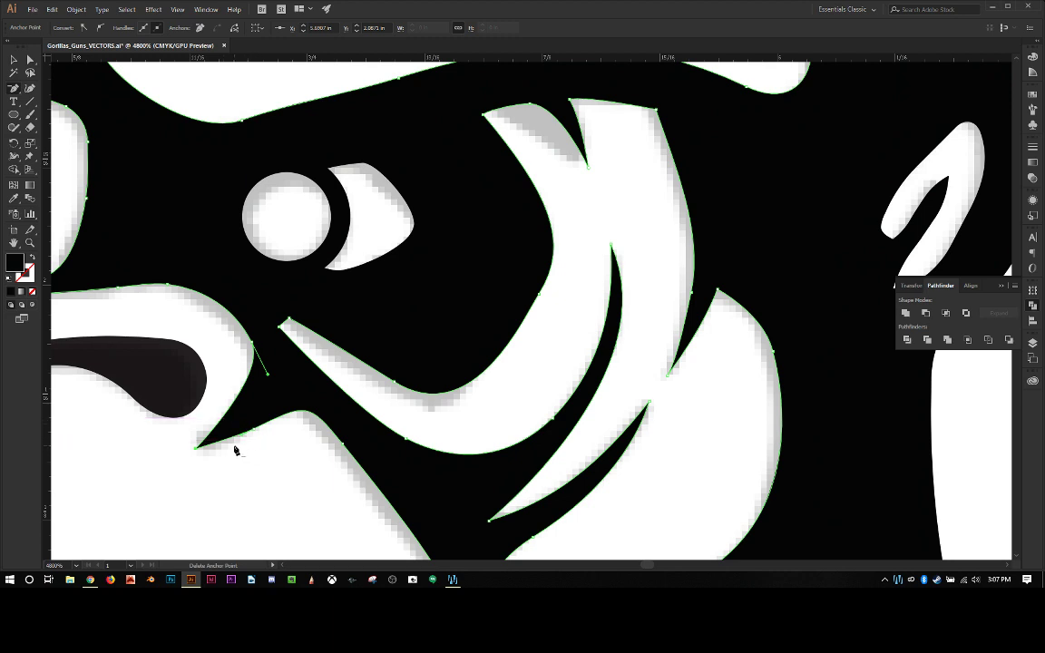
key("shift+c")
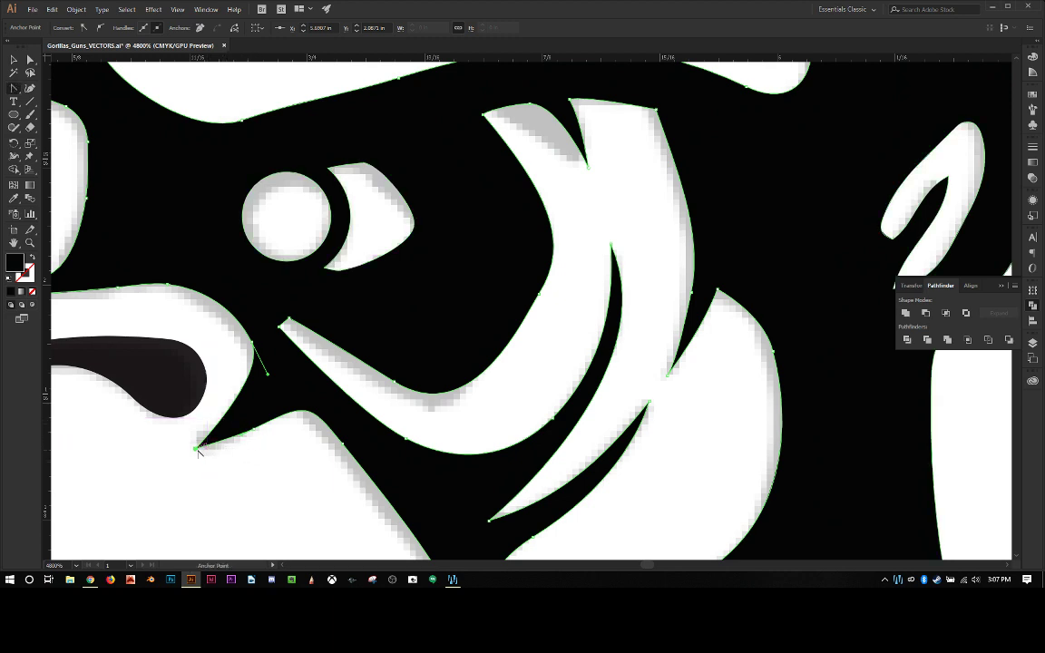
left_click_drag(196, 448, 256, 411)
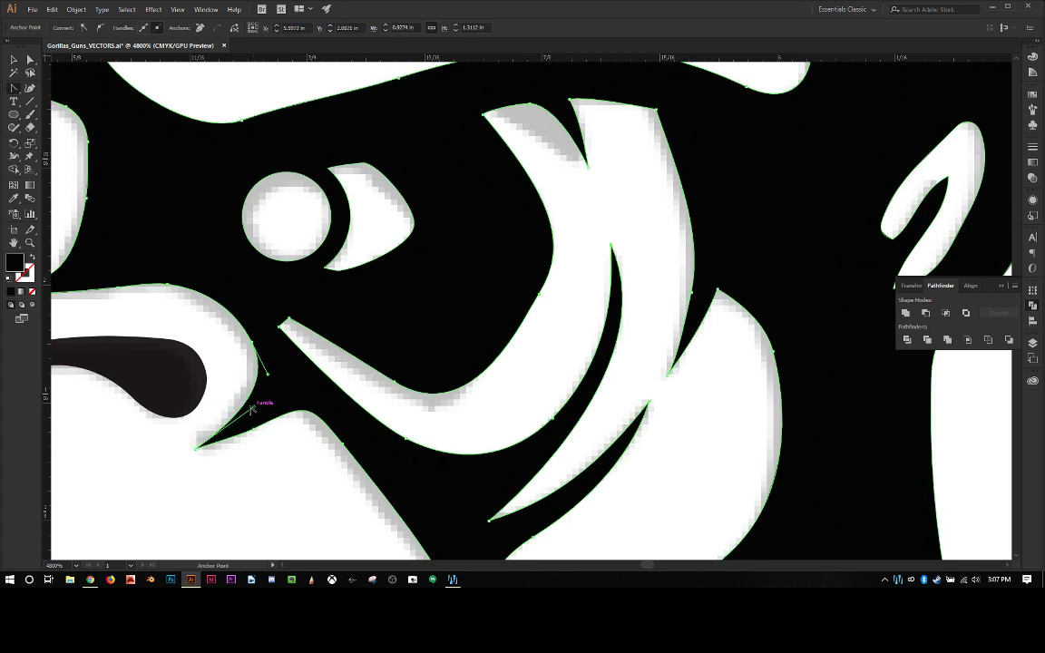
Shift the mouth shape slightly down and toward its rounded end to line up with the faded mouth drawing.
key("ctrl+minus")
key("ctrl+minus")
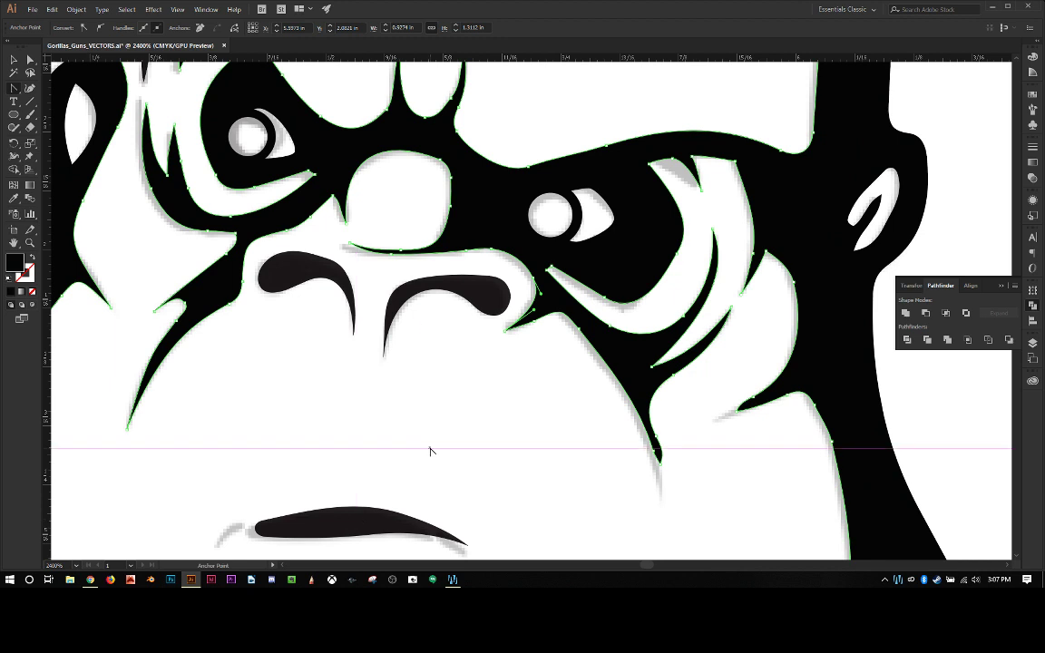
key("ctrl+minus")
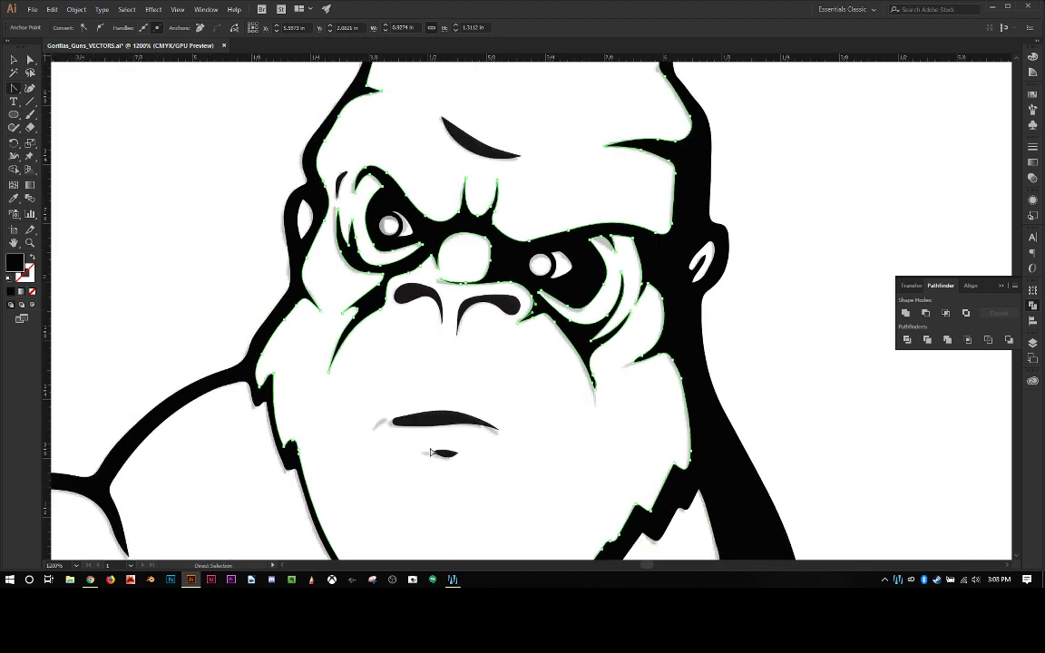
key("ctrl+plus")
key("ctrl+plus")
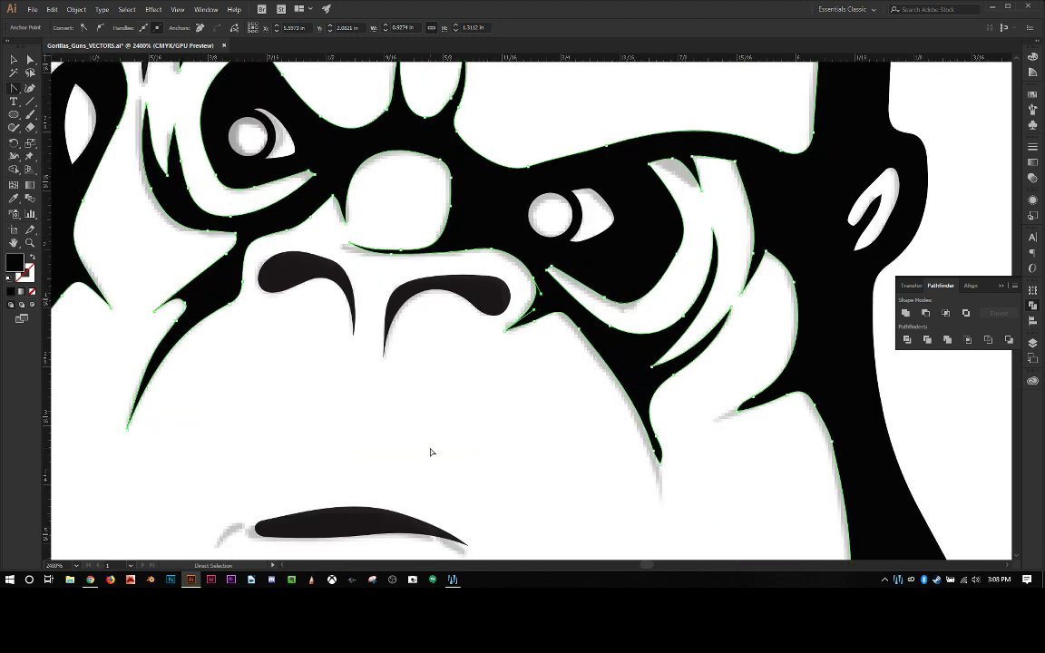
key("ctrl+plus")
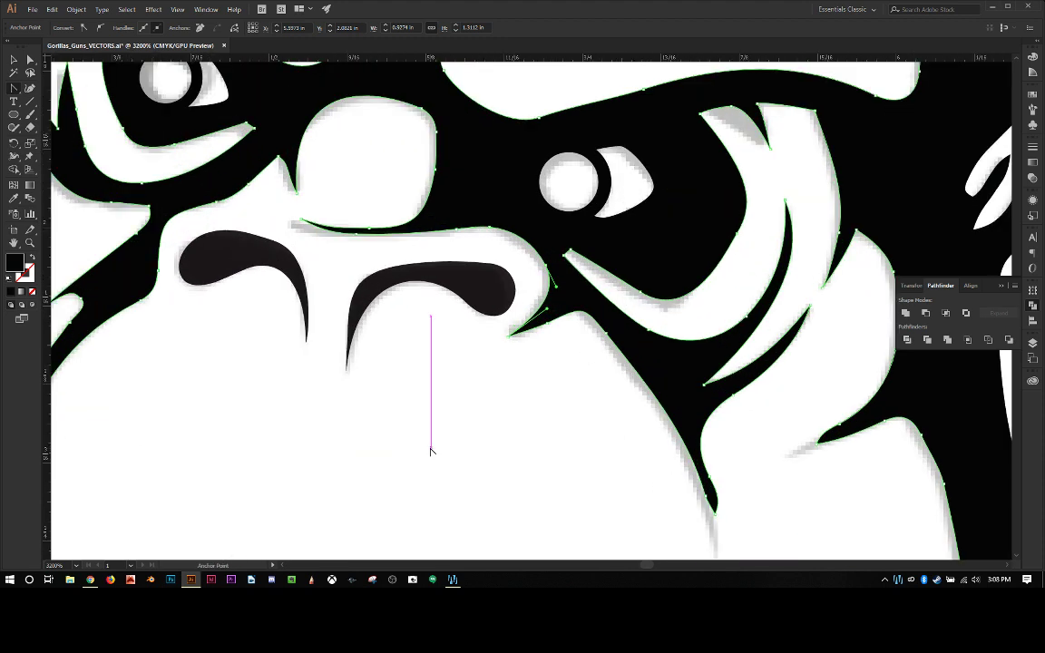
scroll(432, 451, "down", 6)
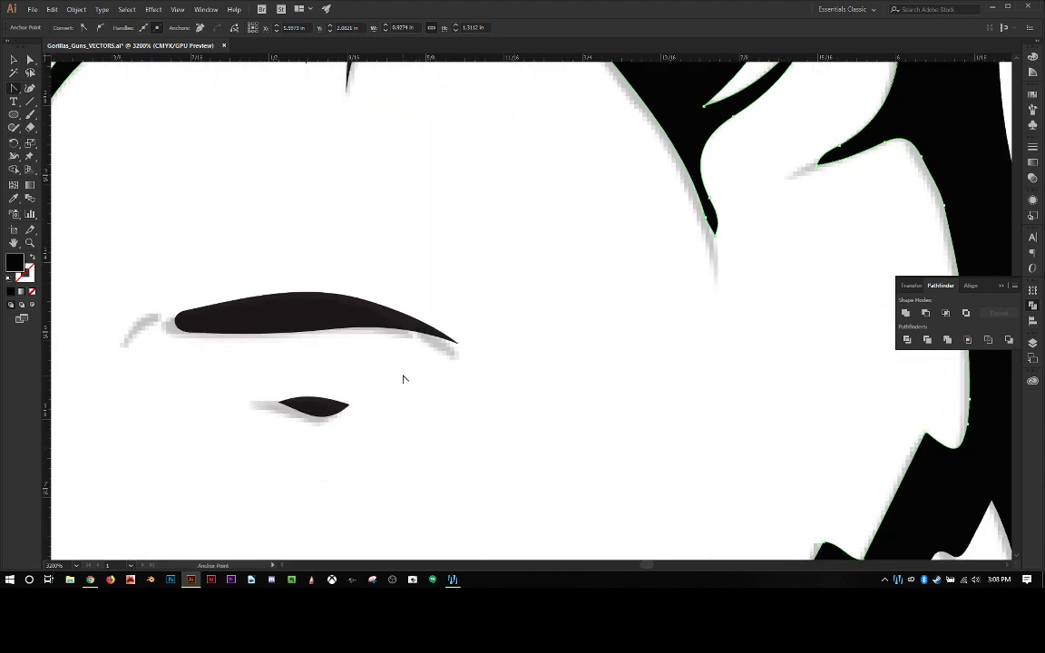
left_click_drag(403, 374, 586, 458)
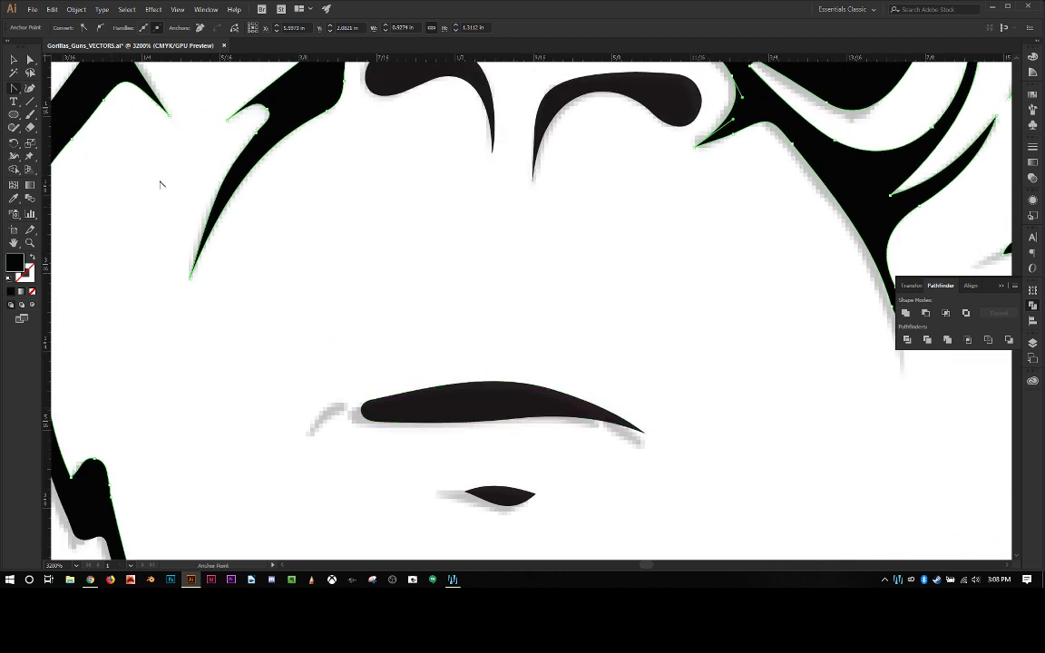
key("v")
left_click(422, 376)
left_click(458, 415)
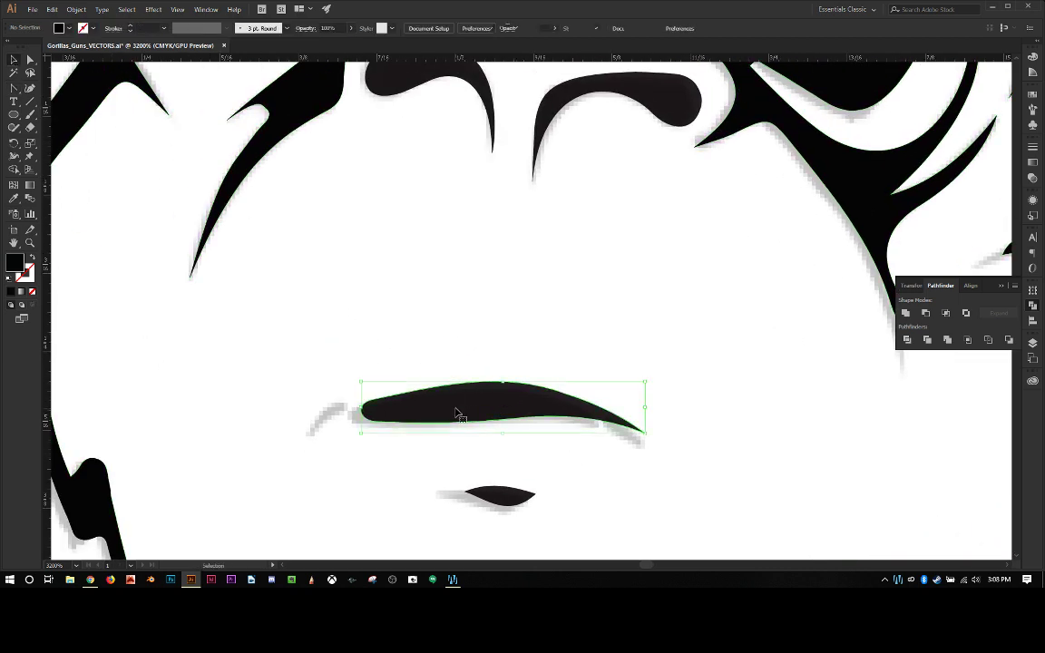
left_click_drag(473, 406, 445, 235)
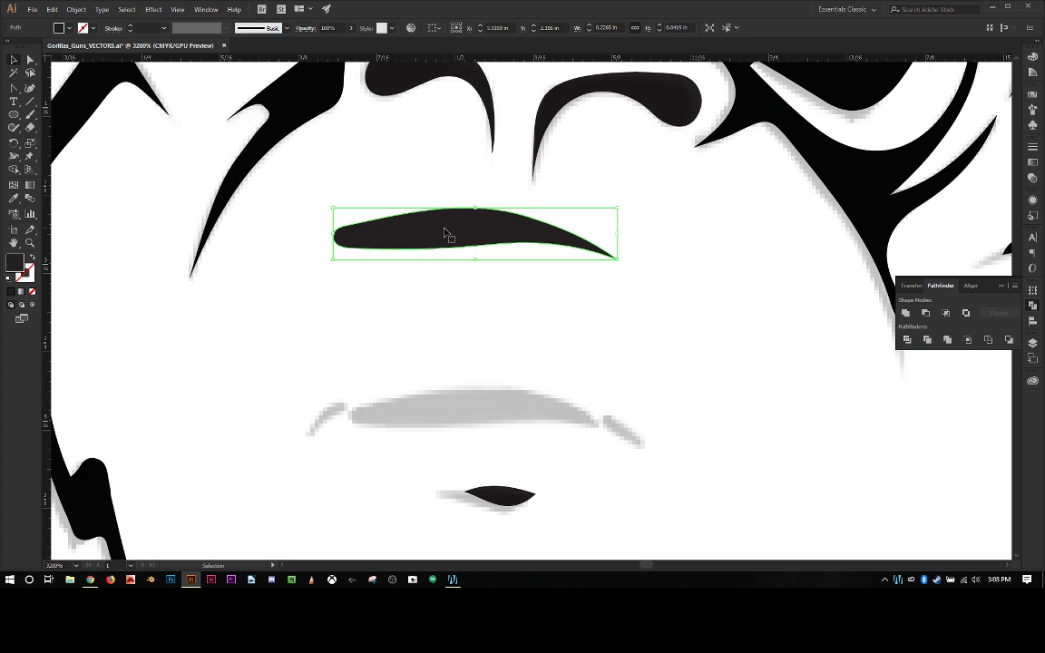
key("ctrl+z")
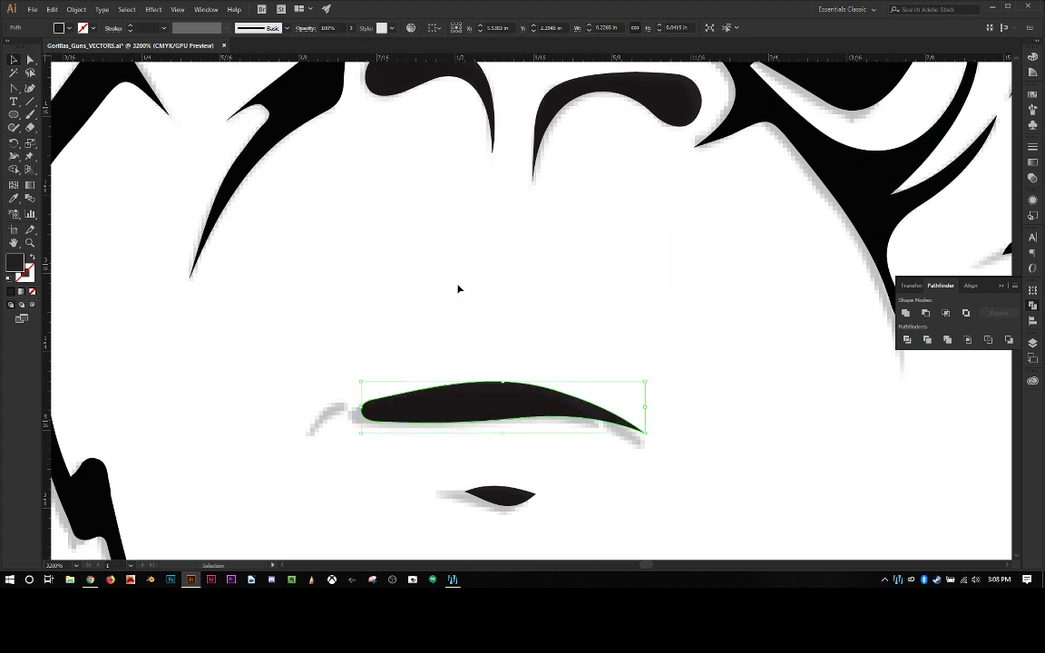
left_click_drag(491, 404, 476, 409)
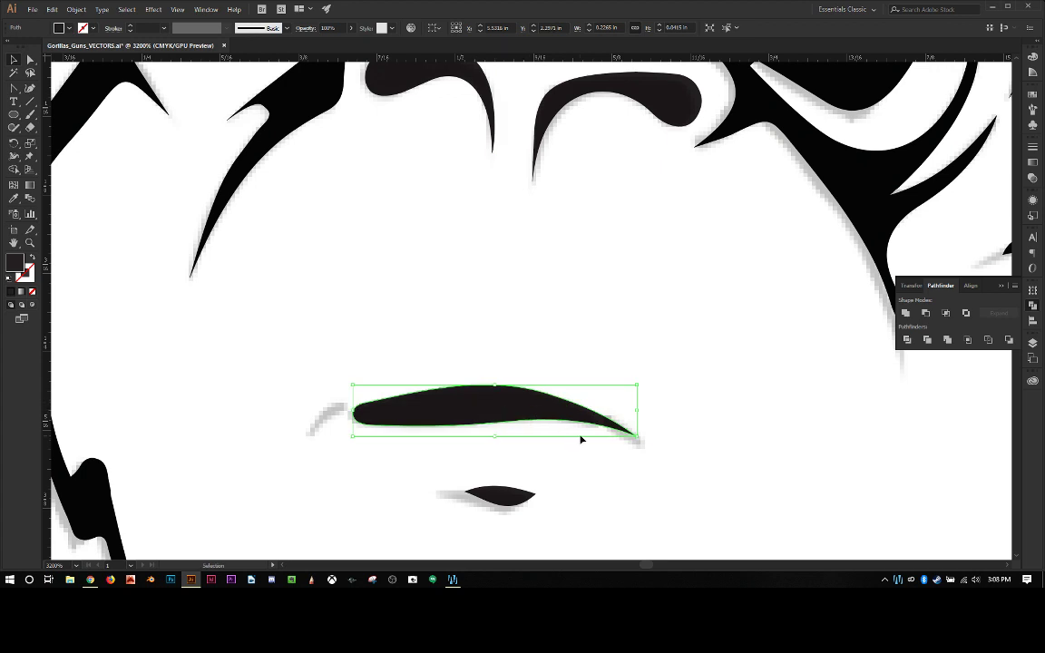
left_click(361, 457)
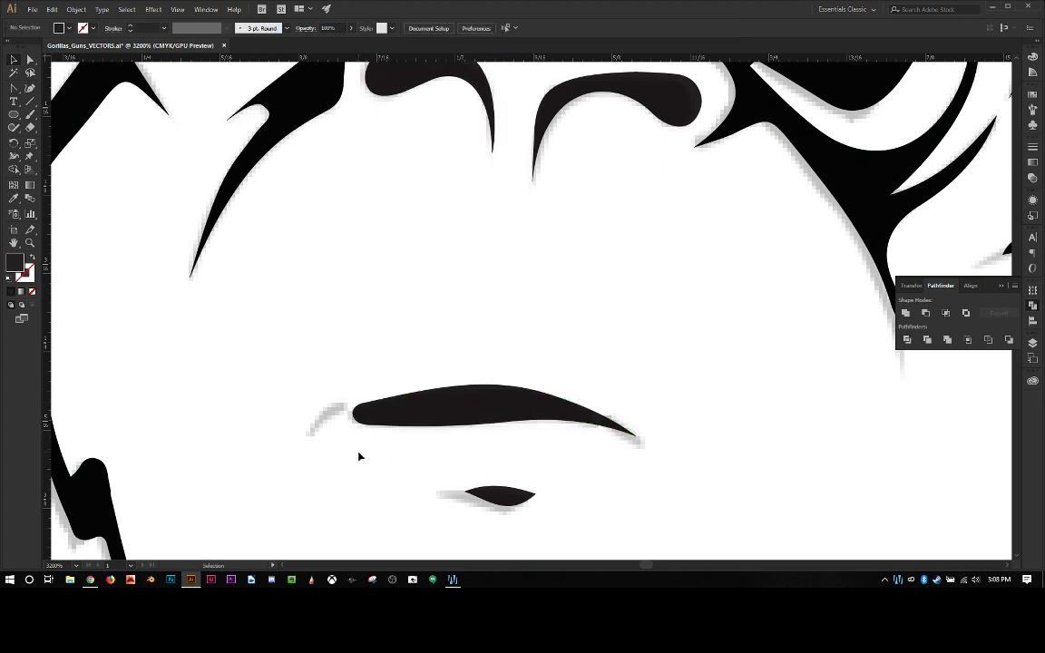
Draw a small closed wedge with the Pen tool over the faded crease beside the mouth's rounded end.
key("p")
left_click(338, 402)
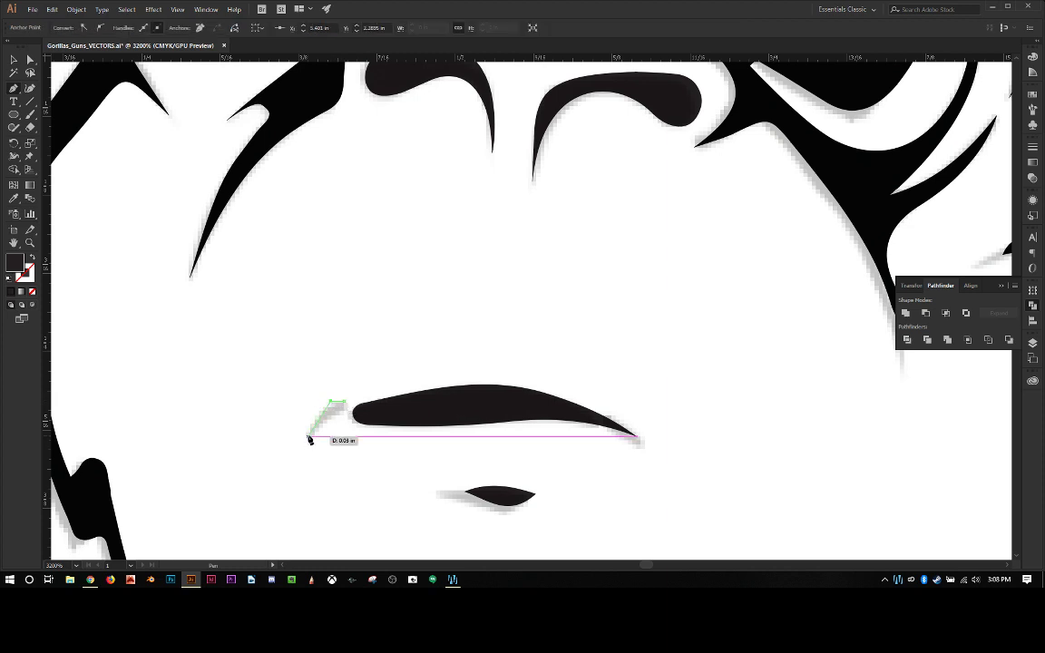
left_click(309, 442)
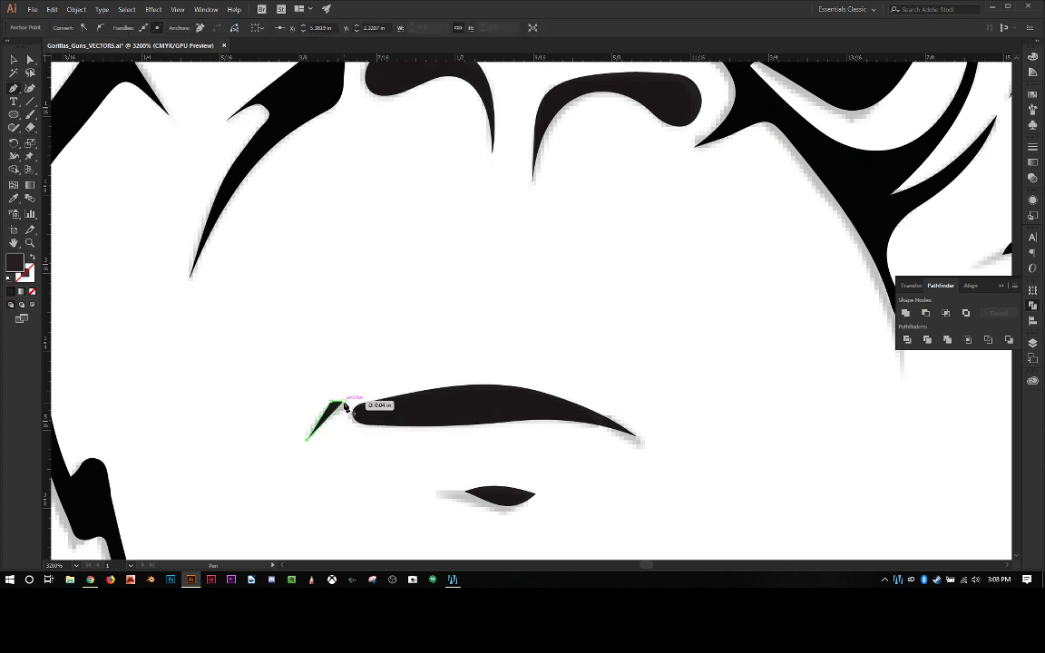
left_click(345, 407)
Draw a small closed wedge with the Pen tool over the faded crease at the mouth's pointed end.
left_click(632, 419)
left_click(653, 456)
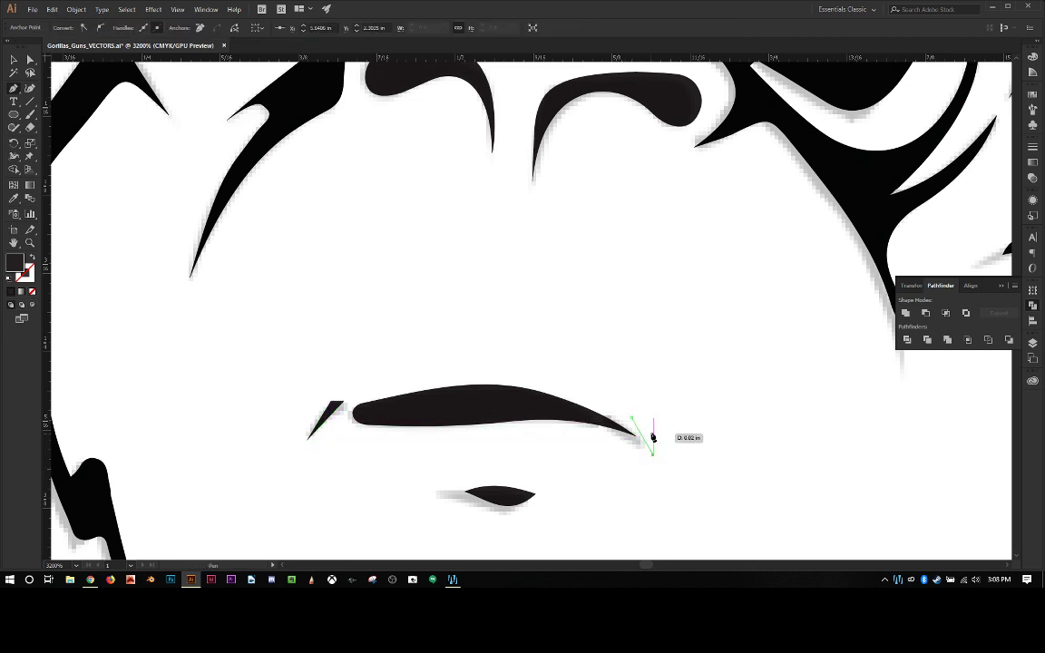
left_click(644, 418)
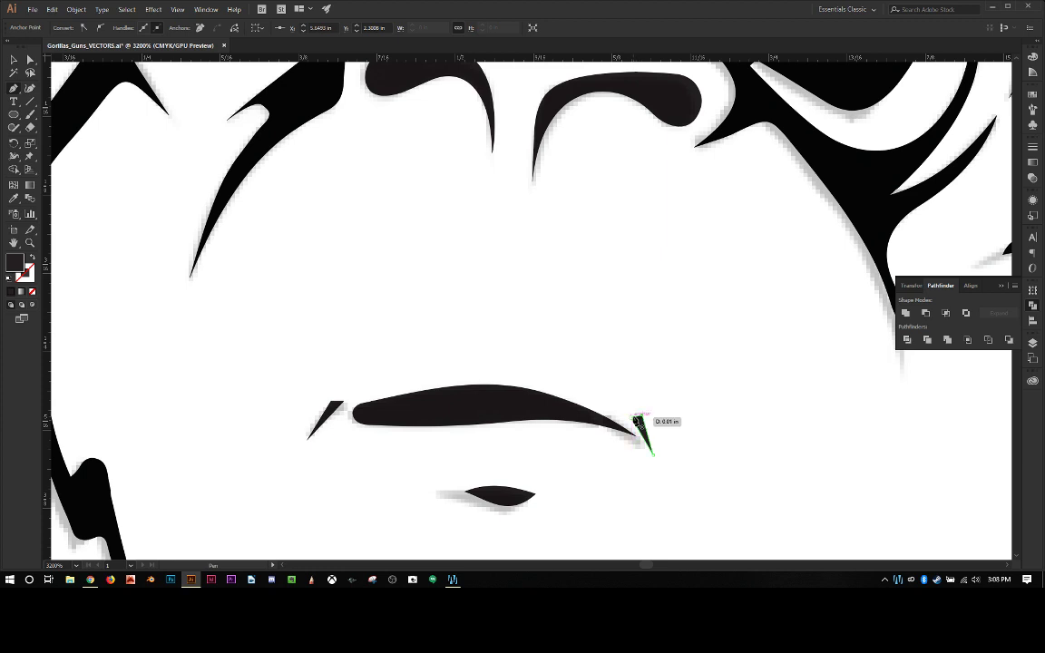
Bend the straight sides of both mouth-corner wedges into curved creases with the Anchor Point tool.
key("shift+c")
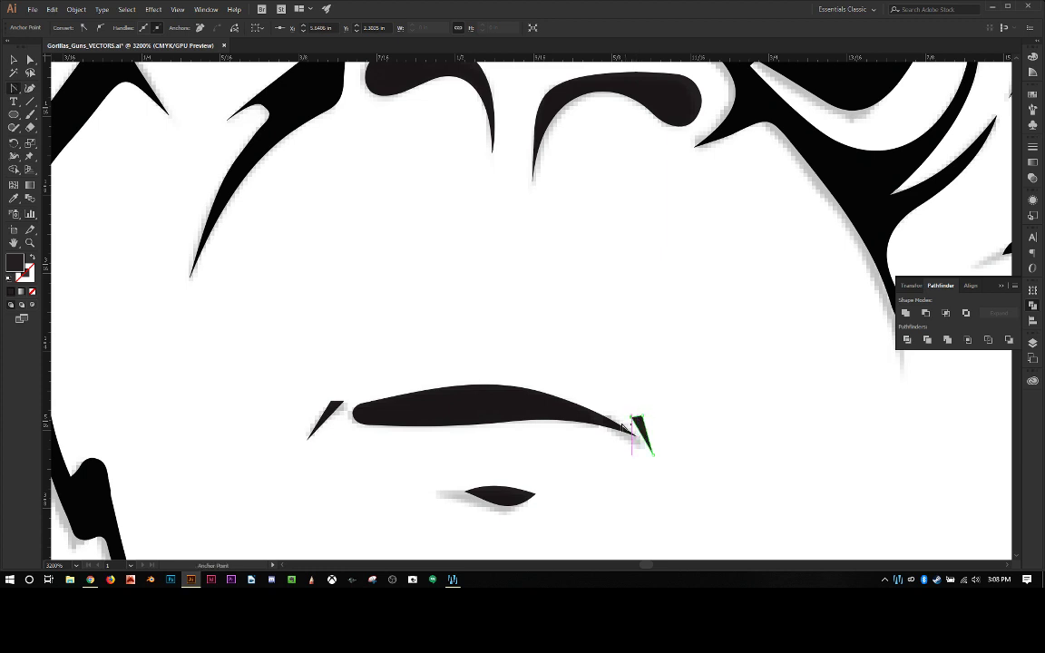
left_click(334, 403)
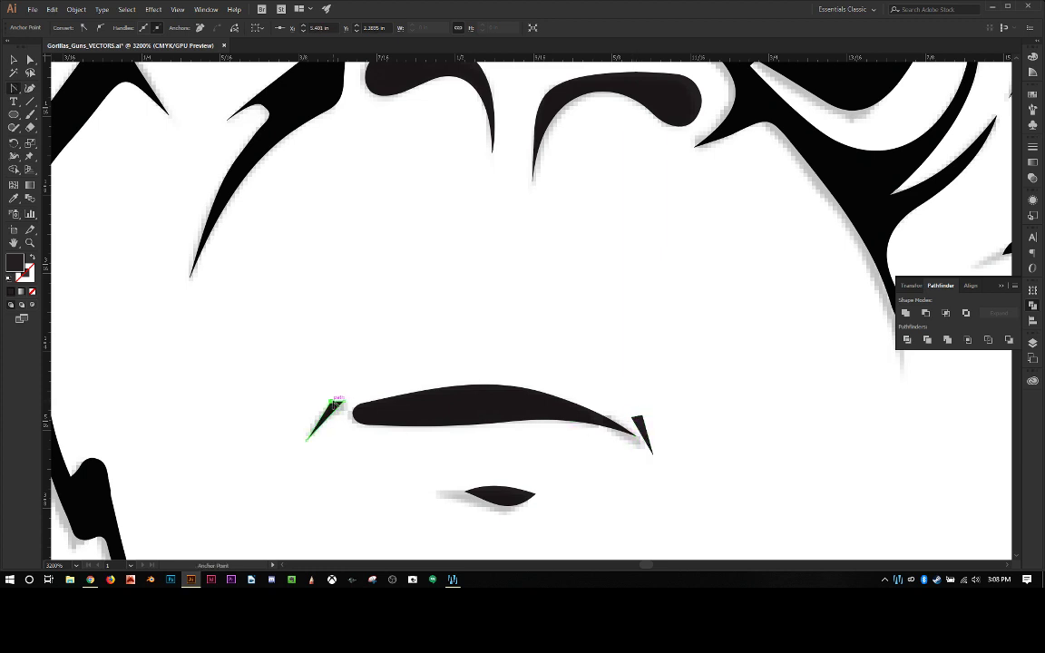
left_click_drag(332, 402, 326, 405)
left_click_drag(335, 411, 329, 407)
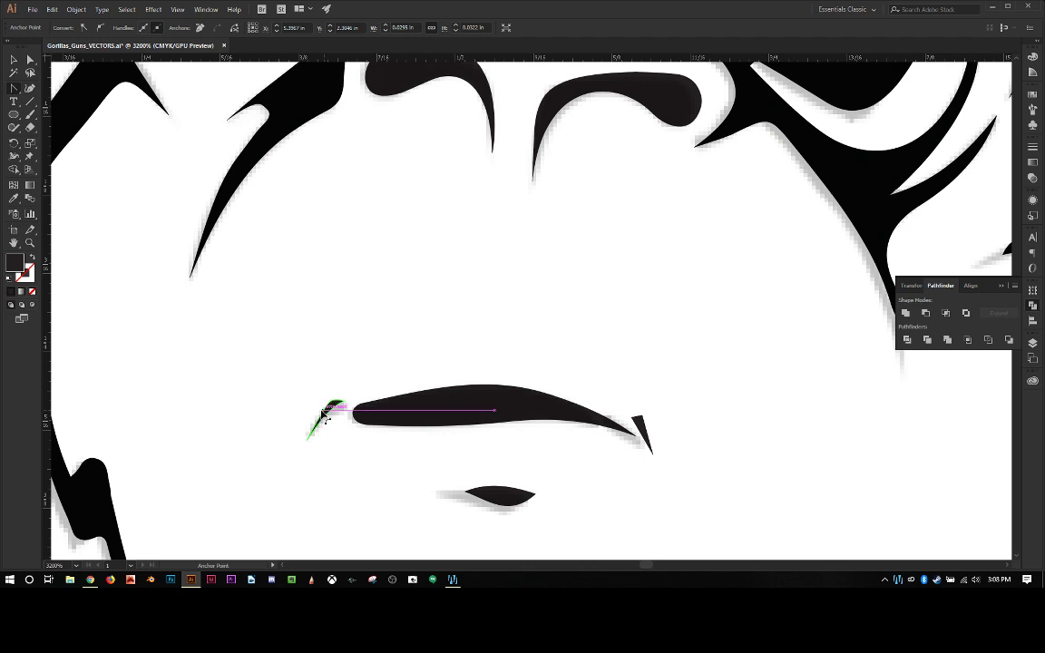
left_click_drag(322, 412, 326, 411)
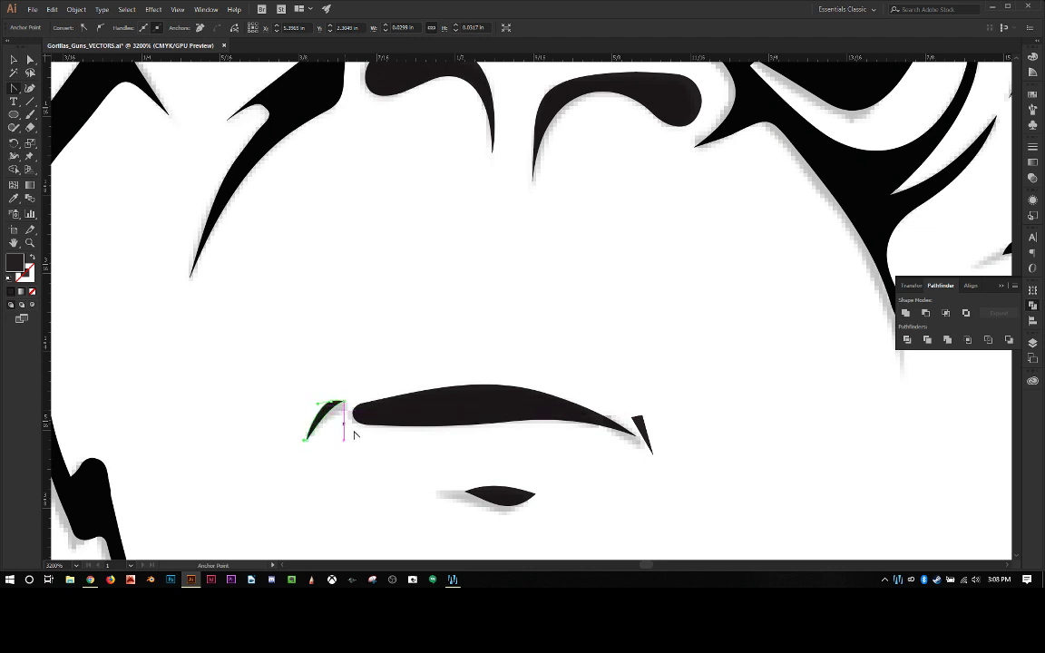
left_click(641, 432)
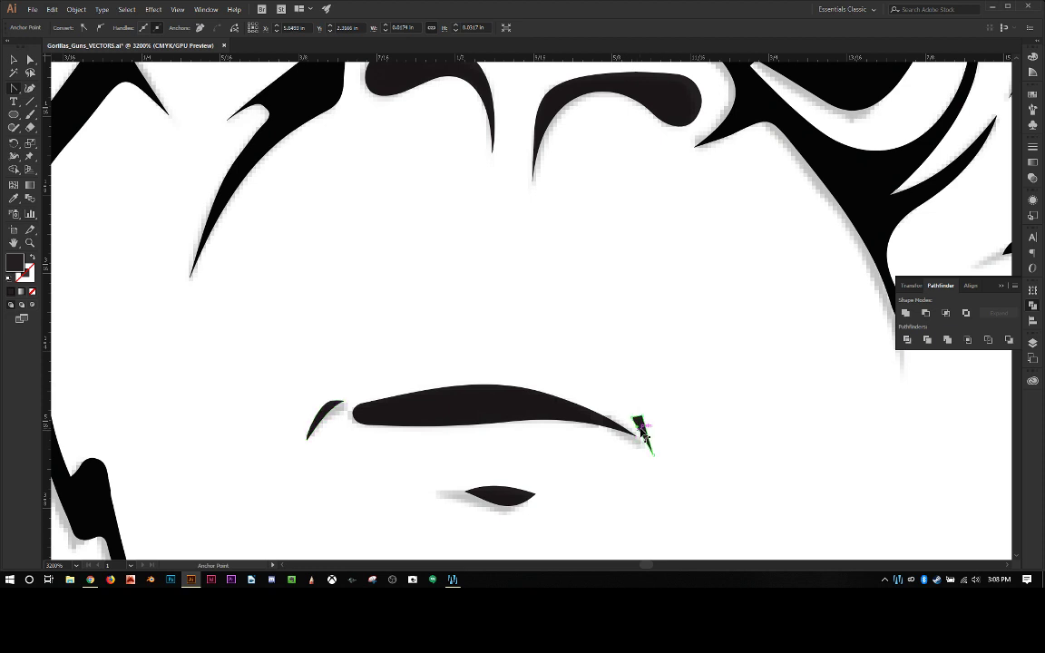
mouse_move(641, 431)
left_mouse_down()
mouse_move(652, 425)
mouse_move(637, 415)
left_mouse_up()
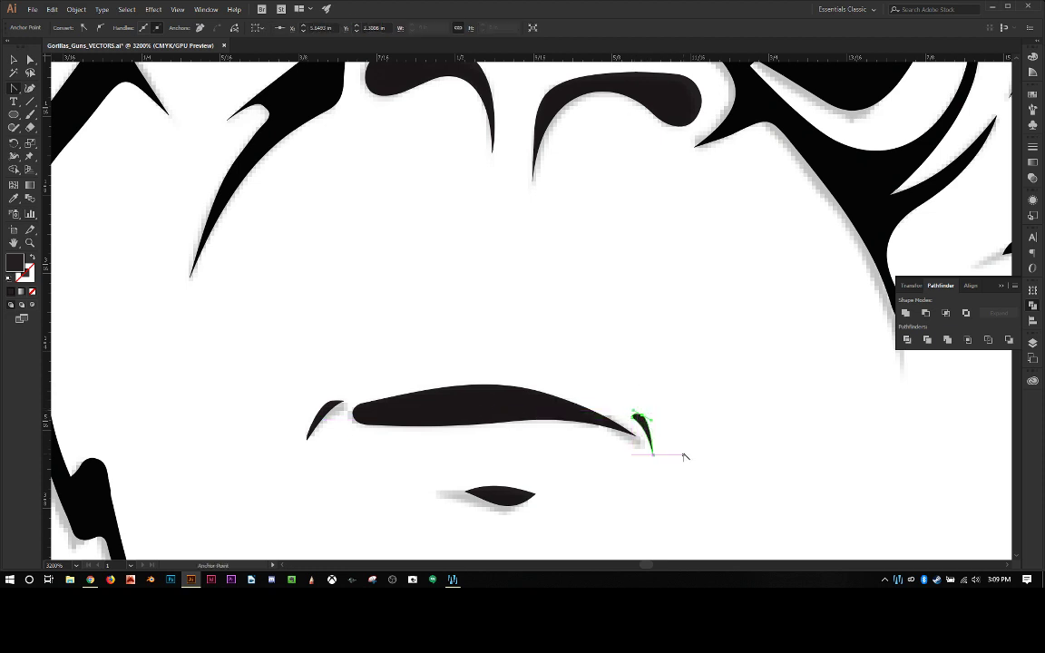
Move the small lower-lip shape aside to reveal the faded mark, and place it against the mark's inner-lip end nearest the mouth's pointed side.
key("v")
left_click(499, 499)
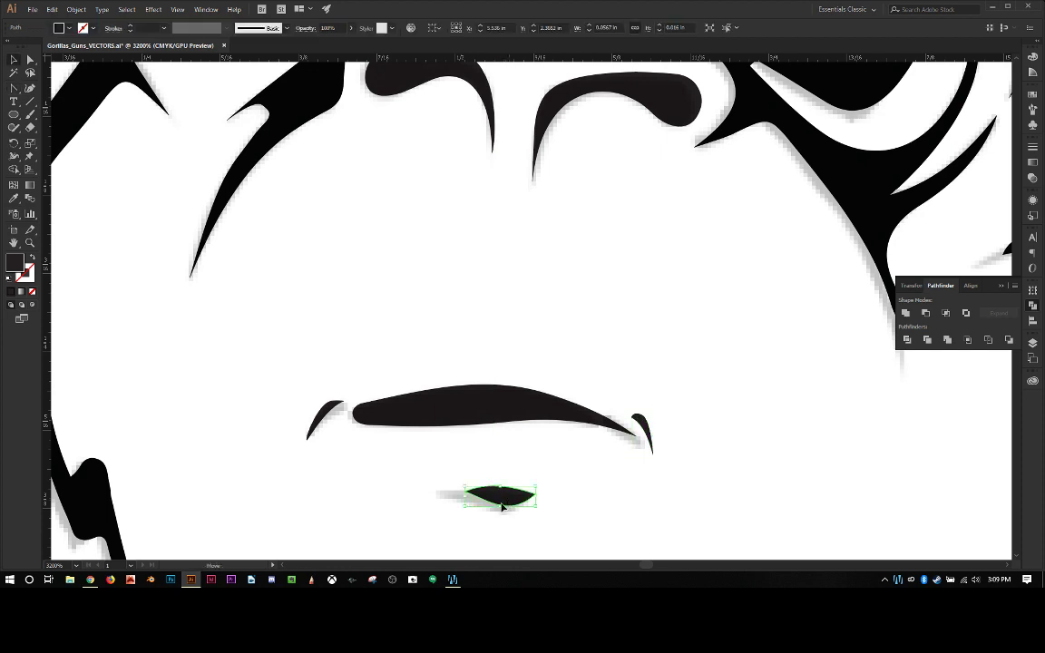
left_click_drag(508, 502, 484, 526)
scroll(504, 526, "down", 4)
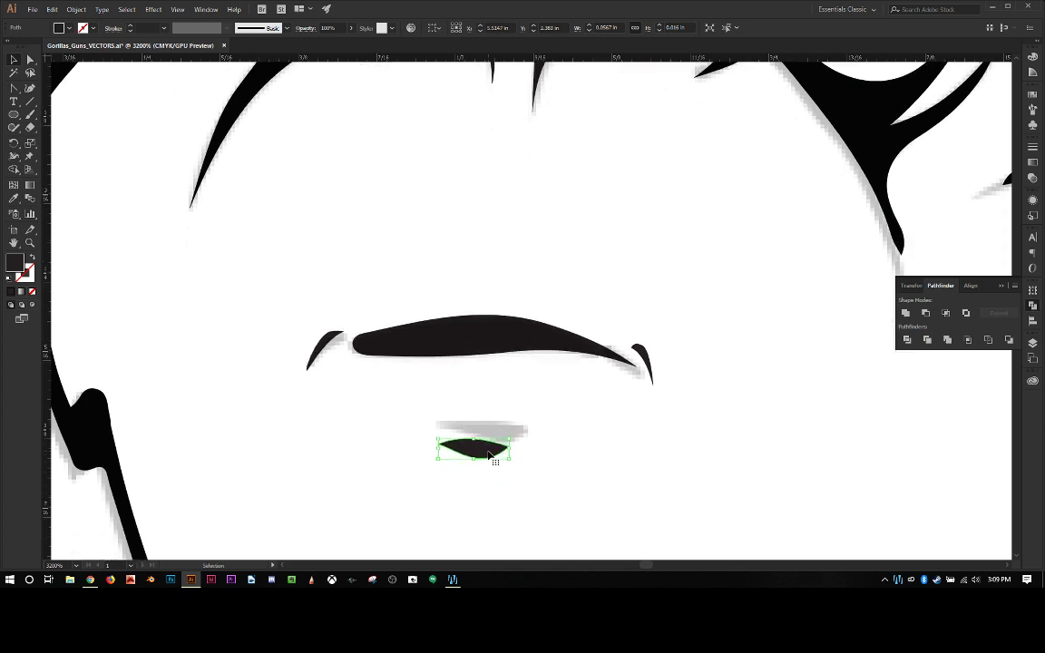
left_click_drag(489, 455, 525, 427)
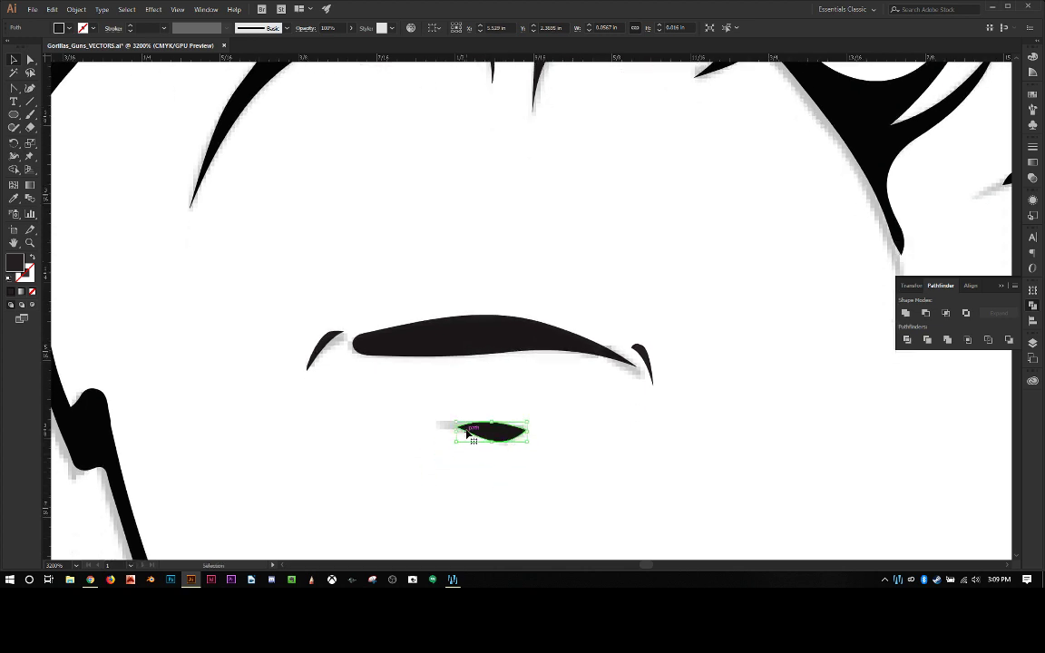
Stretch the lower-lip shape's free tip outward to cover the rest of the faded mark.
key("a")
left_click(456, 430)
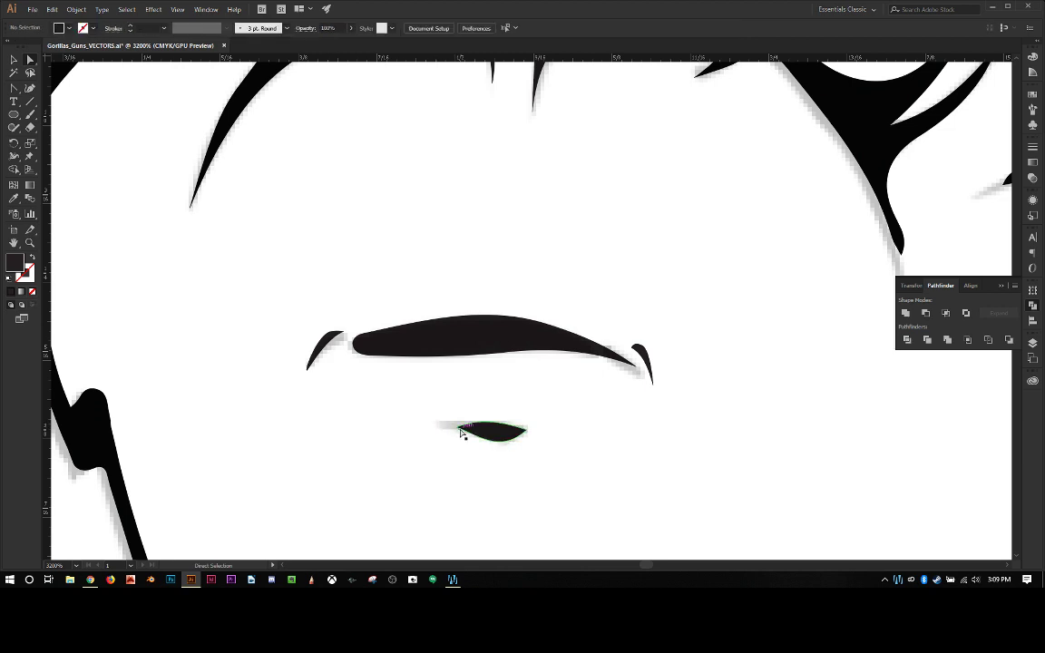
left_click_drag(457, 431, 440, 428)
left_click(470, 462)
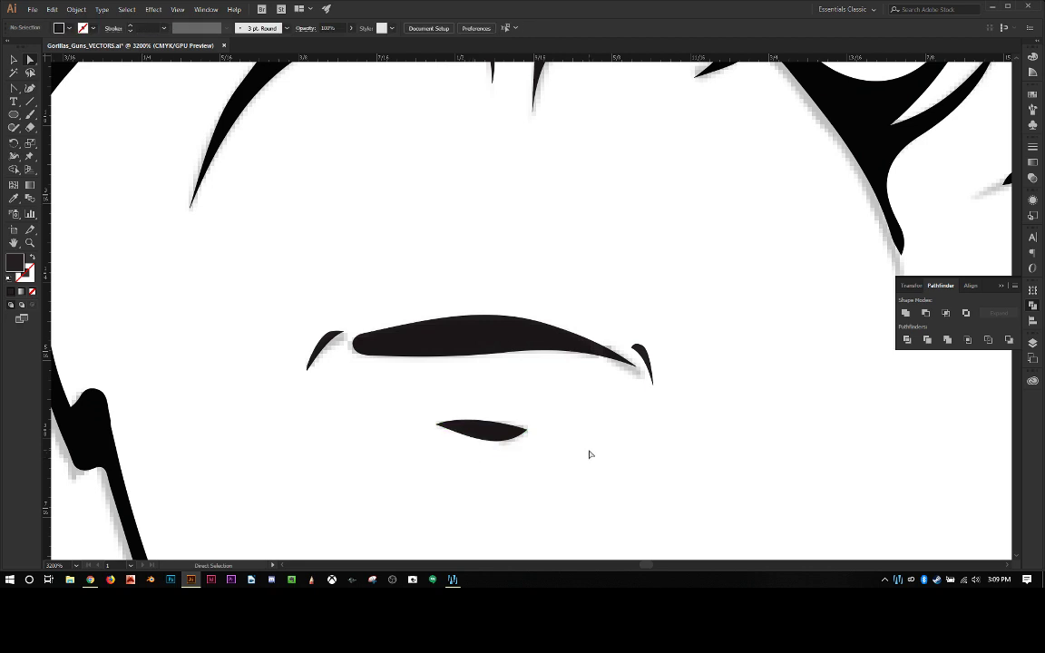
Extend the tip of the long cheek crease beneath the large dark eye down to the faded drawing's point.
scroll(589, 454, "down", 5)
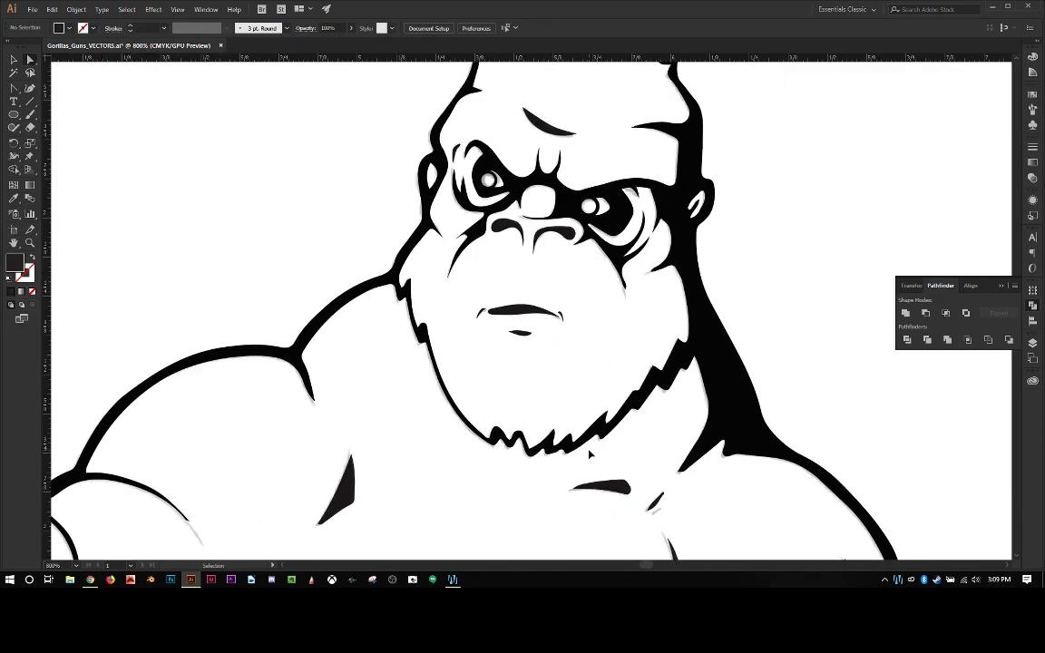
scroll(589, 454, "down", 1)
scroll(589, 454, "up", 5)
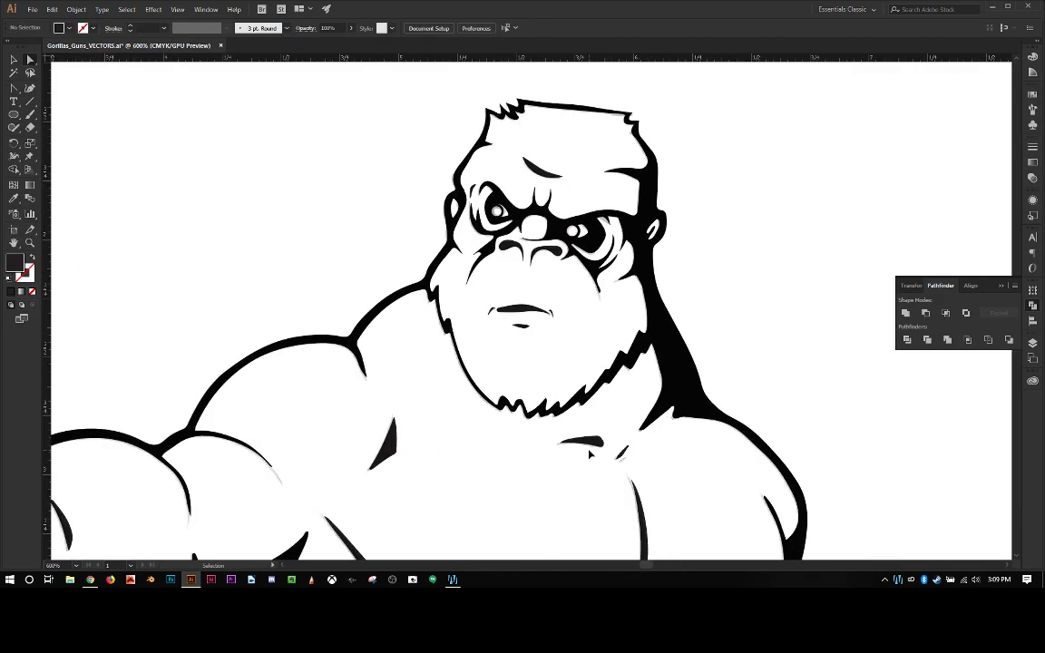
scroll(589, 454, "up", 3)
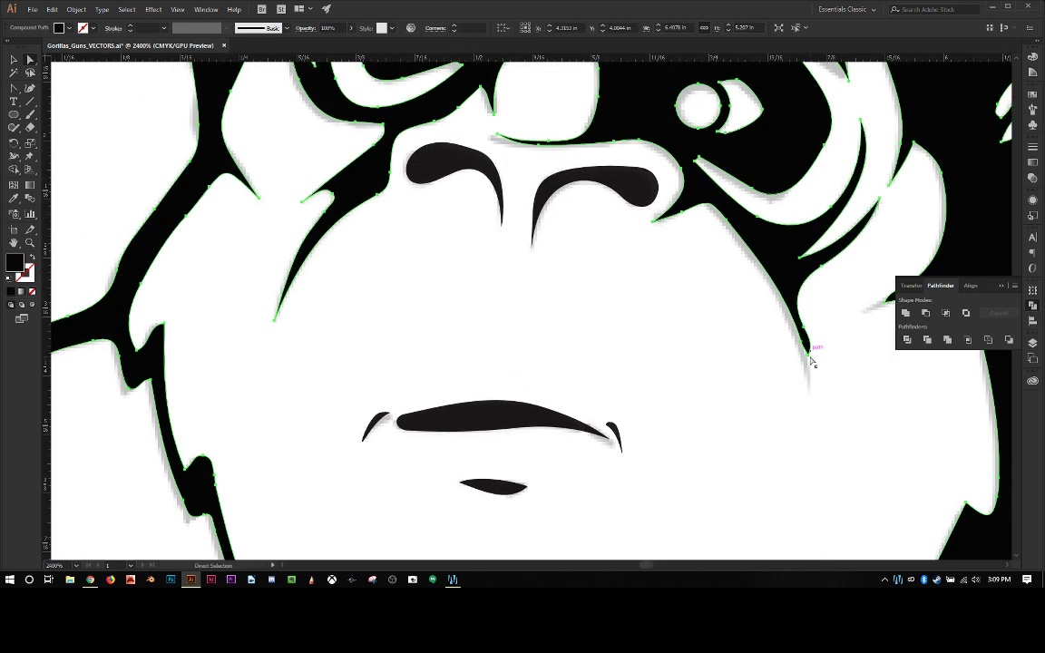
left_click(810, 356)
left_click_drag(810, 359, 810, 392)
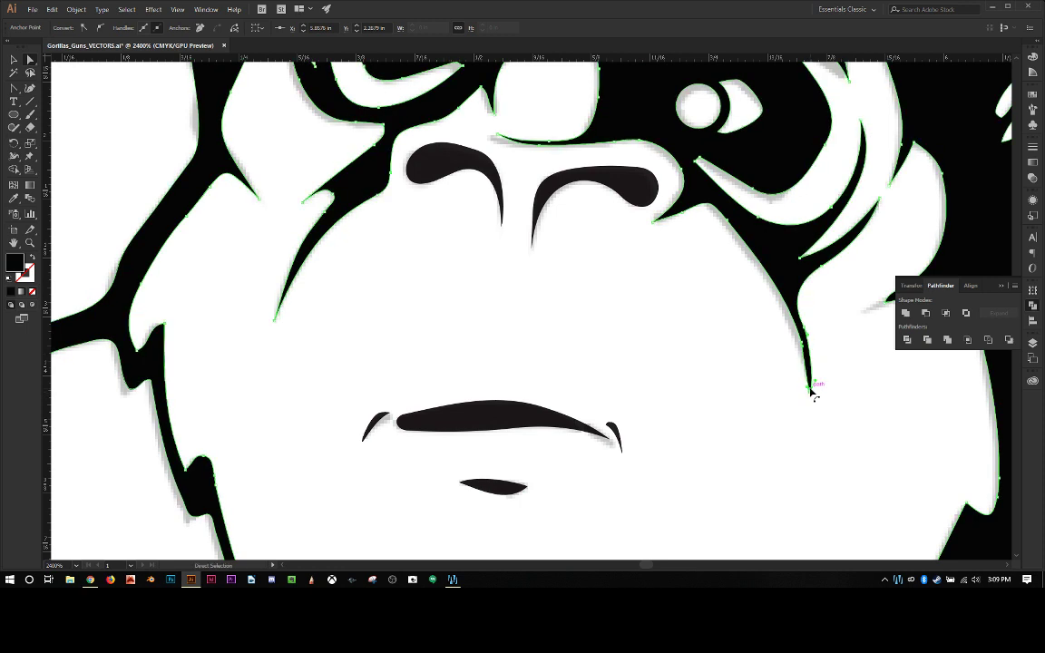
Delete the extra anchor on the long cheek crease's mouth-side edge and curve that edge with a handle from the tip.
key("shift+c")
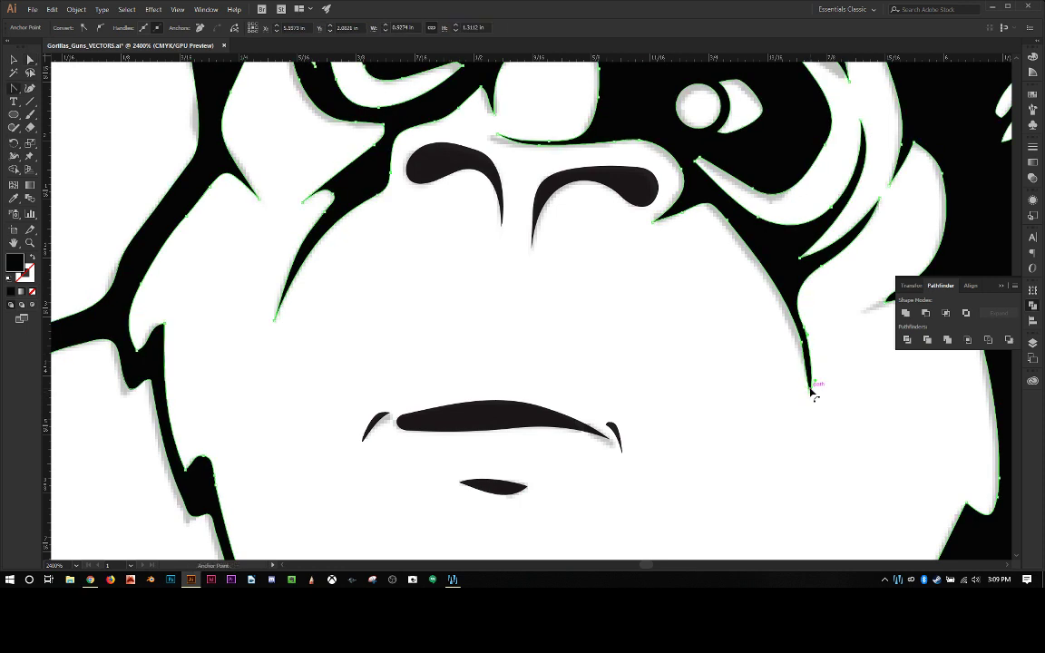
key("minus")
left_click(802, 341)
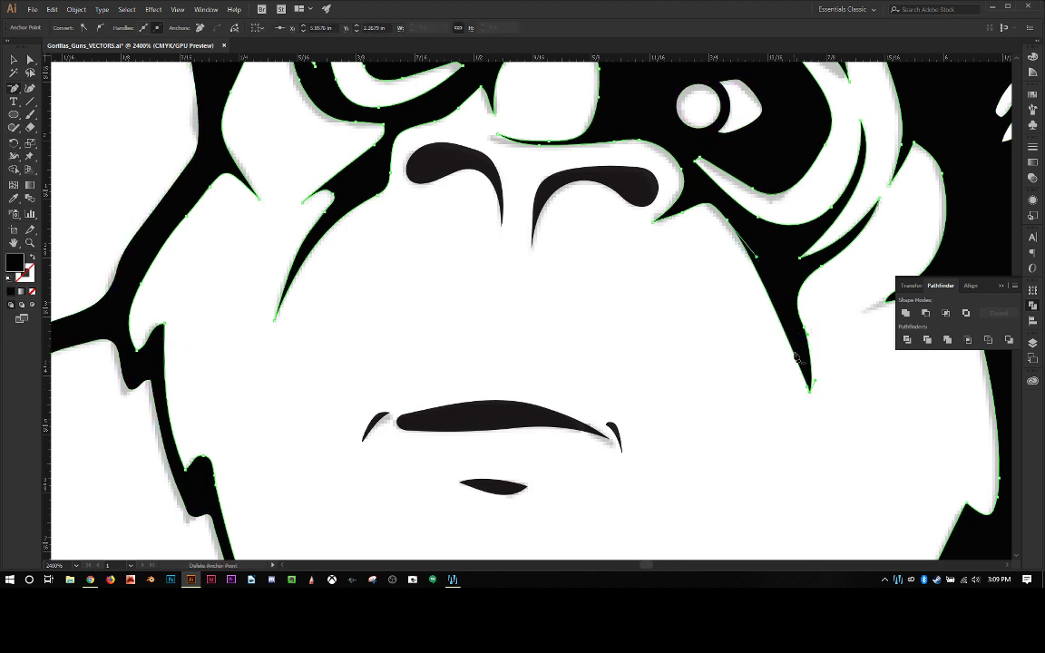
left_click_drag(721, 343, 576, 417)
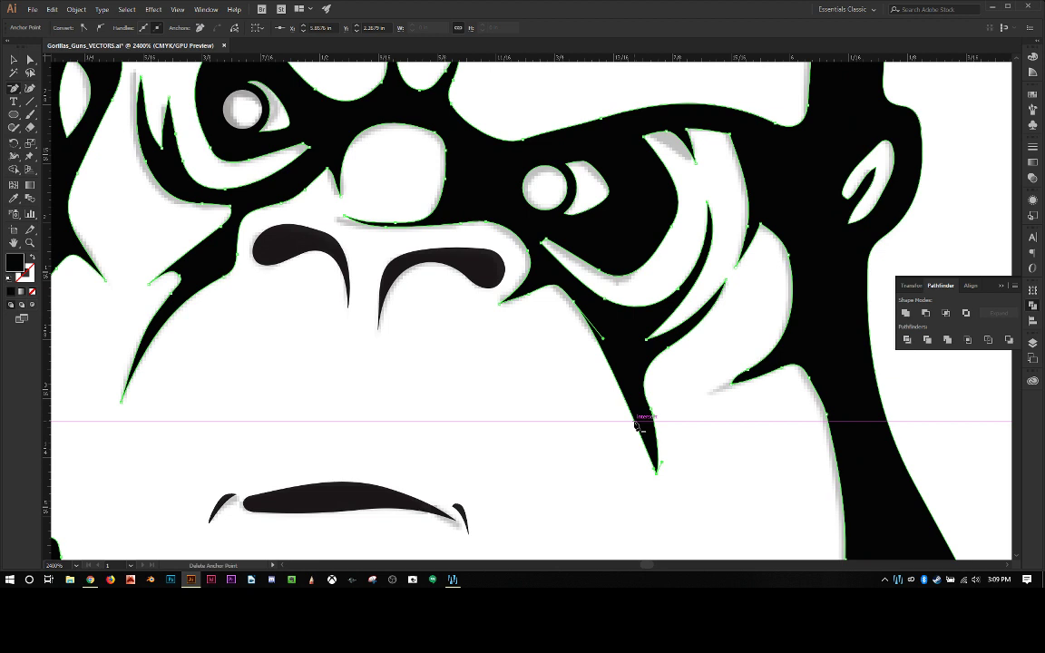
key("shift+c")
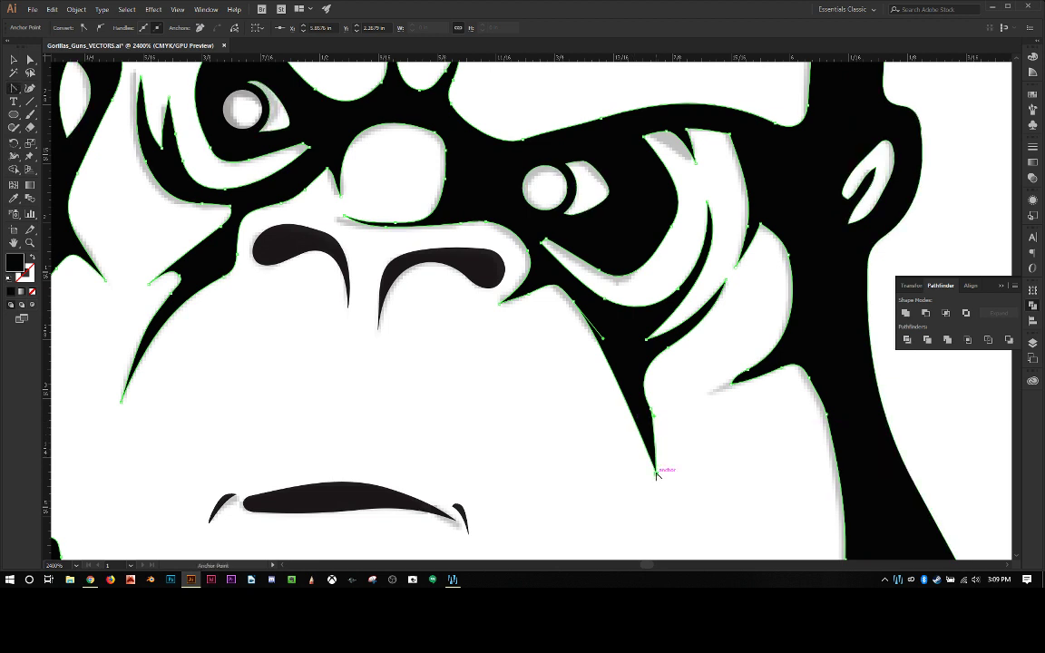
mouse_move(658, 472)
left_mouse_down()
mouse_move(661, 484)
mouse_move(673, 468)
mouse_move(661, 453)
left_mouse_up()
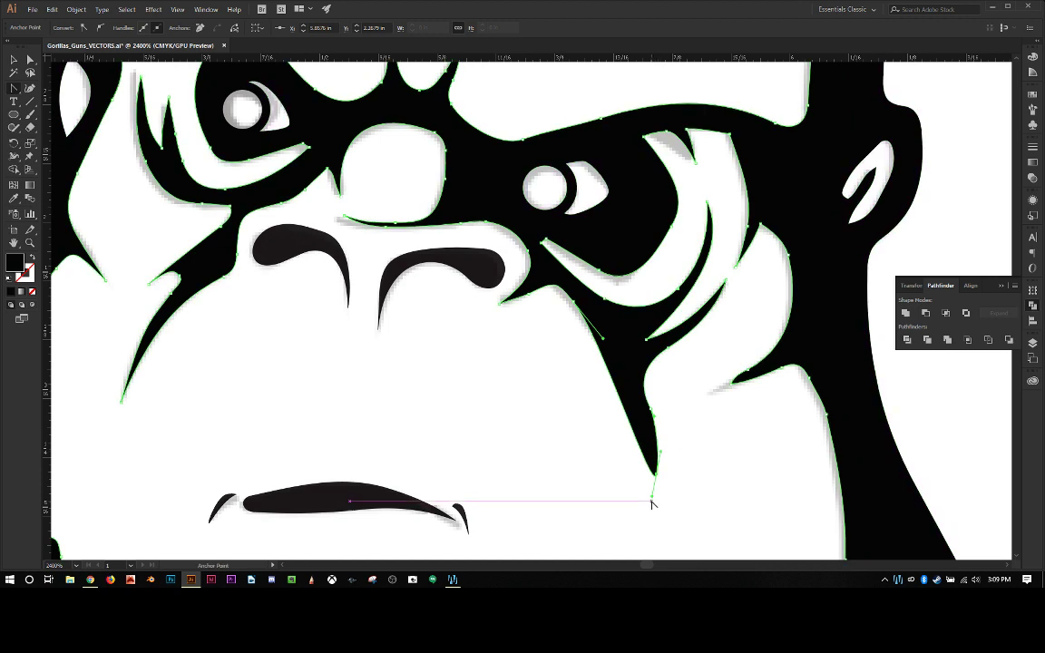
left_click_drag(650, 494, 637, 365)
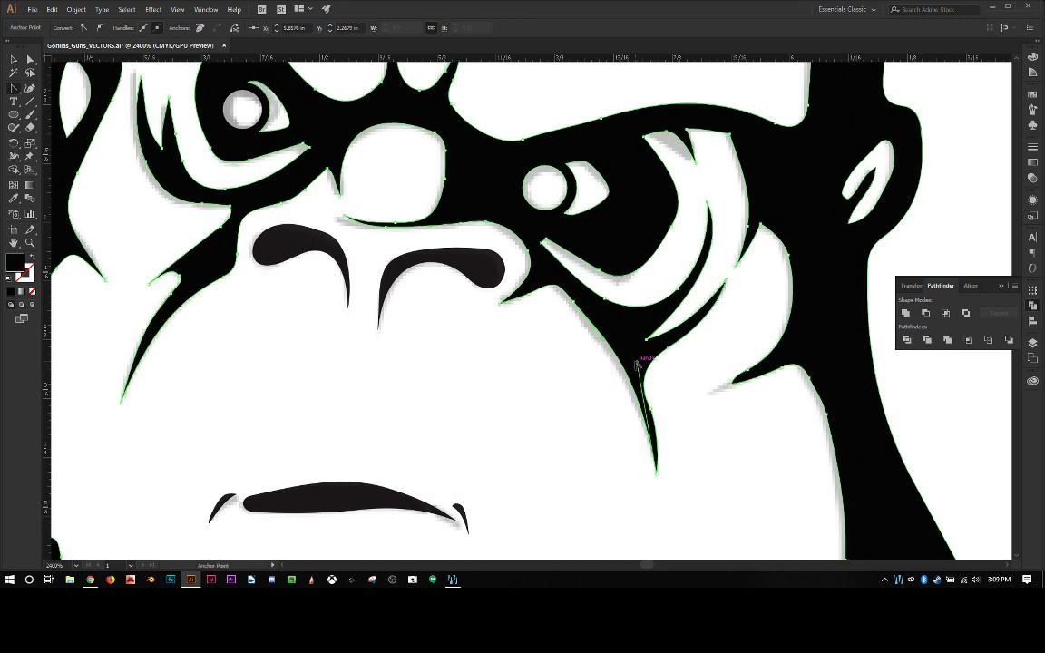
left_click(631, 364)
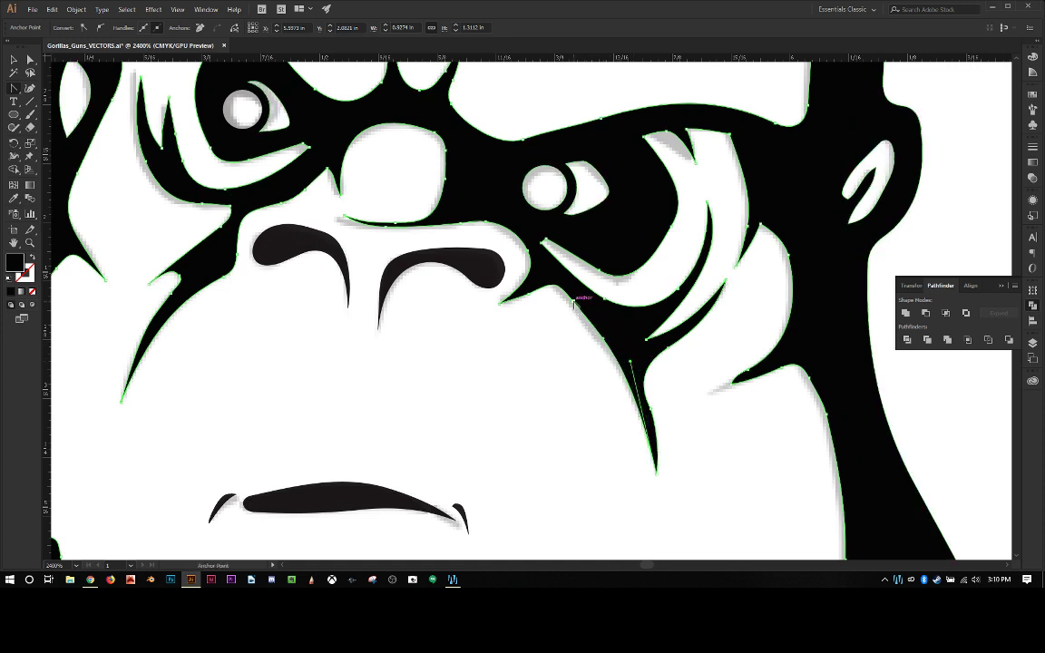
Nudge the upper anchor on the cheek crease's mouth-side edge slightly outward onto the faded outline.
key("a")
mouse_move(575, 304)
left_mouse_down()
mouse_move(585, 304)
mouse_move(572, 306)
left_mouse_up()
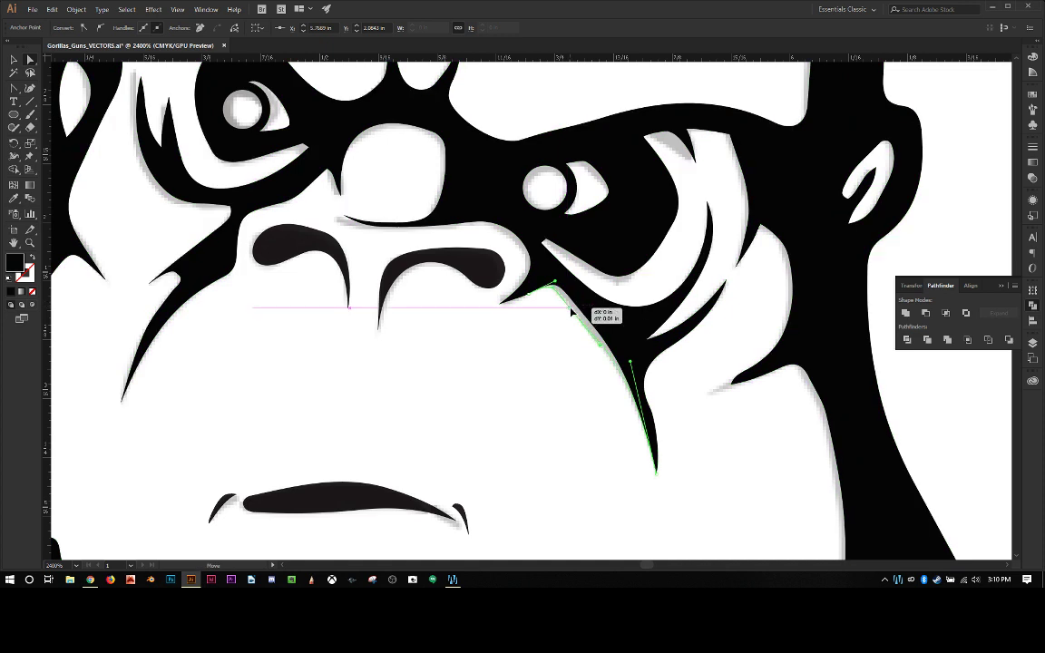
left_click(555, 351)
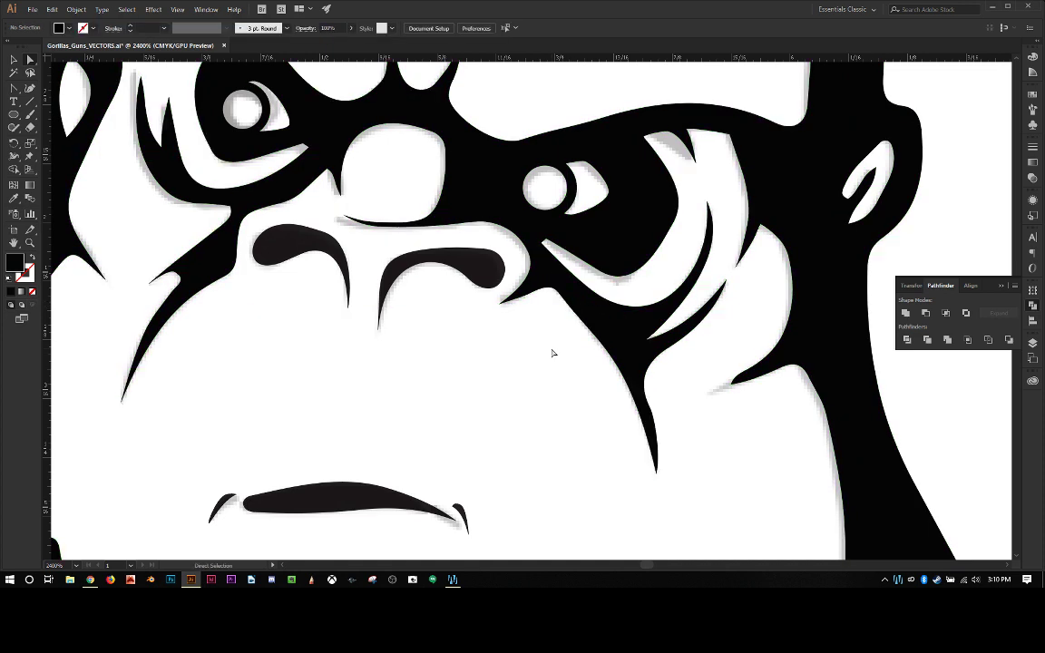
Extend the short crease on the outer cheek into a sharp point matching the faded drawing.
scroll(553, 353, "down", 1)
scroll(553, 353, "down", 1)
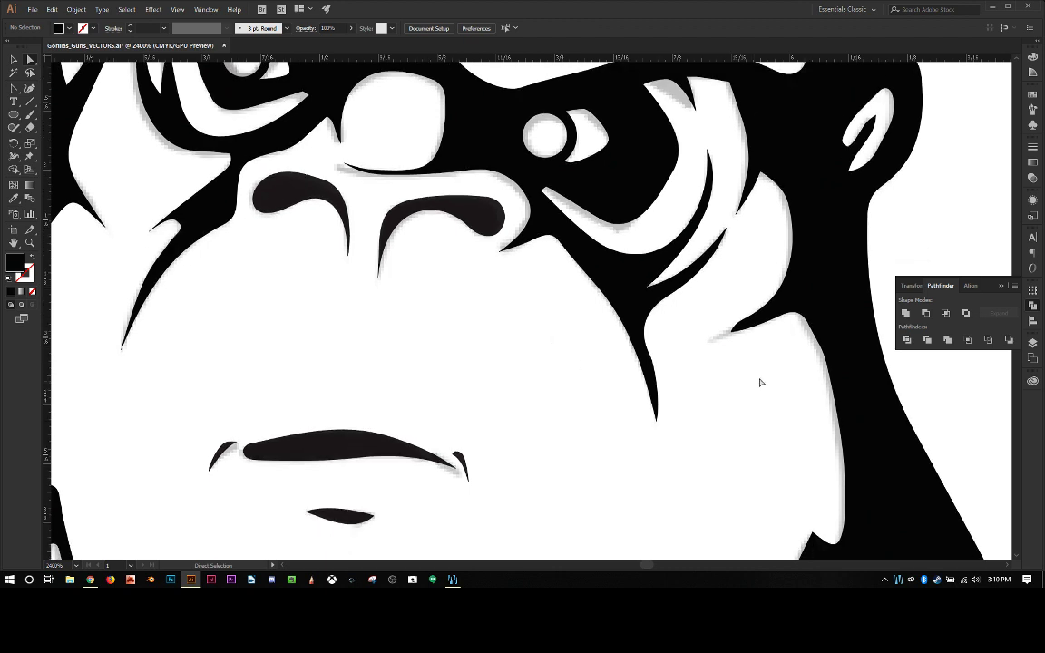
left_click(737, 333)
left_click_drag(731, 335, 711, 344)
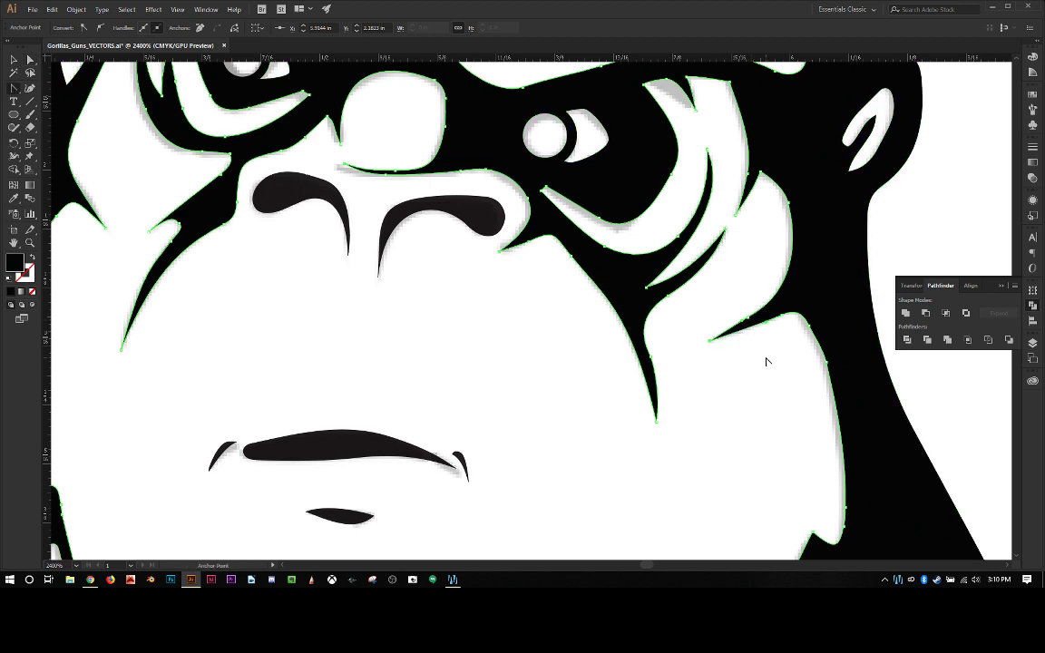
left_click(765, 362)
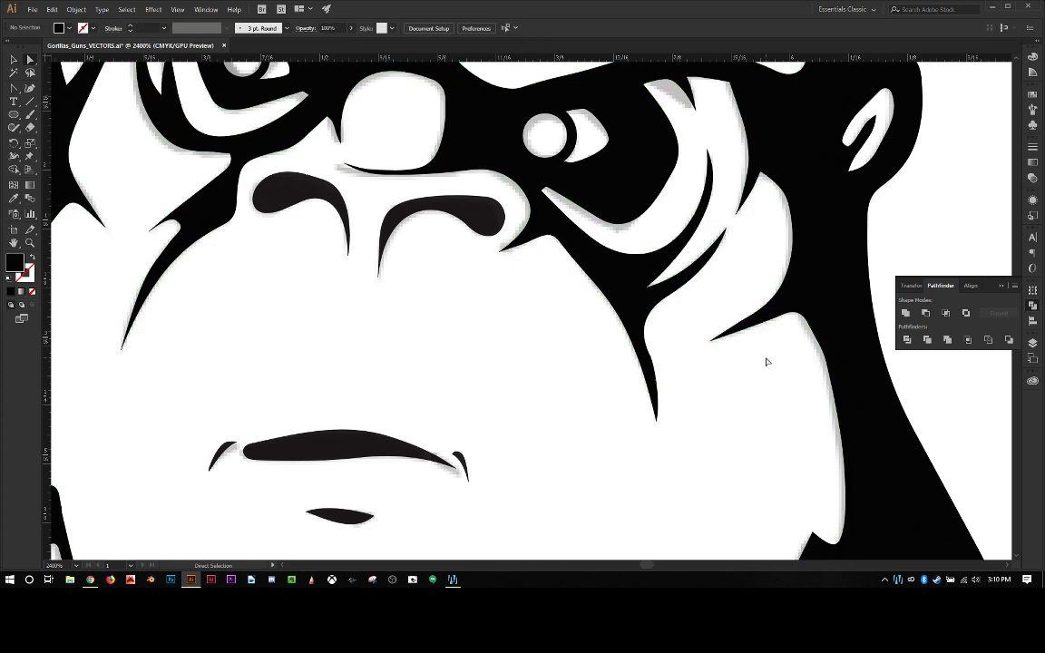
Delete two extra anchors along the outer cheek edge below the short crease and bend the segment outward to follow the faded outline.
left_click(813, 373)
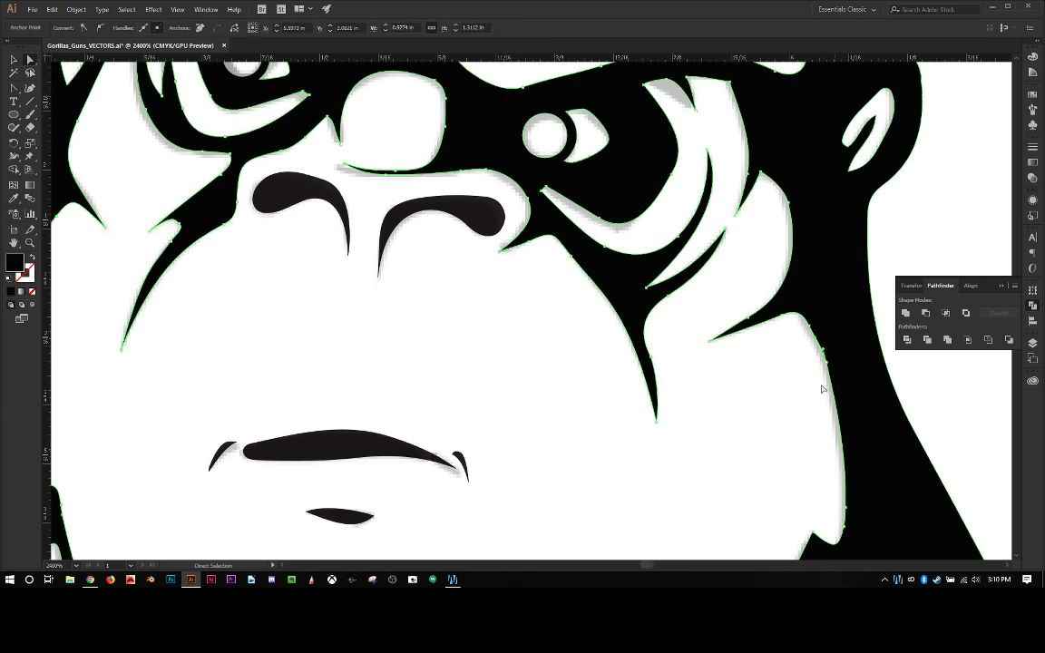
key("-")
left_click(828, 365)
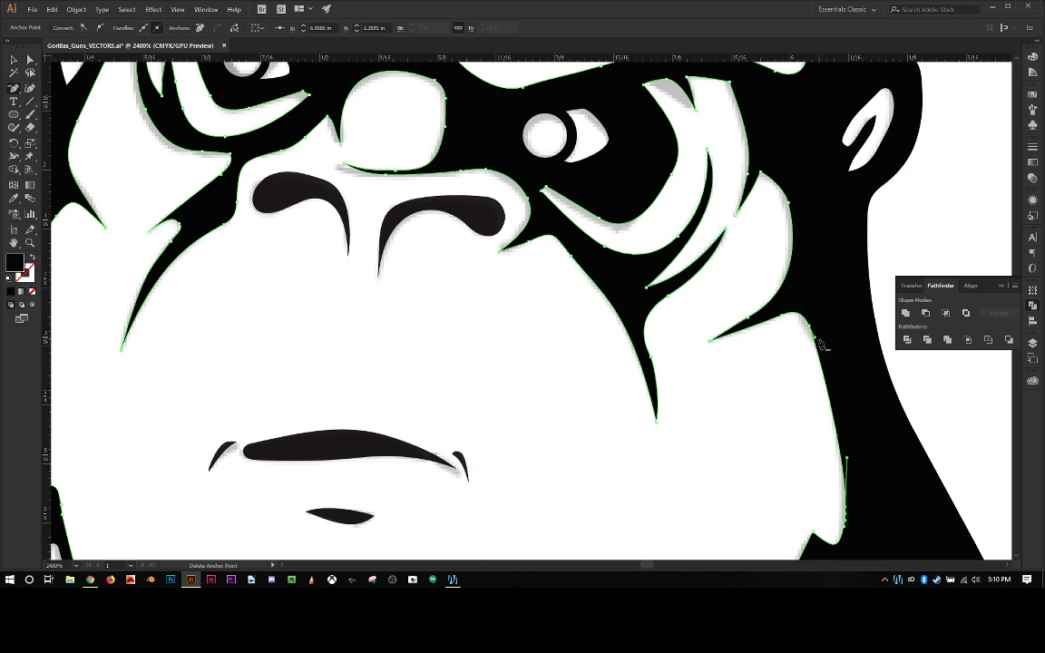
left_click(846, 513)
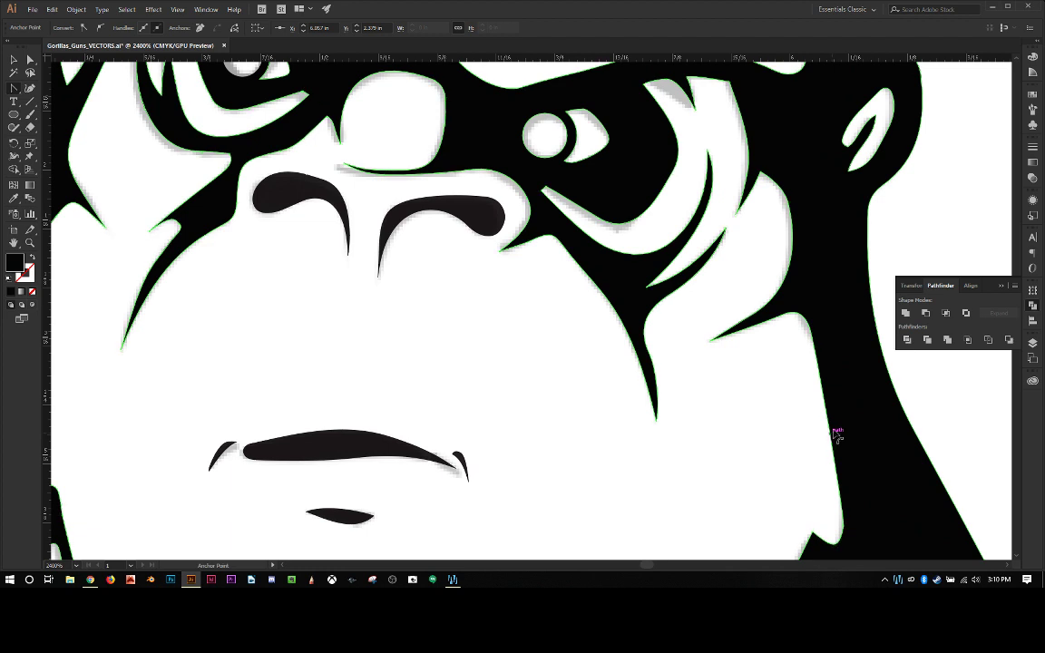
mouse_move(835, 434)
left_mouse_down()
mouse_move(843, 428)
mouse_move(842, 452)
mouse_move(840, 443)
left_mouse_up()
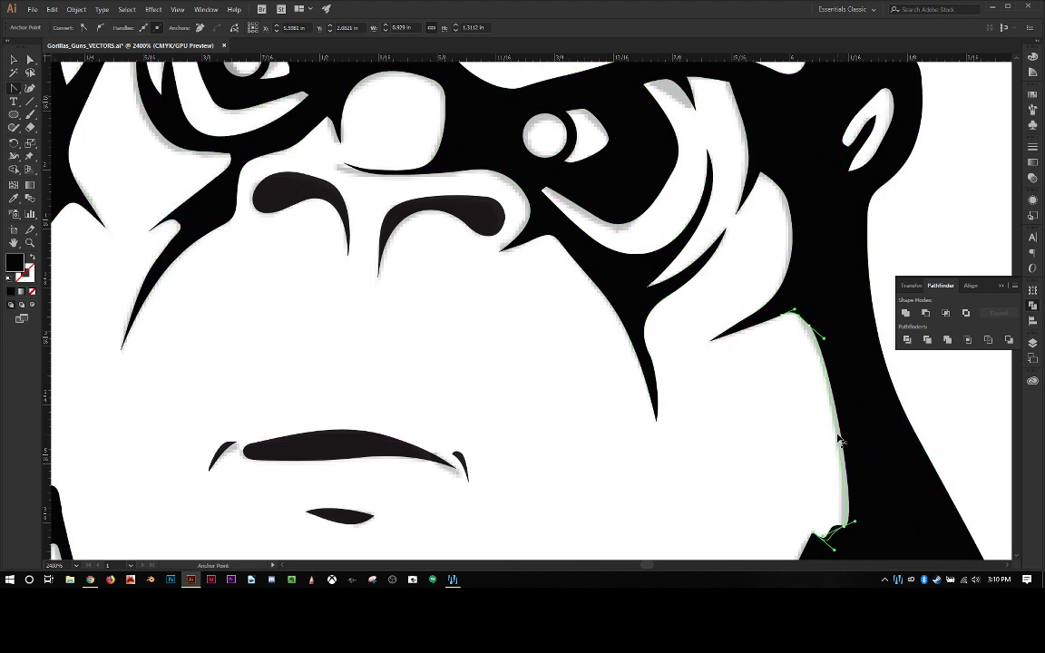
Reshape the small curve at the lower end of the outer cheek edge, just above the jaw fur.
scroll(843, 511, "down", 1)
scroll(842, 509, "down", 1)
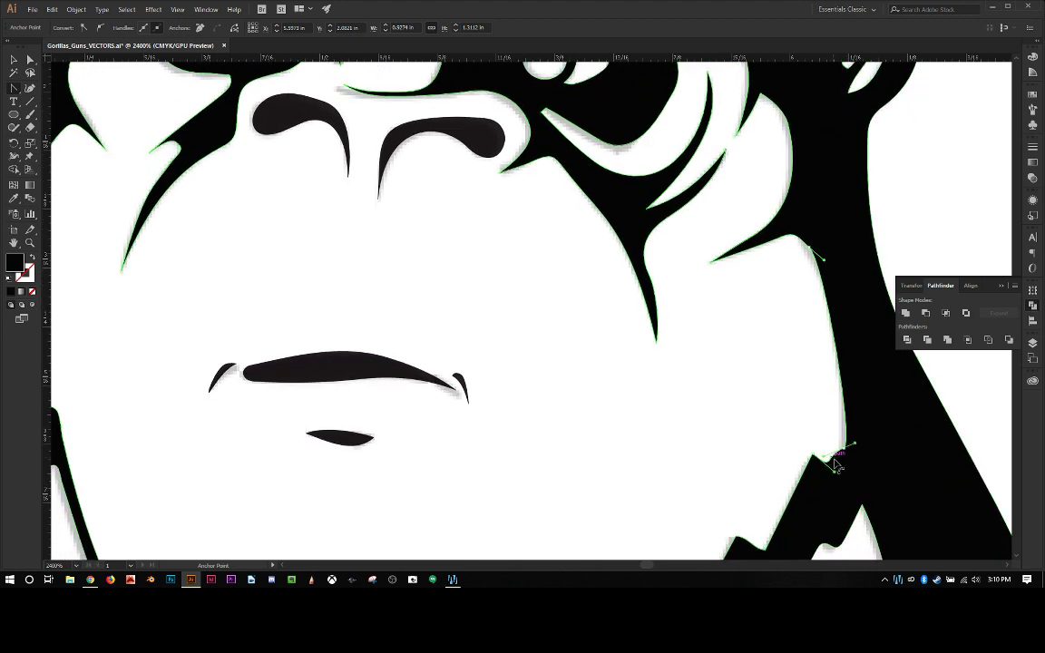
mouse_move(834, 461)
left_mouse_down()
mouse_move(838, 473)
mouse_move(843, 463)
left_mouse_up()
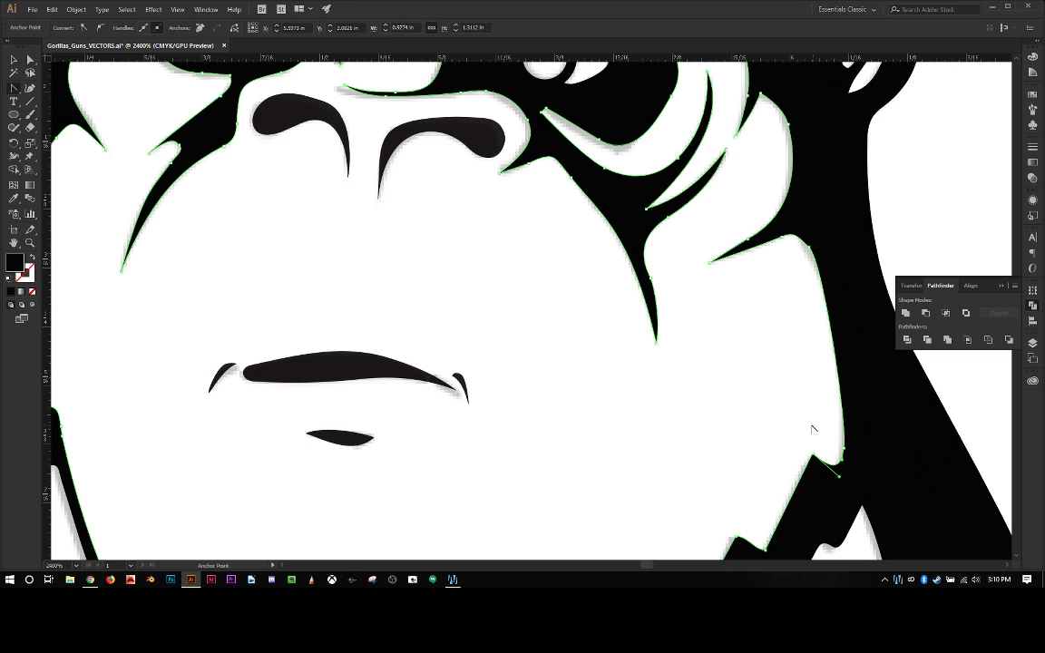
scroll(790, 427, "down", 2)
scroll(717, 389, "up", 2)
scroll(576, 426, "up", 5)
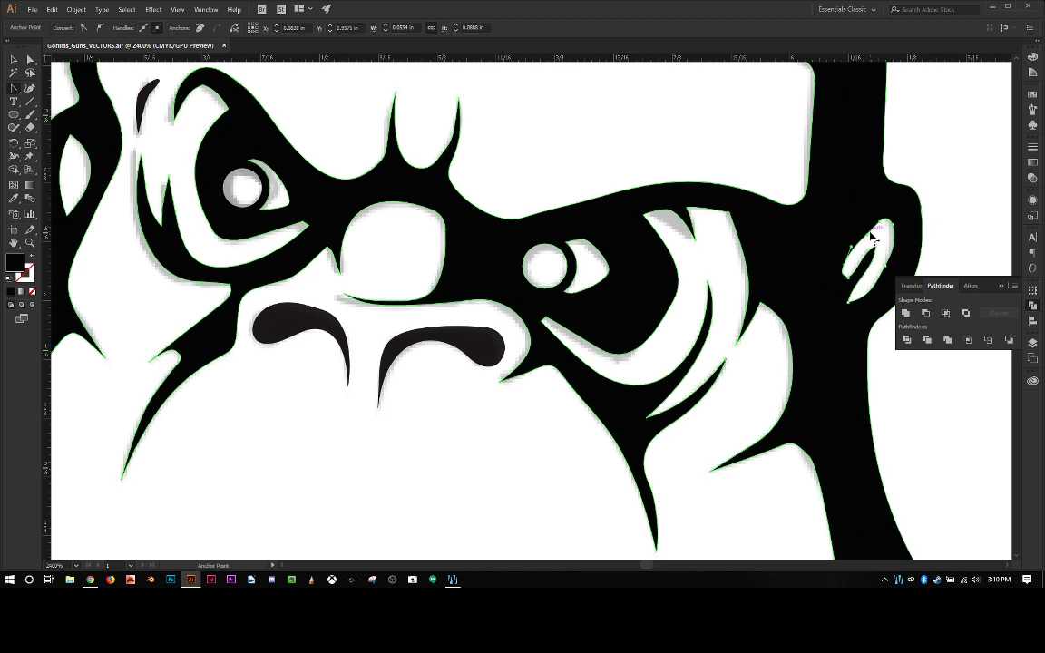
Convert the top anchor of the white inner-ear shape to a corner and pull it up toward the forehead.
left_click(880, 223)
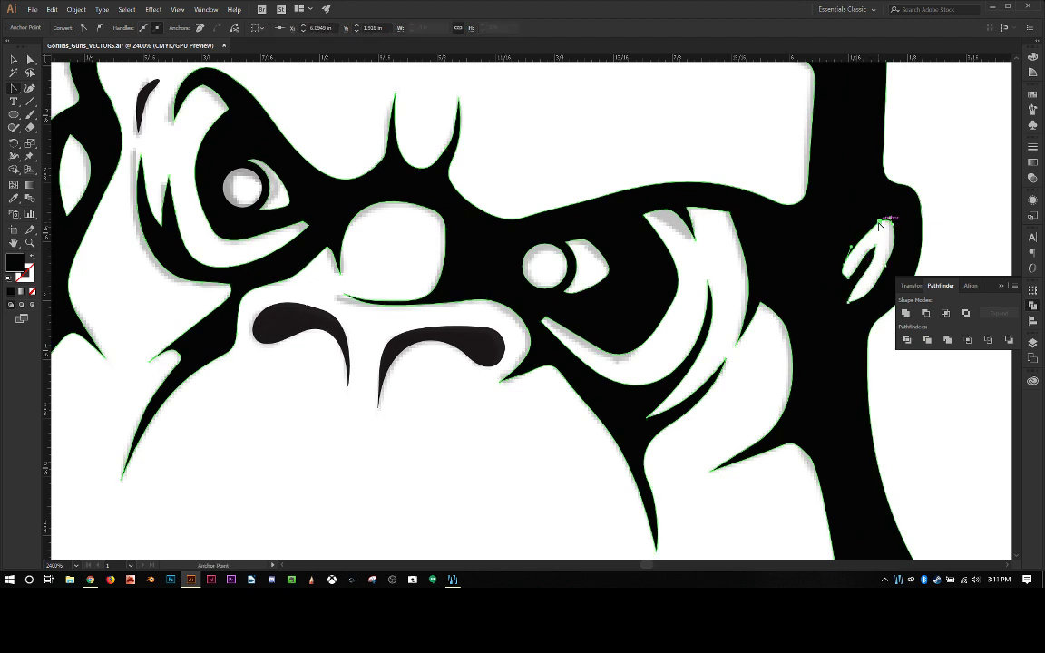
key("a")
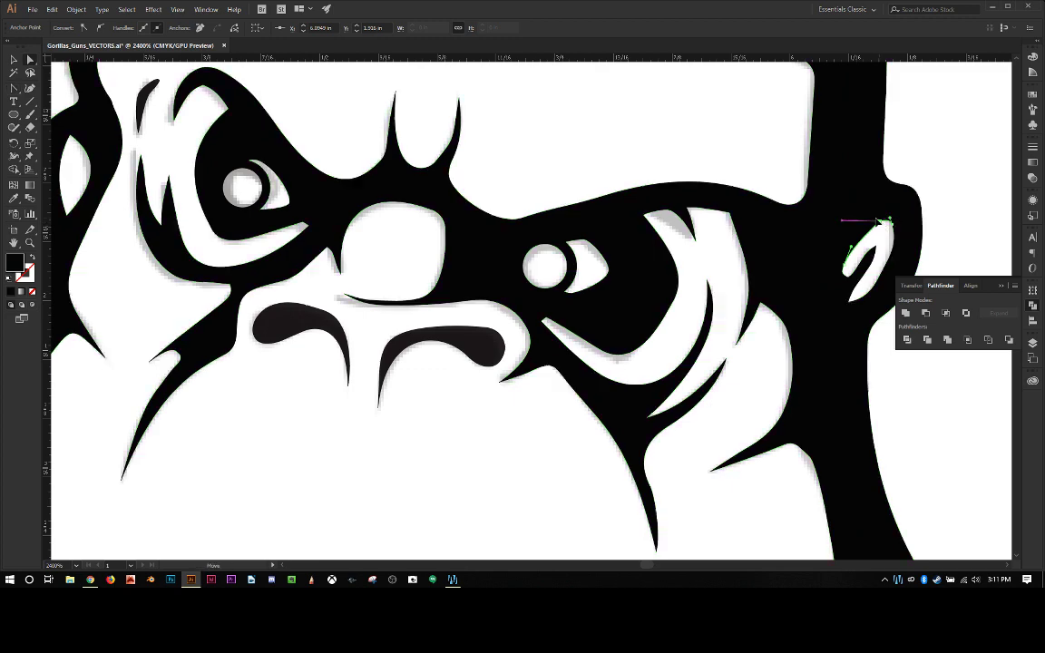
left_click_drag(880, 223, 870, 213)
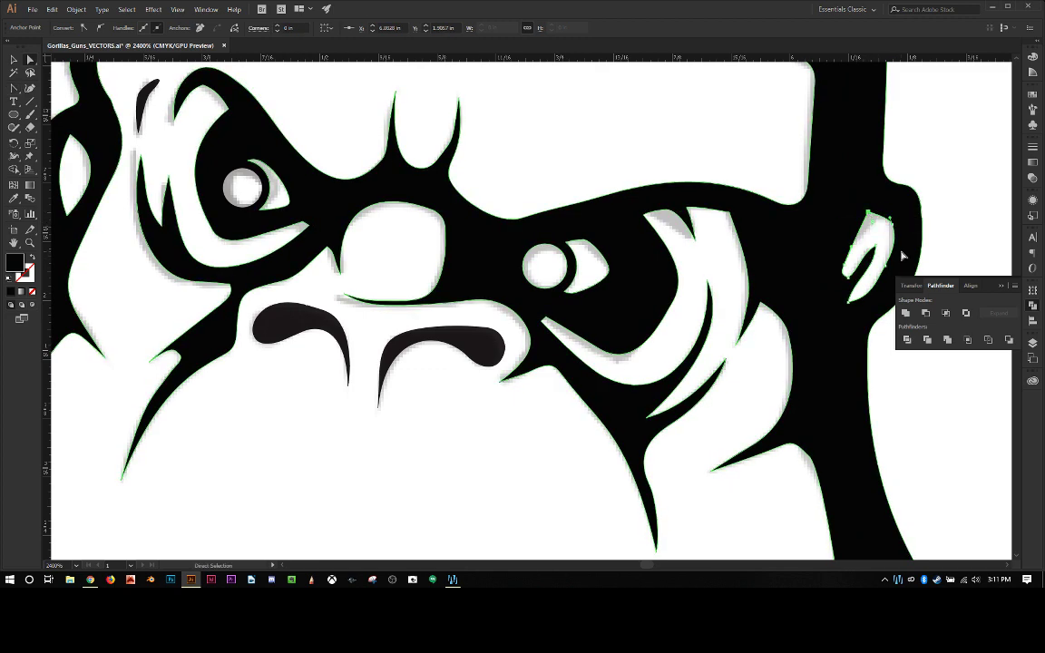
Rework the rounded junction between the ear's upper edge and the head into a sharp notch cut inward.
scroll(894, 261, "up", 1)
key("space")
left_click_drag(890, 266, 648, 295)
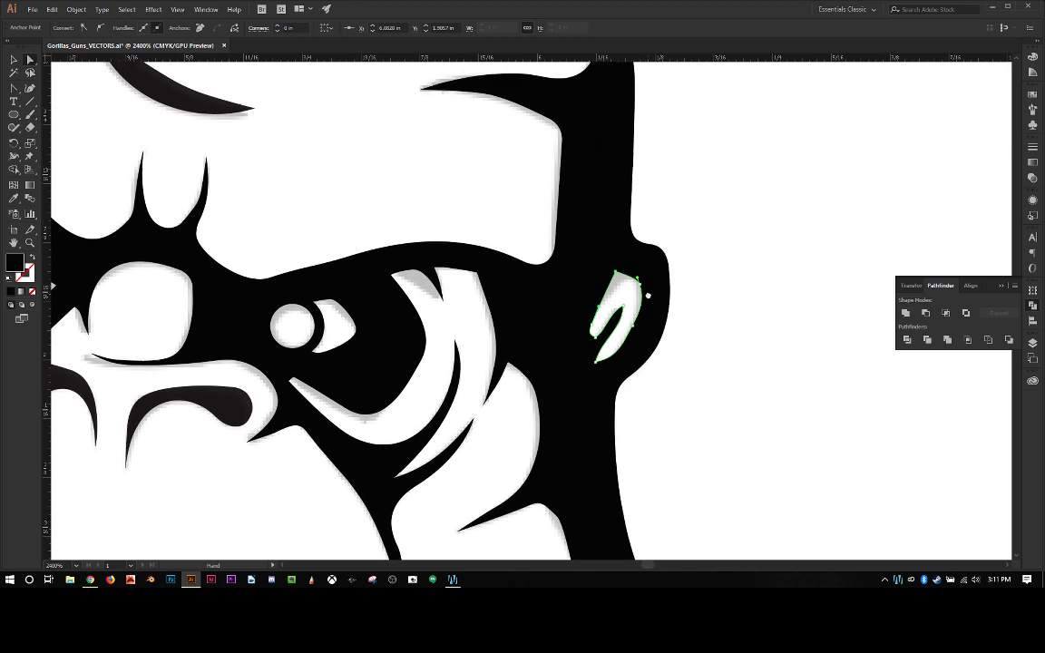
key("ctrl+plus")
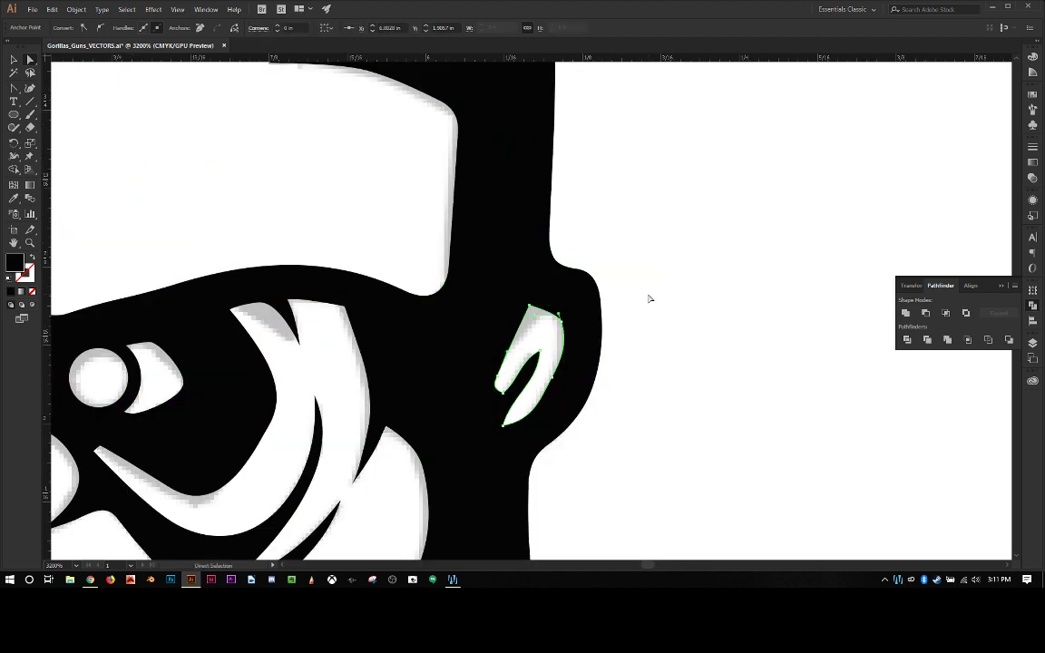
left_click(565, 261)
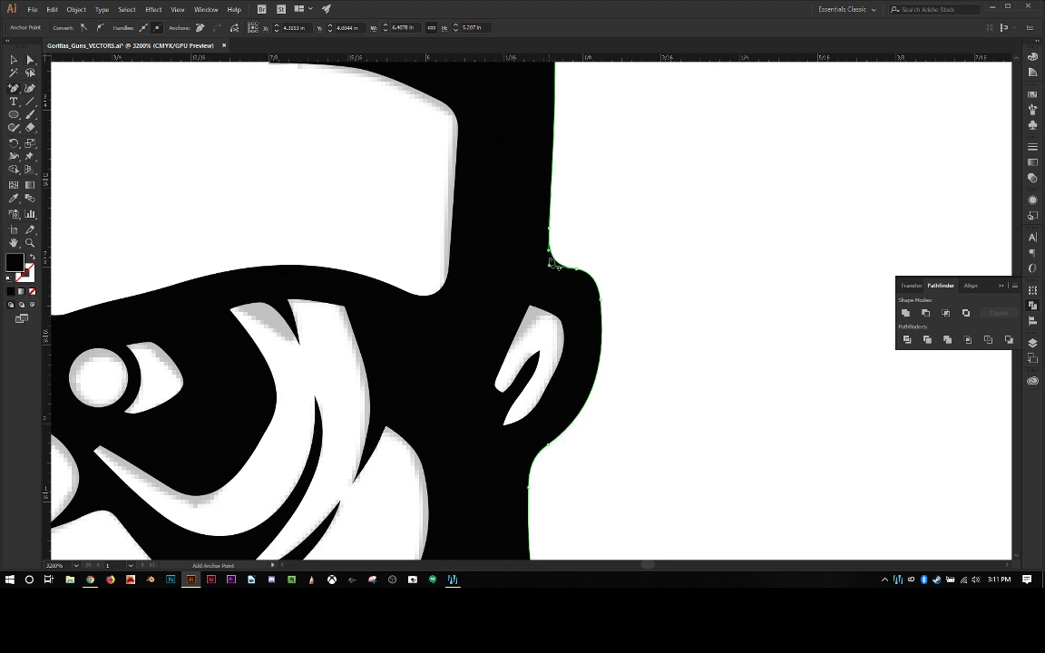
key("plus")
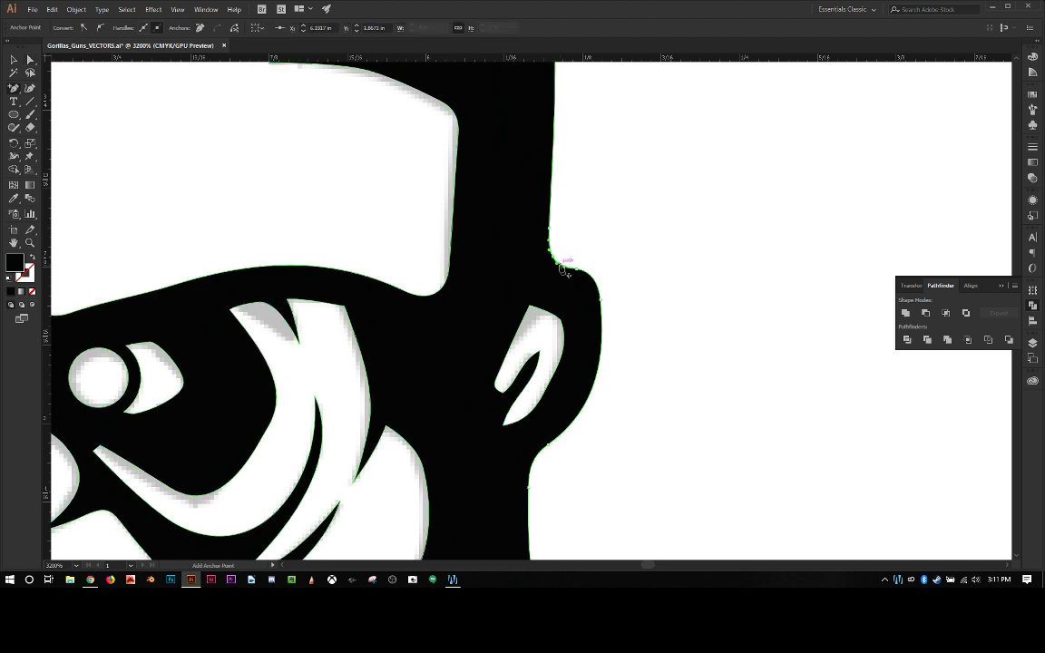
key("shift+c")
left_click(553, 258)
left_click_drag(550, 260, 534, 321)
key("ctrl+a")
key("ctrl+z")
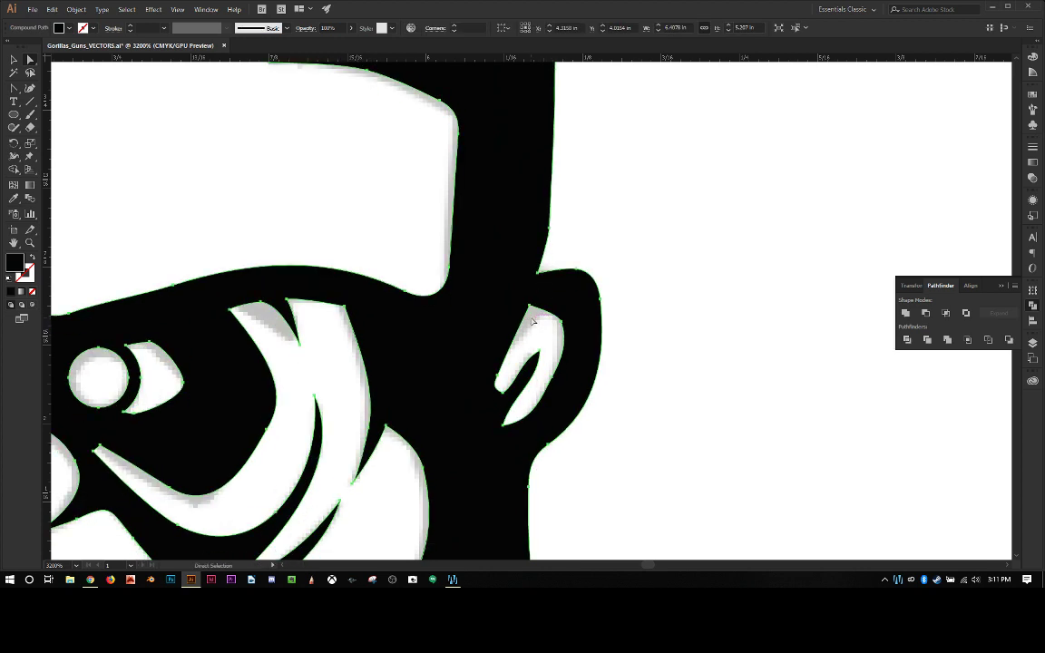
Move the upper outer anchor of the white inner-ear shape outward to widen its top.
left_click(530, 309)
left_click(531, 309)
left_click_drag(531, 310, 574, 312)
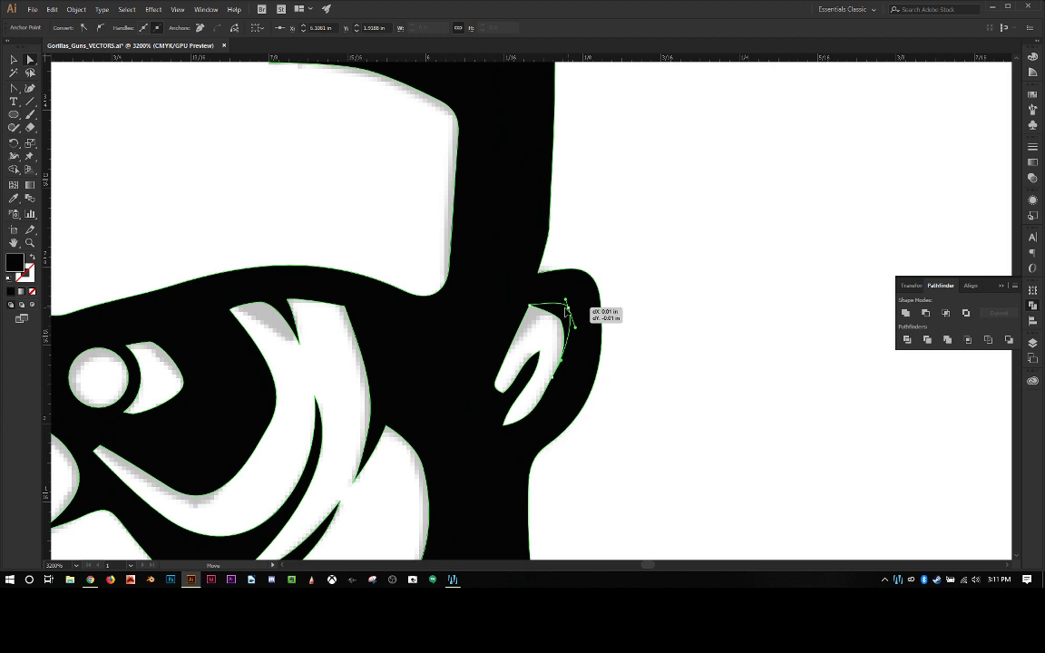
left_click_drag(566, 311, 567, 312)
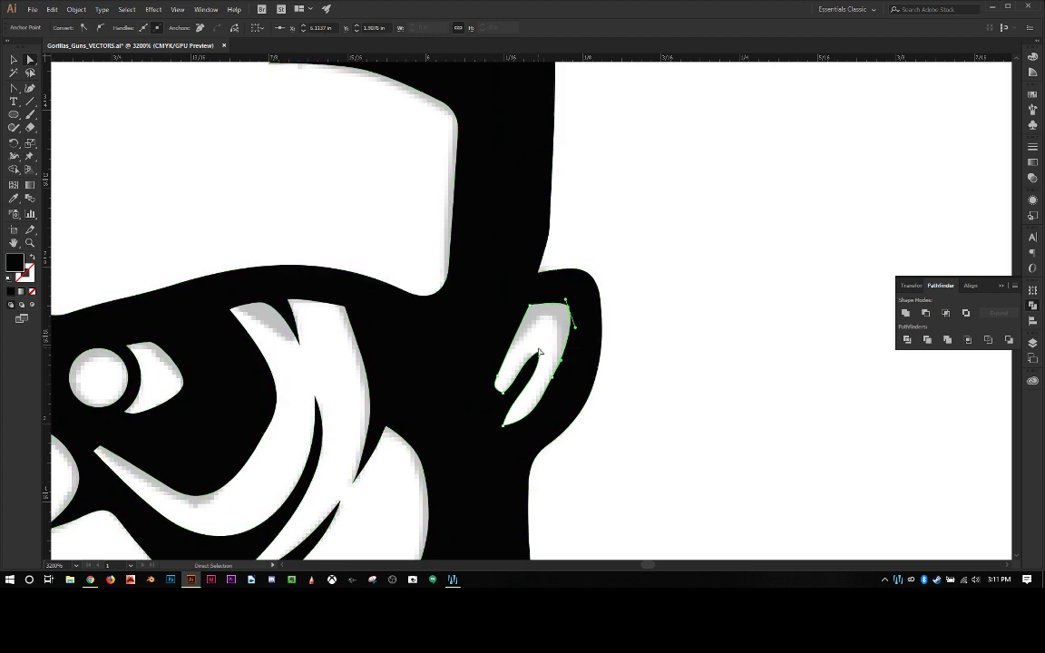
Convert the inner-ear shape's fork anchor and the rounded end of its shorter prong to sharp corners.
left_click(540, 353)
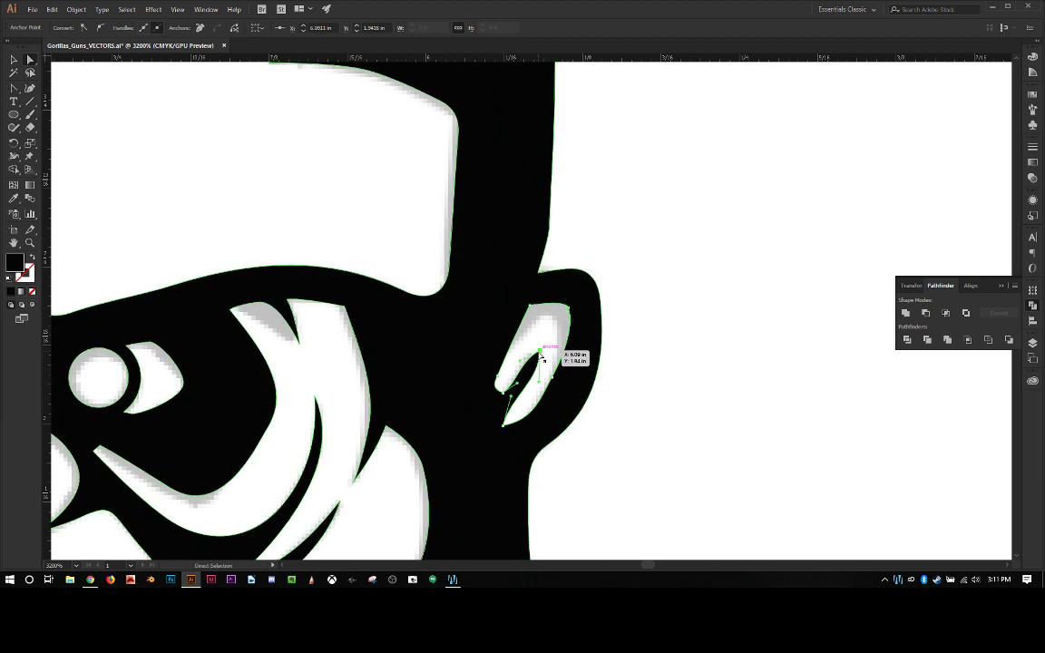
key("shift+c")
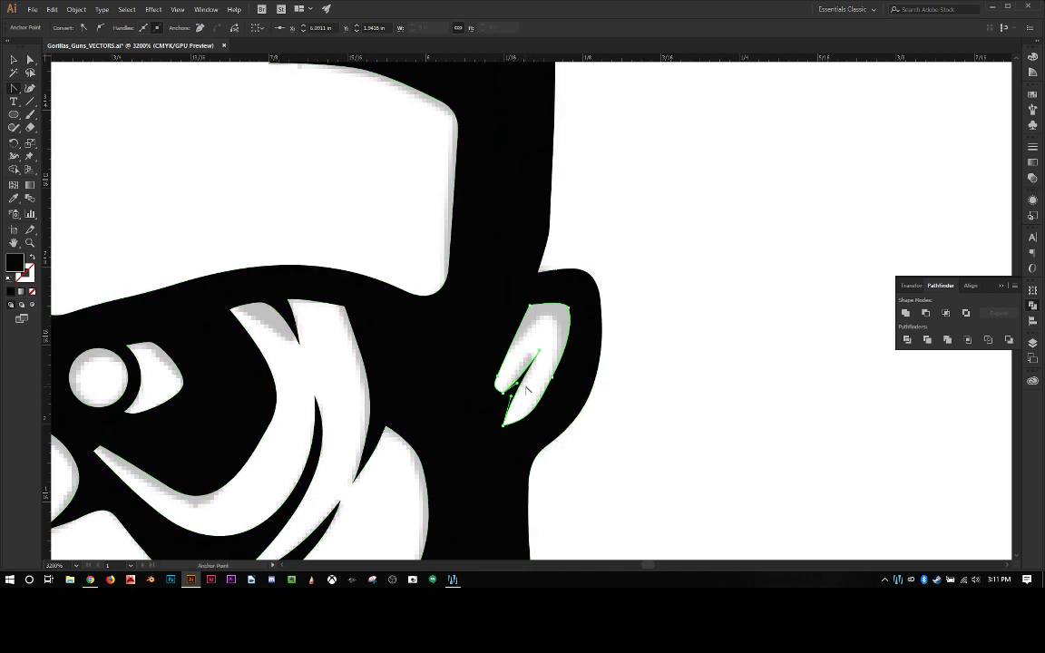
left_click(498, 382)
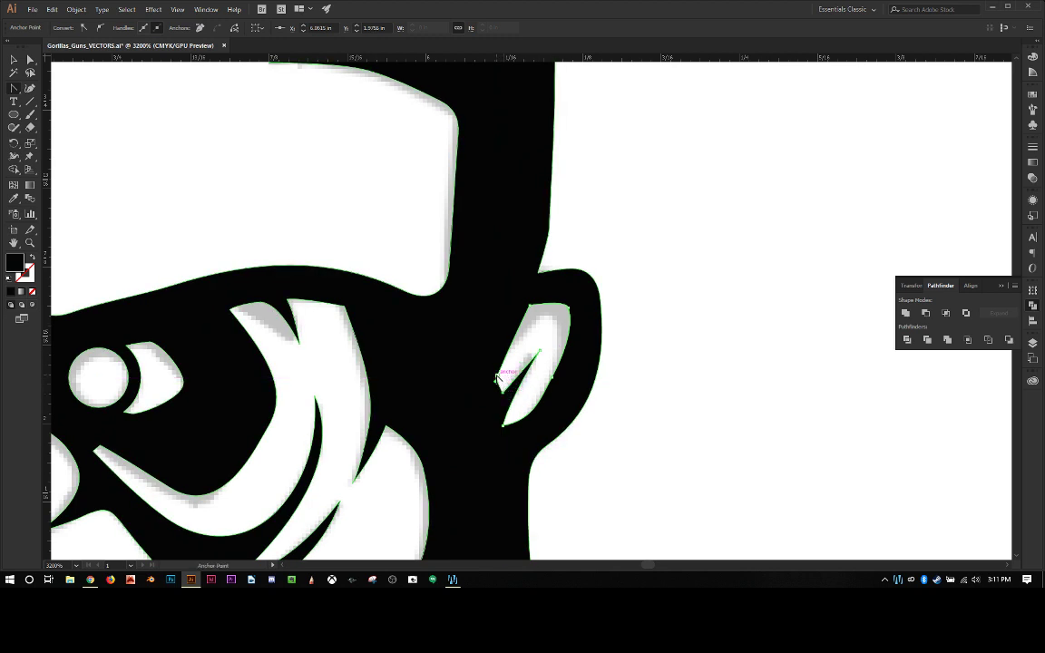
left_click(499, 377)
Lengthen both lower prongs of the inner-ear shape toward the cheek and shift the fork anchor slightly inward.
key("a")
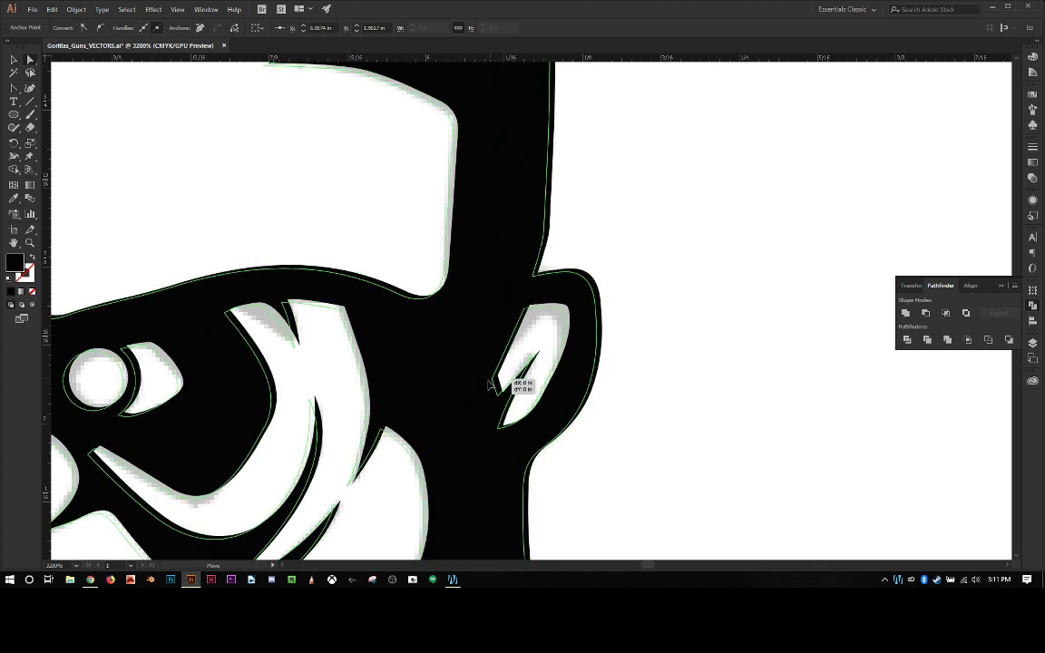
left_click(494, 384)
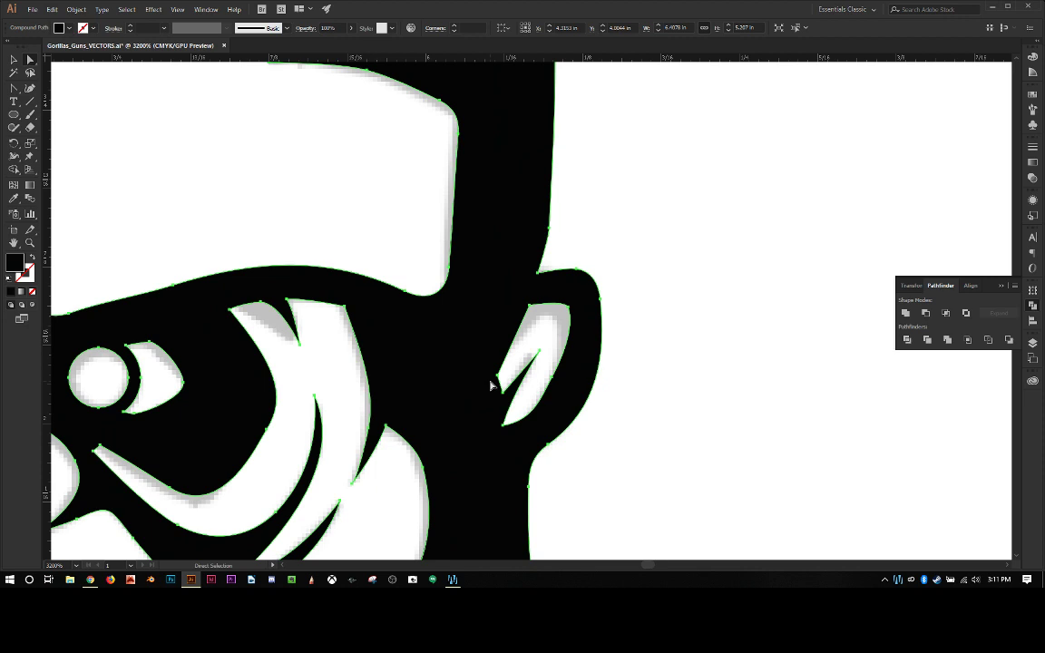
left_click_drag(497, 379, 495, 401)
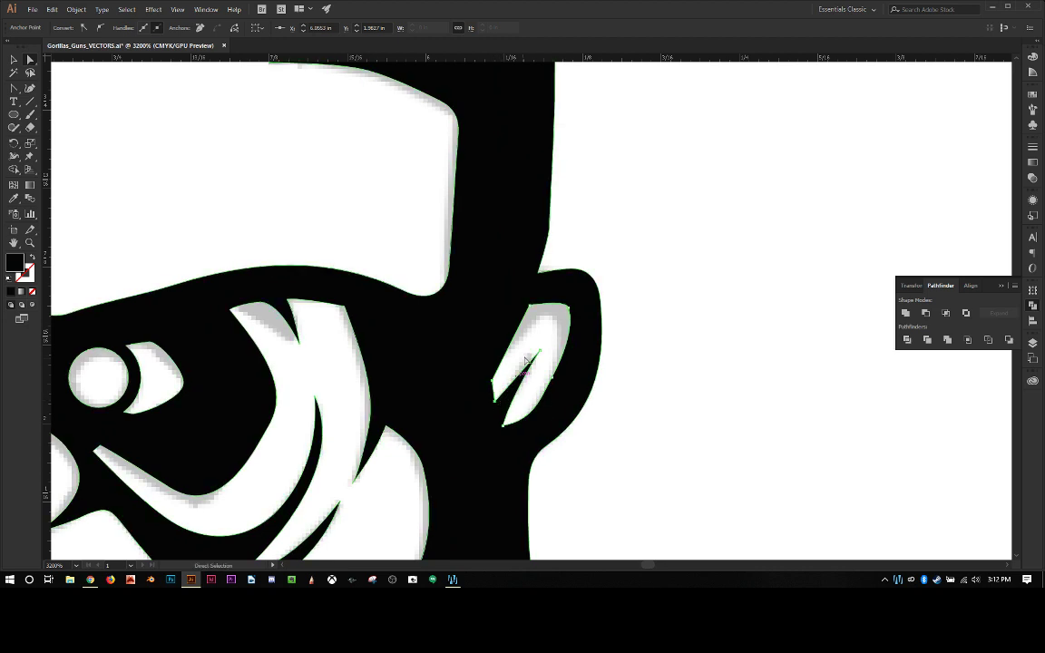
left_click_drag(542, 354, 533, 351)
mouse_move(504, 427)
left_mouse_down()
mouse_move(508, 435)
mouse_move(492, 438)
left_mouse_up()
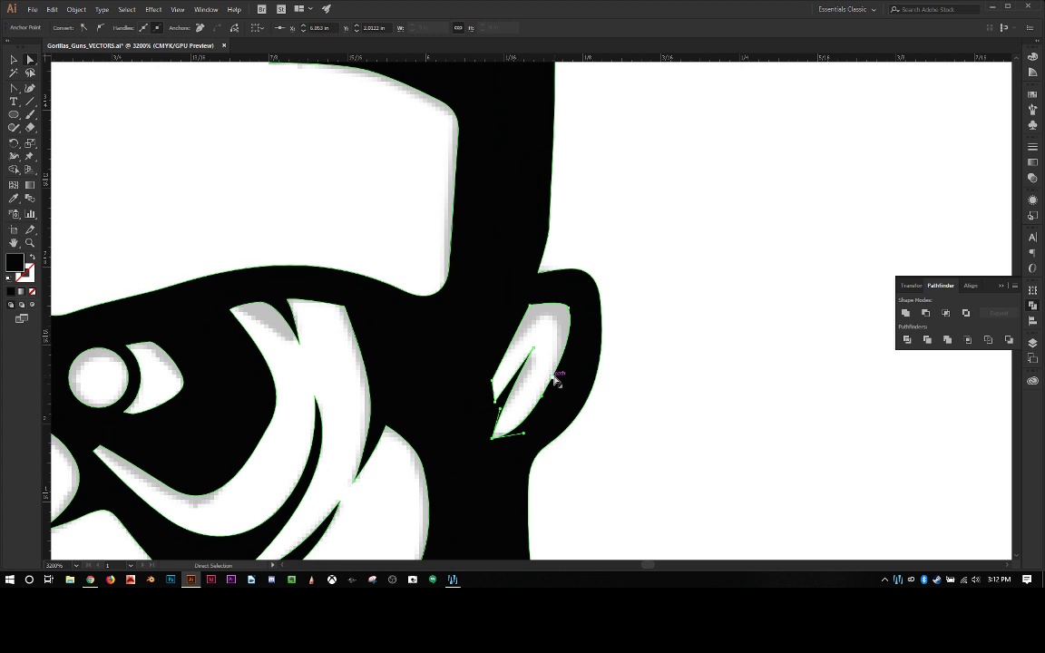
Move the lower outer anchor of the white inner-ear shape outward and curve the longer prong's inner edge from the fork anchor.
left_click_drag(555, 374, 562, 396)
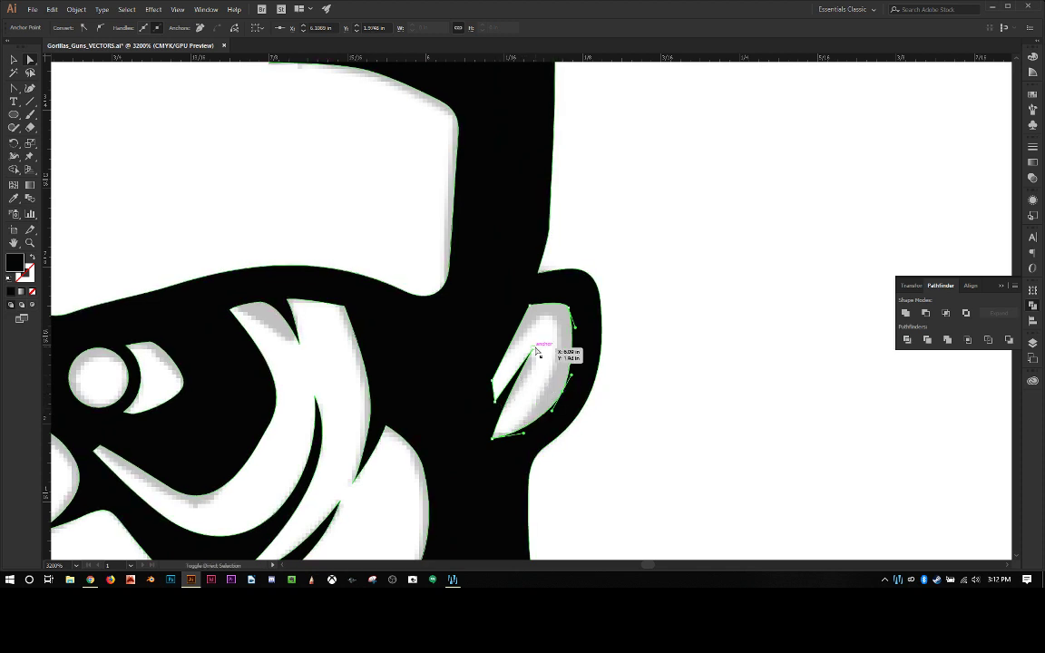
key("p")
mouse_move(534, 349)
left_mouse_down()
mouse_move(545, 352)
mouse_move(524, 343)
left_mouse_up()
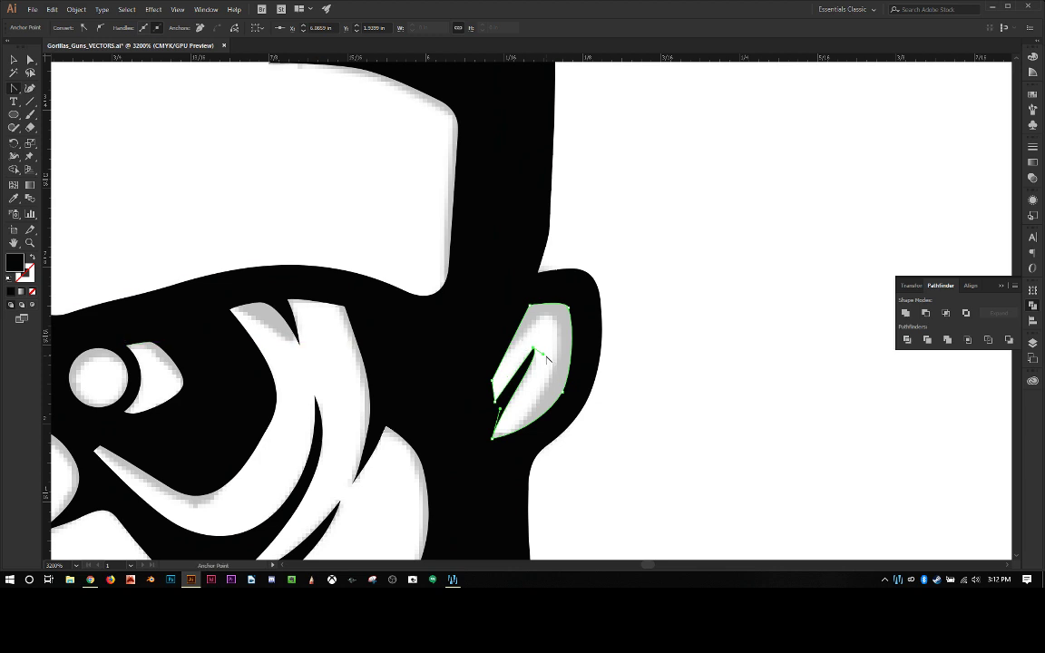
left_click_drag(539, 393, 503, 390)
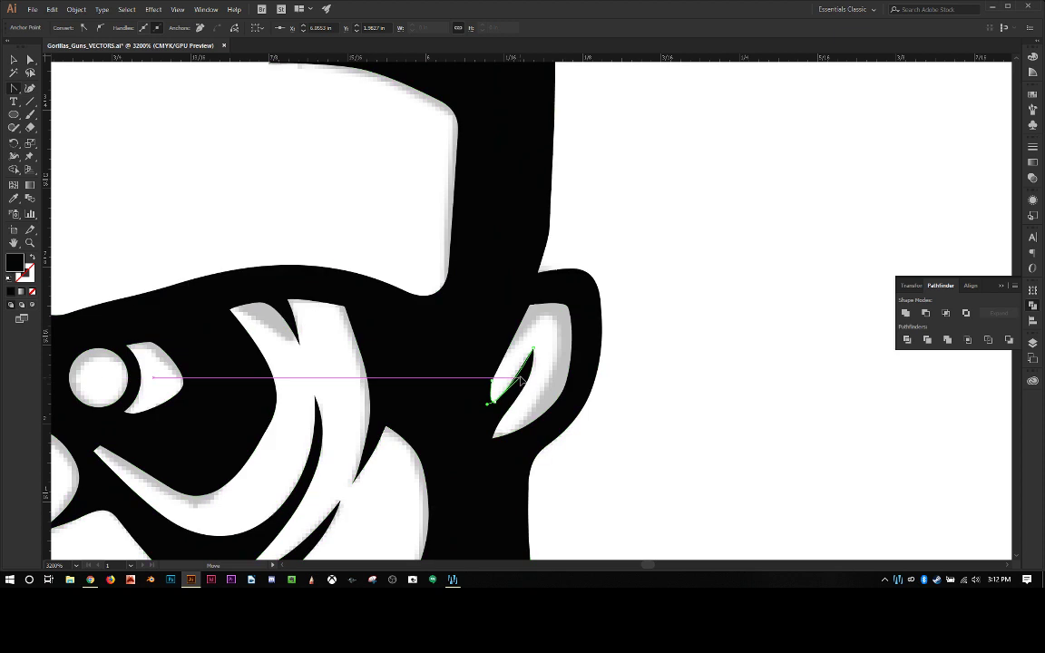
Bow the inner-ear shape's top edge upward and round the end of its shorter prong.
left_click(529, 307)
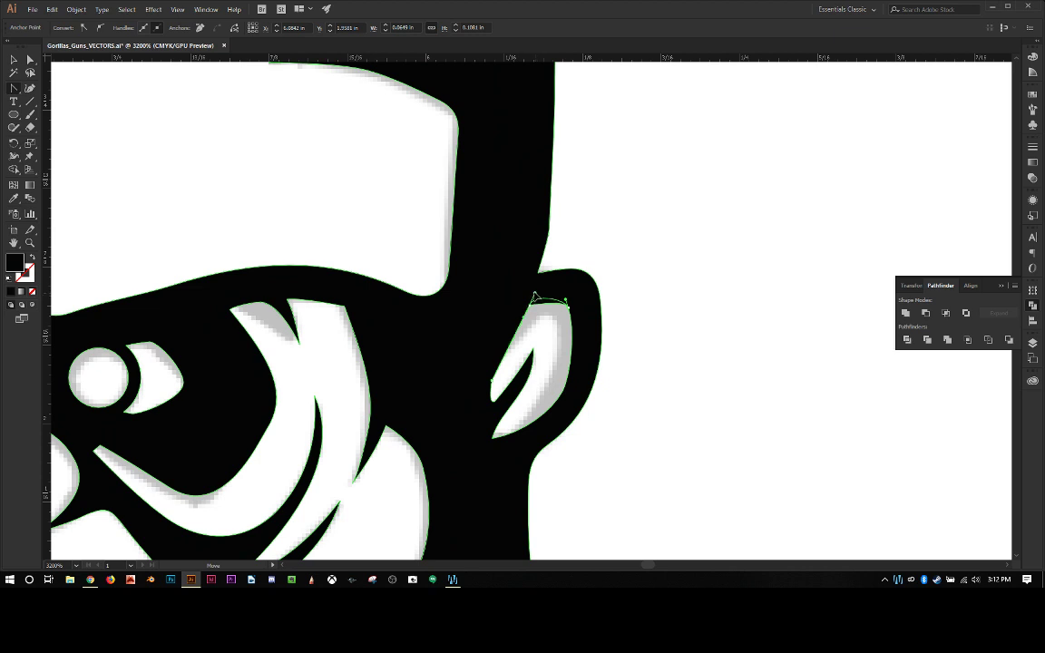
left_click(534, 297)
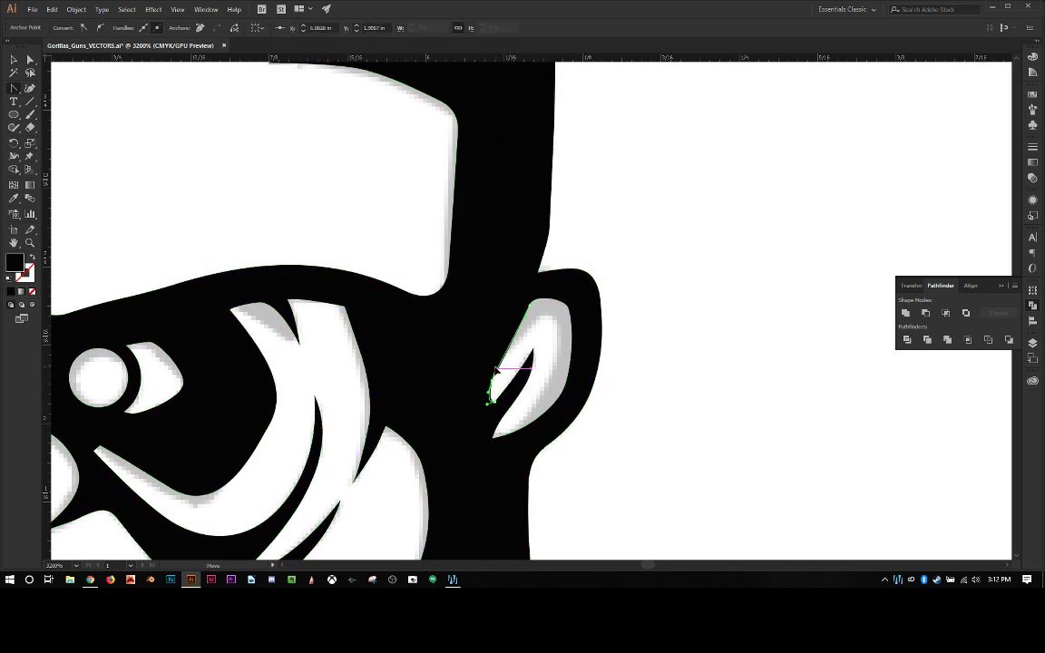
left_click_drag(496, 370, 496, 369)
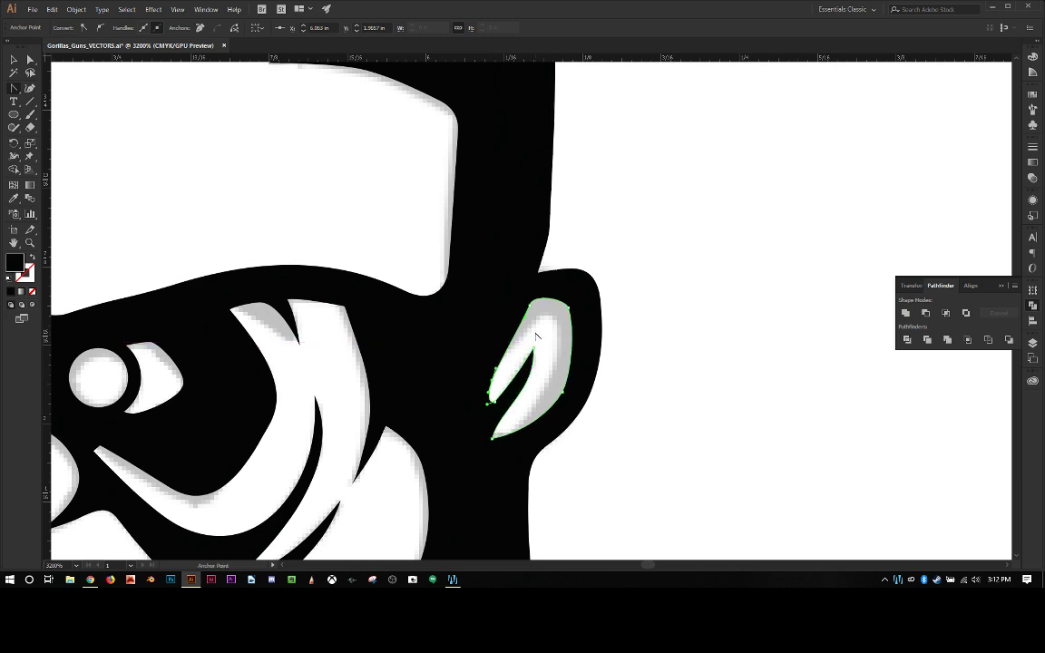
Move the neck anchor just below the ear inward and up to tighten the ear-to-neck junction.
scroll(664, 350, "down", 3)
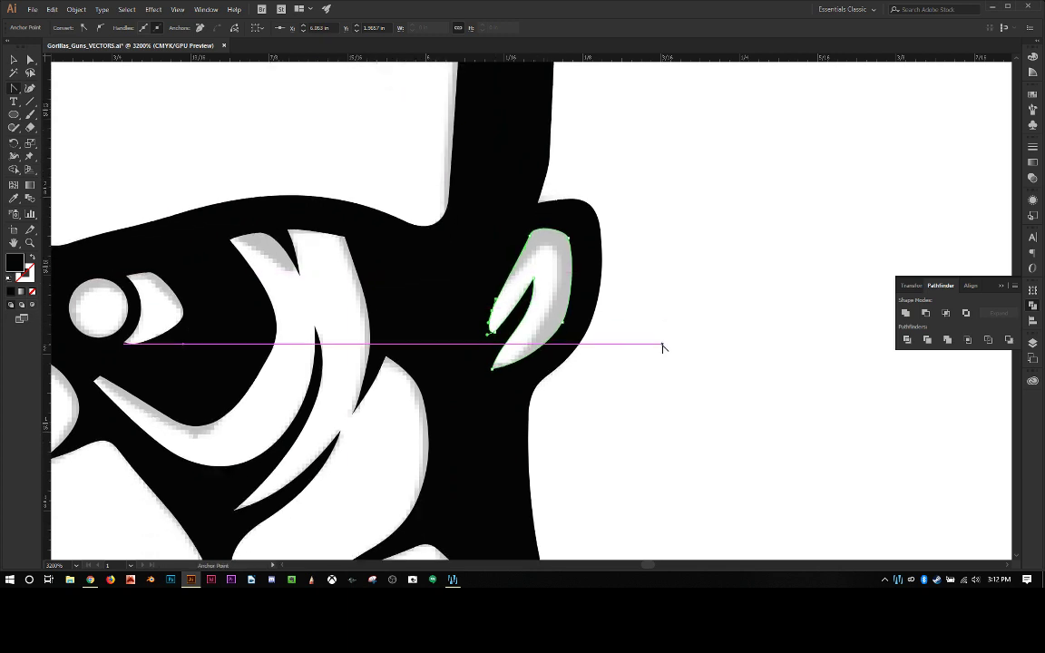
scroll(663, 350, "down", 2)
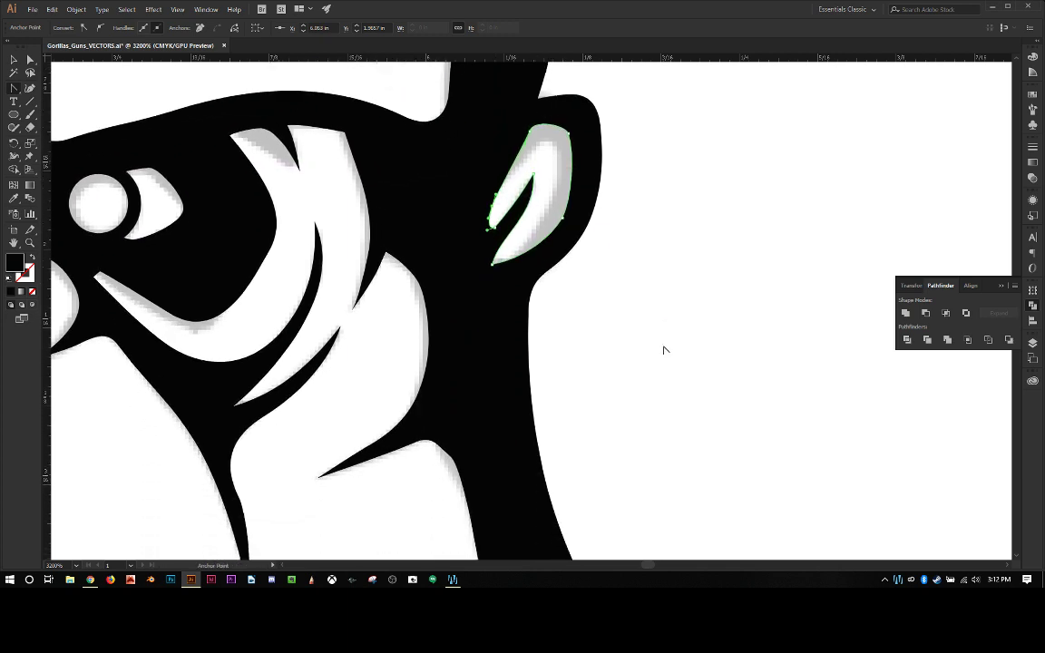
left_click(532, 306)
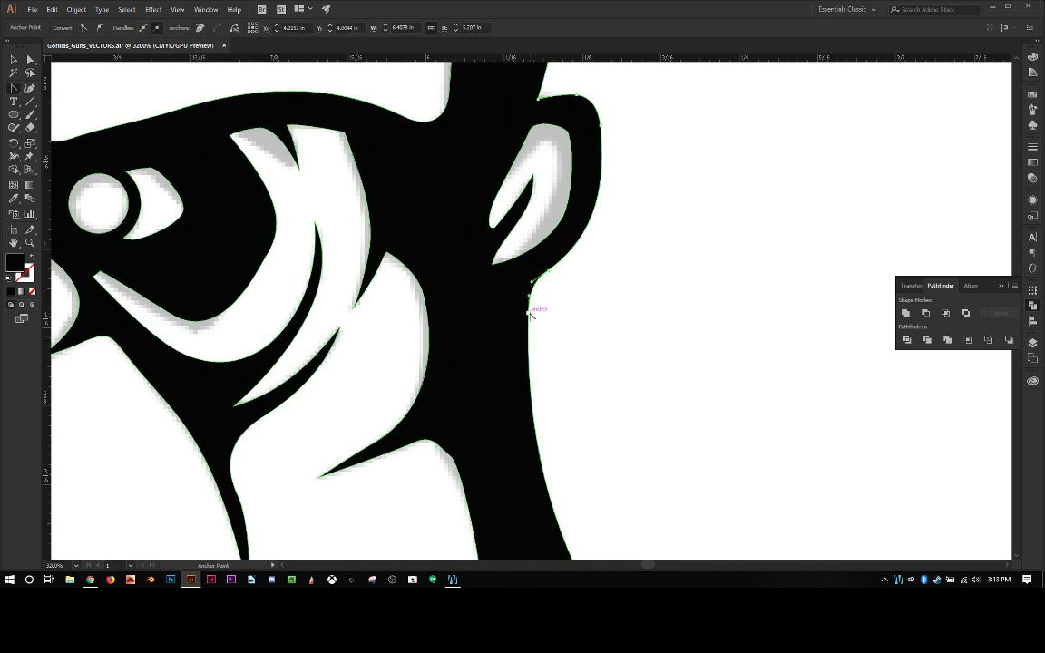
key("a")
mouse_move(532, 311)
left_mouse_down()
mouse_move(503, 313)
mouse_move(514, 334)
mouse_move(517, 293)
mouse_move(526, 302)
left_mouse_up()
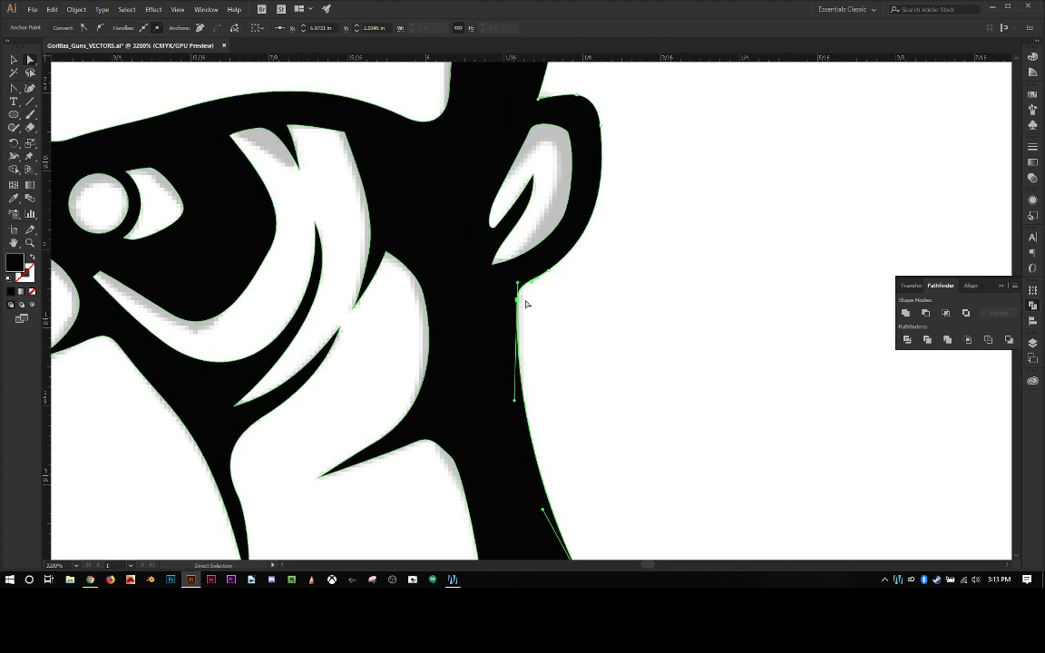
scroll(580, 312, "down", 2)
left_click(581, 312)
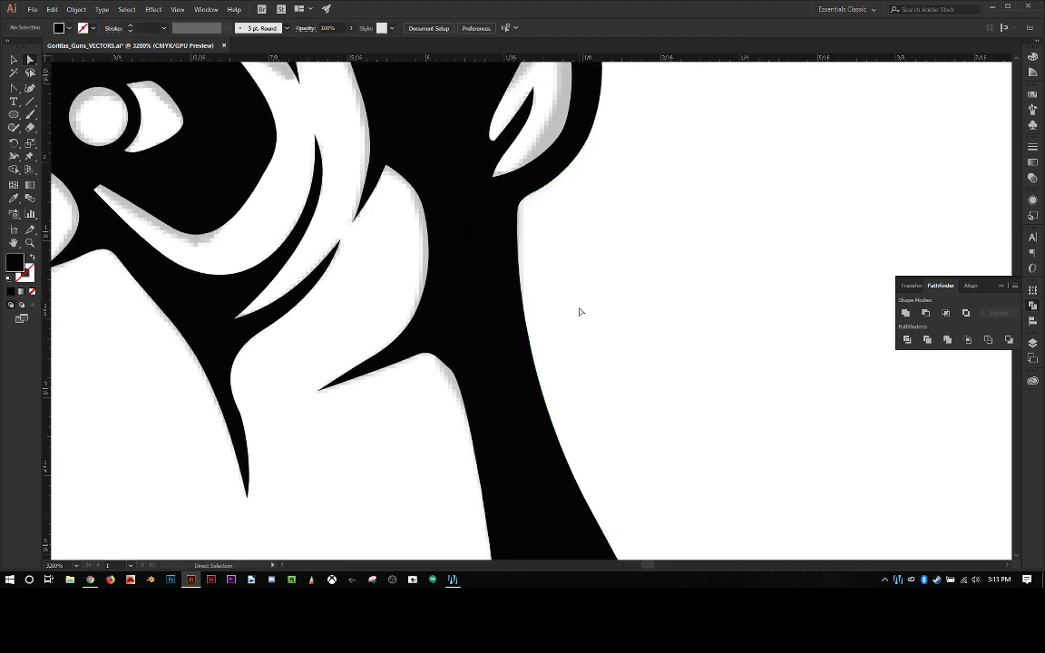
Move the outer anchor of the rounded corner beneath the short cheek crease up and inward.
scroll(581, 313, "up", 3)
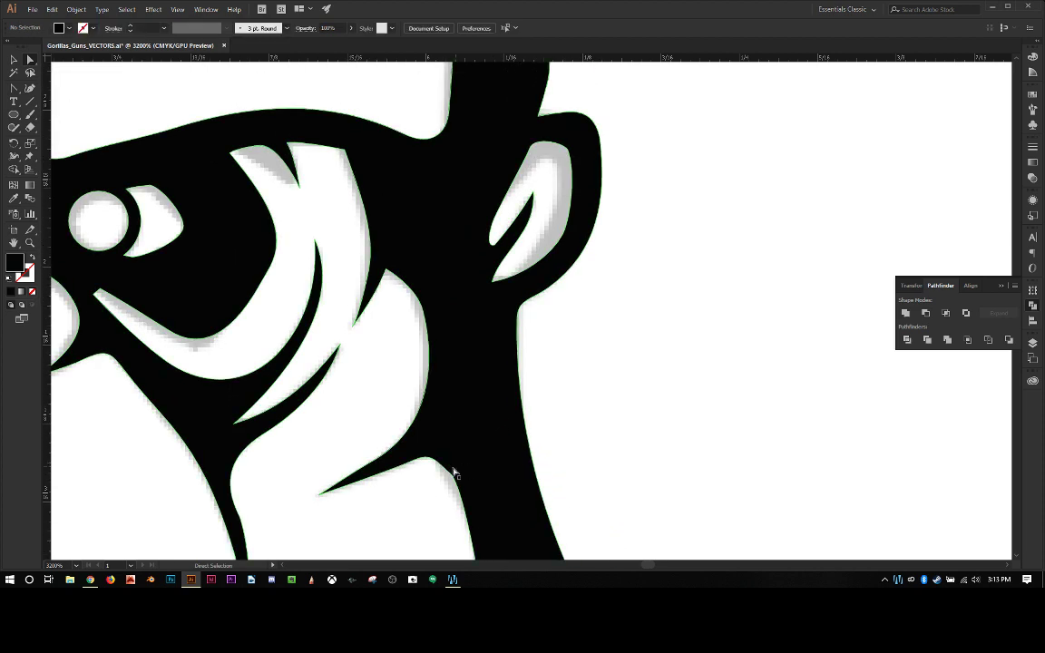
left_click(453, 476)
scroll(453, 476, "down", 3)
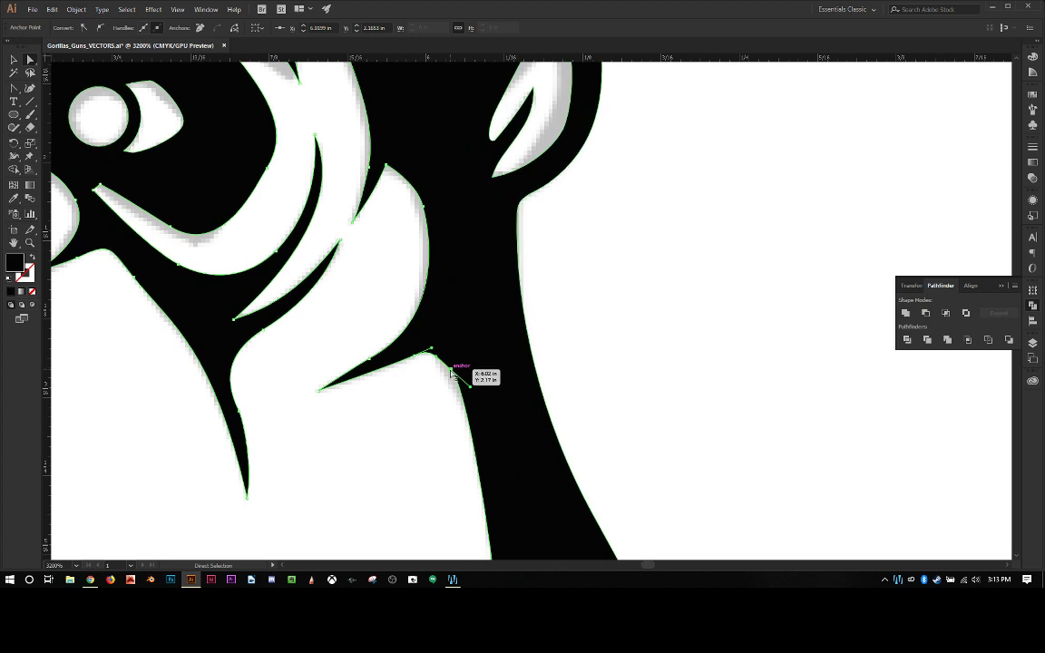
left_click_drag(452, 372, 446, 359)
left_click(425, 385)
scroll(425, 385, "down", 3)
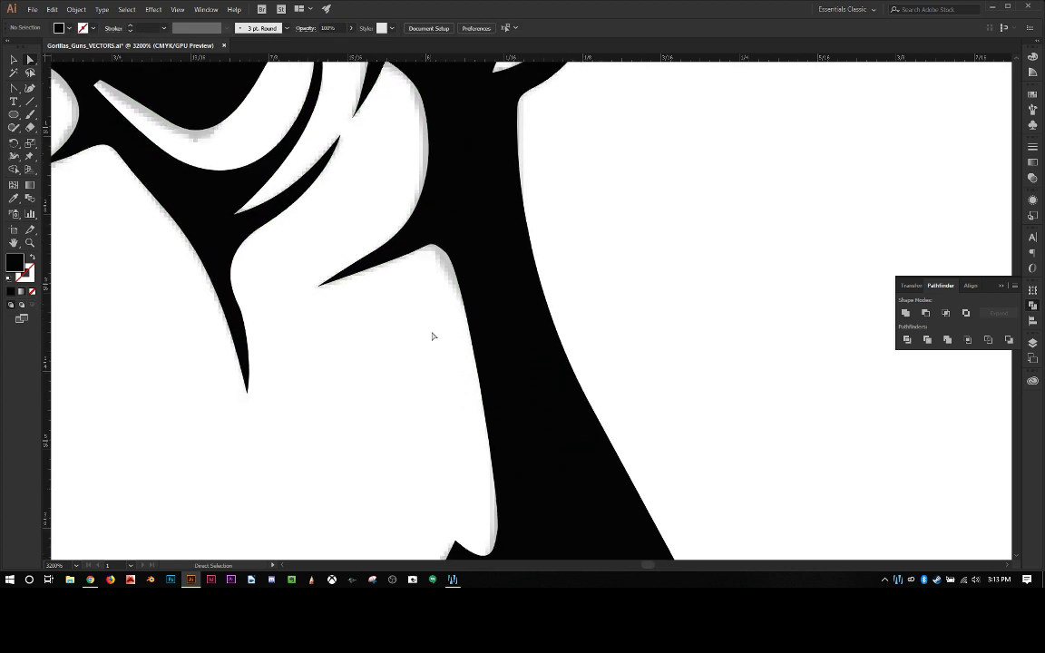
Adjust the curve handle at the rounded corner beneath the short cheek crease to smooth its curve.
left_click(451, 255)
left_click(446, 253)
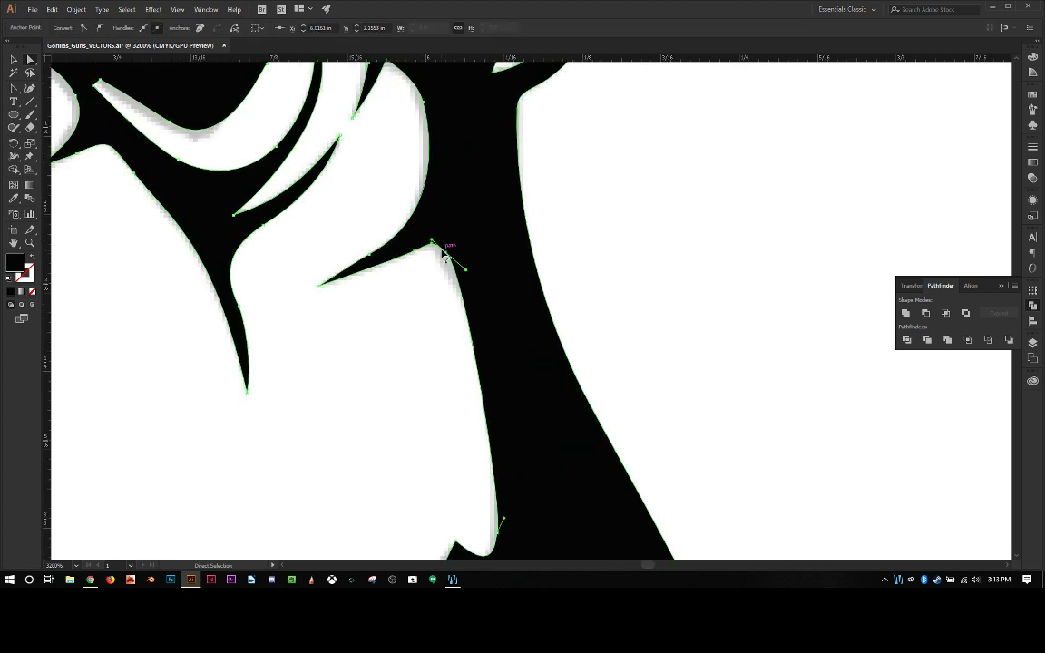
left_click(434, 247)
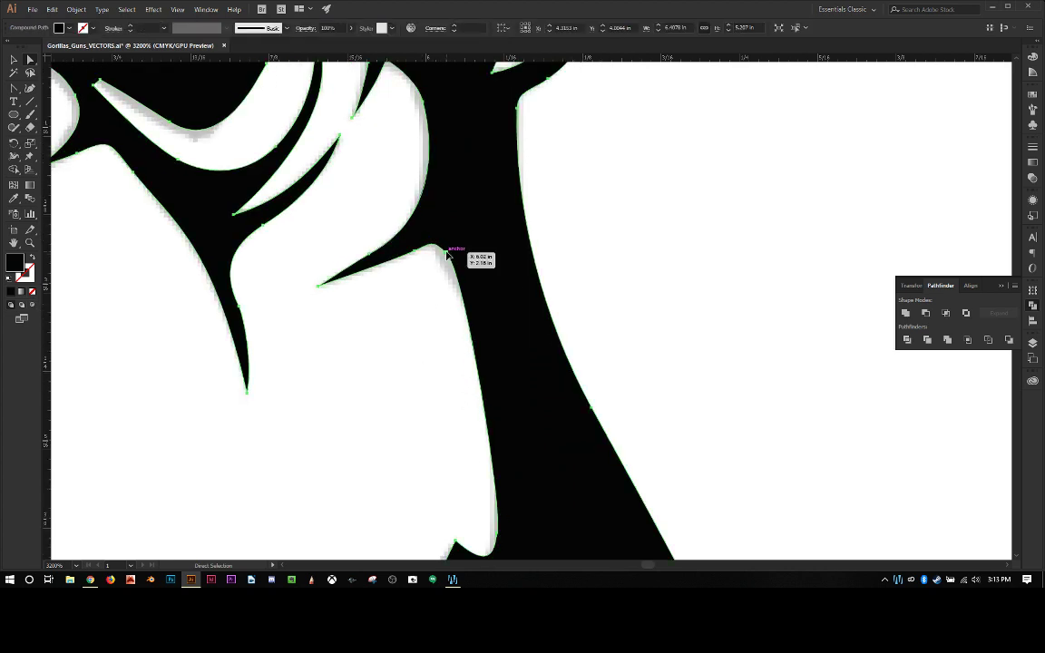
left_click(433, 242)
left_click_drag(432, 240, 431, 243)
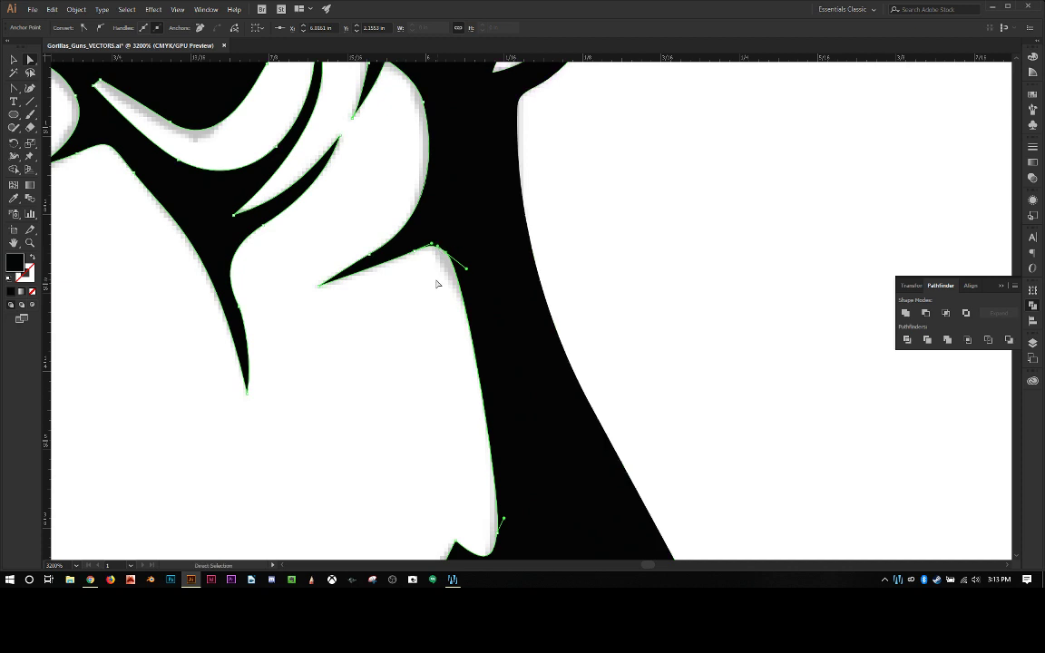
left_click(436, 283)
Shift the mid anchor on the long cheek crease's outer edge up and inward and delete that anchor.
scroll(436, 284, "down", 3)
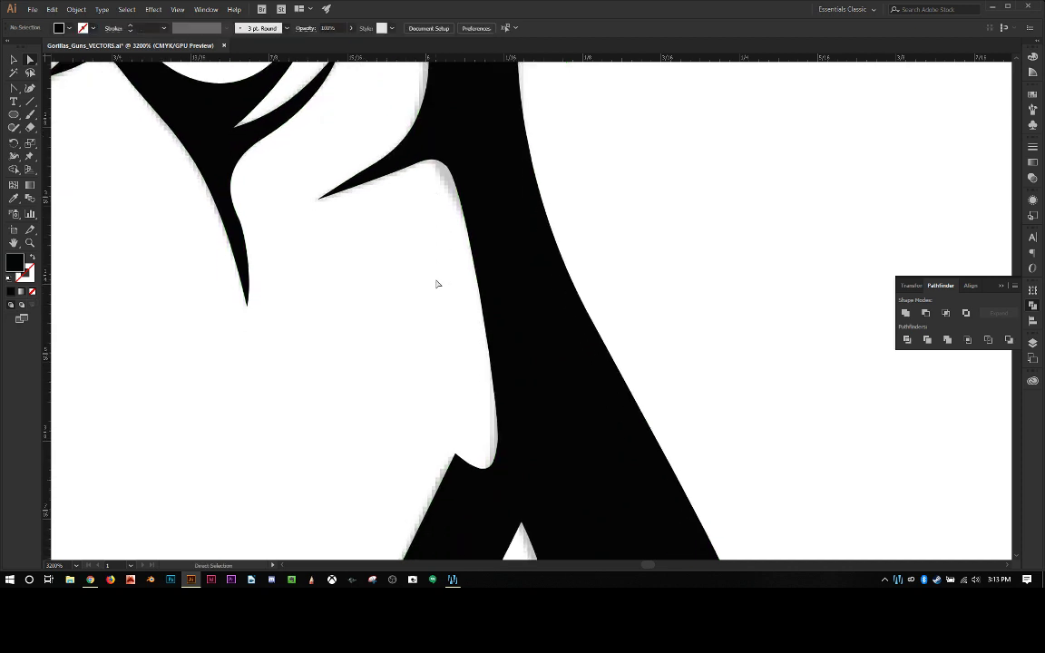
scroll(436, 284, "down", 8)
scroll(417, 286, "up", 12)
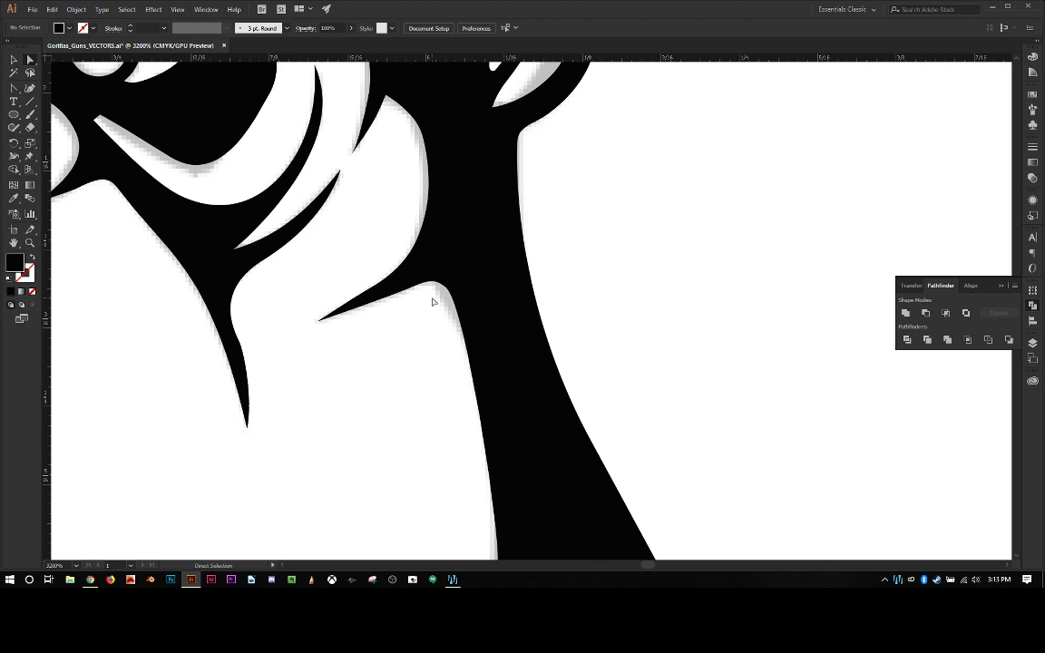
left_click(242, 350)
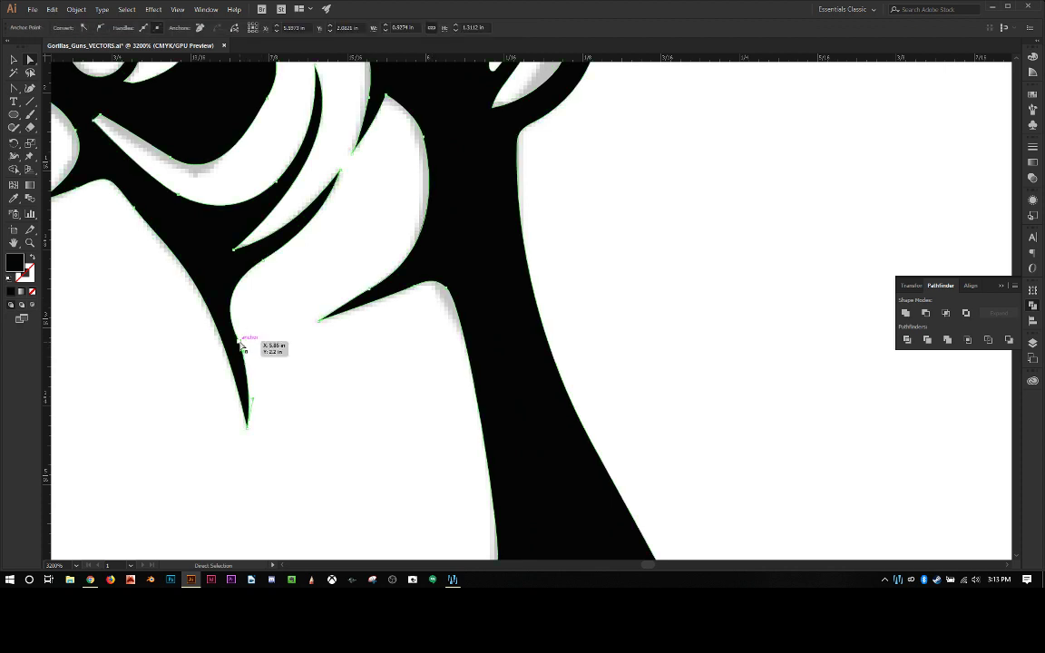
left_click_drag(239, 346, 232, 337)
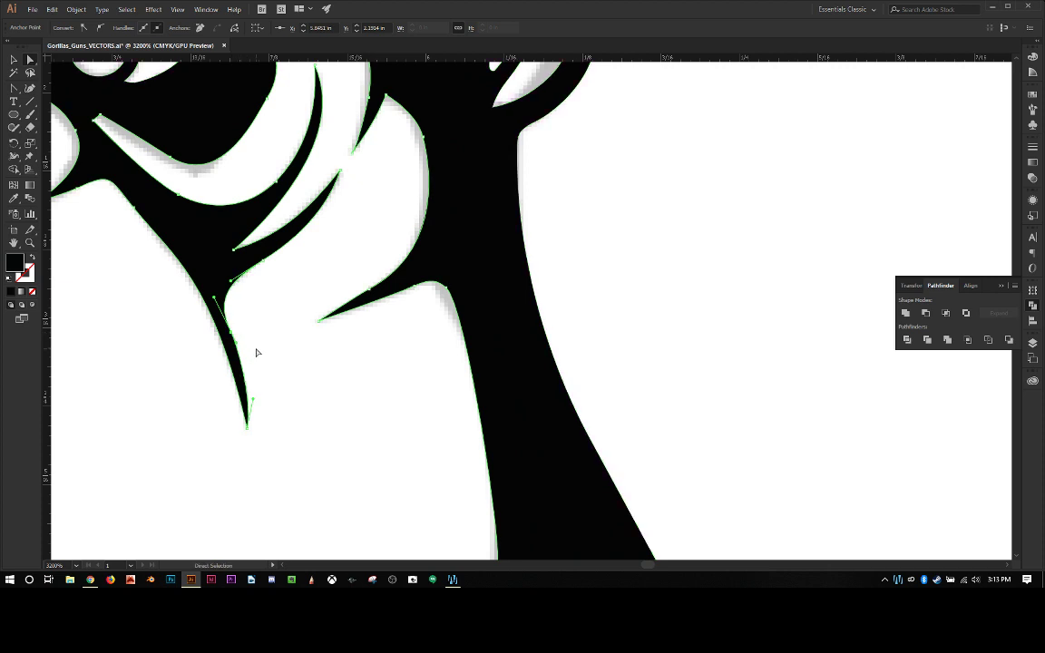
key("minus")
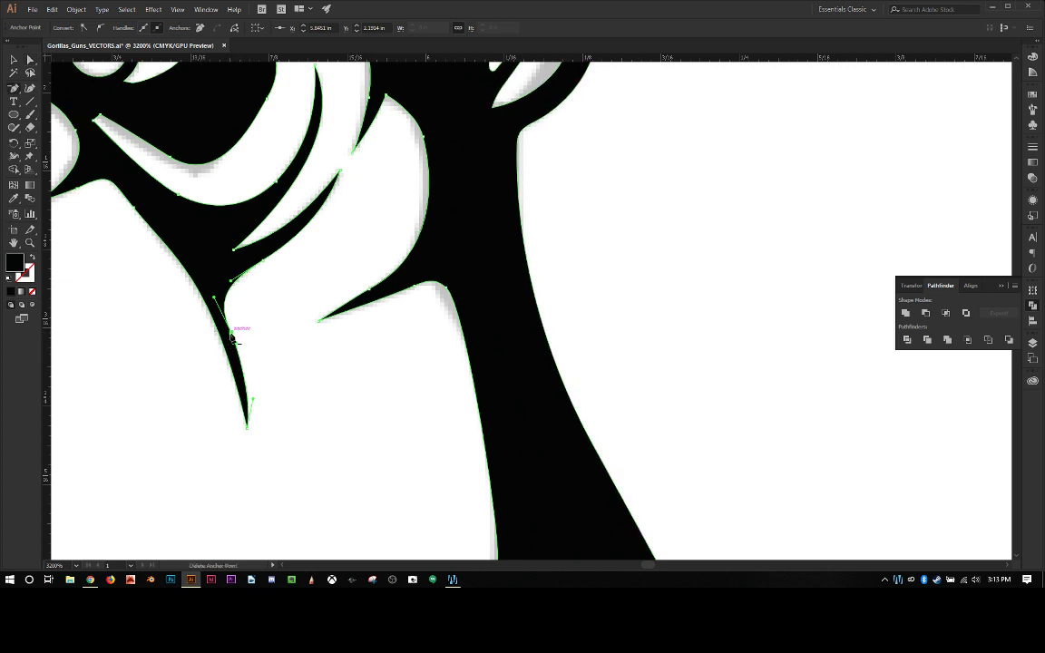
left_click(232, 336)
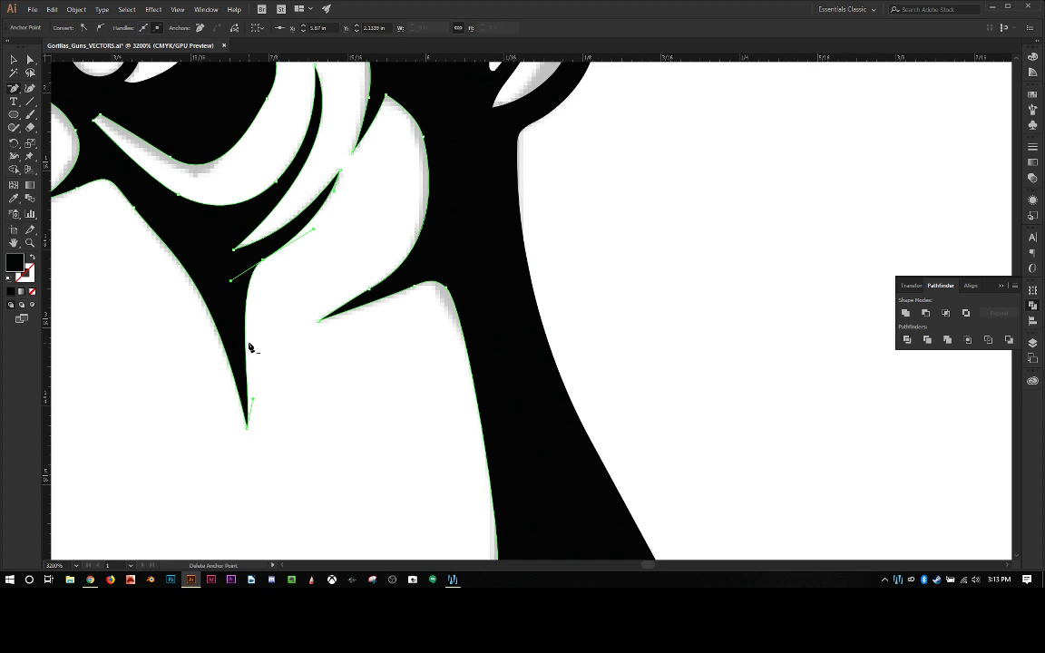
Reshape the long cheek crease's outer edge with the handles at both ends so it tapers into a thin point.
key("shift+c")
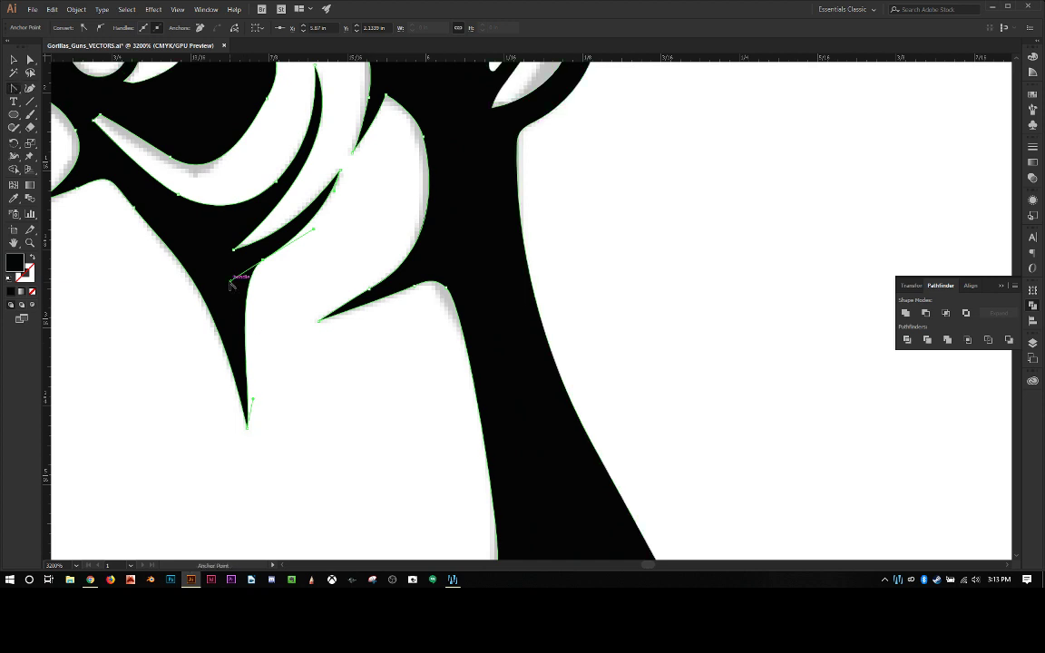
left_click_drag(231, 281, 222, 288)
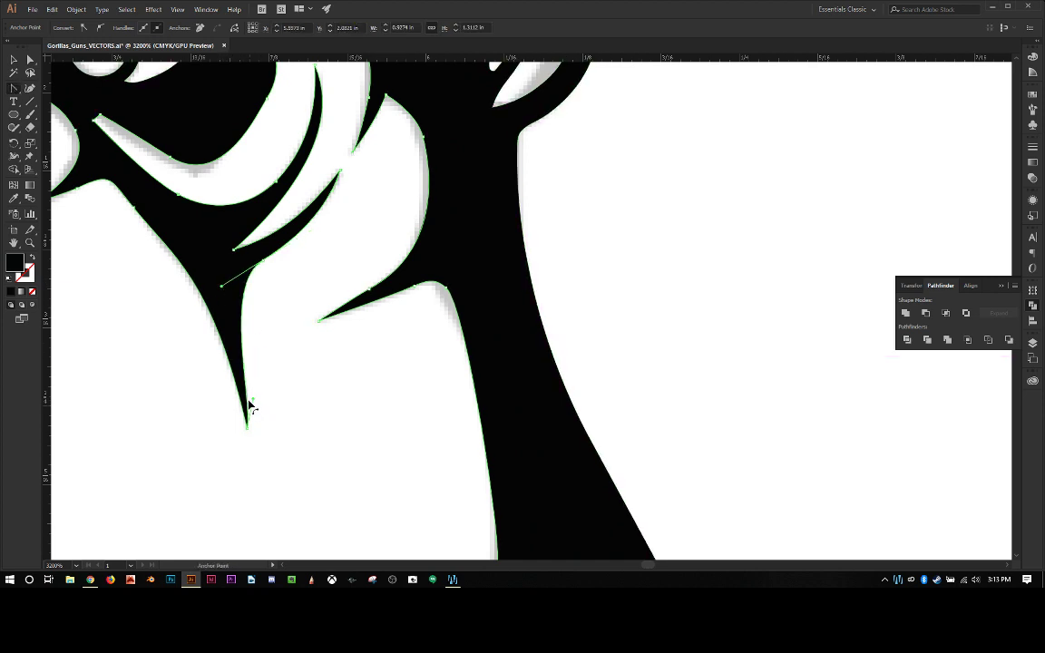
left_click_drag(253, 399, 201, 294)
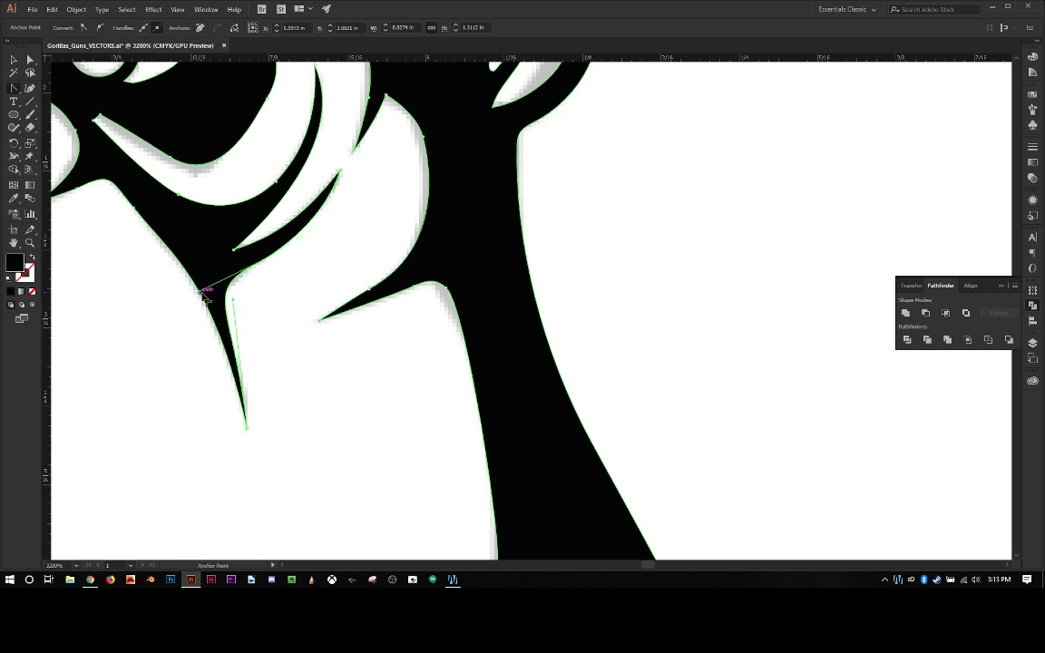
key("a")
left_click(278, 337)
Nudge the anchor on the short cheek crease's upper edge inward to make the crease's tip thinner.
scroll(279, 336, "down", 2)
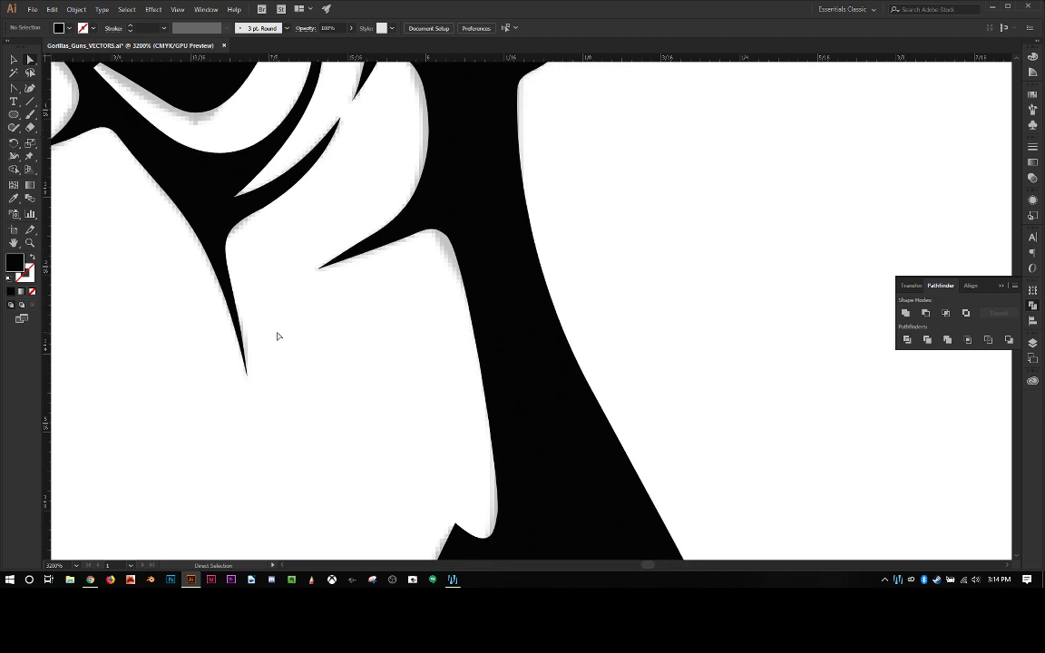
left_click(354, 255)
left_click_drag(372, 243, 371, 243)
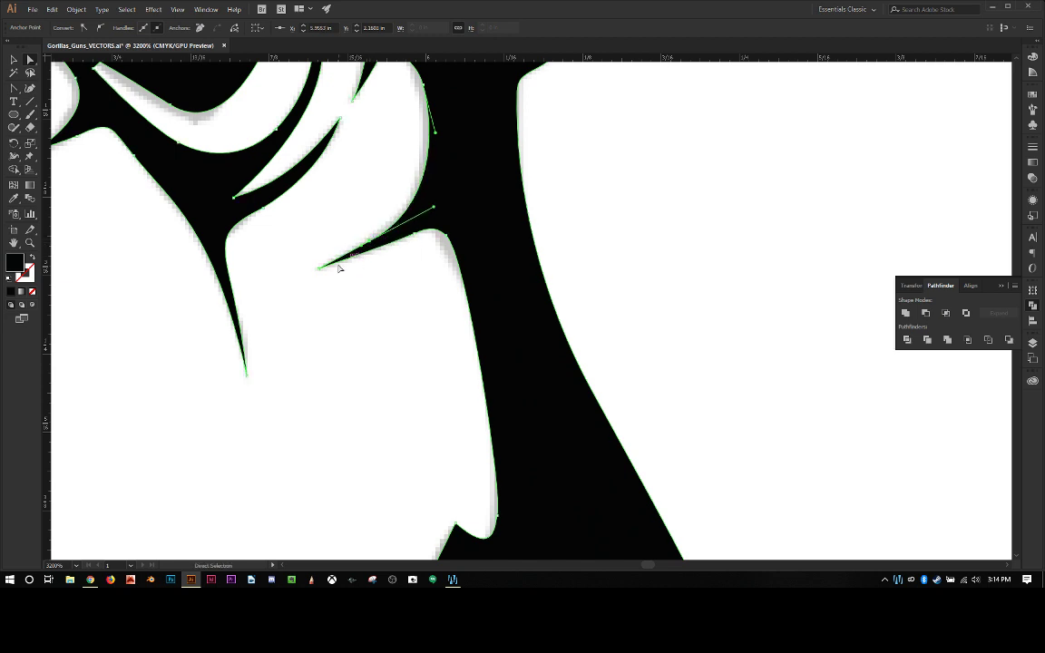
left_click(346, 313)
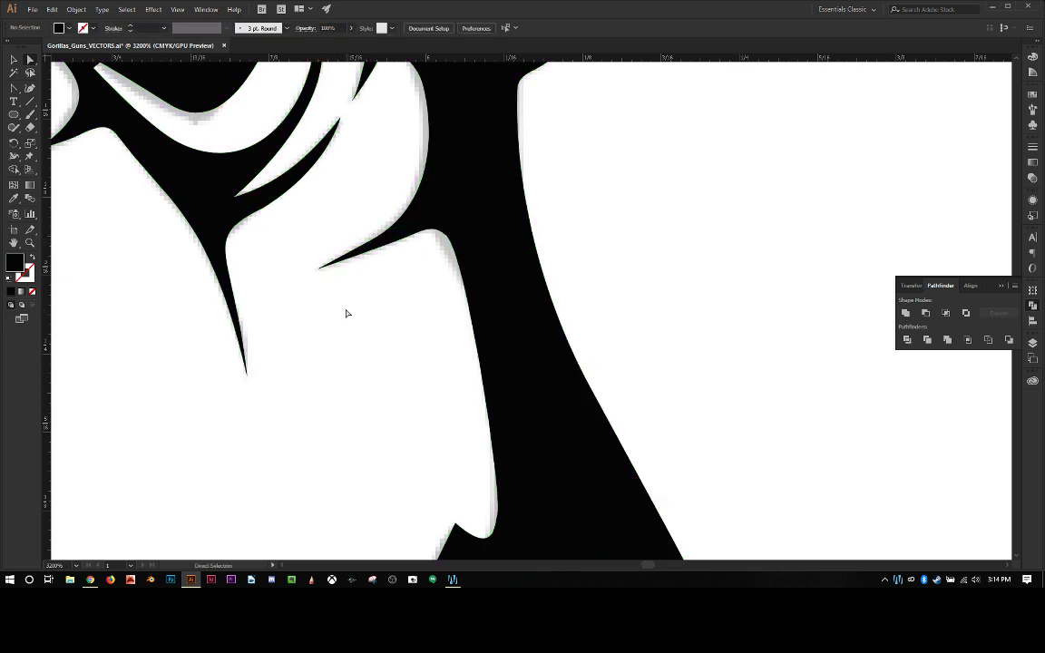
Move the upper outer anchor of the white cheek area beside the eye outward toward the ear.
key("ctrl+minus")
key("ctrl+minus")
key("ctrl+minus")
key("ctrl+minus")
key("ctrl+minus")
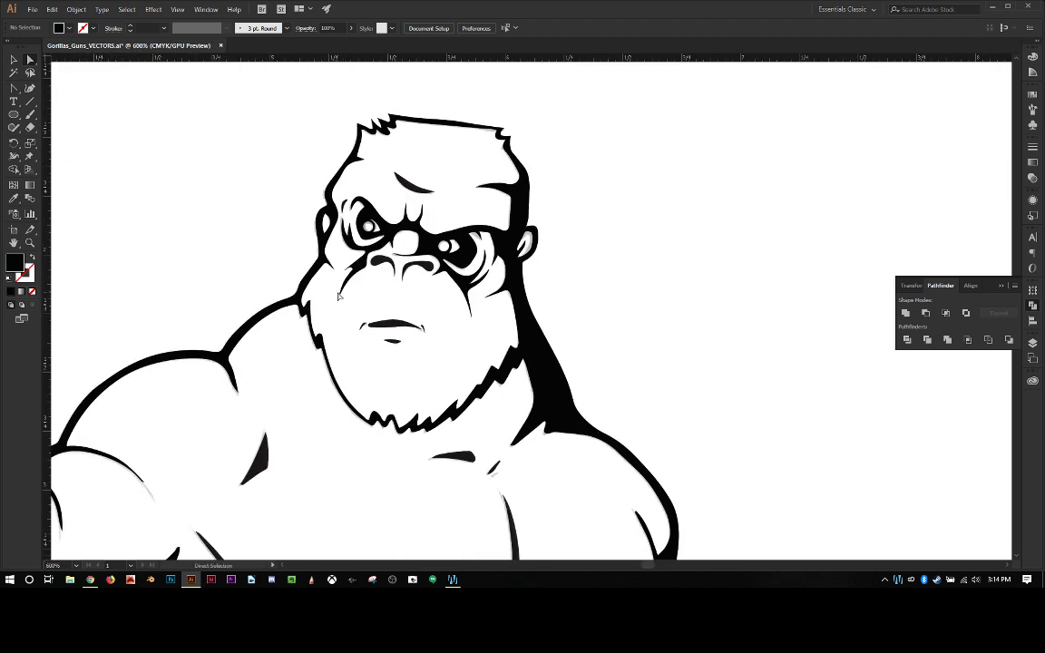
left_click(508, 283)
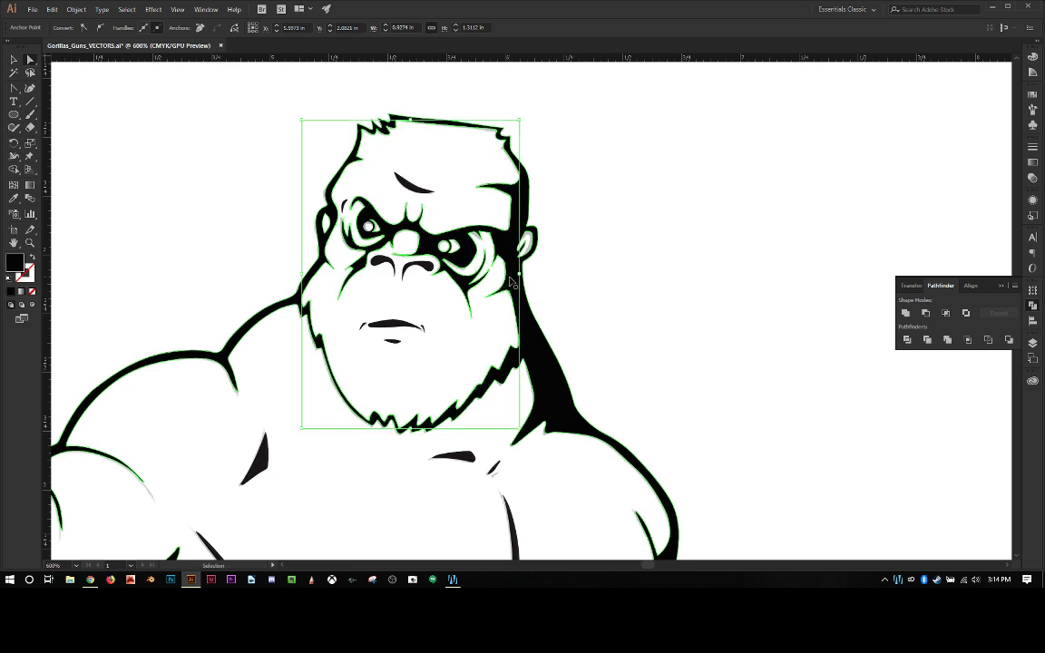
key("ctrl+plus")
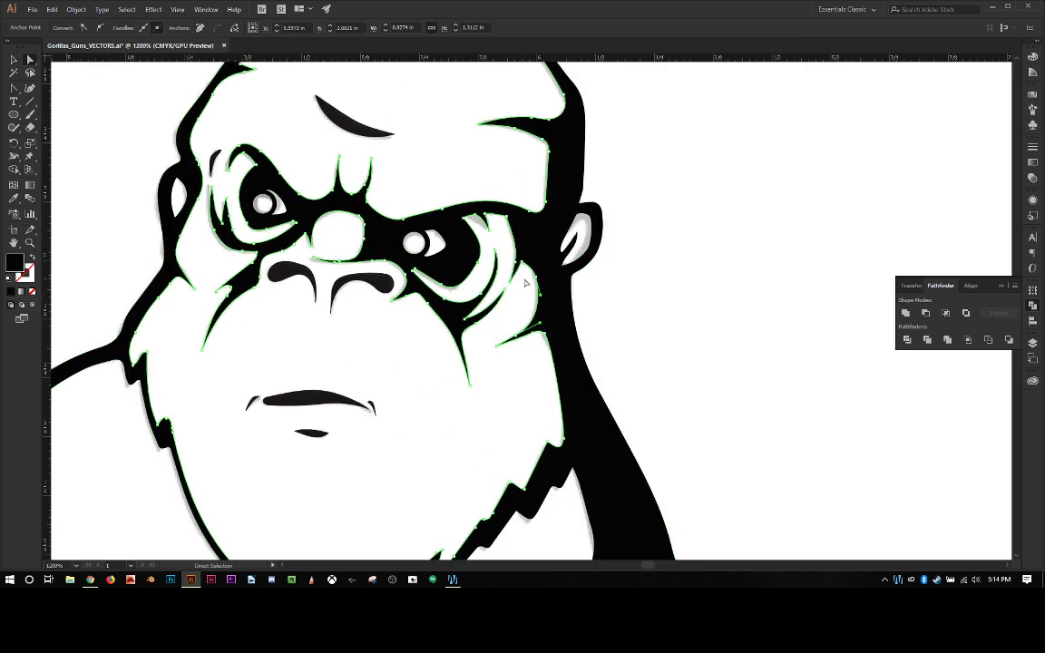
left_click(537, 283)
left_click_drag(537, 283, 546, 281)
left_click(529, 370)
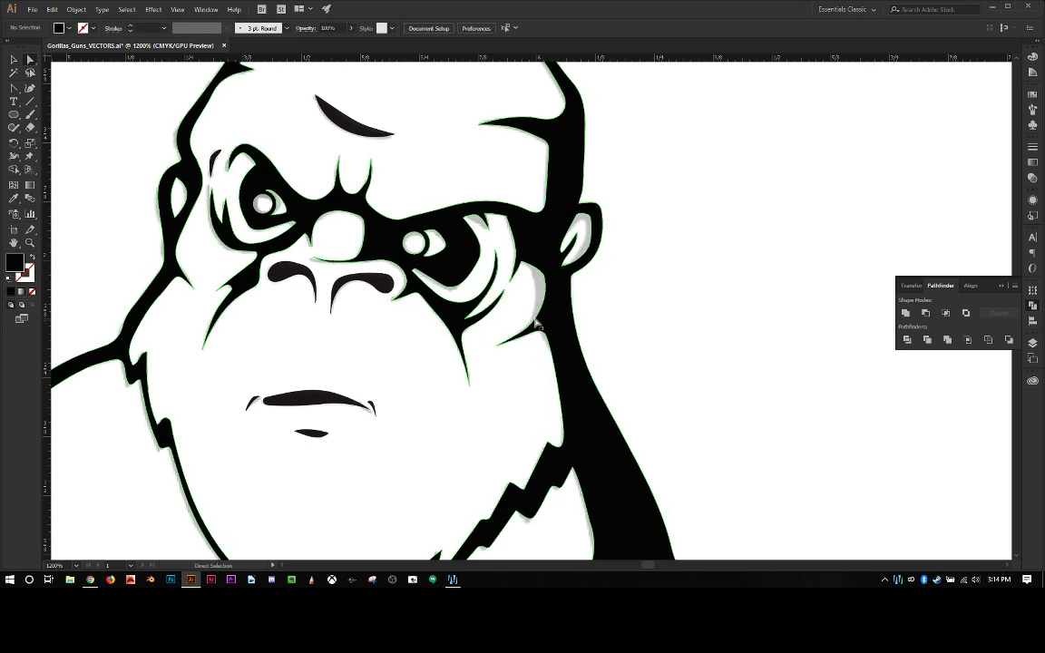
Move the root anchor of the short cheek crease outward toward the neck, and nudge the white cheek area's upper outer anchor upward.
left_click(519, 343)
left_click_drag(519, 343, 546, 315)
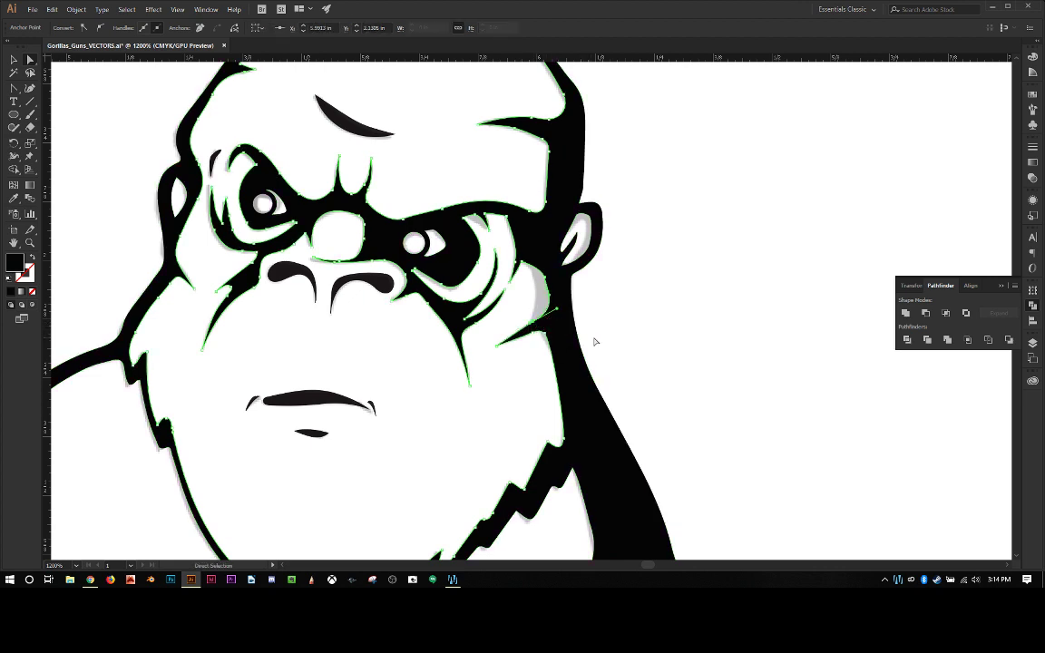
left_click(546, 278)
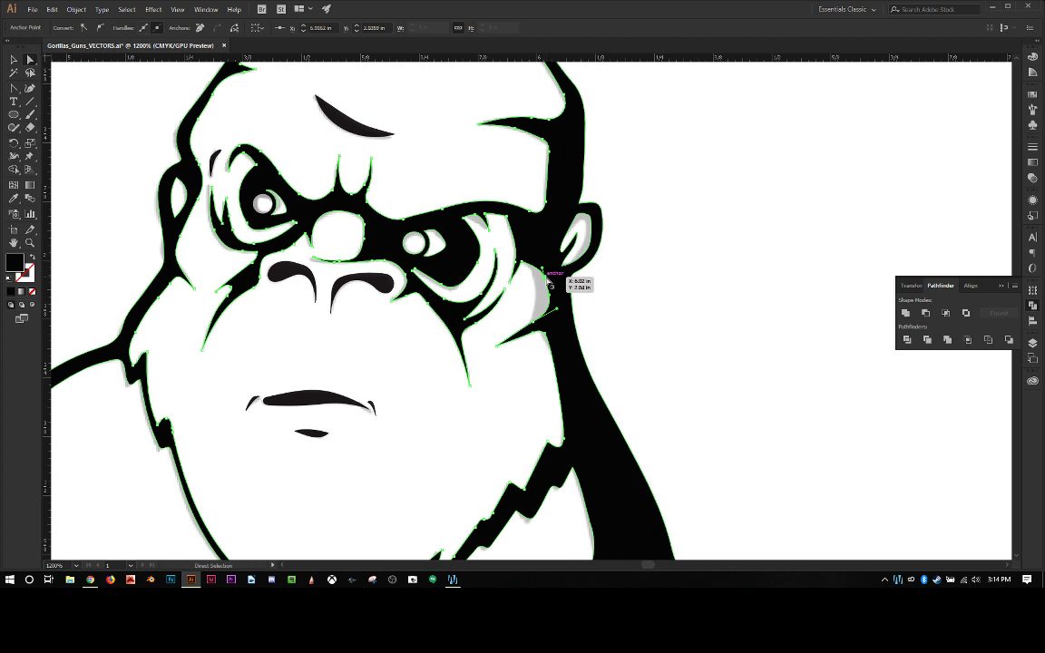
left_click_drag(548, 283, 544, 270)
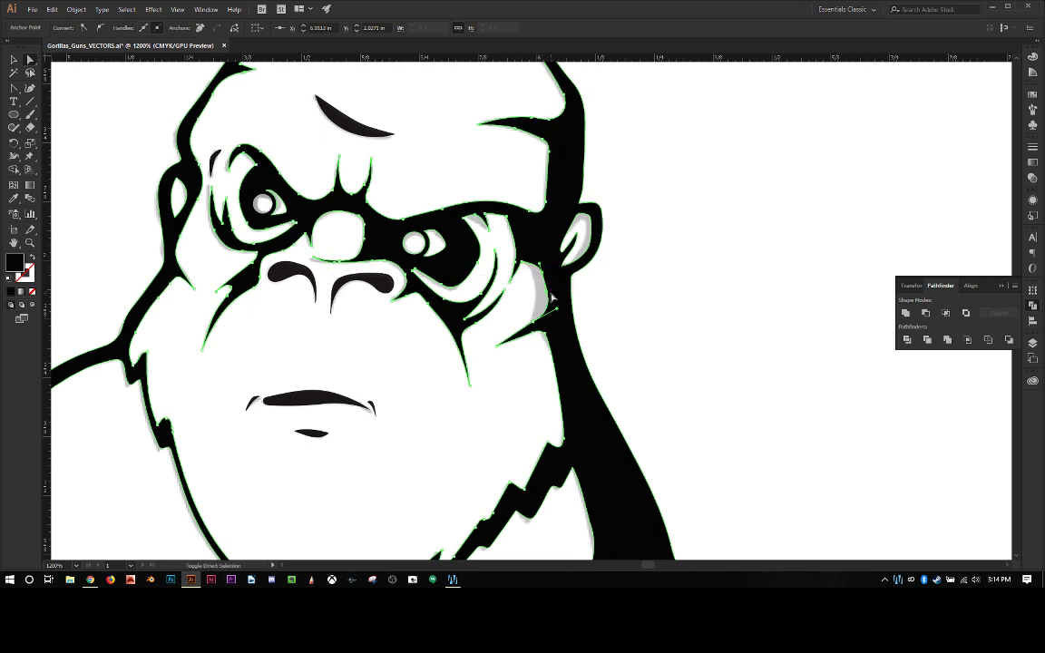
Convert the white cheek area's upper outer anchor to a smooth point so the edge curves down toward the crease.
key("shift+c")
mouse_move(544, 270)
left_mouse_down()
mouse_move(554, 302)
mouse_move(548, 285)
left_mouse_up()
key("a")
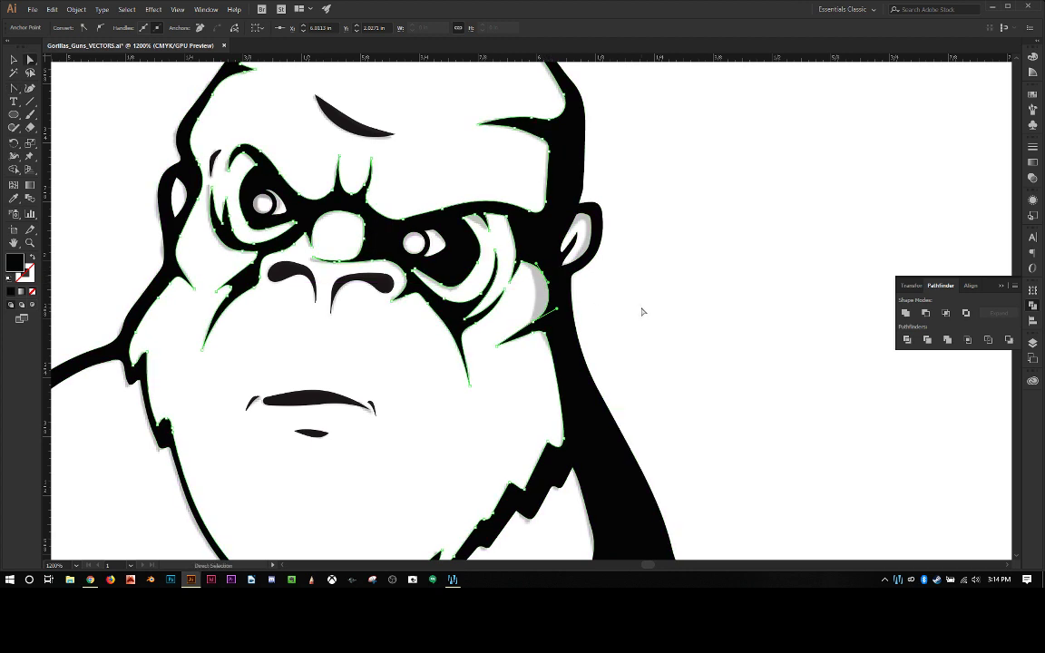
left_click(641, 312)
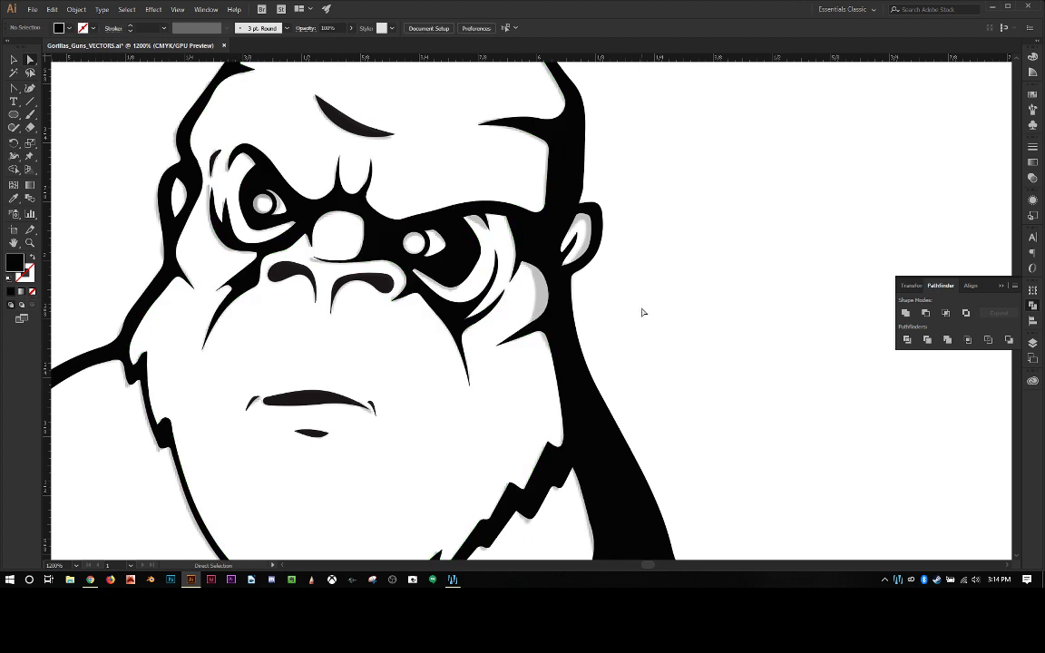
Nudge the corner anchor of the white band beside the eye, just under the brow, inward and adjust its handle.
left_click(508, 219)
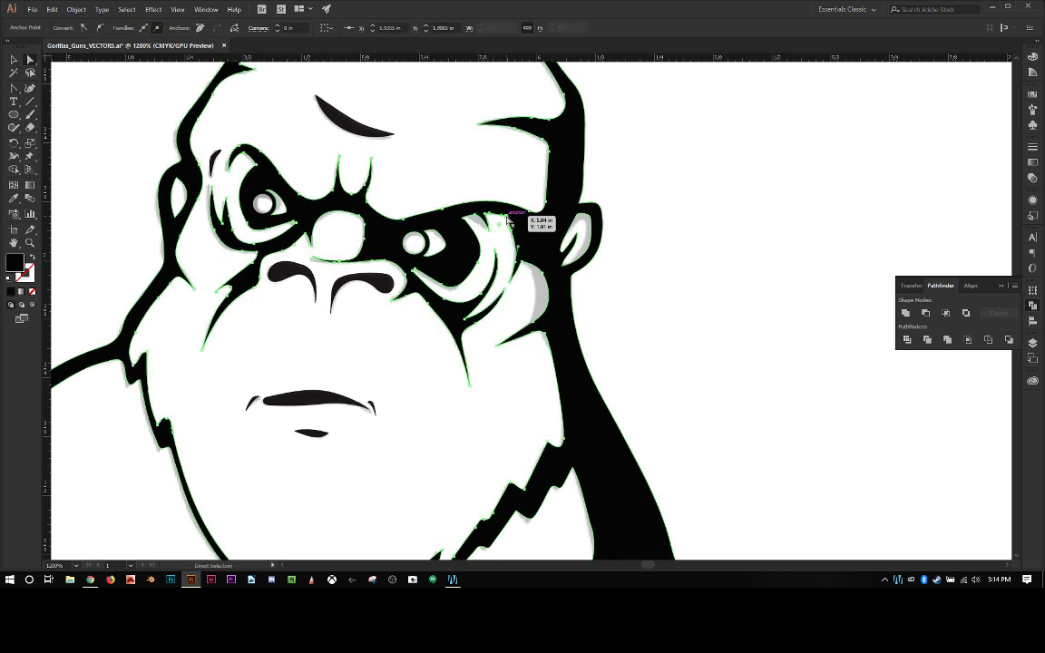
left_click_drag(507, 219, 504, 217)
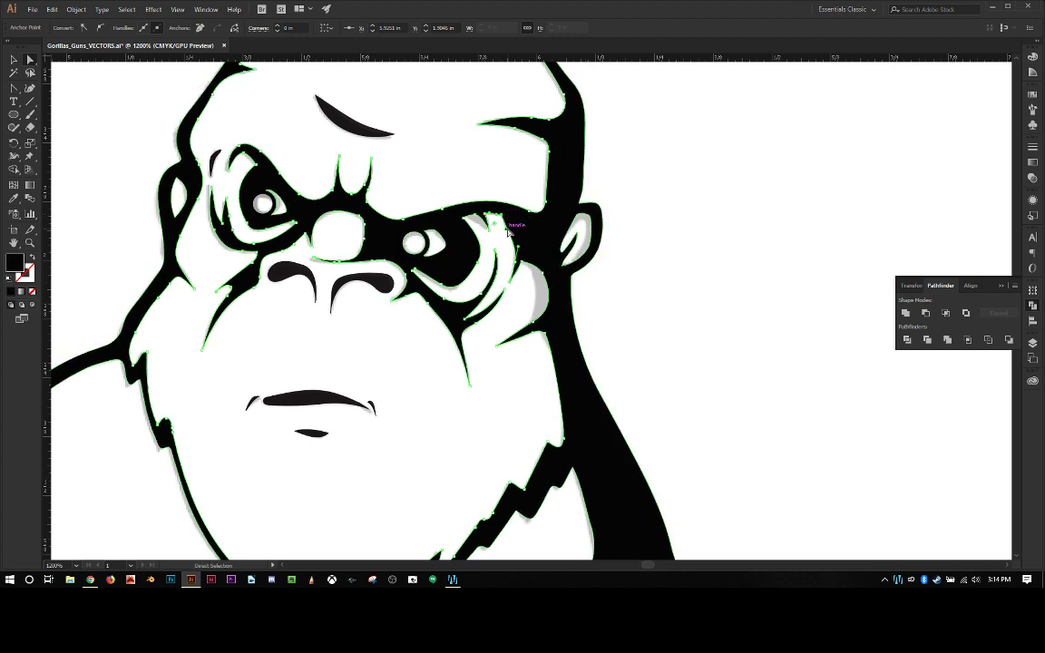
left_click_drag(508, 232, 511, 232)
left_click(657, 302)
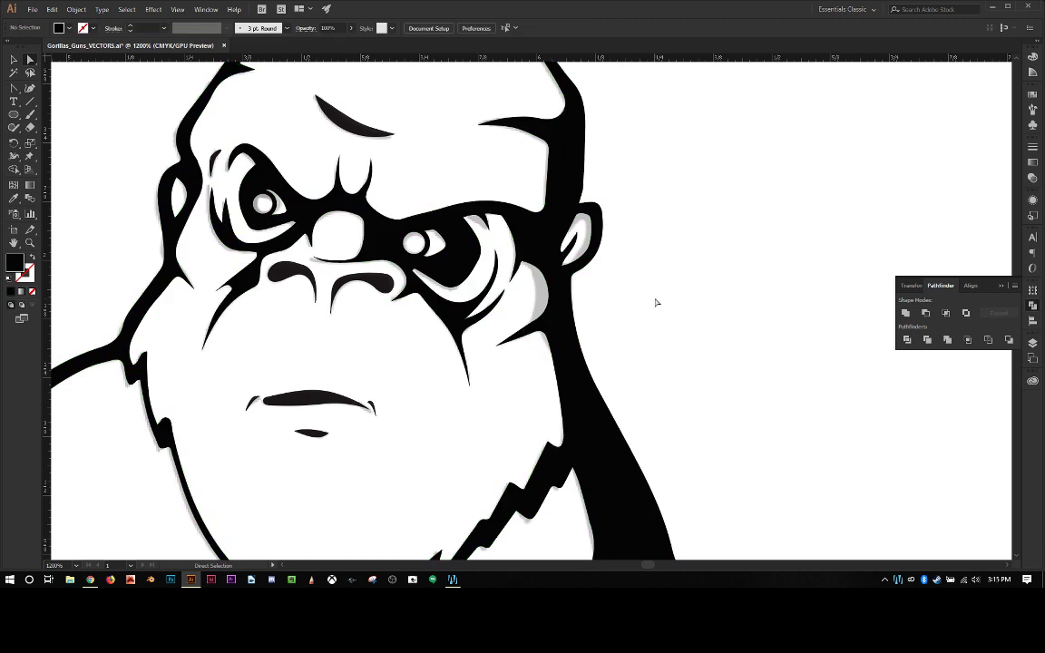
Shift the lower and upper anchors on the white forehead's temple edge above the large ear outward to thin the black outline.
scroll(636, 281, "up", 1)
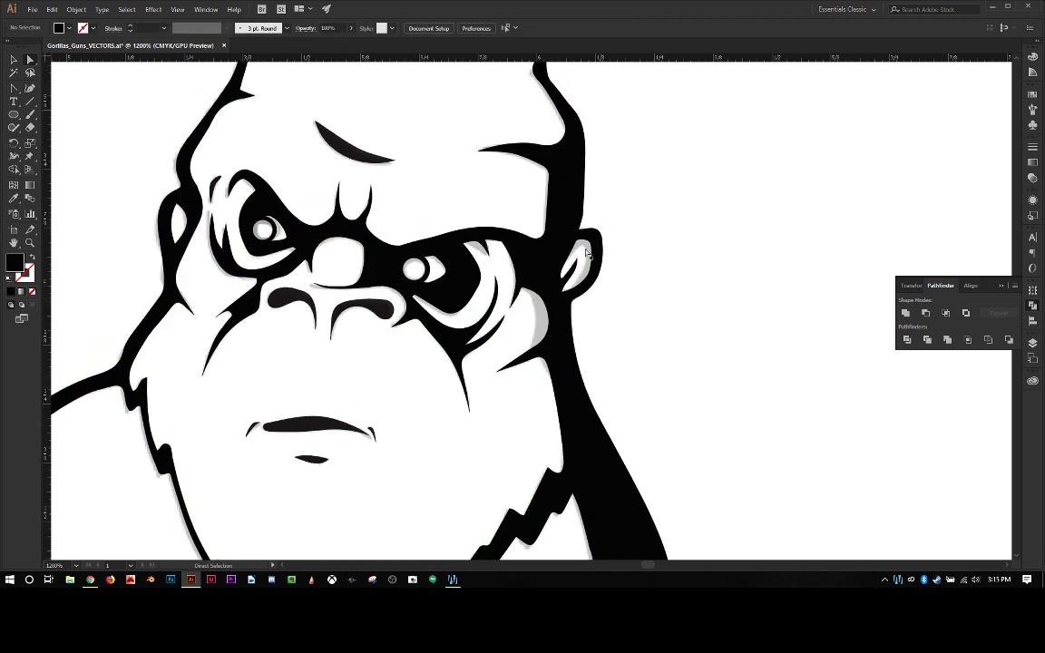
left_click(549, 208)
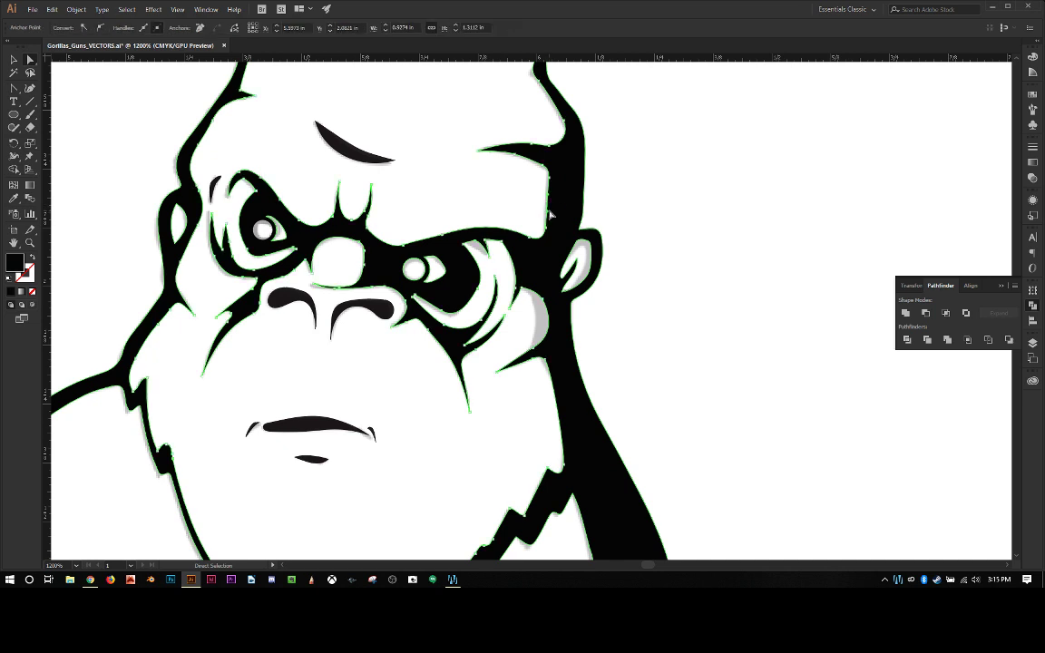
left_click(550, 214)
left_click_drag(557, 212, 555, 209)
left_click(642, 228)
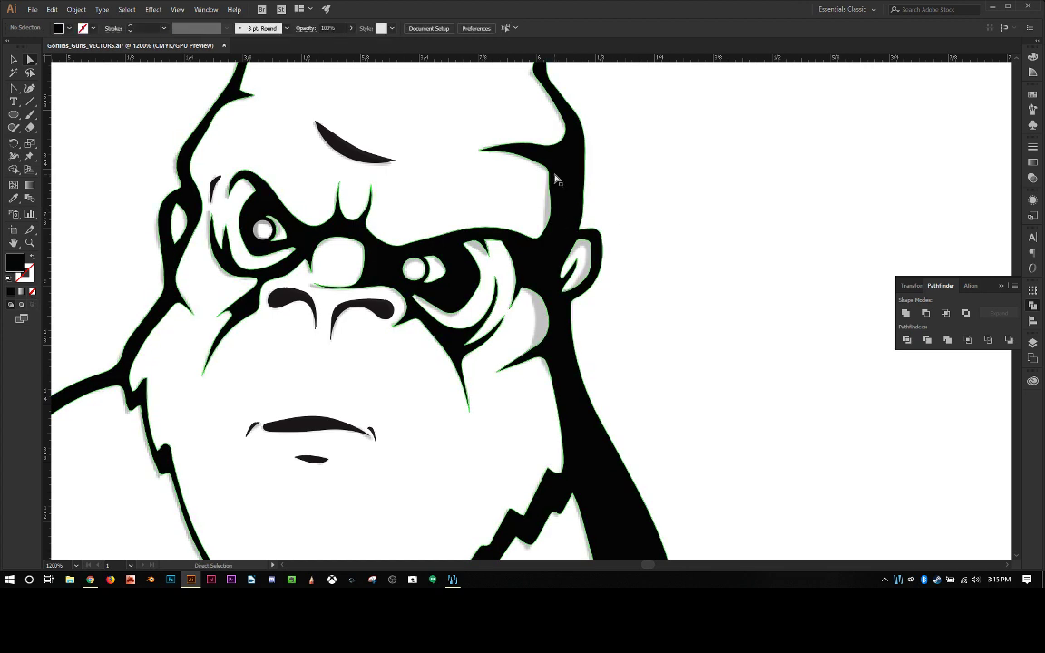
left_click_drag(551, 174, 572, 177)
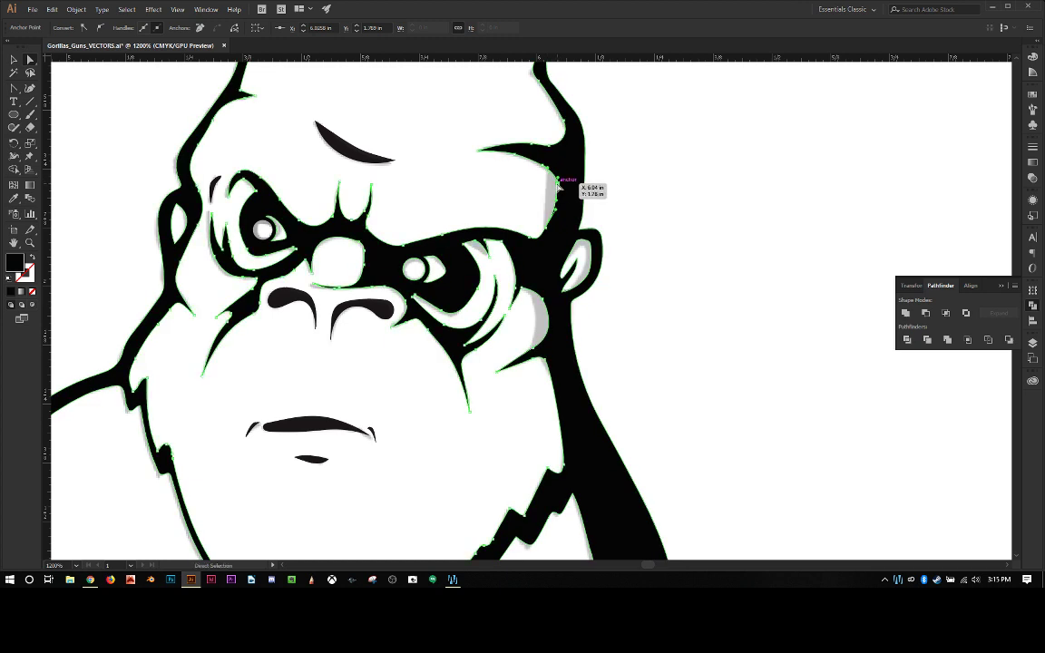
left_click(678, 220)
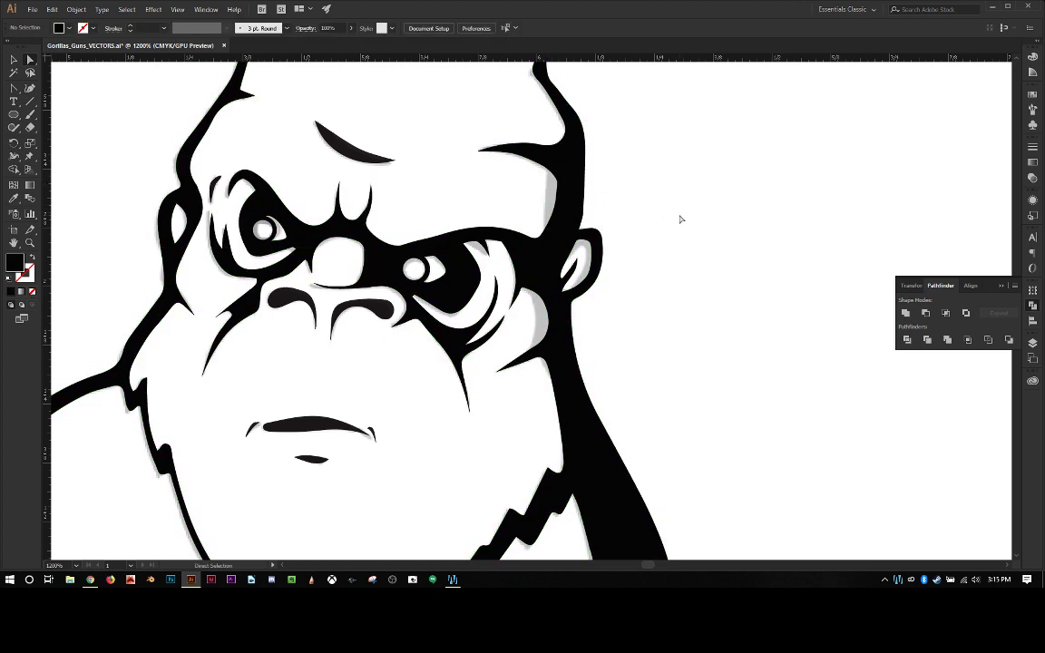
Add an anchor in the notch between the head outline and the gun-arm-side ear, and convert the anchor just above it to a corner.
scroll(680, 220, "down", 3)
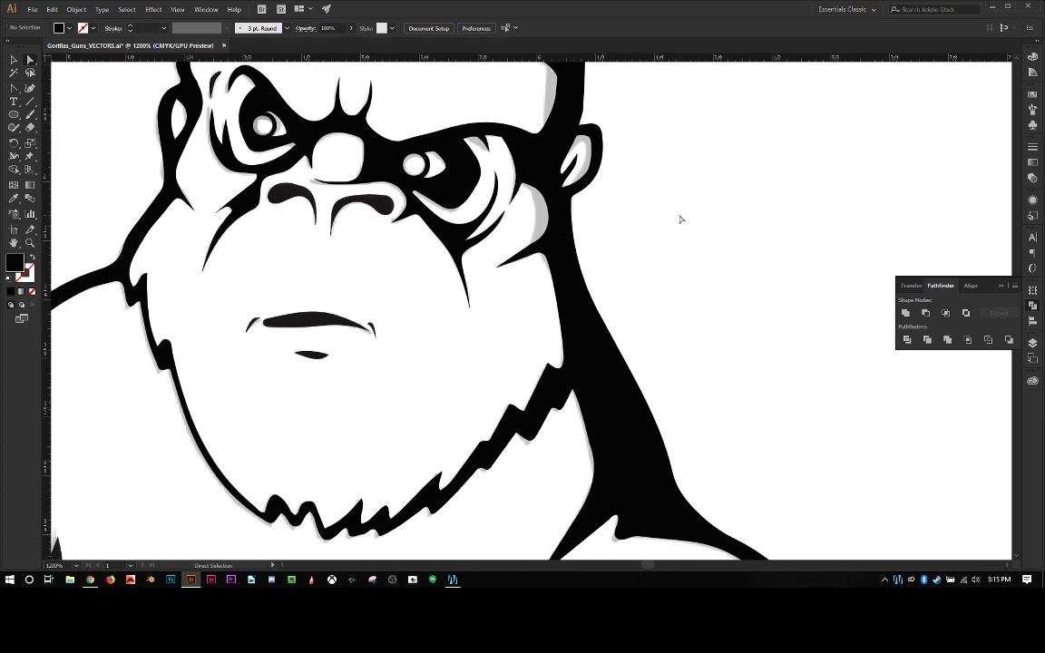
scroll(681, 220, "up", 3)
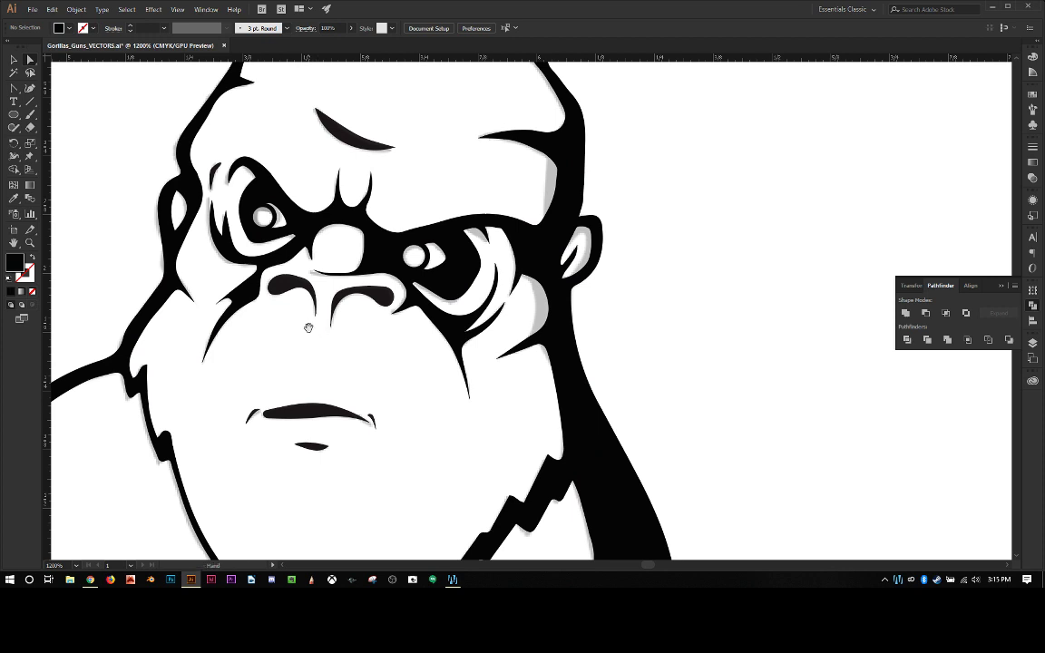
left_click_drag(310, 324, 623, 422)
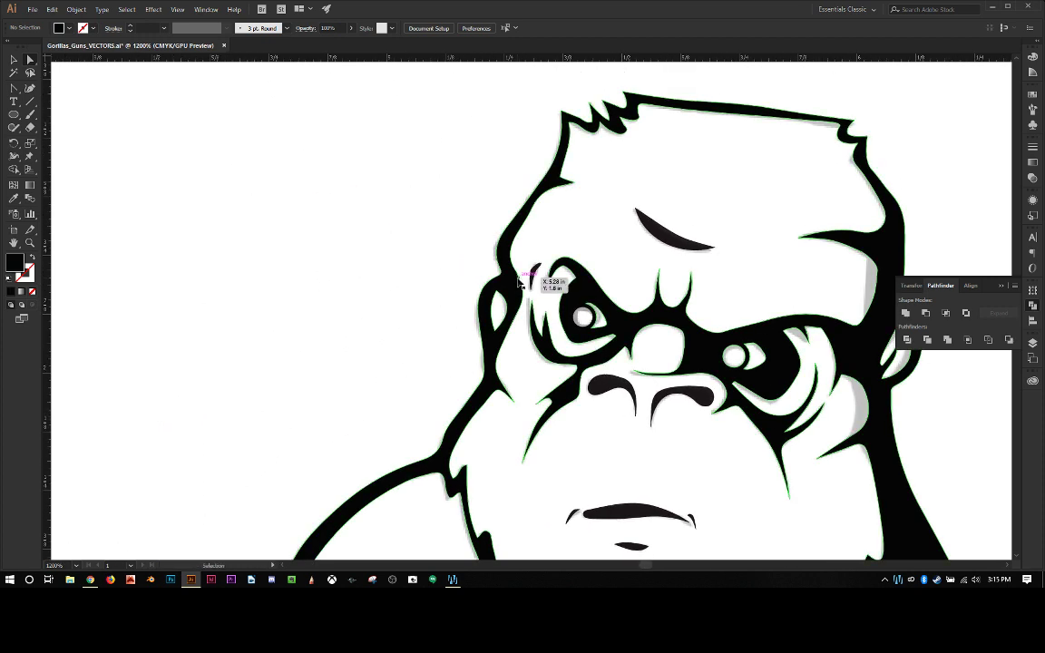
scroll(519, 283, "up", 4)
left_click_drag(382, 244, 418, 369)
left_click(453, 293)
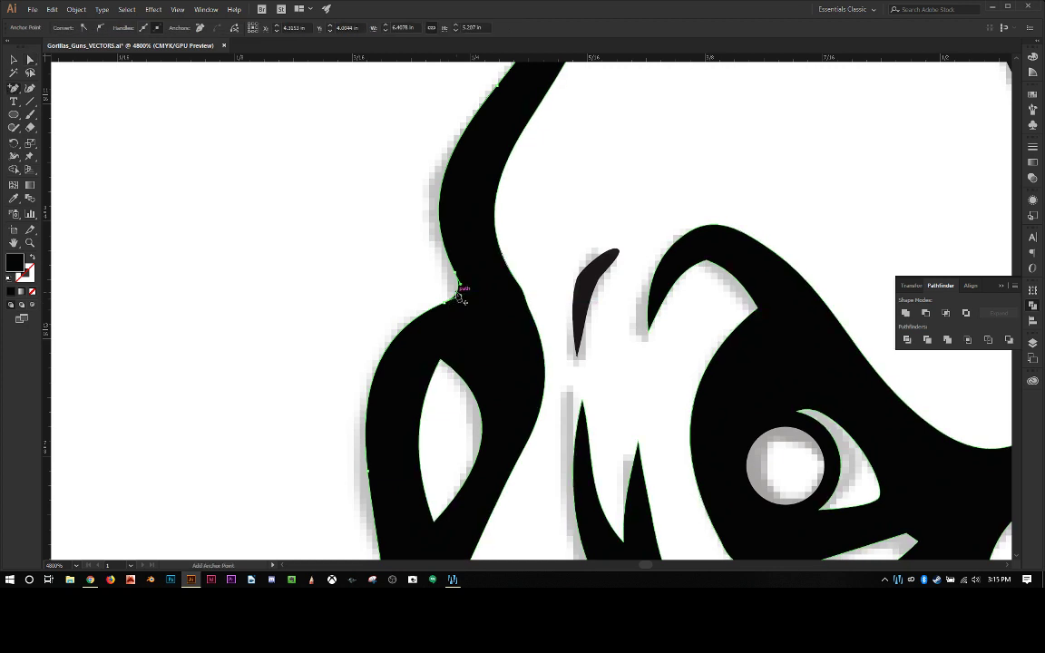
key("plus")
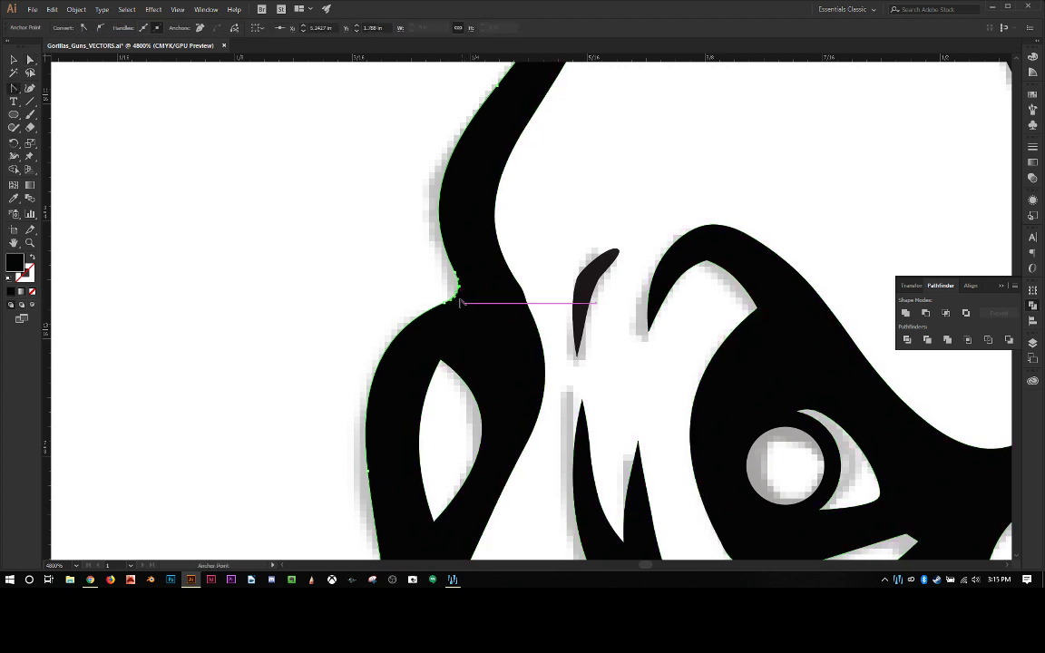
key("shift+c")
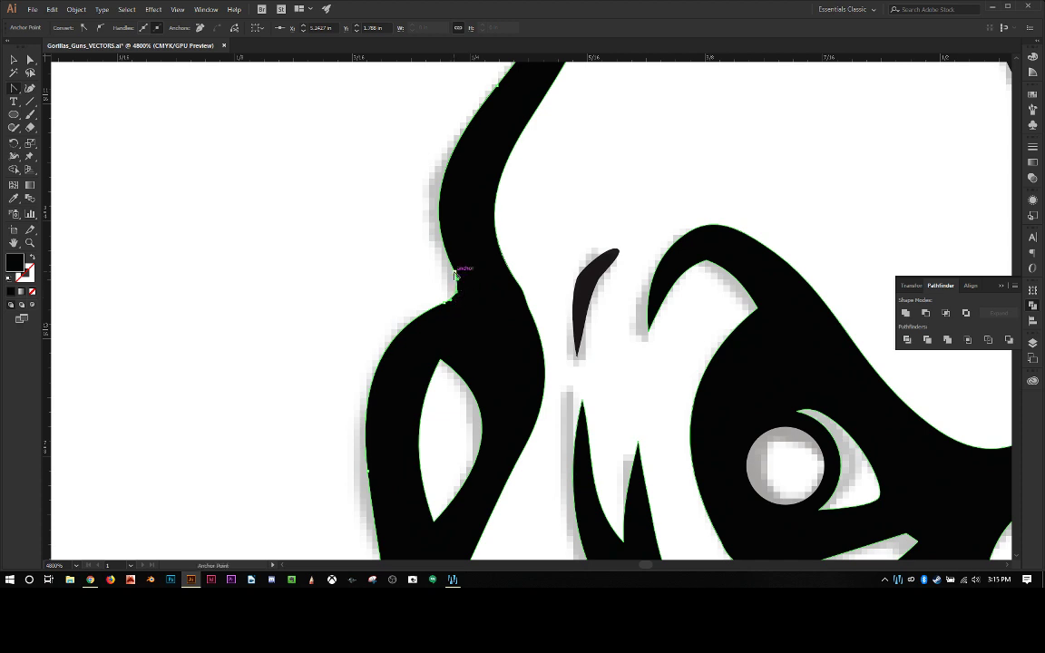
left_click(455, 272)
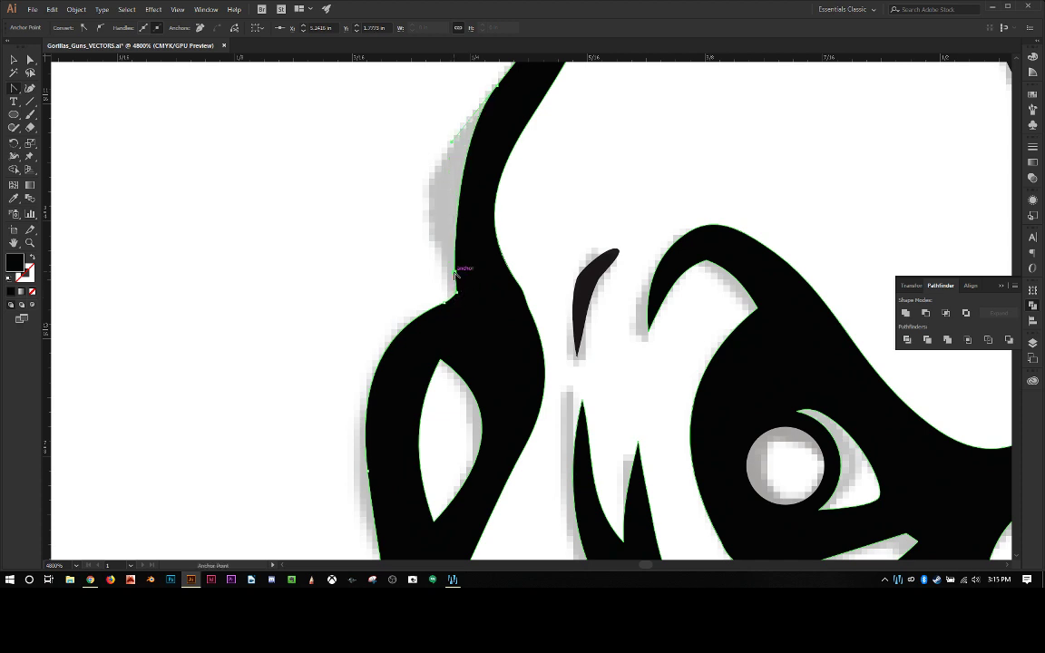
Move the corner anchor above the ear notch up and outward to the head outline's bend and smooth it with short handles.
key("a")
left_click_drag(455, 274, 425, 196)
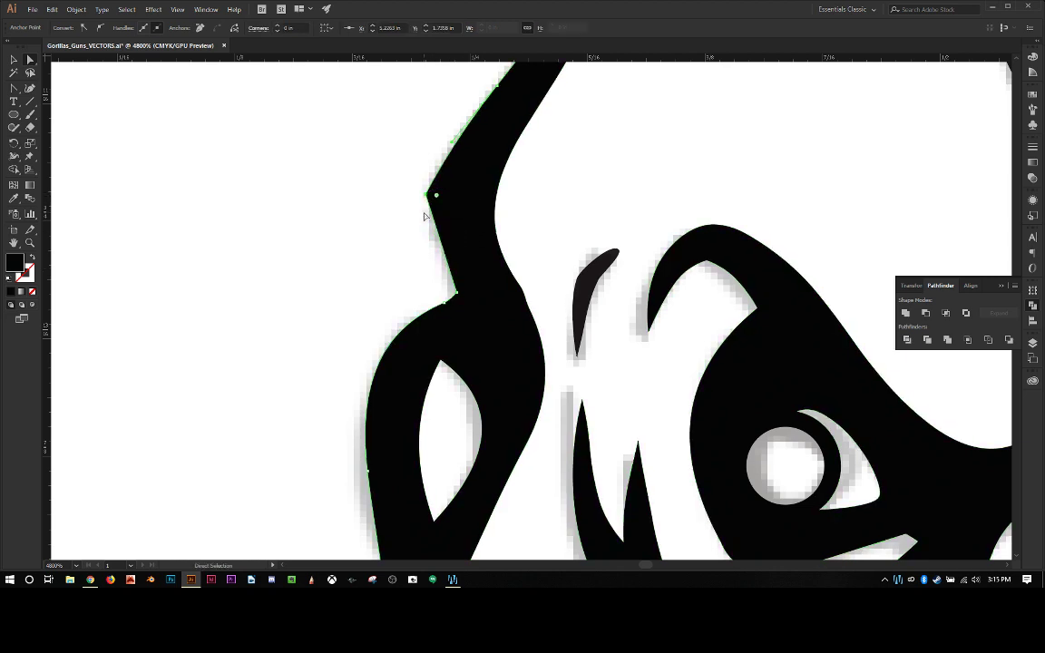
scroll(425, 205, "up", 2)
key("shift+c")
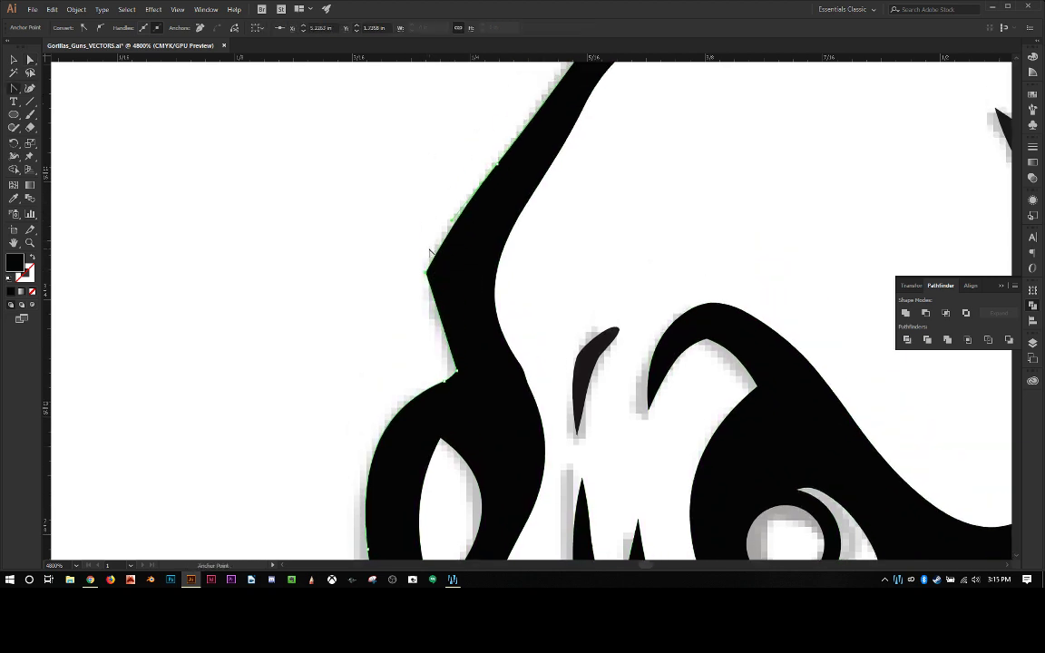
left_click_drag(427, 273, 424, 300)
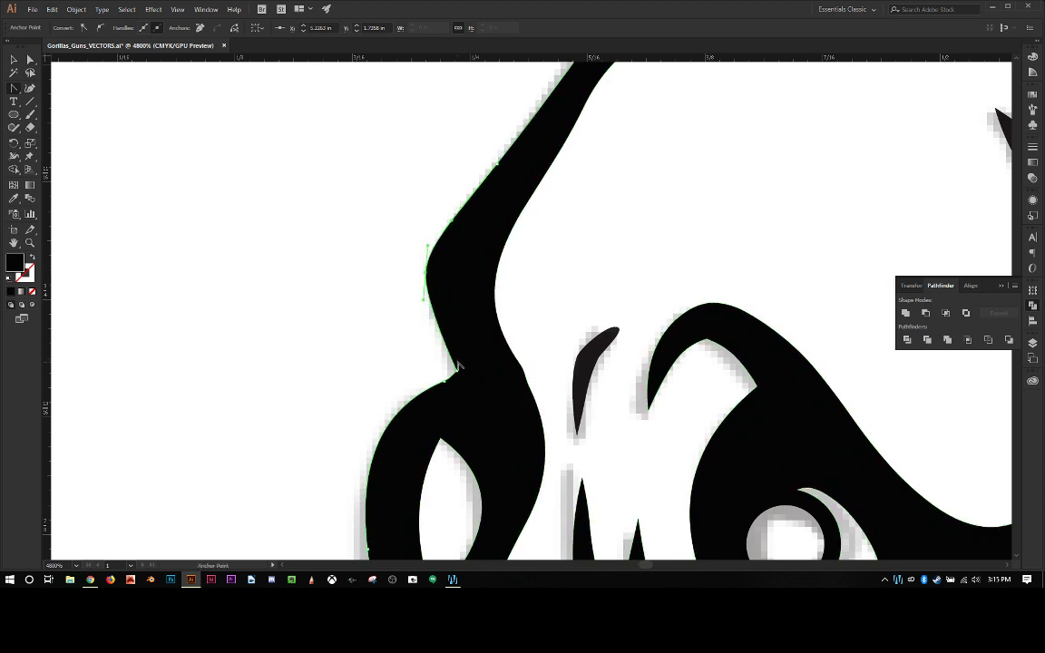
Rework the anchor at the ear notch and pull smooth handles from the anchor at the top of the ear's outer rim.
mouse_move(457, 372)
left_mouse_down()
mouse_move(458, 388)
mouse_move(453, 375)
left_mouse_up()
left_click(444, 382)
left_click_drag(445, 382, 400, 376)
key("a")
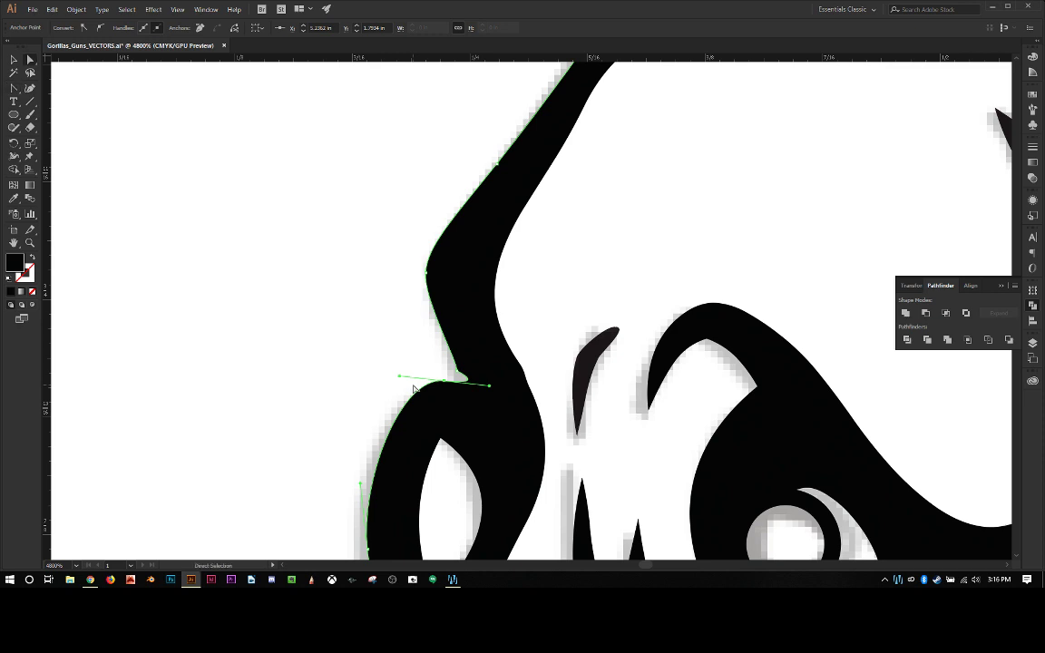
Move the ear rim's top anchor outward and down, and shorten both its handles so the rim curves evenly into the notch.
left_click(445, 382)
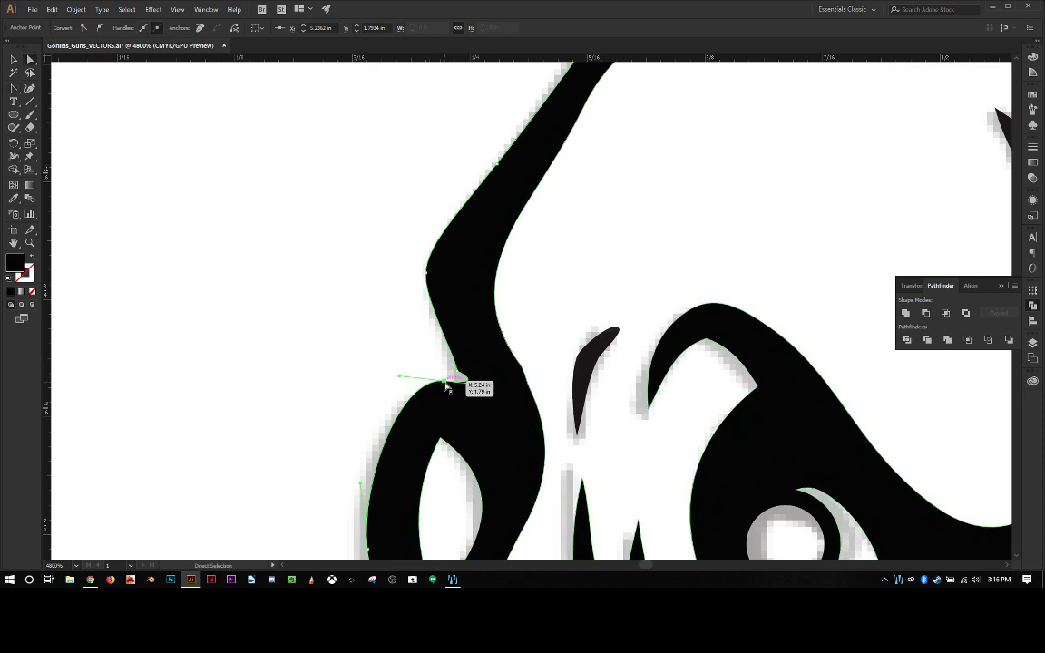
left_click_drag(445, 385, 409, 408)
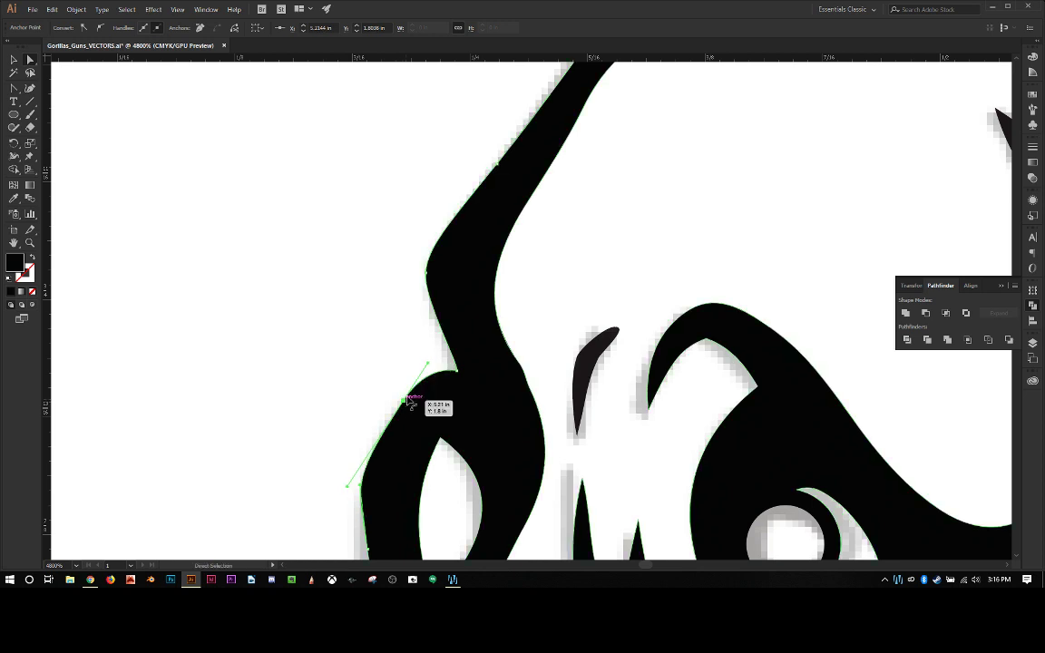
left_click_drag(427, 363, 417, 386)
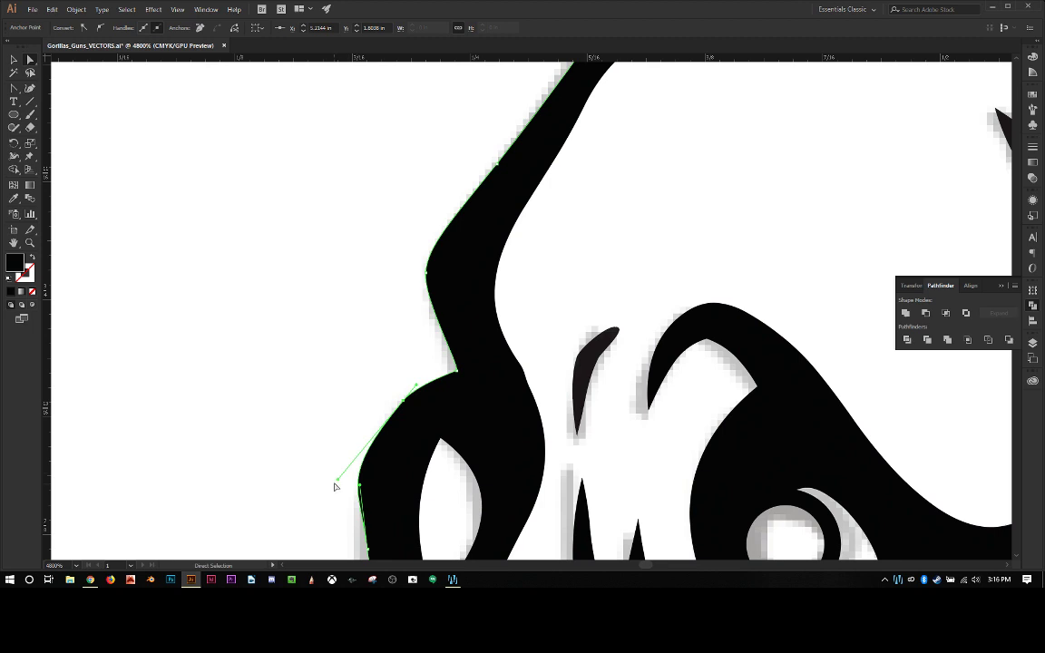
left_click_drag(338, 478, 392, 417)
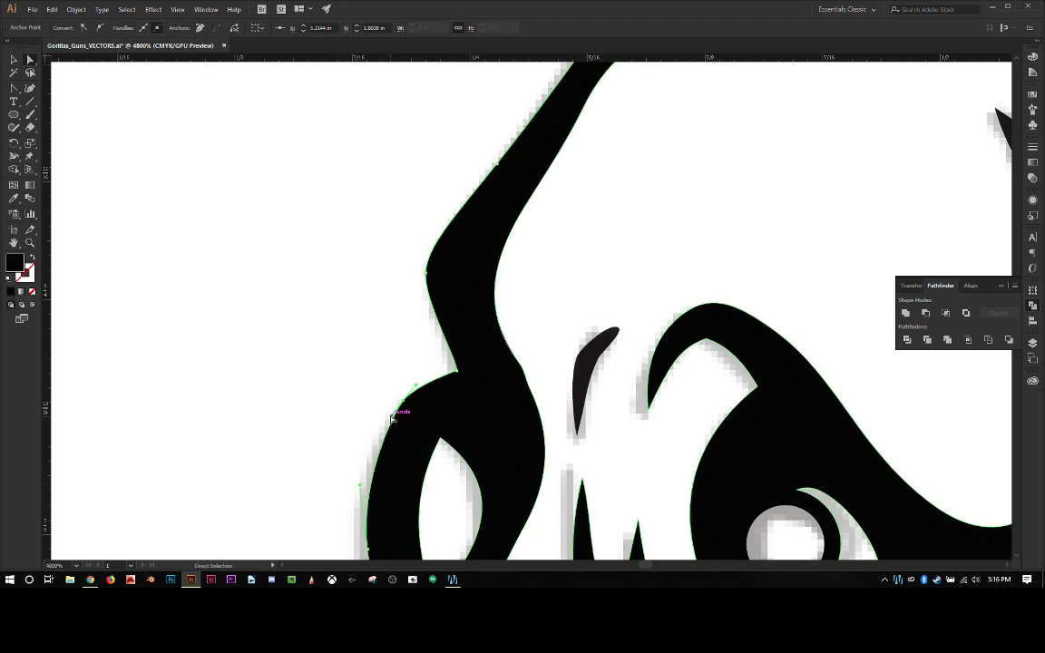
left_click(361, 397)
Select all of the gorilla artwork on the artboard and set its fill to Black.
scroll(366, 385, "down", 3)
scroll(372, 379, "up", 2)
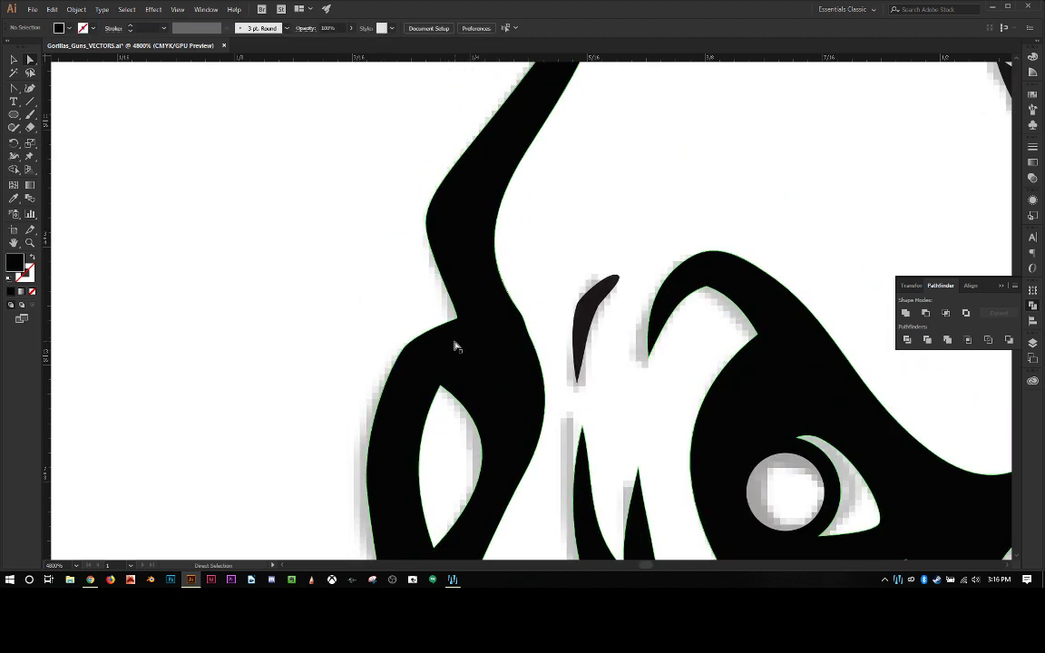
left_click(457, 346)
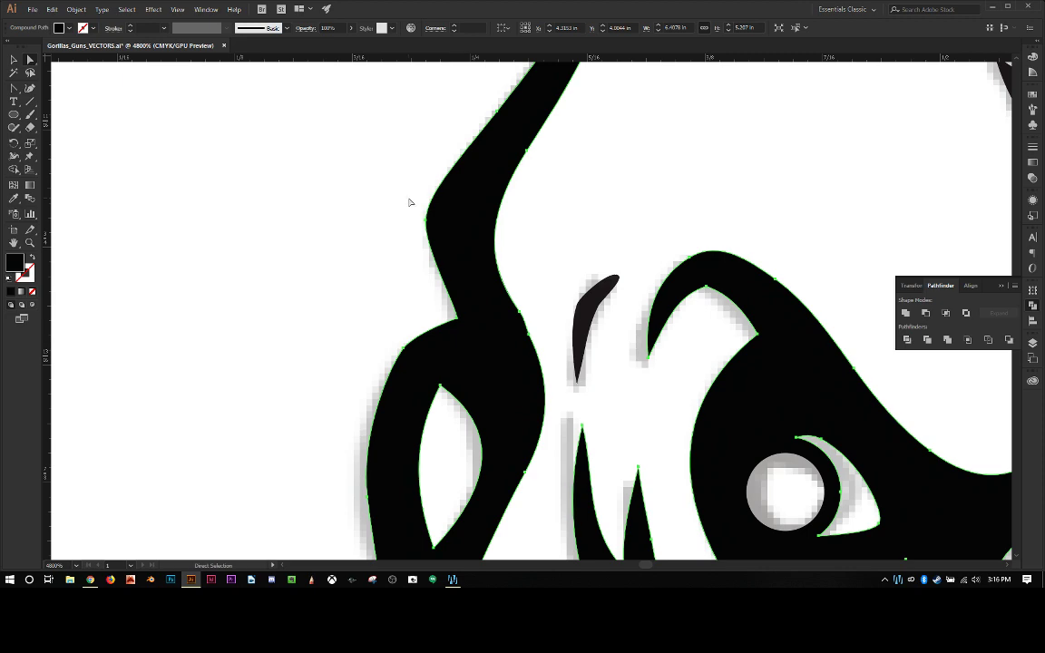
scroll(409, 202, "down", 15)
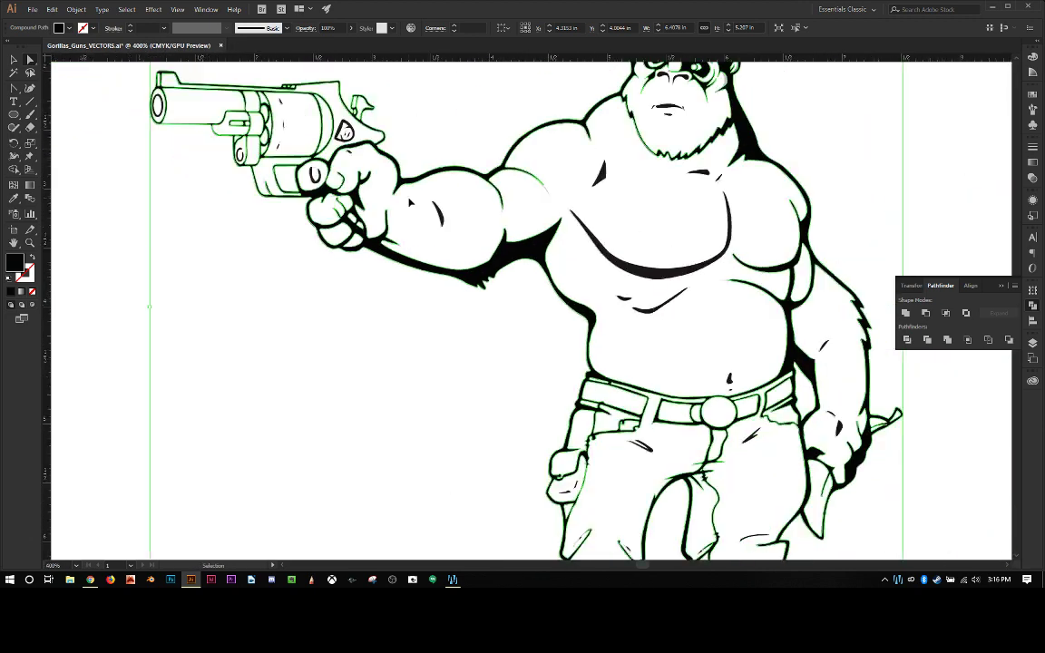
key("a")
key("ctrl+=")
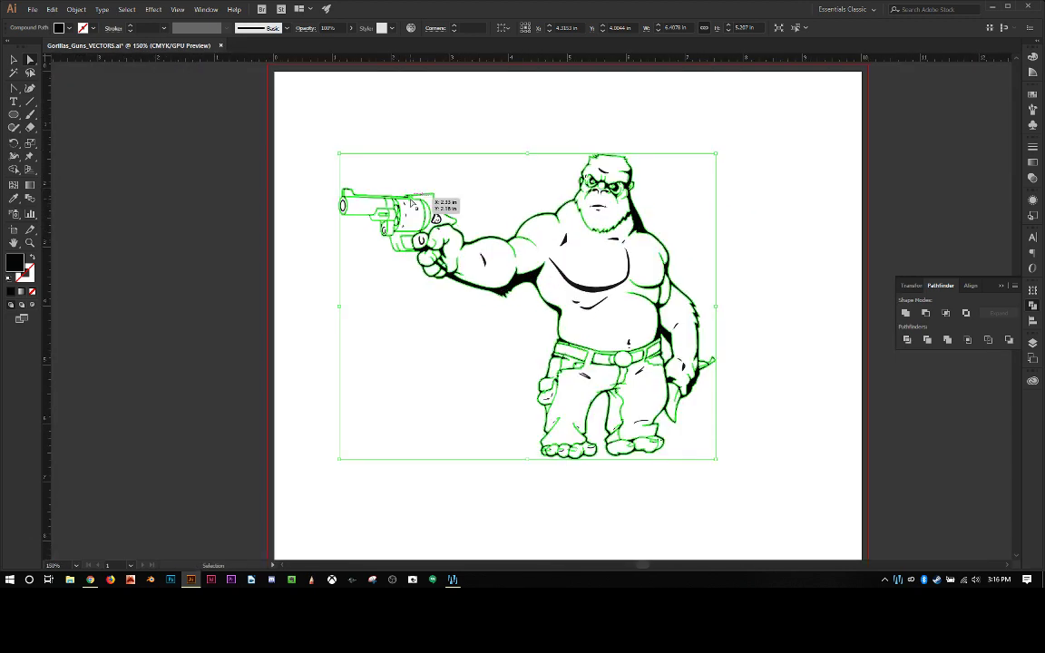
left_click(392, 131)
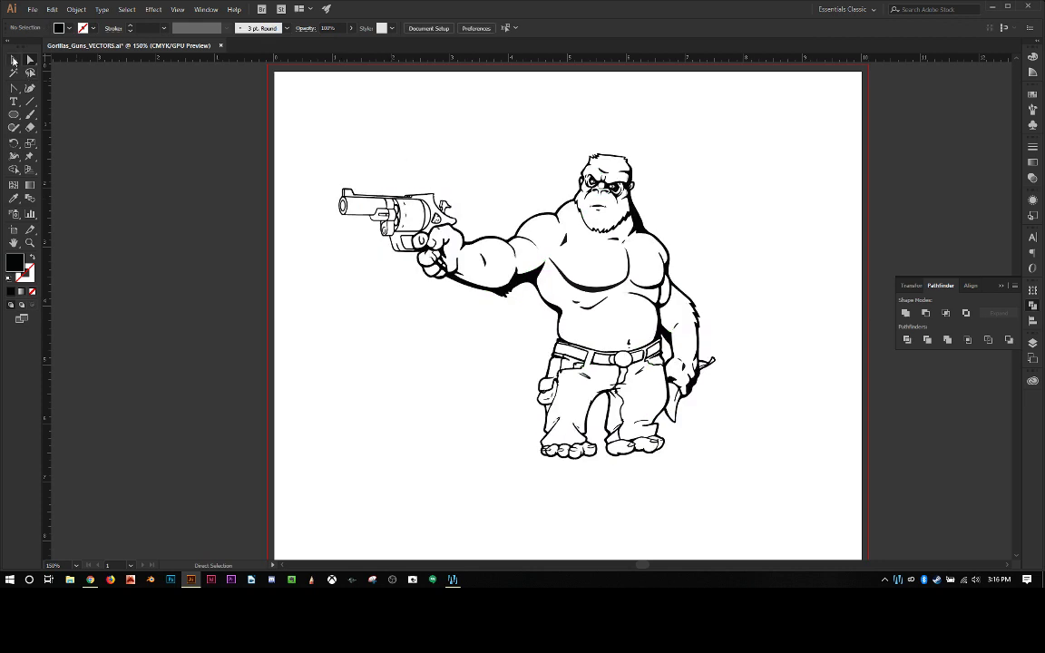
left_click(14, 60)
left_click_drag(304, 106, 766, 496)
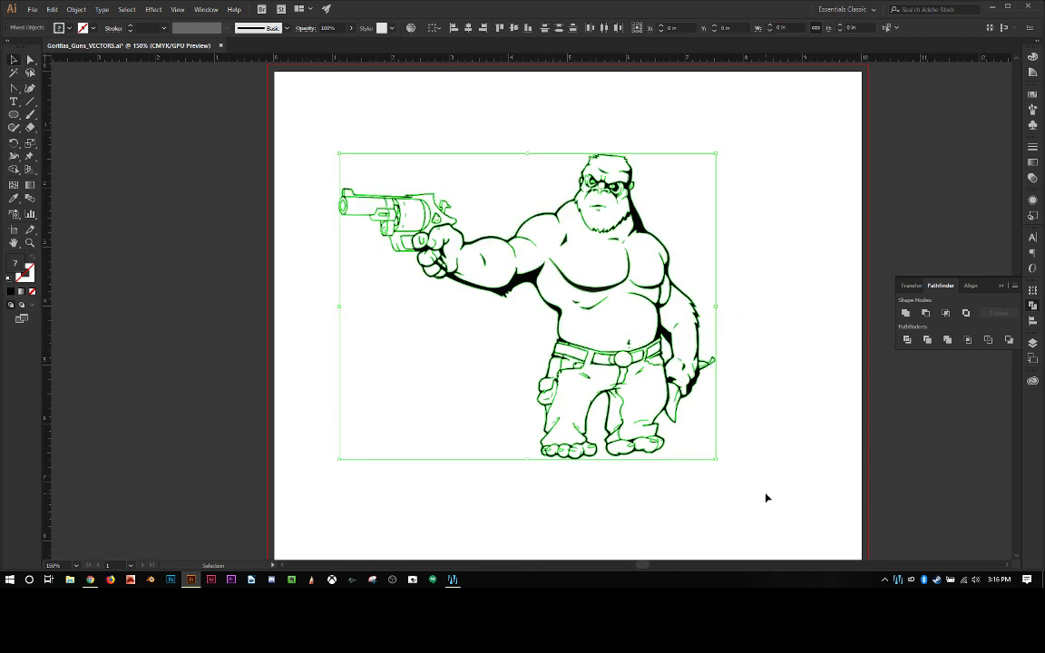
left_click(67, 28)
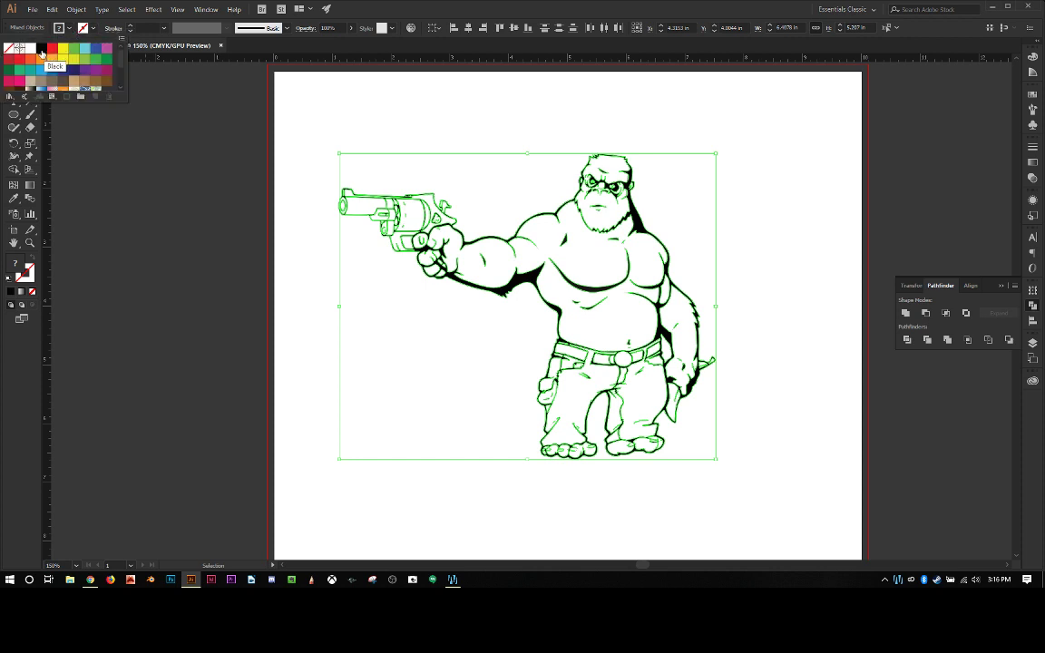
left_click(41, 49)
Set the opacity of the whole gorilla drawing to 50% and deselect it.
left_click(334, 27)
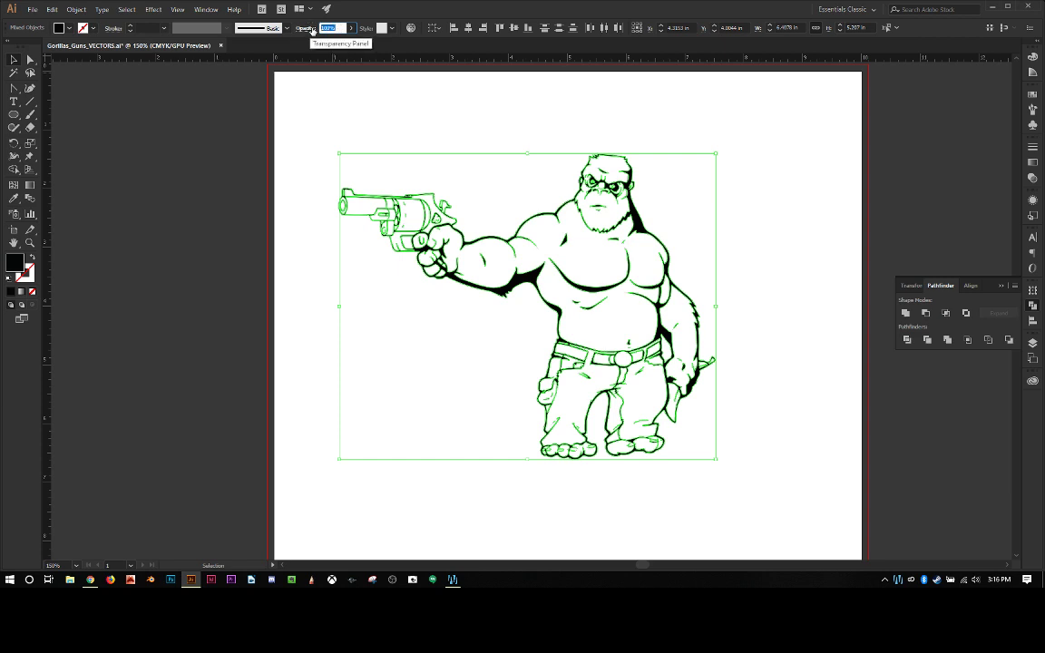
type("50")
key("Return")
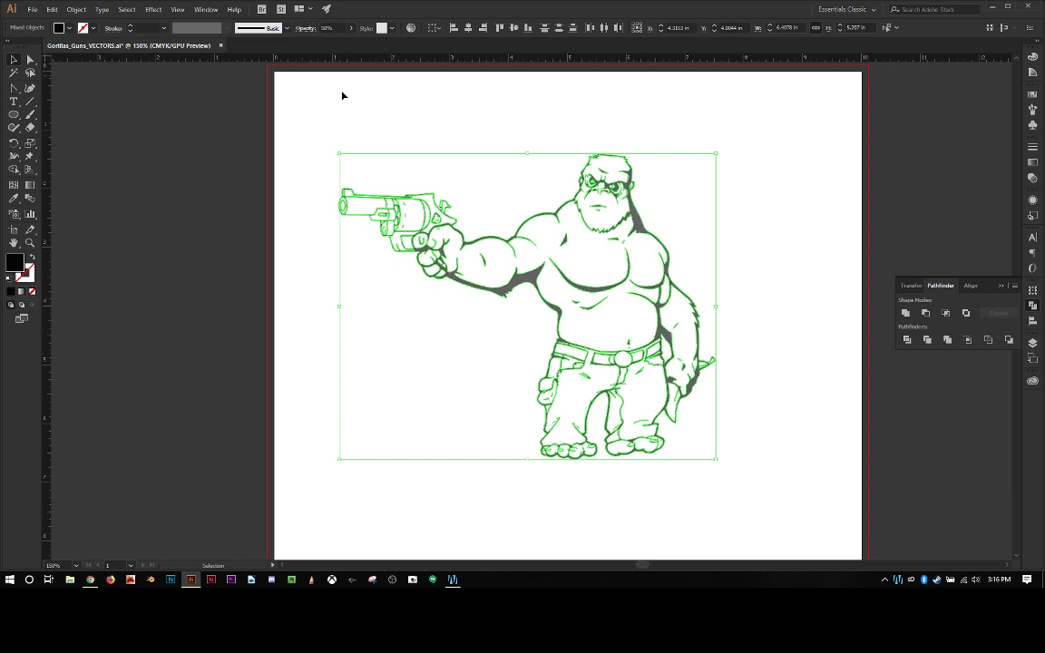
left_click(446, 132)
Cut the small pupil circle in the gun-arm-side eye out of the main line art with Minus Front.
key("ctrl+equal")
key("ctrl+equal")
key("ctrl+equal")
key("ctrl+equal")
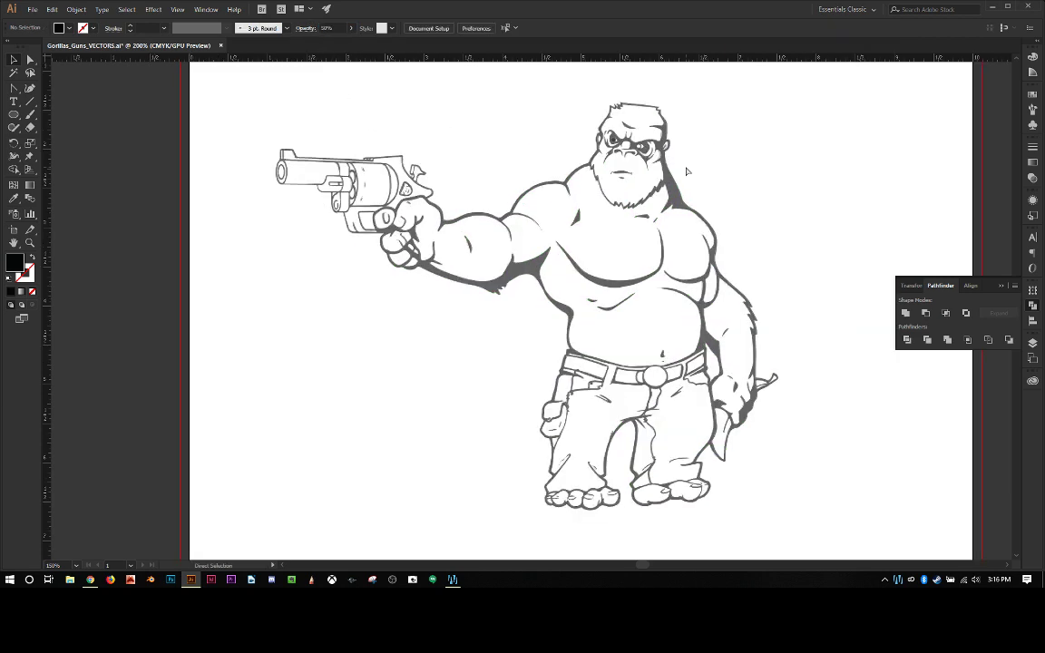
left_click_drag(717, 135, 552, 487)
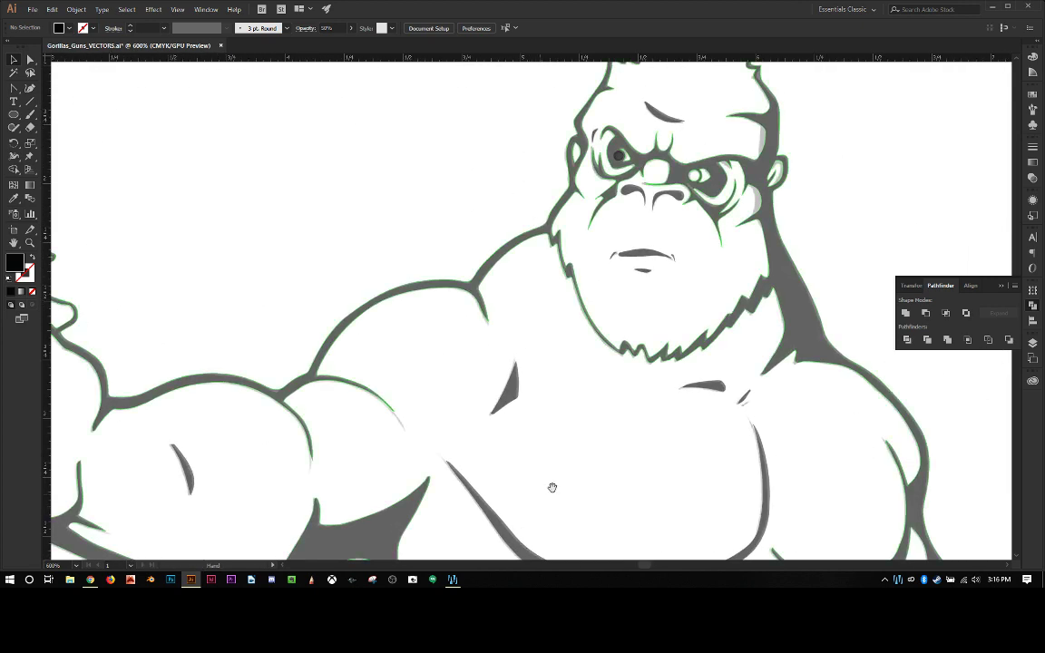
key("ctrl+equal")
key("ctrl+equal")
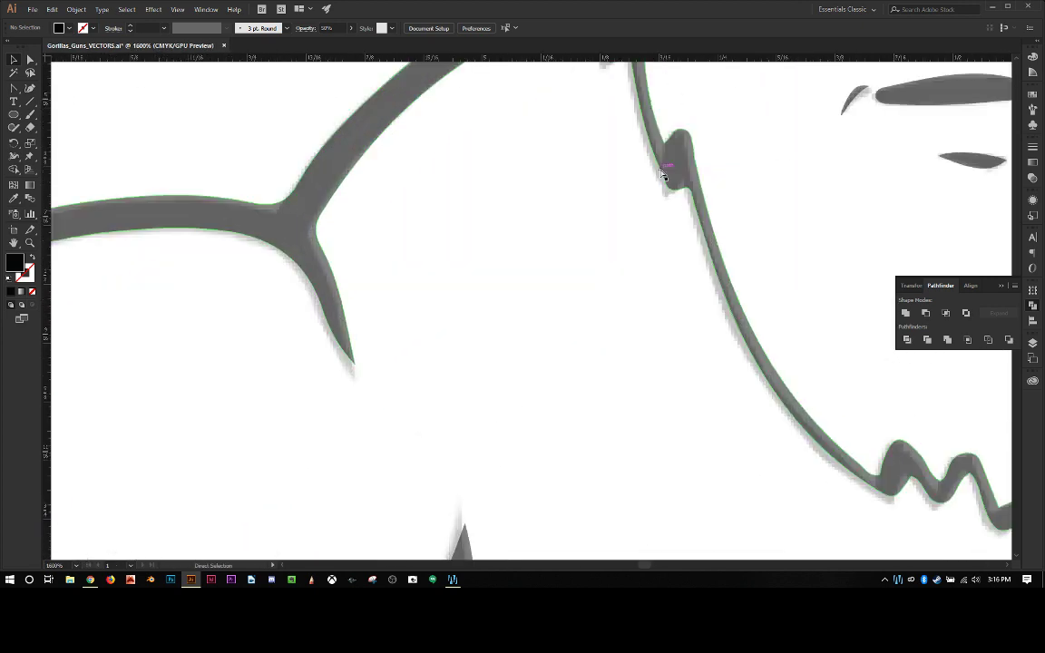
left_click_drag(670, 168, 450, 472)
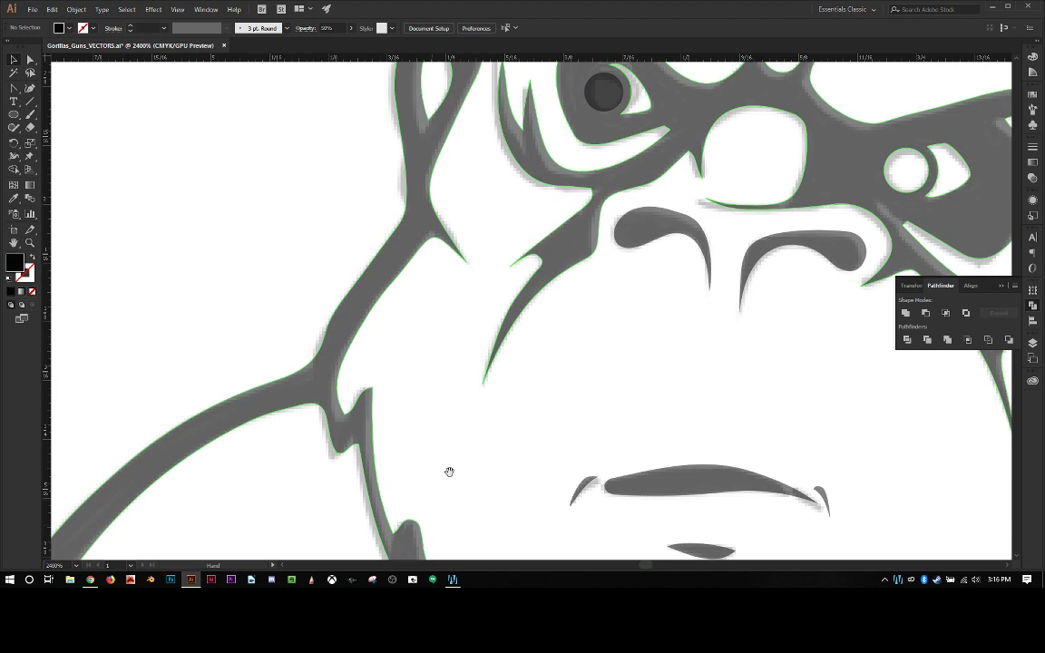
left_click_drag(555, 175, 521, 244)
left_click(565, 174)
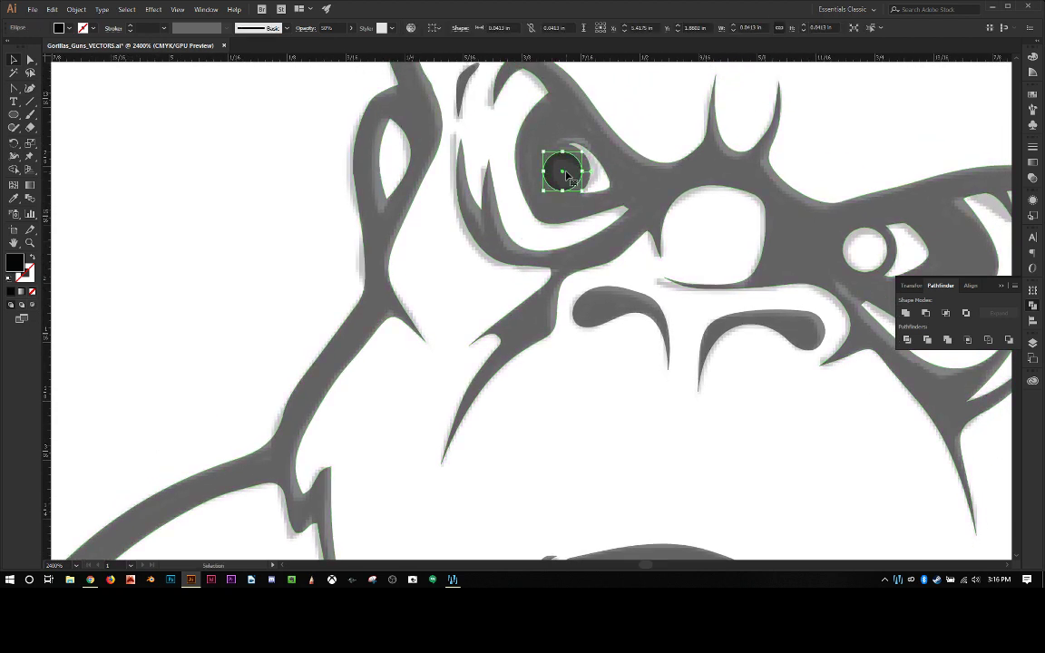
key("Delete")
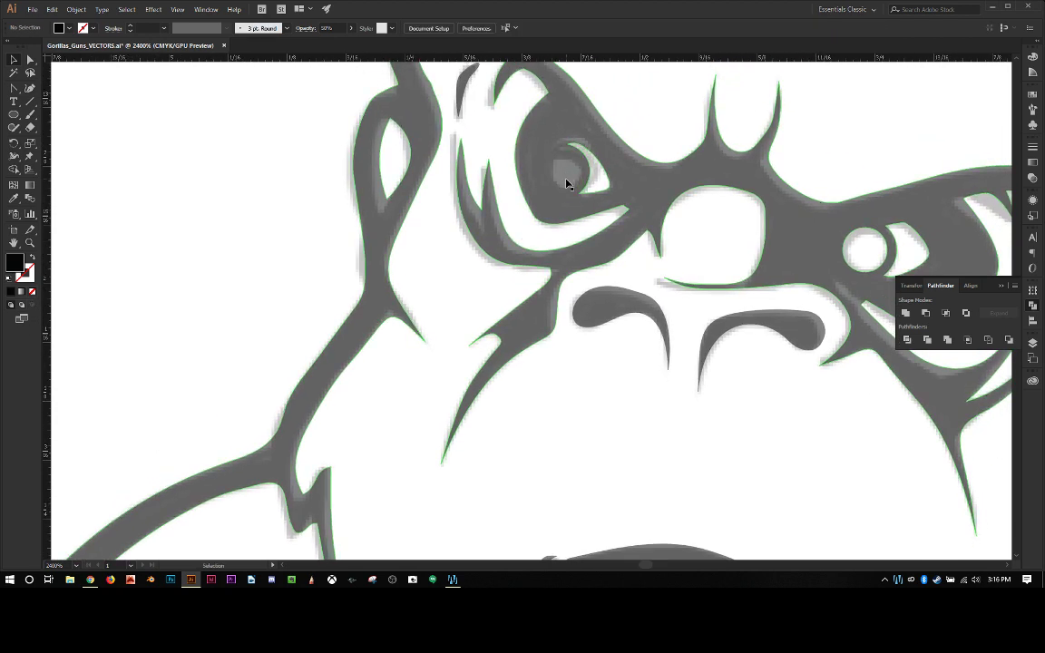
key("ctrl+z")
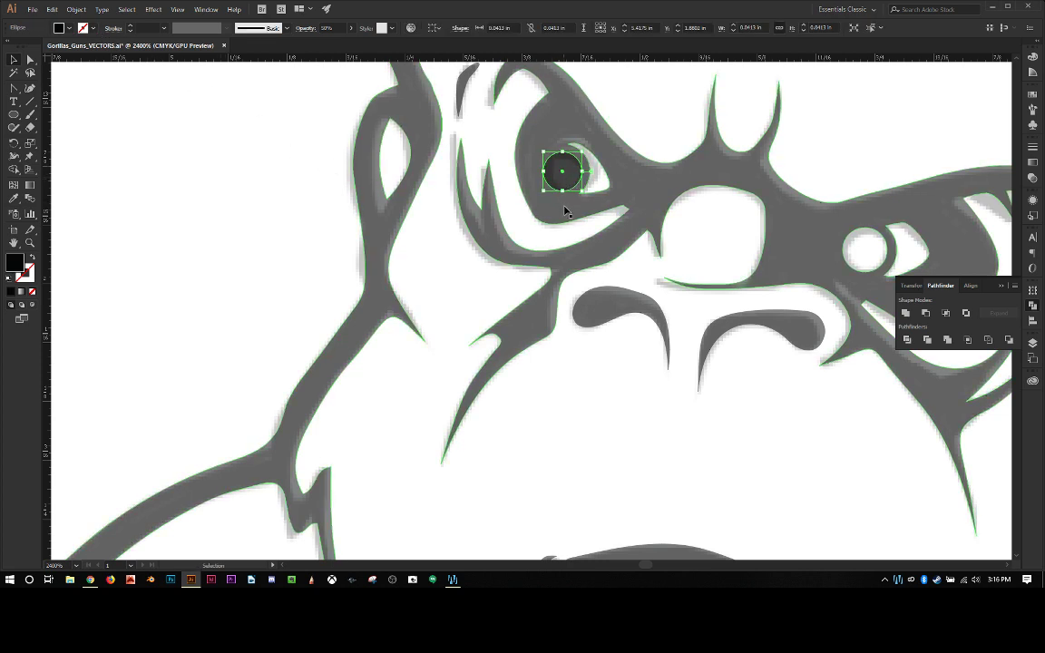
left_click(677, 194, "shift")
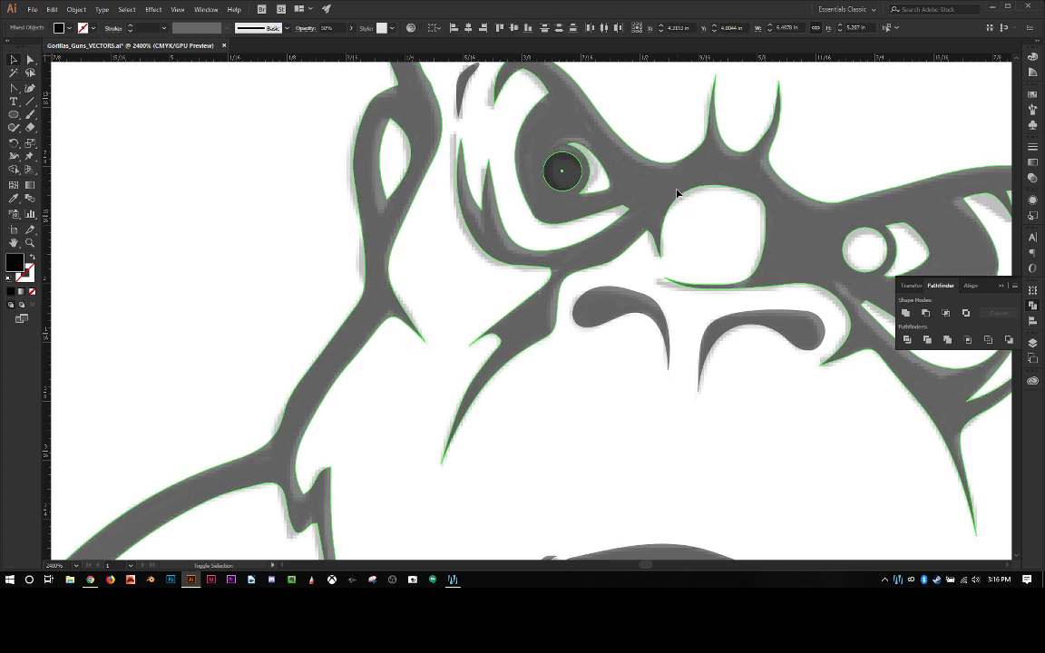
left_click(925, 313)
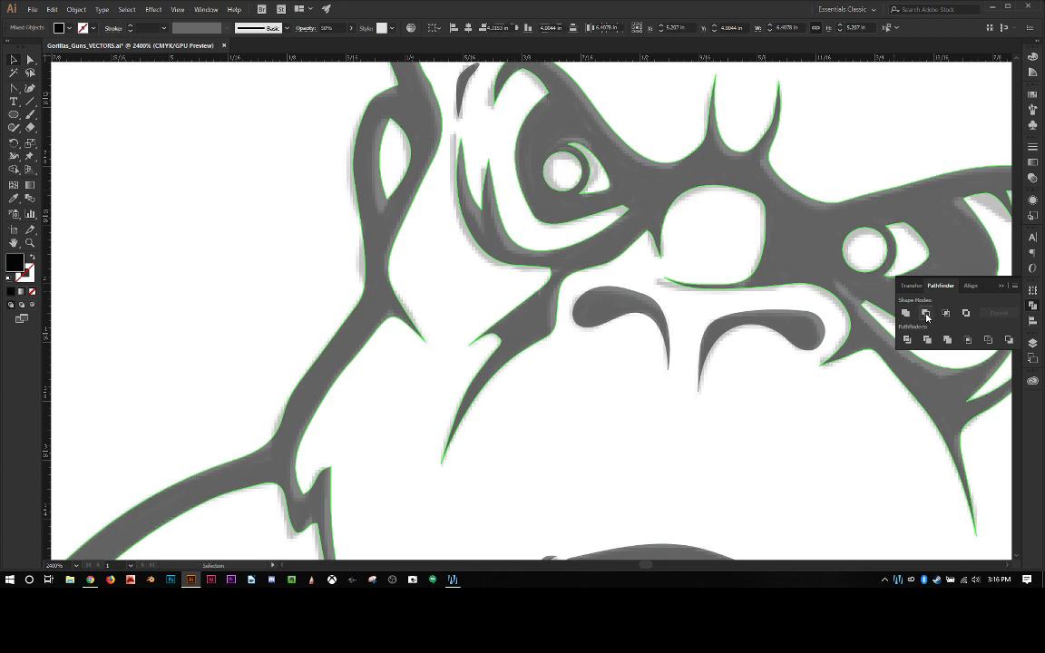
left_click(225, 191)
Reshape the head outline's inner edge beside the gun-arm-side ear, moving its three anchors and adjusting the upper handle to follow the sketch.
scroll(270, 178, "up", 2)
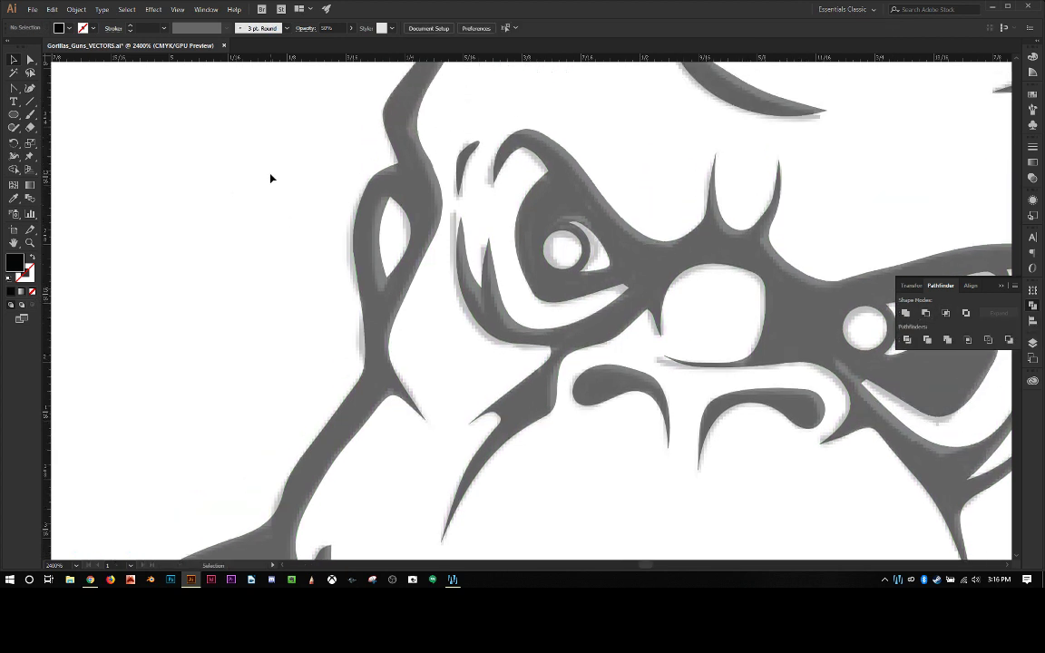
left_click_drag(350, 193, 533, 372)
key("ctrl+equal")
key("ctrl+equal")
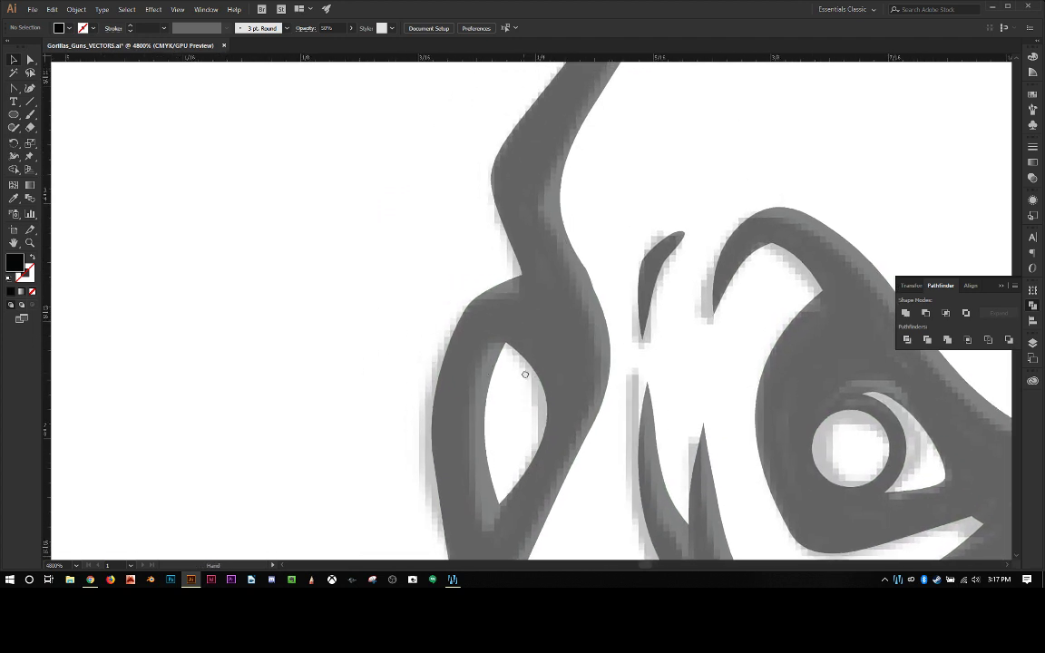
left_click(562, 201)
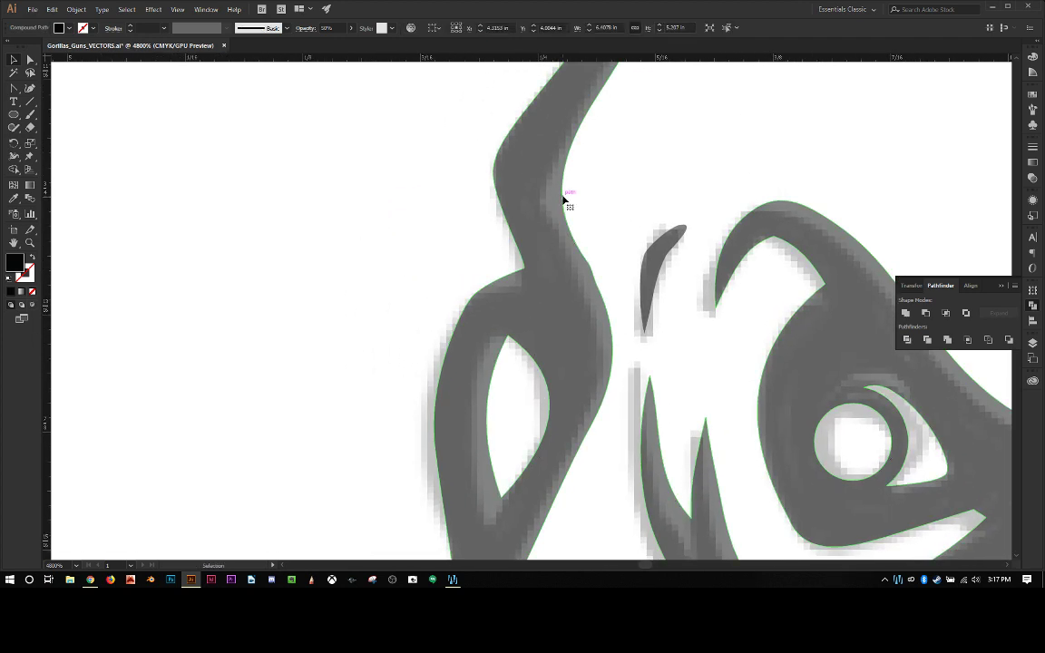
key("a")
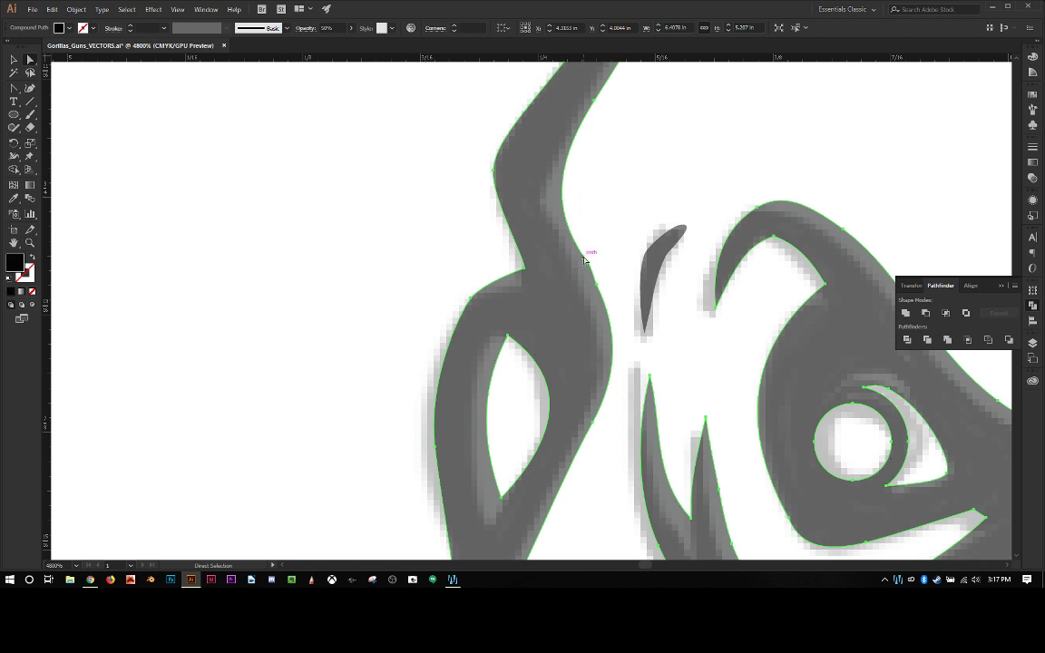
left_click_drag(587, 260, 544, 209)
left_click_drag(506, 157, 532, 187)
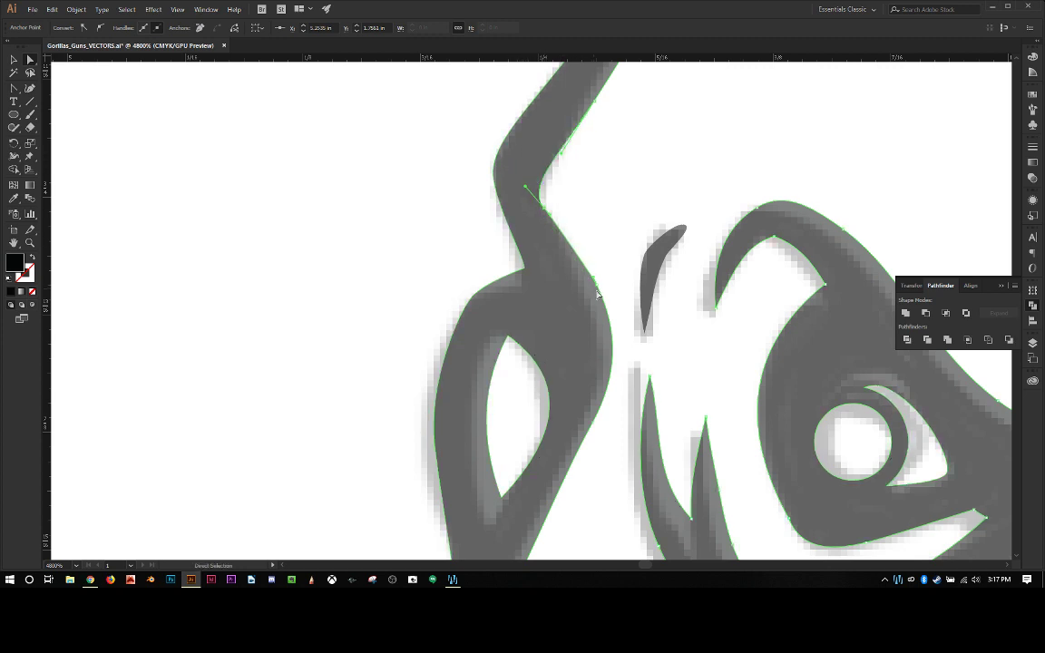
left_click_drag(599, 285, 585, 297)
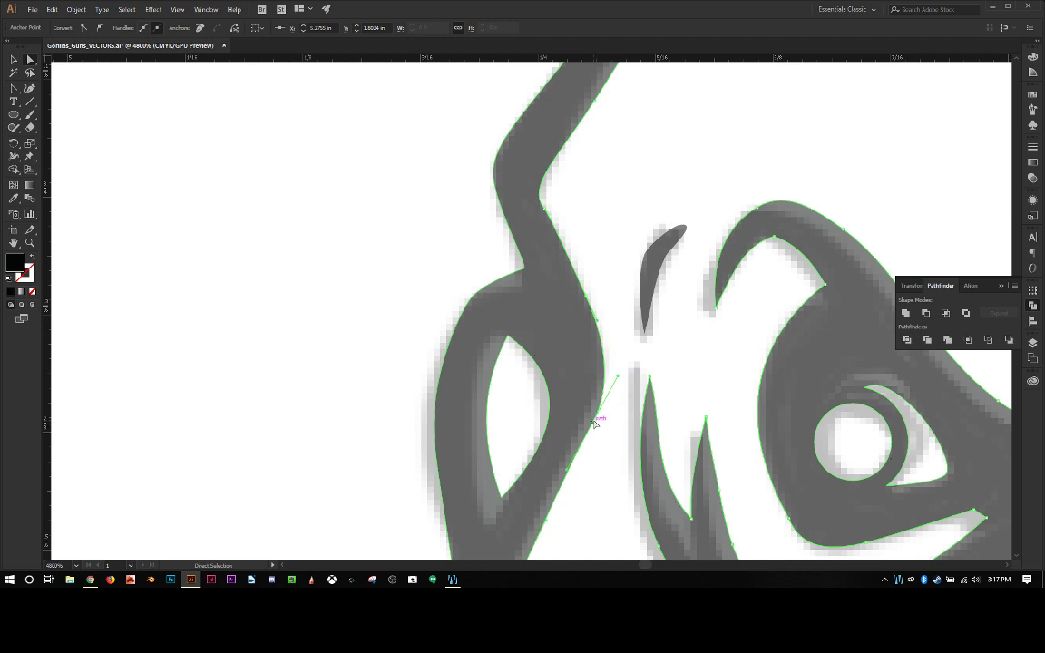
mouse_move(597, 423)
left_mouse_down()
mouse_move(584, 425)
mouse_move(590, 413)
left_mouse_up()
Reshape the gun-arm-side ear's inner opening by moving its upper and lower tips outward and adjusting their handles into a rounded teardrop.
scroll(454, 265, "down", 4)
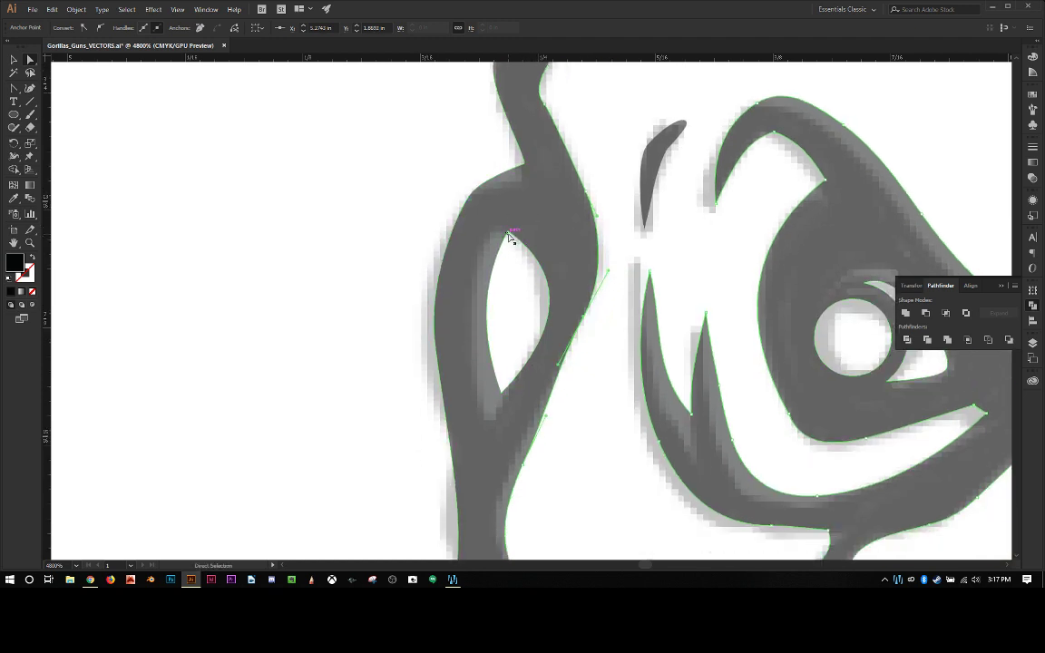
left_click_drag(513, 232, 489, 232)
left_click_drag(548, 273, 542, 229)
left_click_drag(505, 398, 488, 426)
left_click_drag(551, 363, 493, 342)
left_click_drag(545, 232, 601, 242)
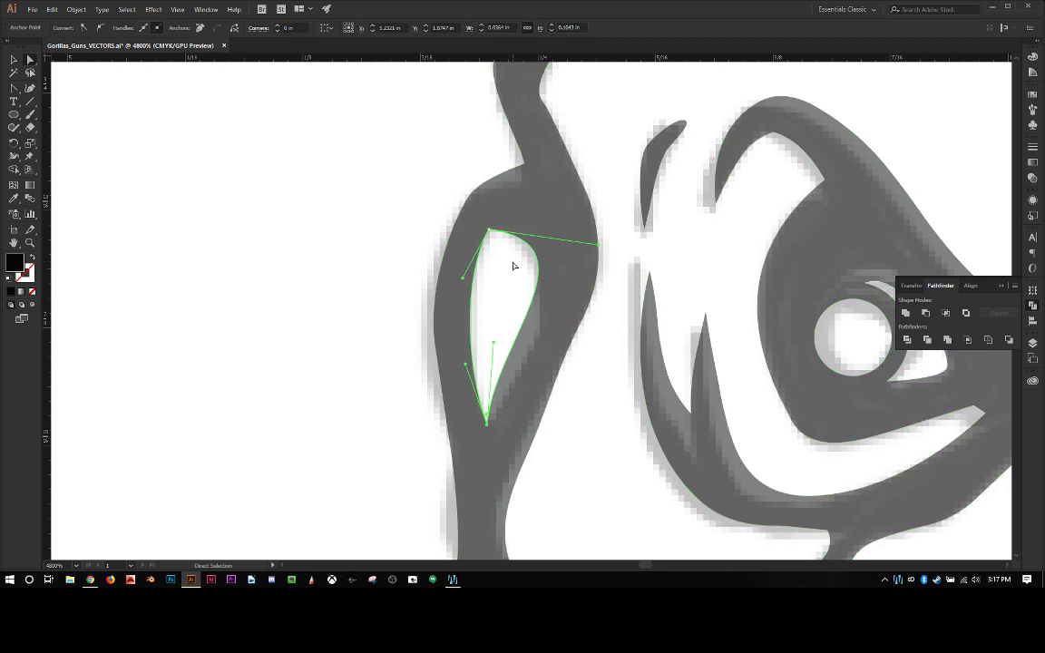
left_click_drag(492, 345, 508, 379)
left_click(490, 334)
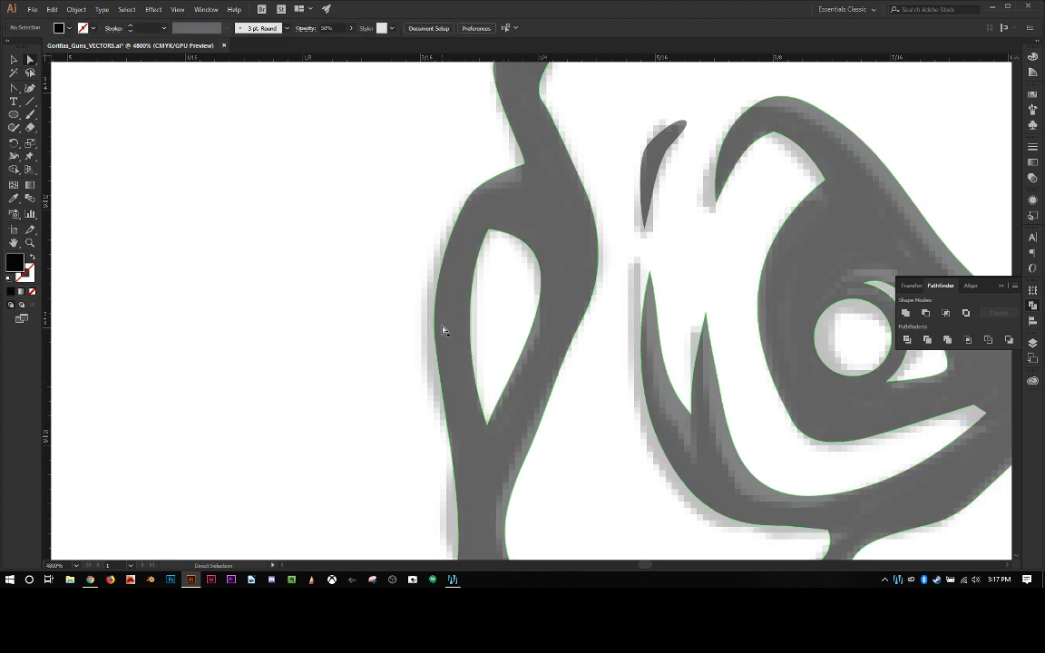
Move the ear's outer-rim anchor and the outline anchor below the ear outward to the sketch's edge.
left_click(438, 332)
left_click_drag(436, 347, 426, 340)
scroll(420, 360, "down", 3)
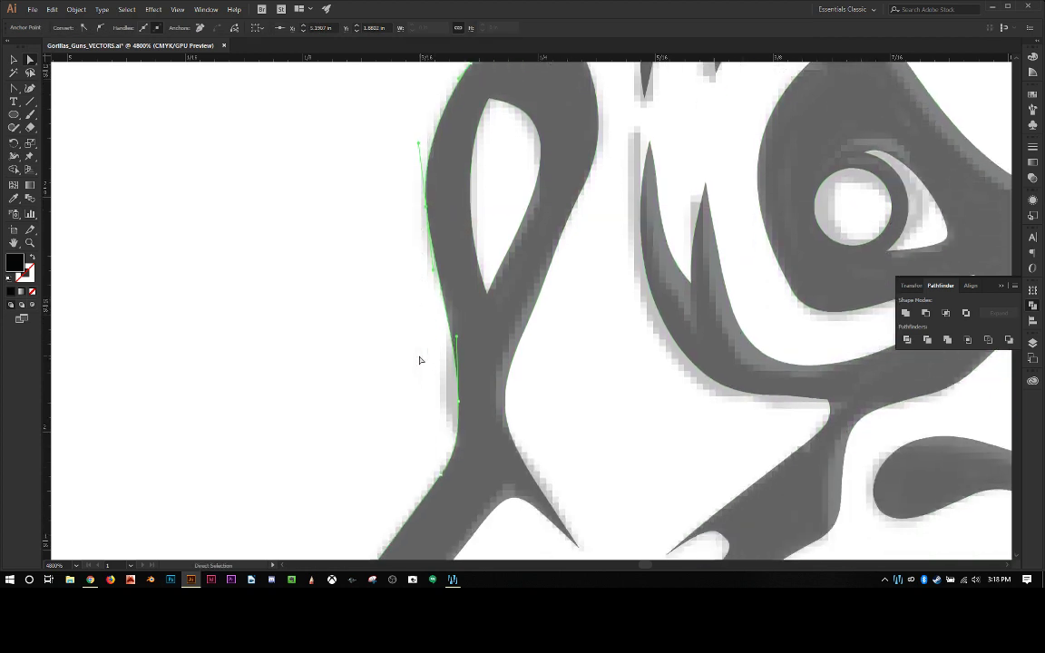
left_click_drag(457, 401, 446, 399)
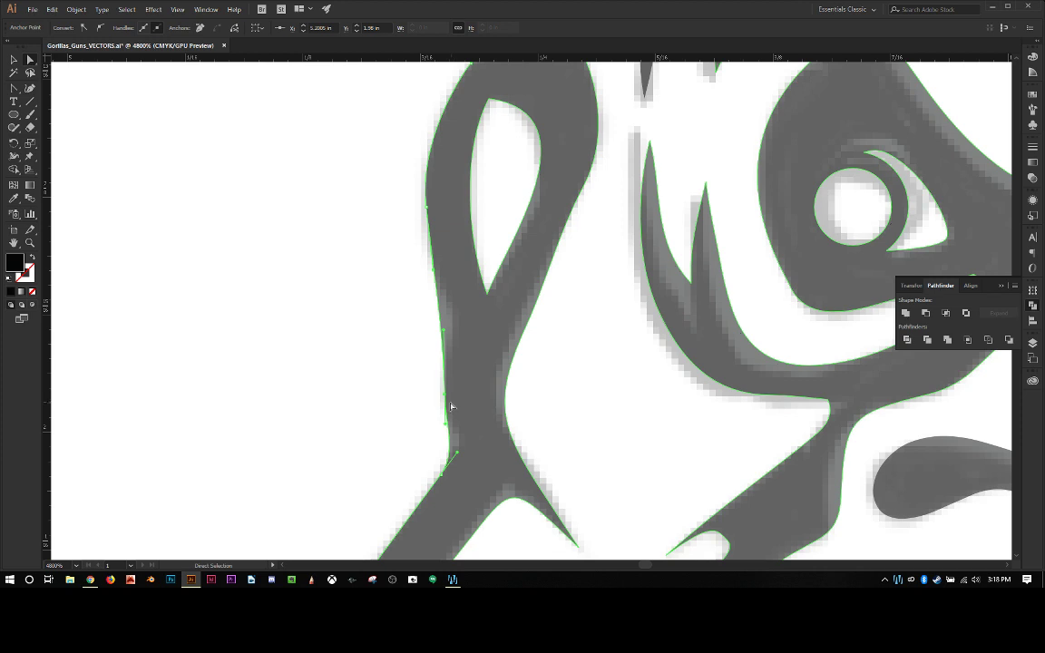
Add an anchor on the outer outline at the ear's lower end and pull it inward to form a notch.
key("plus")
left_click(439, 316)
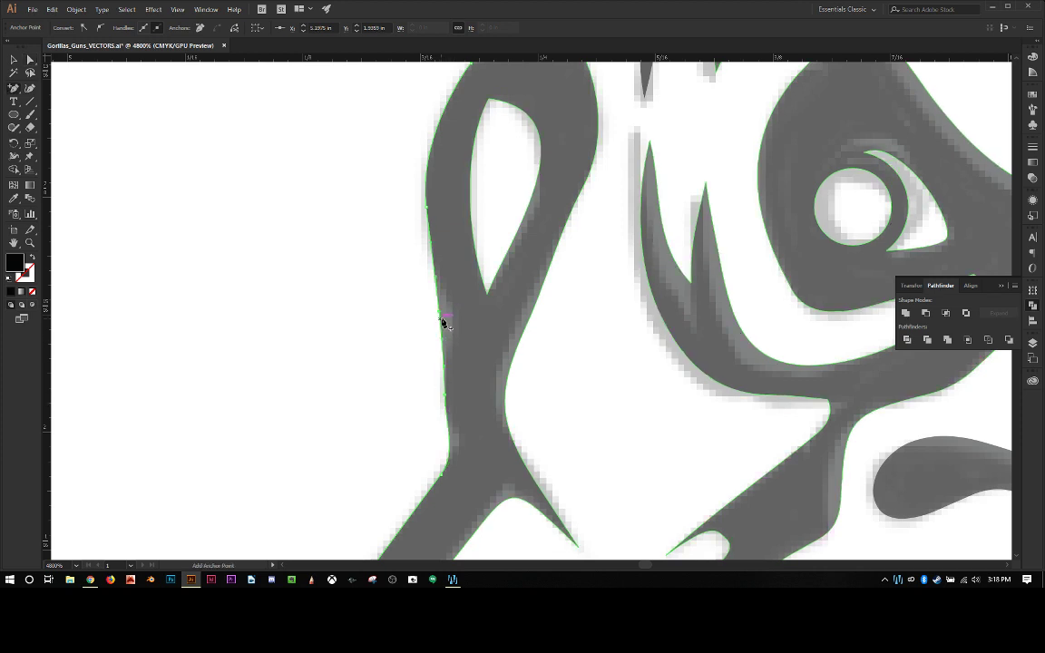
key("a")
left_click_drag(442, 317, 456, 307)
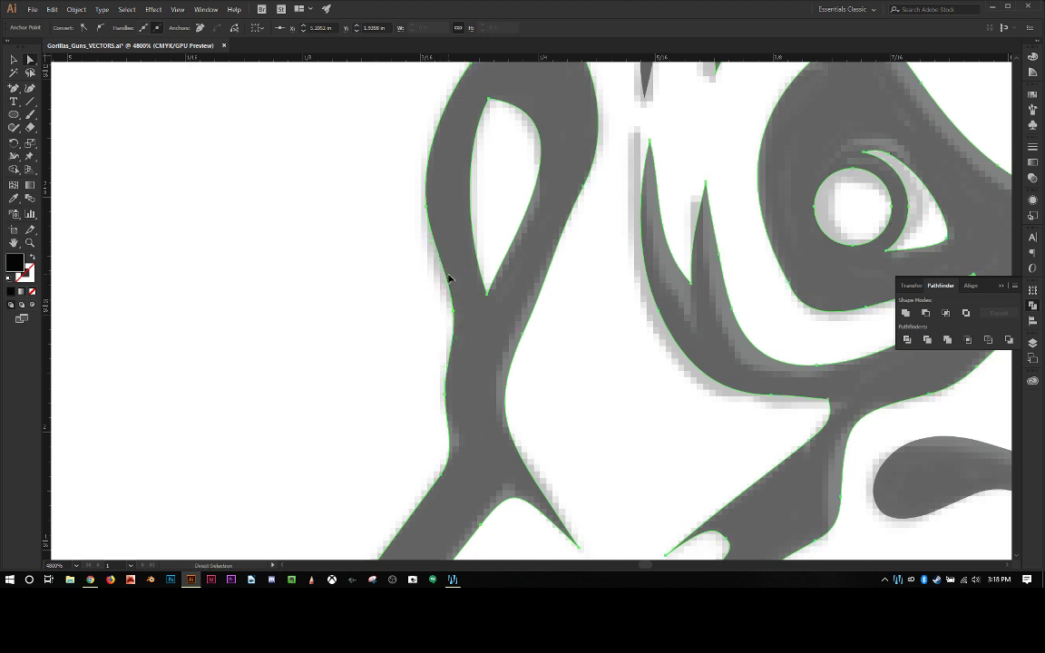
Convert the notch anchor below the gun-arm-side ear to a corner, pull it inward, and lengthen the ear rim's lower handle for a rounder curve.
left_click(449, 278)
key("a")
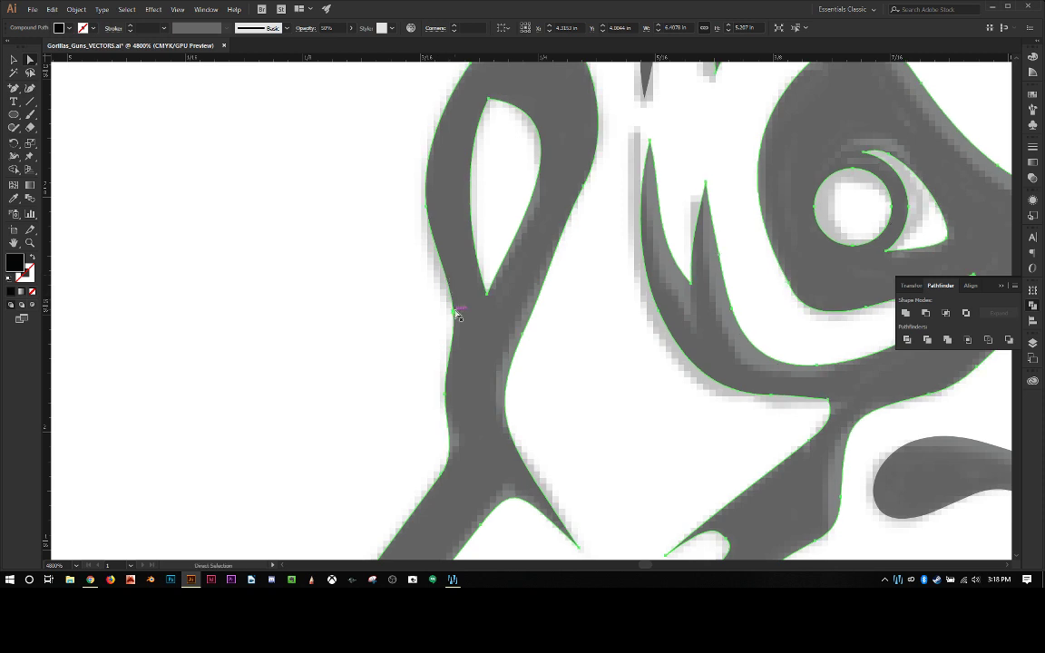
left_click(449, 277)
left_click_drag(449, 278, 439, 275)
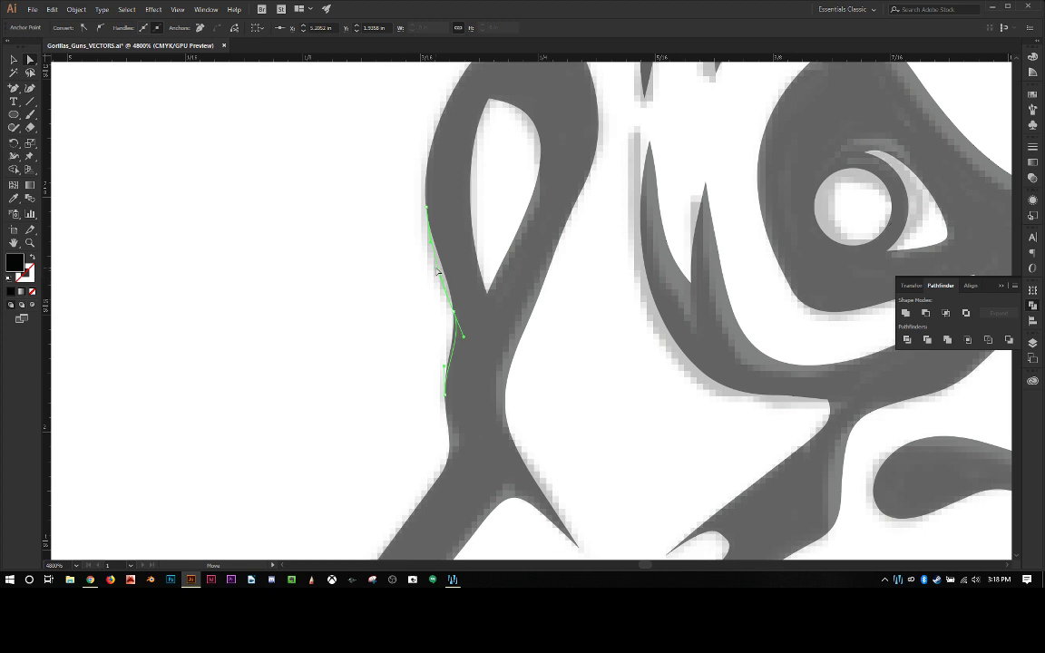
mouse_move(464, 337)
left_mouse_down()
mouse_move(450, 339)
mouse_move(461, 339)
left_mouse_up()
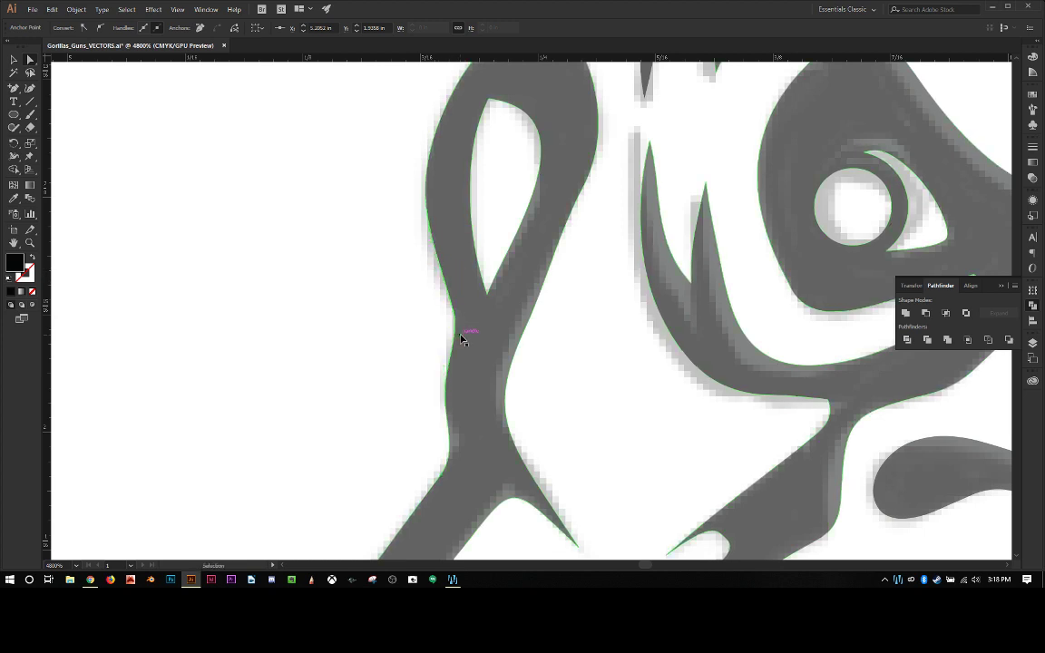
key("shift+c")
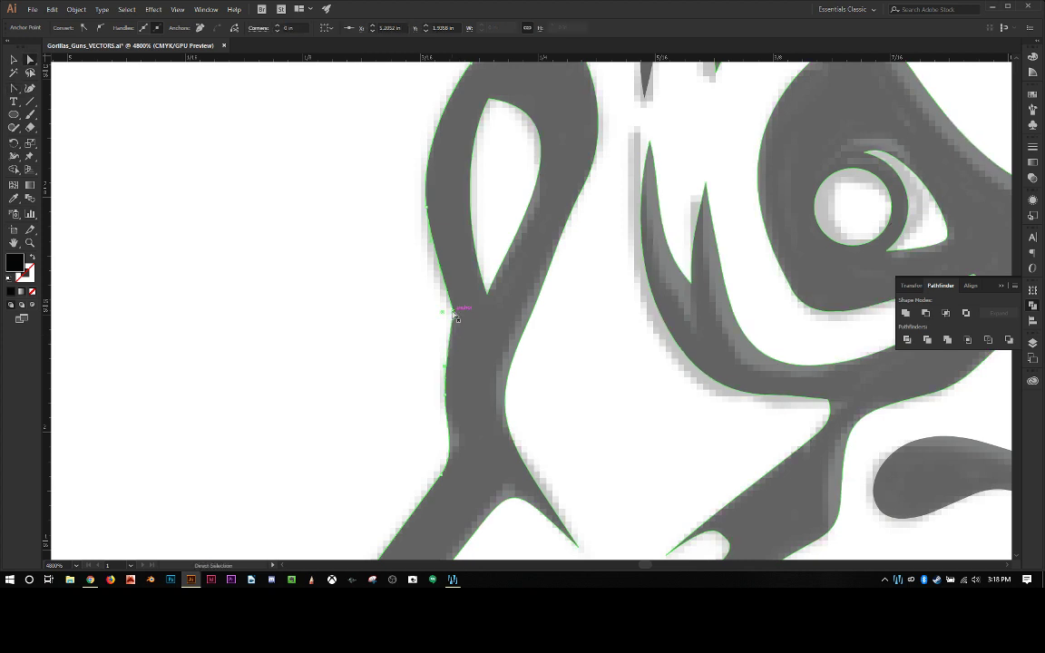
mouse_move(453, 313)
left_mouse_down()
mouse_move(460, 329)
mouse_move(455, 310)
left_mouse_up()
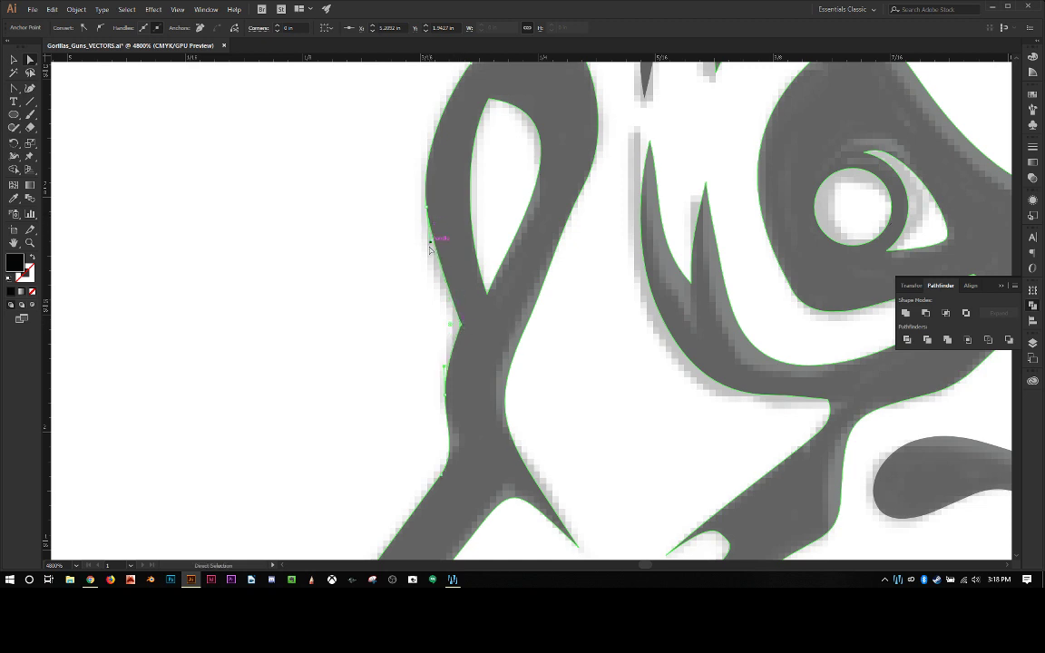
left_click_drag(427, 208, 433, 295)
left_click(407, 373)
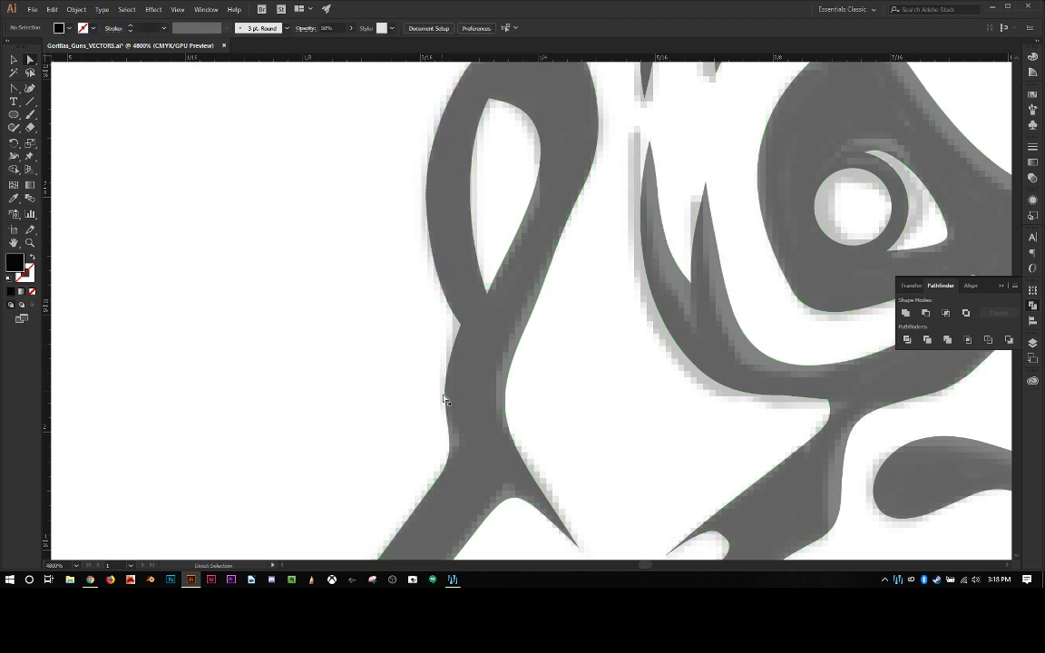
Extend the upper handle of the outline anchor just below the ear notch to bulge that edge outward along the sketch.
left_click(445, 397)
left_click_drag(445, 396, 440, 345)
left_click(413, 361)
scroll(413, 361, "down", 3)
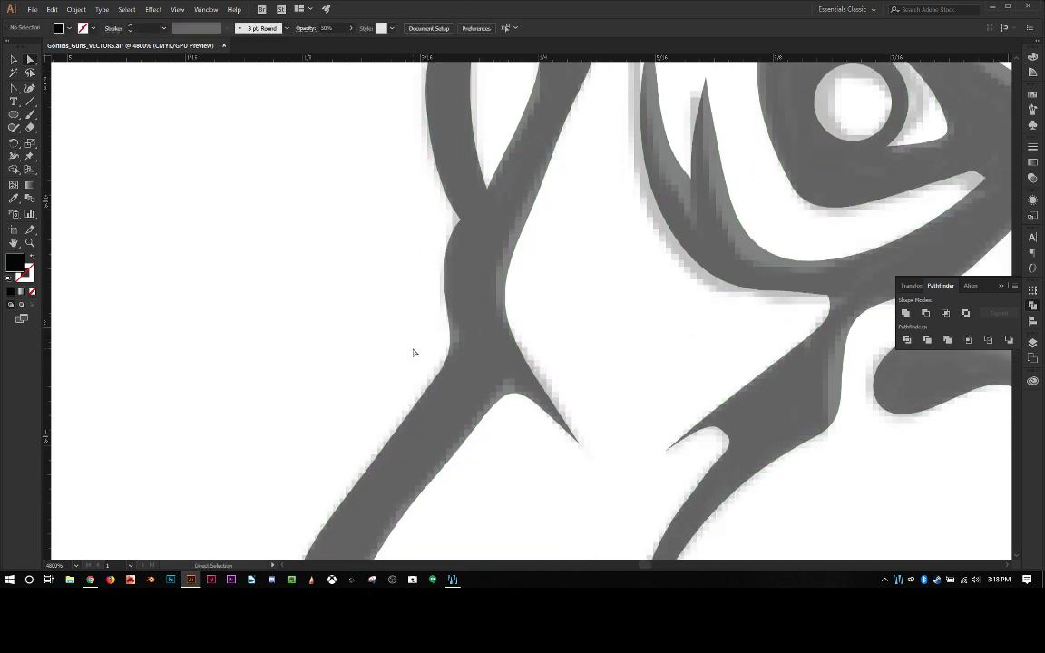
left_click(447, 219)
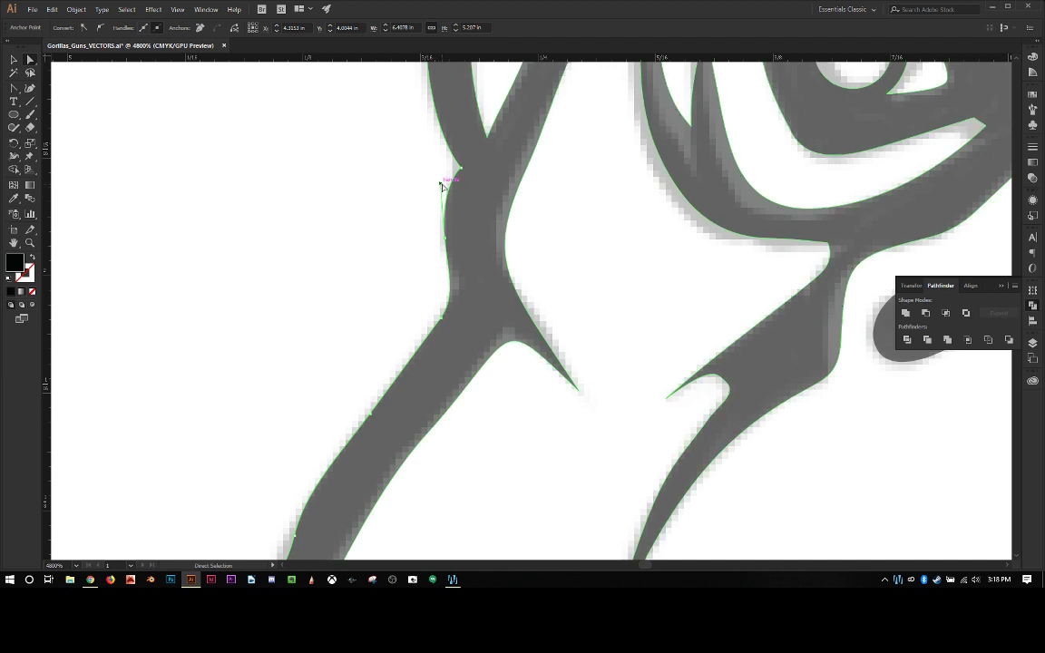
left_click(441, 197)
left_click(440, 197)
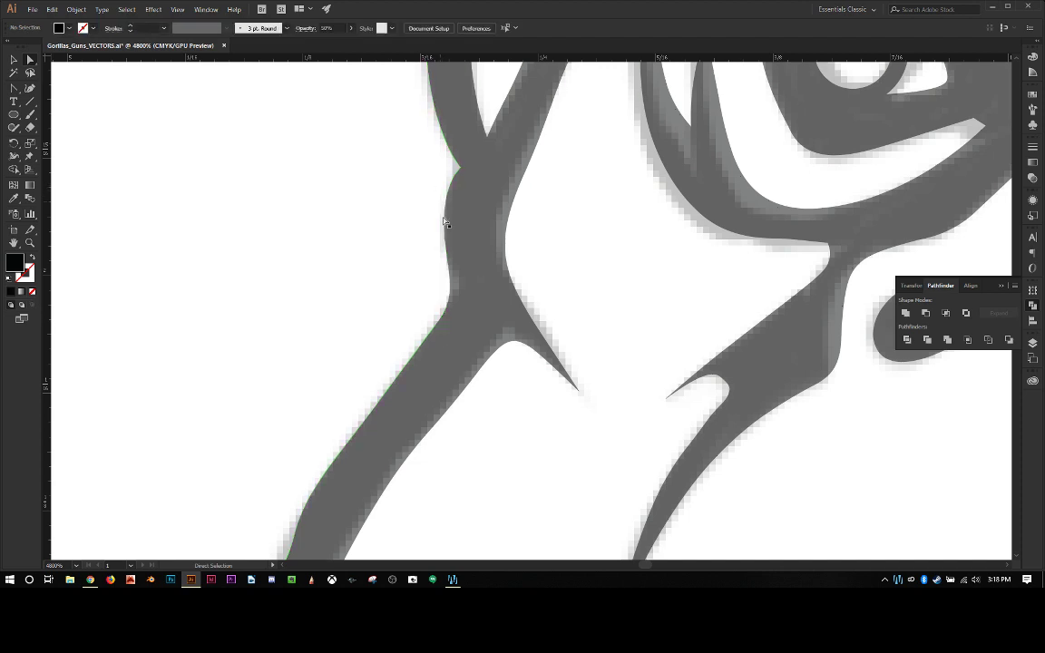
left_click(446, 241)
left_click_drag(447, 246, 447, 245)
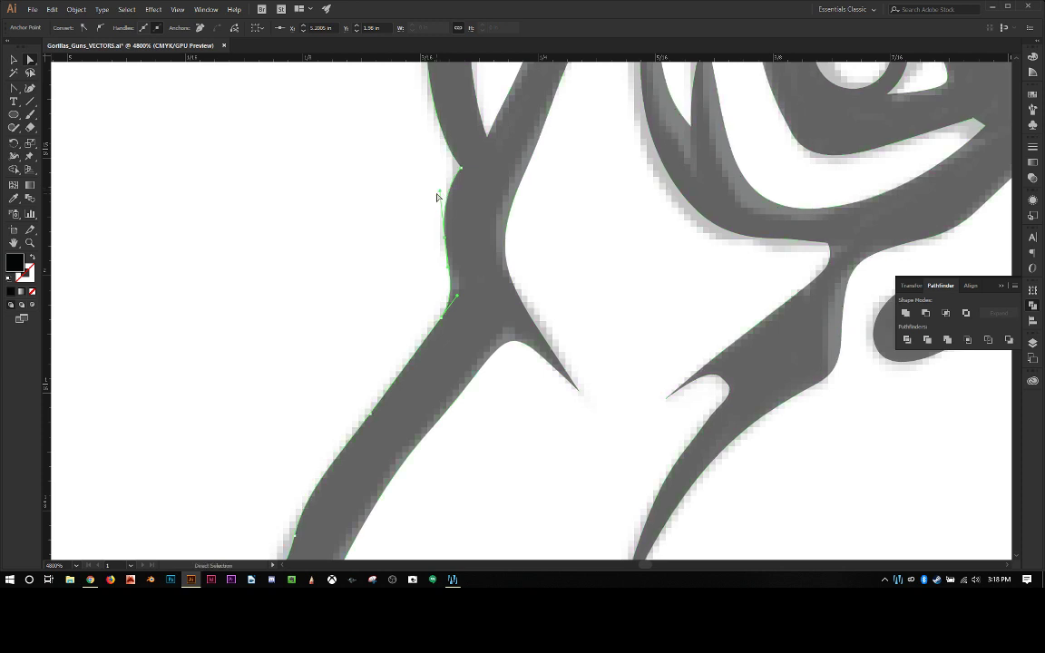
Add an anchor at the outer outline's bend above the long diagonal stroke, convert it to a corner and pull it inward.
scroll(435, 198, "down", 2)
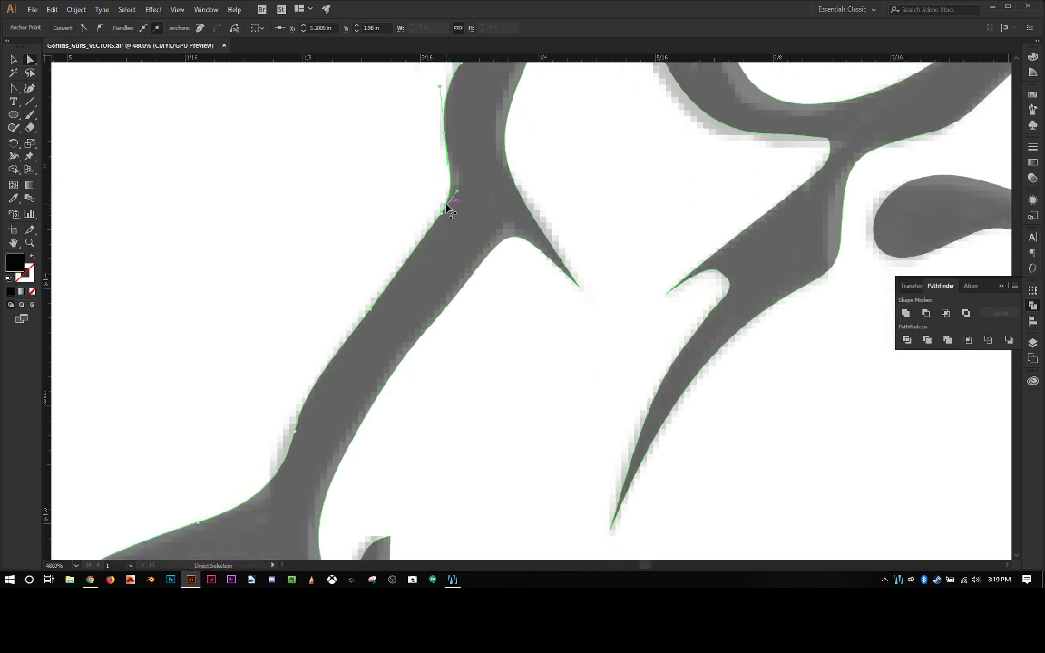
key("plus")
left_click(450, 181)
key("shift+c")
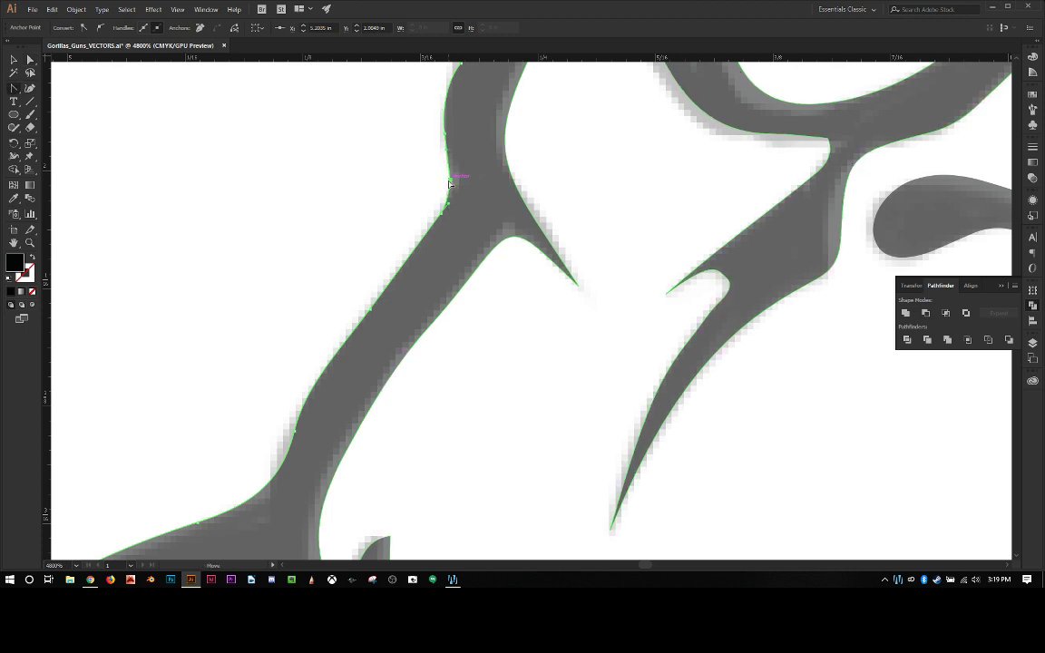
key("a")
left_click_drag(451, 185, 459, 193)
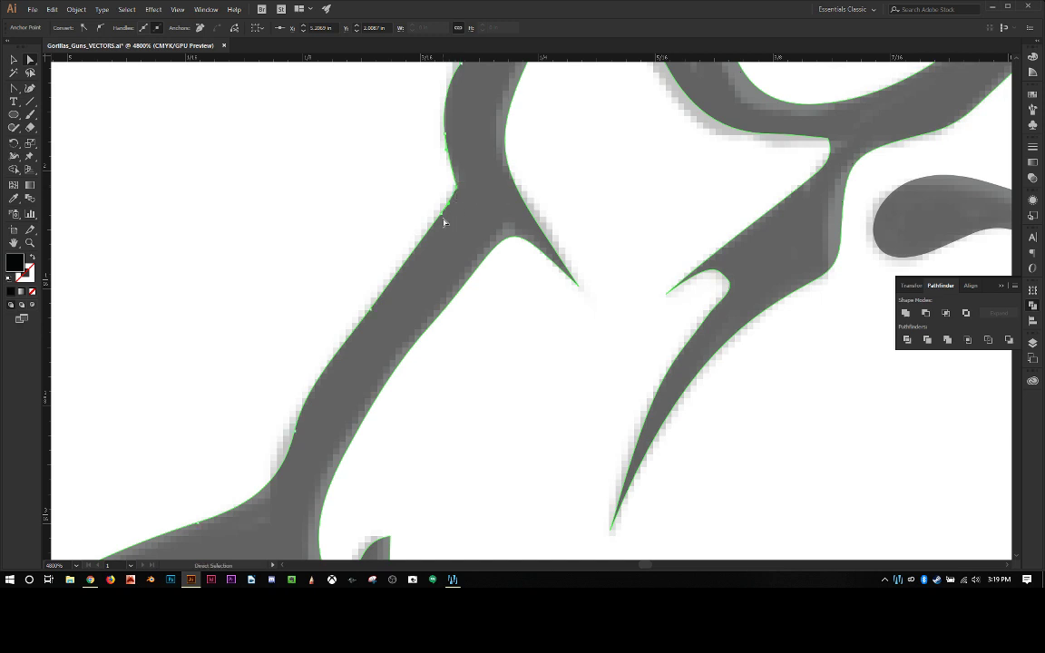
Delete the two extra anchors along the diagonal stroke's outer edge and move its lower anchor outward to the sketch.
key("minus")
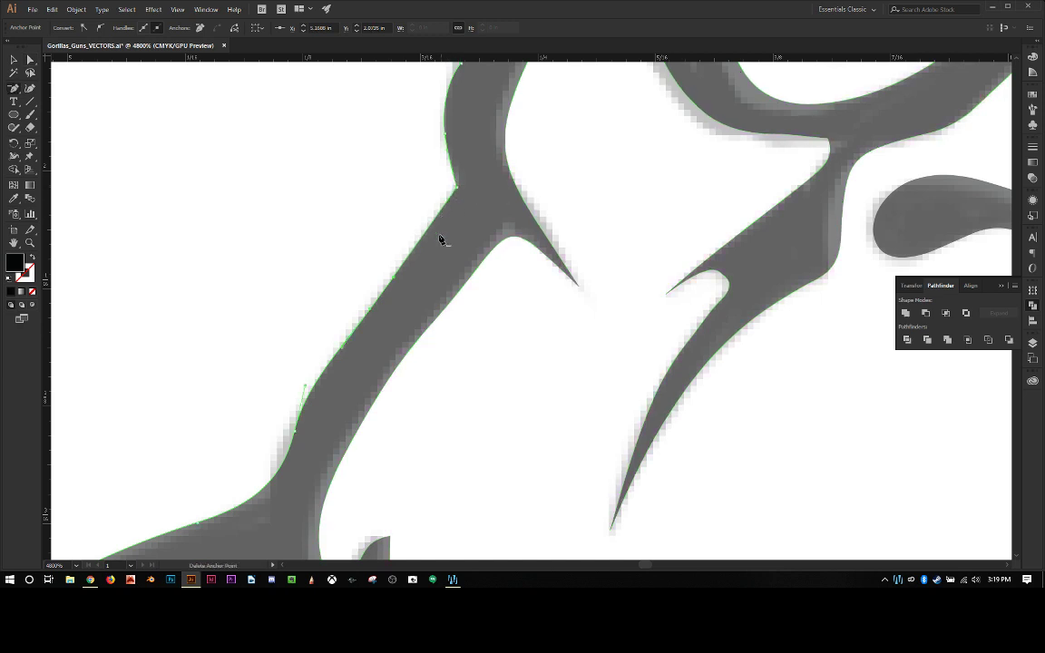
left_click(369, 312)
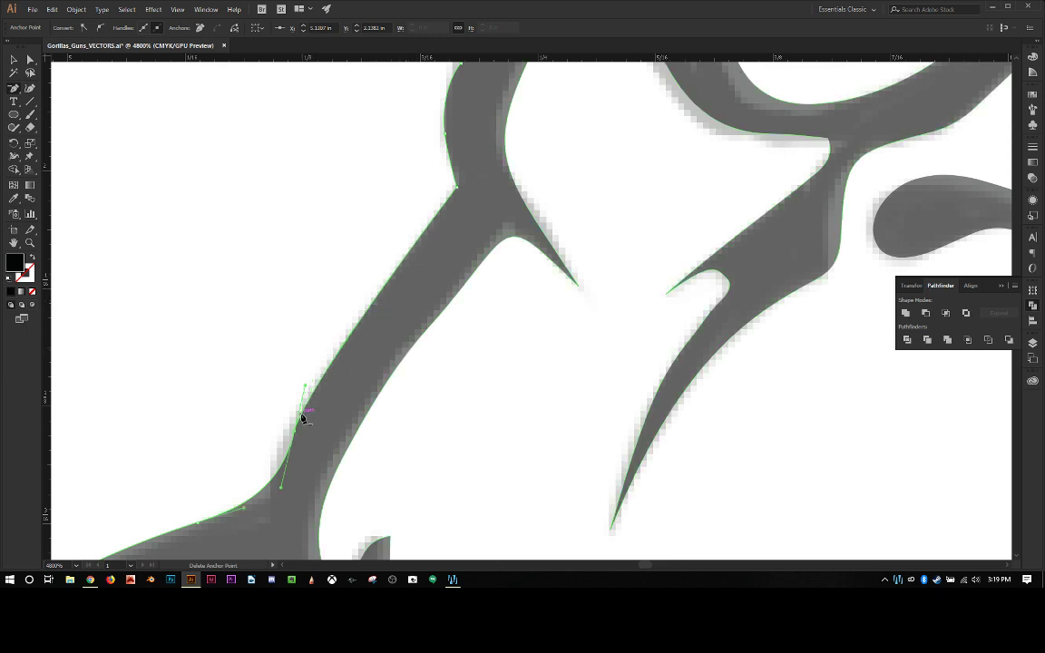
key("a")
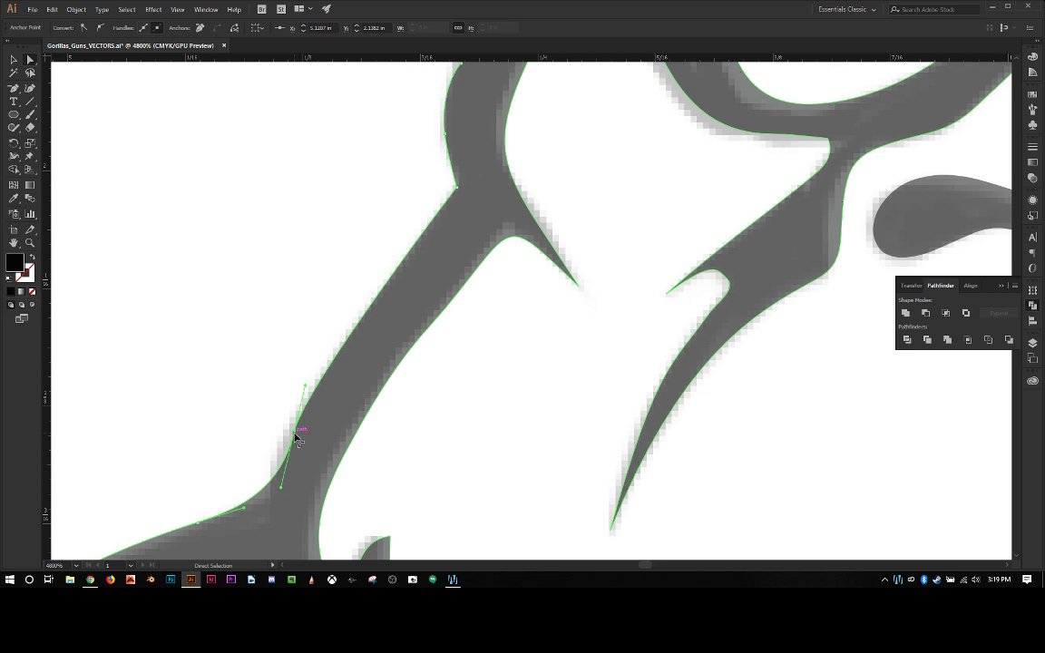
left_click_drag(295, 433, 287, 440)
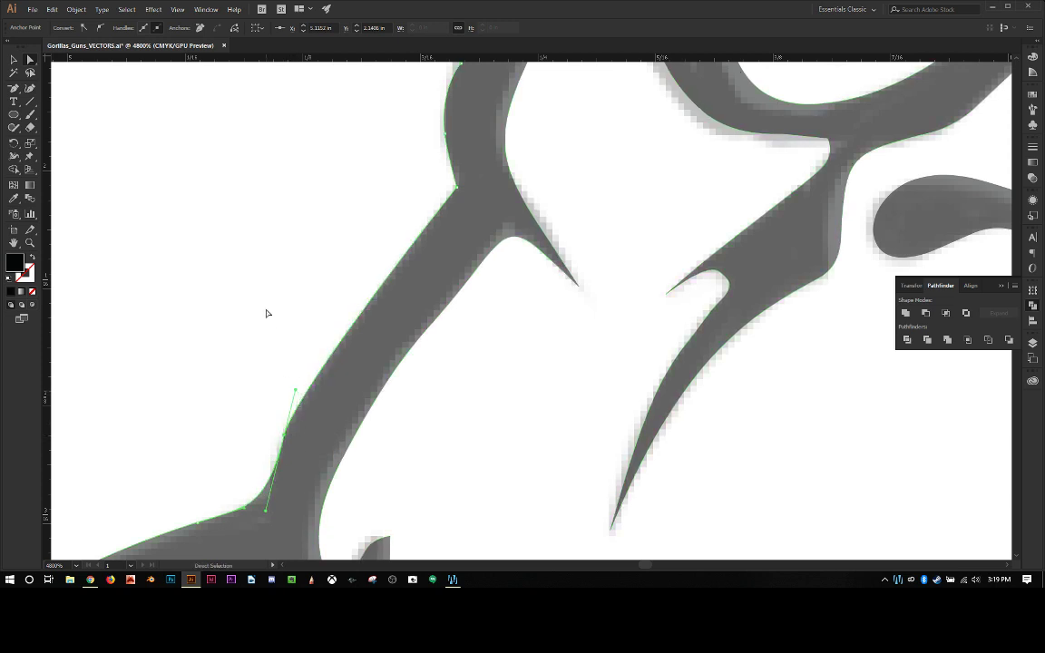
Move the upper anchor on the diagonal stroke's inner edge inward and delete the extra anchor below it to smooth the edge.
left_click(490, 260)
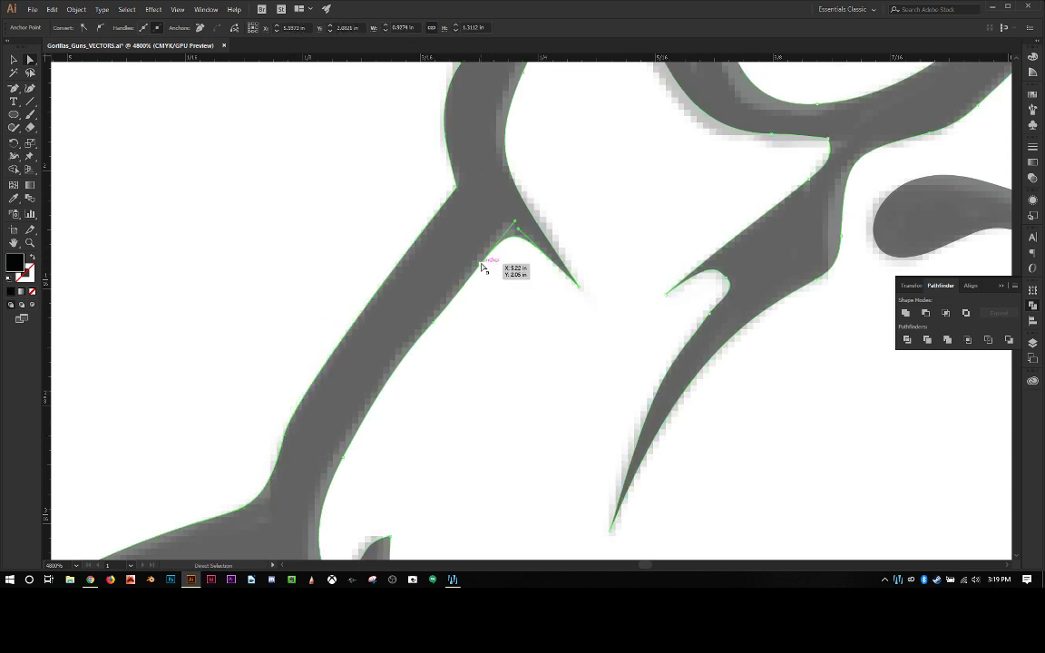
left_click(482, 264)
left_click_drag(481, 264, 478, 263)
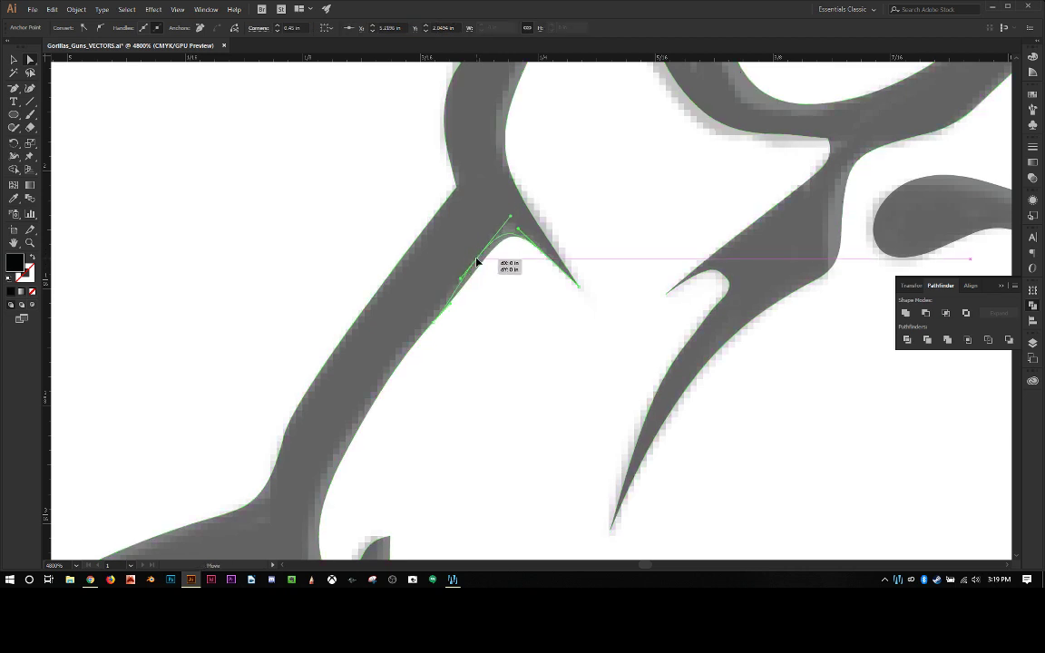
key("minus")
left_click(435, 319)
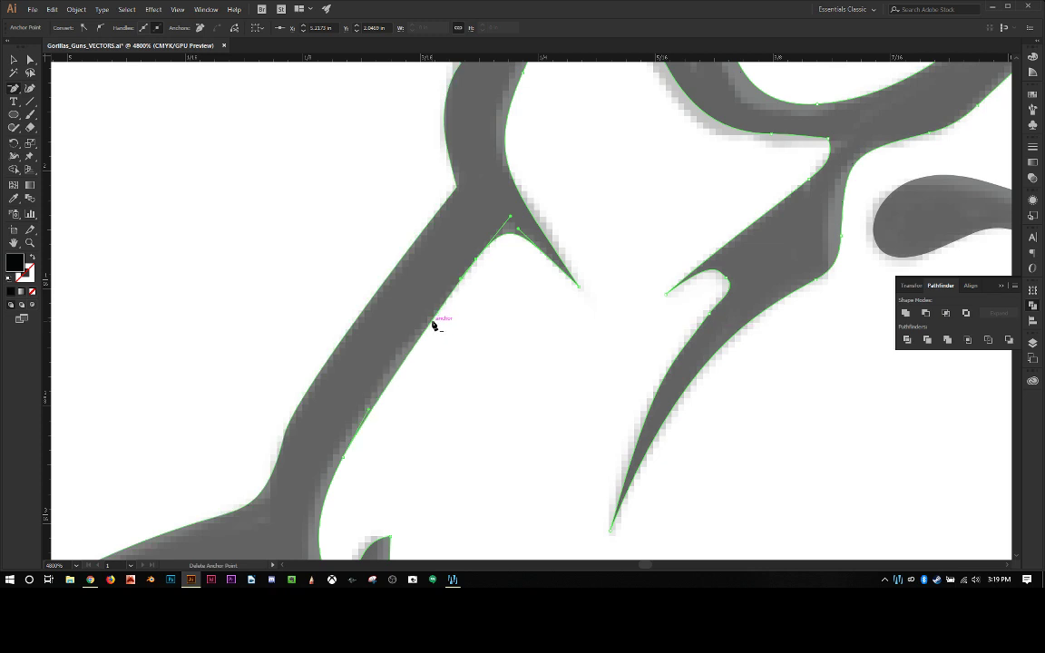
Add an anchor at the rounded fork atop the diagonal stroke's inner edge, convert it to a corner and move it up into a sharp point.
key("plus")
left_click(504, 236)
key("shift+c")
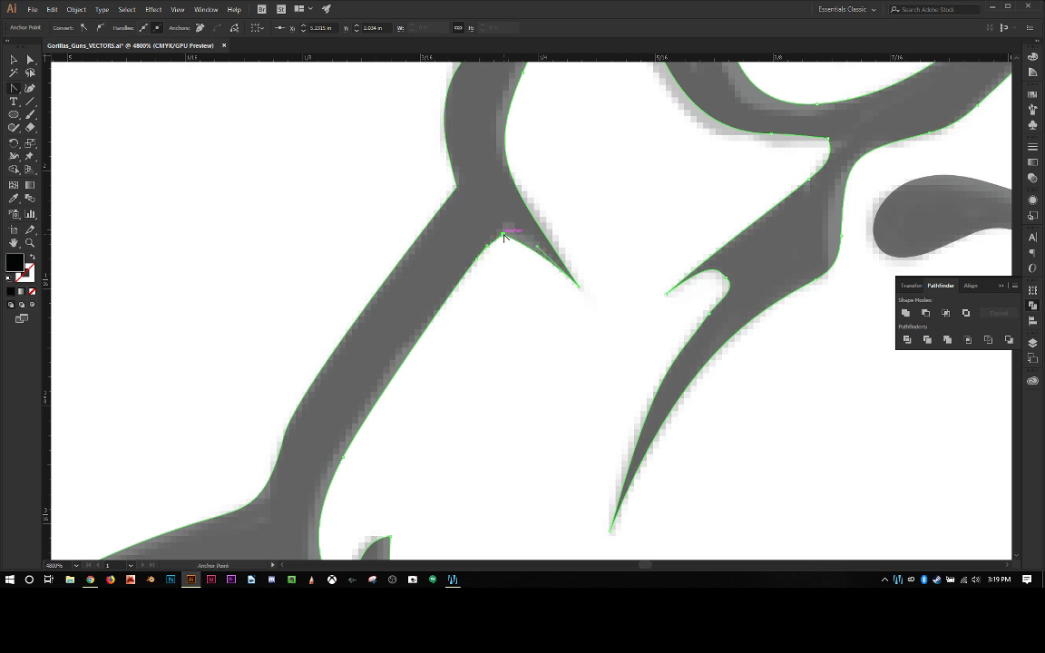
left_click_drag(505, 237, 538, 247)
left_click(506, 282)
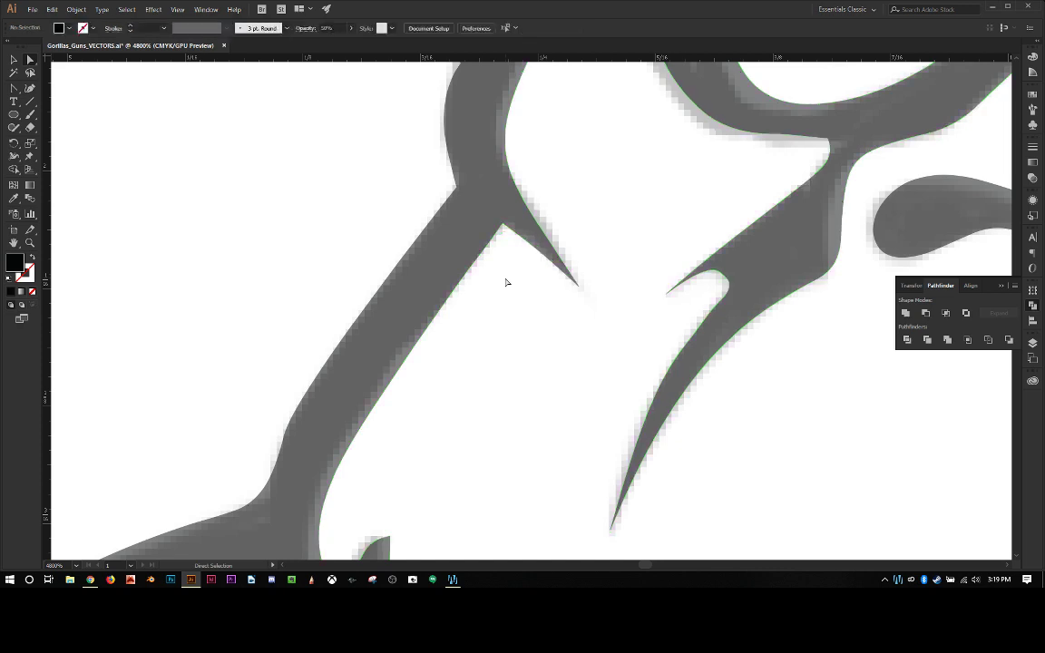
Nudge the lower anchor of the diagonal stroke's inner edge into the stroke to thin it along the sketch.
scroll(505, 283, "down", 2)
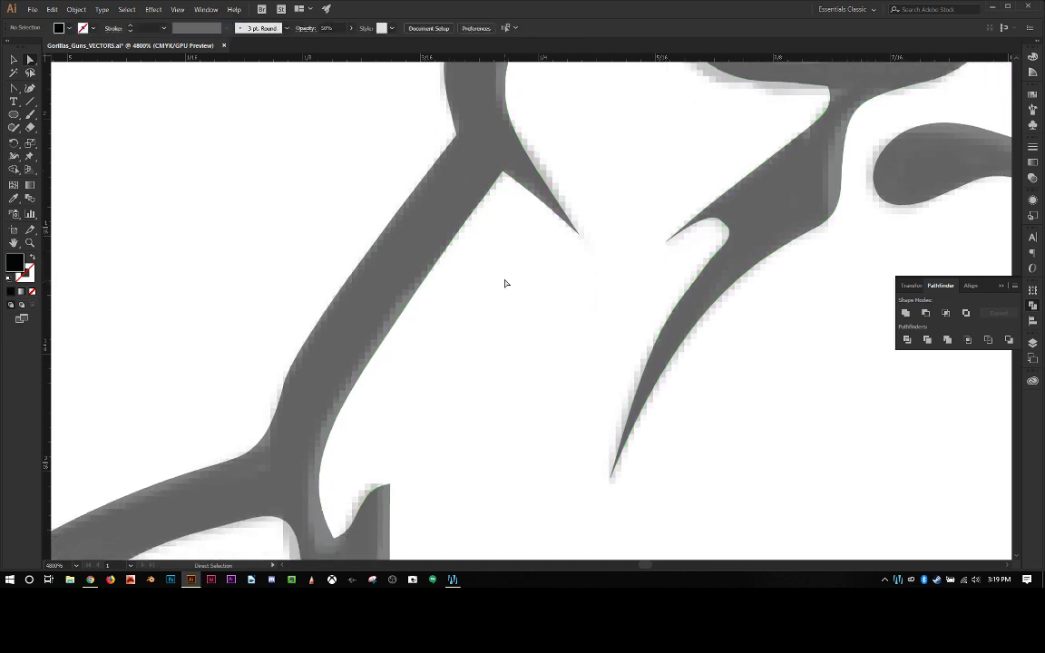
scroll(504, 283, "down", 2)
left_click(363, 317)
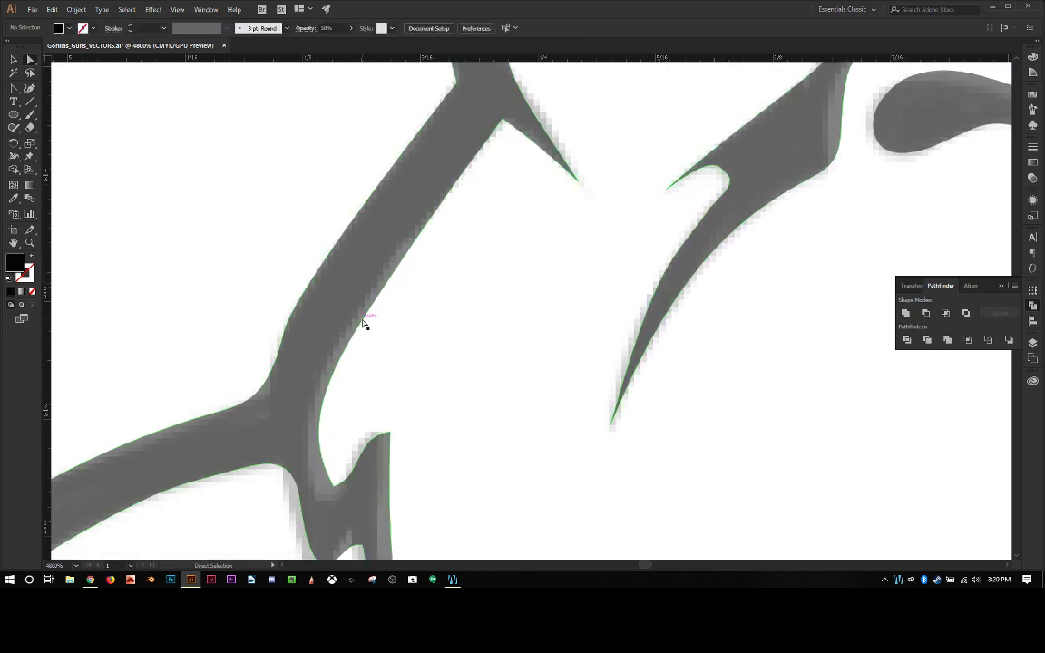
left_click_drag(345, 354, 341, 355)
scroll(361, 367, "up", 2)
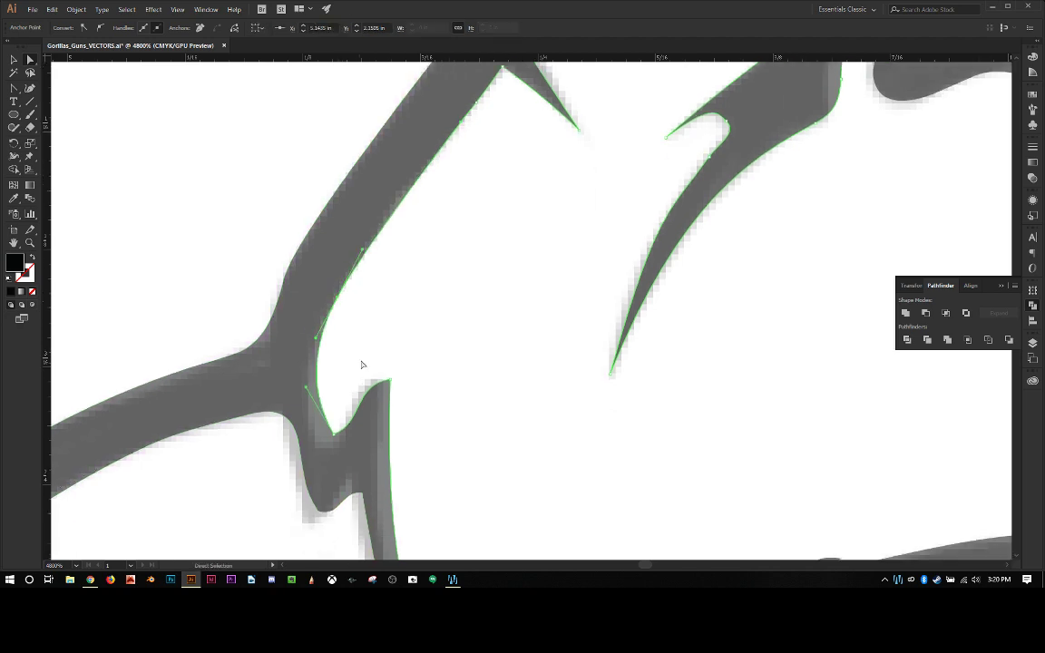
scroll(454, 332, "up", 1)
left_click(517, 339)
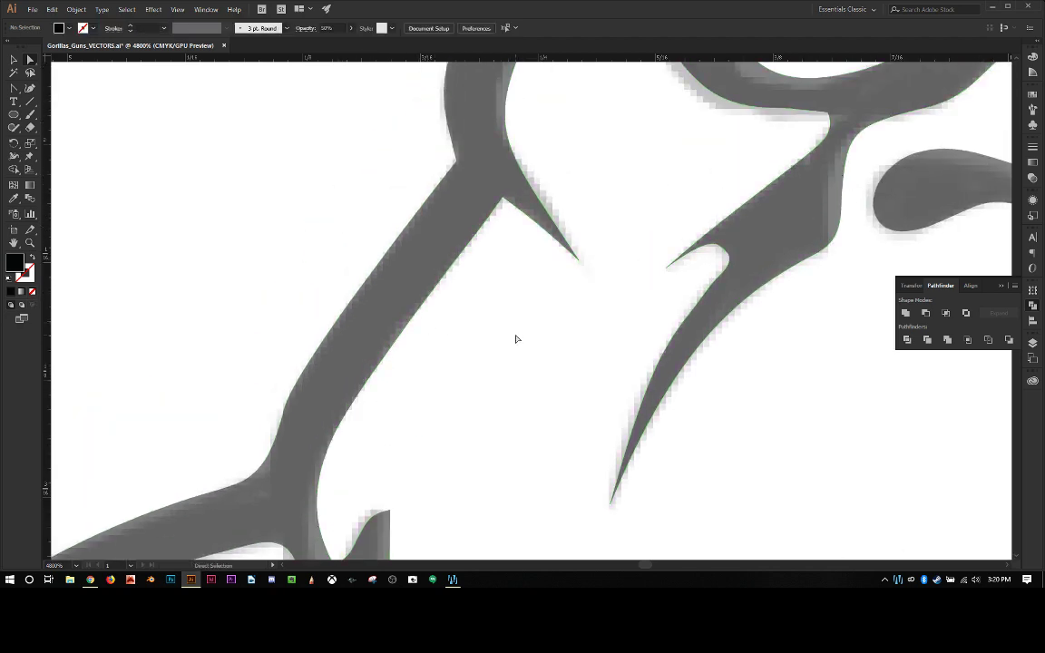
Convert the rounded fork anchor of the cheek stroke below the eye to a corner and pull it deep into the stroke.
left_click(727, 253)
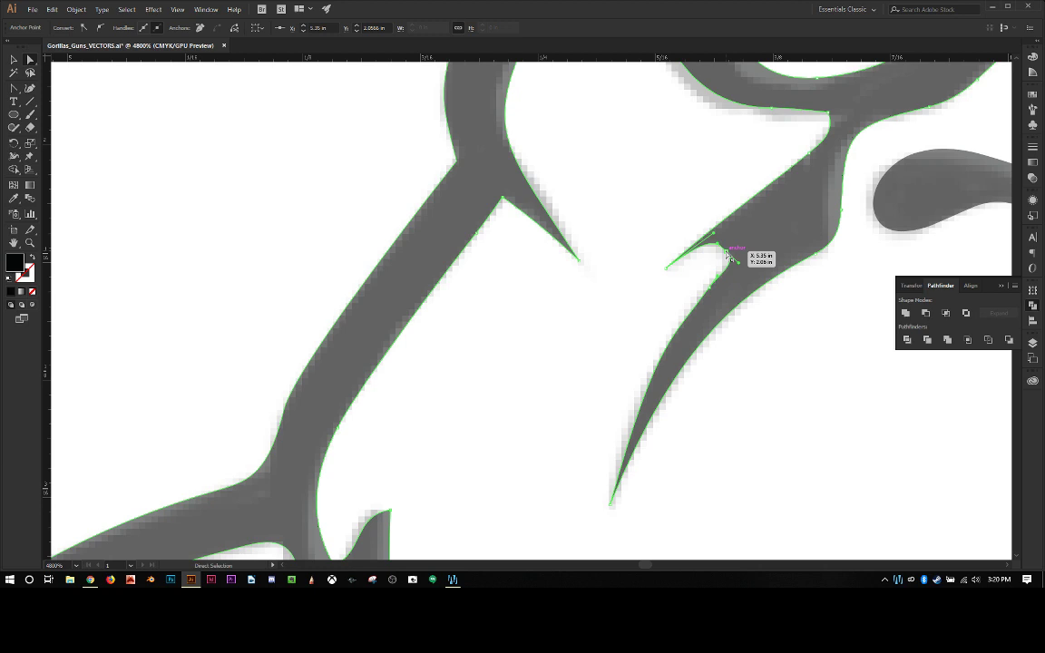
key("shift+c")
left_click(727, 251)
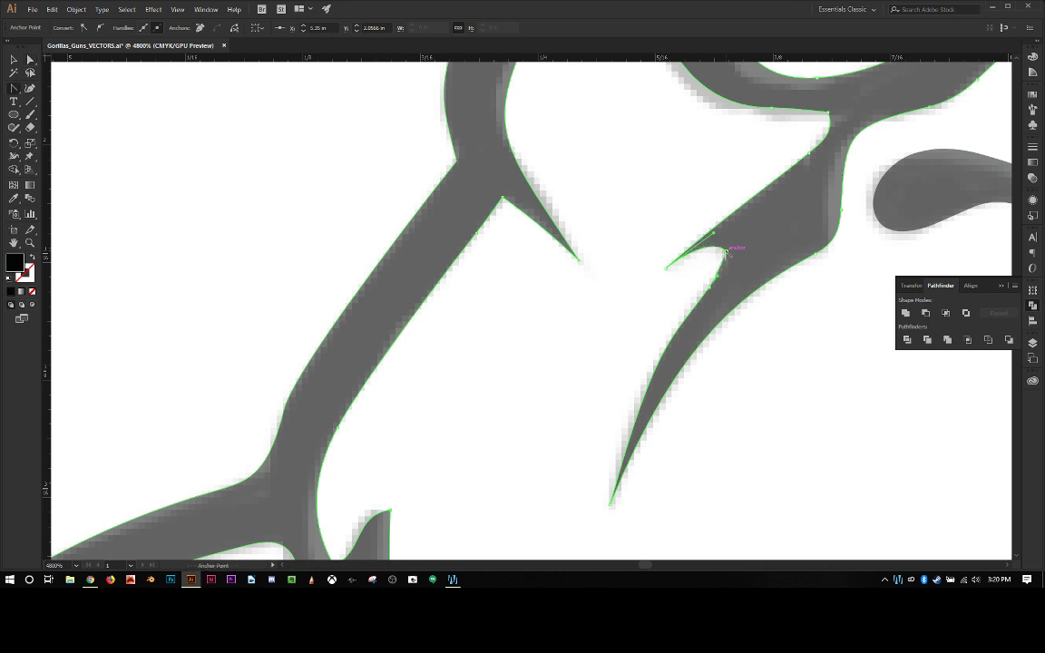
key("a")
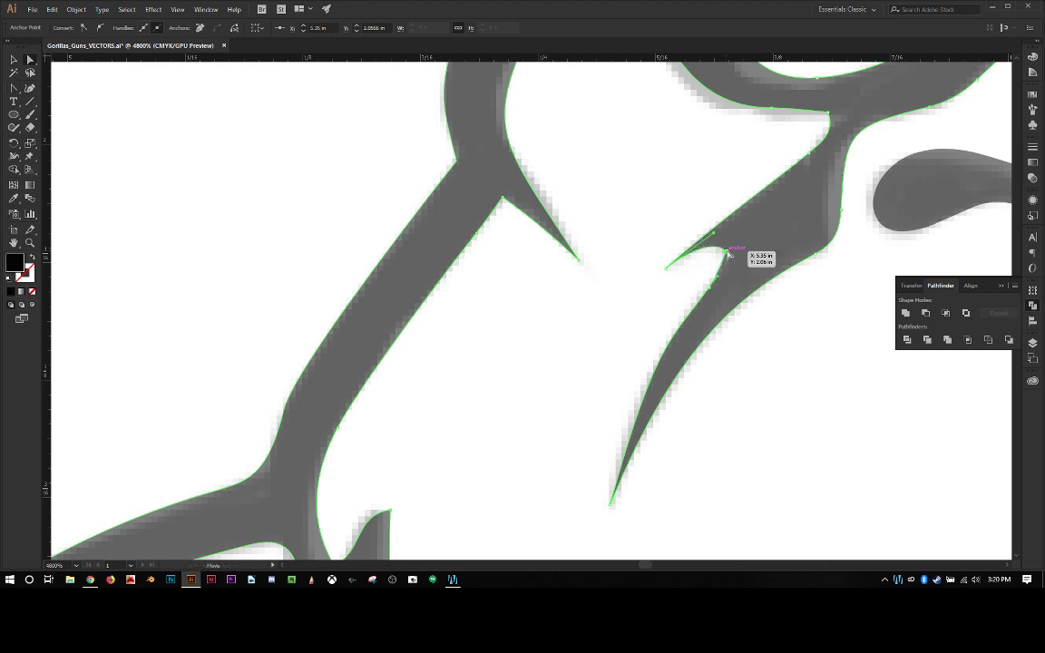
left_click_drag(727, 255, 764, 230)
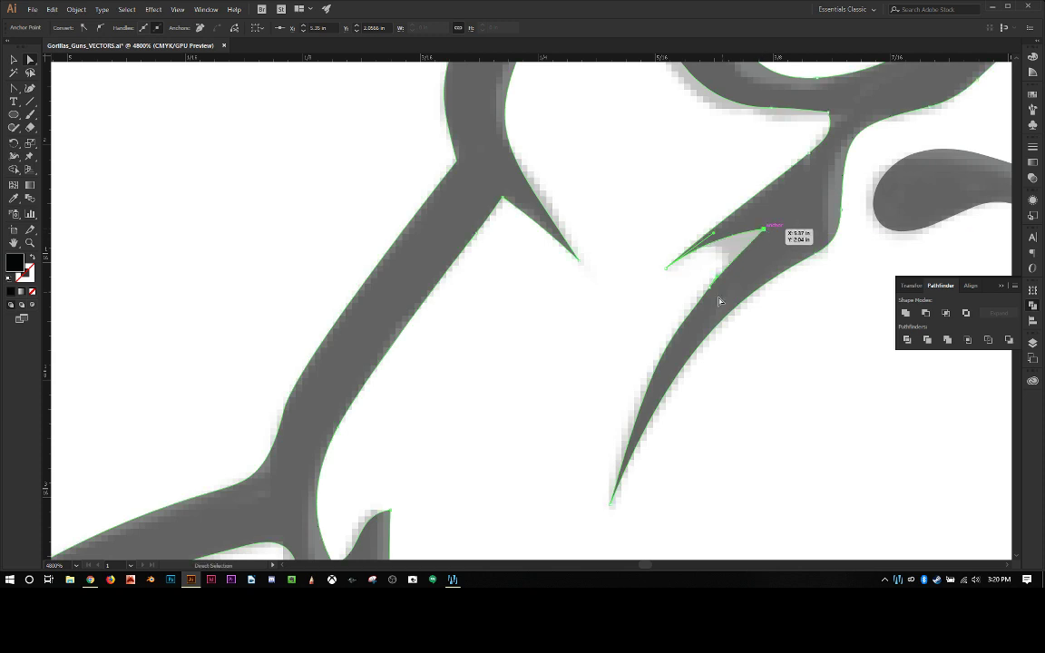
Delete the extra anchor below the cheek stroke's fork, then pull curve handles from the fork corner to reshape both adjoining edges.
left_click(712, 289)
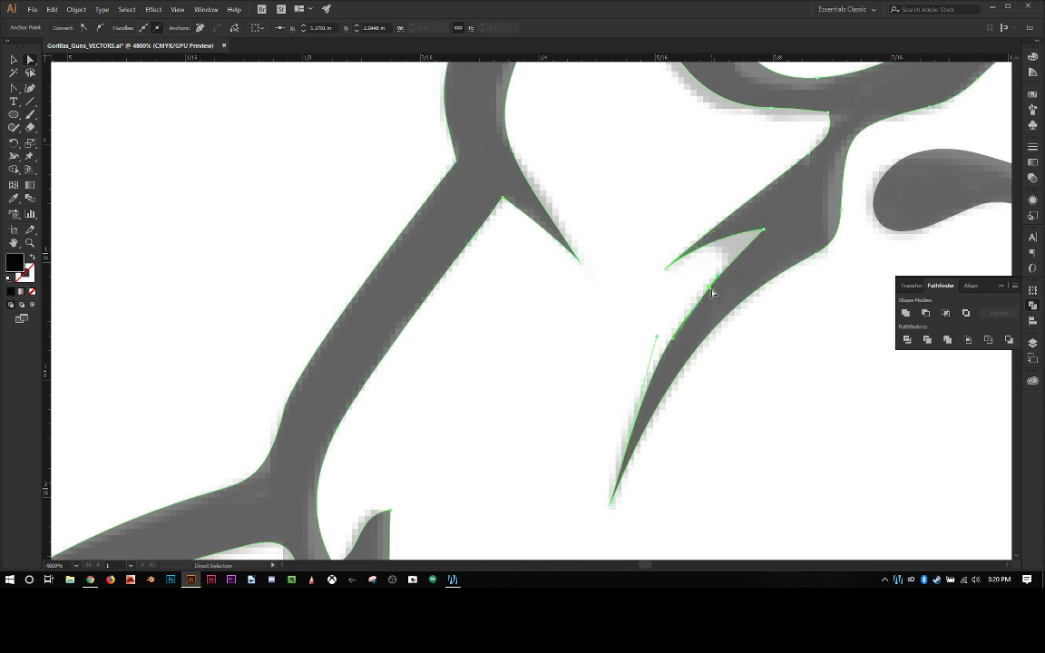
key("minus")
left_click(712, 290)
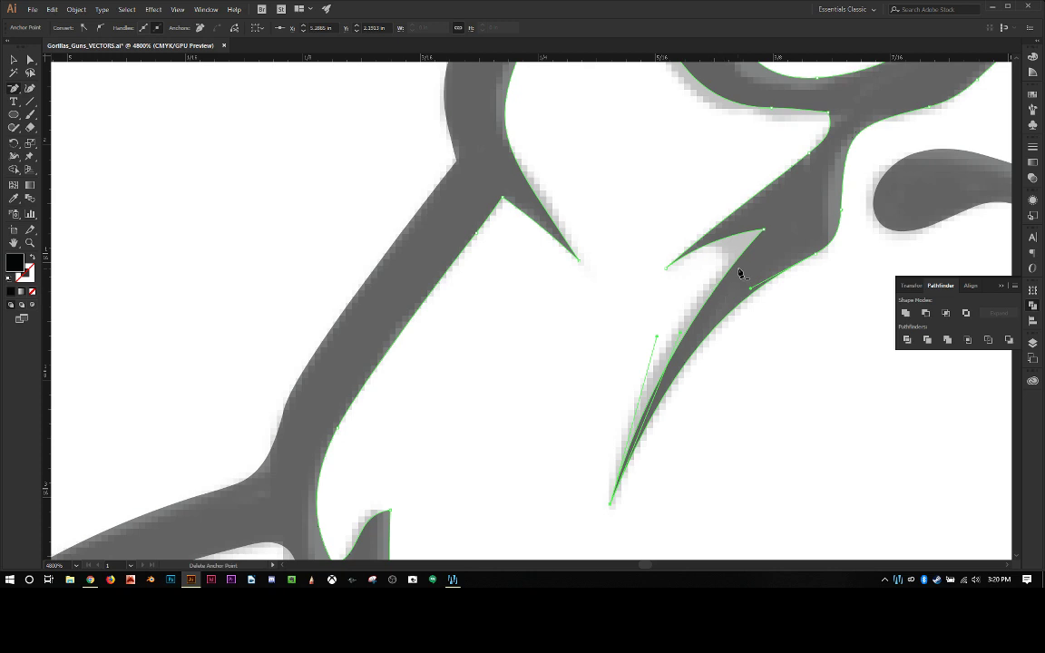
key("shift+c")
left_click_drag(764, 230, 708, 282)
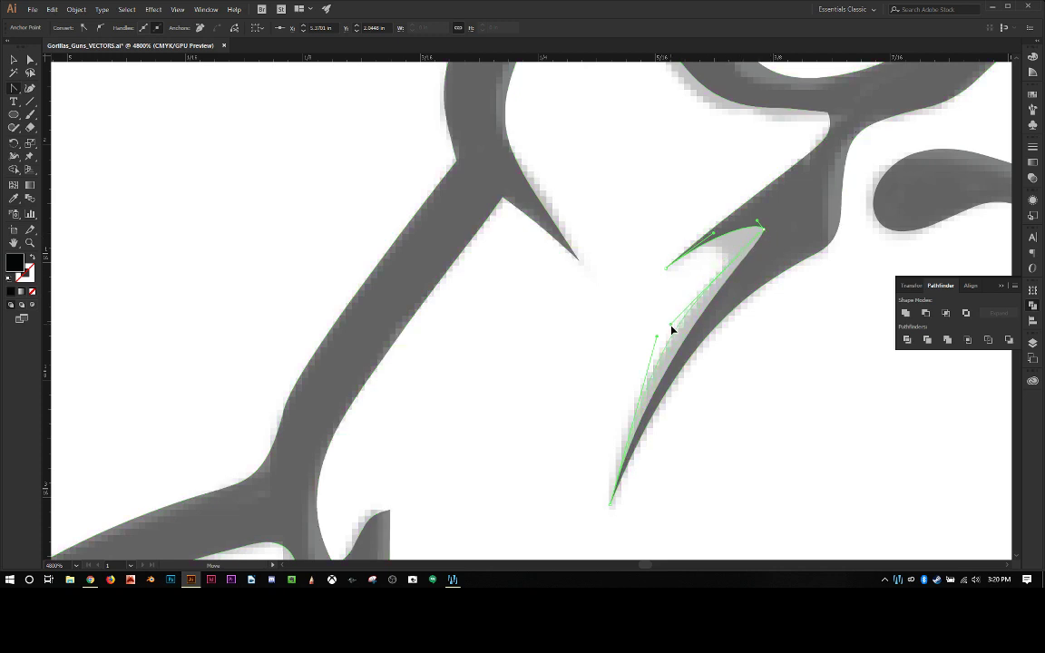
left_click_drag(672, 330, 672, 331)
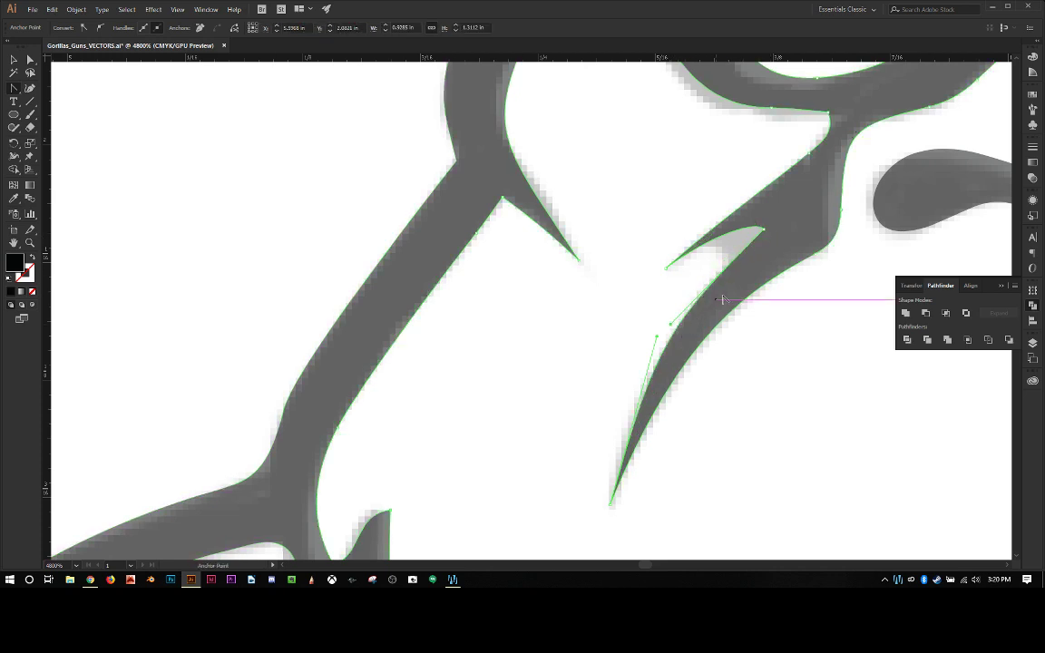
left_click(757, 229)
left_click_drag(762, 230, 755, 230)
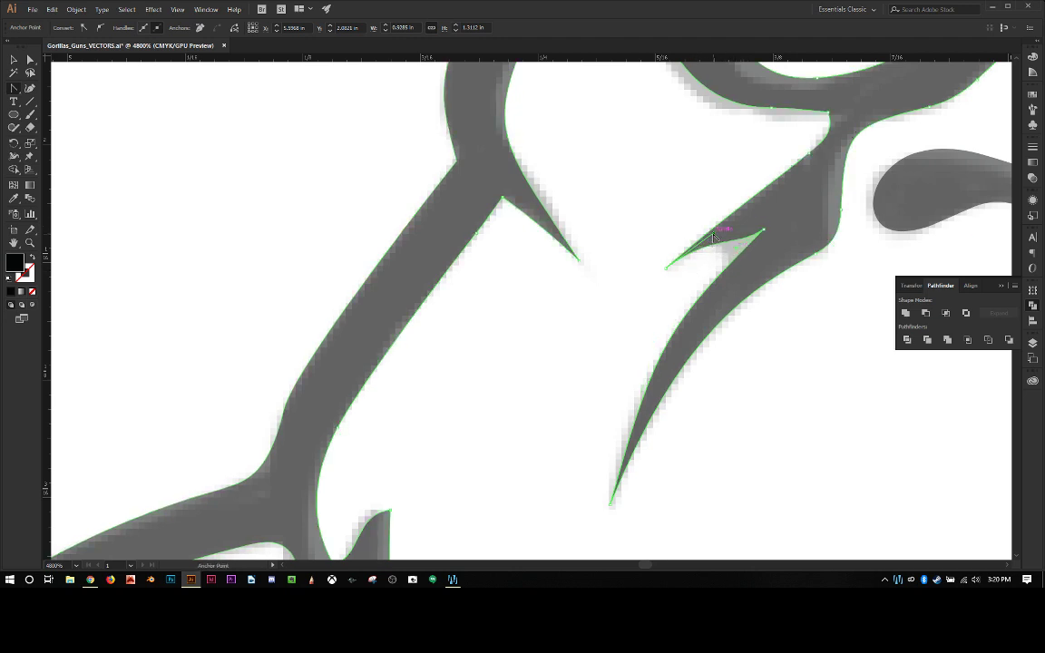
Pull curve handles along the upper edge of the cheek stroke's short spike to match the sketch.
left_click_drag(714, 243, 737, 233)
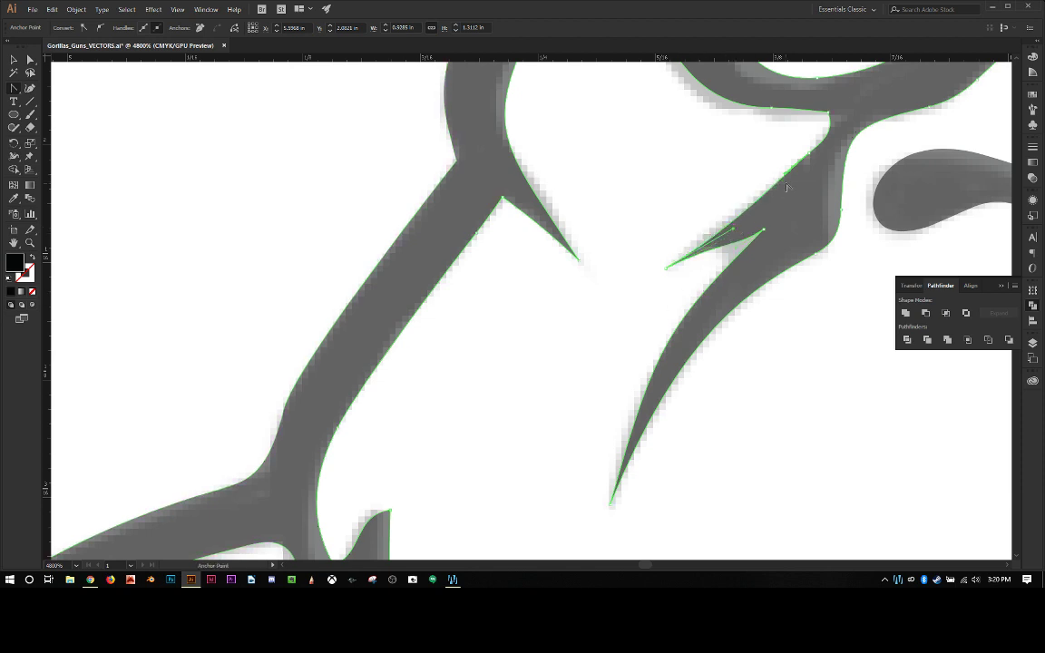
left_click_drag(784, 177, 735, 212)
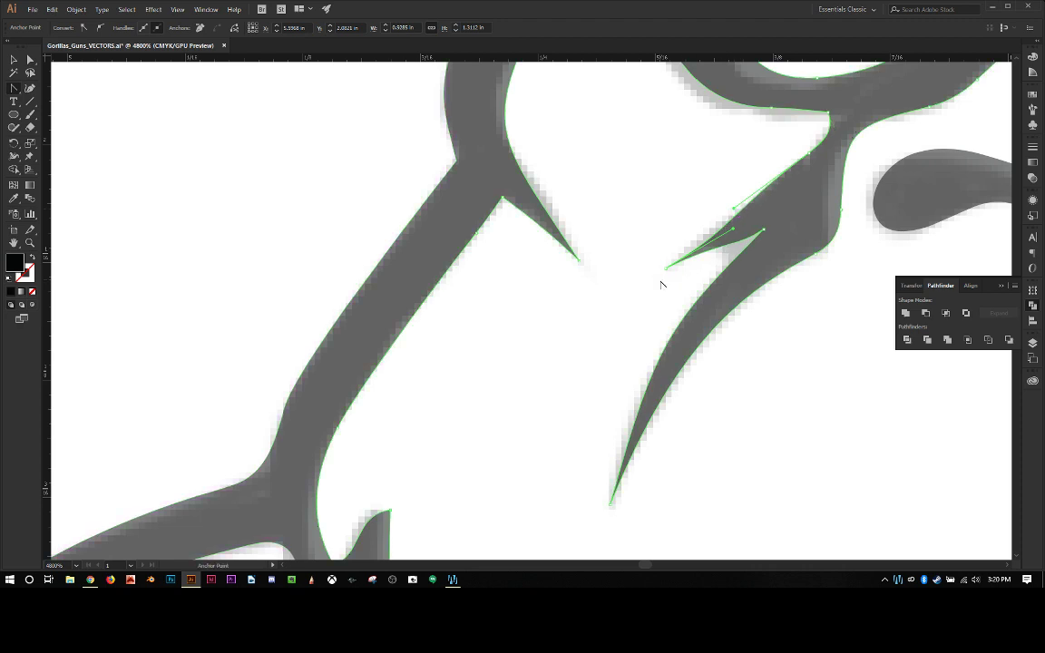
key("a")
left_click(608, 318)
scroll(608, 319, "down", 1)
scroll(608, 319, "up", 6)
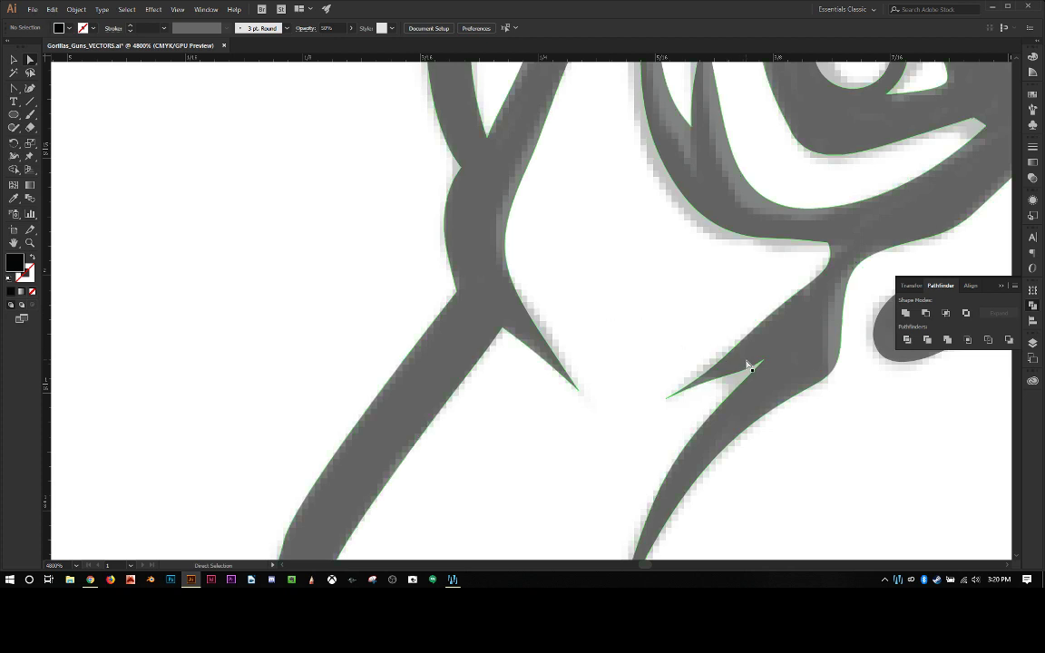
Adjust the curve handle on the underside of the cheek stroke's short spike to reshape its lower edge.
left_click(743, 371)
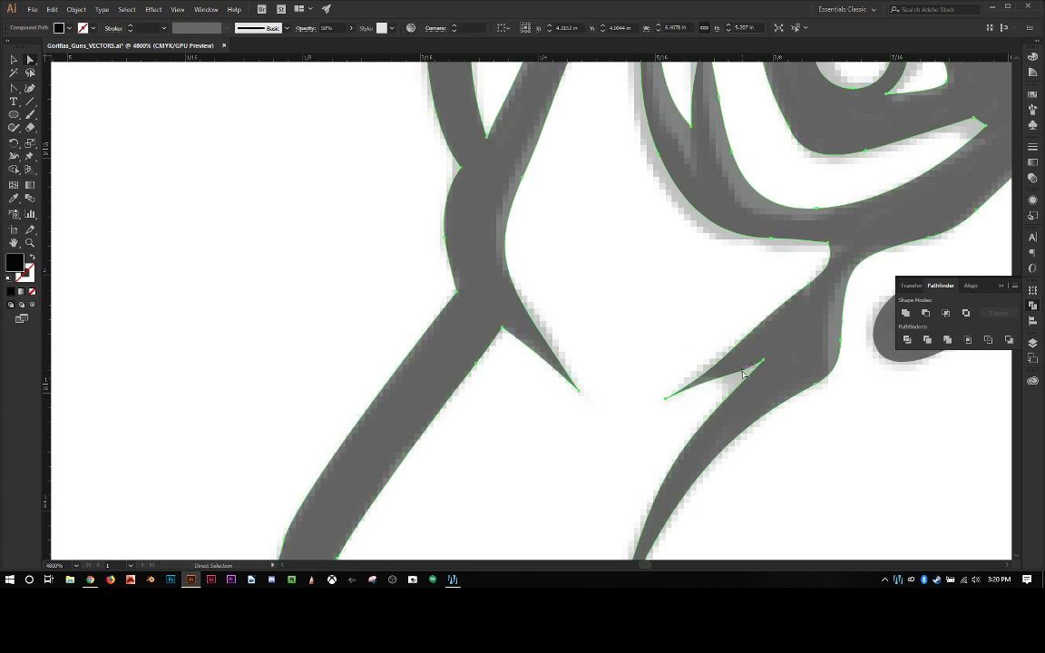
key("shift+c")
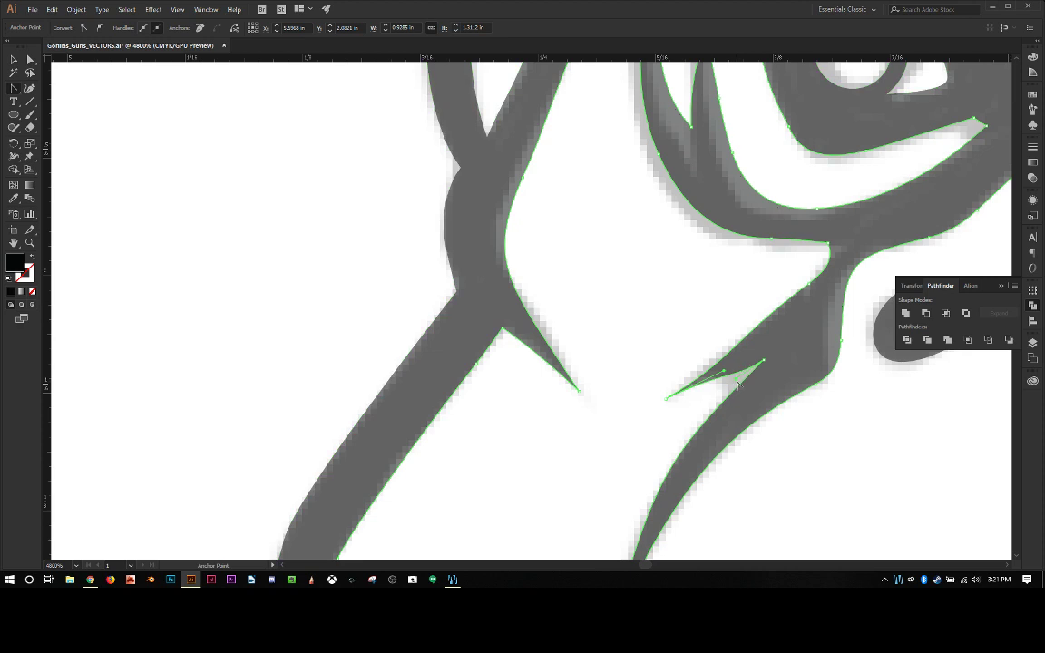
left_click_drag(736, 378, 733, 369)
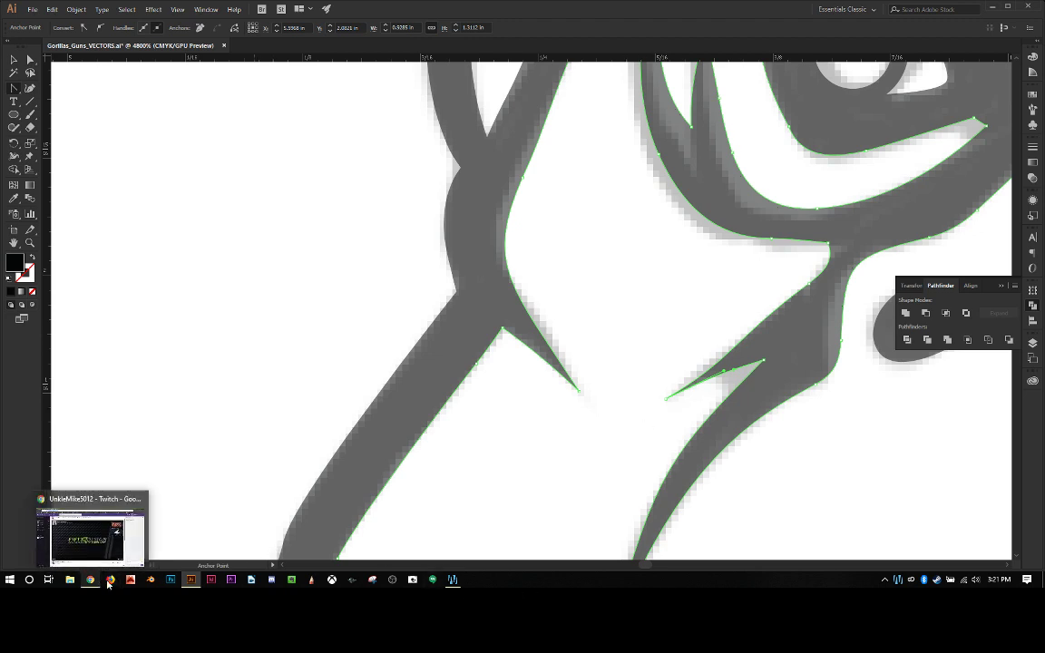
Switch to OBS to check the stream and recording status, and return to the Illustrator artwork.
left_click(885, 581)
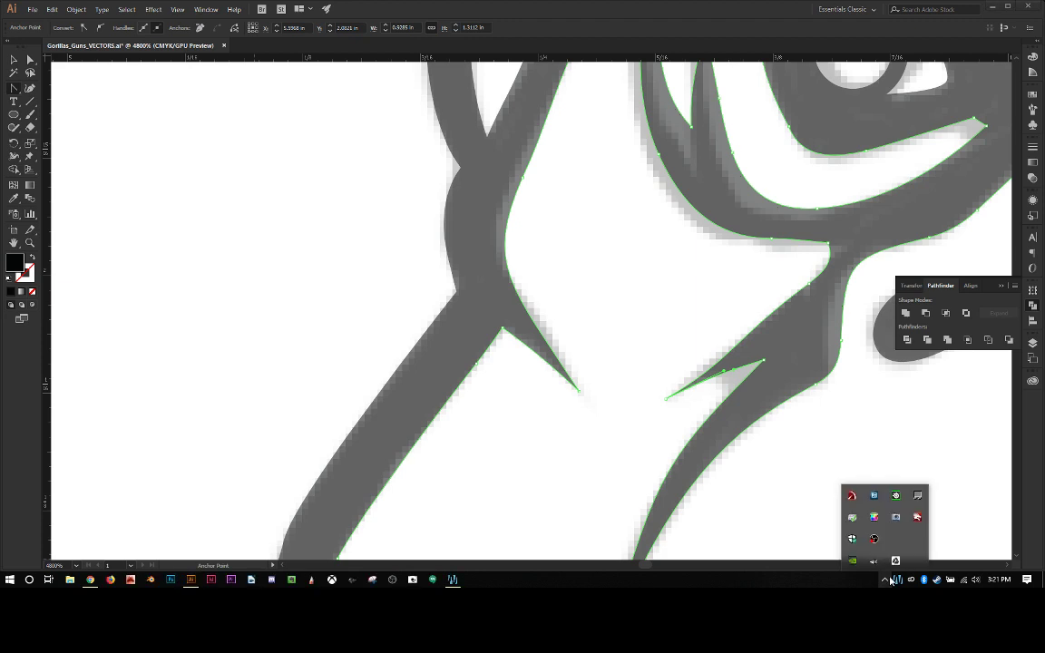
left_click(874, 539)
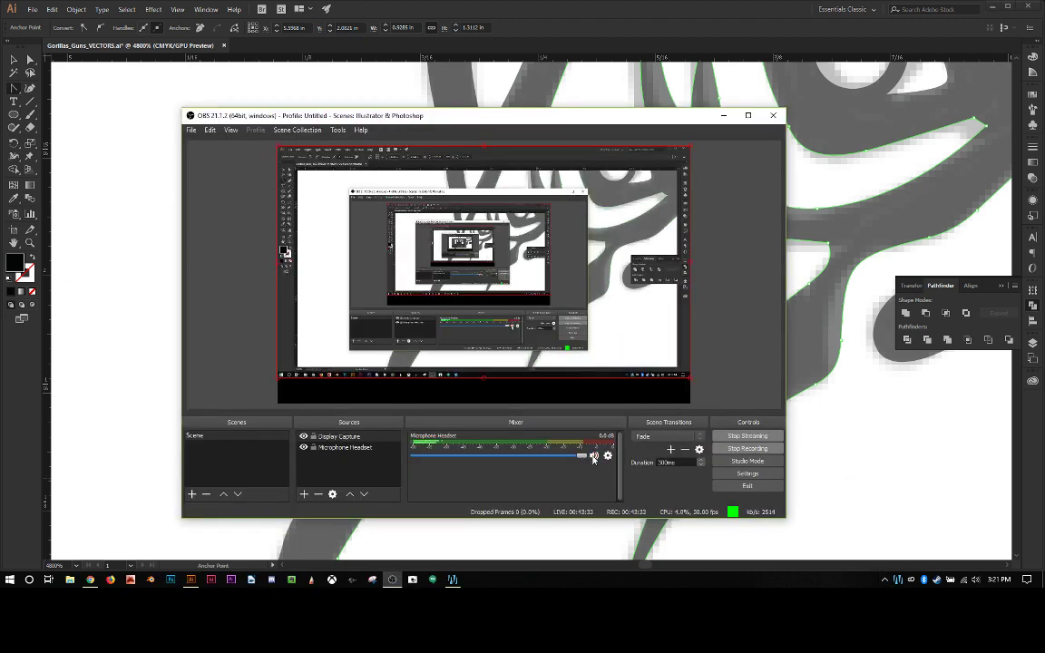
left_click(455, 7)
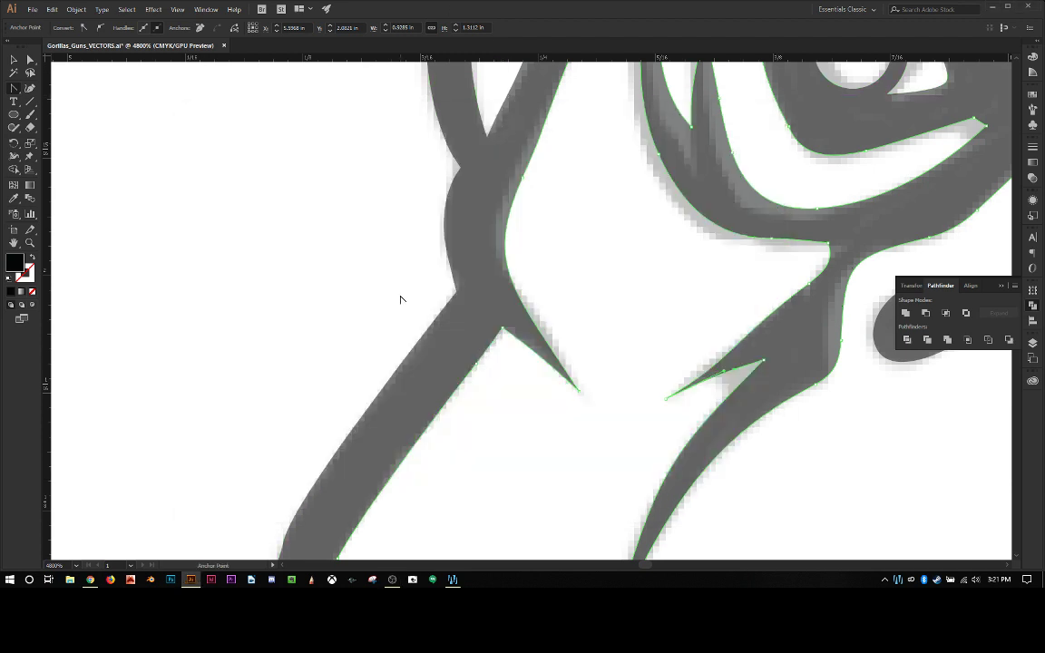
Fine-tune the handle near the short spike's tip to smooth the cheek stroke's fork.
scroll(614, 345, "down", 2)
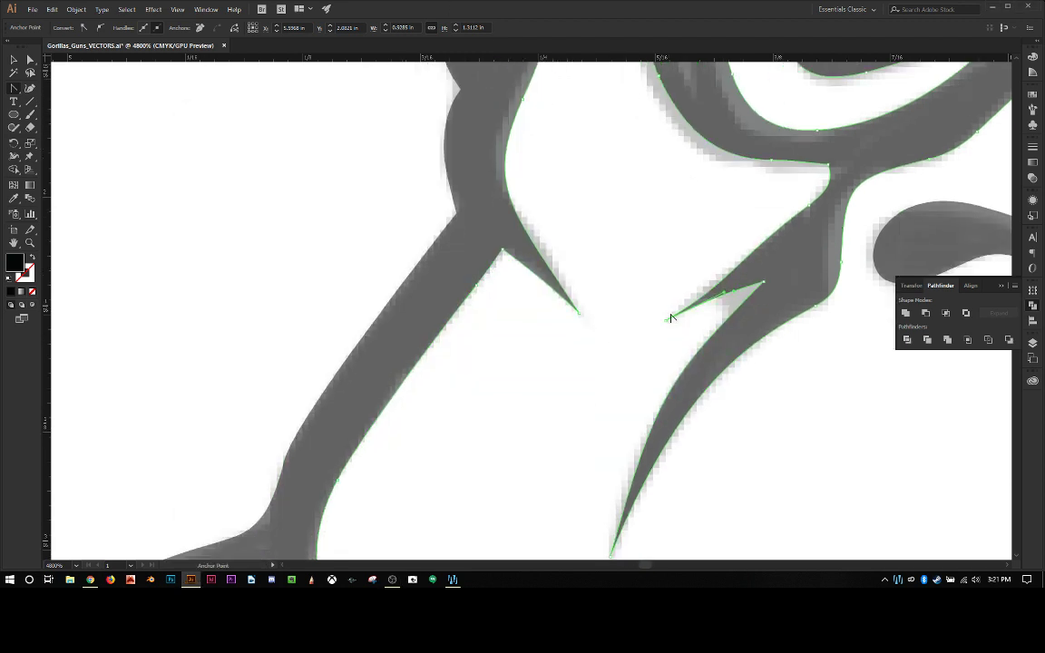
left_click_drag(724, 296, 718, 299)
scroll(690, 263, "up", 3)
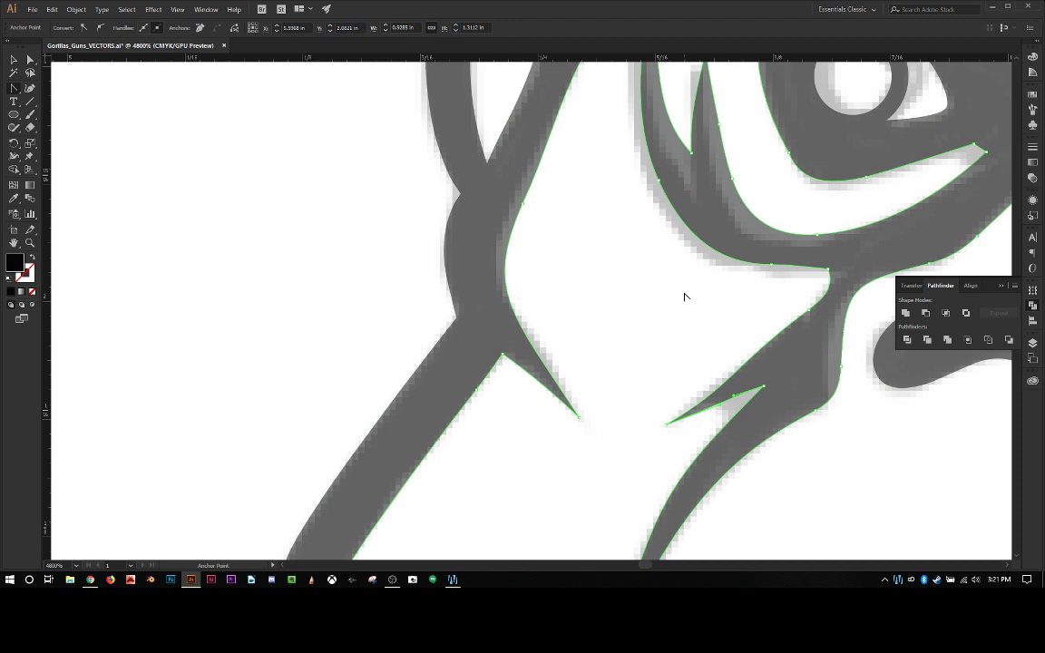
Convert the tip of the outer spike beside the eye to a corner, and move it and the outer-edge anchor outward onto the sketch.
left_click_drag(684, 294, 427, 405)
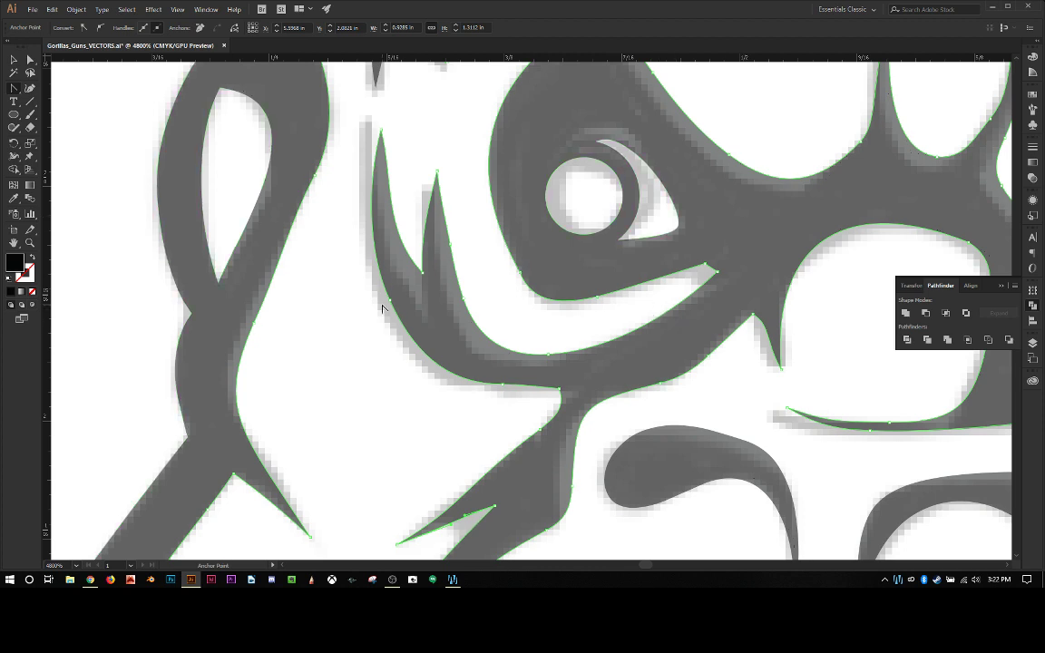
left_click_drag(385, 303, 409, 443)
left_click_drag(501, 238, 465, 334)
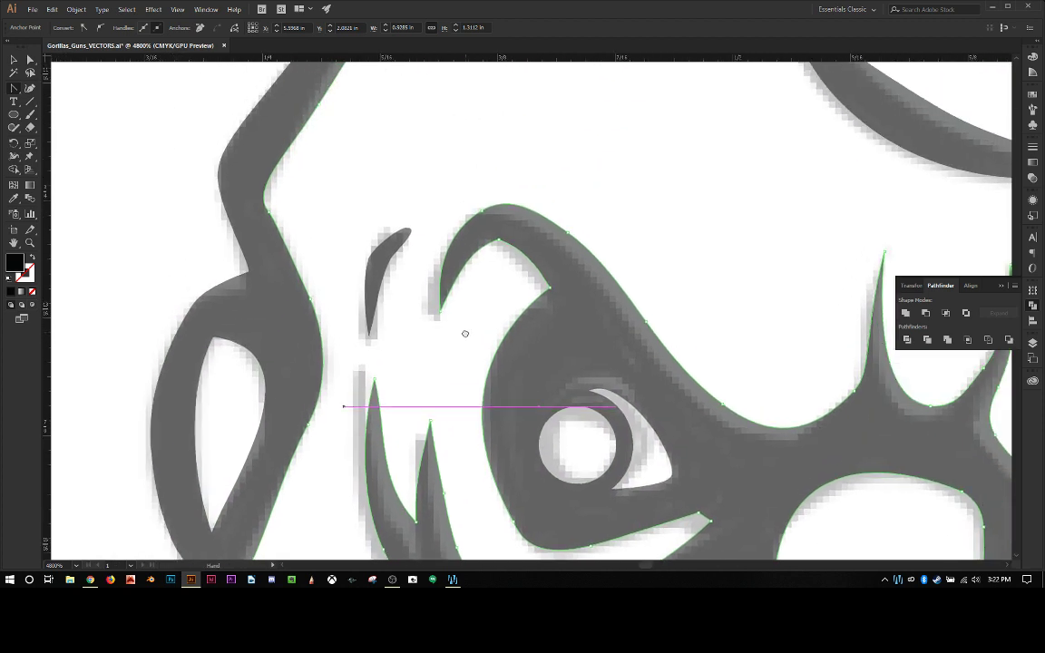
left_click_drag(413, 161, 380, 336)
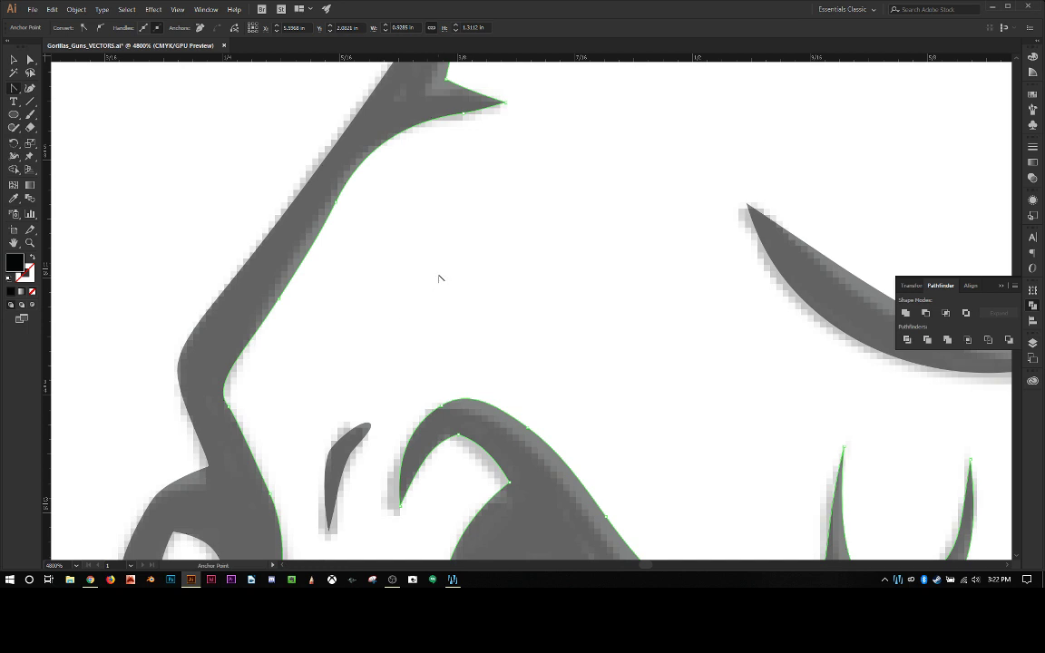
left_click_drag(457, 336, 549, 143)
left_click_drag(480, 351, 443, 215)
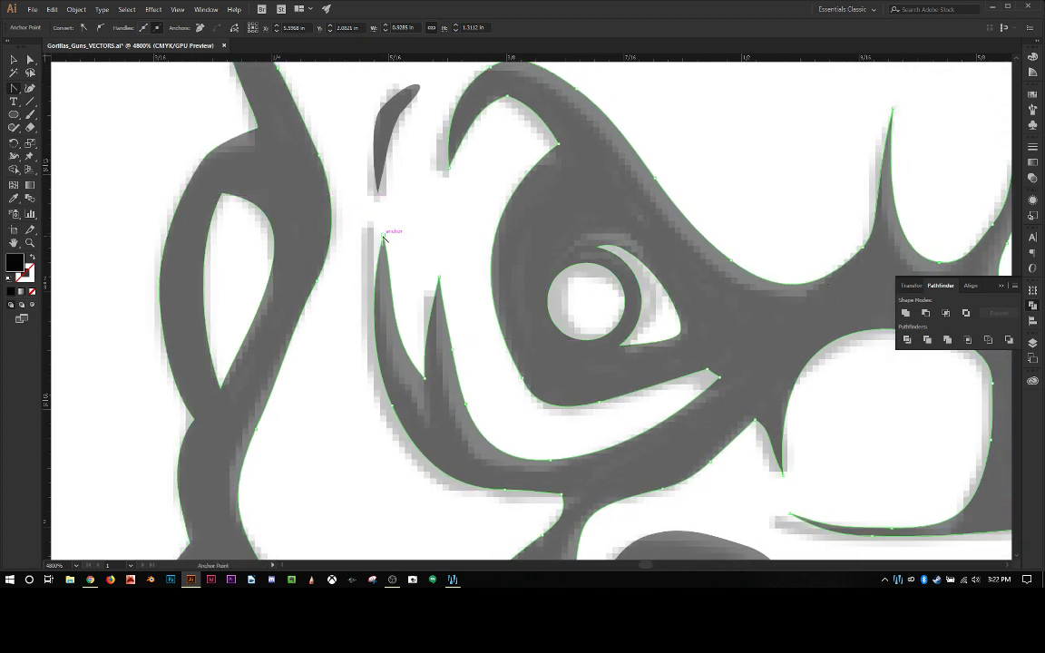
left_click(383, 234)
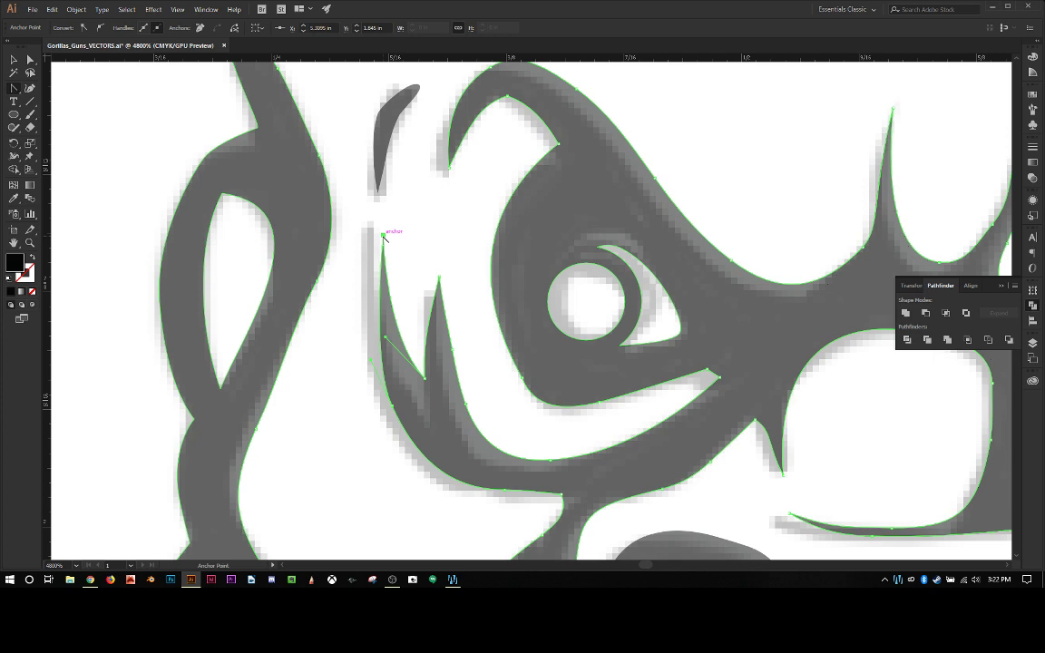
key("a")
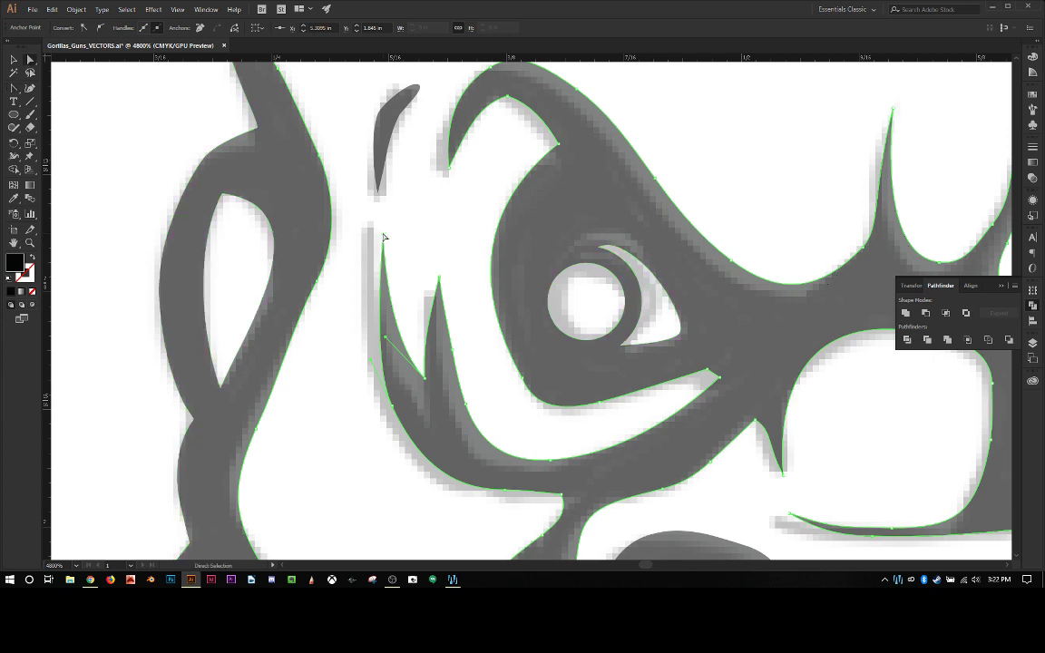
left_click_drag(383, 238, 371, 229)
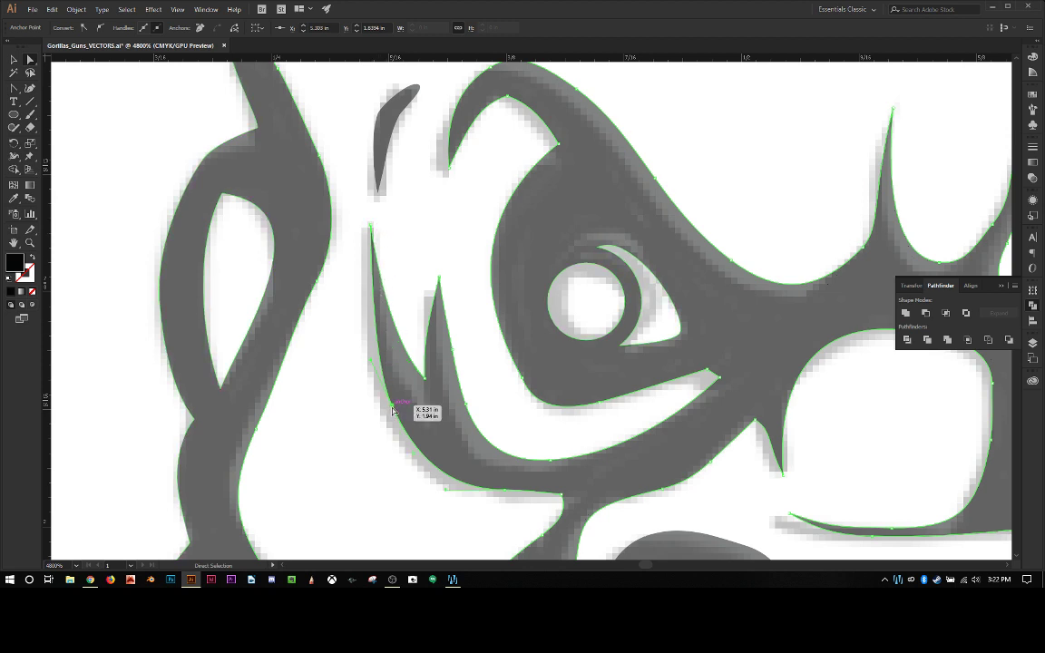
left_click_drag(393, 410, 382, 413)
Pull the notch between the two spikes beside the eye deeper, and shift the inner spike's tip and handle to match the sketch.
left_click(426, 383)
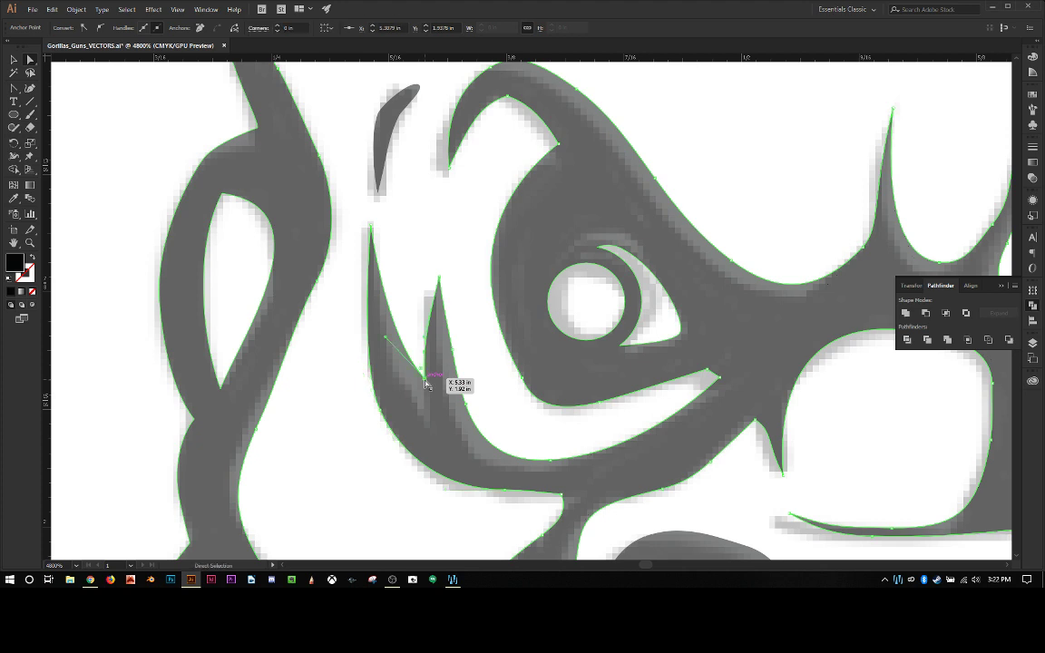
left_click_drag(426, 383, 428, 421)
left_click(439, 279)
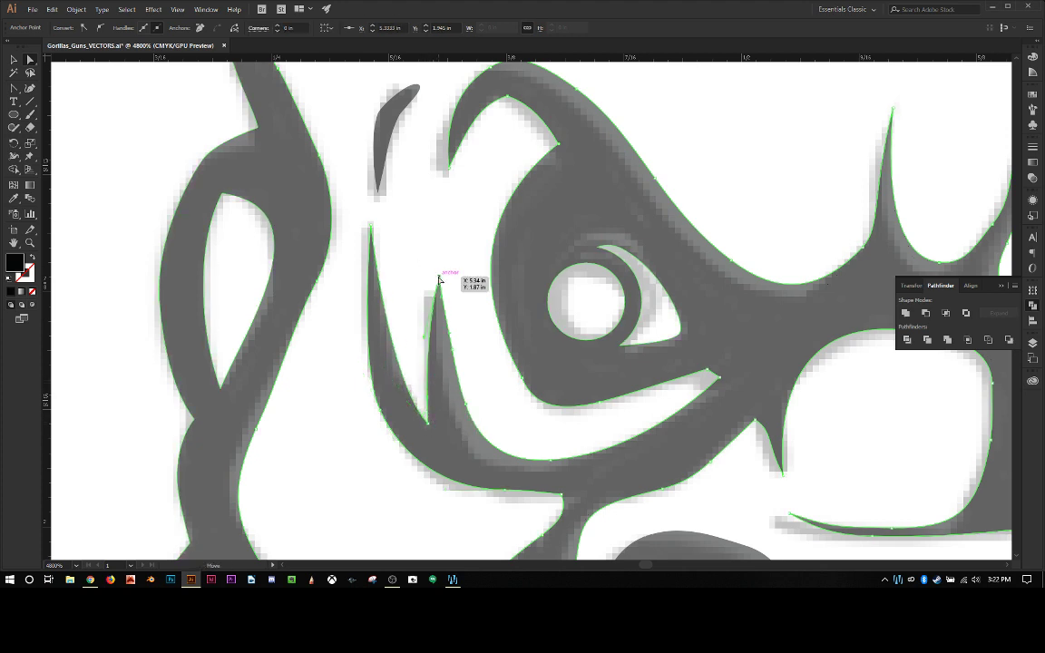
left_click_drag(440, 280, 432, 274)
left_click_drag(418, 338, 420, 339)
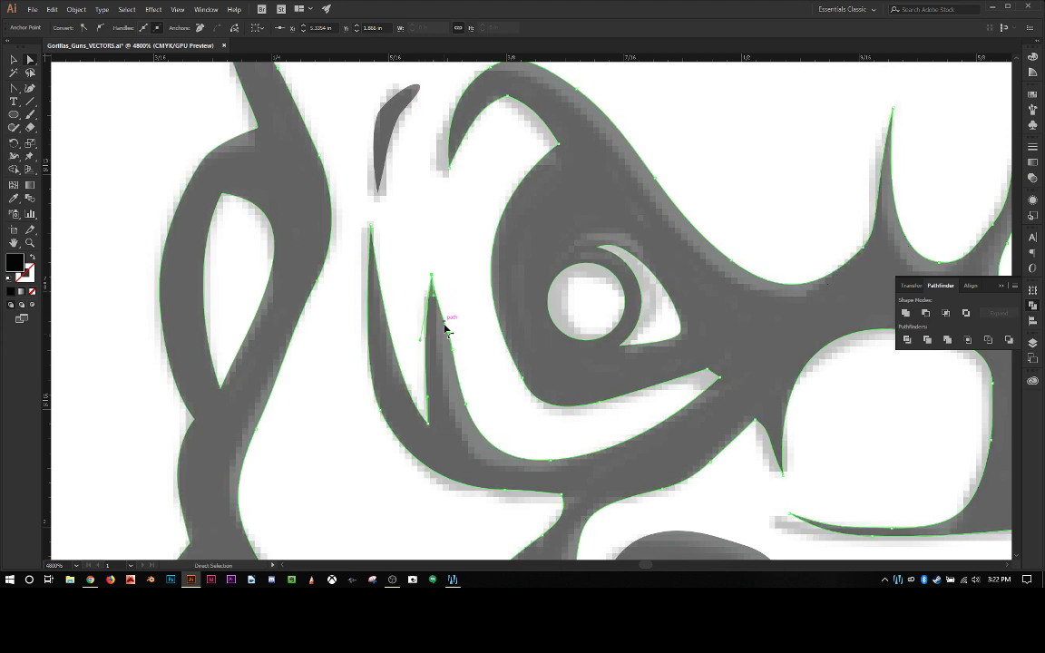
Delete the extra anchor on the inner spike's eye-side edge and reposition the anchors below it to thin the stroke under the eye.
key("minus")
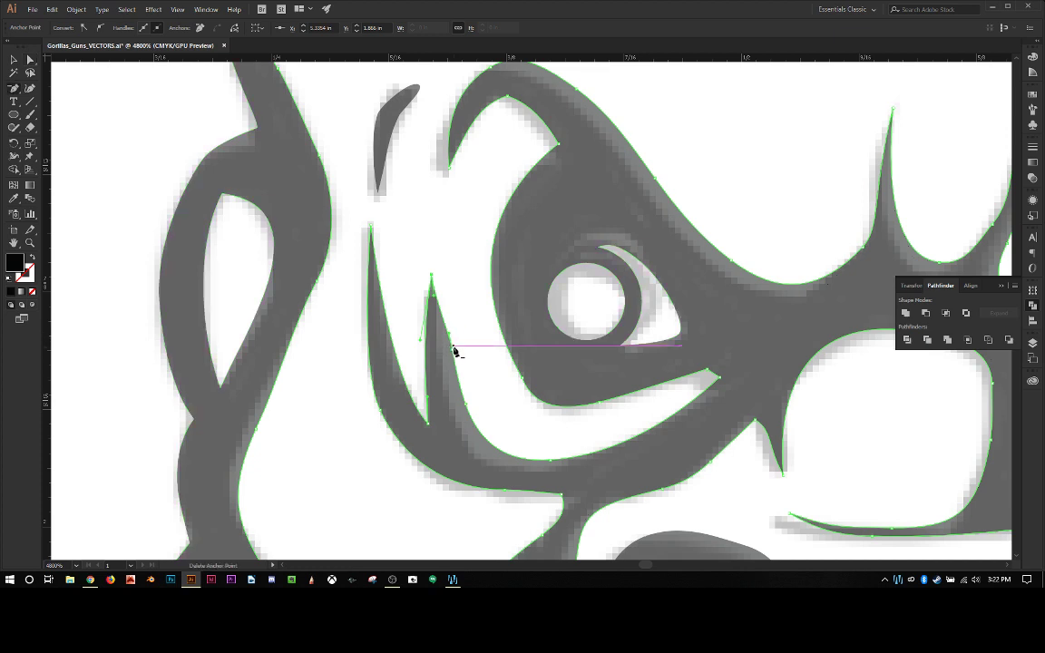
key("a")
left_click(467, 404)
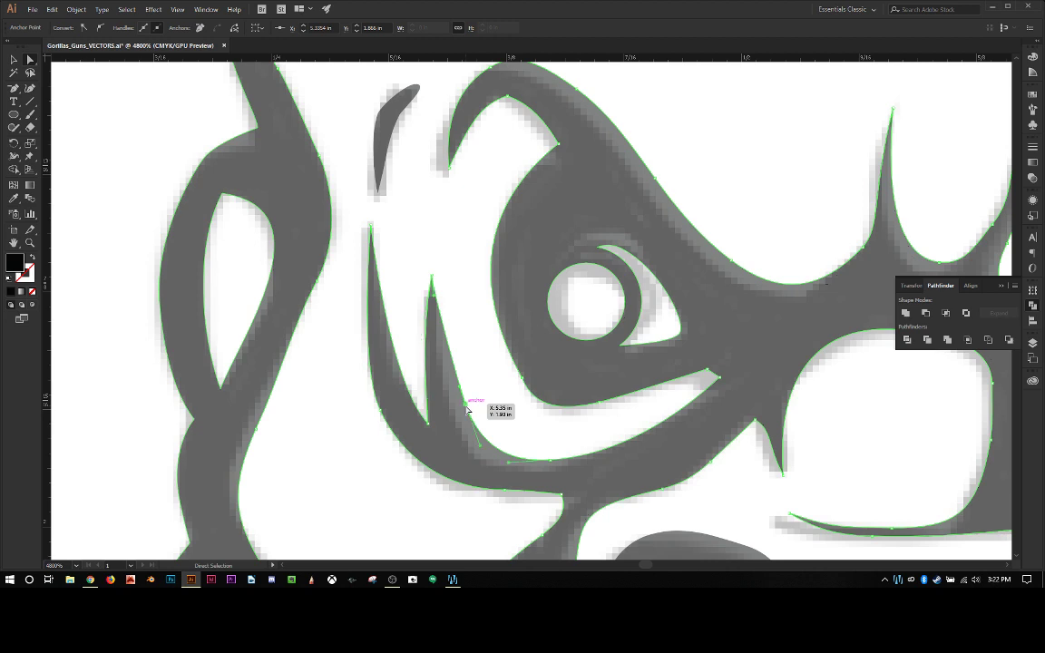
left_click_drag(467, 409, 483, 459)
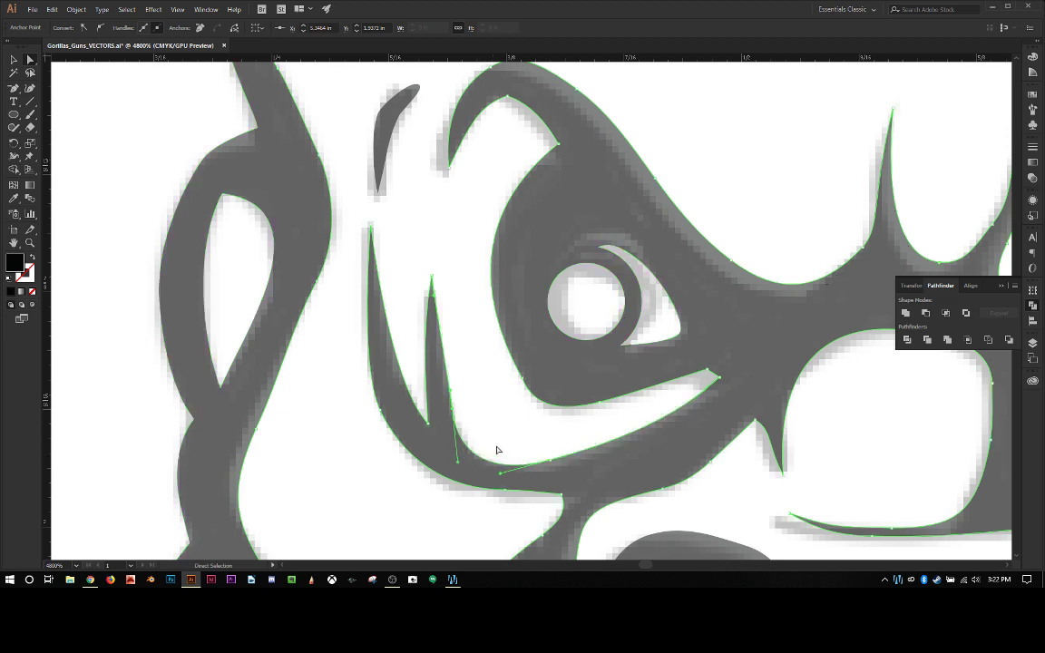
left_click_drag(555, 459, 559, 474)
left_click(551, 439)
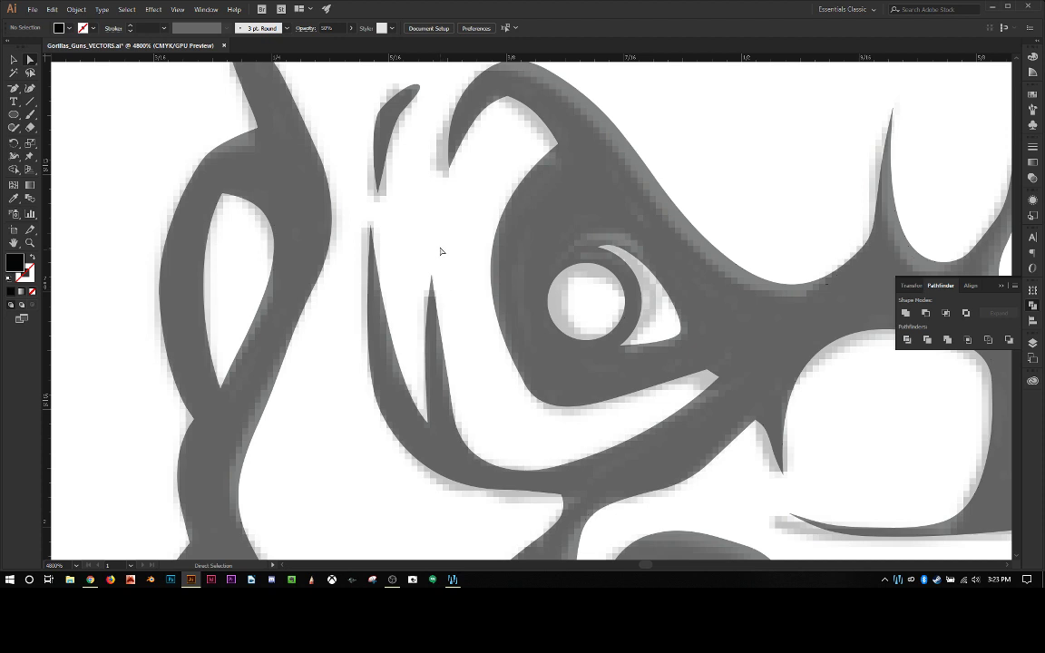
Extend the brow hook's tip down along the sketch and adjust its curve handles to reshape both edges of the hook.
scroll(425, 211, "up", 2)
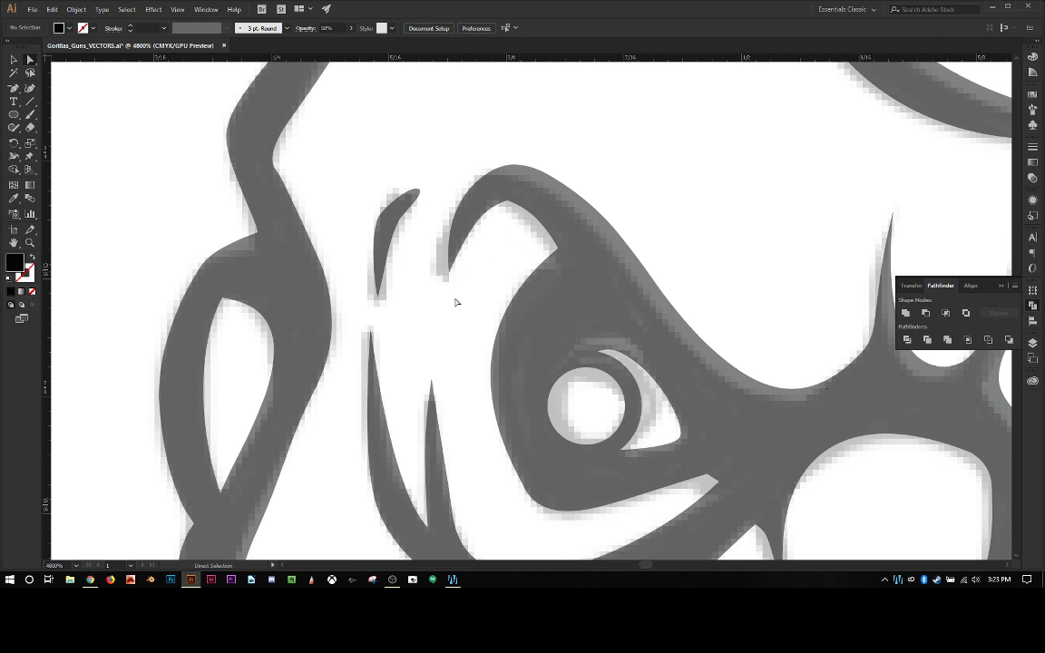
left_click(478, 228)
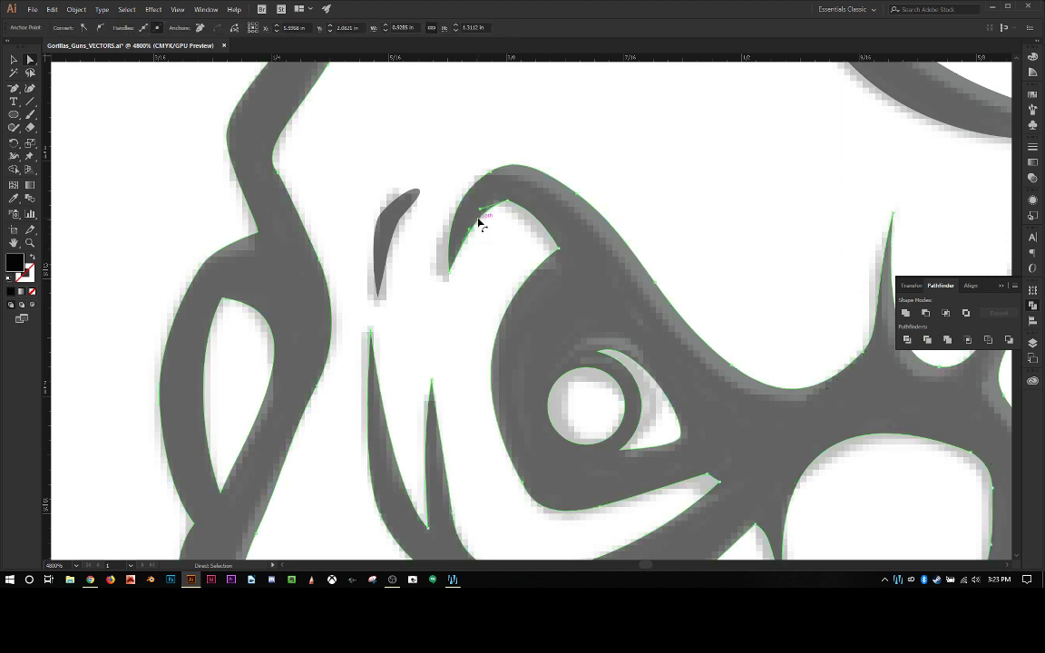
left_click_drag(495, 210, 445, 232)
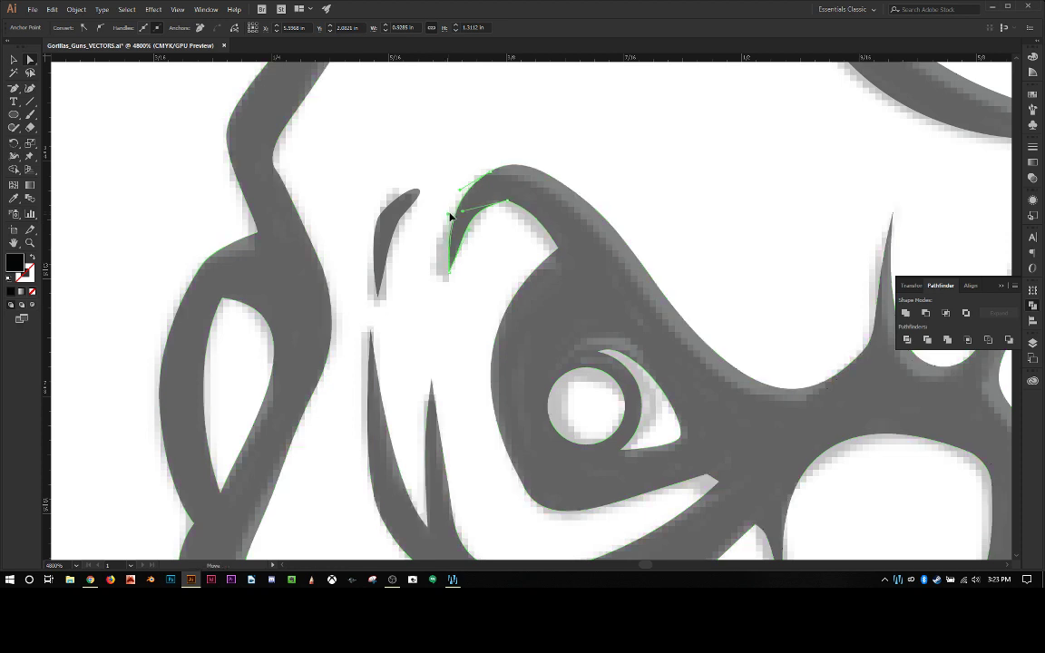
left_click(451, 276)
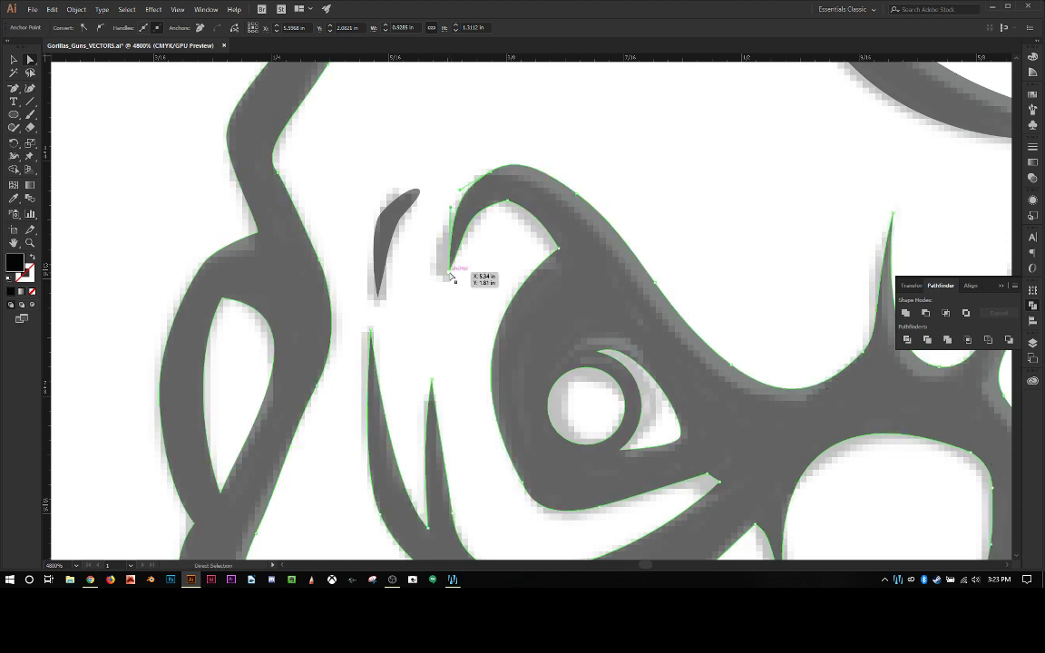
left_click_drag(451, 276, 445, 287)
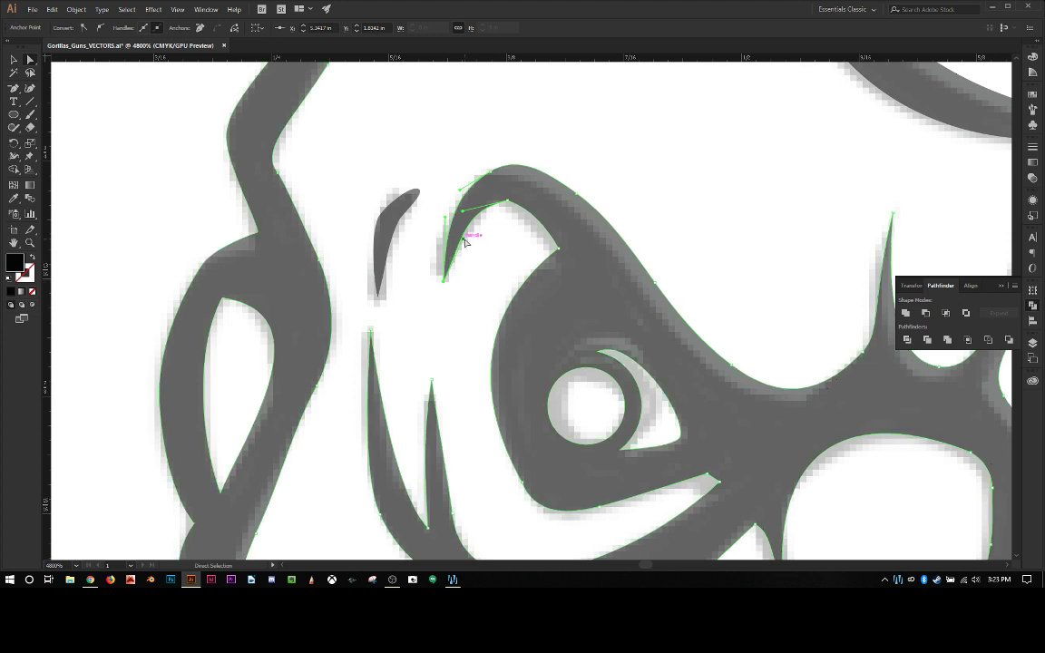
left_click_drag(464, 239, 457, 235)
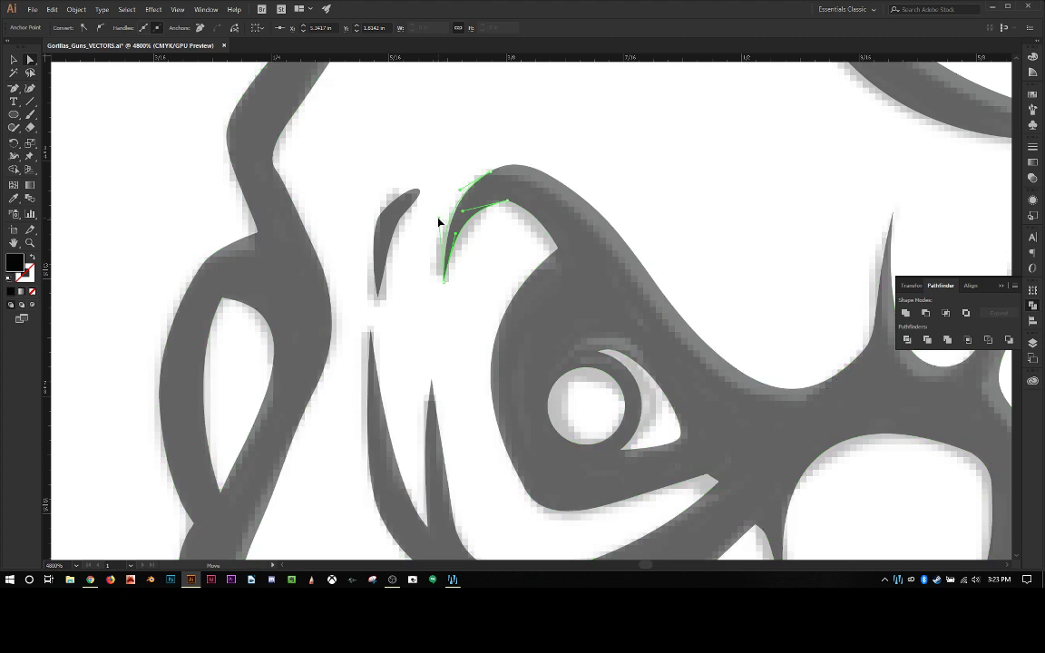
left_click(483, 266)
Move the corner anchor where the brow hook's inner edge meets the eye shape slightly downward, keeping the line art aligned with the sketch.
left_click(500, 203)
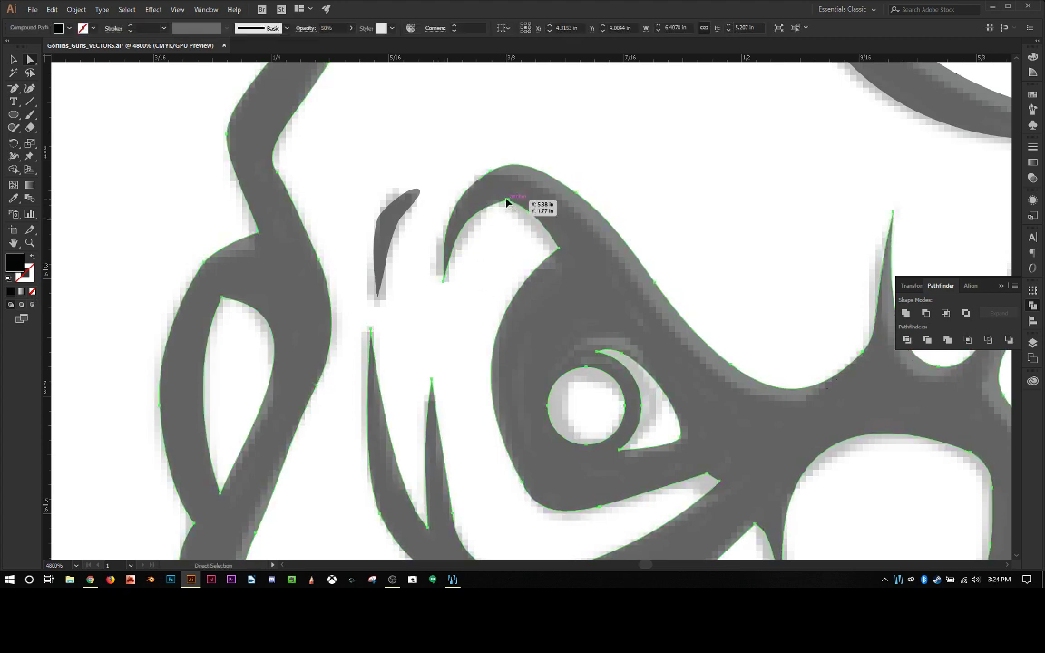
left_click_drag(500, 204, 506, 203)
left_click(530, 253)
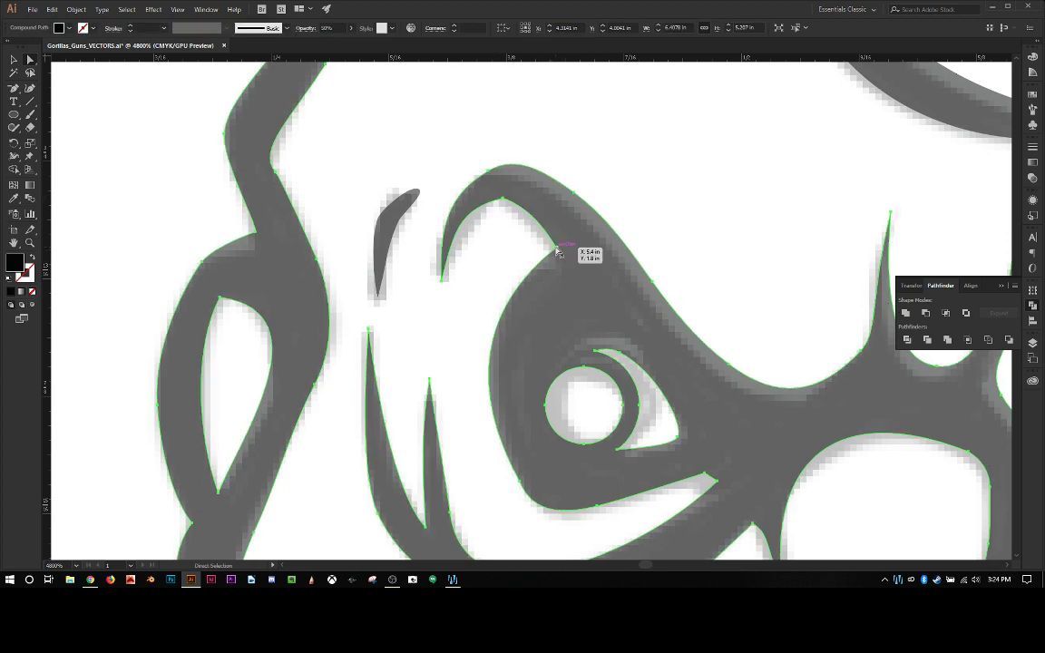
left_click(557, 250)
left_click_drag(557, 250, 553, 257)
left_click(501, 231)
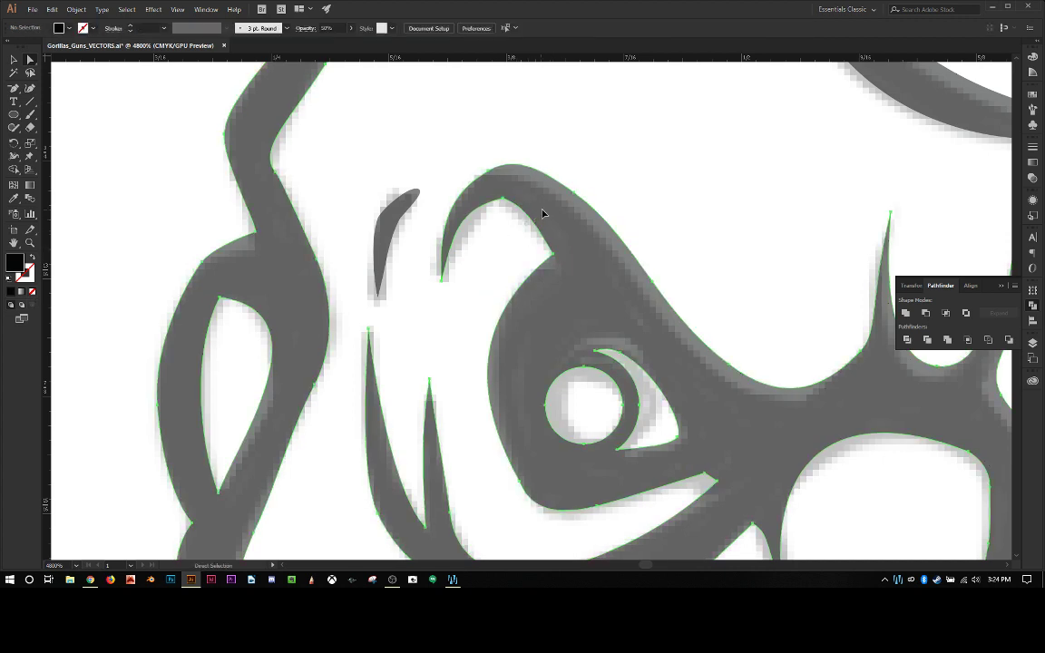
left_click_drag(542, 213, 543, 216)
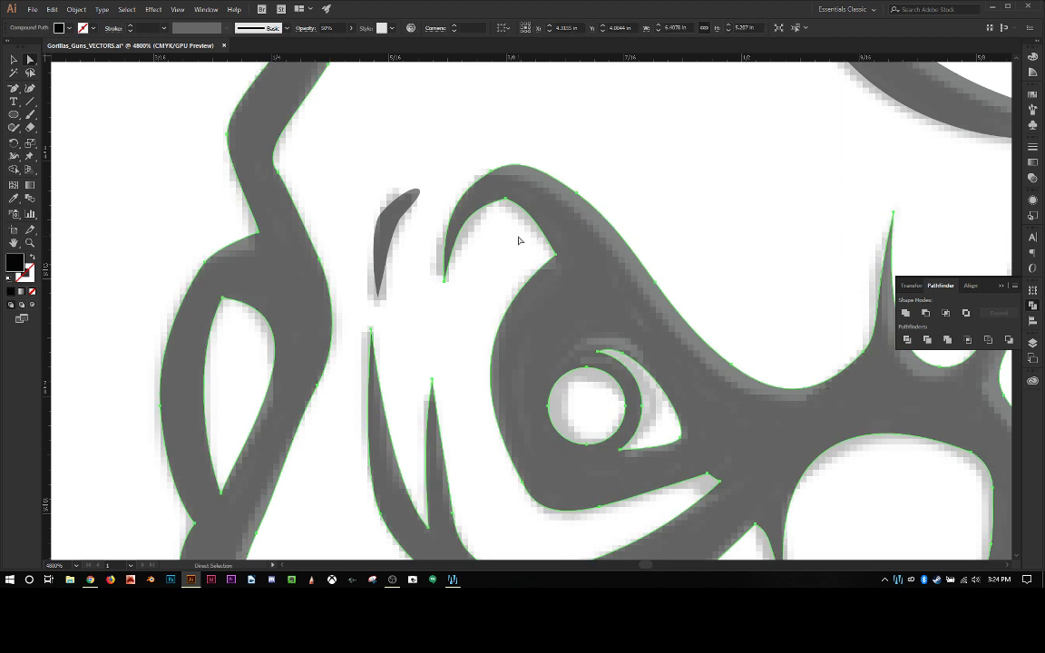
Shift the anchor at the crest of the brow hook's outer edge slightly away from the eye to match the sketch.
left_click(483, 180)
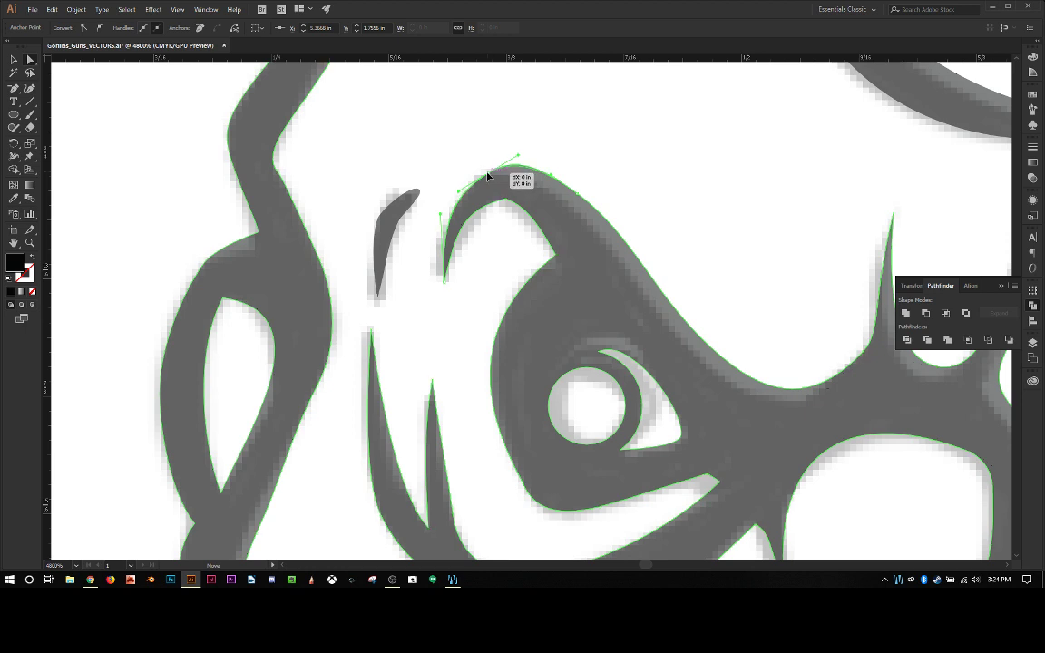
left_click(482, 175)
left_click_drag(490, 172, 481, 172)
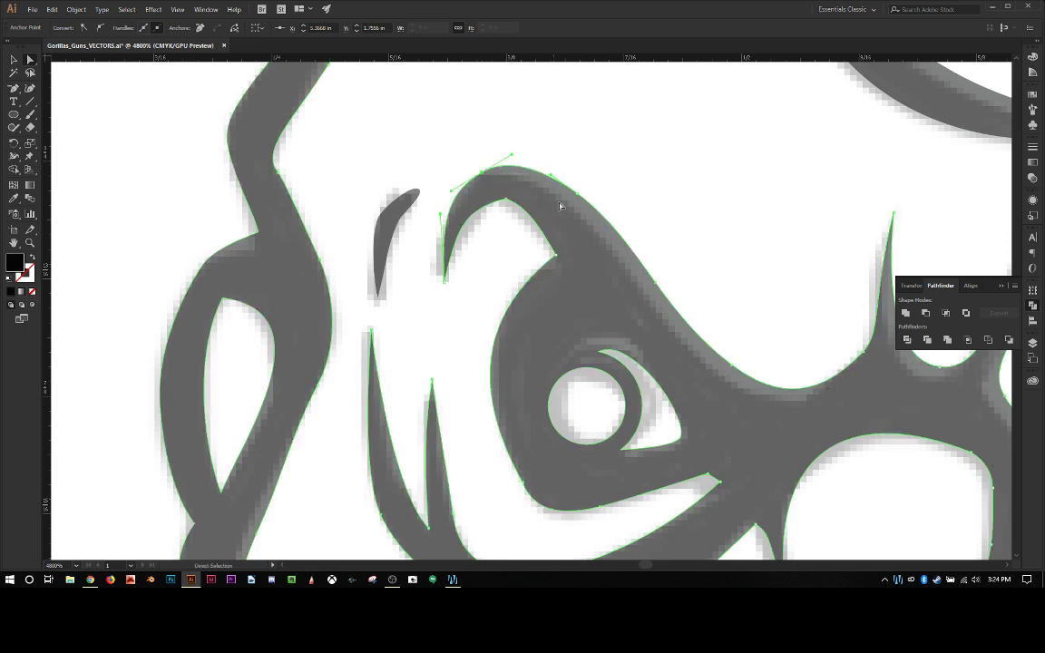
Reposition the three anchors along the brow's outer slope and adjust the uppermost one's handle to smooth the contour over the sketch.
left_click(656, 283)
left_click_drag(655, 283, 648, 295)
left_click(731, 370)
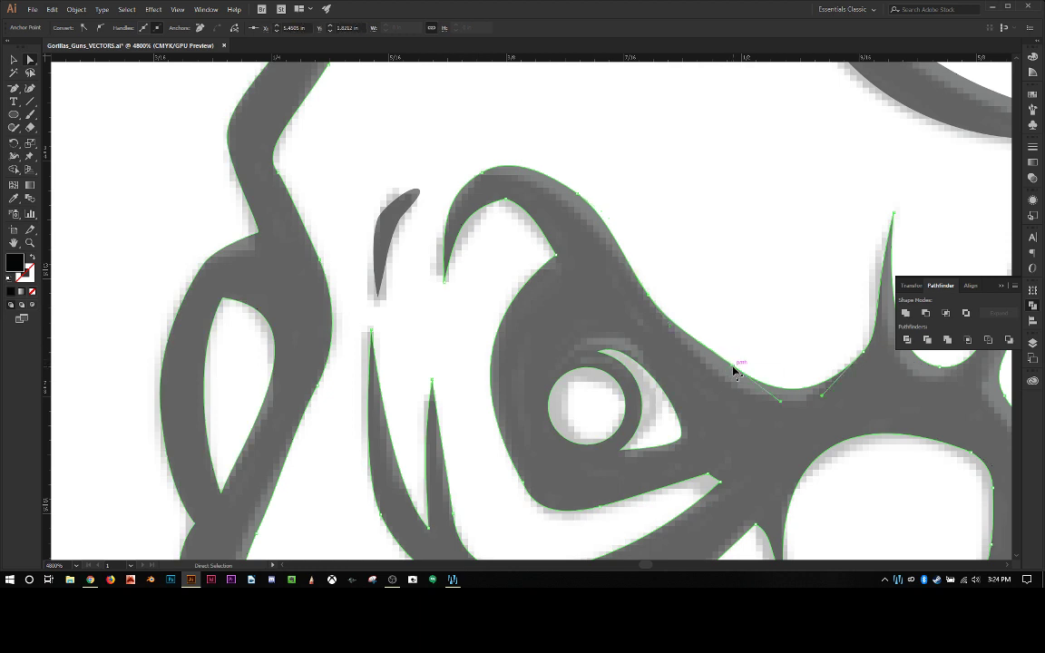
left_click_drag(728, 373, 727, 381)
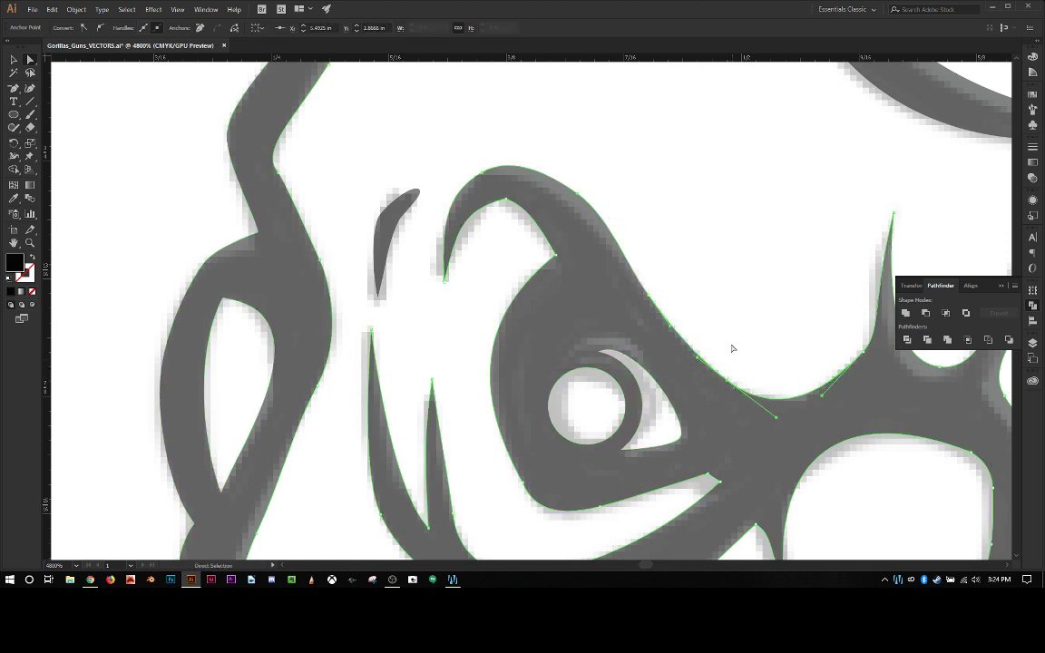
left_click(573, 203)
left_click_drag(572, 200, 545, 186)
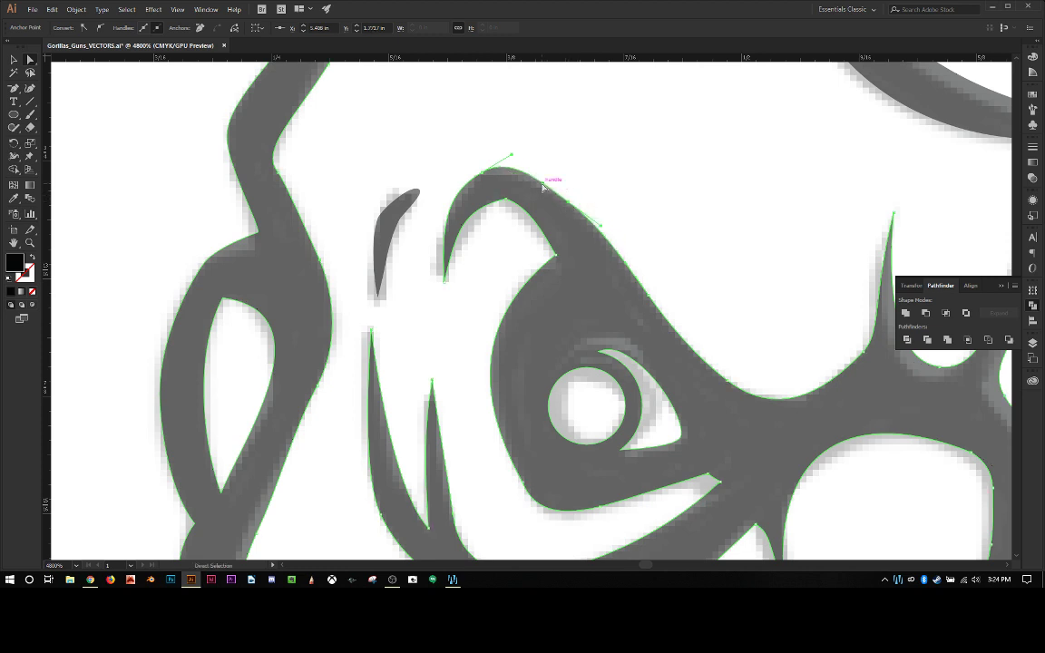
left_click(544, 169)
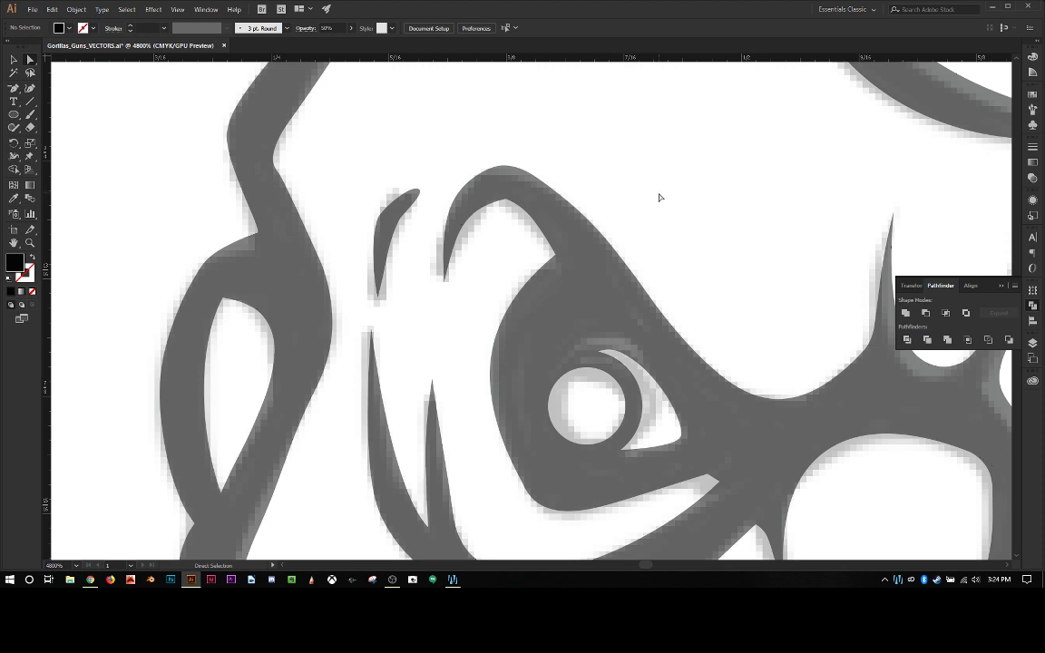
Nudge the peak anchor of the brow hook's inner arch slightly down and outward to match the sketch.
left_click(507, 199)
left_click_drag(508, 204, 508, 203)
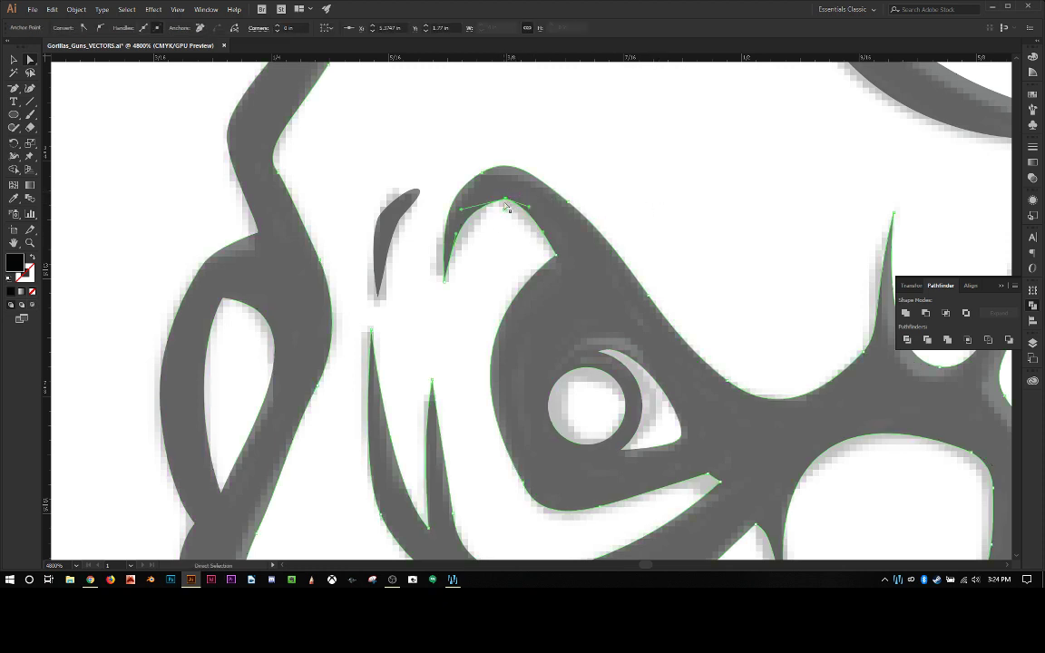
left_click_drag(507, 200, 502, 203)
left_click(502, 246)
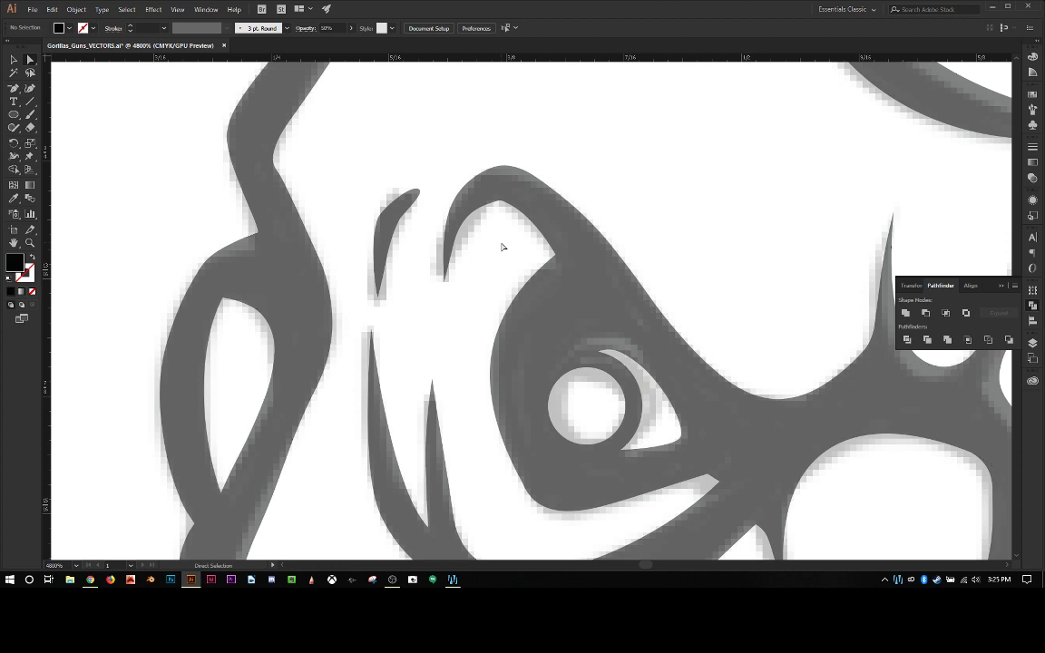
Pull the corner where the ear's upper edge meets the head outline down to deepen the notch.
left_click(257, 238)
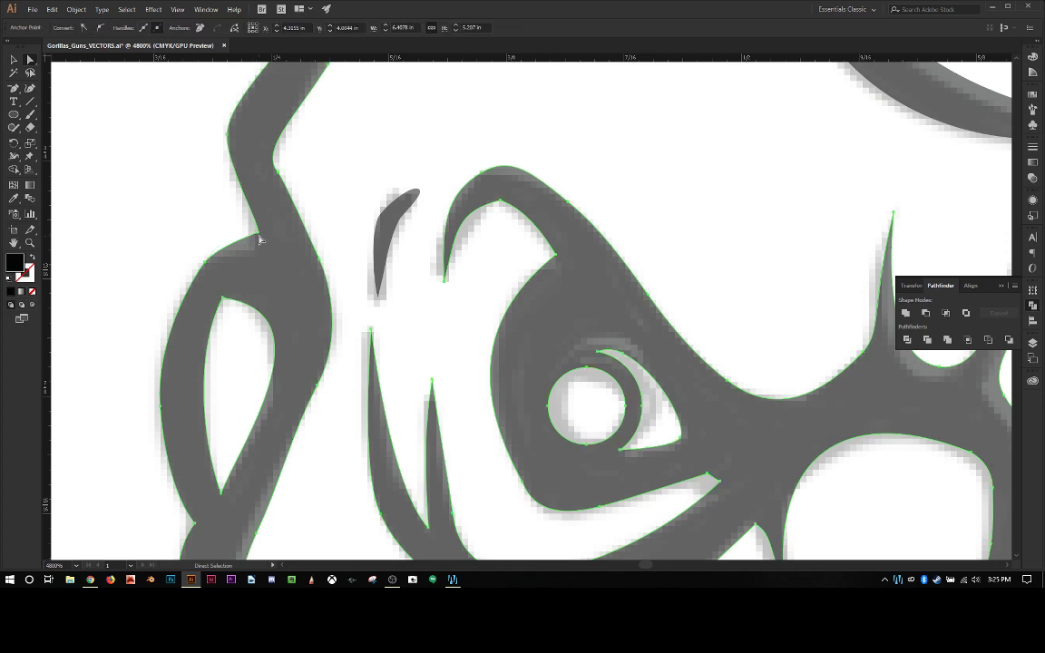
left_click_drag(259, 240, 261, 259)
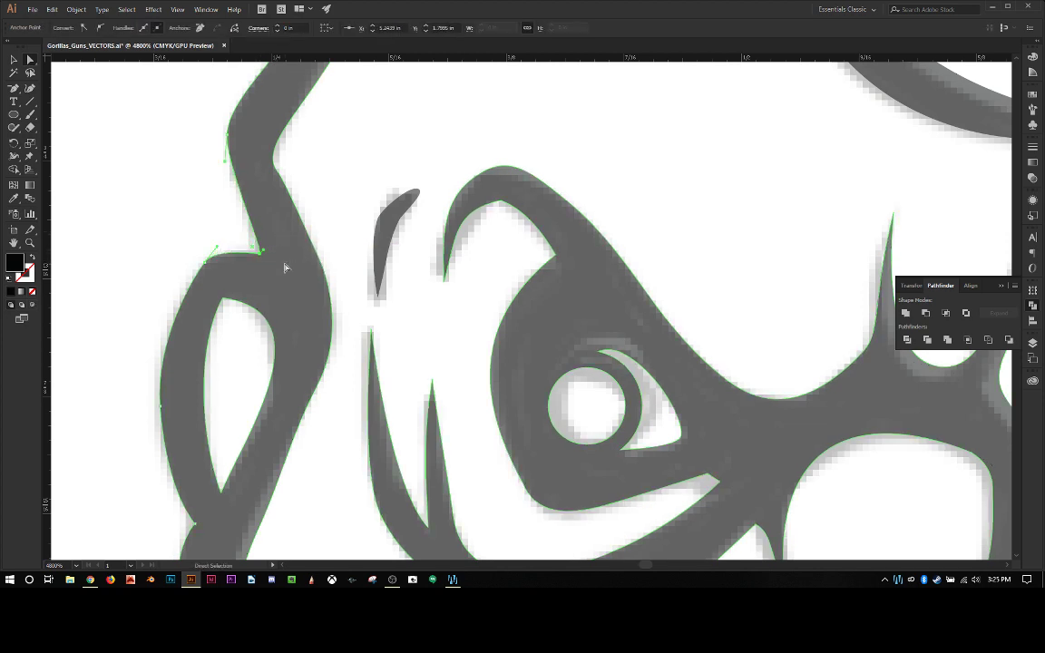
left_click(168, 192)
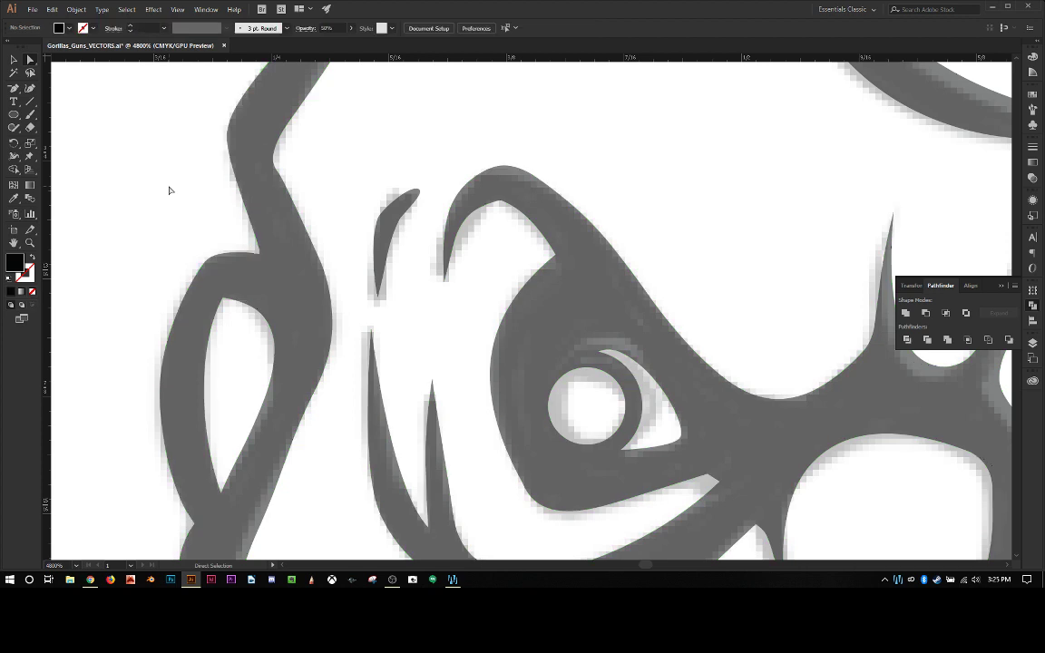
left_click(262, 257)
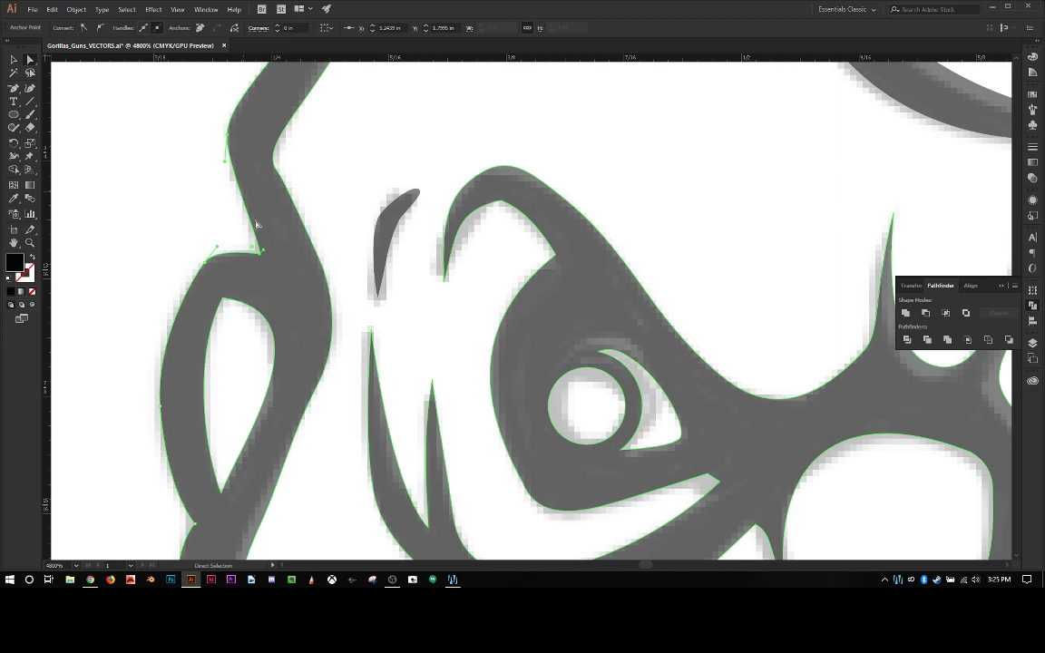
Add an anchor point on the upper curve of the ear's inner opening.
scroll(249, 195, "up", 6)
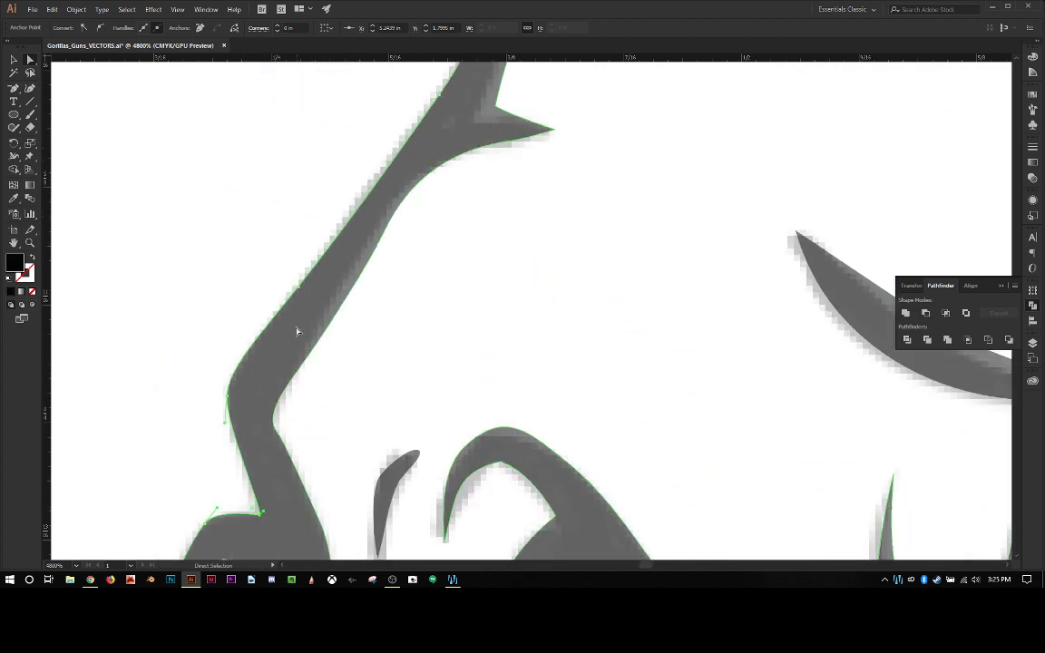
scroll(259, 354, "down", 5)
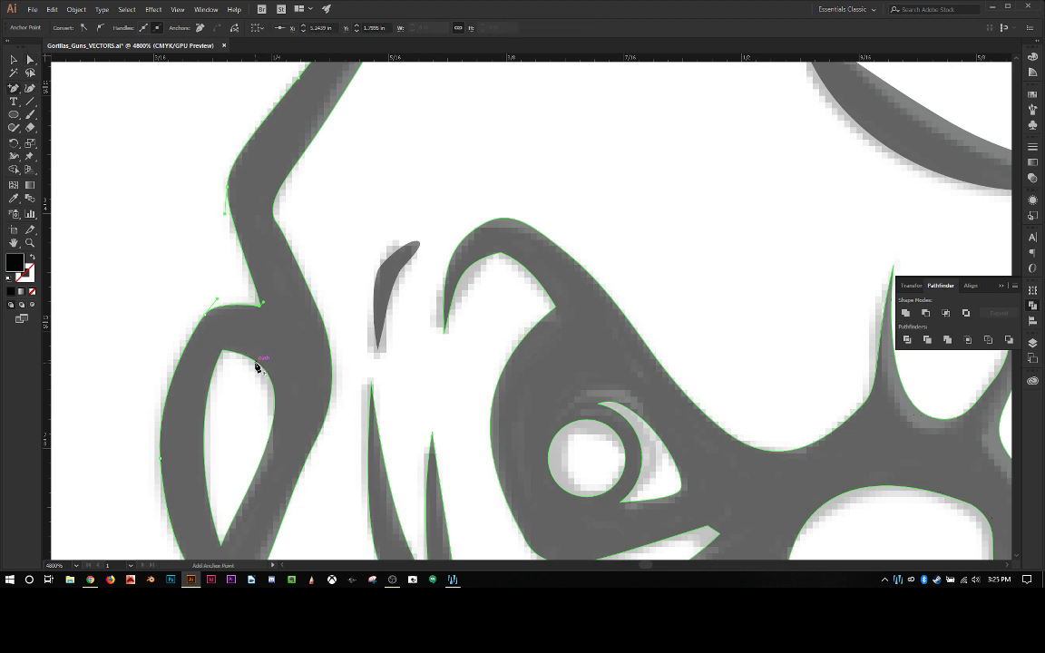
left_click(257, 363)
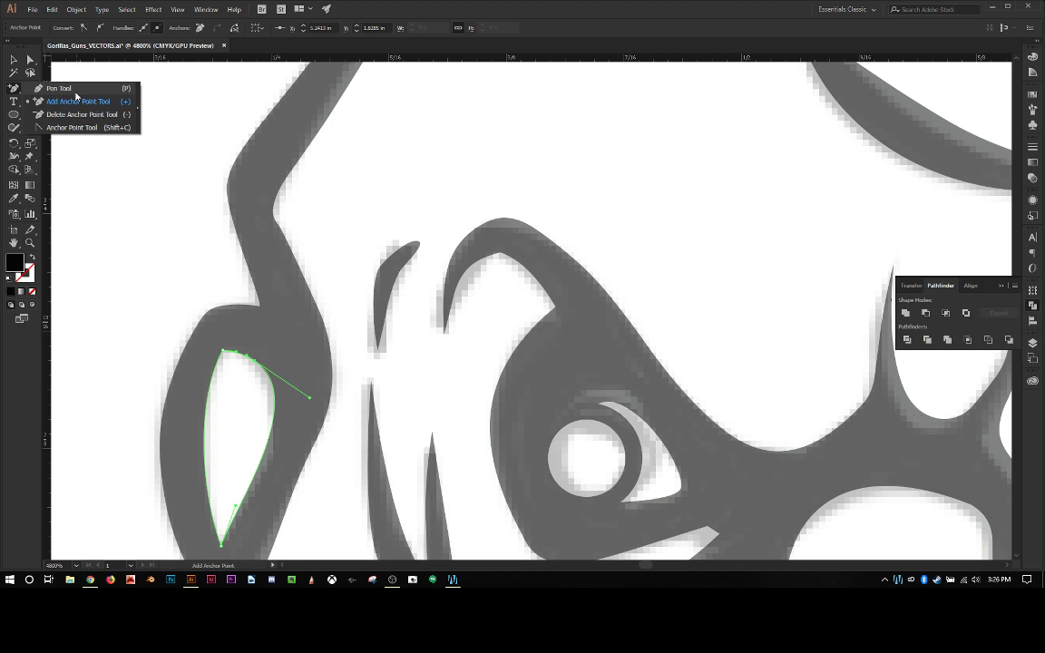
left_click(16, 88)
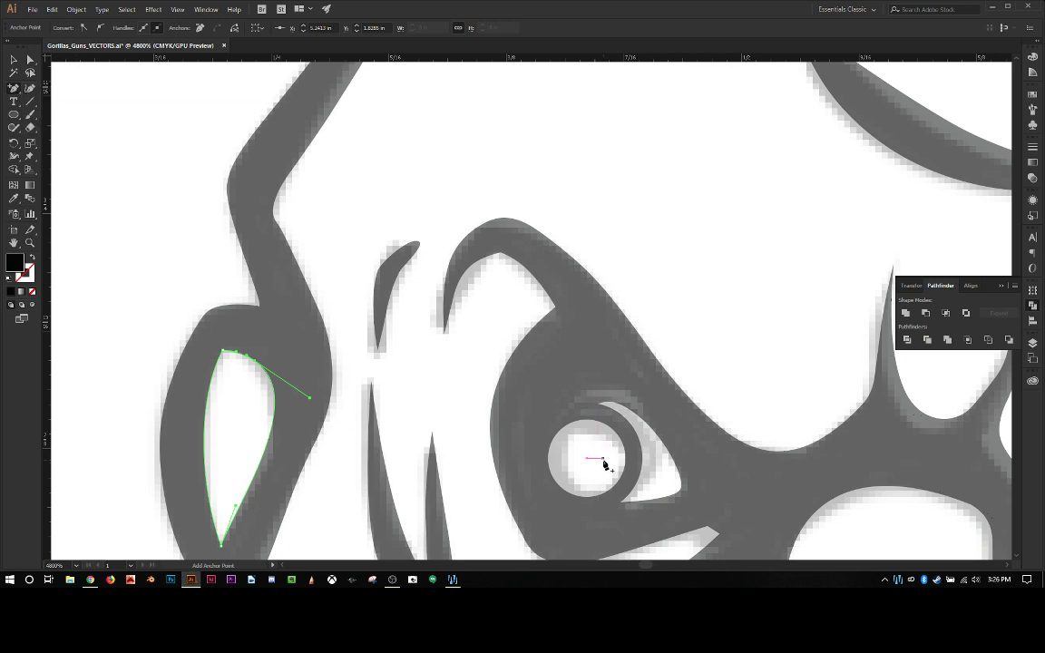
scroll(604, 463, "down", 3)
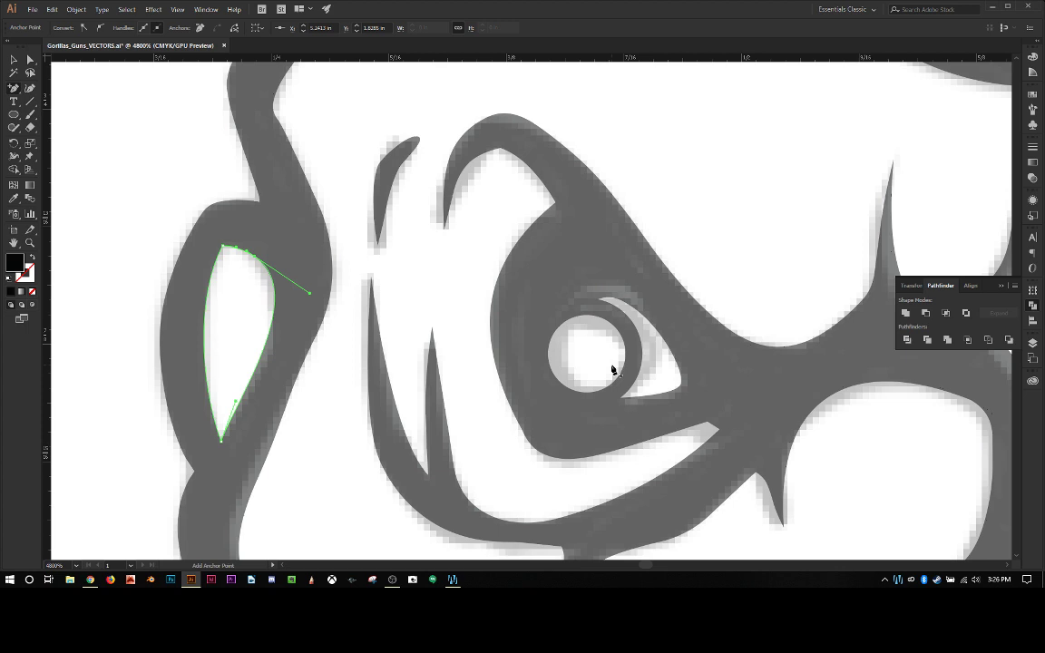
left_click(16, 118)
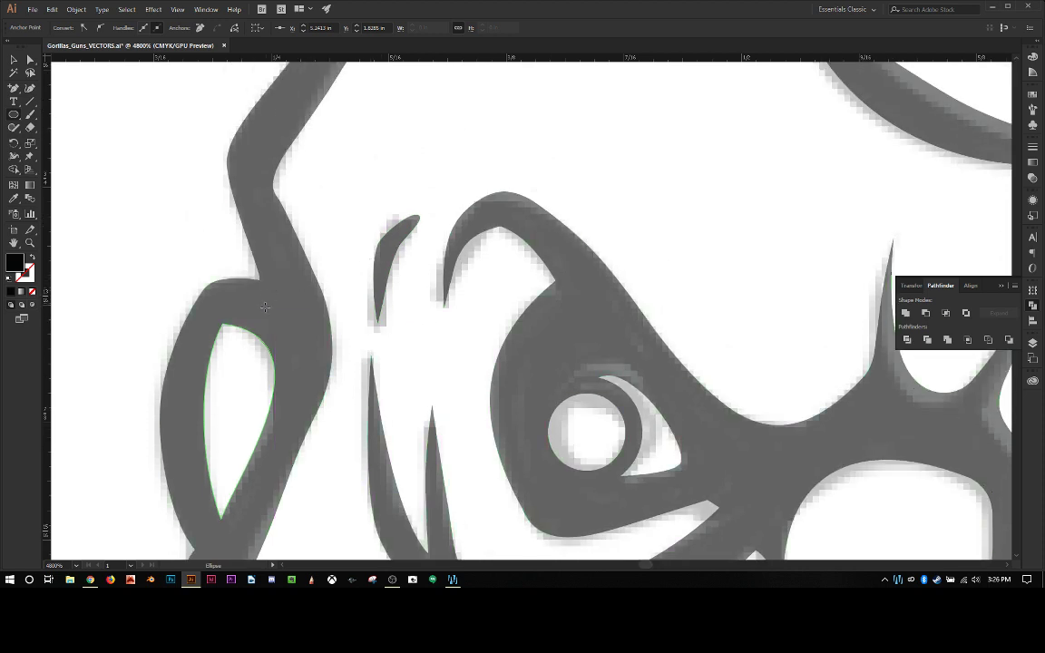
left_click(13, 59)
left_click(227, 258)
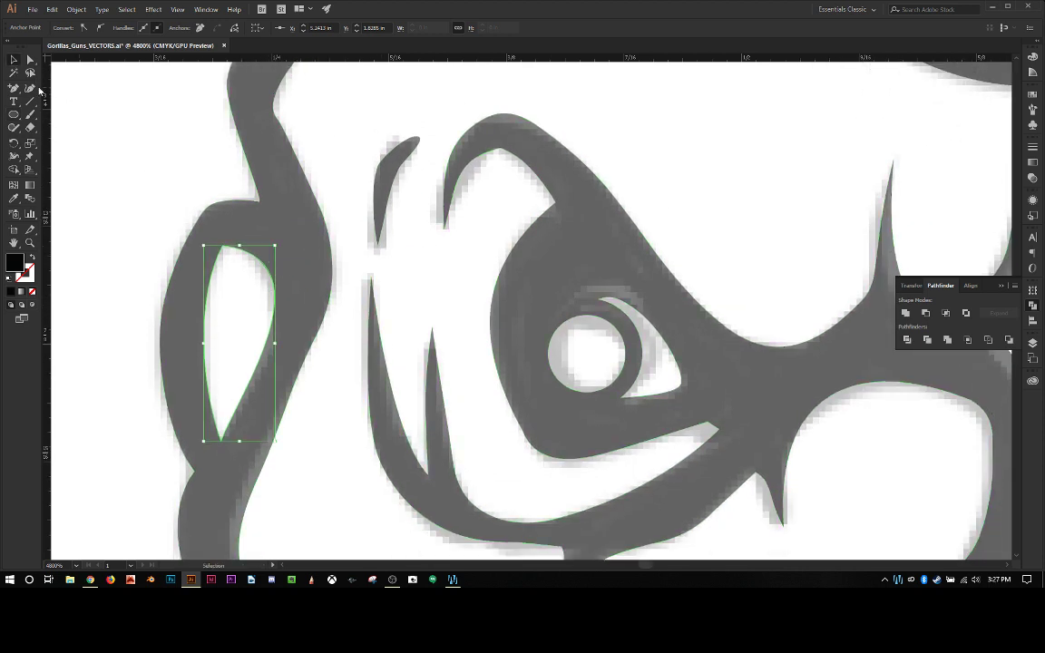
Move the new anchor on the ear's inner opening toward the face to widen the opening's upper part.
left_click(30, 59)
left_click(241, 246)
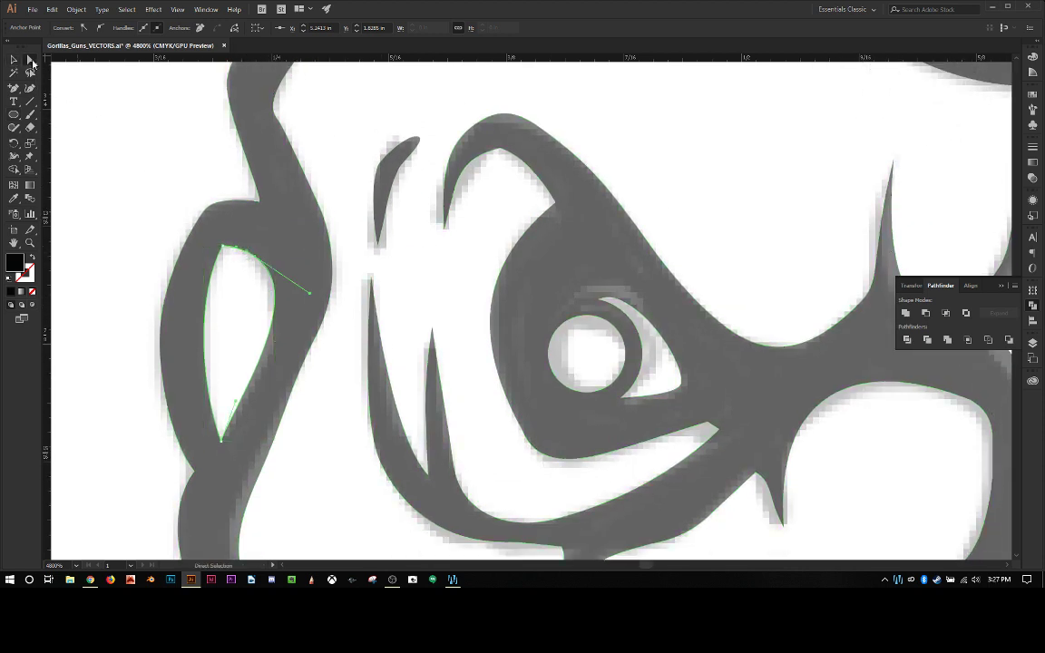
left_click(232, 233)
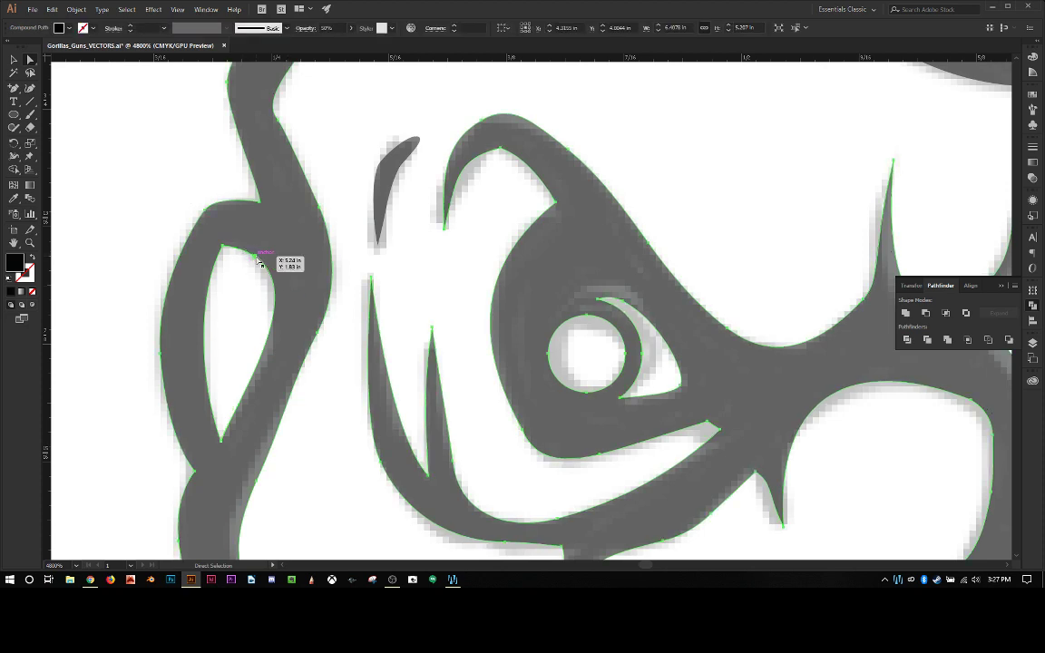
left_click(255, 258)
left_click_drag(257, 262, 277, 264)
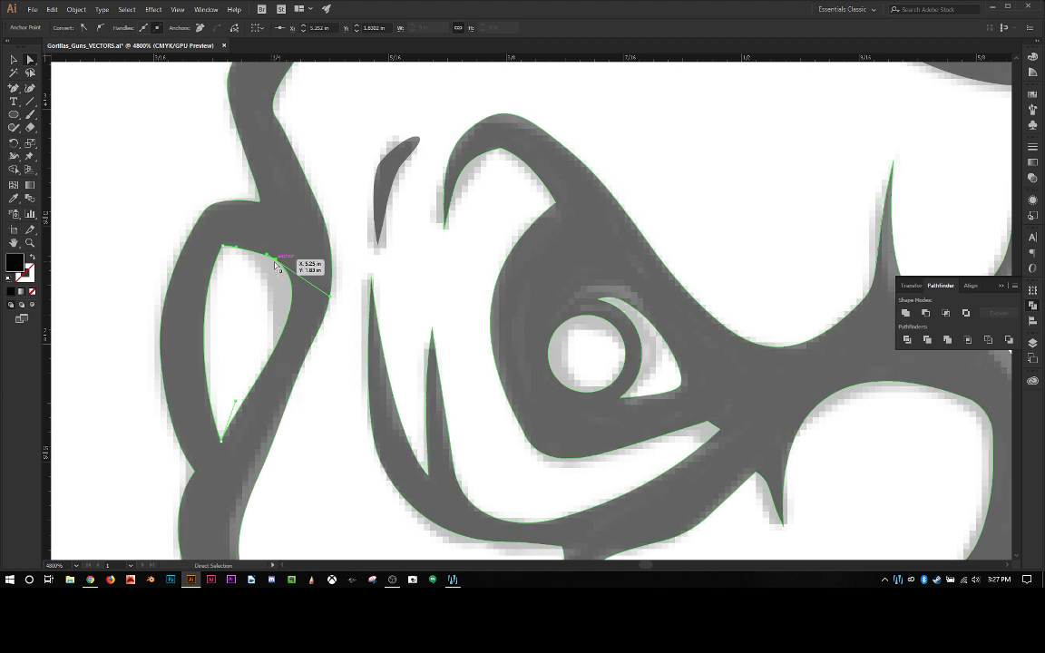
Reset the moved ear-opening anchor with the Anchor Point tool, pull out near-vertical handles, and shift it down and toward the face.
key("shift+c")
left_click(275, 262)
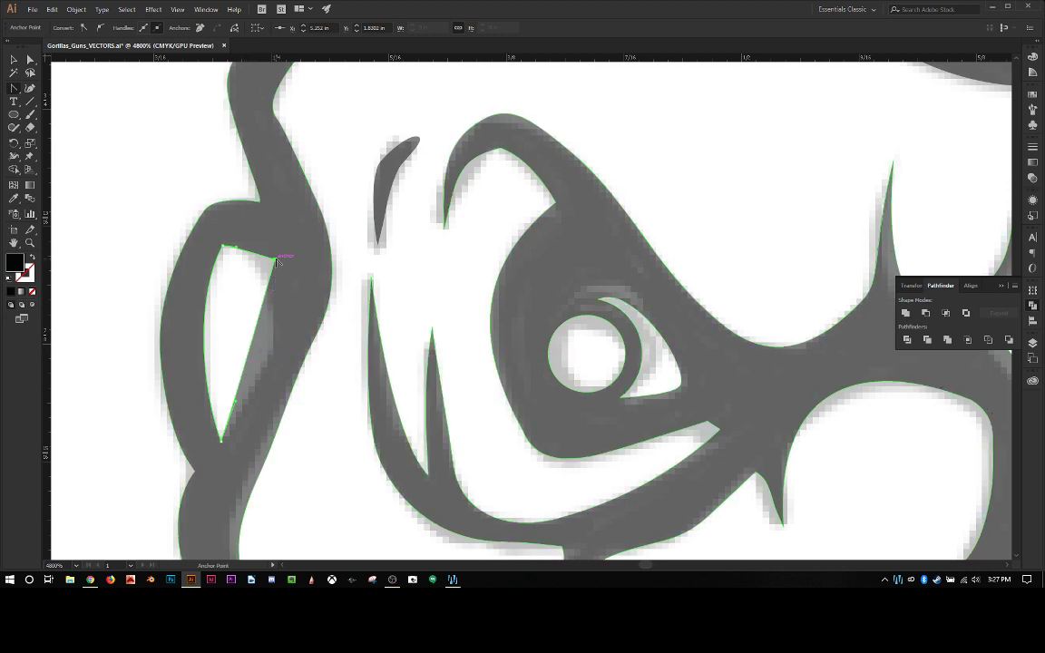
left_click_drag(274, 262, 278, 367)
key("a")
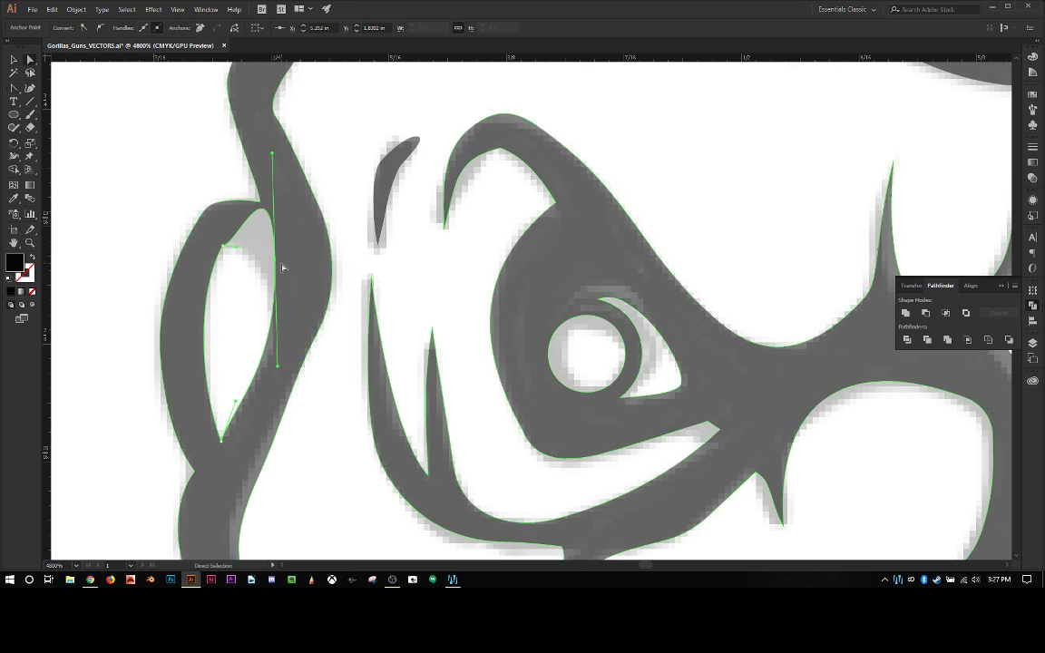
left_click_drag(277, 264, 287, 278)
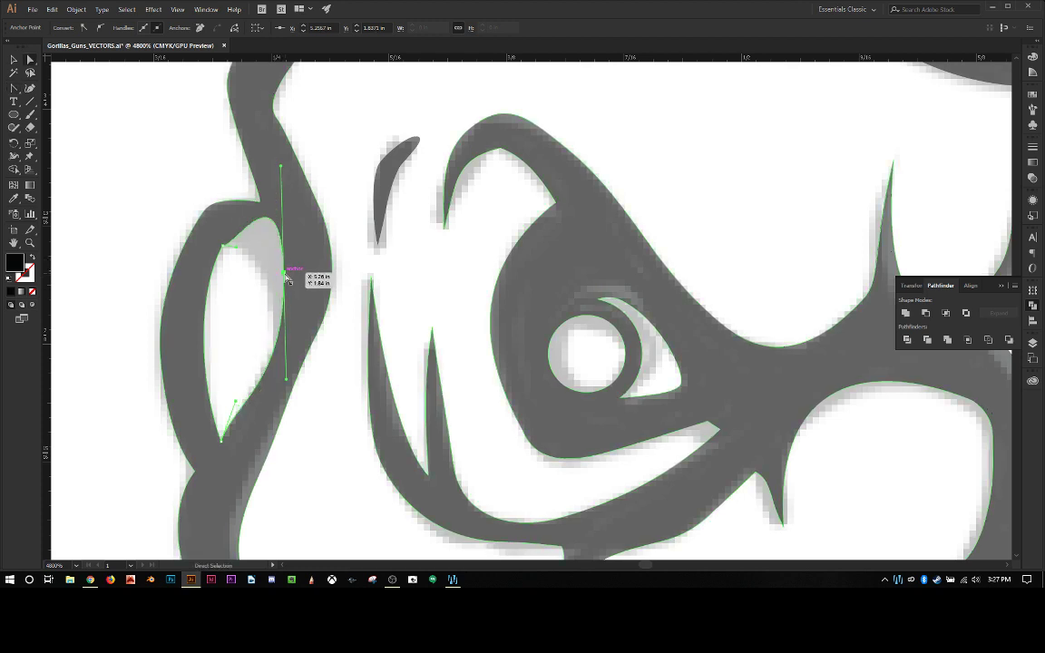
Remove that anchor's upper handle to make a sharp corner, and lengthen the opposite top anchor's handle to arch the opening's upper edge.
key("shift+c")
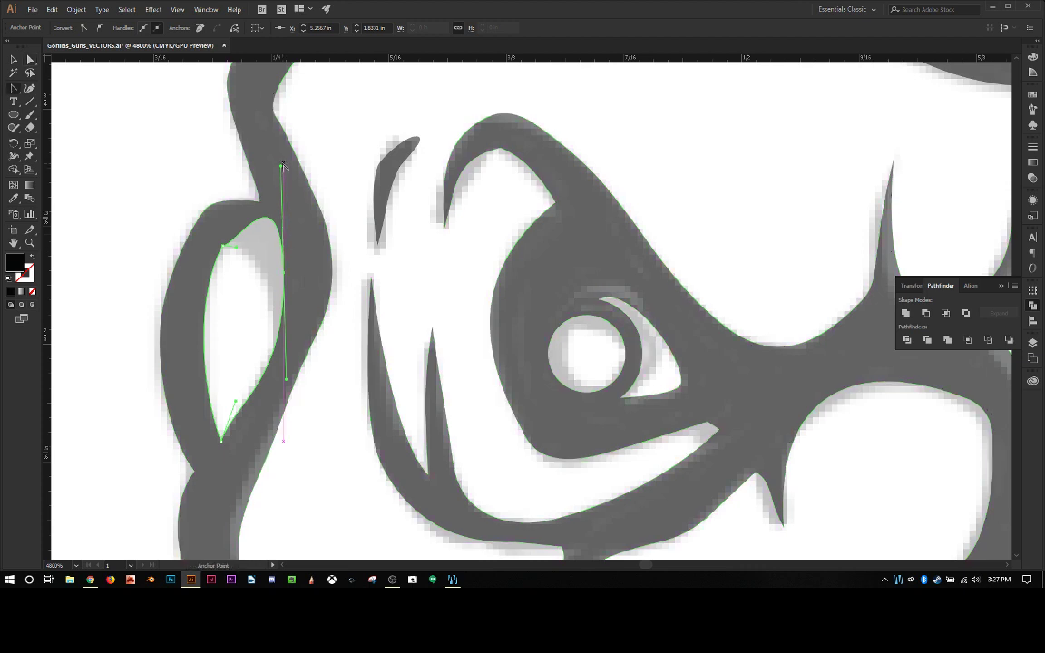
left_click(282, 170)
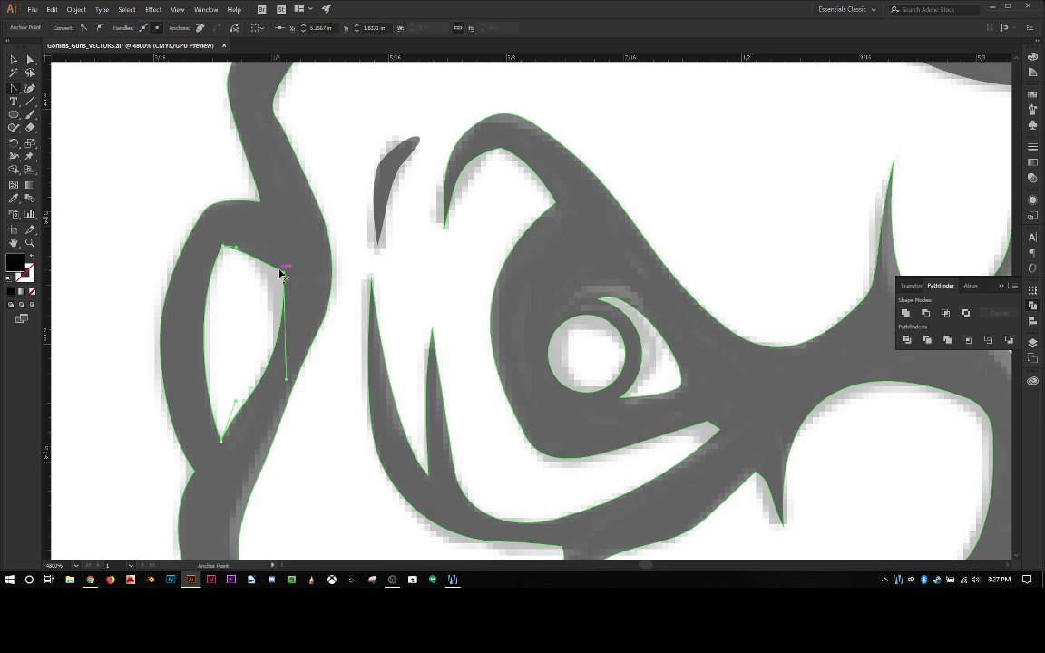
left_click_drag(235, 247, 271, 246)
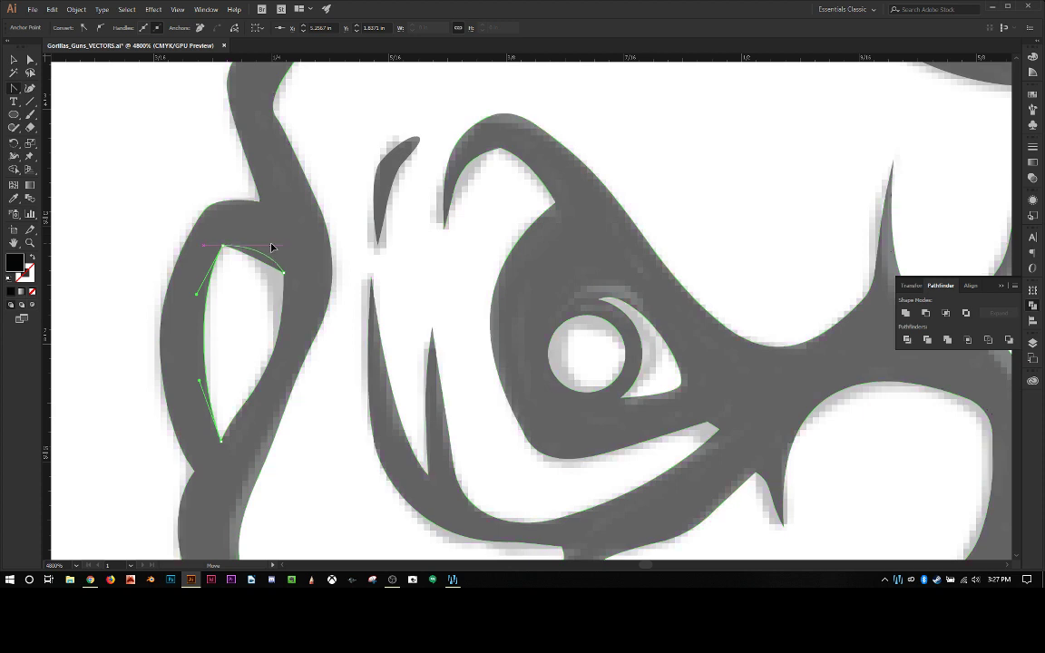
Raise the ear opening's face-side corner, extend its lower handle, and move the opposite top anchor slightly up.
key("a")
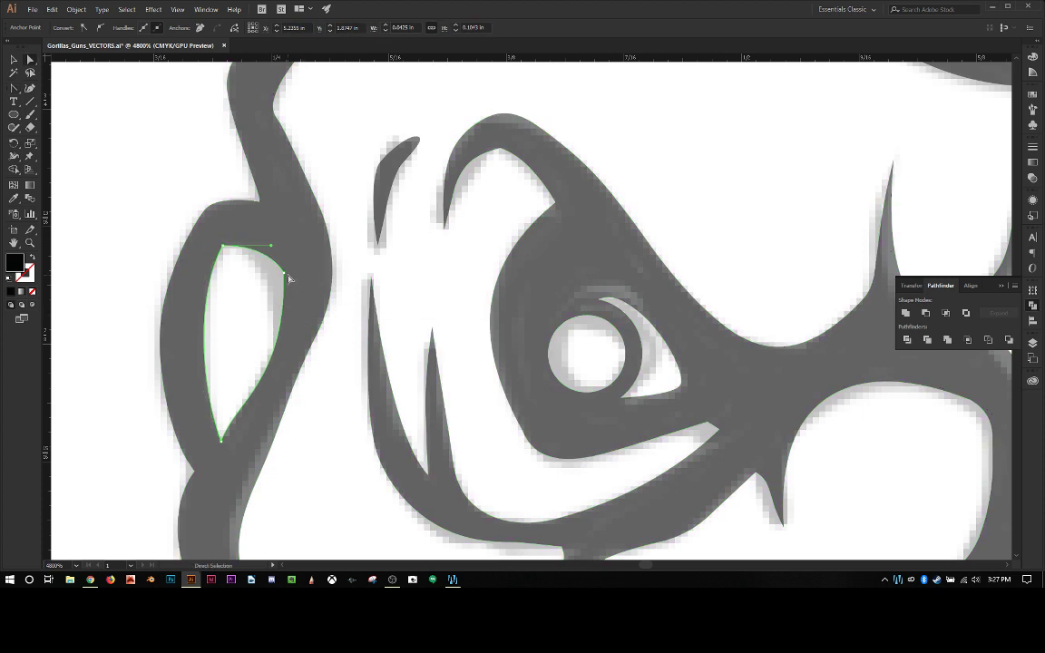
left_click_drag(284, 273, 277, 250)
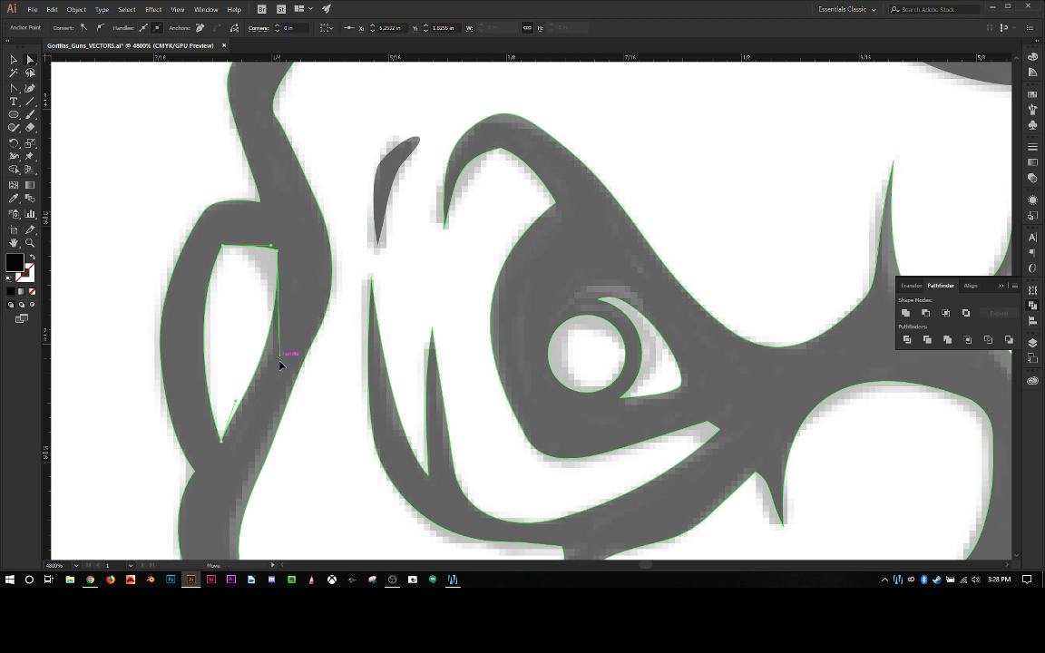
left_click_drag(280, 376, 280, 372)
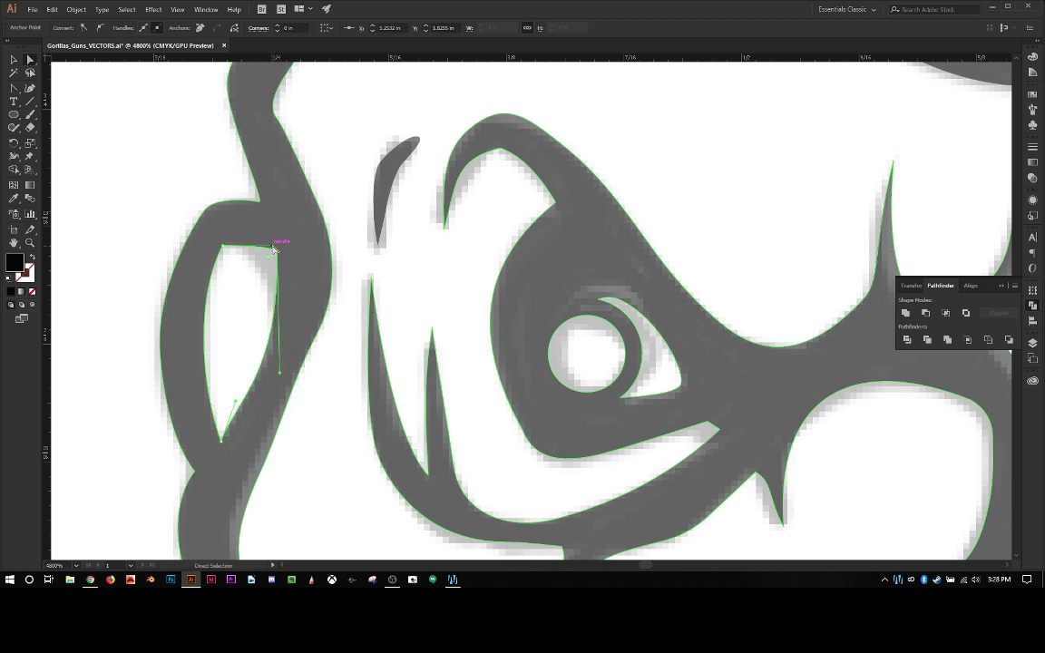
left_click_drag(273, 247, 225, 238)
left_click(236, 283)
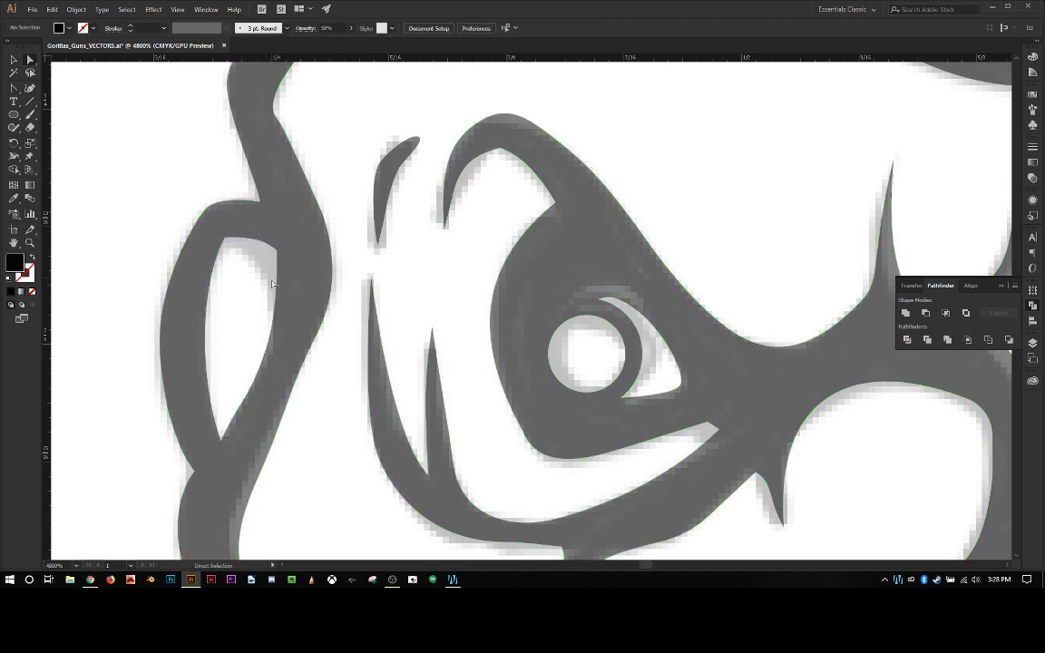
Convert the ear opening's outer top corner to a smooth point with new handles that round off the upper edge.
left_click(226, 240)
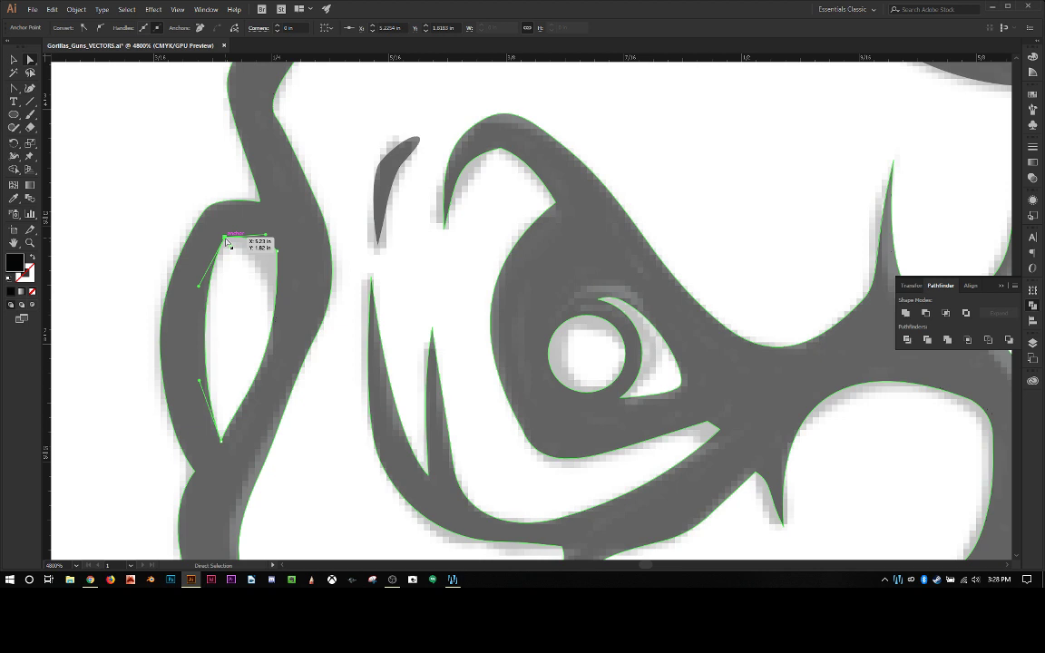
key("shift+c")
left_click(225, 239)
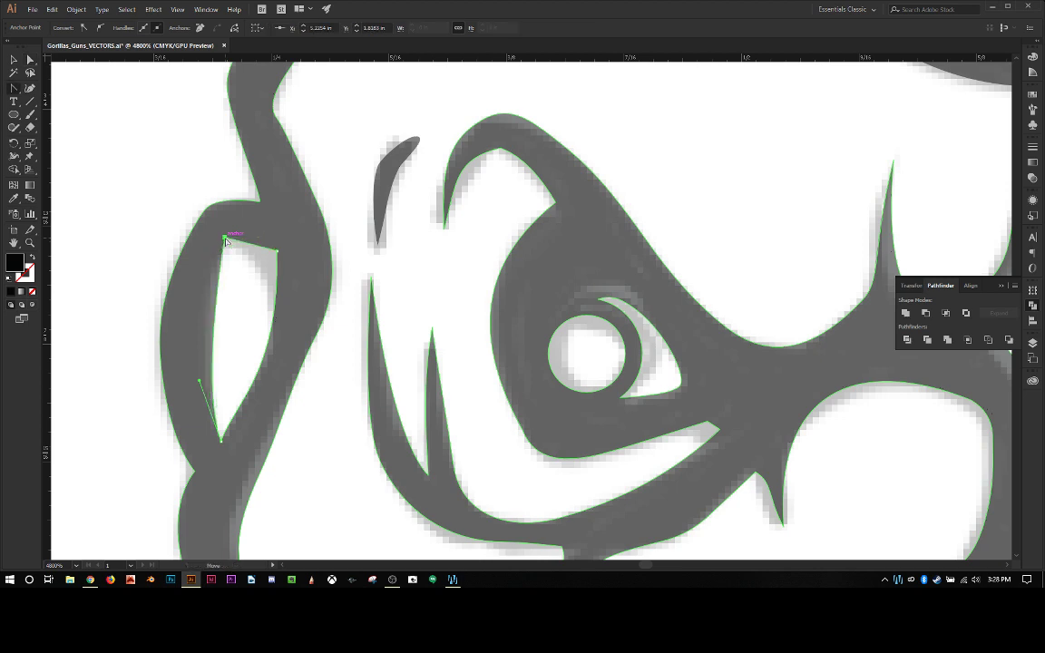
left_click_drag(224, 240, 248, 232)
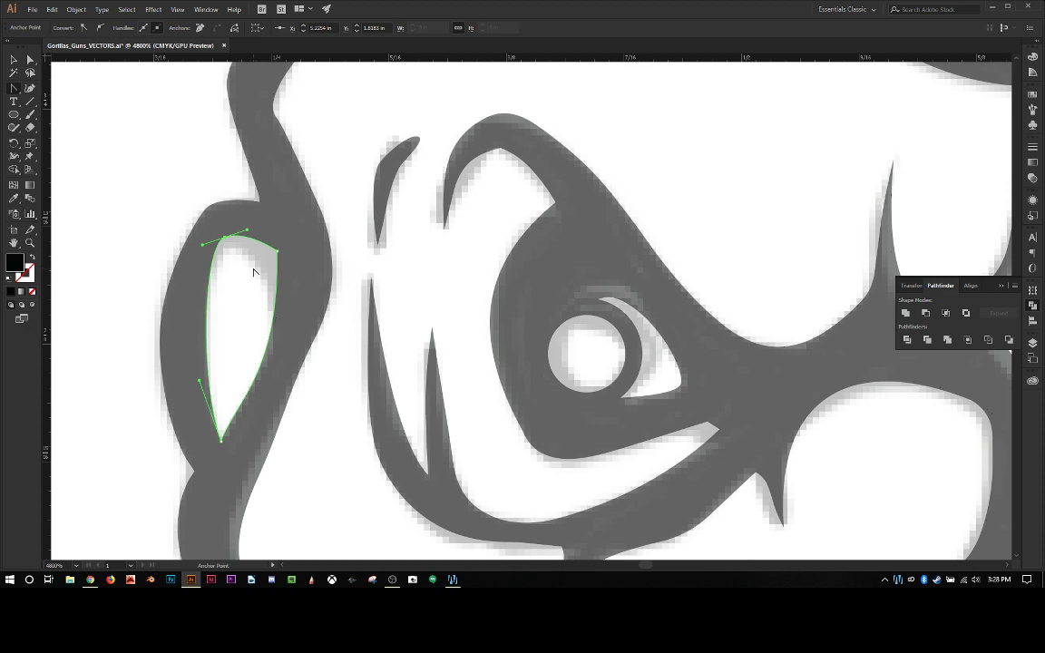
Move the anchor where the ear's upper outline meets the head line slightly down and toward the face.
scroll(291, 299, "up", 3)
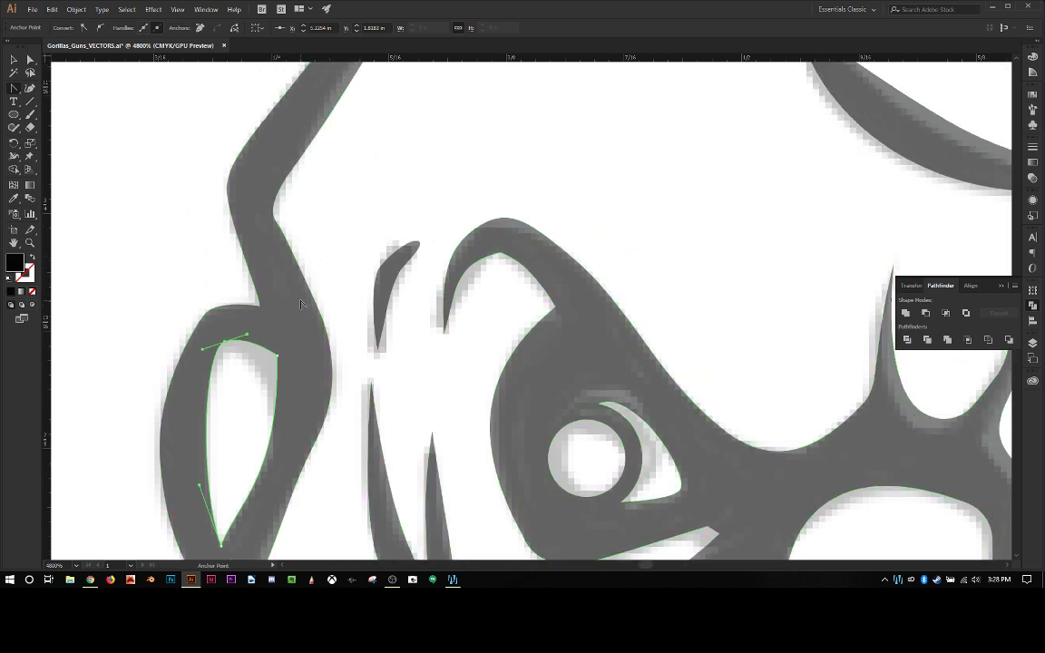
scroll(301, 304, "down", 4)
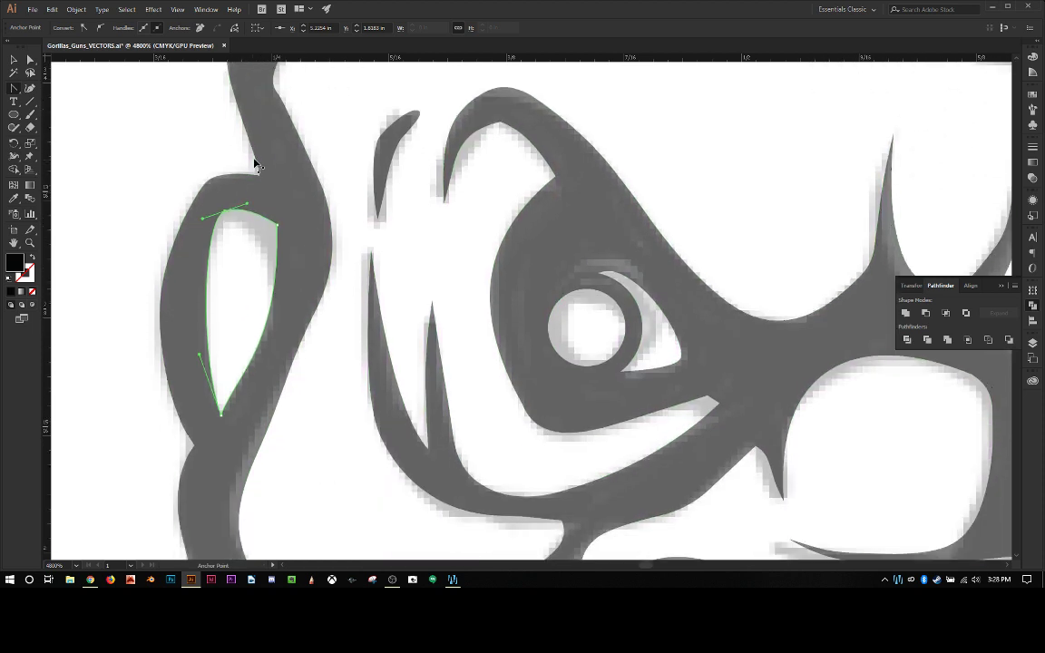
key("a")
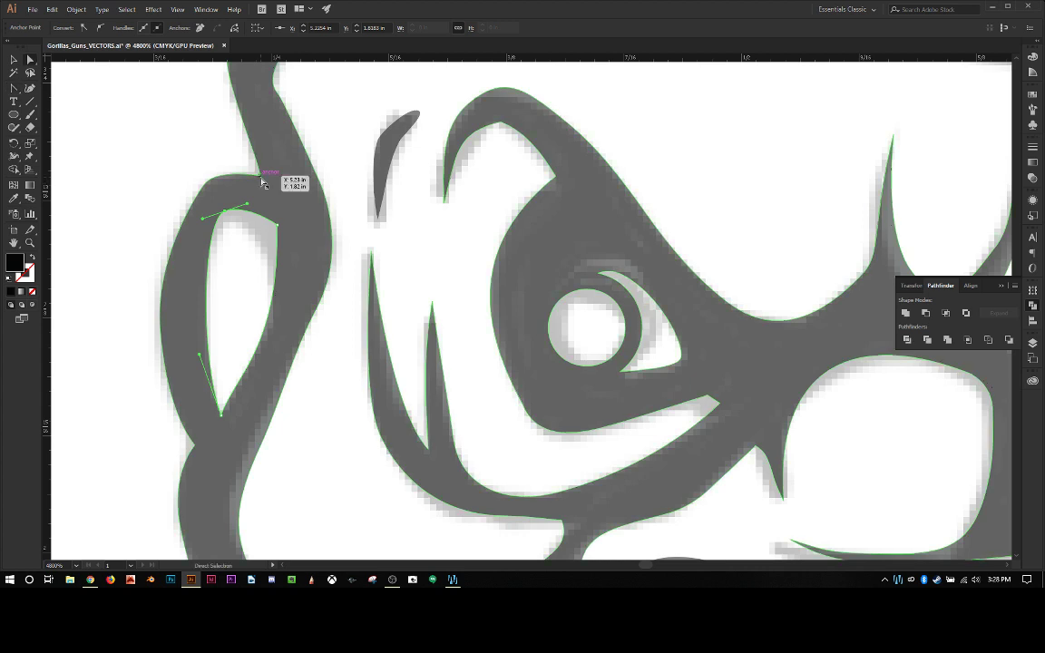
left_click(263, 177)
mouse_move(263, 180)
left_mouse_down()
mouse_move(273, 173)
mouse_move(270, 187)
left_mouse_up()
left_click(202, 148)
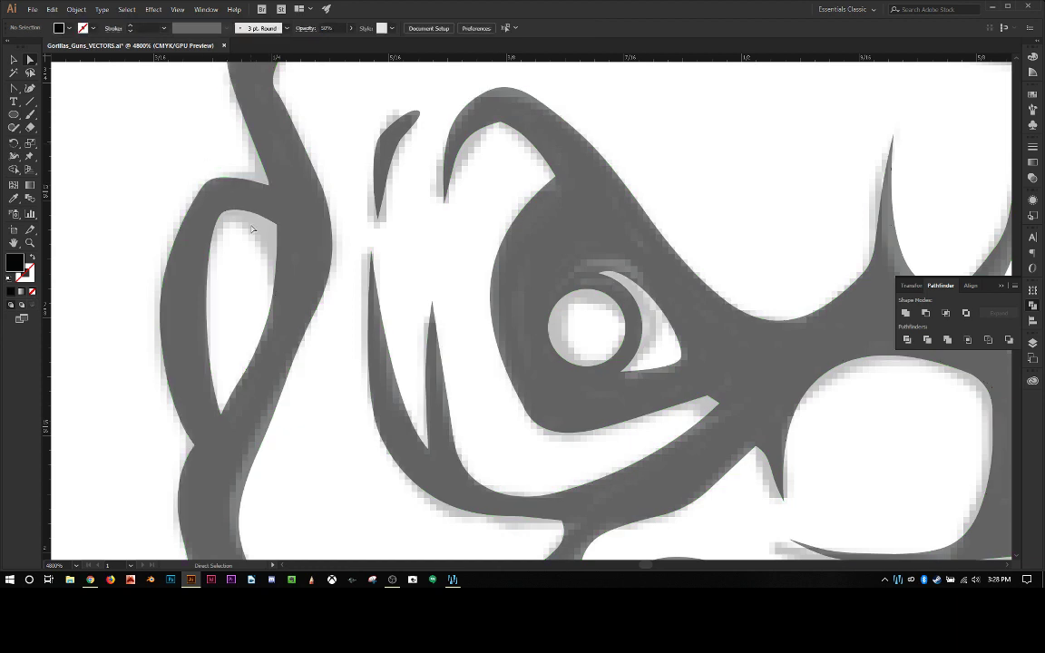
Add an anchor midway along the ear opening's outer edge and move it outward to widen the opening.
left_click(209, 292)
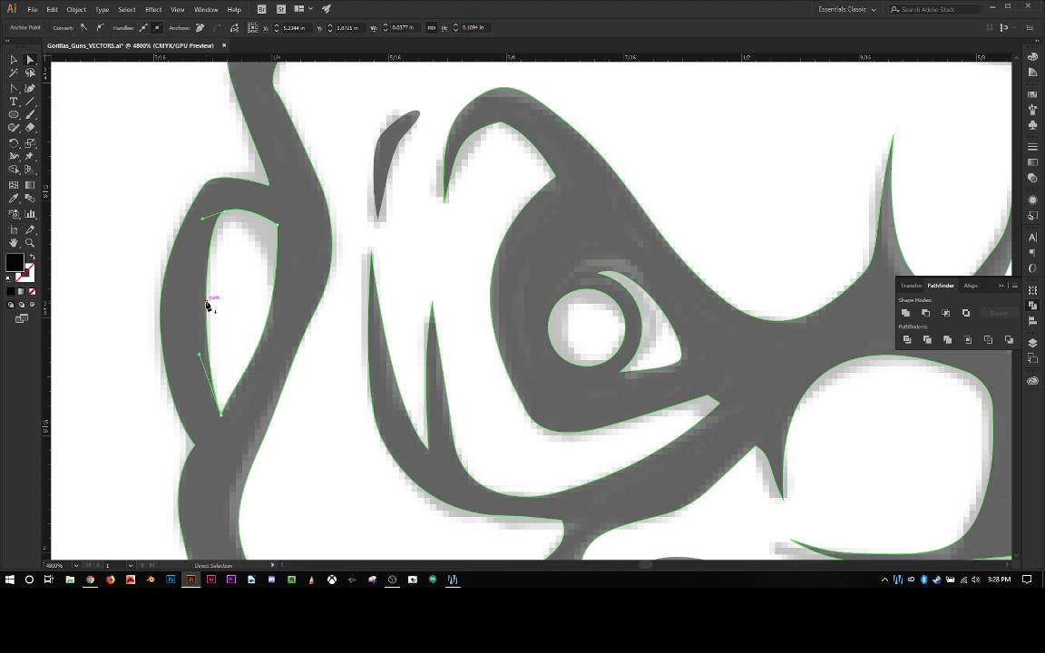
key("plus")
left_click(206, 302)
key("a")
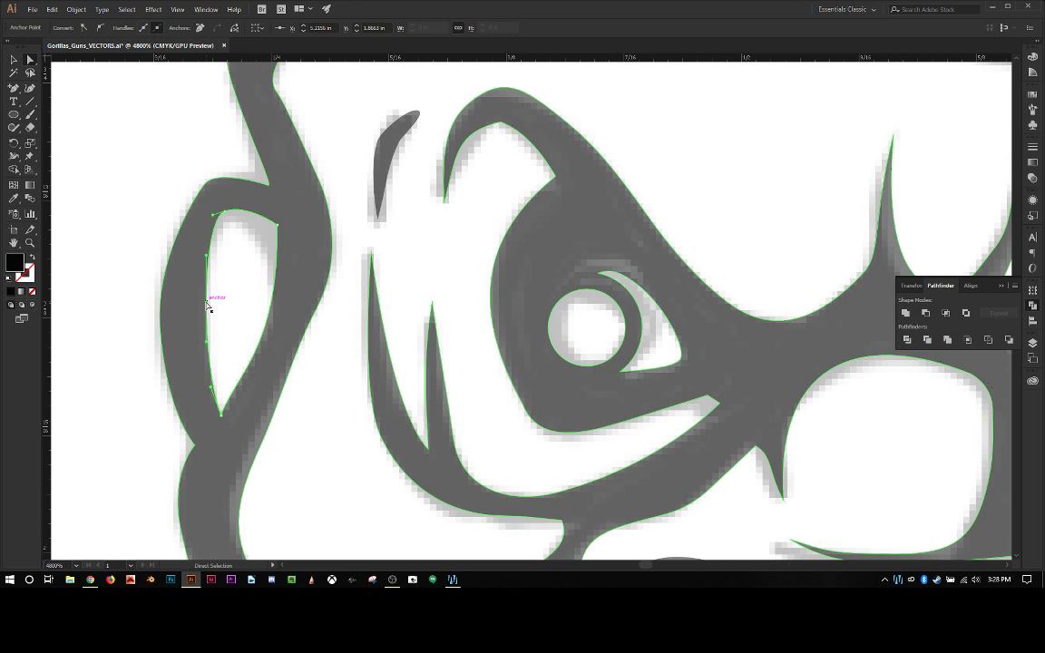
left_click(207, 304)
left_click_drag(207, 304, 192, 333)
scroll(238, 303, "down", 1)
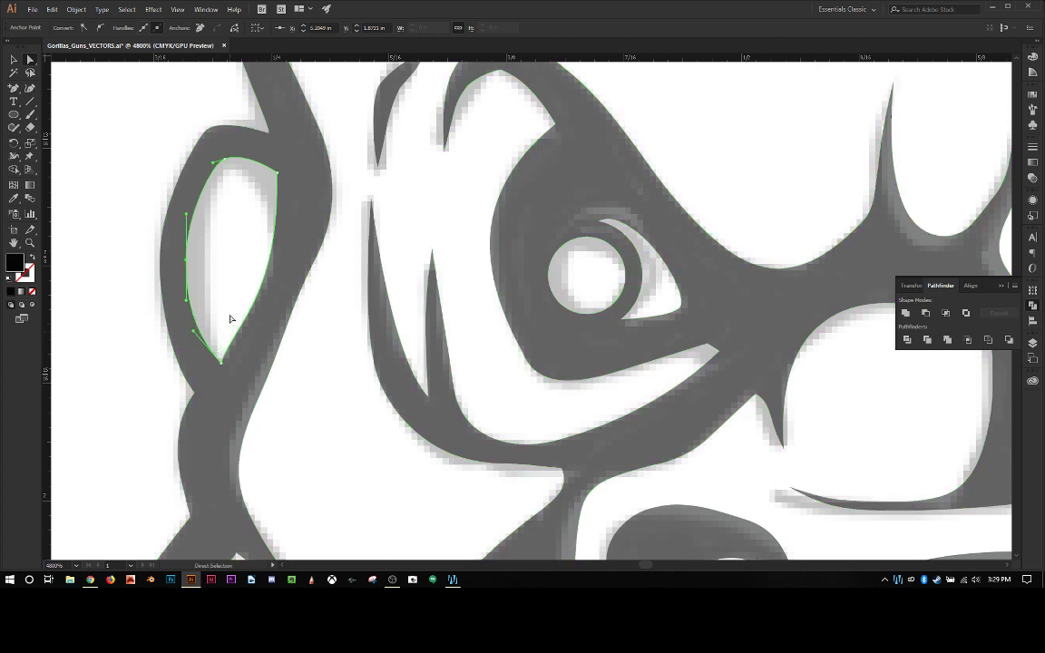
Shift the notch anchor beneath the ear slightly inward, and shorten the face-side handle of the ear opening's bottom corner.
left_click(229, 315)
left_click_drag(199, 399, 199, 397)
scroll(218, 273, "down", 3)
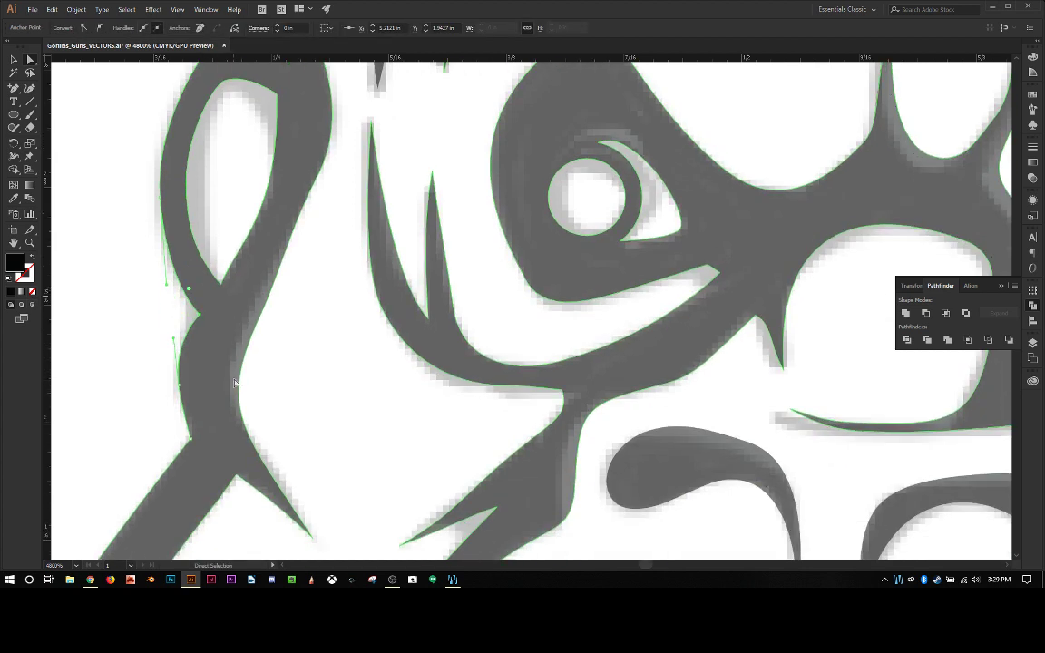
left_click(218, 272)
left_click(226, 229)
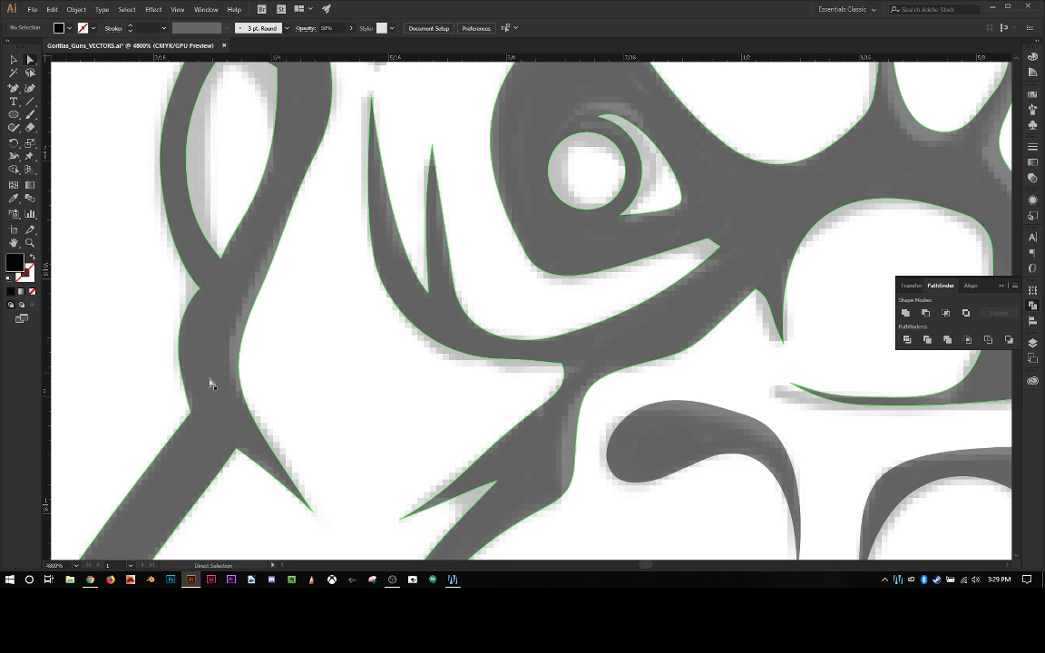
left_click(232, 243)
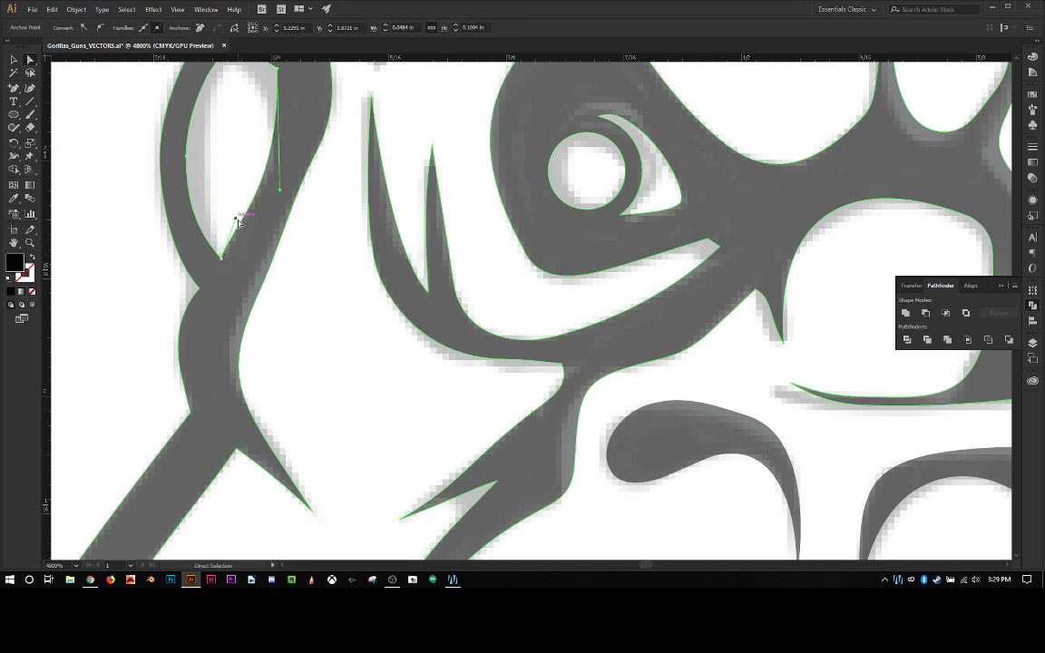
left_click_drag(237, 220, 233, 234)
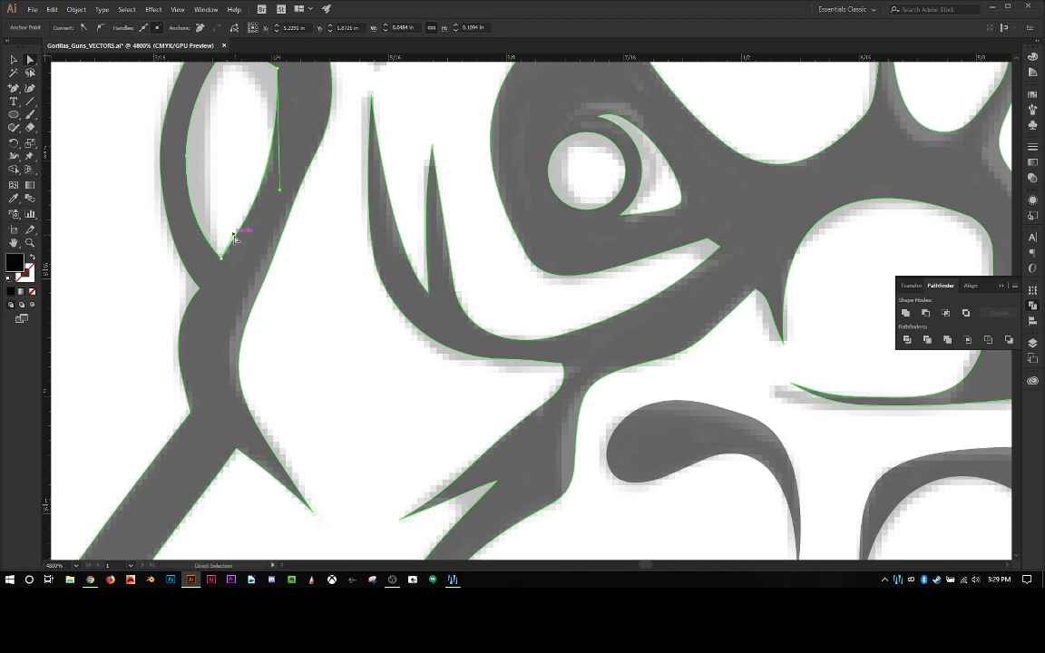
Shorten the upper handle of the outline anchor below the ear notch and move that anchor slightly down.
left_click(199, 288)
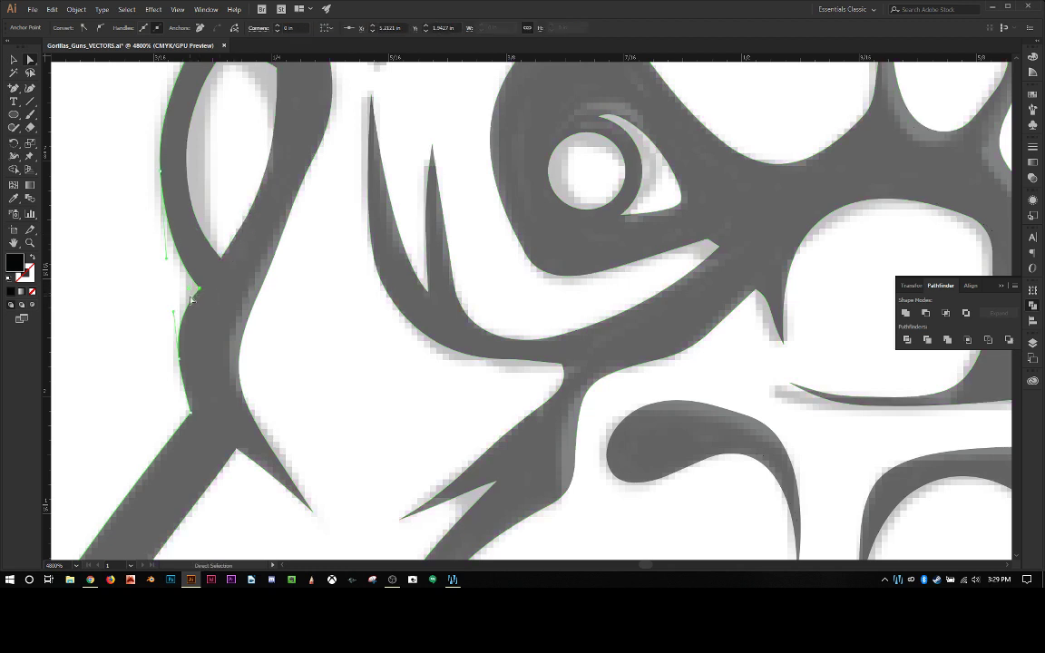
mouse_move(173, 312)
left_mouse_down()
mouse_move(170, 333)
mouse_move(176, 326)
left_mouse_up()
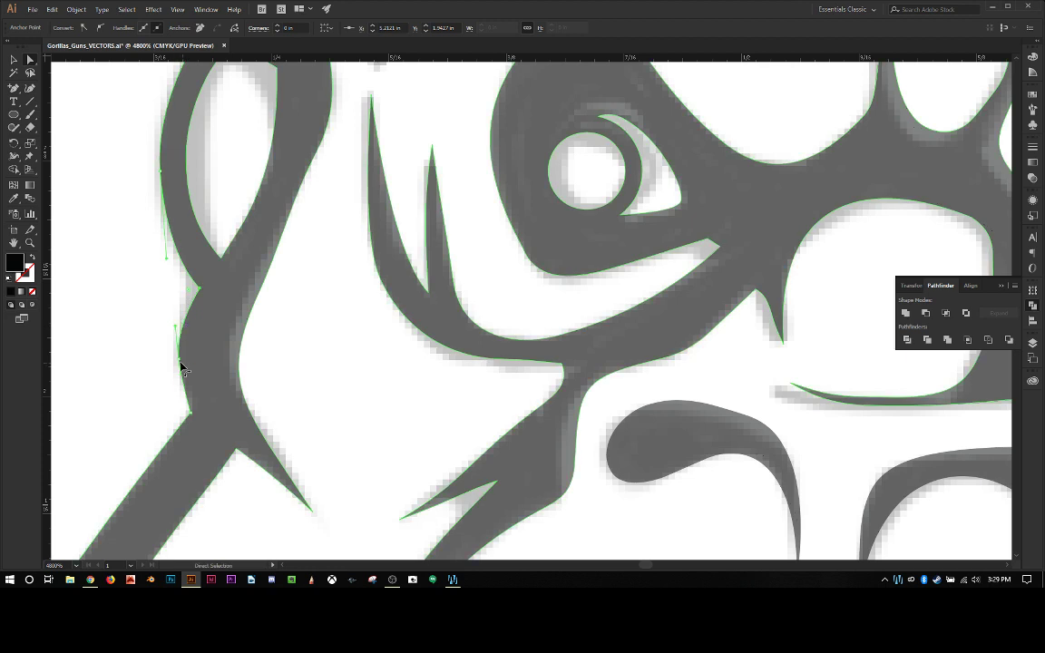
left_click_drag(181, 368, 179, 375)
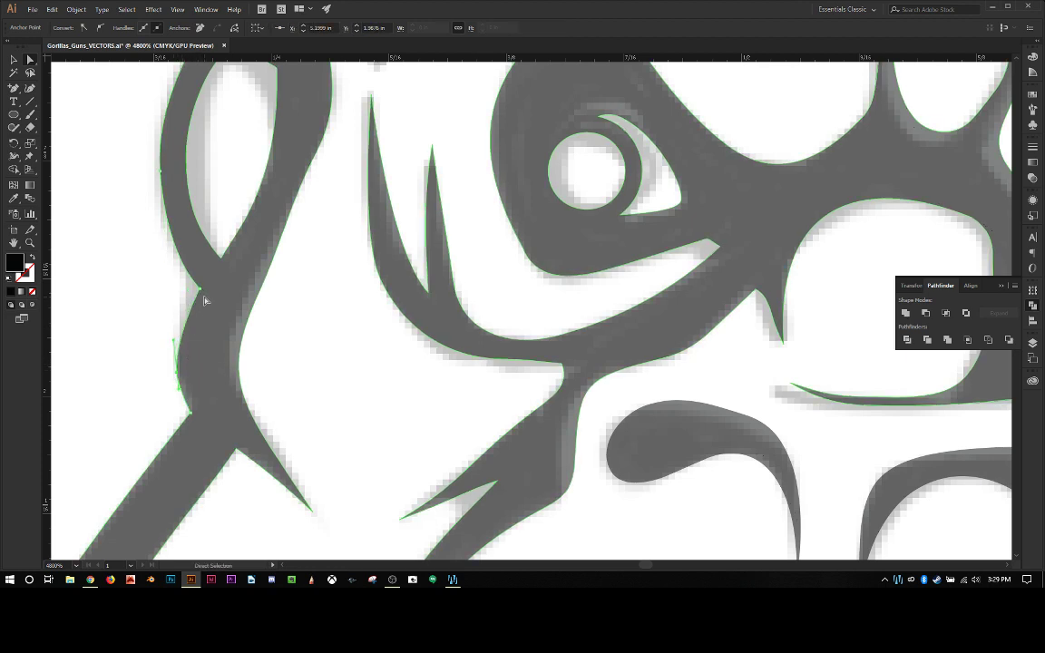
Pull handles from the ear notch anchor with the Anchor Point tool, curving the lower outline, and remove its upper handle for a sharp corner.
left_click(201, 288)
key("shift+c")
left_click_drag(201, 289, 179, 324)
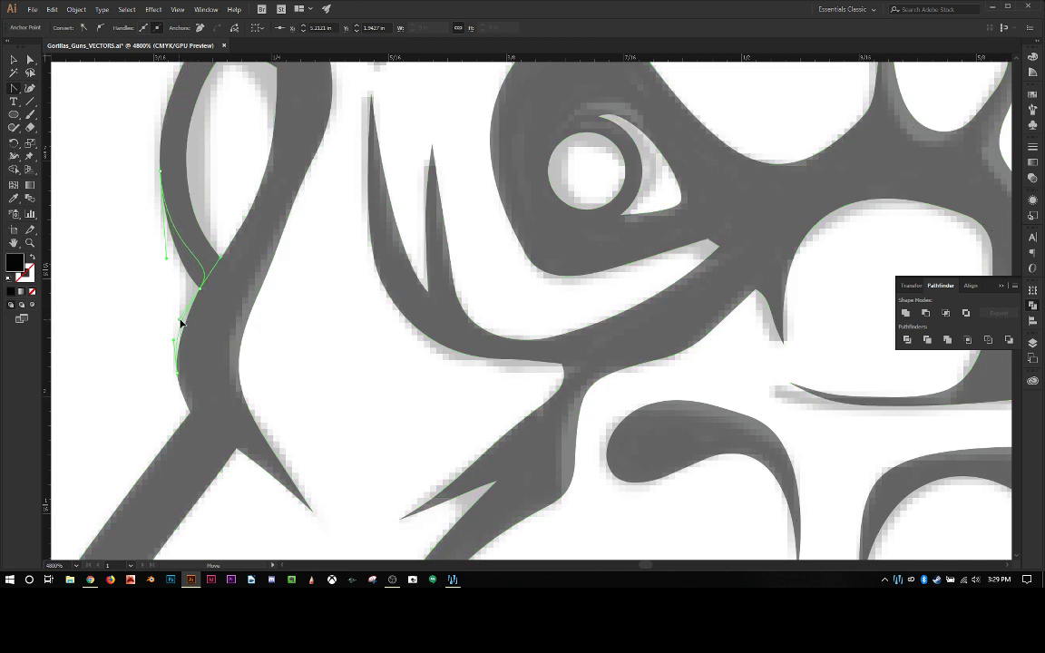
left_click_drag(181, 323, 187, 319)
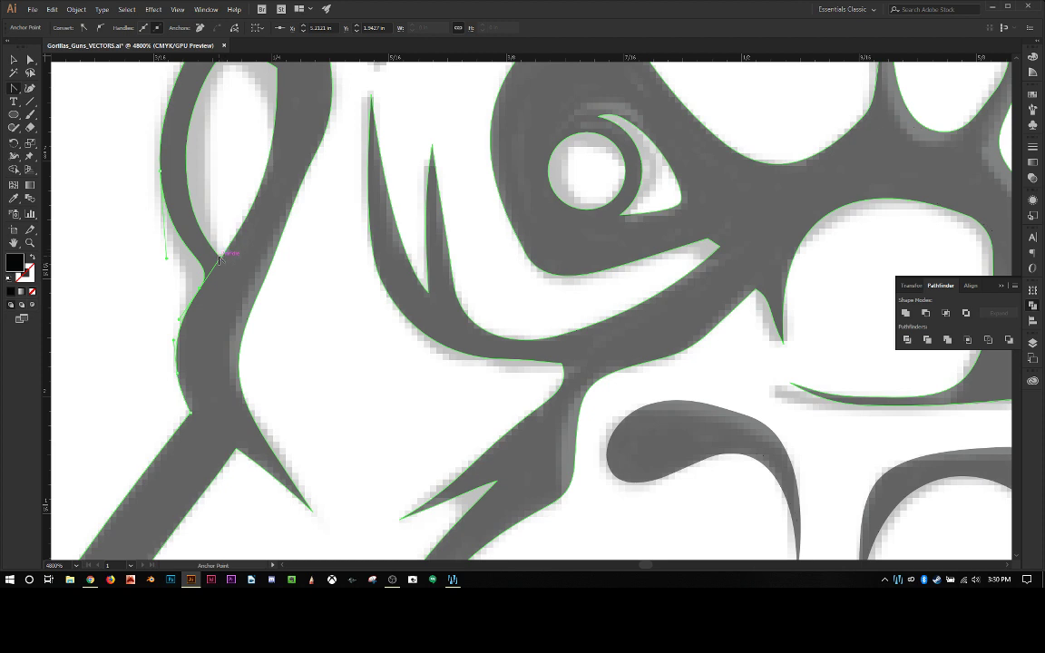
left_click(220, 260)
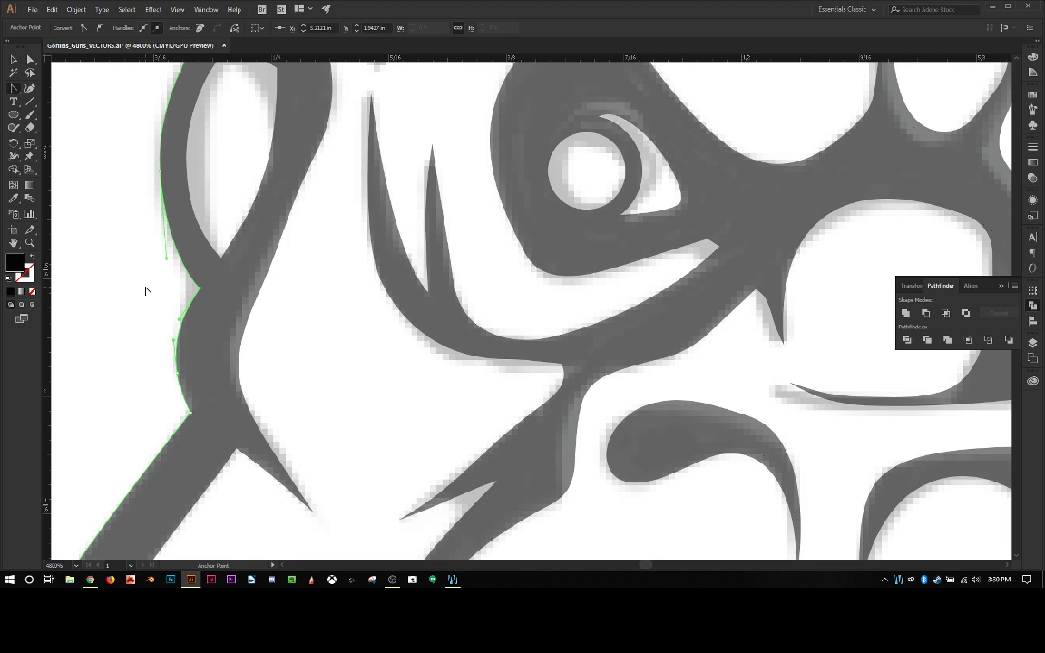
Reset the anchor on the head line's face-side edge beside the ear and pull out new handles for a smoother bulge.
scroll(146, 290, "up", 3)
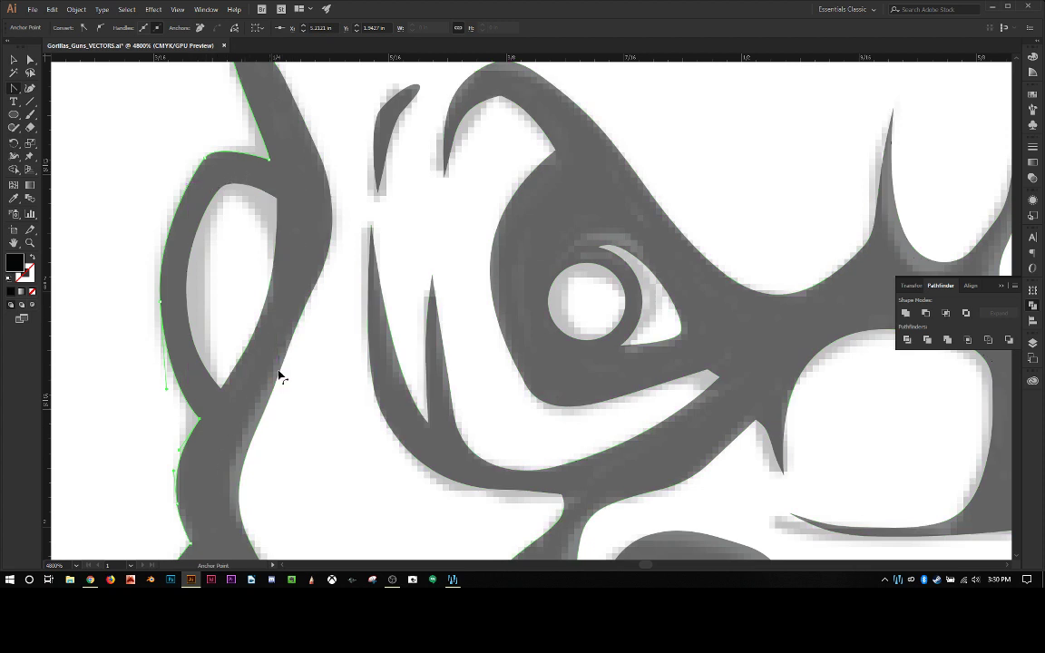
key("ctrl+a")
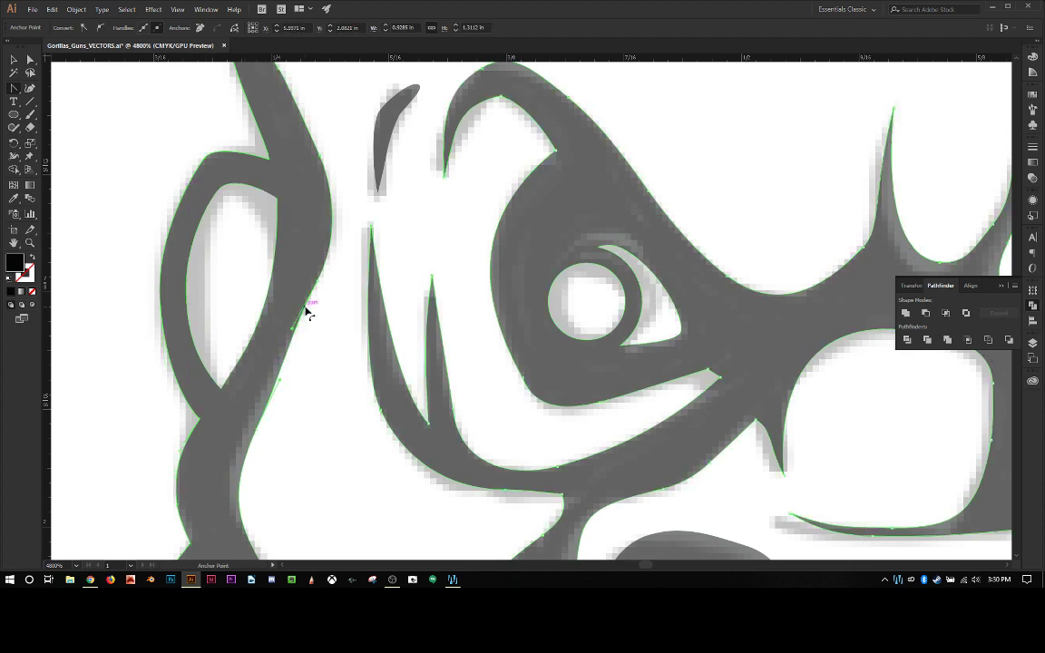
left_click(318, 281)
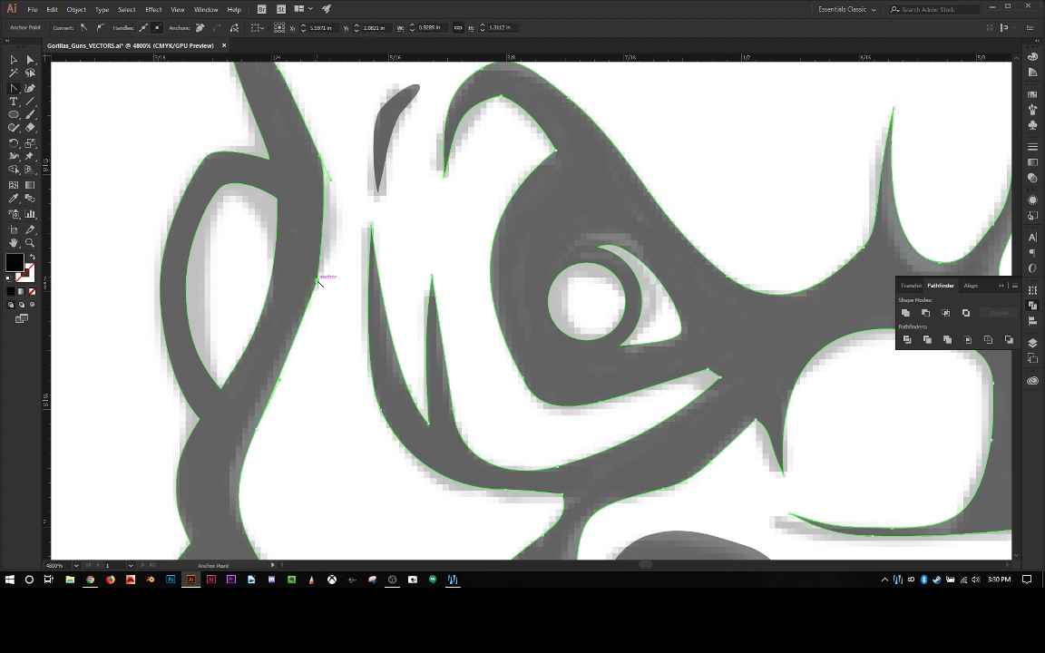
left_click_drag(318, 281, 337, 232)
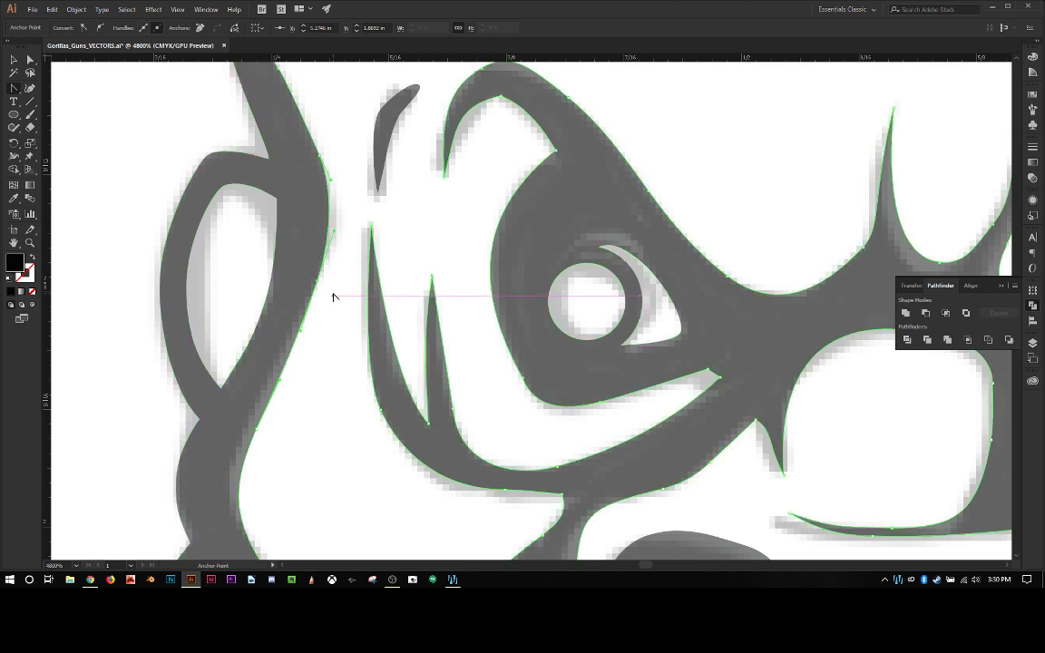
Move the anchor at the base of the inner crease spike beside the eye down toward the eye, and give it short new handles.
scroll(334, 311, "down", 2)
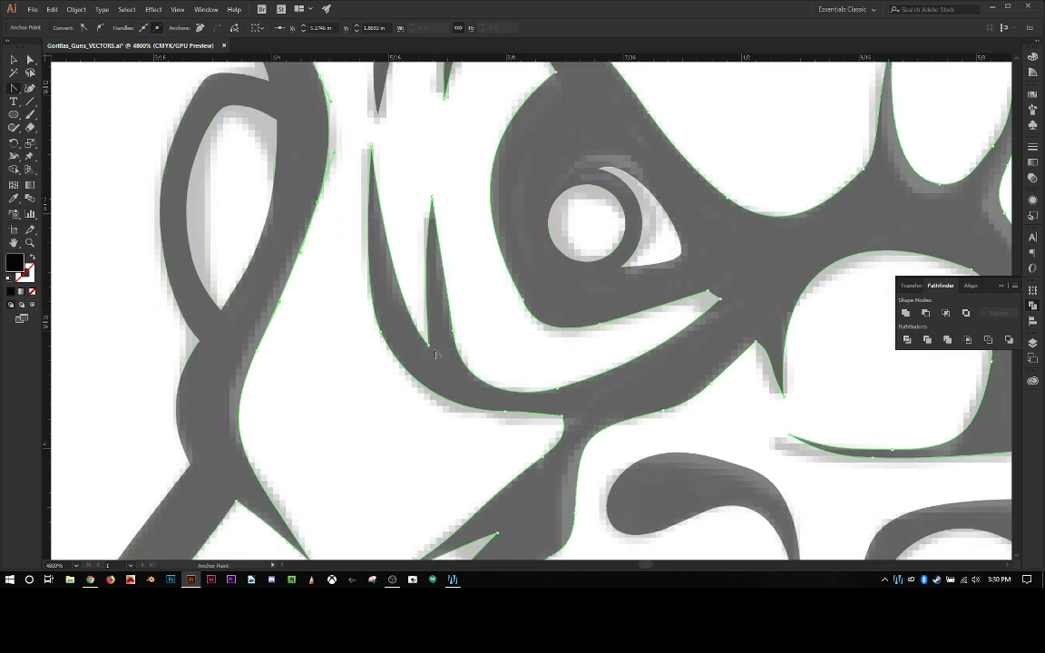
scroll(441, 272, "up", 3)
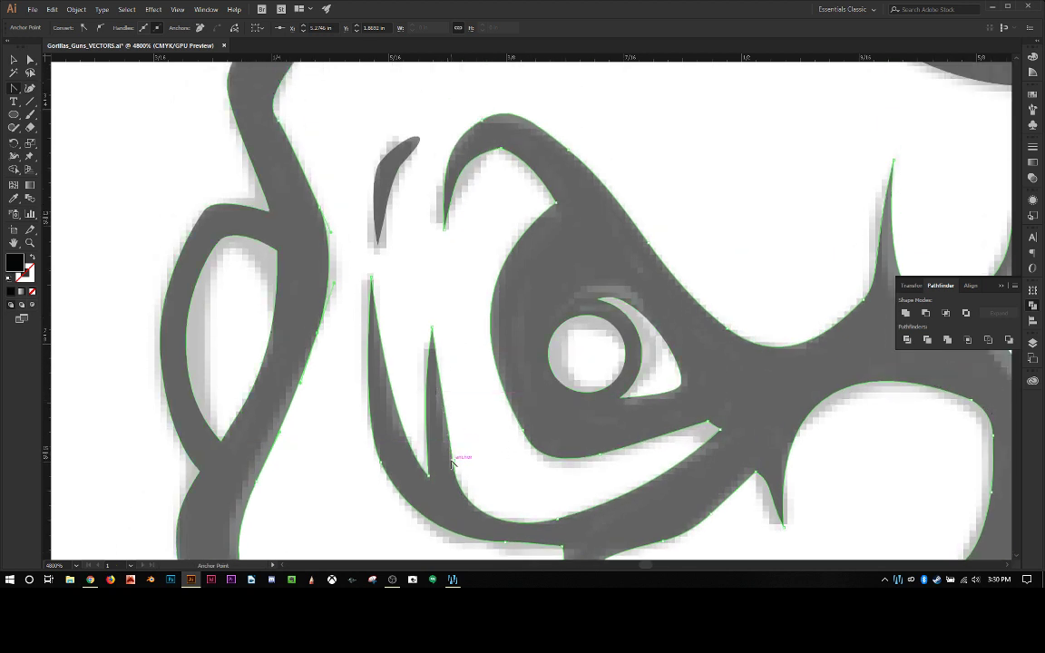
scroll(449, 436, "down", 2)
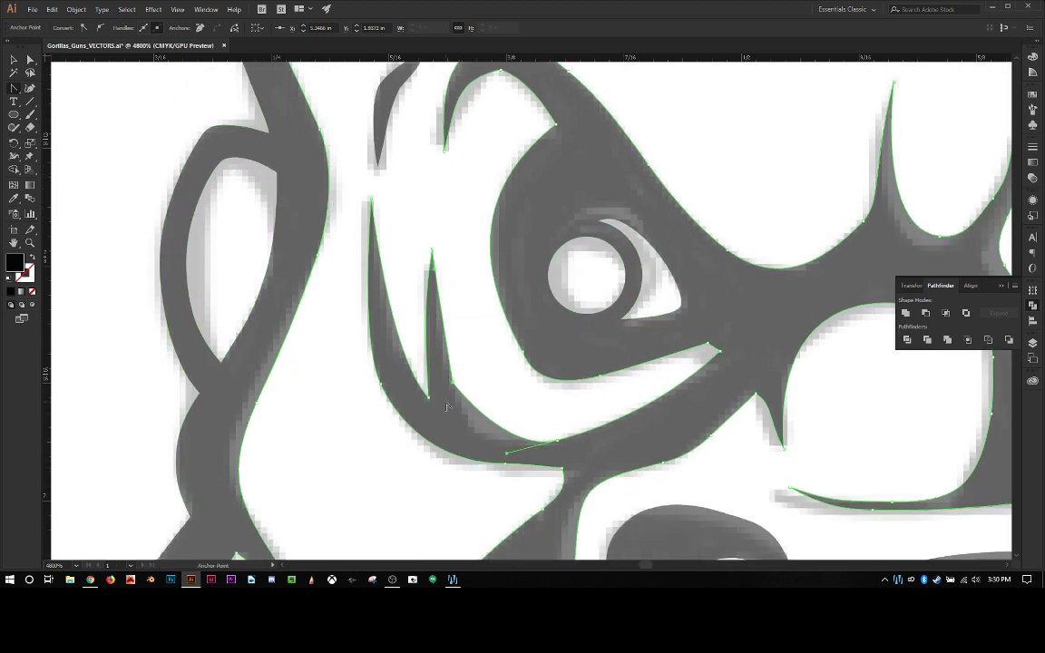
key("a")
left_click_drag(454, 385, 444, 411)
key("shift+c")
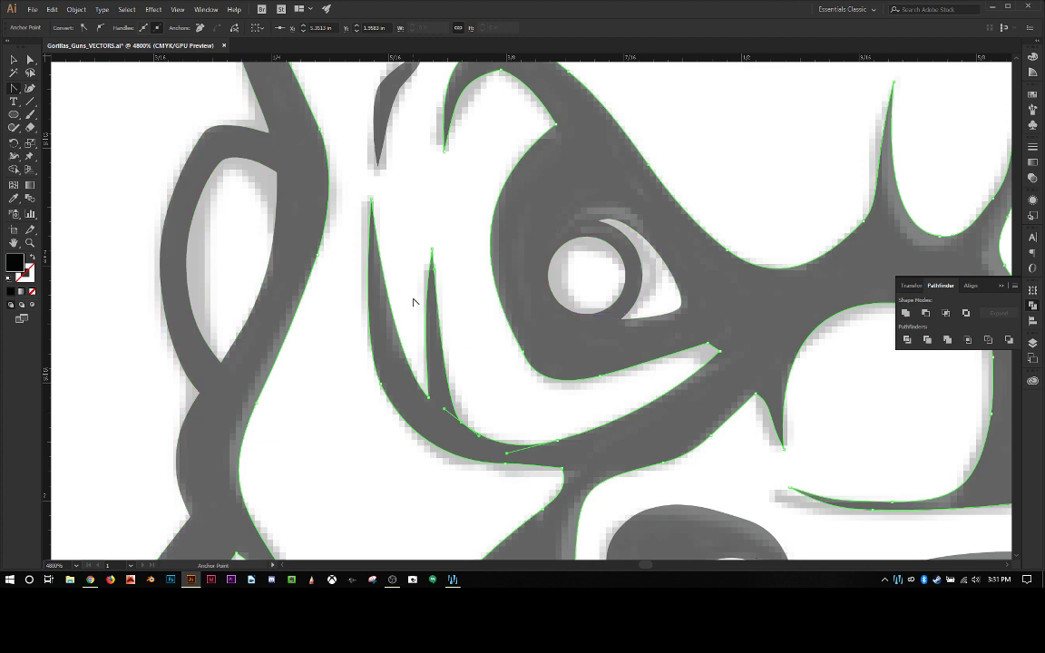
left_click(13, 59)
left_click(303, 373)
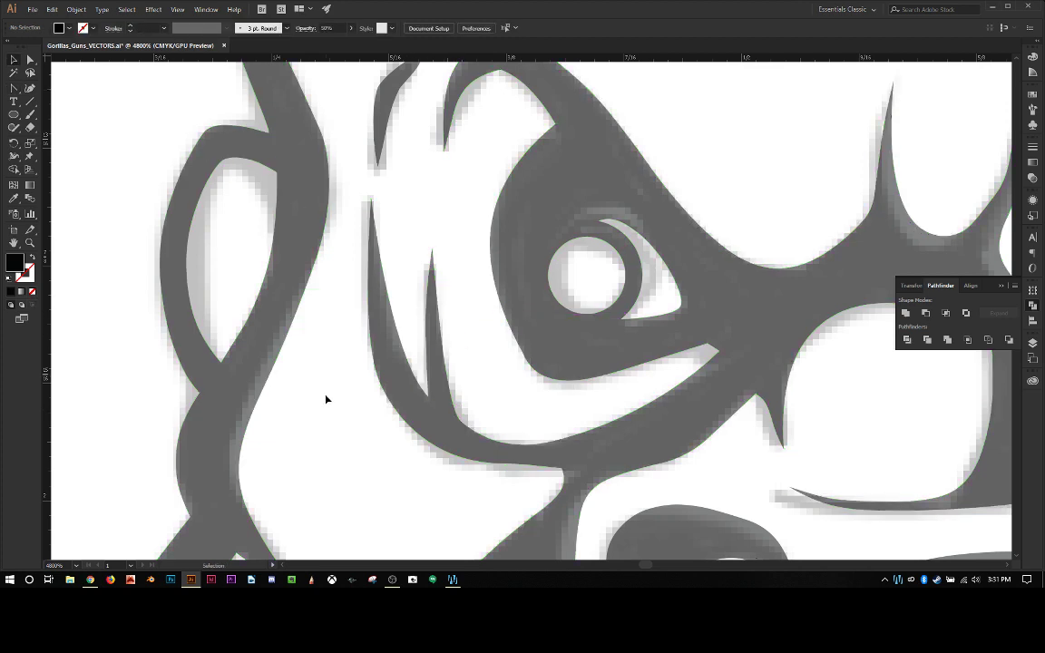
Pull handles from the junction anchor between the two crease spikes, remove the eye-side one, and angle the other up to bow the outer spike's edge.
left_click(407, 363)
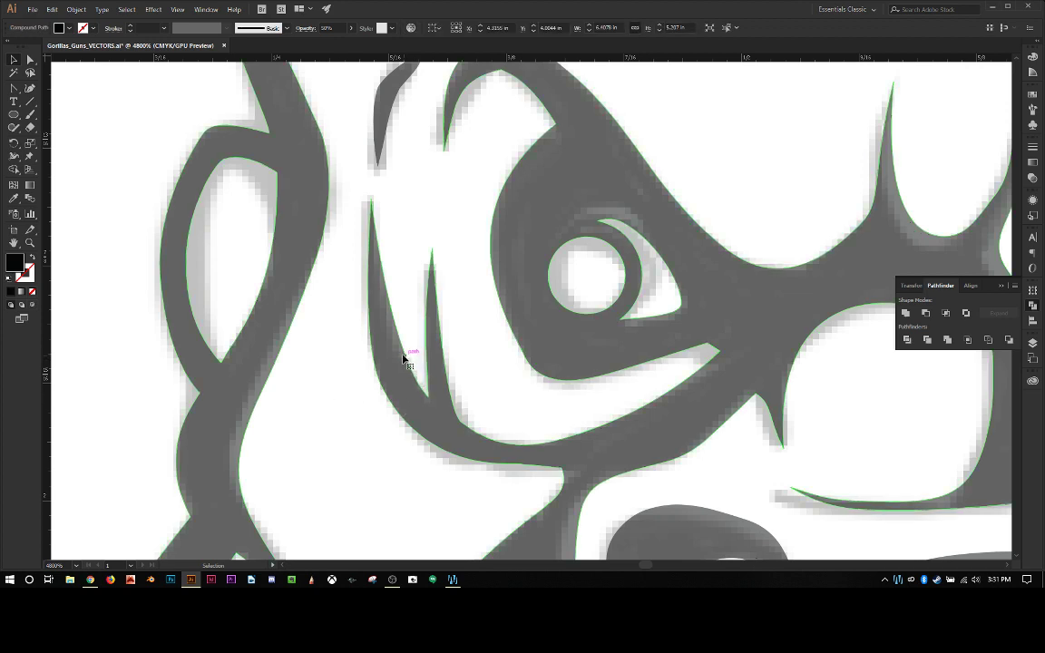
key("a")
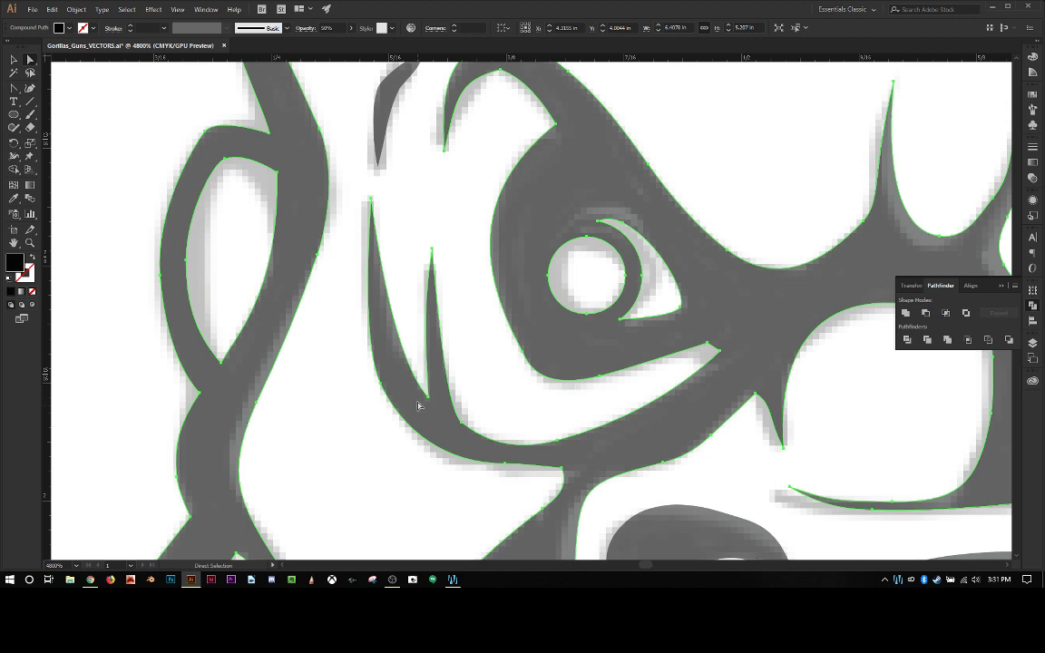
key("shift+c")
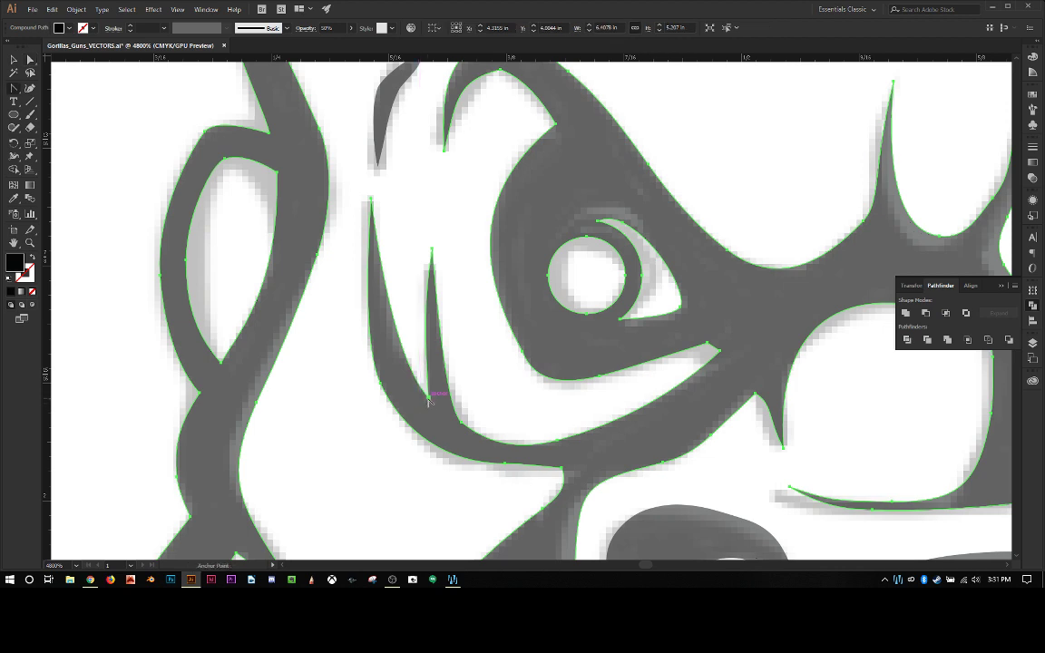
left_click(427, 397)
left_click_drag(428, 398, 397, 397)
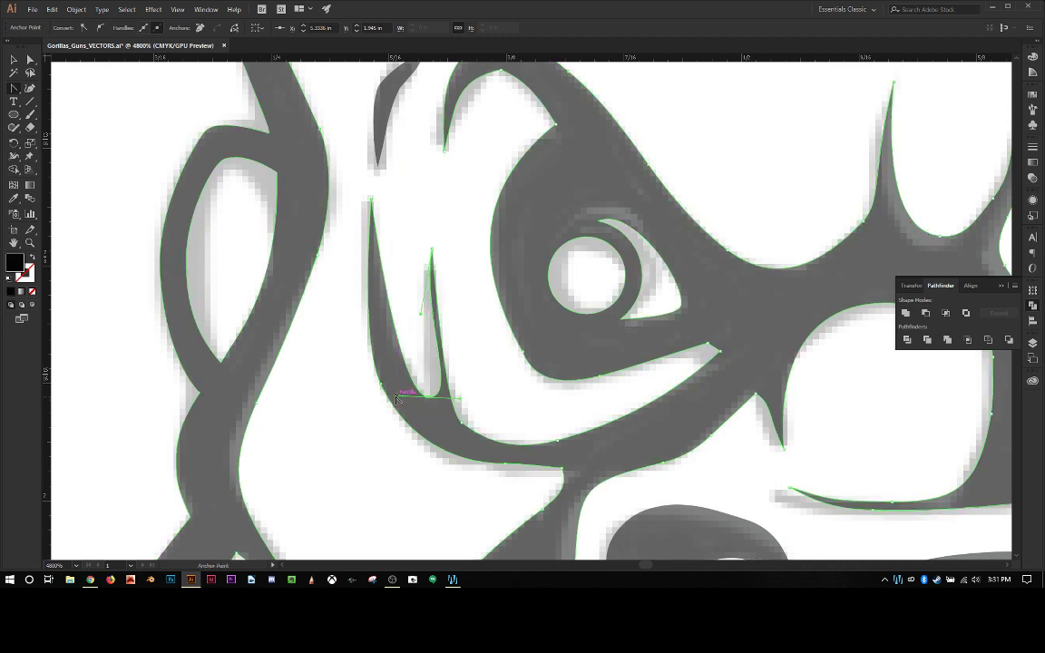
left_click(459, 398)
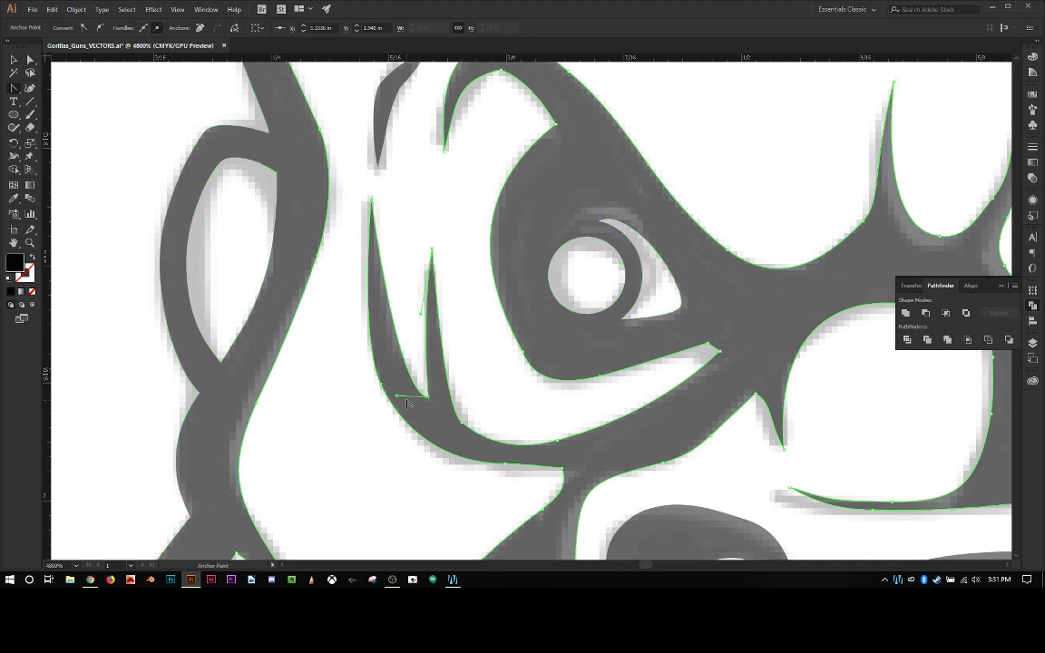
left_click_drag(400, 400, 372, 360)
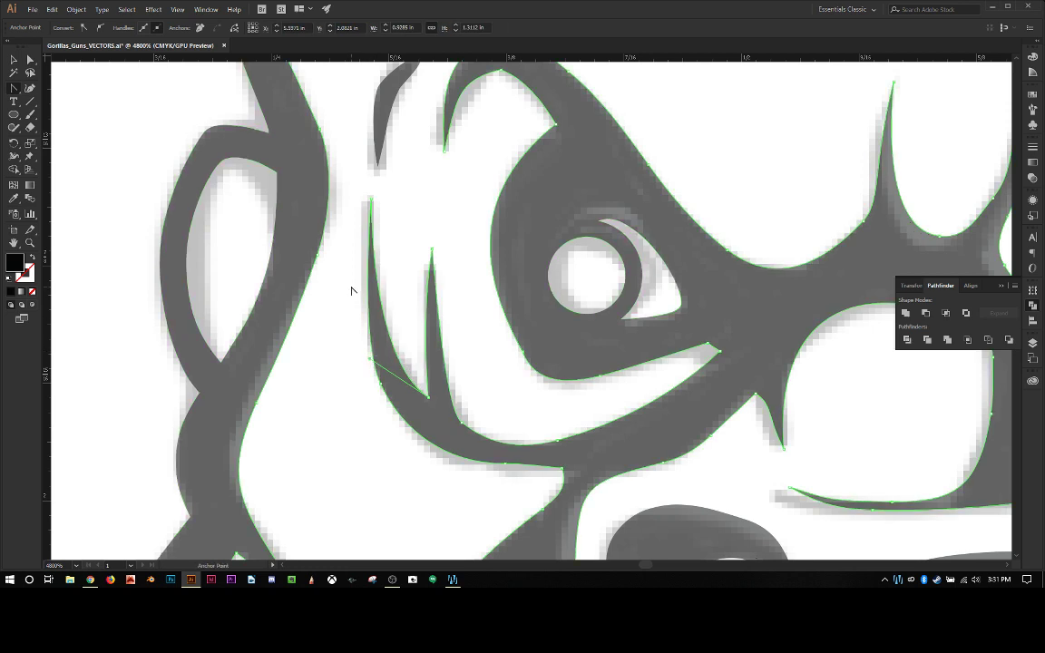
left_click(14, 62)
left_click(323, 307)
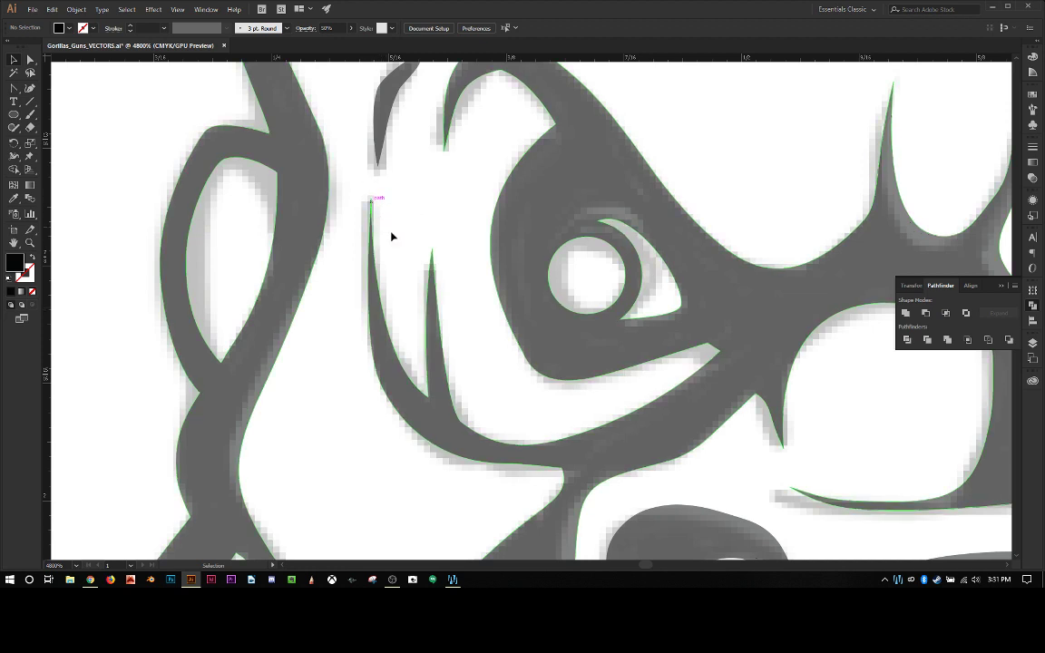
Move the tip anchor of the inner crease spike beside the eye slightly toward the ear with Direct Selection.
scroll(391, 236, "up", 2)
scroll(422, 364, "up", 2)
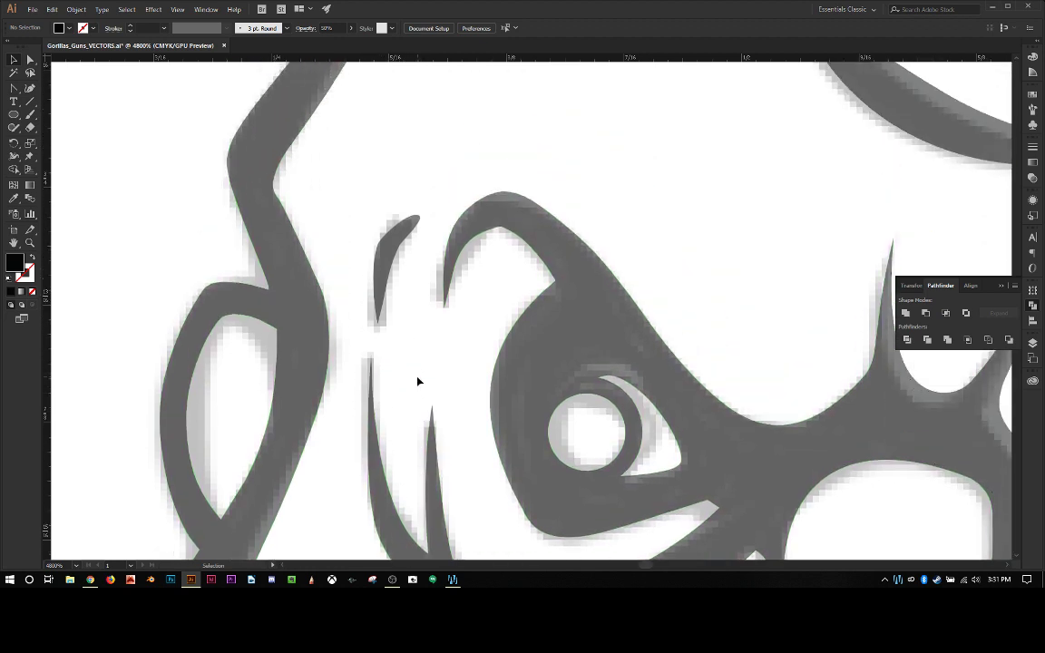
left_click(446, 297)
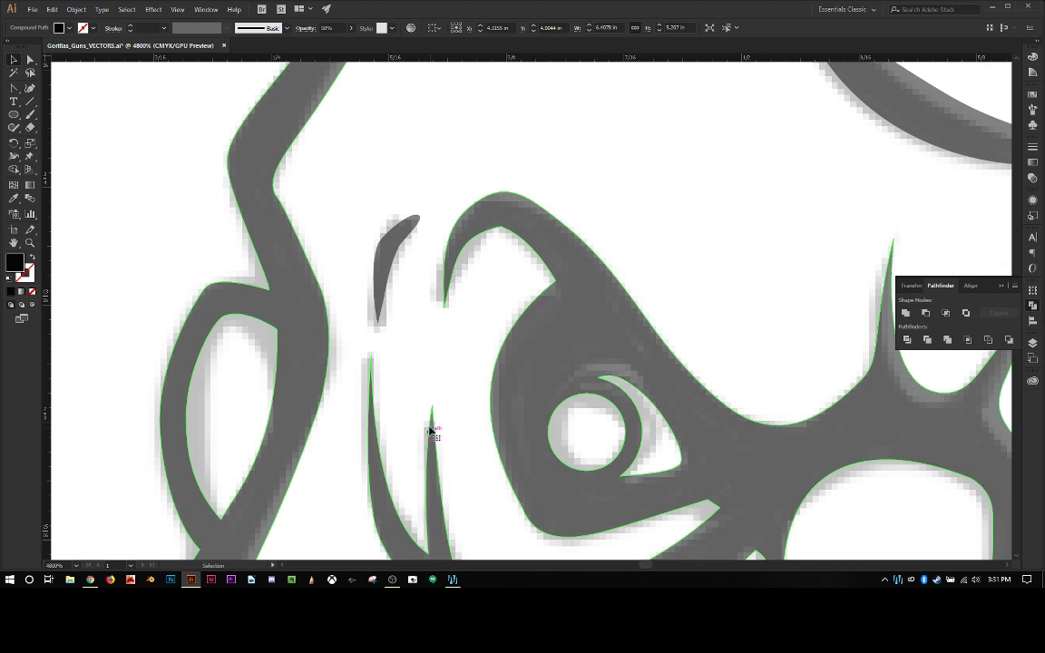
key("a")
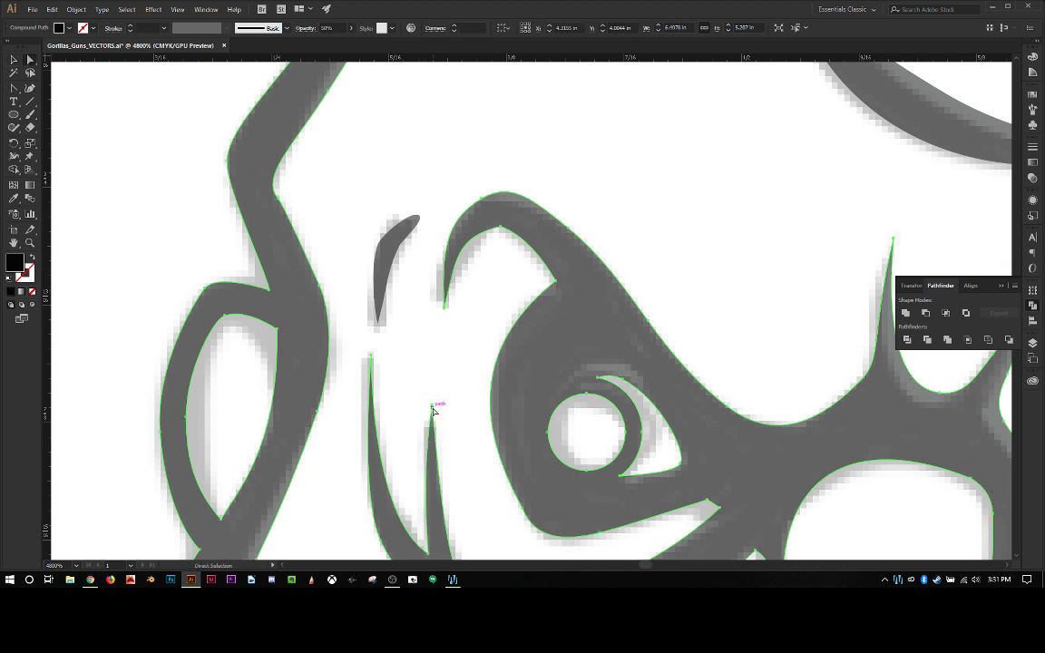
left_click_drag(432, 411, 435, 410)
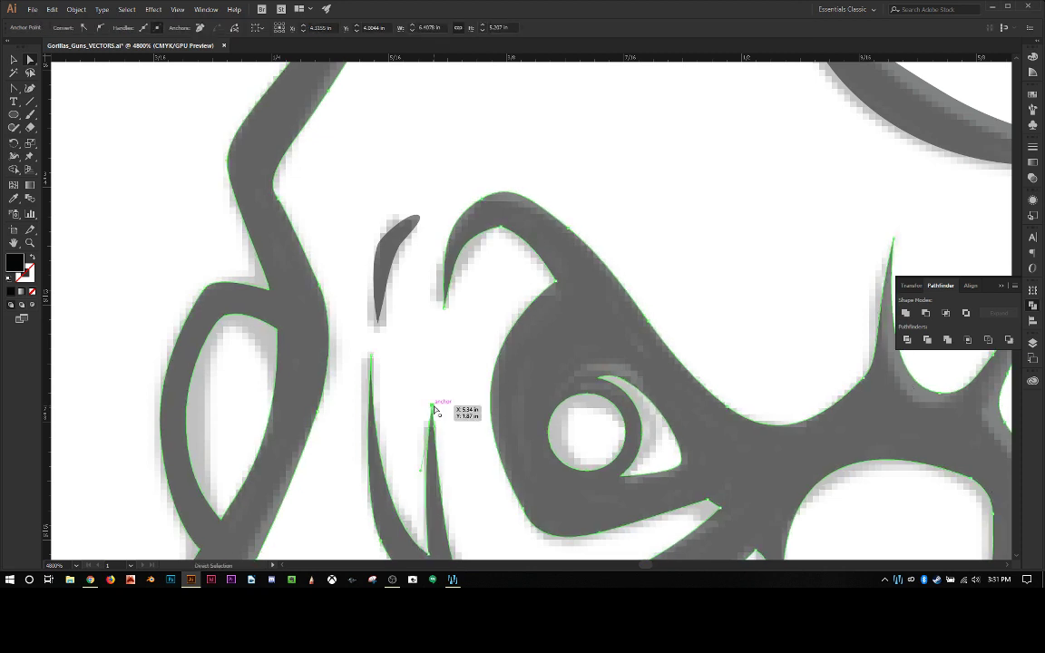
key("a")
left_click_drag(434, 411, 431, 414)
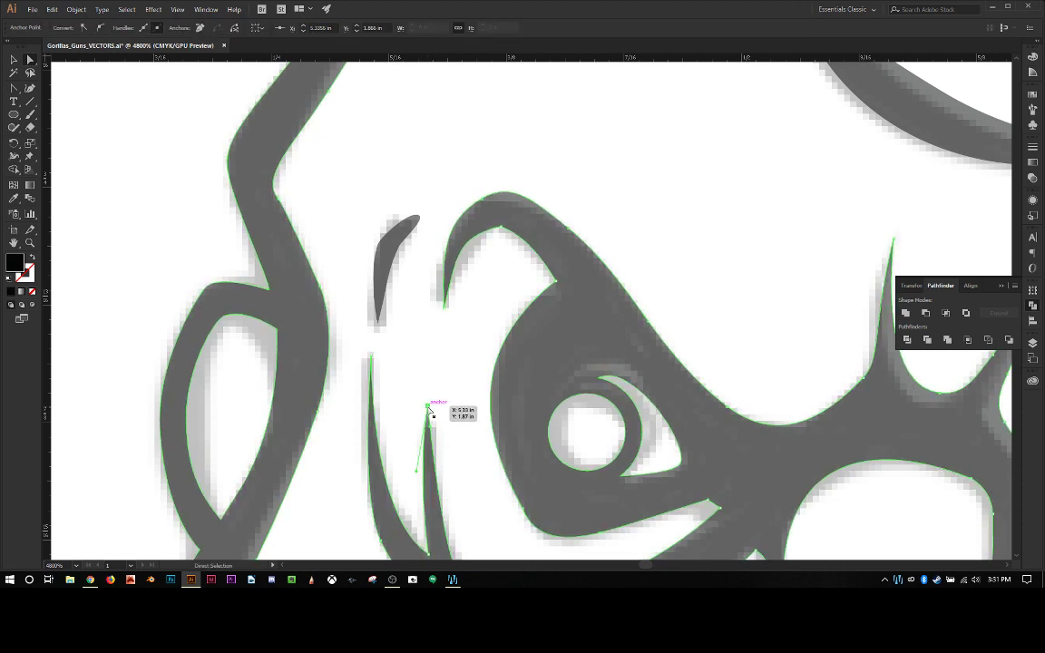
Move the pointed lower tip of the hooked brow end slightly toward the ear, keeping its existing handles.
left_click(443, 307)
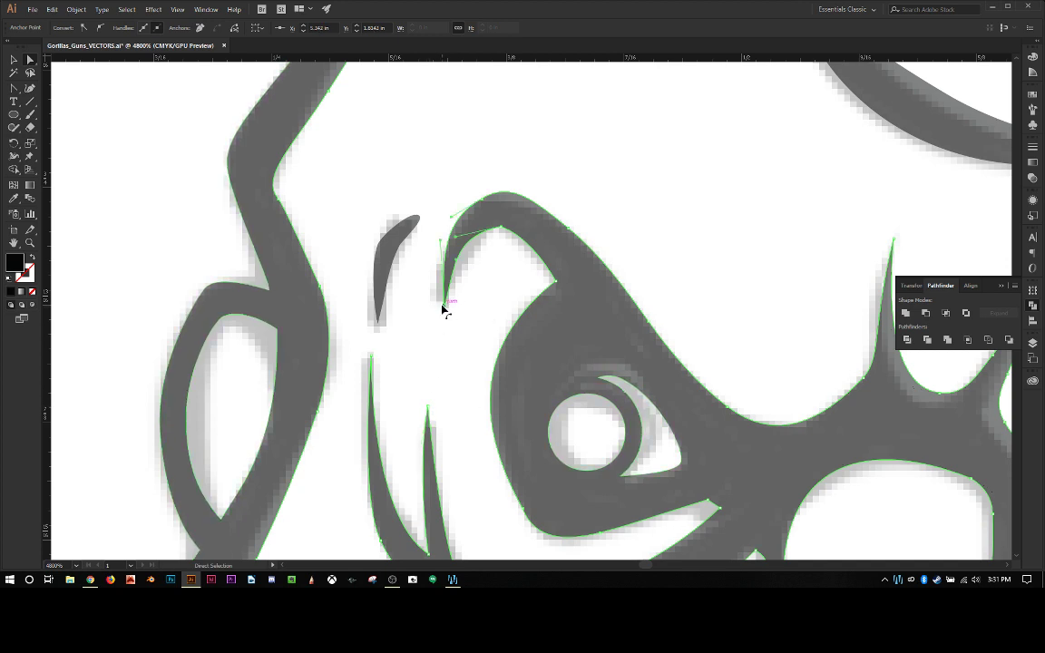
left_click_drag(443, 305, 434, 306)
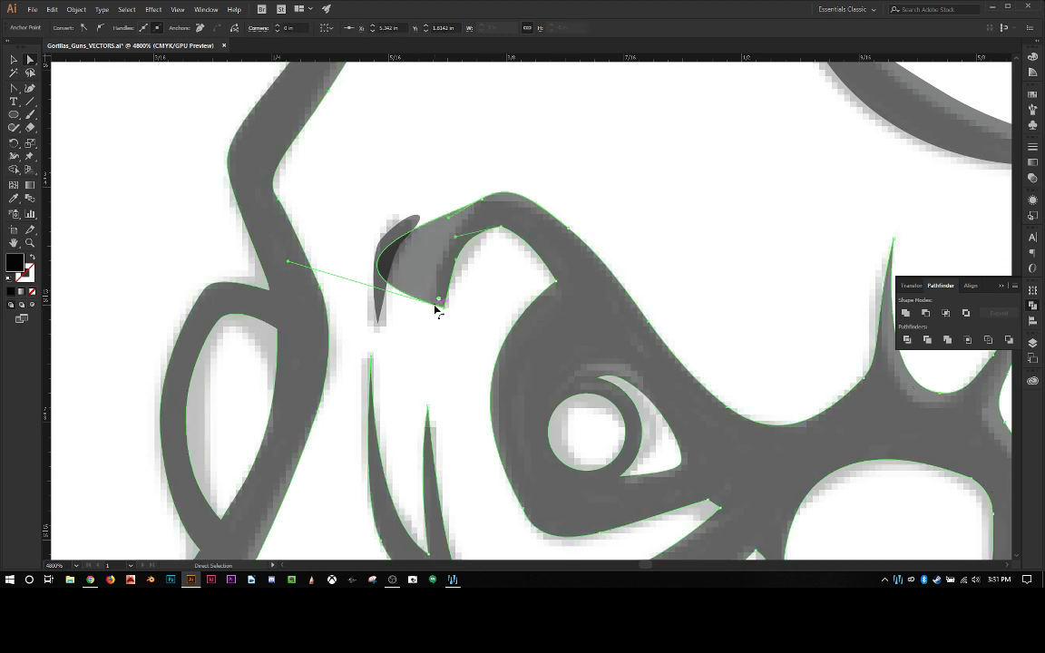
key("ctrl+z")
key("a")
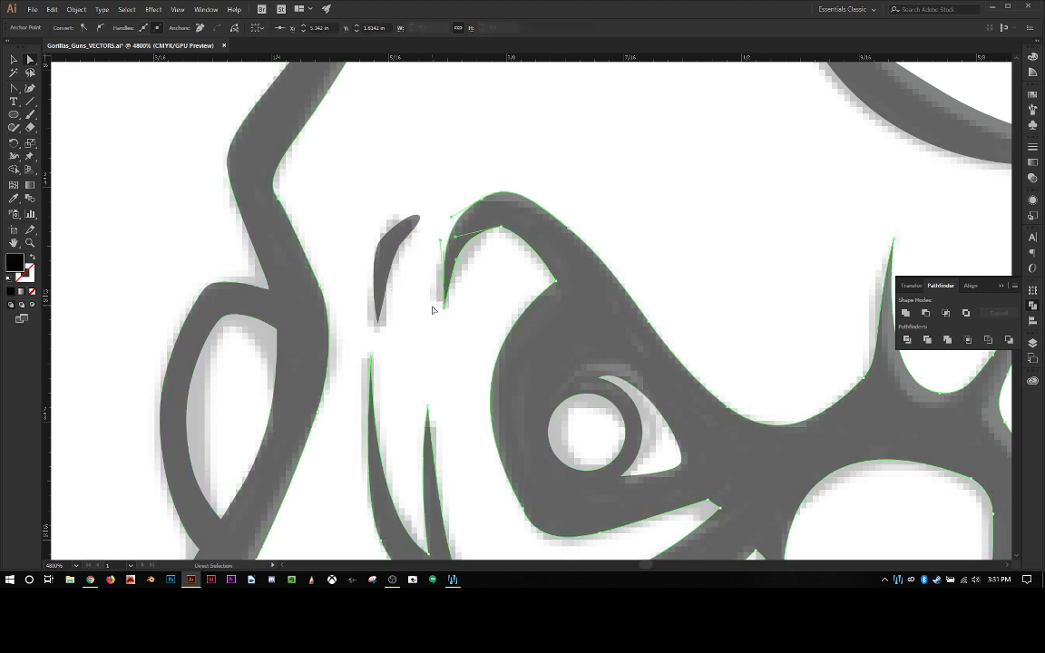
left_click(436, 312)
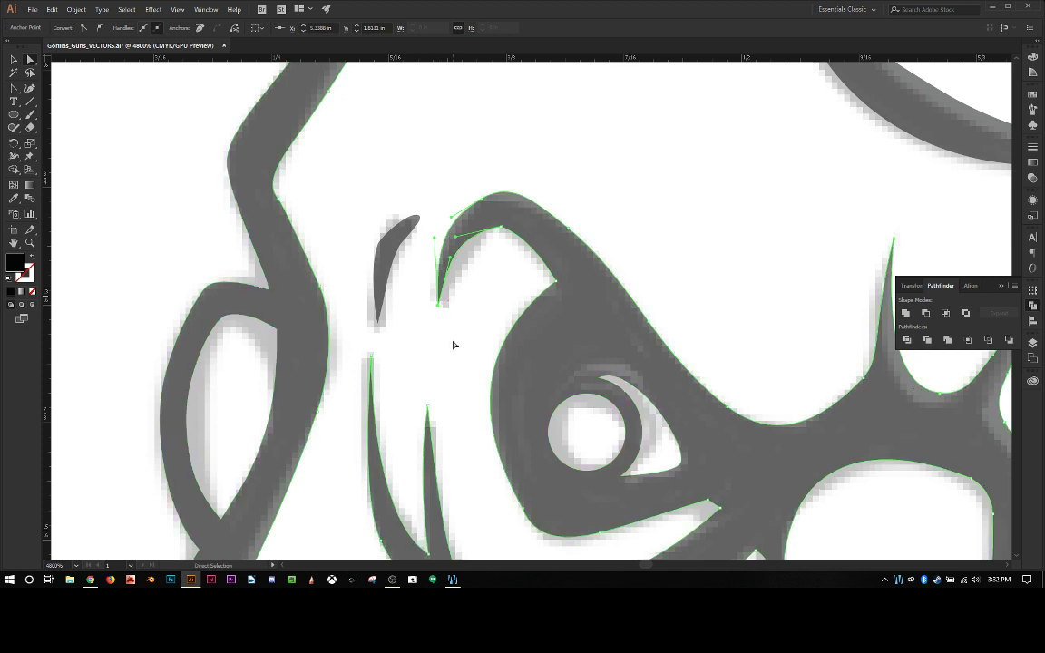
left_click(455, 345)
Reshape the top curve segment of the hooked brow, lowering its crest slightly into a smoother arc.
scroll(476, 388, "down", 2)
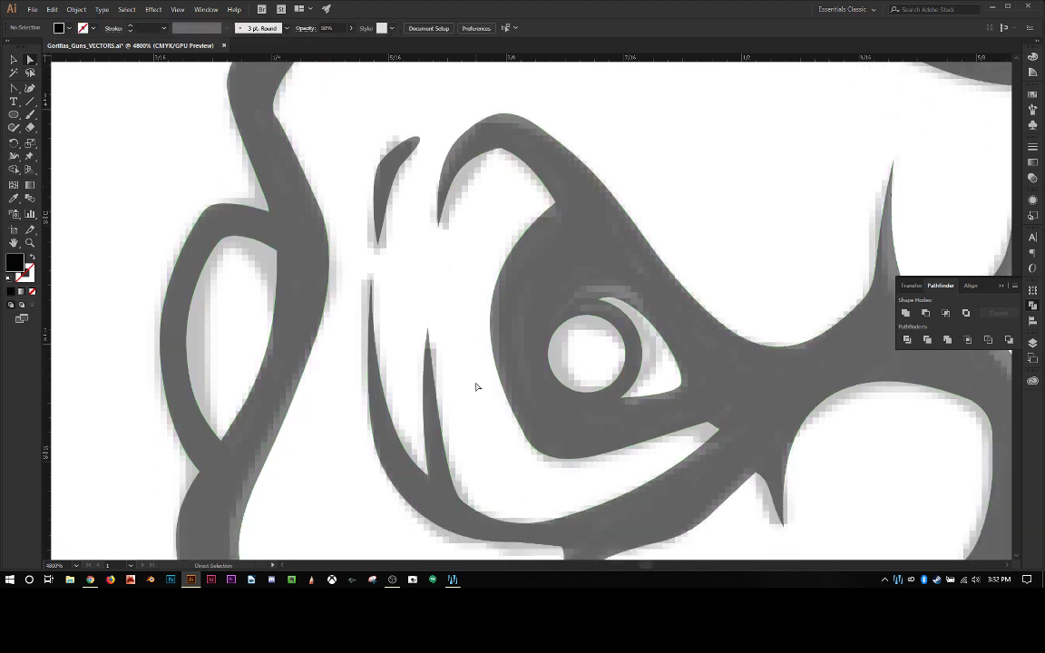
scroll(475, 388, "up", 2)
left_click(514, 197)
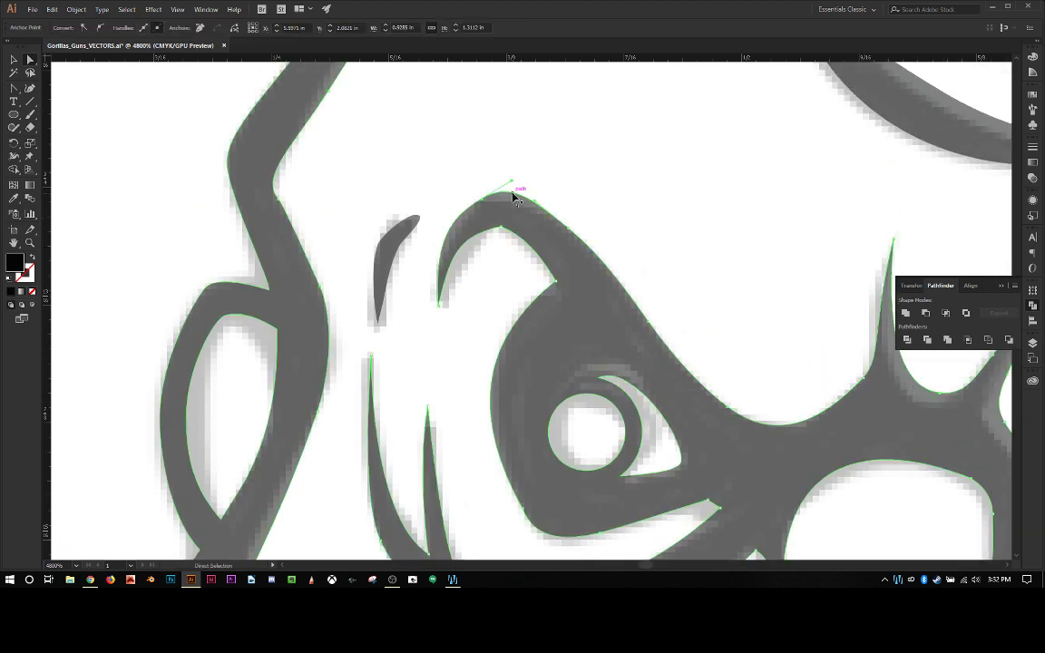
left_click(514, 199)
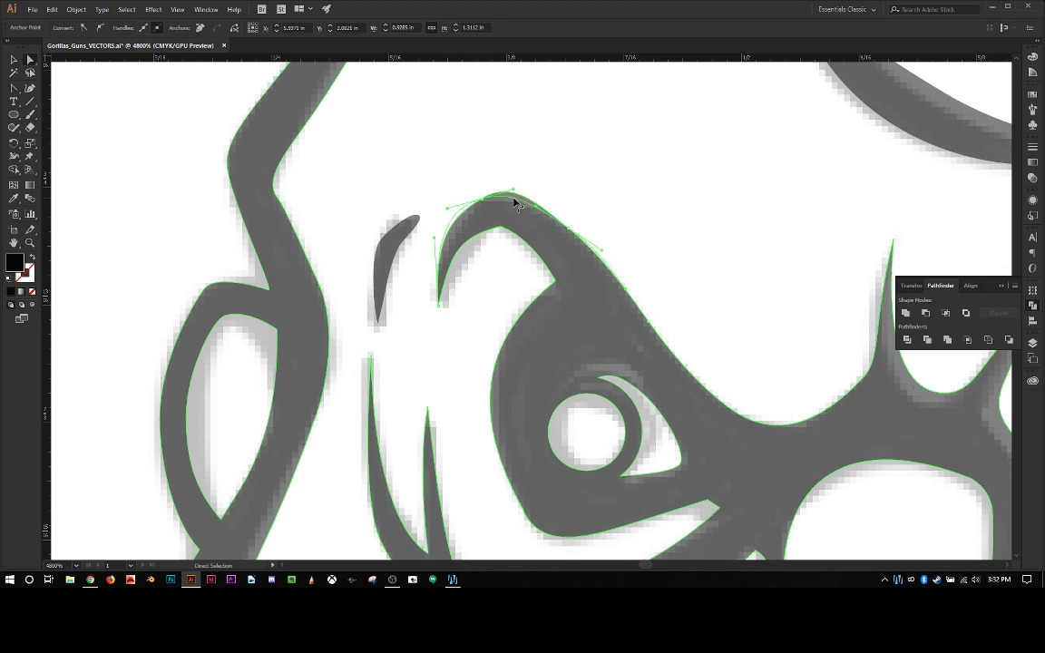
left_click(487, 166)
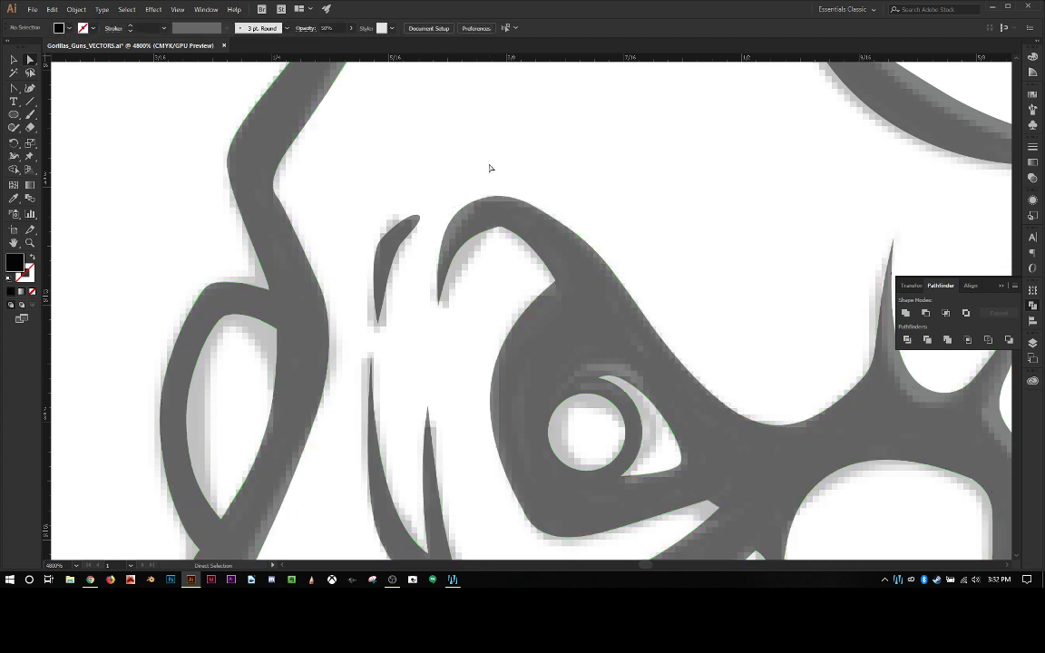
Convert the upper and lower tip anchors of the small separate crease mark beside the brow to sharp corners.
left_click(399, 246)
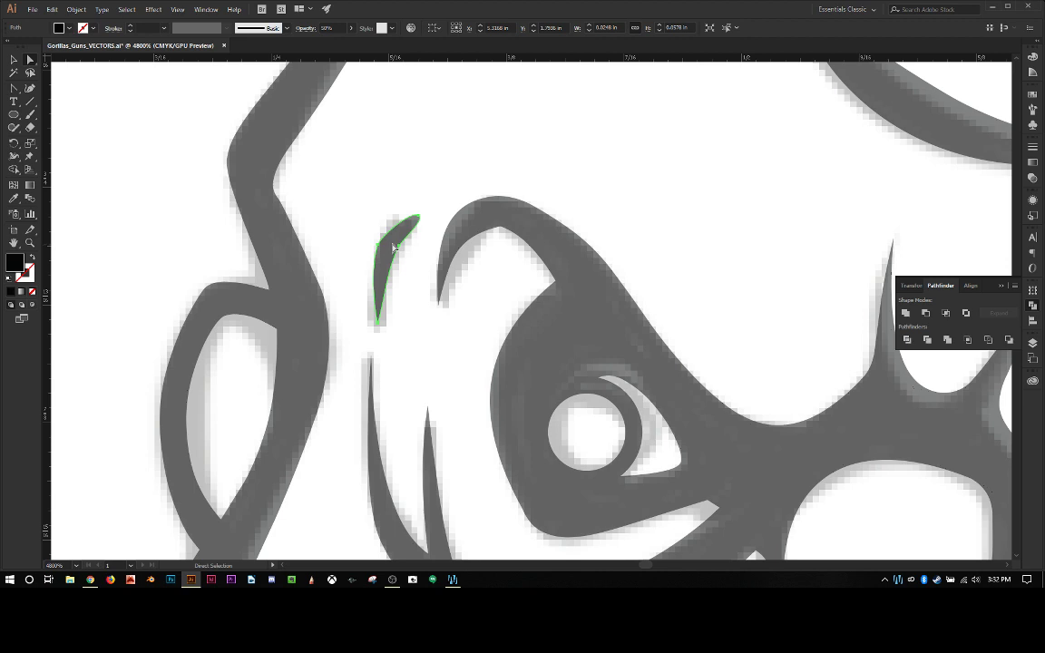
key("shift+c")
left_click(418, 217)
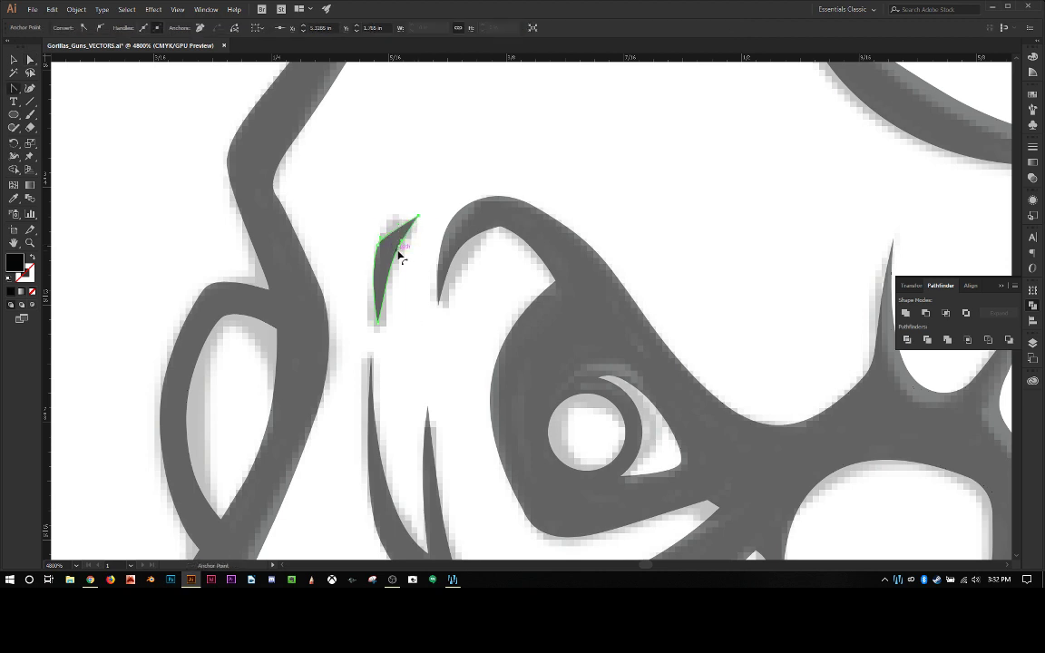
left_click(378, 324)
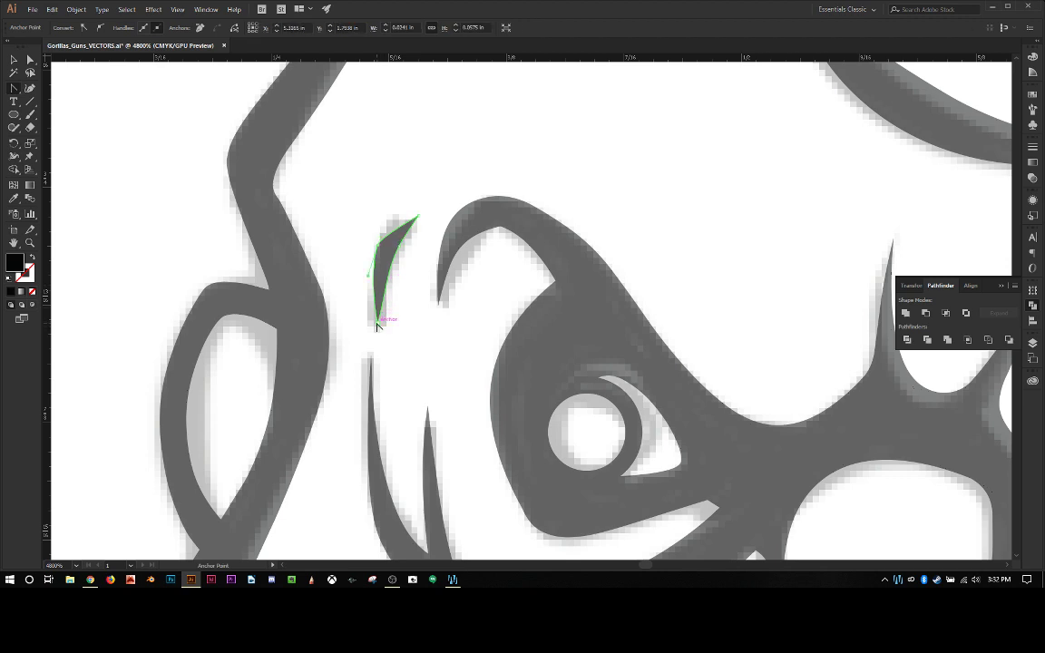
left_click(378, 324)
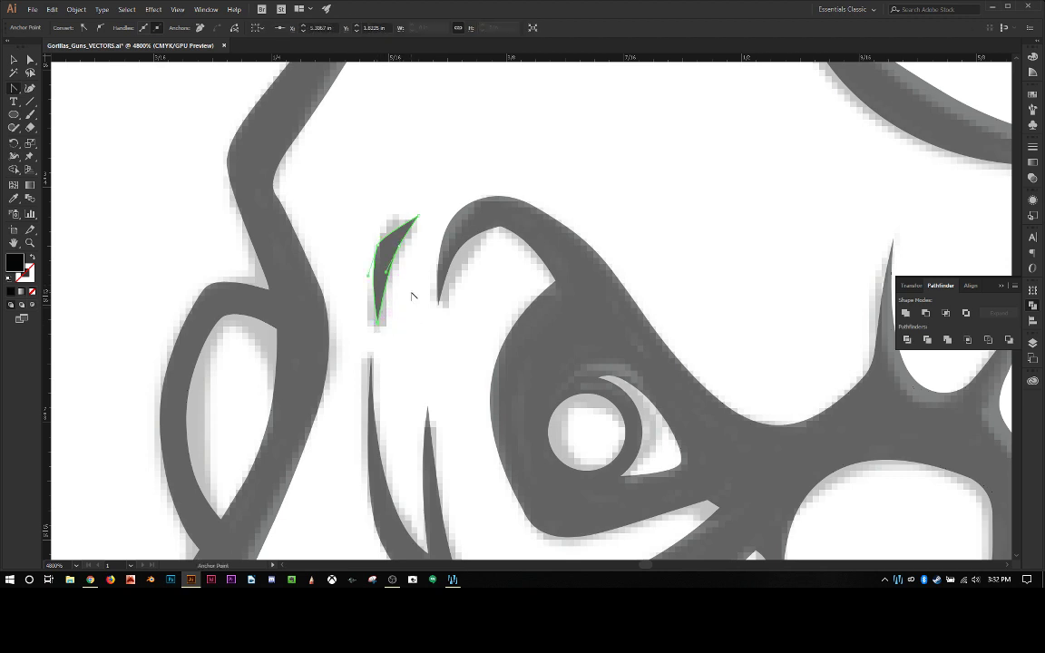
Reset the middle anchors on both edges of the small crease mark, pull new smooth handles, and adjust the inner edge to thin the mark.
left_click(378, 246)
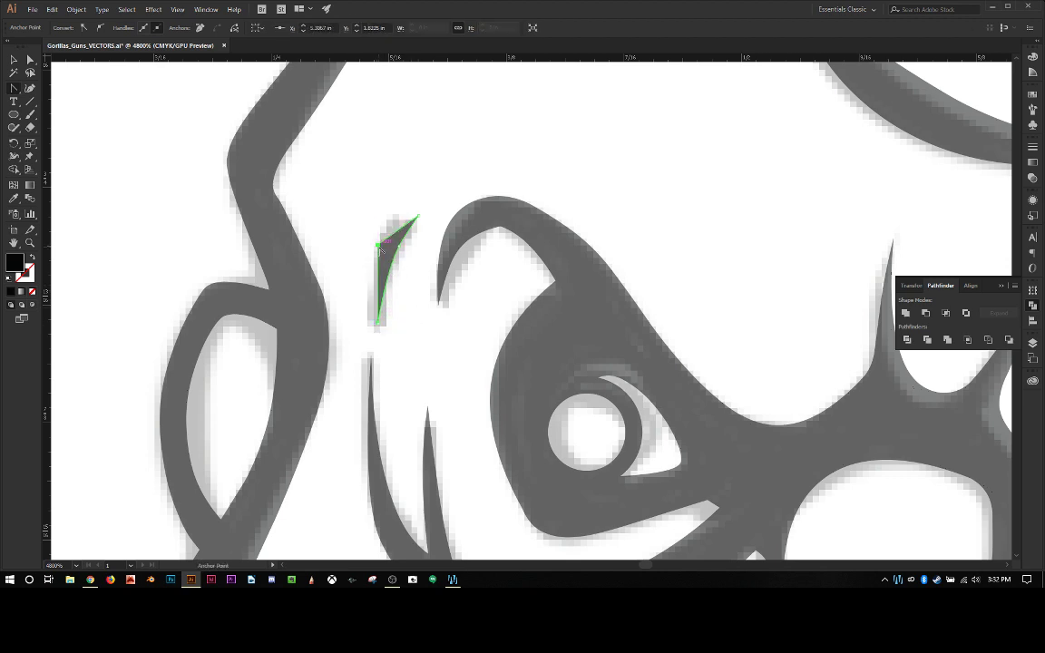
mouse_move(381, 249)
left_mouse_down()
mouse_move(371, 264)
mouse_move(388, 223)
mouse_move(396, 249)
left_mouse_up()
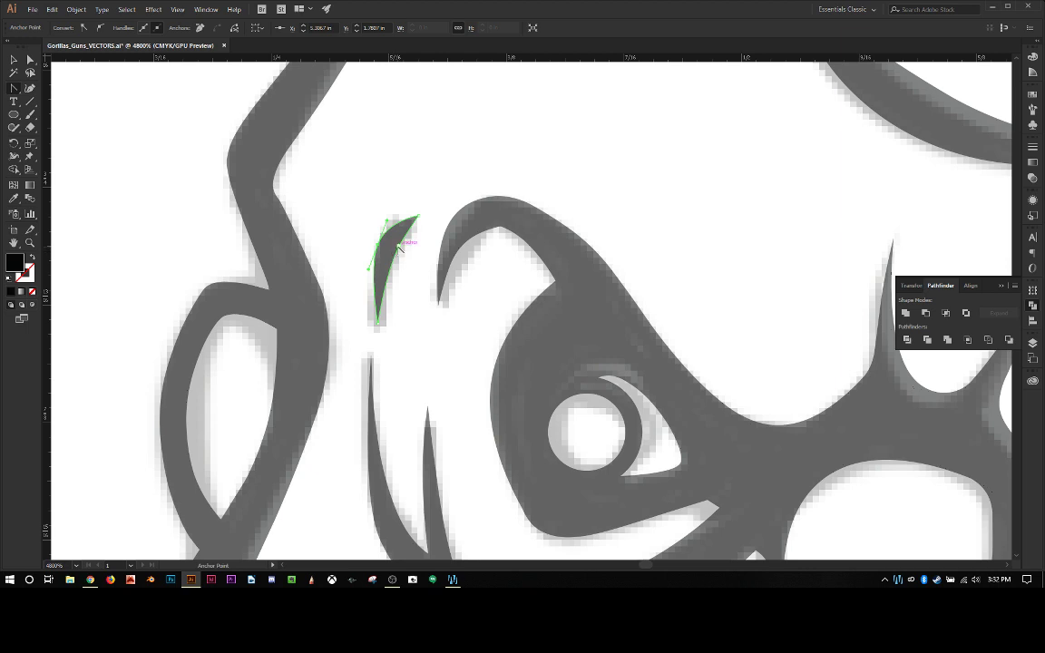
left_click(398, 246)
left_click_drag(398, 246, 398, 273)
key("a")
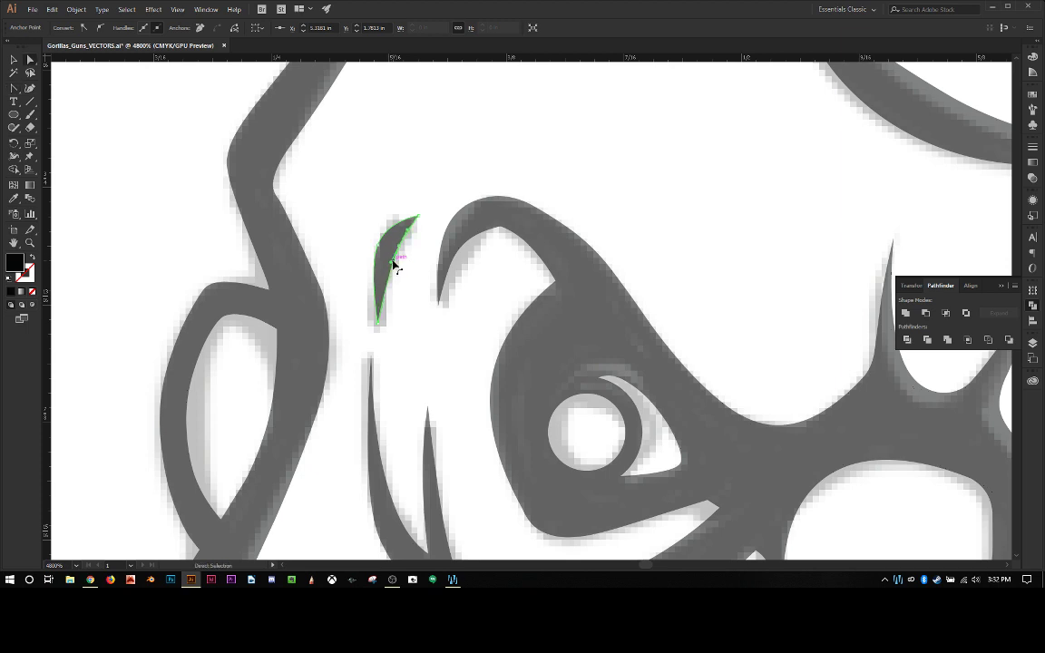
left_click(393, 253)
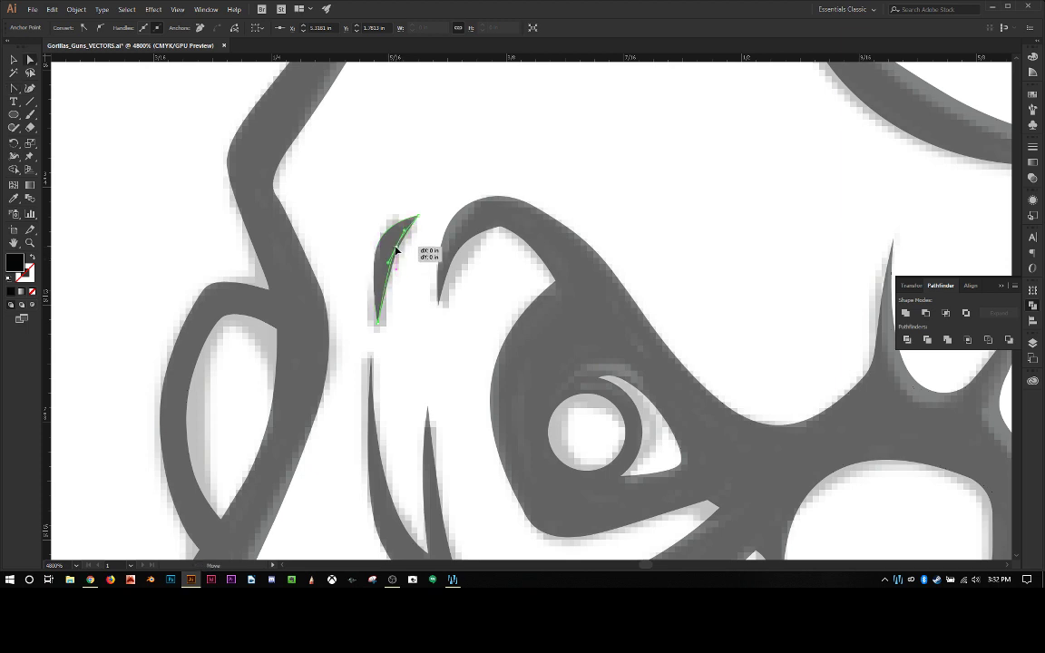
left_click(409, 276)
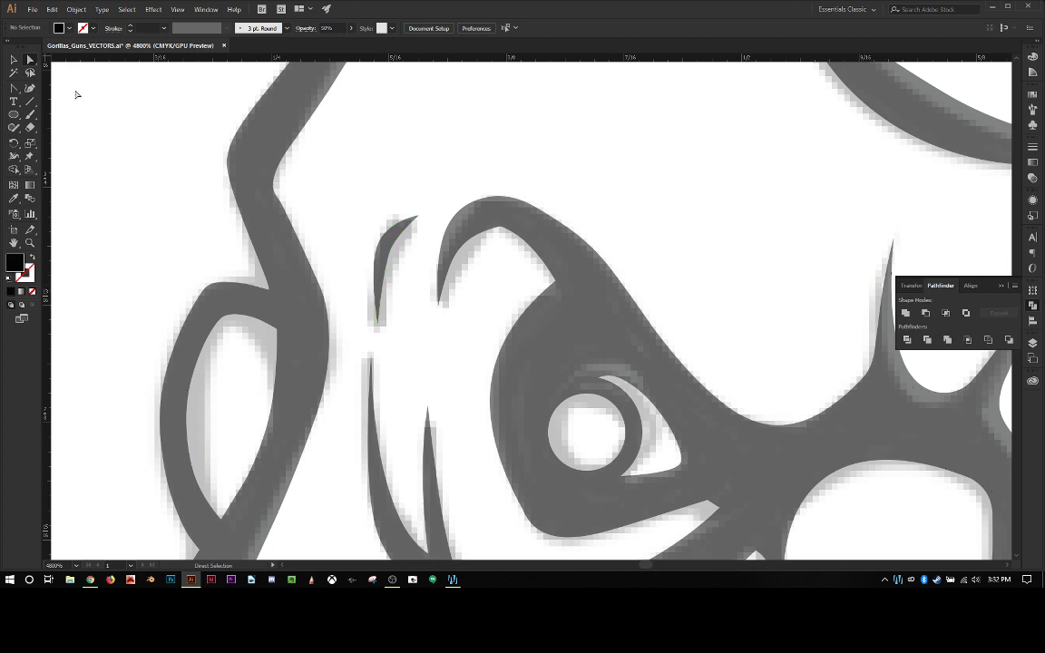
Move the whole small crease mark slightly toward the ear and down, above the outer crease spike.
left_click(377, 268)
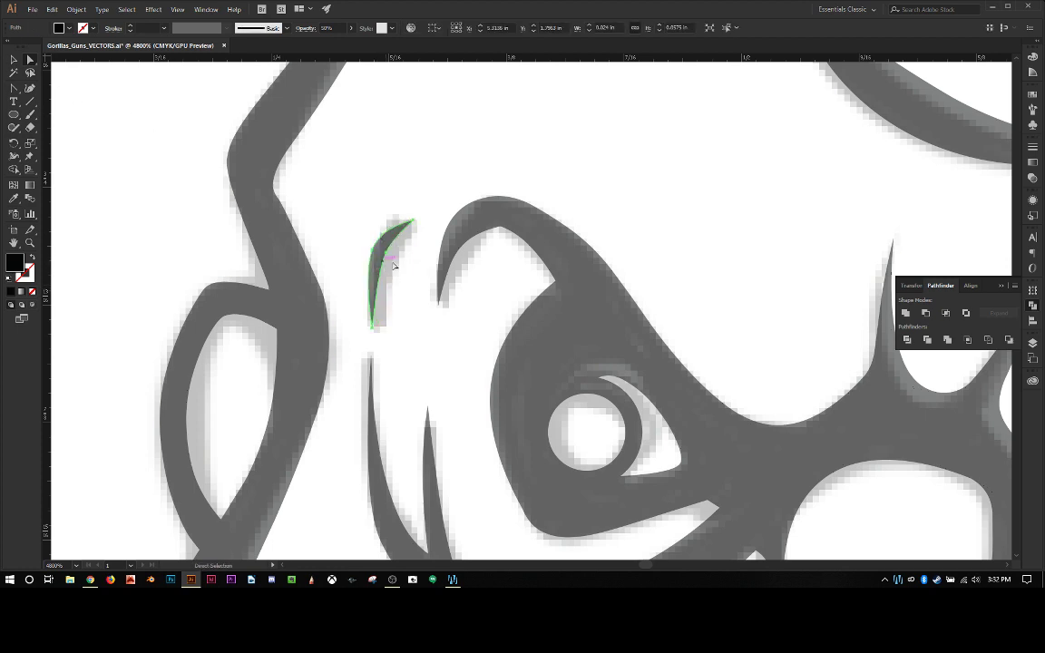
left_click(418, 277)
scroll(418, 277, "down", 2)
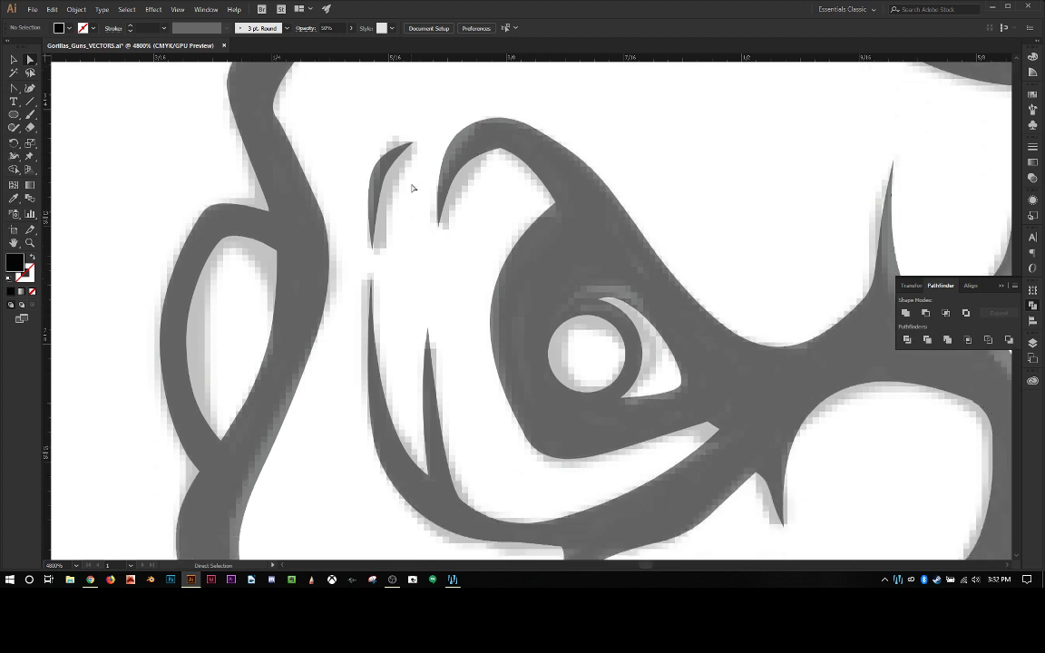
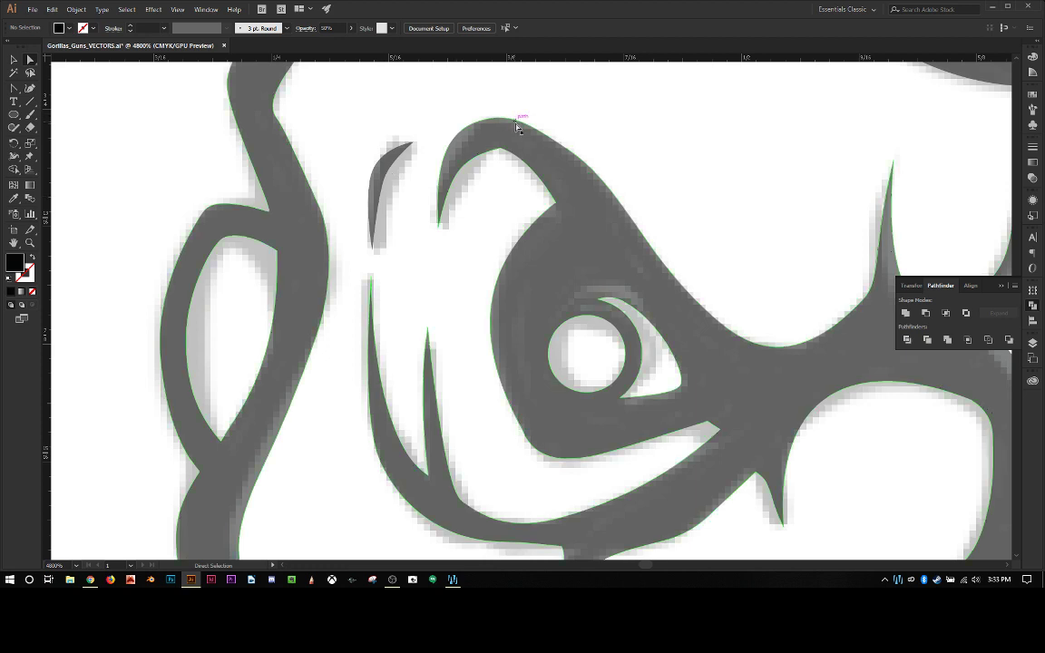
Delete the extra anchor on the hooked brow's upper slope, just past the crest.
left_click_drag(584, 182, 602, 199)
key("ctrl+z")
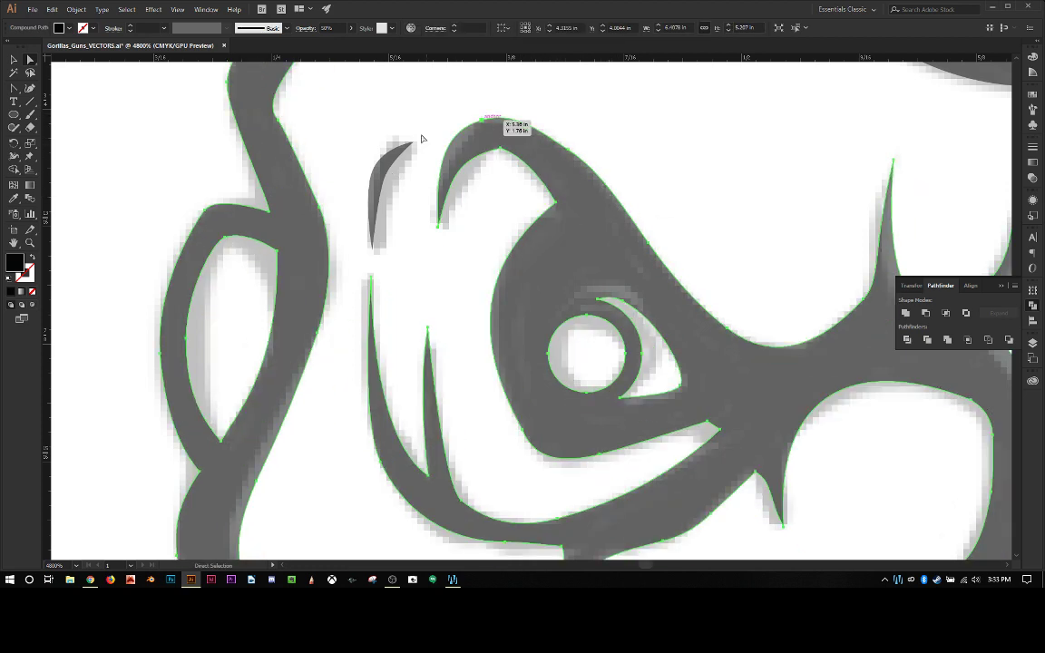
left_click(570, 148)
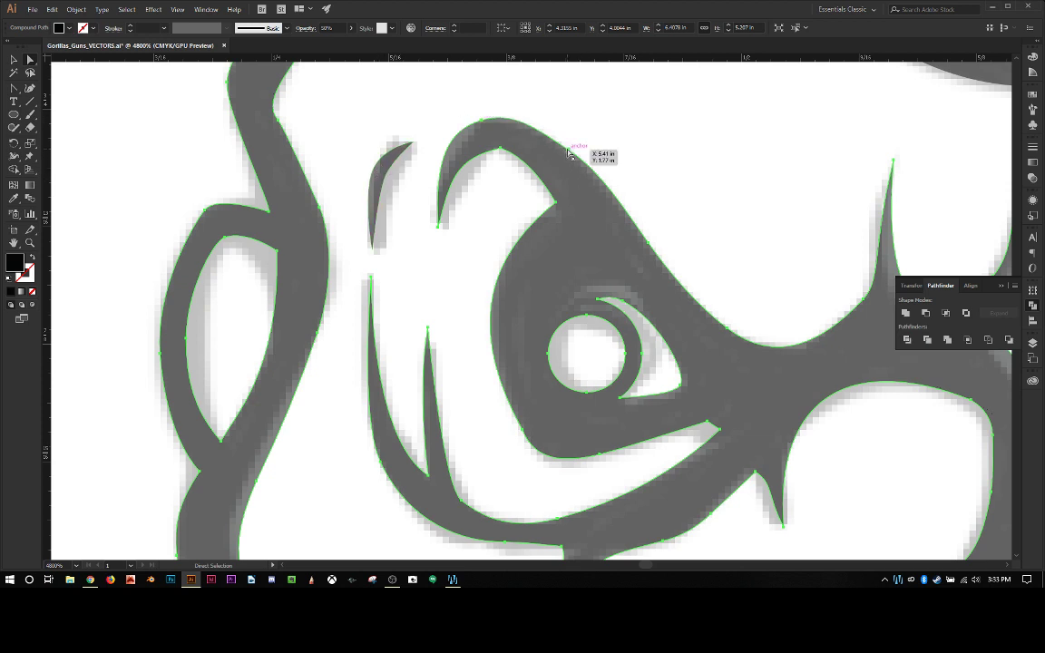
key("minus")
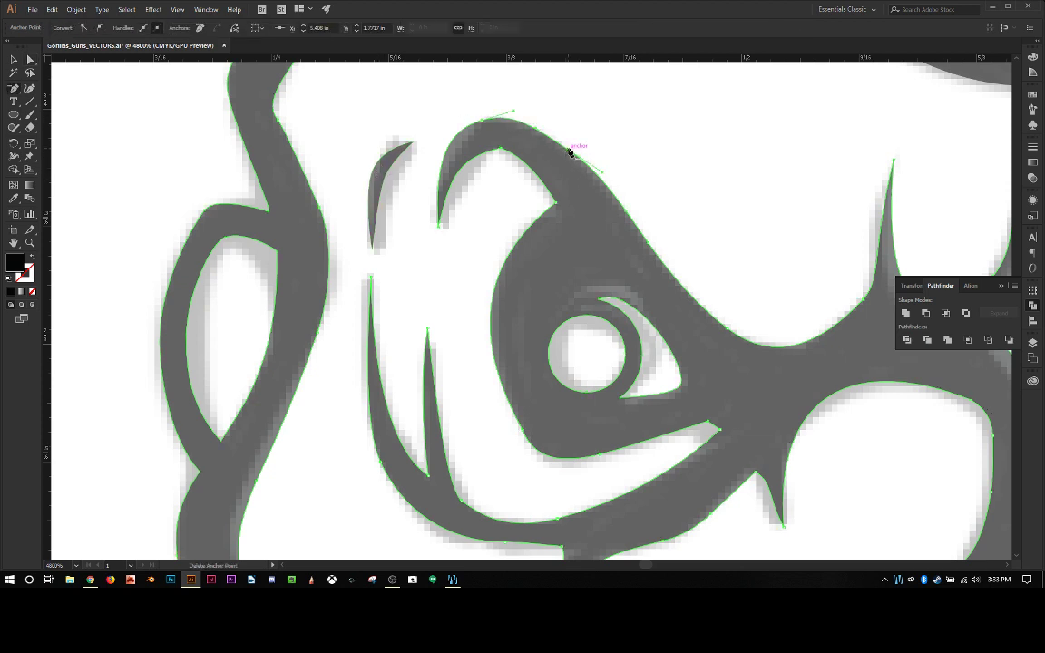
left_click(570, 150)
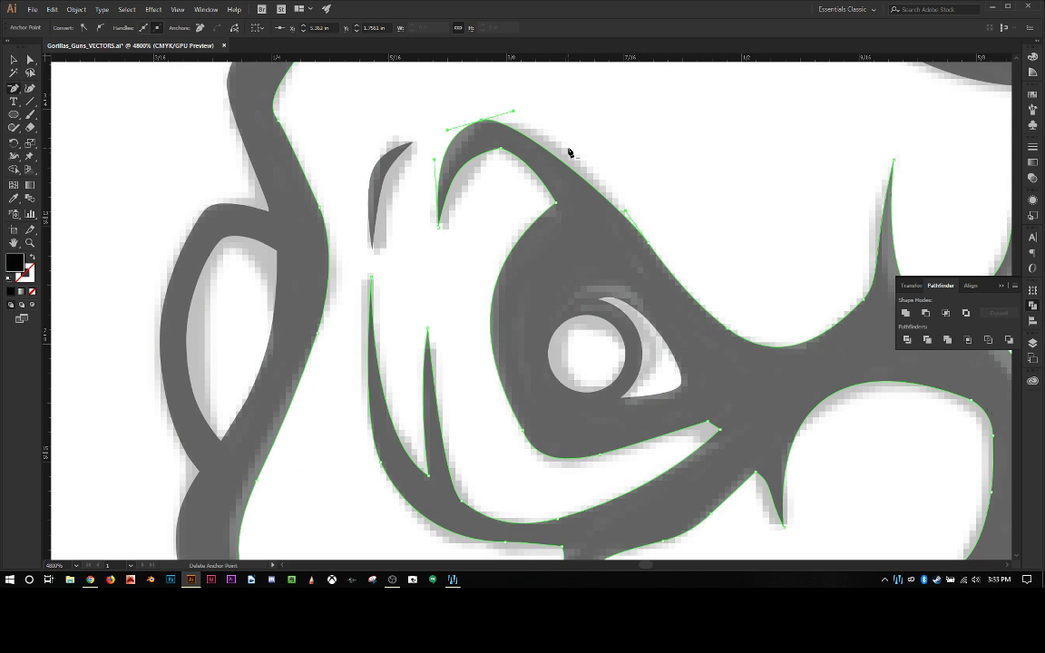
Reset the hooked brow's crest anchor and pull new smooth handles, angled along the outer edge of the hook.
key("shift+c")
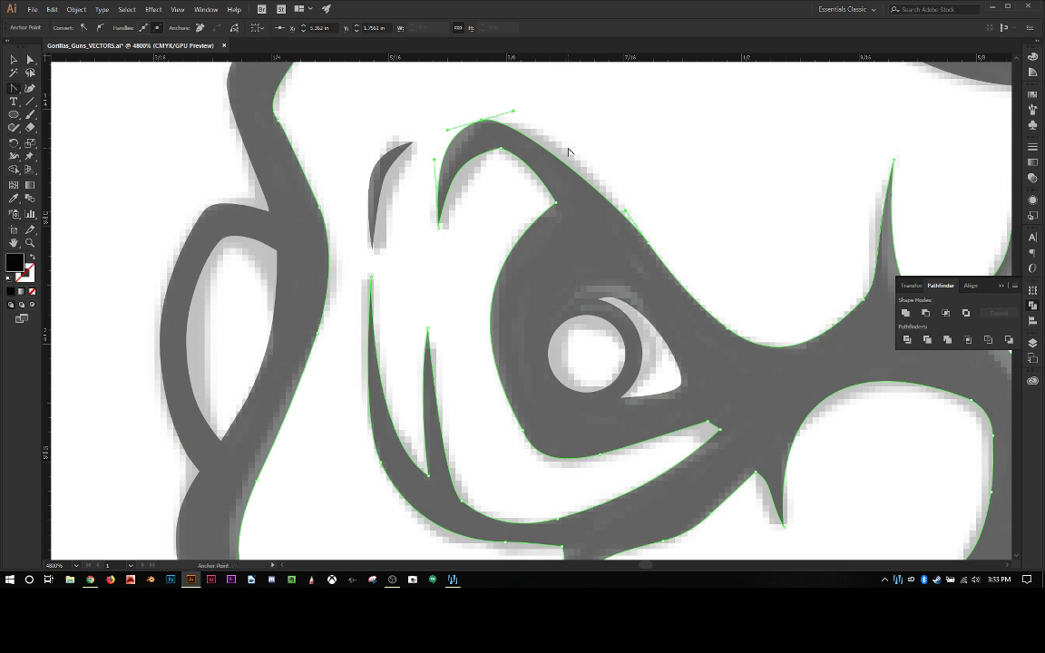
left_click(514, 112)
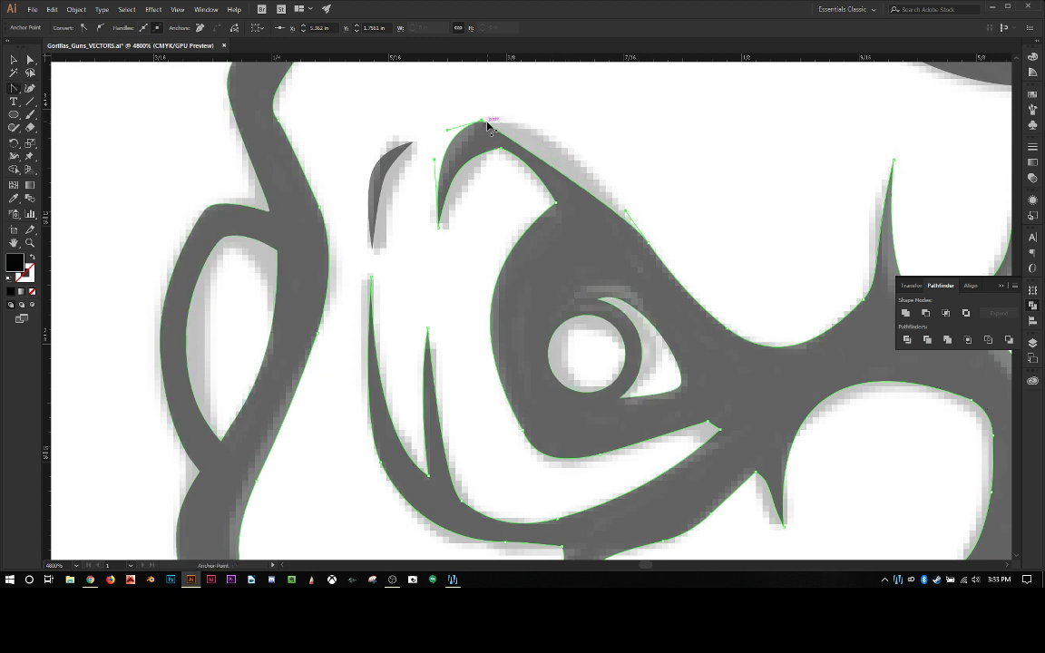
left_click_drag(487, 124, 426, 170)
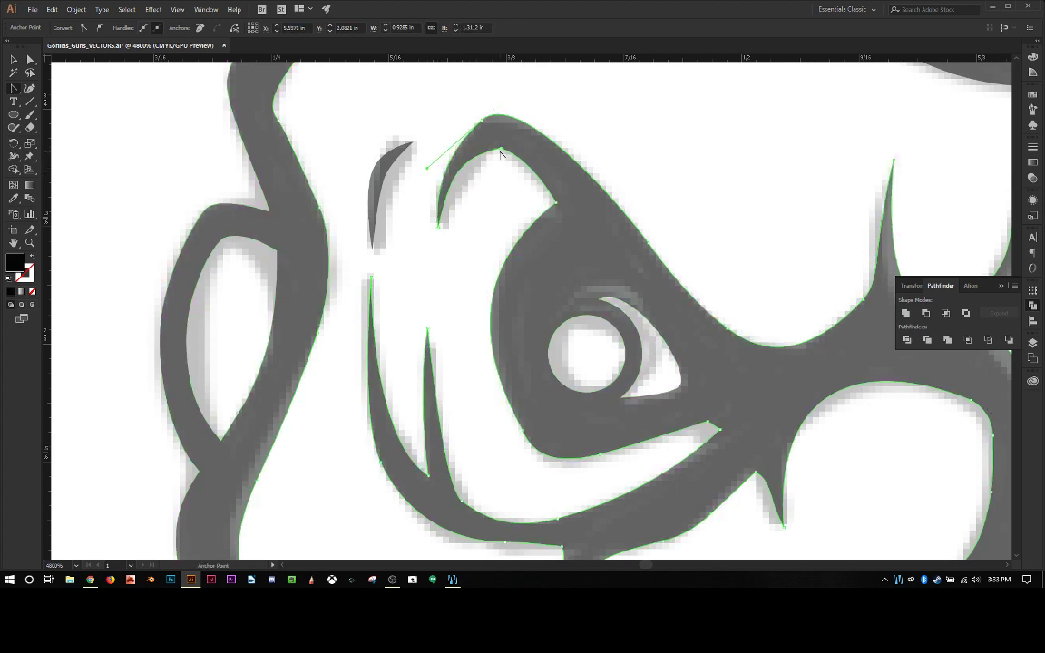
Reset the handles of the inner peak anchor under the hooked brow's crest and nudge the anchor upward as a sharp corner.
left_click_drag(501, 149, 515, 155)
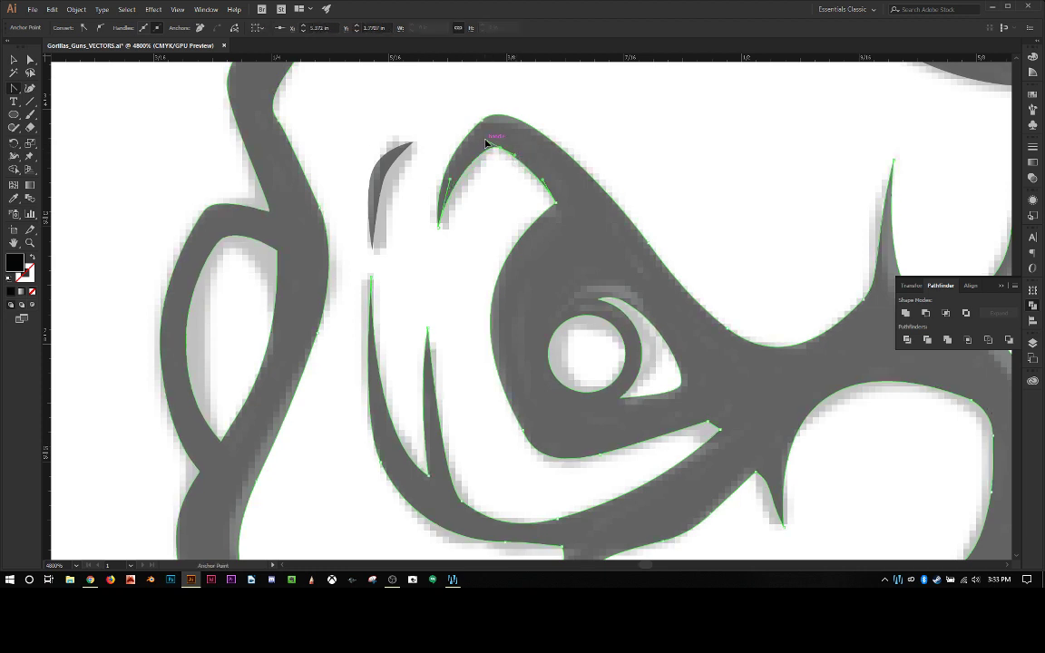
left_click(486, 141)
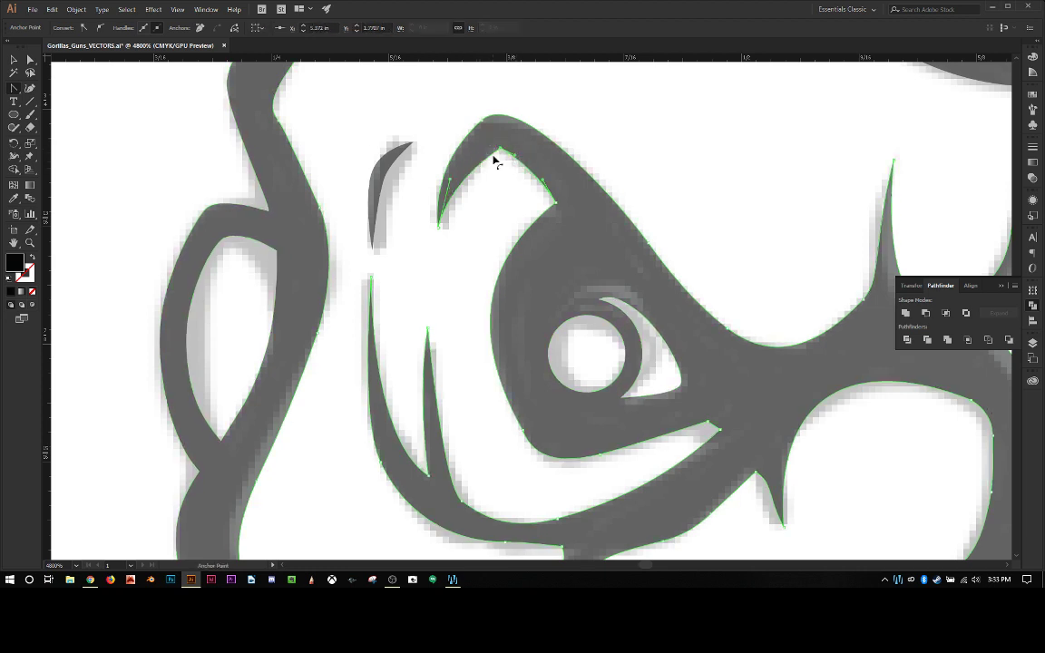
key("a")
left_click(499, 149)
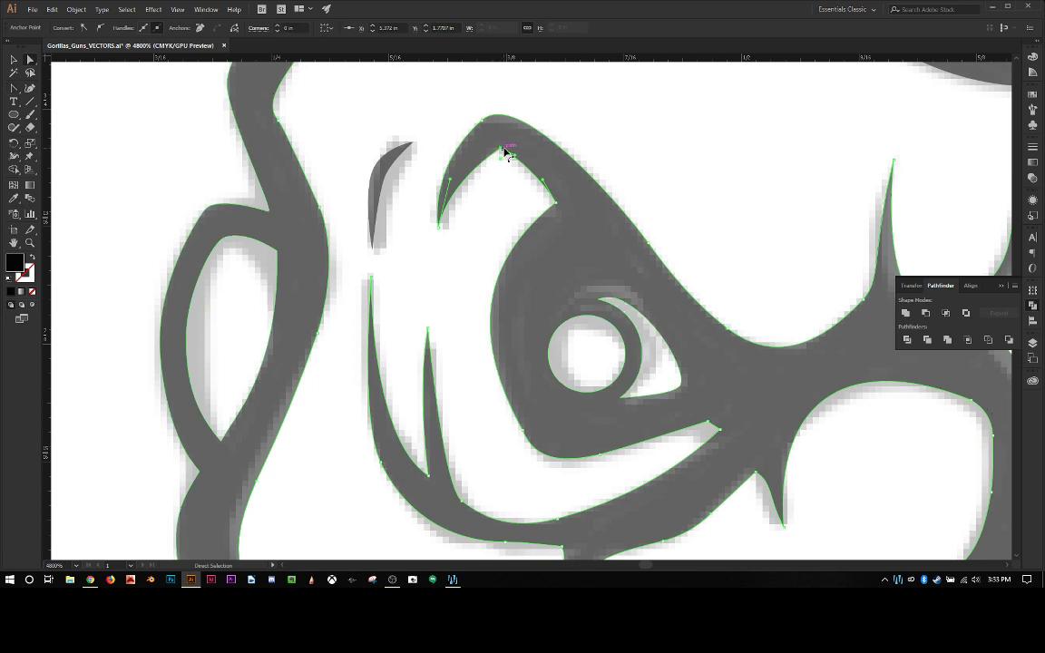
left_click_drag(499, 149, 497, 150)
left_click(486, 173)
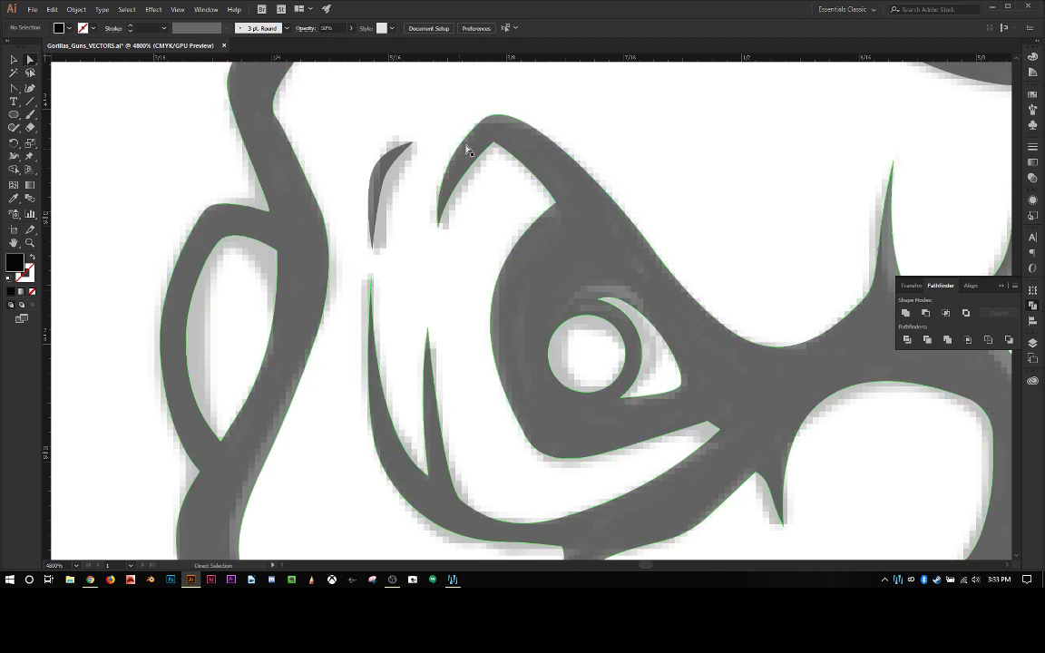
Shift the brow's inner peak anchor slightly toward the ear and lengthen the hook tip's handle to bow the inner edge.
left_click_drag(494, 144, 489, 143)
left_click_drag(450, 179, 458, 153)
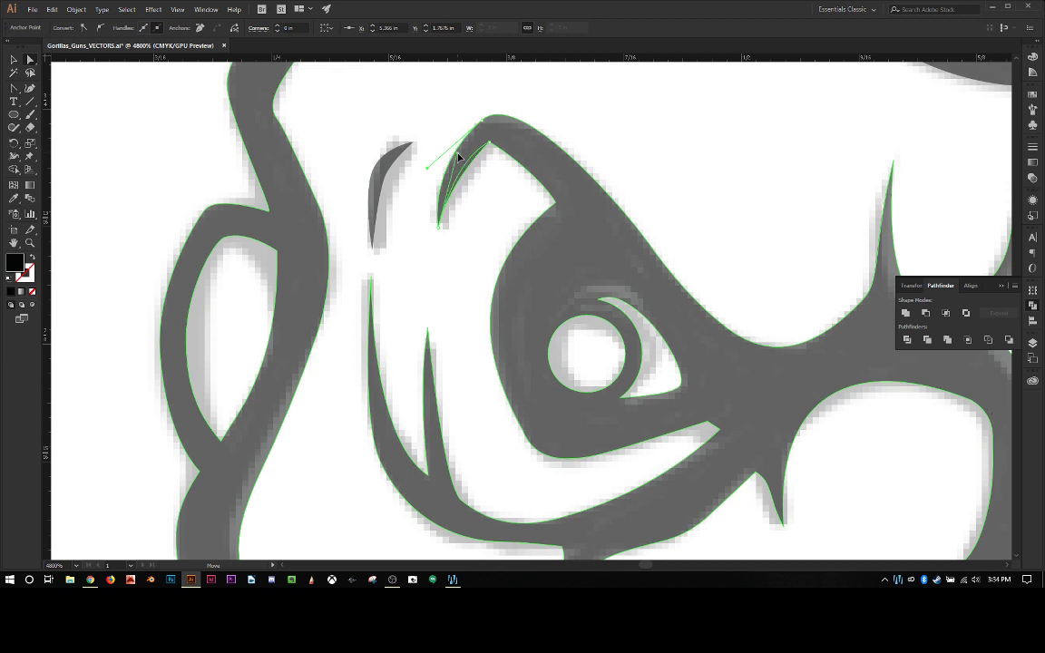
left_click(481, 175)
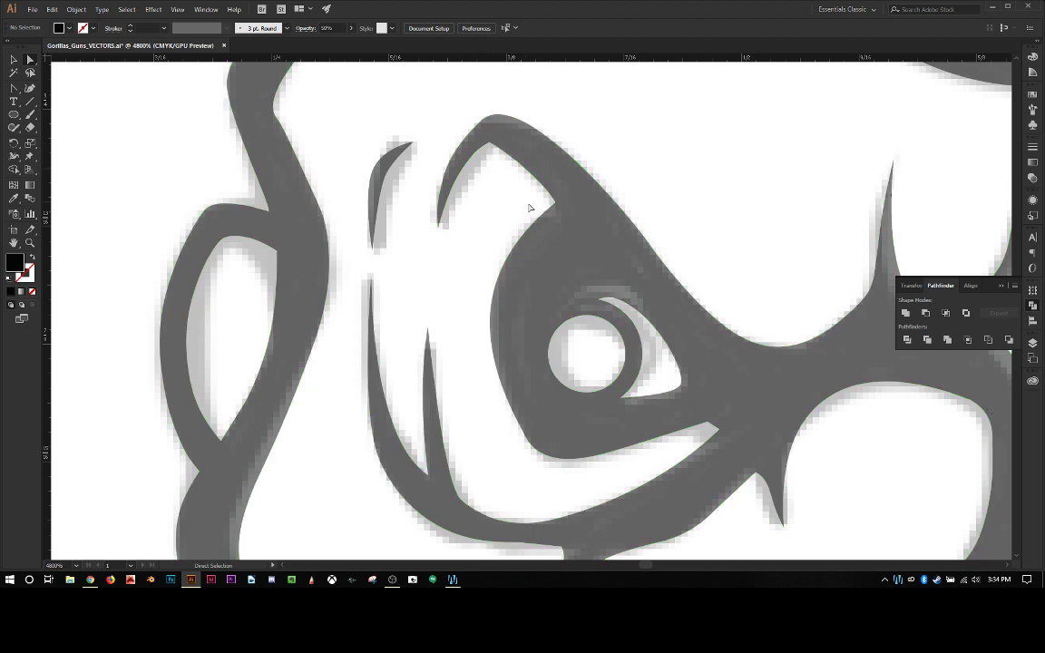
Lower the corner anchor where the brow meets the eye socket and raise its handle to round the socket's outer curve.
left_click(556, 205)
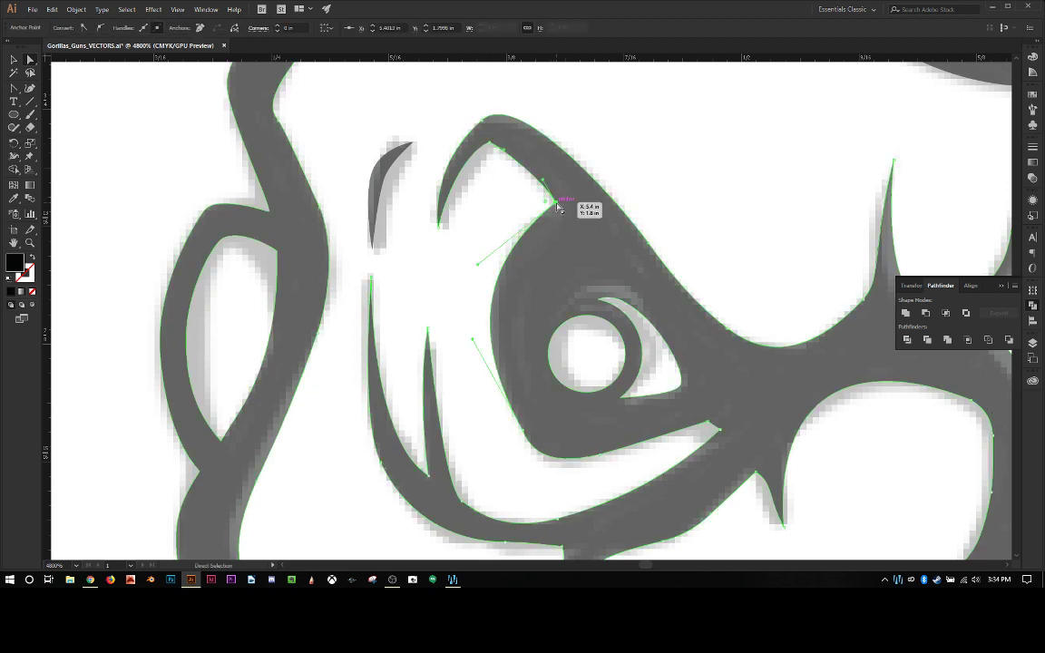
left_click_drag(556, 205, 560, 214)
left_click_drag(482, 270, 481, 232)
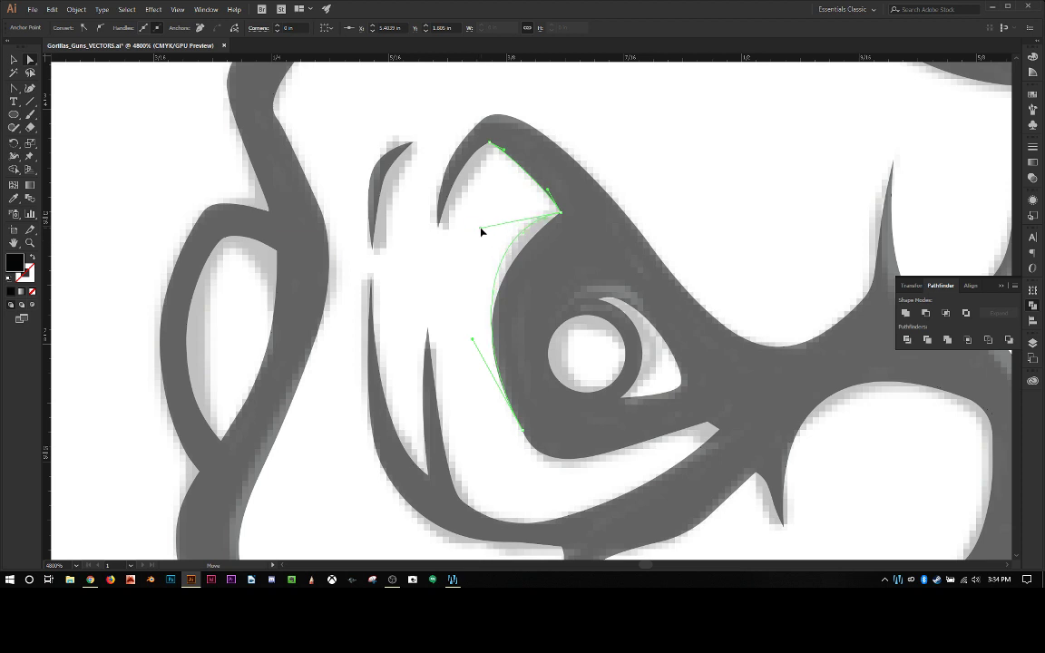
left_click(480, 240)
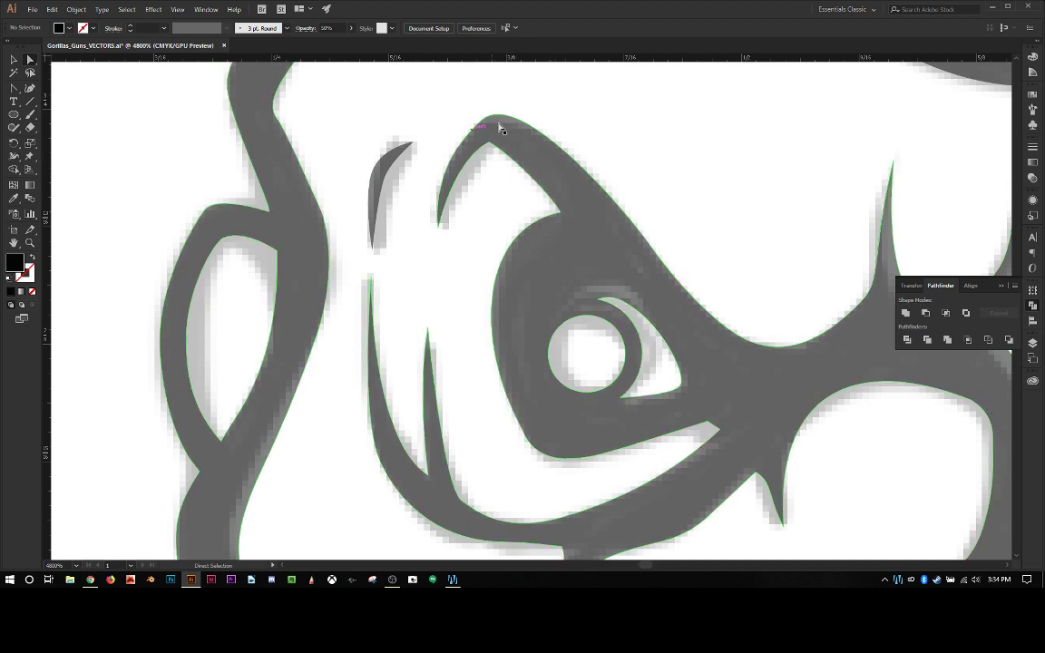
Rotate the small crease mark and move it above the hooked brow so its inner tip touches the brow's crest.
scroll(536, 201, "down", 2)
scroll(535, 201, "up", 4)
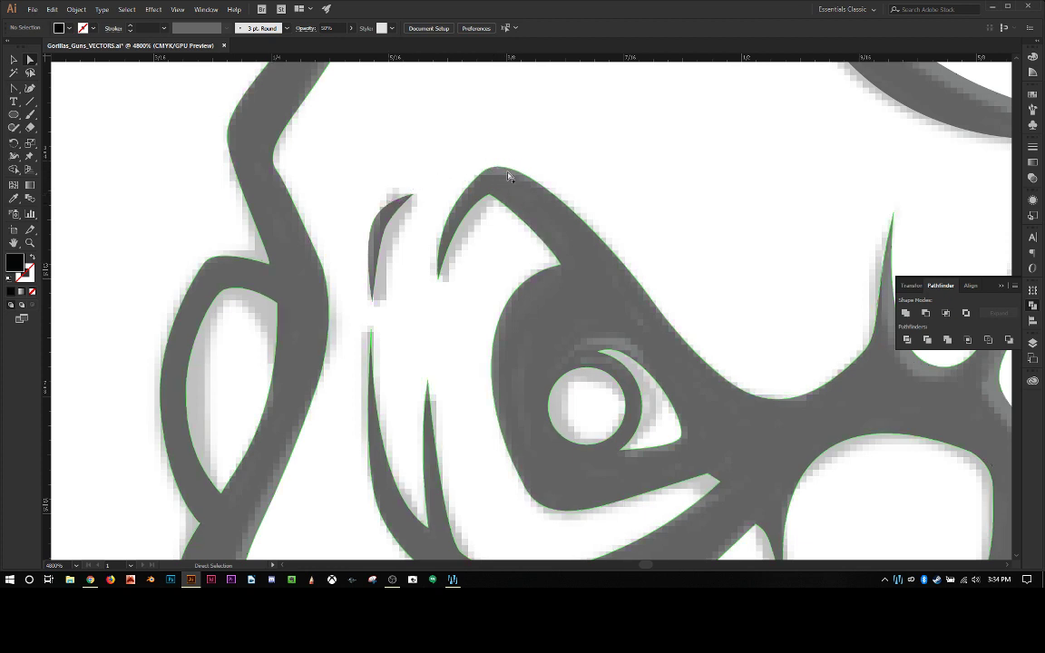
left_click(393, 220)
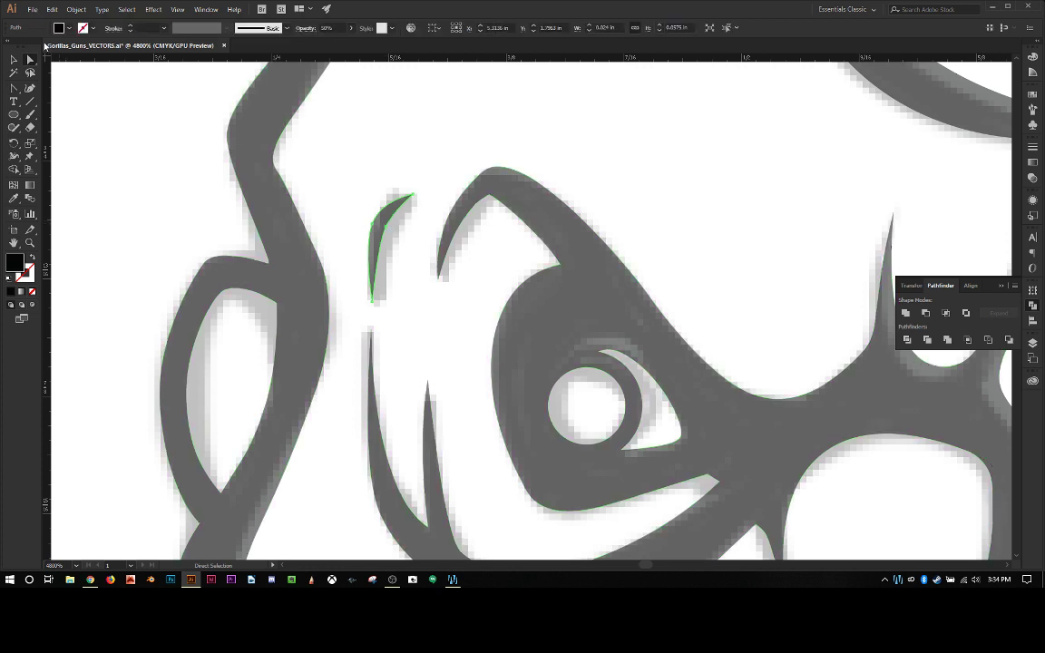
left_click(13, 60)
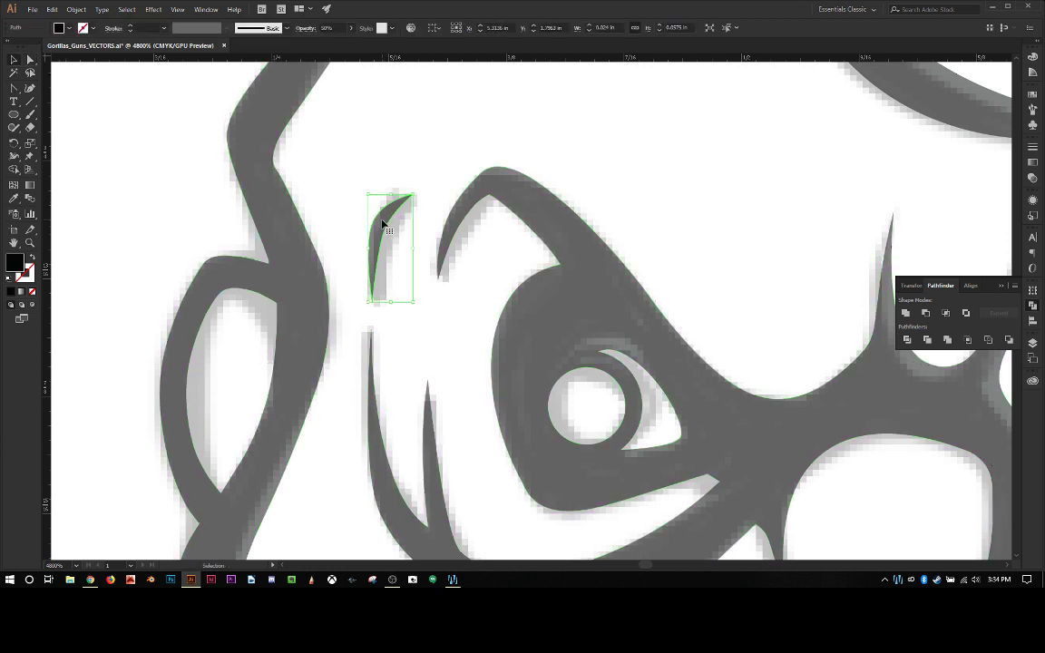
left_click_drag(381, 218, 473, 171)
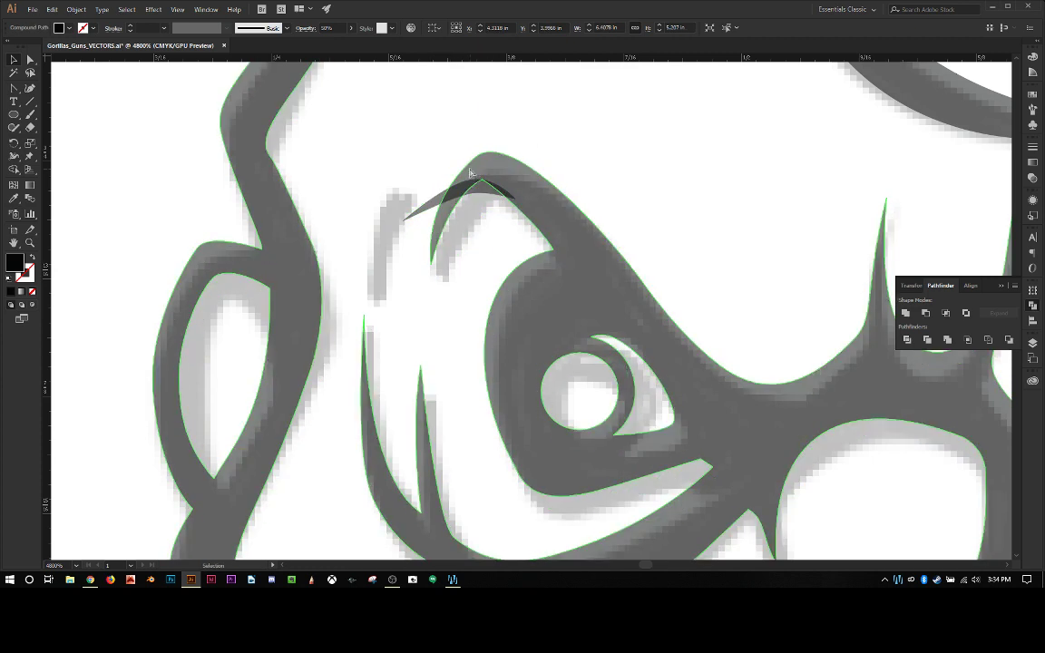
key("ctrl+z")
left_click(454, 190)
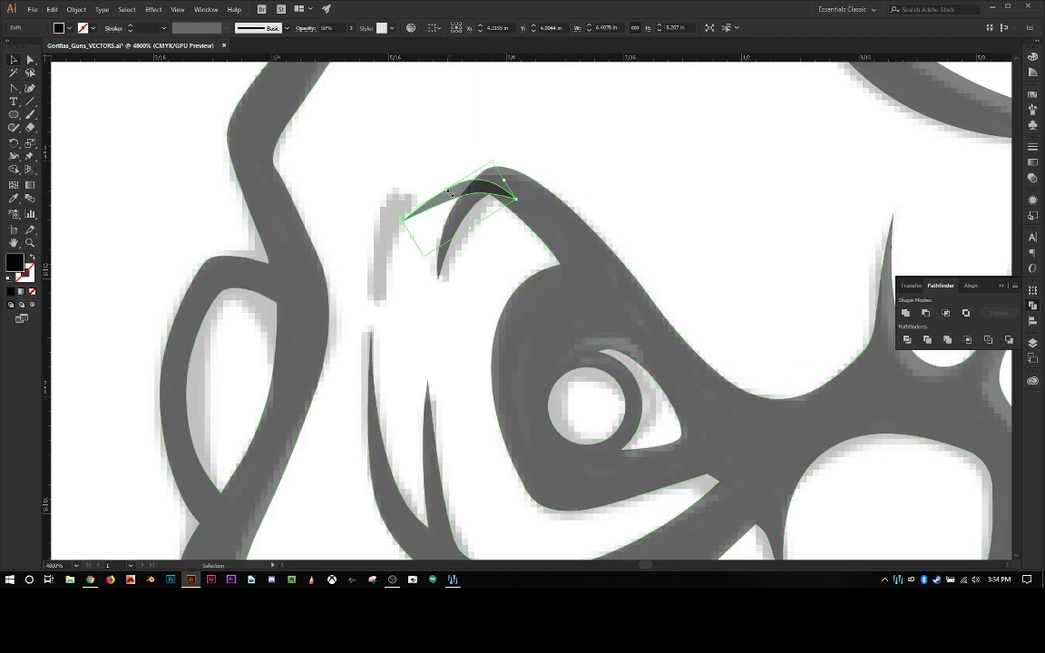
left_click_drag(458, 194, 455, 170)
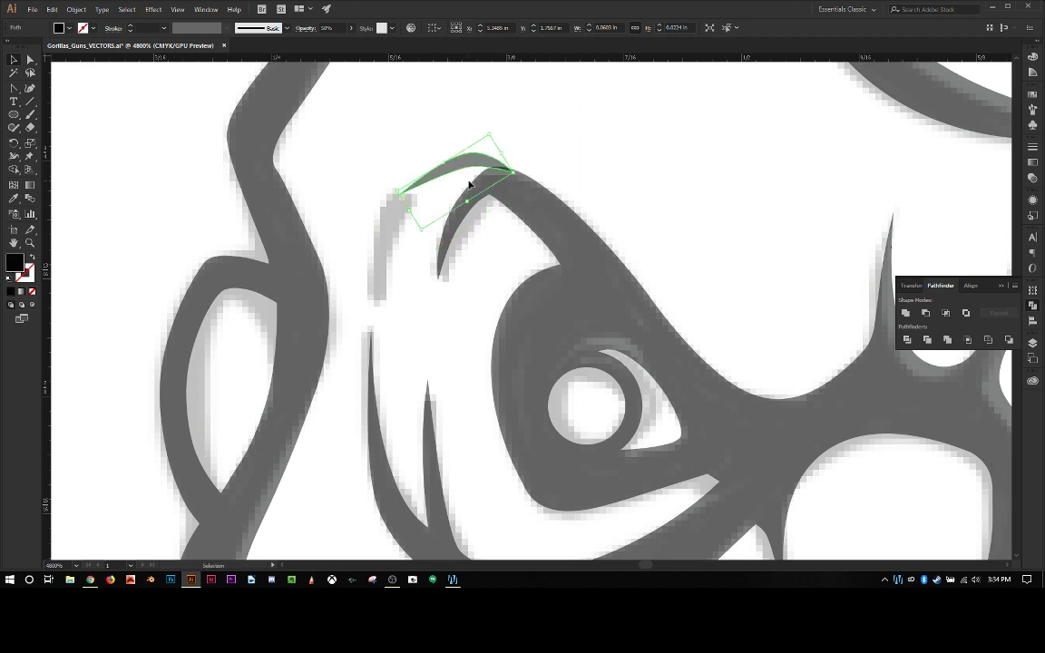
Delete the crease mark's tip anchor overlapping the brow's crest, leaving that end of the mark open.
key("a")
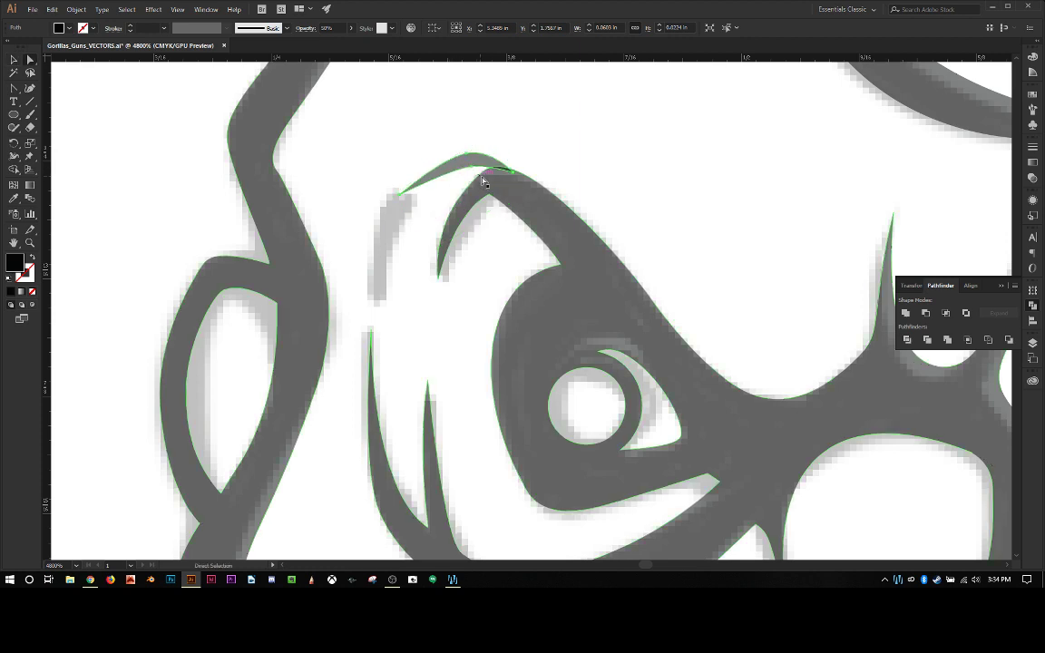
left_click(513, 173)
left_click(513, 175)
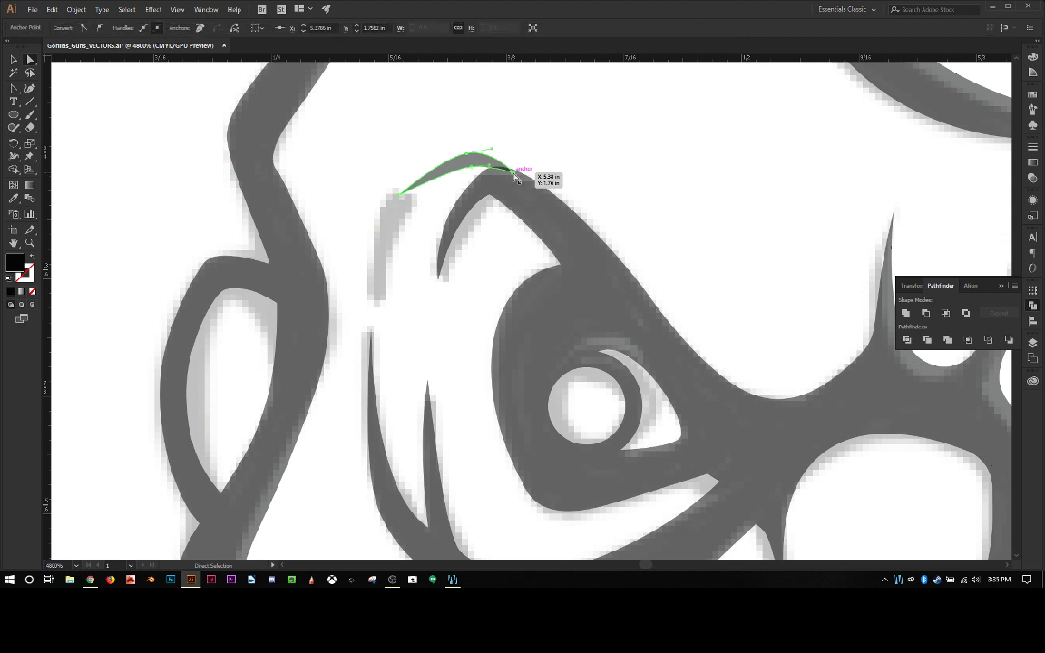
key("minus")
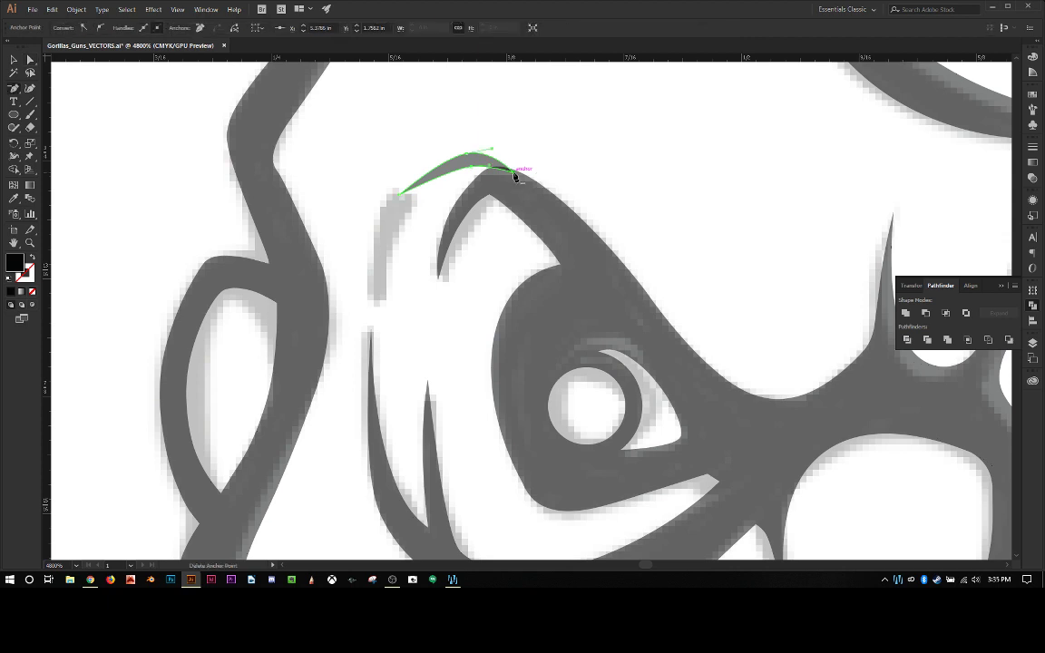
key("a")
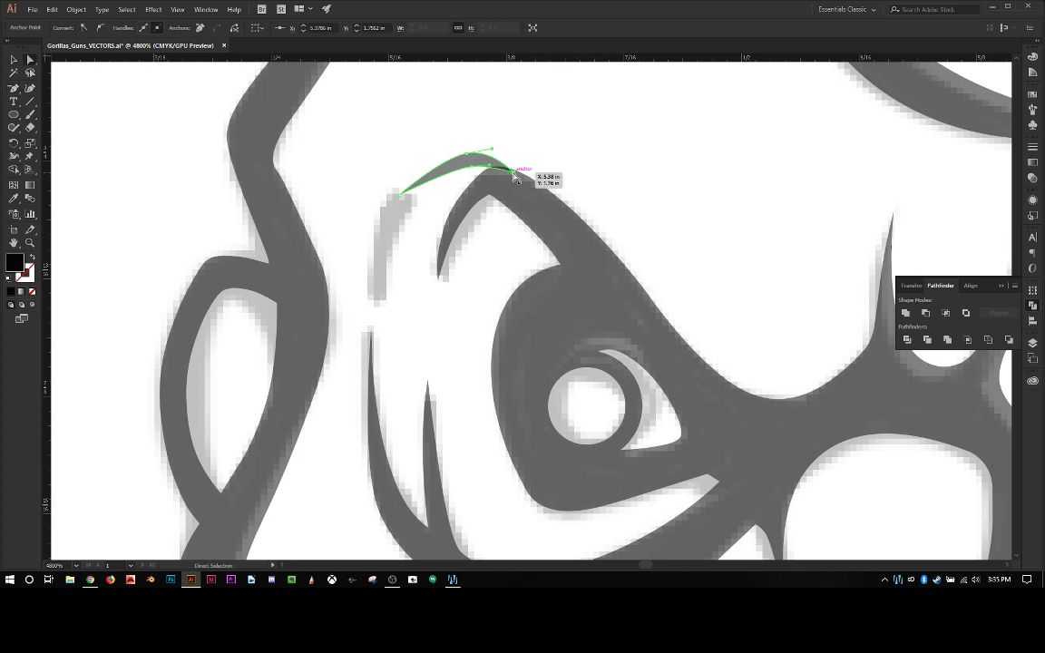
key("Delete")
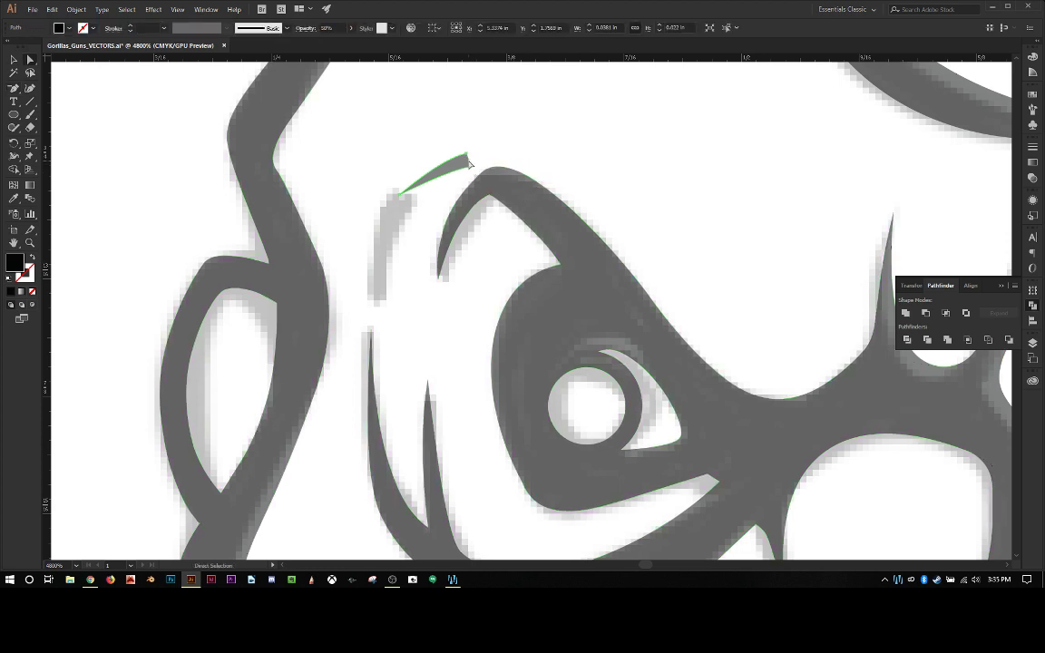
left_click(483, 173)
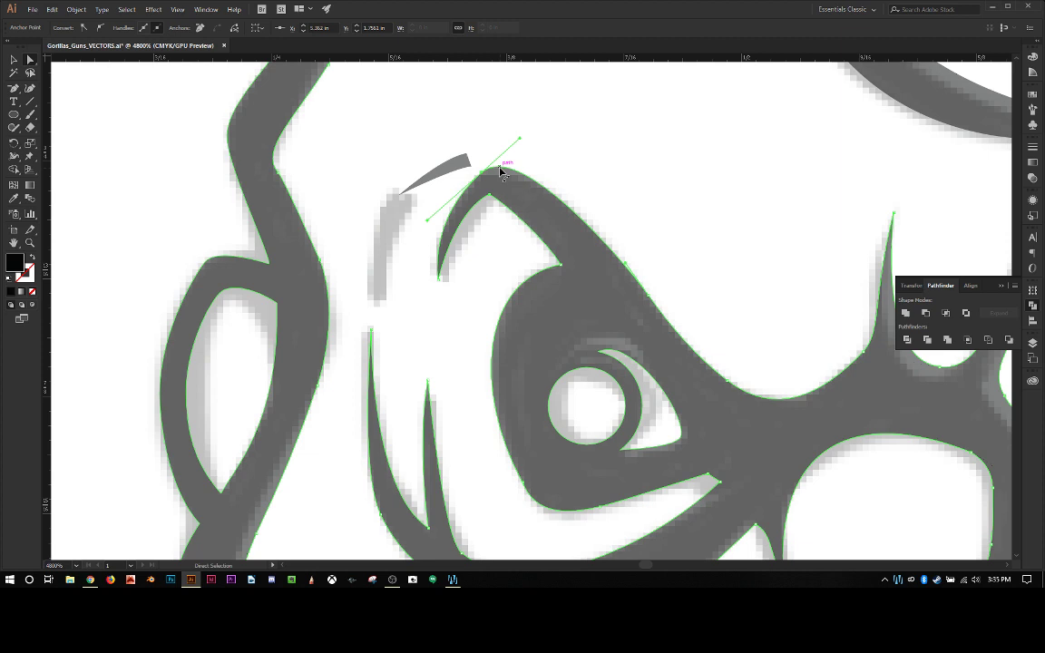
key("Delete")
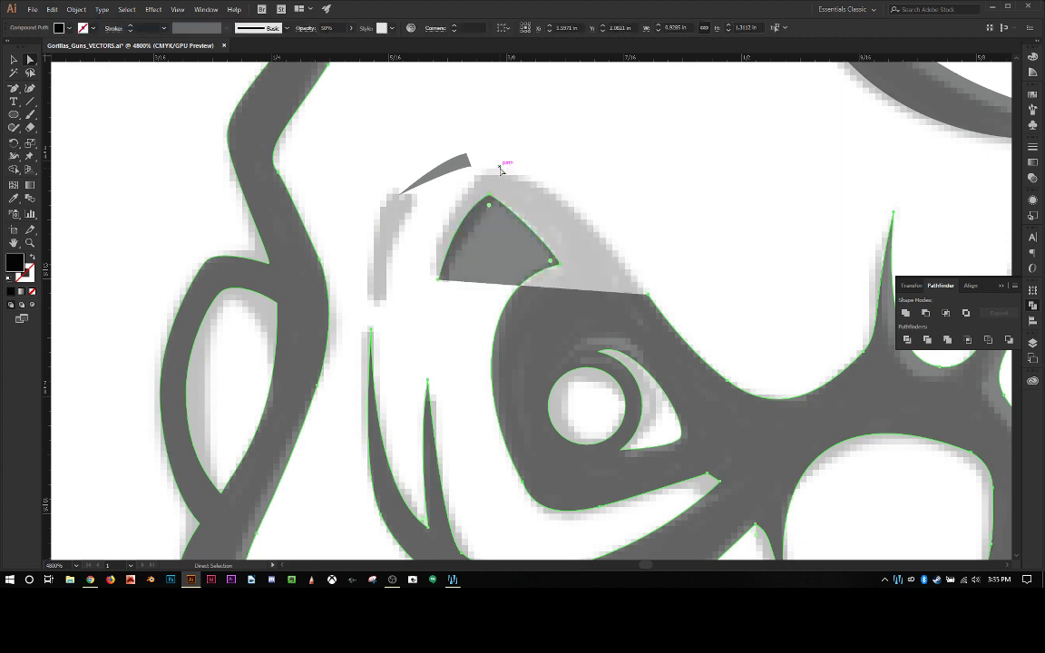
key("ctrl+z")
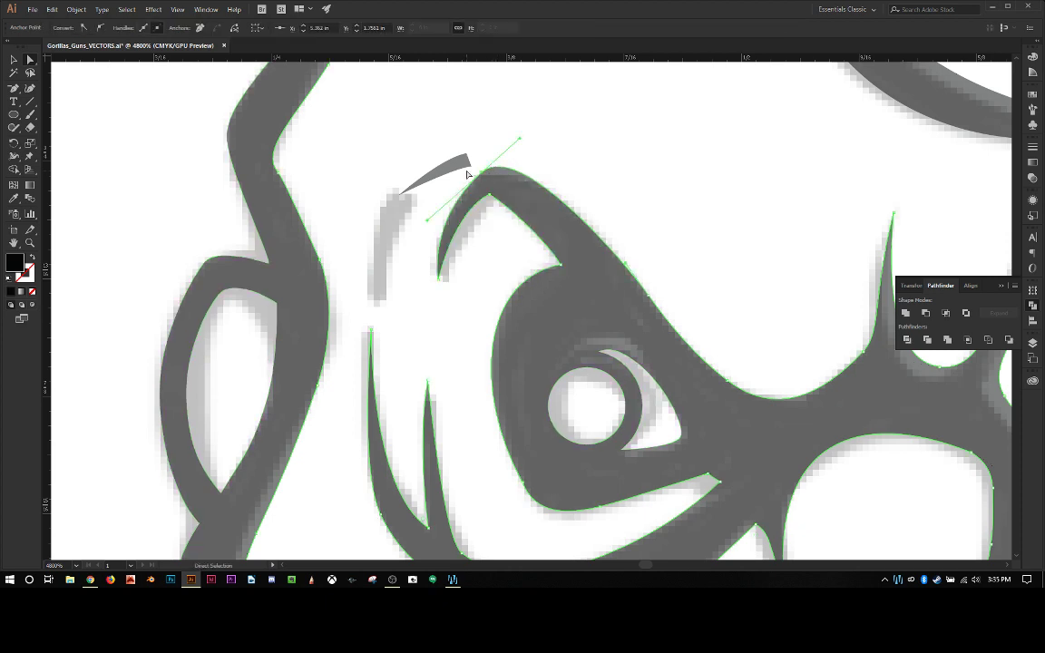
key("p")
left_click_drag(473, 170, 511, 158)
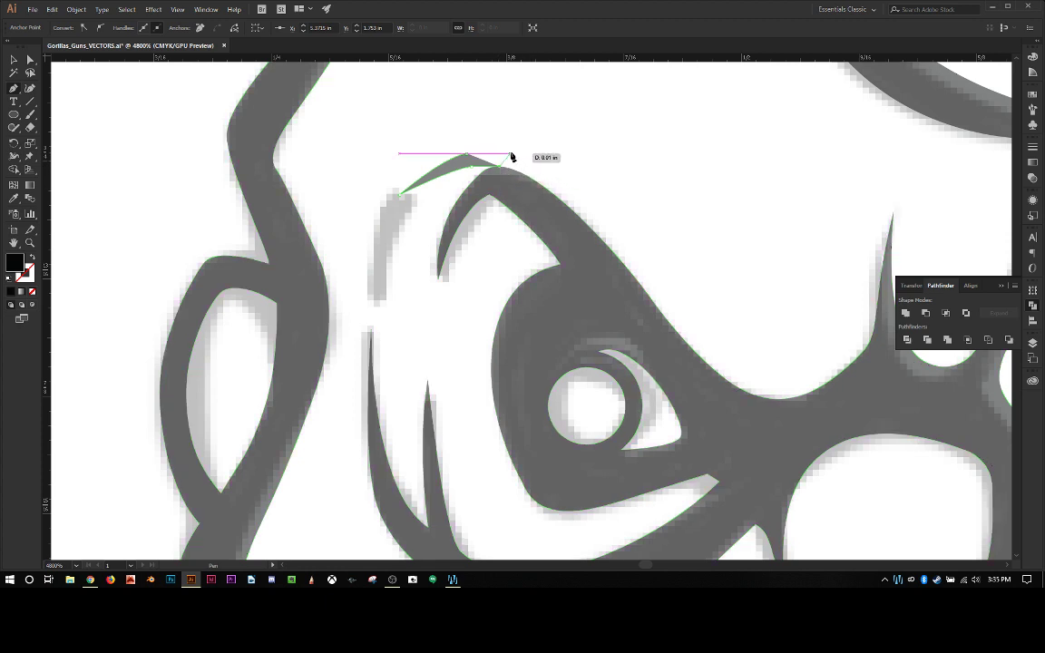
left_click_drag(511, 158, 460, 171)
key("ctrl+z")
key("ctrl+z")
Redraw the crease mark's open end to a point on the brow's outer edge, closing the shape over the crest.
left_click(471, 167)
key("a")
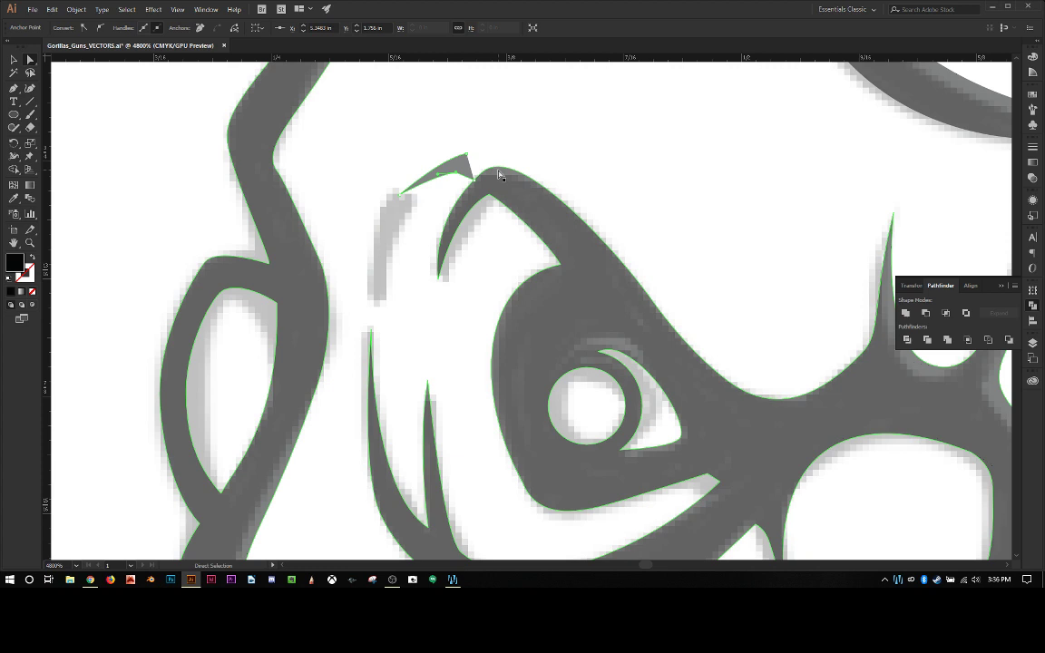
key("plus")
key("p")
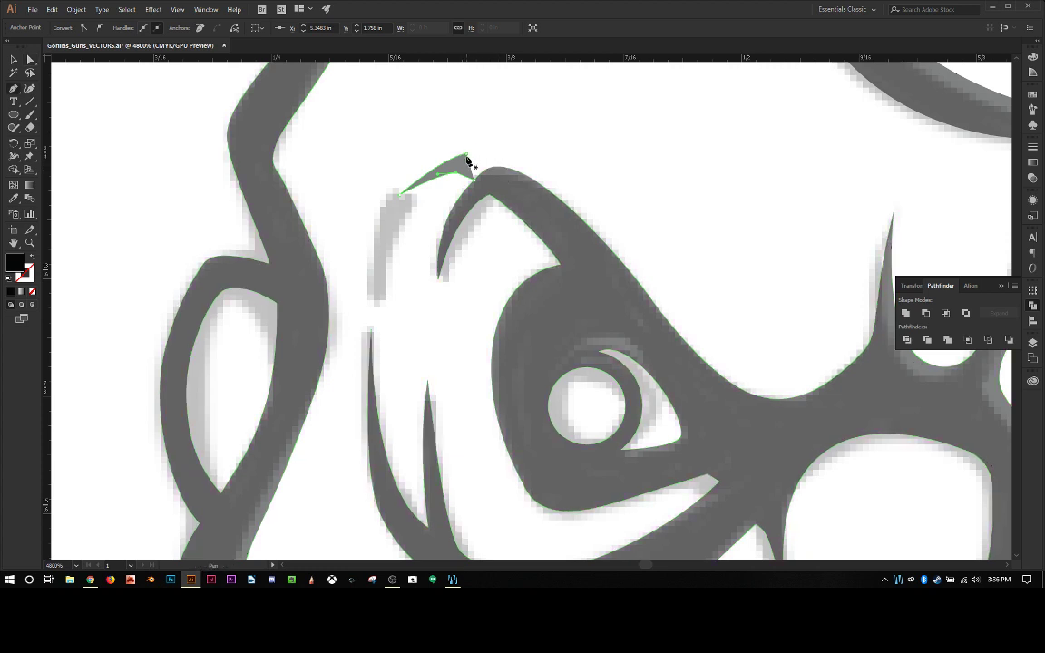
left_click(467, 160)
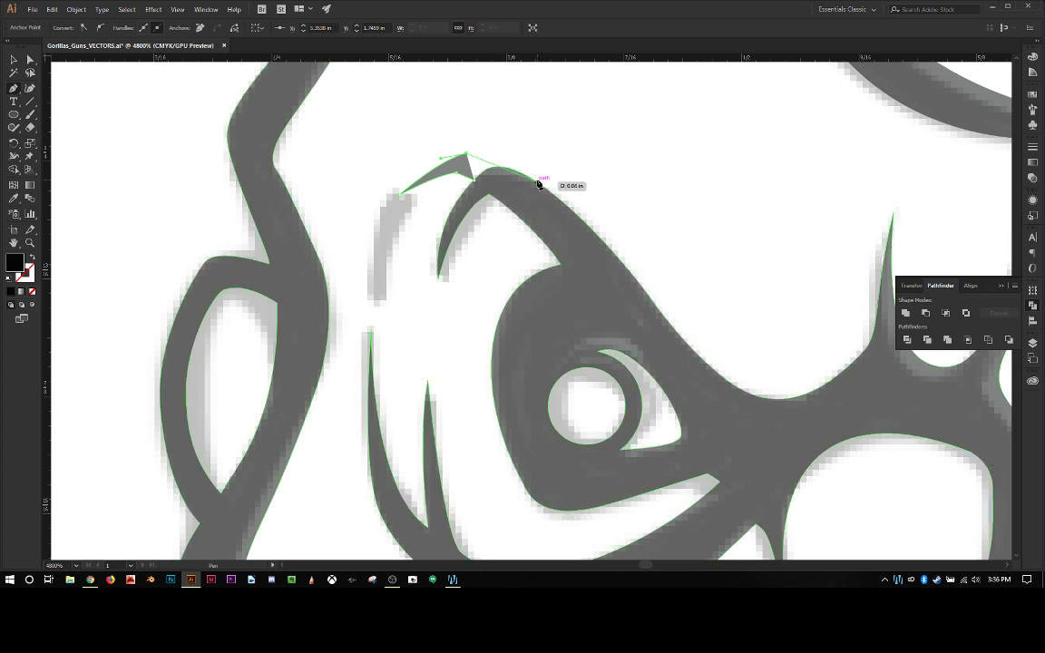
left_click(538, 183)
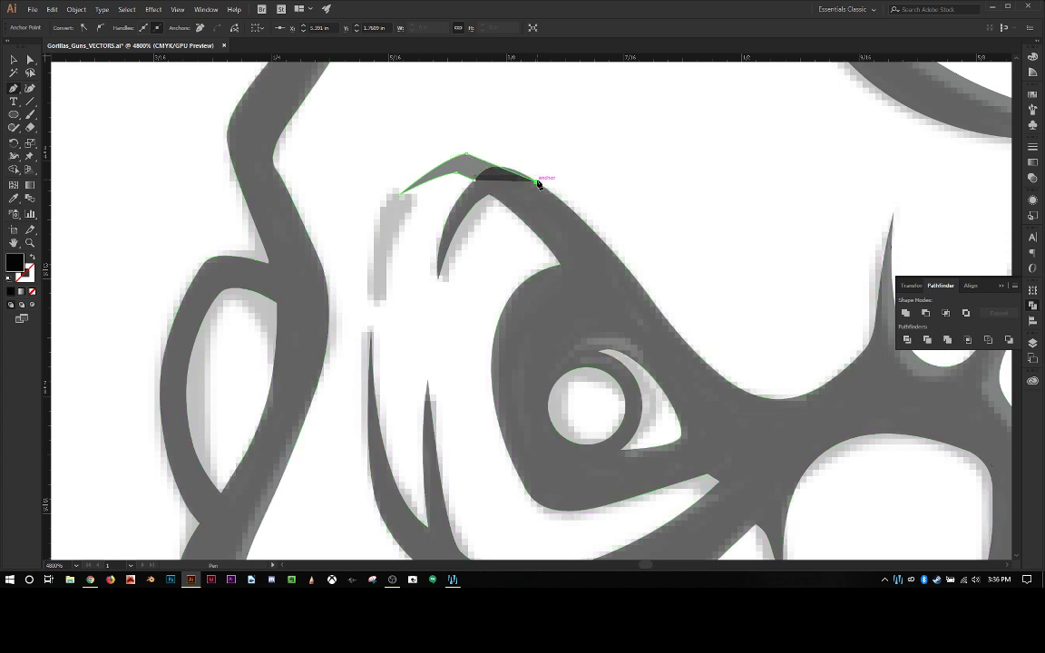
Unite the closed crease mark with the gorilla's face line art into one shape.
left_click(14, 60)
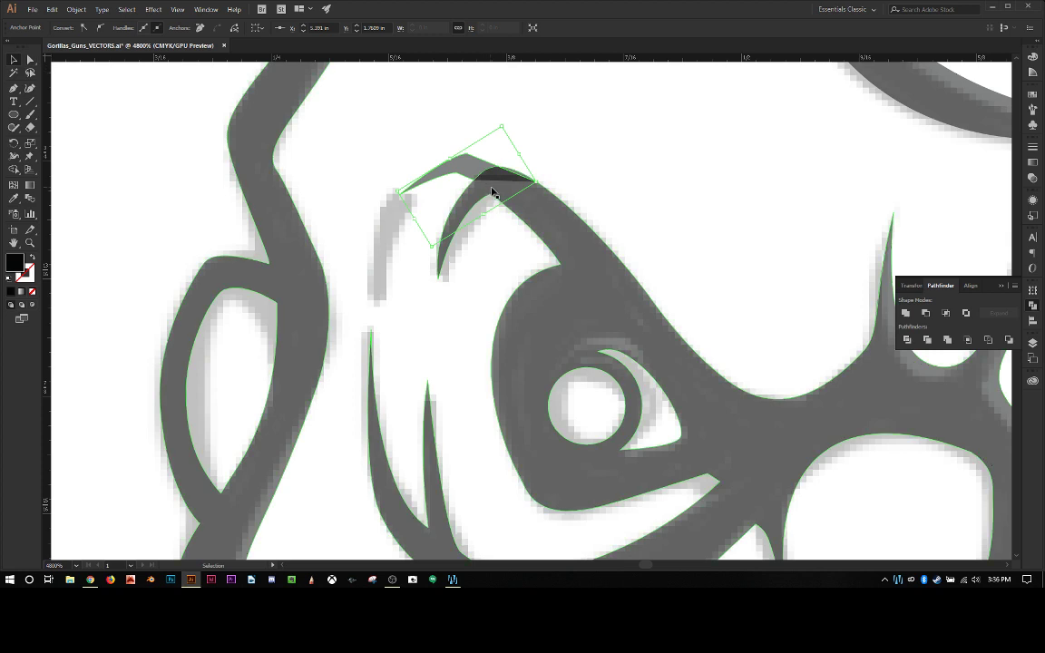
left_click(454, 168, "shift")
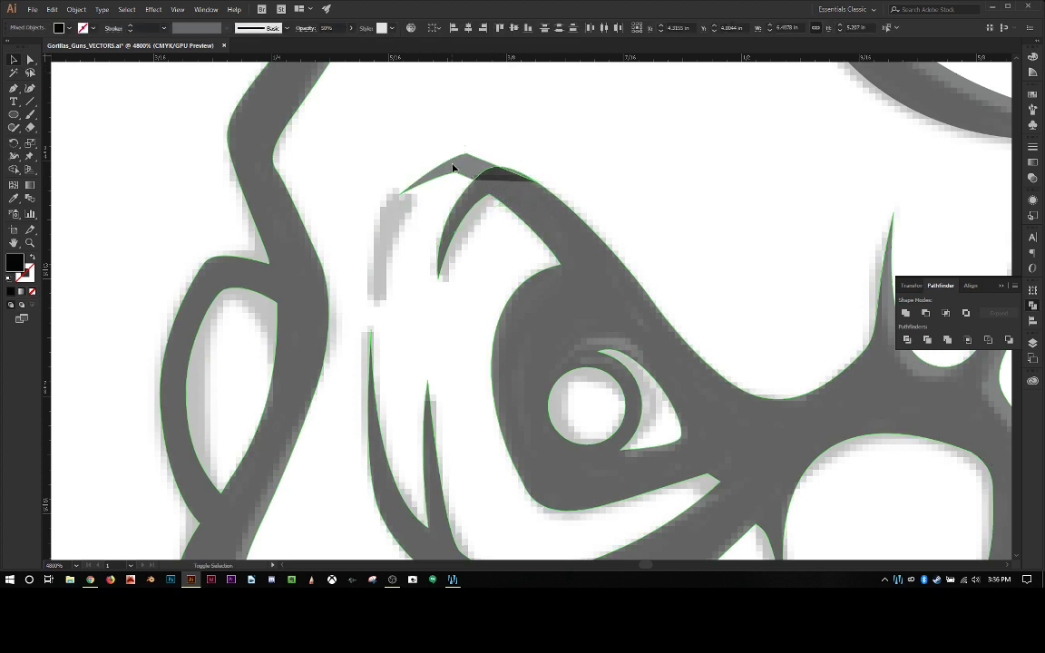
left_click(906, 313)
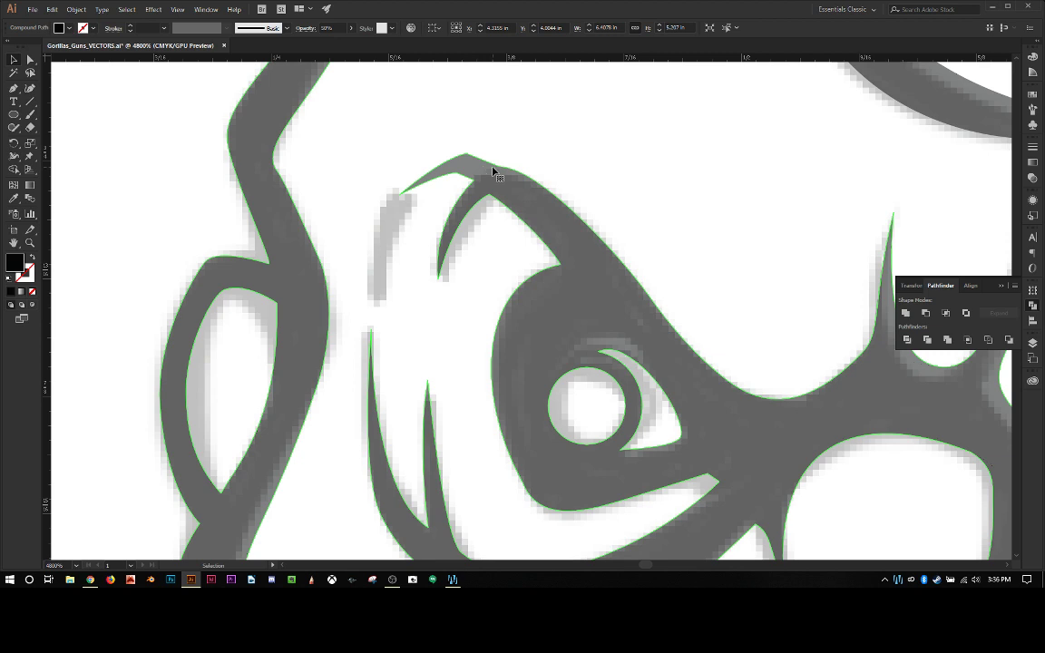
Delete the two extra anchors on the brow's outer edge just past the merged crease peak.
key("a")
left_click(493, 171)
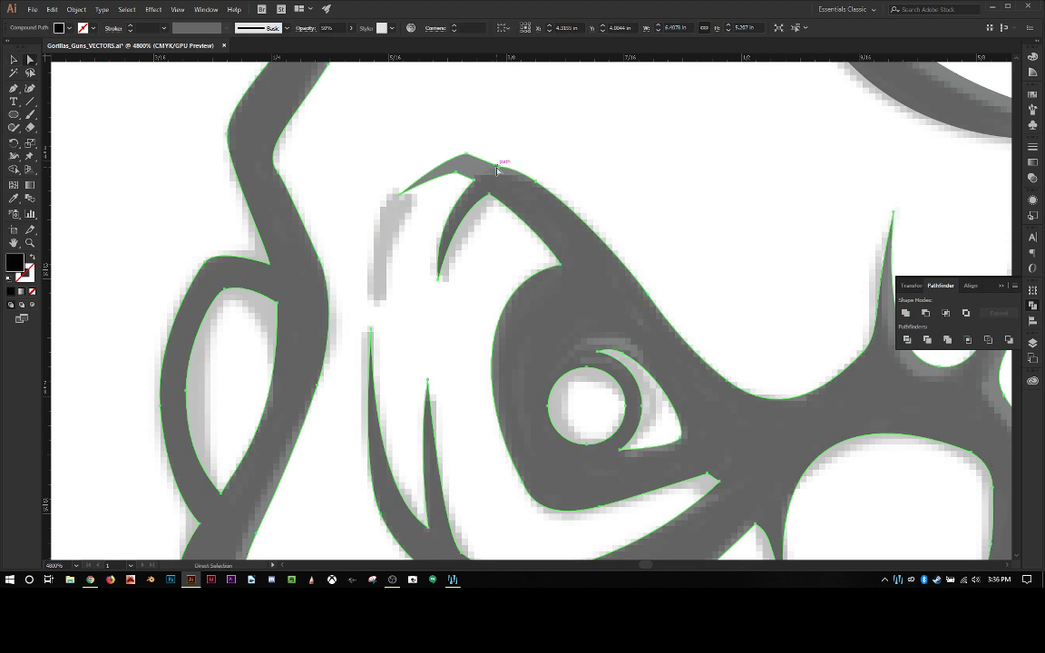
left_click_drag(497, 170, 502, 173)
key("minus")
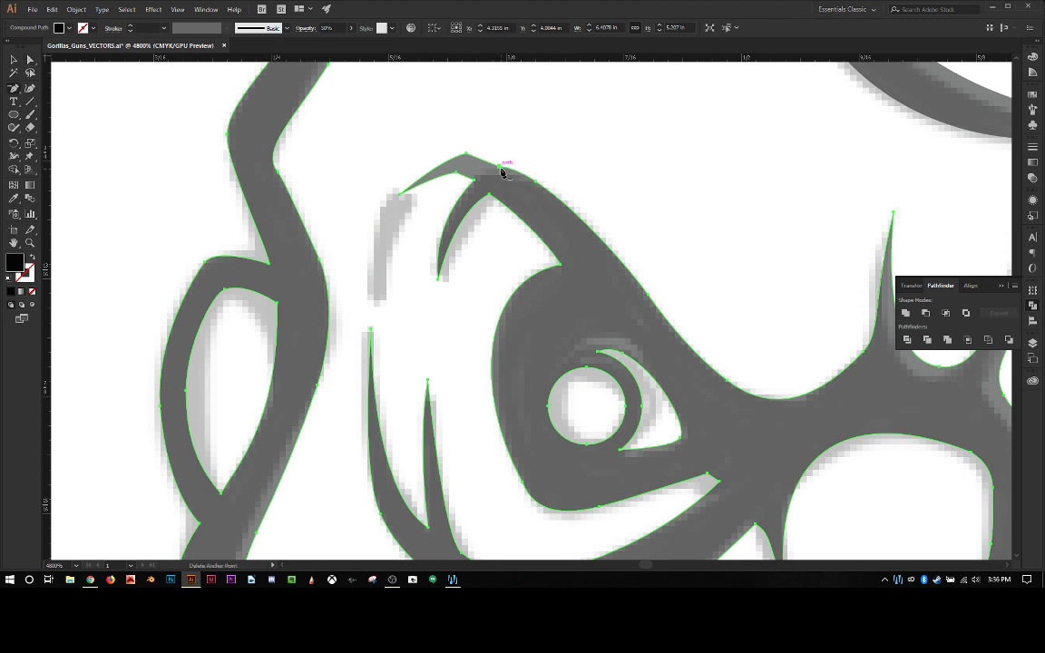
left_click(498, 170)
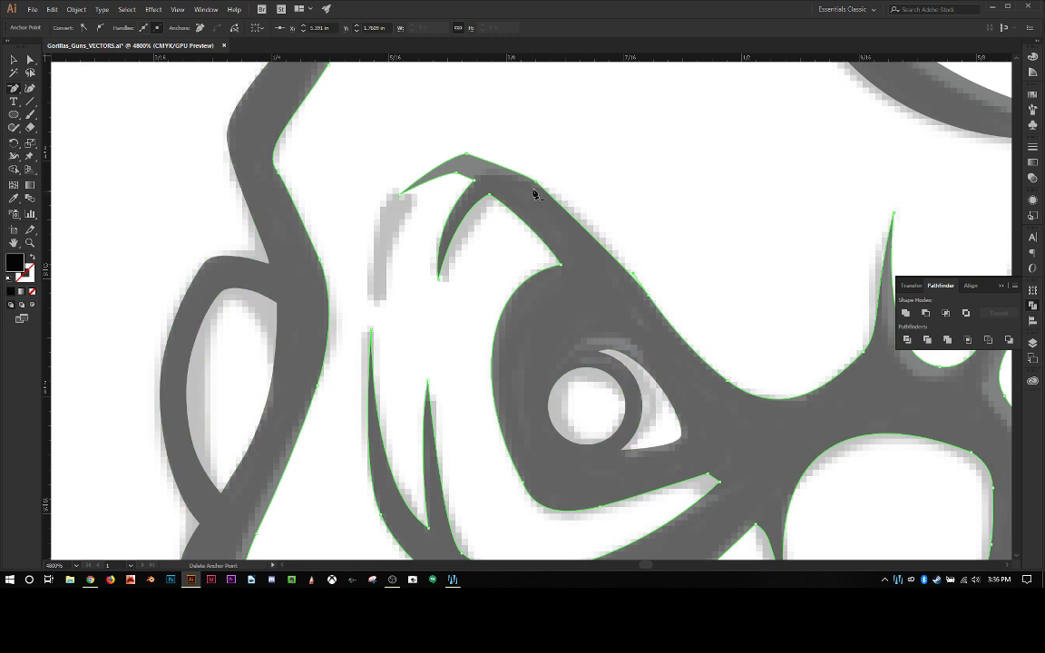
left_click(535, 186)
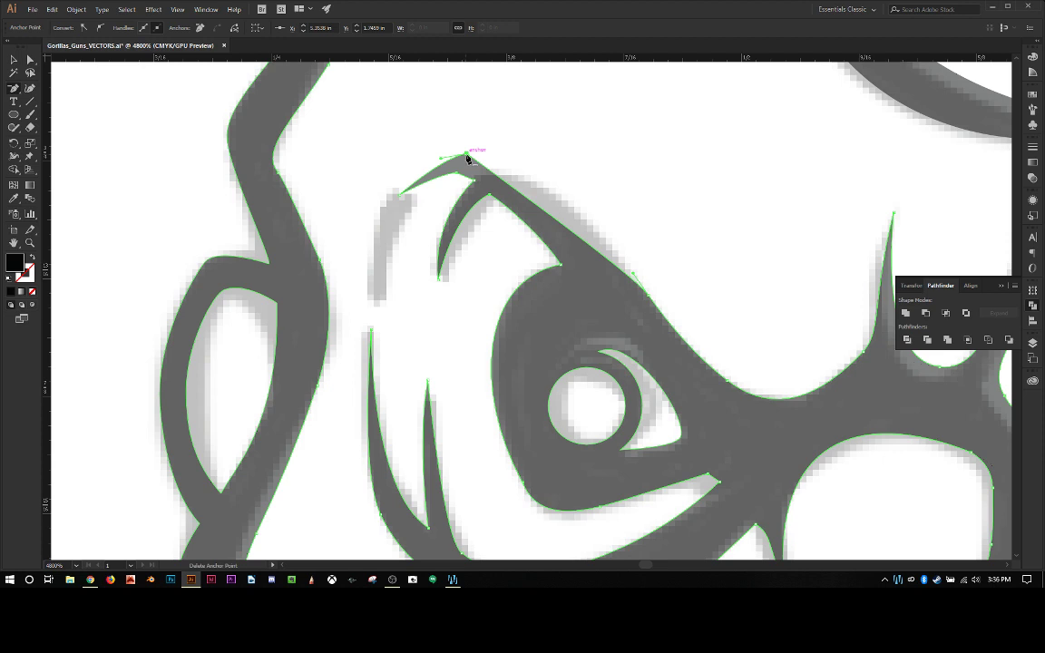
Round the merged crease's peak so the outer brow curves along the sketch, and nudge its underside anchor toward the hook.
key("shift+c")
mouse_move(469, 159)
left_mouse_down()
mouse_move(509, 168)
mouse_move(424, 159)
mouse_move(415, 168)
mouse_move(462, 164)
mouse_move(467, 178)
left_mouse_up()
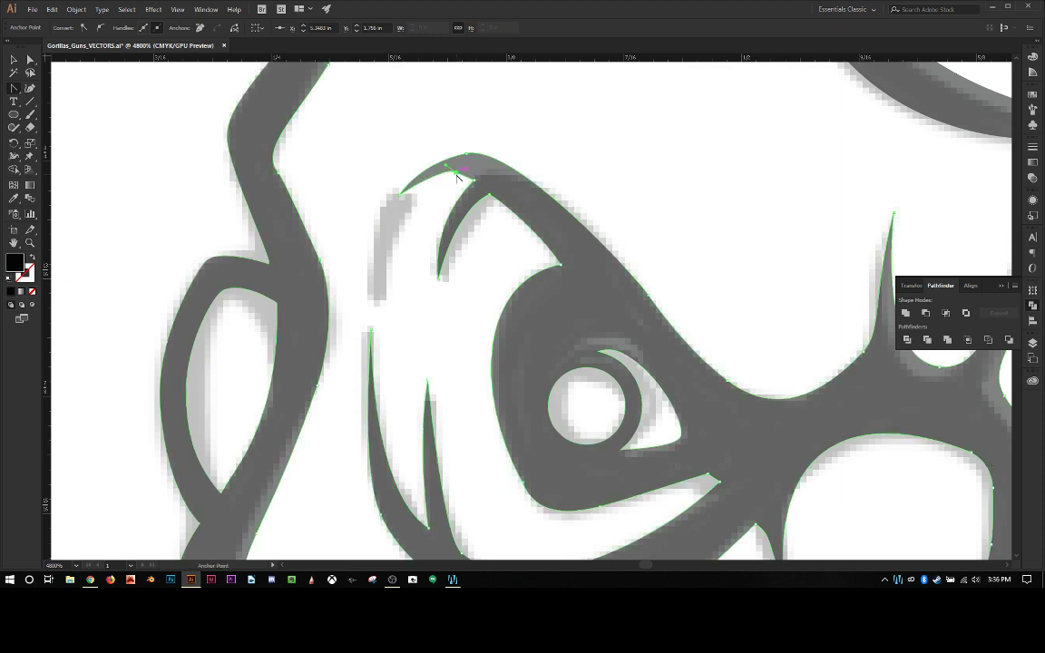
key("ctrl")
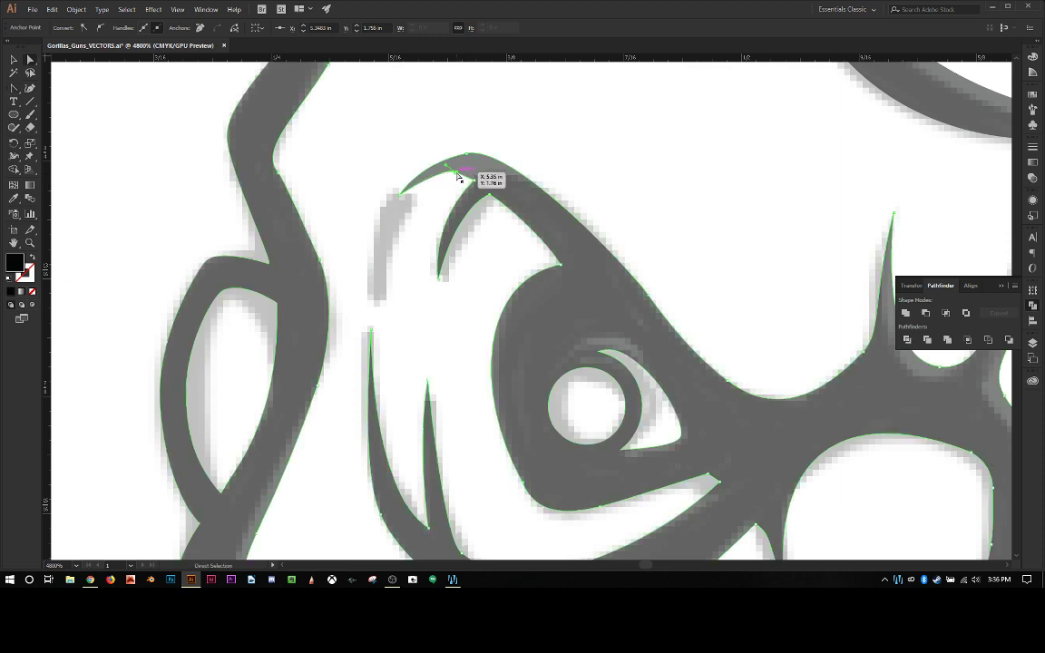
left_click_drag(462, 173, 462, 174)
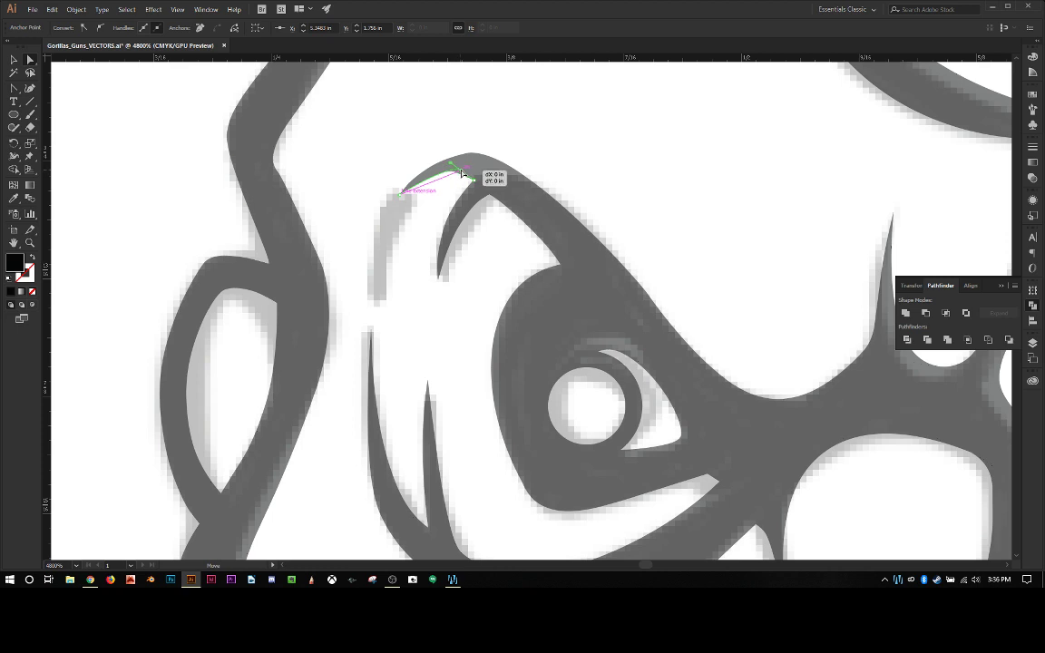
left_click(443, 197)
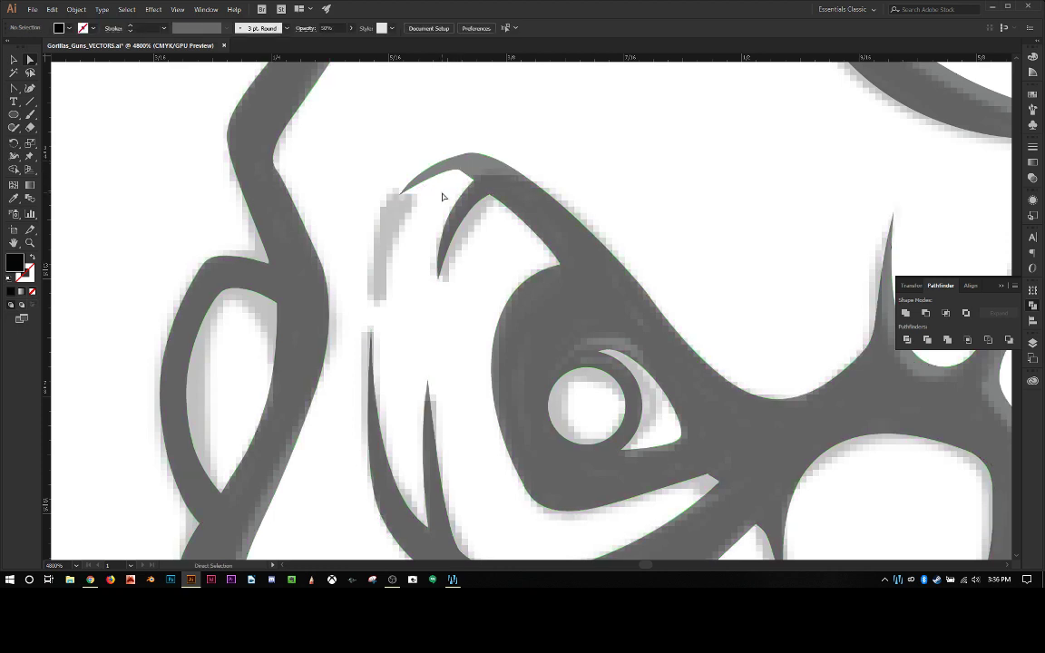
left_click(426, 181)
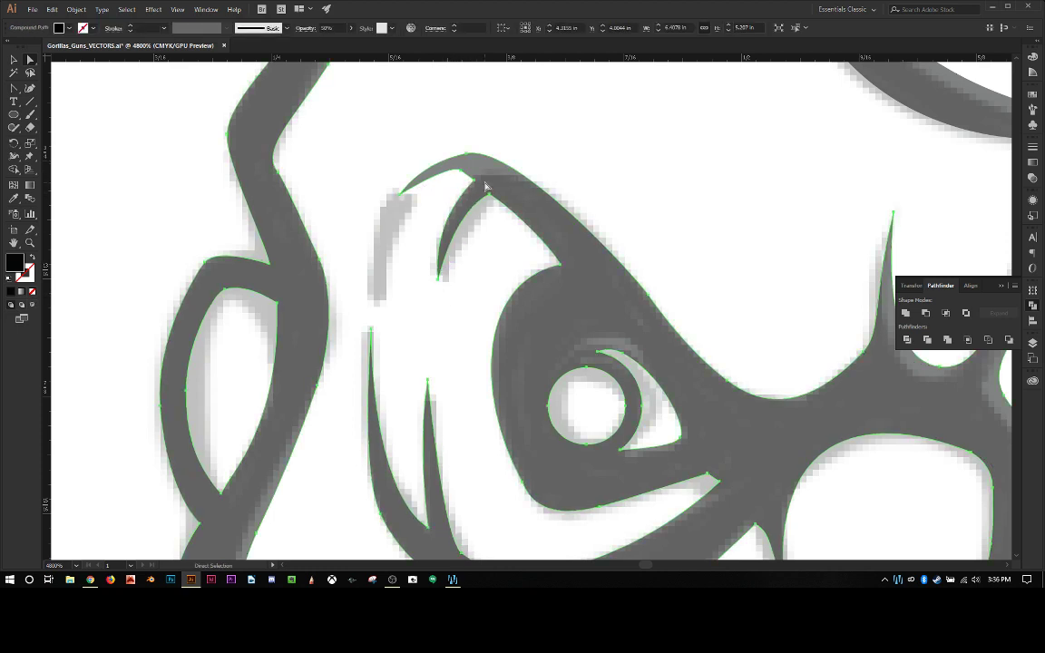
left_click(494, 236)
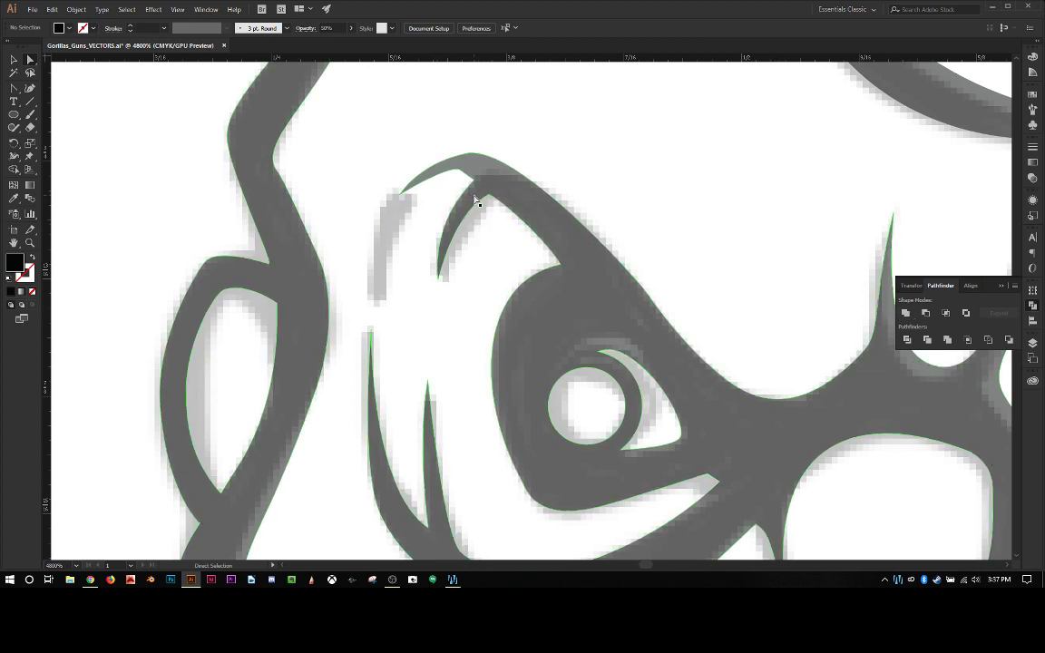
Shift the hooked brow's inner peak anchor slightly toward the eye and lower its handle to refine the inner edge.
scroll(481, 213, "down", 2)
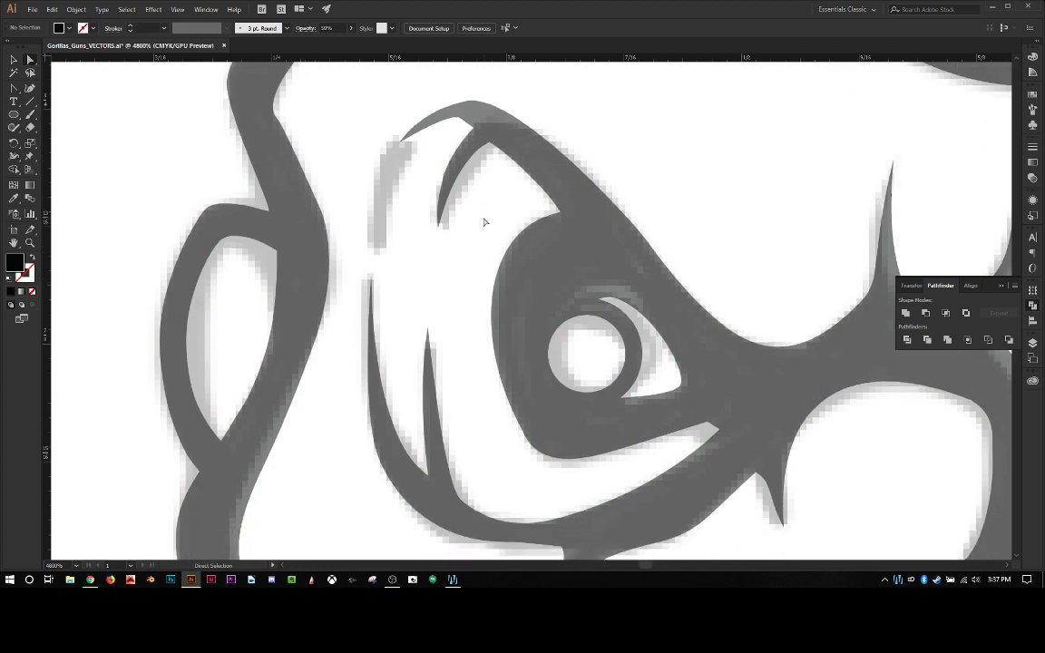
left_click(478, 135)
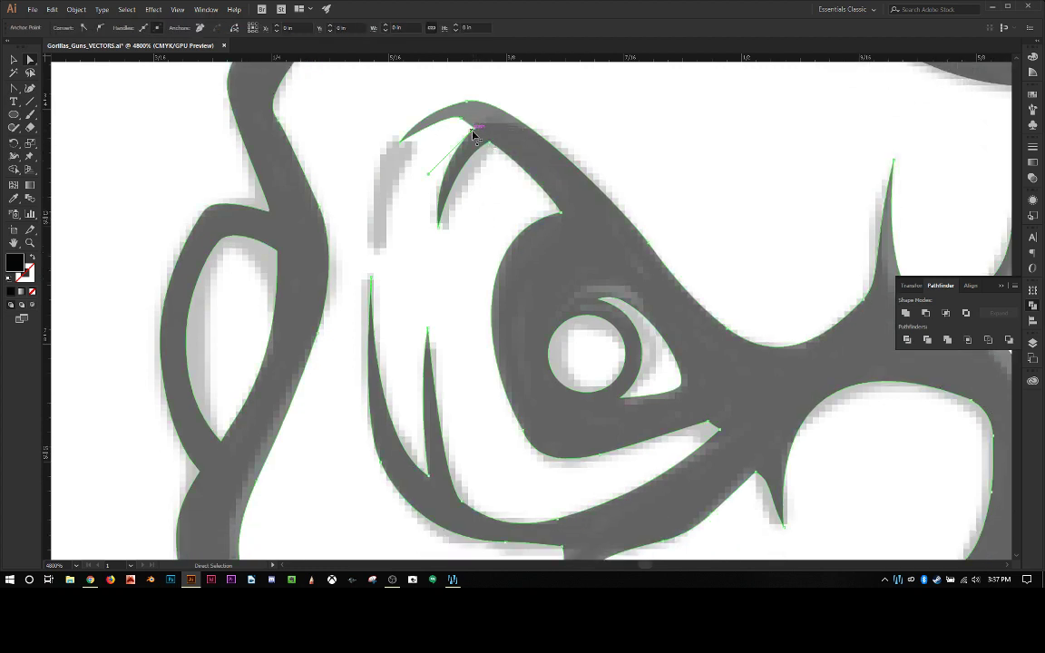
left_click(496, 143)
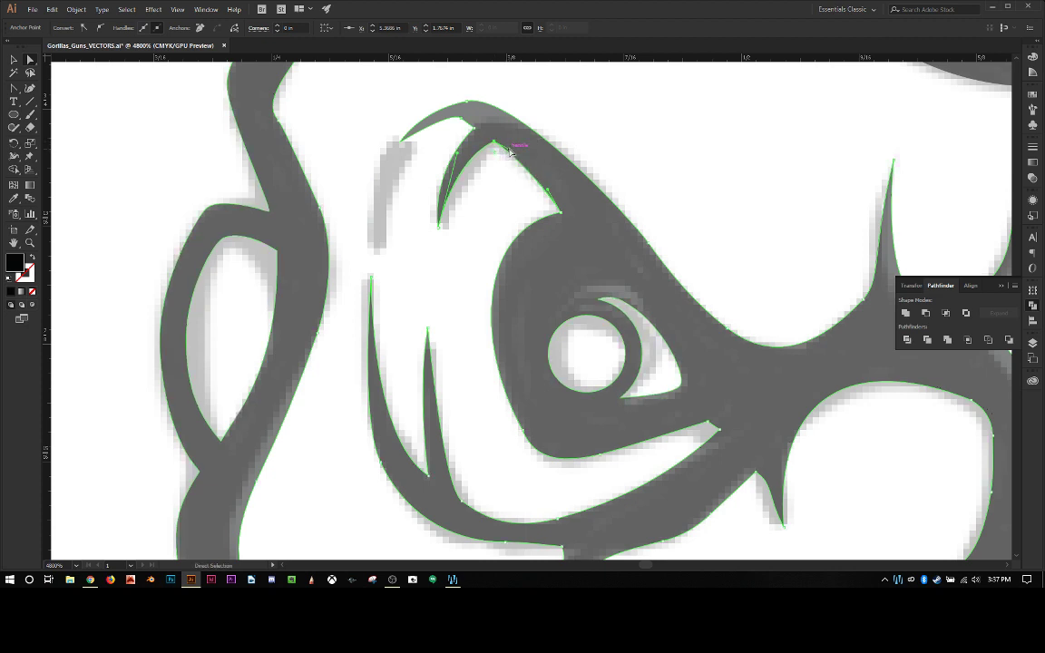
left_click_drag(509, 149, 510, 154)
left_click(510, 194)
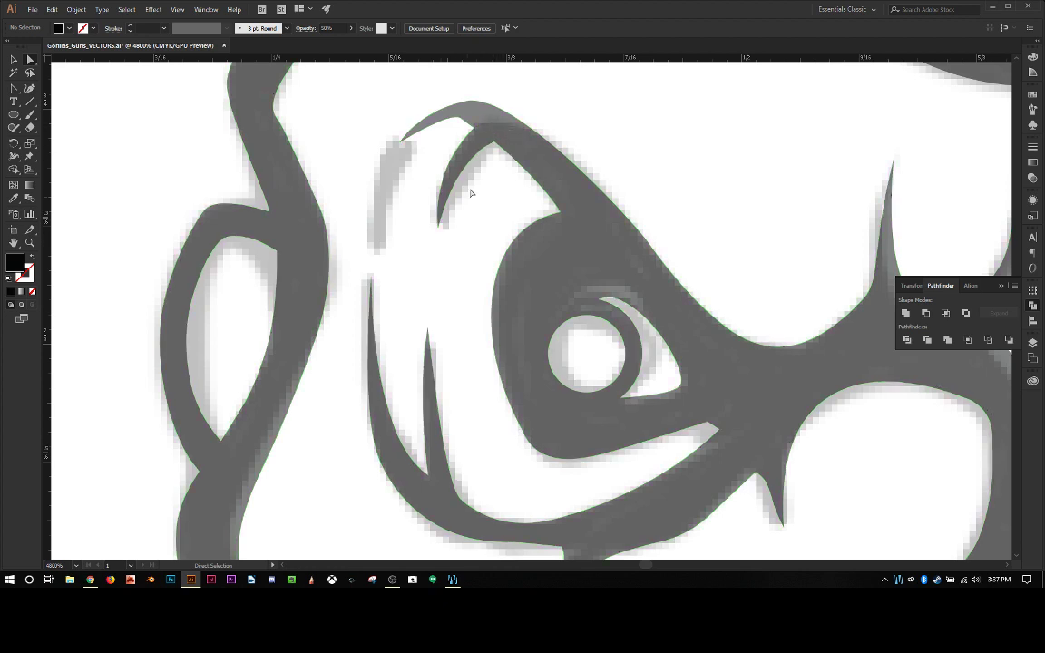
Adjust the lower edge of the under-eye fold near its bend and straighten the inner edge of the small spike beside it.
scroll(494, 297, "down", 1)
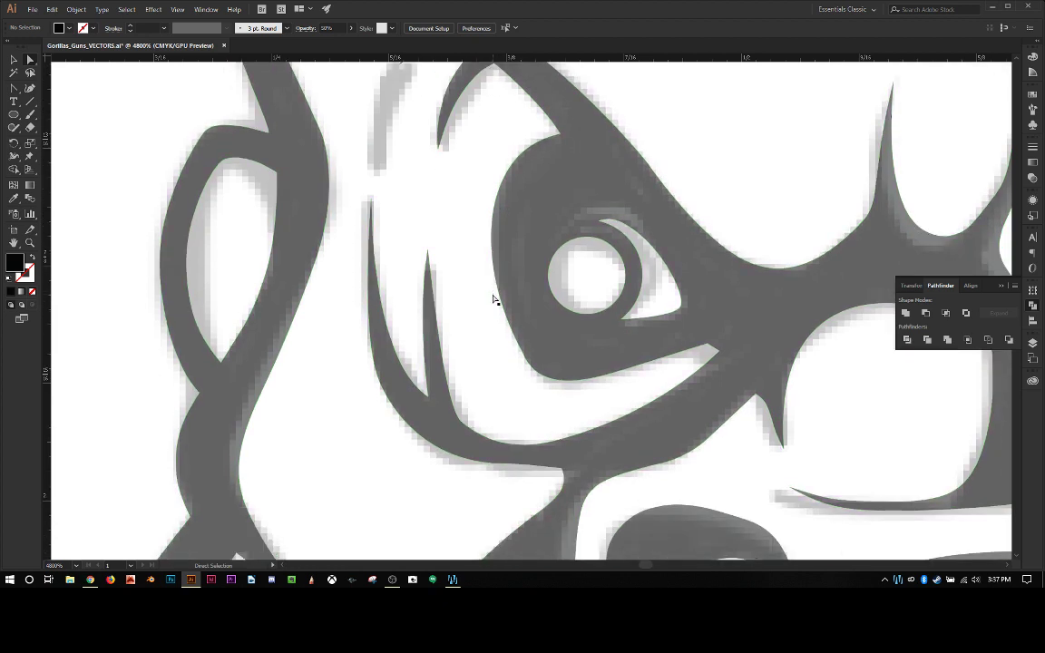
scroll(493, 298, "up", 1)
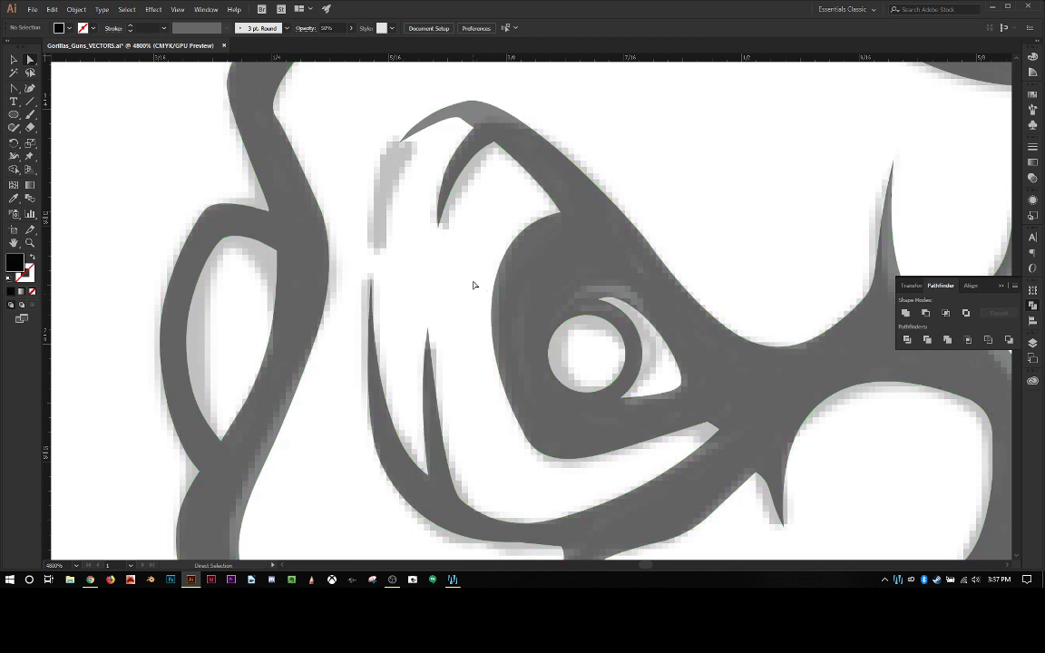
scroll(473, 285, "down", 2)
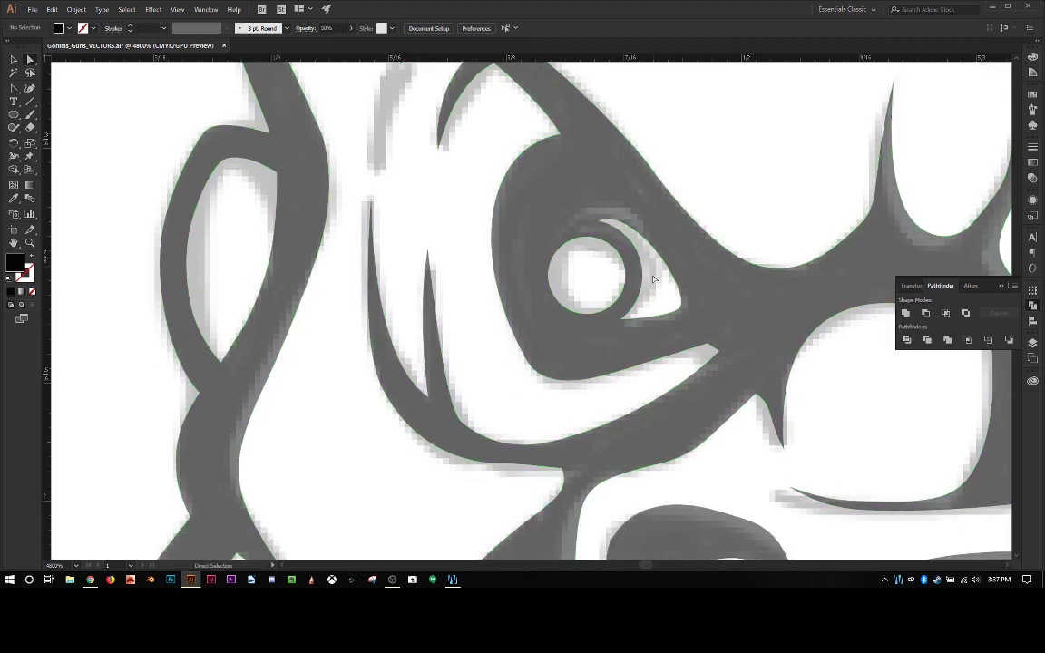
scroll(653, 318, "down", 1)
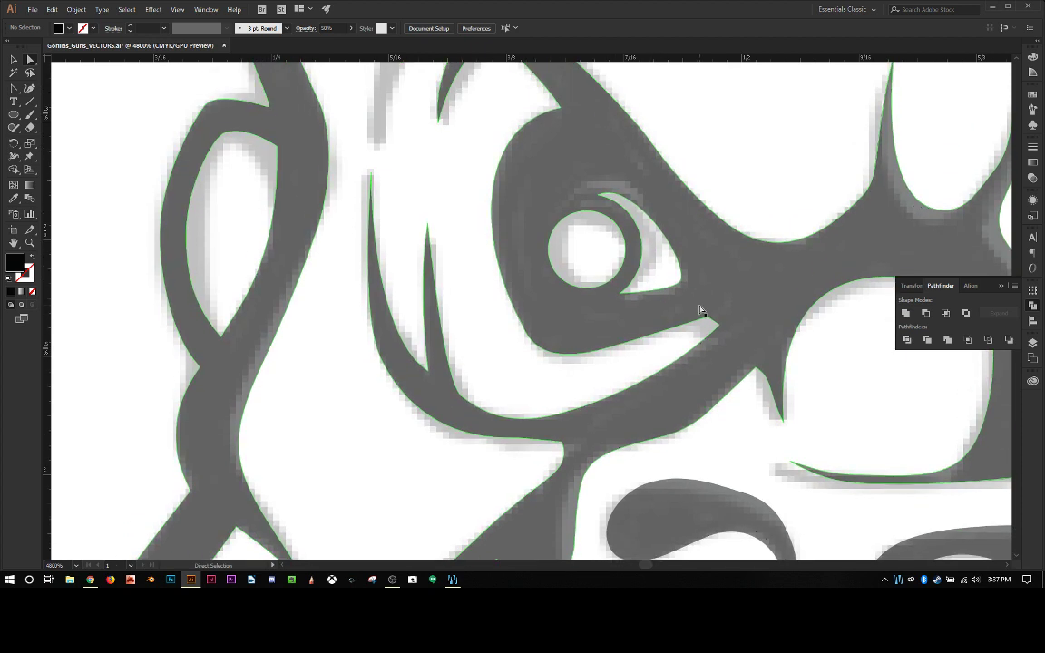
scroll(671, 379, "down", 2)
left_click(688, 353)
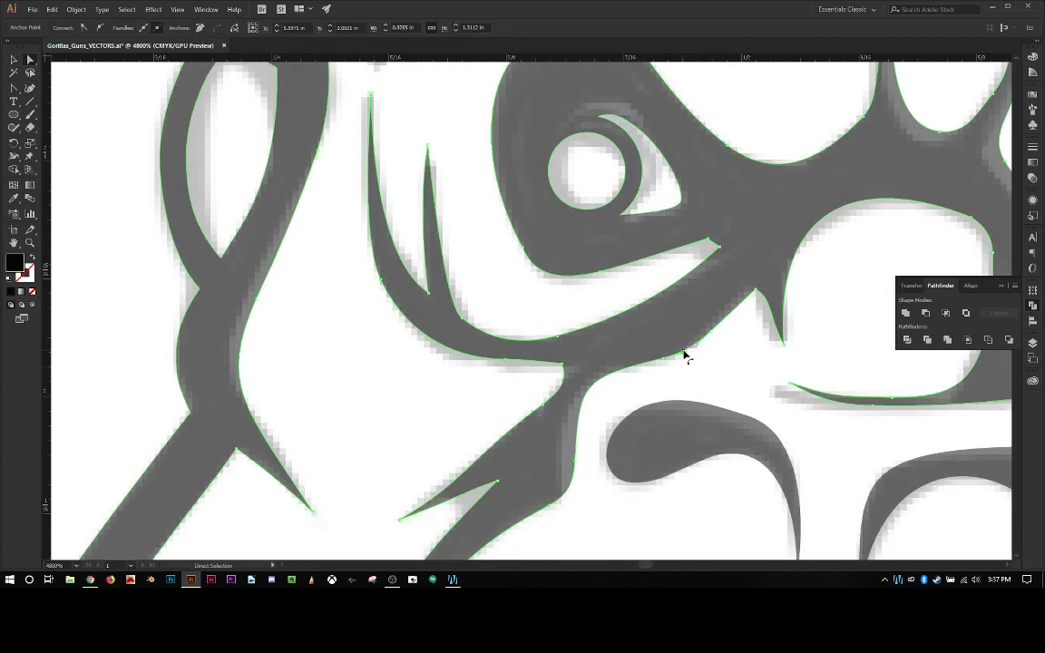
left_click_drag(688, 353, 712, 335)
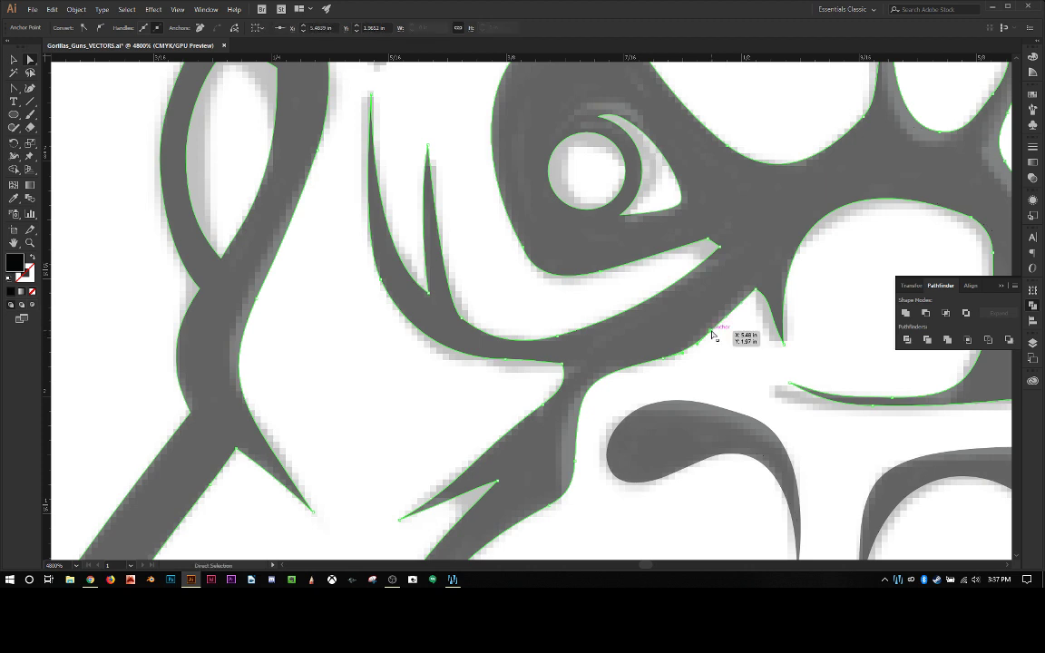
left_click(770, 304)
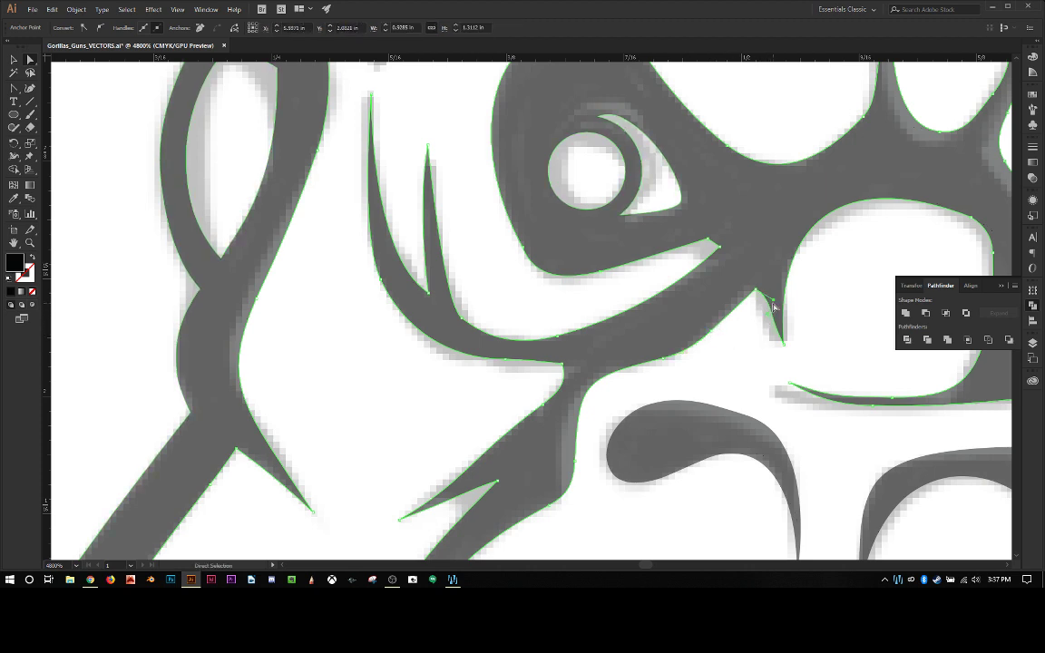
left_click_drag(775, 302, 762, 310)
left_click(753, 339)
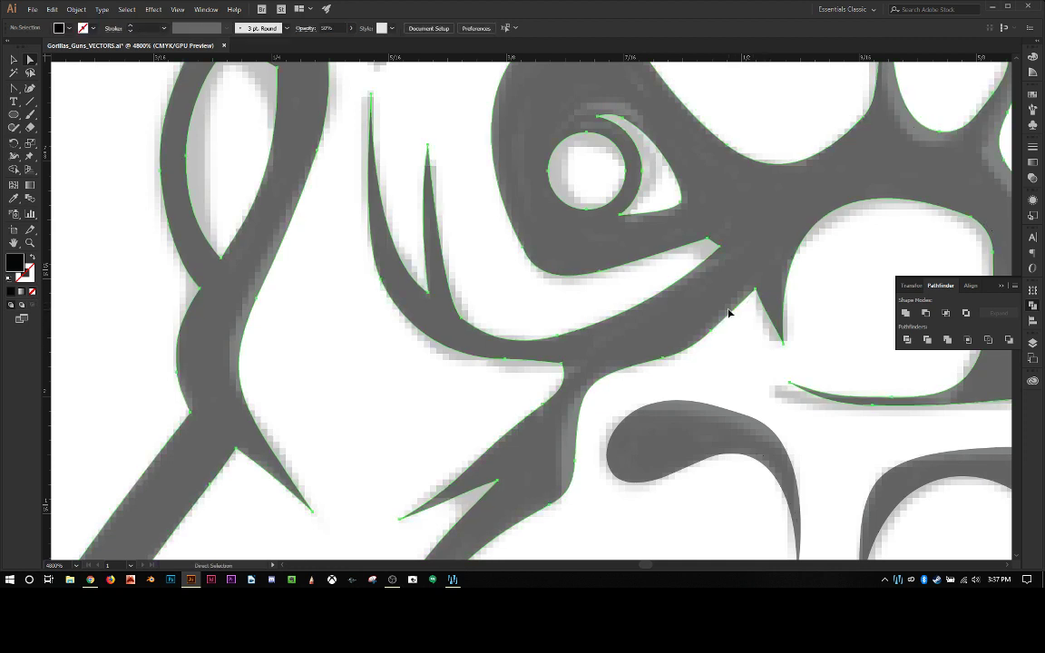
Delete the two anchors along the under-eye fold's lower edge between the small spike and the cheek line.
left_click(726, 314)
key("minus")
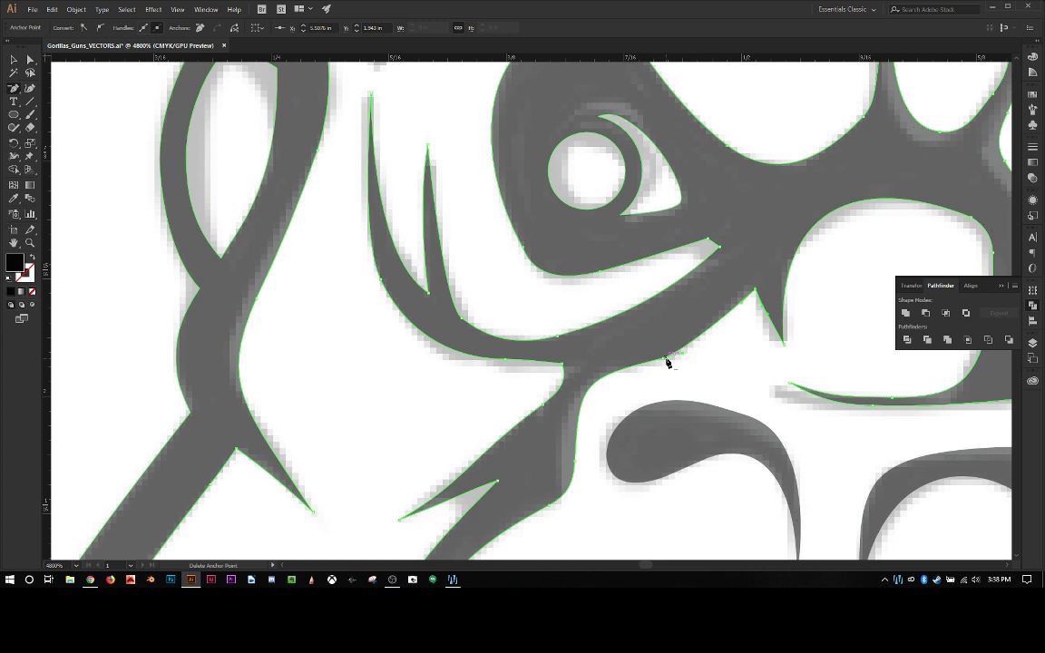
left_click(667, 361)
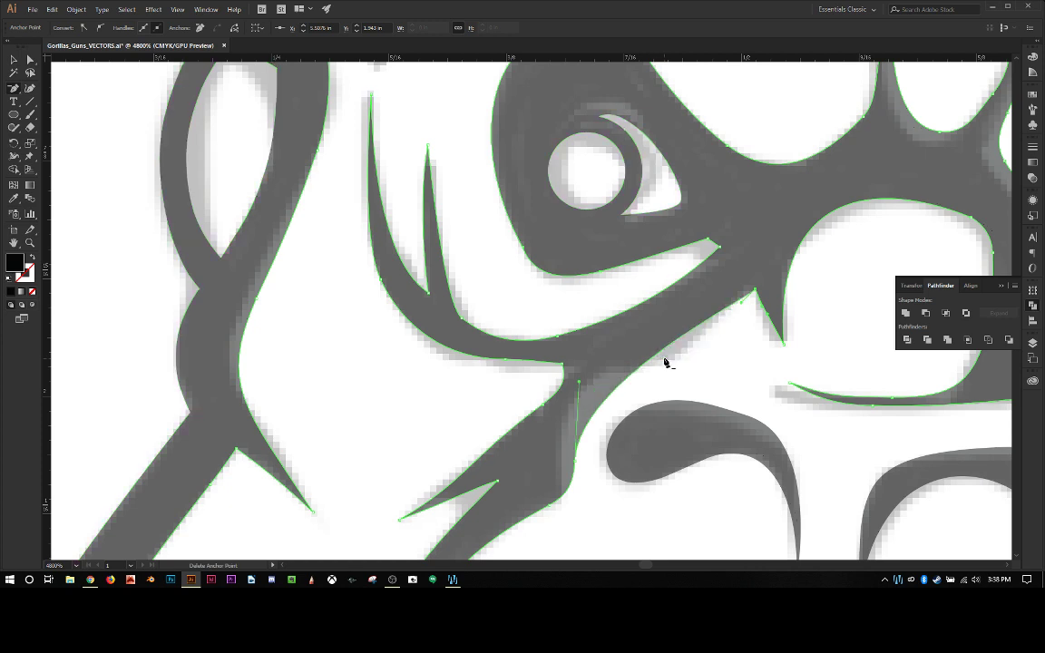
Add three anchor points along the under-eye fold's lower edge between the cheek line and the small spike.
key("plus")
left_click(606, 399)
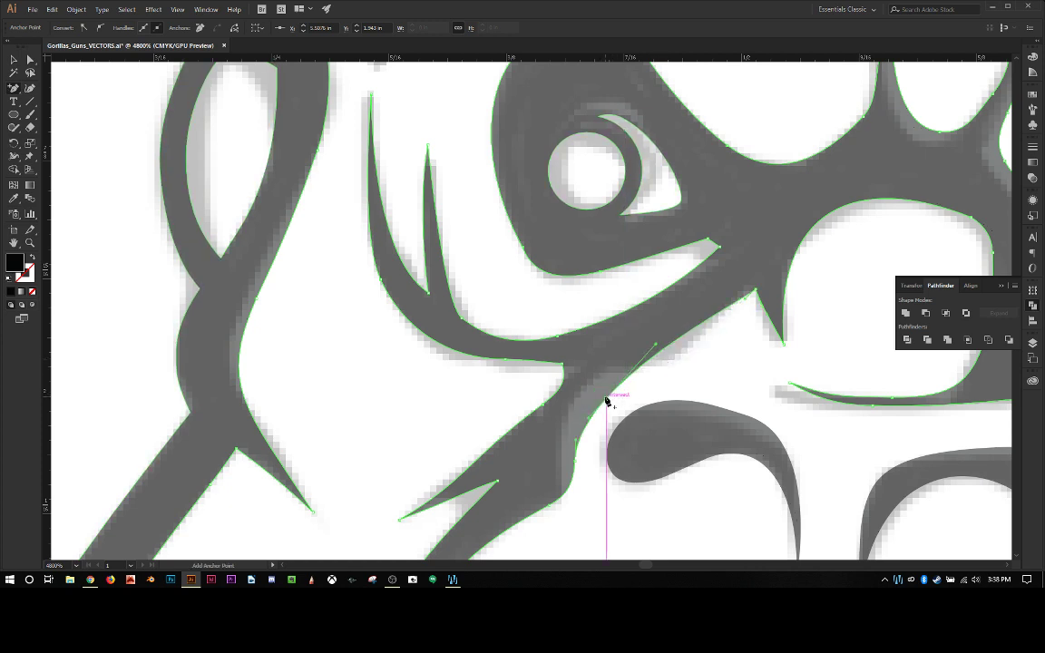
left_click(658, 361)
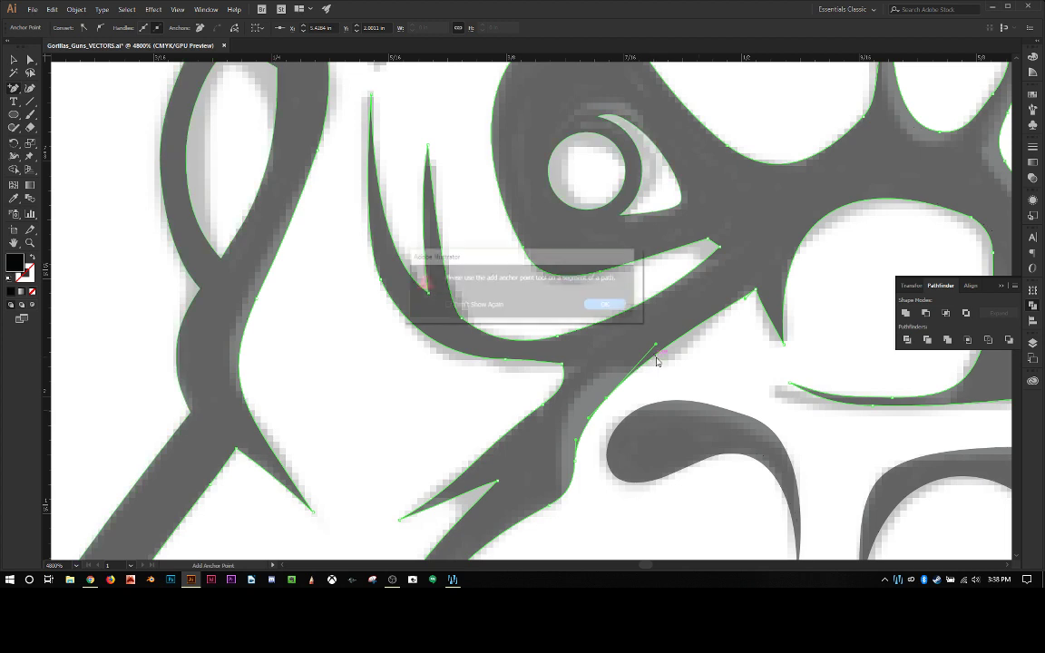
left_click(606, 303)
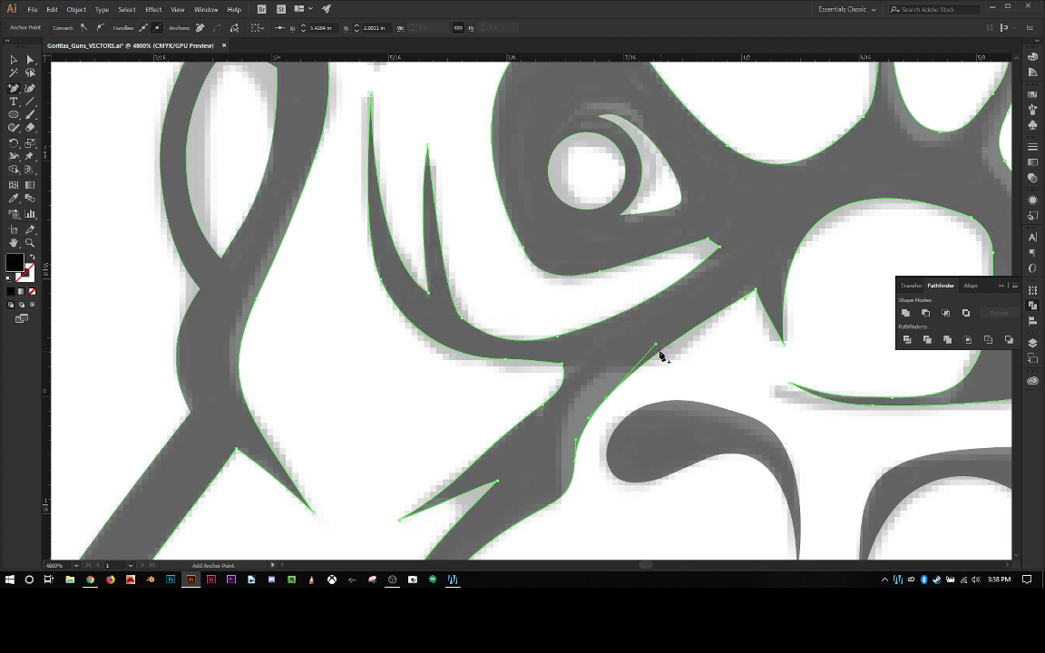
left_click(661, 352)
left_click(689, 332)
Convert the three new anchors on the fold's lower edge to corner points without handles.
key("shift+c")
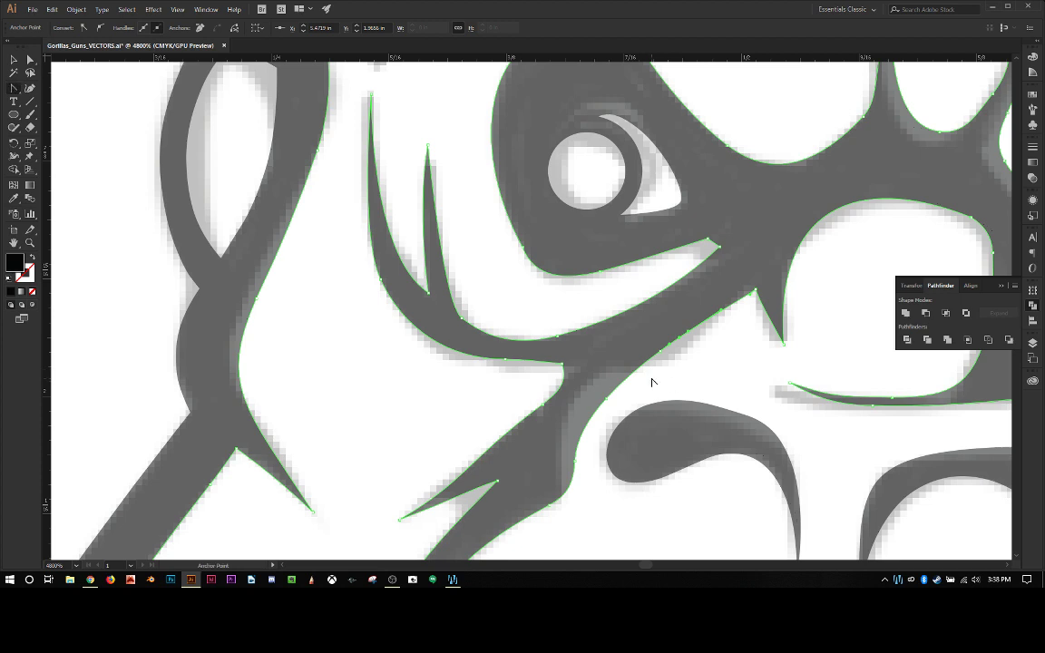
left_click(670, 345)
left_click(607, 399)
left_click(689, 332)
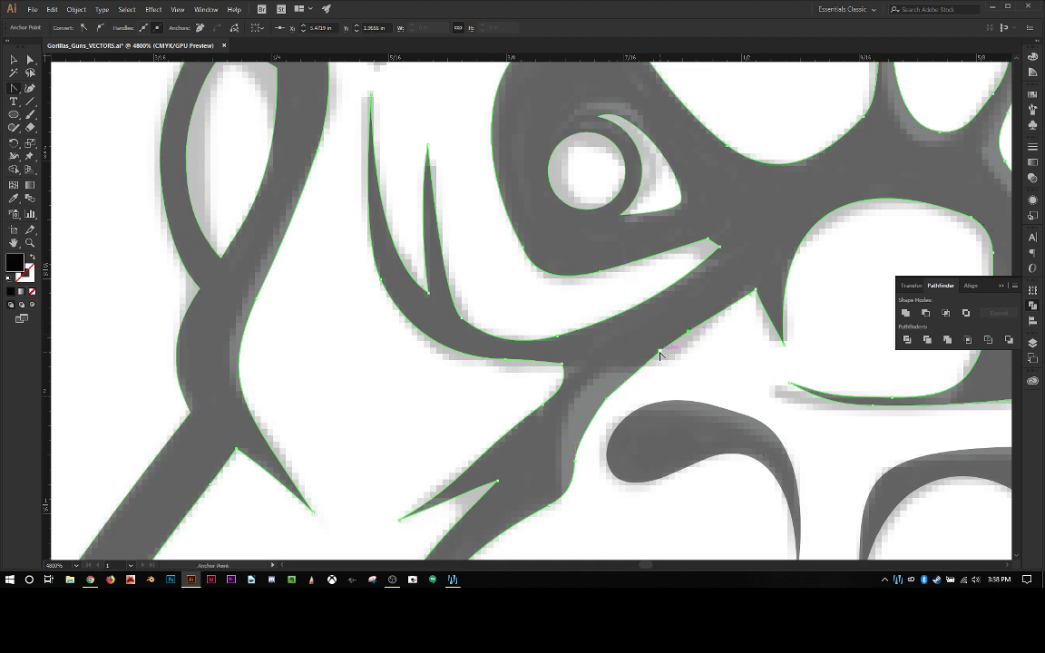
Reposition the three corner anchors to form a small pointed spur beside the cheek line, and curve the fold's edge leading into it.
key("a")
left_click_drag(661, 352, 676, 363)
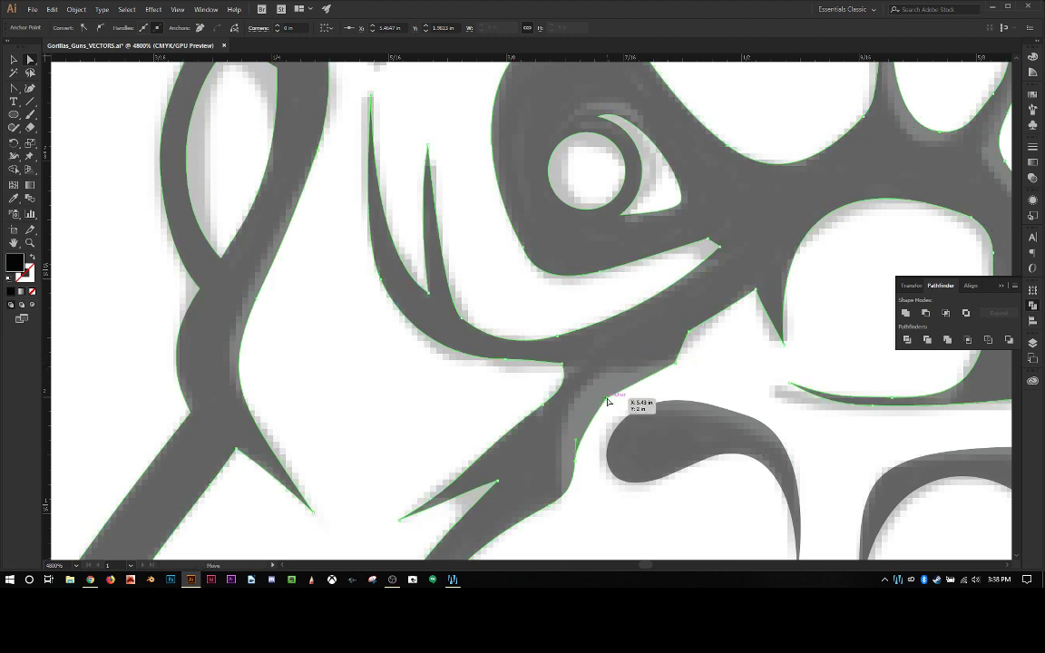
left_click_drag(611, 401, 587, 373)
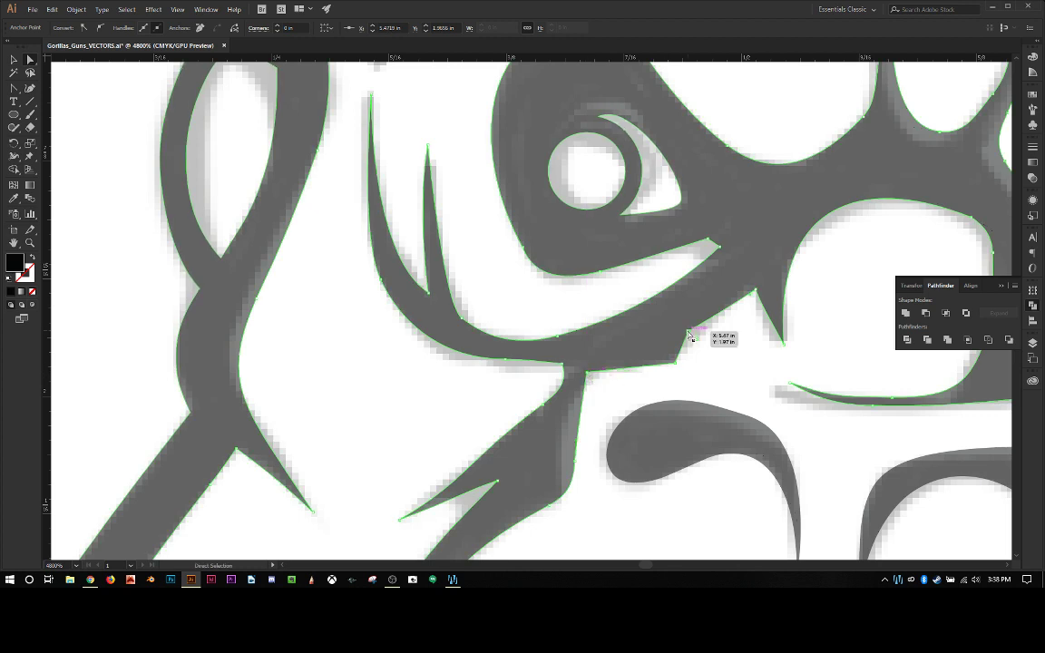
left_click_drag(690, 336, 653, 361)
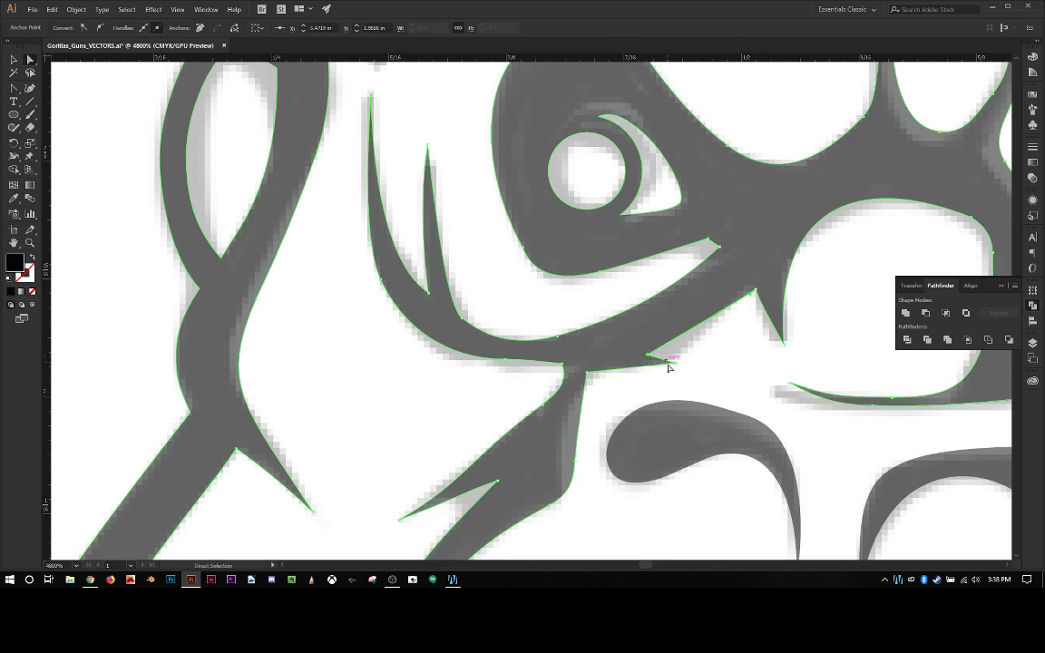
key("shift+c")
left_click_drag(647, 358, 684, 350)
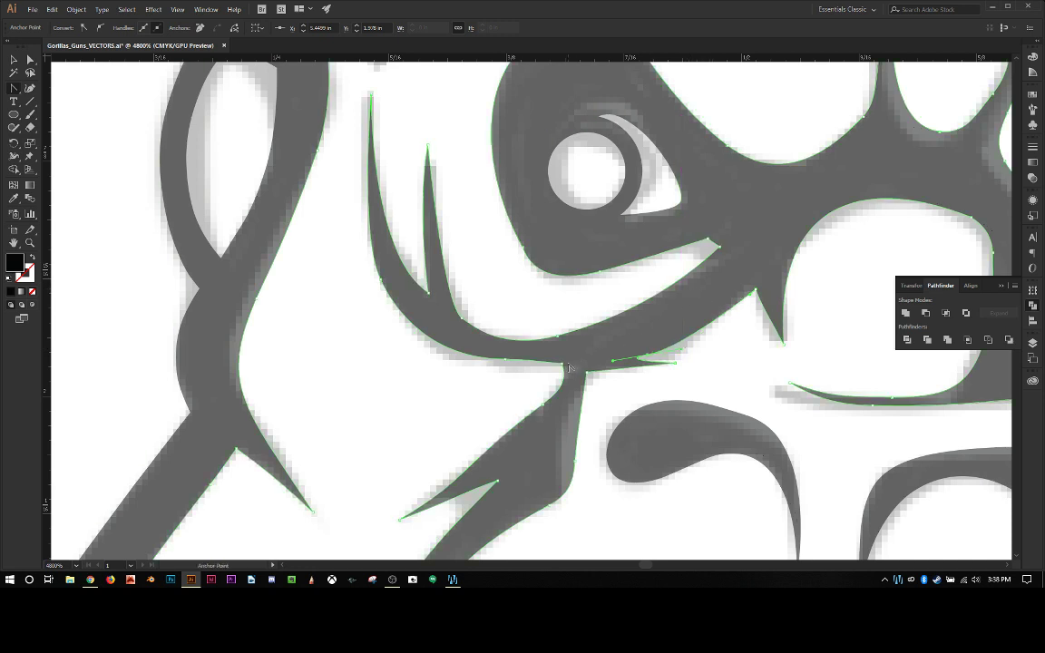
Lower the anchor on the under-eye fold's outer bend slightly and re-round the curve on both sides to match the sketch.
left_click(506, 360)
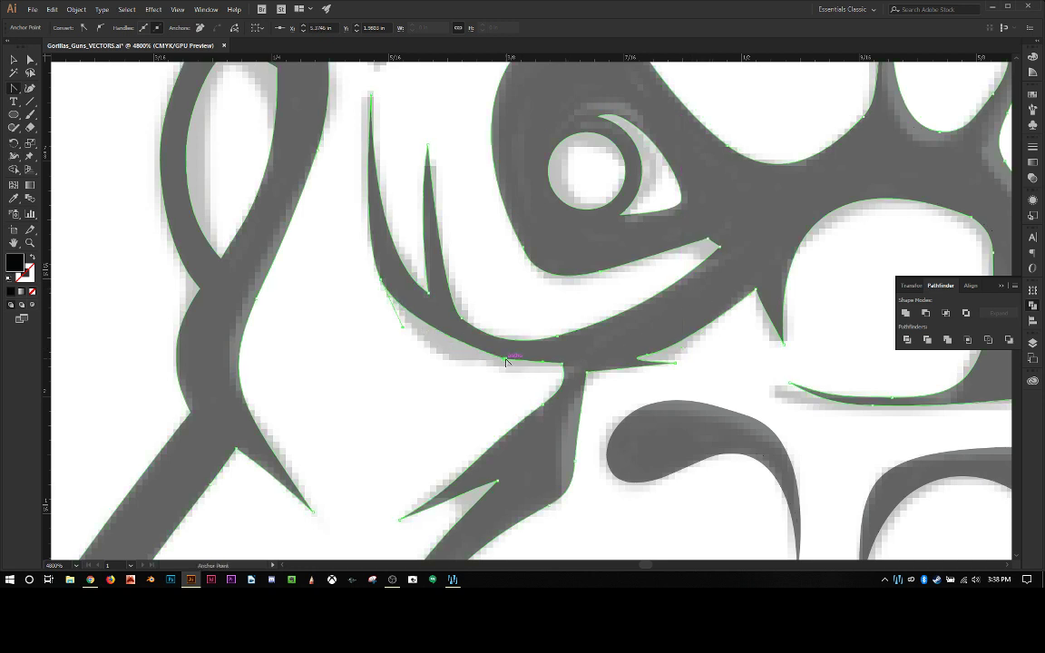
key("a")
left_click_drag(506, 359, 505, 368)
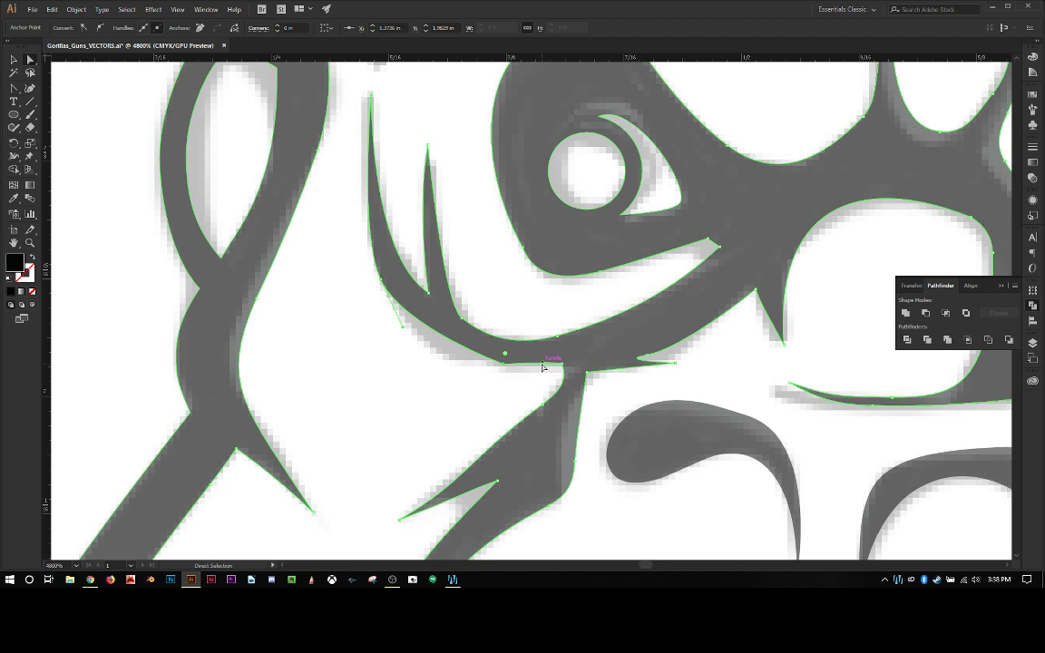
key("shift+c")
left_click(542, 365)
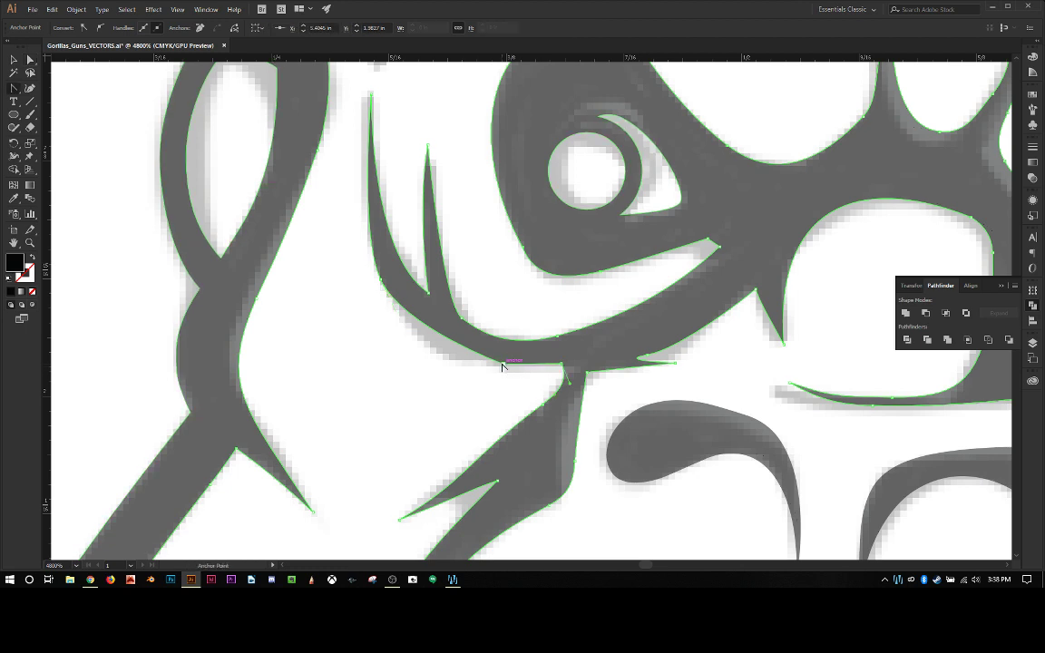
left_click_drag(504, 364, 516, 368)
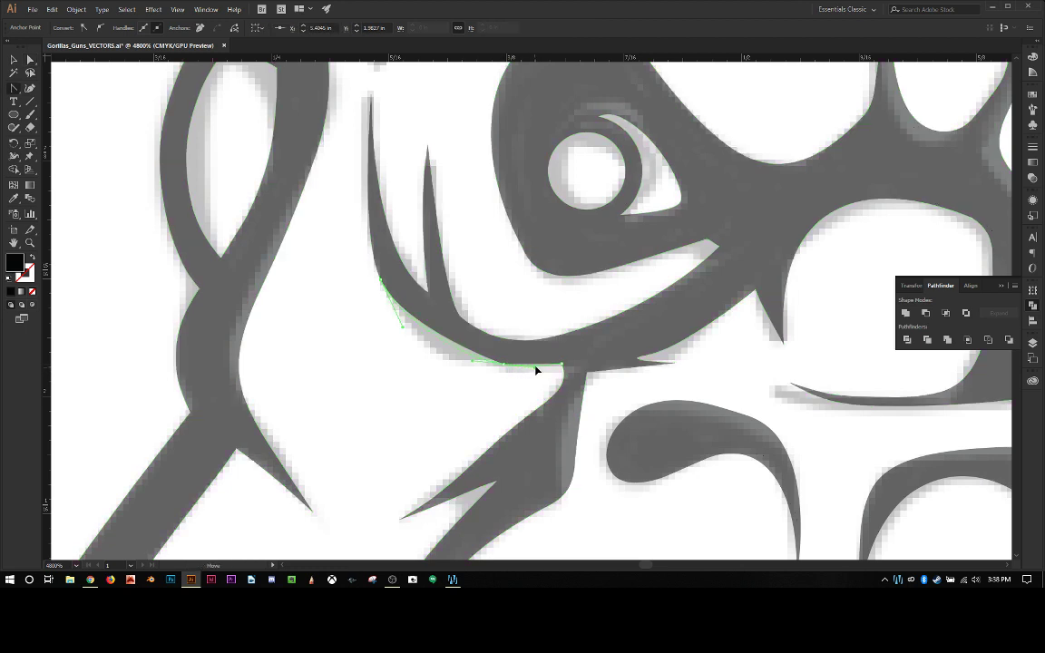
key("ctrl+a")
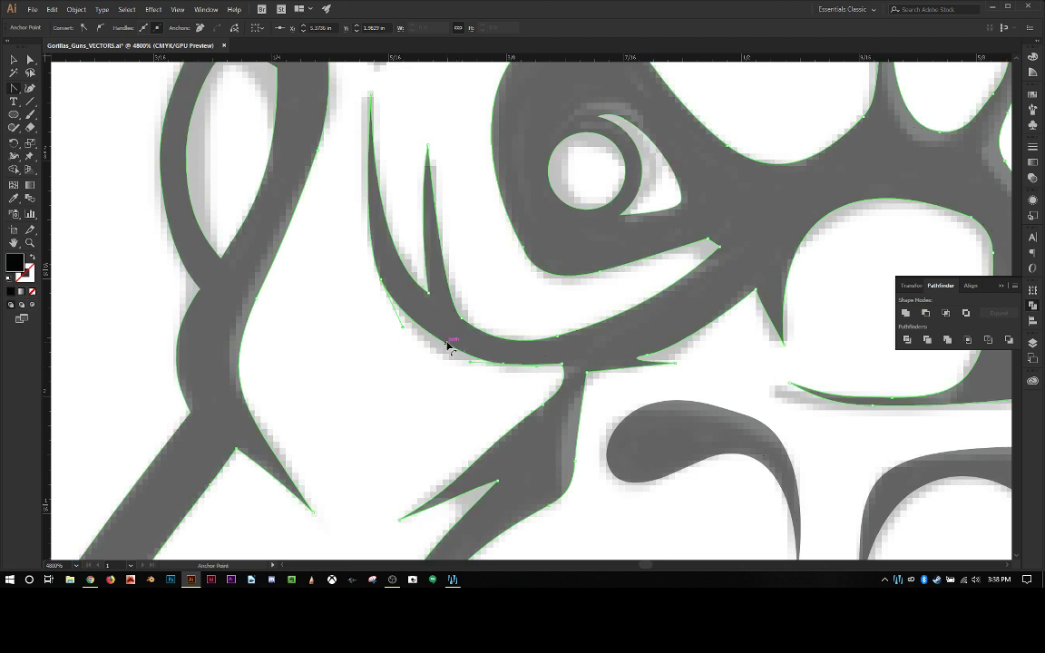
mouse_move(448, 349)
left_mouse_down()
mouse_move(429, 344)
mouse_move(443, 350)
left_mouse_up()
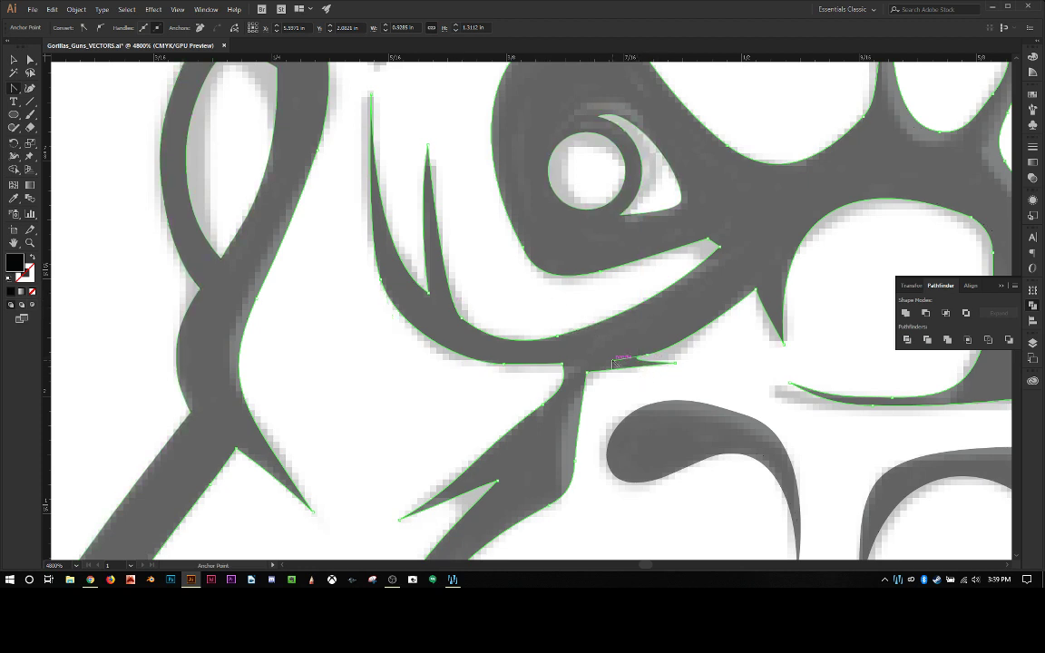
Remove the handle at the spur's notch and curve the spur's underside smoothly into the top of the cheek line.
left_click(640, 364)
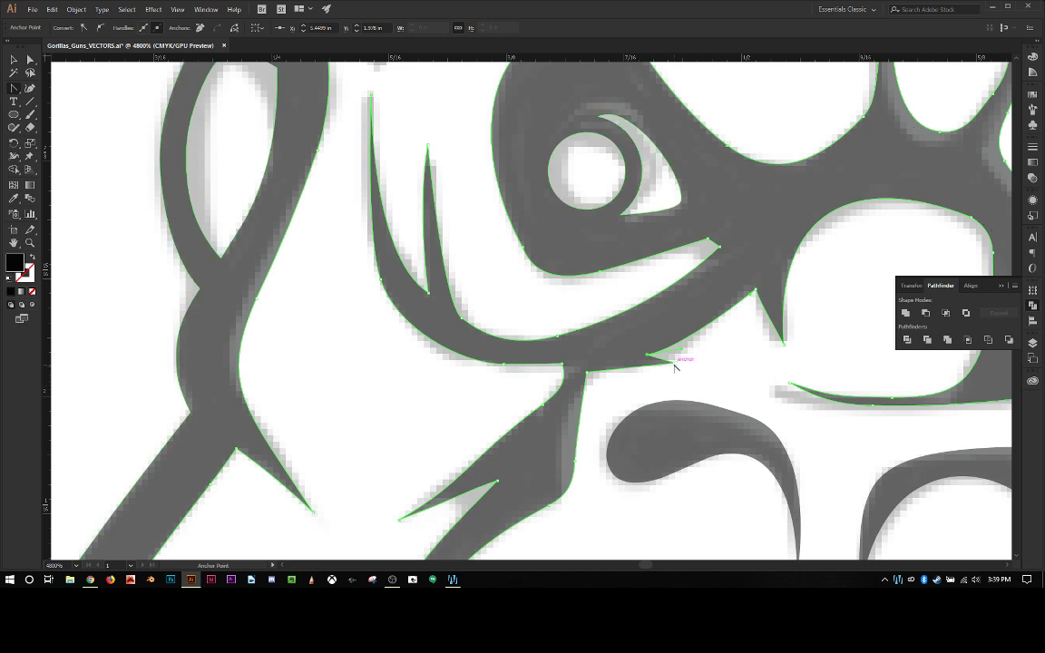
left_click(675, 364)
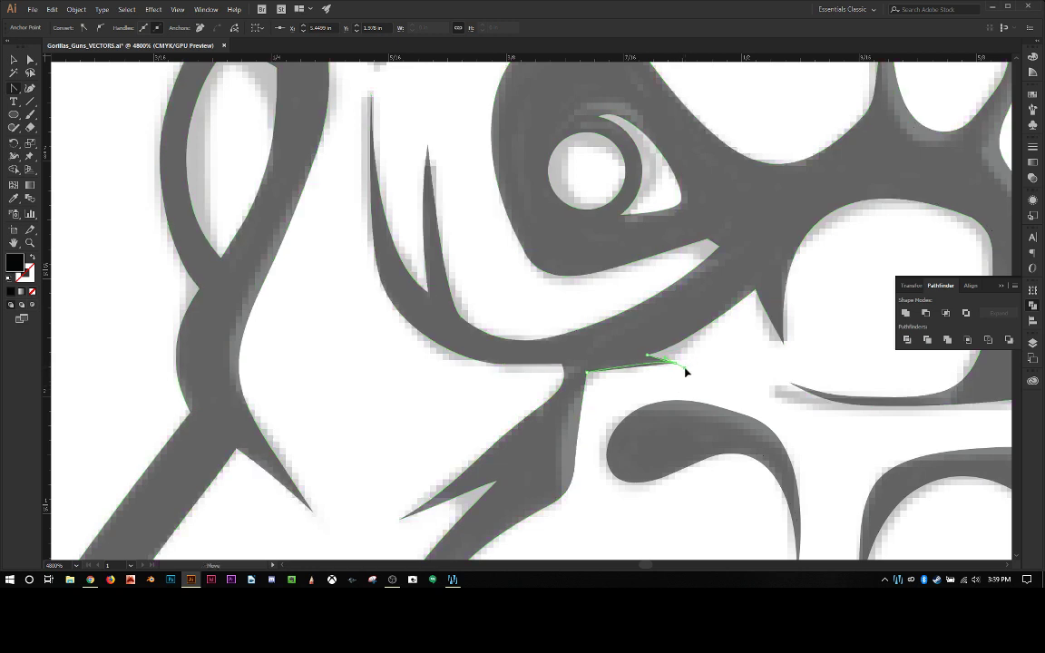
left_click_drag(675, 363, 579, 376)
left_click_drag(595, 368, 596, 370)
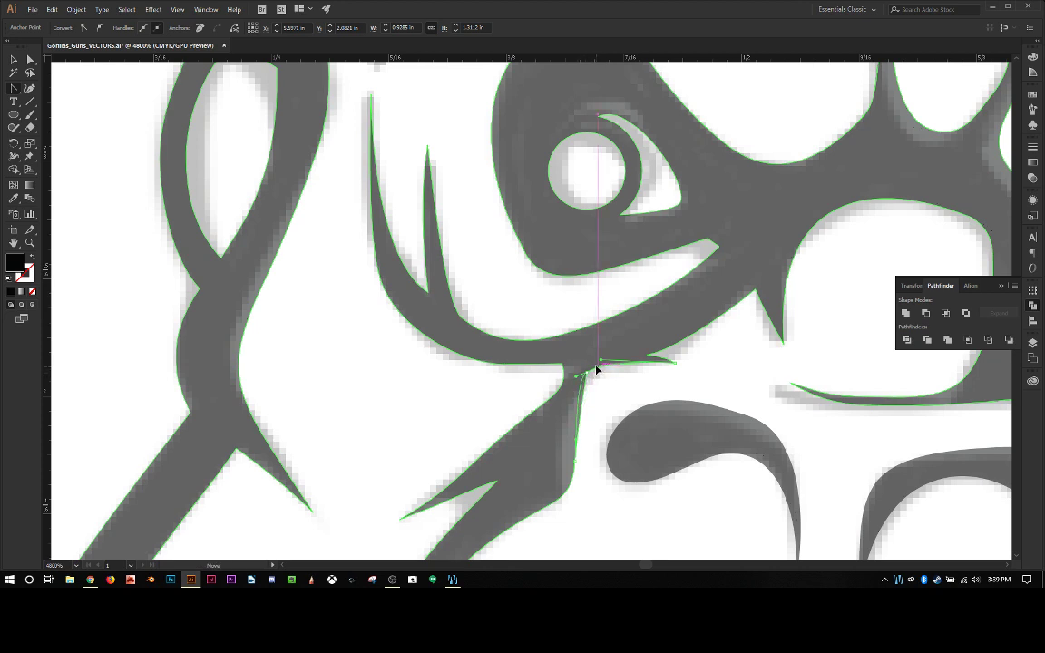
left_click(598, 366)
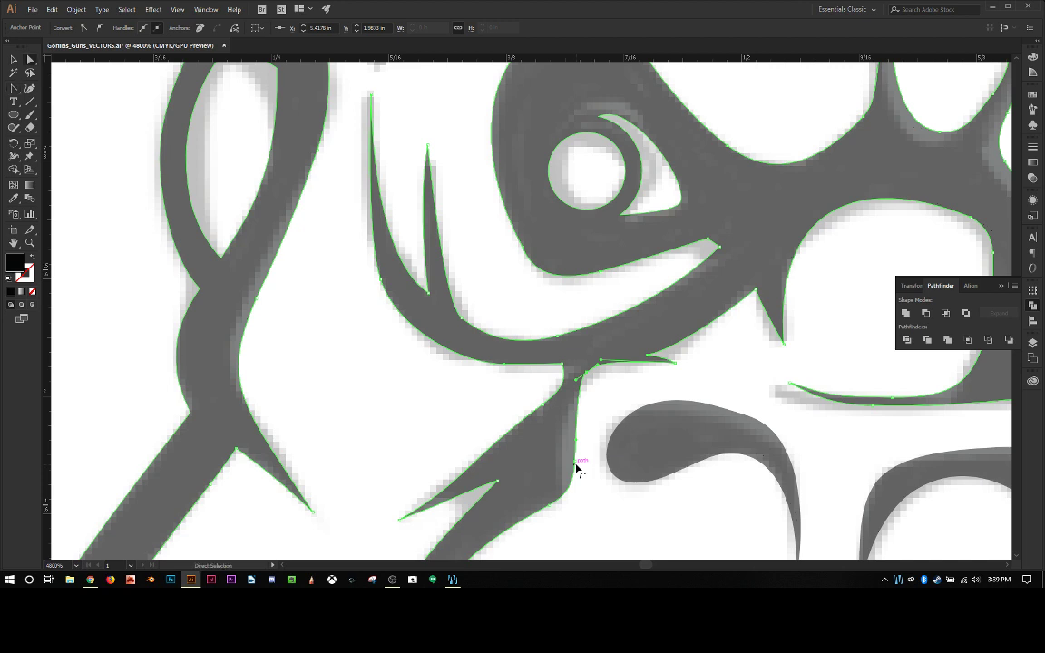
Move the anchor on the cheek line's inner edge down to its lower corner and bow that edge inward along the sketch.
left_click_drag(577, 467, 562, 467)
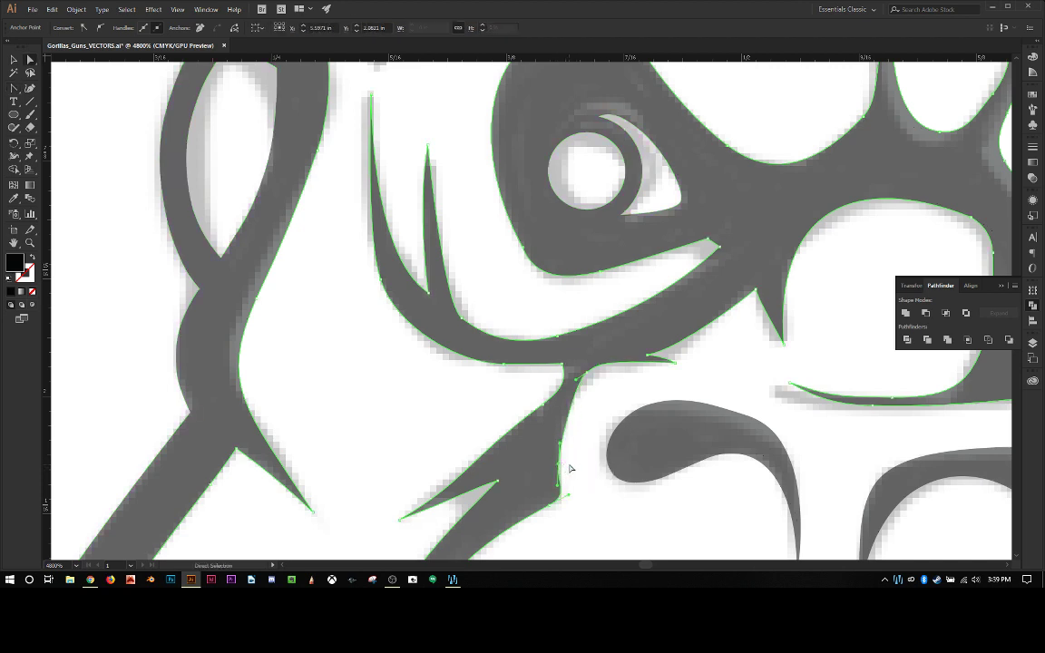
scroll(581, 458, "down", 3)
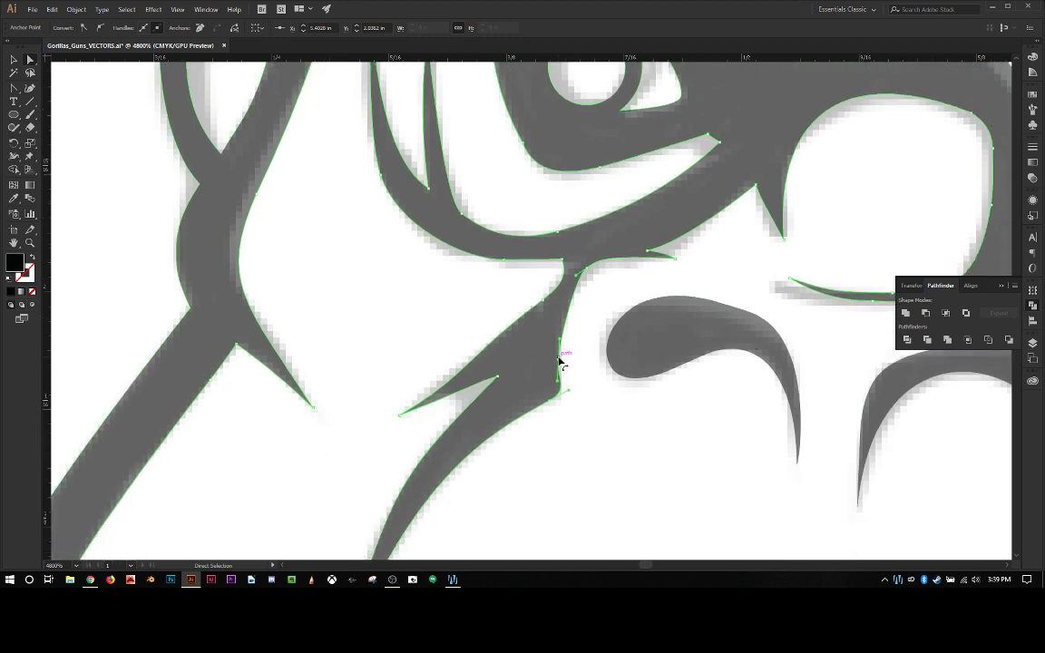
left_click_drag(559, 363, 565, 401)
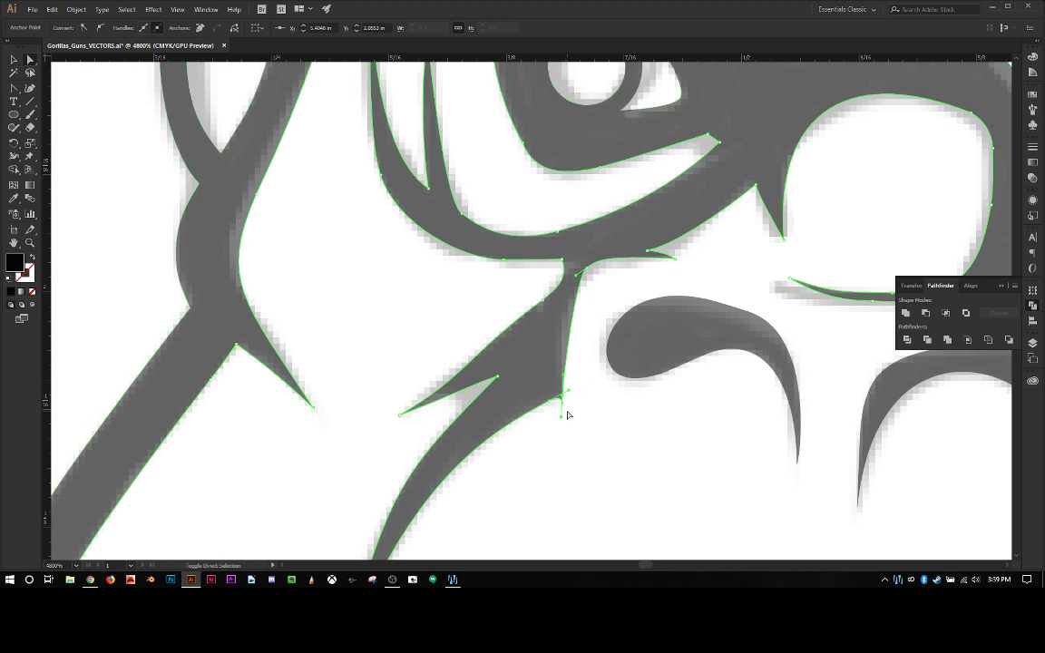
key("shift+c")
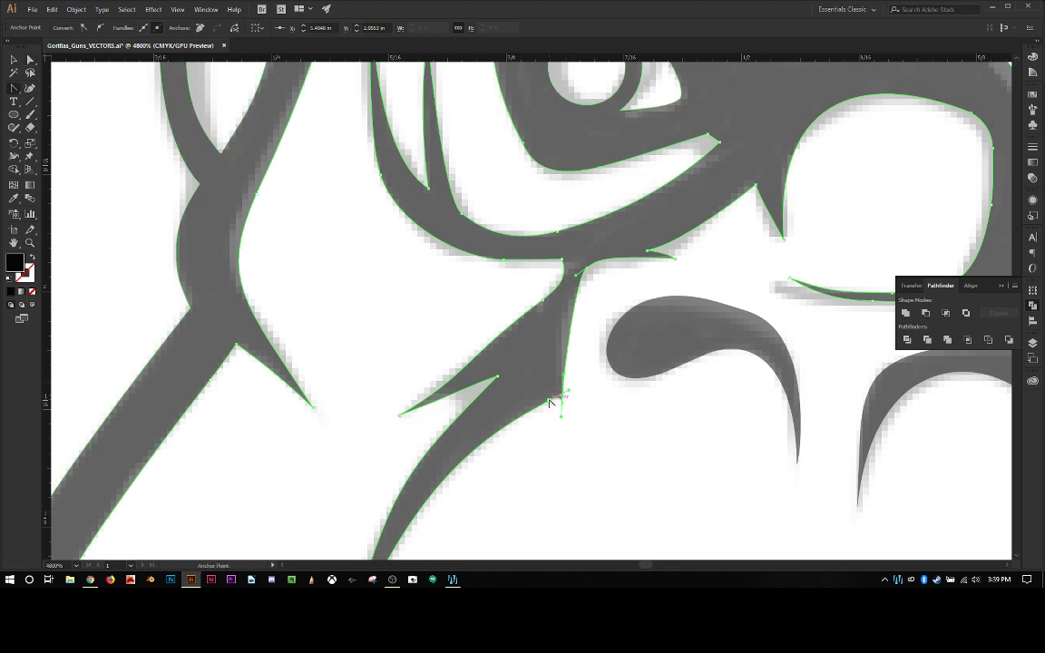
left_click(561, 418)
left_click_drag(562, 379, 548, 333)
Delete the extra anchor beside the cheek line's lower corner and reshape the curves on both sides of the remaining corner.
scroll(595, 394, "down", 2)
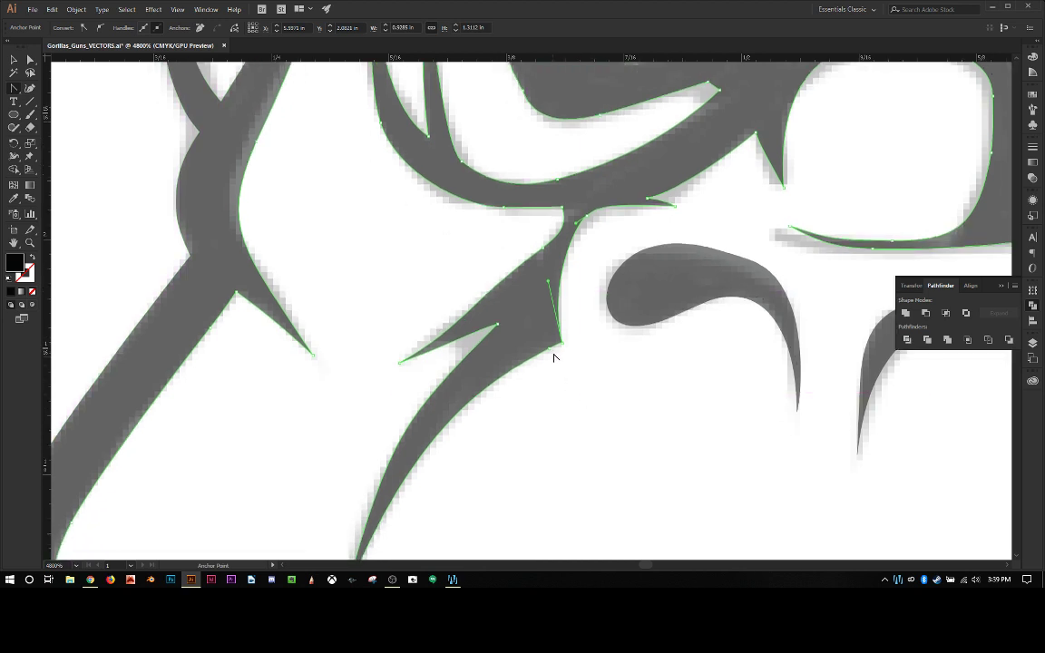
scroll(564, 371, "down", 2)
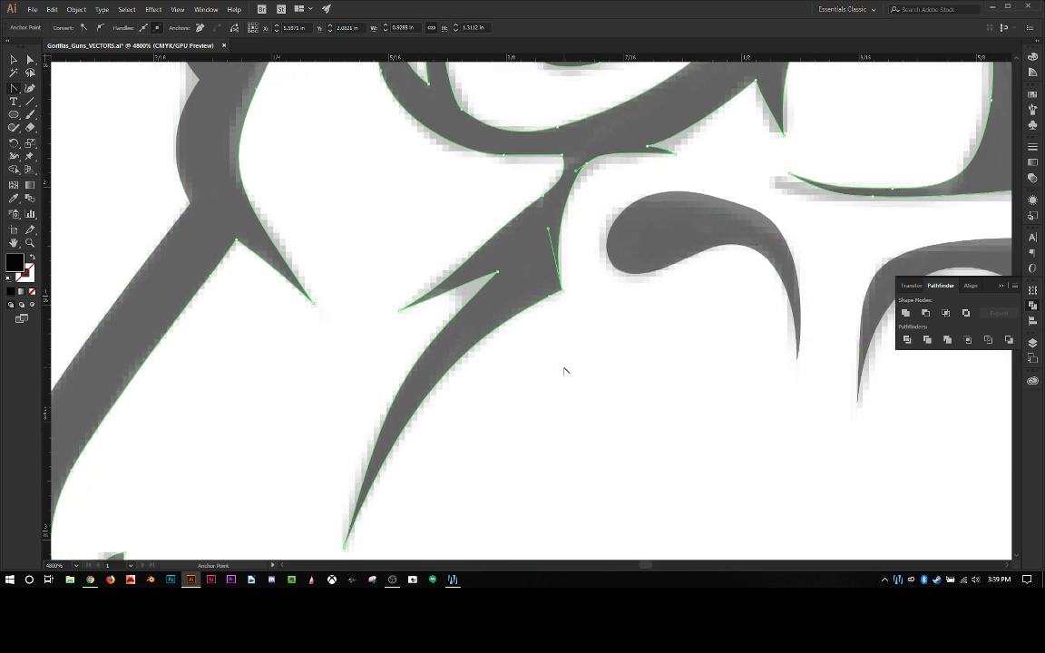
left_click(550, 298)
key("minus")
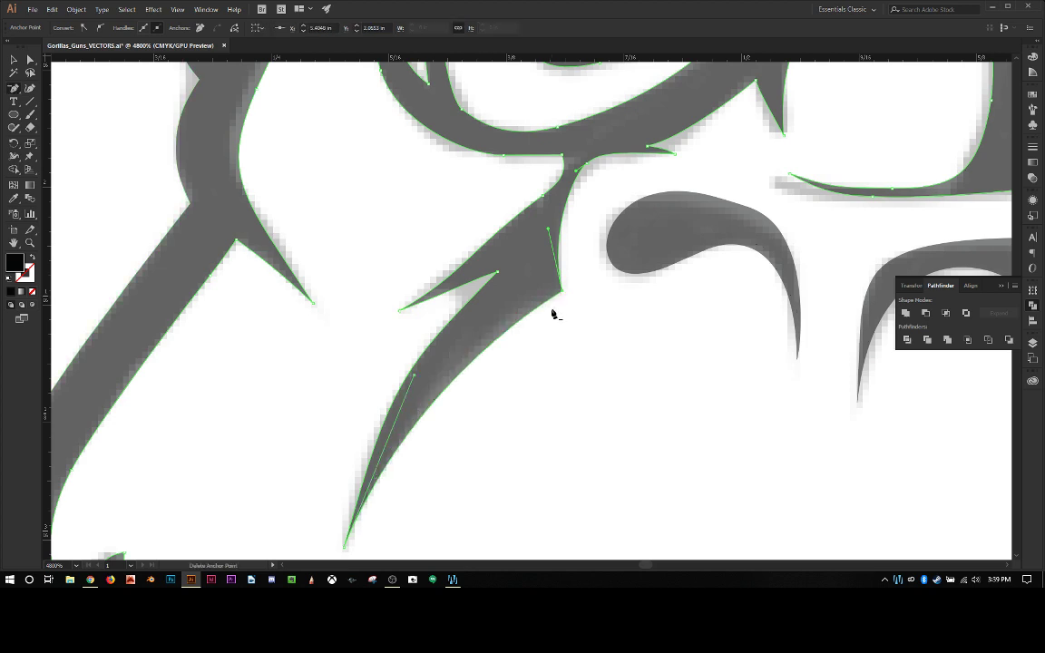
key("shift+c")
left_click(561, 291)
left_click_drag(561, 292, 544, 235)
left_click_drag(582, 347, 505, 295)
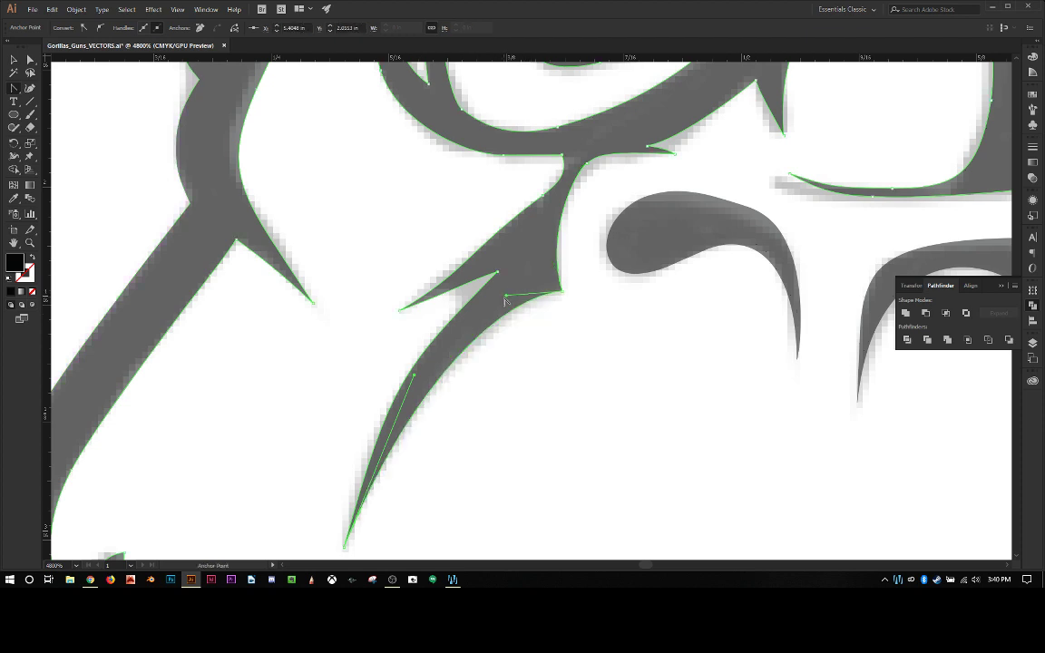
Extend the tip of the thin tapered line above the nostrils to the sketch, and shift its lower-edge anchor toward the tip.
scroll(623, 361, "up", 3)
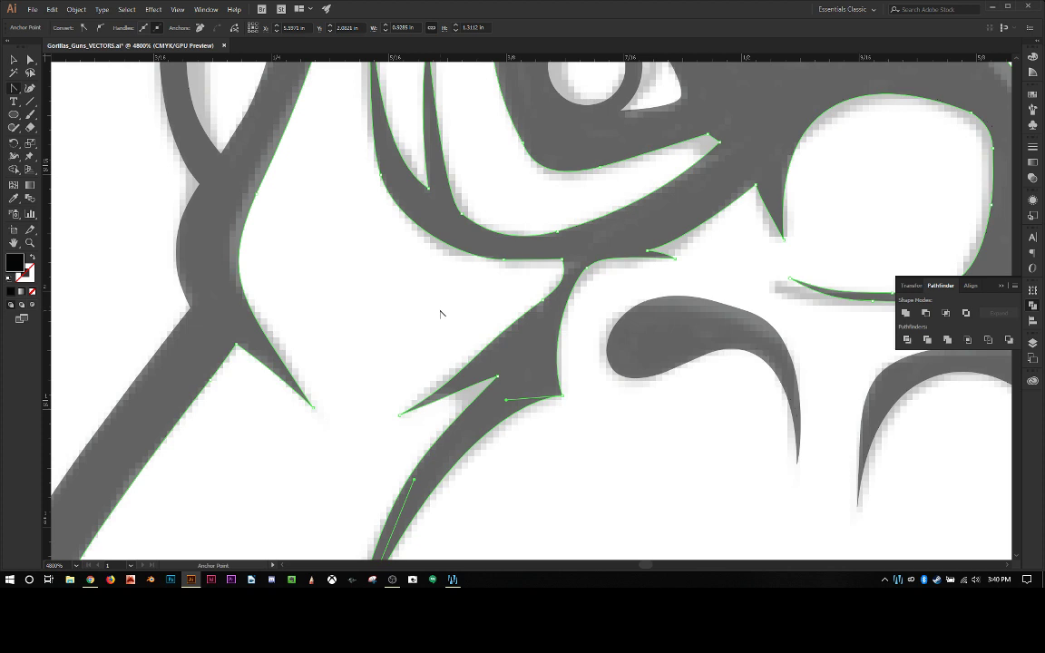
scroll(614, 463, "up", 2)
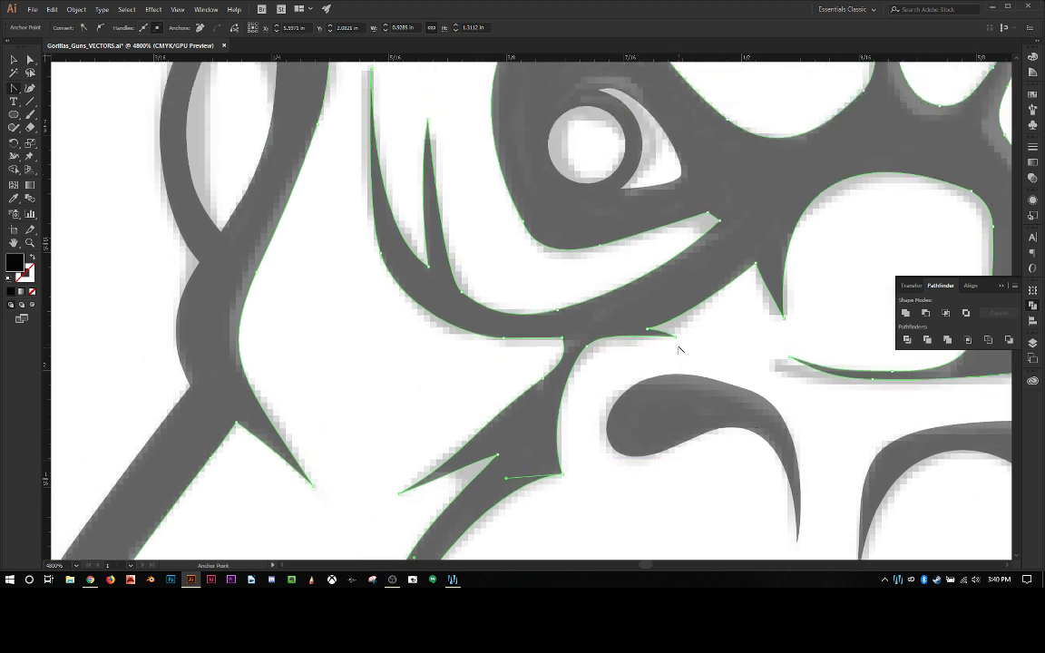
left_click(790, 360)
key("a")
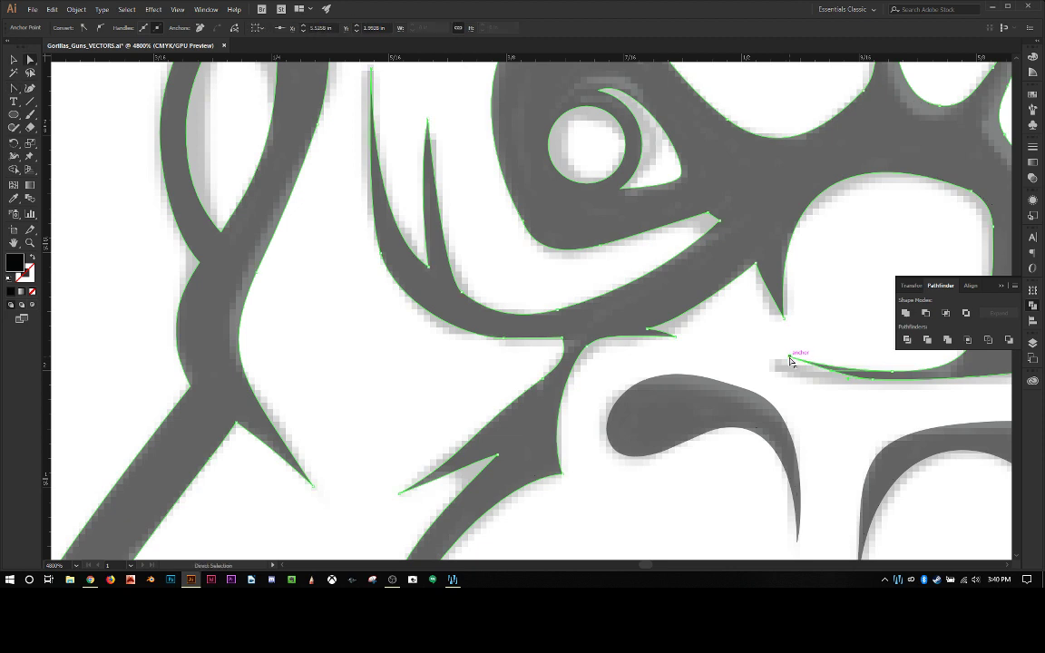
left_click_drag(790, 359, 773, 367)
left_click(840, 388)
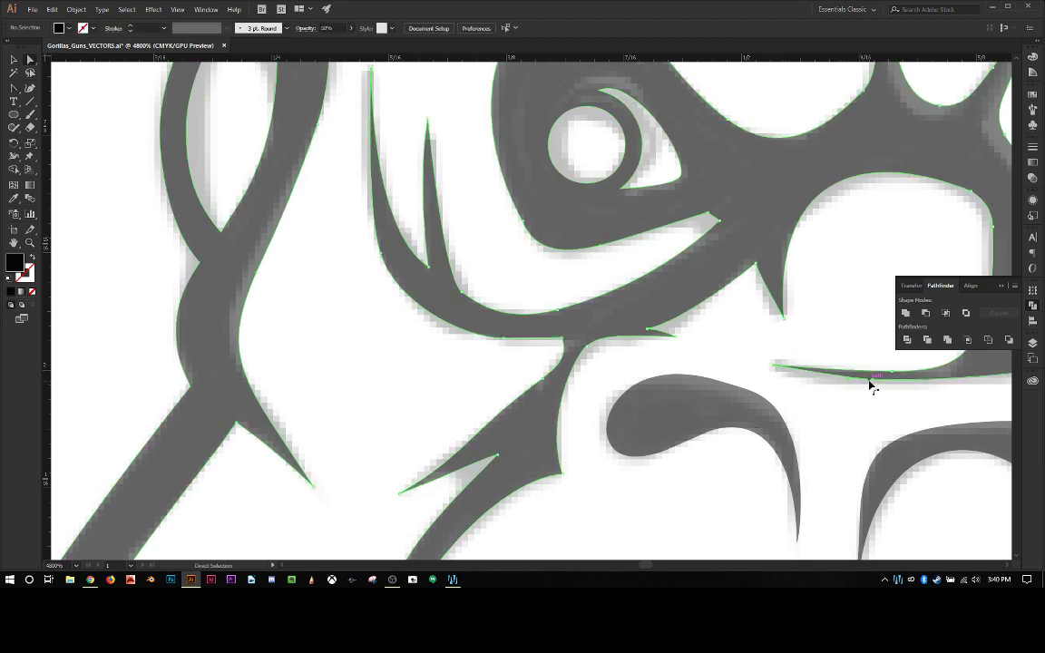
left_click(872, 386)
left_click_drag(873, 385, 626, 453)
Move the tapered line's upper-edge anchor into the inner corner of the rounded white area and convert it to a corner point.
scroll(844, 399, "down", 1)
left_click_drag(666, 410, 672, 409)
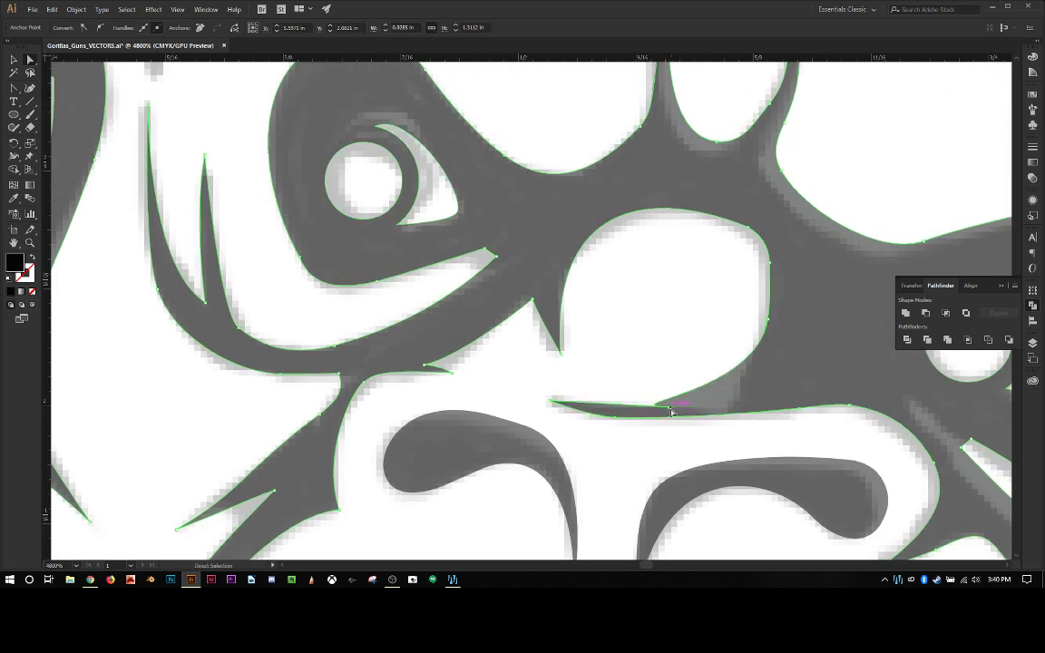
left_click(670, 408)
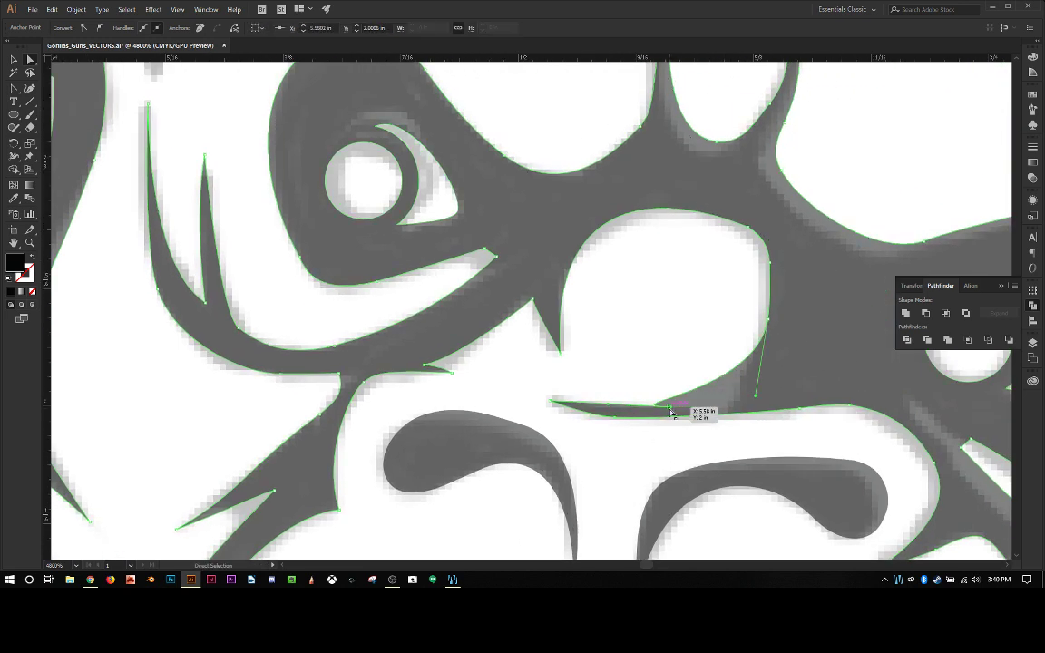
left_click_drag(671, 414, 741, 410)
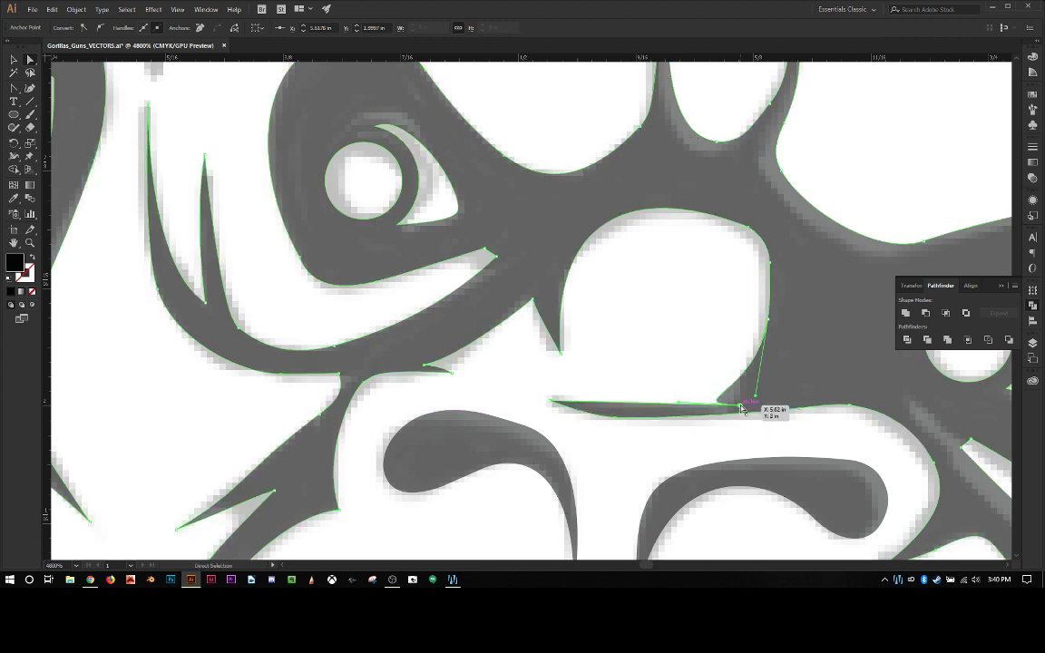
key("shift+c")
left_click(741, 408)
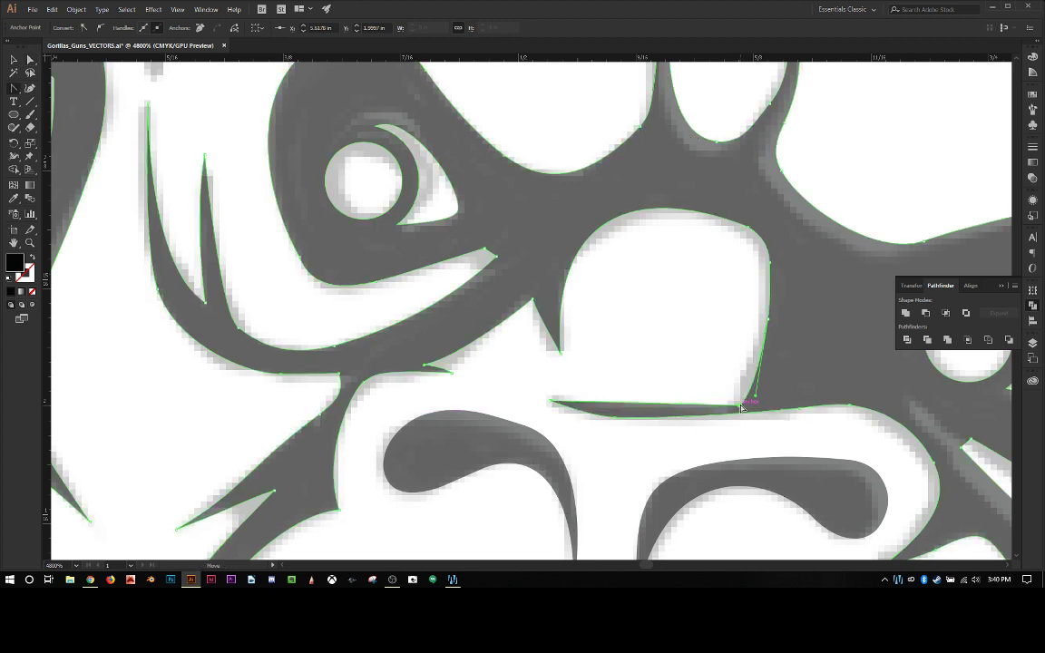
Bow the upper edge of the tapered line above the nostrils down to the sketch, and adjust the anchor on its lower edge.
mouse_move(628, 403)
left_mouse_down()
mouse_move(637, 422)
mouse_move(623, 406)
mouse_move(618, 416)
left_mouse_up()
left_click(624, 412)
key("ctrl+a")
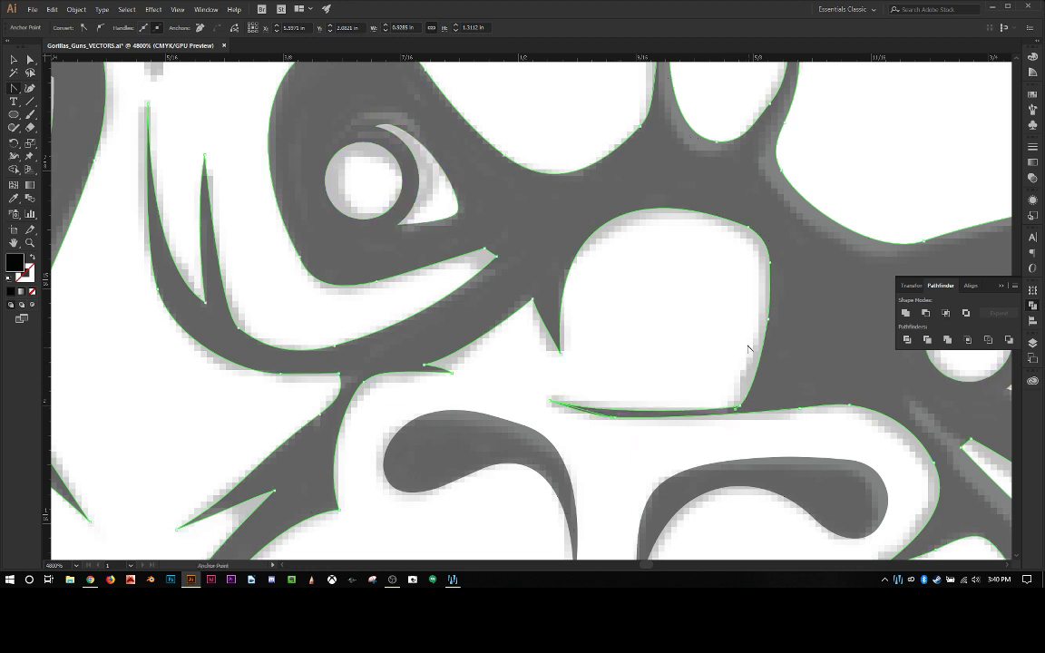
key("a")
left_click(792, 417)
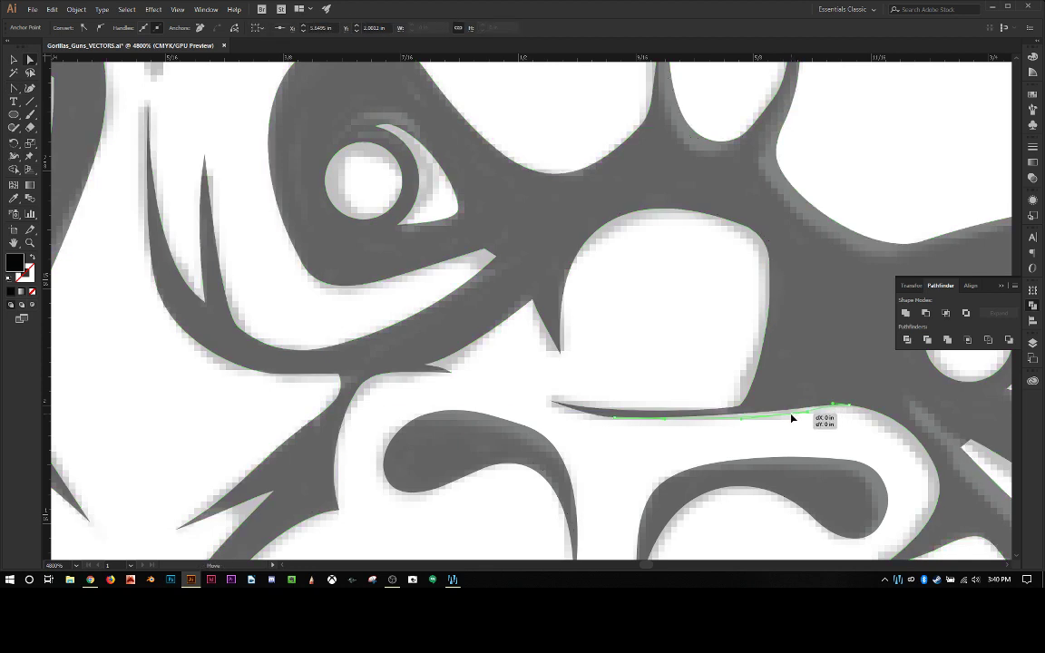
left_click(654, 429)
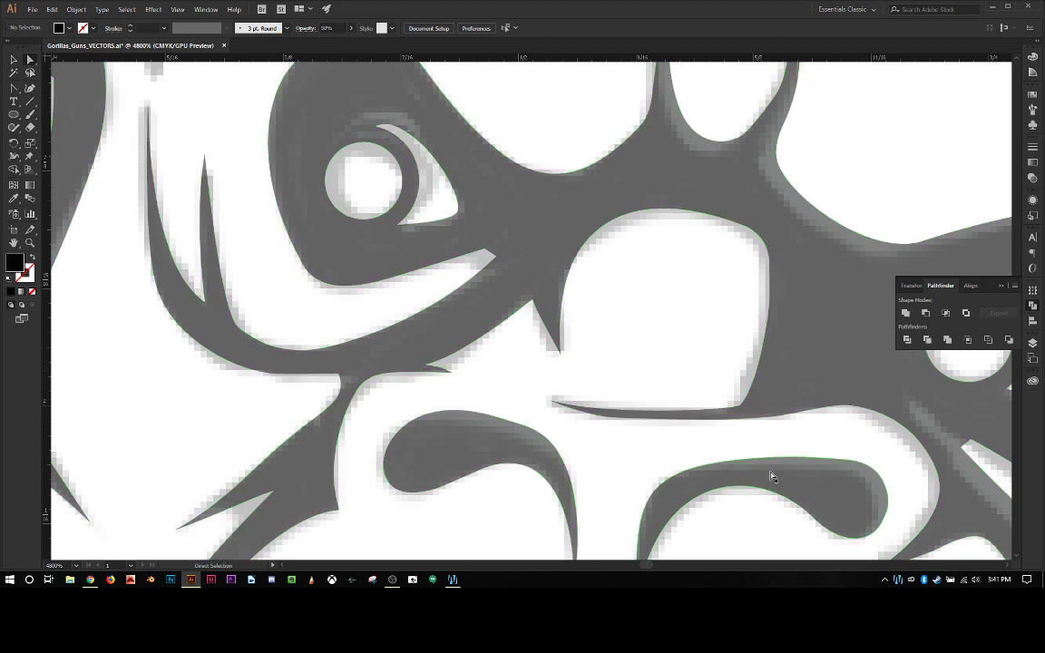
Extend the white fold under the right eye toward the nose by moving both anchors of its blunt inner end into a narrow tip.
scroll(851, 472, "down", 2)
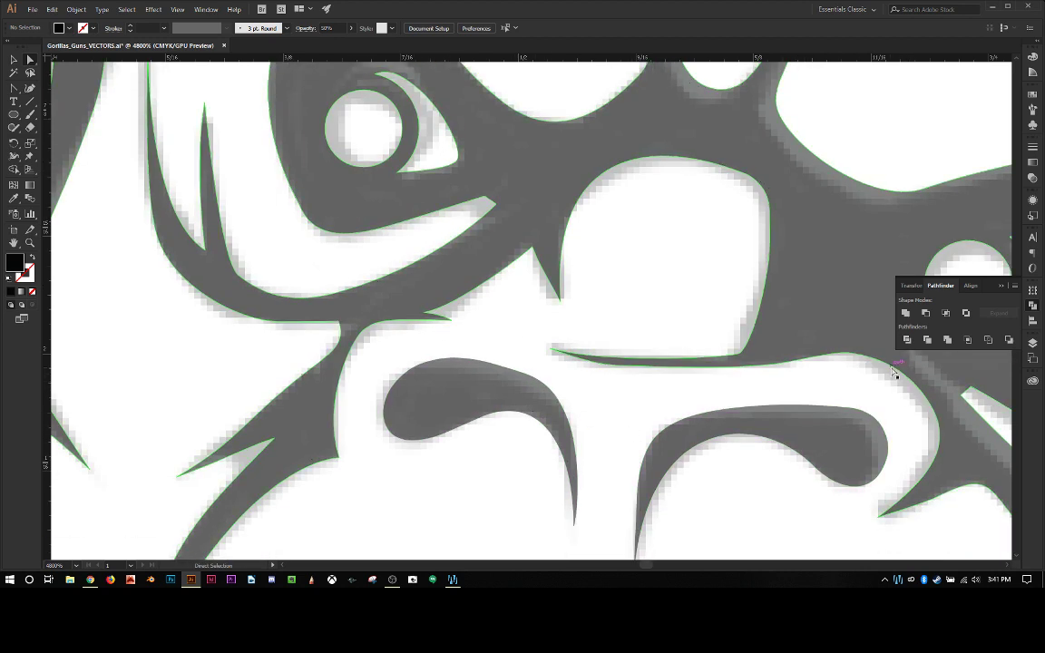
left_click_drag(911, 420, 621, 495)
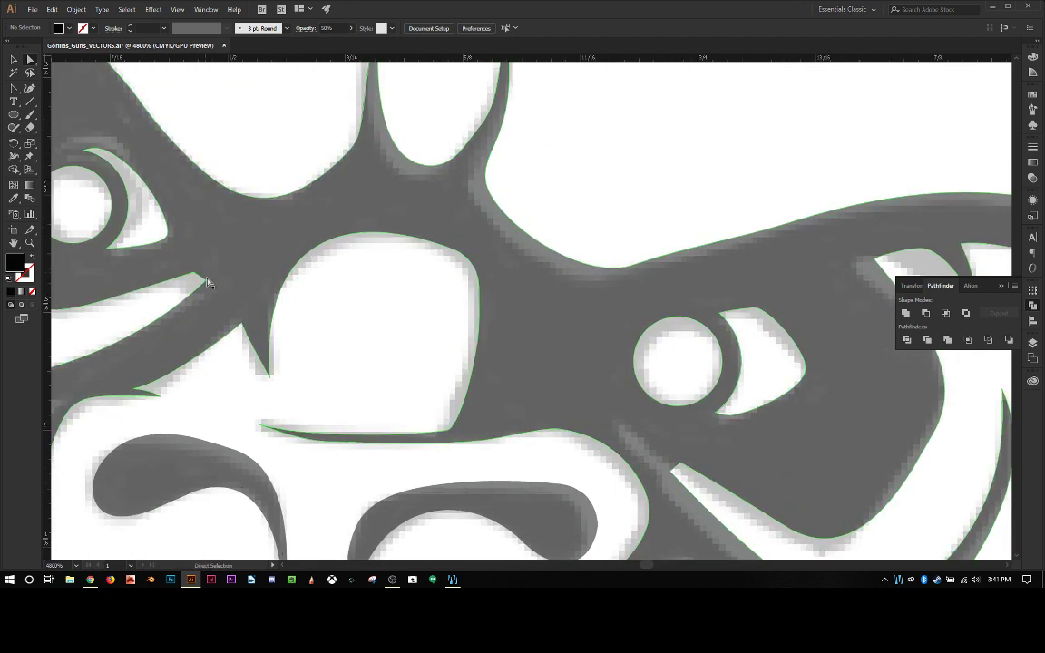
left_click(682, 467)
left_click_drag(682, 467, 626, 428)
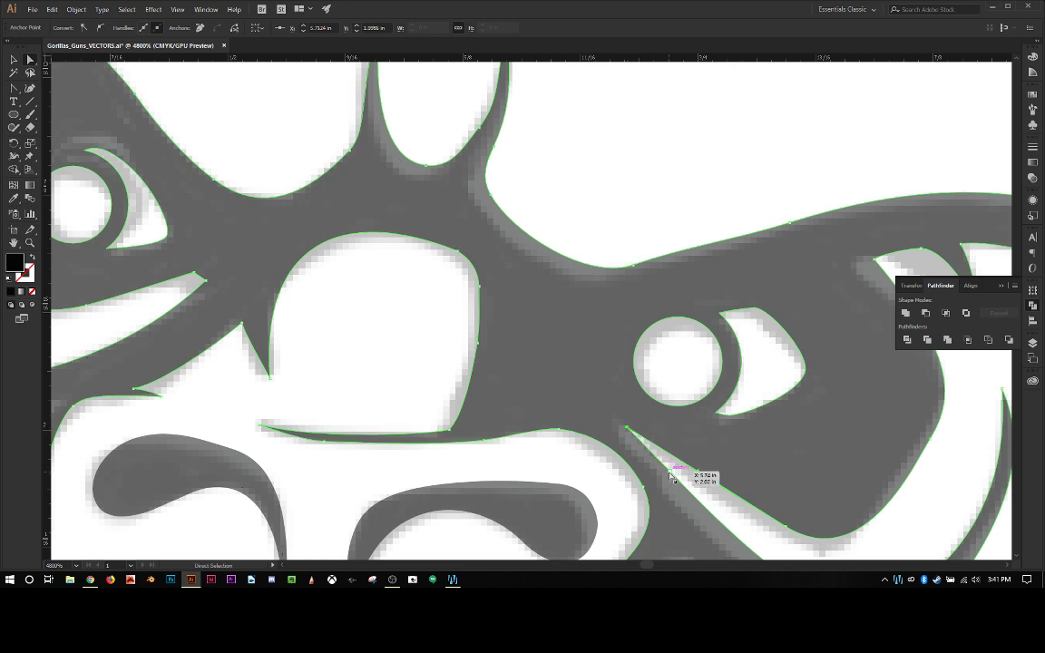
left_click_drag(673, 475, 623, 428)
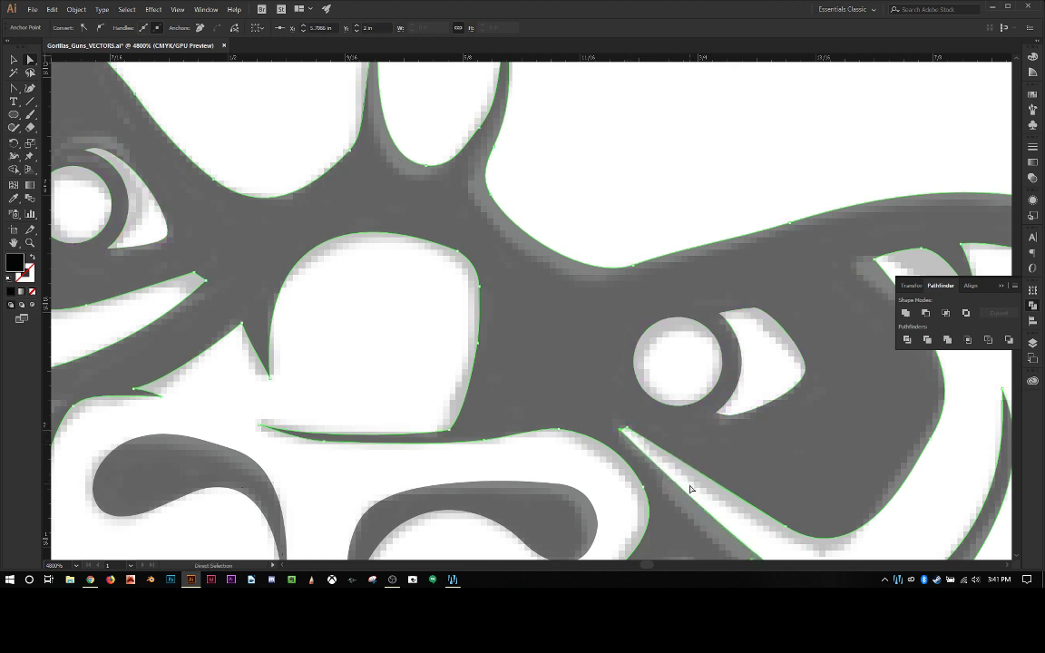
Lower the anchor and curve on the upper edge of the white fold beneath the right eye to follow the sketch.
scroll(714, 493, "down", 2)
scroll(714, 493, "down", 1)
left_click_drag(791, 491, 780, 492)
left_click(834, 473)
left_click(824, 435)
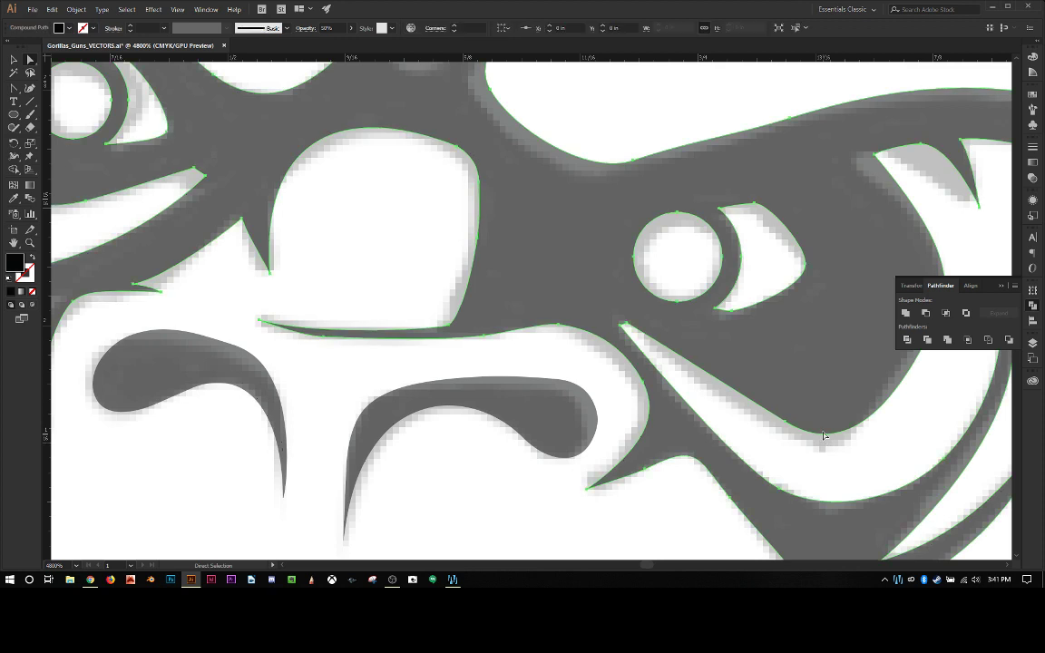
mouse_move(790, 433)
left_mouse_down()
mouse_move(782, 429)
mouse_move(786, 437)
left_mouse_up()
left_click(788, 427)
left_click(781, 450)
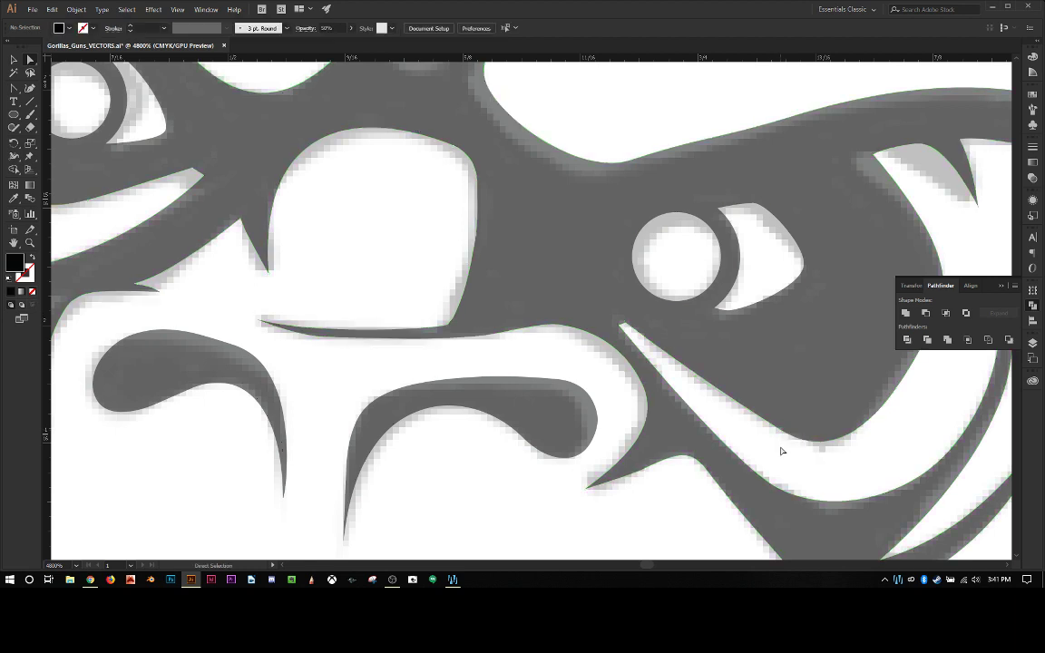
Raise the inner corner at the base of the small spike beside the nose bridge and shift it toward the rounded white area.
scroll(774, 461, "up", 1)
scroll(774, 460, "up", 1)
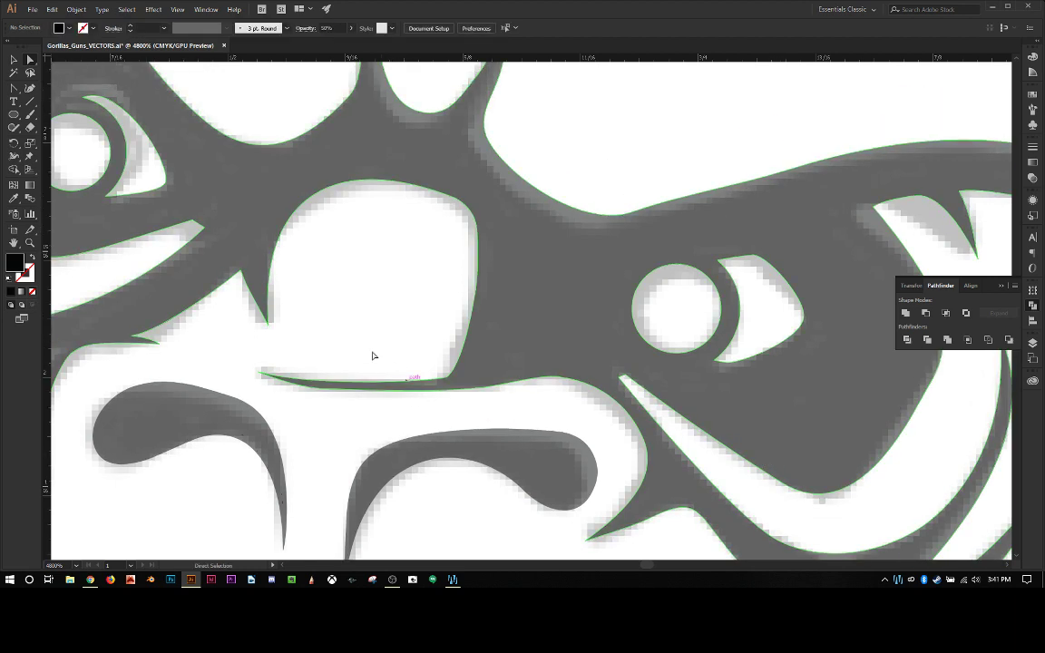
scroll(352, 260, "down", 1)
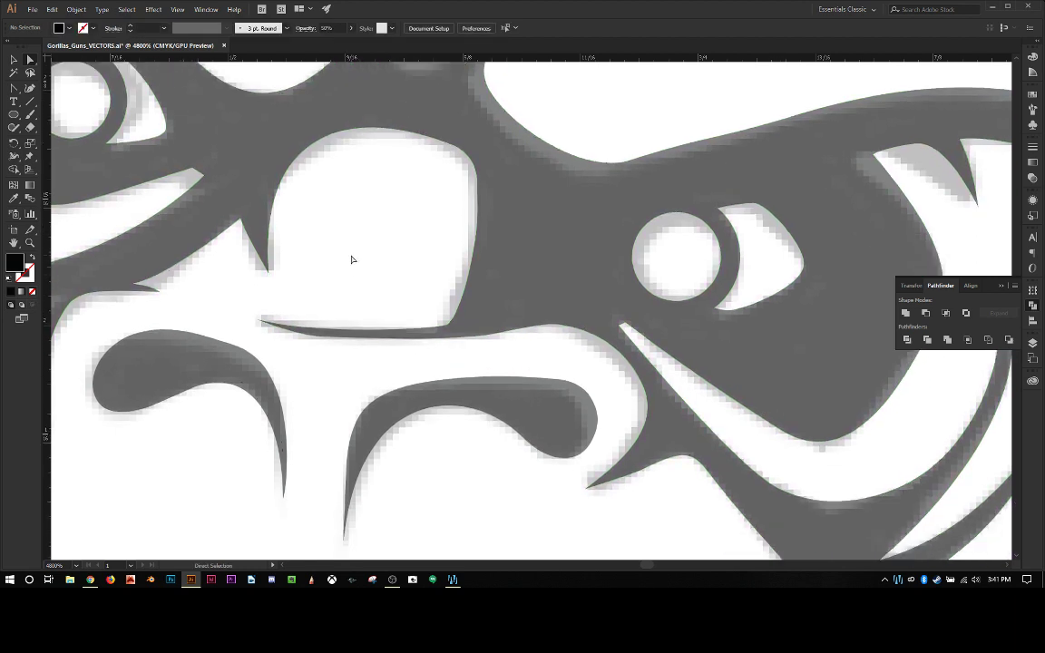
scroll(351, 258, "up", 1)
left_click(245, 305)
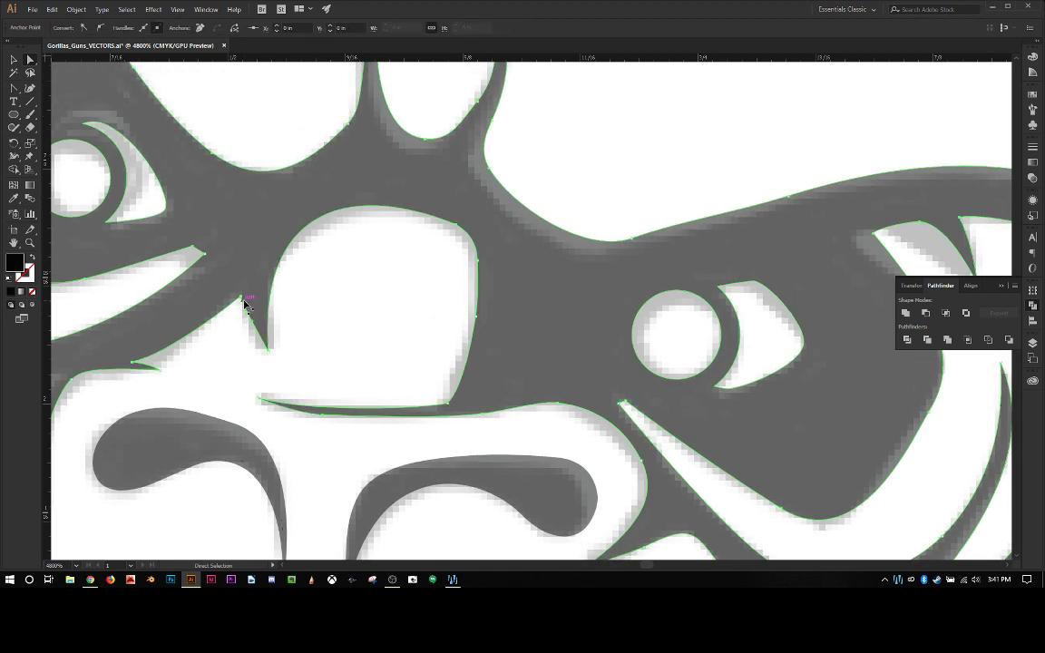
left_click_drag(245, 305, 254, 280)
left_click(335, 323)
scroll(335, 324, "down", 2)
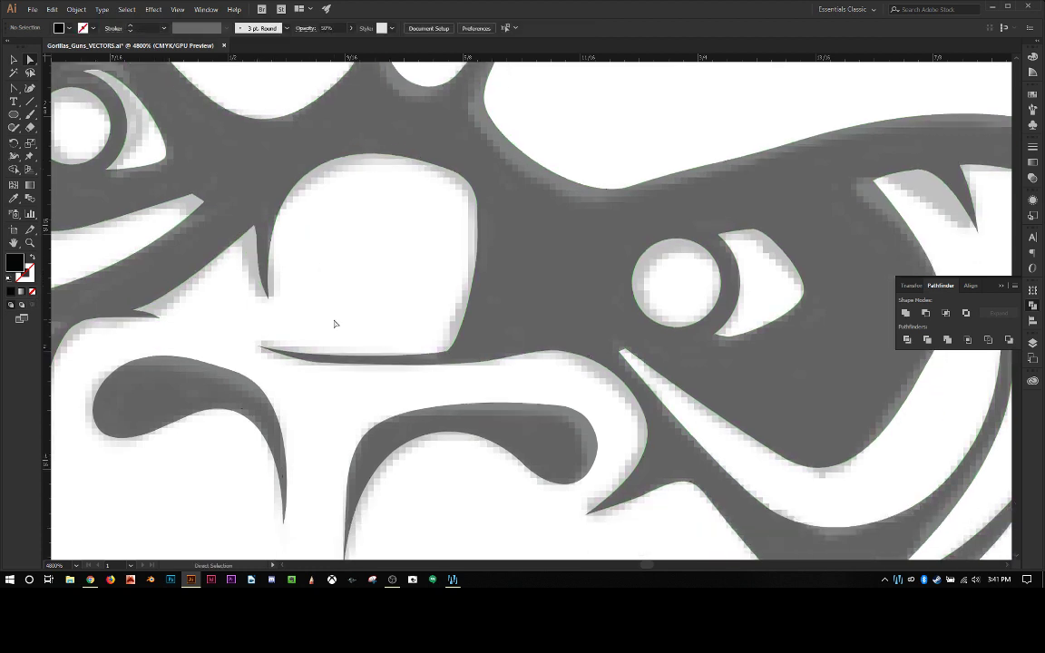
scroll(335, 324, "up", 3)
scroll(335, 324, "down", 2)
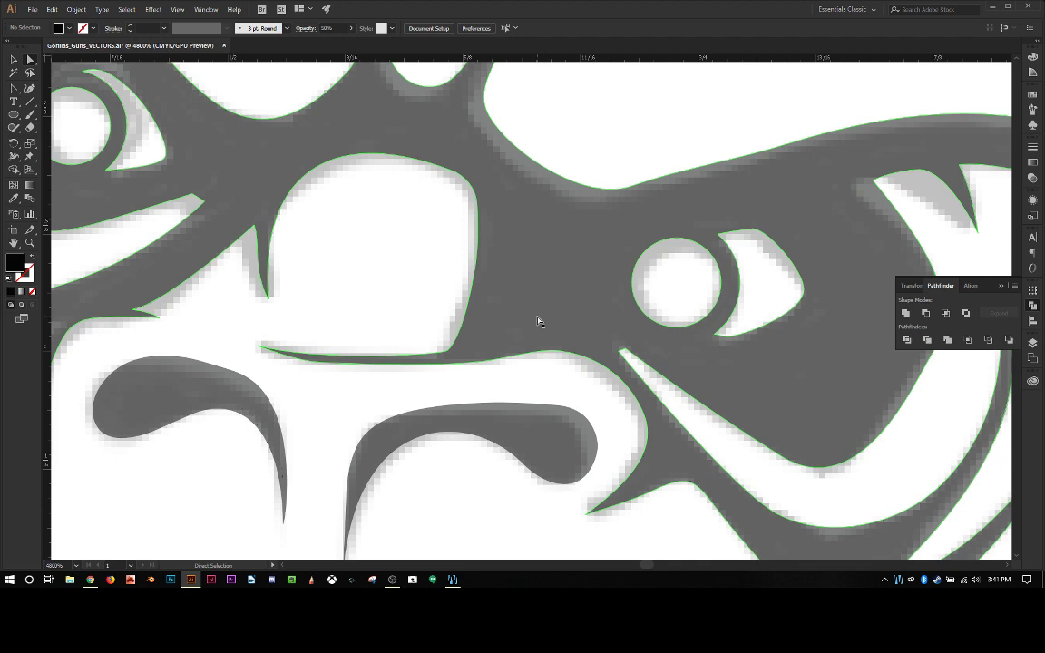
Move the small spike's tip outward from the rounded white area, convert it to a corner point and pull a new handle up toward the arch.
left_click(271, 302)
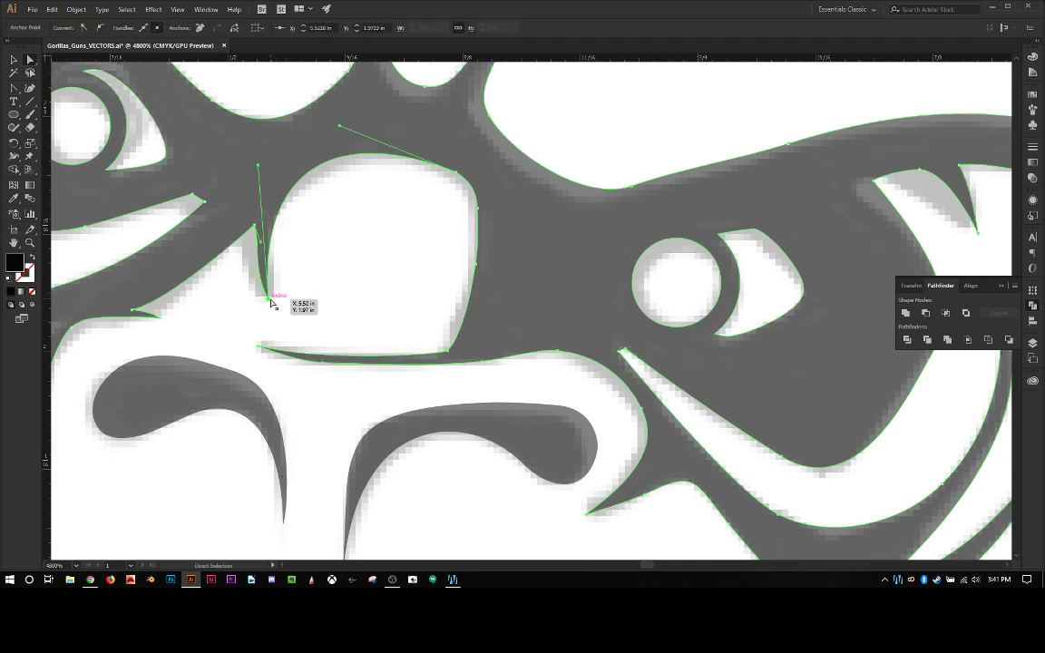
left_click_drag(271, 299, 253, 300)
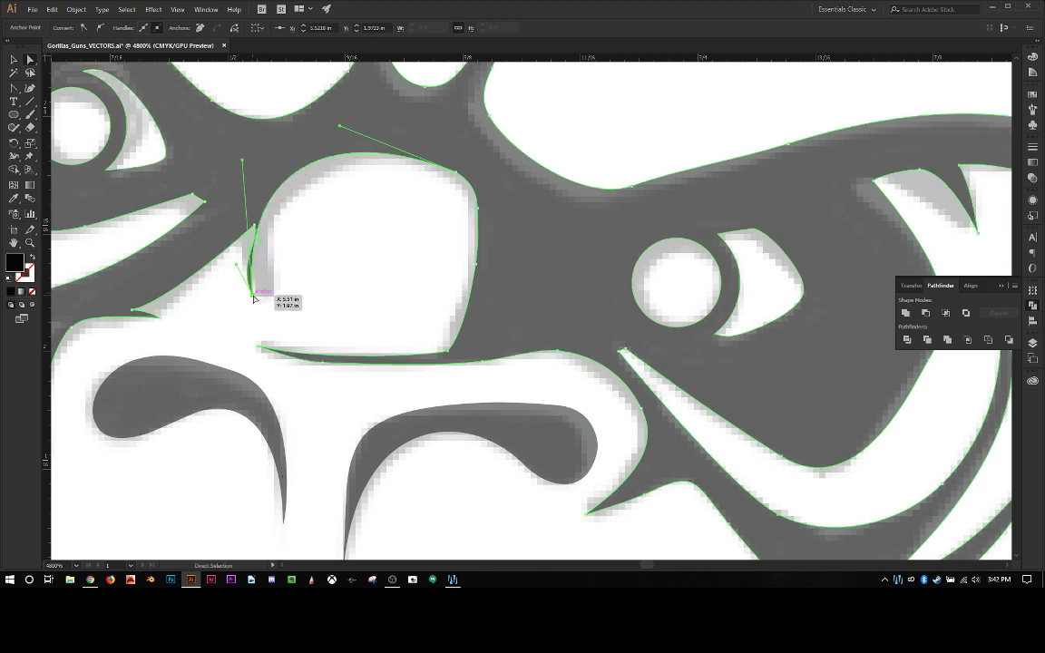
key("shift+c")
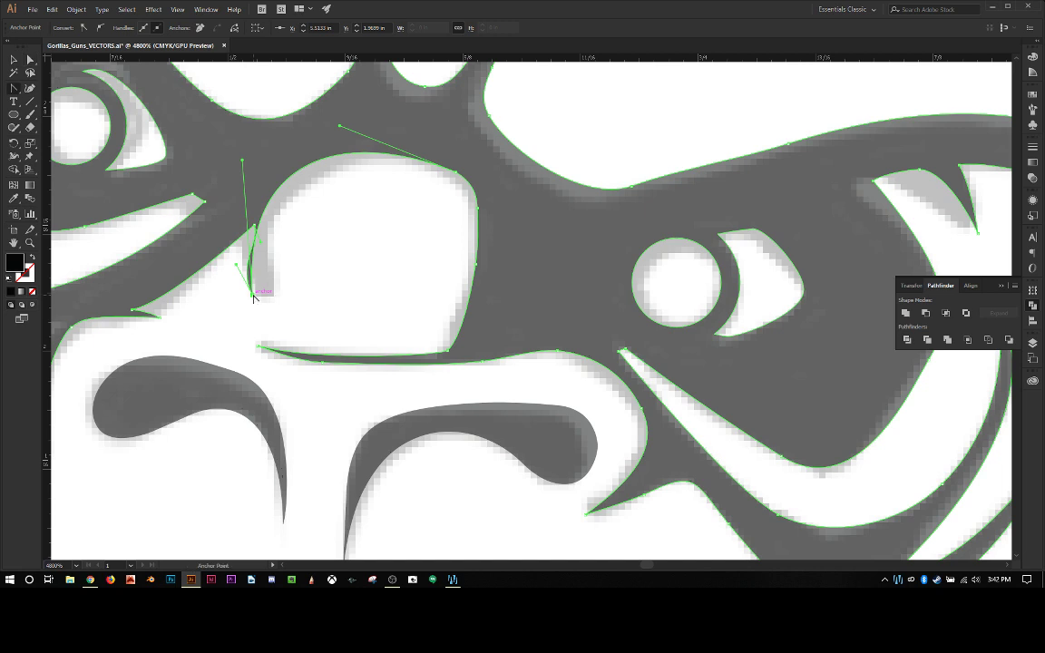
left_click(254, 296)
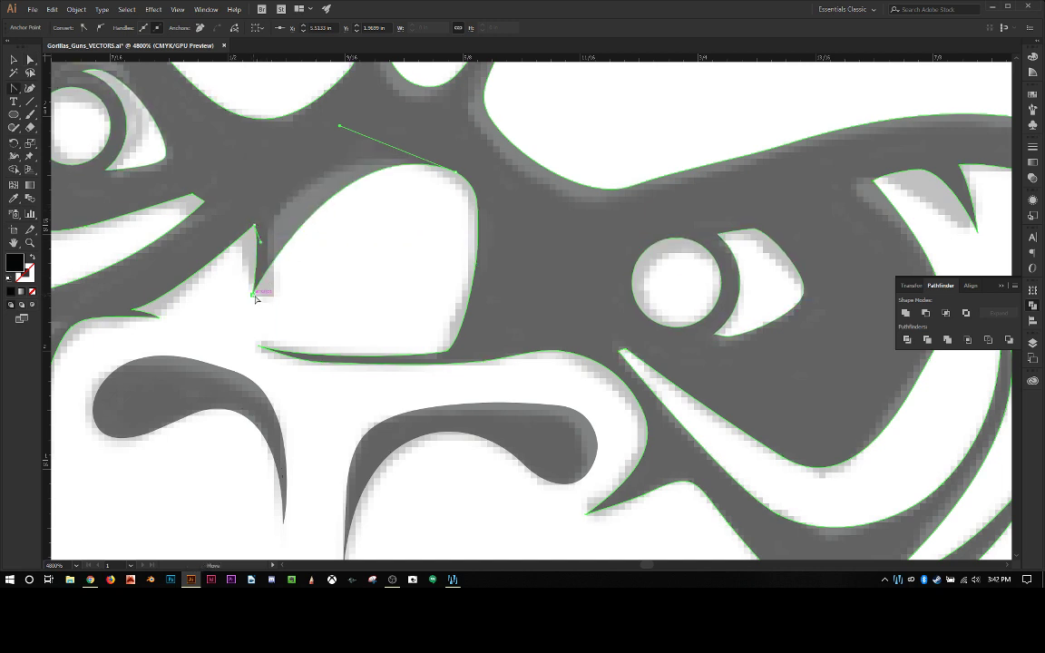
left_click_drag(254, 296, 271, 206)
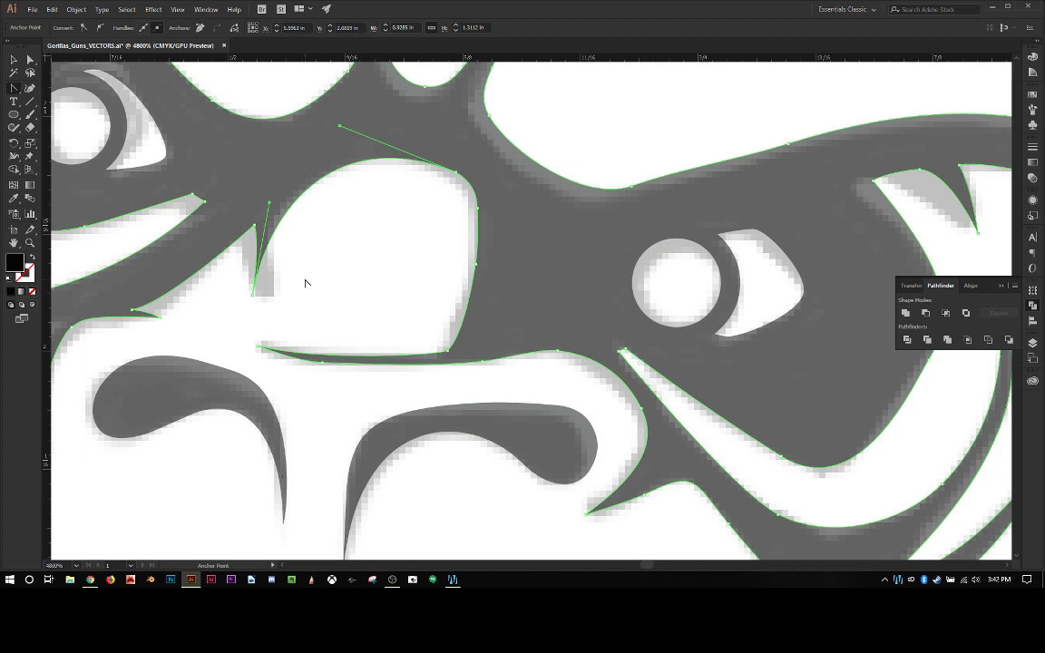
Add an anchor point on the rounded white area's curve between the spike's tip and the top of the arch.
key("plus")
left_click(308, 188)
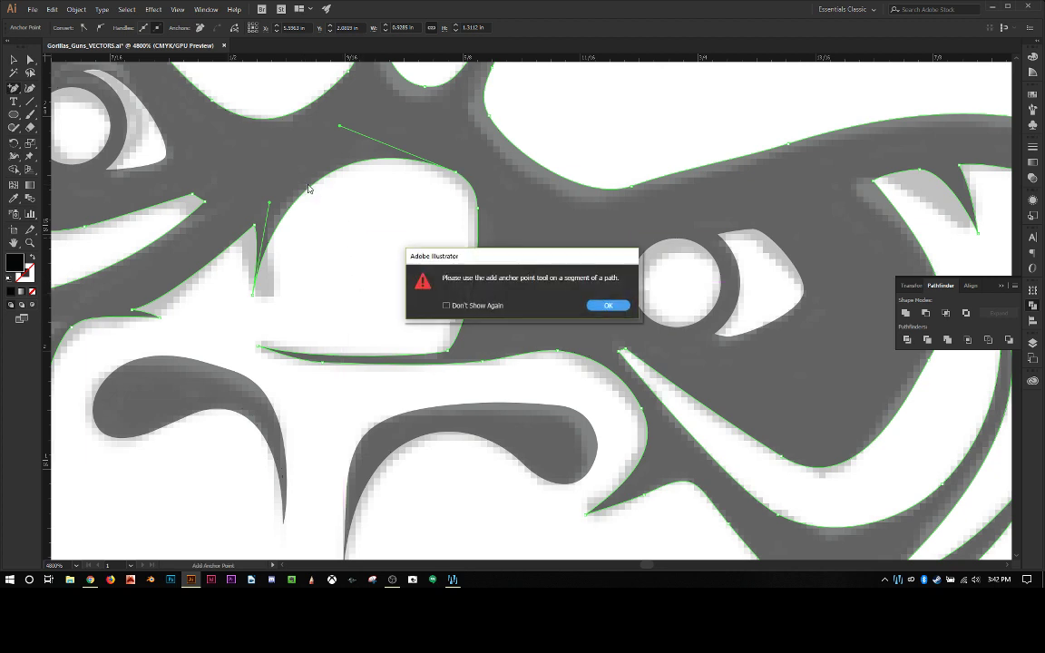
key("Return")
left_click(310, 188)
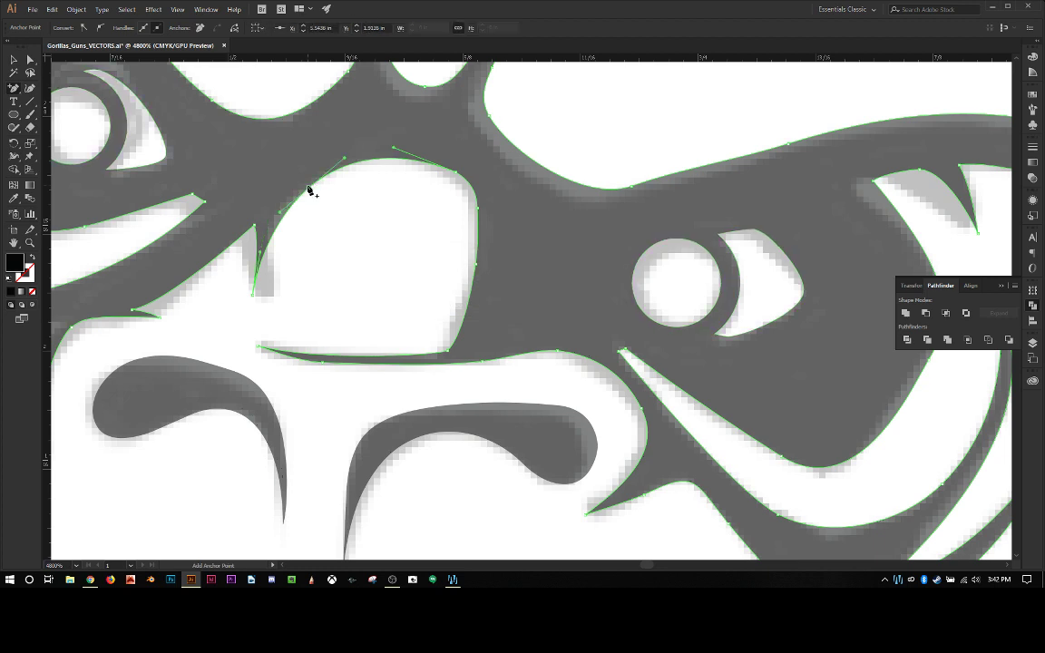
key("v")
left_click(310, 187)
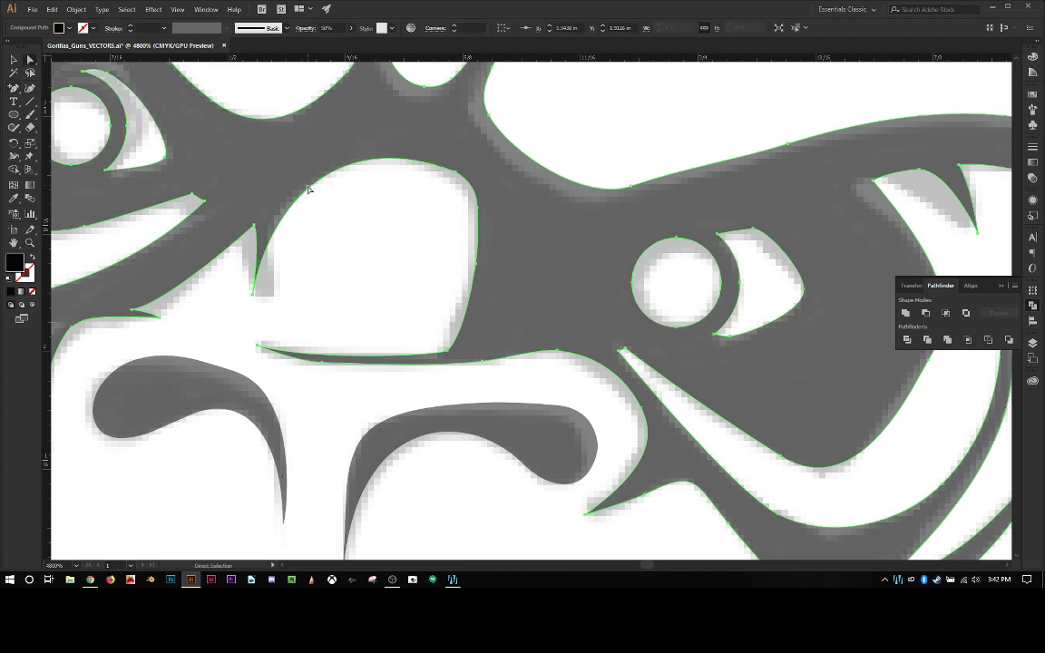
left_click_drag(311, 187, 297, 183)
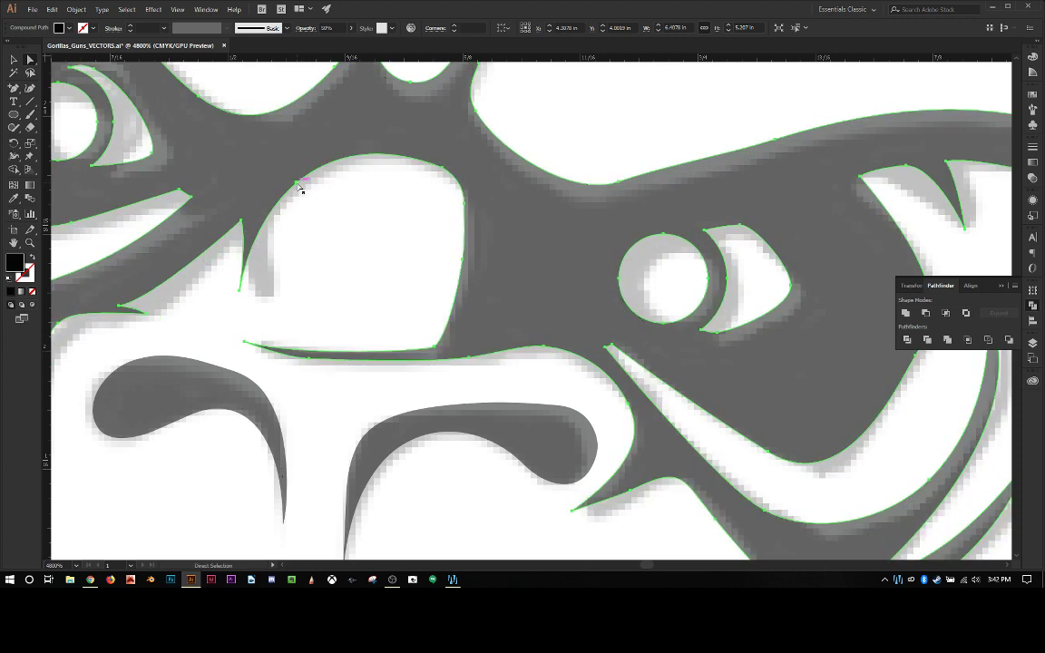
key("ctrl+z")
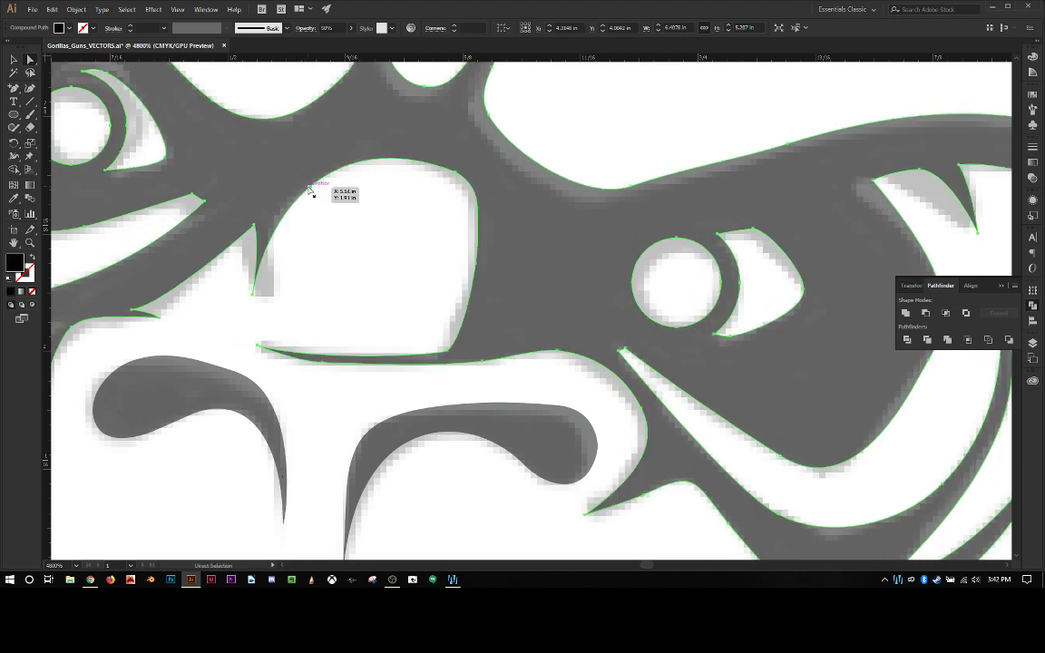
Pull the added arch anchor outward to widen the rounded white area, and reposition the spike's tip and inner base corner to match.
left_click(309, 188)
left_click_drag(309, 188, 282, 184)
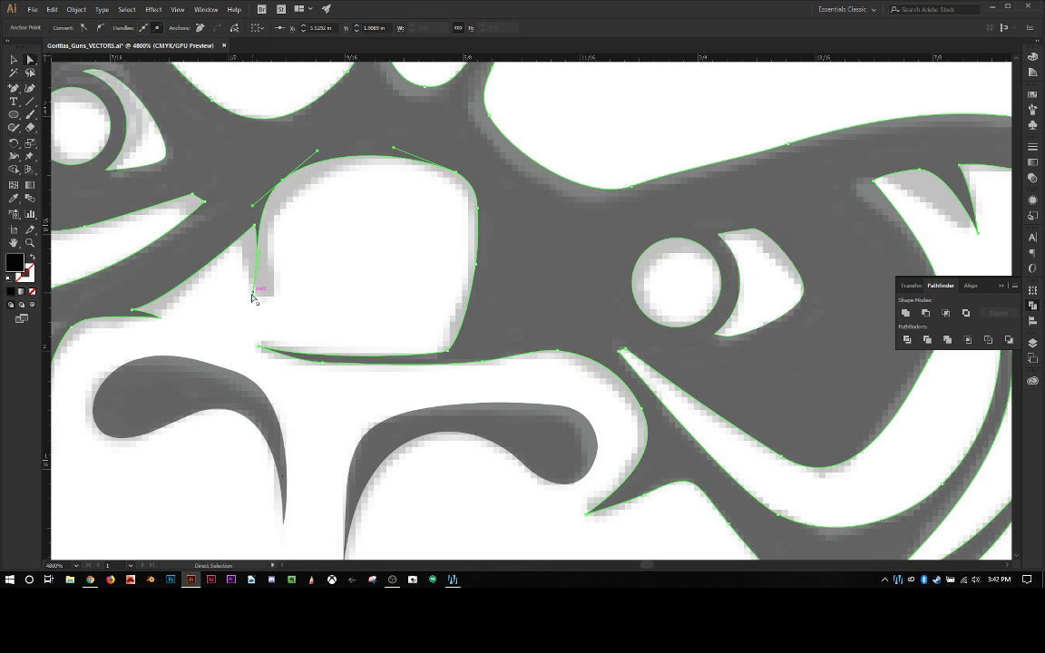
left_click_drag(258, 297, 262, 290)
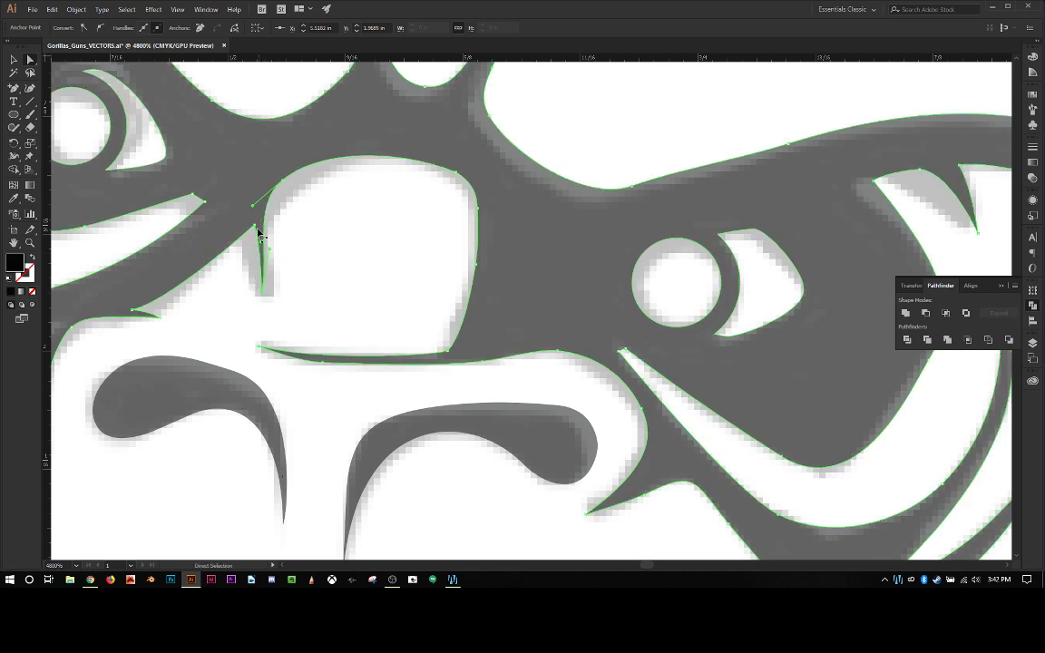
left_click_drag(251, 226, 252, 237)
left_click(337, 262)
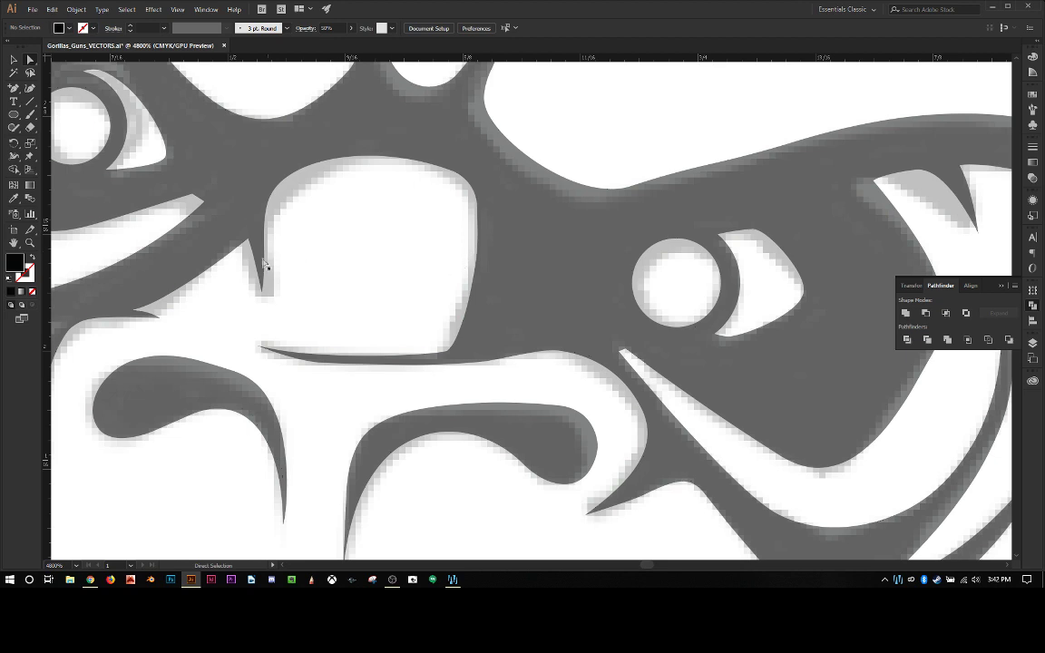
Review the reshaped nose contours up close and the gorilla's whole face against the sketch.
scroll(390, 259, "down", 2)
scroll(388, 261, "up", 5)
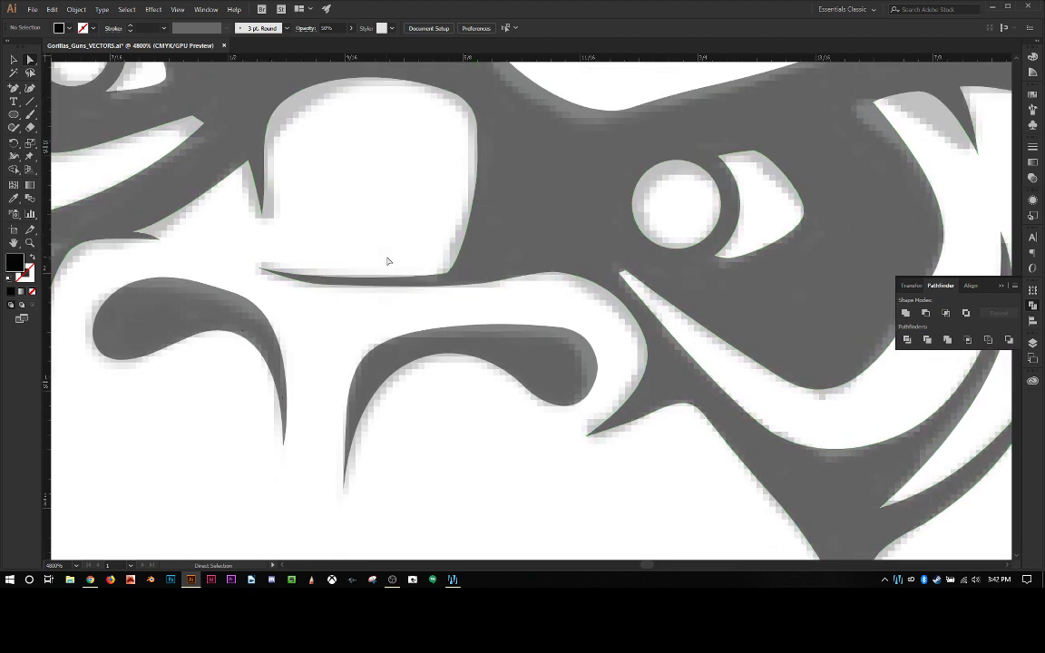
scroll(388, 261, "down", 4)
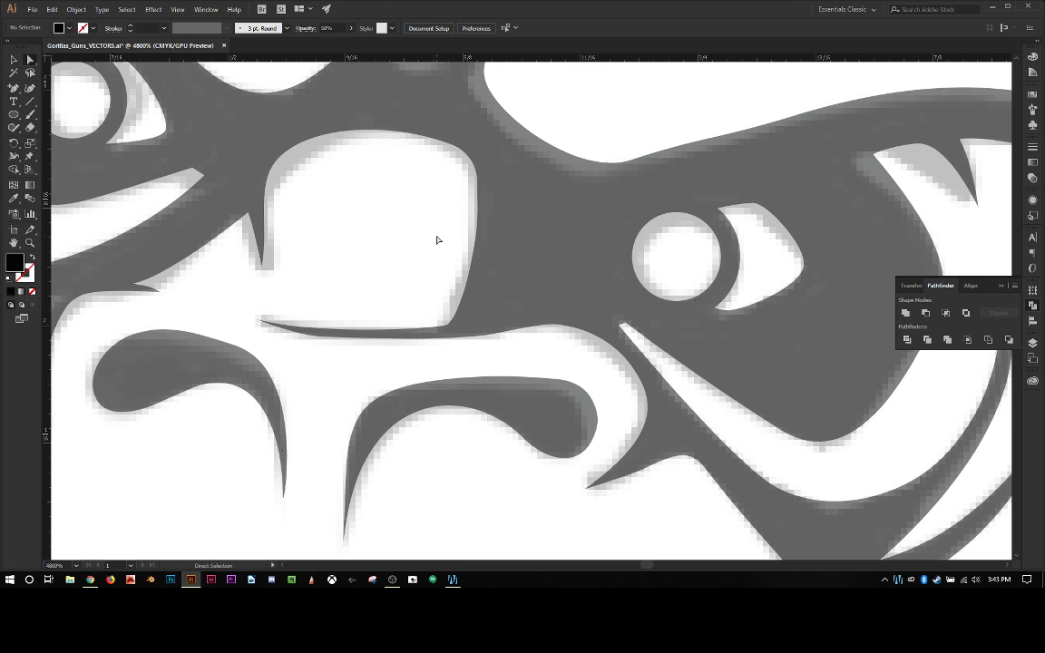
key("ctrl+minus")
key("ctrl+minus")
key("ctrl+minus")
key("ctrl+minus")
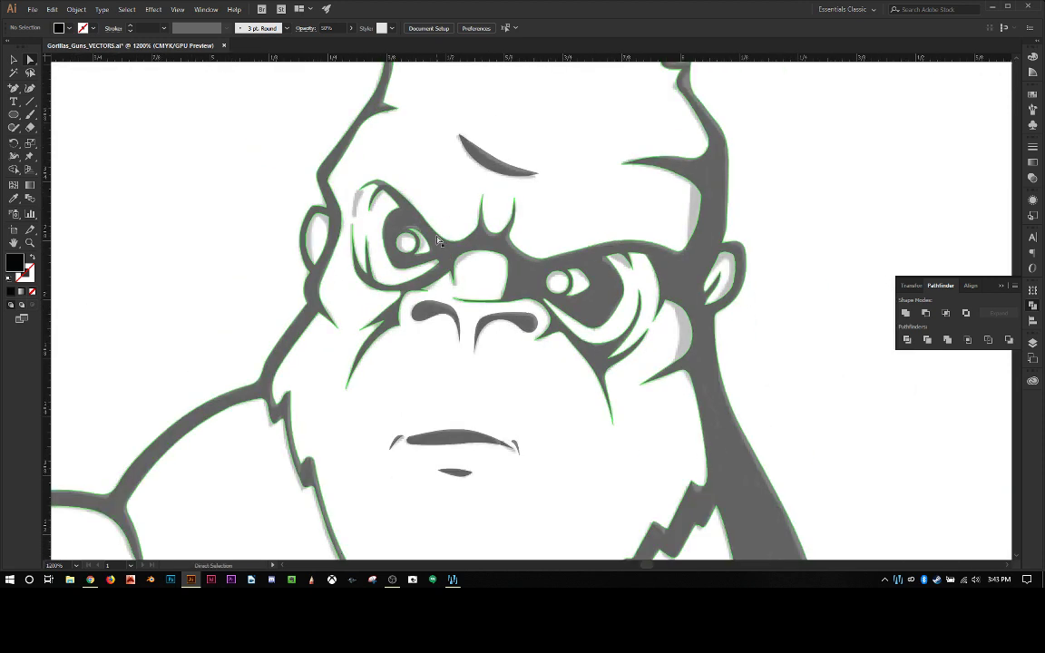
left_click(199, 161)
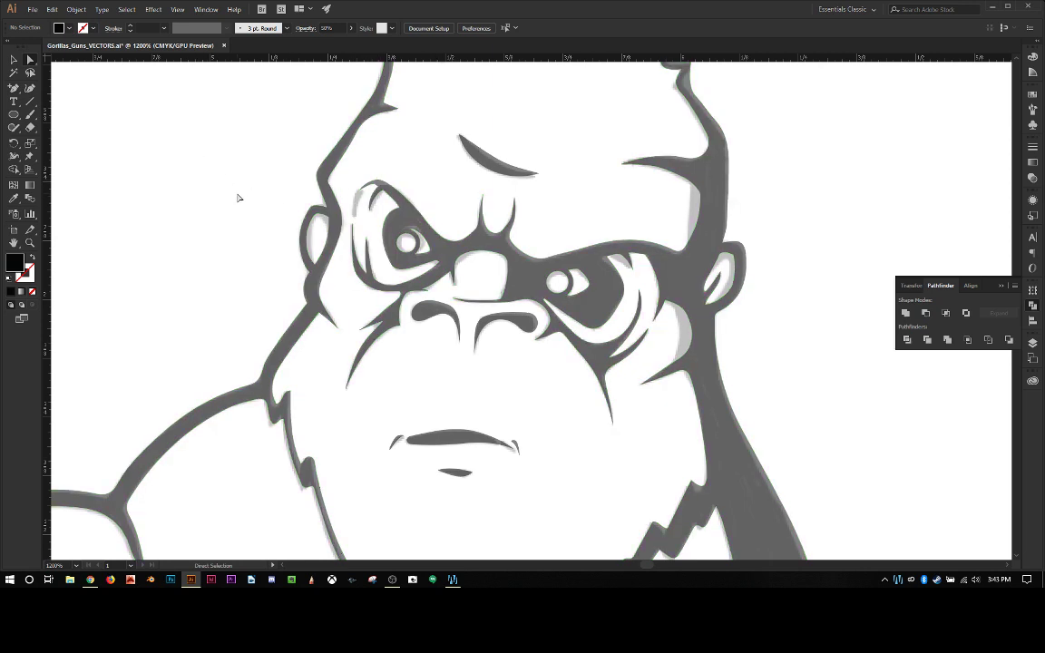
scroll(234, 194, "down", 2)
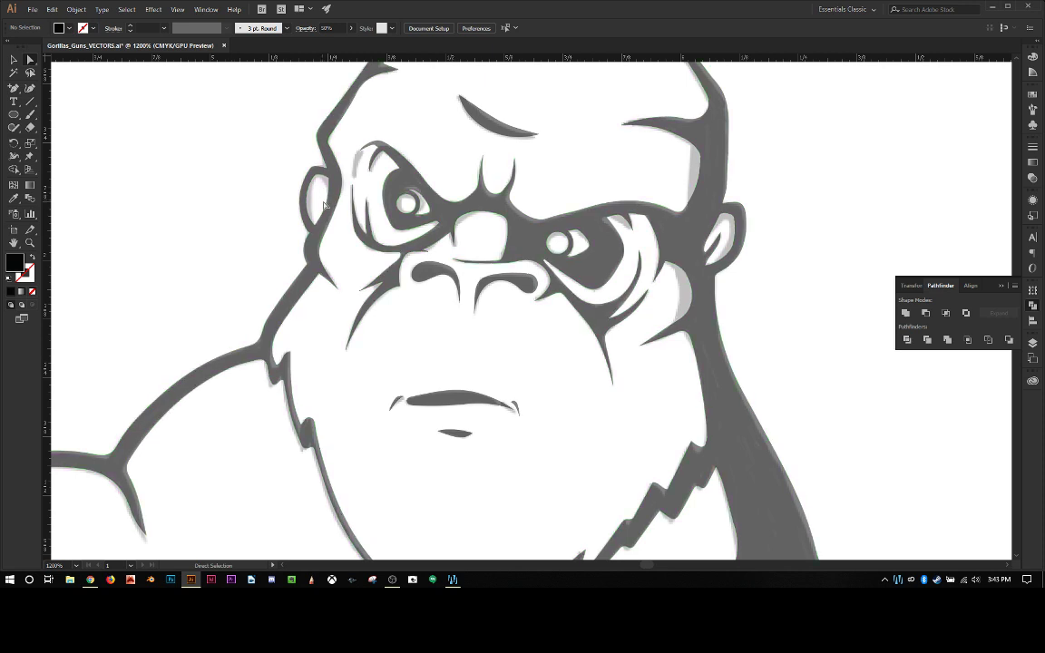
Draw a small closed triangle with the Pen tool inside the ear beside the smaller eye, overlapping the head outline.
key("ctrl+equal")
key("ctrl+equal")
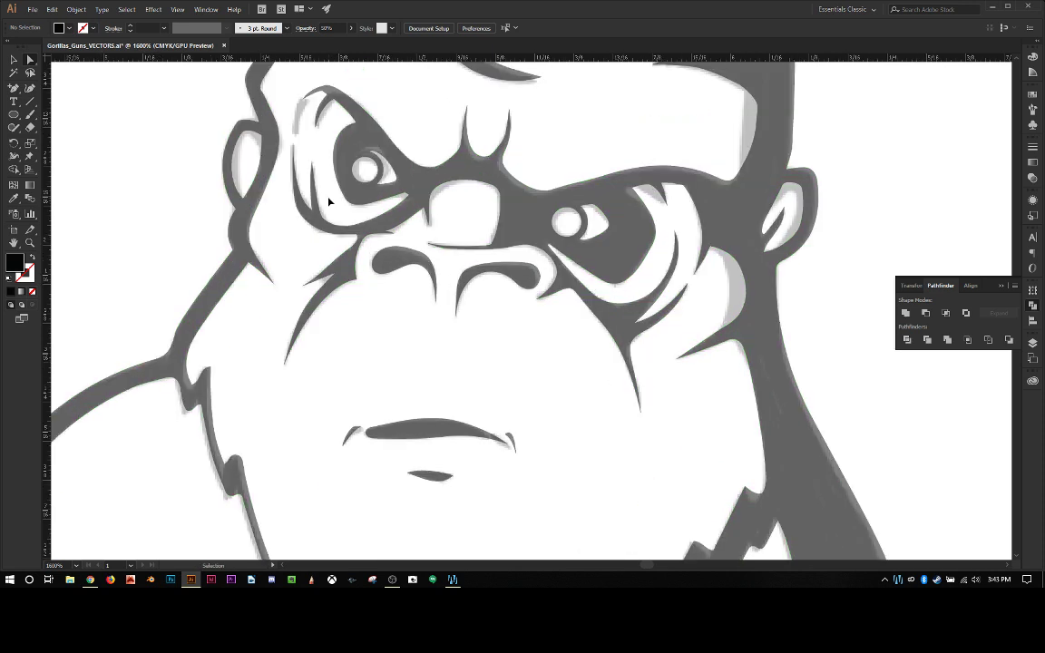
left_click_drag(329, 202, 670, 442)
key("ctrl+equal")
key("ctrl+equal")
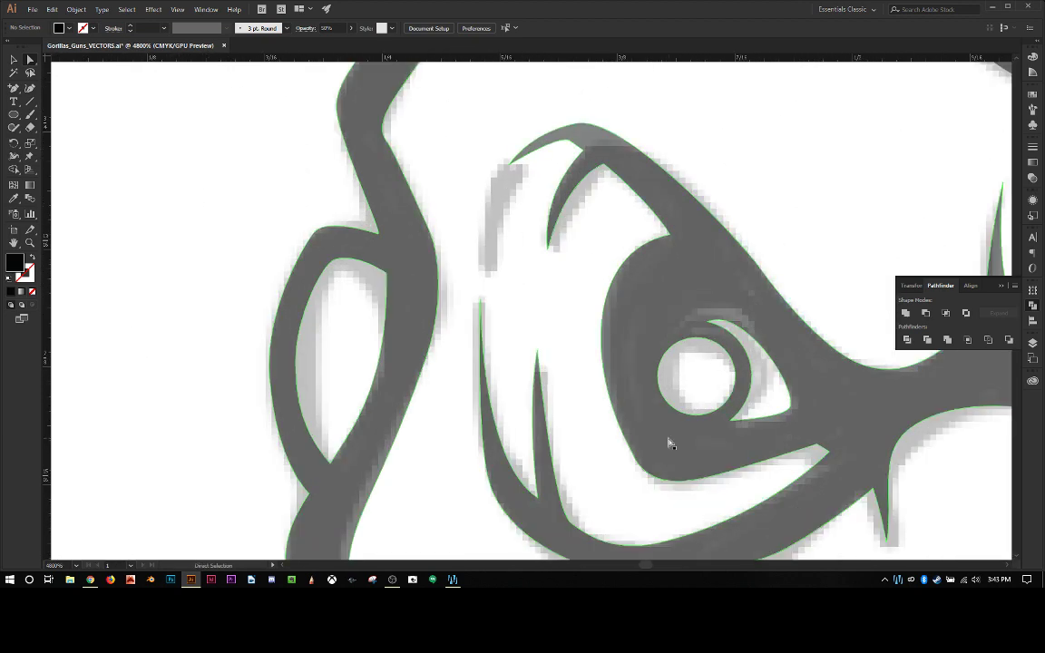
key("p")
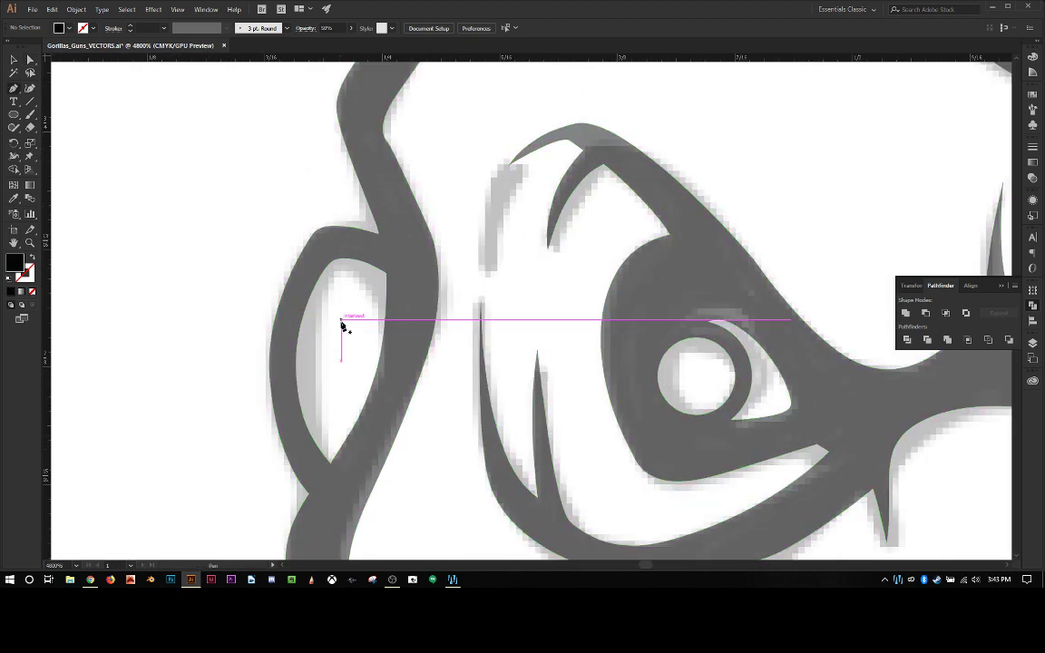
left_click(340, 292)
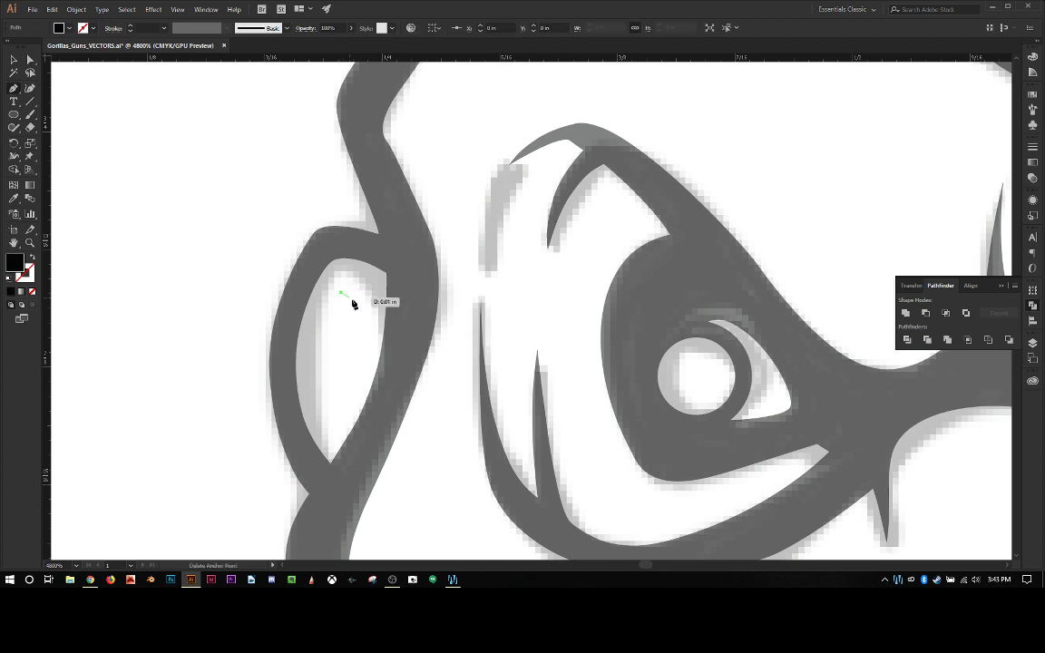
left_click(392, 342)
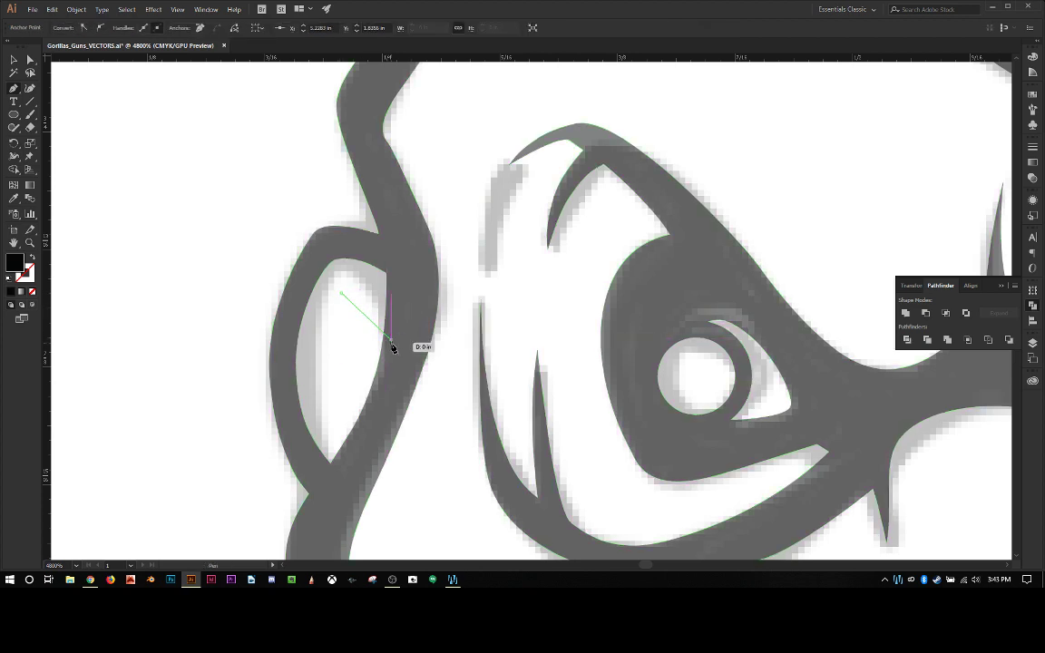
left_click(372, 406)
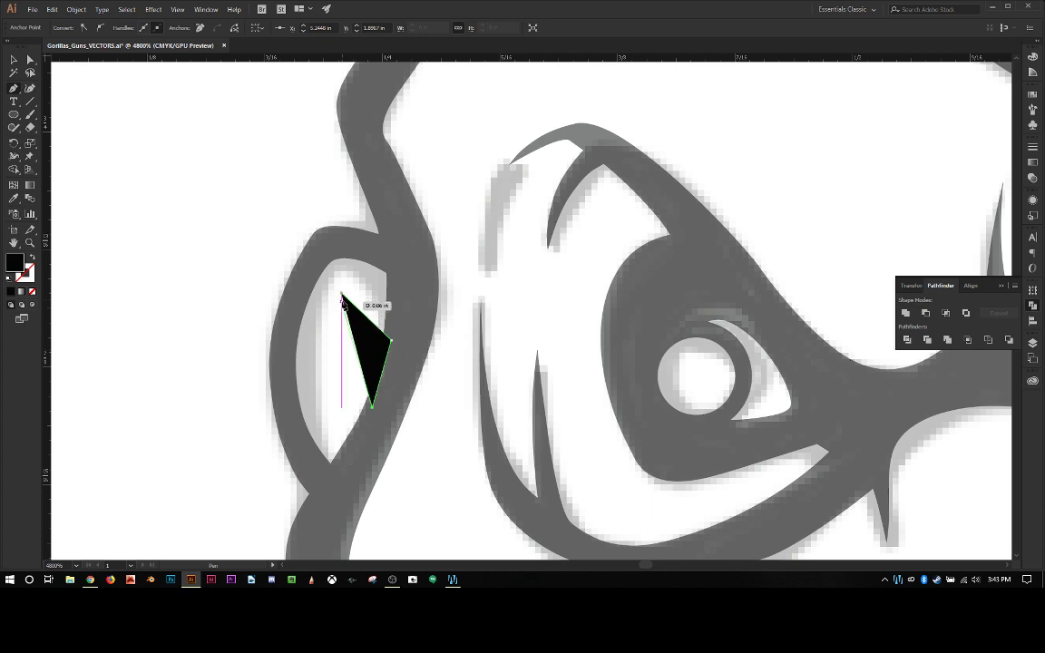
left_click(342, 295)
Curve the ear triangle from its upper tip and move its lowest anchor up into the head outline to form a slim crease.
key("shift+c")
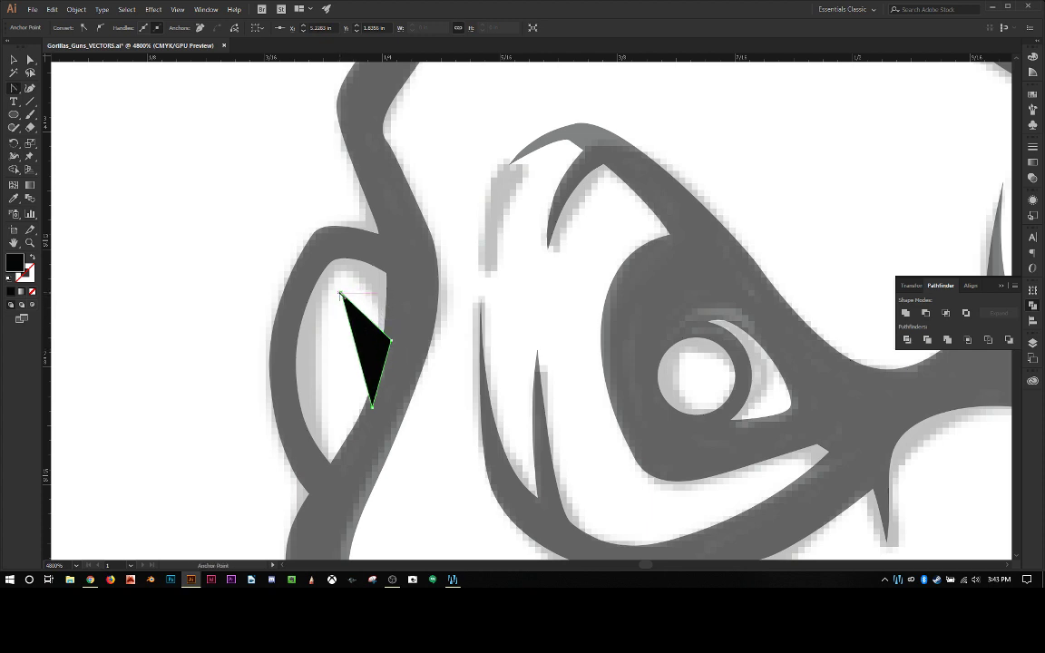
left_click_drag(342, 293, 381, 359)
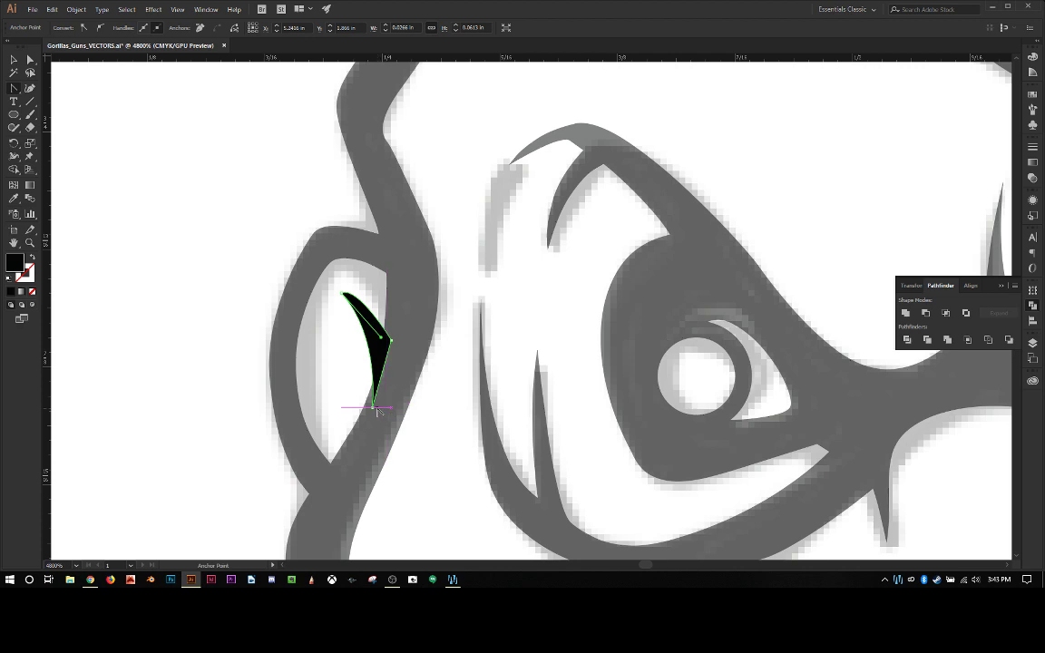
key("a")
left_click_drag(374, 408, 388, 375)
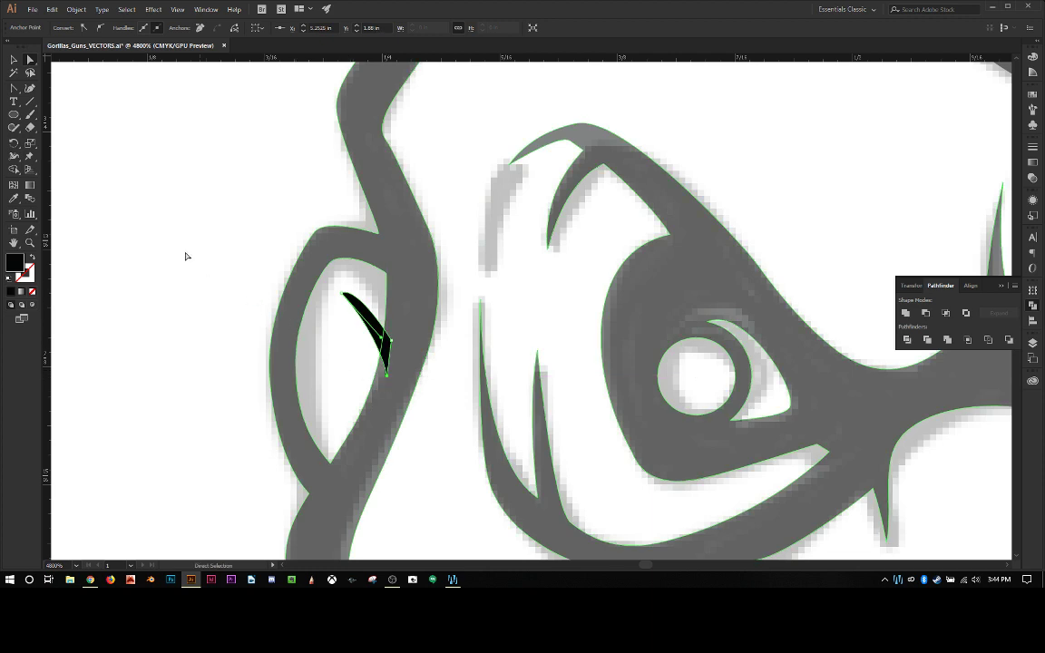
Unite the ear crease with the gorilla's line art and set the merged shape's opacity to 50%.
key("v")
left_click(154, 203)
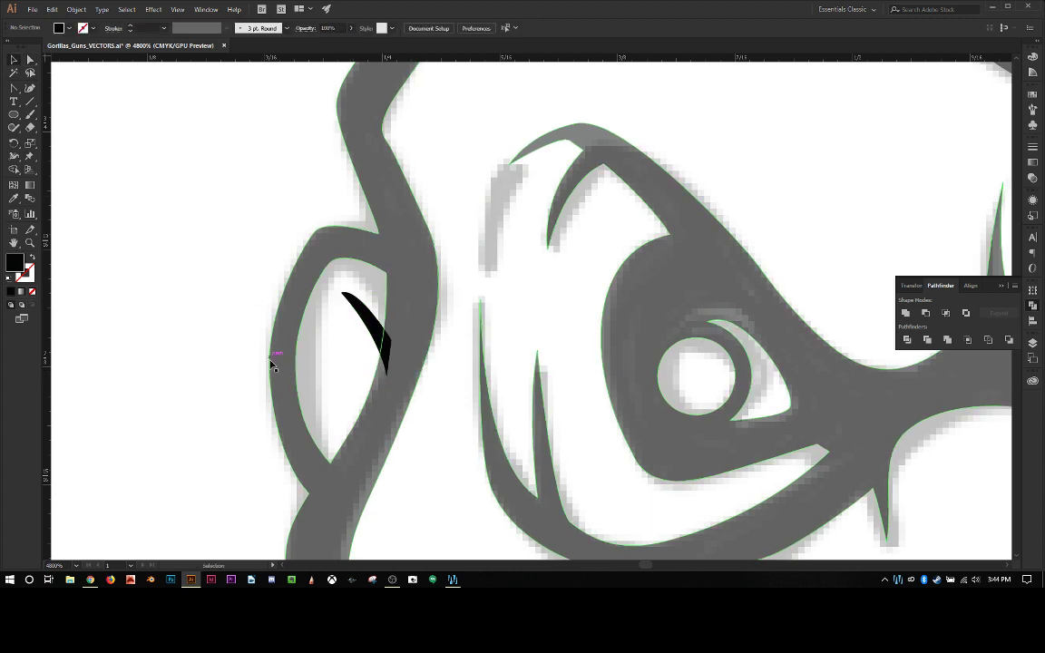
left_click(391, 355)
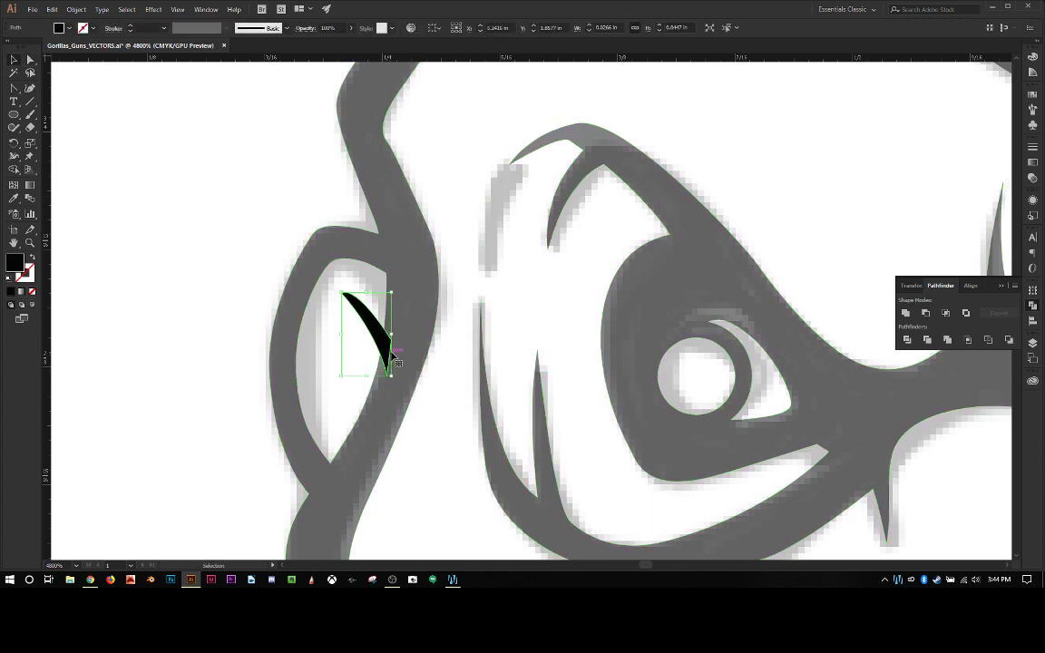
left_click(416, 290, "shift")
left_click(906, 315)
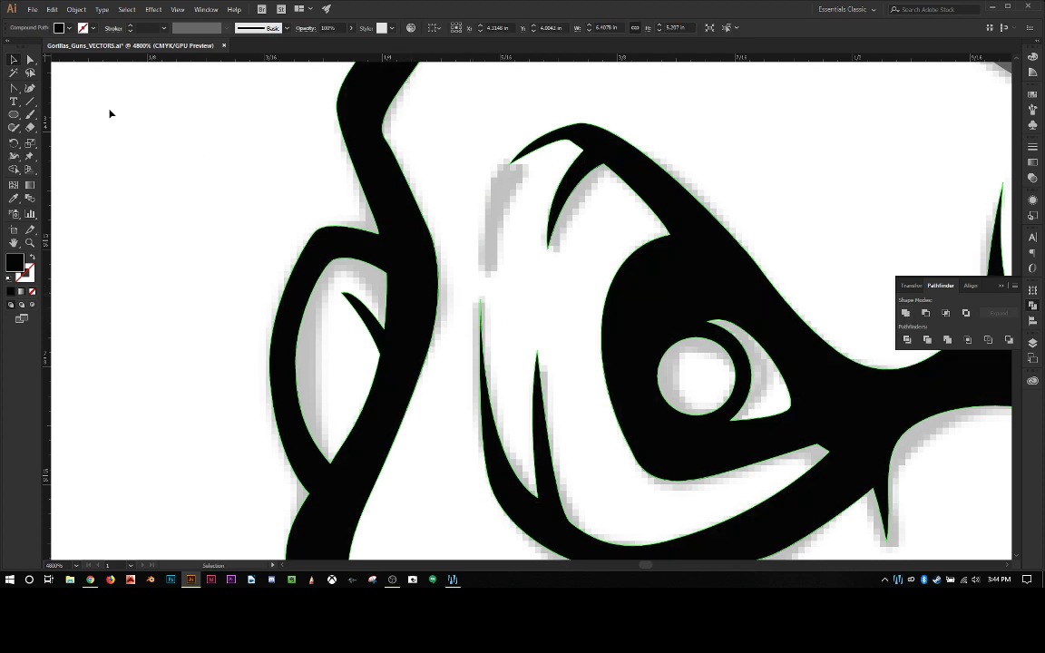
left_click(331, 28)
type("50")
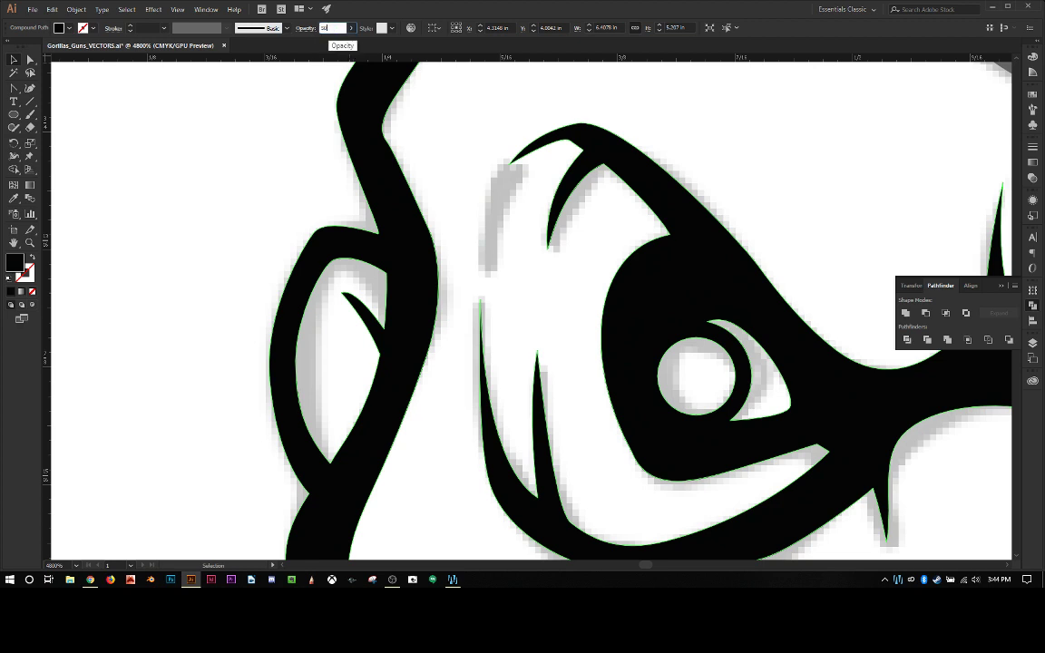
left_click(311, 66)
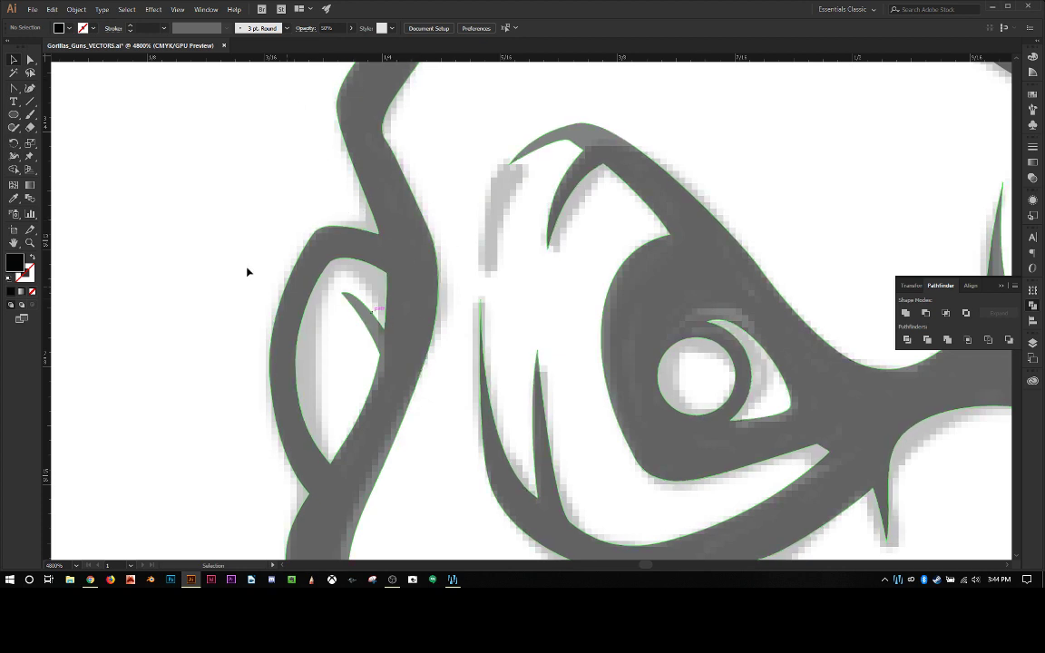
Review the new ear crease, the gorilla's whole face and the upper body line art against the sketch.
scroll(214, 232, "down", 1)
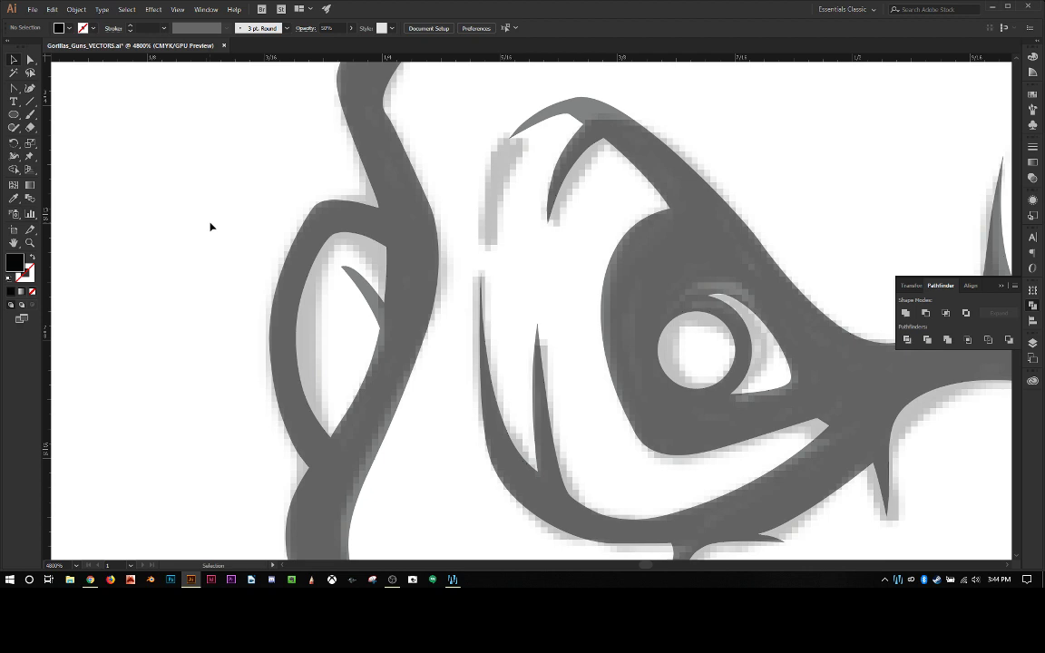
key("ctrl+minus")
key("ctrl+minus")
key("ctrl+minus")
key("ctrl+minus")
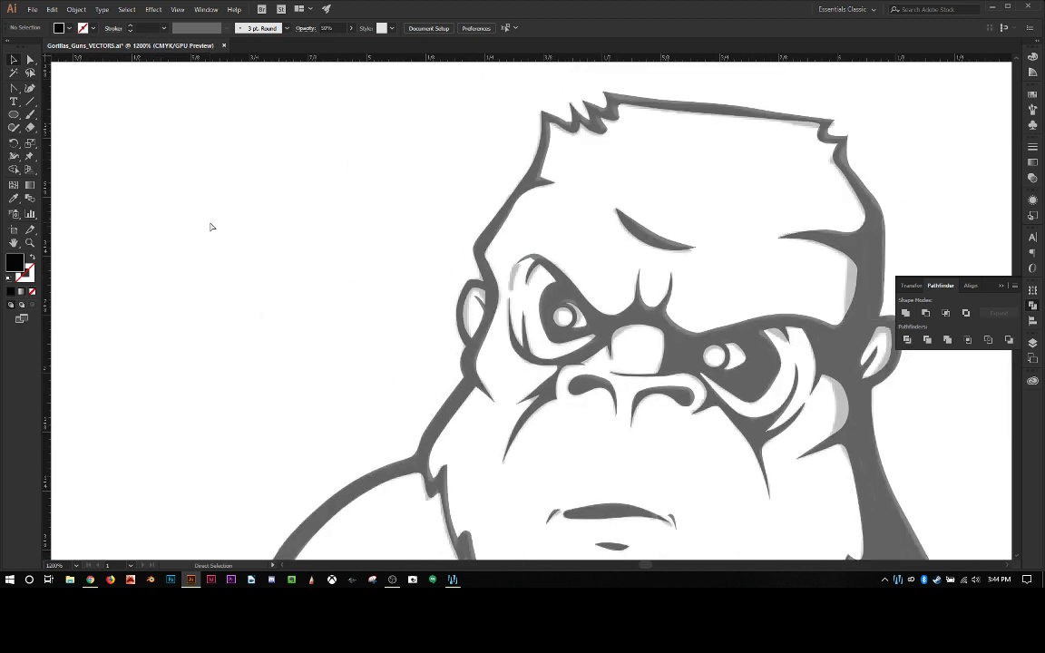
key("ctrl+minus")
key("v")
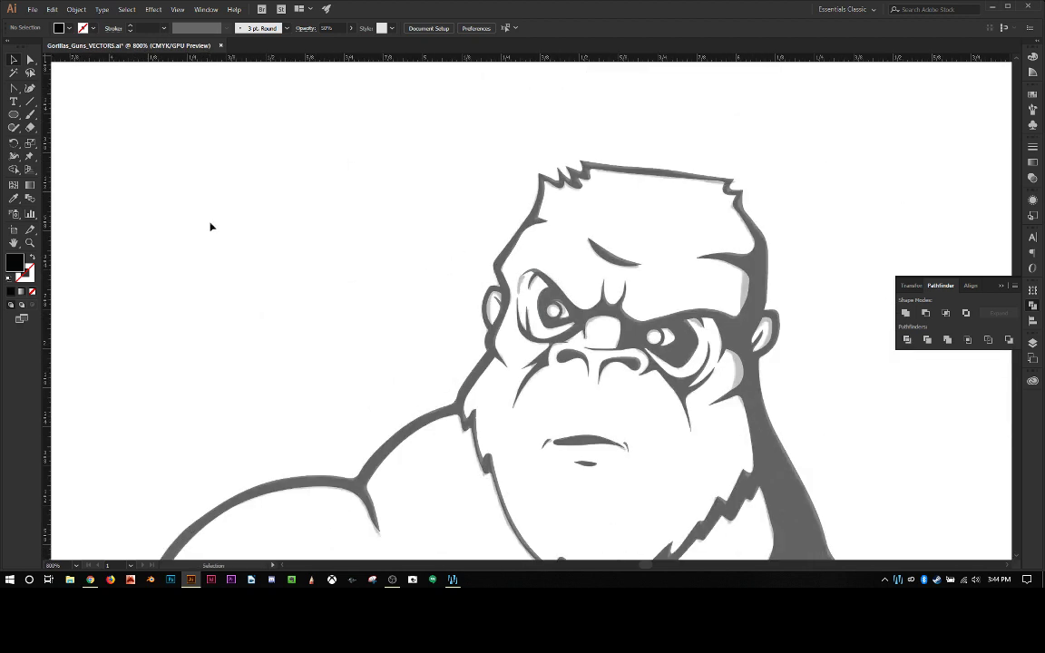
scroll(229, 258, "down", 1)
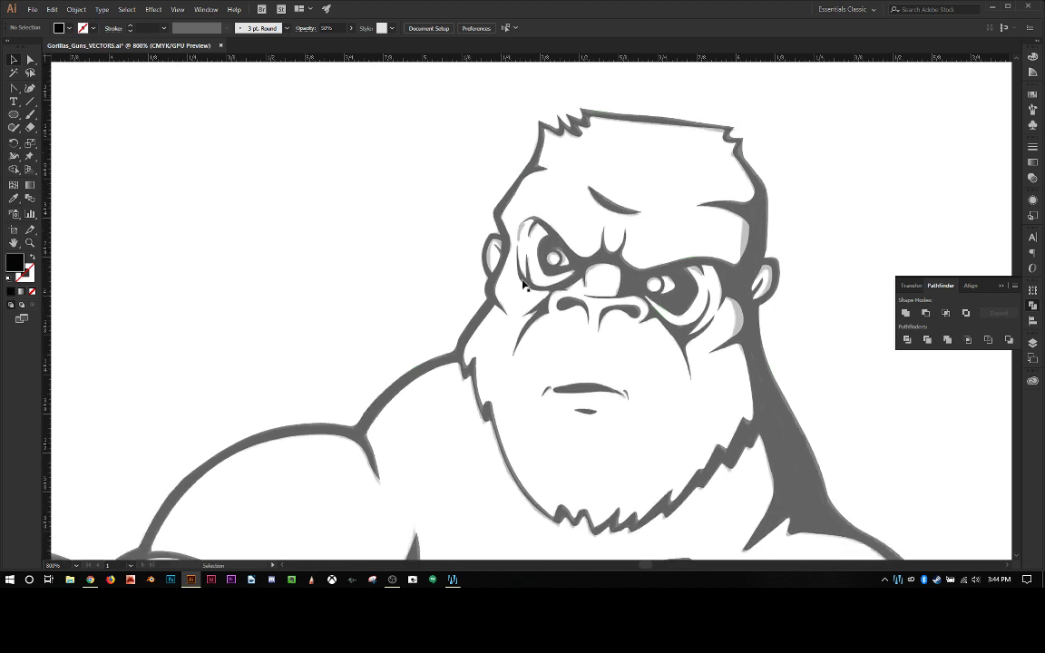
left_click(488, 227)
left_click(271, 217)
scroll(269, 218, "down", 1)
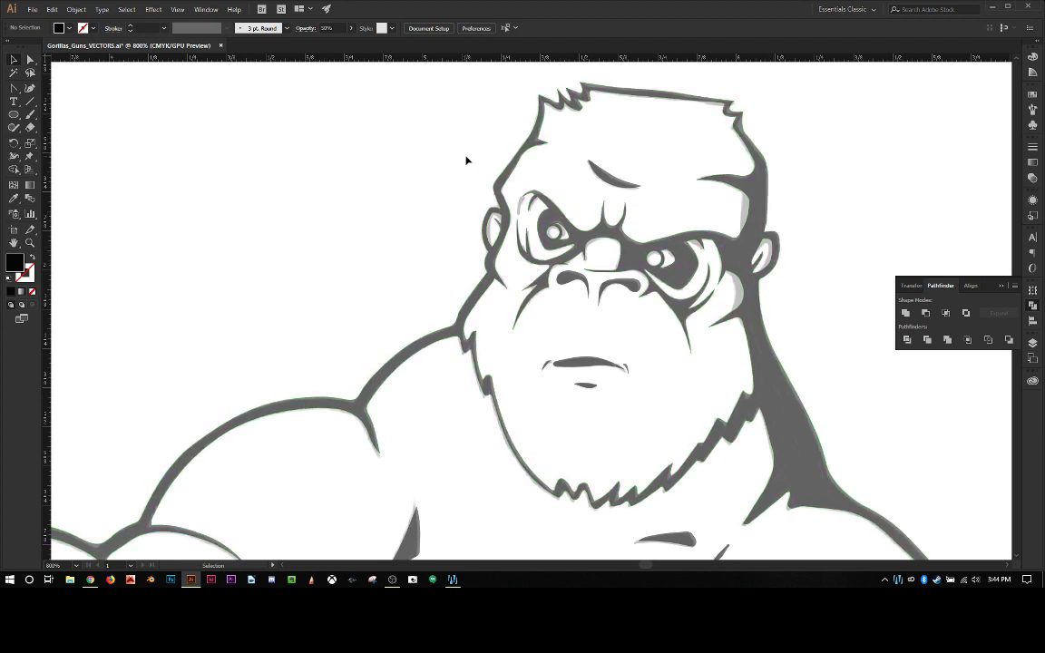
scroll(467, 161, "down", 3)
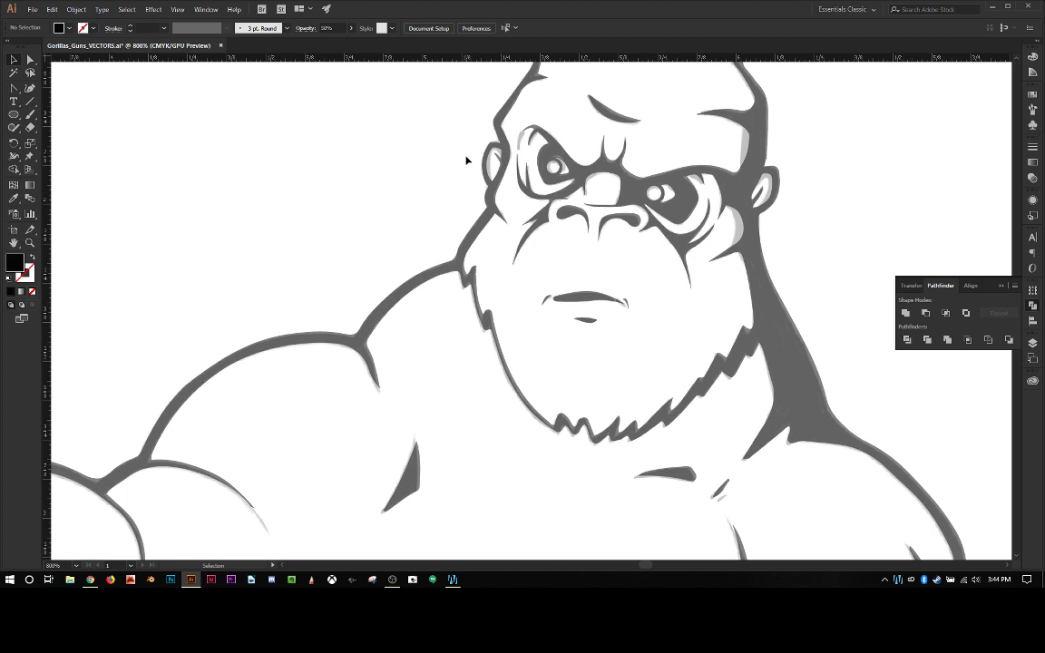
scroll(468, 160, "up", 2)
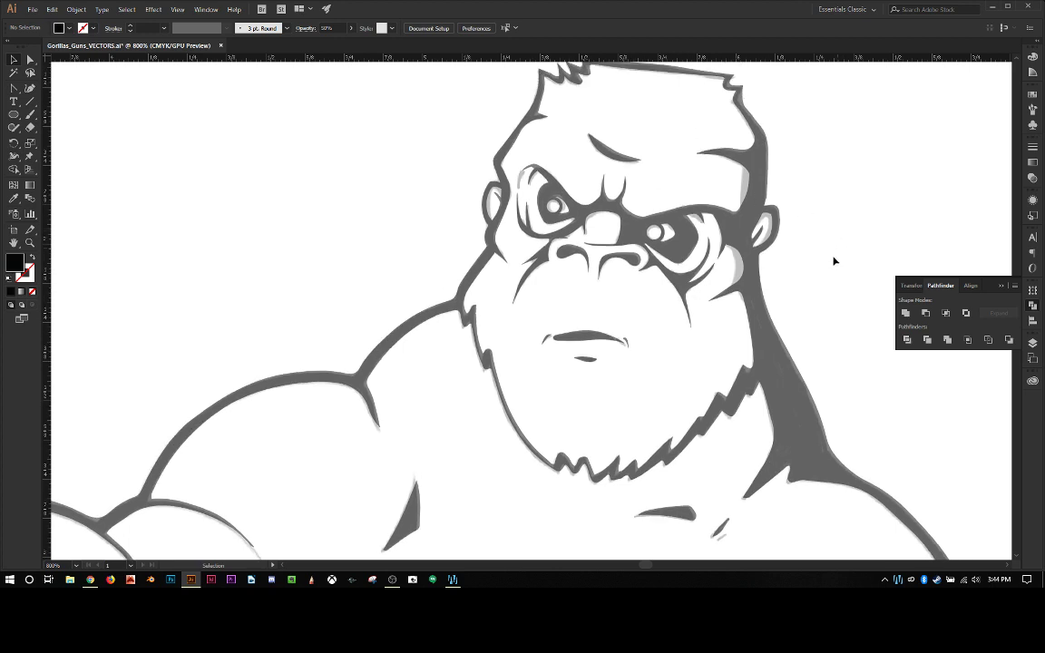
scroll(722, 135, "up", 2)
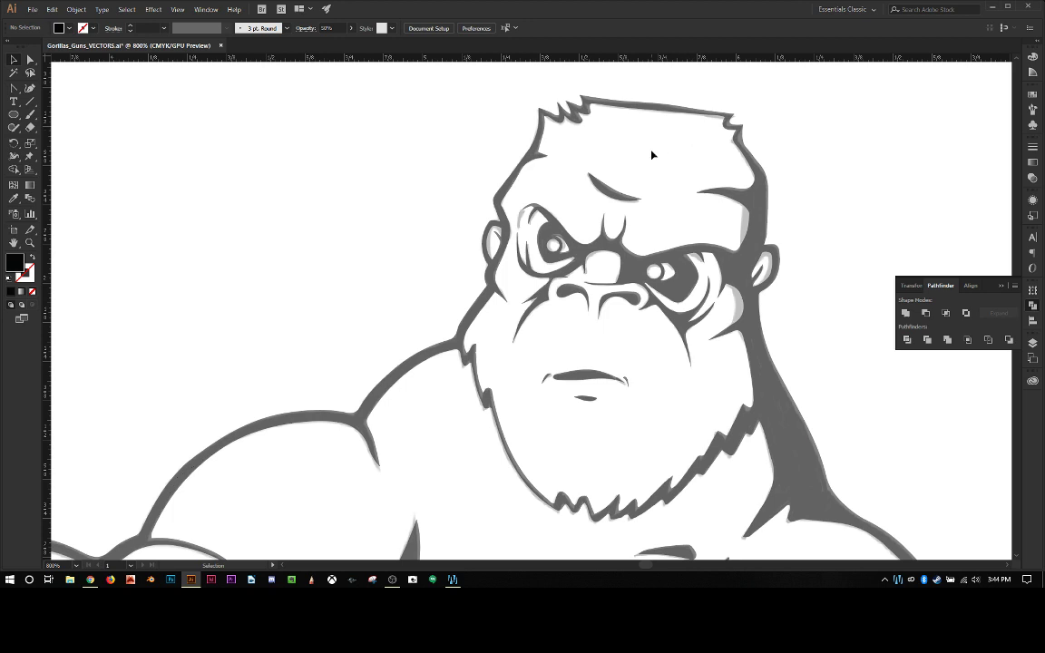
scroll(448, 171, "down", 6)
scroll(447, 171, "up", 3)
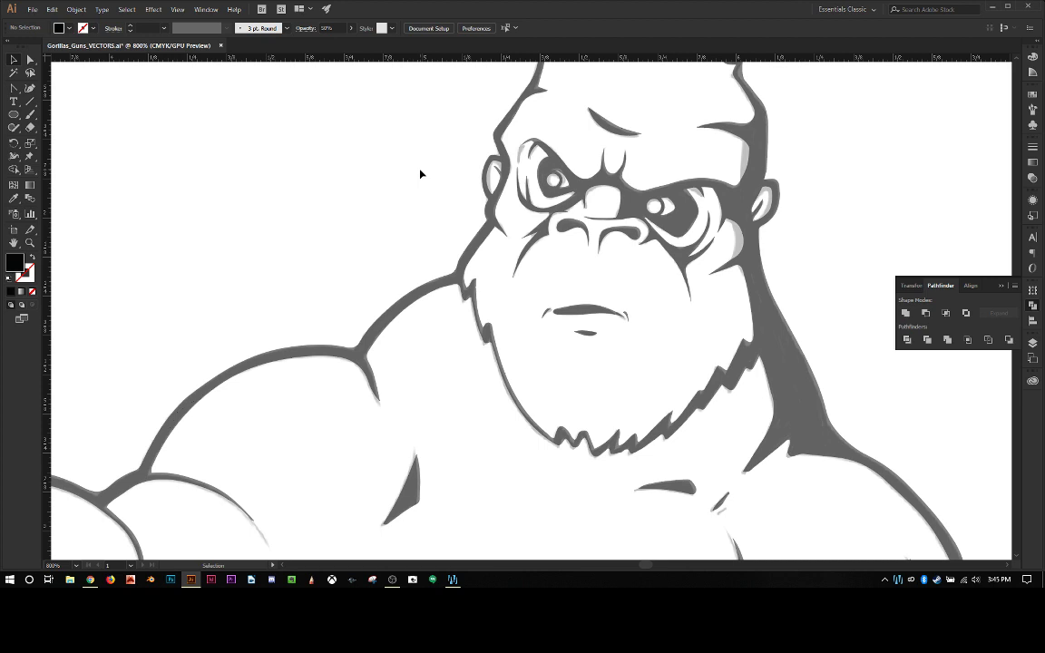
scroll(420, 174, "down", 1)
scroll(420, 174, "up", 1)
key("ctrl+minus")
key("ctrl+minus")
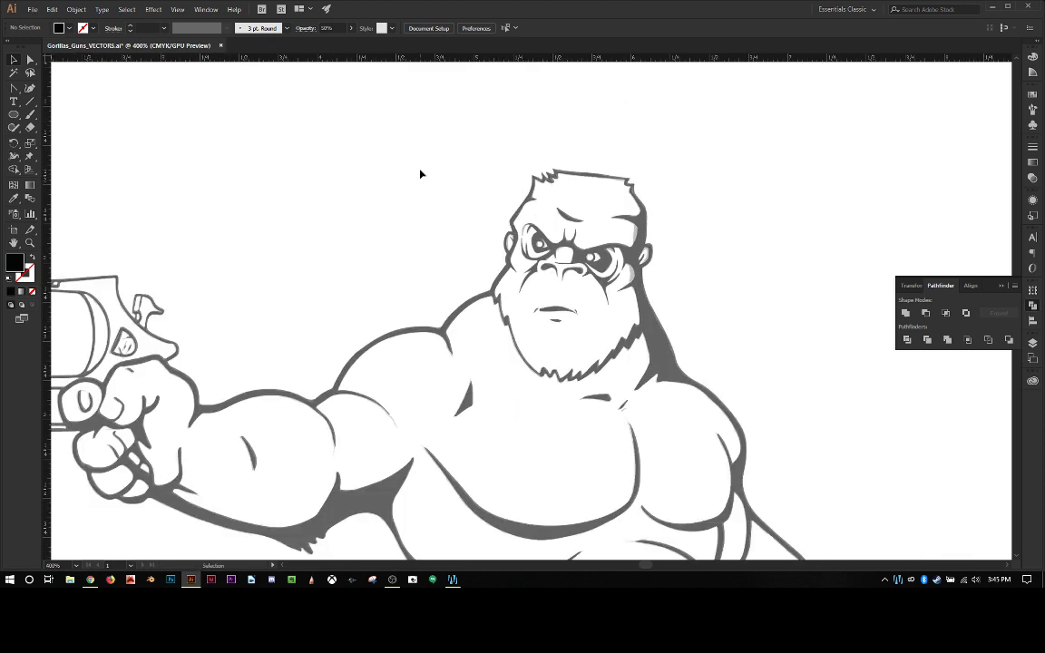
scroll(420, 174, "down", 2)
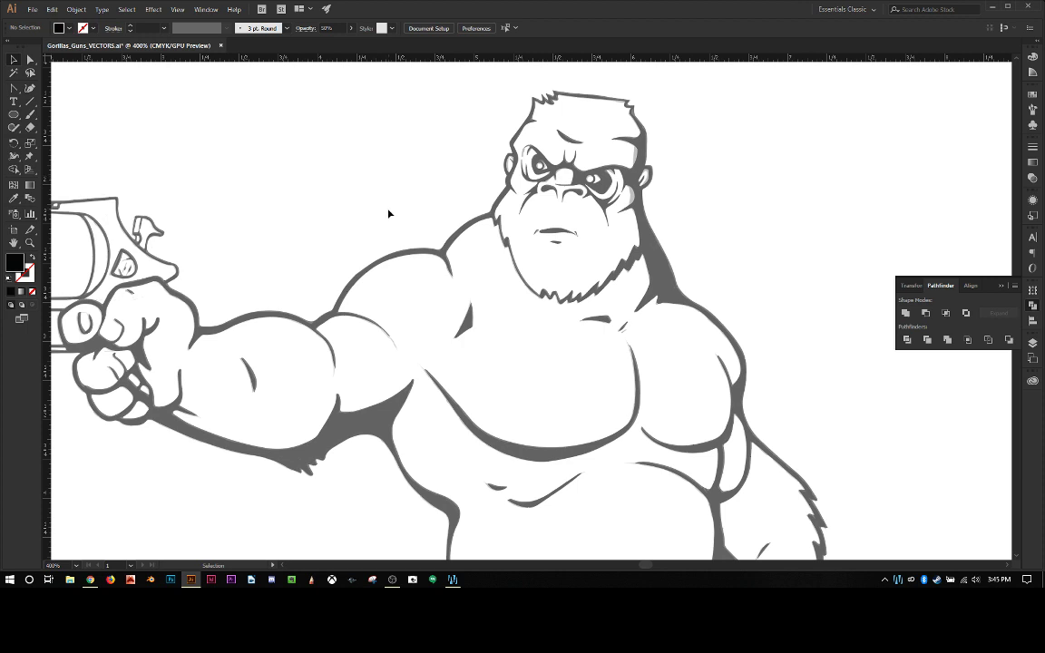
scroll(396, 207, "down", 2)
scroll(393, 208, "up", 2)
scroll(394, 207, "up", 1)
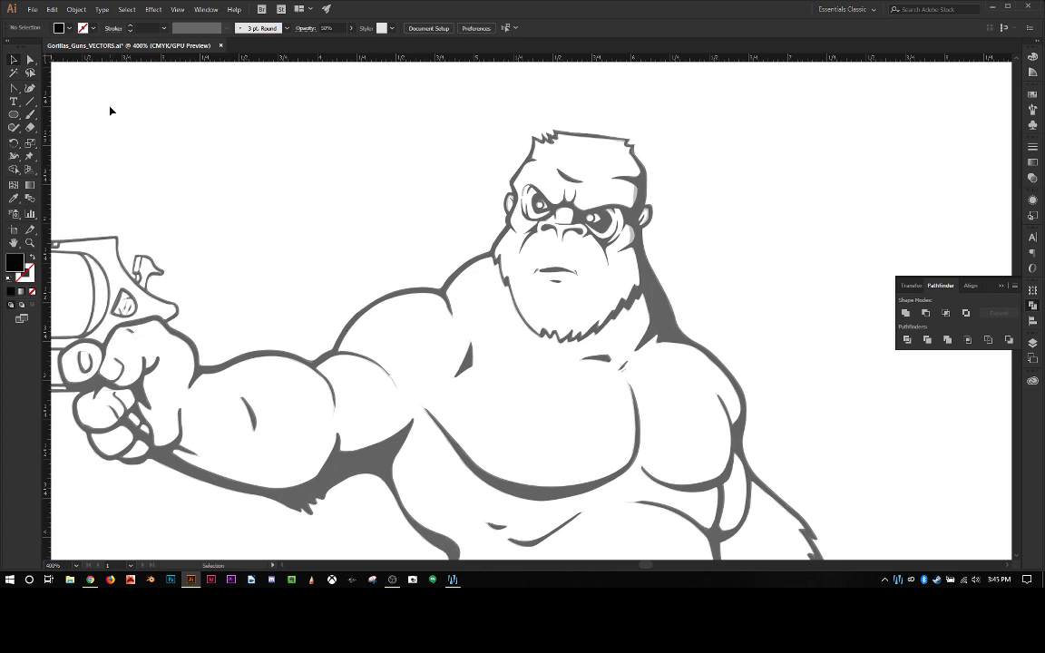
Save the Gorillas_Guns_VECTORS.ai document.
key("a")
key("v")
key("ctrl+s")
Switch to OBS and check the stream and recording status and the microphone level.
left_click(392, 579)
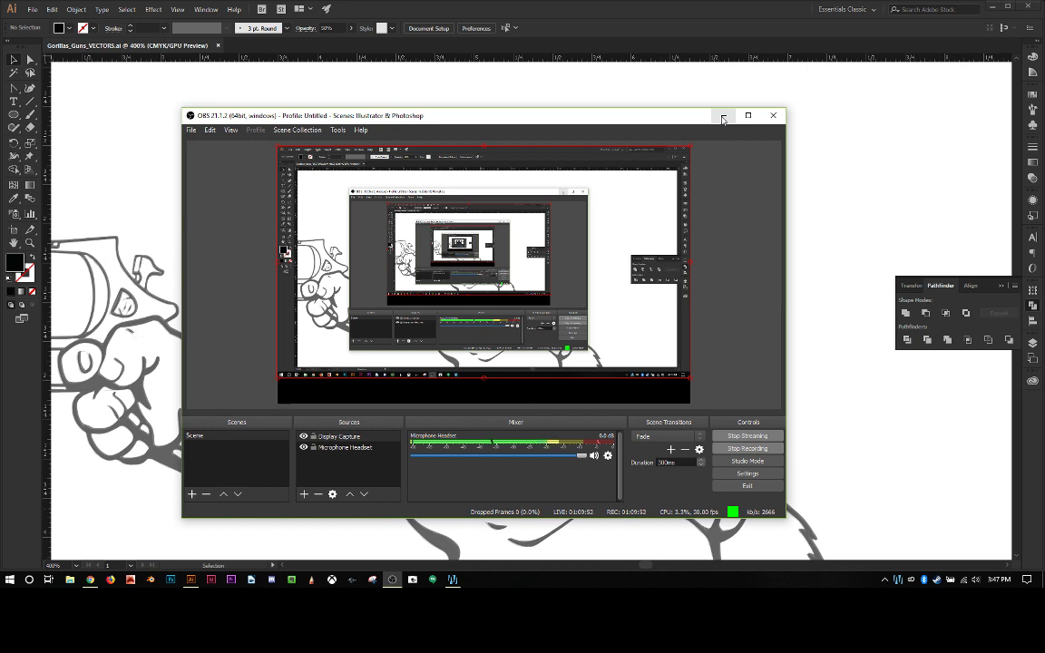
left_click(724, 117)
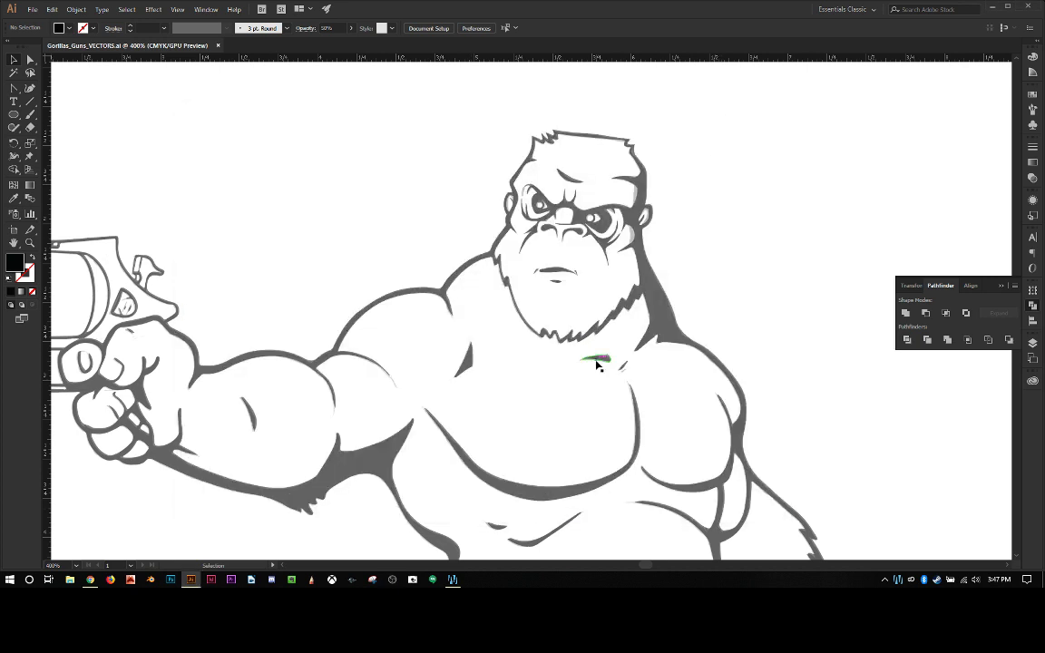
left_click(886, 581)
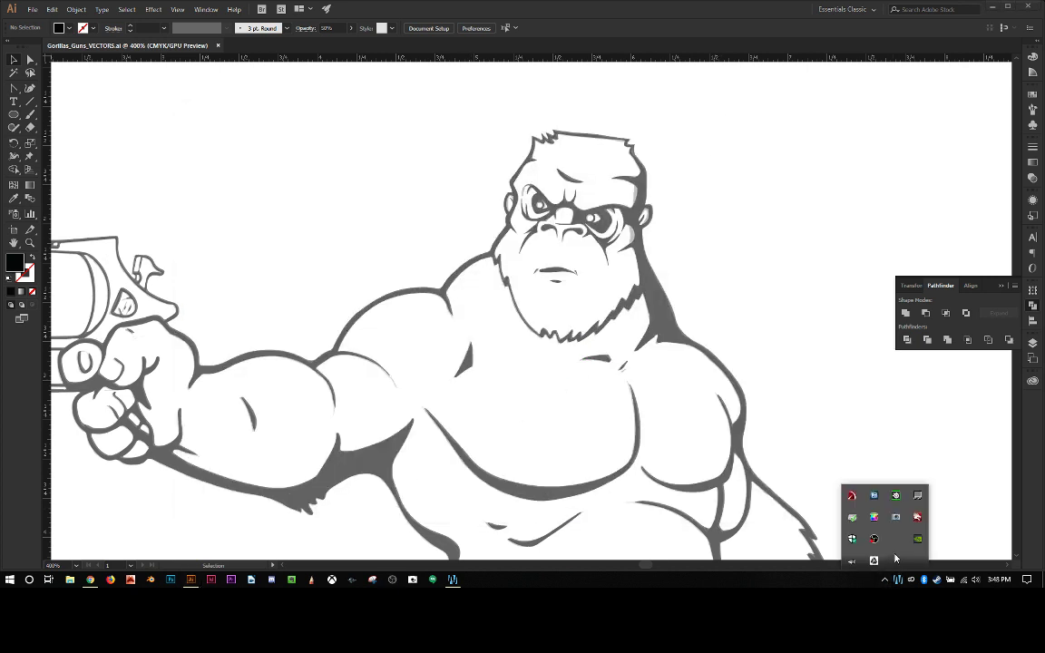
left_click(873, 540)
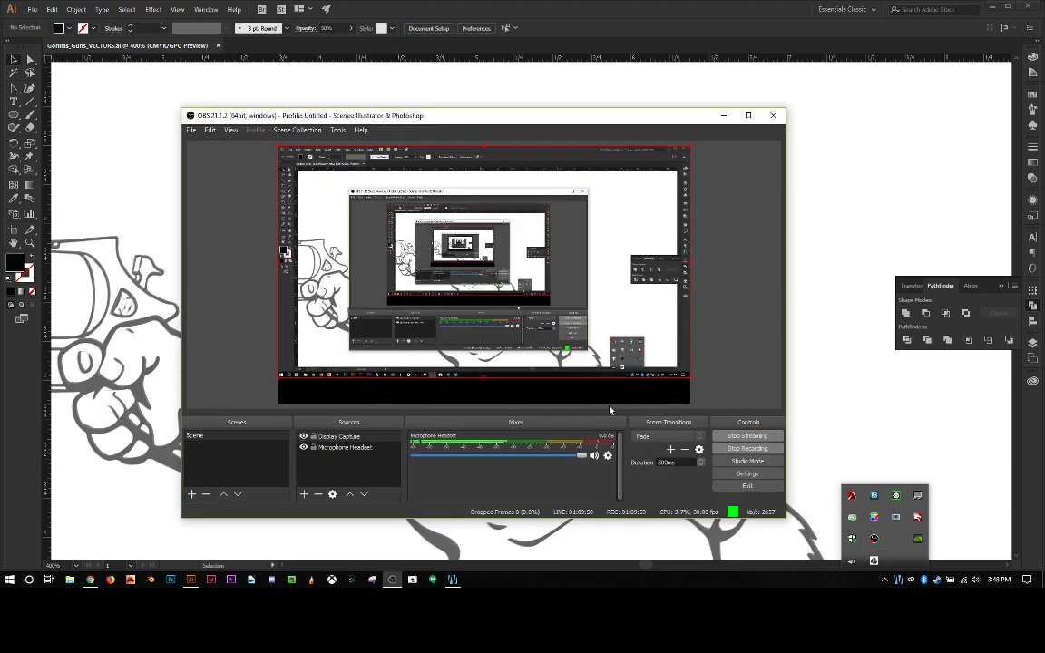
left_click(520, 116)
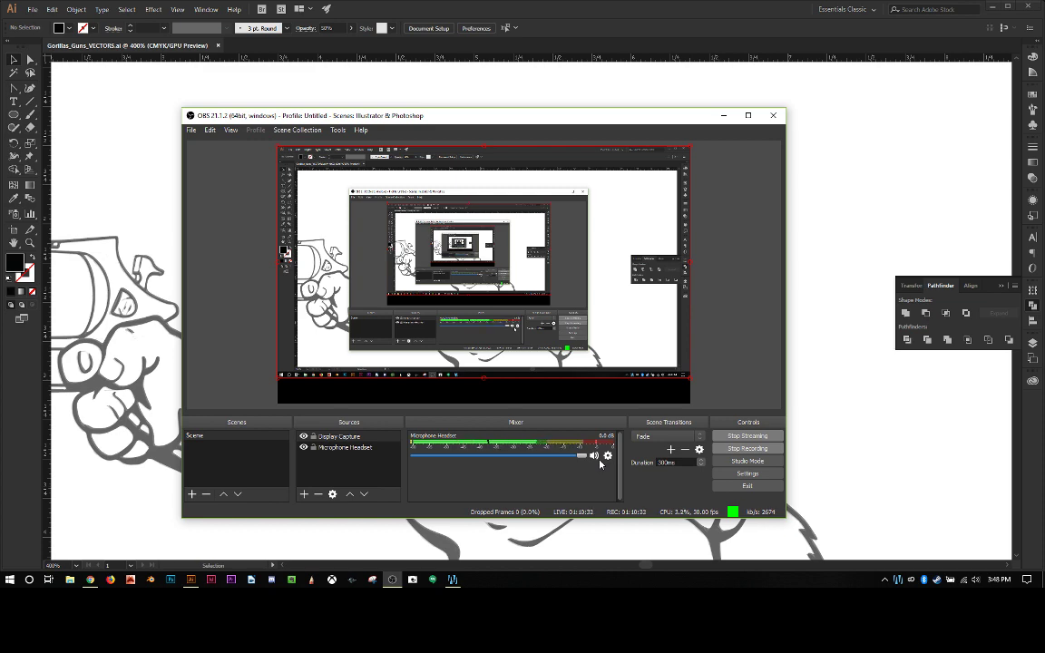
Minimize the Illustrator and OBS windows to show the desktop, and reveal the hidden system tray icons.
left_click(987, 5)
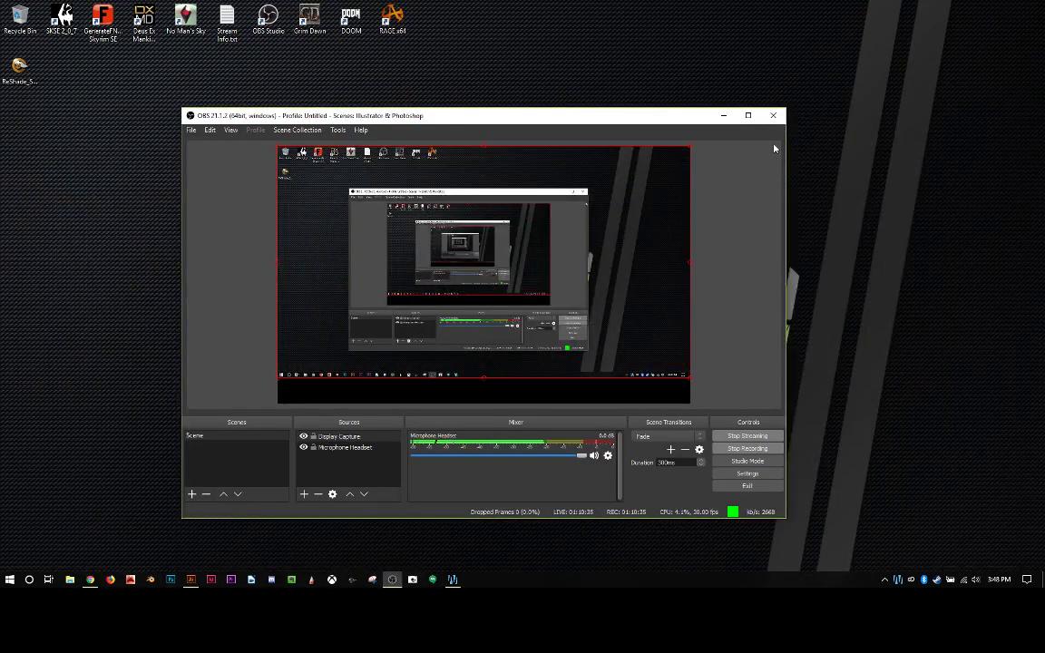
left_click(723, 115)
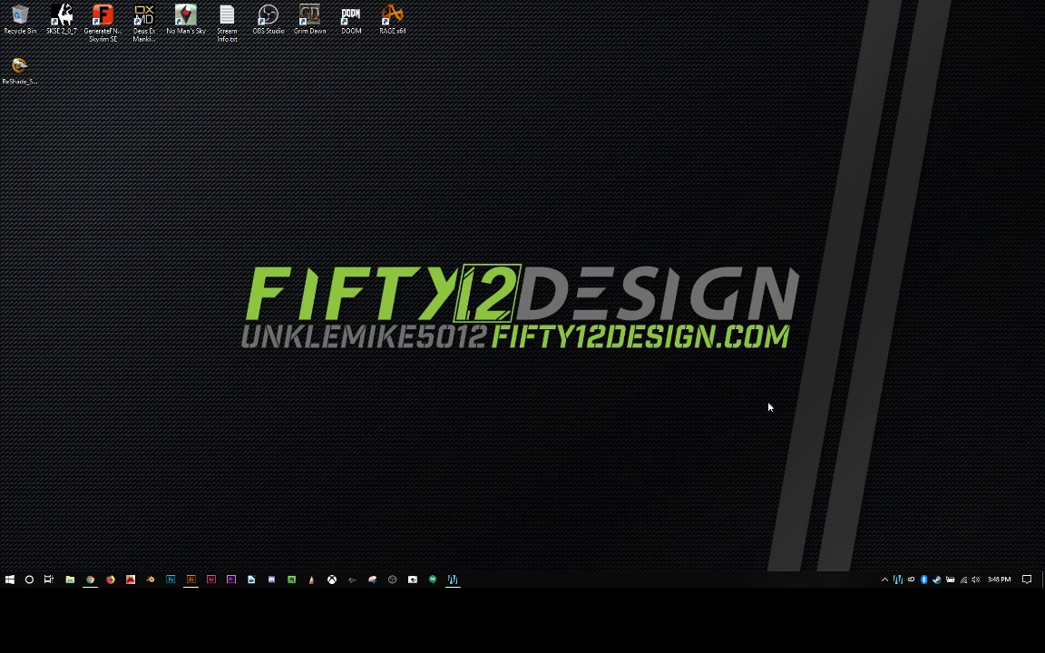
left_click(885, 581)
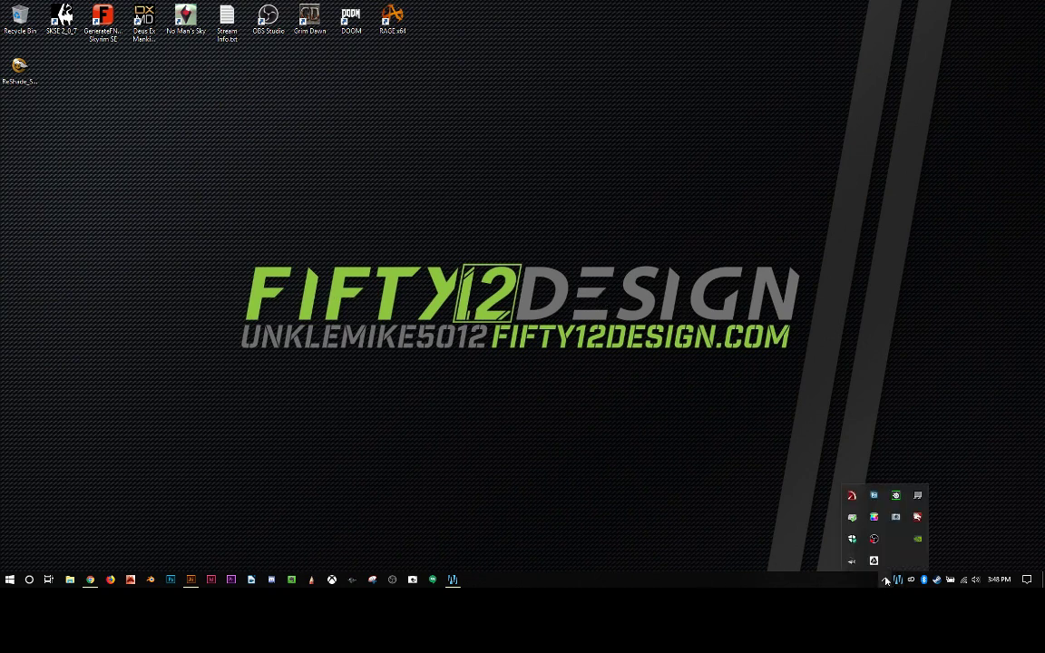
Mute the Microphone Headset in OBS and switch back to the gorilla artwork in Illustrator.
left_click(874, 539)
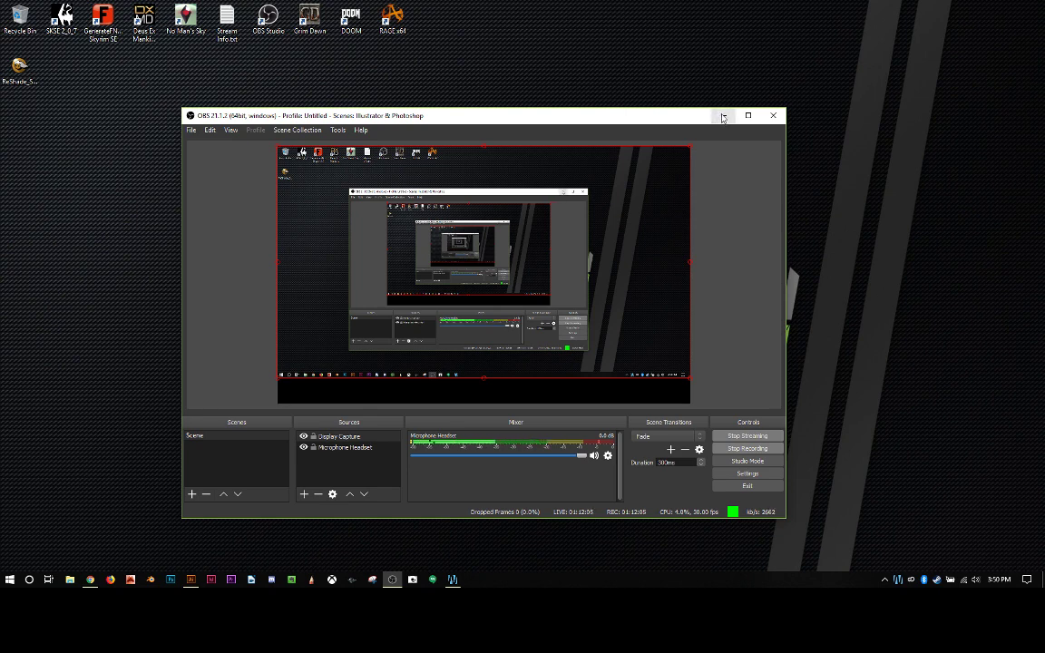
left_click(595, 456)
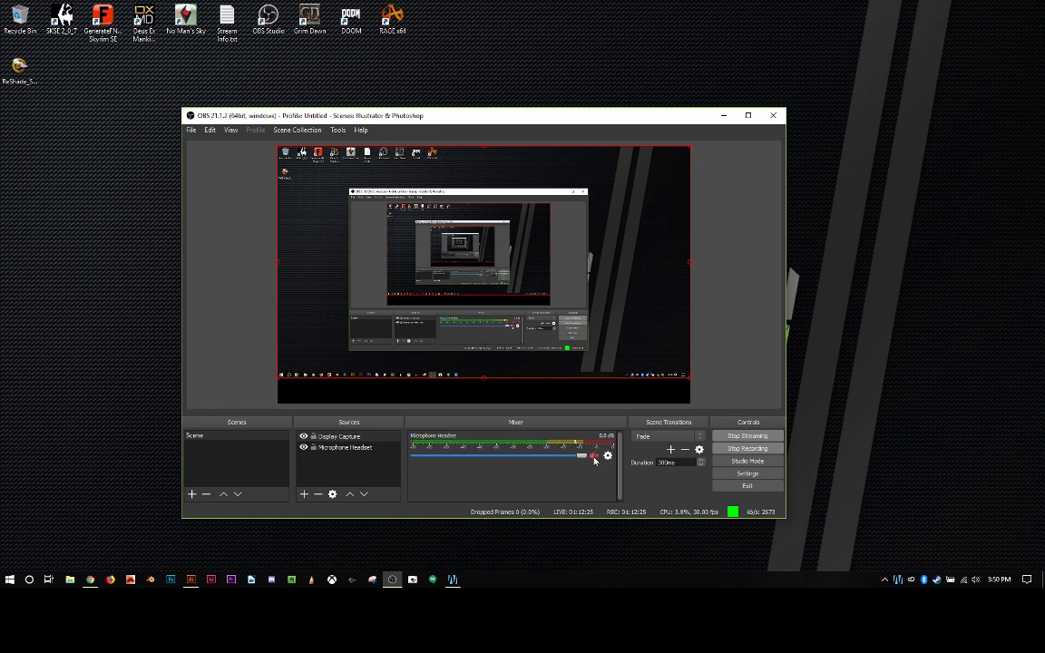
left_click(191, 580)
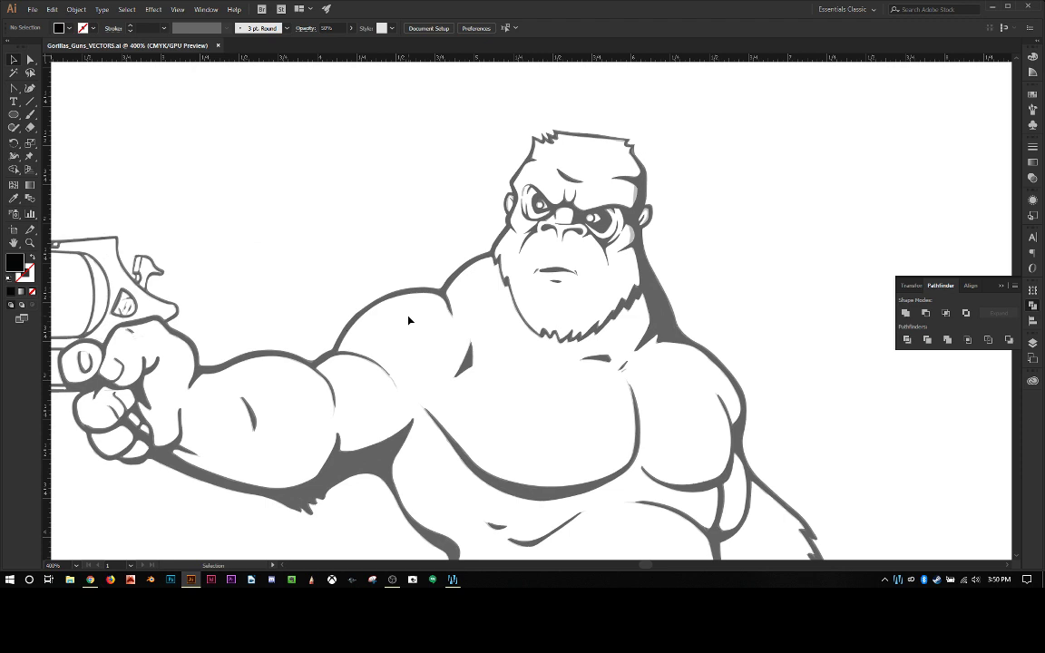
Move the small crease at the right corner of the gorilla's mouth slightly outward and down, away from the mouth line.
key("ctrl+plus")
key("ctrl+plus")
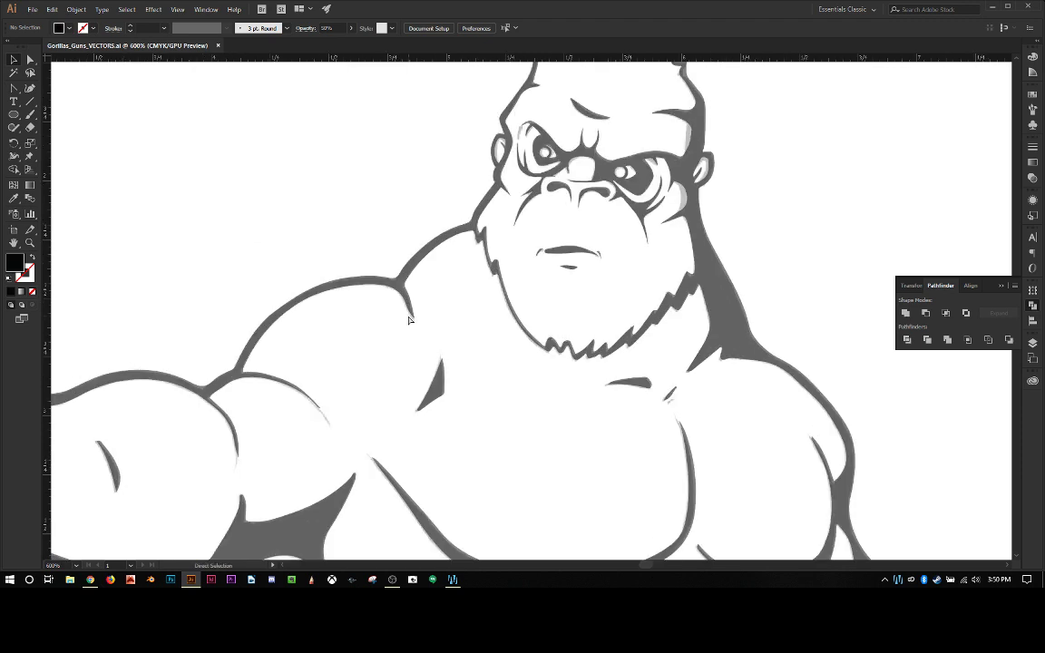
left_click_drag(408, 320, 292, 536)
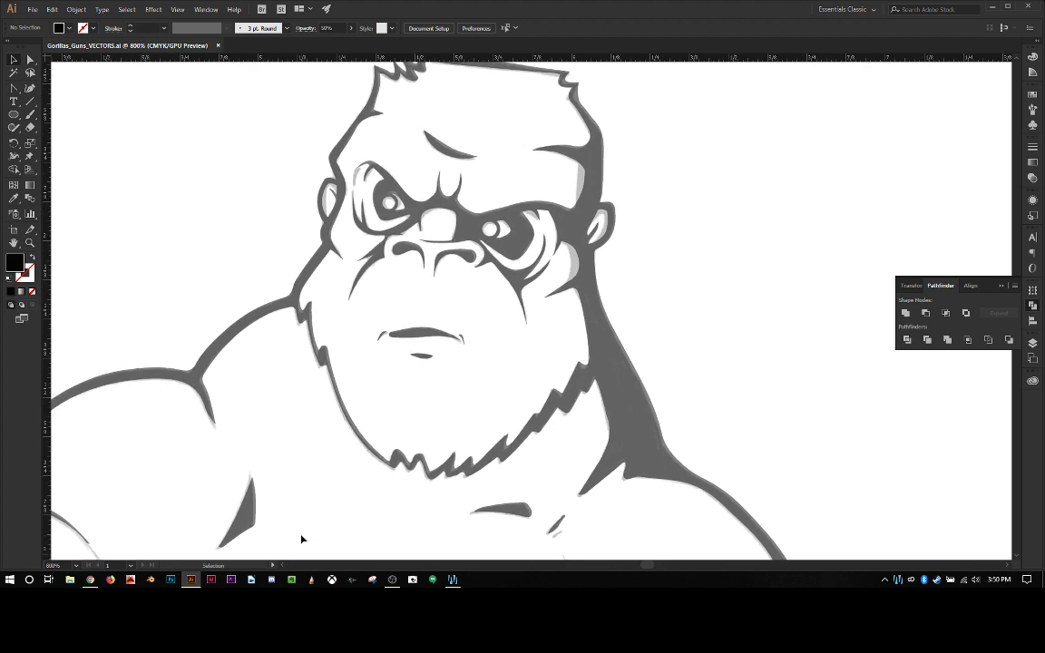
key("ctrl+plus")
left_click_drag(340, 499, 483, 346)
left_click(523, 243)
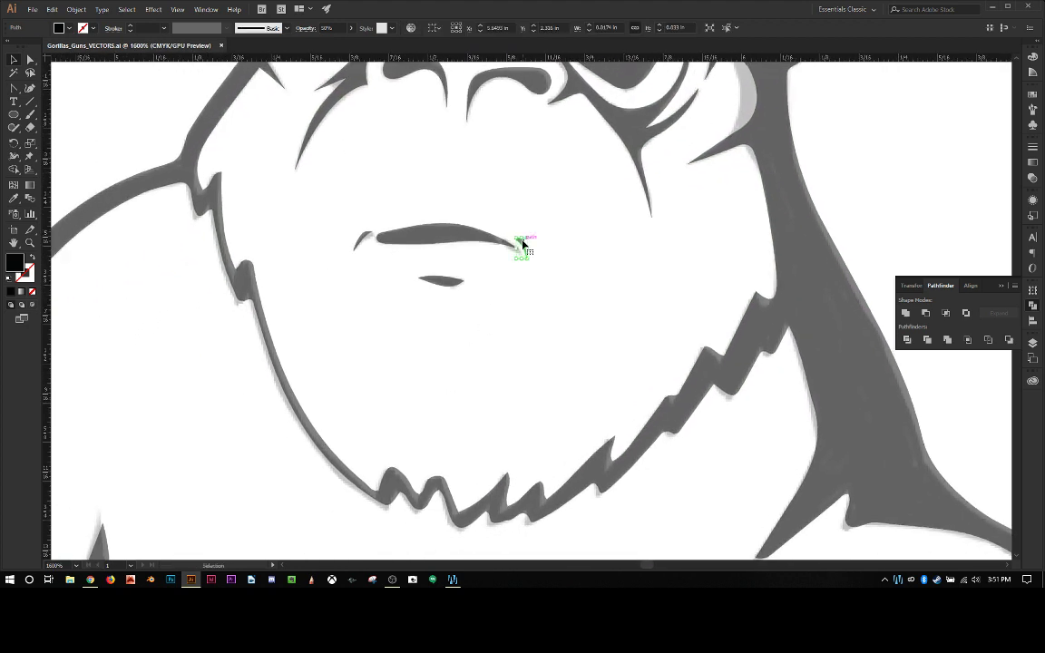
left_click_drag(523, 240, 535, 254)
left_click(514, 311)
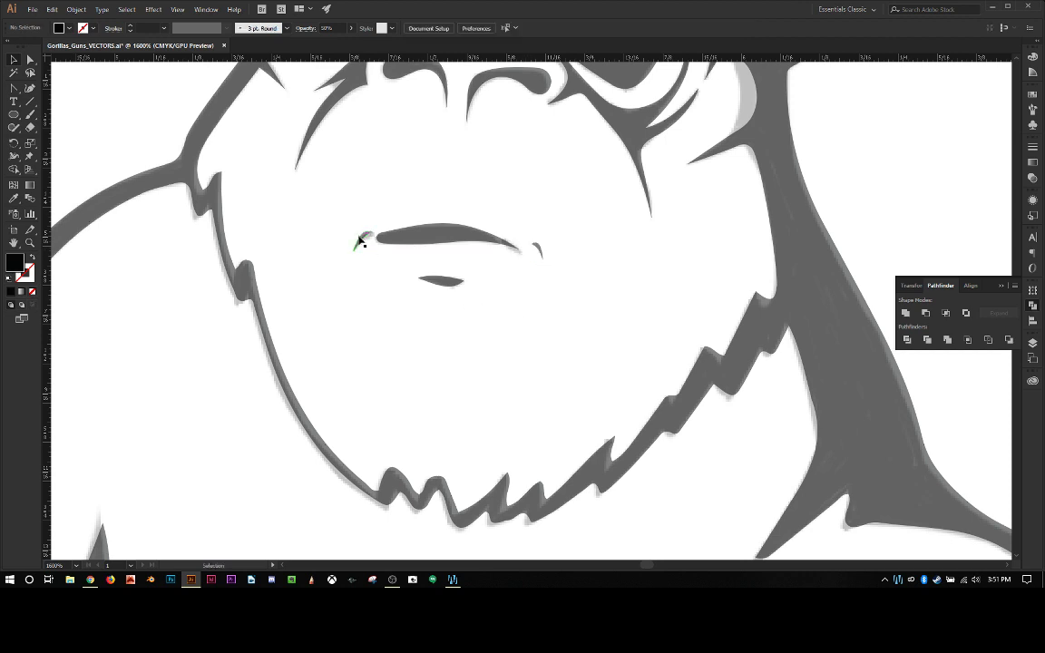
Move the small crease at the left corner of the mouth slightly outward and up, away from the mouth line.
left_click(360, 240)
left_click_drag(360, 240, 350, 233)
left_click(375, 306)
Delete the anchor point at the rounded left end of the mouth line and convert its neighbouring points to corners.
scroll(411, 324, "up", 2)
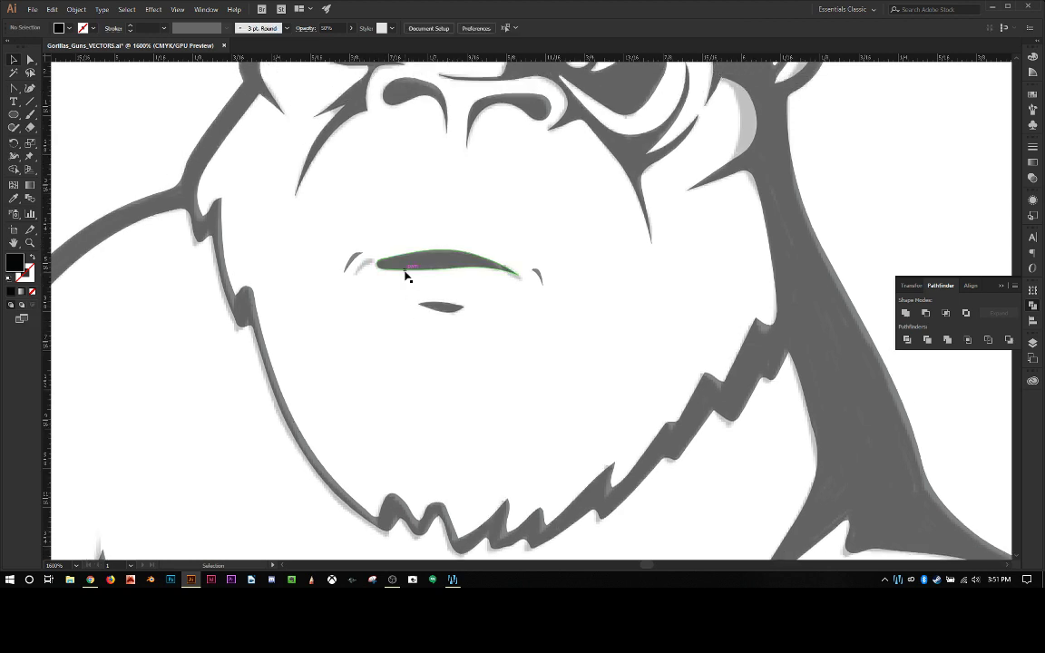
left_click(406, 276)
scroll(404, 274, "up", 3)
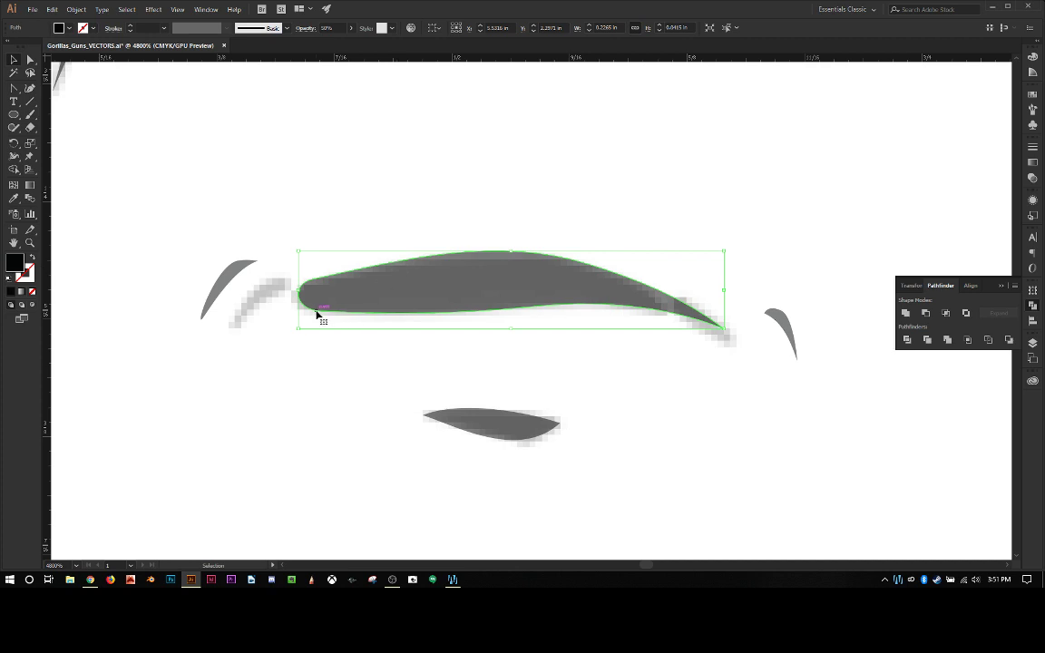
key("plus")
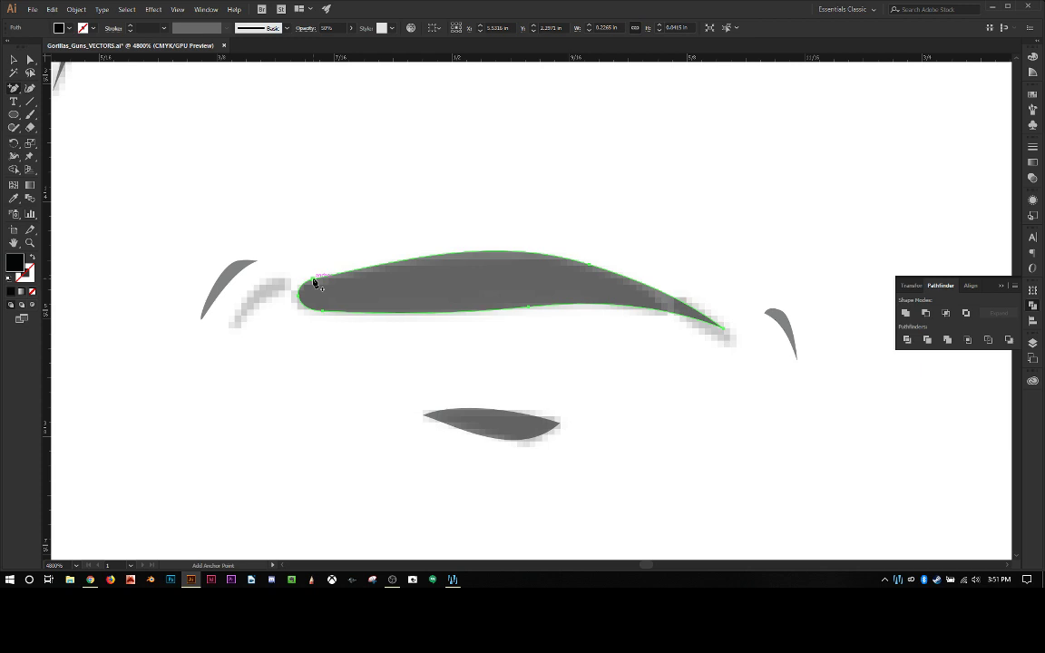
key("shift+c")
left_click(300, 294)
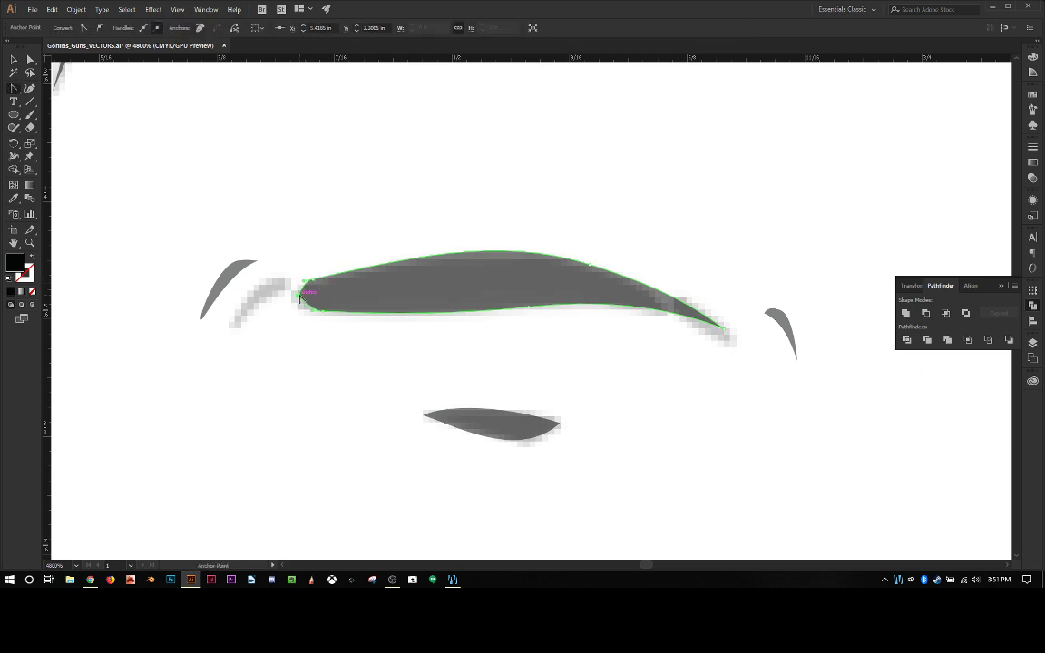
key("minus")
left_click(299, 296)
key("shift+c")
left_click(312, 311)
left_click(304, 281)
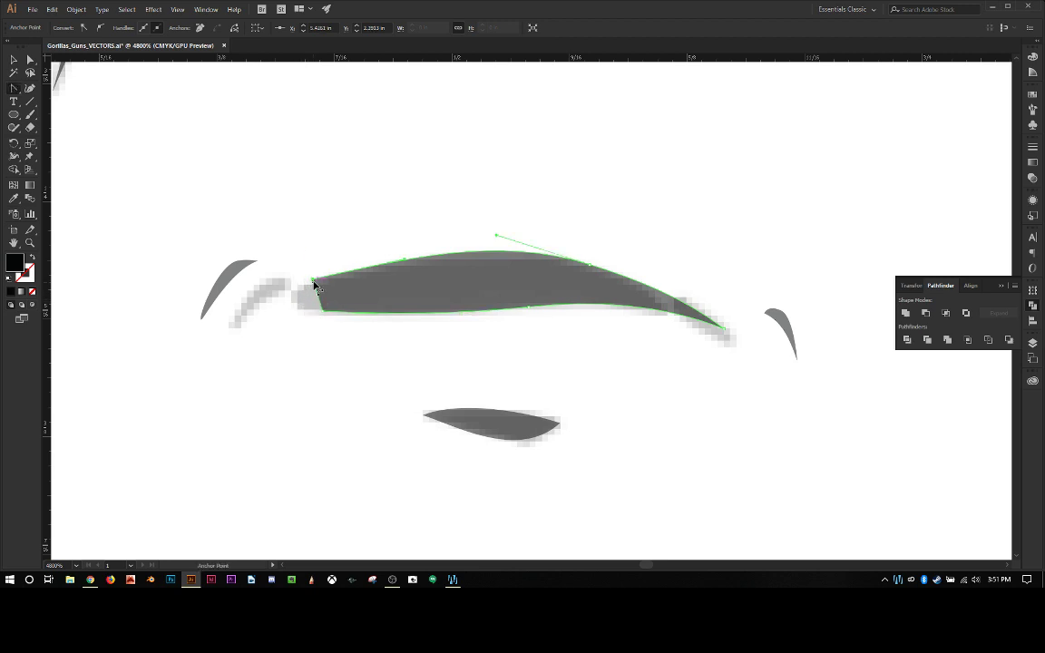
Move the mouth line's two left corner points outward to form a narrow, angular end.
key("a")
left_click_drag(317, 286, 299, 290)
mouse_move(324, 315)
left_mouse_down()
mouse_move(304, 313)
mouse_move(313, 322)
left_mouse_up()
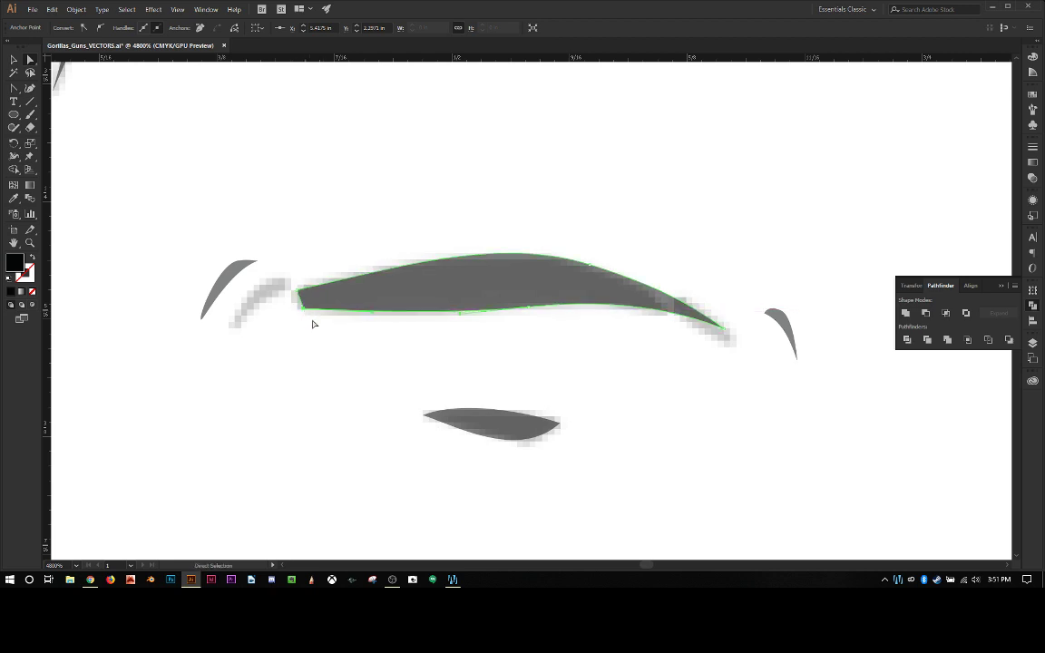
left_click(368, 345)
Add an anchor point on the outer outline where the side of the gorilla's face meets the left shoulder.
scroll(535, 355, "down", 2)
scroll(535, 355, "up", 1)
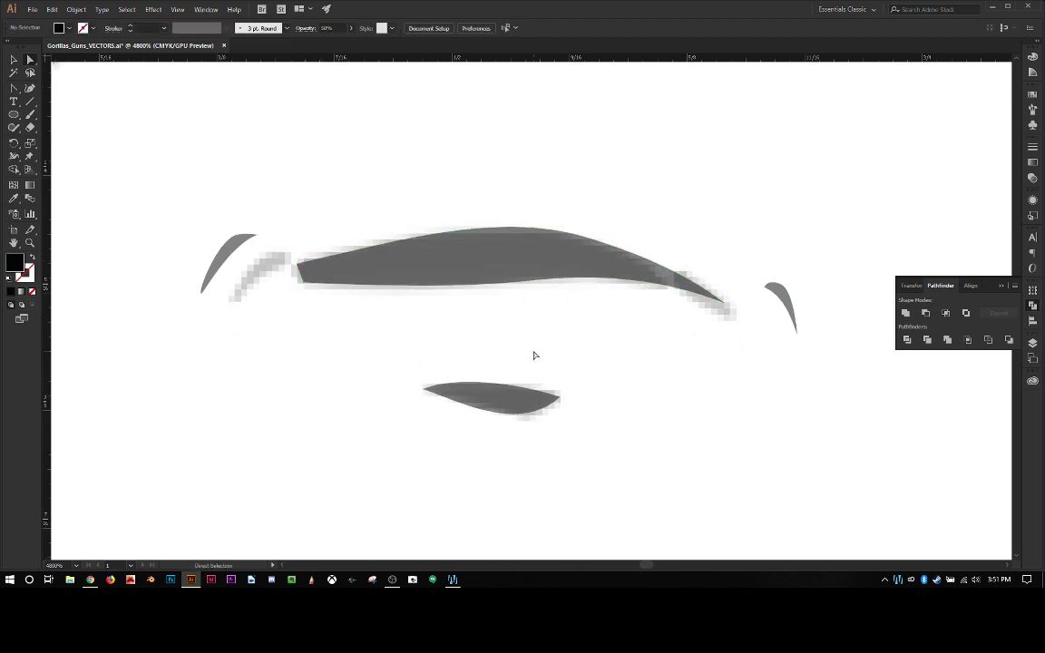
scroll(534, 355, "down", 6)
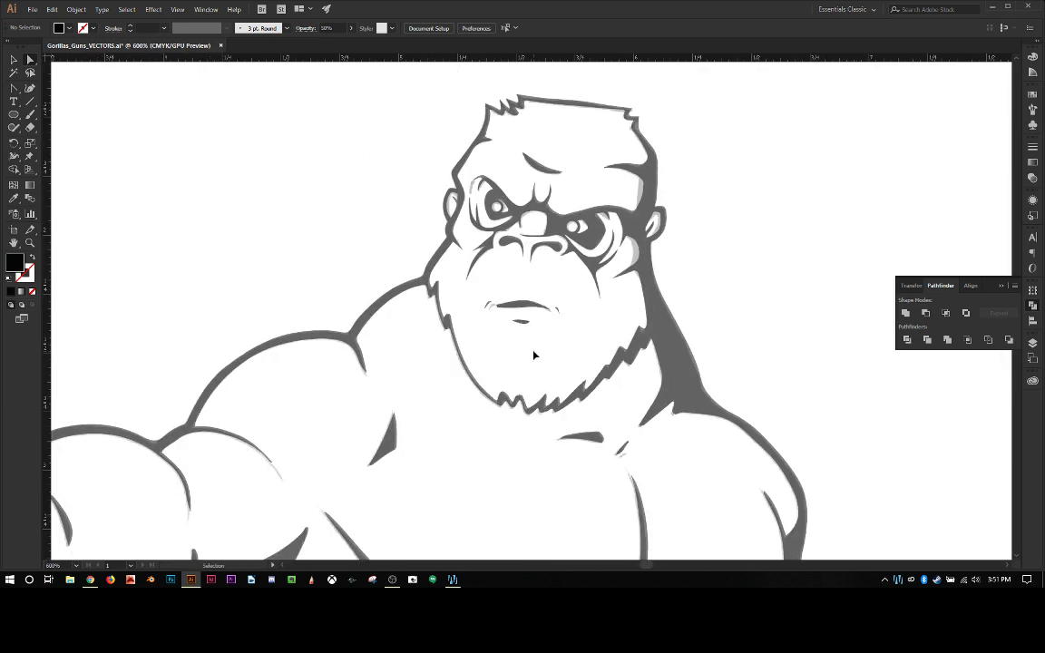
scroll(534, 354, "up", 4)
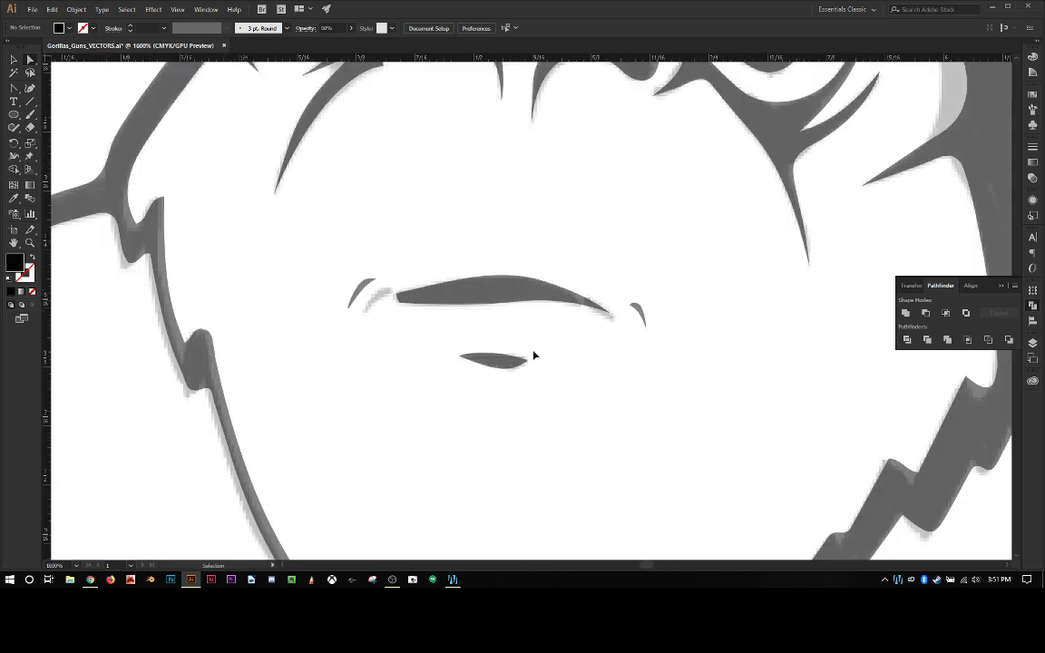
left_click_drag(356, 202, 605, 306)
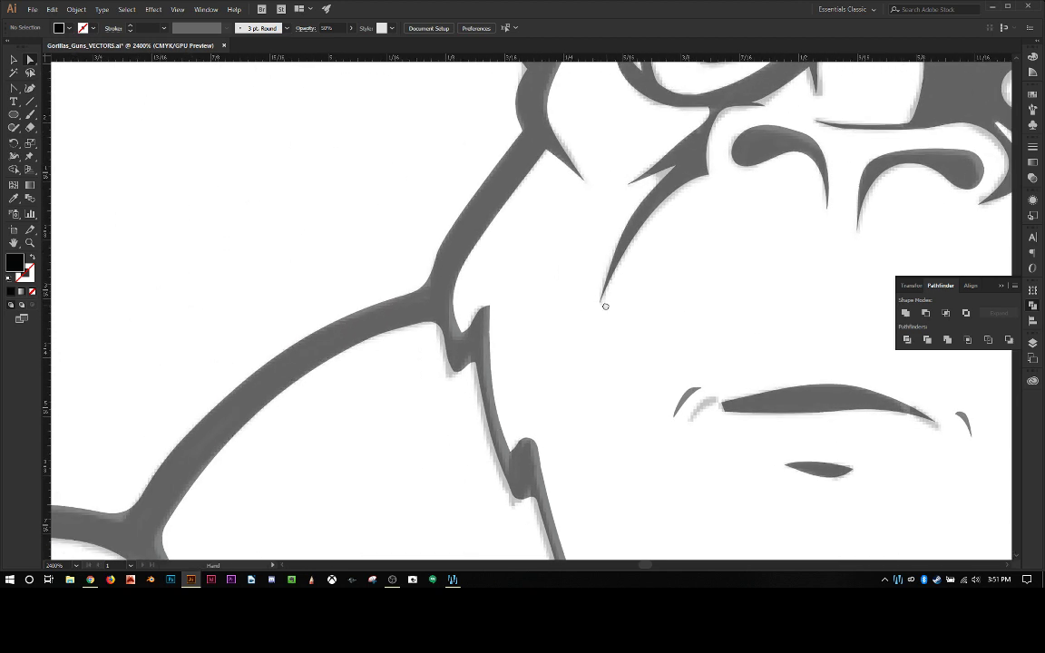
scroll(429, 272, "up", 1)
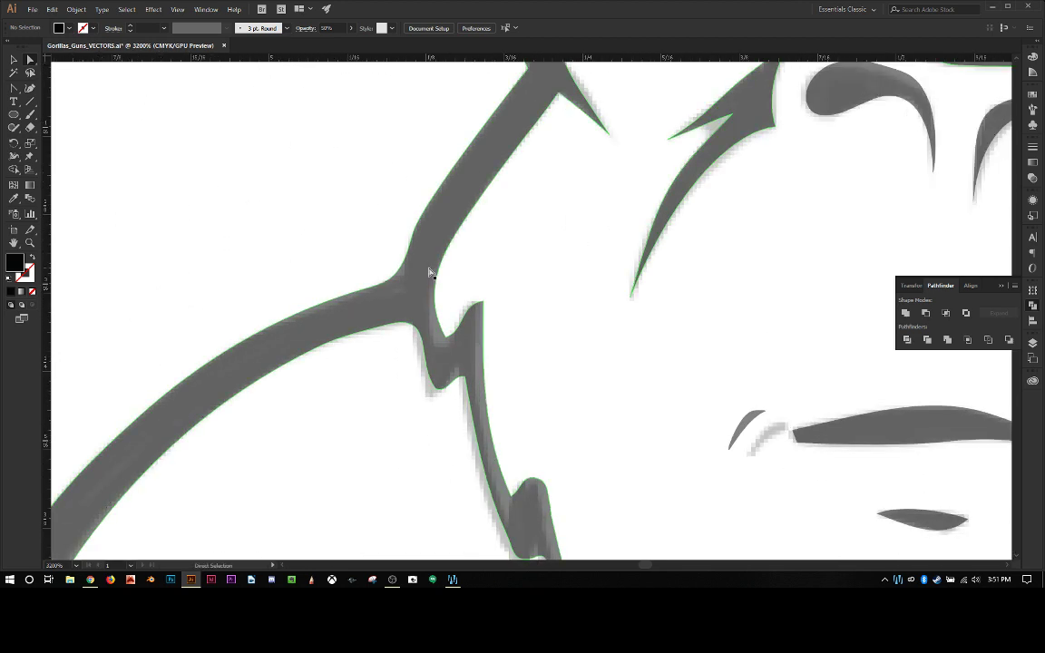
left_click_drag(429, 272, 497, 296)
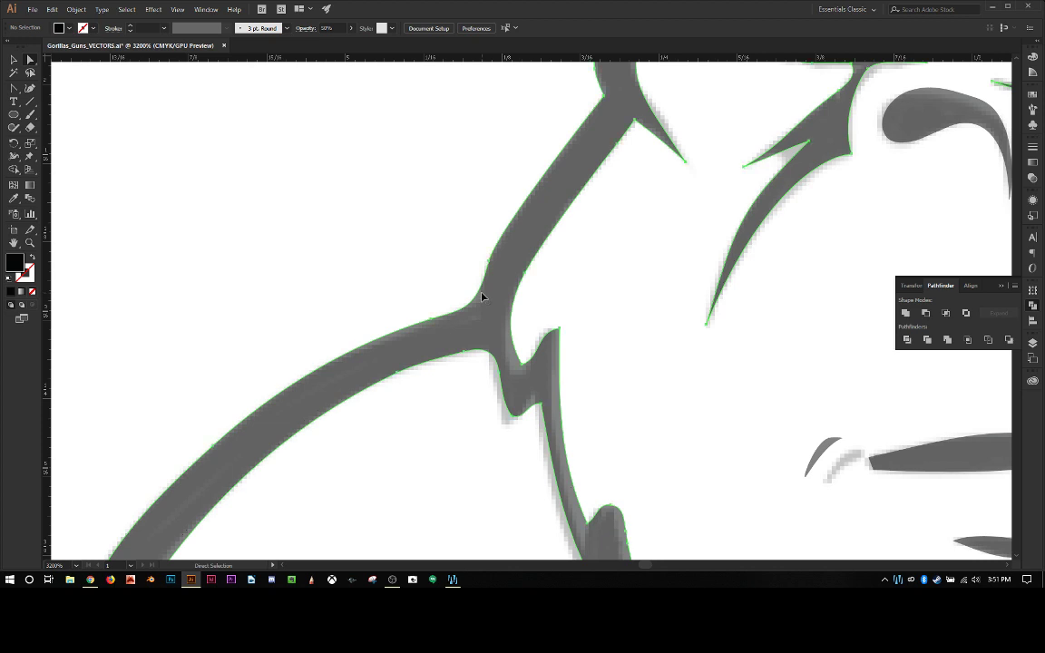
left_click(482, 297)
key("plus")
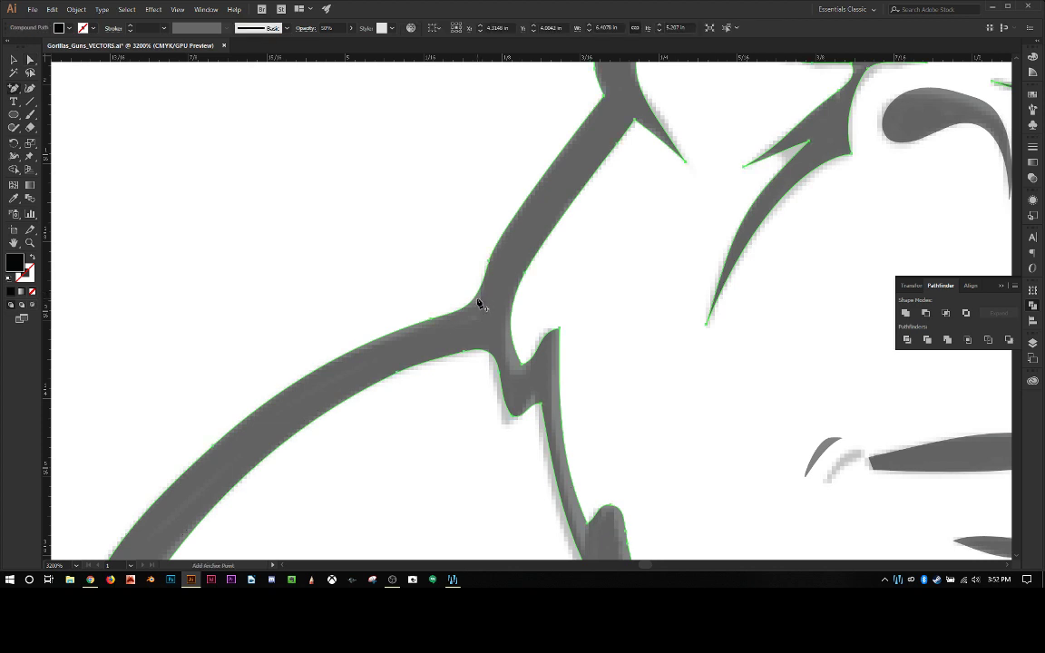
left_click(480, 302)
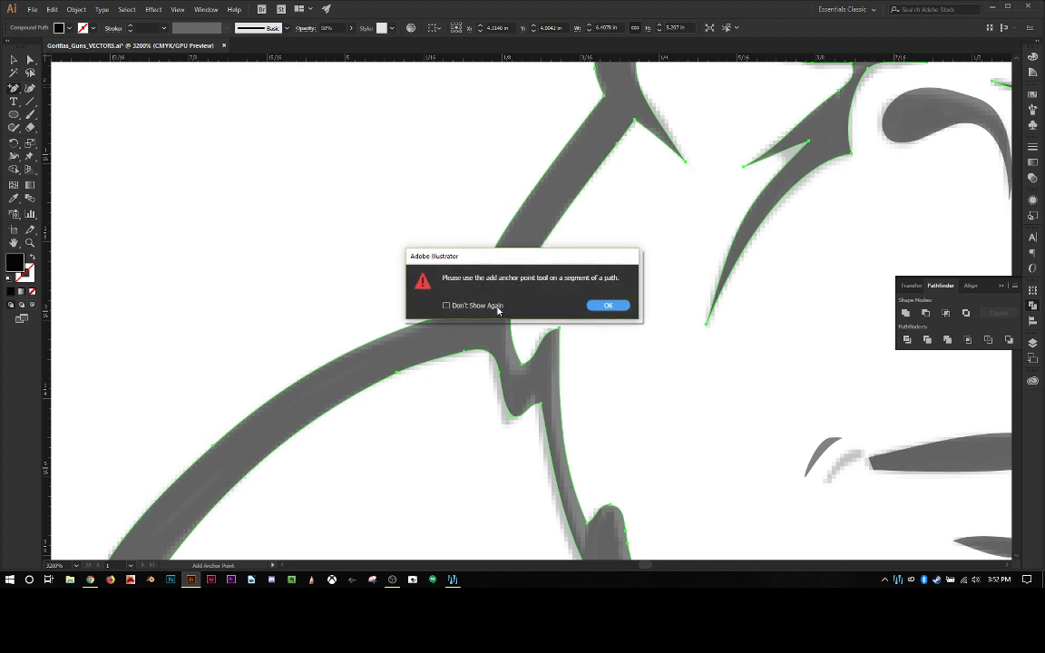
left_click(499, 309)
left_click(608, 304)
left_click(476, 304)
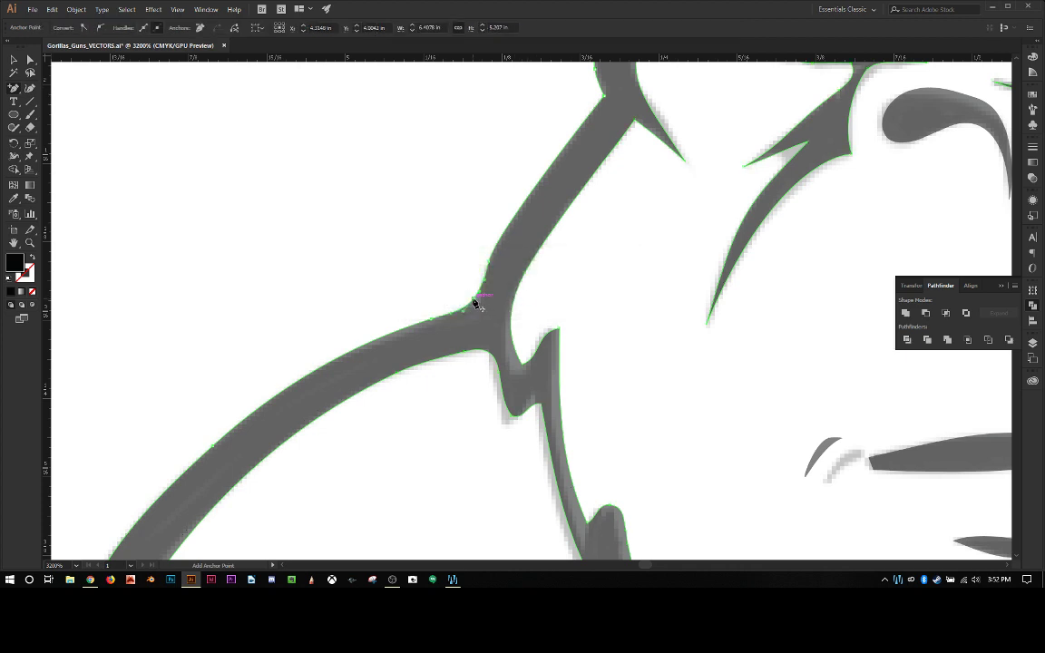
Convert the new face-shoulder junction point to a corner, pull it inward into the junction and adjust the shoulder curve's handle.
key("shift+c")
left_click(474, 300)
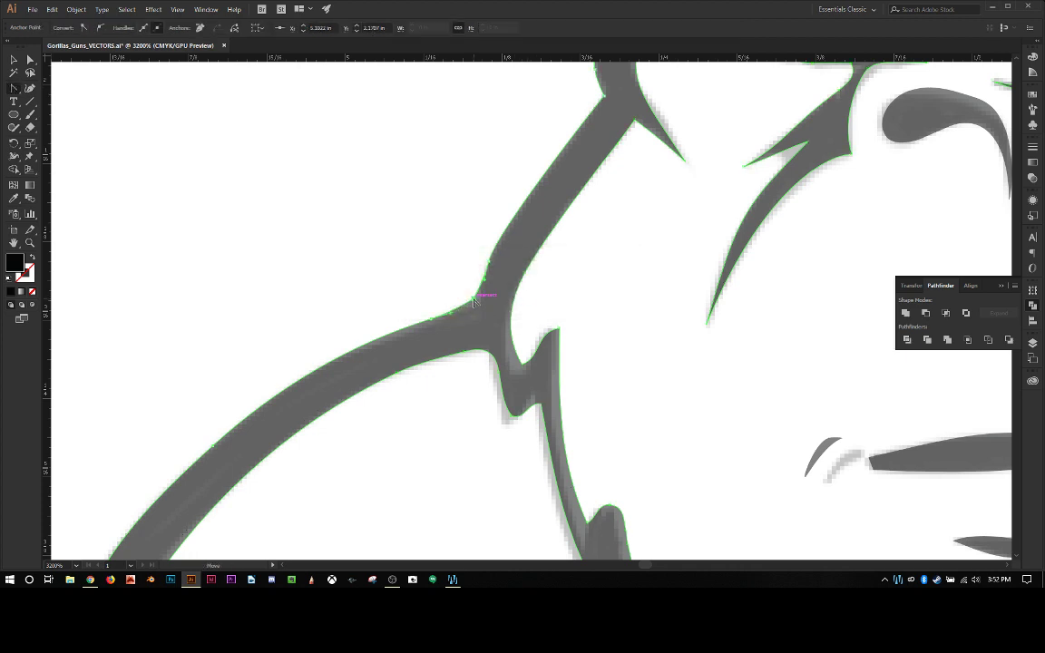
left_click(474, 303)
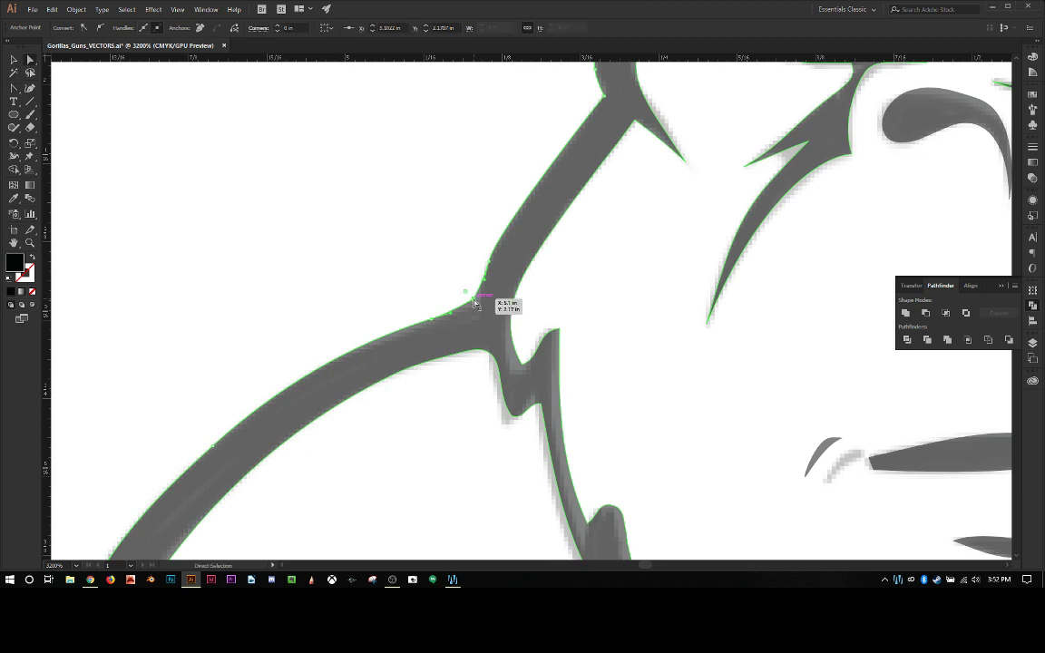
mouse_move(473, 303)
left_mouse_down()
mouse_move(486, 330)
mouse_move(478, 299)
left_mouse_up()
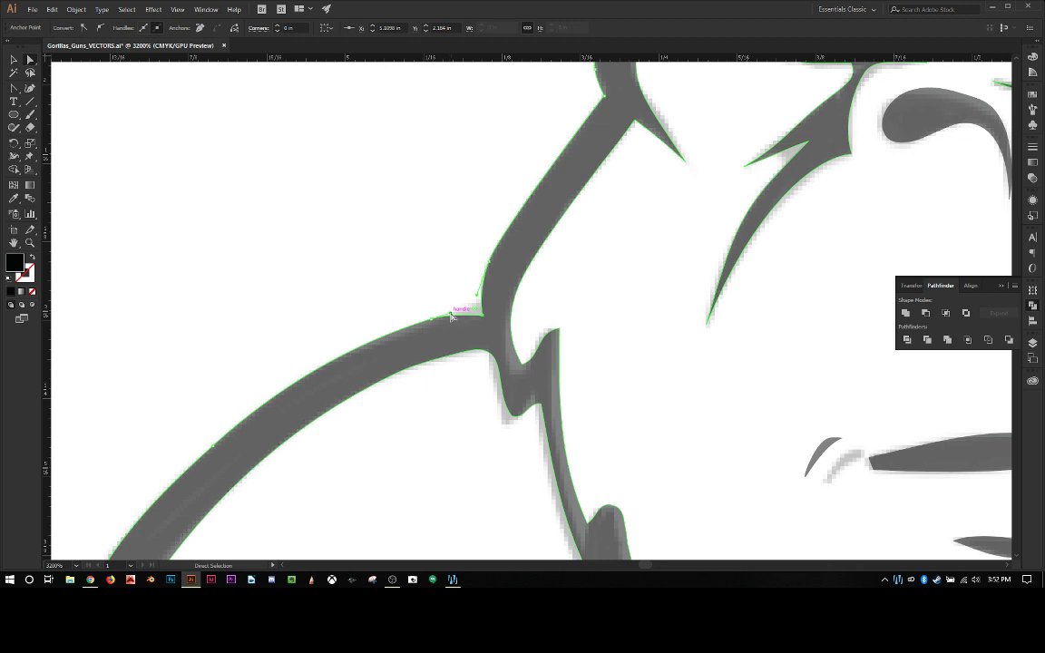
left_click_drag(451, 315, 461, 309)
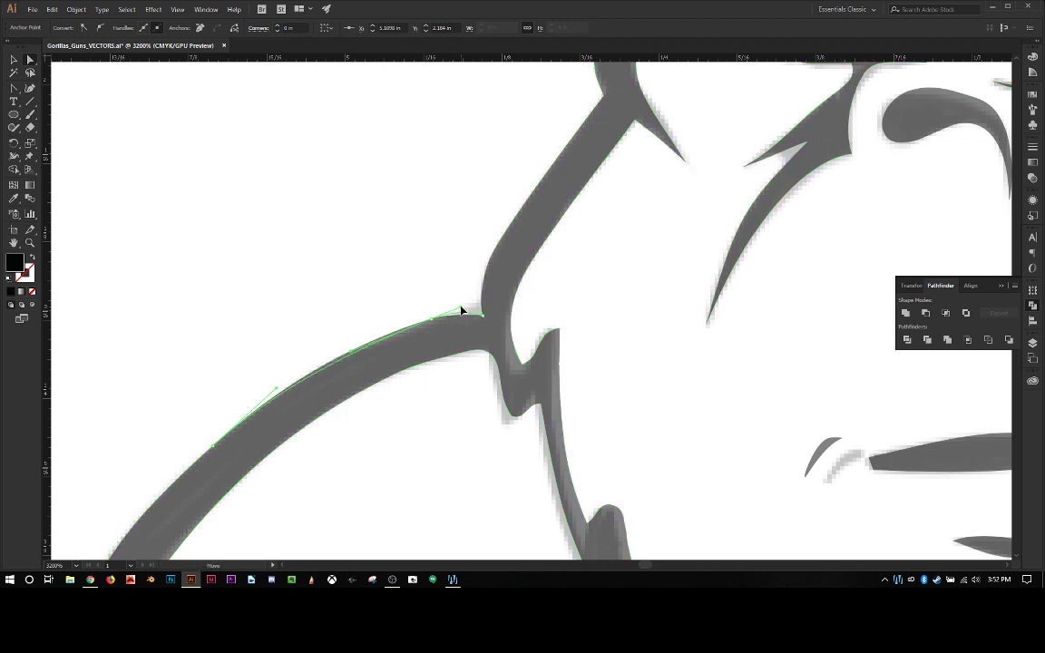
left_click(434, 285)
Raise the corner point at the face-shoulder junction slightly to even out the shoulder outline.
scroll(434, 286, "down", 1)
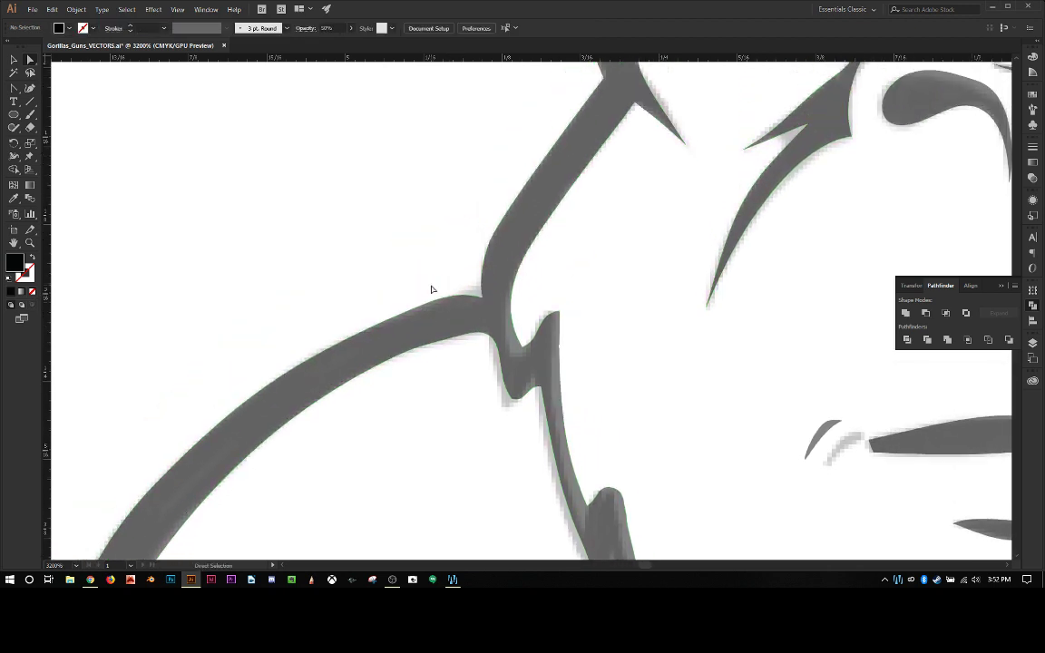
left_click(483, 300)
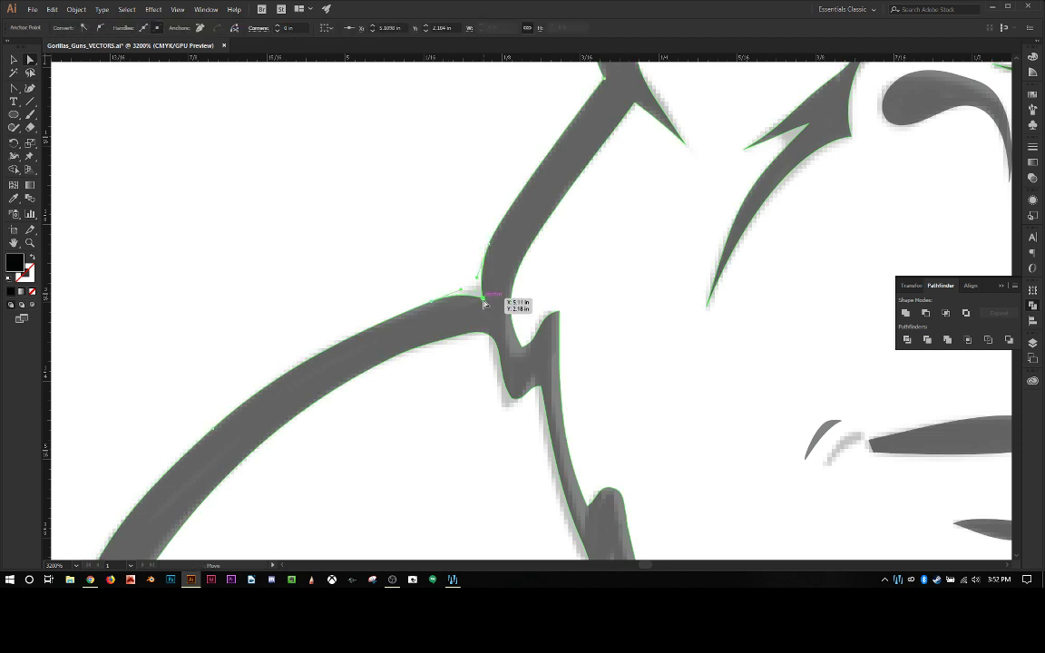
left_click_drag(485, 304, 483, 290)
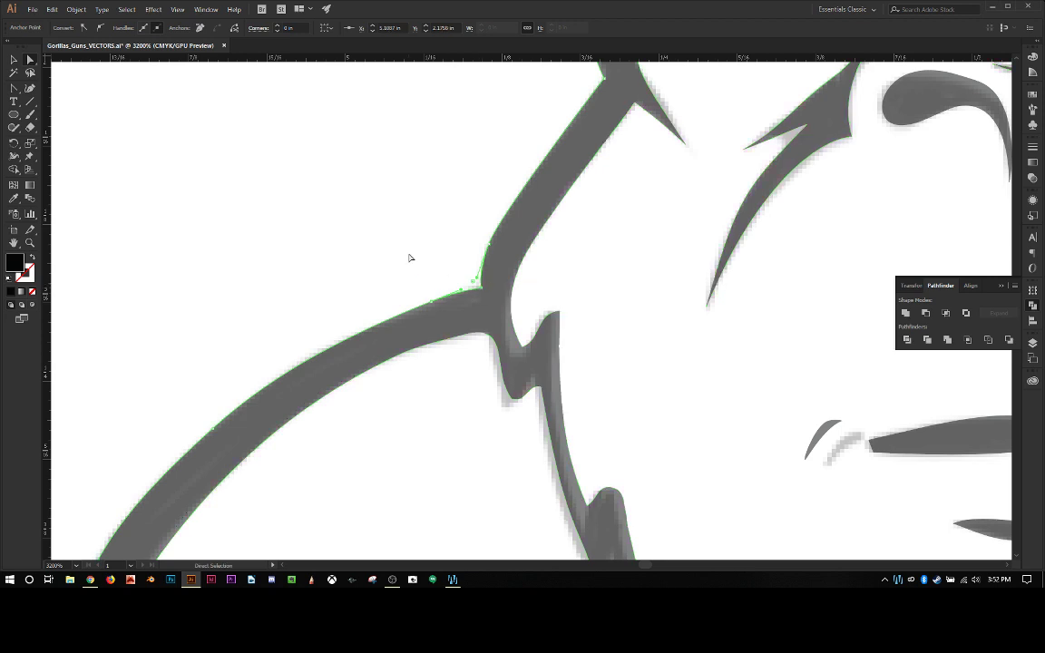
left_click(409, 257)
Sharpen the shoulder line's lower junction and the first cheek-fur tip into corners, moving the junction up and the fur tip down to the sketch.
left_click(491, 340)
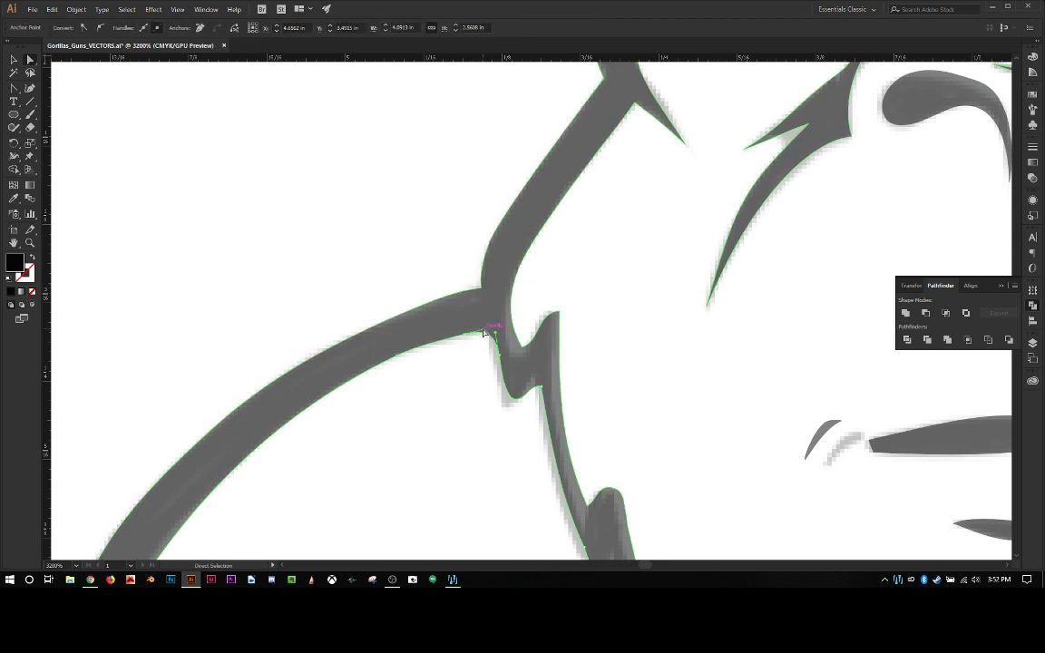
key("shift+c")
left_click(484, 332)
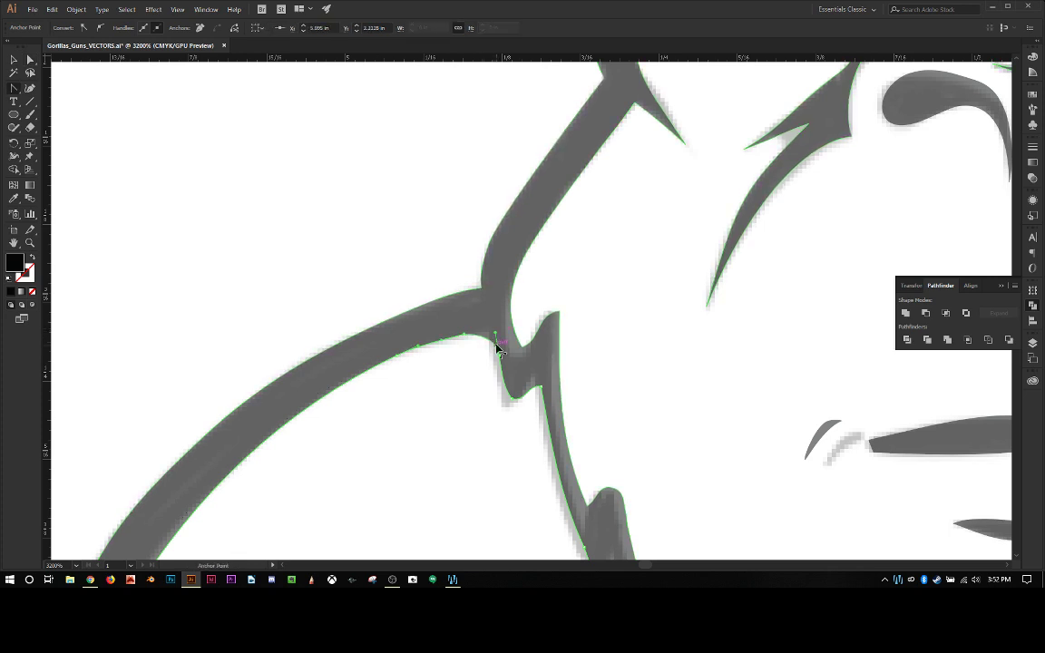
left_click_drag(497, 348, 513, 402)
key("a")
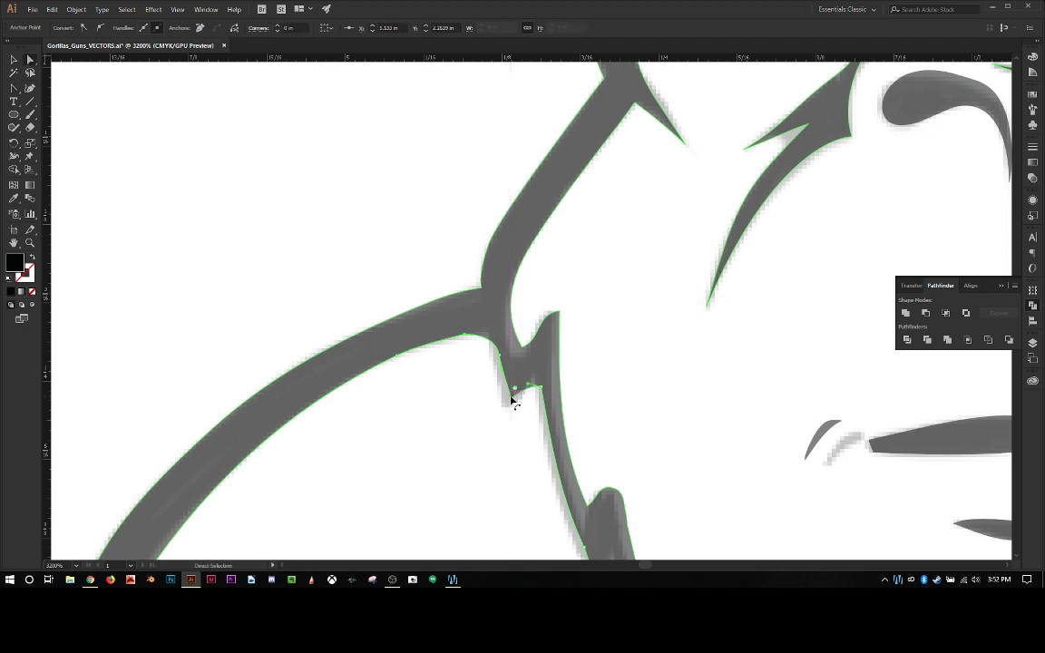
left_click_drag(511, 400, 505, 406)
left_click_drag(501, 356, 488, 332)
left_click(449, 369)
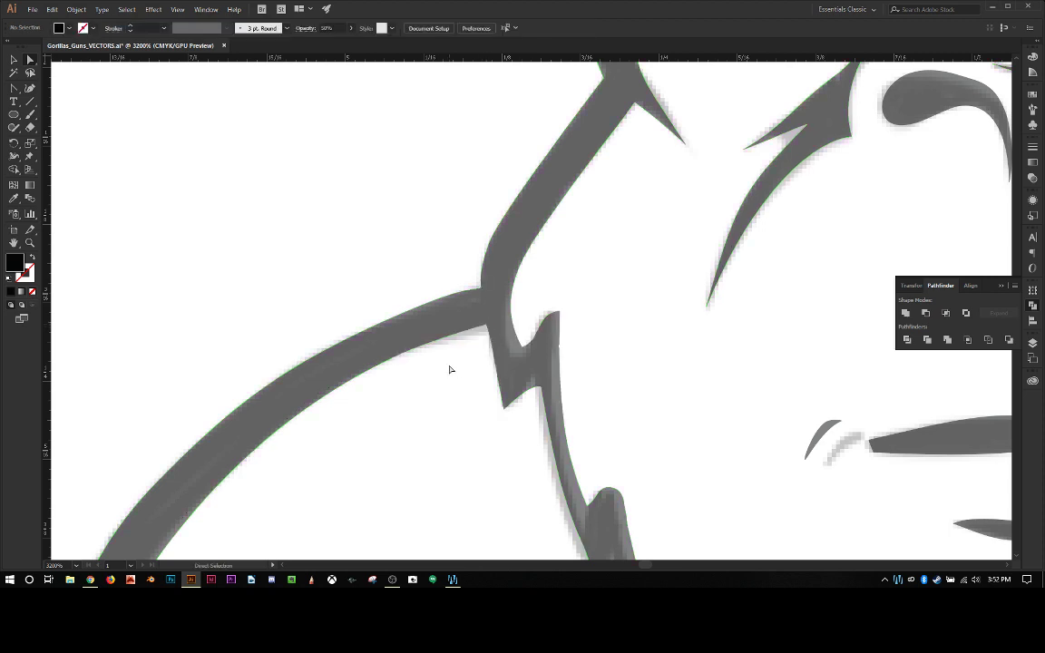
left_click_drag(484, 291, 482, 291)
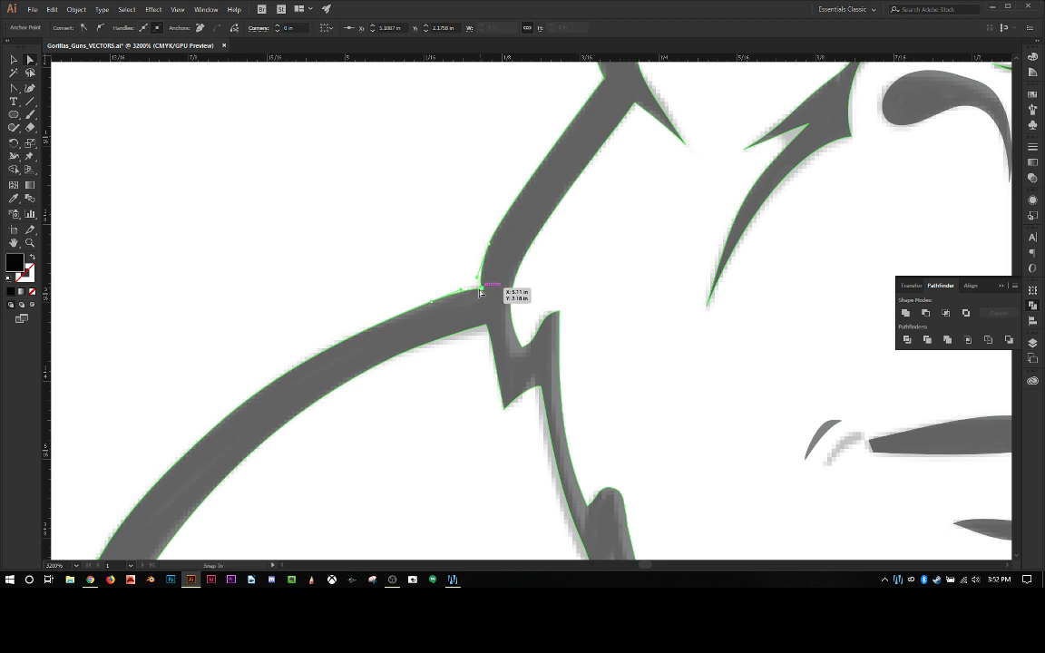
left_click_drag(481, 291, 482, 291)
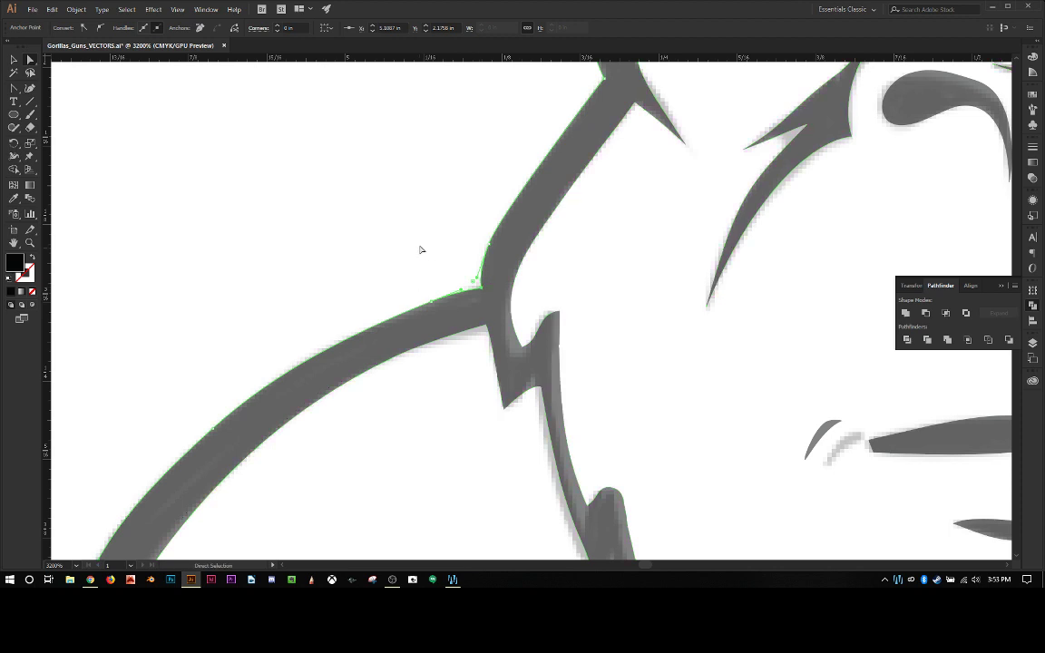
Adjust the curve of the inner face line beside the shoulder junction, and convert the notch below it to a corner, moved down and left.
left_click(420, 247)
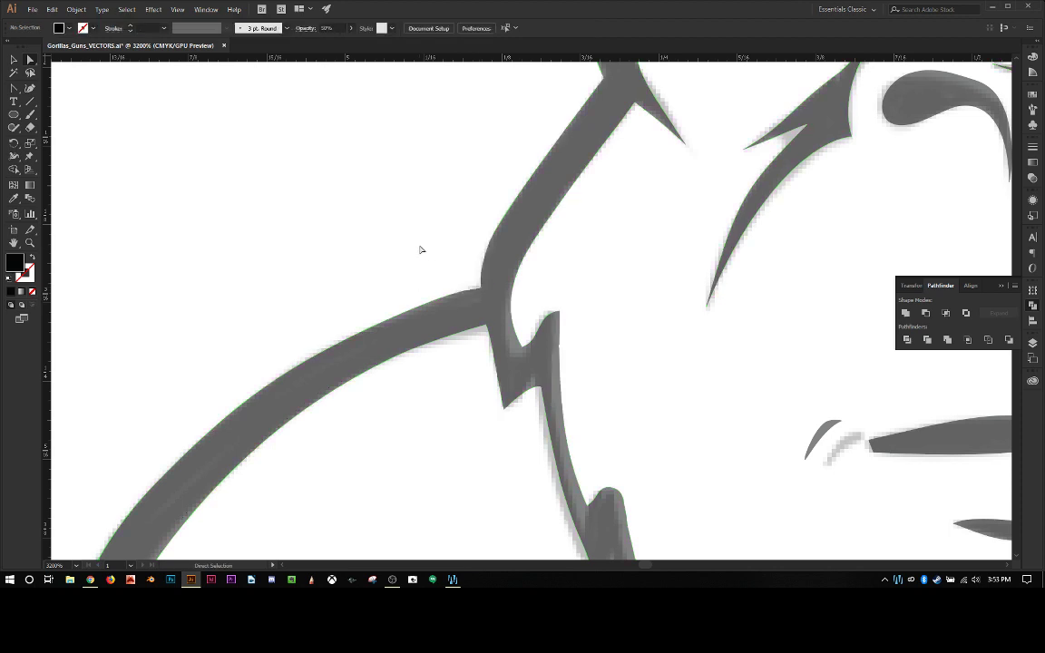
left_click(515, 284)
left_click_drag(508, 285, 498, 301)
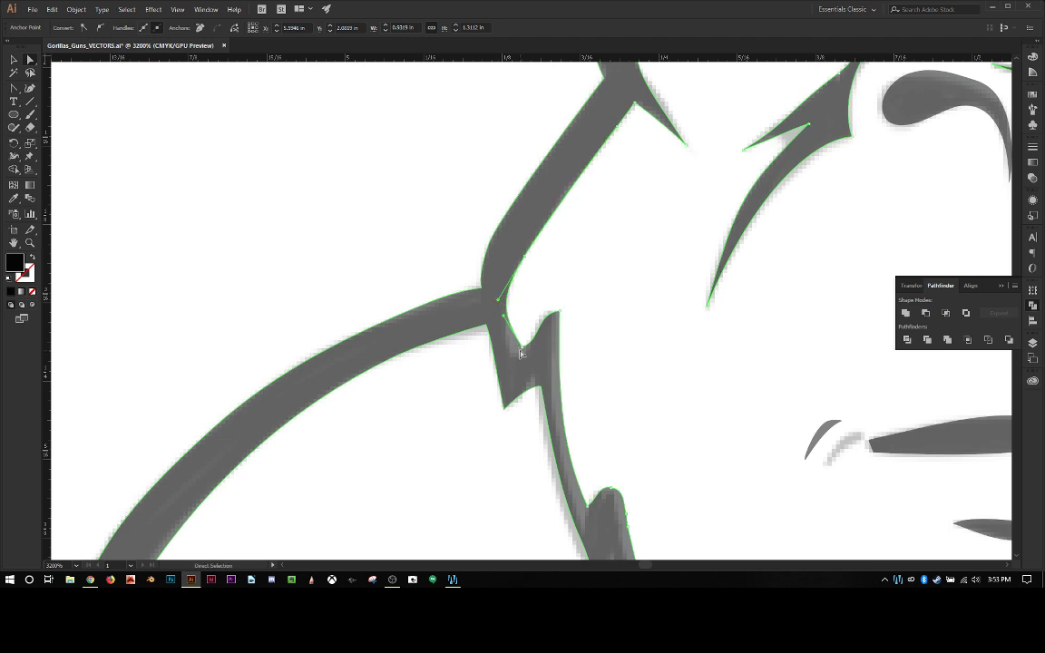
key("shift+c")
left_click(523, 352)
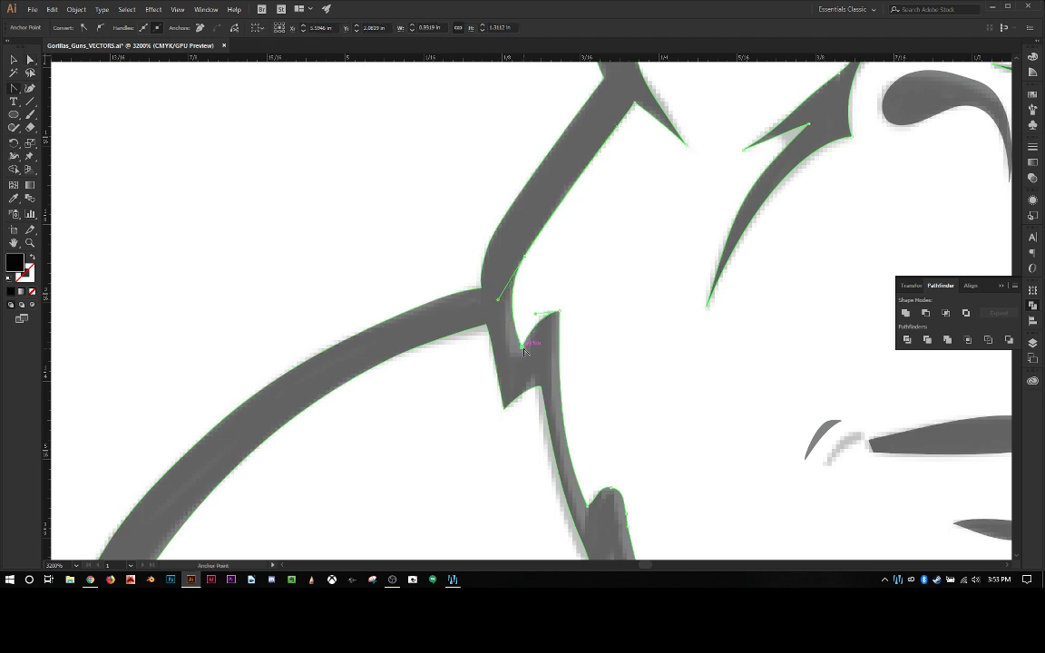
key("a")
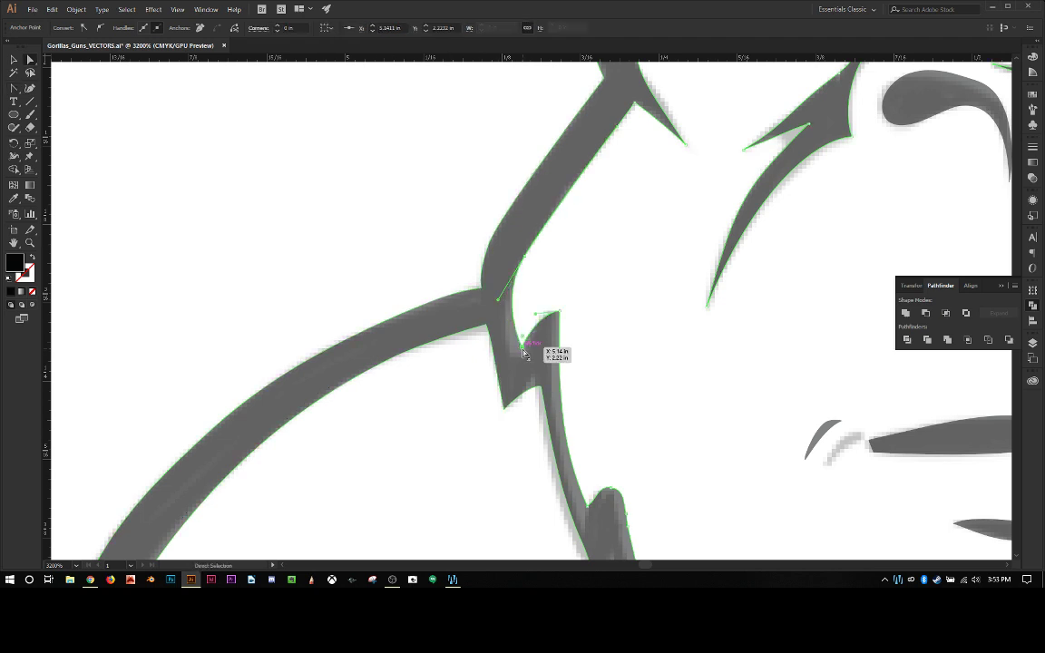
mouse_move(524, 352)
left_mouse_down()
mouse_move(511, 362)
mouse_move(514, 349)
left_mouse_up()
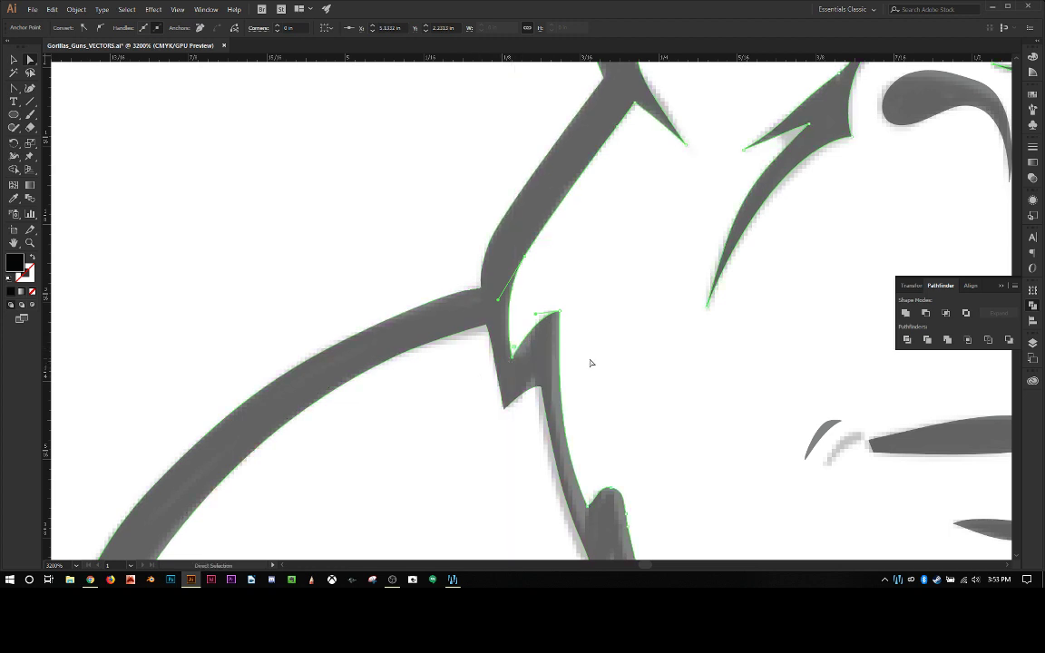
Nudge the upper tip of the first cheek-fur tuft slightly left and raise the notch point on the tuft's underside.
left_click(560, 315)
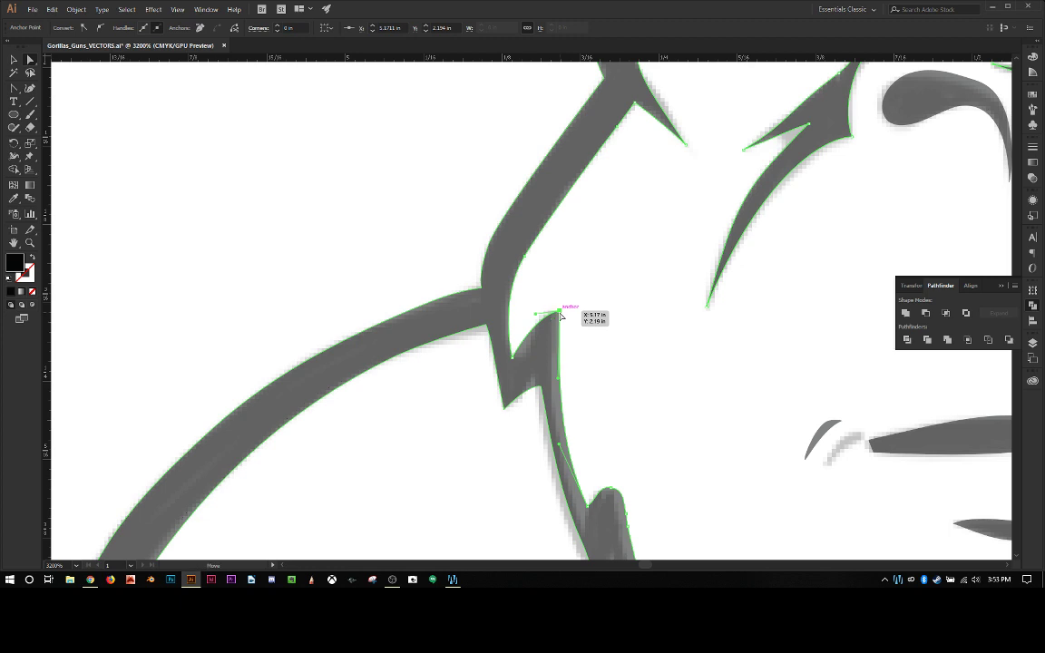
left_click_drag(561, 315, 556, 314)
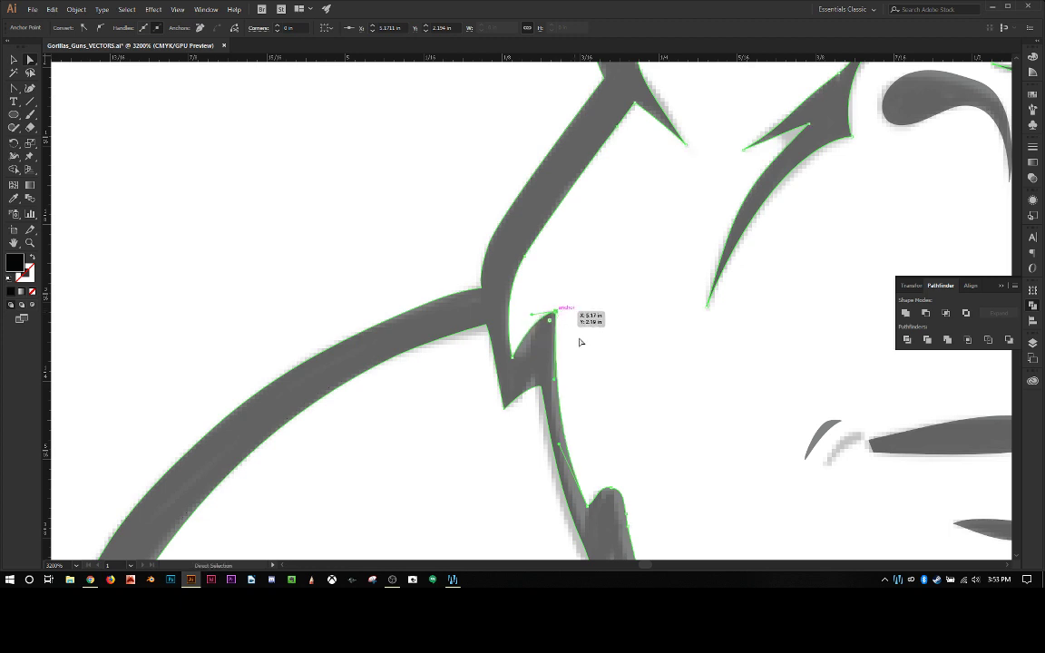
left_click(600, 371)
scroll(597, 385, "down", 2)
left_click(545, 346)
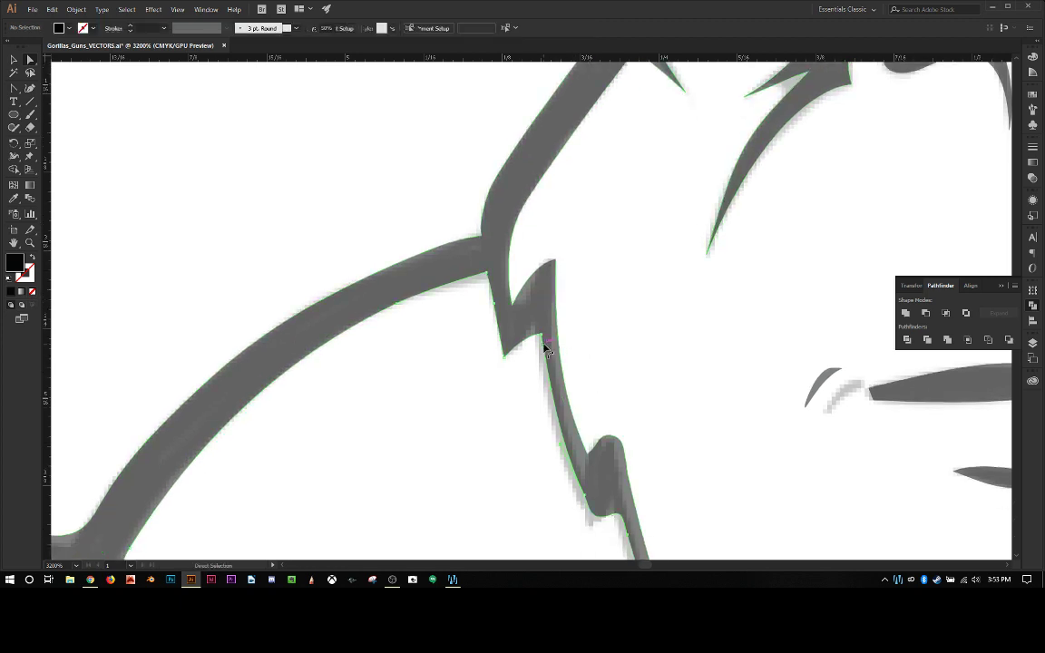
left_click(542, 337)
left_click_drag(543, 339, 538, 322)
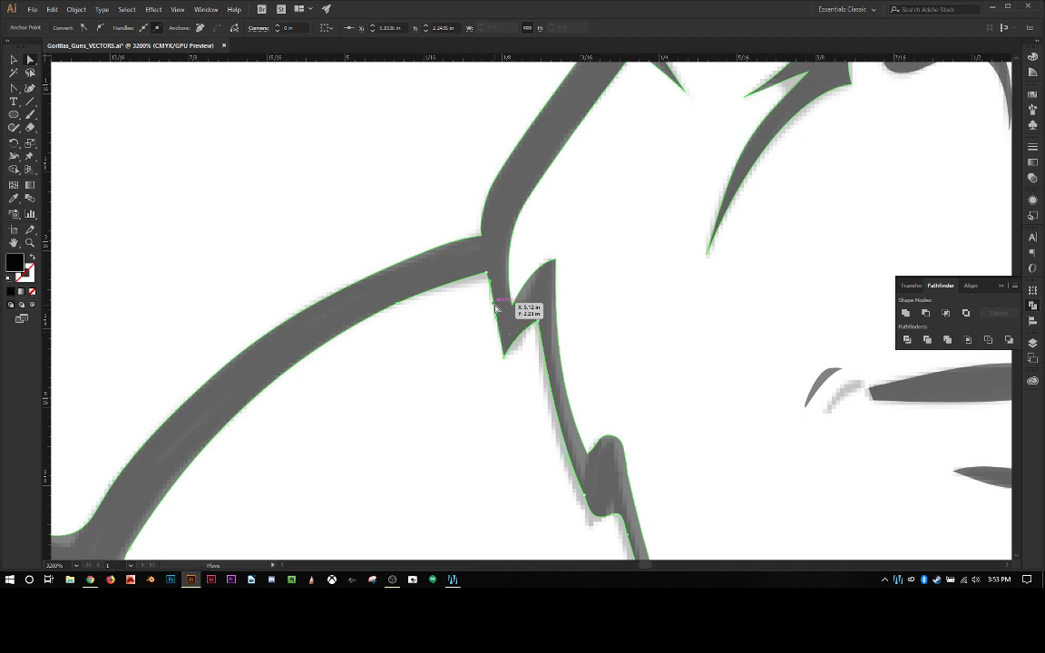
Delete the extra anchor on the outer edge above the upper notch tip and curve that edge into the tip.
left_click(500, 313)
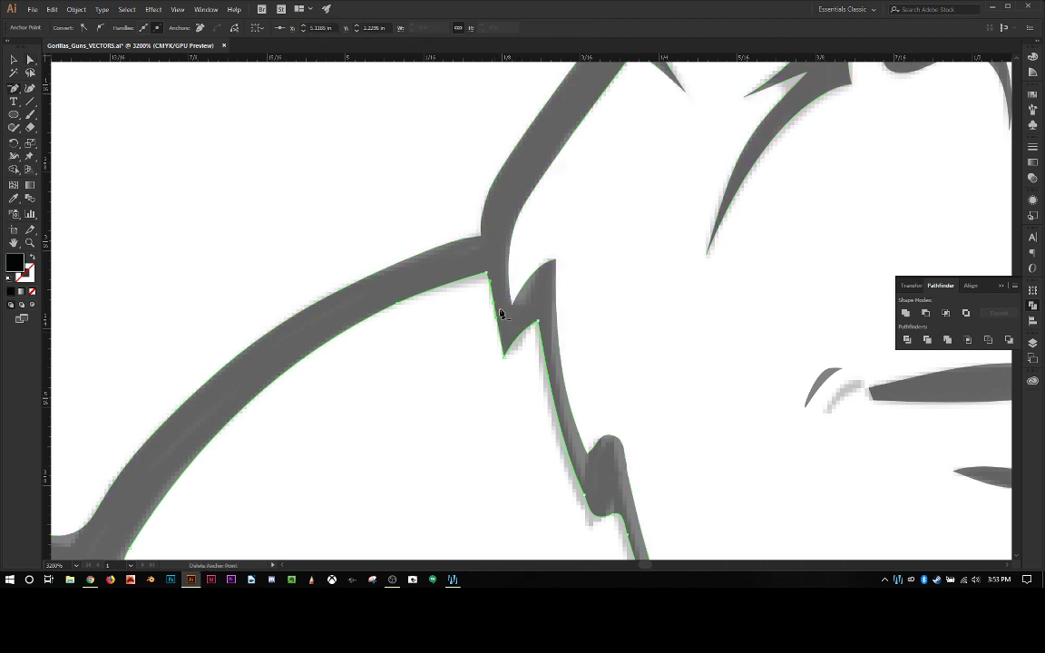
key("minus")
left_click(495, 307)
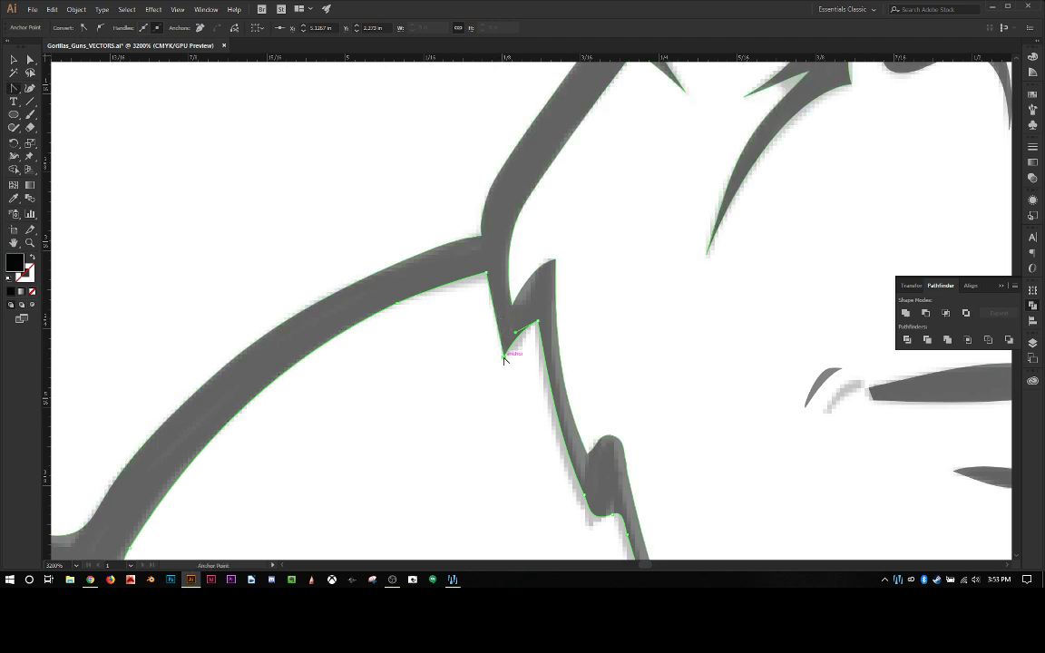
left_click_drag(505, 356, 478, 307)
left_click(521, 364)
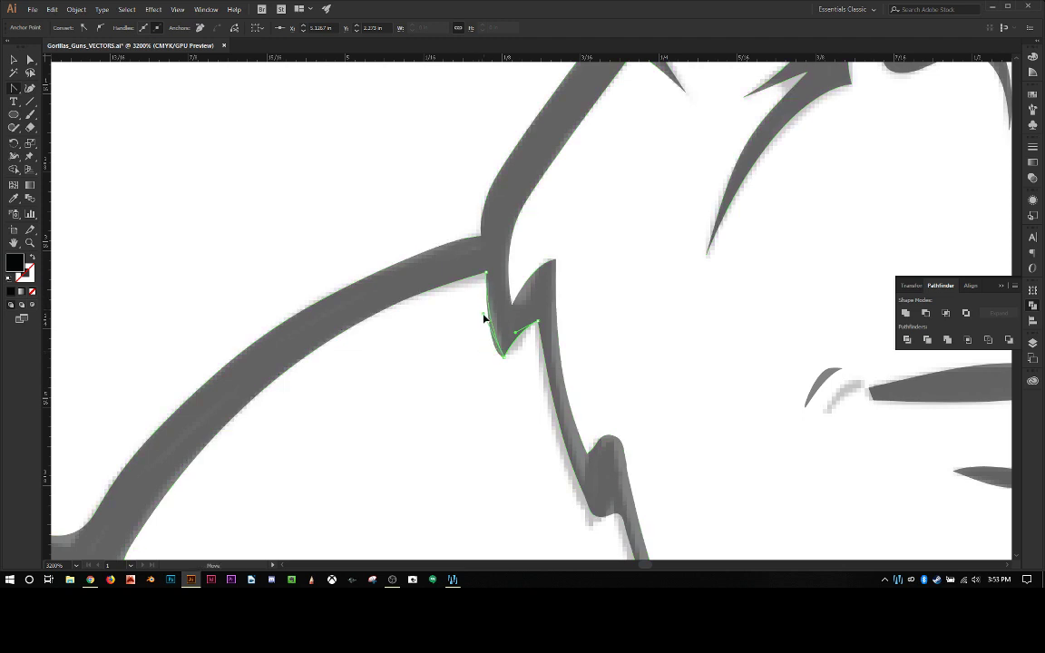
Remove the extra anchor at the rounded lower notch and pull its remaining anchor onto the sketch as a sharp tip.
scroll(516, 345, "down", 2)
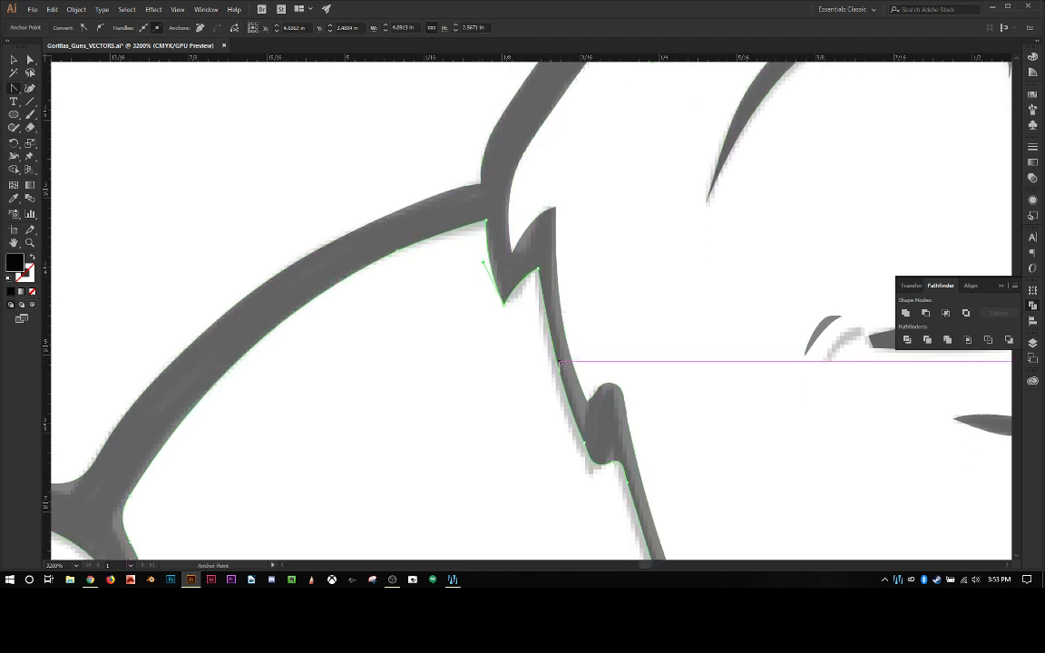
scroll(580, 417, "down", 2)
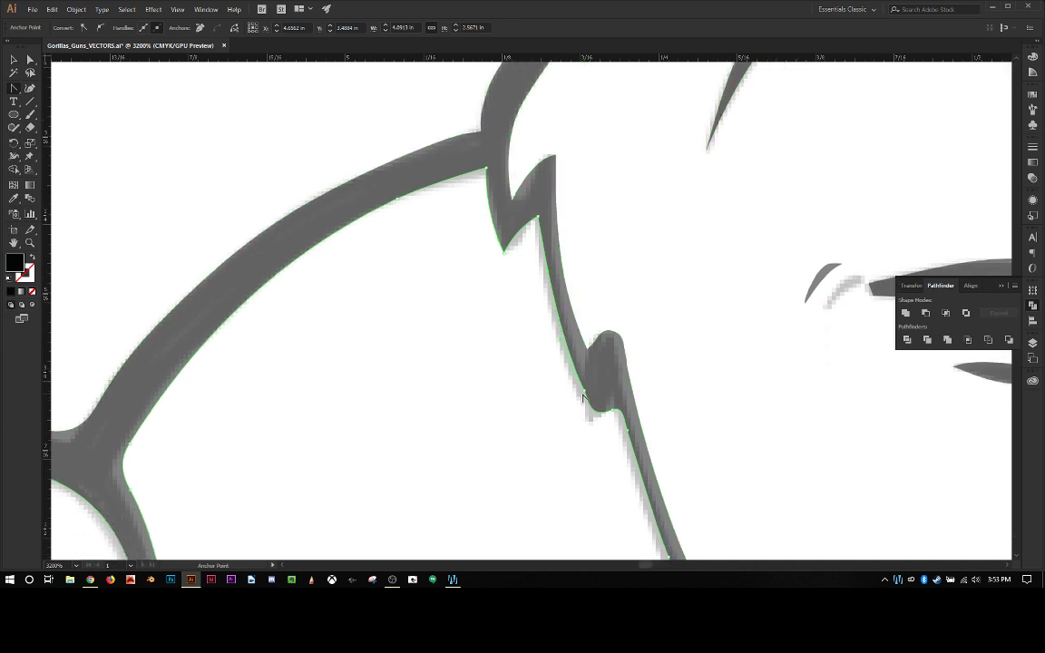
left_click(586, 393)
mouse_move(591, 402)
left_mouse_down()
mouse_move(613, 424)
mouse_move(614, 412)
mouse_move(610, 396)
mouse_move(584, 393)
mouse_move(593, 417)
left_mouse_up()
key("a")
scroll(592, 418, "down", 1)
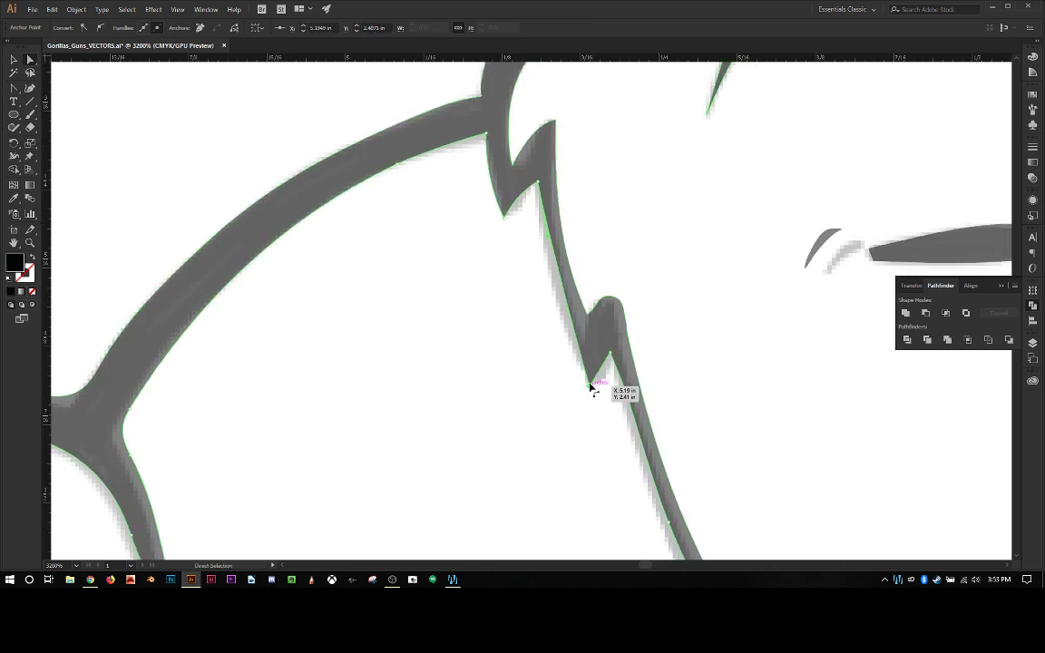
Pull a curve handle from the lower notch tip to bow the outer edge between the two notches.
key("shift+c")
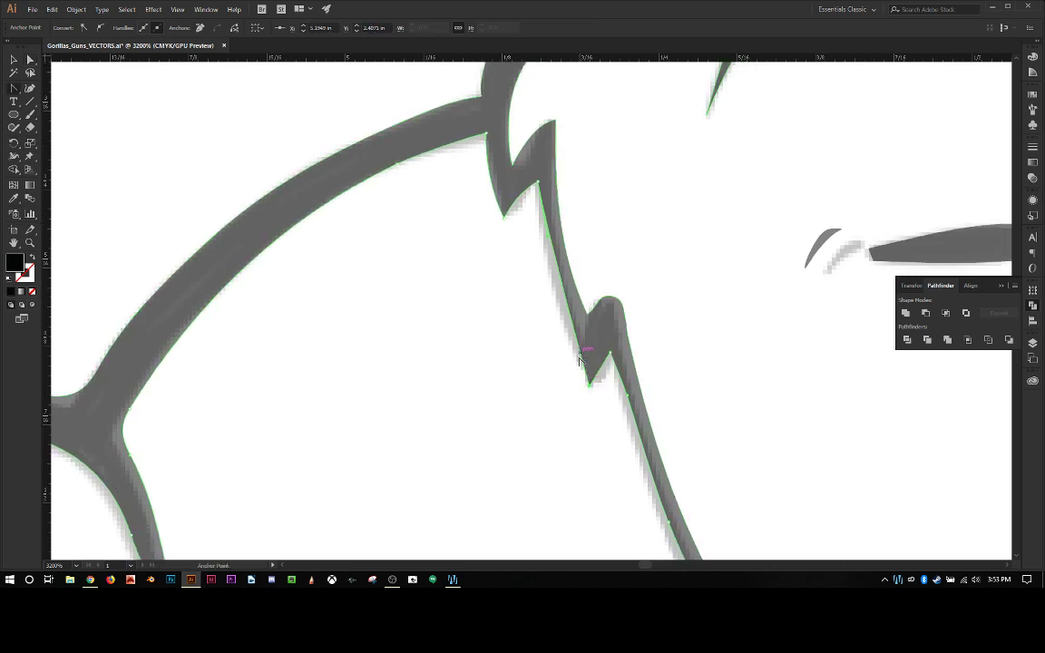
mouse_move(589, 389)
left_mouse_down()
mouse_move(606, 397)
mouse_move(590, 386)
left_mouse_up()
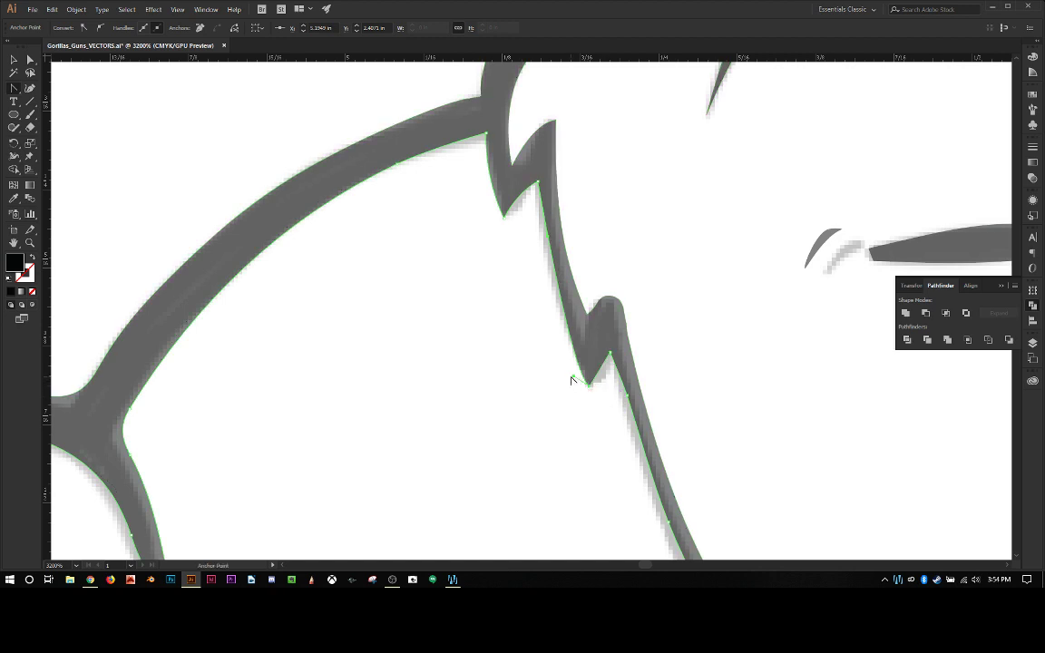
left_click_drag(574, 379, 541, 295)
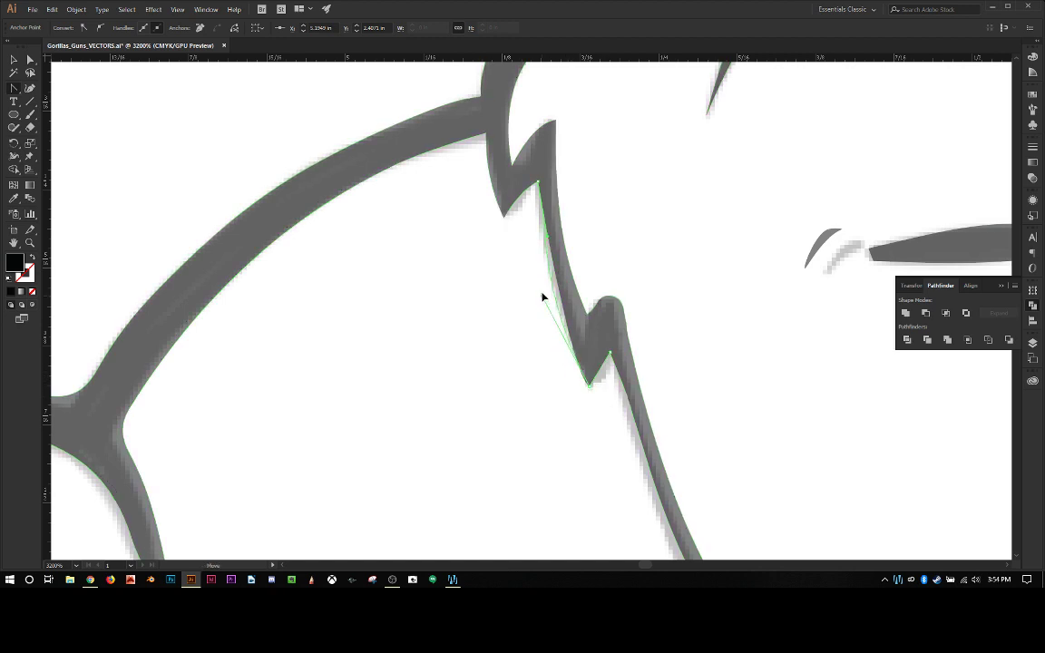
Move the lower notch's inner corner anchor down and lengthen the handle from the upper spike to curve the inner edge.
left_click(589, 314)
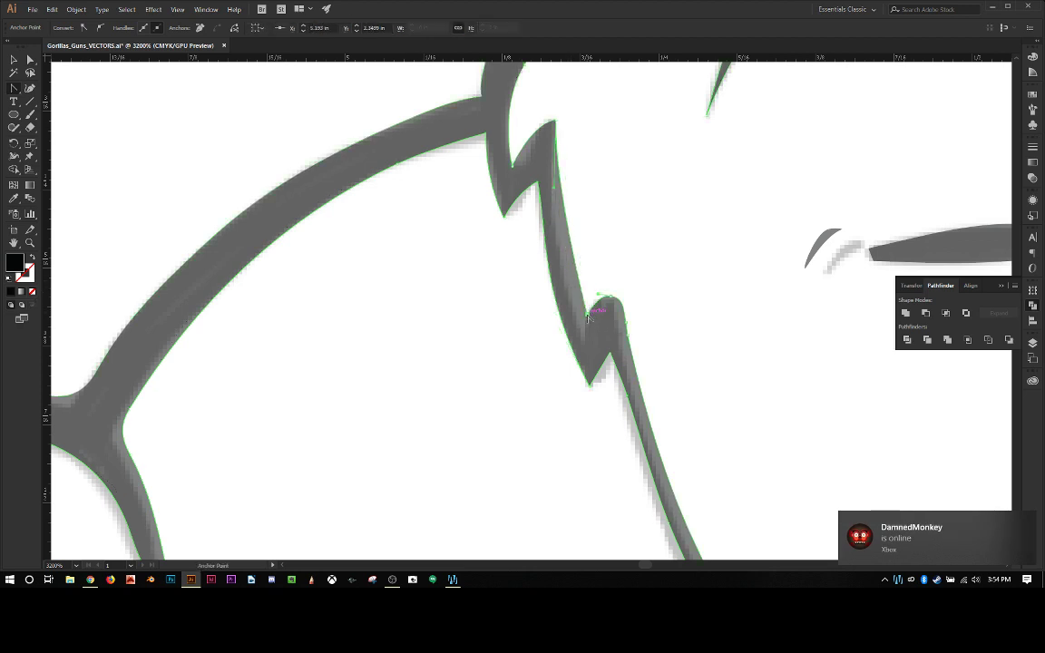
key("a")
mouse_move(588, 314)
left_mouse_down()
mouse_move(590, 339)
mouse_move(588, 322)
left_mouse_up()
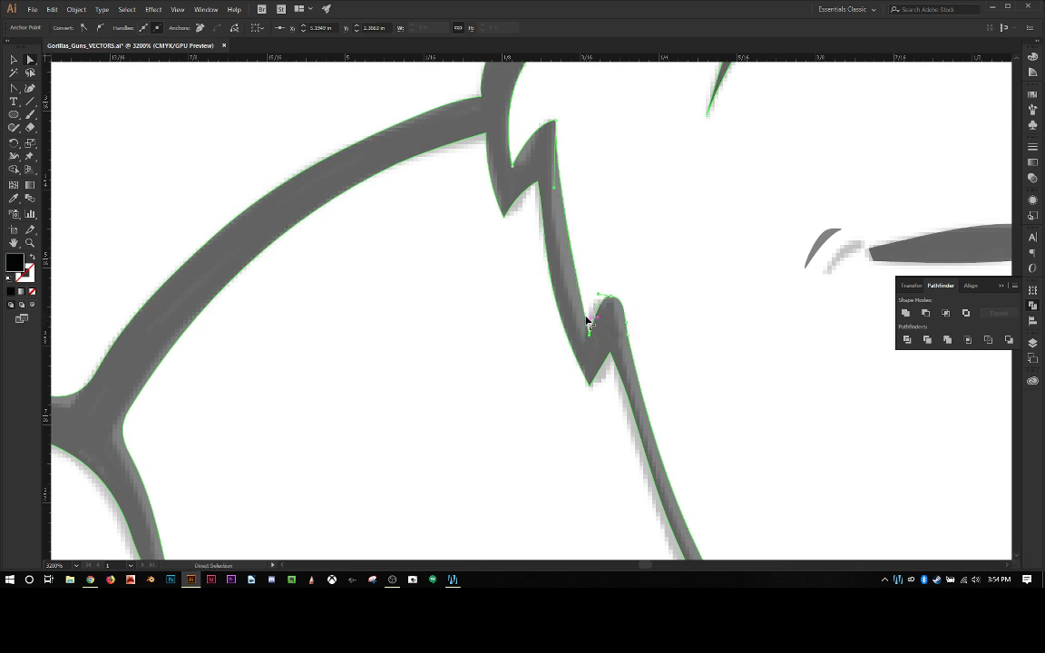
key("ctrl")
left_click_drag(556, 191, 556, 288)
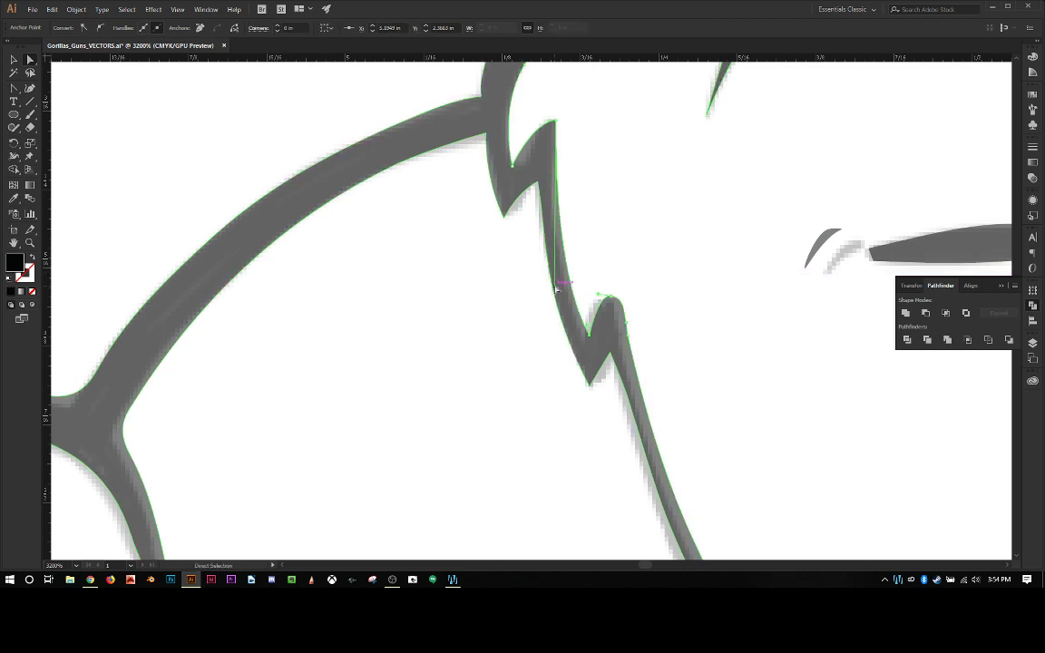
Adjust the upper handle of the outer edge between the two notches to match the sketch, and deselect the path.
left_click(520, 259)
left_click(543, 219)
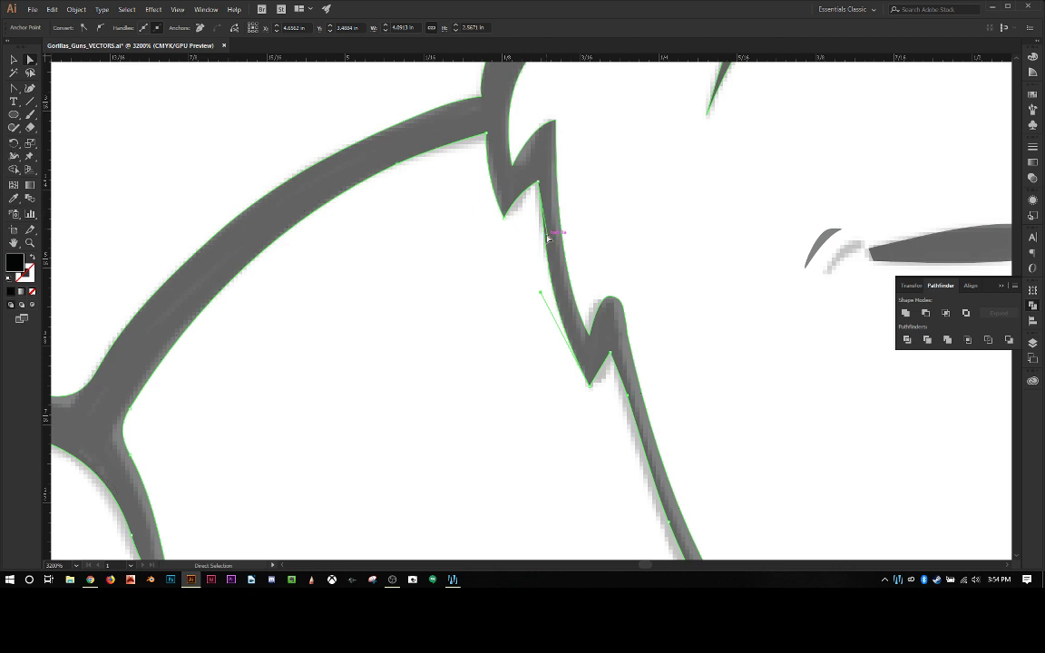
left_click_drag(548, 238, 534, 208)
left_click(526, 277)
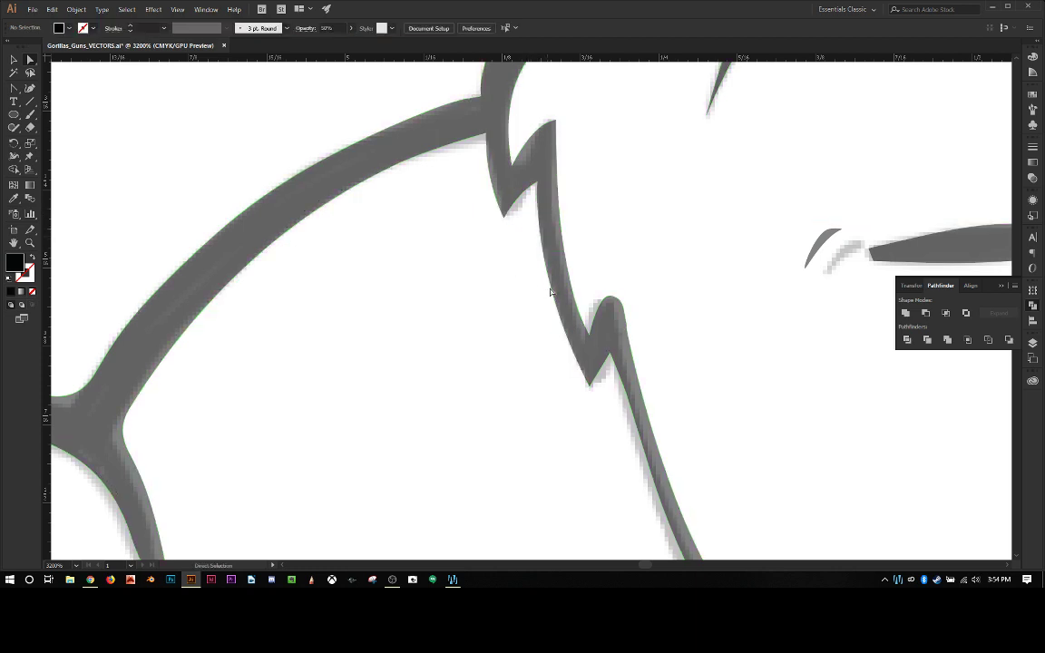
Delete the extra anchor on the inner edge just below the lower spike's rounded peak.
left_click(610, 299)
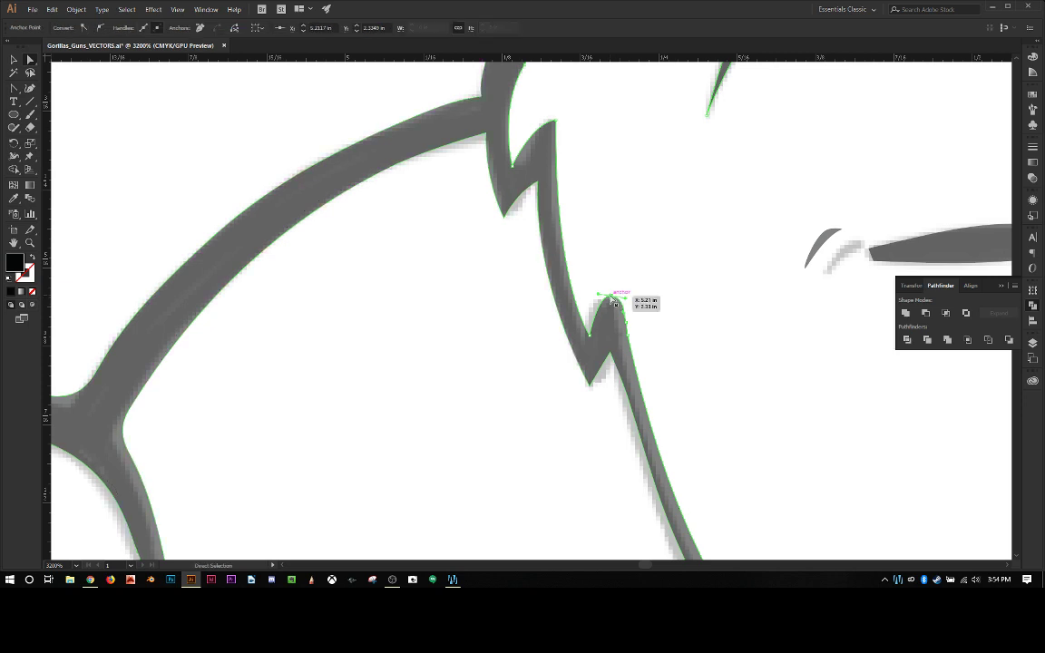
key("minus")
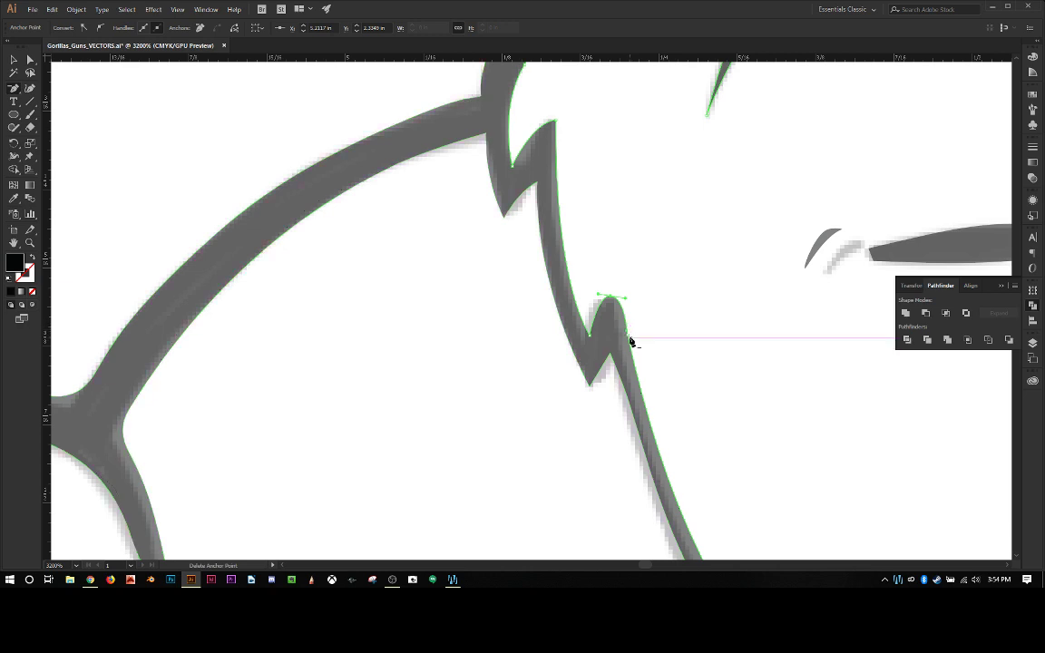
left_click(628, 336)
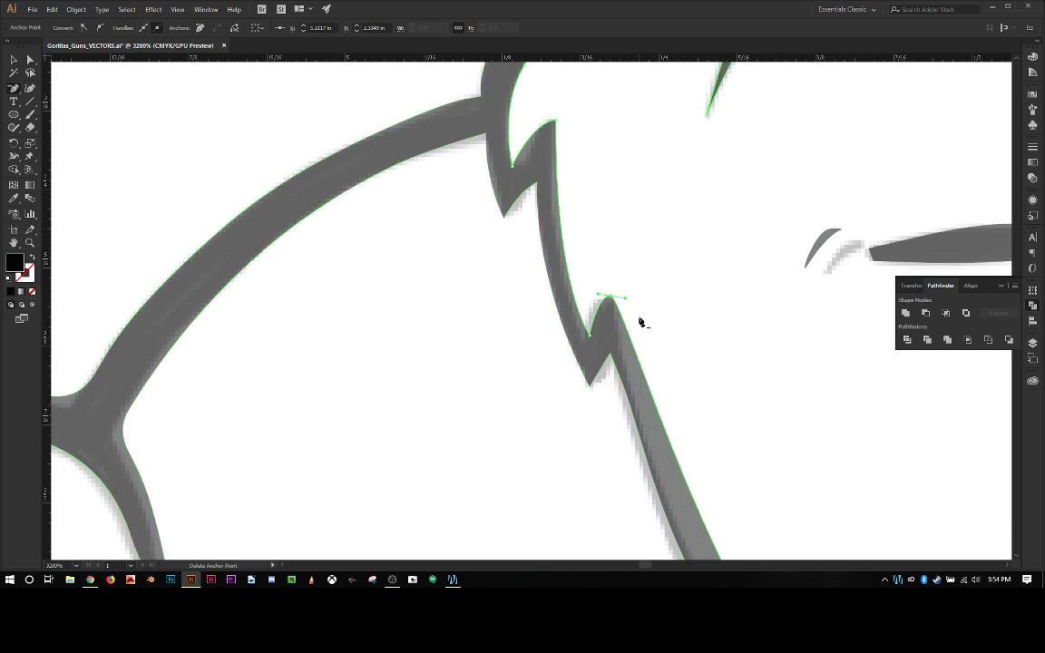
Convert the lower spike's peak to a sharp corner and adjust its two handles independently to fit the sketch.
key("shift+c")
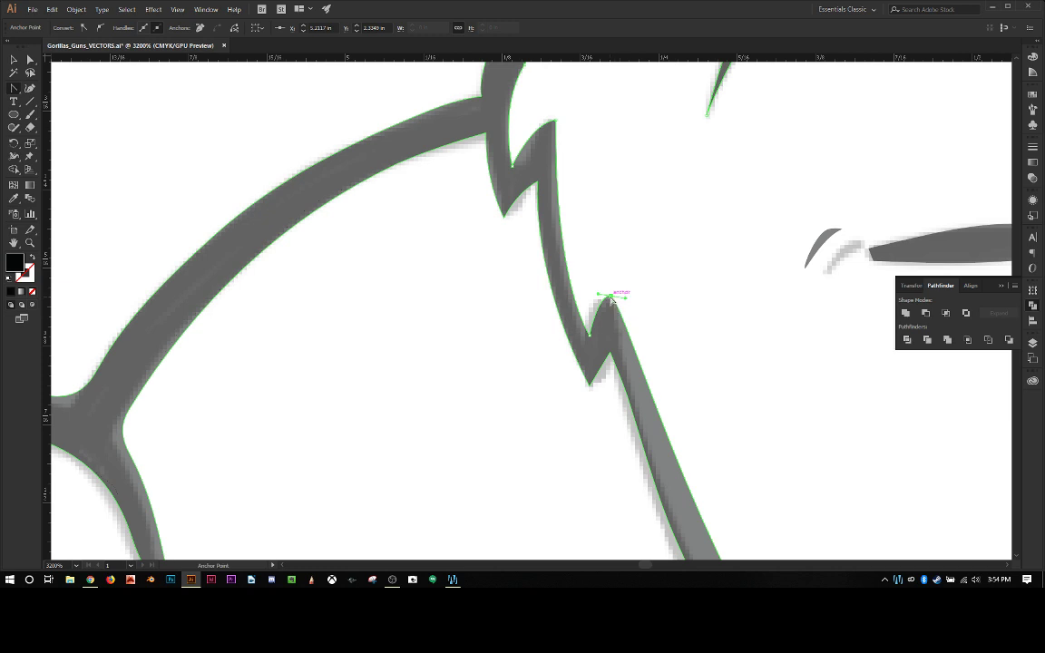
left_click(611, 297)
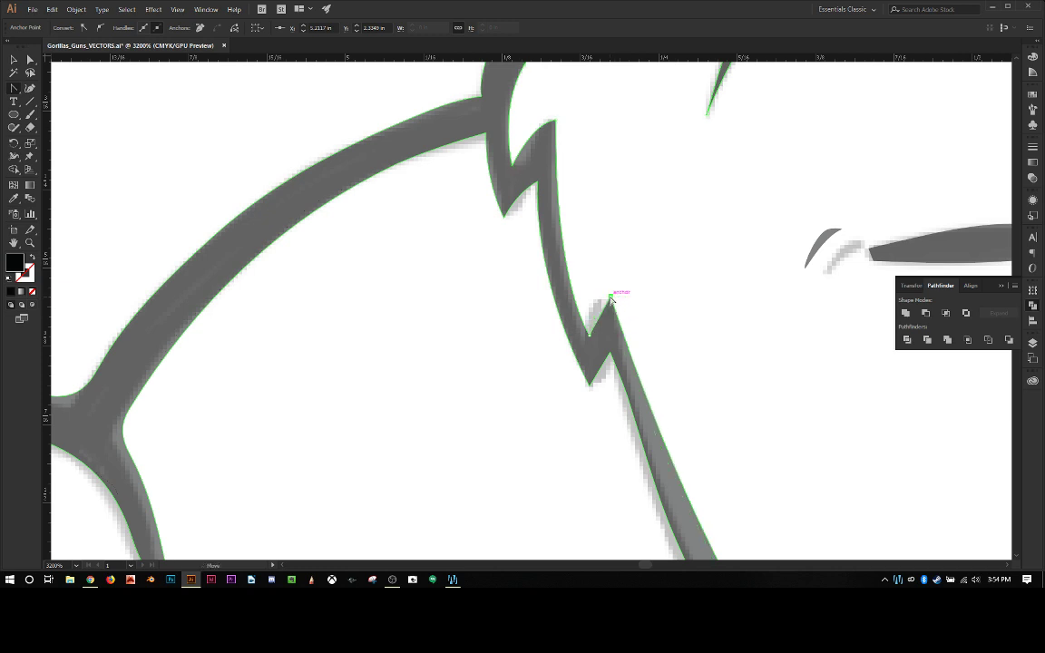
left_click_drag(610, 297, 597, 295)
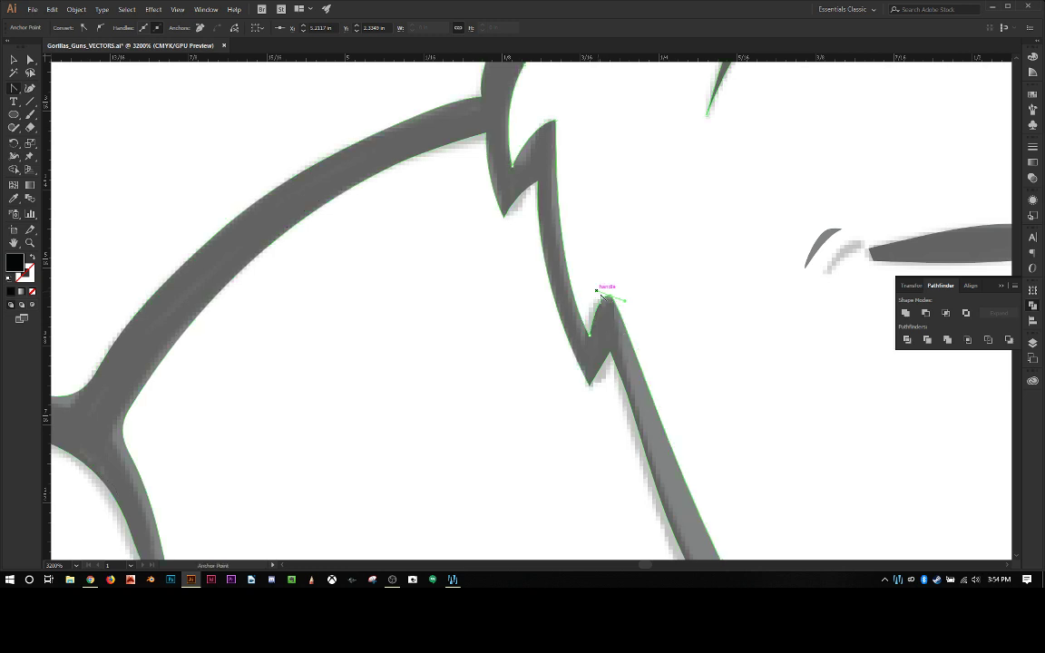
scroll(639, 241, "down", 4)
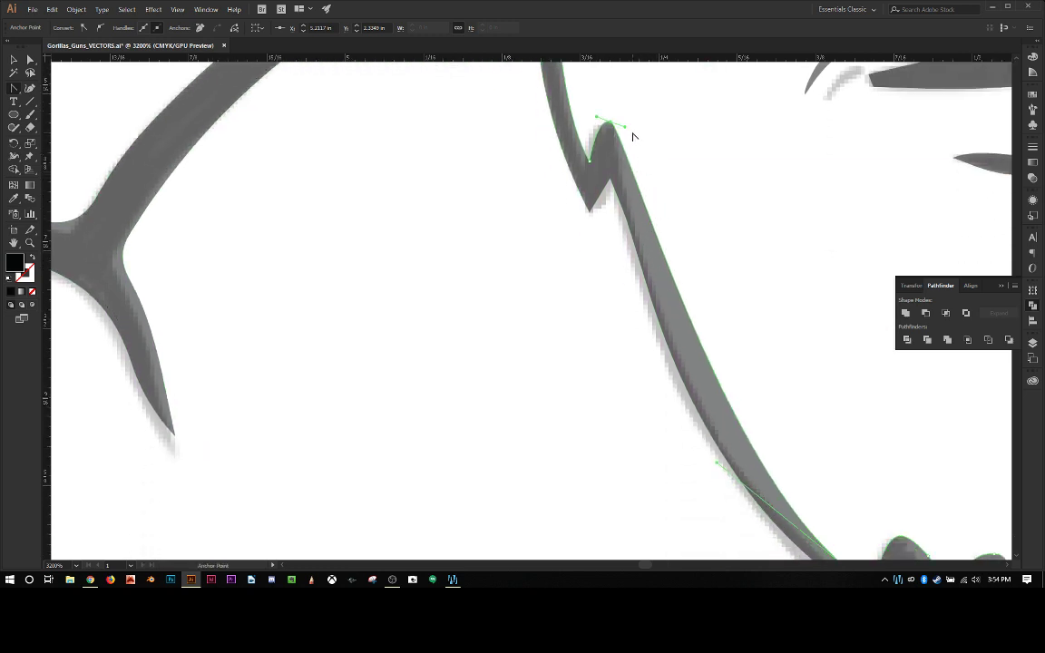
left_click_drag(624, 127, 612, 153)
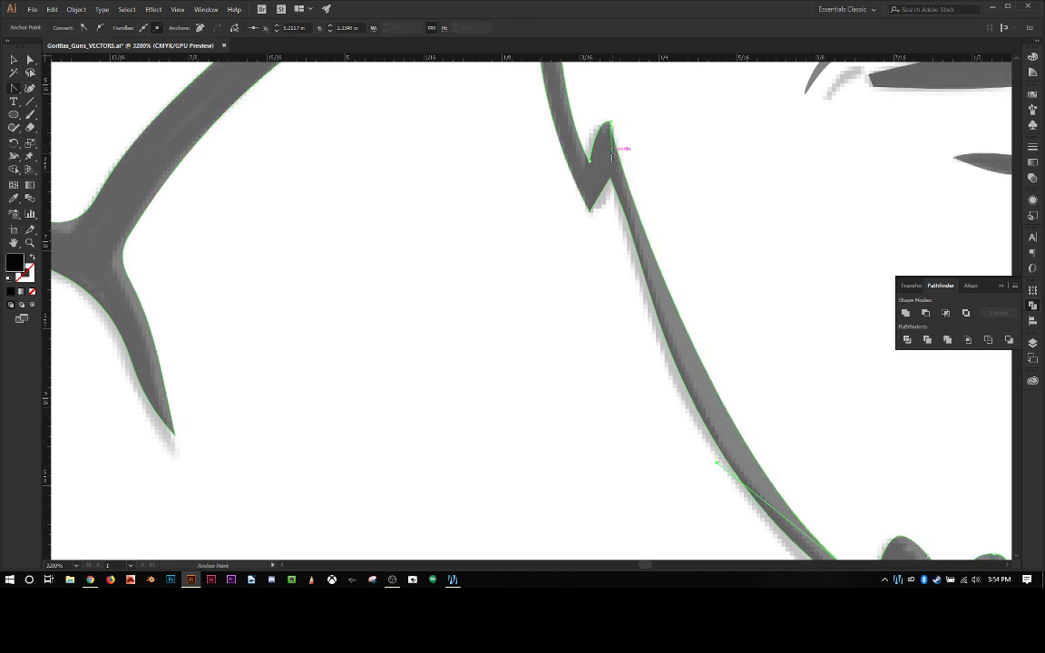
left_click(598, 118)
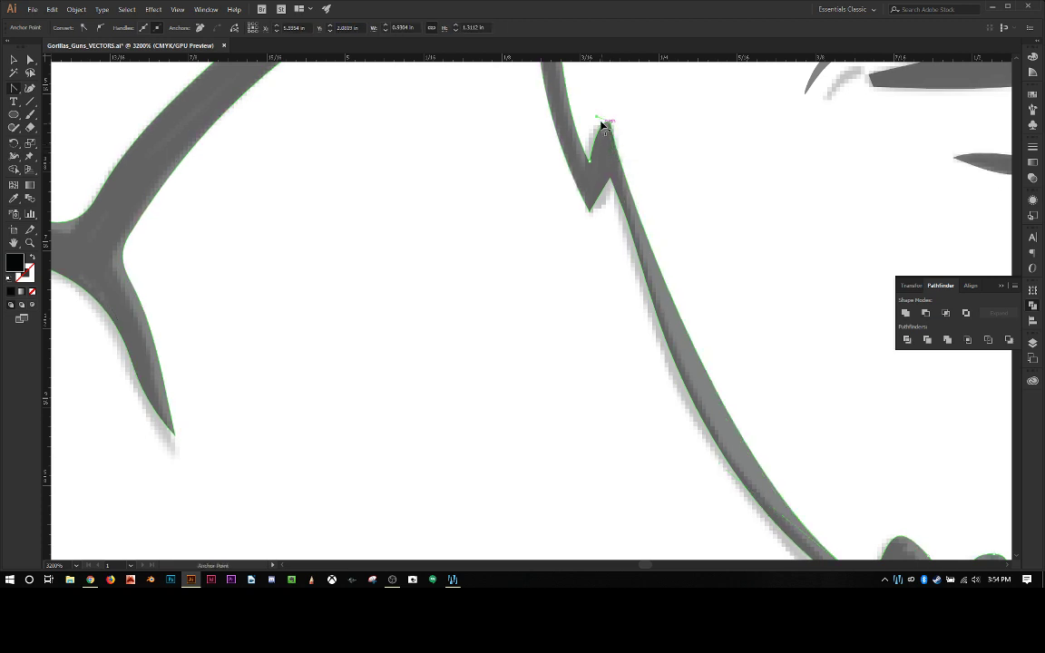
left_click_drag(599, 118, 589, 128)
Delete the extra anchor on the outer edge below the lower notch and shift the next anchor down onto the sketch line.
scroll(644, 190, "down", 2)
left_click(633, 161)
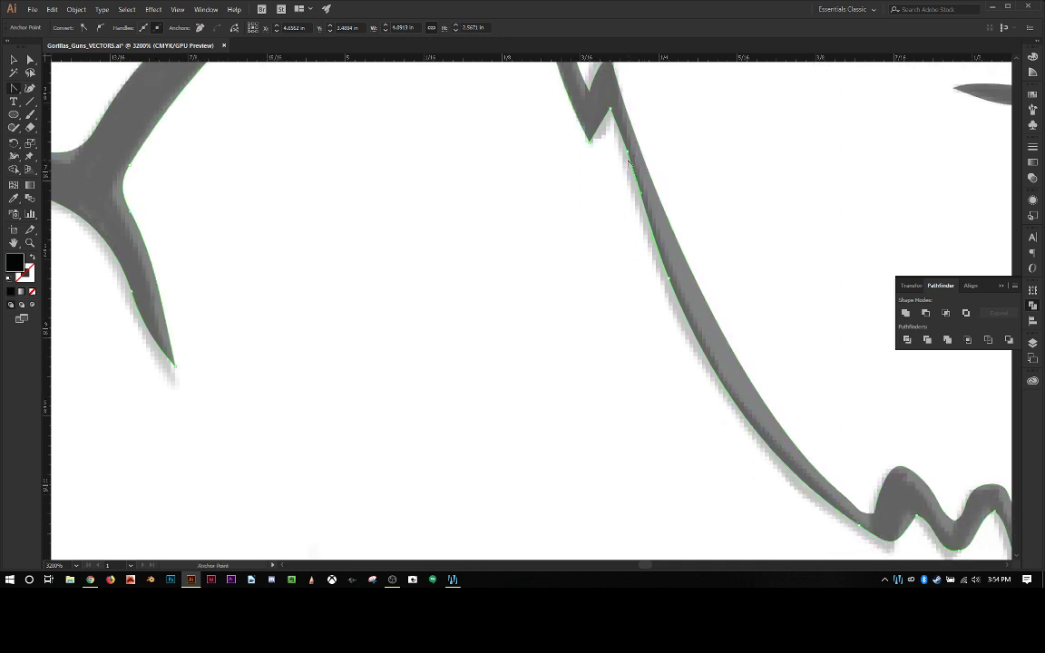
left_click(628, 151)
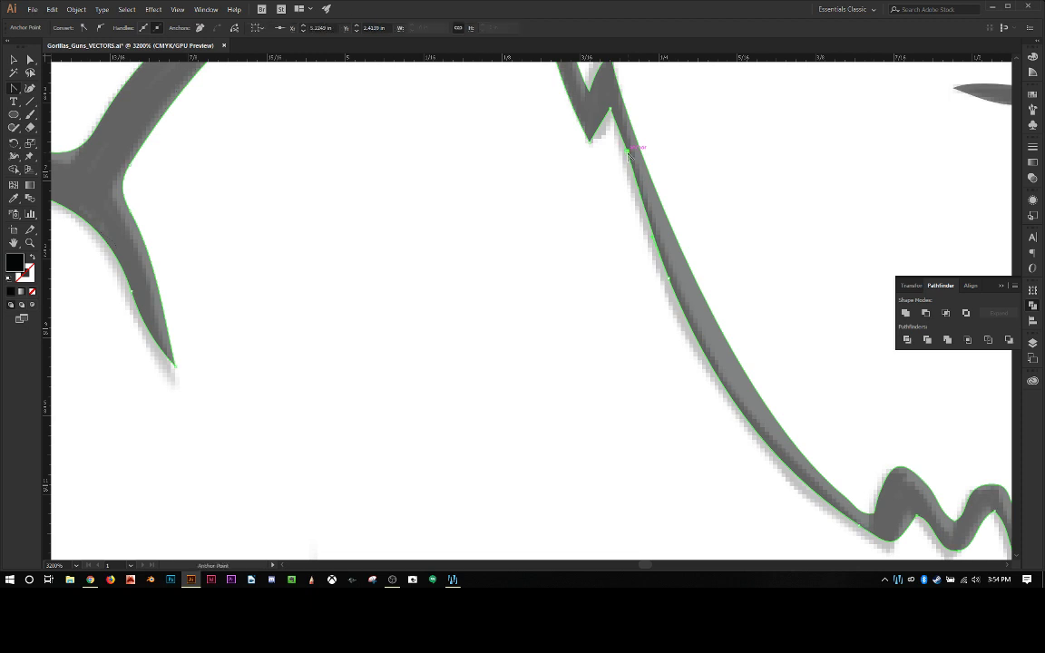
key("minus")
left_click(669, 277)
left_click(627, 151)
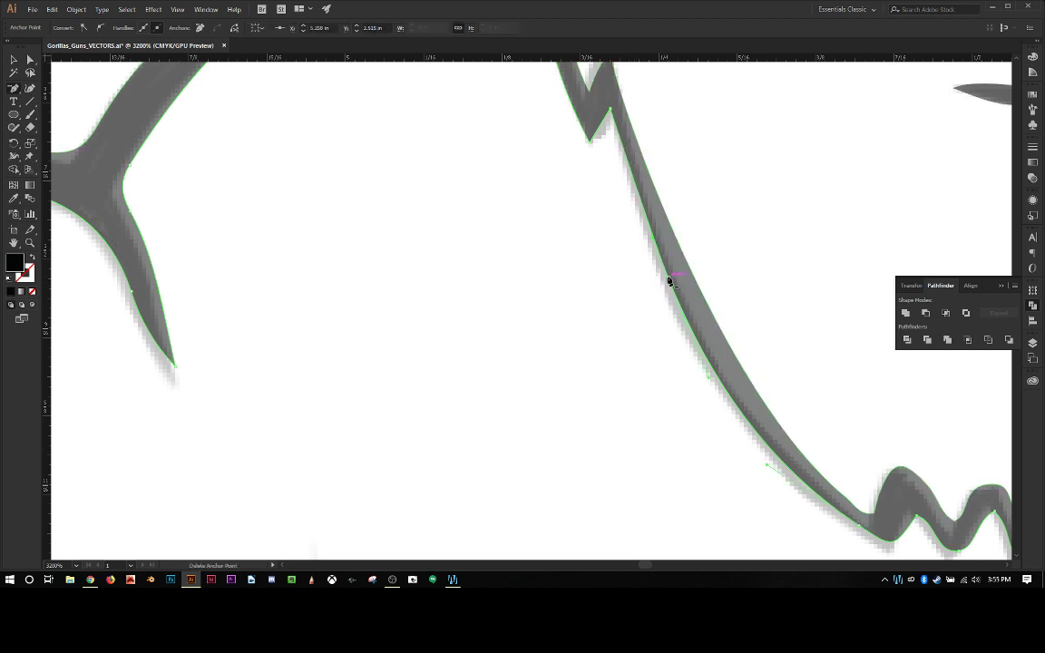
key("a")
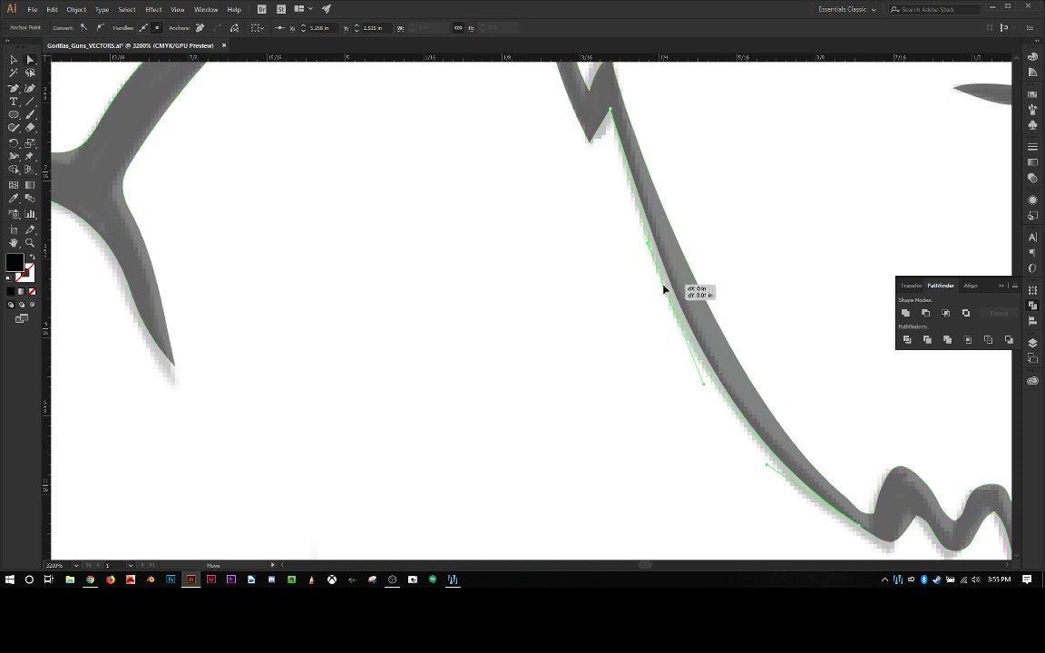
left_click(670, 286)
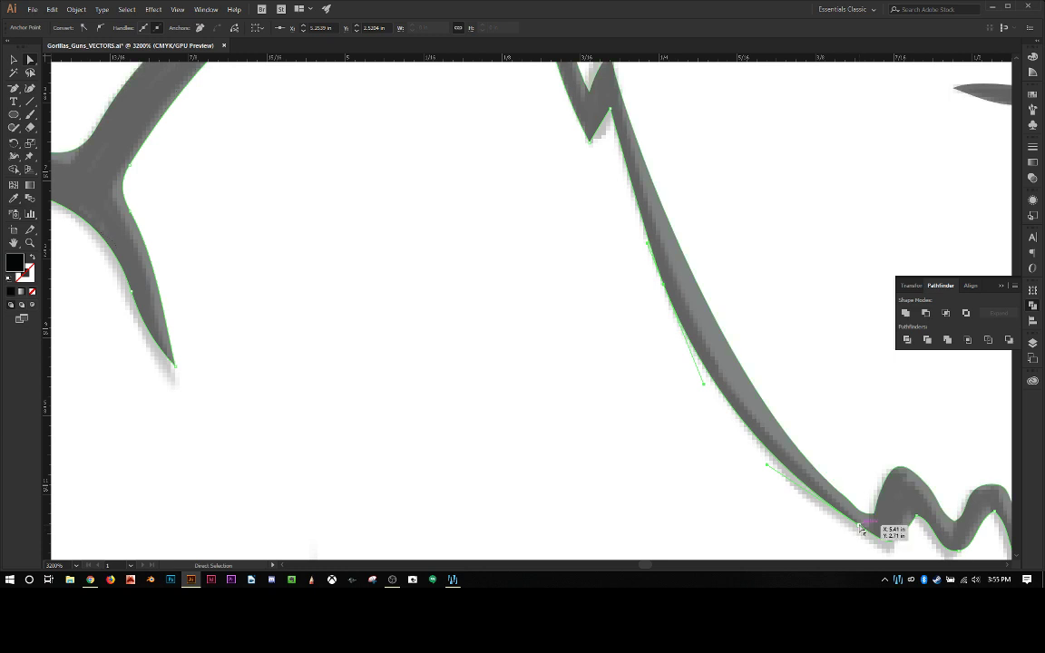
Move the anchor at the long outer edge's lower end onto the tip before the wavy section.
left_click_drag(861, 529, 850, 532)
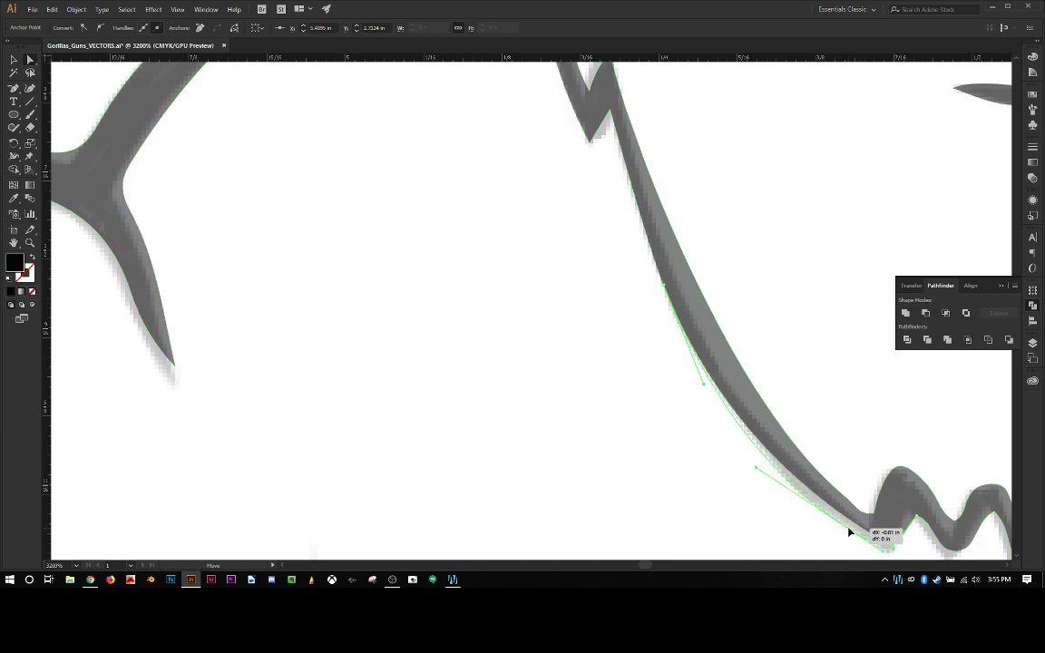
scroll(842, 505, "down", 2)
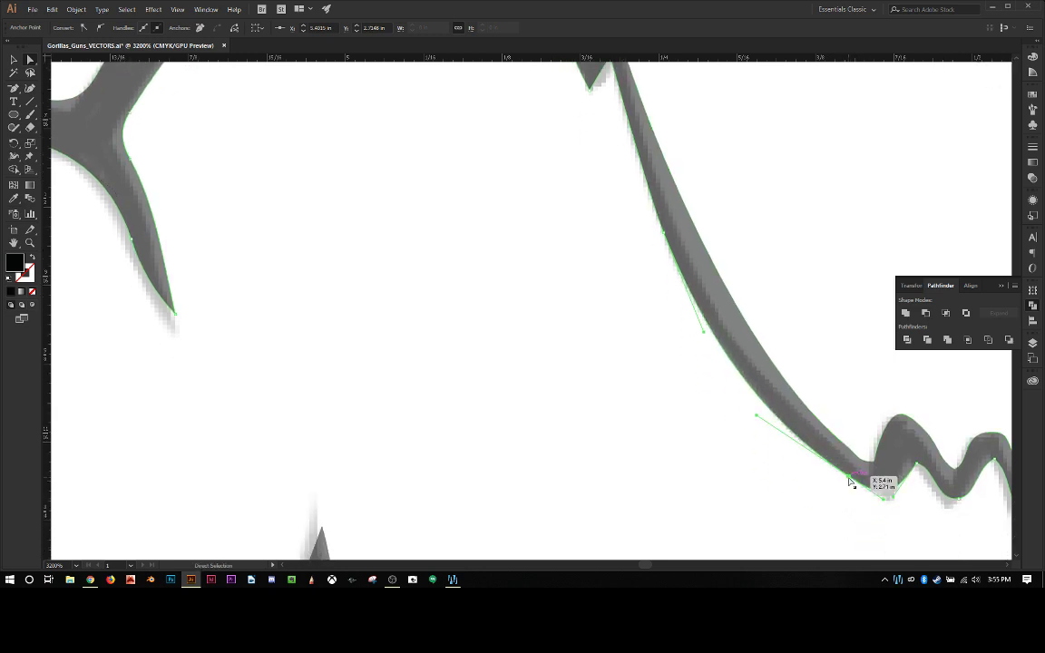
left_click_drag(850, 480, 892, 506)
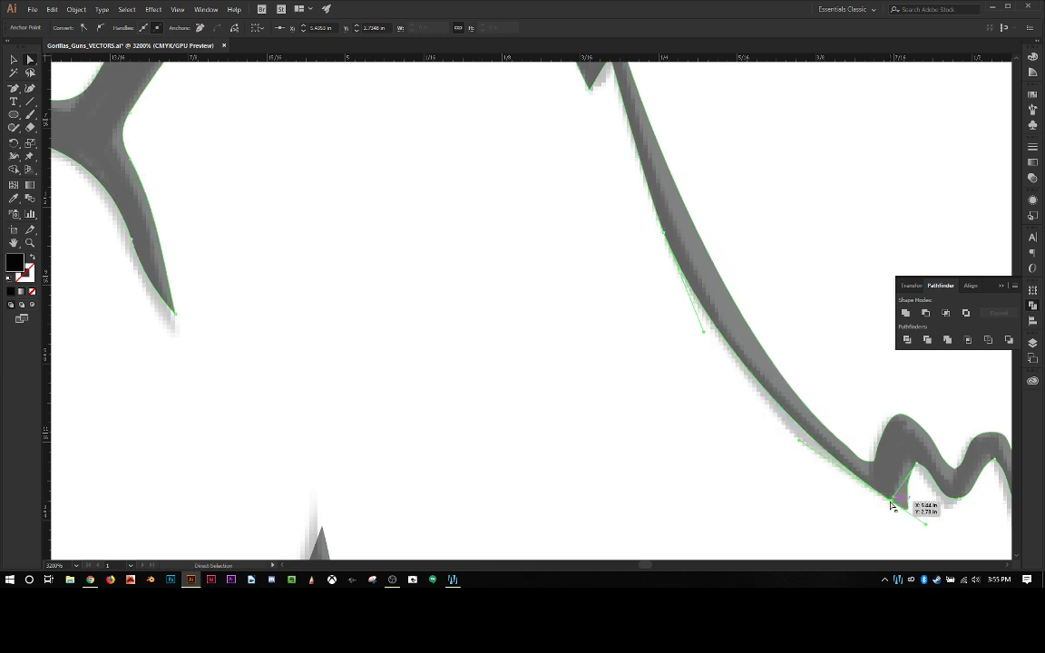
Convert that lower tip to a corner and extend its handle up the long outer edge to follow the sketch's curve.
key("shift+c")
left_click(890, 503)
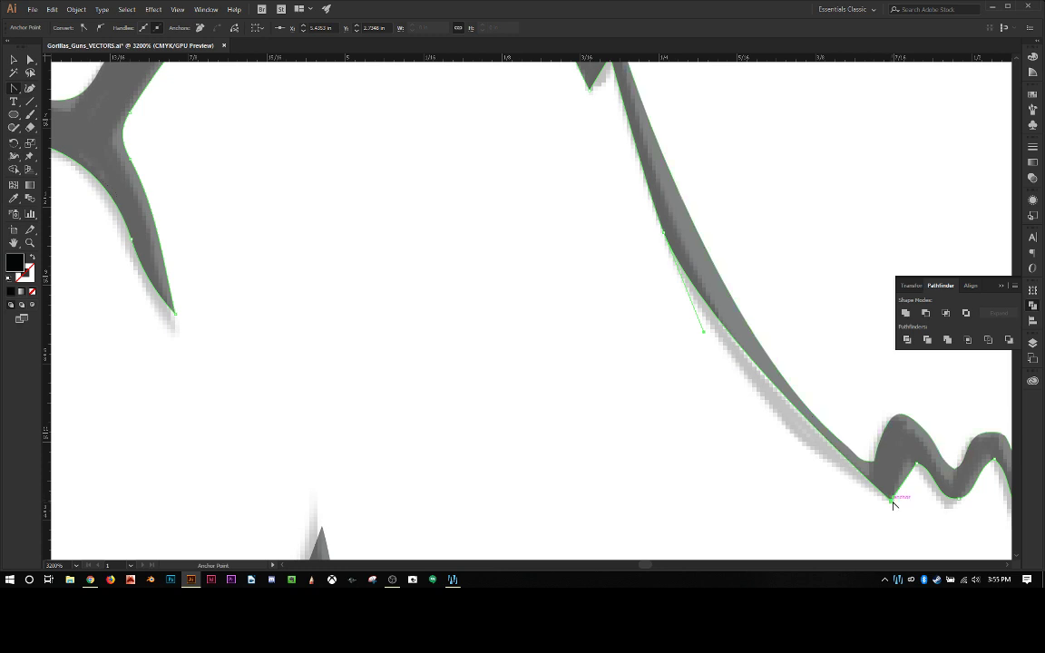
mouse_move(890, 503)
left_mouse_down()
mouse_move(905, 514)
mouse_move(910, 497)
left_mouse_up()
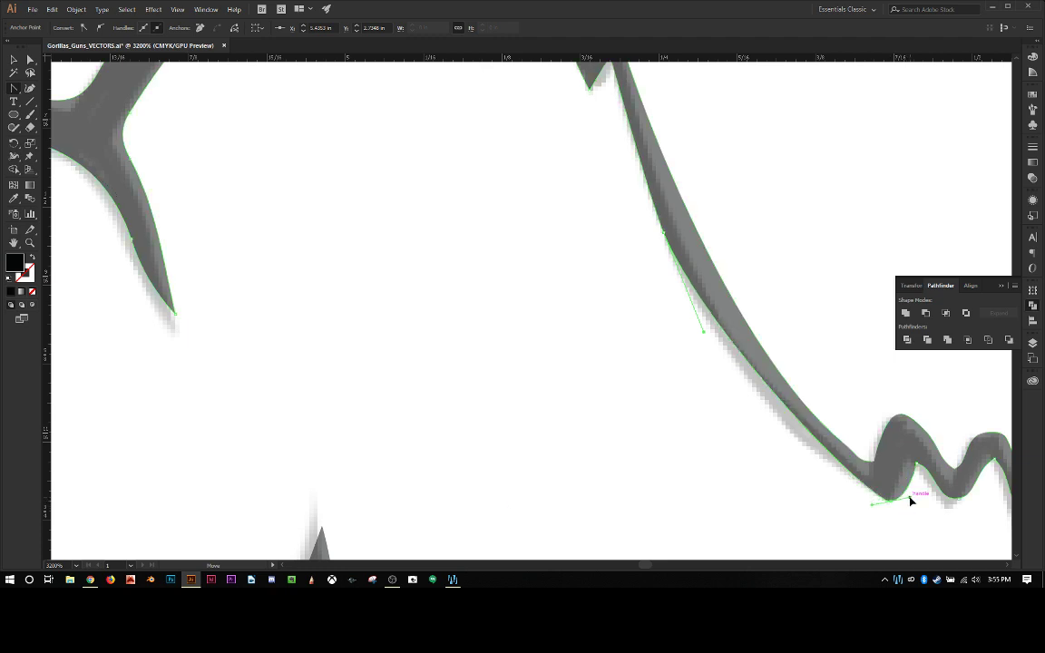
left_click(910, 498)
left_click_drag(872, 505, 860, 500)
left_click_drag(812, 471, 760, 421)
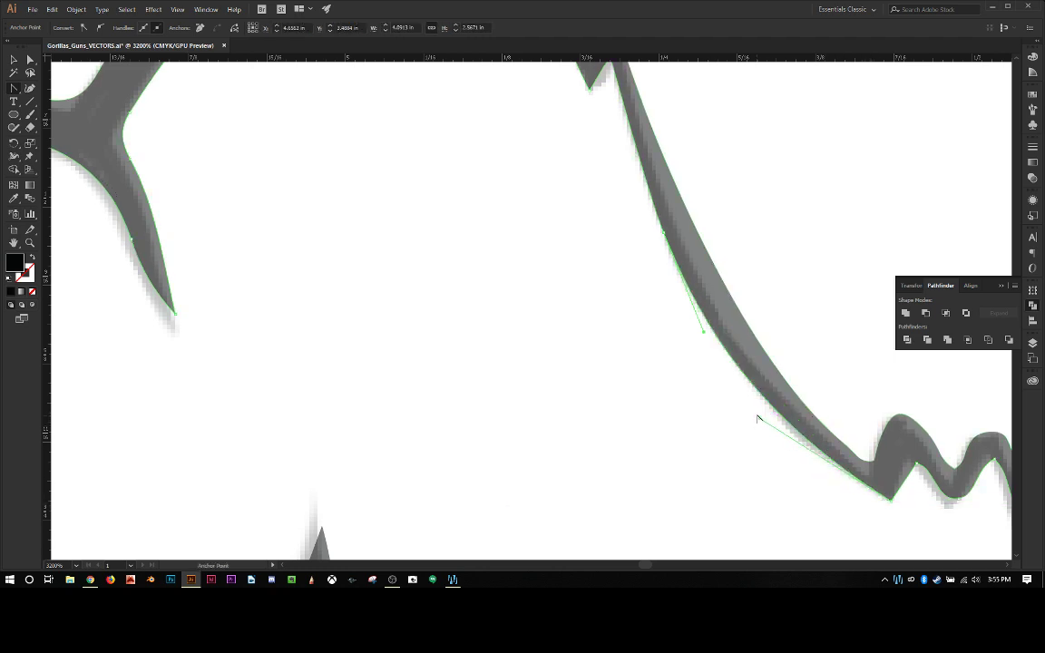
scroll(684, 364, "up", 5)
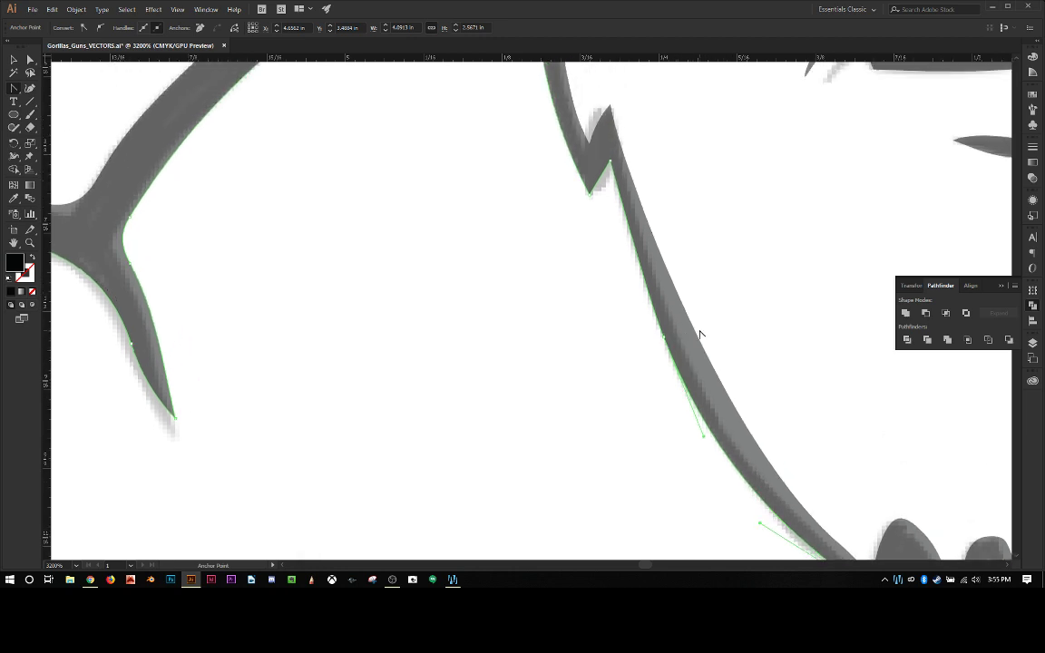
Pull the long strip's inner edge onto the sketch and shift the lower notch's inner anchor slightly outward.
mouse_move(698, 330)
left_mouse_down()
mouse_move(702, 376)
mouse_move(693, 352)
left_mouse_up()
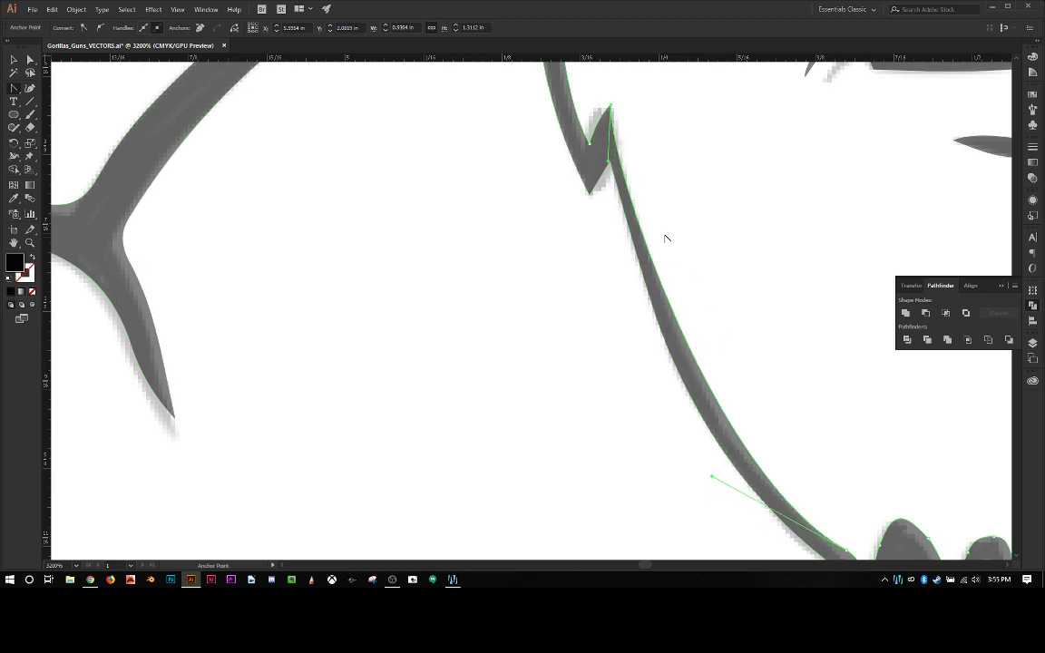
key("a")
left_click(614, 164)
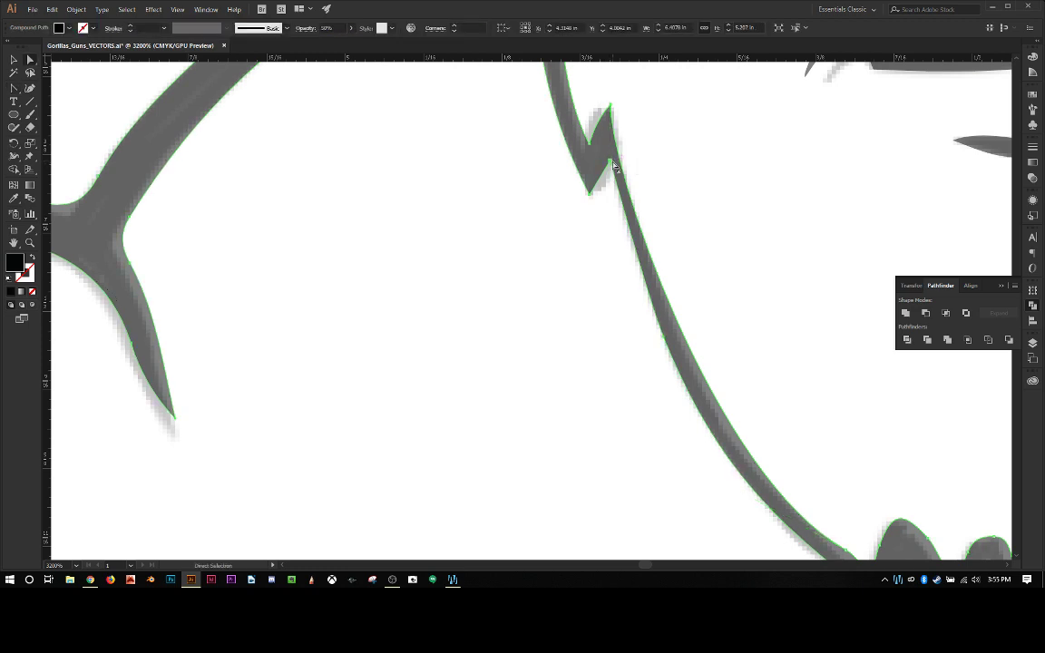
left_click_drag(614, 164, 605, 162)
Delete the extra anchor on the long inner edge's lower end, right before the first wave.
scroll(608, 252, "down", 2)
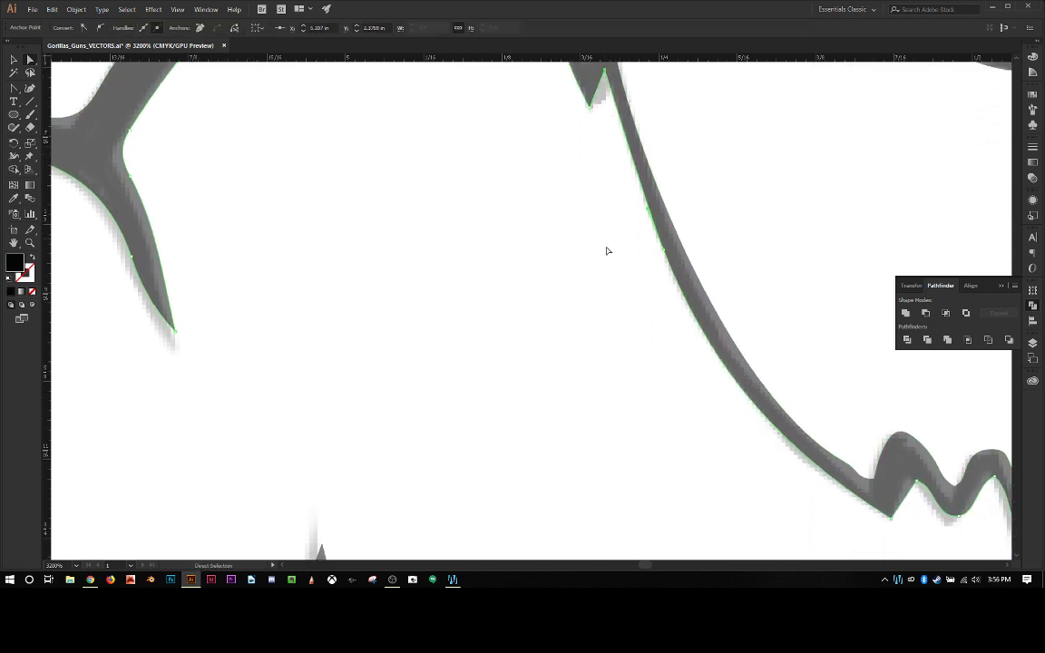
mouse_move(678, 336)
left_mouse_down()
mouse_move(355, 350)
mouse_move(336, 294)
left_mouse_up()
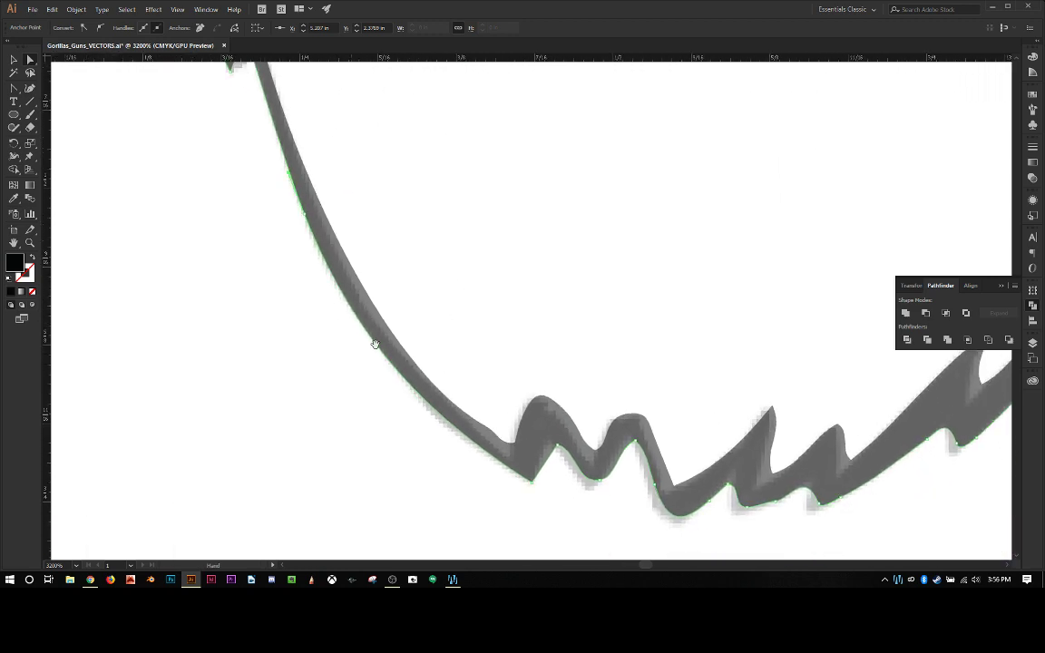
left_click(527, 433)
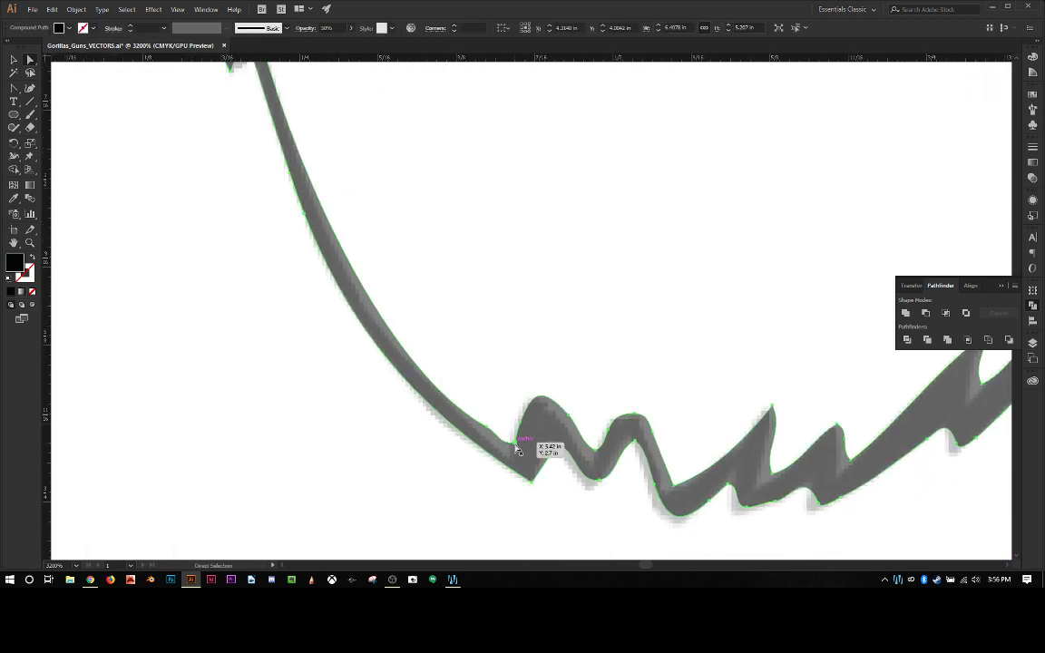
left_click(515, 444)
left_click_drag(488, 433, 489, 433)
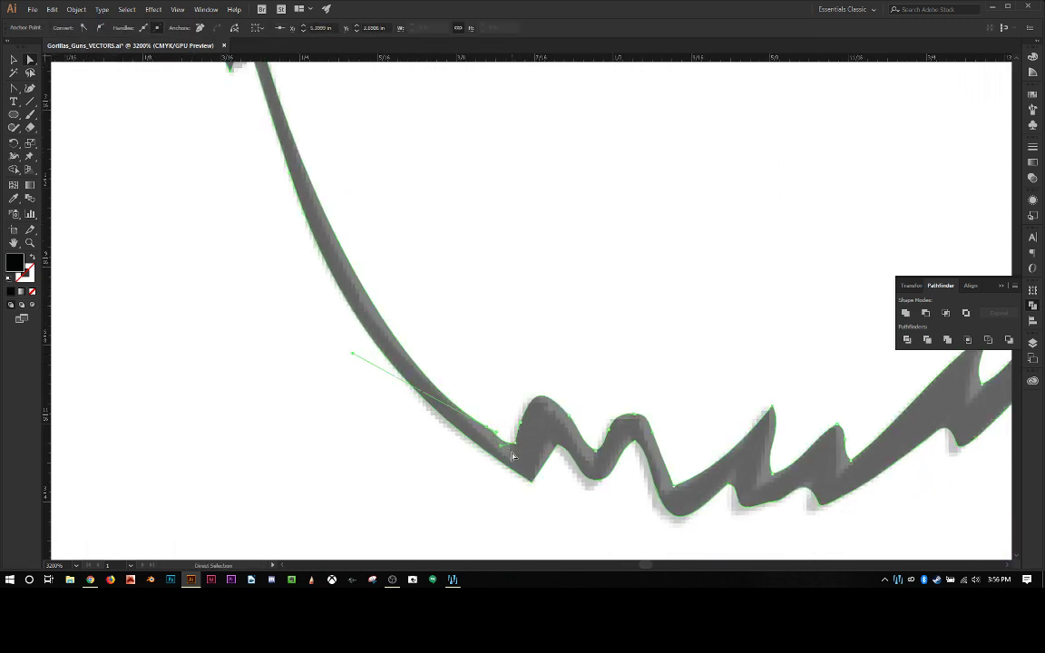
key("p")
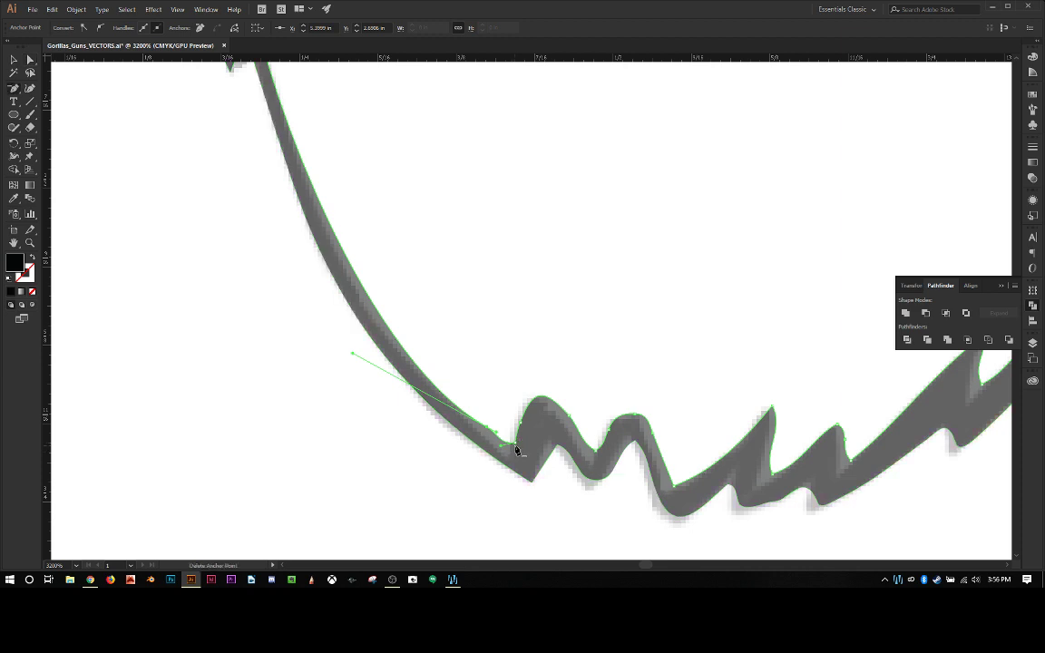
left_click(518, 444)
Convert the inner edge's last anchor to a corner, move it into the base of the first wave, and lengthen its handle along the sketch curve.
key("shift+c")
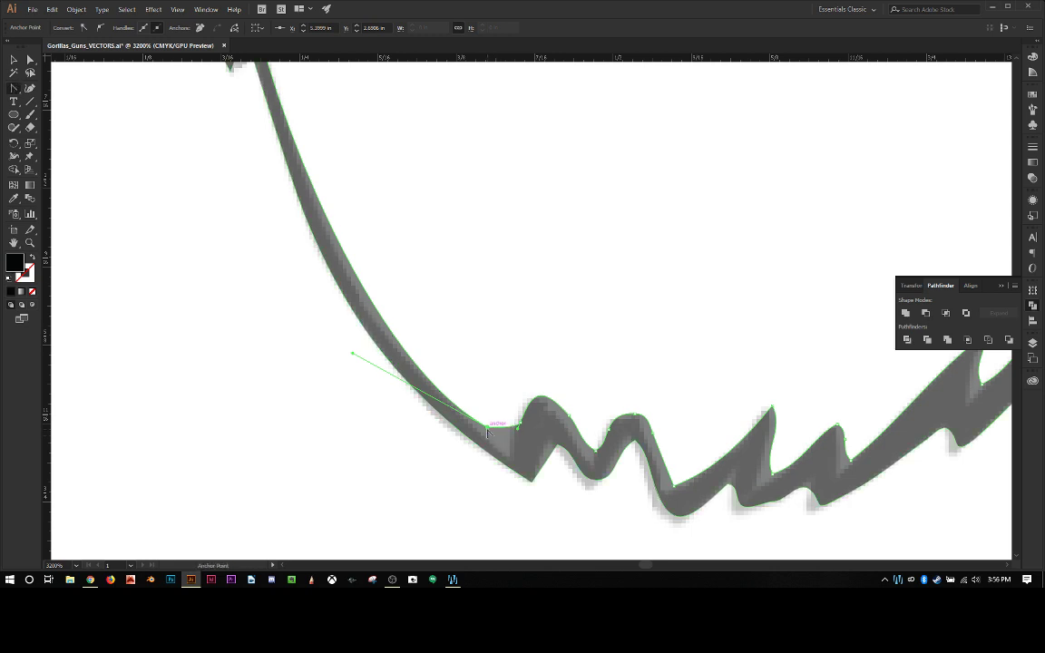
key("a")
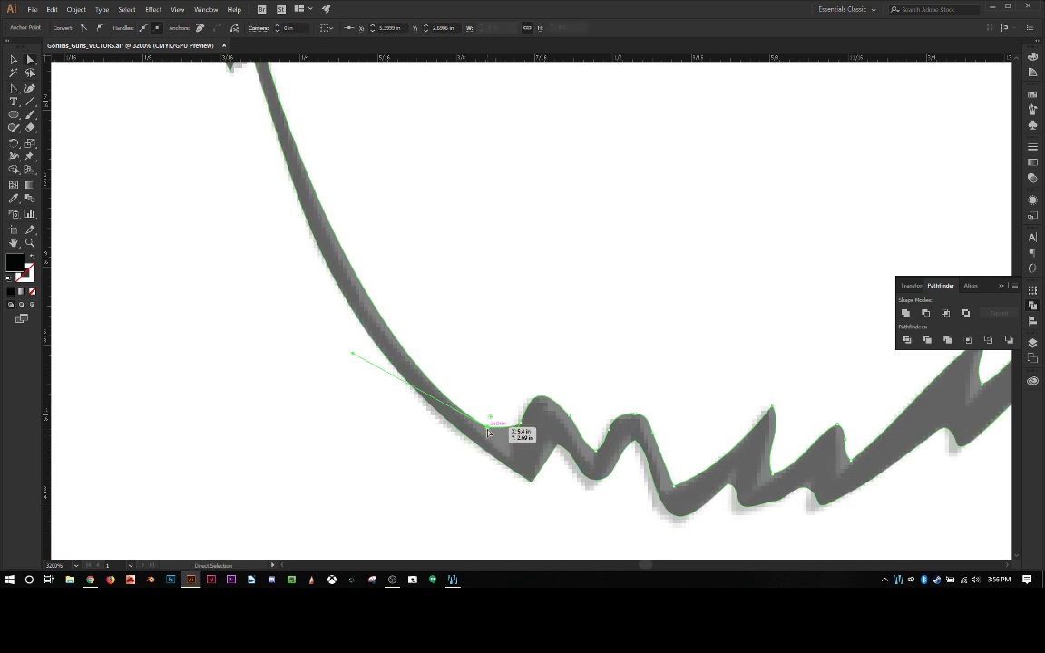
left_click_drag(488, 433, 515, 453)
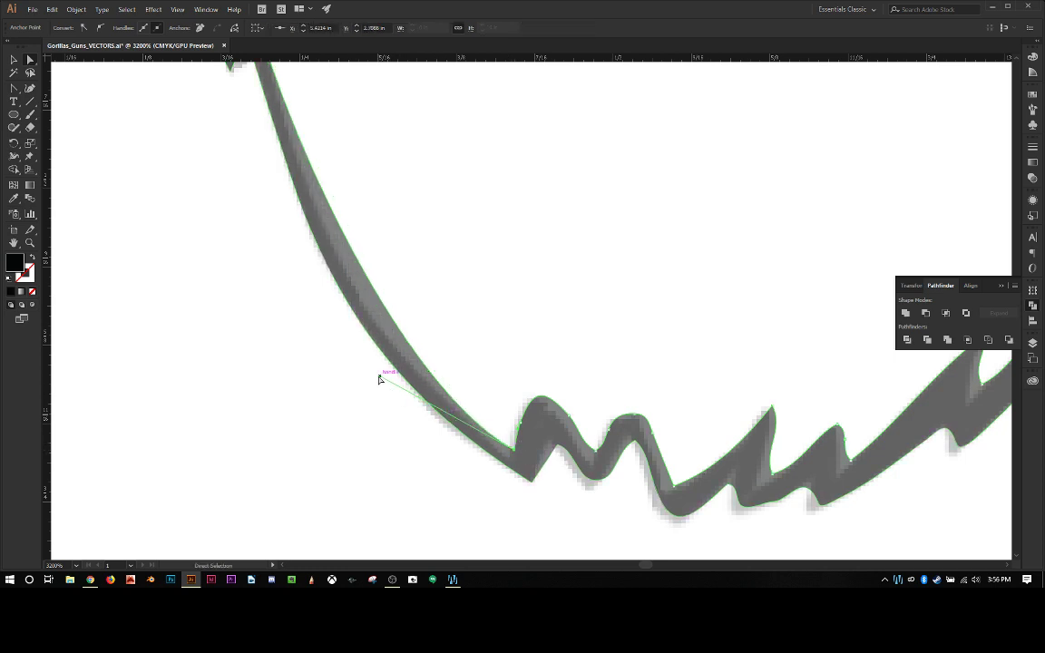
left_click_drag(380, 379, 351, 350)
Delete the extra anchor on the falling side of the first wave's upper edge.
left_click(537, 408)
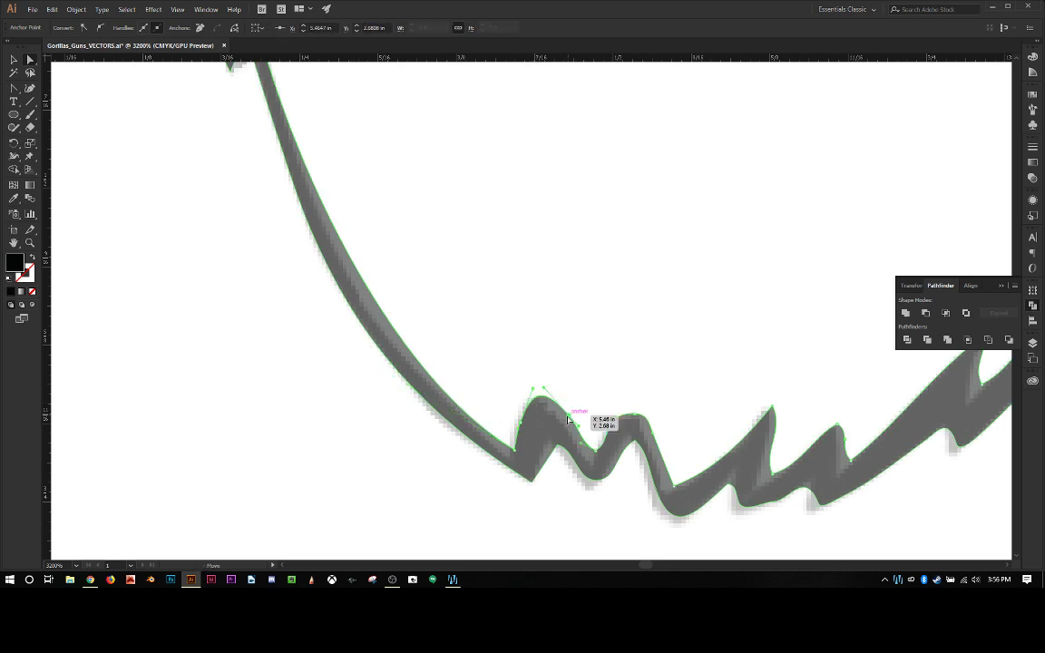
mouse_move(571, 421)
left_mouse_down()
mouse_move(540, 398)
mouse_move(568, 417)
left_mouse_up()
key("minus")
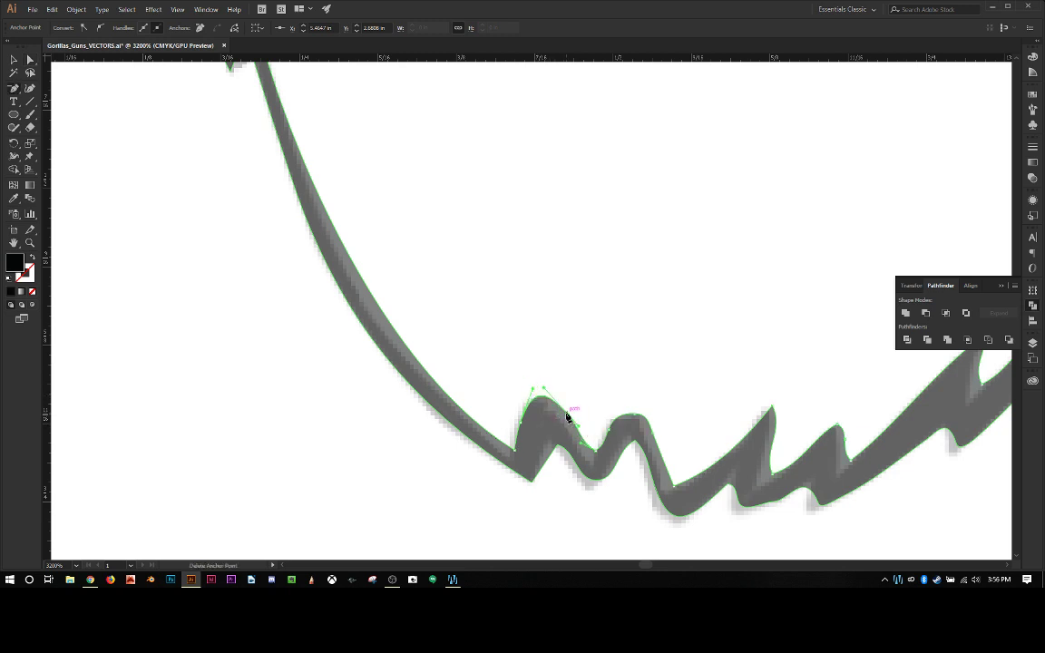
left_click(569, 416)
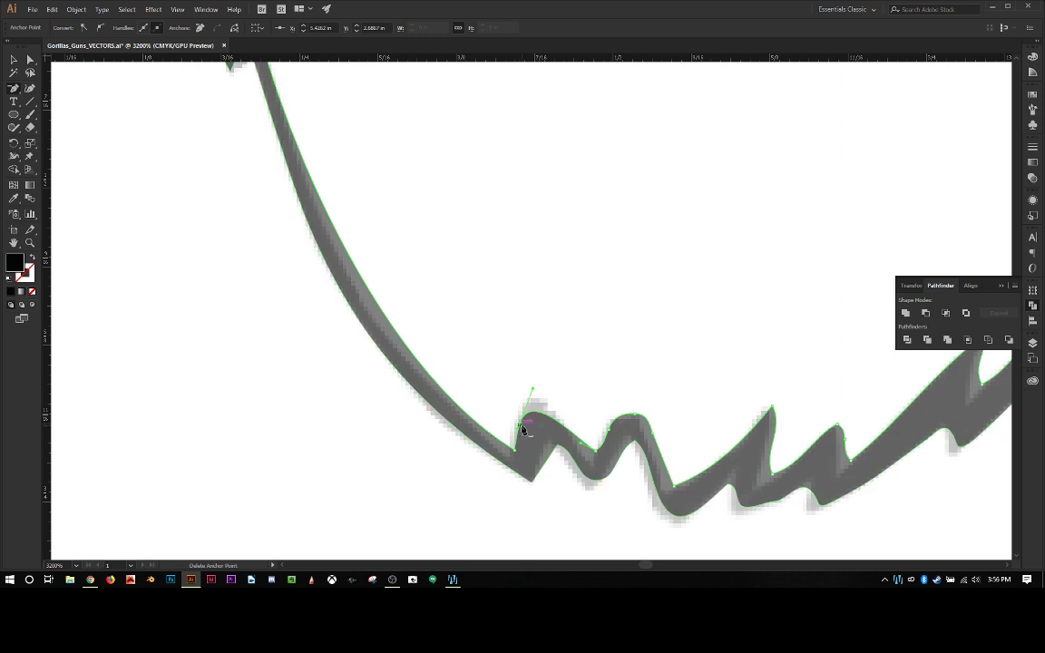
Convert the first wave's remaining upper anchor to a corner, move it up to the peak, and adjust its handles to form a pointed tip.
key("shift+c")
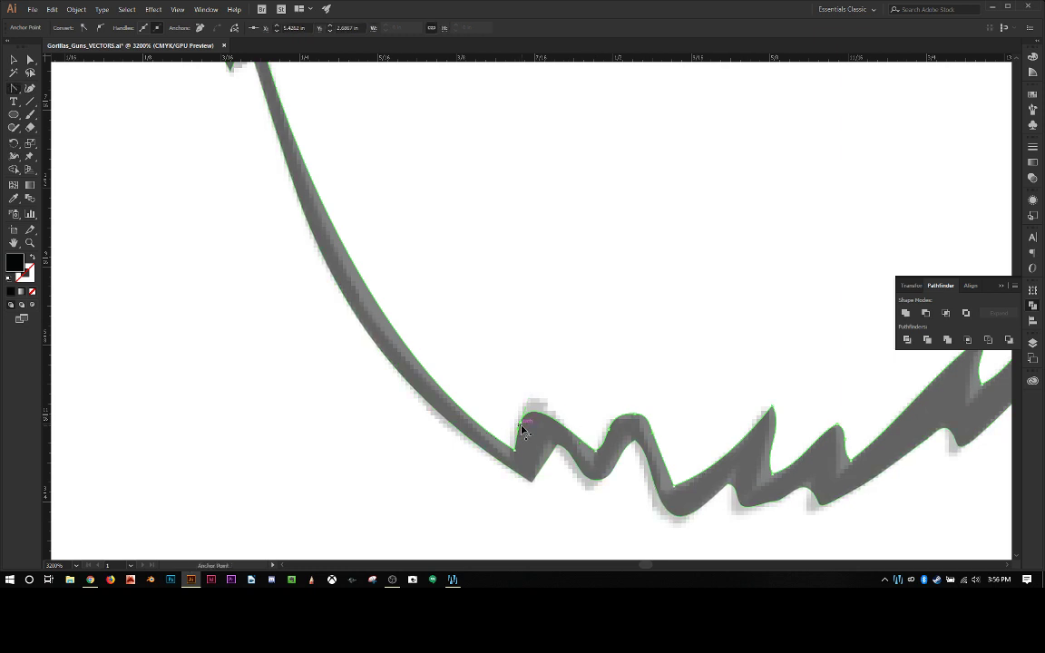
left_click(522, 422)
key("a")
left_click(522, 424)
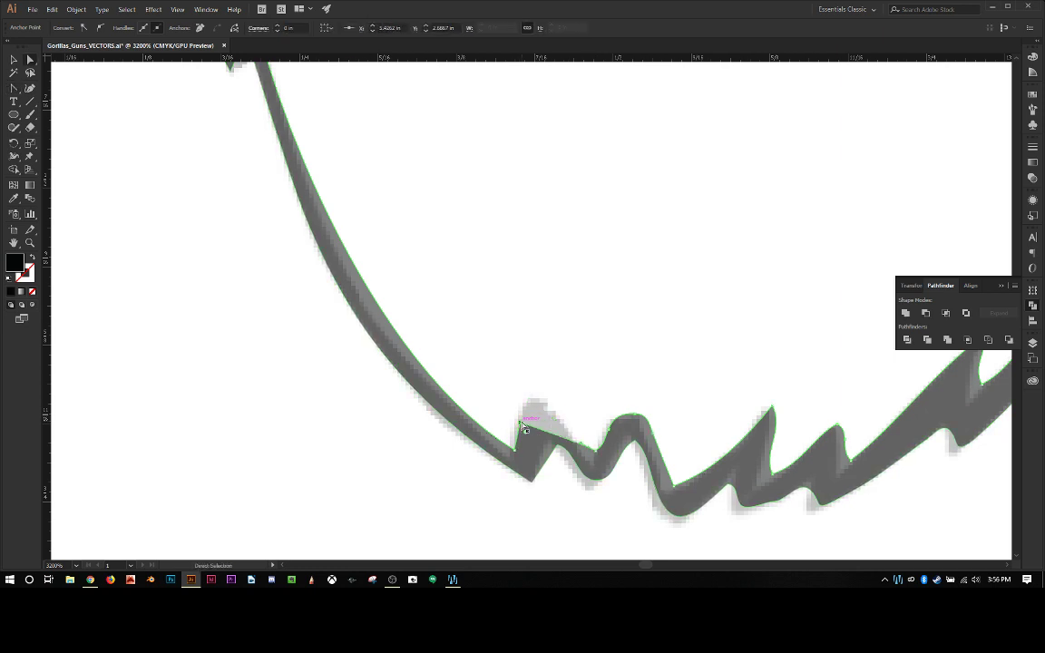
mouse_move(524, 424)
left_mouse_down()
mouse_move(542, 397)
mouse_move(520, 396)
mouse_move(520, 412)
left_mouse_up()
key("shift+c")
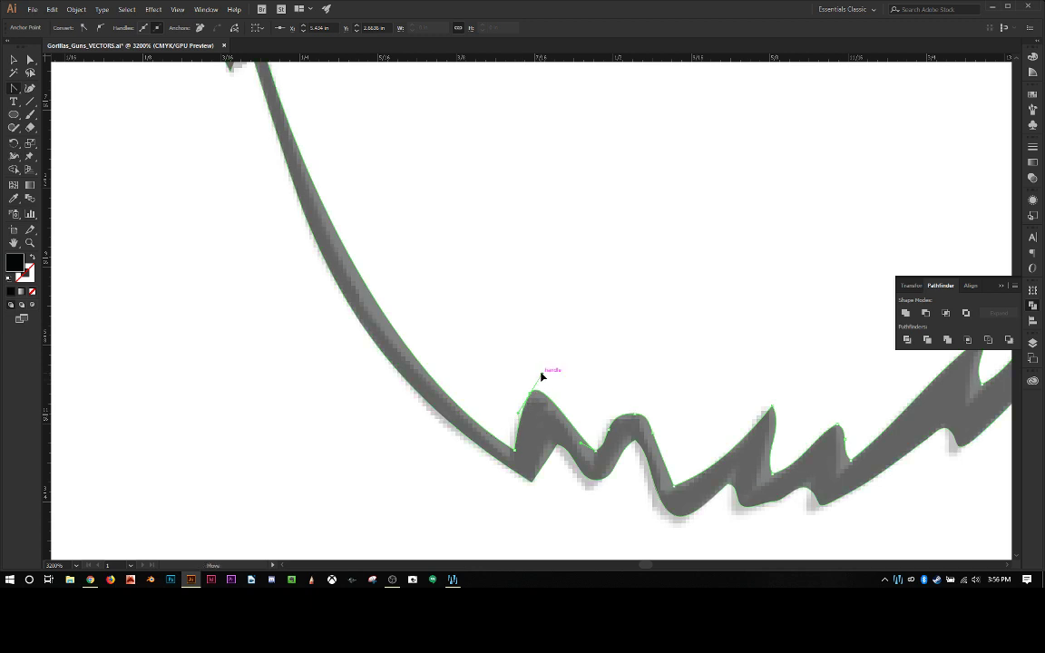
left_click_drag(542, 376, 543, 418)
left_click_drag(548, 414, 548, 414)
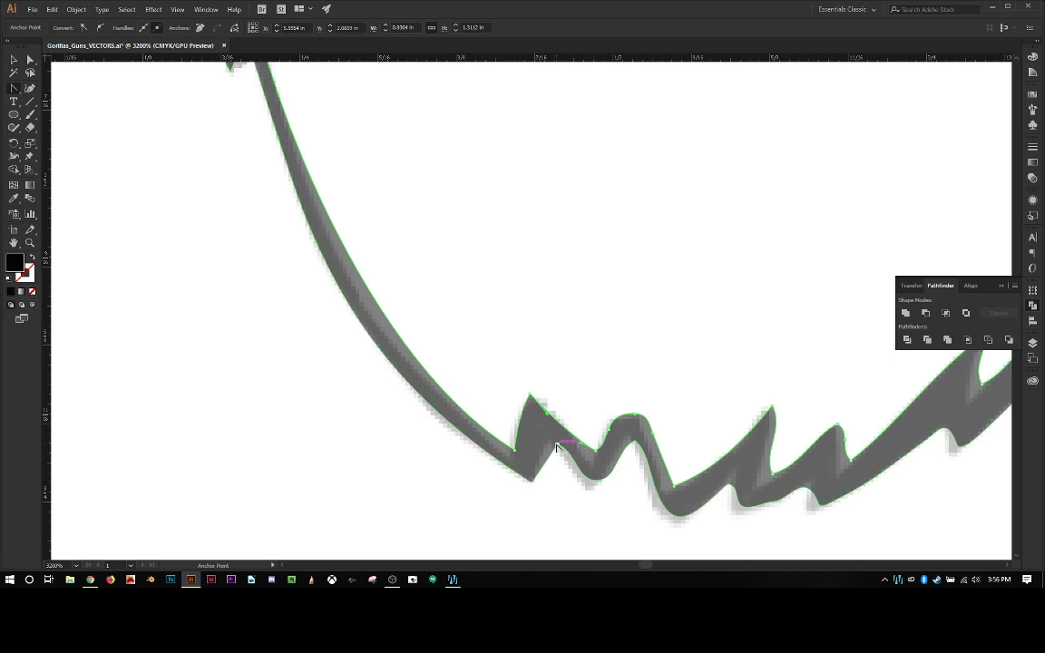
Convert the three anchors along the lower edge of the first two waves to sharp corners.
left_click(557, 446)
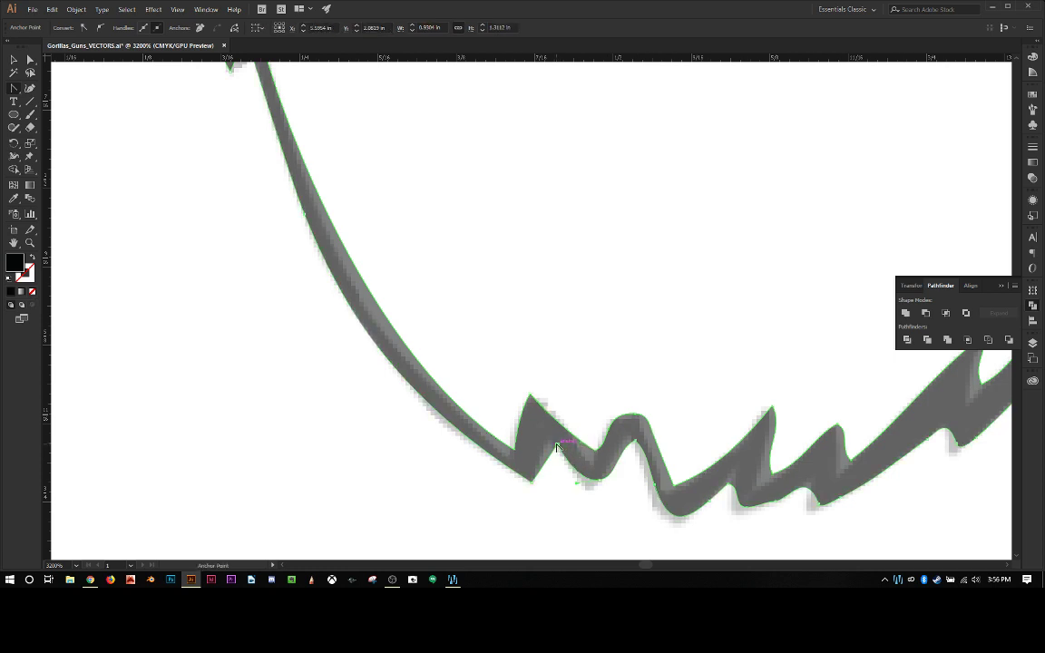
left_click(599, 481)
left_click(637, 441)
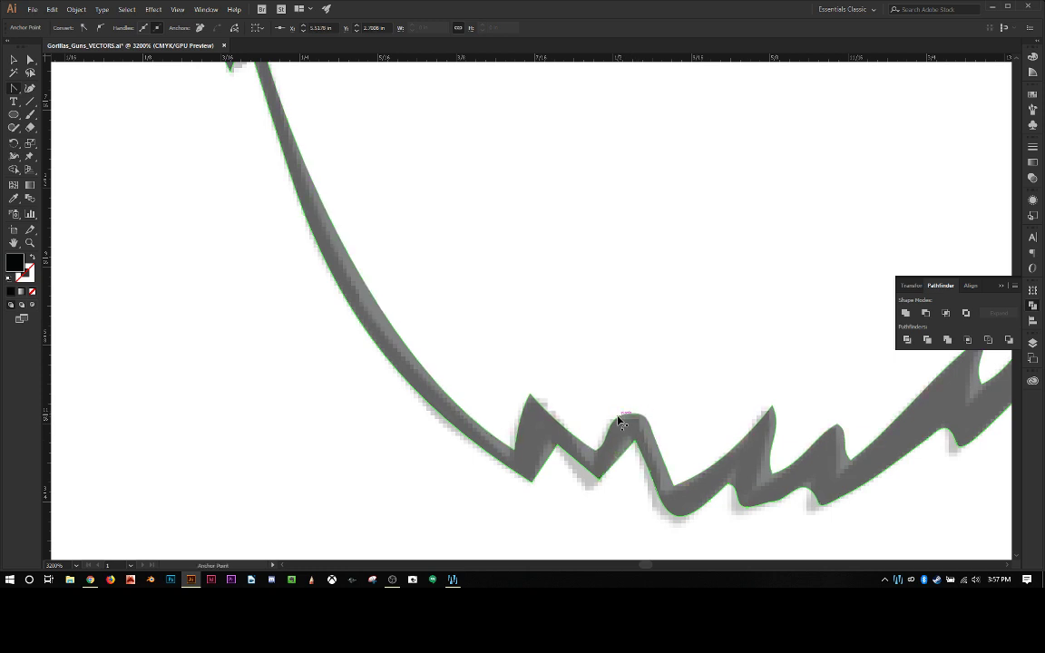
Delete the extra anchors on both sides of the second wave's upper peak and convert the peak to a sharp corner.
left_click_drag(621, 423, 625, 415)
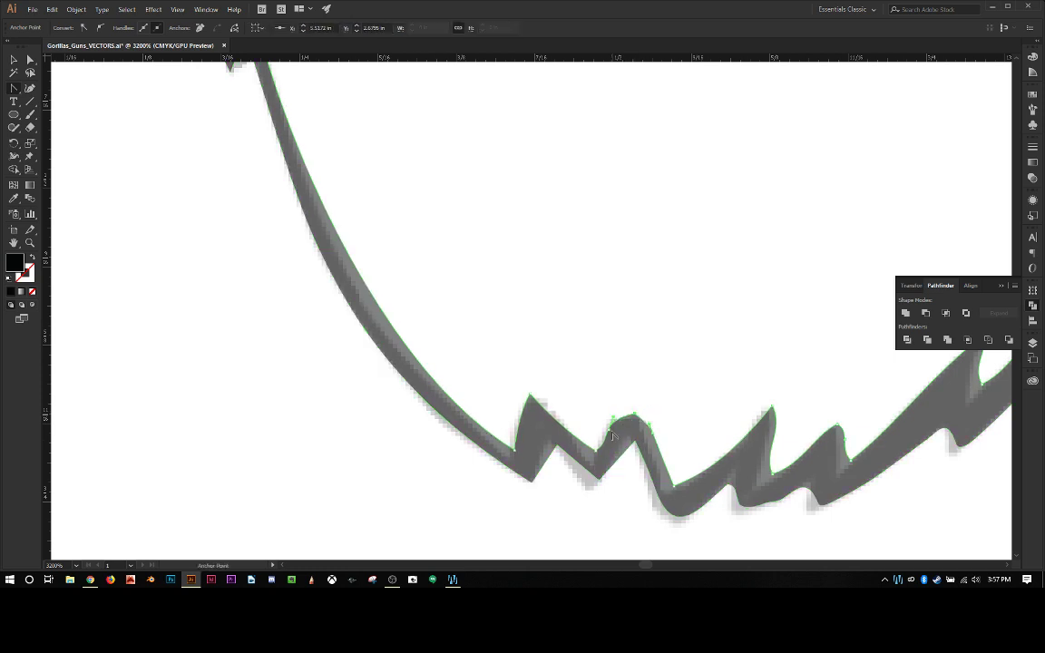
key("minus")
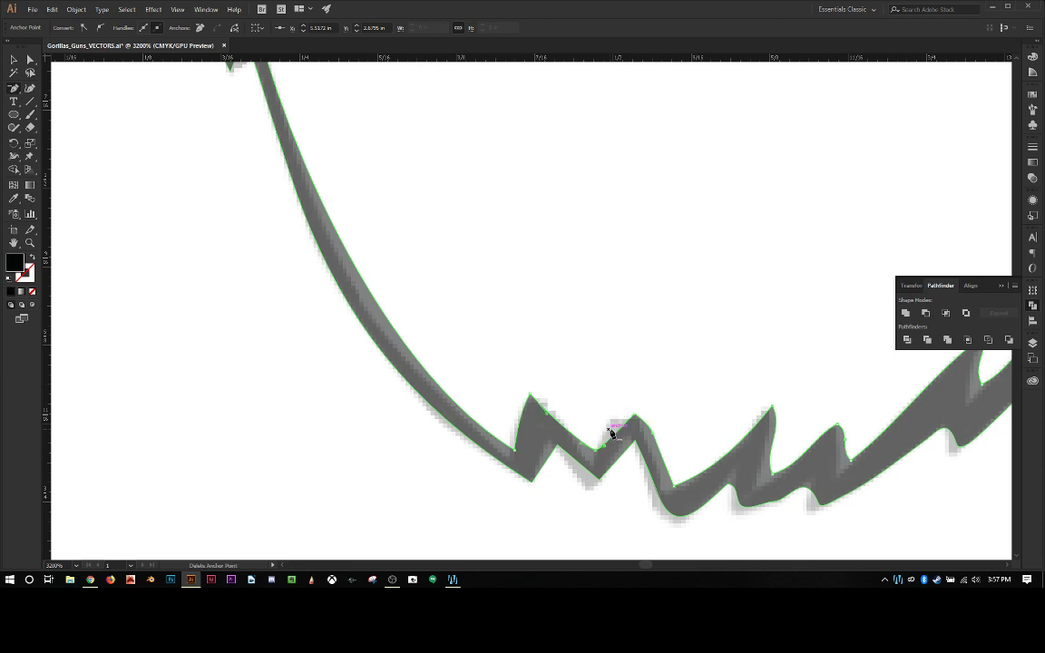
left_click(611, 430)
left_click(653, 436)
scroll(848, 438, "up", 2)
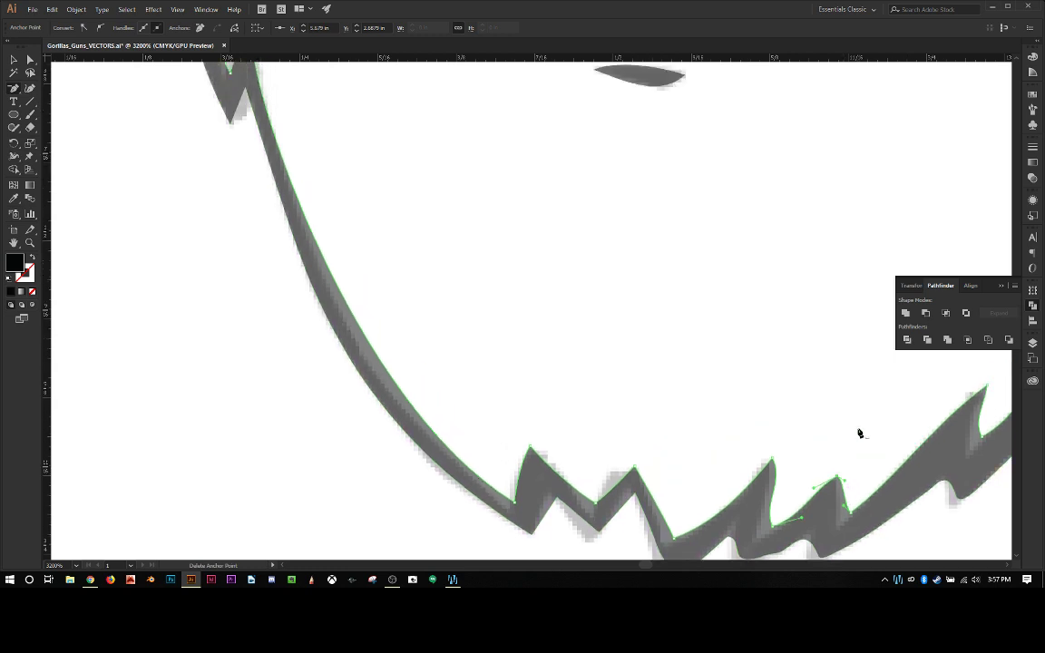
scroll(860, 434, "down", 3)
key("shift+c")
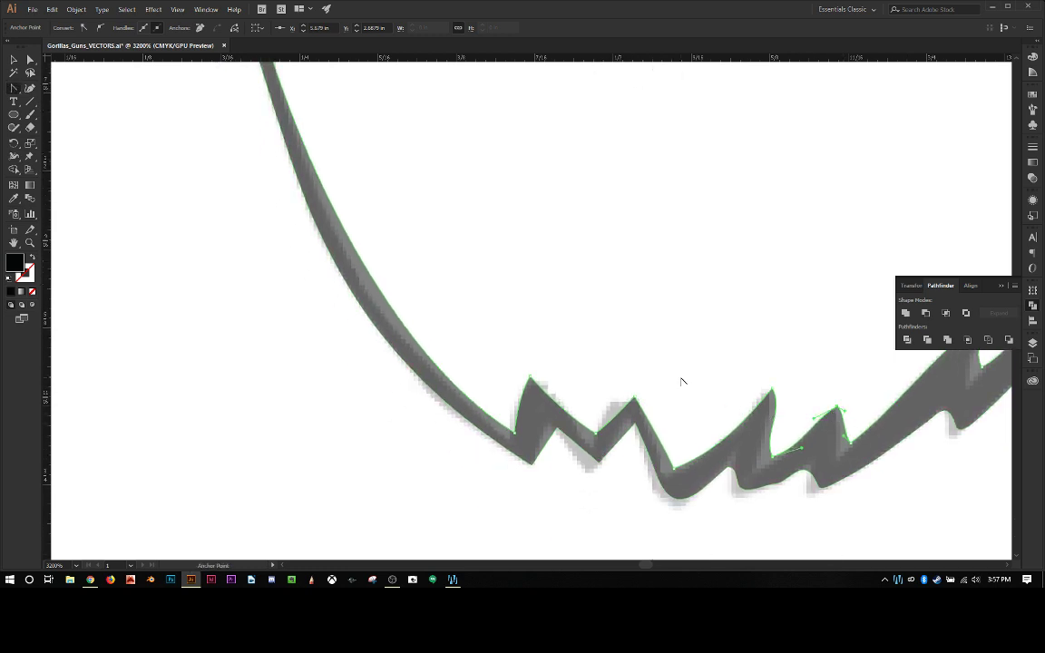
left_click(634, 399)
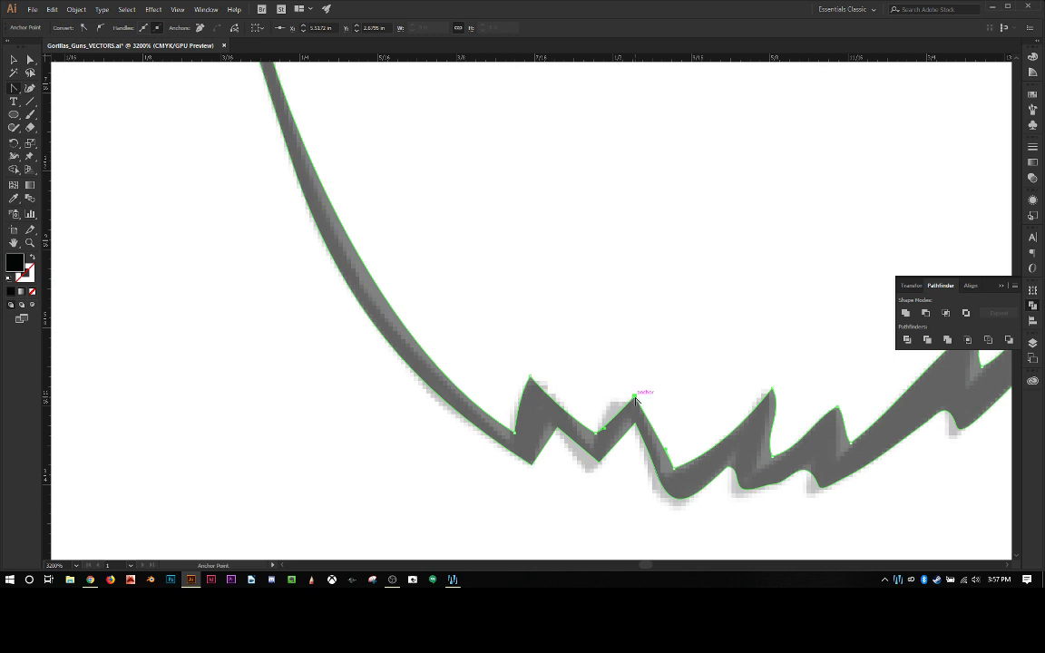
Move the lower and upper anchors of the valley between the two waves onto the sketch's low point.
left_click(598, 462)
mouse_move(598, 463)
left_mouse_down()
mouse_move(596, 454)
mouse_move(589, 475)
mouse_move(599, 427)
mouse_move(590, 451)
left_mouse_up()
left_click(596, 430)
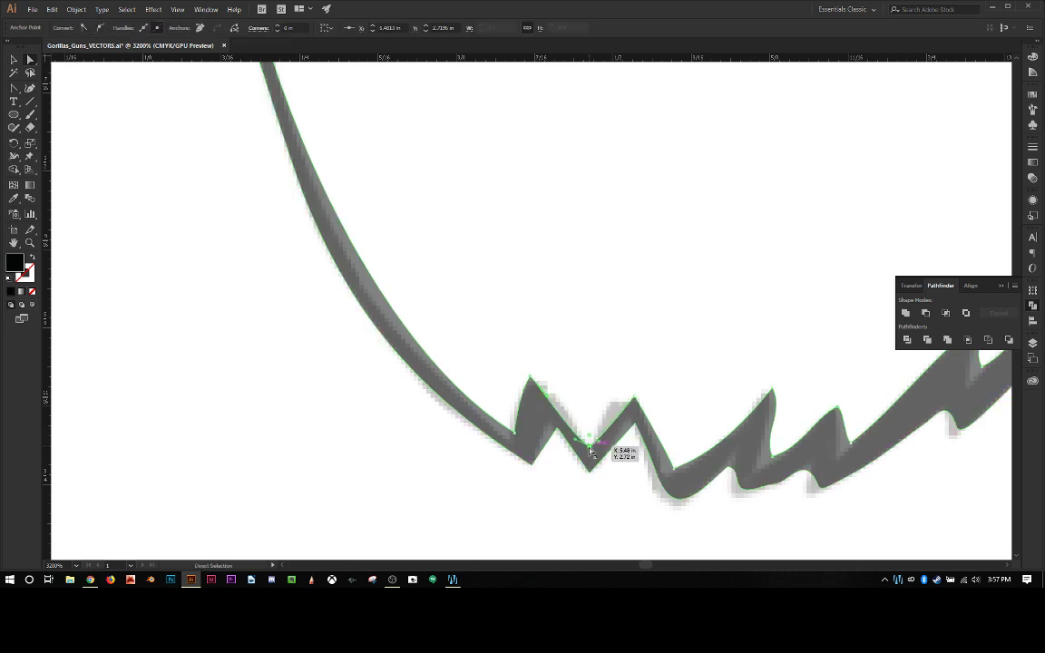
Convert the valley's upper anchor to a corner and adjust its two handles independently to curve the neighbouring slopes.
key("shift+c")
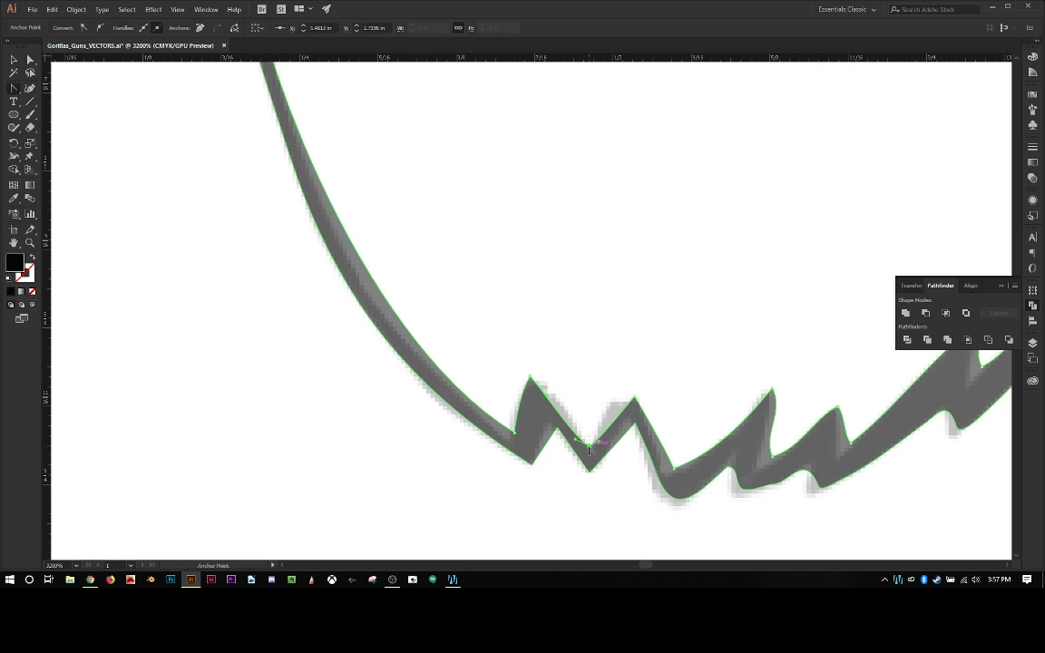
left_click(590, 450)
left_click_drag(590, 450, 569, 412)
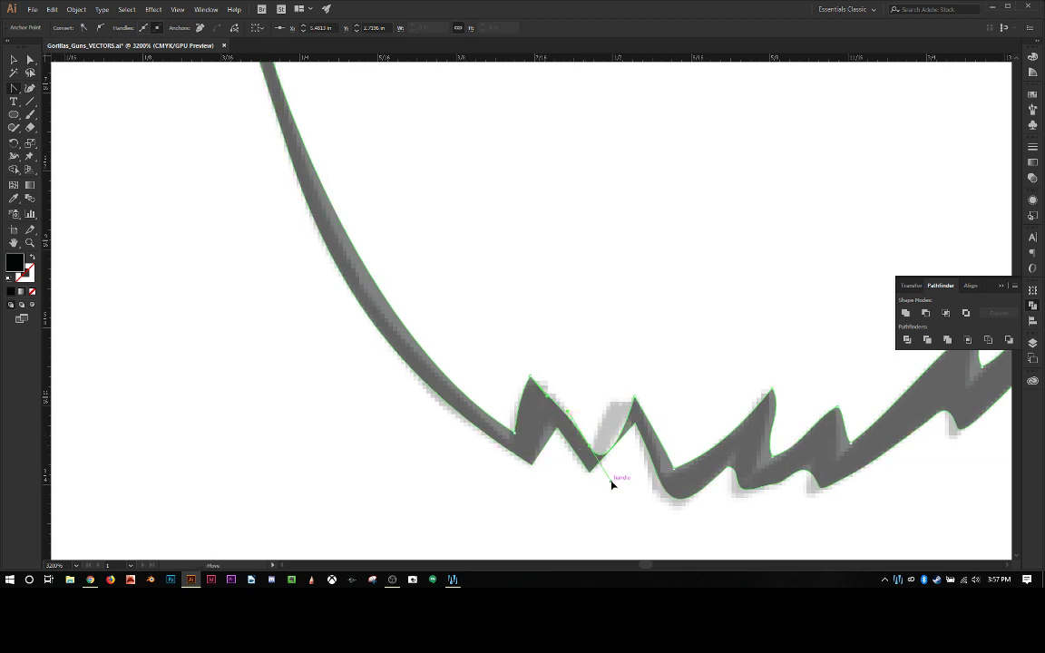
left_click_drag(612, 484, 610, 443)
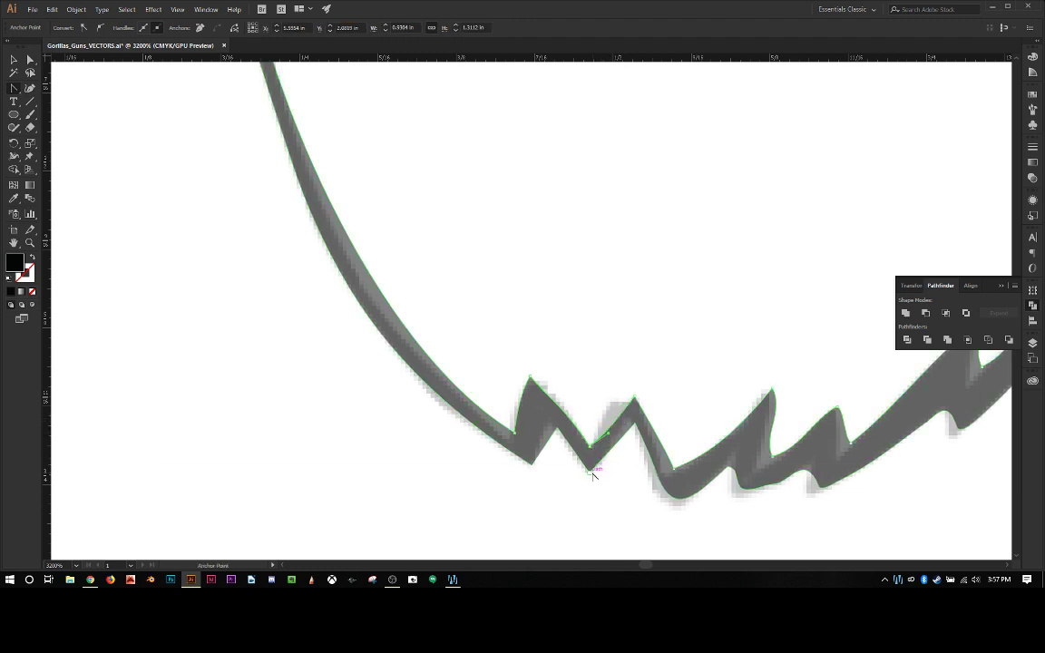
Round the valley's lower tip with short handles and move the first wave's underside peak anchor up toward the outer tip.
mouse_move(591, 471)
left_mouse_down()
mouse_move(616, 478)
mouse_move(594, 476)
left_mouse_up()
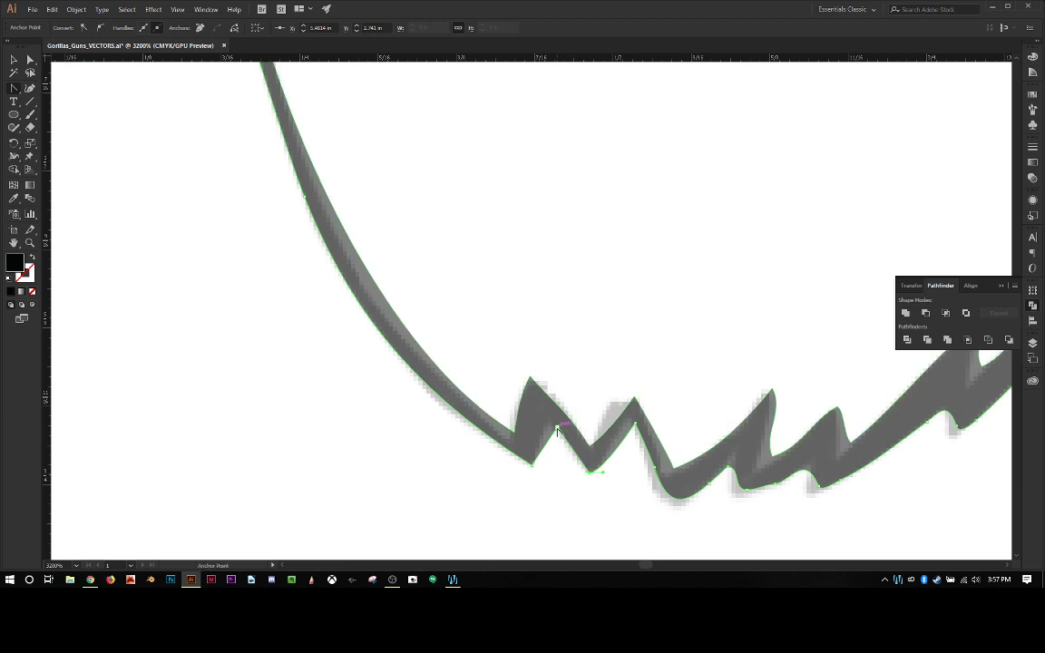
left_click_drag(557, 427, 570, 434)
key("a")
left_click(556, 429)
left_click_drag(558, 429, 536, 422)
Bend the short edge between the long strip's lower tip and the first wave's underside peak to follow the sketch.
key("shift+c")
left_click(532, 465)
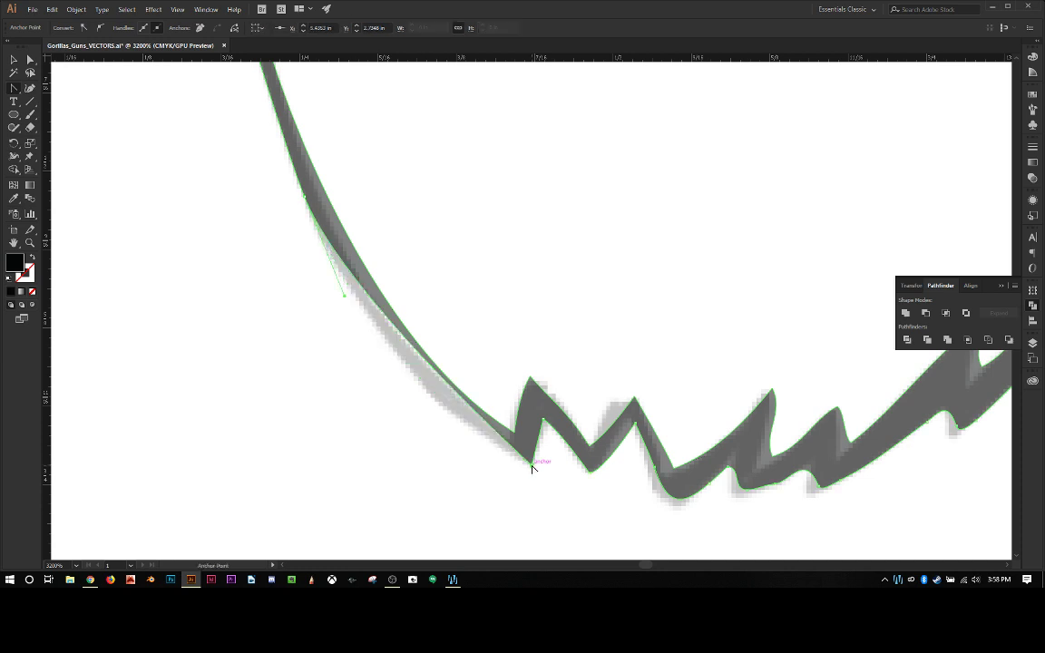
key("ctrl+z")
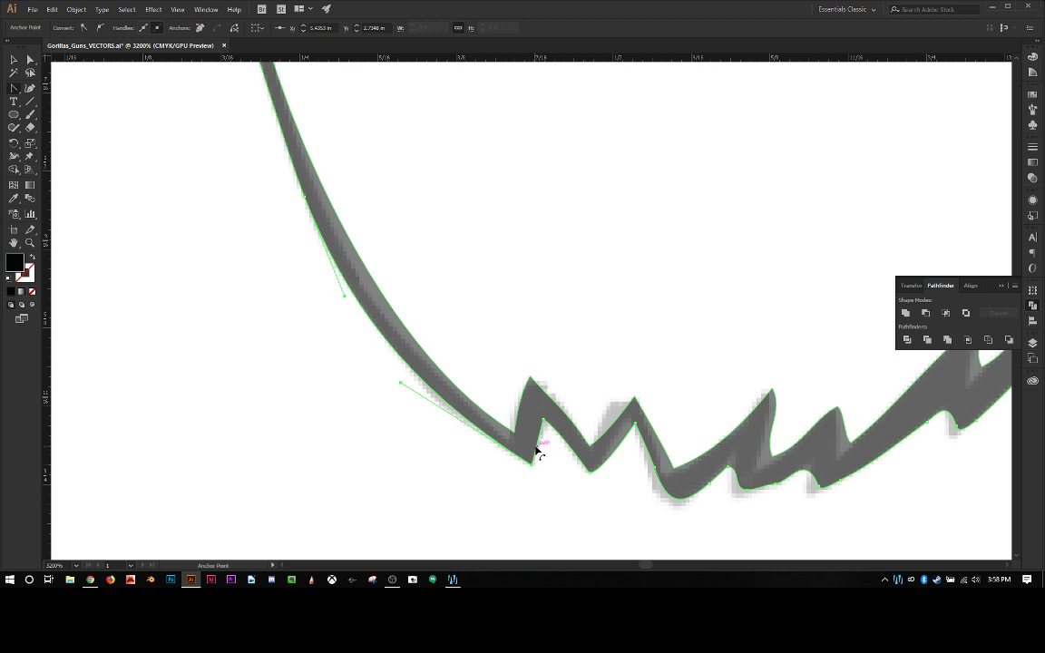
left_click(537, 445)
left_click(538, 445)
left_click_drag(535, 439, 536, 438)
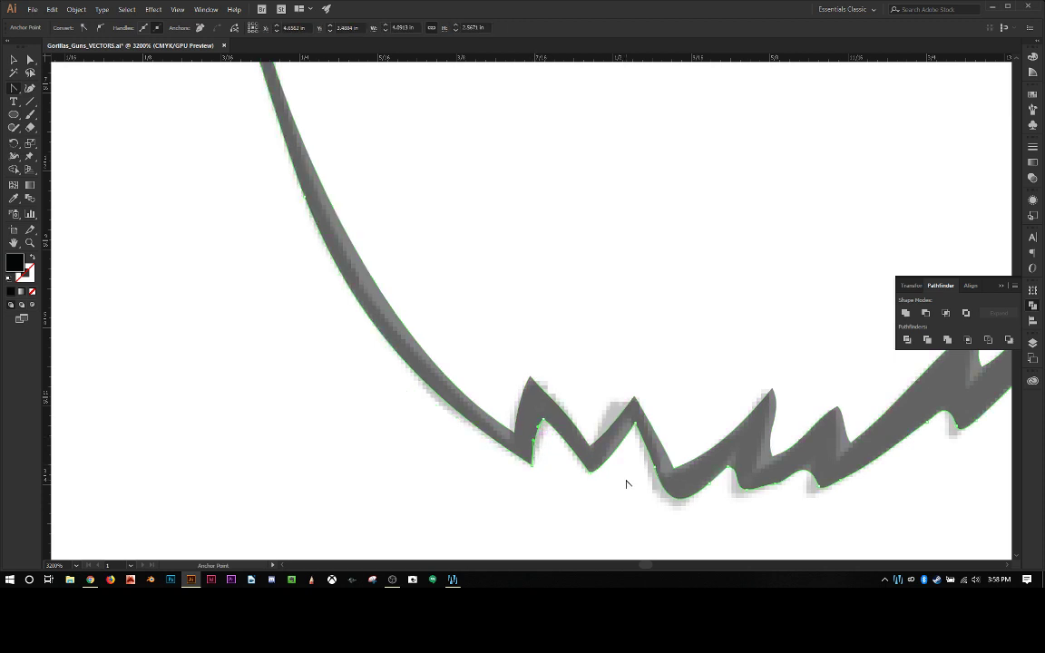
Delete the extra anchors rounding the lowest valley's underside and move its remaining corner down to the sketch's low tip.
left_click_drag(627, 479, 427, 461)
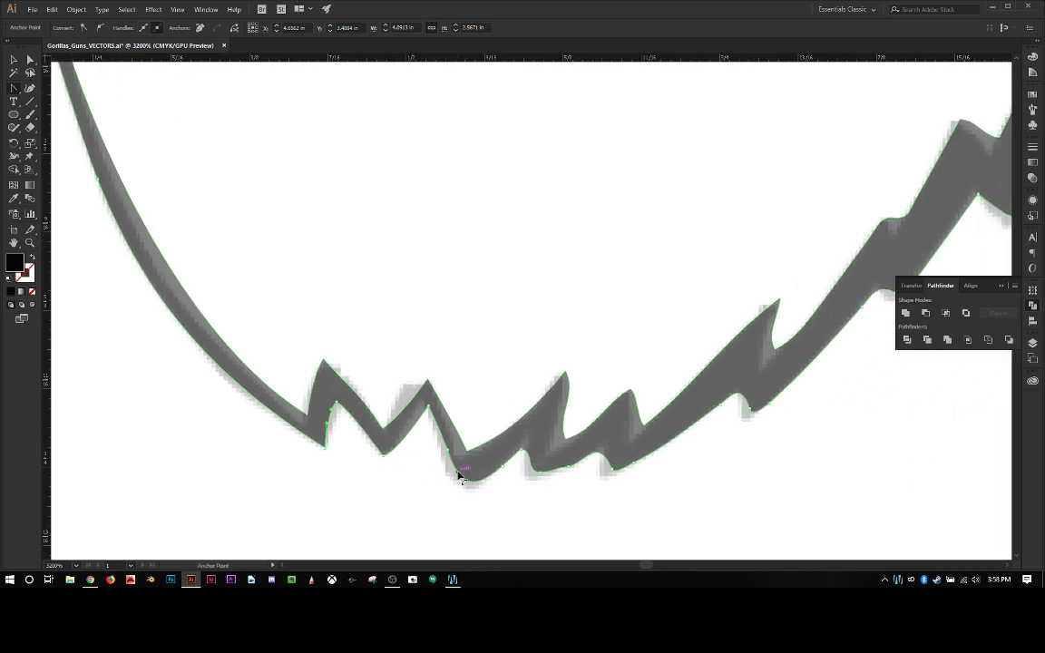
left_click(450, 452)
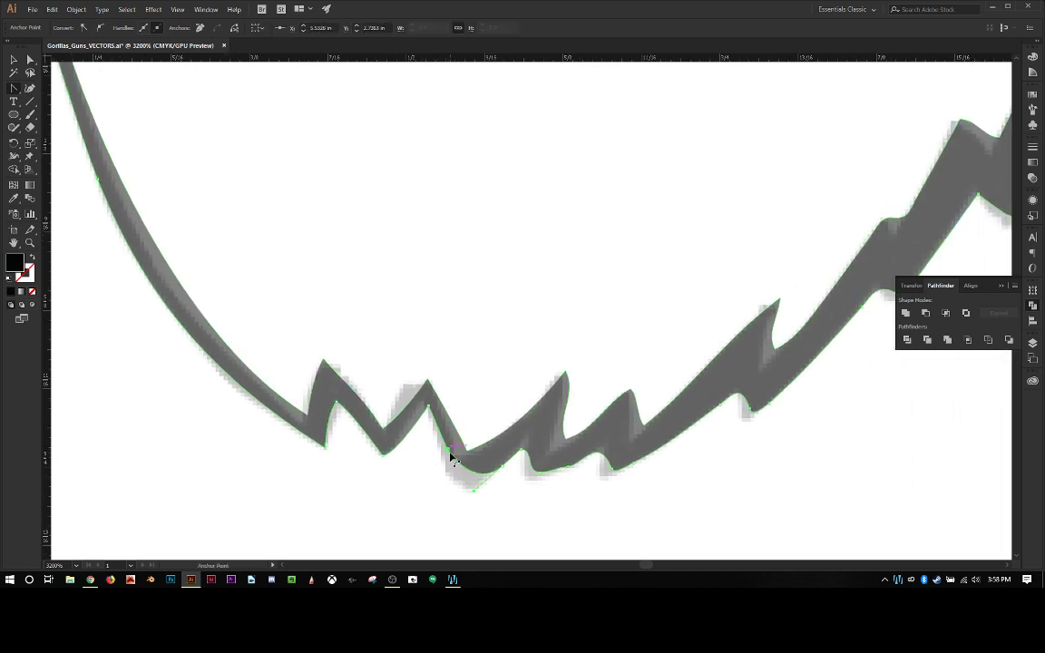
left_click(504, 469)
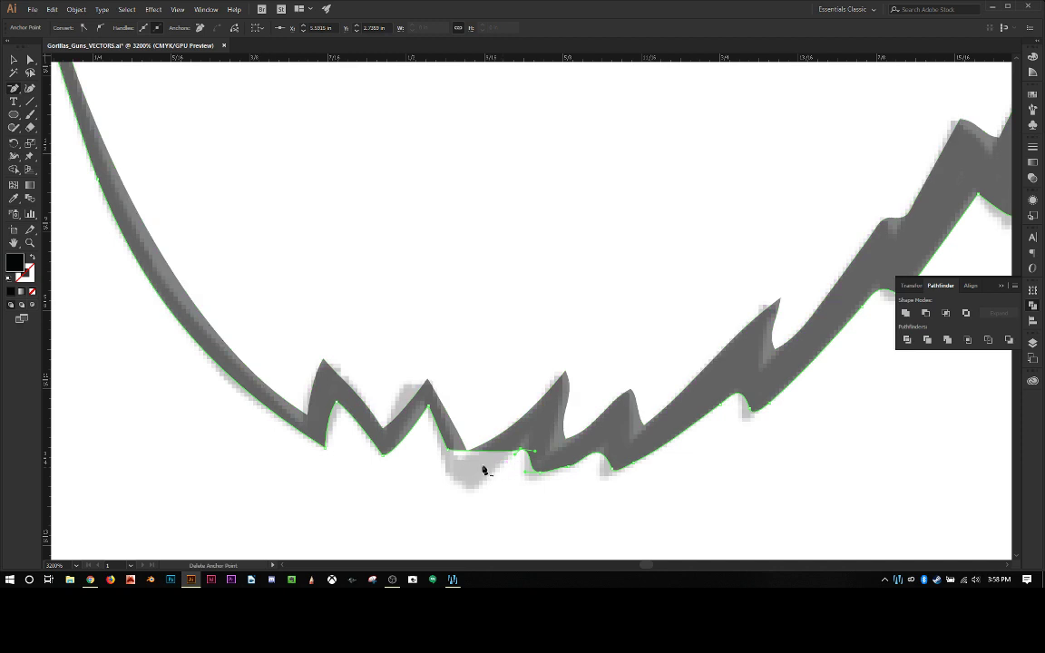
key("a")
left_click(521, 450)
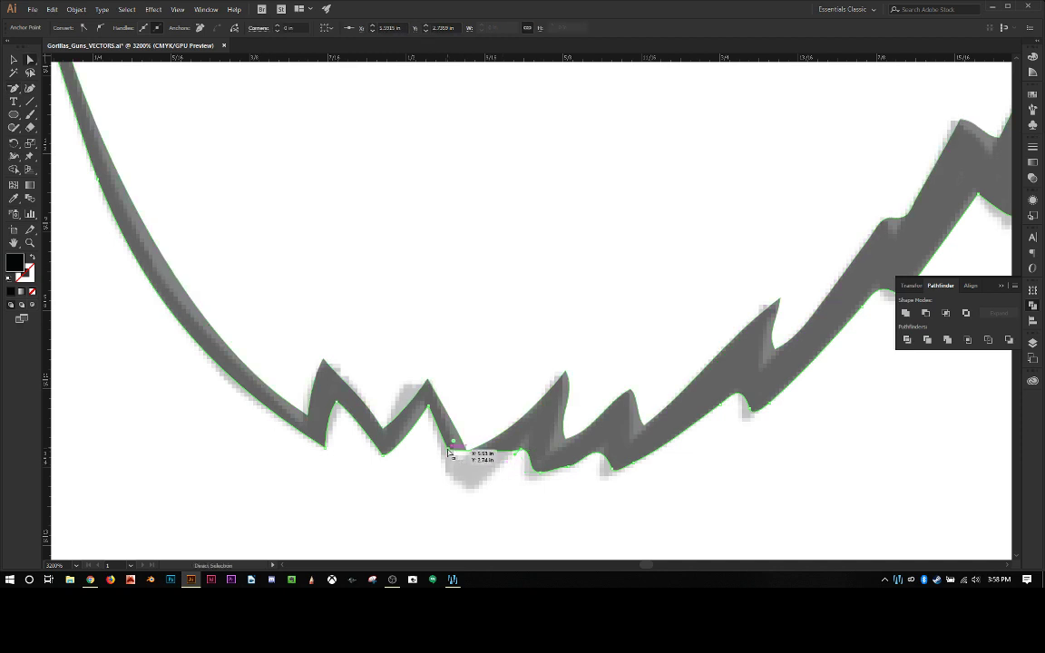
left_click_drag(448, 453, 463, 490)
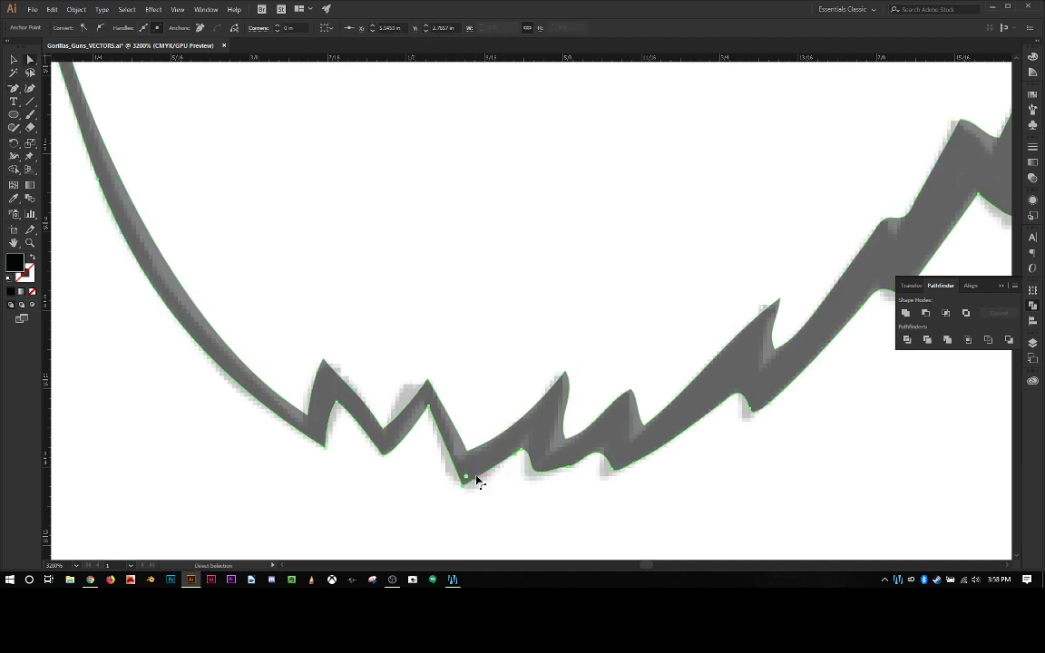
Move the first underside notch's upper anchor onto the sketch and convert that anchor and the lower tip to corners.
left_click(522, 452)
left_click_drag(521, 452, 536, 441)
key("shift+c")
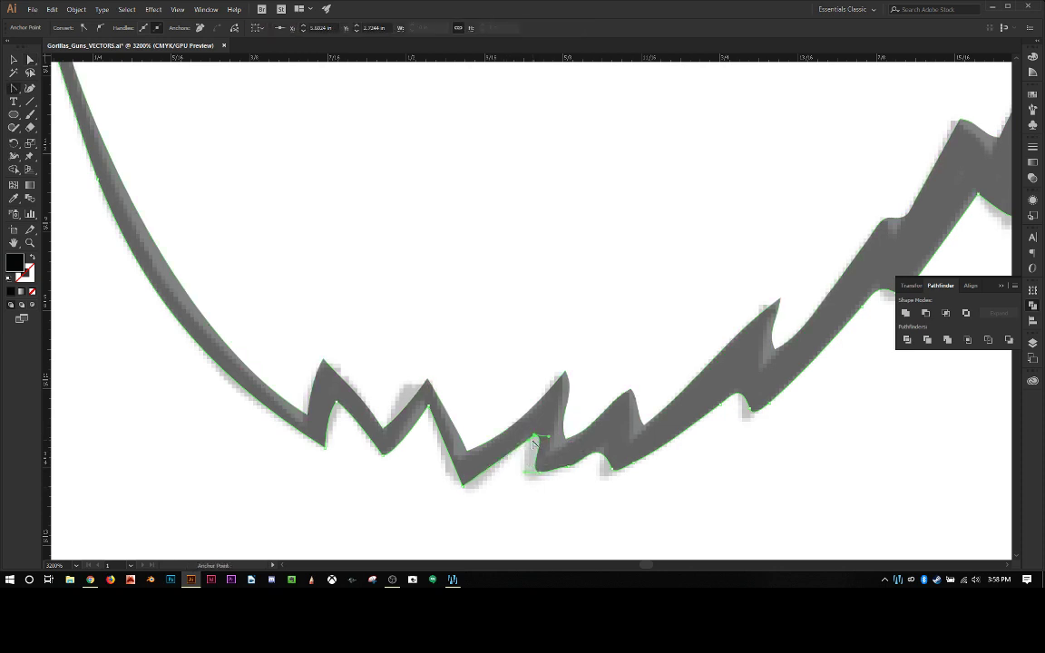
left_click(535, 438)
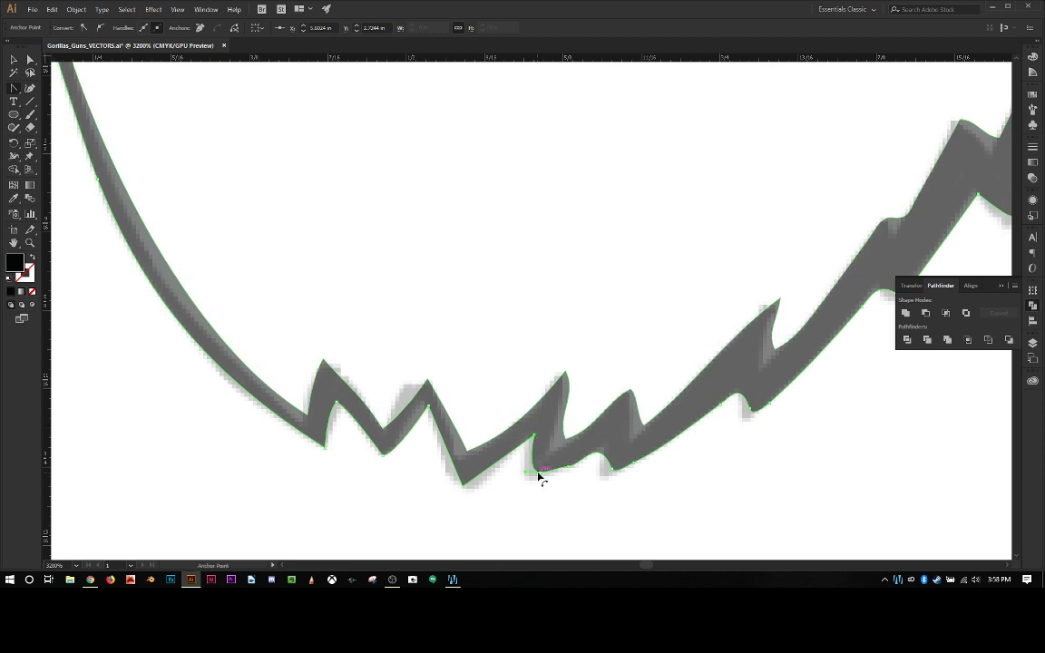
left_click(542, 472)
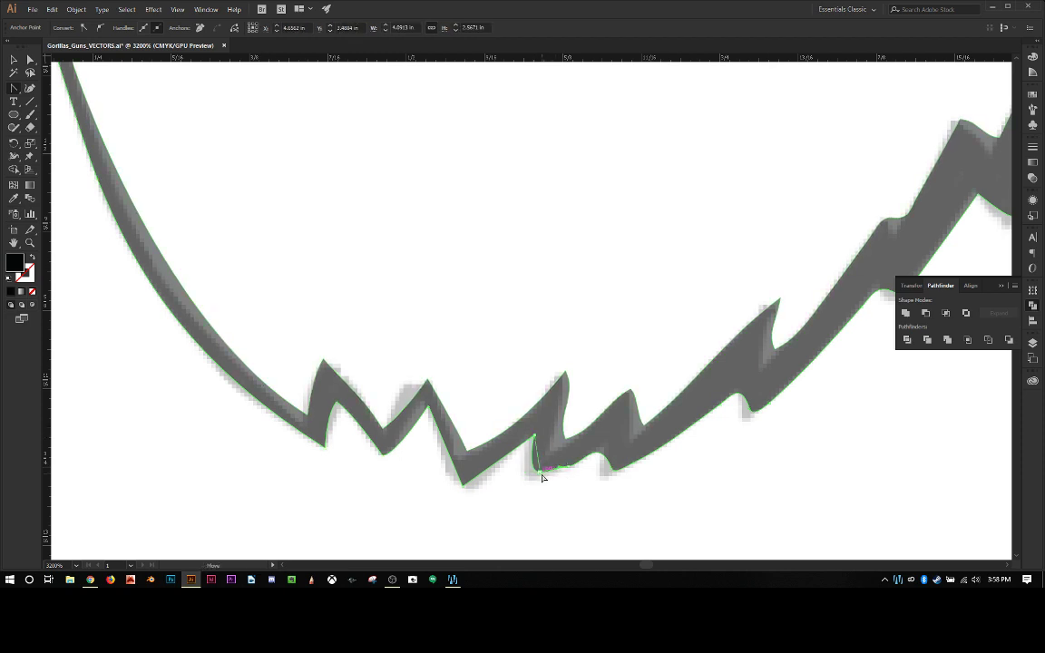
Delete the extra anchors along the underside on either side of the second notch, up to the third notch.
key("minus")
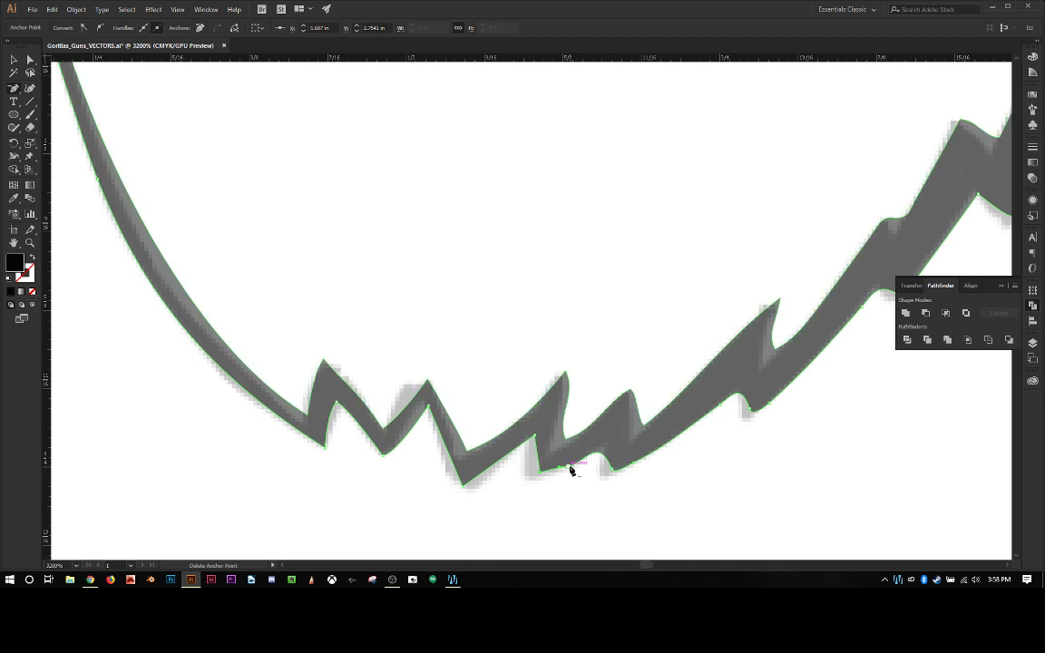
left_click(570, 467)
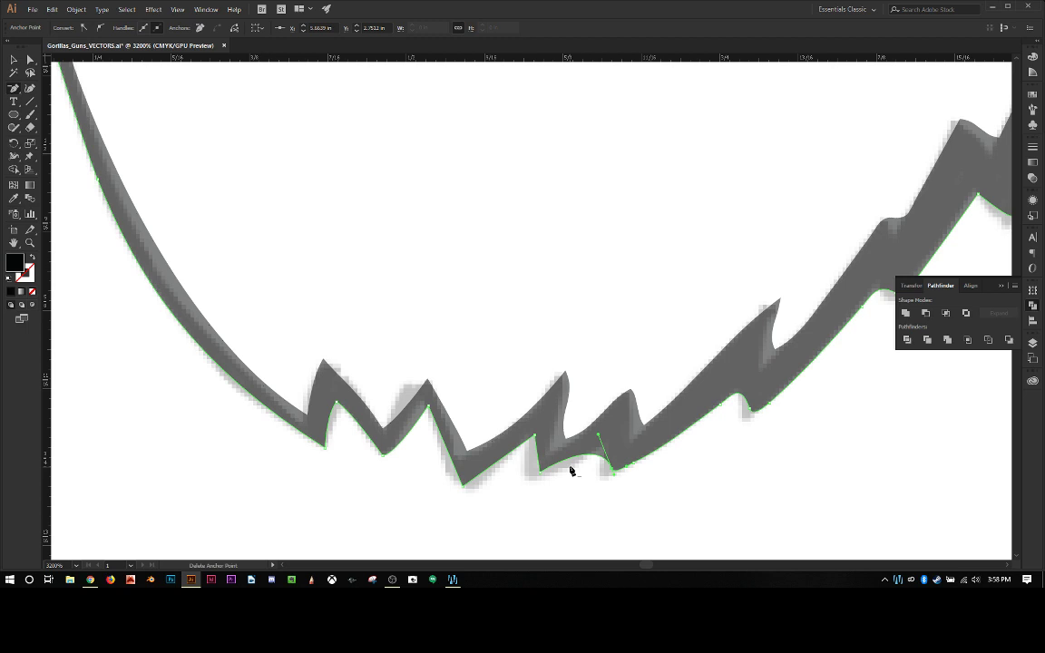
left_click(635, 463)
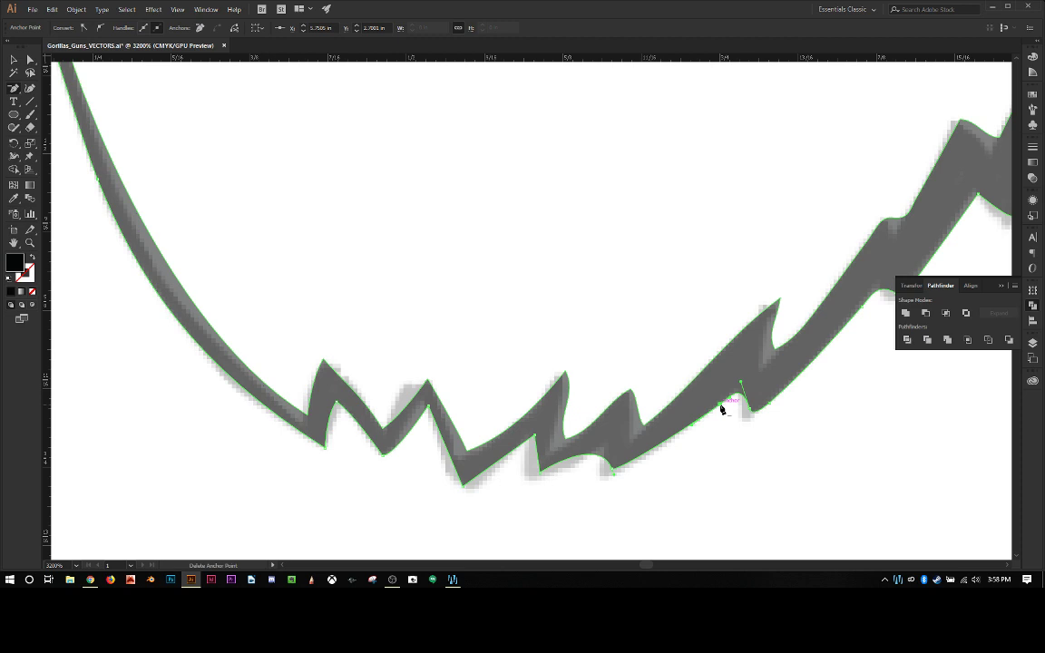
left_click(722, 405)
Convert the third underside notch's tip to a corner, remove the extra anchor beside it, and move the notch's anchors onto the sketch.
key("shift+c")
left_click(750, 409)
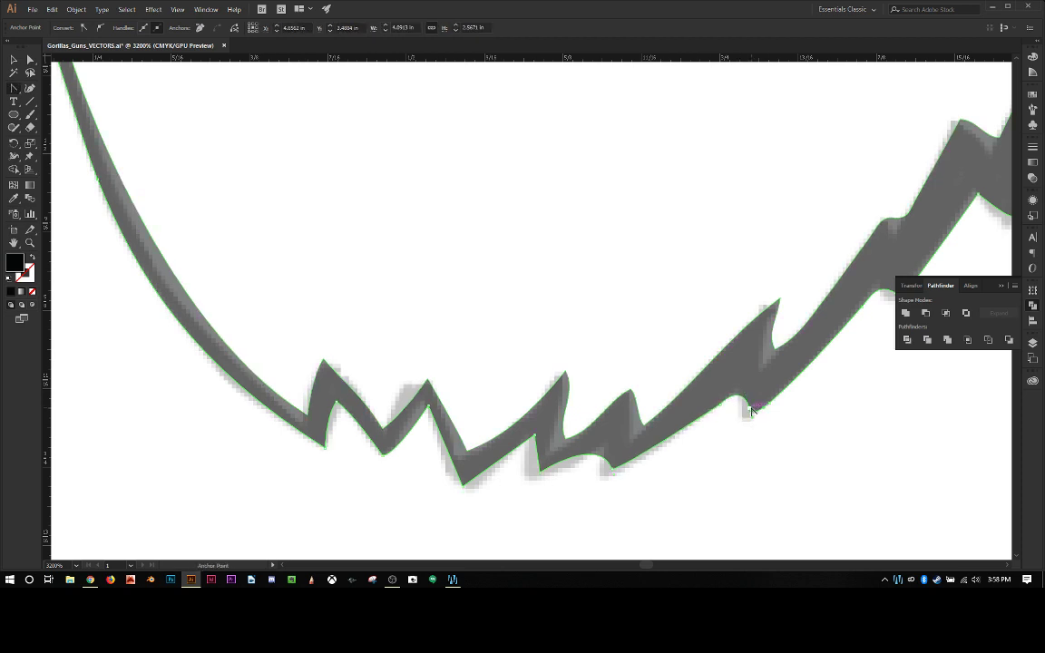
left_click_drag(751, 408, 767, 405)
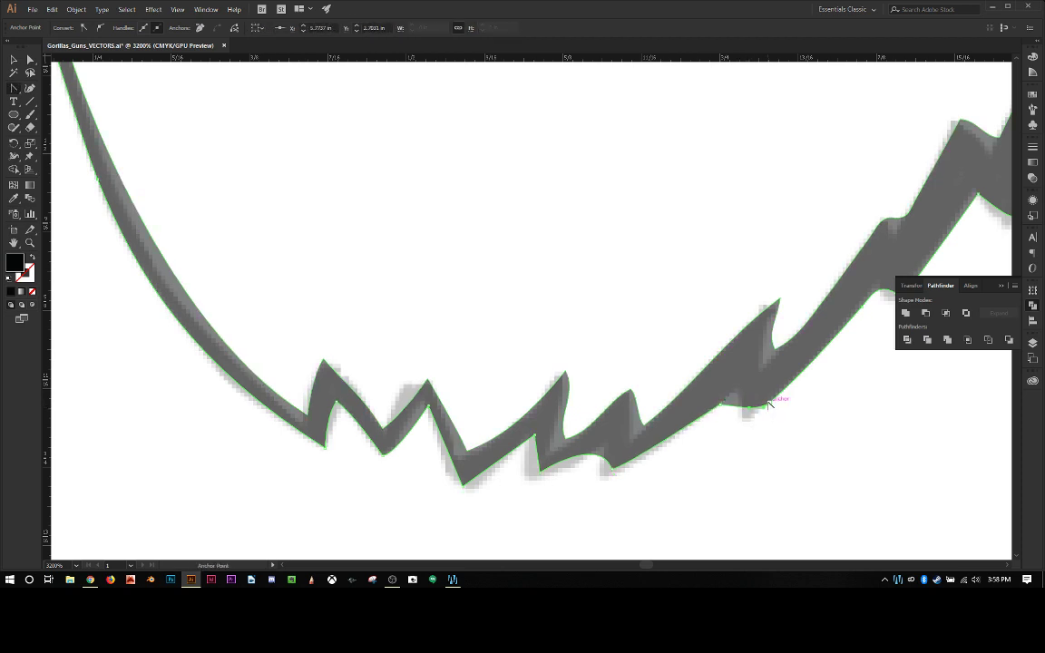
key("minus")
left_click(770, 405)
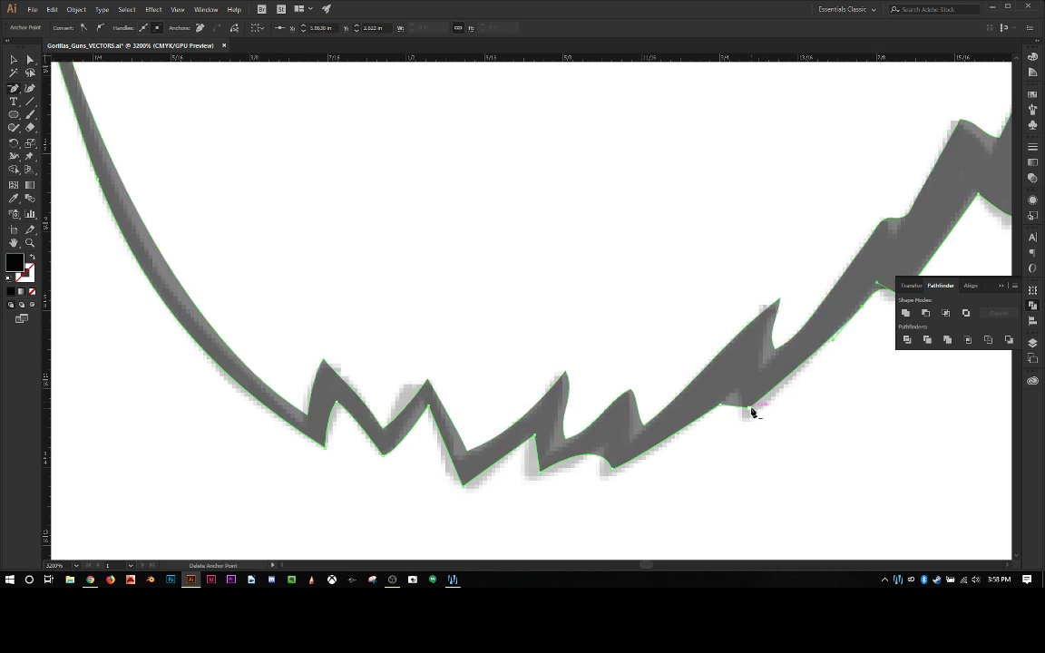
key("a")
left_click_drag(751, 413, 747, 390)
left_click(722, 408)
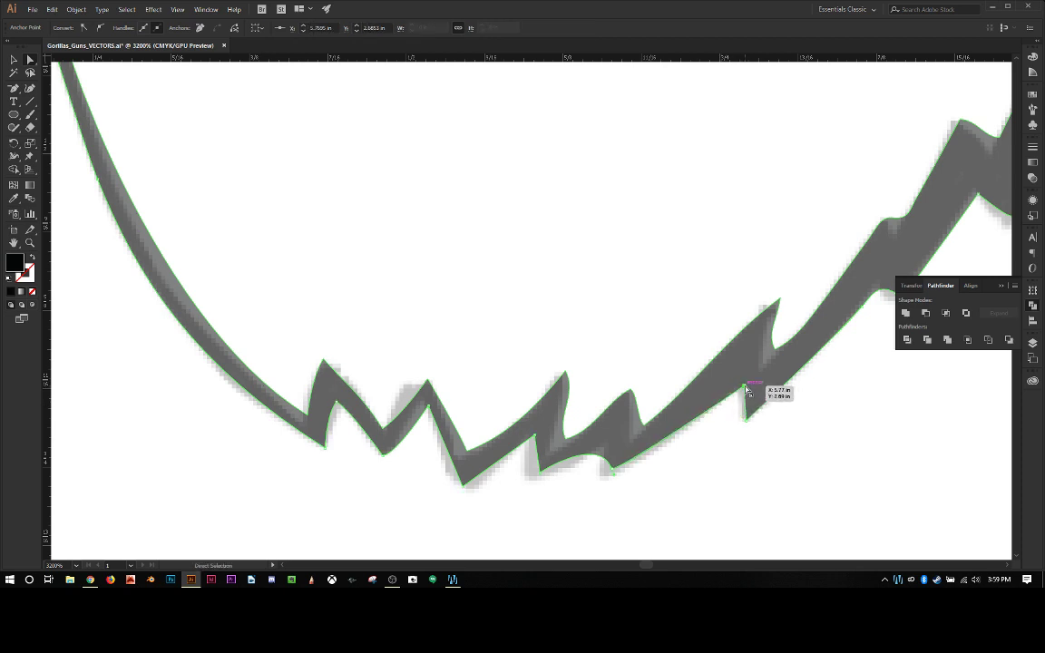
Move the lower tips of the second and first underside notches outward onto the sketch's points.
left_click(615, 469)
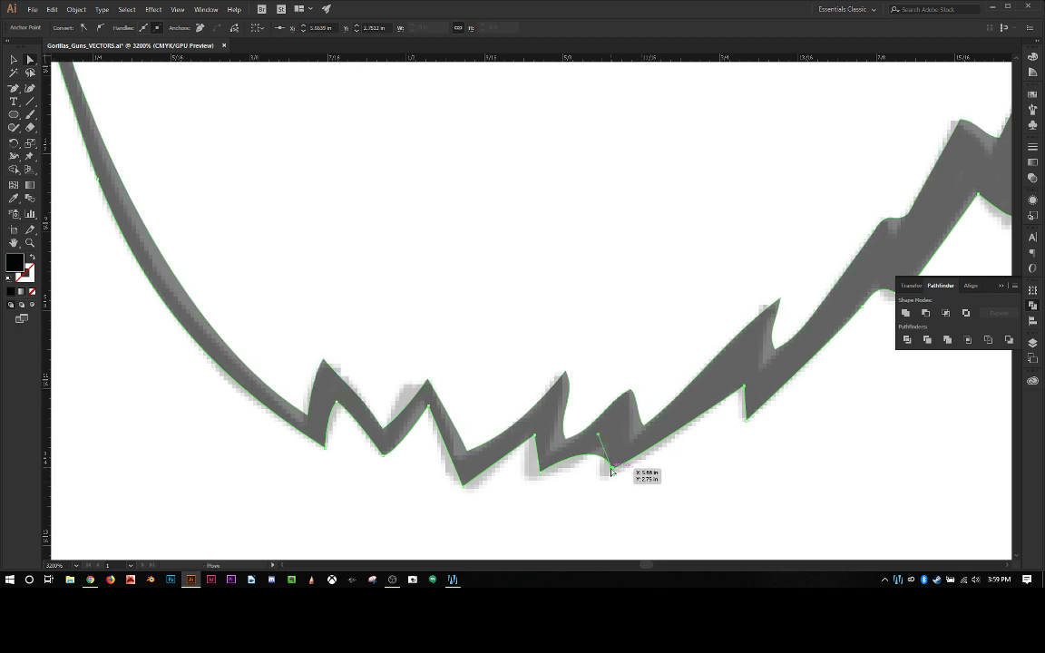
left_click_drag(615, 472, 606, 481)
left_click(543, 469)
left_click_drag(540, 473, 531, 479)
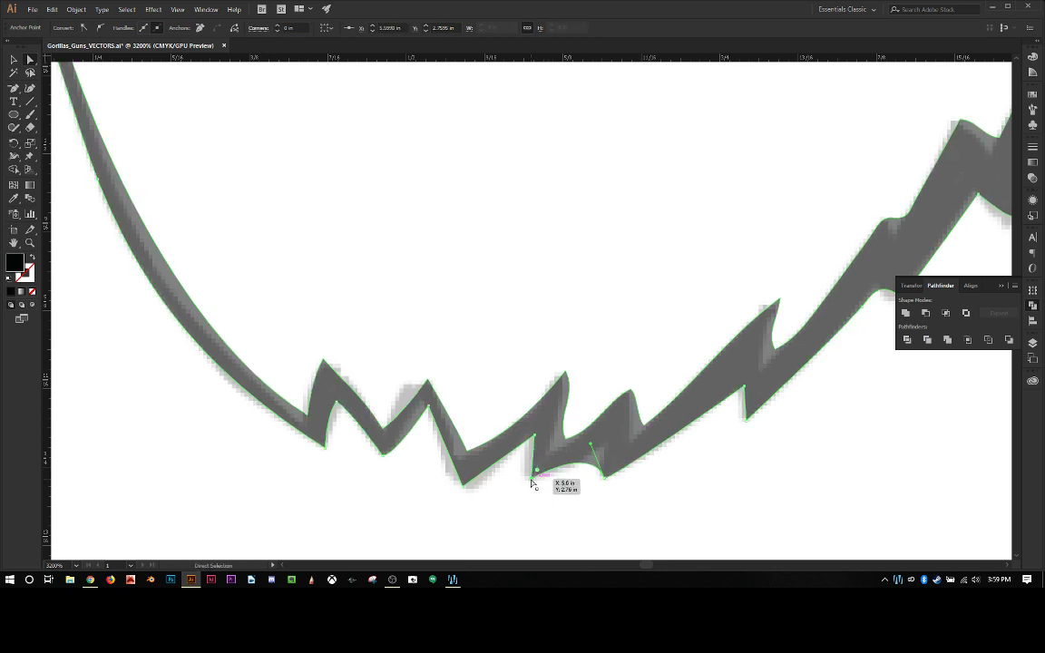
Pull handles from the first underside notch's lower tip and adjust them independently to curve both adjoining edges.
key("shift+c")
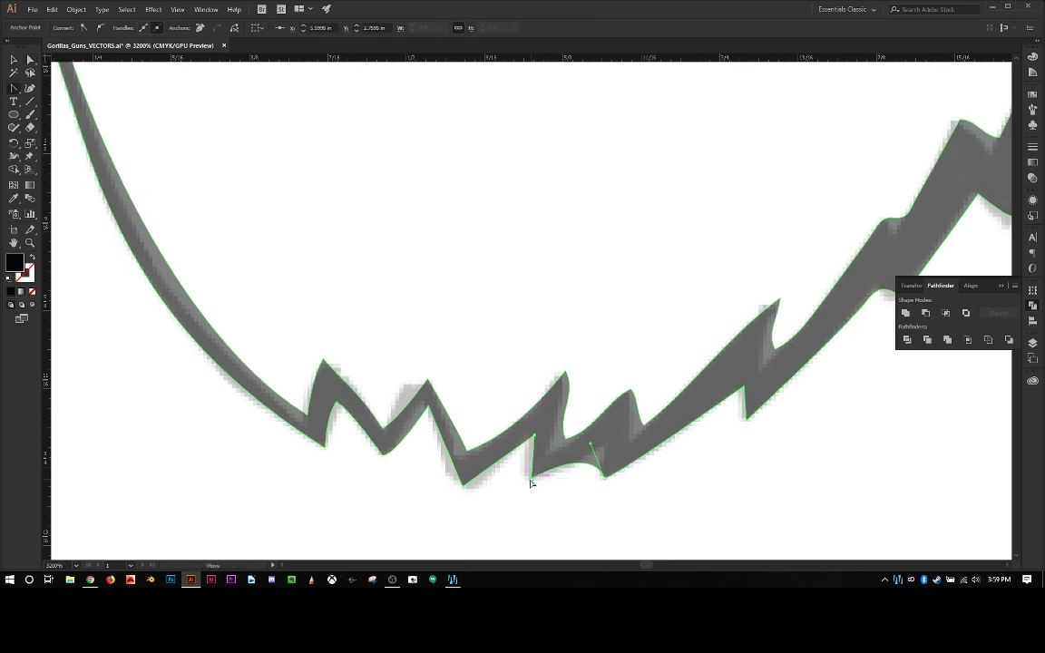
left_click_drag(532, 479, 544, 486)
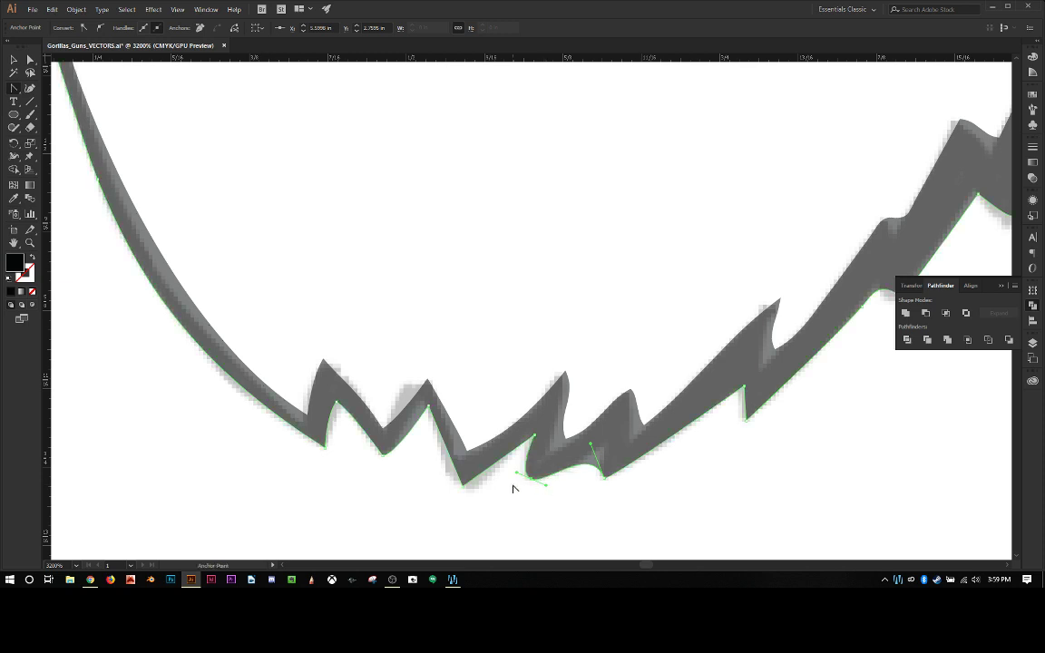
left_click_drag(516, 475, 536, 448)
Convert the anchor between the two middle upper spikes to a corner, move it onto the sketch, and adjust the spikes' handles.
left_click(566, 440)
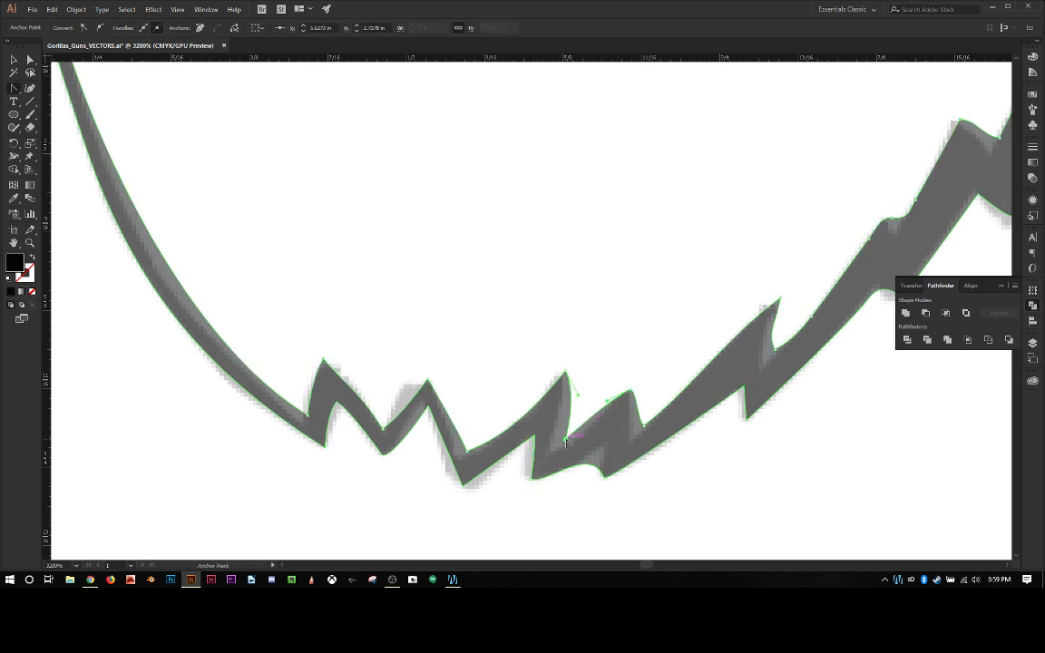
left_click(566, 442)
left_click_drag(577, 397, 571, 401)
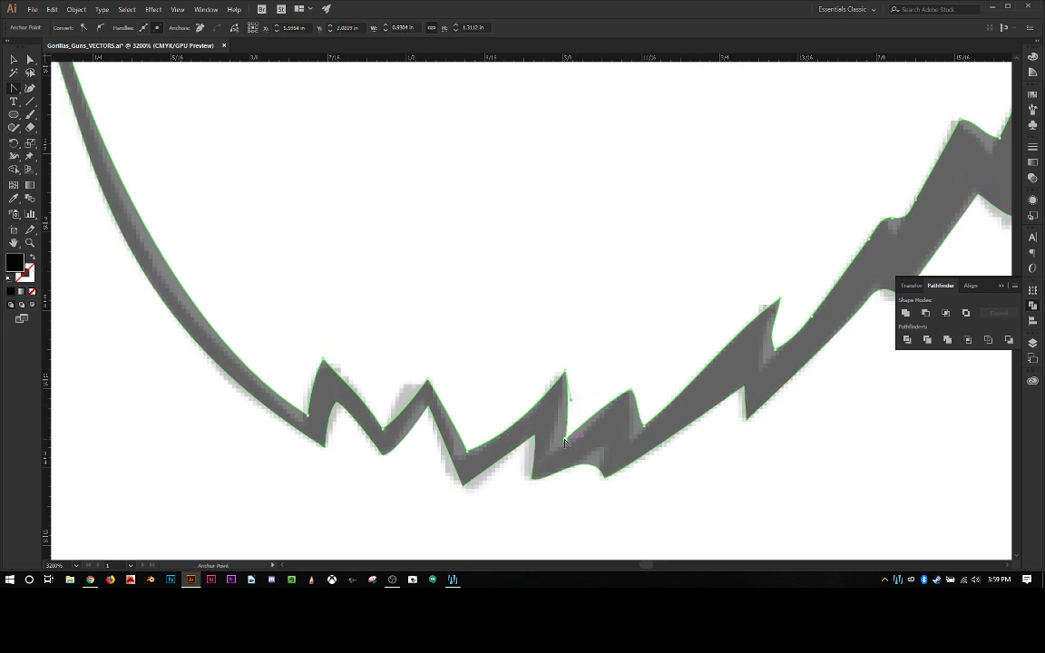
left_click_drag(565, 442, 553, 457)
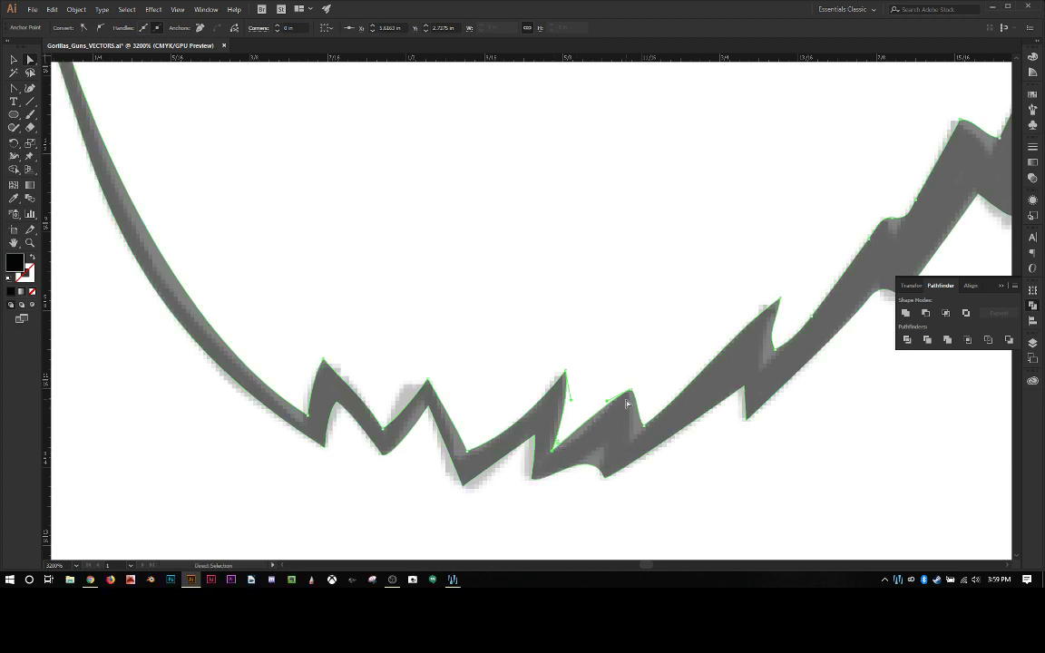
left_click_drag(608, 401, 590, 438)
Add an anchor on the second underside notch's rounded bulge, convert it to a corner, and move it up to the sketch's notch point.
left_click(583, 462)
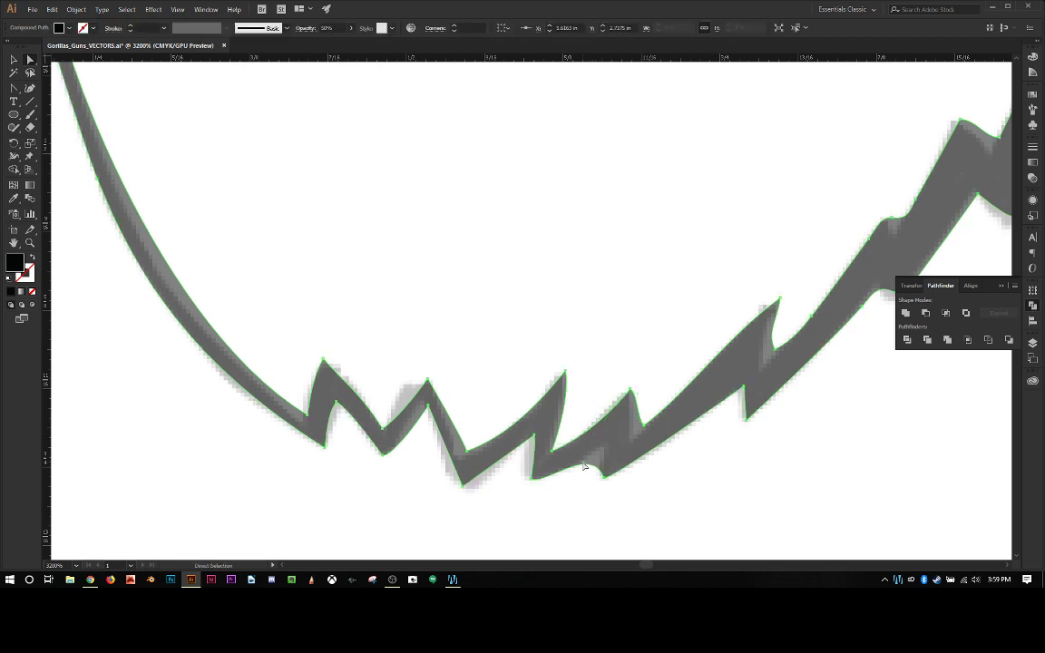
left_click(598, 471)
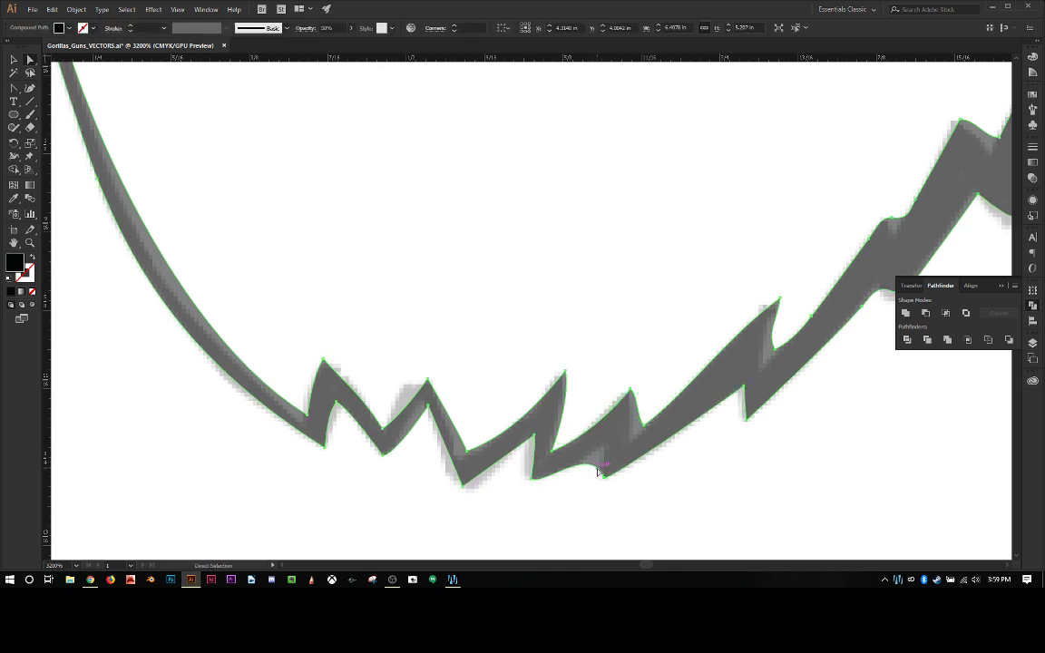
key("p")
left_click(591, 467)
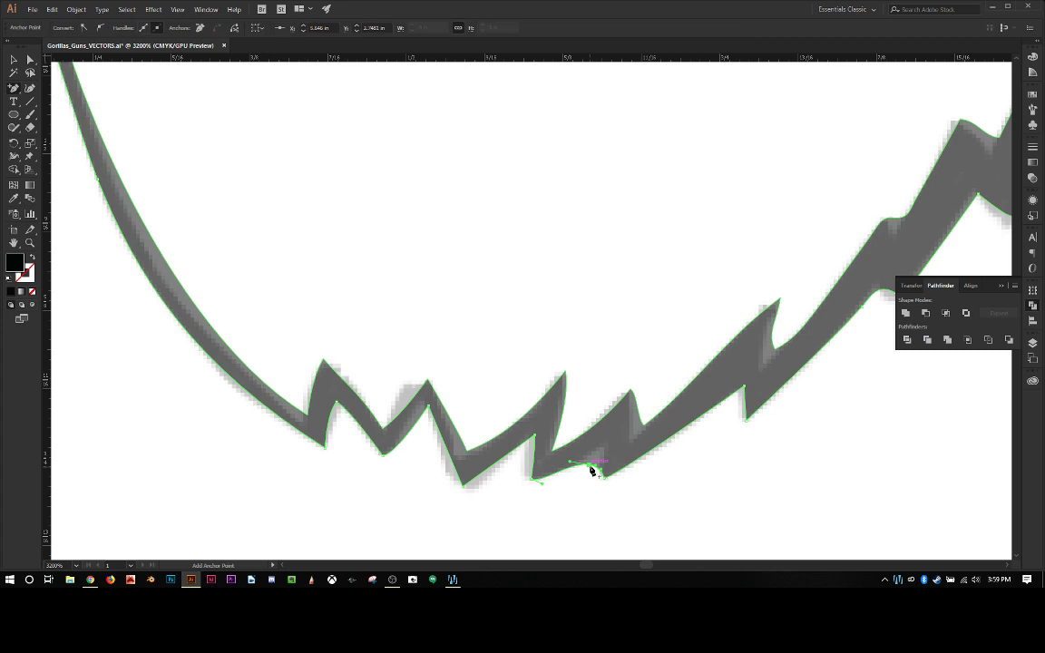
key("shift+c")
left_click(591, 466)
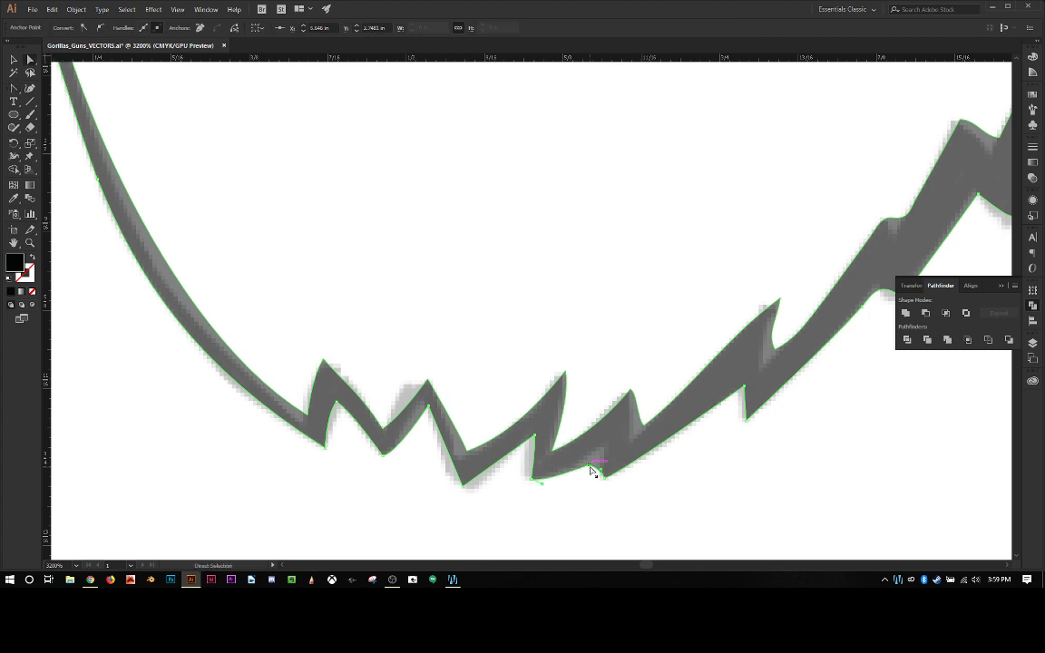
left_click_drag(591, 469, 606, 446)
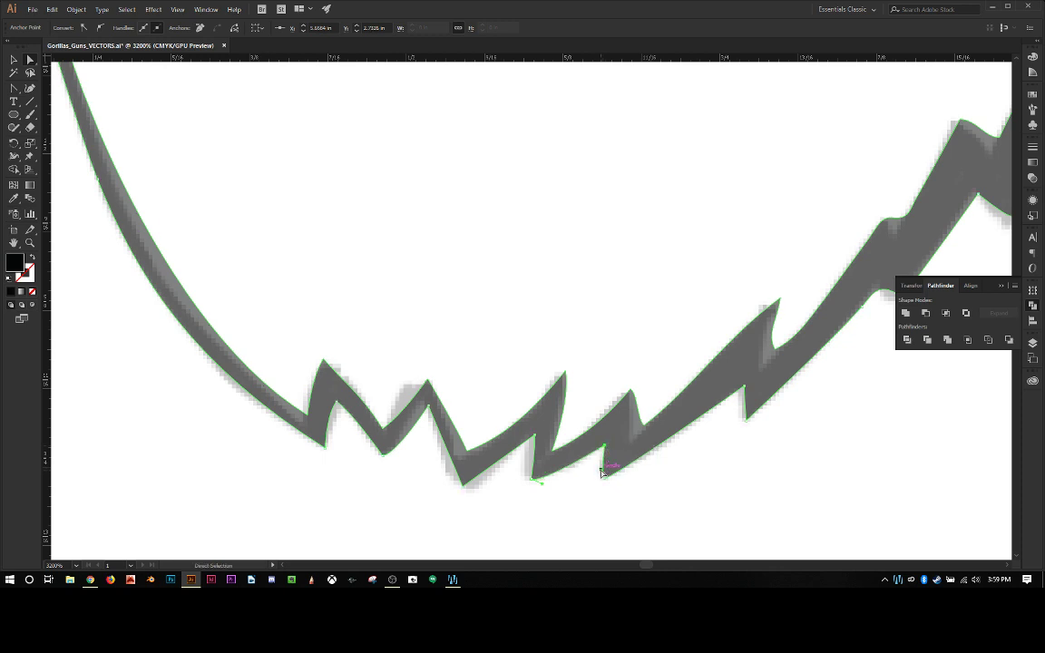
Adjust the handles around the second underside notch's lower tip so its short edge and the long slope curve with the sketch.
left_click(604, 467)
left_click_drag(607, 458, 606, 458)
key("shift+c")
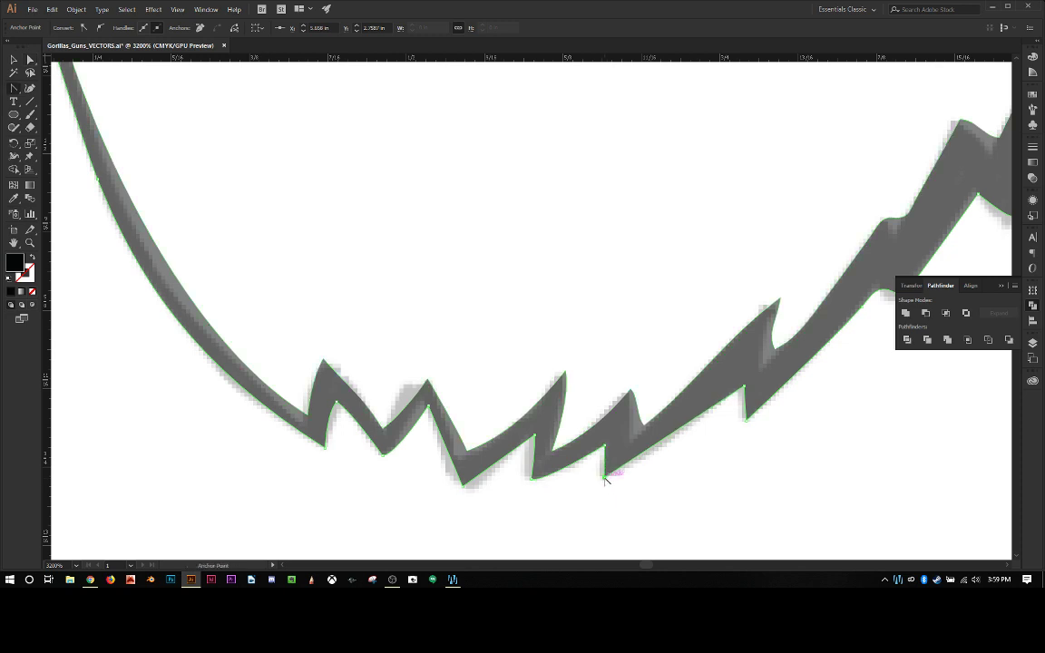
left_click_drag(606, 480, 651, 466)
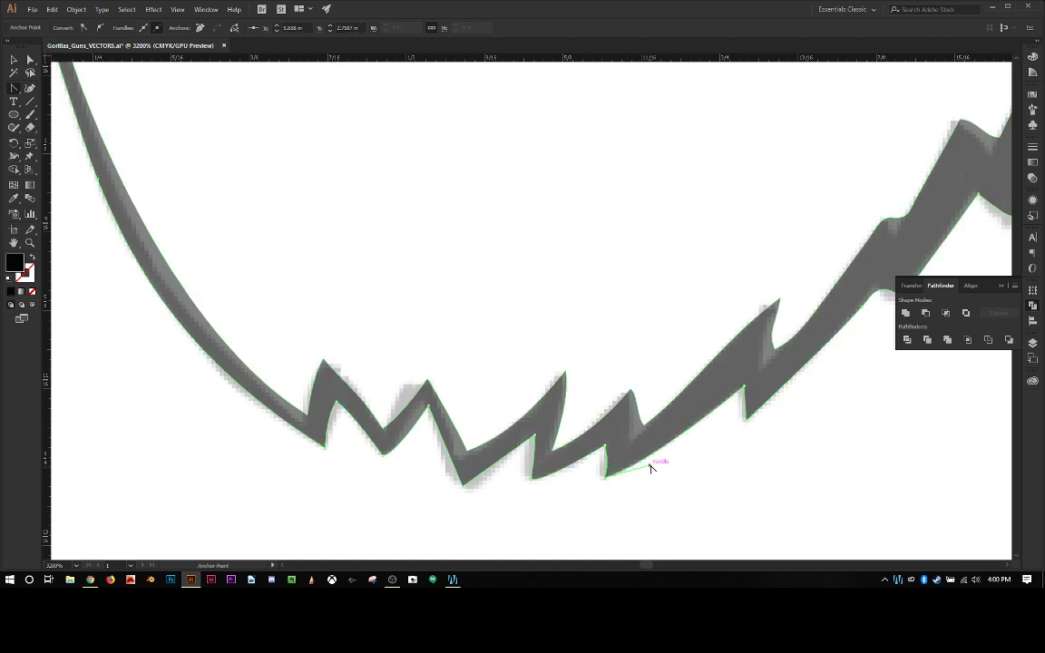
left_click(554, 480)
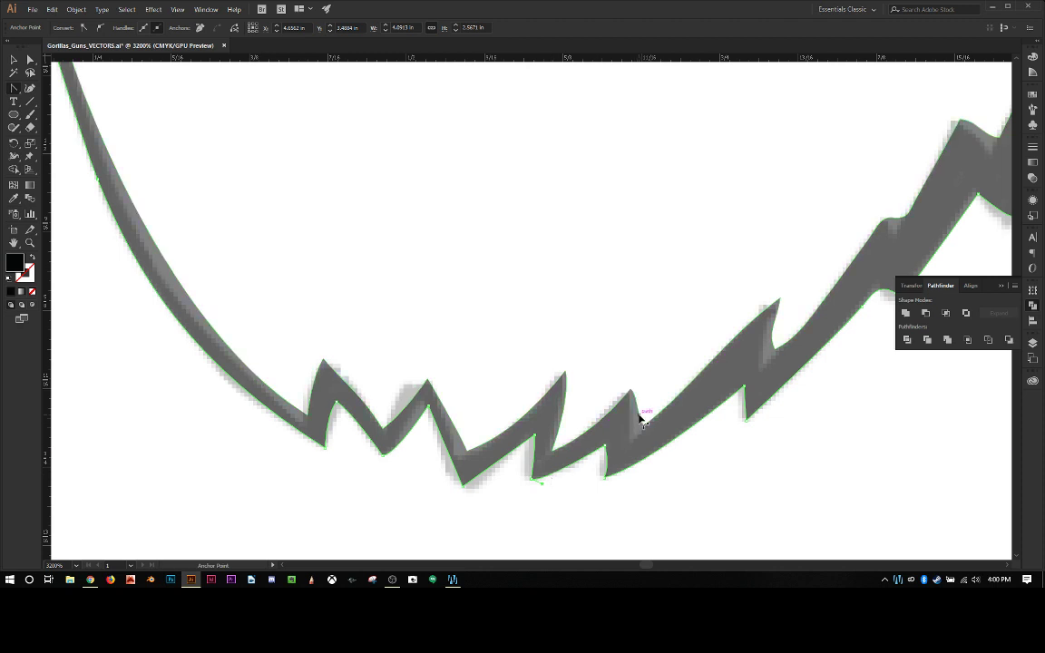
Convert the anchor at the foot of the second middle upper spike to a corner and move it down onto the sketch.
left_click(638, 418)
key("a")
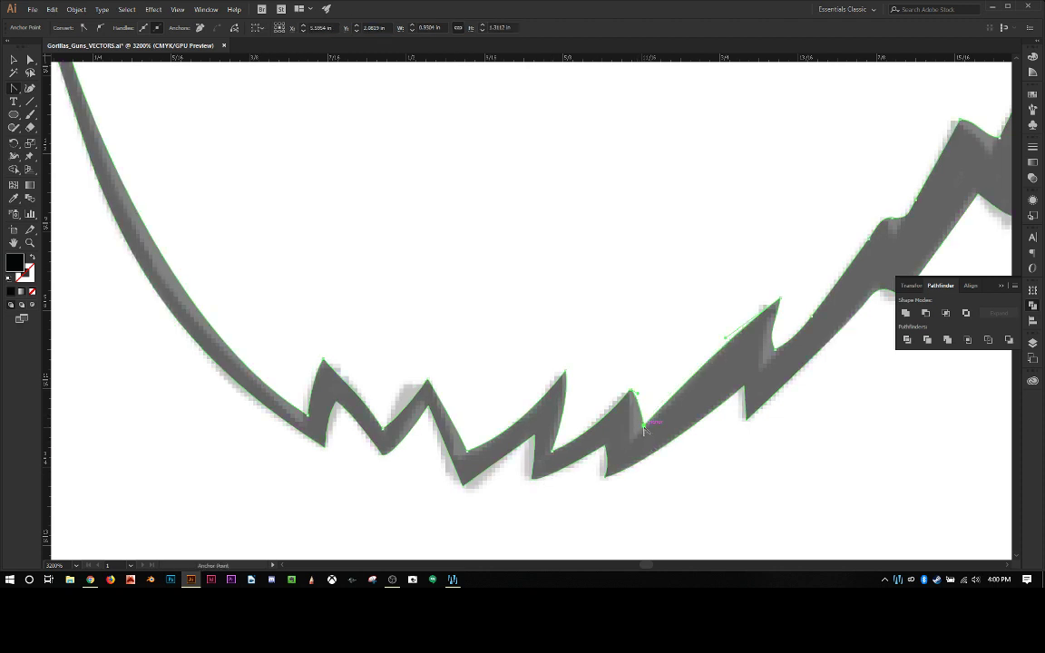
left_click(644, 432)
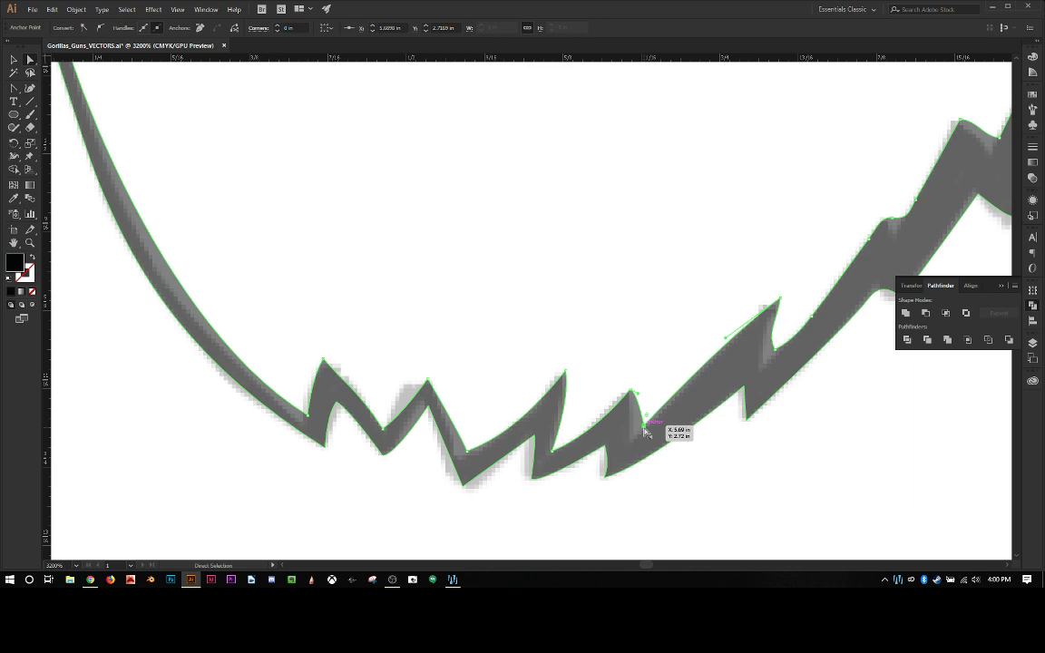
left_click_drag(644, 432, 632, 441)
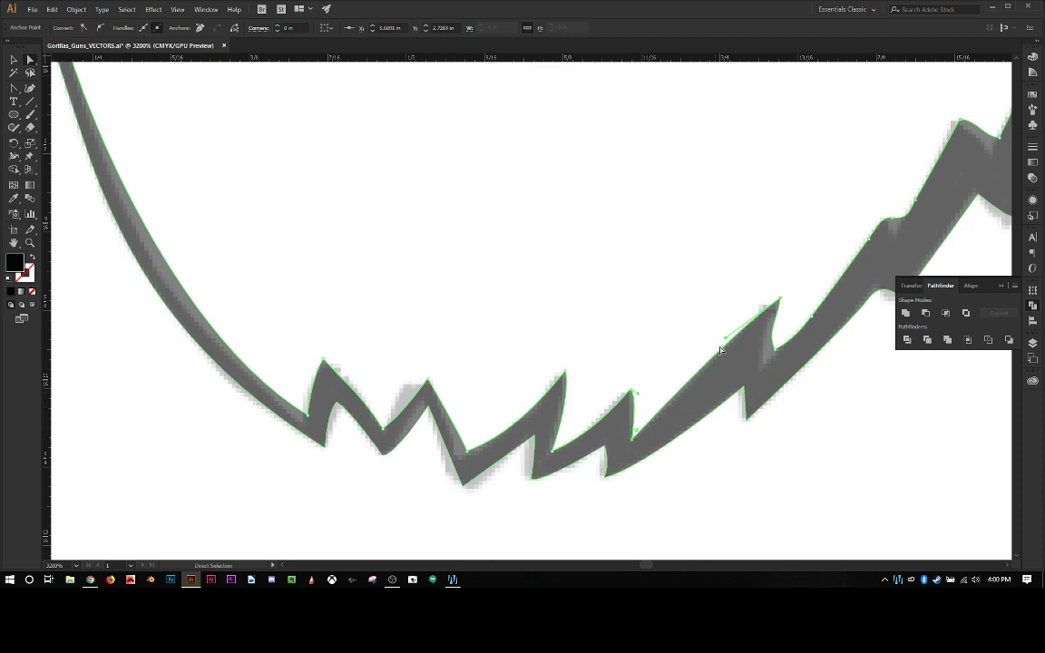
Convert the peak anchor of the small bump on the upper slope and the anchor just below it to corners.
left_click_drag(732, 345, 550, 393)
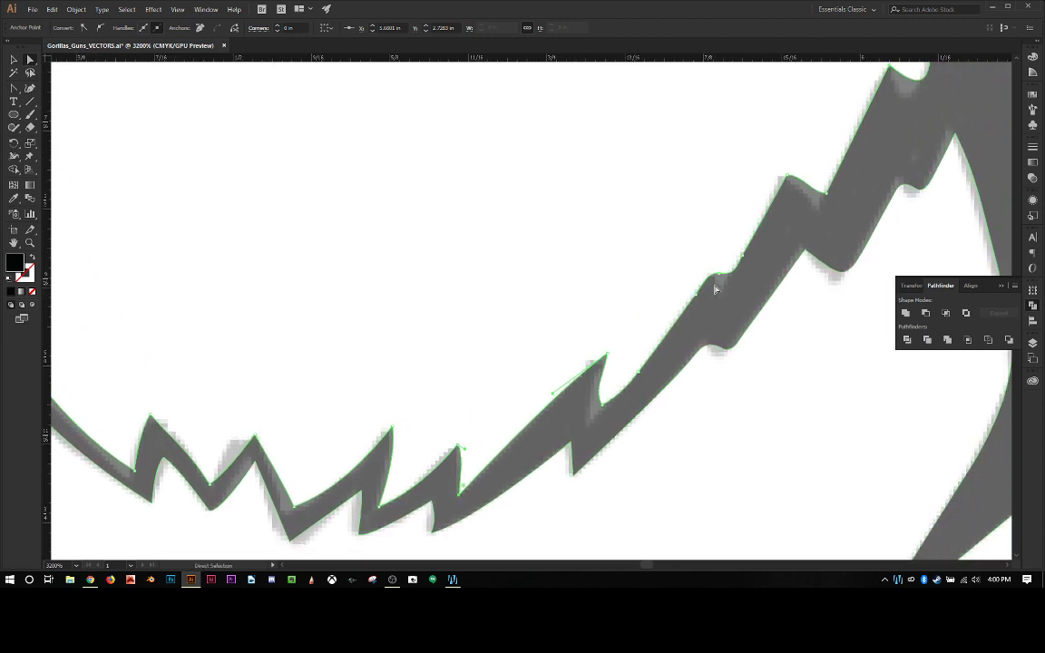
key("shift+c")
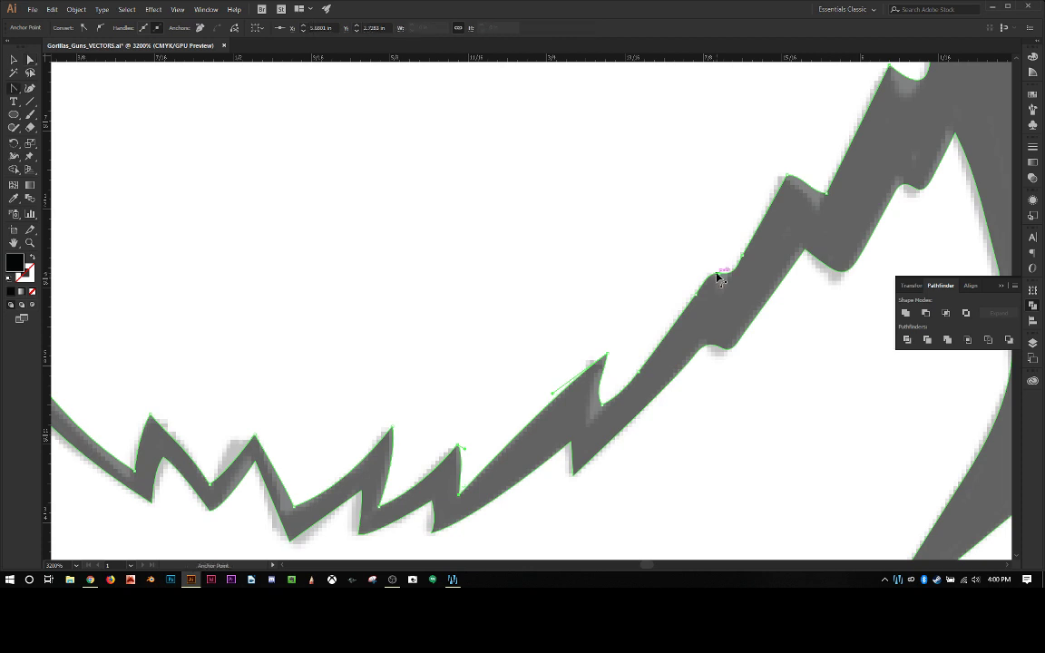
left_click(718, 275)
left_click(719, 274)
left_click(696, 295)
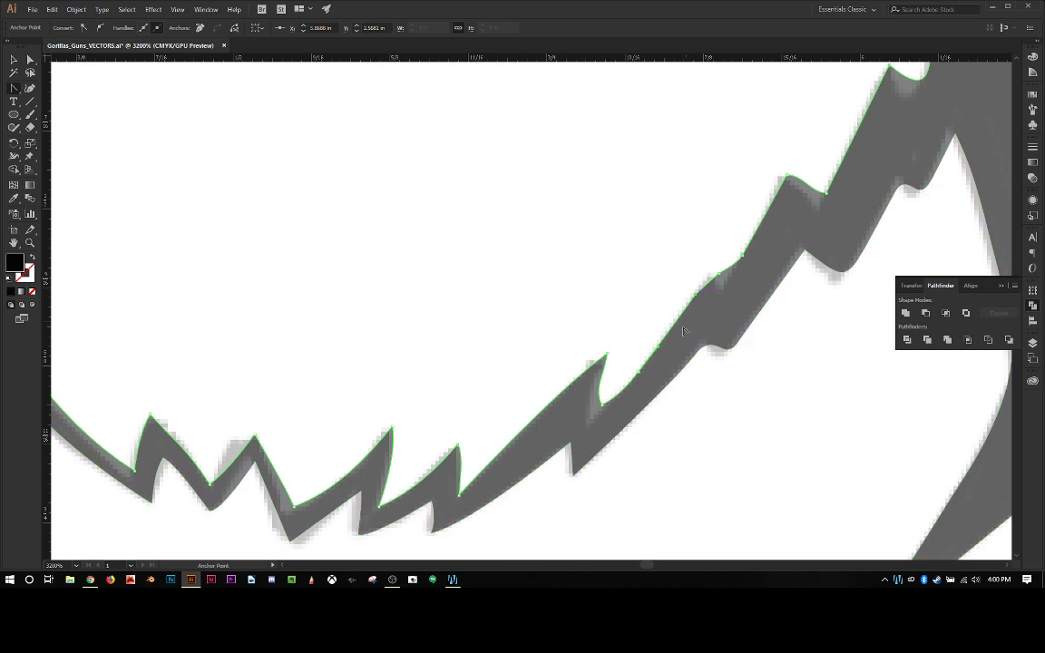
Delete the extra anchors on the slope beside the tallest middle upper spike and convert the anchor at the spike's foot to a corner.
key("minus")
key("shift+c")
left_click(602, 405)
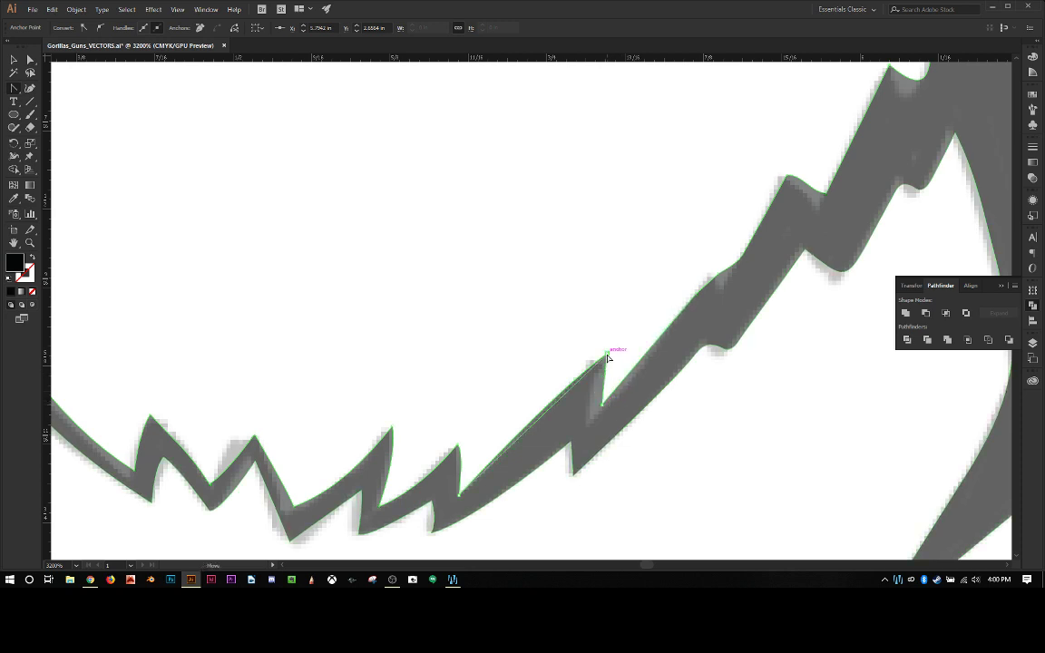
Move the foot and tip anchors of the tallest middle upper spike down and left onto the sketch.
key("a")
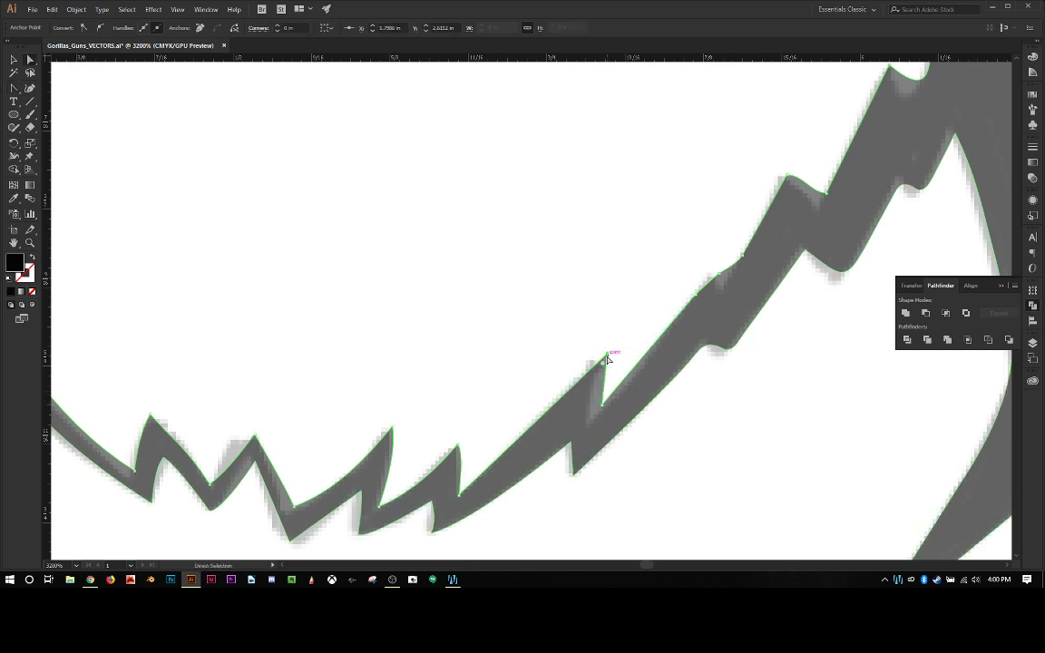
left_click(603, 411)
left_click_drag(603, 411, 591, 425)
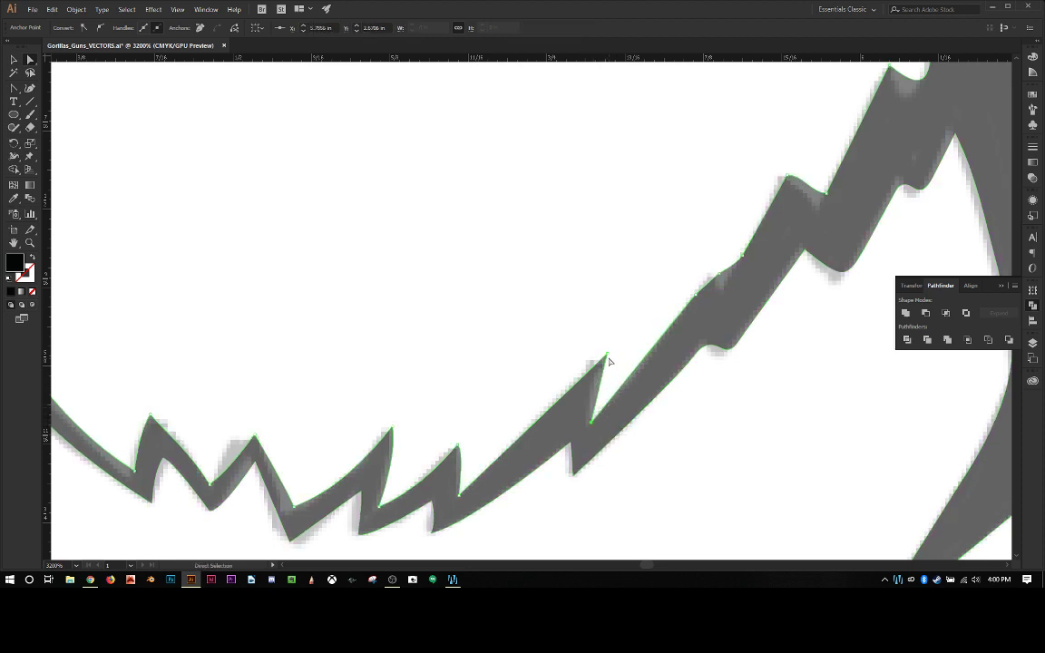
mouse_move(608, 359)
left_mouse_down()
mouse_move(616, 355)
mouse_move(595, 366)
left_mouse_up()
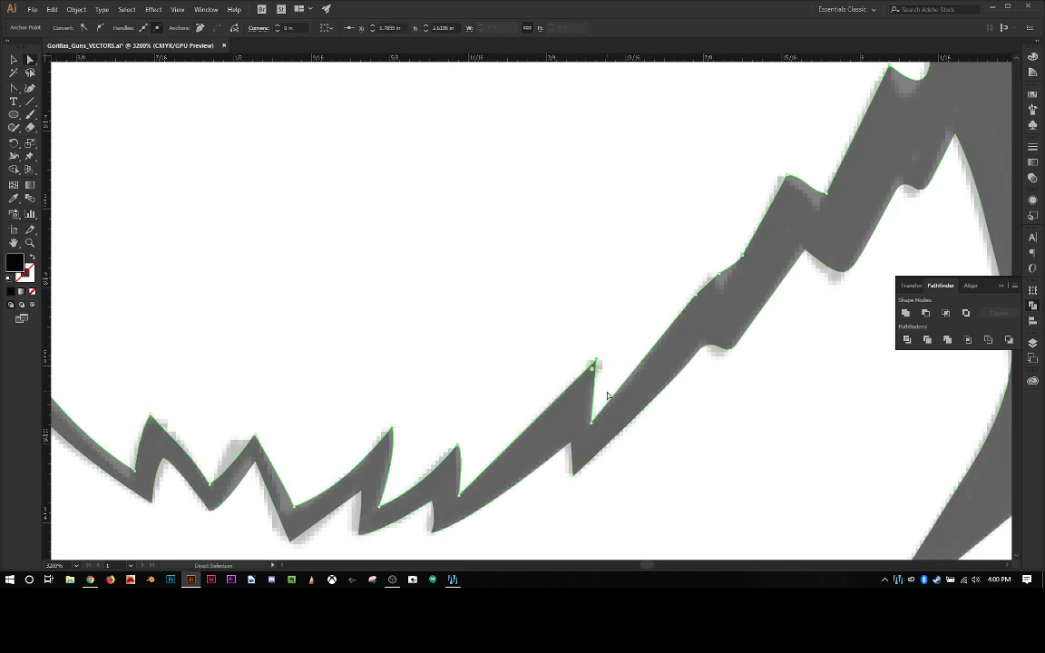
Curve the tallest middle upper spike's long edge and adjust its foot handles so the short edge and adjoining slope follow the sketch.
key("shift+c")
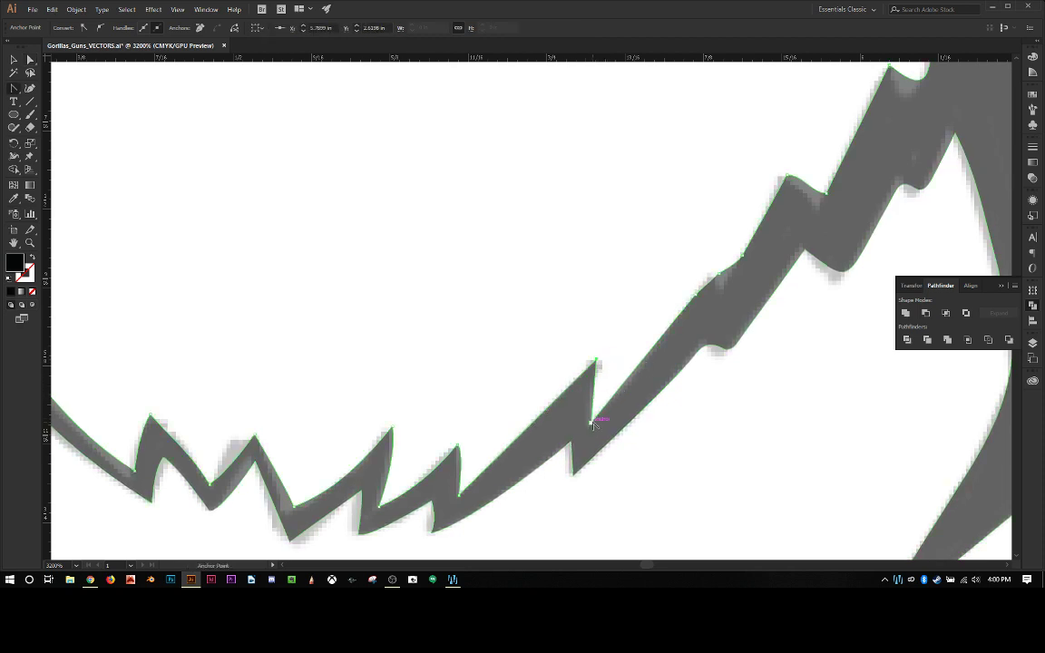
mouse_move(595, 422)
left_mouse_down()
mouse_move(574, 420)
mouse_move(599, 404)
left_mouse_up()
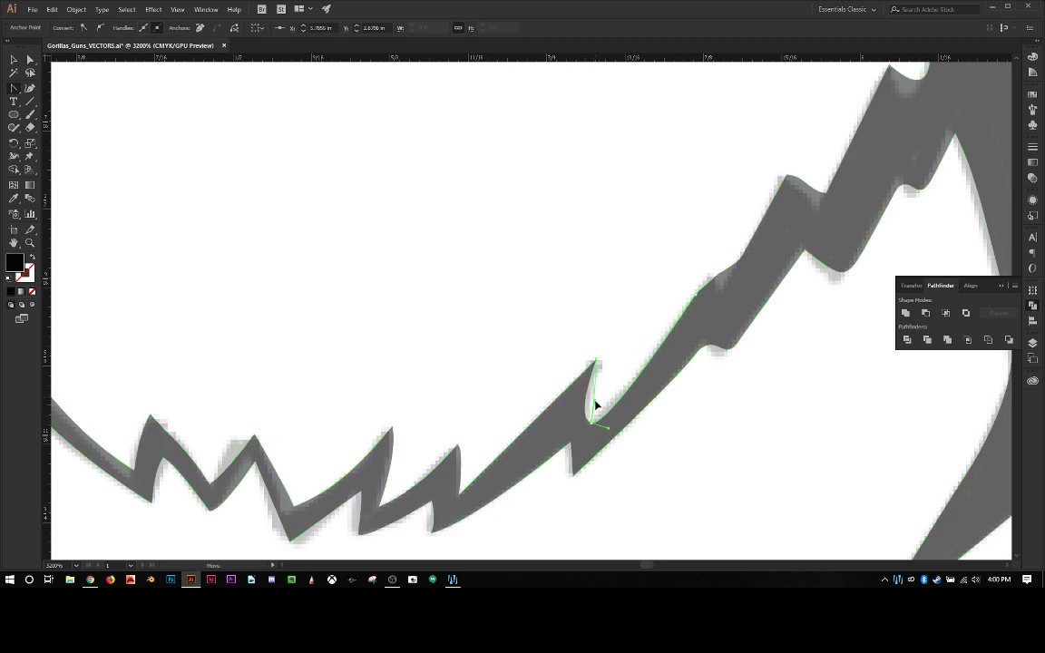
left_click(597, 408)
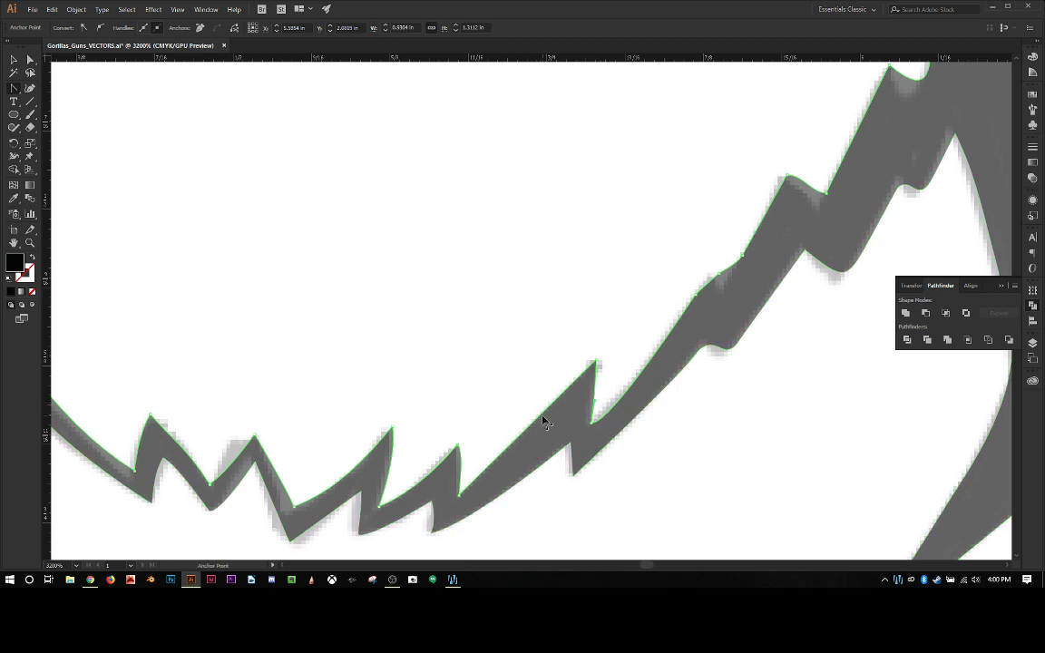
left_click_drag(540, 420, 549, 433)
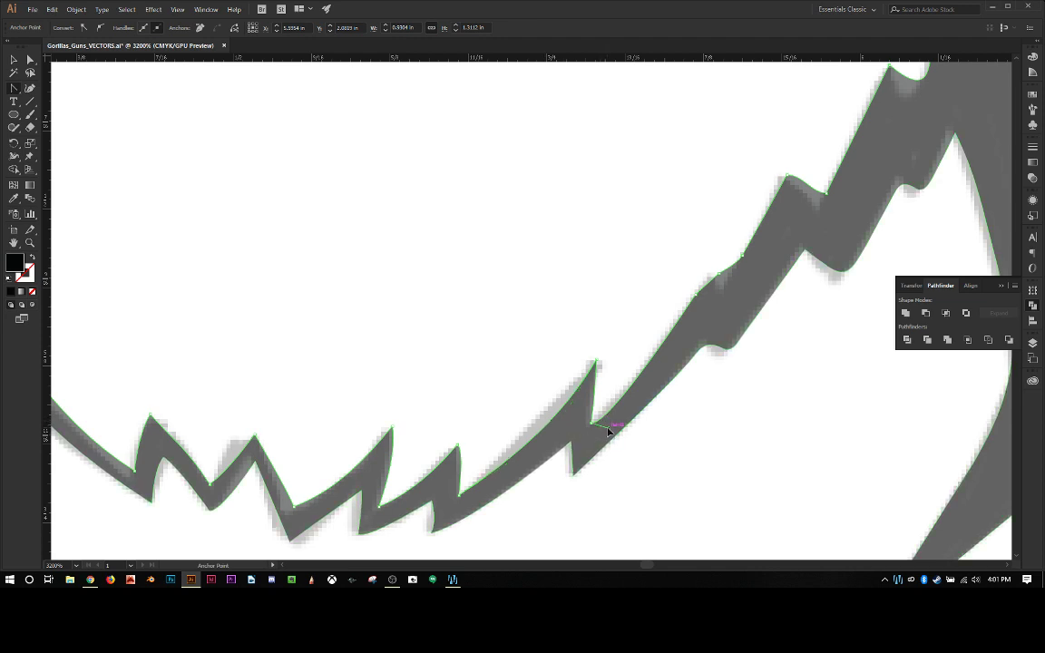
left_click_drag(593, 424, 650, 372)
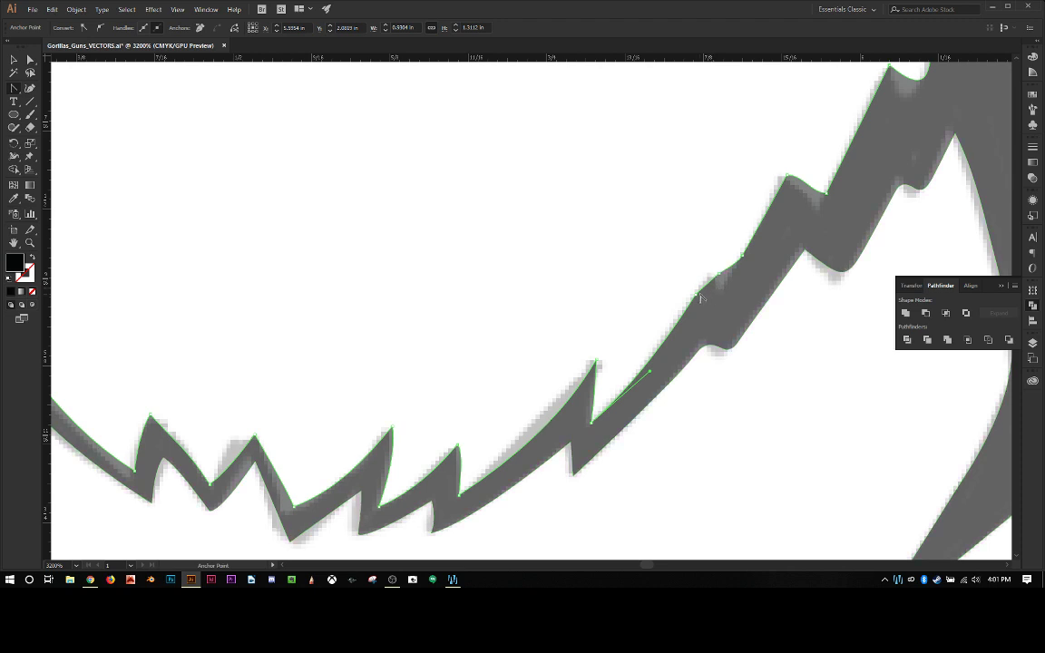
Reposition the small upper bump's anchors into a pointed spike on the sketch and delete the extra anchor on the slope above it.
key("a")
mouse_move(700, 296)
left_mouse_down()
mouse_move(722, 275)
mouse_move(719, 300)
left_mouse_up()
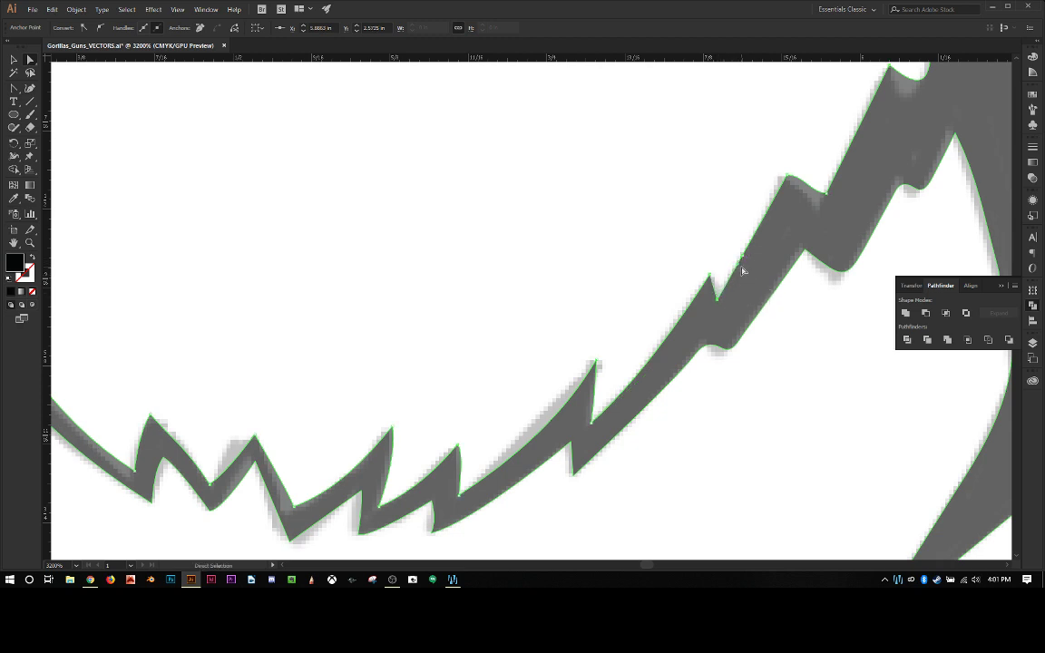
key("minus")
key("shift+c")
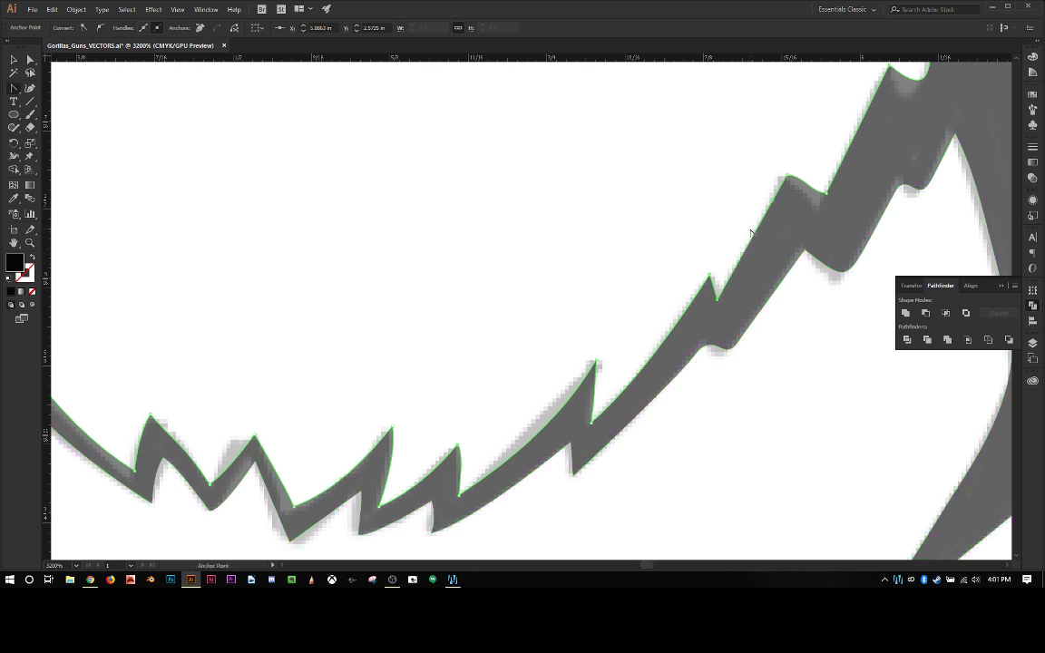
Pull handles from the small upper spike's foot anchor to curve the slope rising to the next spike.
left_click_drag(717, 299, 711, 302)
left_click(718, 297)
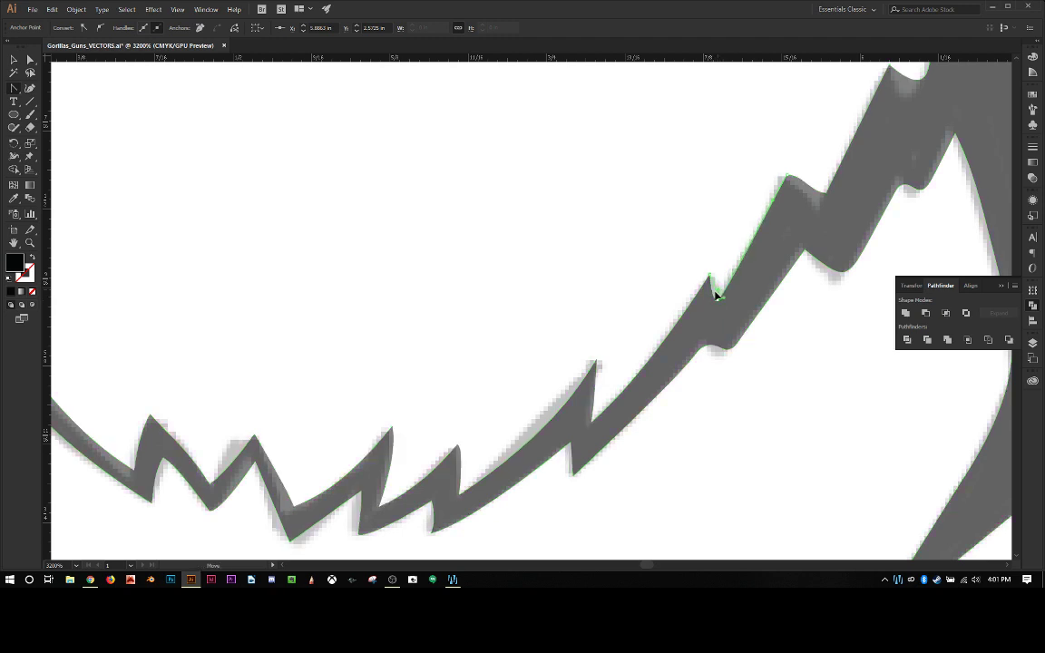
left_click(717, 297, "ctrl")
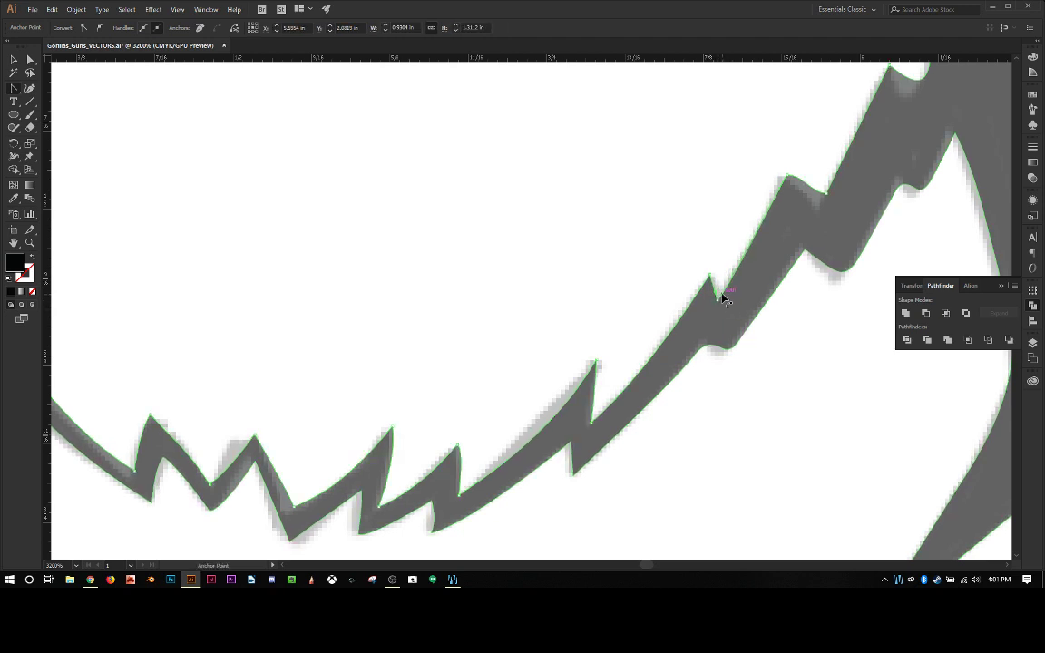
left_click_drag(723, 302, 773, 231)
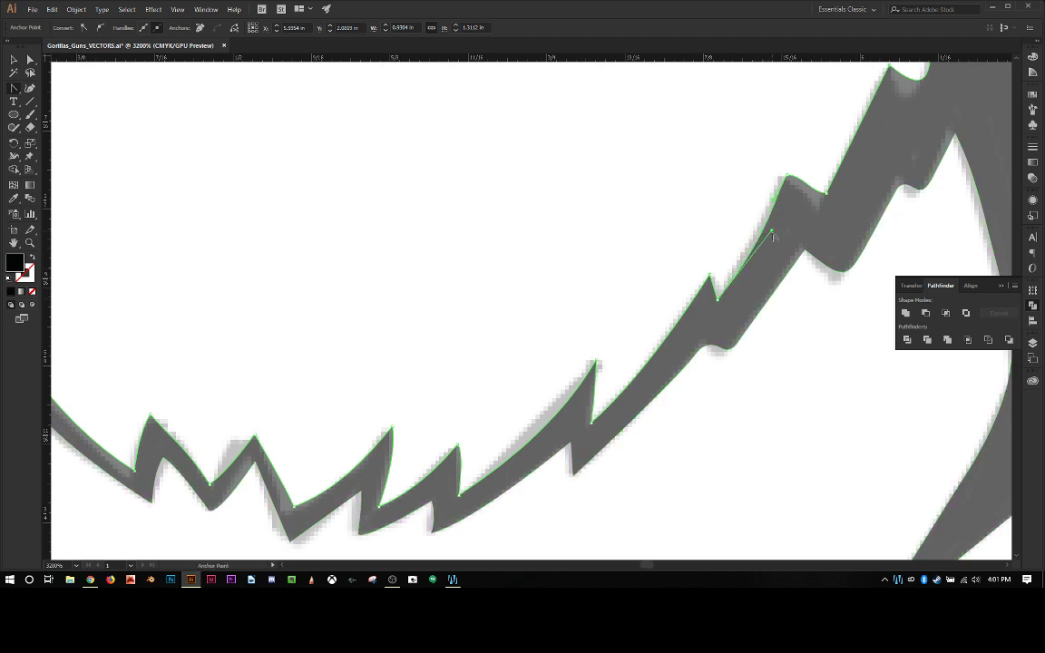
Convert the next upper spike's peak and foot to corners, delete the extra slope anchor, and convert the far anchor of the topmost notch.
left_click(788, 176)
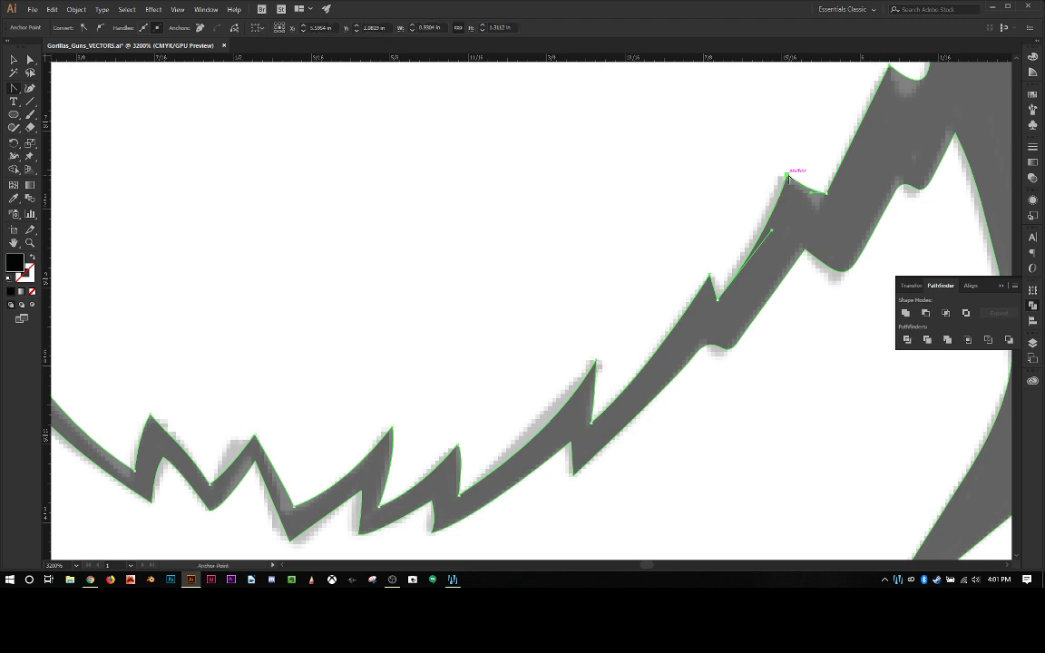
left_click(826, 193)
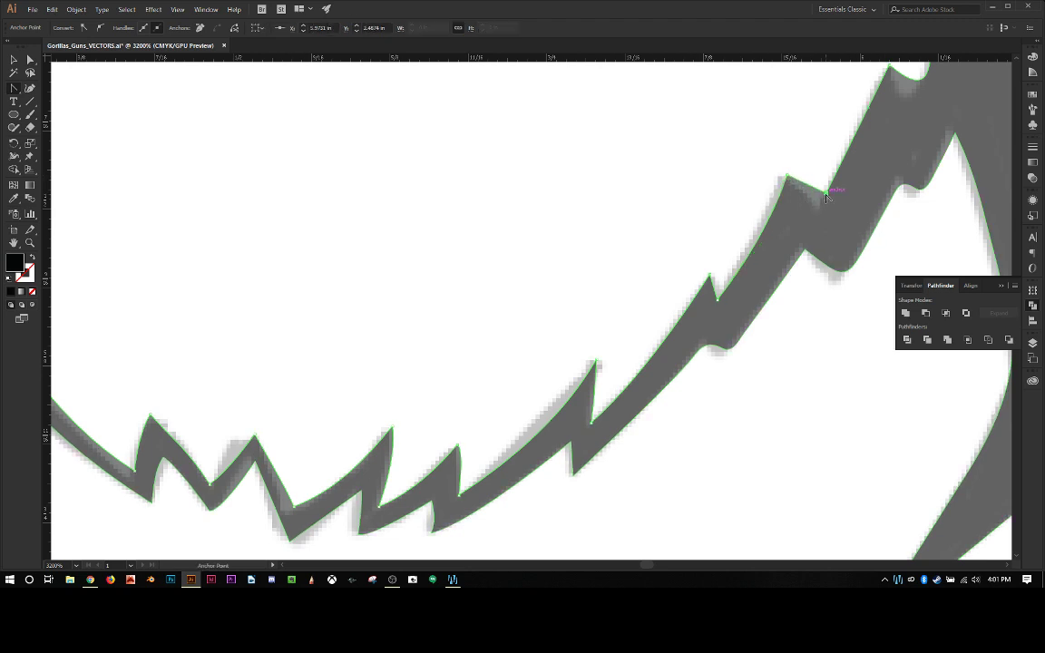
key("minus")
scroll(870, 122, "up", 3)
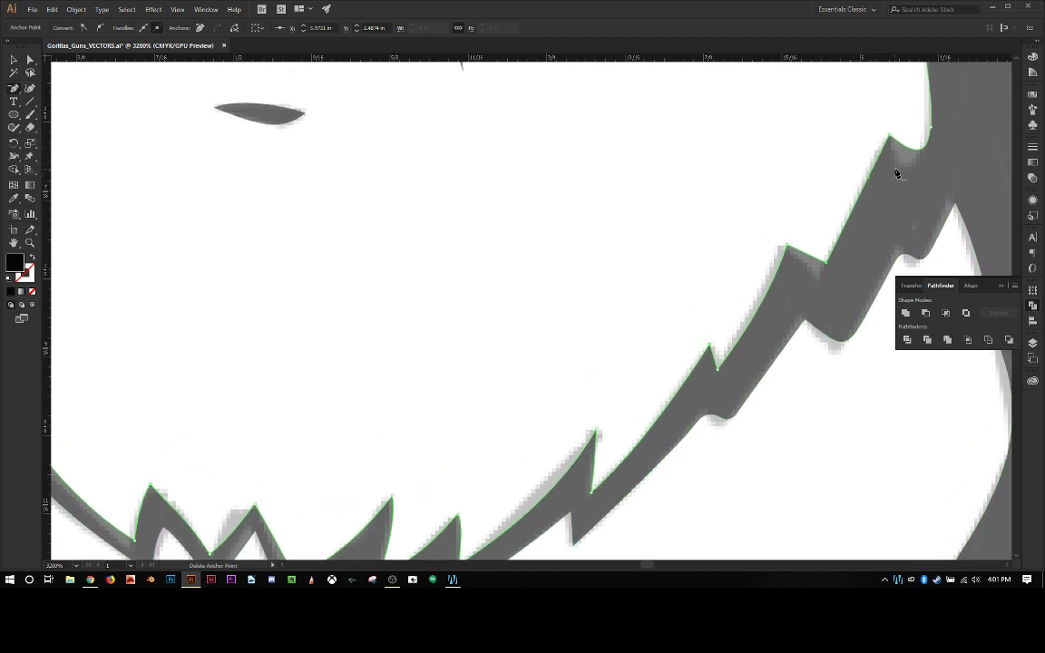
key("shift+c")
left_click(891, 136, "ctrl")
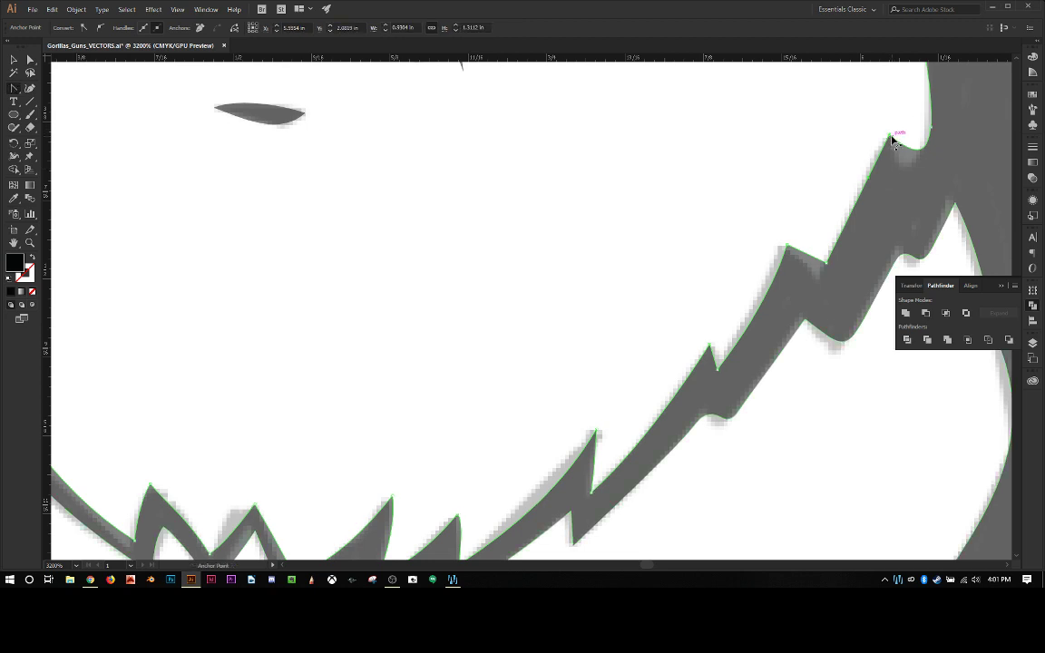
left_click(931, 129)
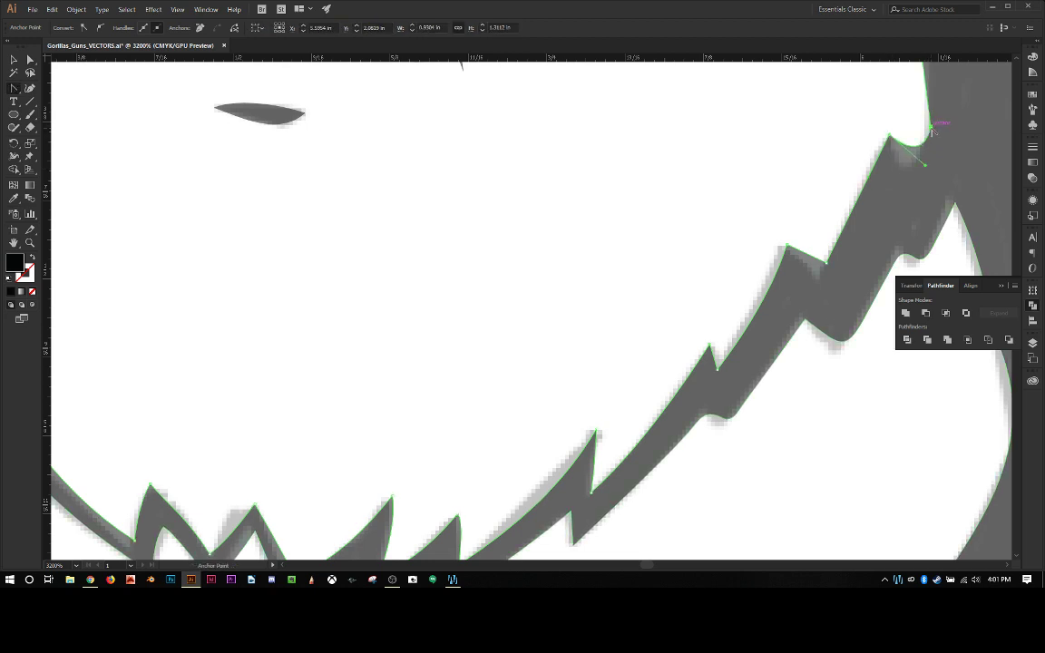
Move the peak and foot anchors of the upper spike below the topmost notch onto the sketch's points.
scroll(929, 137, "up", 6)
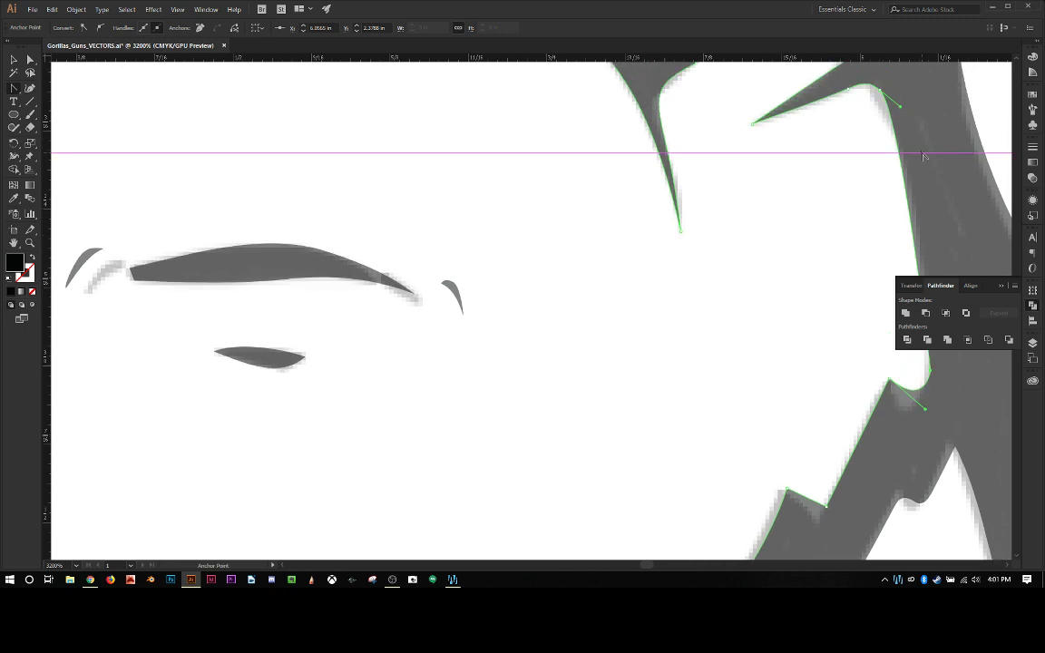
scroll(924, 153, "down", 3)
scroll(917, 162, "down", 3)
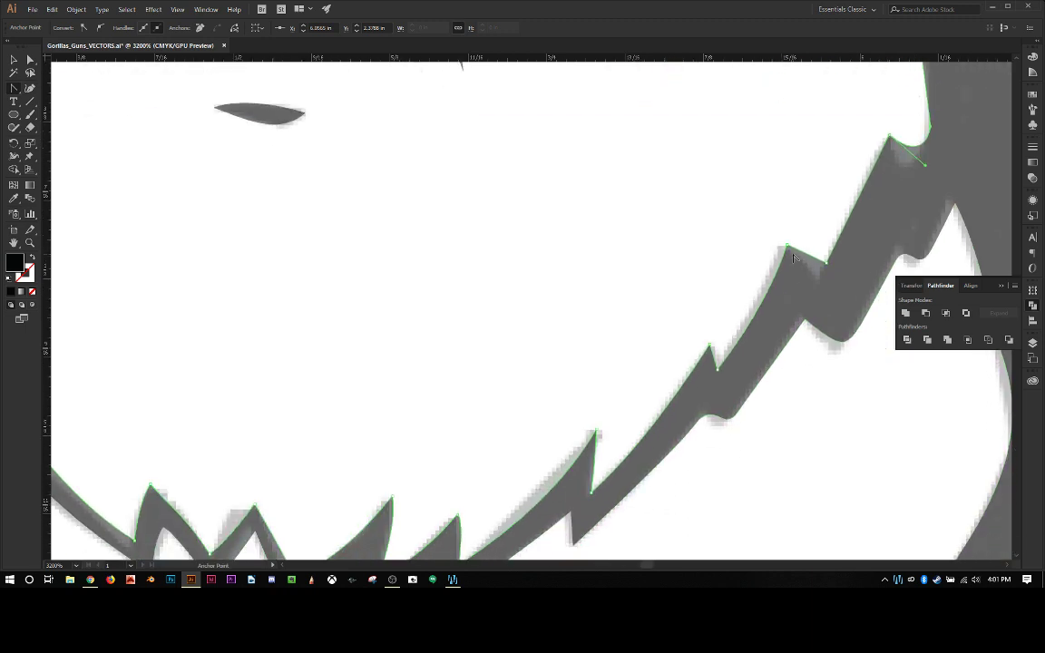
key("a")
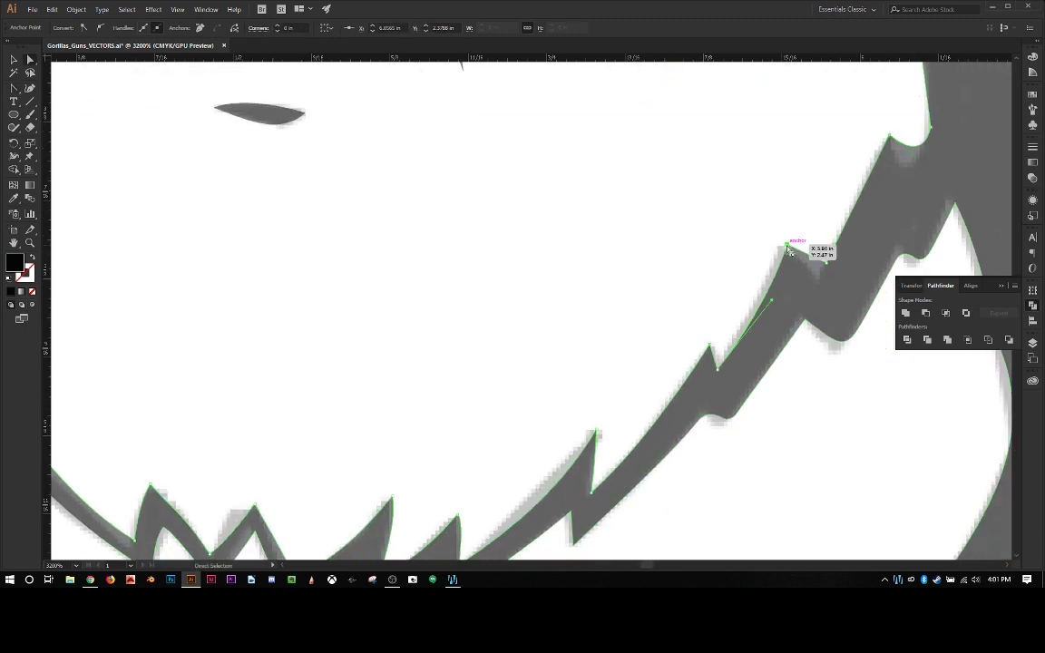
left_click_drag(789, 246, 780, 247)
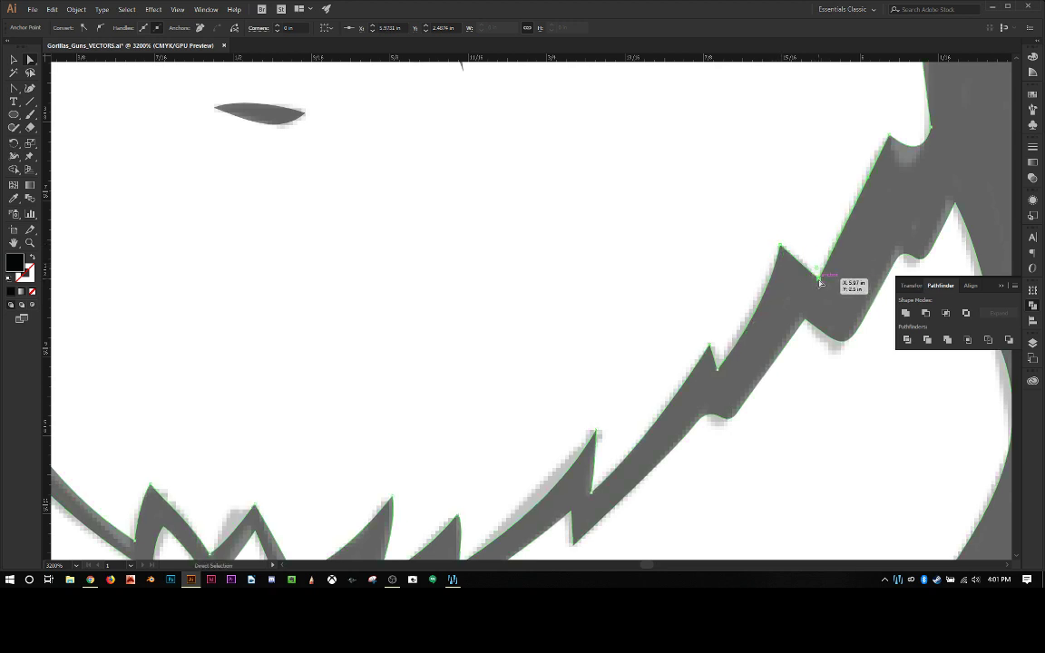
Convert the three anchors of the small underside bump below the small upper spike to corners.
scroll(740, 336, "down", 2)
left_click(717, 347)
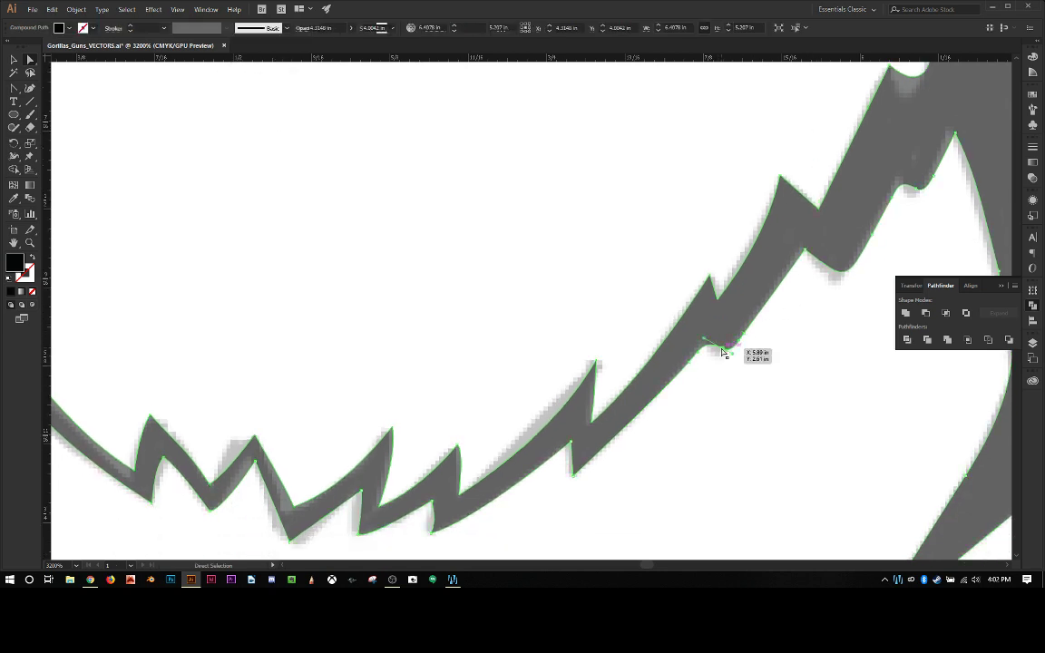
left_click(724, 351)
key("shift+c")
left_click(724, 351)
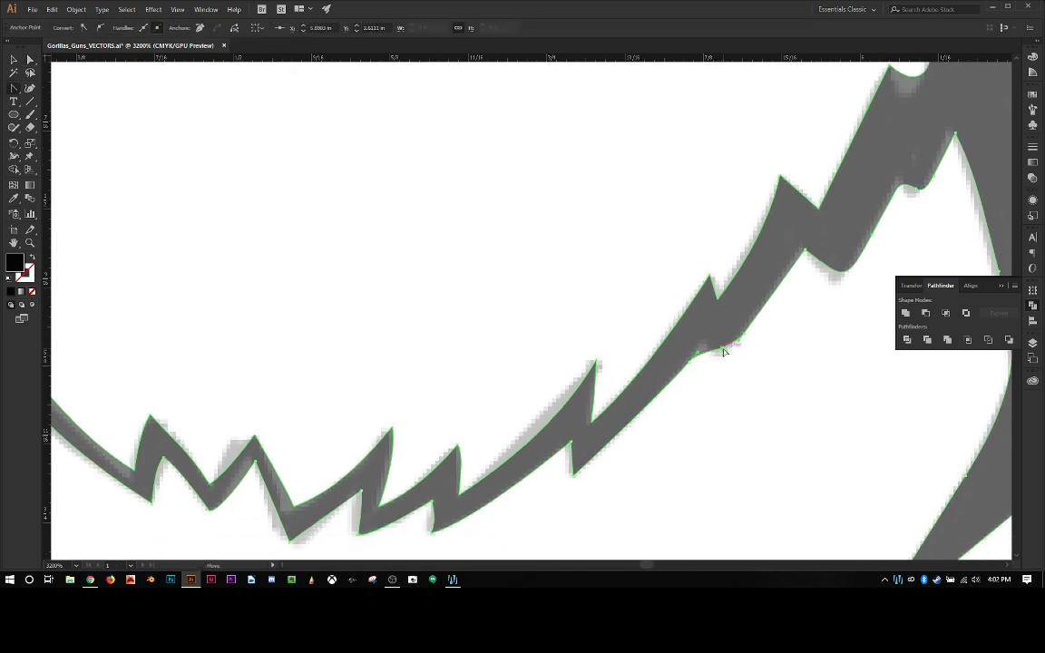
left_click_drag(689, 365, 706, 367)
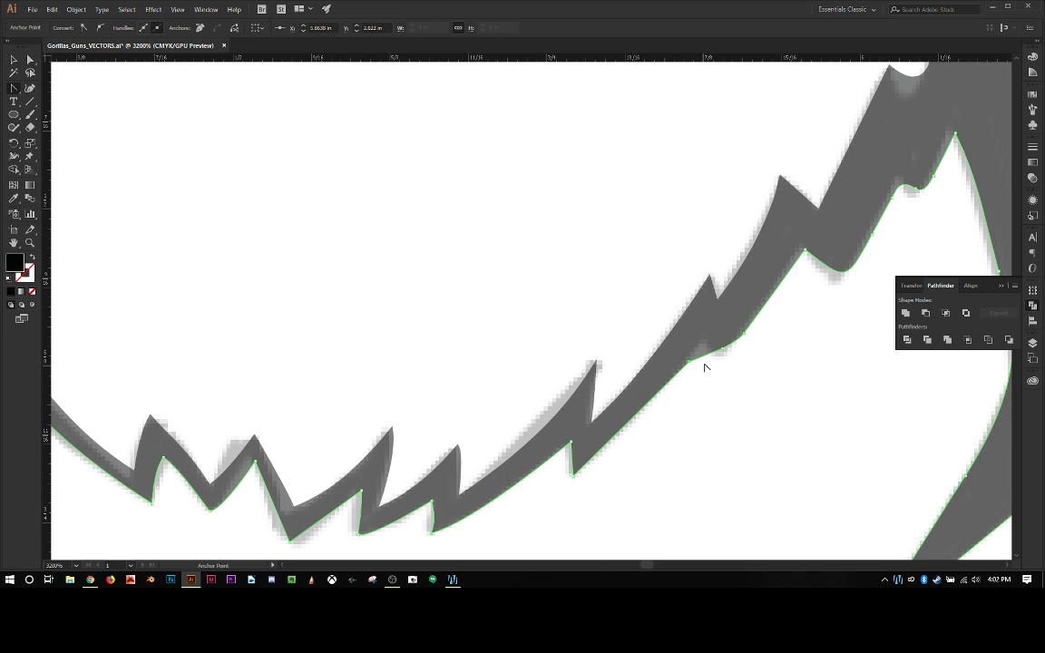
left_click(745, 334)
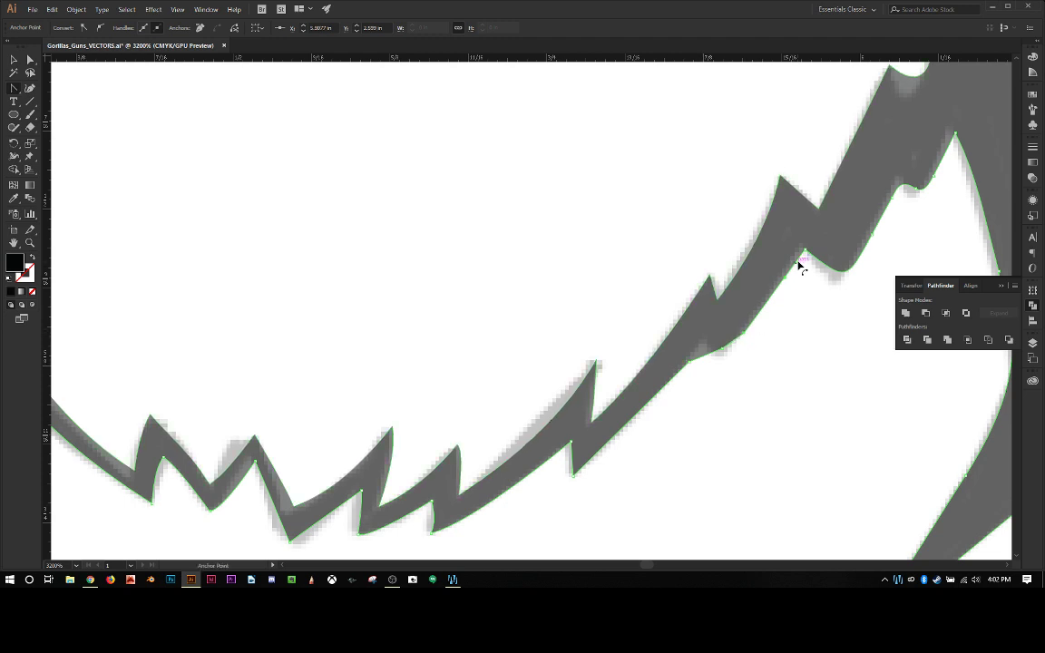
Convert the curved anchors of the two higher underside bumps to corners.
left_click_drag(802, 266, 838, 266)
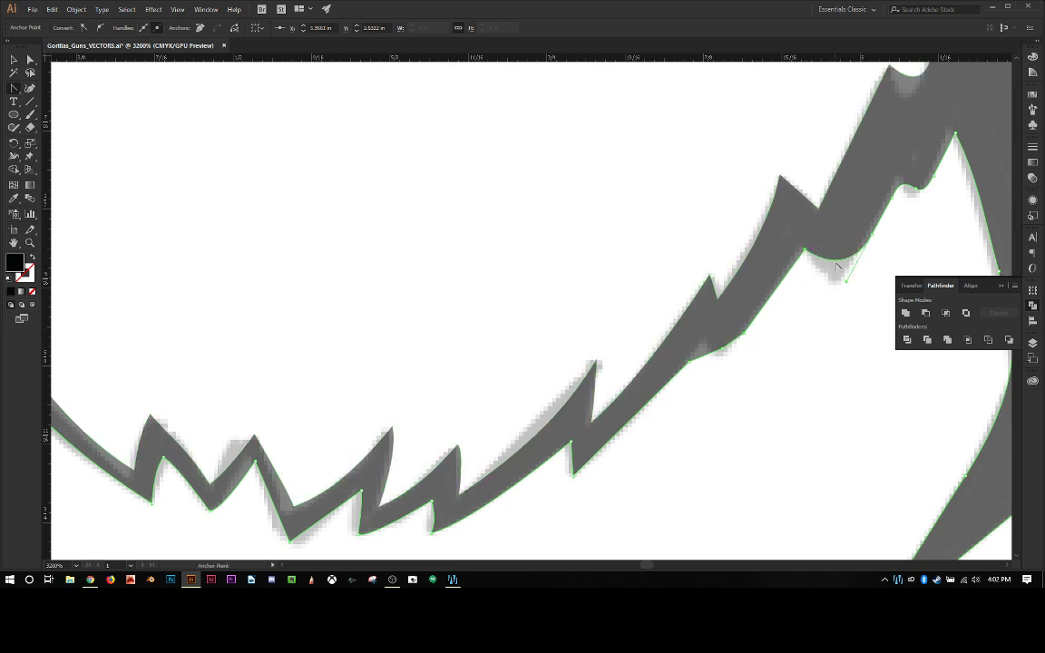
left_click(873, 233)
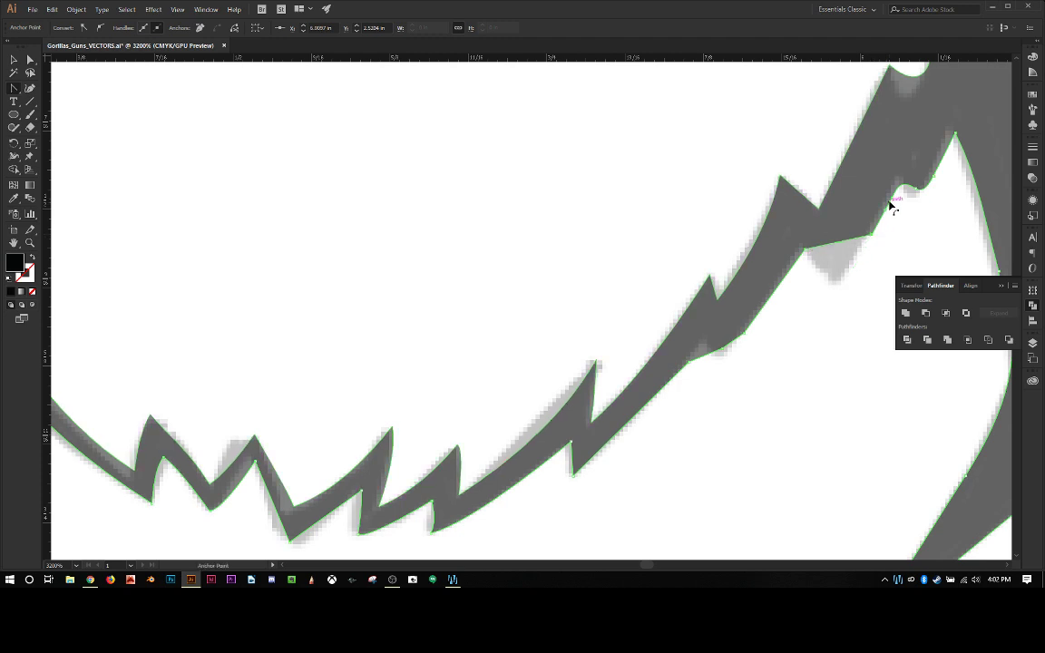
left_click(892, 198)
left_click(916, 189)
left_click(935, 177)
left_click(936, 178)
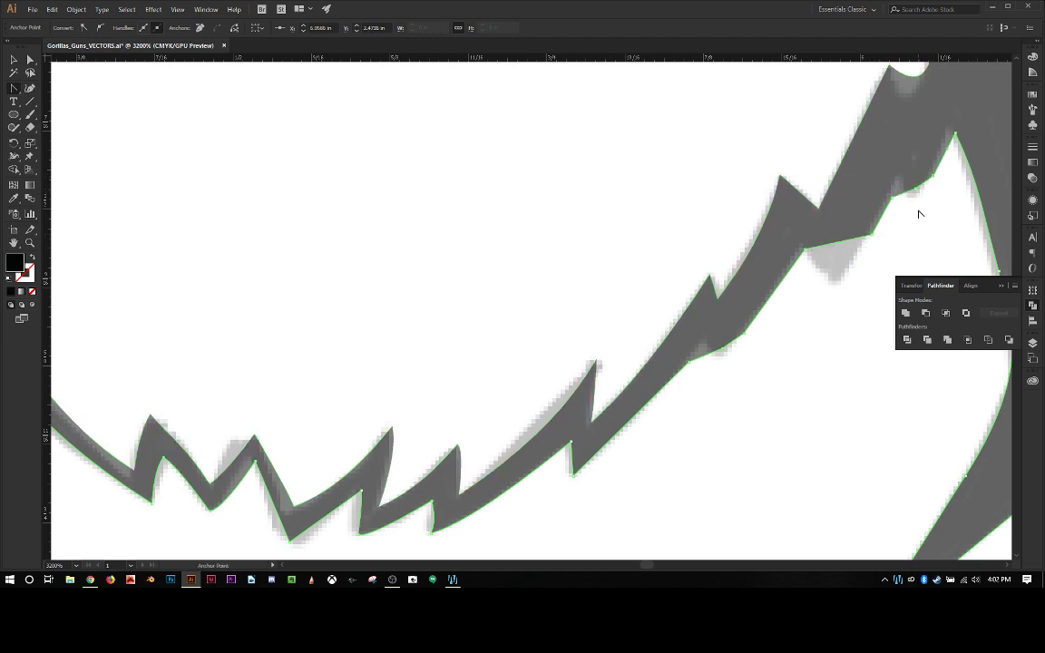
Move the corner anchors of the two higher underside bumps onto the sketch's notch and tips, and delete the extra anchor below the notch.
key("a")
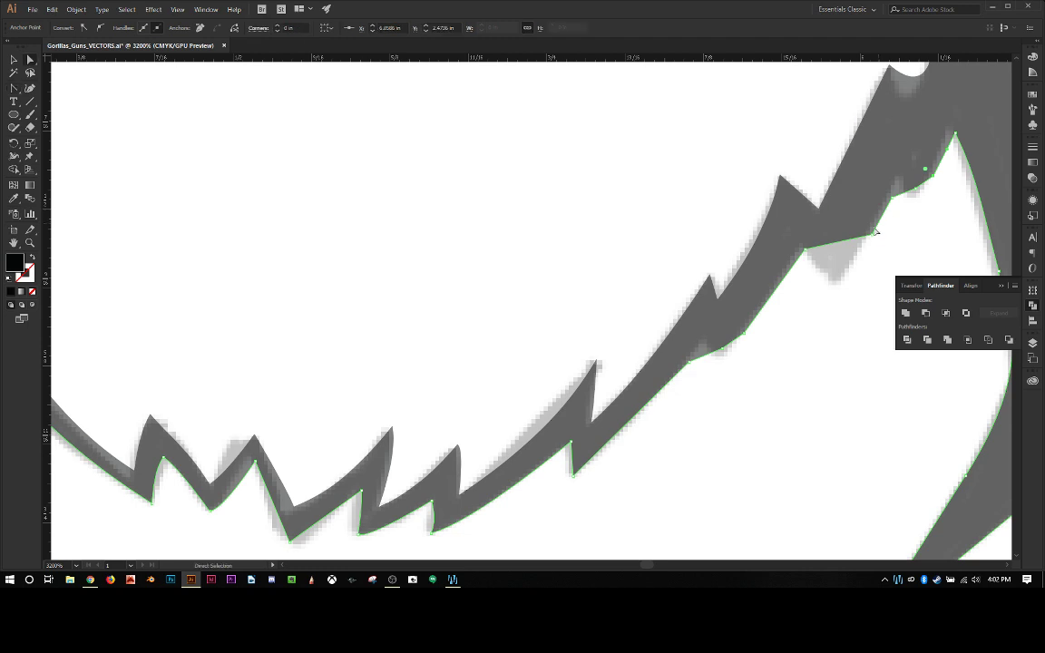
left_click_drag(915, 192, 899, 177)
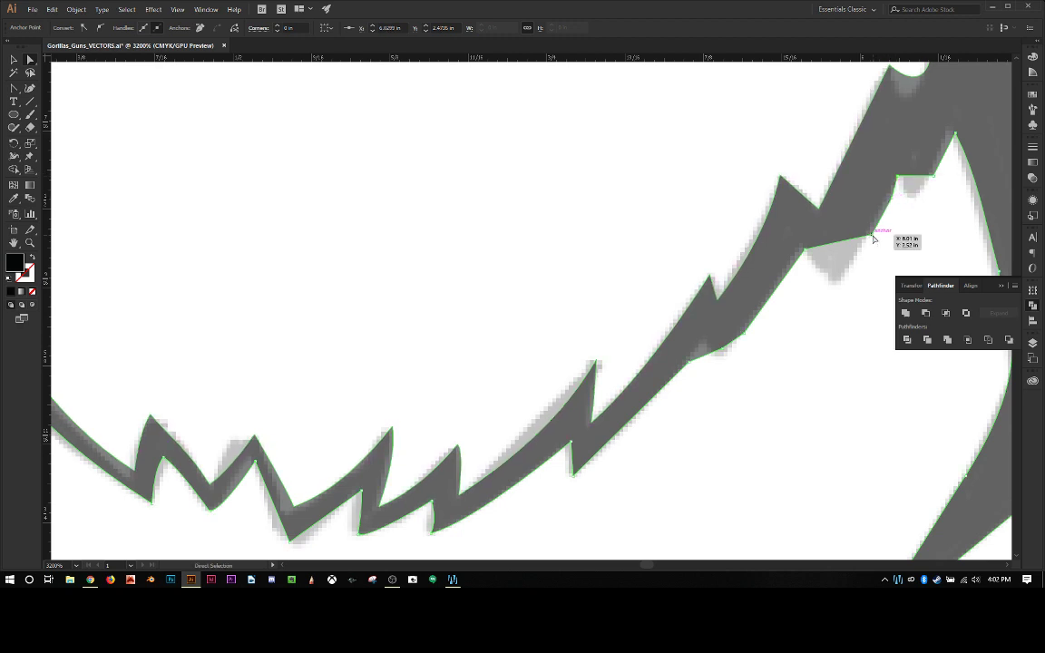
left_click_drag(874, 238, 835, 277)
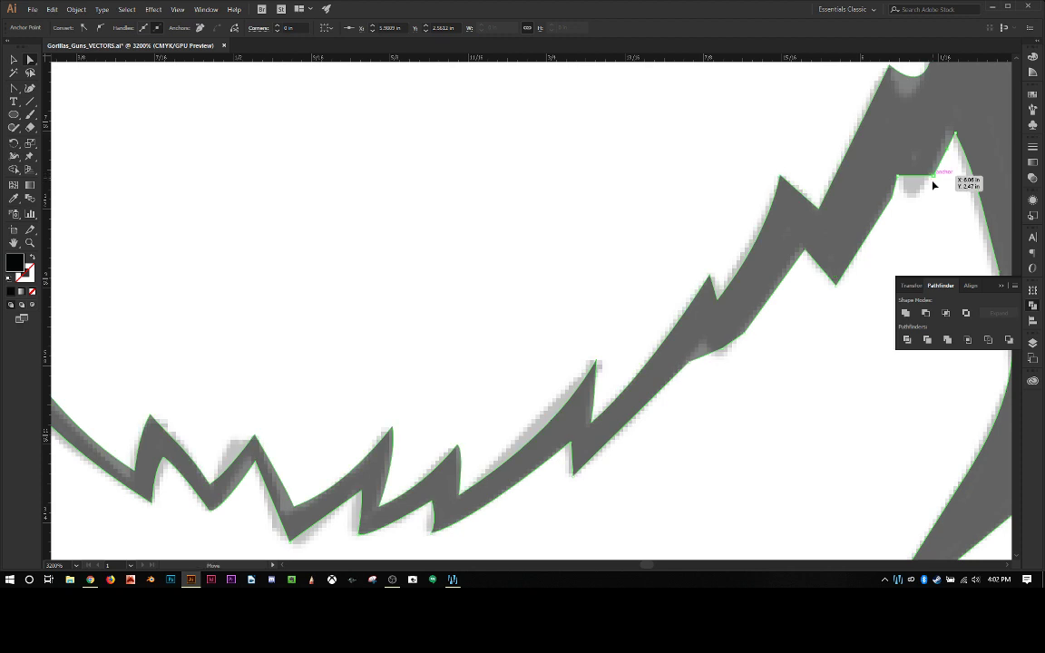
left_click_drag(933, 183, 910, 200)
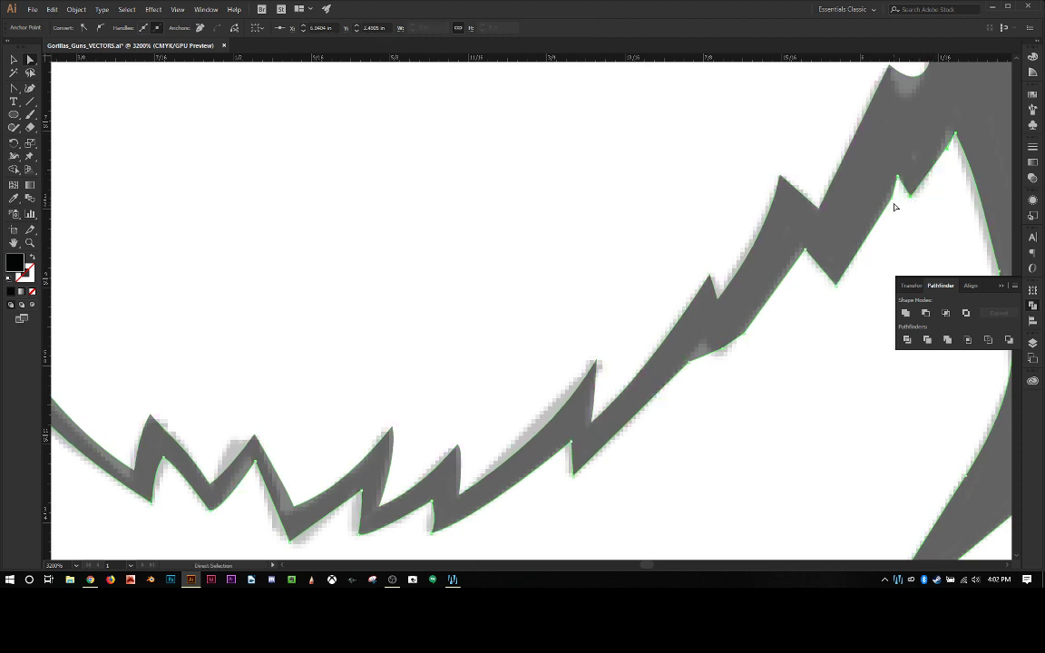
key("minus")
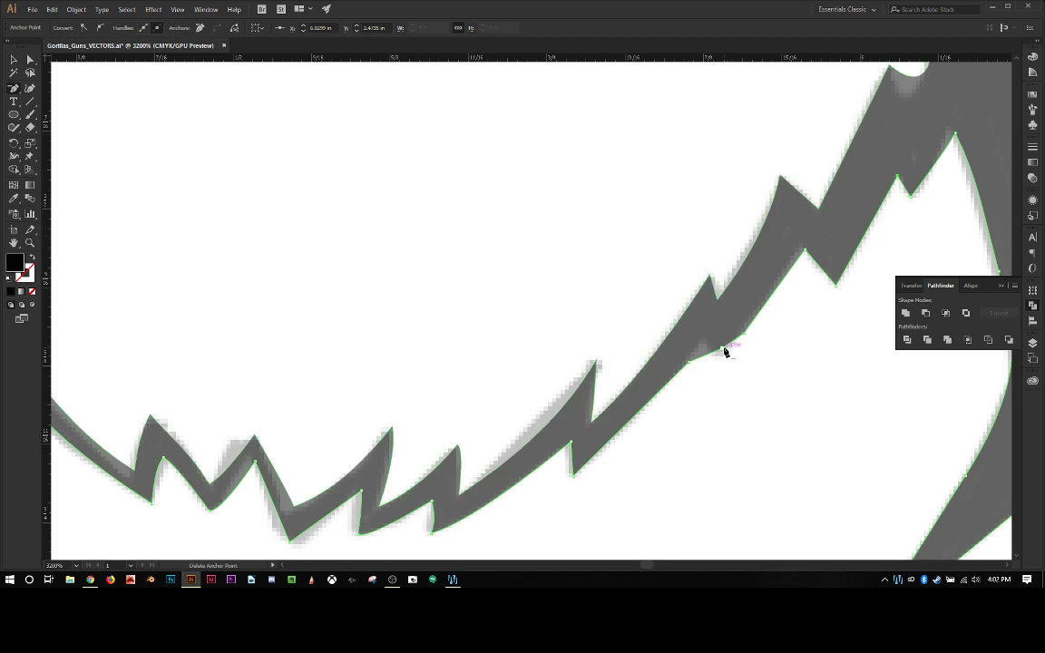
Move the small underside bump's anchors onto the sketch to form a sharp notch and tip, and delete the extra slope anchor beside it.
key("a")
left_click(726, 352)
mouse_move(726, 352)
left_mouse_down()
mouse_move(713, 336)
mouse_move(747, 339)
mouse_move(724, 362)
left_mouse_up()
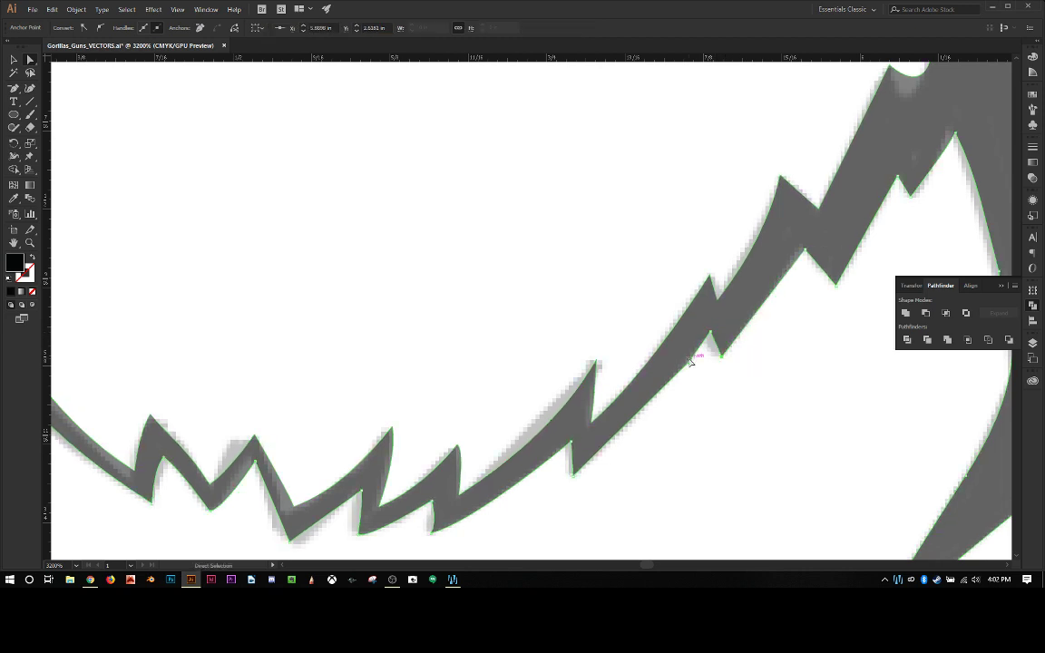
key("minus")
left_click(691, 364)
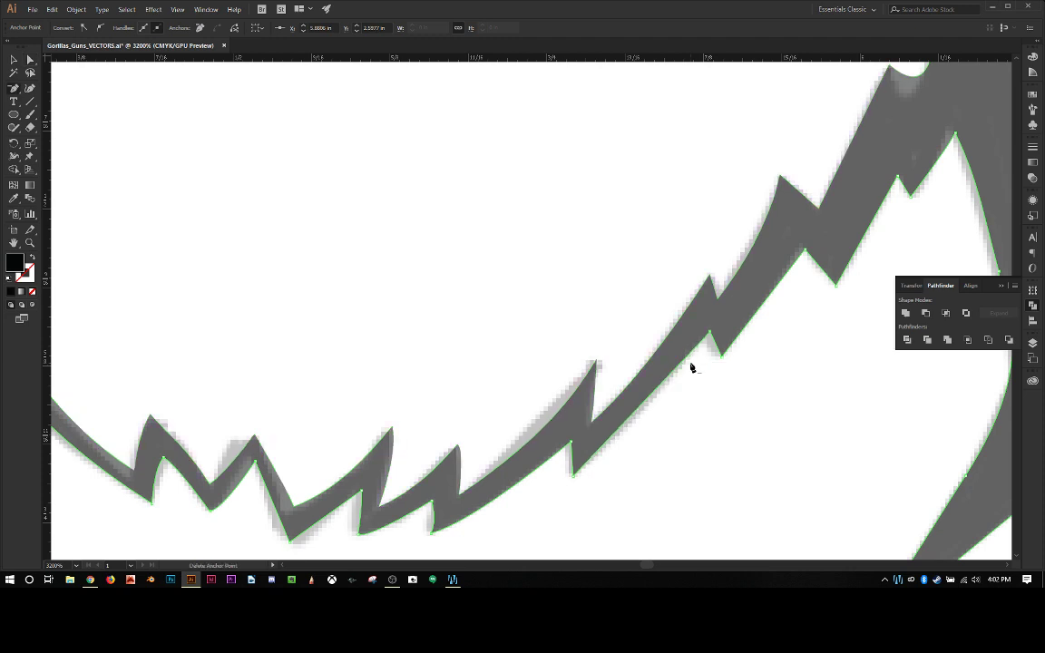
Curve the underside slope leading into the notch below the small upper spike, and move the bump's tip onto the sketch.
key("shift+c")
left_click_drag(711, 335, 716, 305)
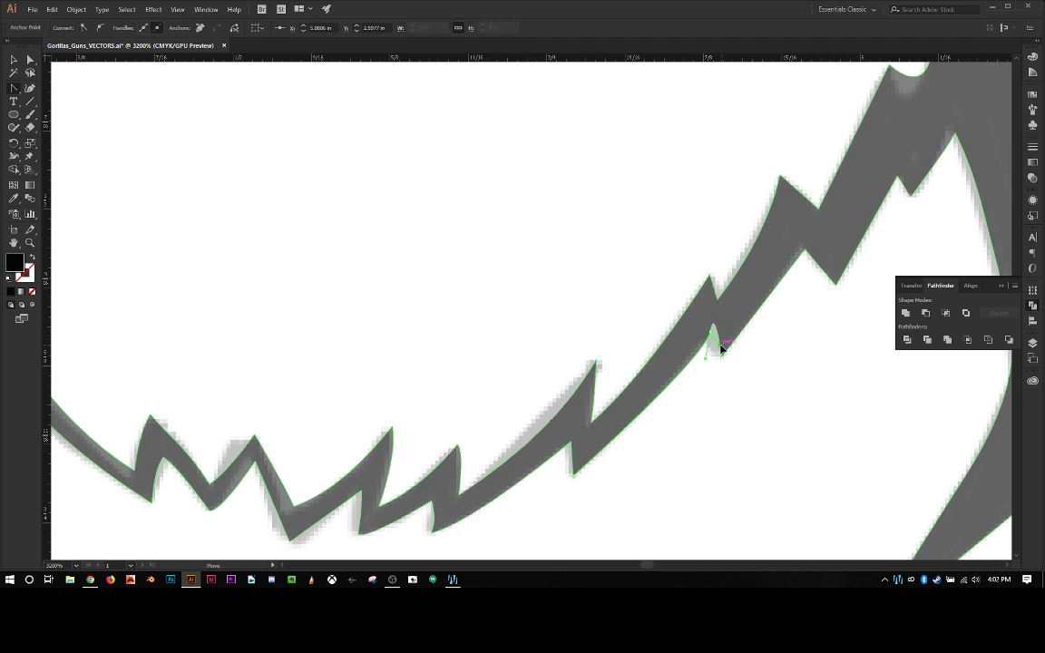
left_click_drag(719, 346, 714, 365)
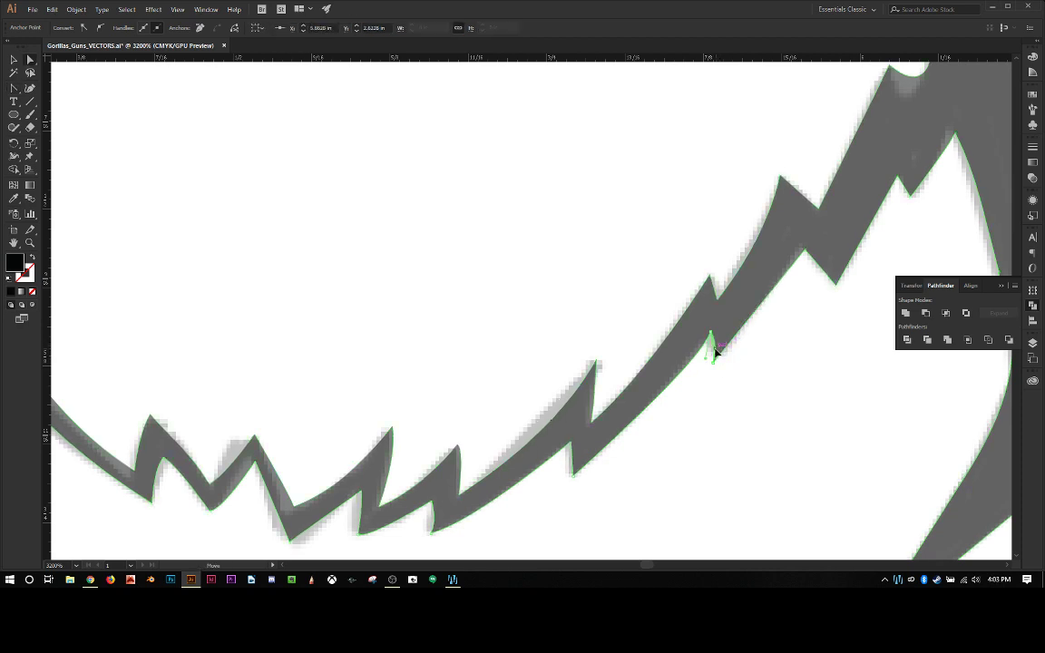
left_click(711, 351)
left_click_drag(711, 346, 712, 346)
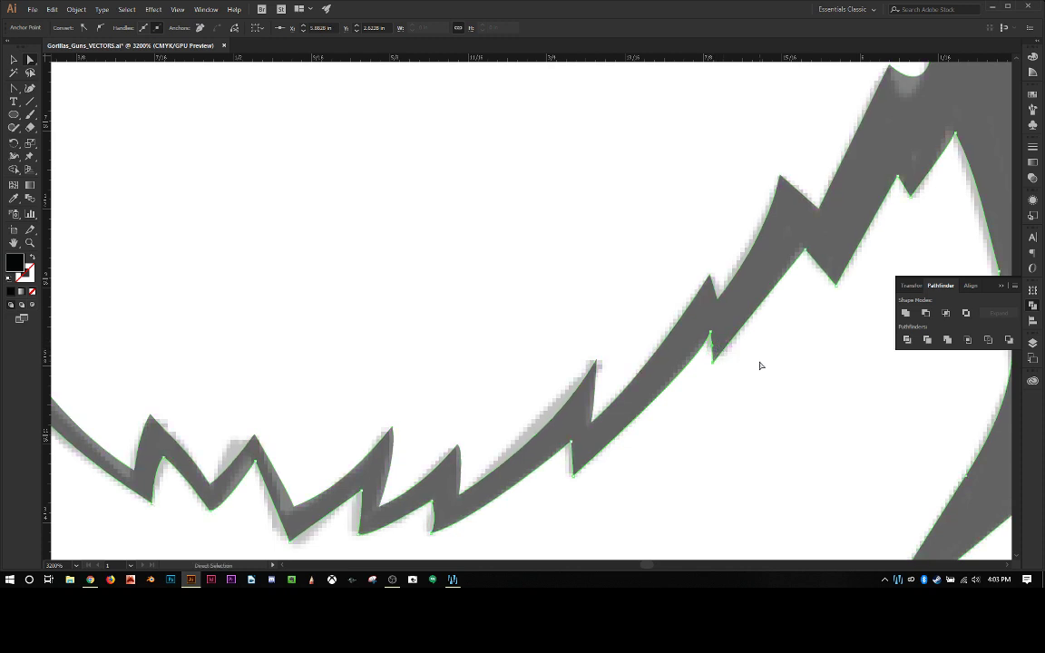
Pull direction handles from the three higher underside notch anchors so the slopes between them curve along the sketch.
left_click_drag(805, 249, 793, 272)
key("shift+c")
left_click(789, 241)
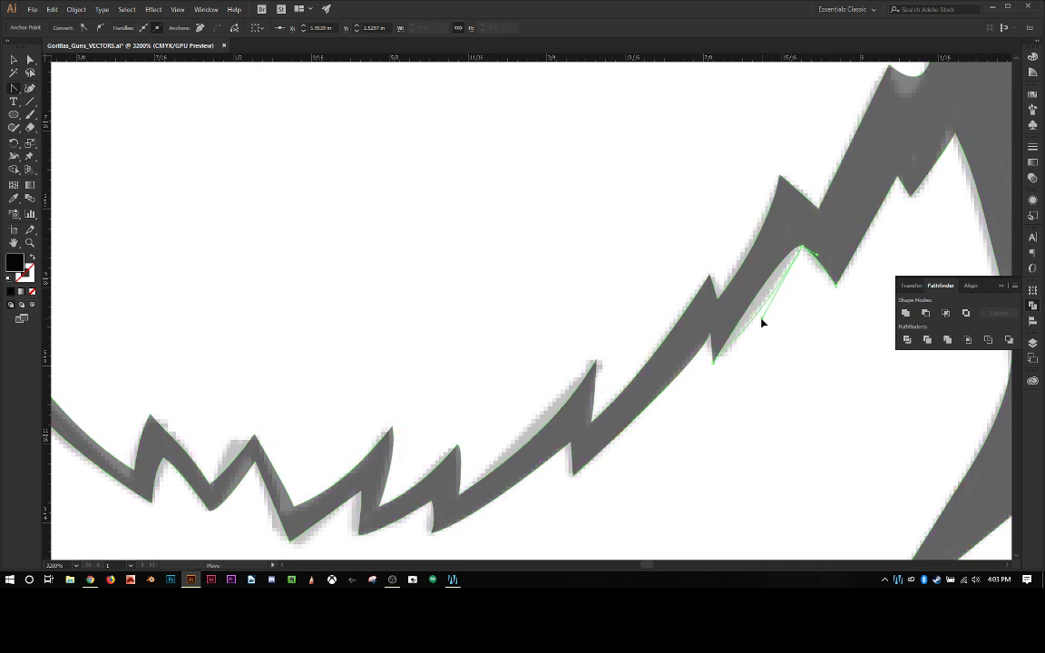
left_click_drag(759, 323, 761, 320)
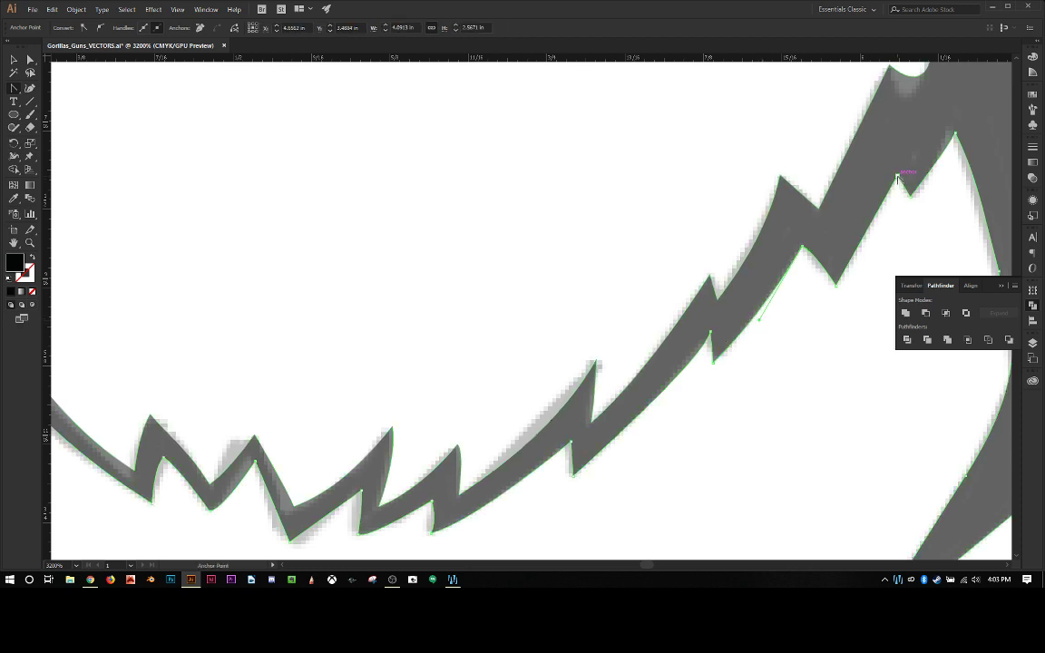
left_click_drag(898, 178, 871, 235)
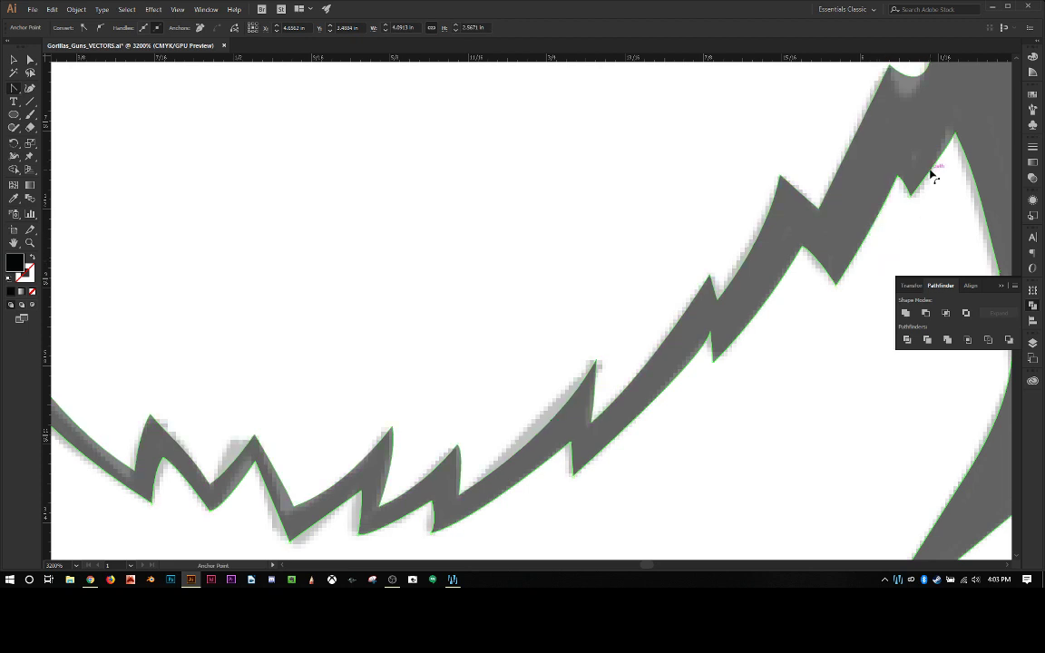
mouse_move(931, 171)
left_mouse_down()
mouse_move(949, 147)
mouse_move(939, 173)
left_mouse_up()
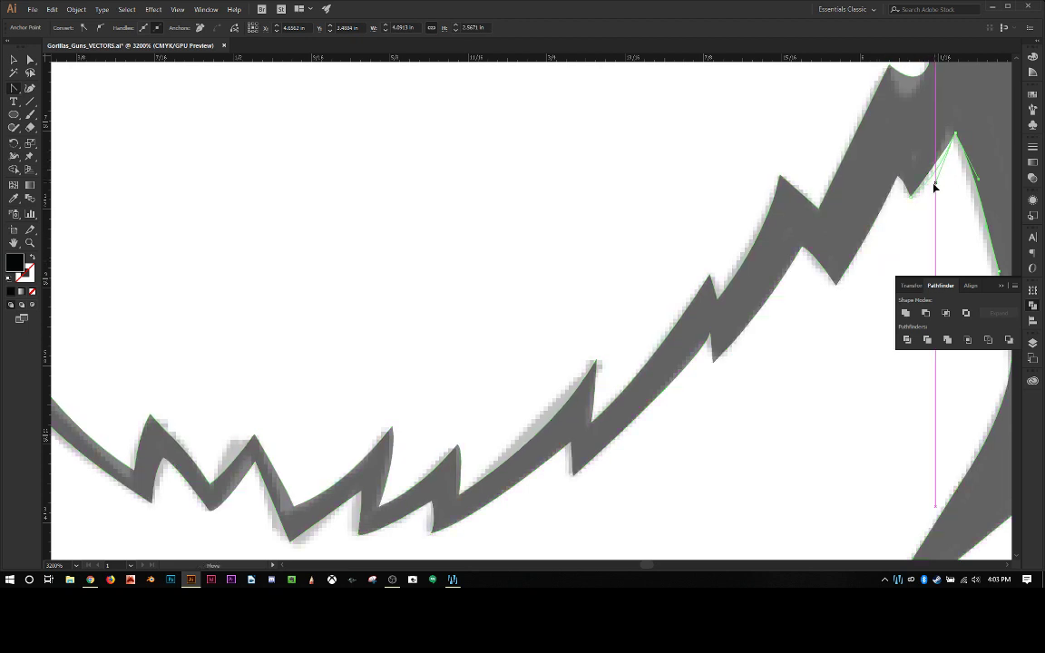
Curve the upper slope leading to the topmost spike, then convert the spike's tip to a corner and nudge it onto the sketch.
scroll(935, 181, "up", 3)
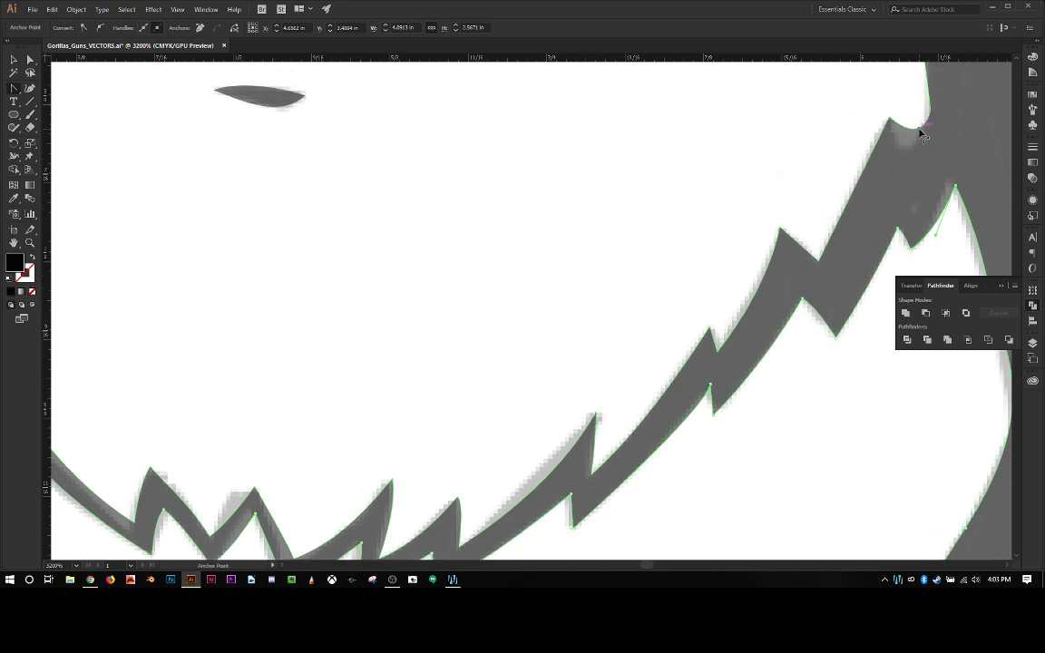
left_click_drag(923, 135, 930, 143)
scroll(928, 152, "up", 3)
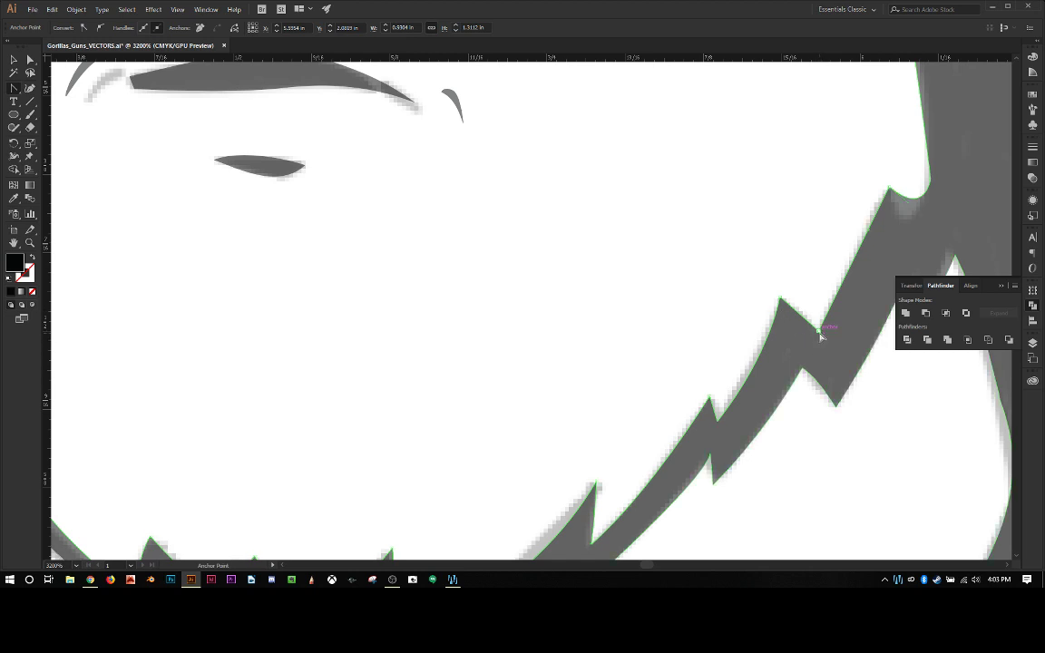
mouse_move(820, 332)
left_mouse_down()
mouse_move(829, 334)
mouse_move(800, 332)
mouse_move(807, 318)
left_mouse_up()
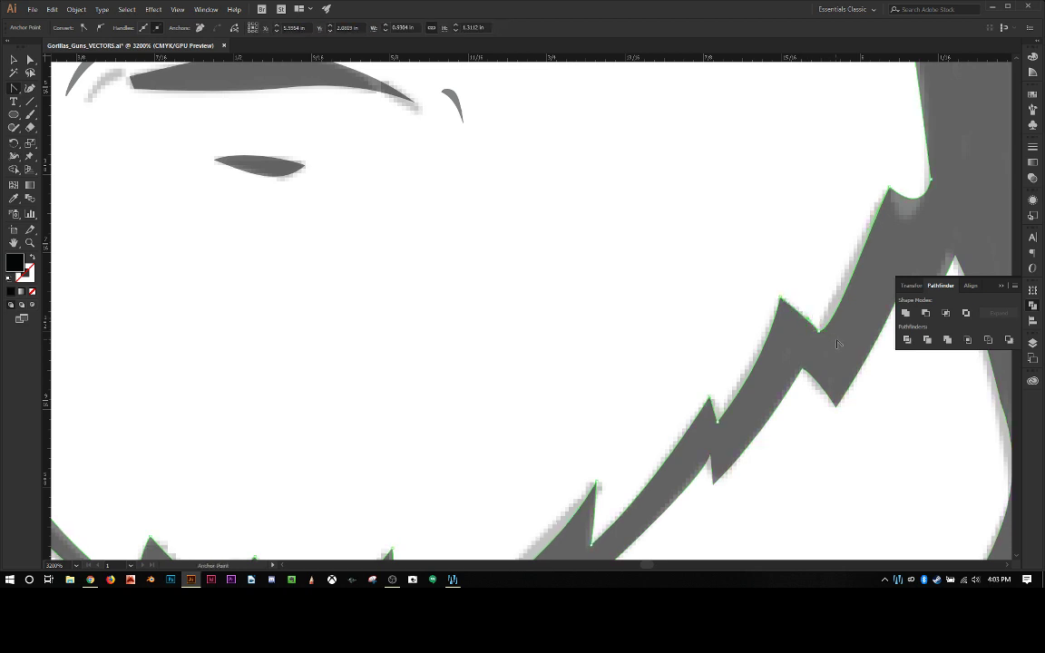
left_click(891, 189)
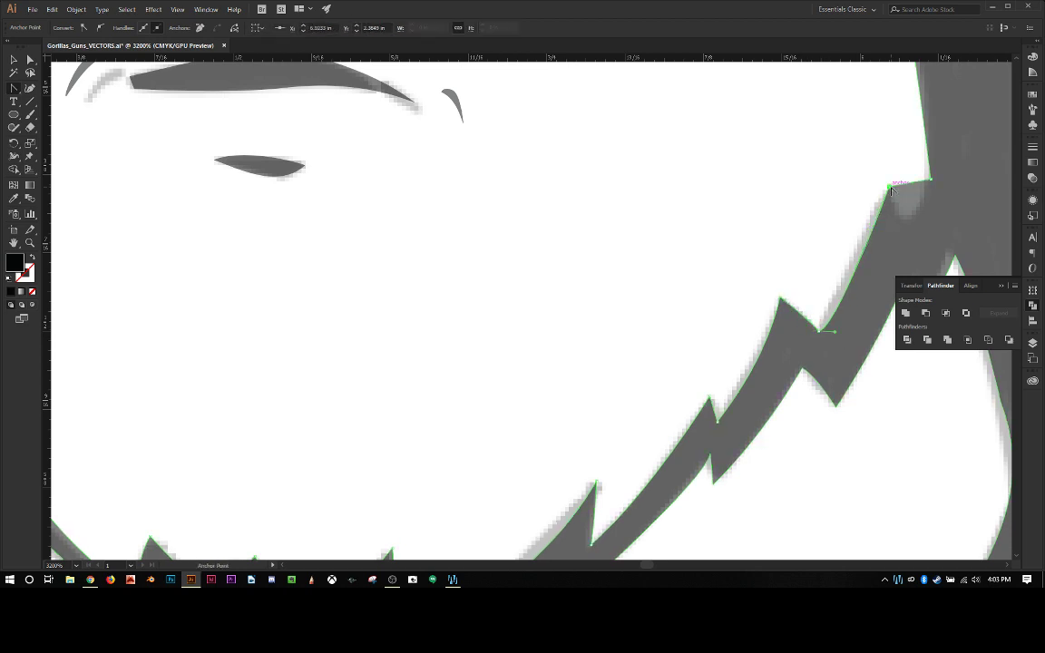
key("a")
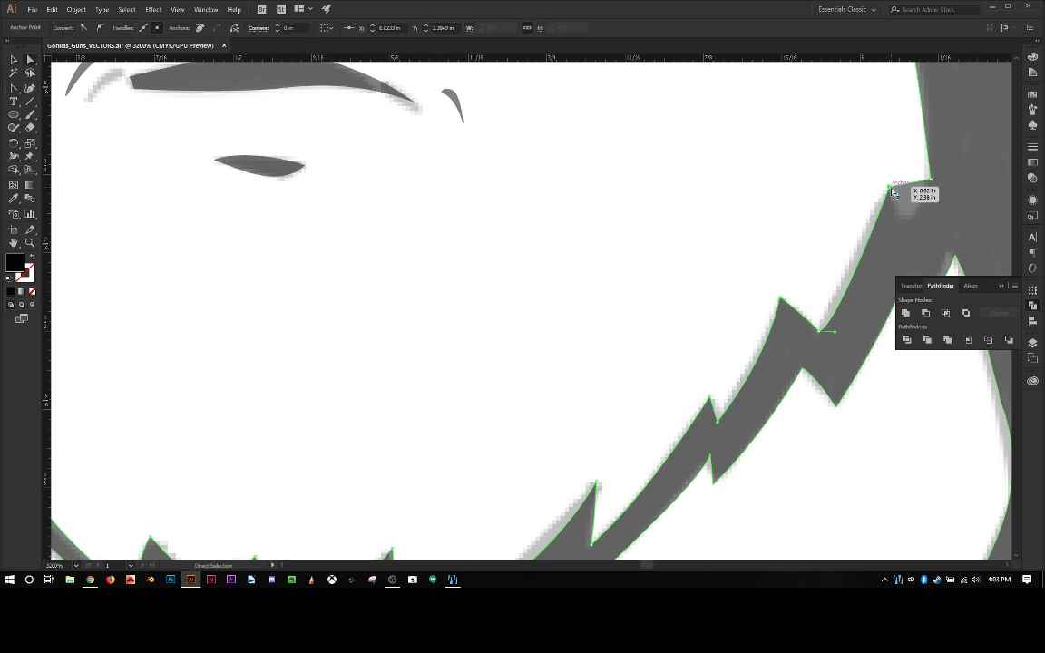
left_click_drag(888, 190, 886, 193)
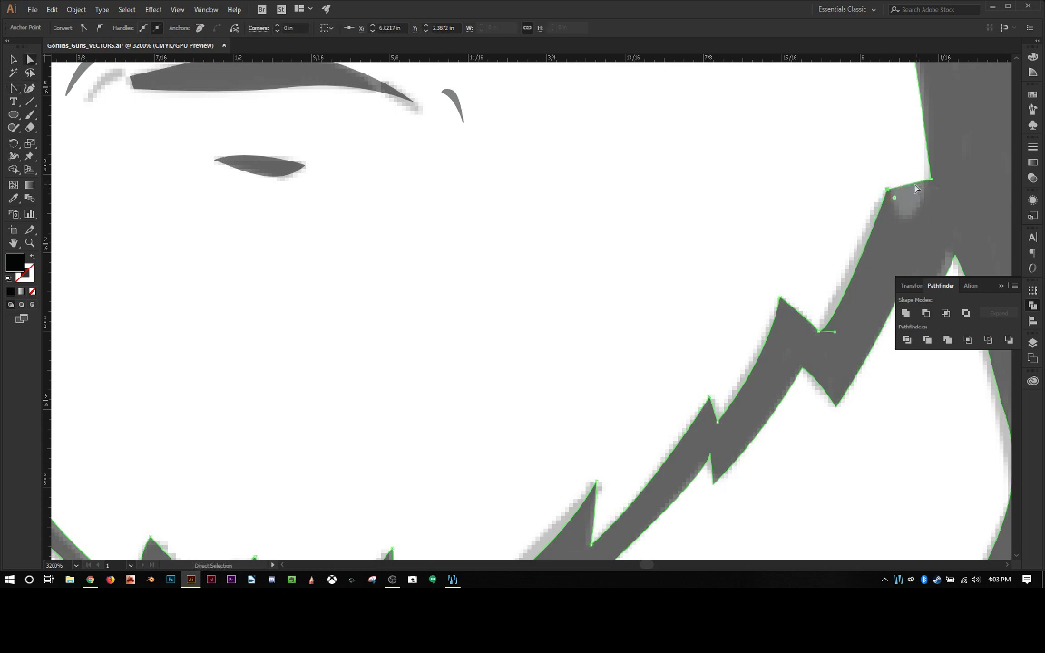
Add an anchor on the straight segment beside the topmost spike and move it down to form a sharp notch.
key("plus")
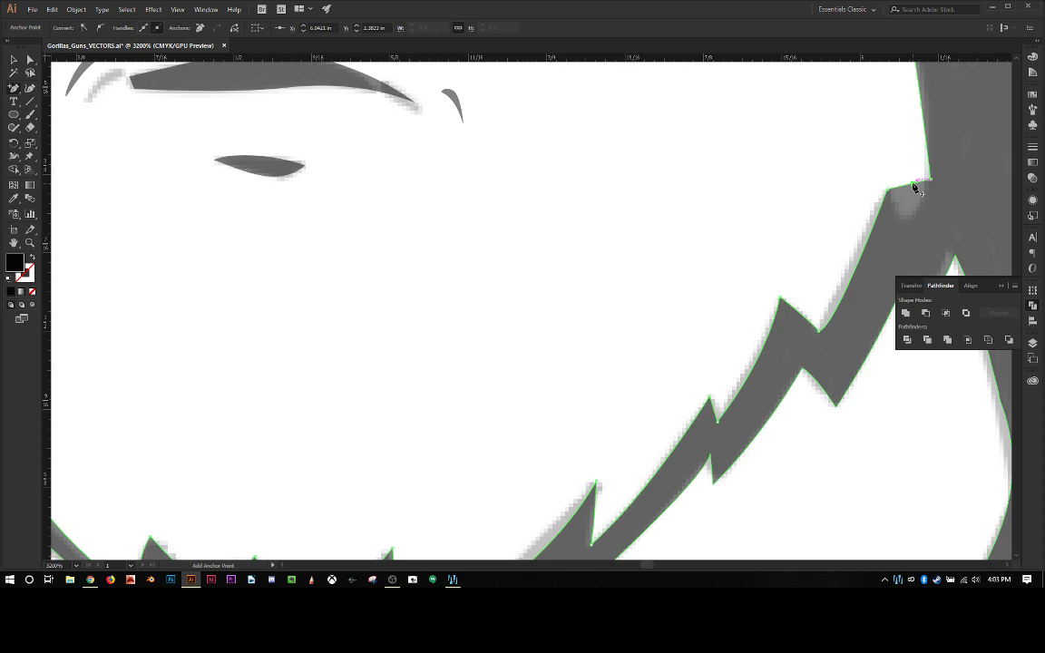
key("shift+c")
key("a")
left_click_drag(914, 187, 910, 224)
Delete the extra anchor above the new notch and curve the long inner edge from the notch to match the sketch.
scroll(947, 227, "up", 4)
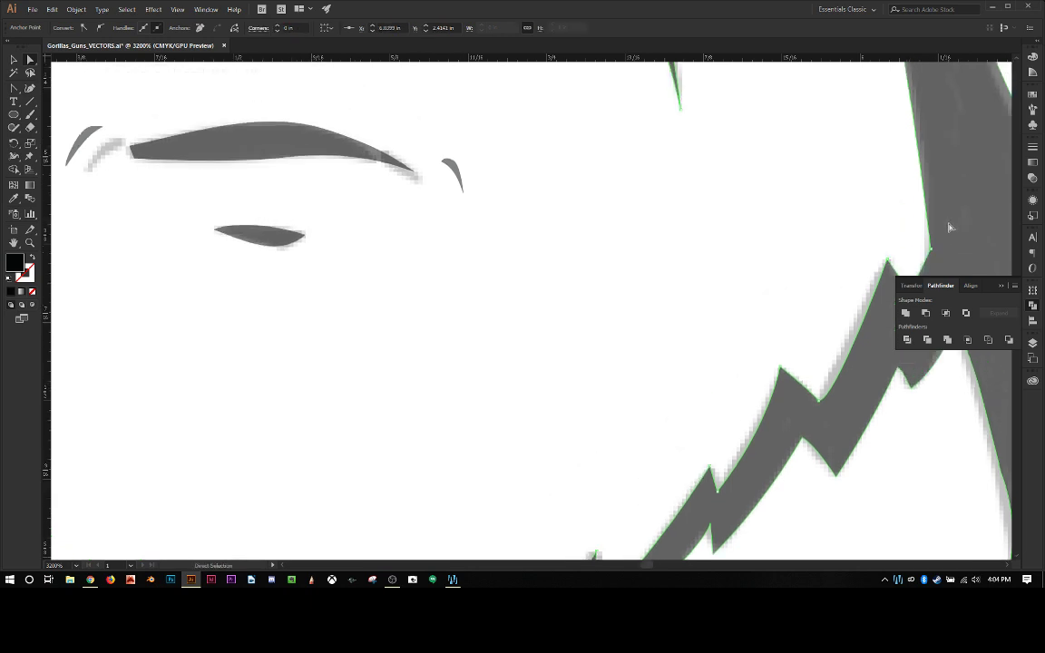
key("space")
left_click_drag(813, 217, 626, 268)
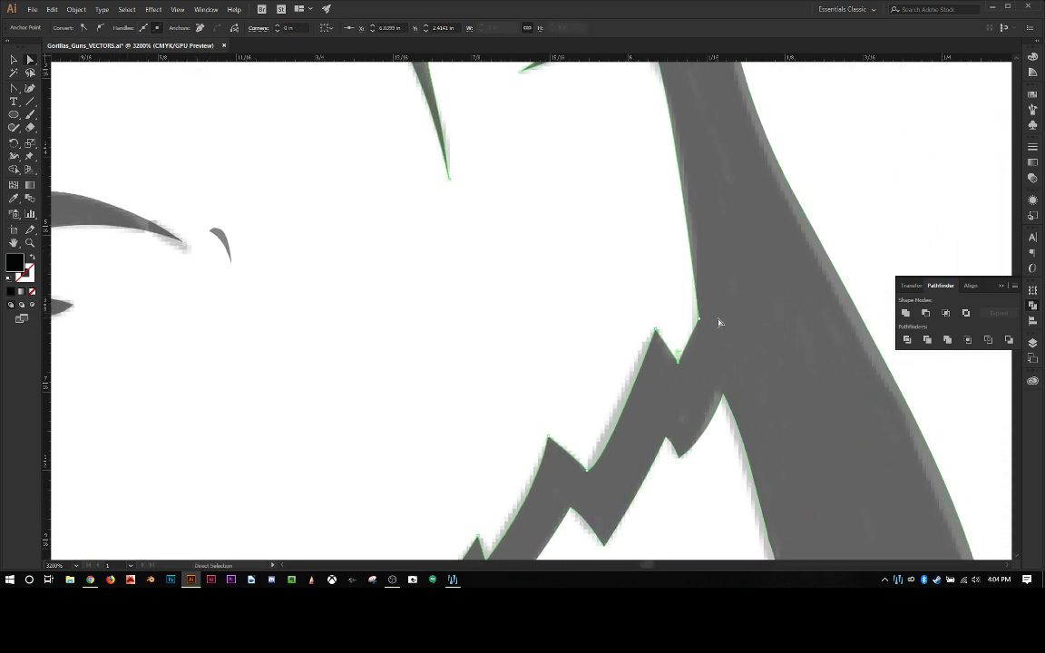
left_click_drag(757, 297, 691, 357)
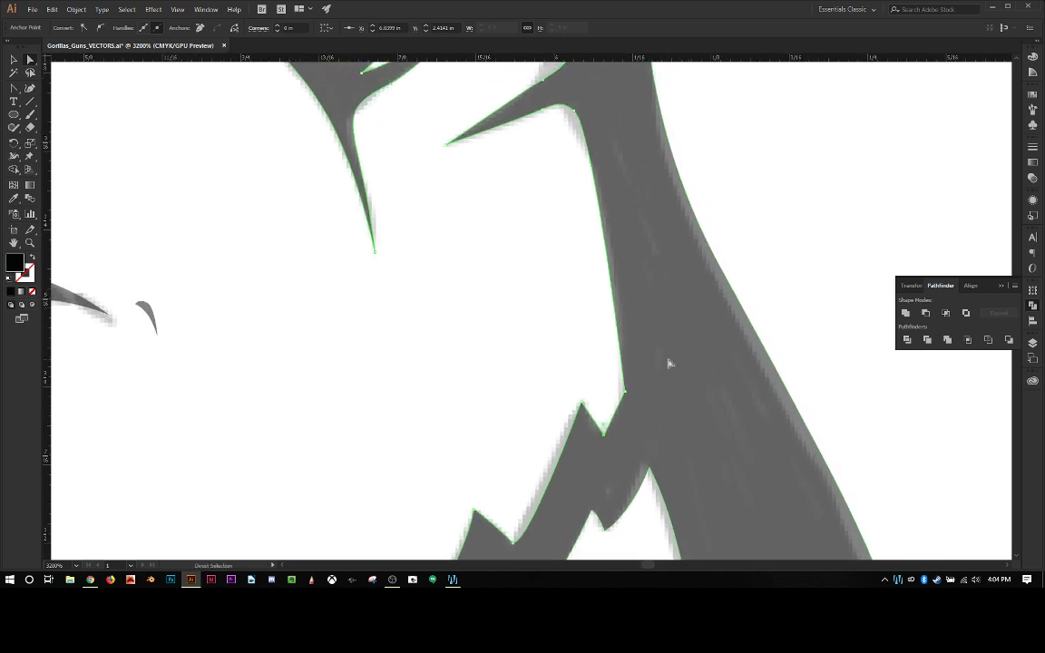
key("minus")
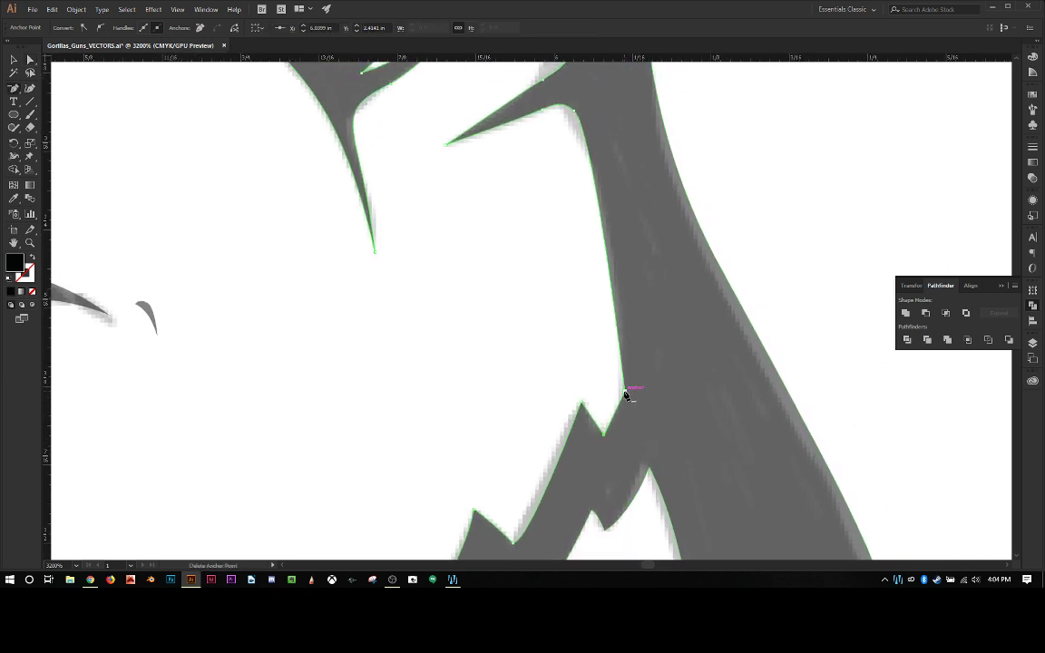
left_click(626, 394)
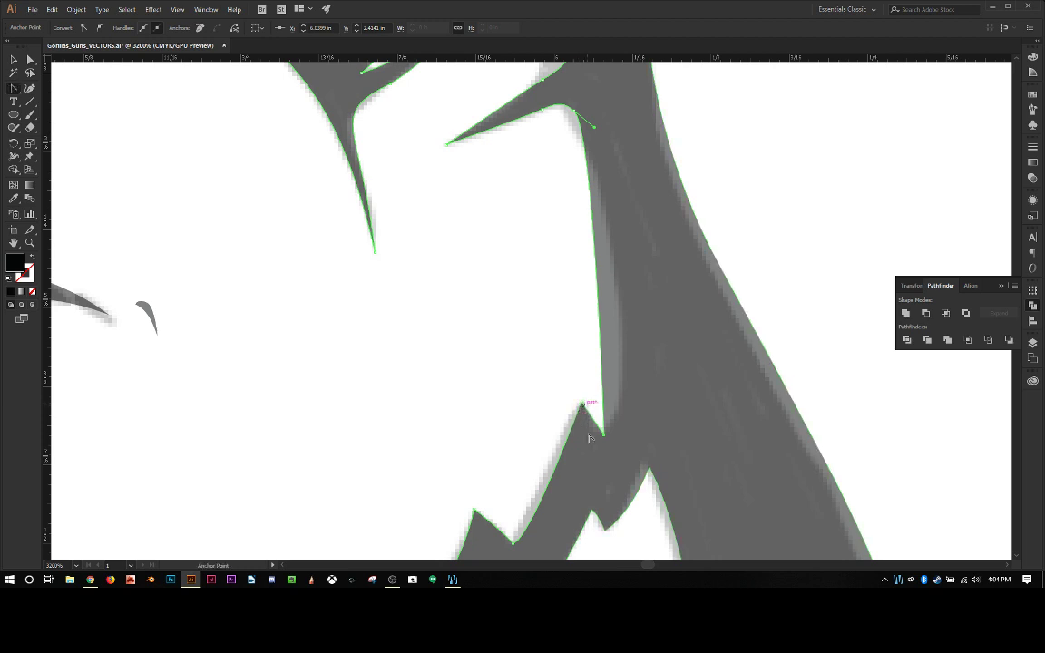
key("shift+c")
left_click_drag(603, 441, 594, 417)
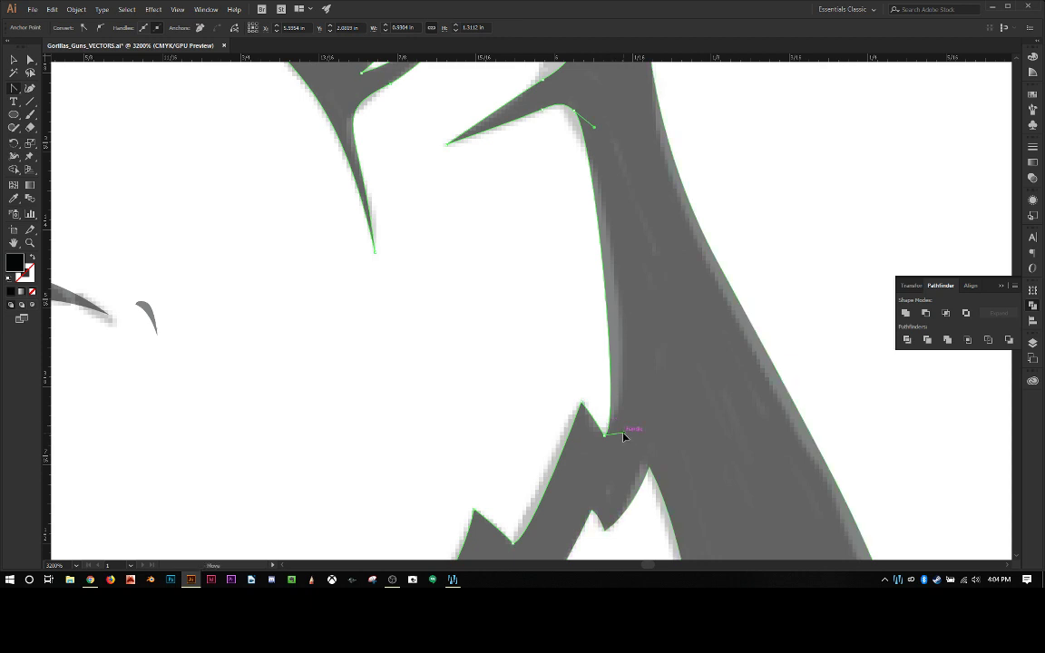
left_click_drag(624, 434, 658, 394)
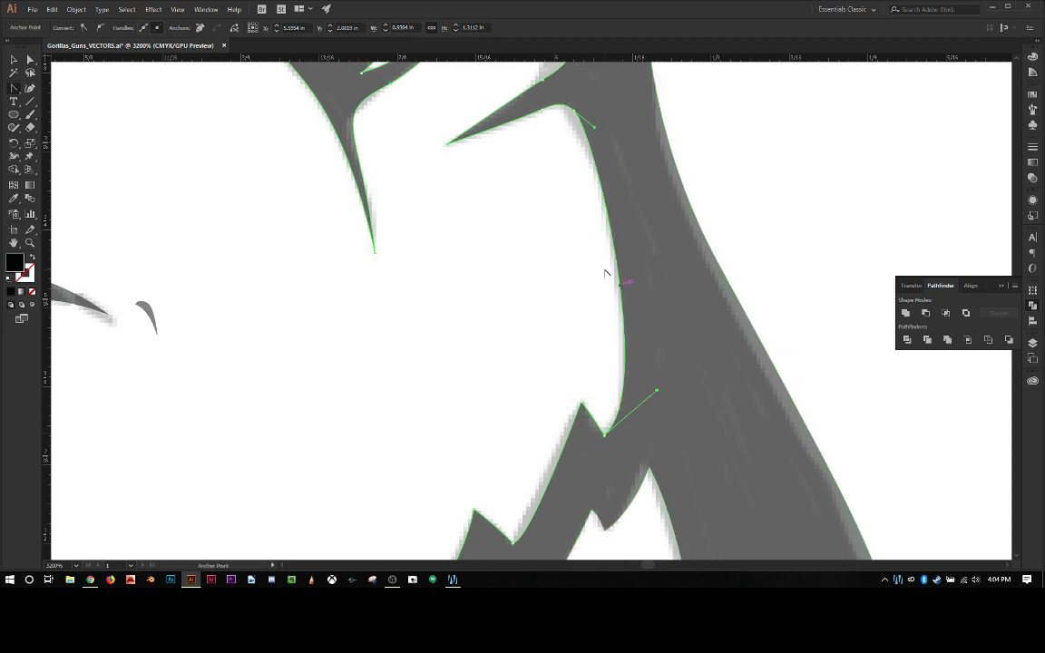
Reshape the slope below the topmost spike by pulling a direction handle from the notch at its base.
scroll(590, 291, "down", 3)
scroll(589, 292, "down", 2)
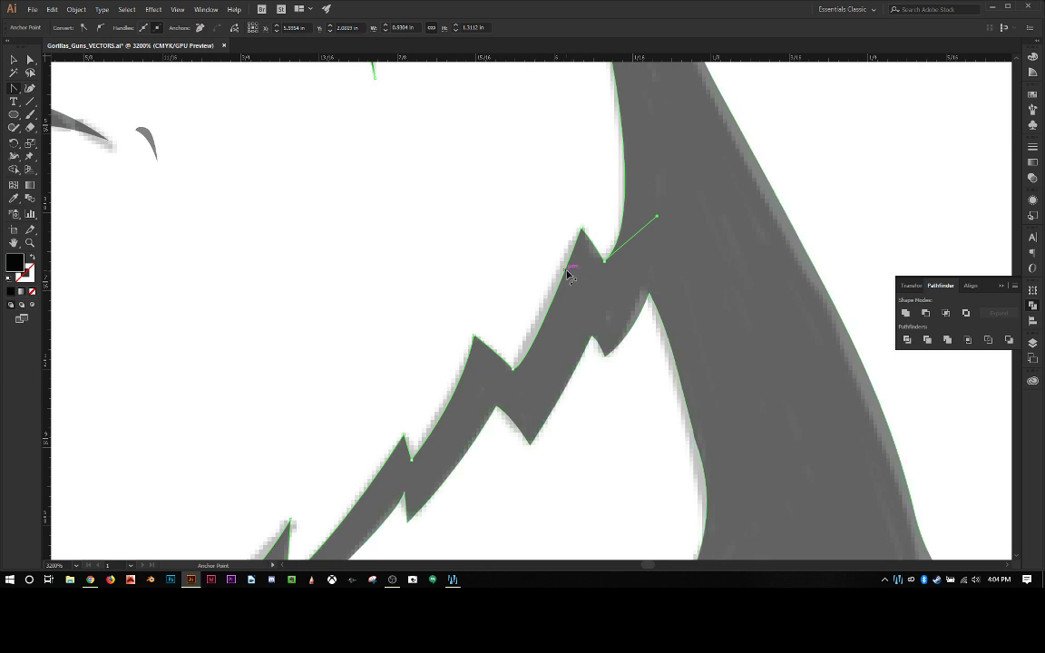
left_click(566, 270)
left_click_drag(531, 372, 555, 318)
scroll(581, 327, "down", 2)
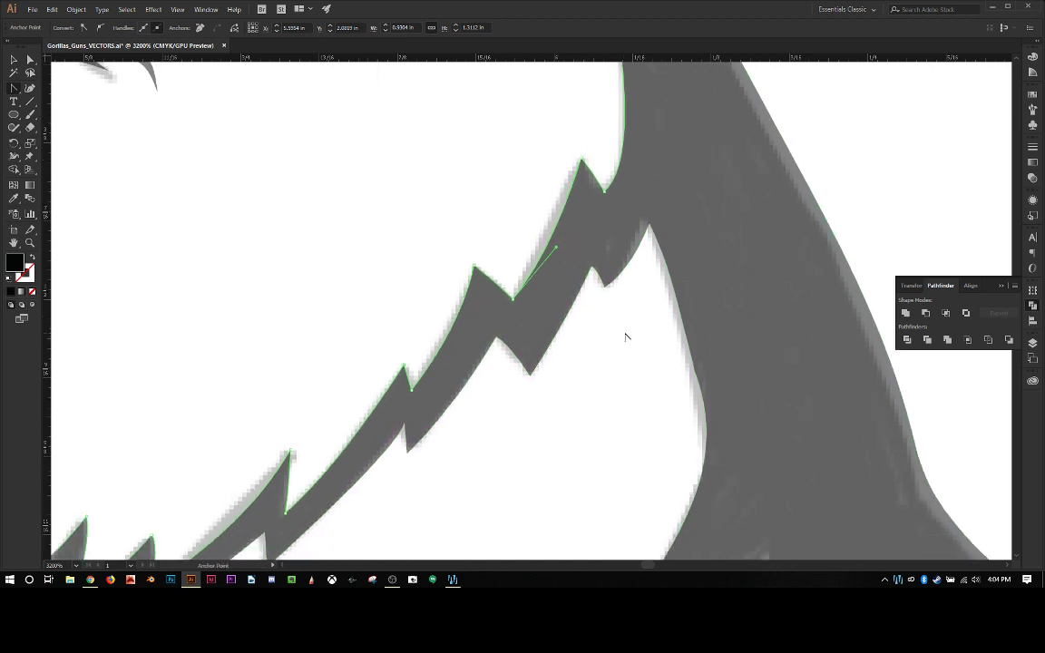
Raise the peak of the white gap under the topmost spike and delete the extra anchor along the thick stroke's inner edge.
left_click_drag(646, 227, 646, 217)
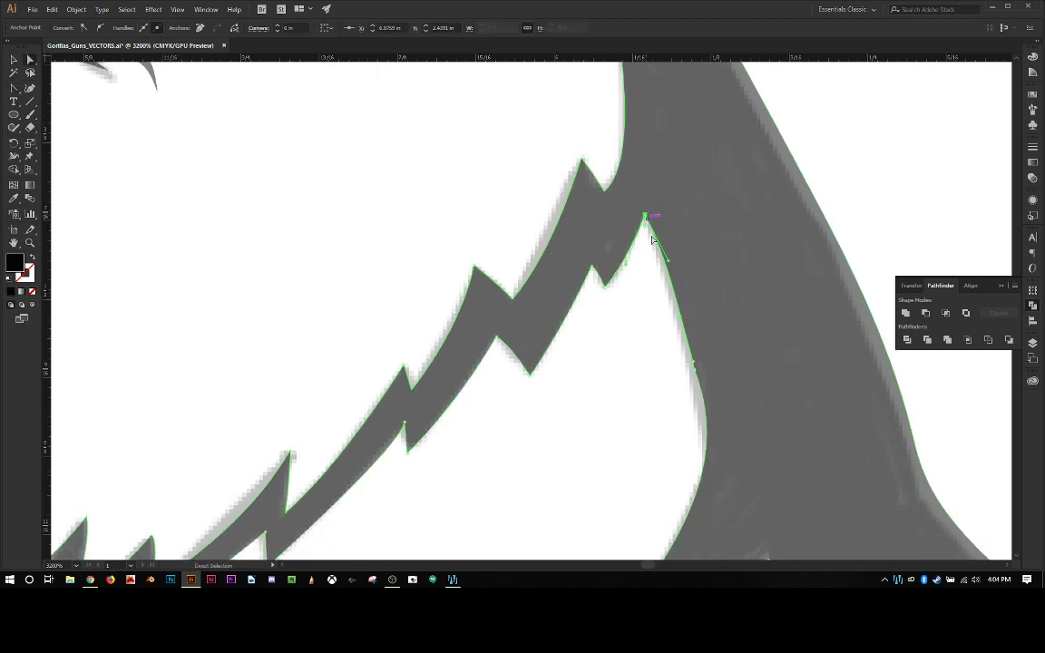
left_click(655, 334, "ctrl")
key("p")
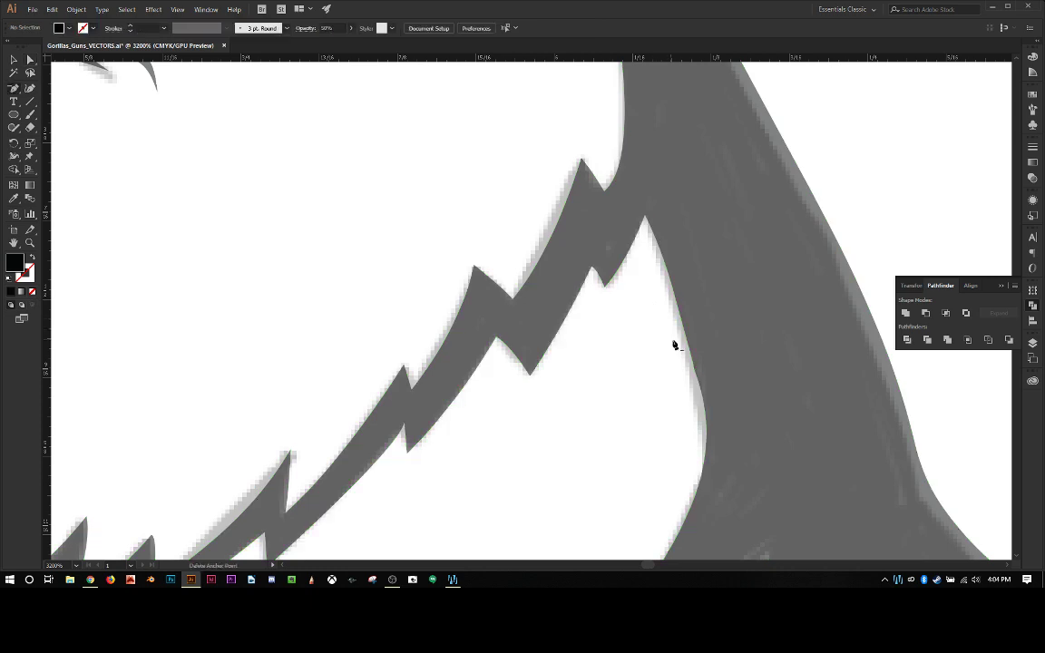
left_click(697, 379, "ctrl")
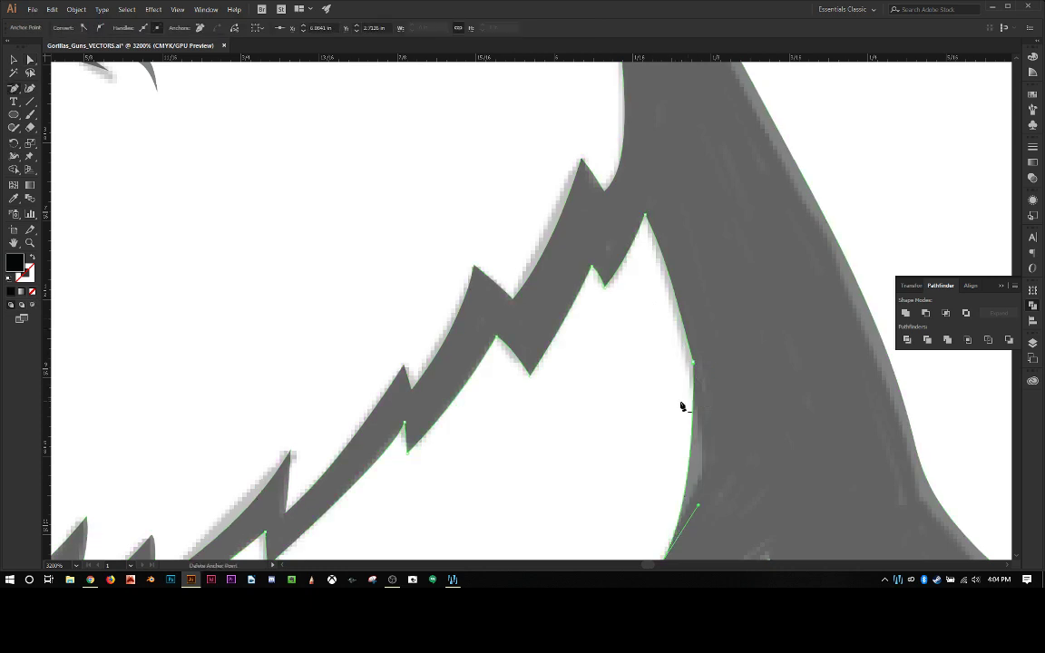
Convert the anchor above the large lower spike to a corner, move it to the sketch's bend, and remove the extra anchor above it.
scroll(682, 406, "down", 2)
scroll(688, 364, "down", 1)
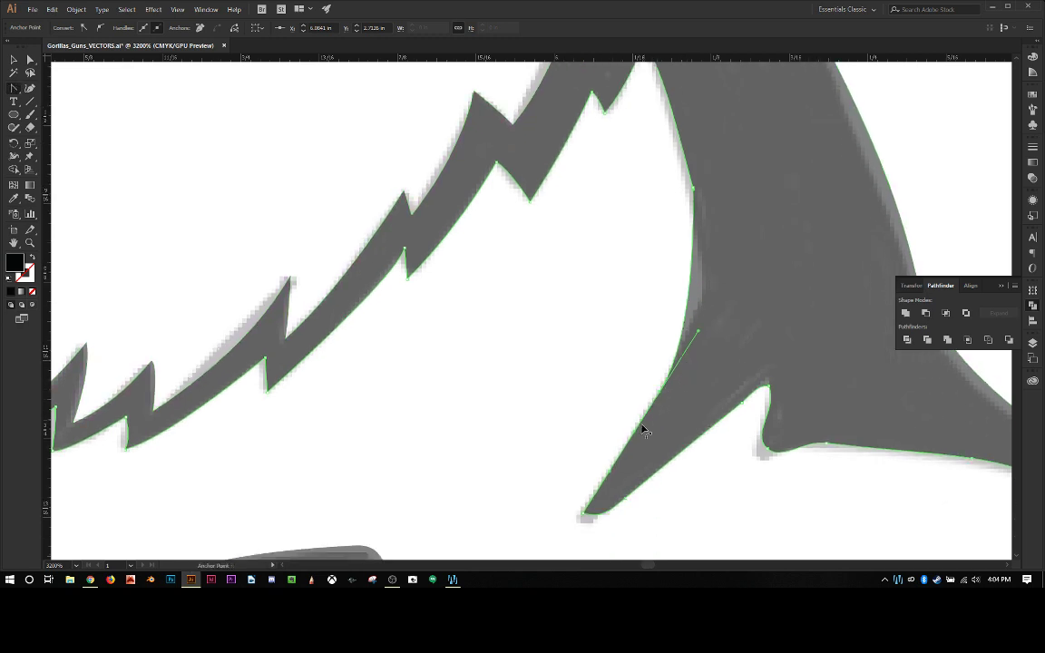
key("shift+c")
left_click(660, 393)
left_click(660, 393, "ctrl")
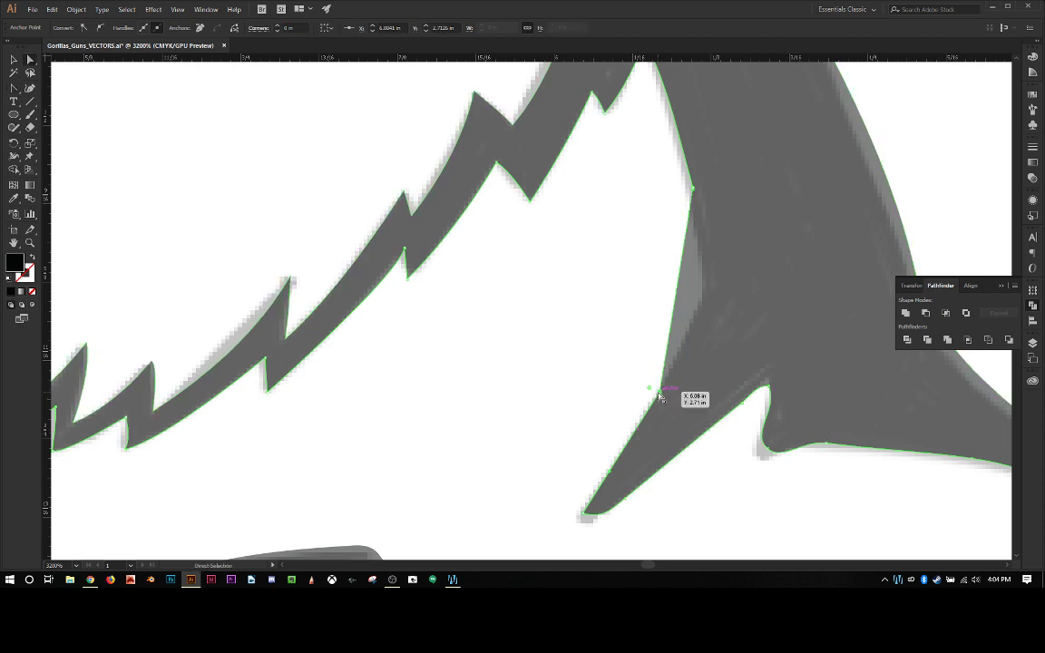
left_click_drag(660, 393, 716, 292)
scroll(706, 259, "up", 2)
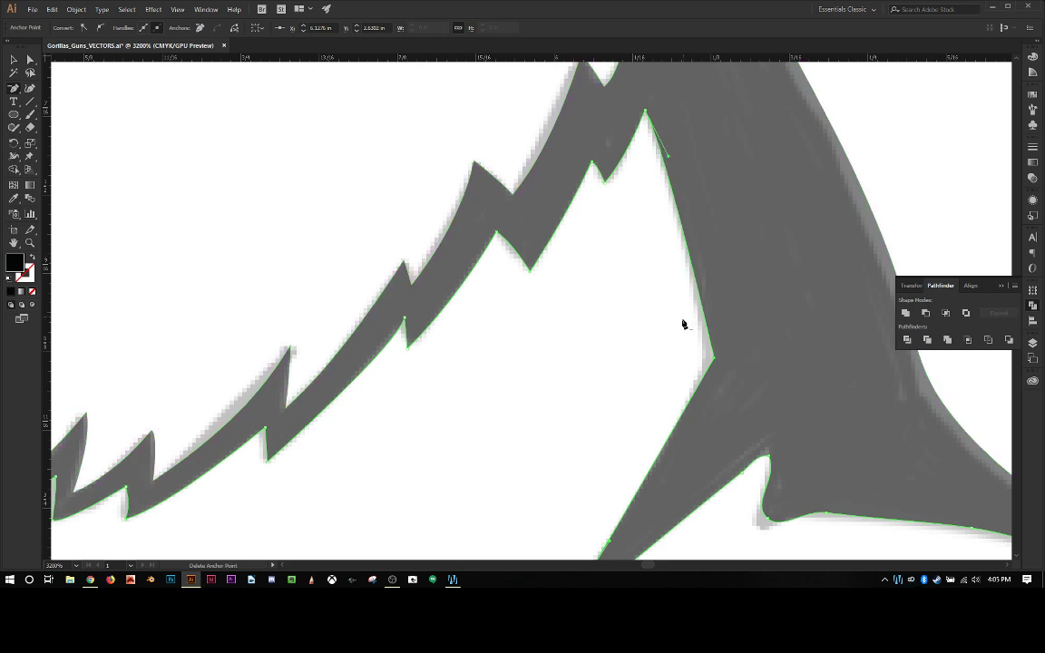
Convert the large lower spike's tip to a corner and delete the extra anchors beside it to form a sharp point.
scroll(683, 325, "down", 2)
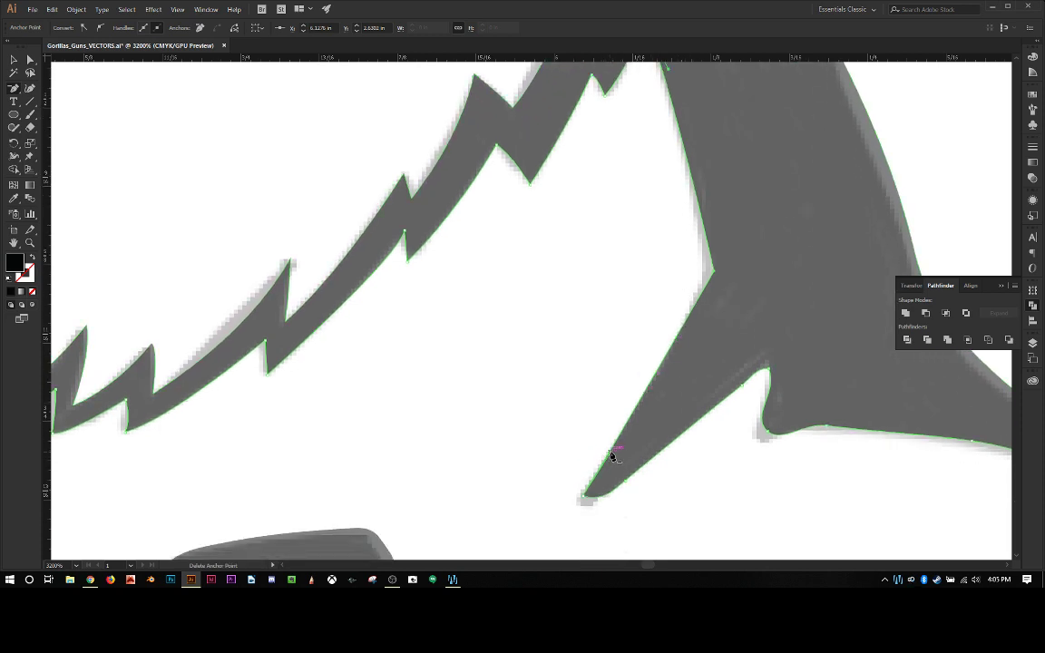
key("shift+c")
left_click(585, 497)
key("p")
left_click(604, 495)
key("shift+c")
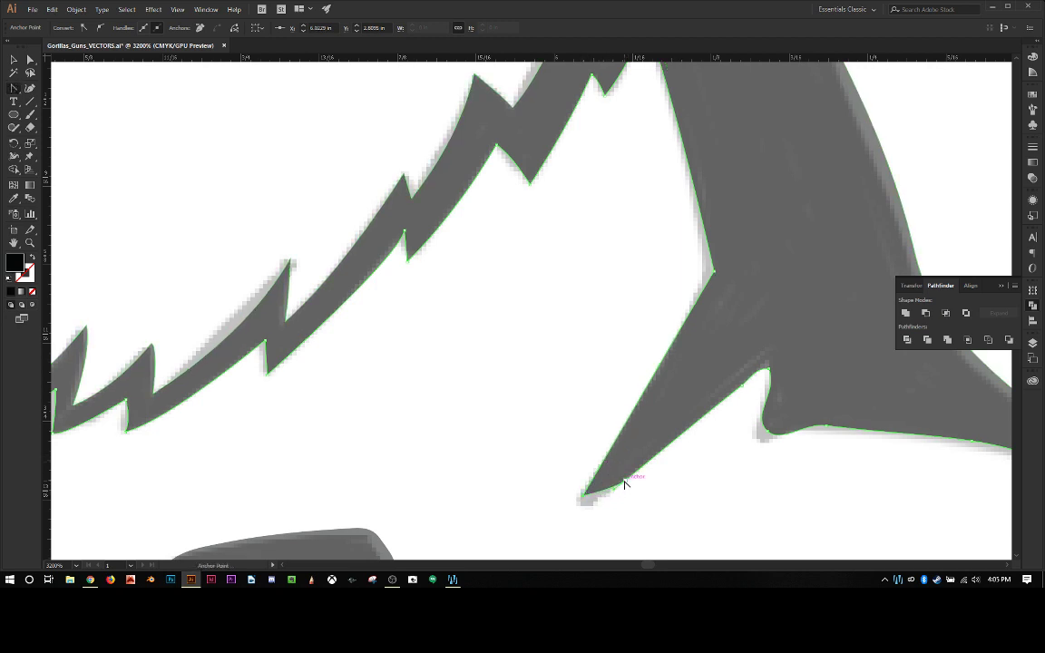
key("minus")
left_click(624, 482)
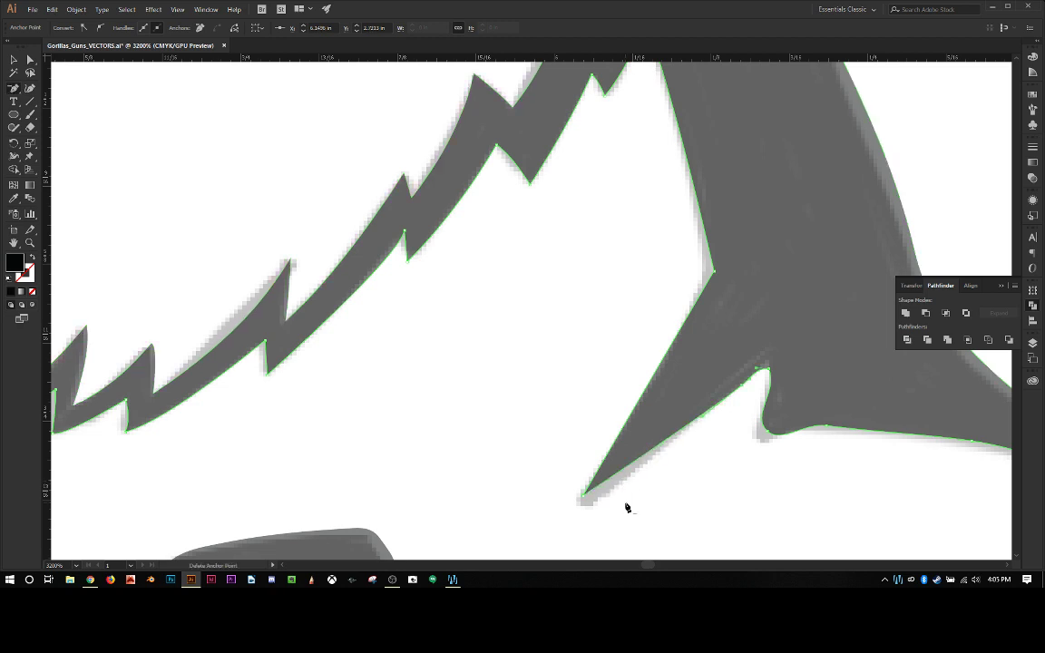
Pull direction handles from the large lower spike's tip and the gap's peak to curve the adjoining edges along the sketch.
key("shift+c")
left_click_drag(583, 495, 657, 470)
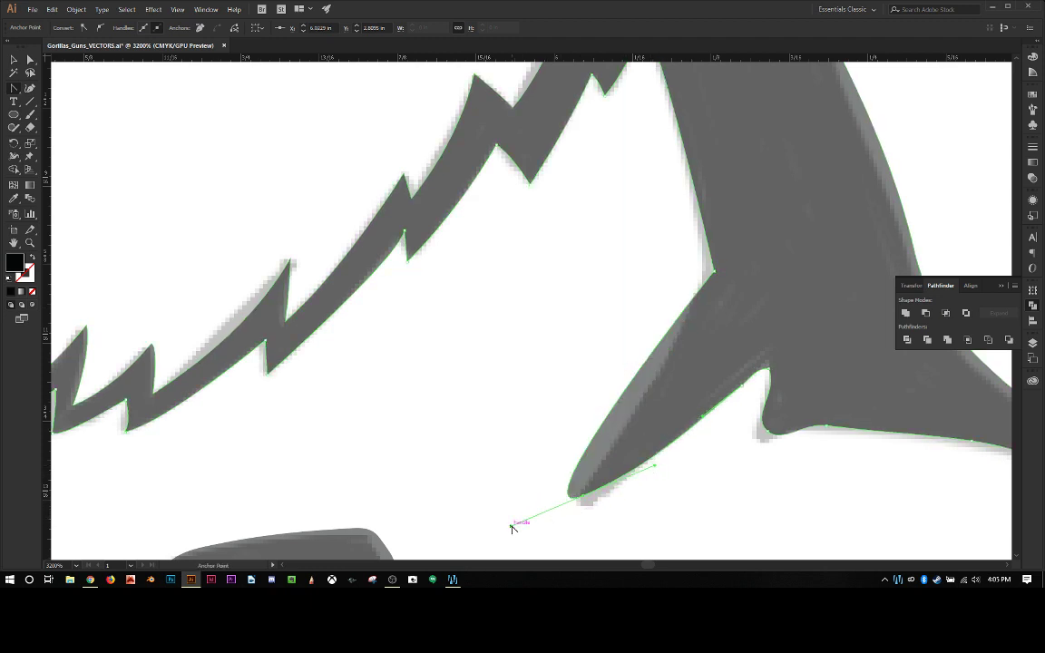
left_click_drag(512, 526, 715, 313)
scroll(667, 275, "up", 3)
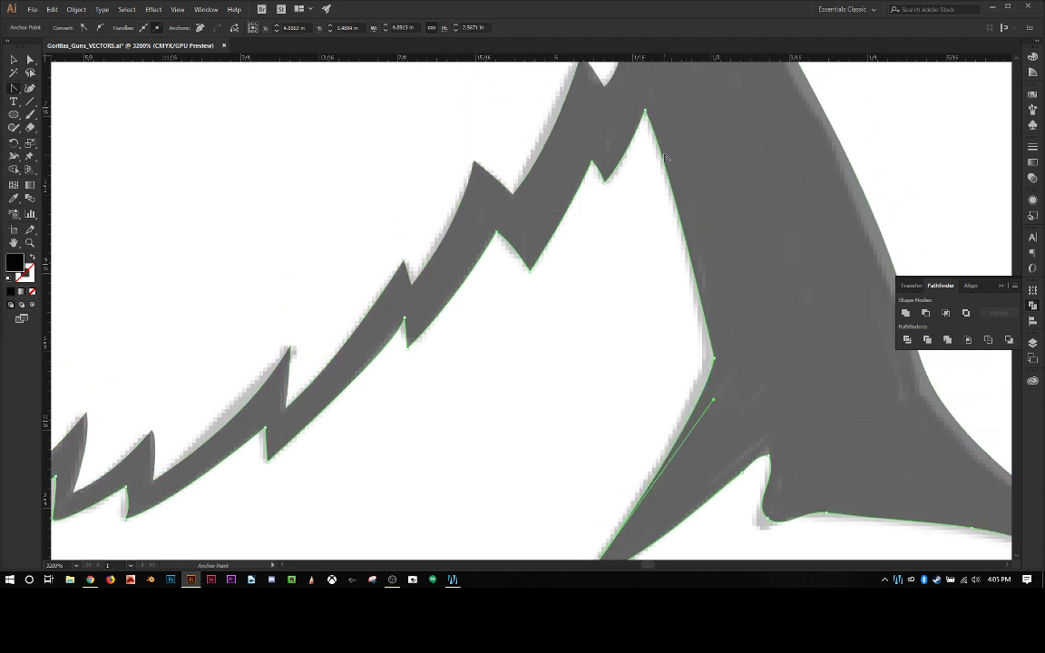
left_click_drag(665, 156, 712, 249)
scroll(631, 327, "down", 3)
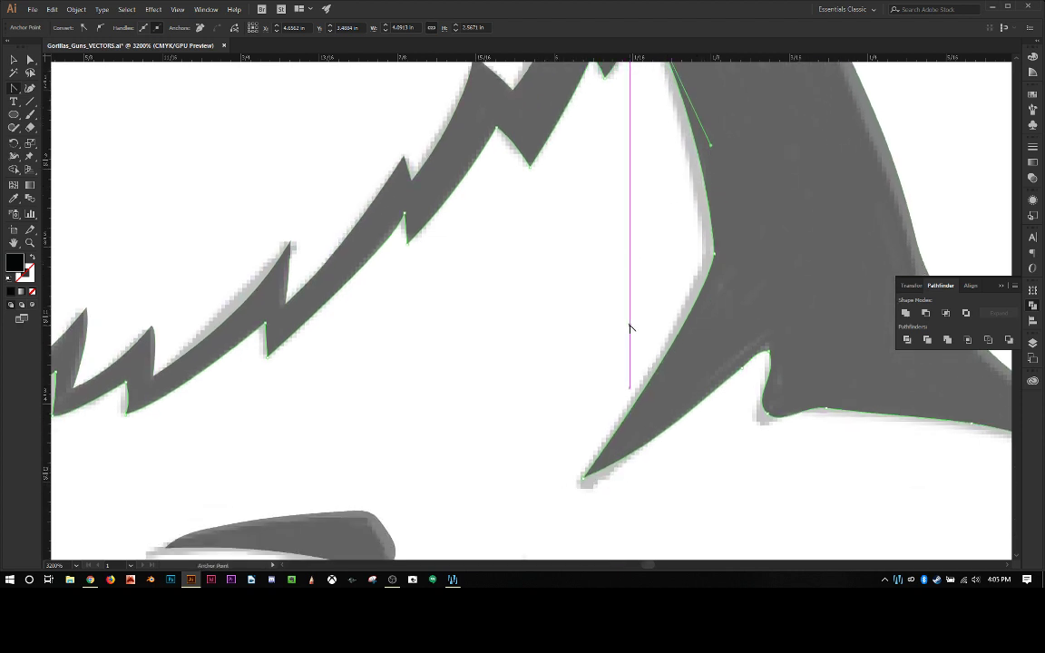
Convert the peak and lower corner of the notch beside the large lower spike to corners and delete the extra anchor along its lower edge.
left_click(767, 352)
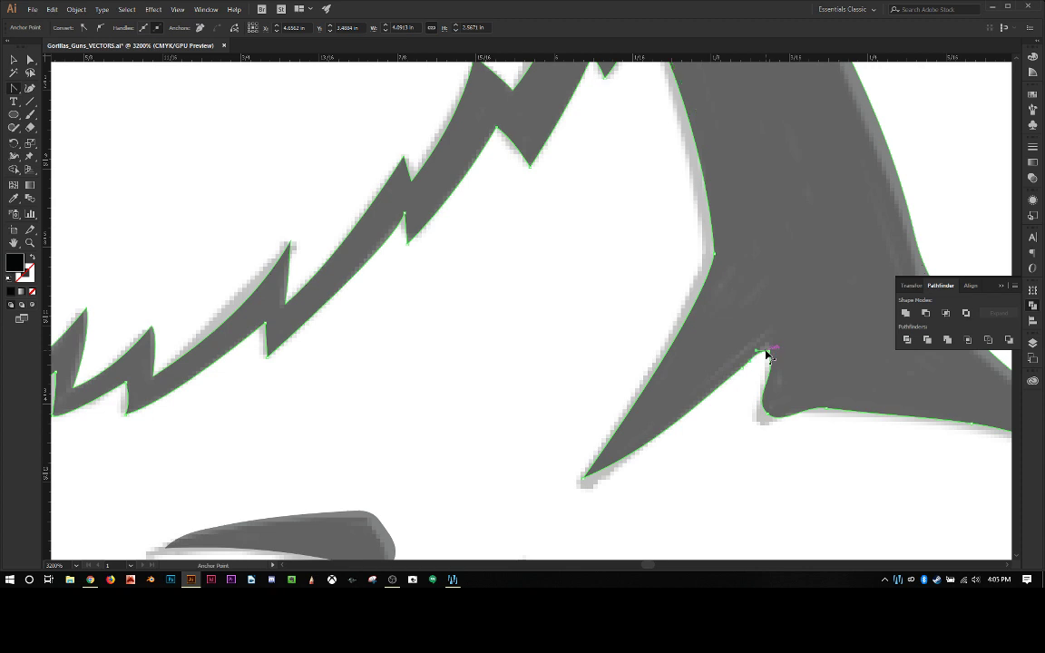
left_click(768, 351)
scroll(783, 390, "down", 3)
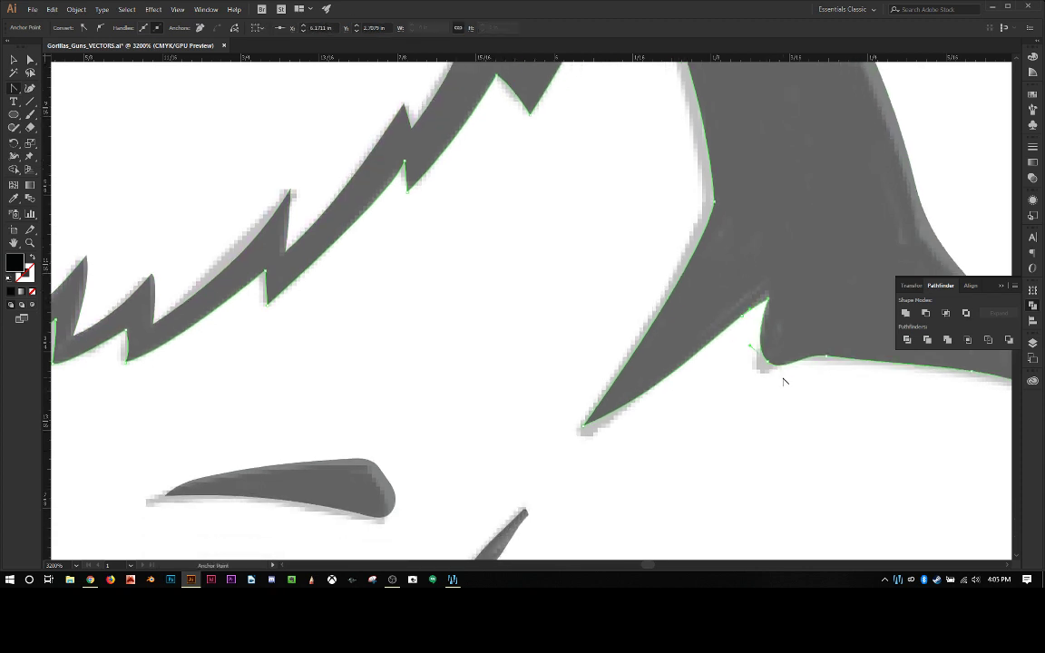
left_click(767, 361)
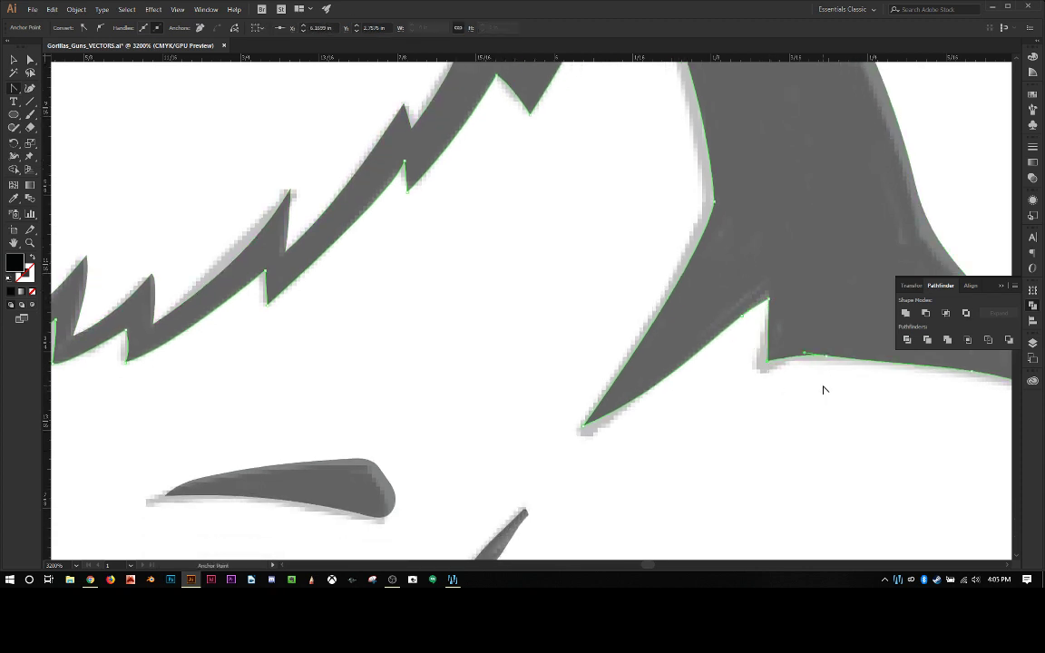
left_click_drag(821, 383, 600, 448)
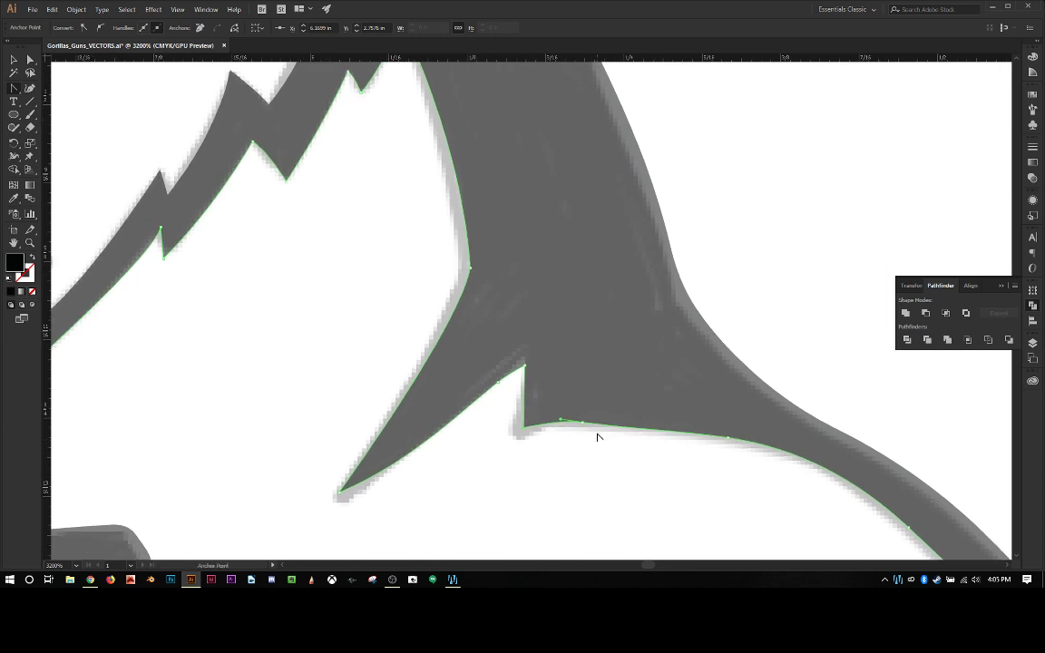
key("minus")
left_click(582, 423)
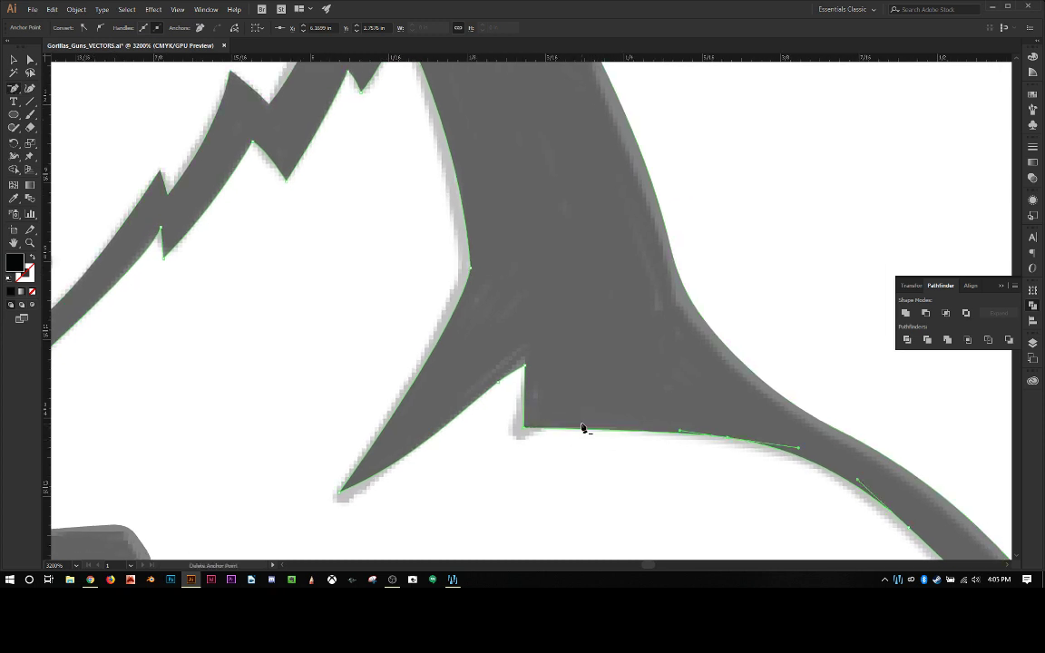
Move the notch's lower corner out to the sketch's point and raise its peak to deepen the white gap.
key("a")
left_click_drag(525, 428, 518, 436)
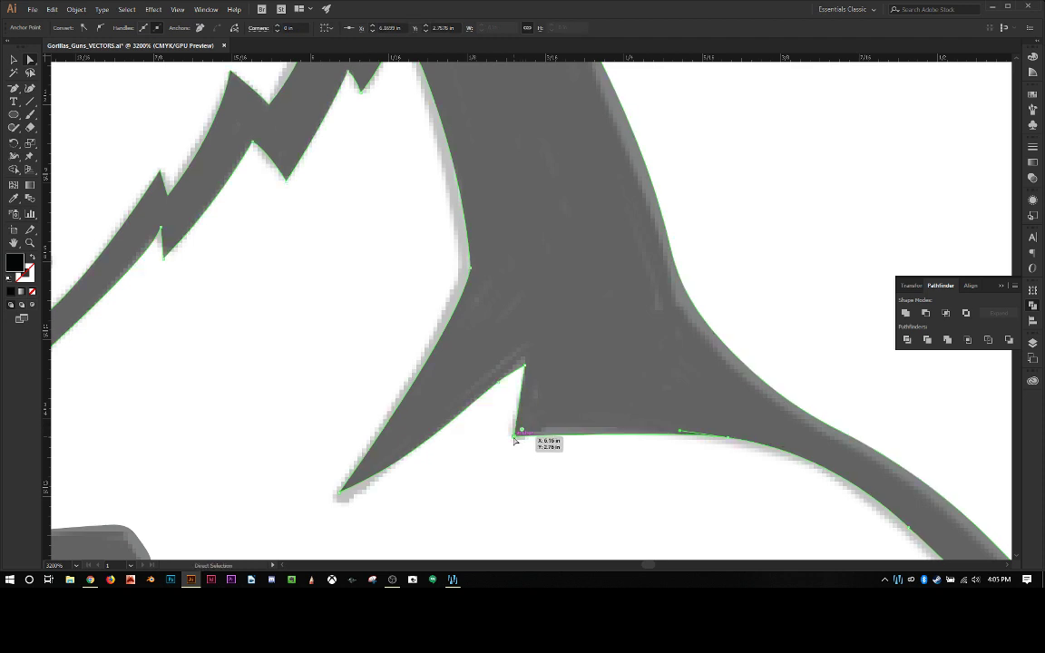
left_click_drag(528, 369, 531, 356)
Pull direction handles from the notch's lower corner to curve both adjoining edges along the sketch, and deselect the outline.
left_click(517, 435)
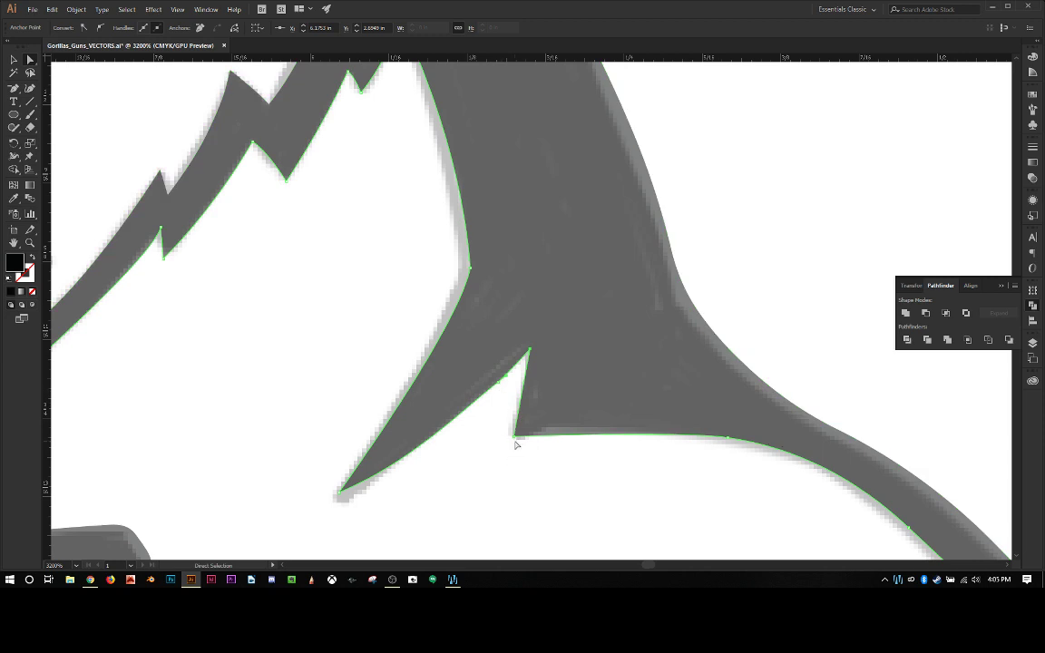
key("shift+c")
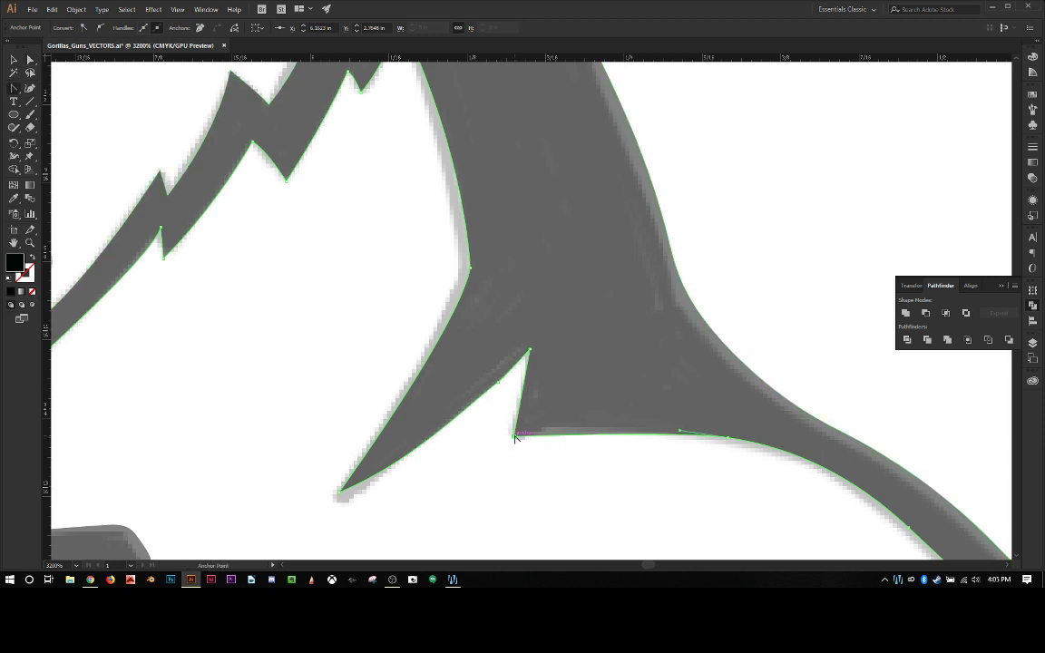
left_click_drag(515, 438, 561, 425)
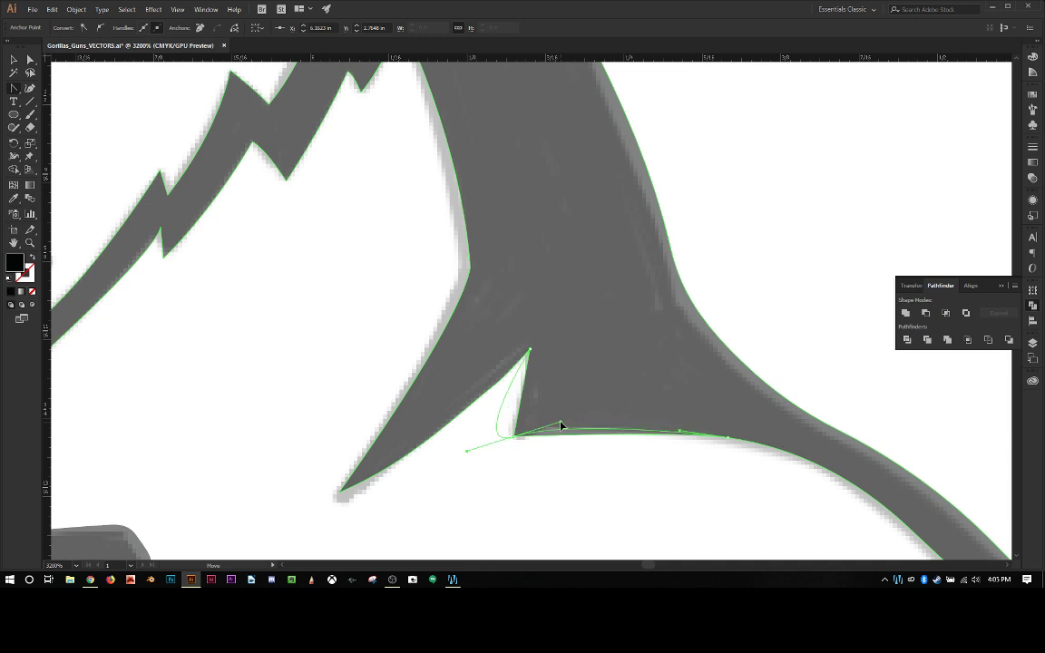
left_click_drag(466, 451, 528, 400)
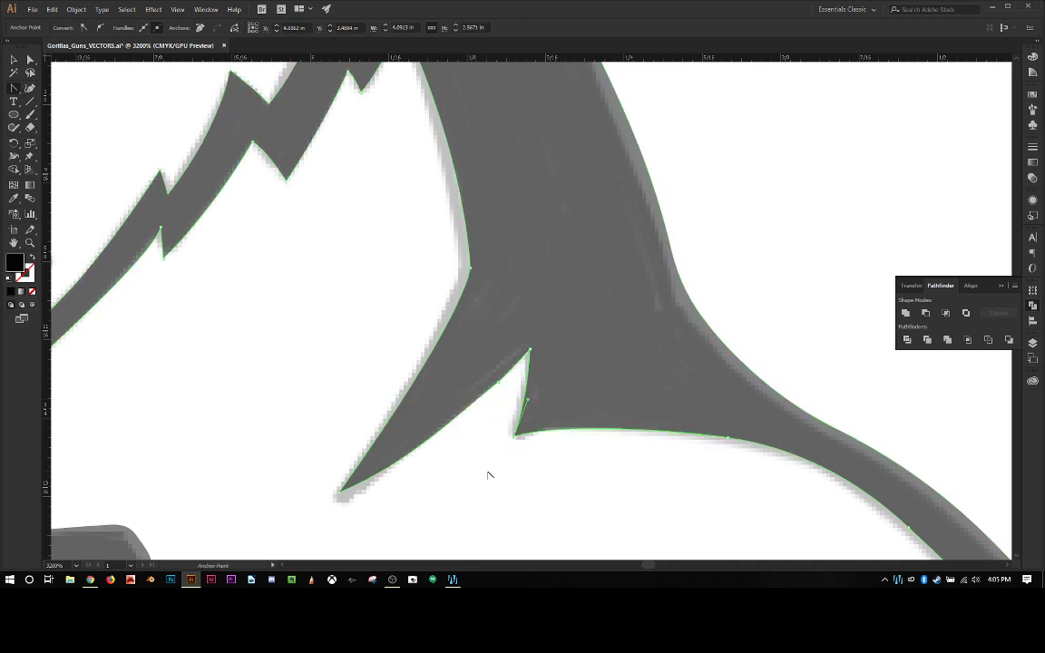
scroll(488, 475, "down", 6)
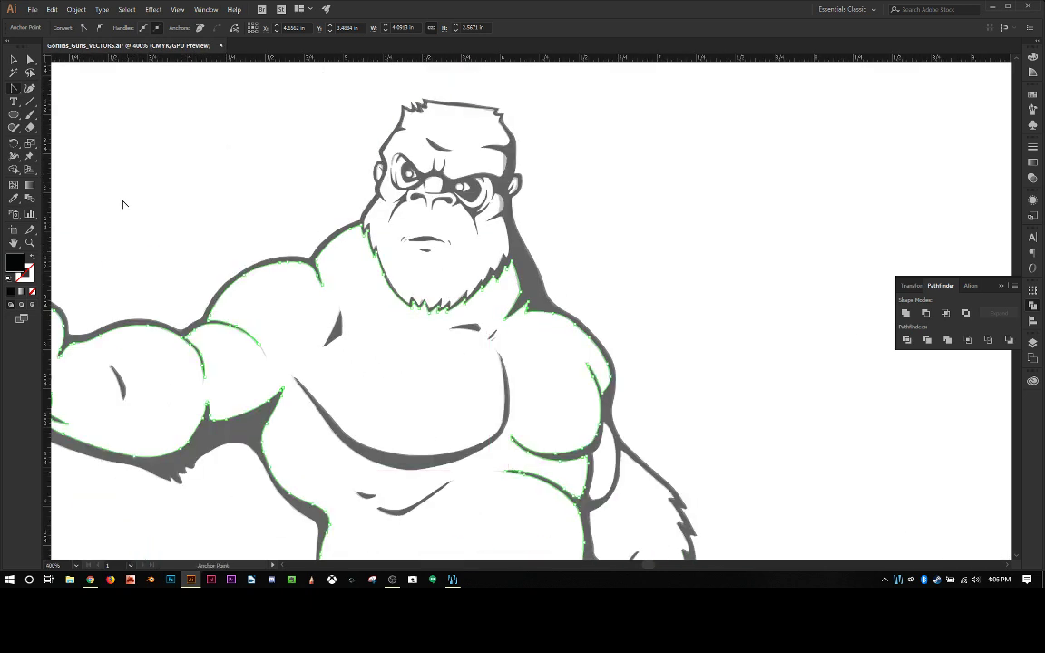
key("v")
left_click(129, 146)
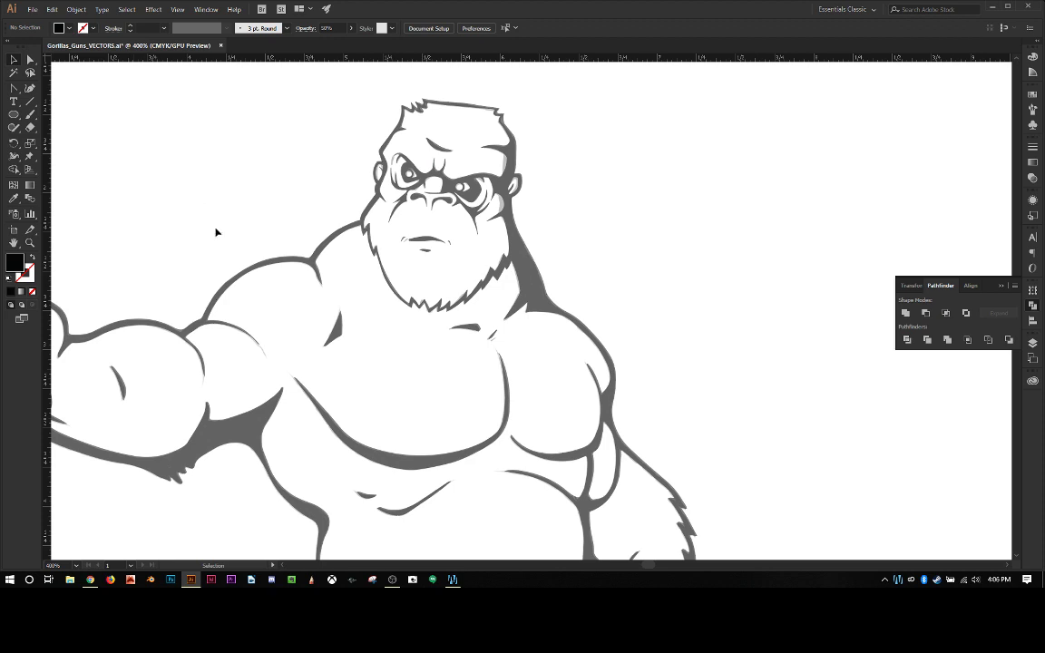
Convert the two upper anchors of the white opening inside the gorilla's right-hand ear to corners.
scroll(216, 232, "up", 1)
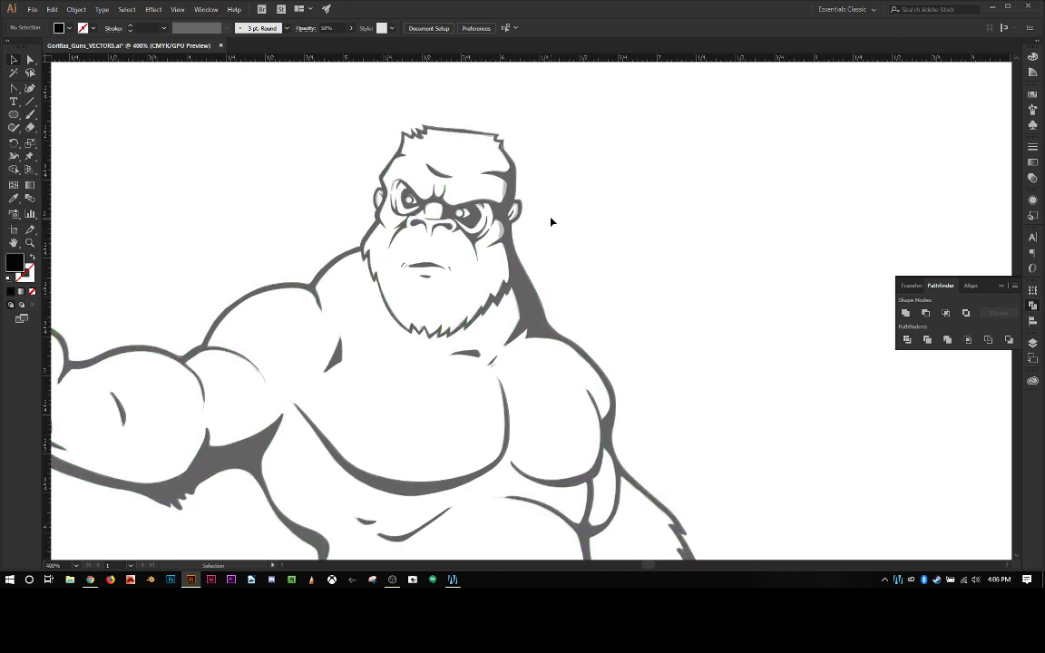
scroll(551, 222, "up", 6)
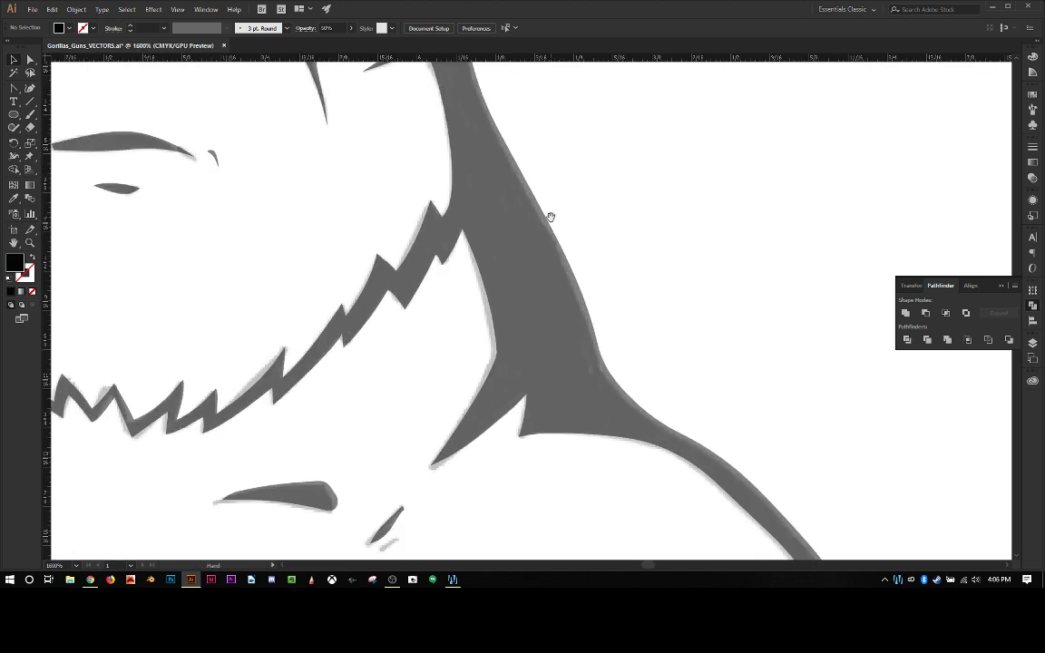
left_click_drag(466, 138, 597, 556)
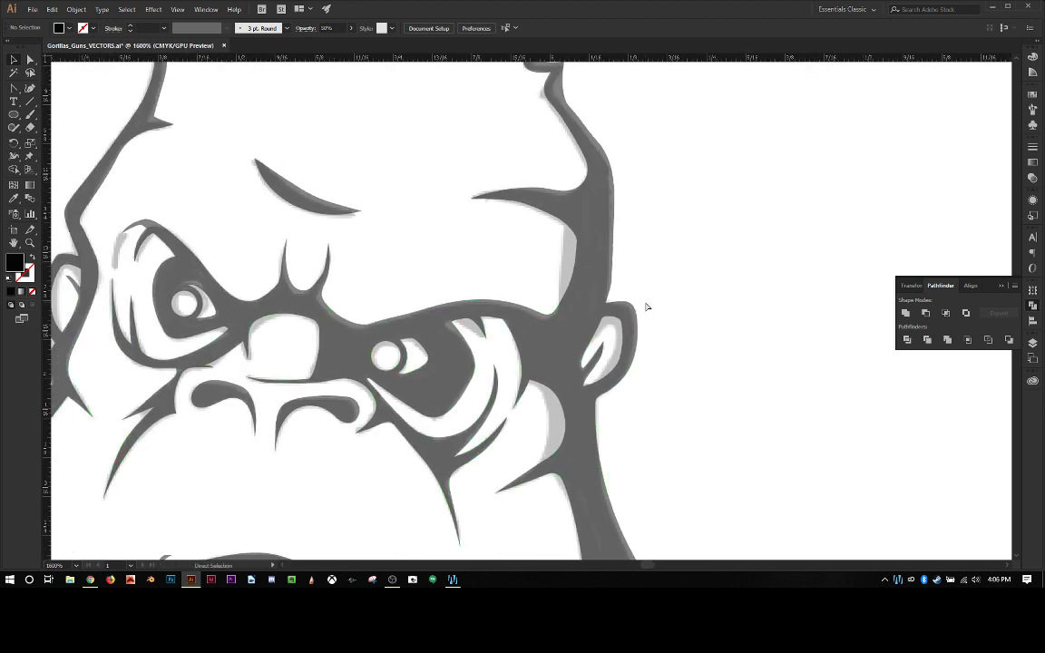
scroll(647, 307, "up", 3)
left_click_drag(646, 305, 404, 309)
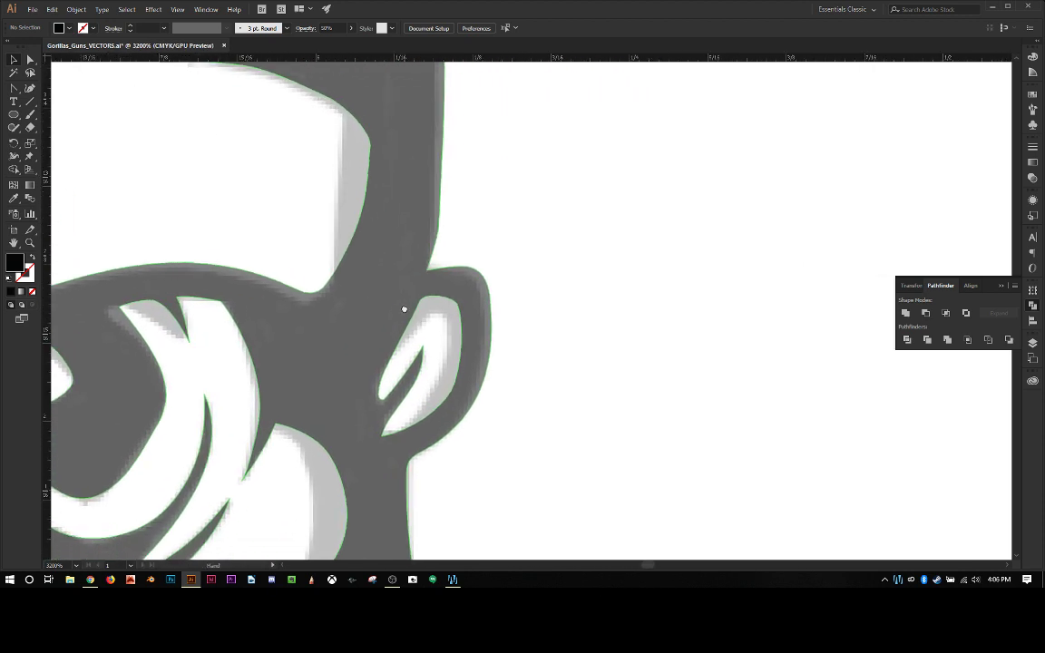
left_click(415, 318)
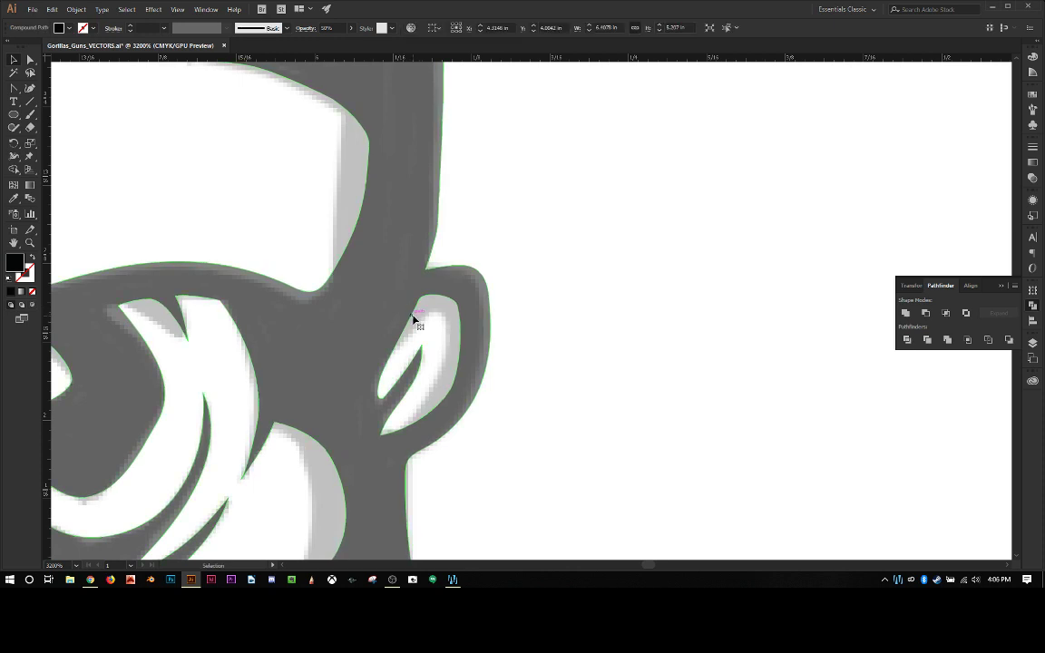
key("a")
left_click(420, 302)
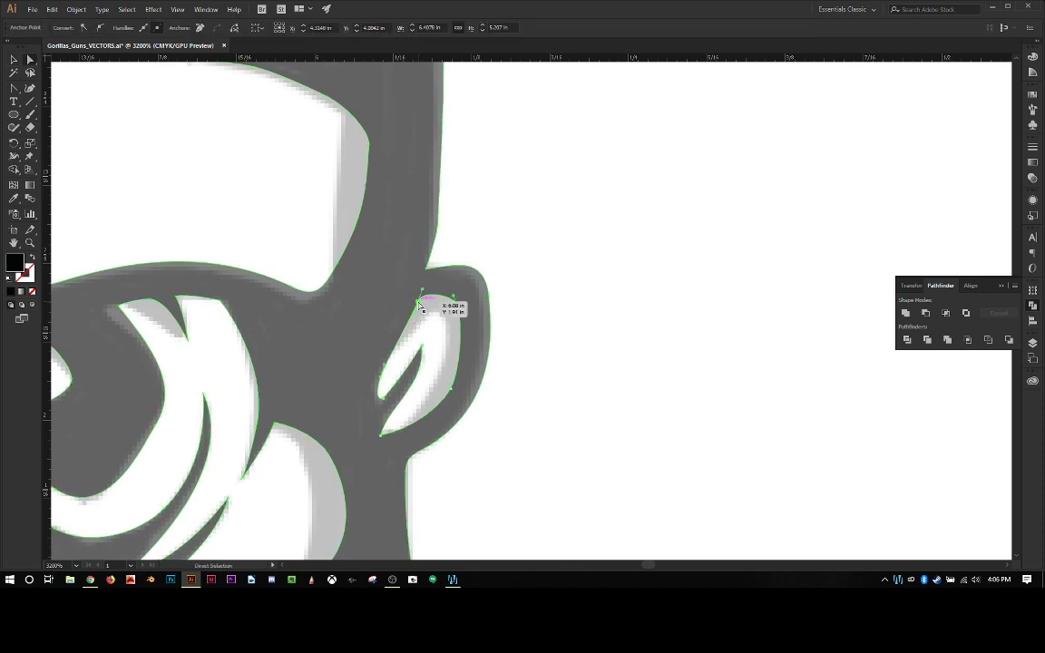
key("shift+c")
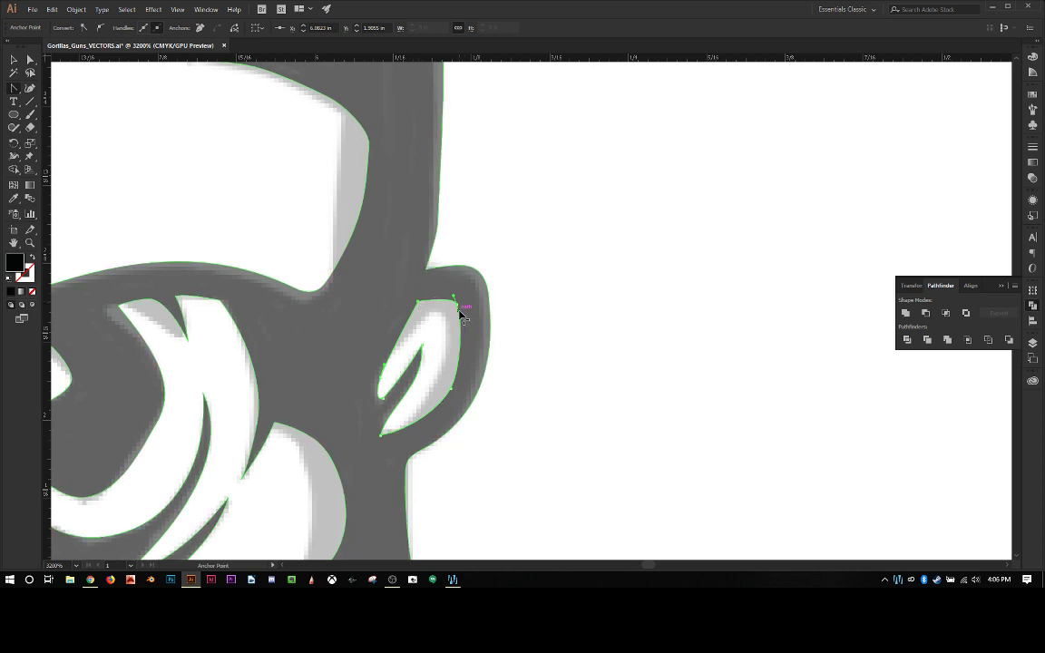
left_click_drag(413, 388, 407, 395)
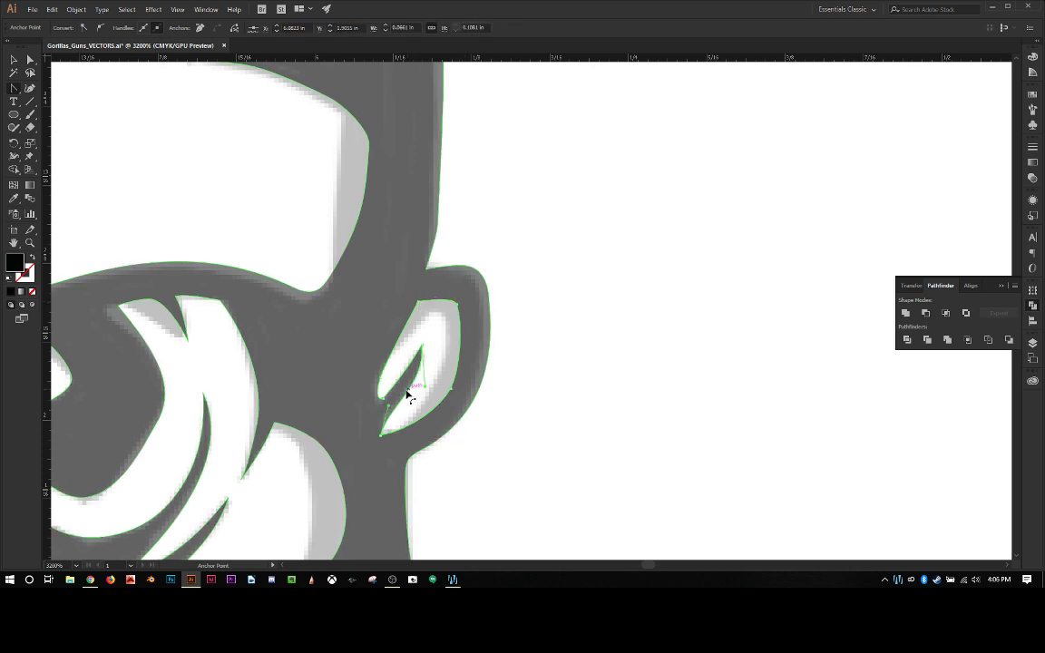
Convert the ear opening's small lower-left tip to a corner and delete the extra anchor just above it.
left_click(384, 399)
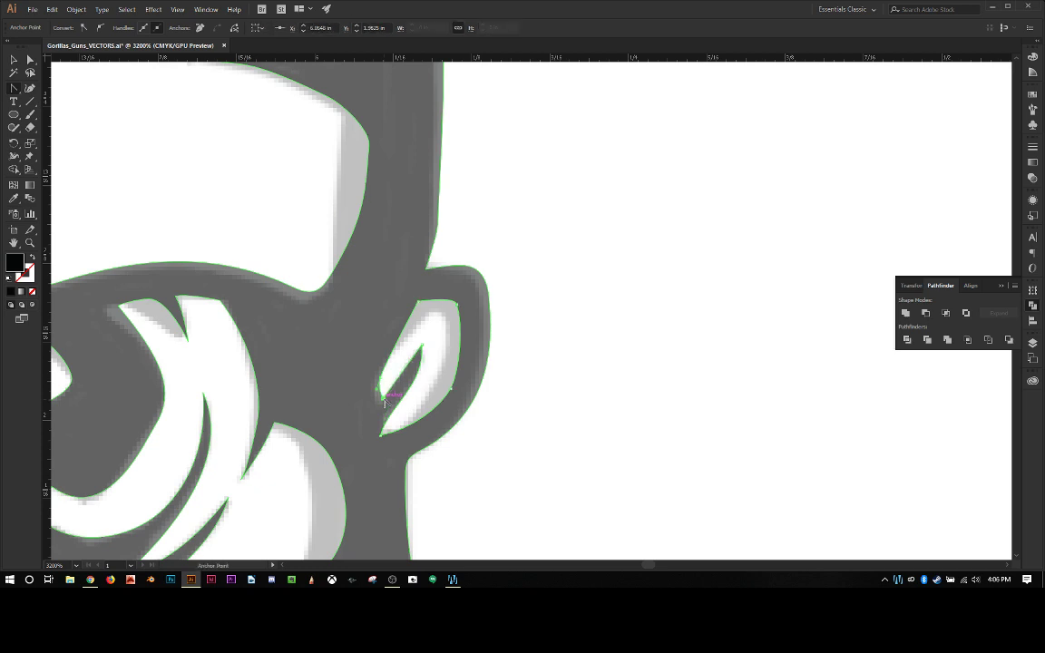
key("minus")
left_click(383, 383)
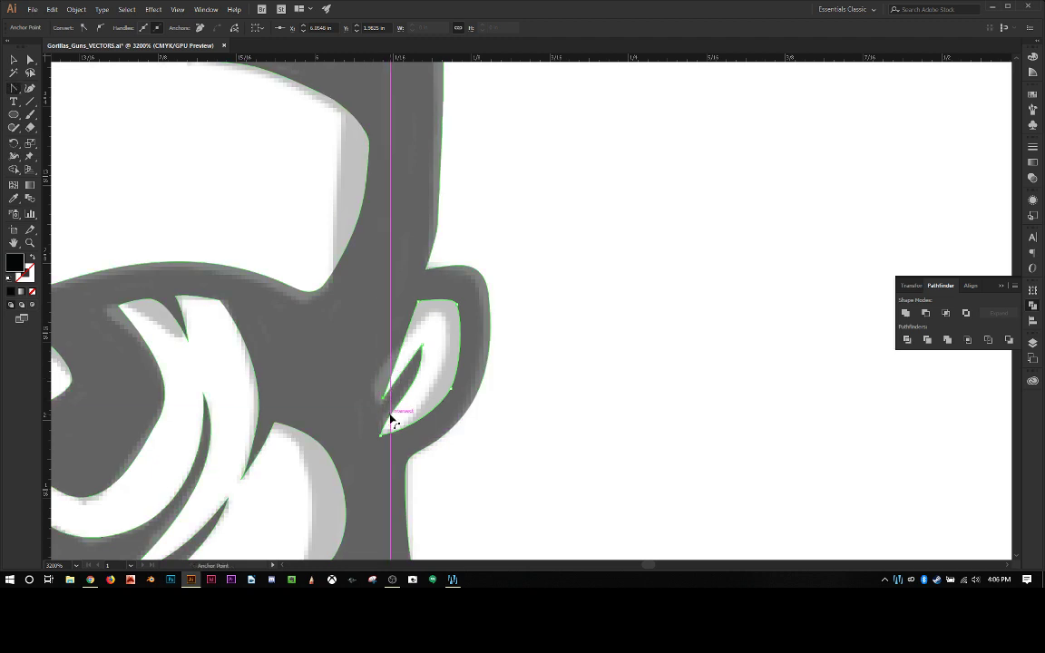
Pull a direction handle from the ear opening's left tip to curve its outer edge, and convert the dark inner spike's tip to a corner.
mouse_move(384, 399)
left_mouse_down()
mouse_move(391, 411)
mouse_move(375, 383)
left_mouse_up()
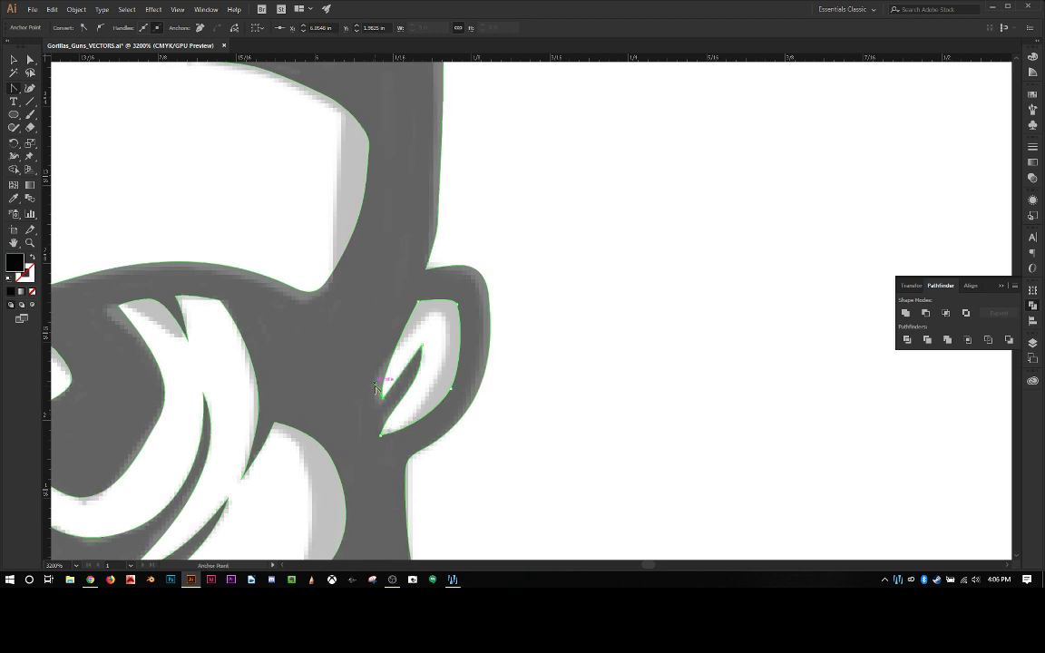
left_click_drag(375, 384, 387, 344)
left_click(423, 348)
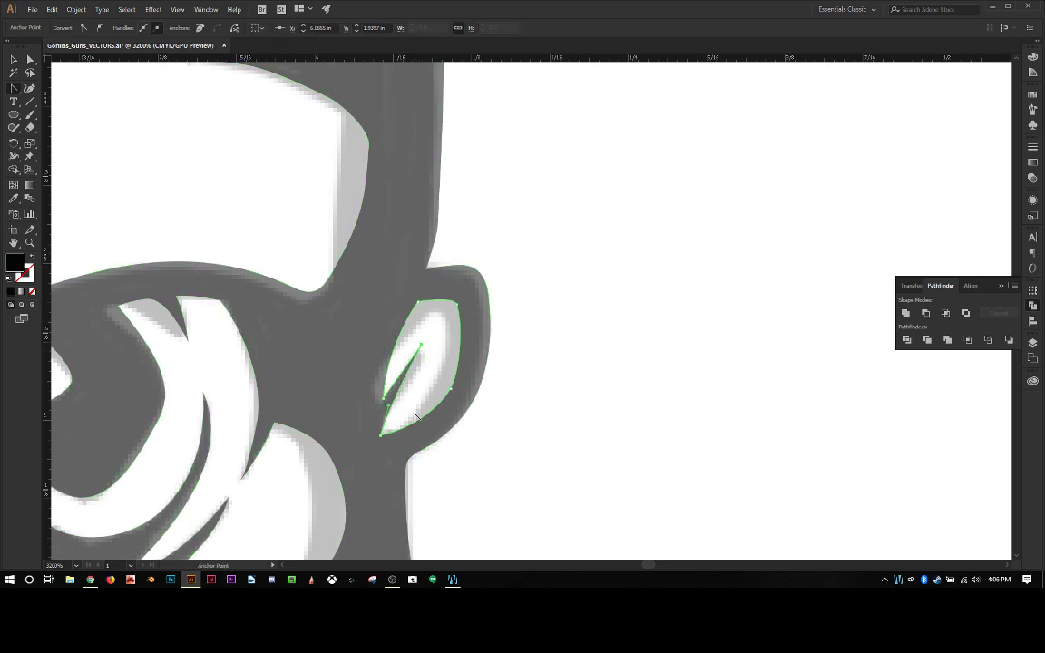
Reposition the anchor on the ear opening's lower-right edge to smooth the curve down to its bottom tip.
key("a")
left_click(536, 430)
left_click(443, 402)
left_click_drag(443, 402, 450, 394)
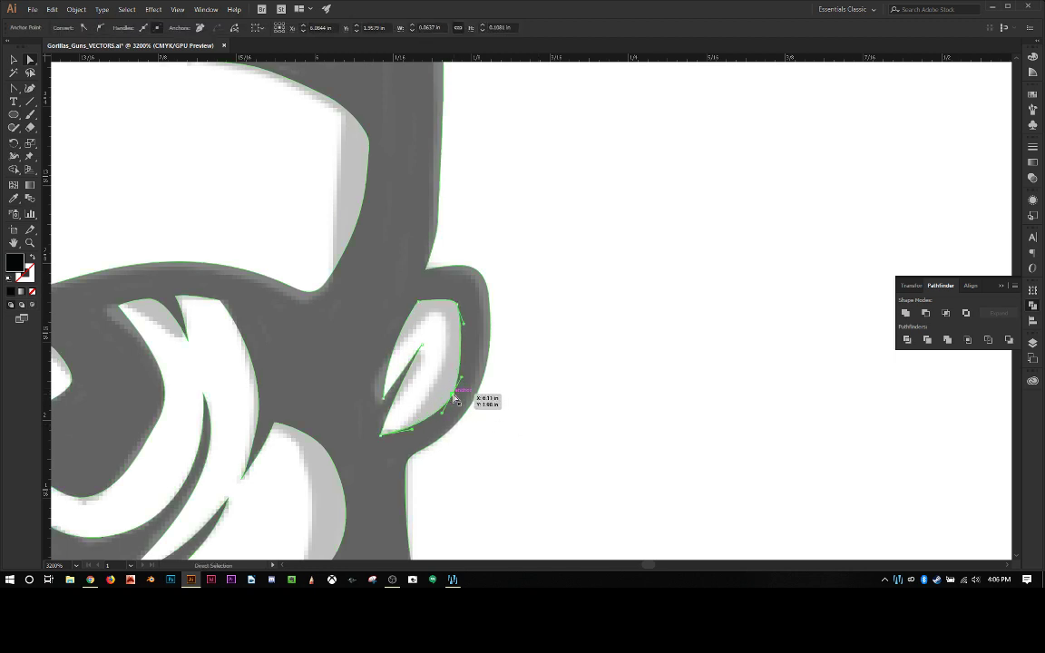
left_click(558, 413)
key("ctrl+minus")
key("ctrl+minus")
key("ctrl+minus")
key("ctrl+minus")
key("ctrl+minus")
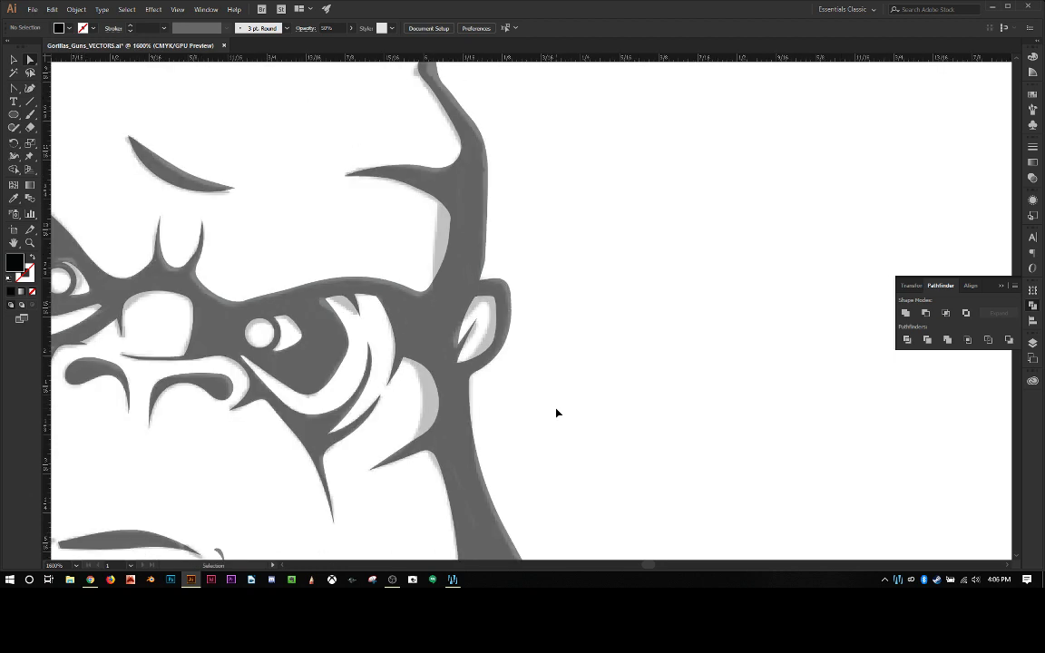
key("ctrl+plus")
key("ctrl+plus")
key("ctrl+plus")
key("ctrl+plus")
key("ctrl+plus")
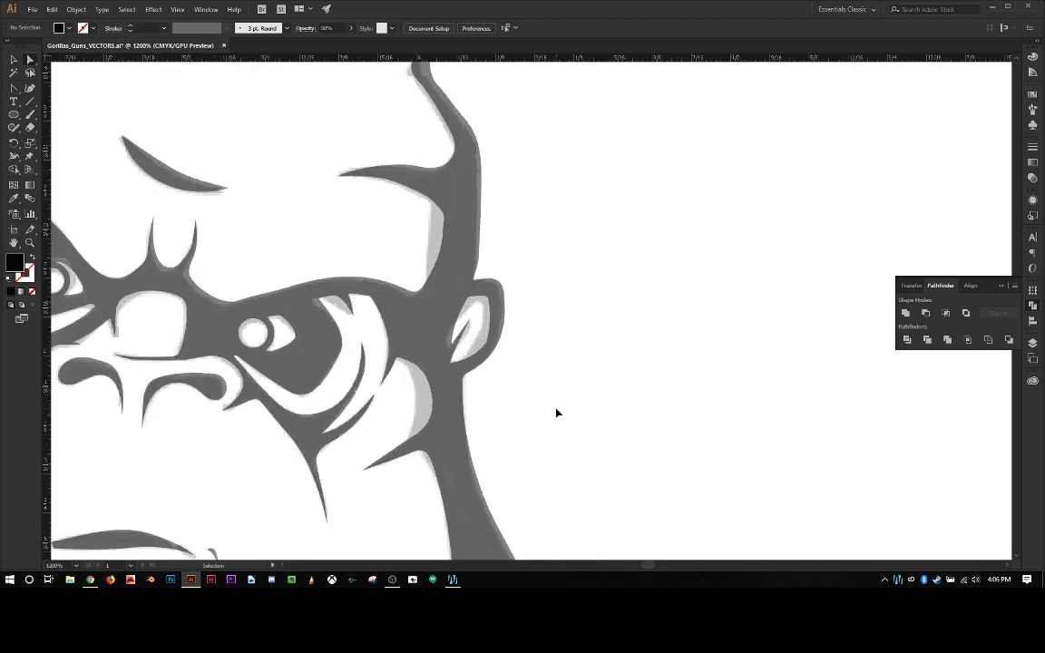
left_click_drag(419, 373, 408, 368)
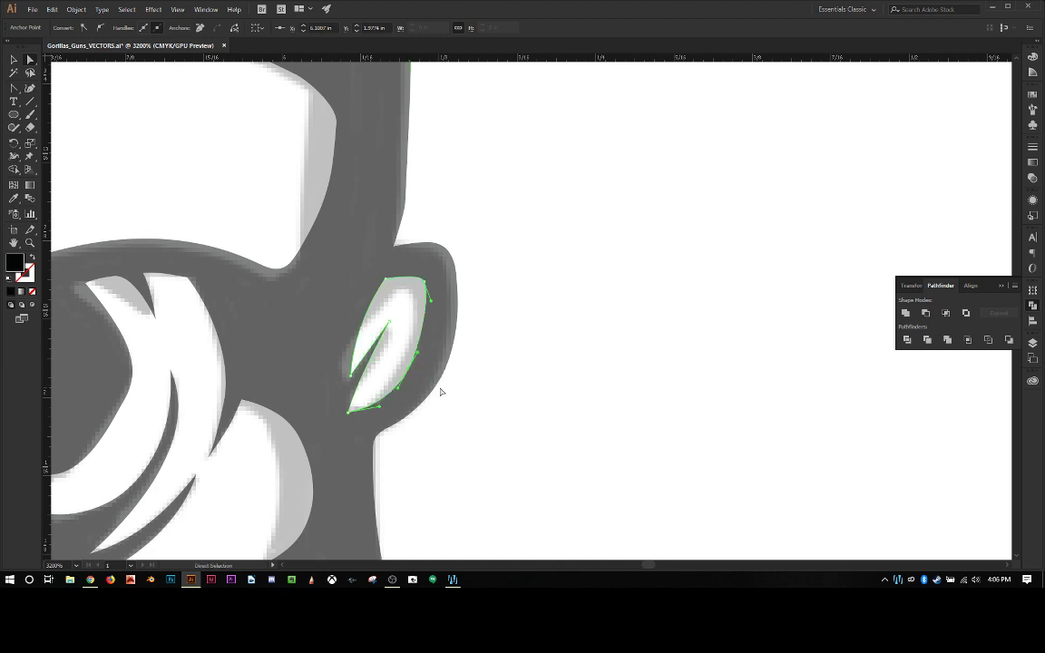
Delete the extra anchors along the ear's lower outer edge and pull a direction handle from where the ear meets the neck.
left_click(438, 392)
left_click(406, 424)
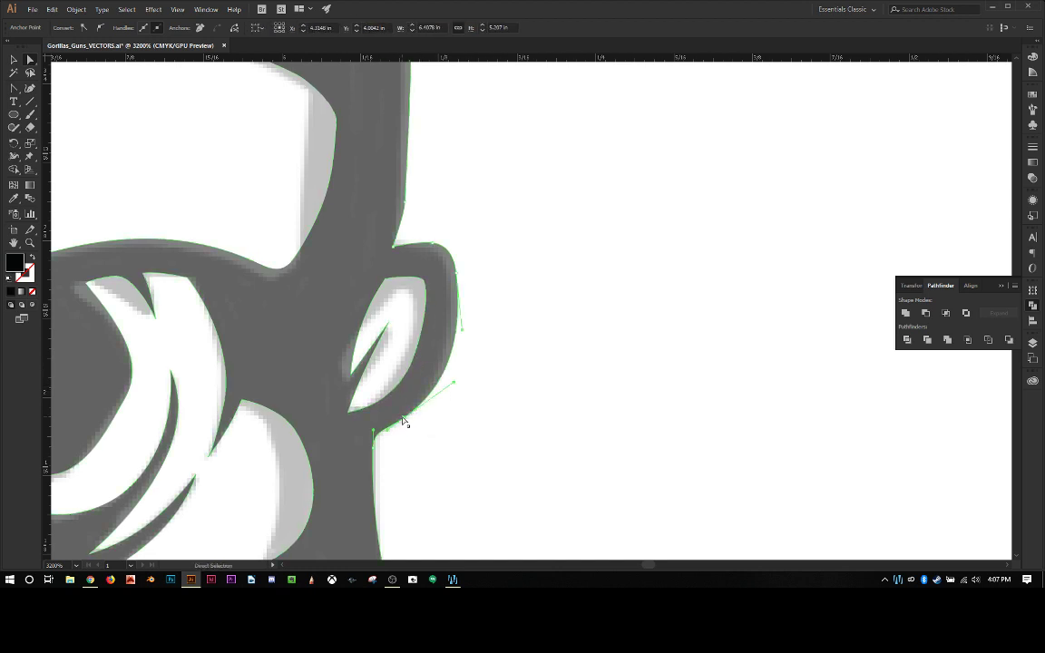
mouse_move(404, 420)
left_mouse_down()
mouse_move(374, 434)
mouse_move(416, 418)
left_mouse_up()
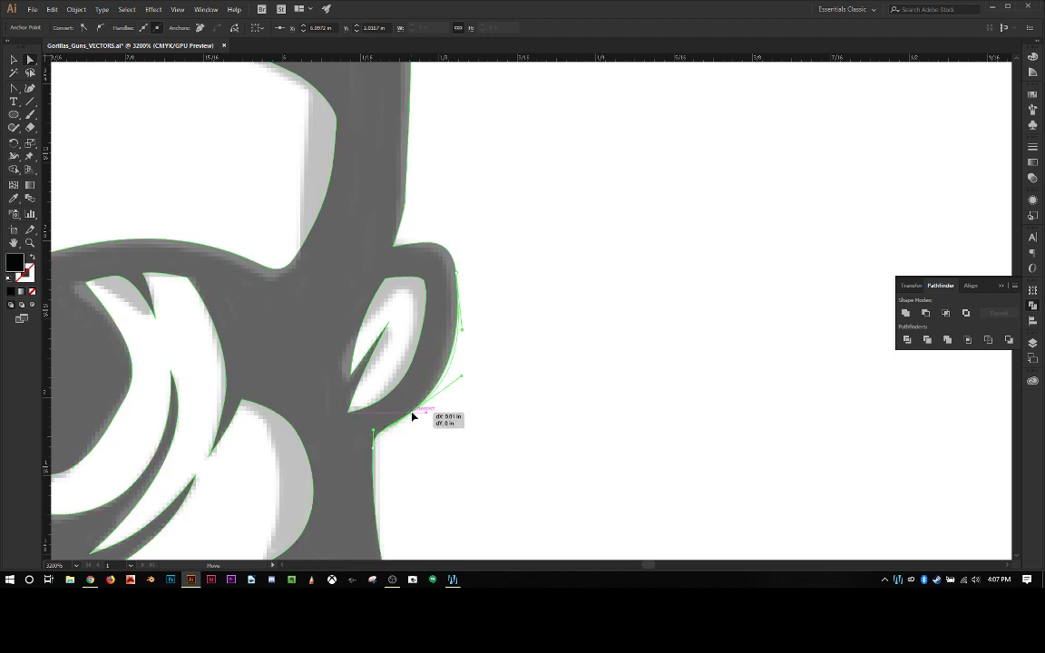
key("minus")
left_click(411, 413)
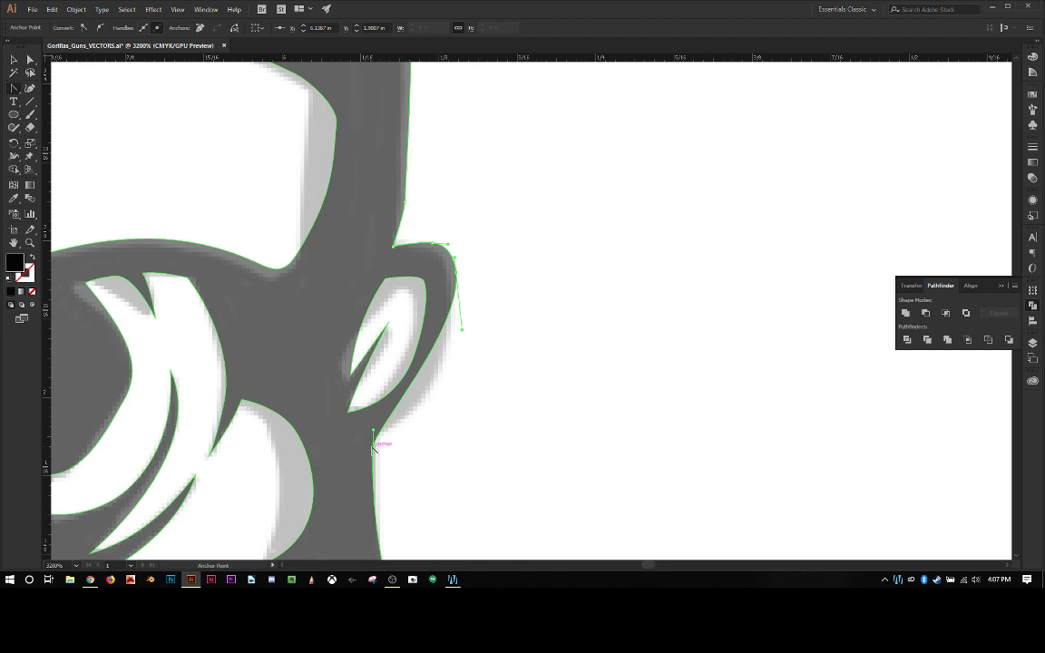
key("shift+c")
left_click_drag(373, 430, 401, 441)
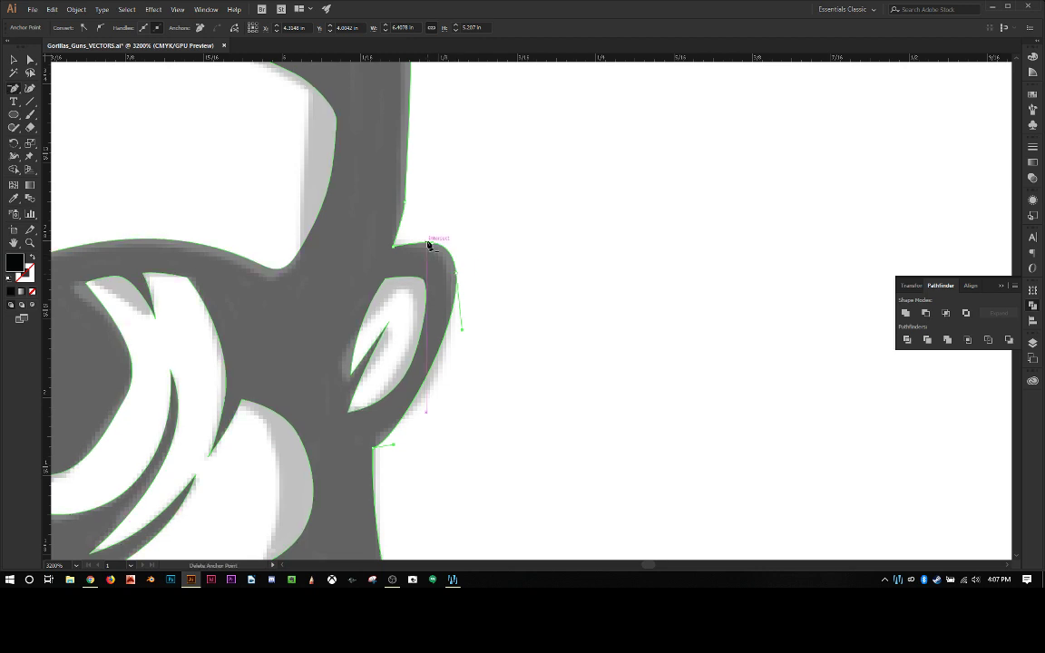
Delete the extra anchor on the ear's top edge, then move the remaining outer anchor inward and lengthen its lower handle to round the ear.
left_click(432, 242)
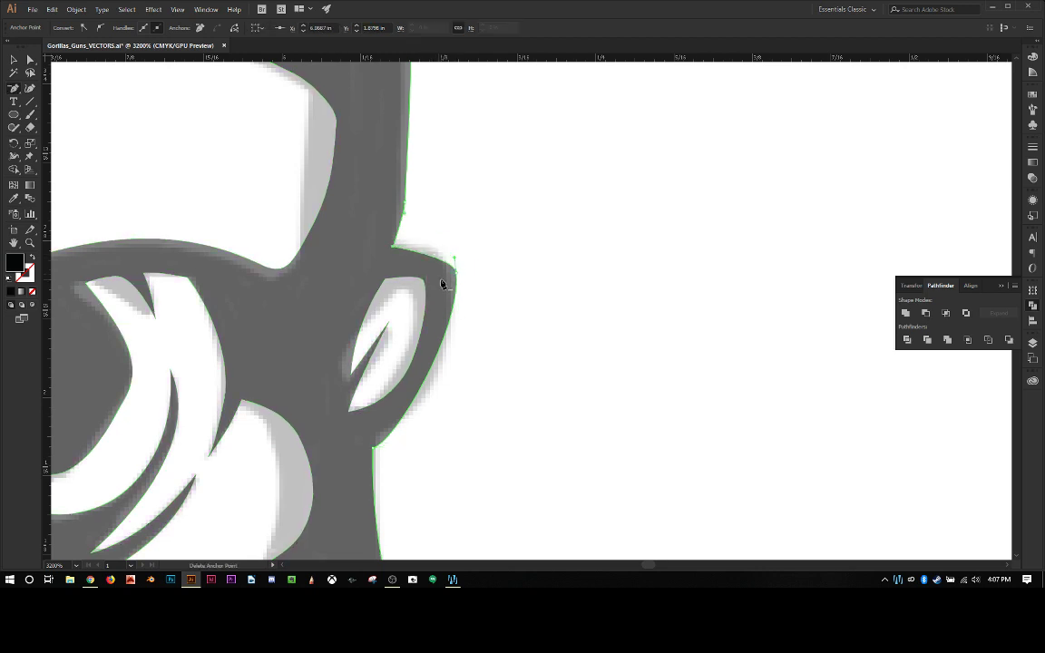
mouse_move(449, 281)
left_mouse_down()
mouse_move(460, 273)
mouse_move(446, 263)
left_mouse_up()
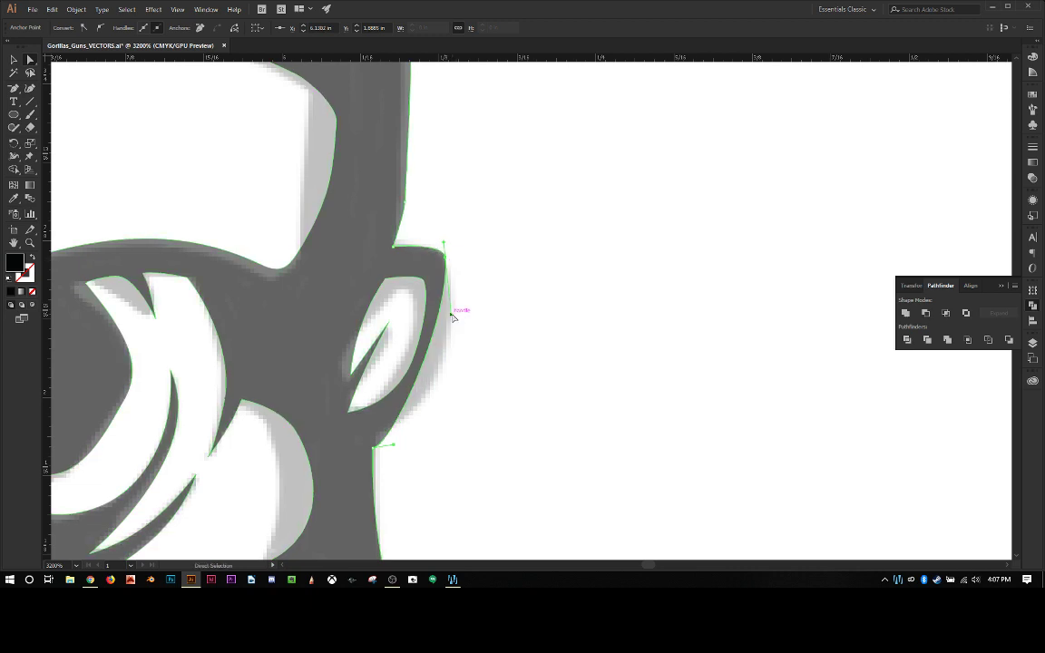
left_click_drag(452, 314, 460, 365)
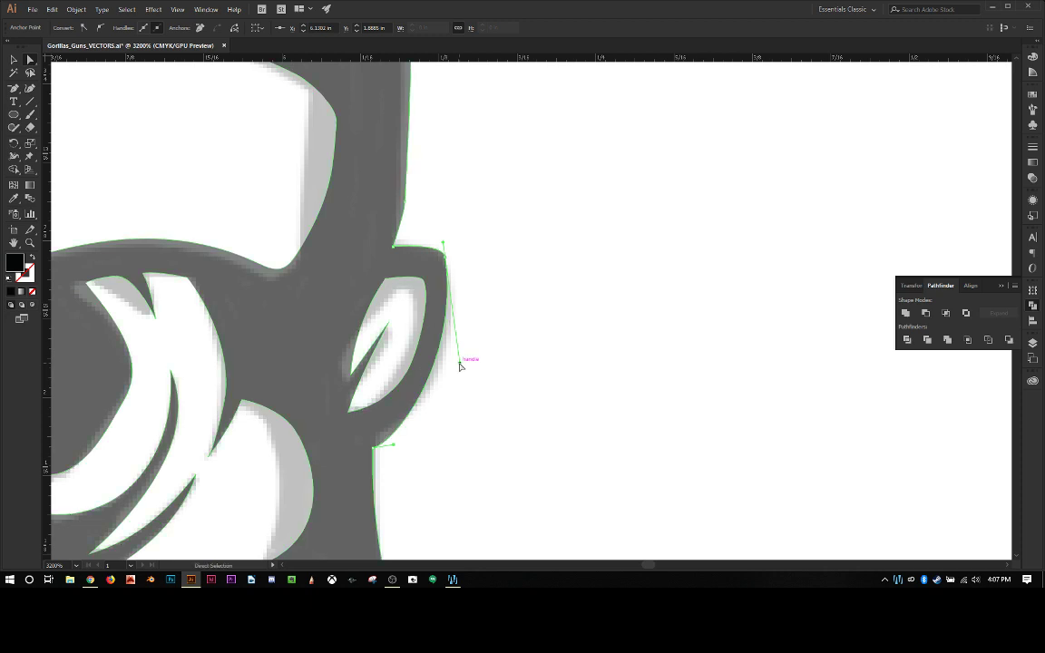
Deselect the ear path and review the cleaned-up head in the context of the whole gorilla figure.
left_click(494, 314, "ctrl")
key("ctrl+minus")
key("ctrl+minus")
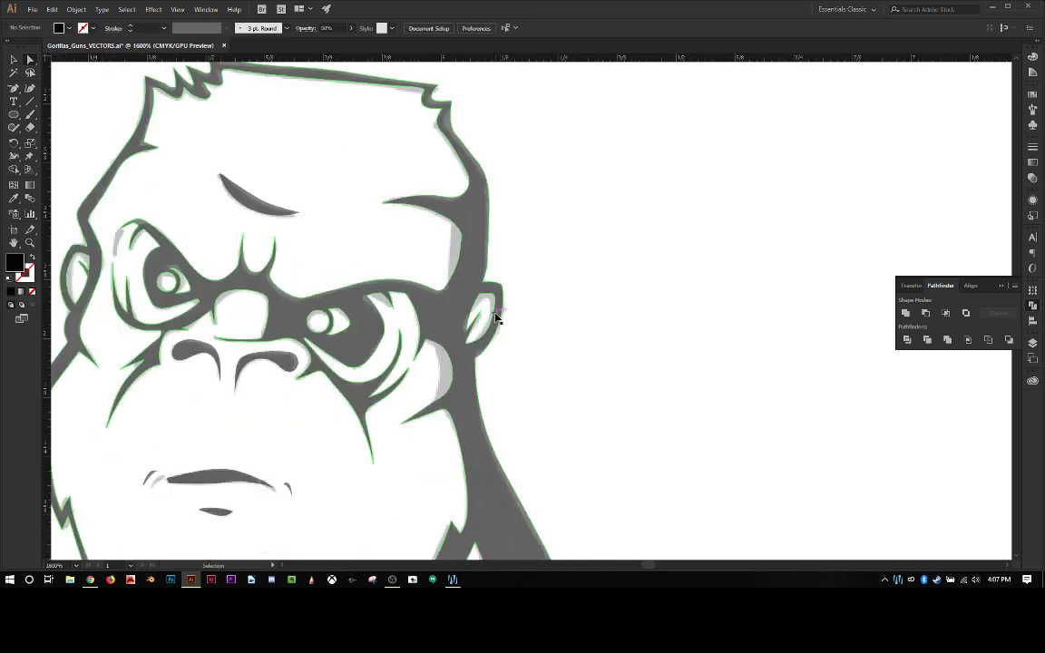
key("ctrl+minus")
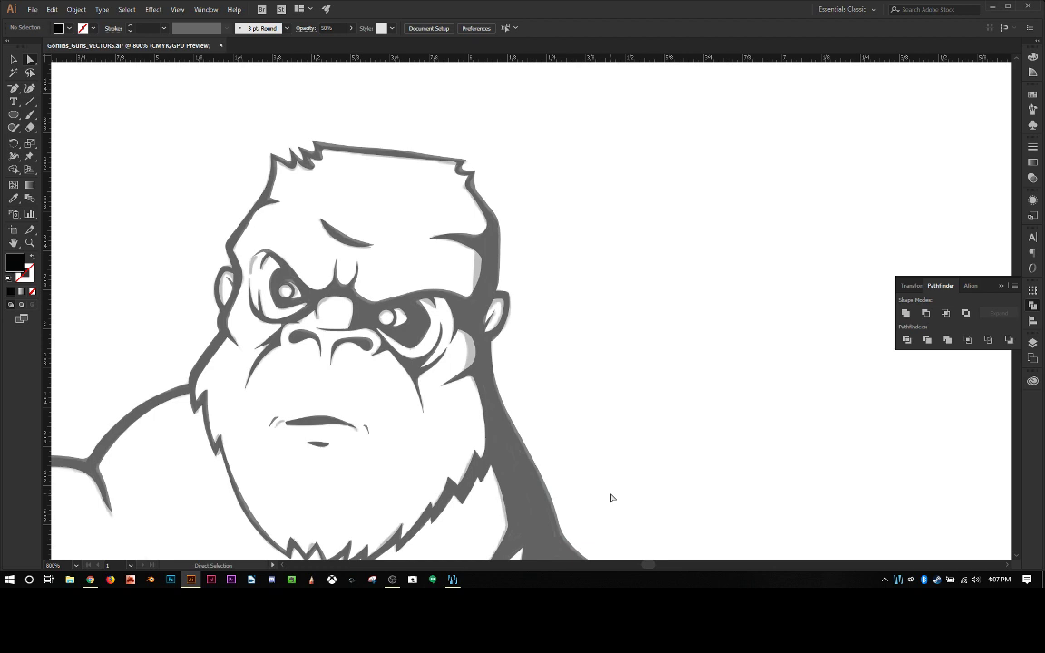
scroll(612, 499, "down", 2)
key("ctrl+minus")
key("ctrl+minus")
key("ctrl+minus")
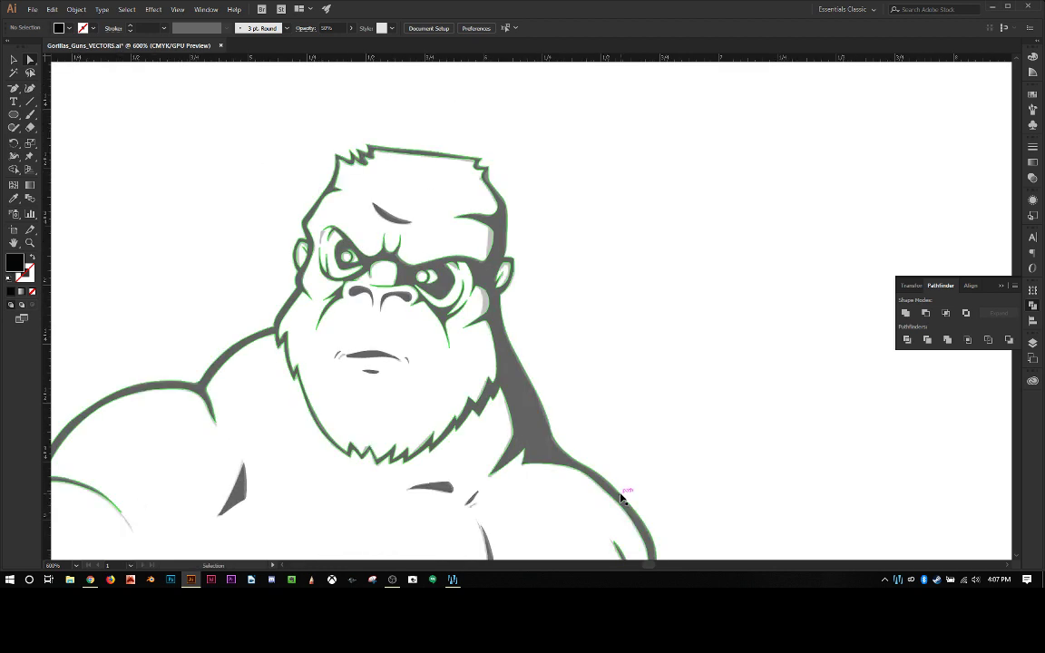
scroll(621, 498, "down", 3)
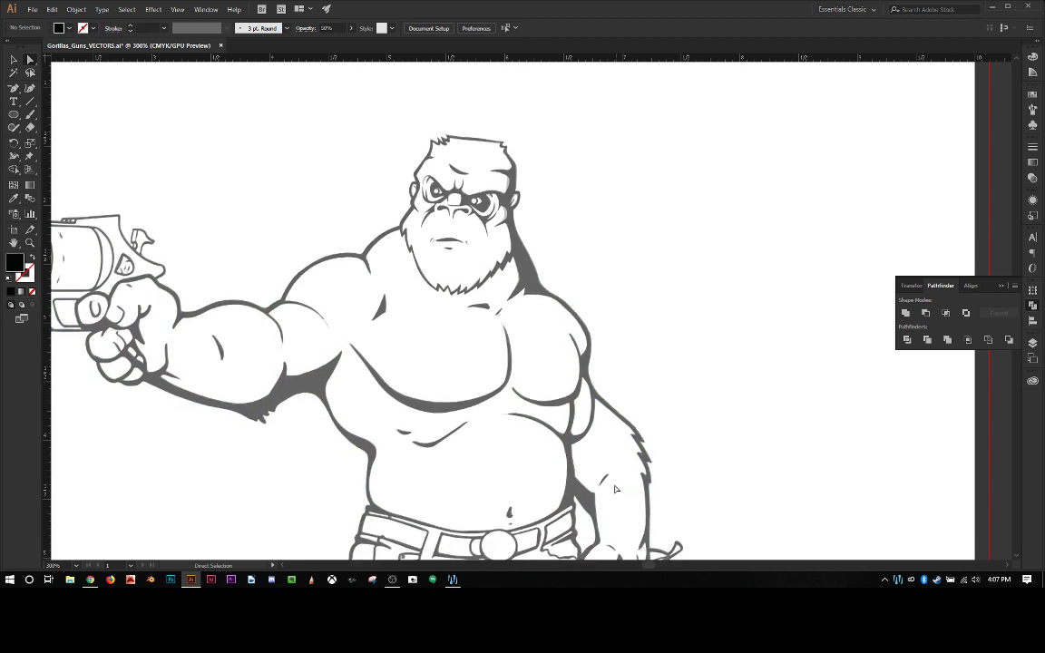
scroll(615, 490, "down", 2)
scroll(615, 489, "up", 3)
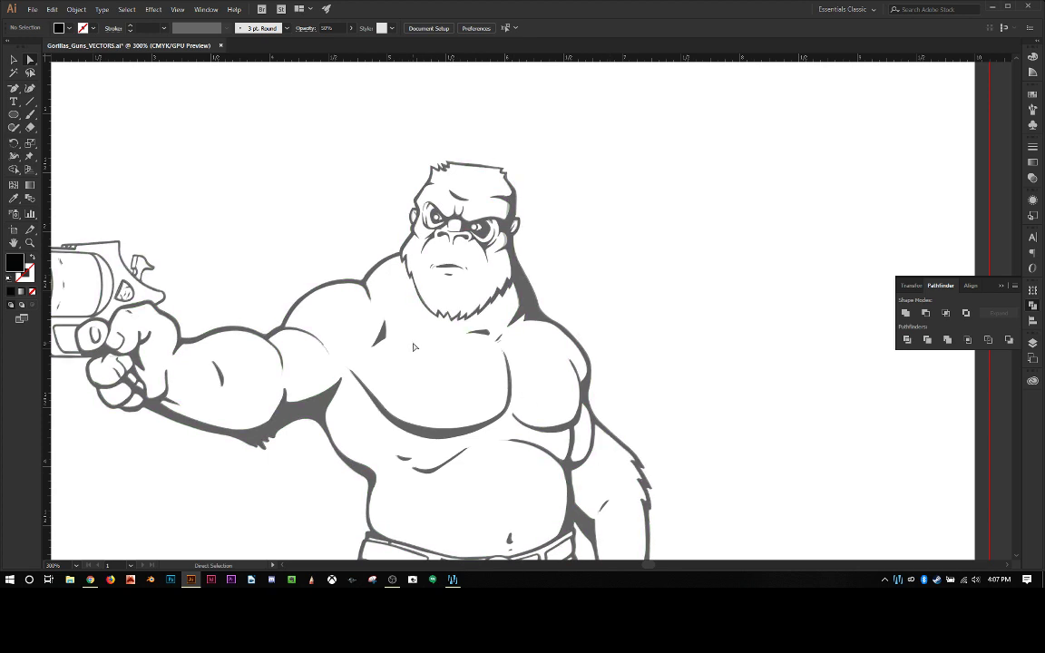
Toggle the "Gorillas & G..." sketch layer's visibility to compare it with the vectors, leaving the sketch layer hidden.
left_click(1032, 344)
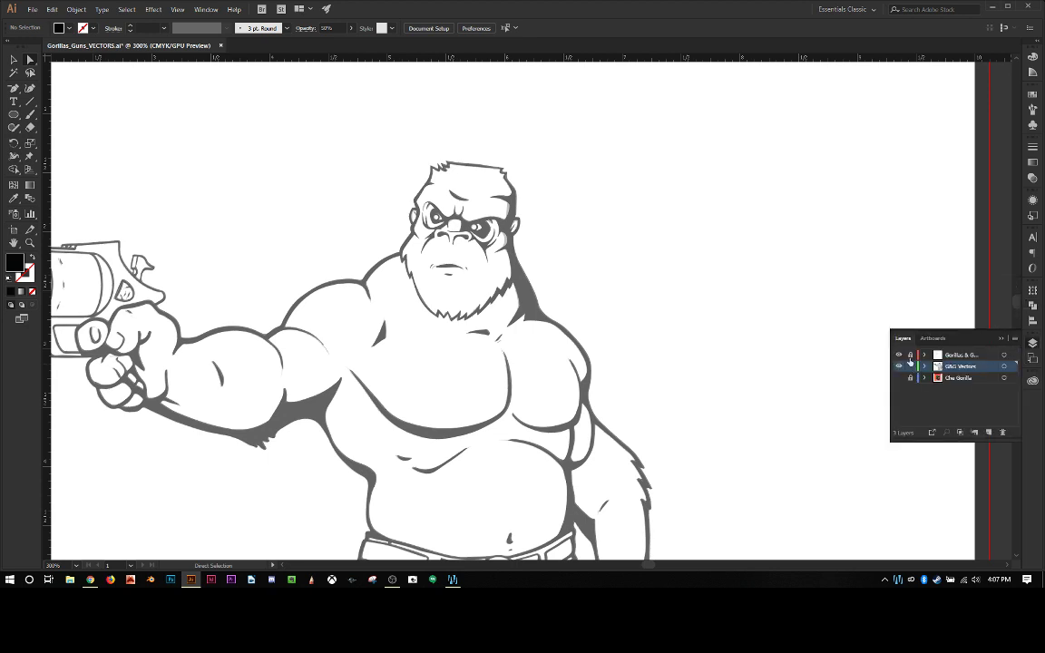
left_click(898, 355)
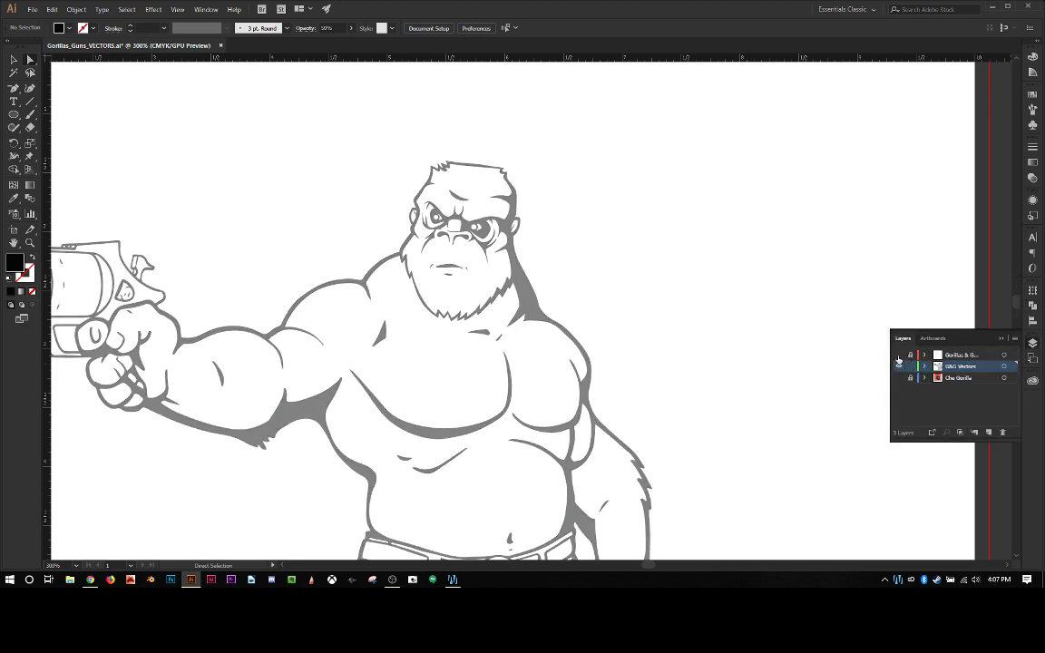
left_click(899, 357)
left_click(898, 358)
left_click(898, 358)
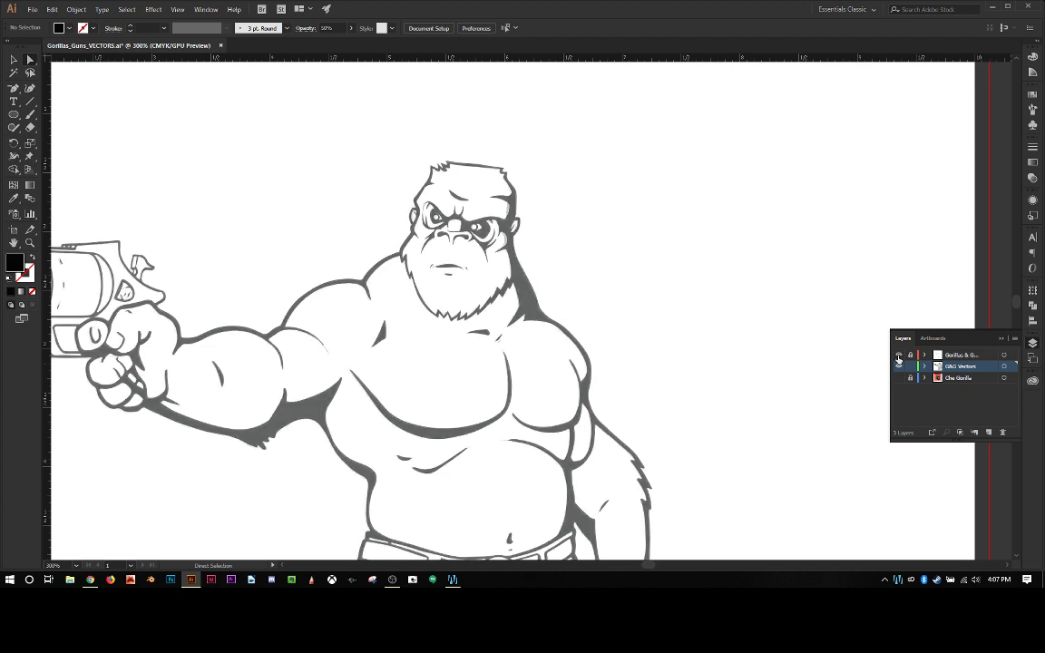
left_click(899, 358)
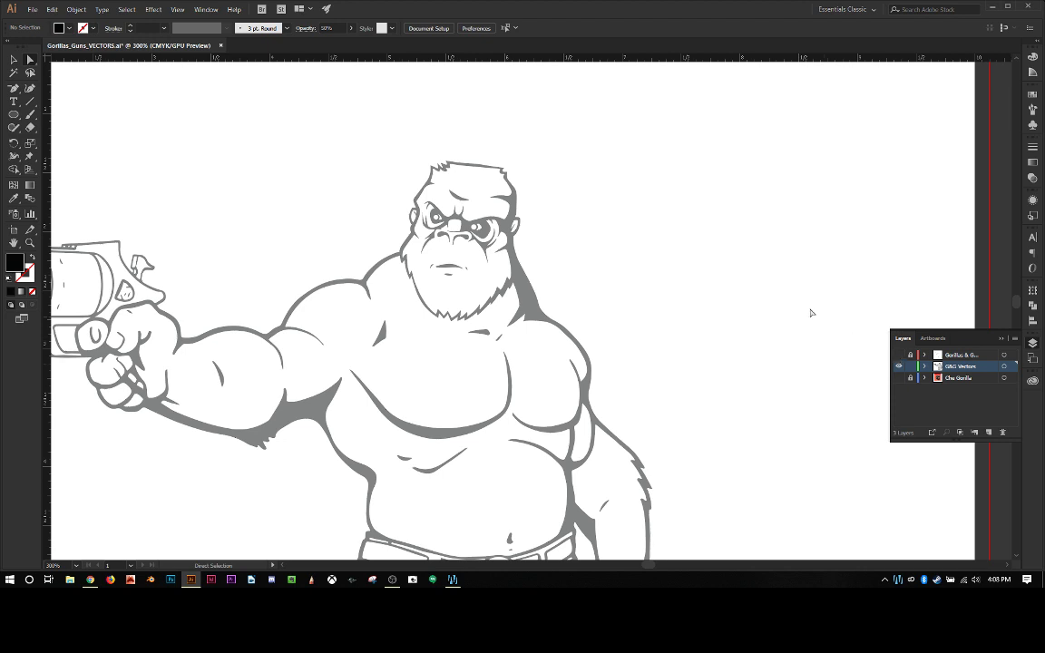
Switch to OBS, unmute the Microphone Headset source, and minimize OBS to return to the drawing.
key("ctrl+a")
left_click(393, 580)
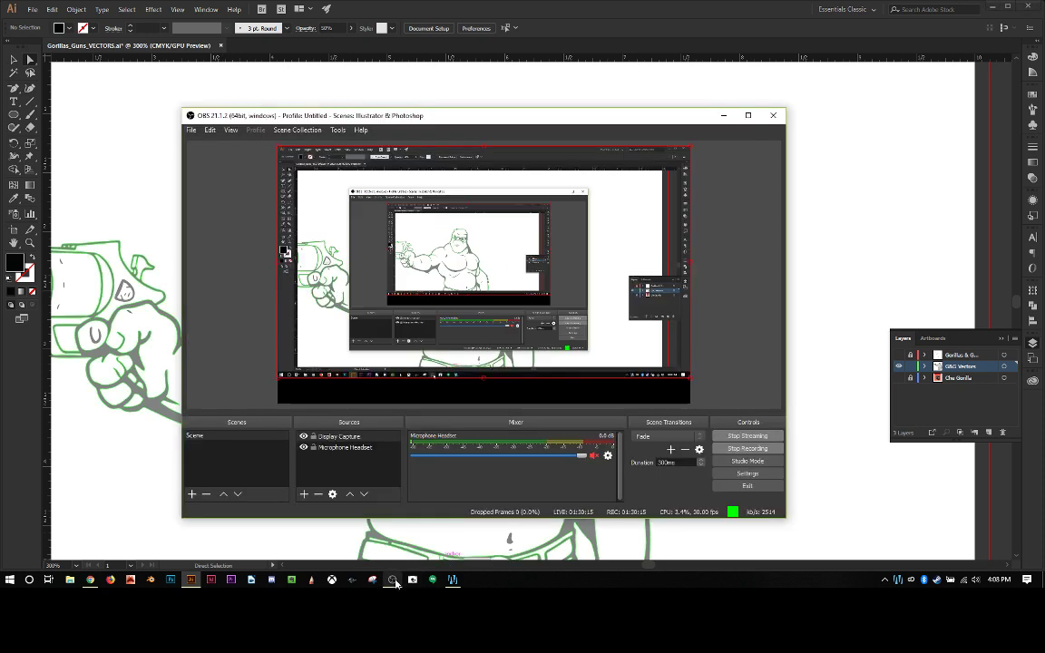
left_click(594, 456)
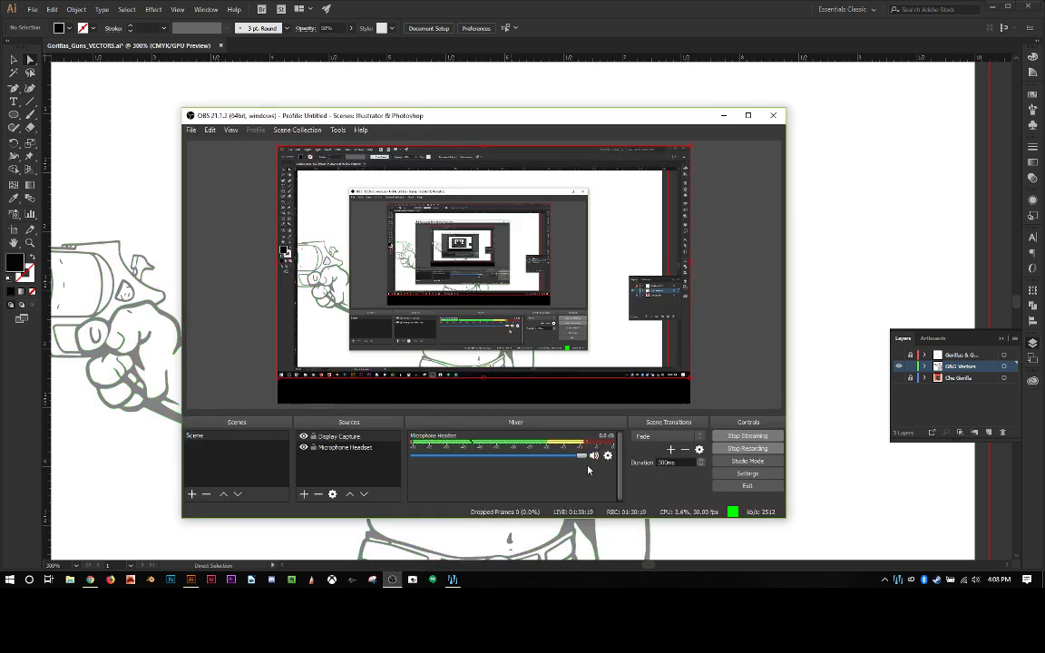
left_click(724, 117)
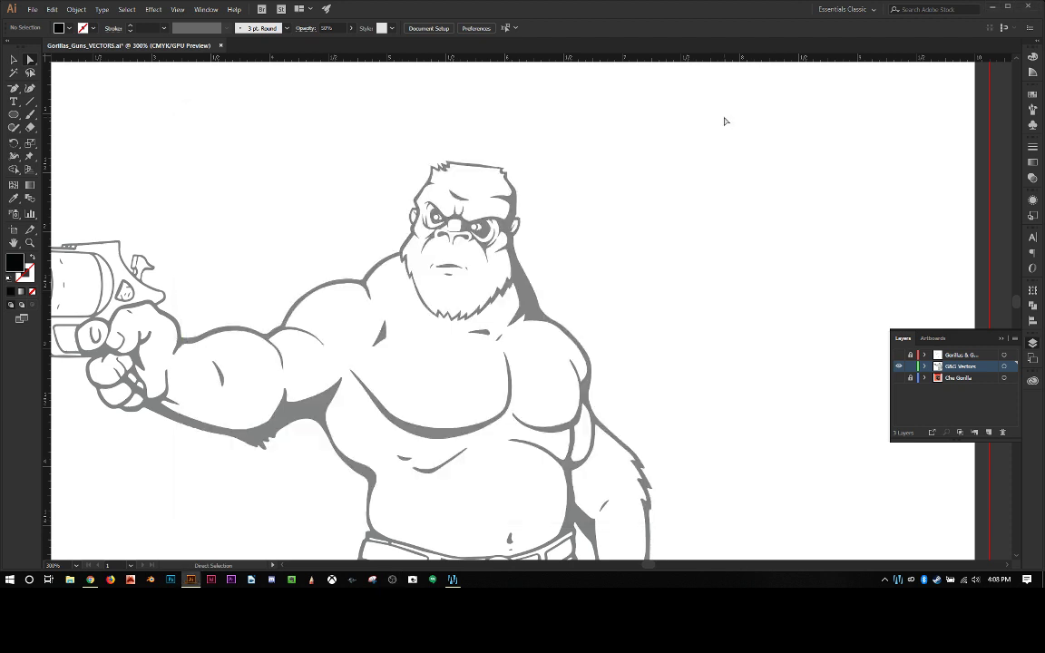
Inspect the vector line art on its own from the head and torso down to the trousers and feet.
scroll(724, 121, "down", 3)
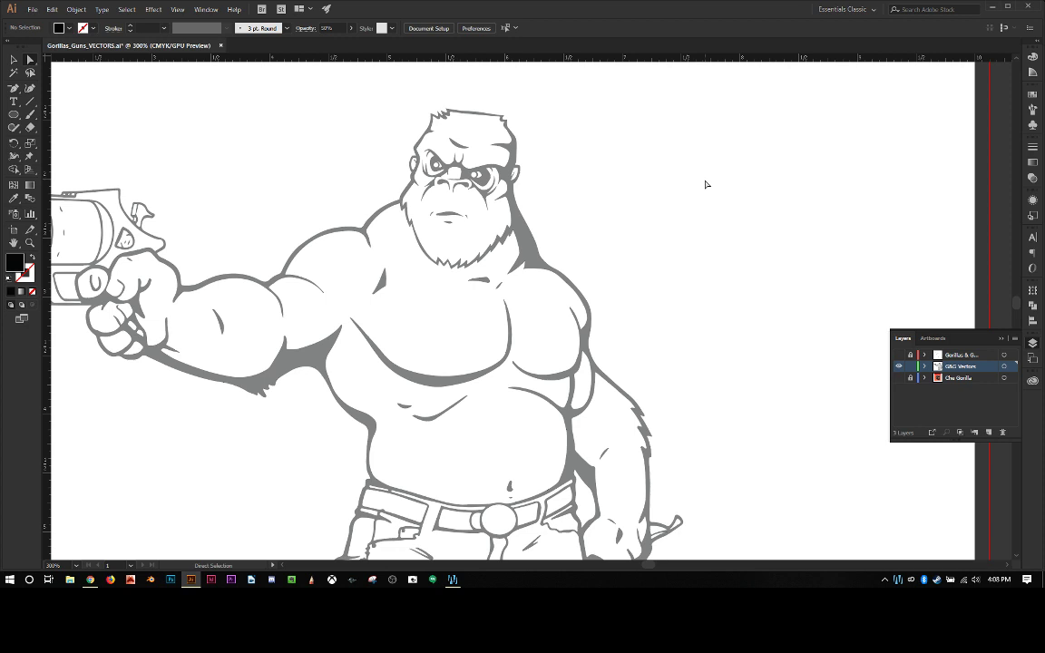
left_click(516, 223)
scroll(624, 229, "down", 2)
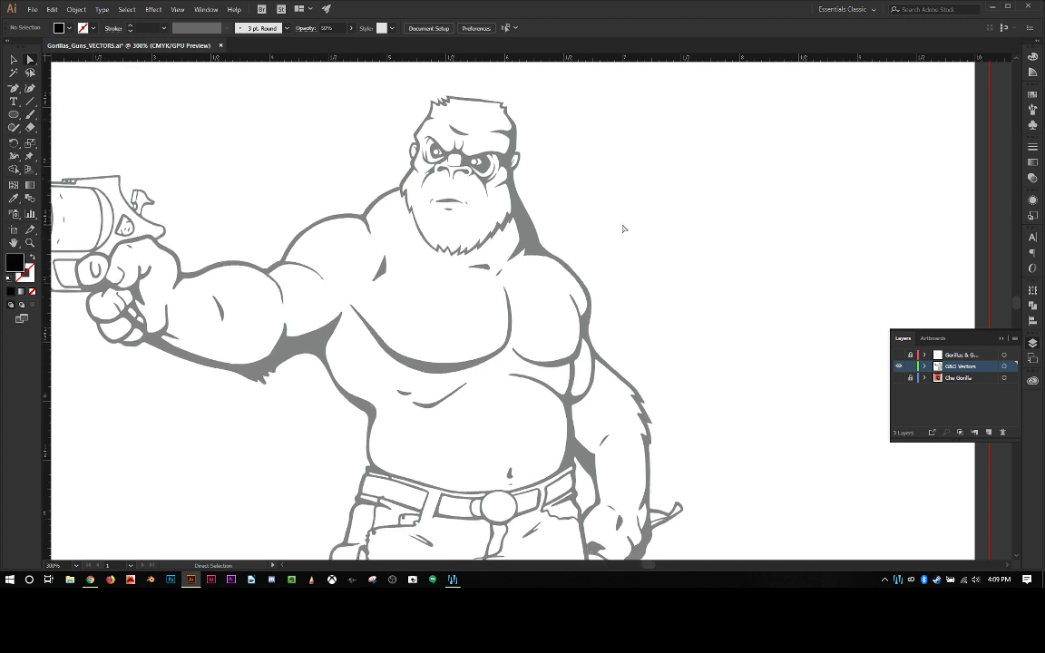
scroll(624, 229, "up", 3)
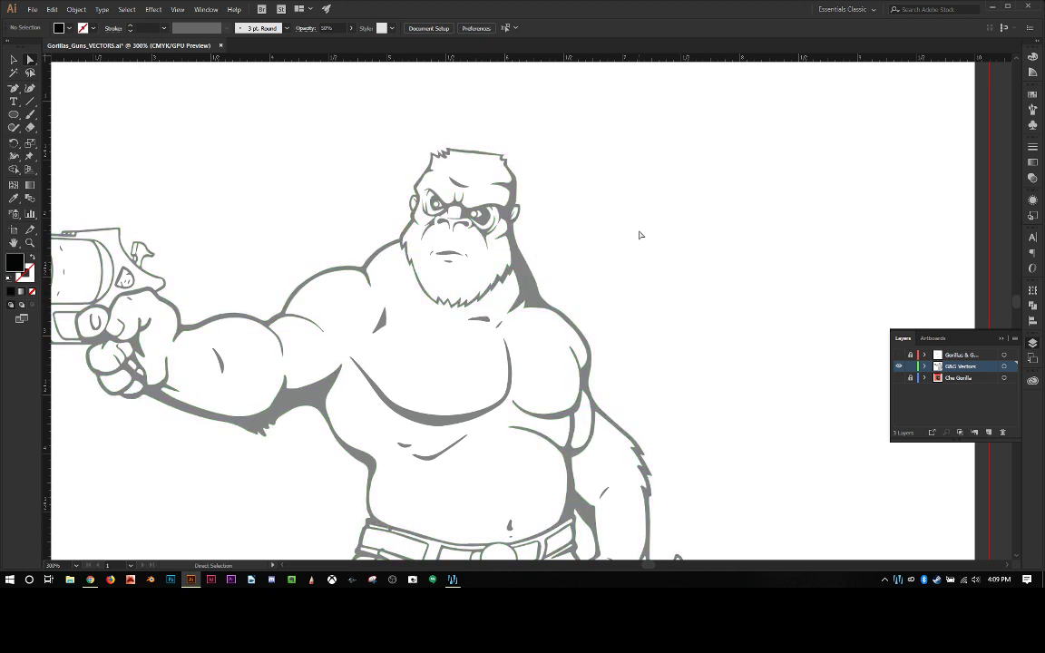
scroll(639, 236, "down", 1)
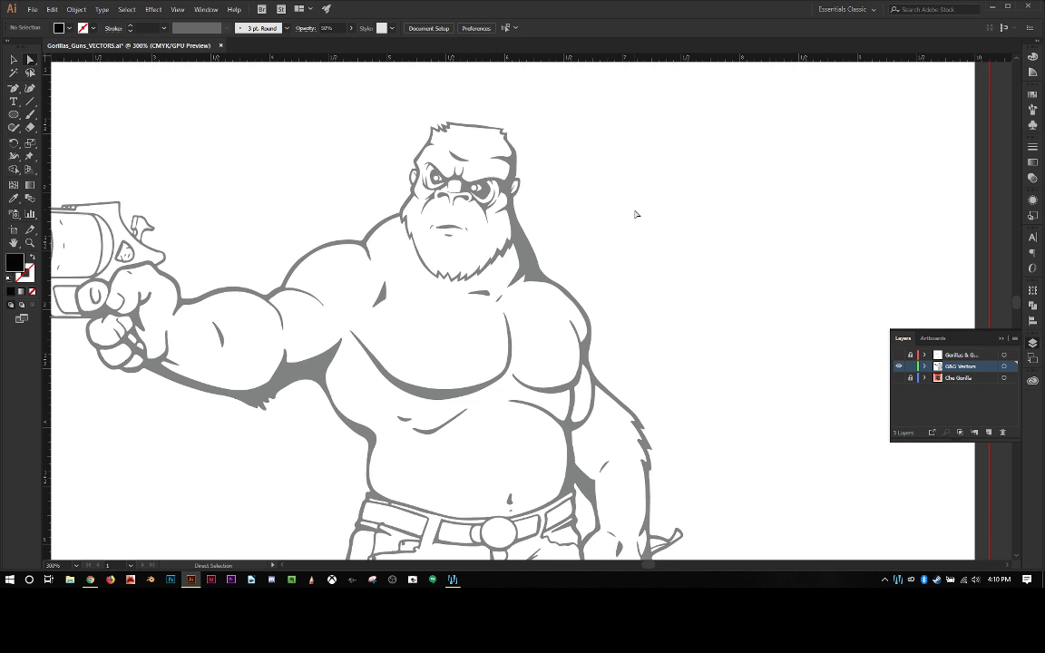
scroll(635, 214, "down", 5)
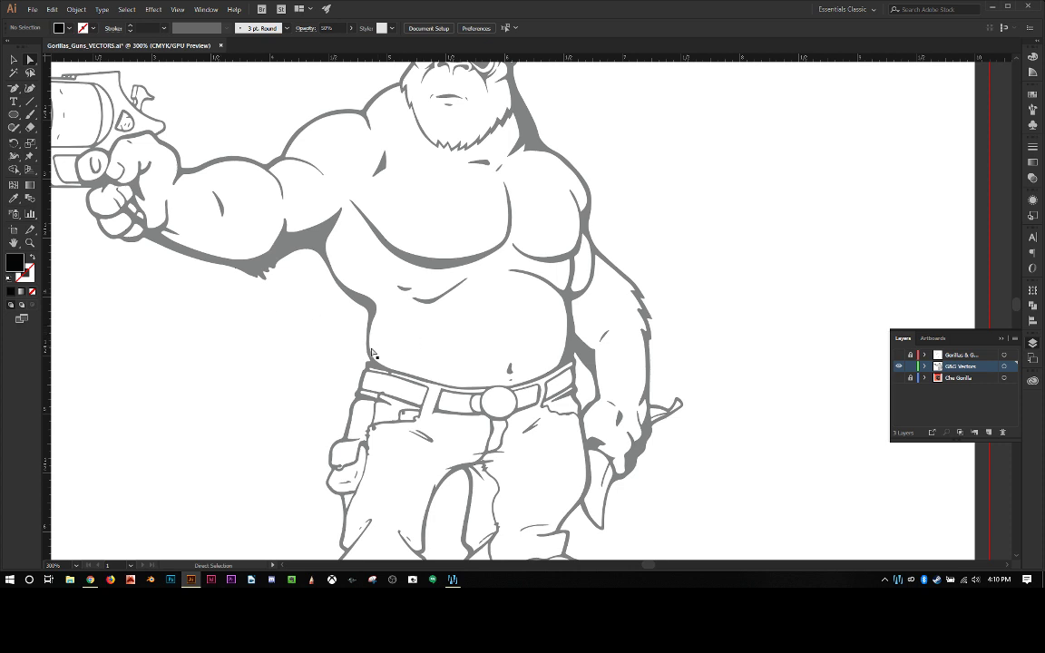
scroll(300, 358, "down", 5)
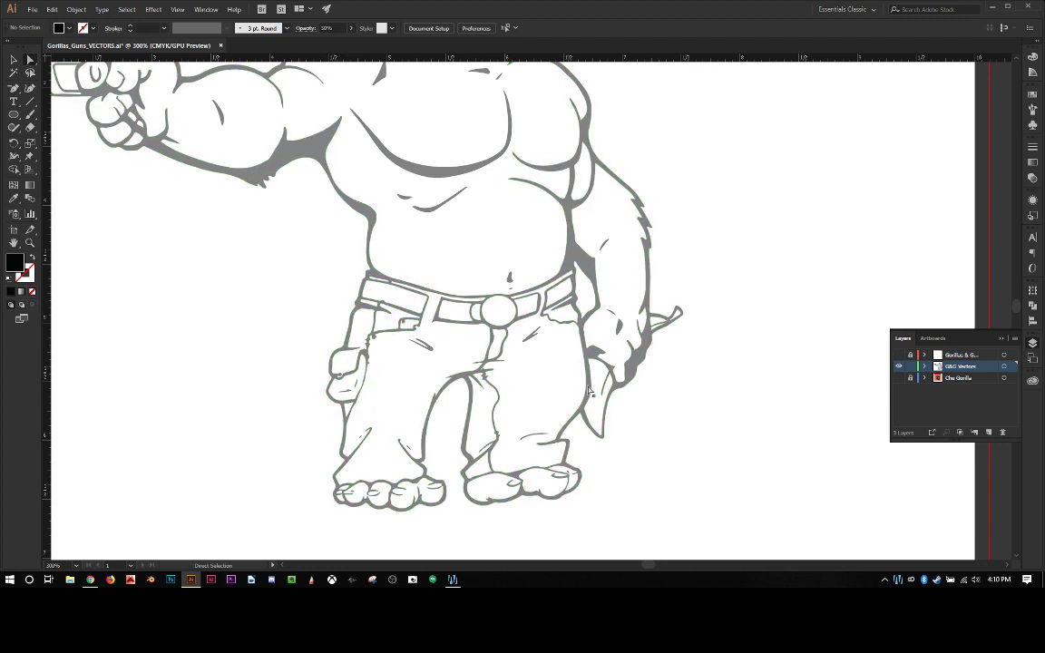
scroll(666, 399, "down", 1)
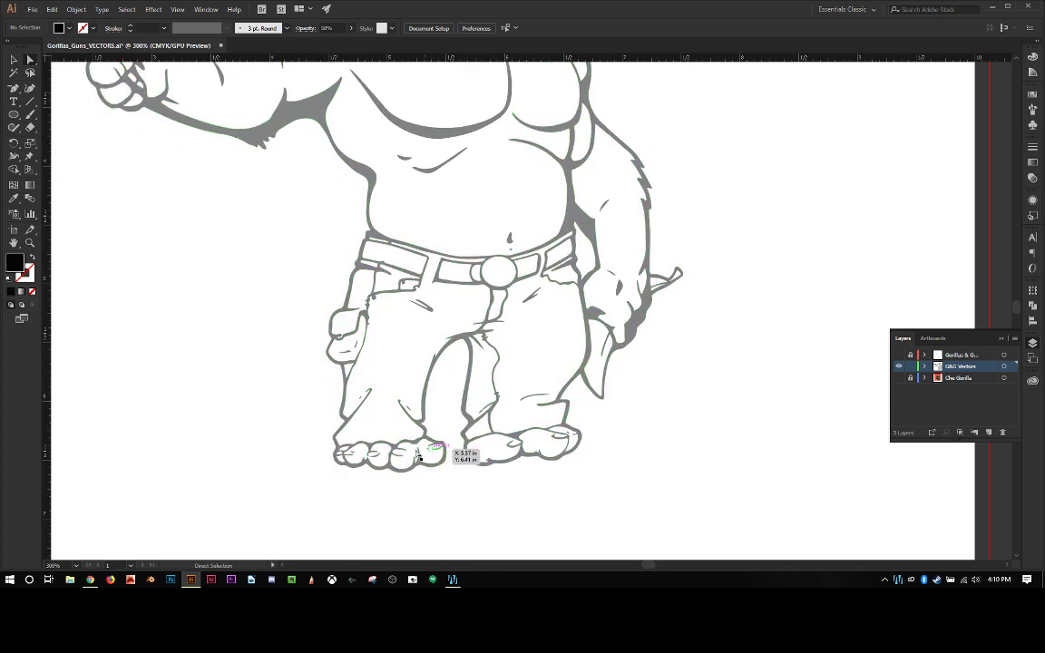
scroll(229, 373, "up", 4)
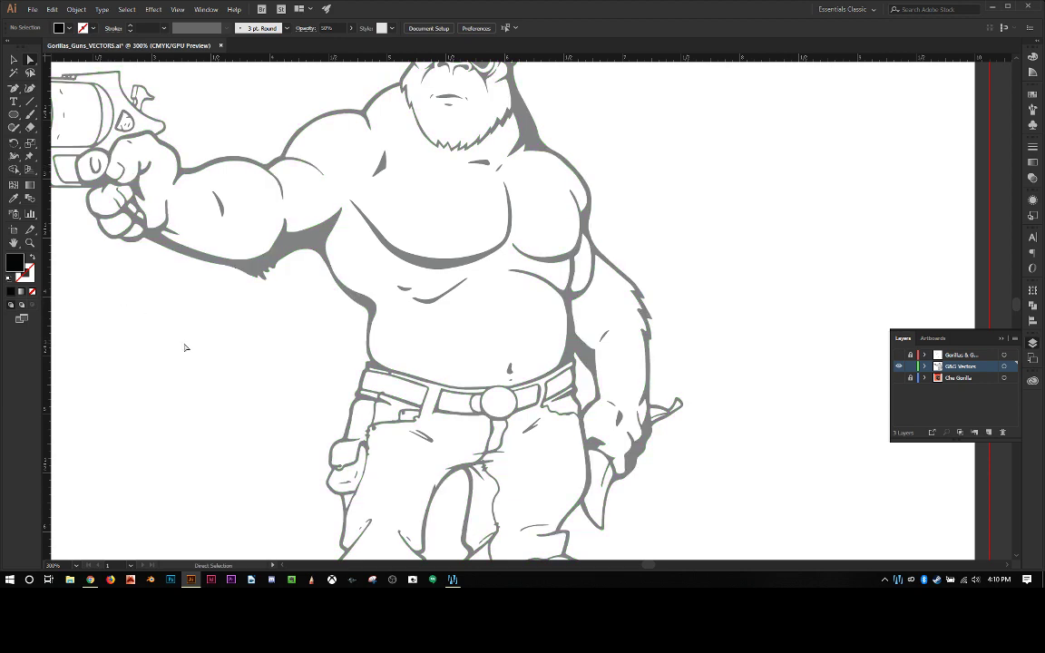
scroll(184, 347, "up", 2)
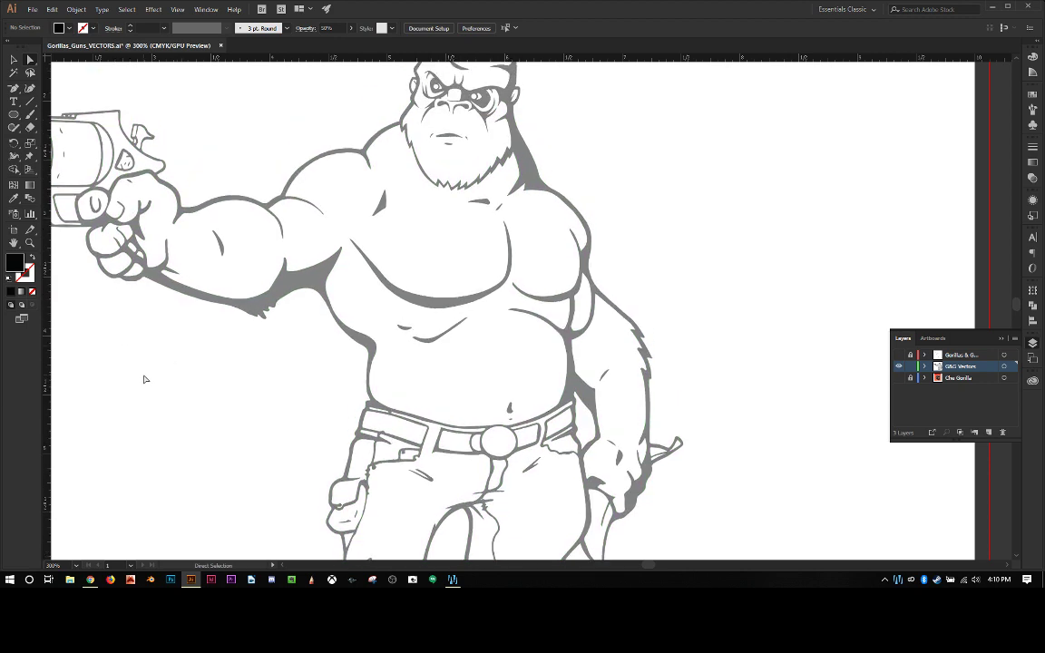
Examine the line work of the revolver, its barrel opening, and the gorilla's outstretched hand and arm.
left_click_drag(147, 380, 428, 411)
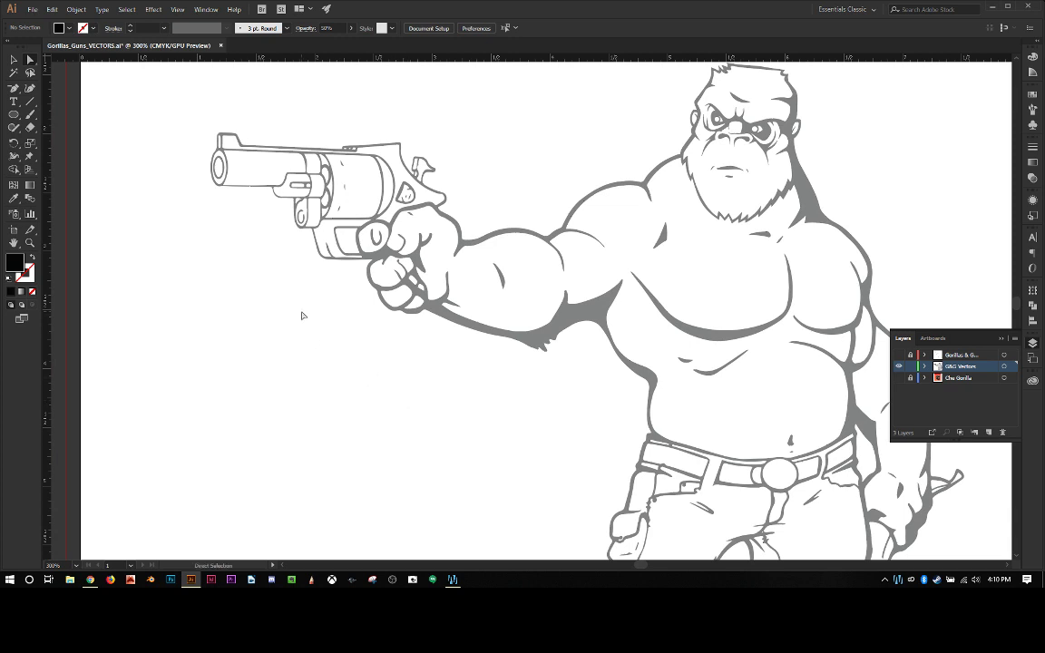
left_click(220, 170)
left_click(240, 242)
scroll(241, 280, "up", 4)
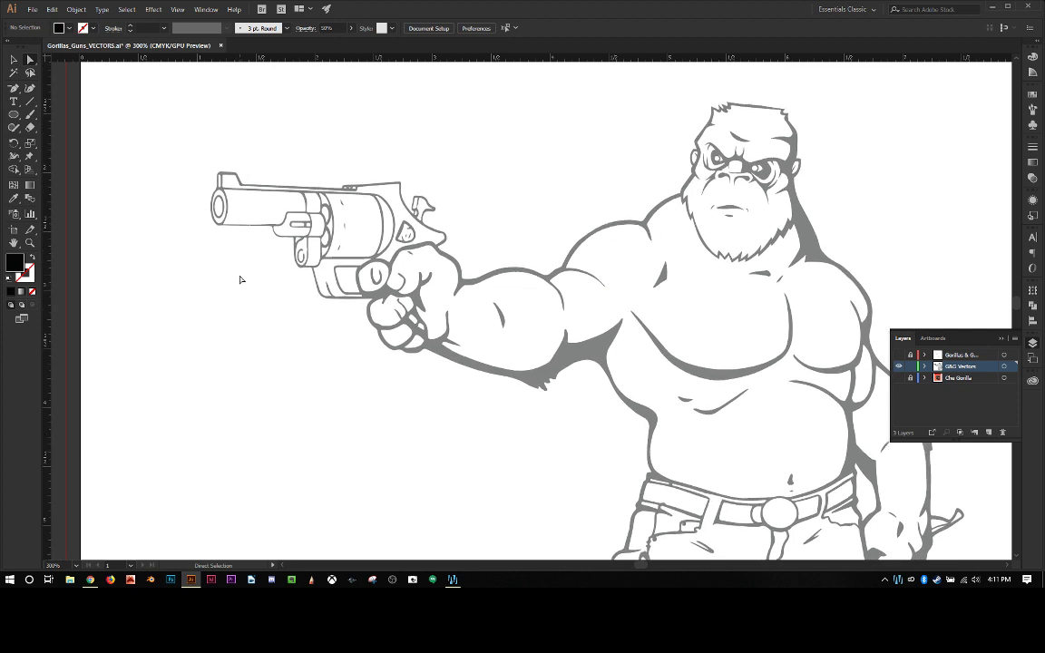
scroll(240, 279, "down", 3)
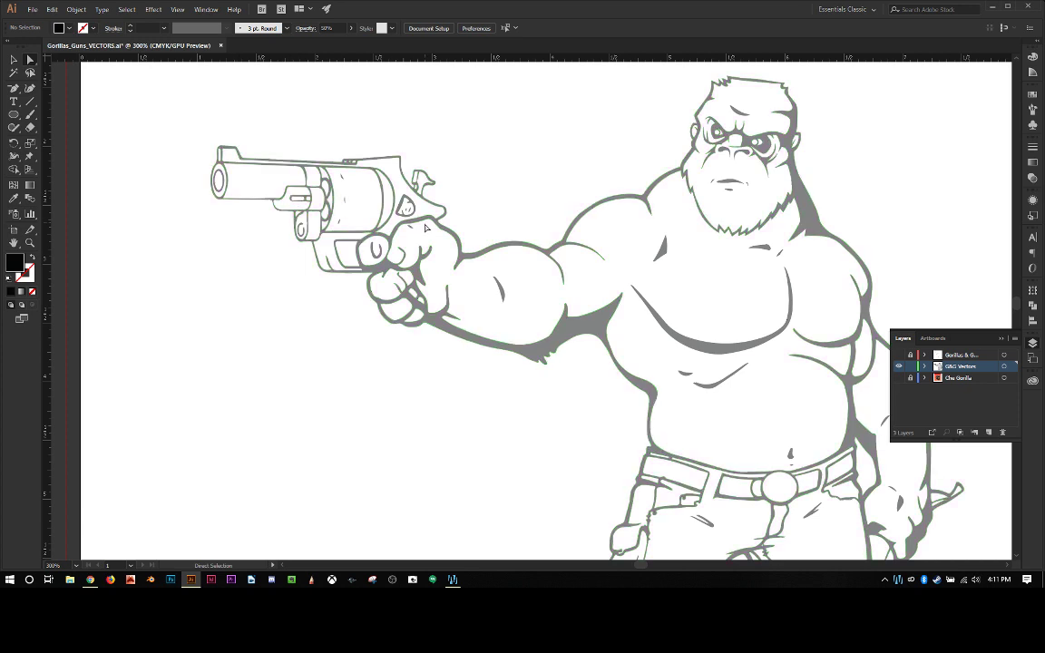
scroll(240, 298, "down", 2)
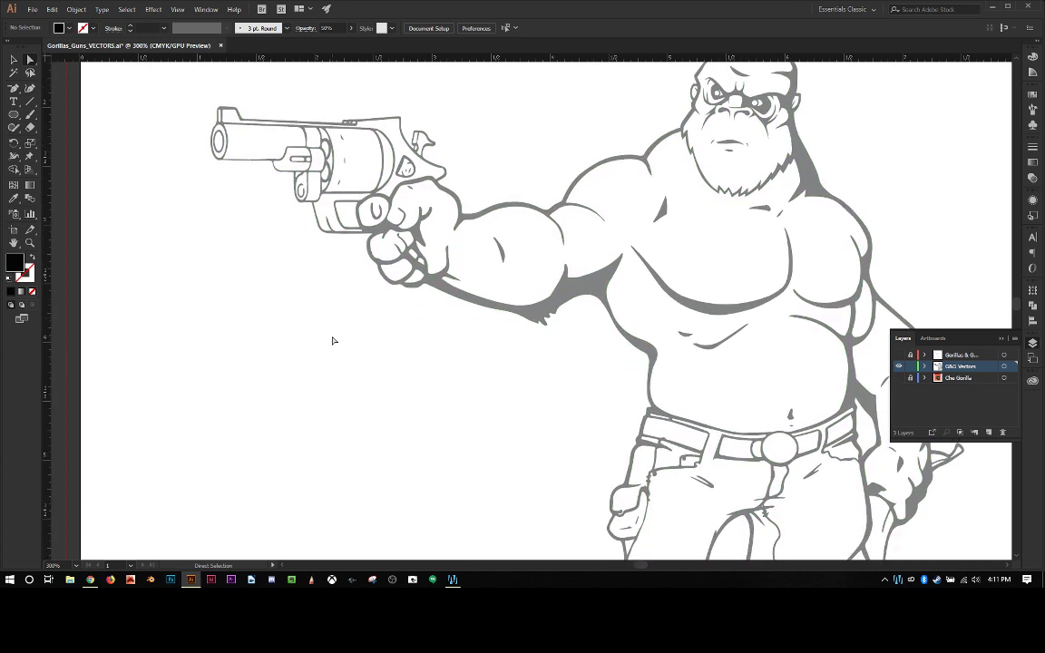
scroll(333, 340, "down", 1)
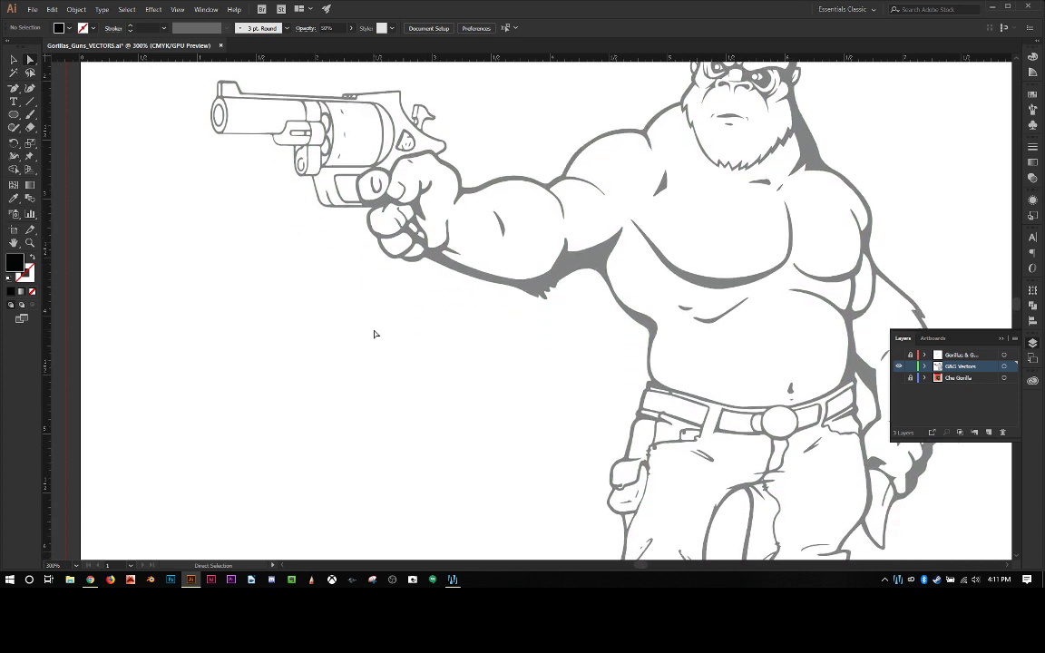
scroll(381, 334, "down", 1)
scroll(417, 345, "up", 2)
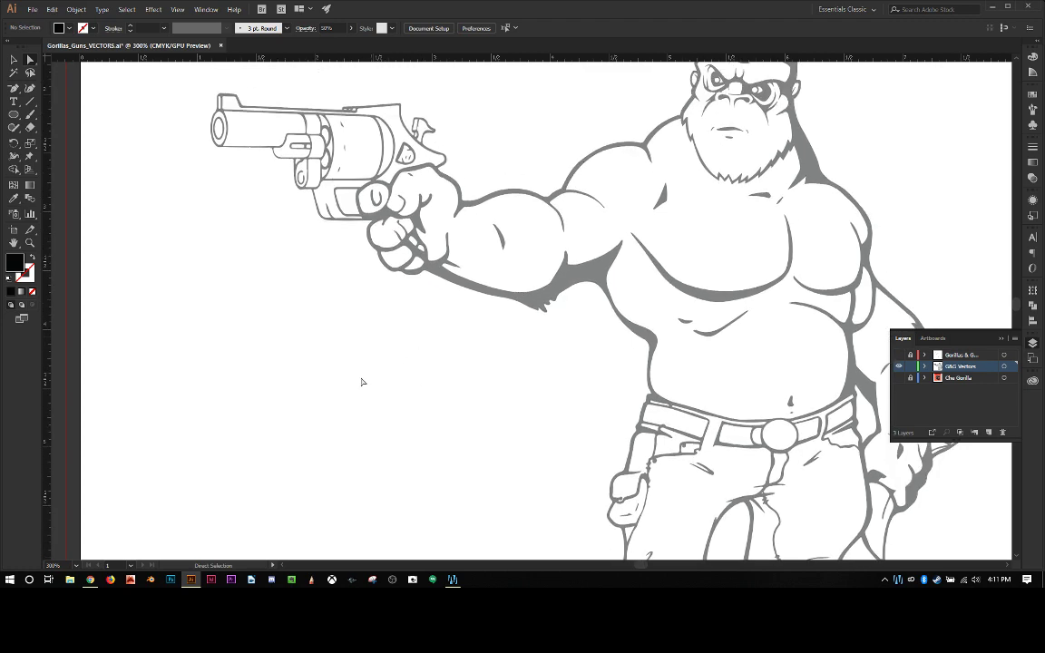
Examine the legs, feet and lowered arm, and compare their line work with the upper body and revolver.
left_click_drag(359, 371, 222, 175)
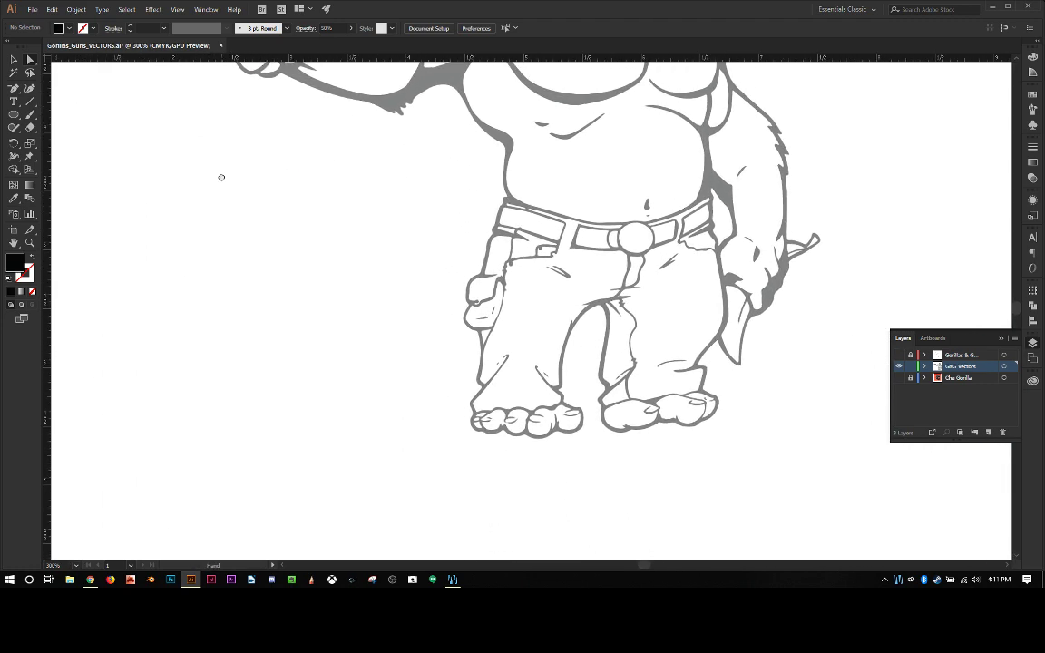
left_click_drag(288, 258, 187, 301)
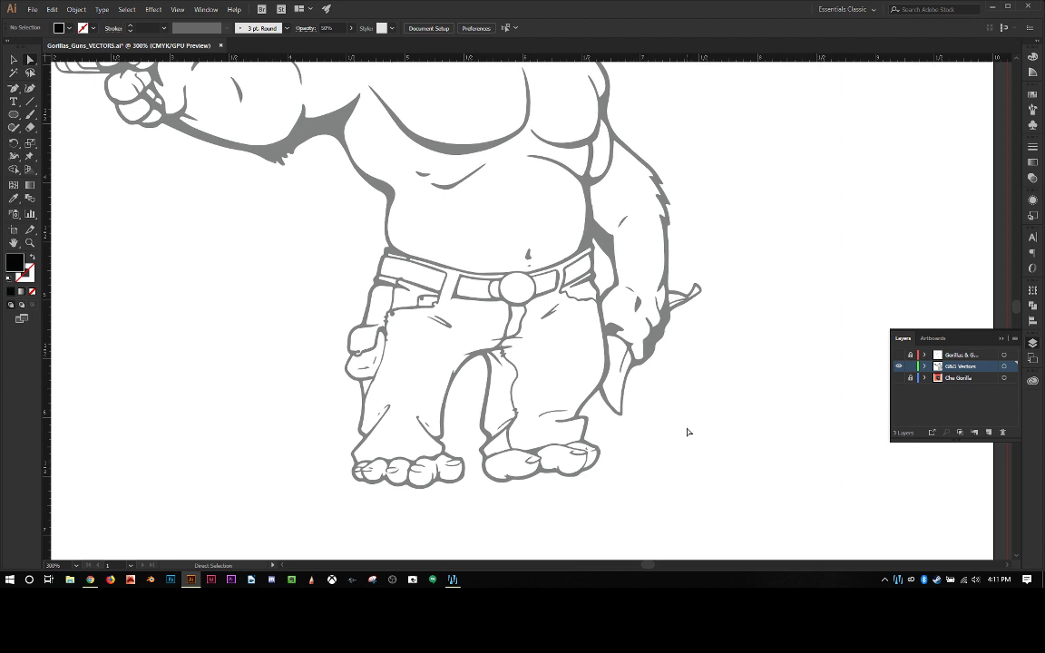
left_click_drag(687, 429, 643, 374)
left_click_drag(677, 417, 620, 443)
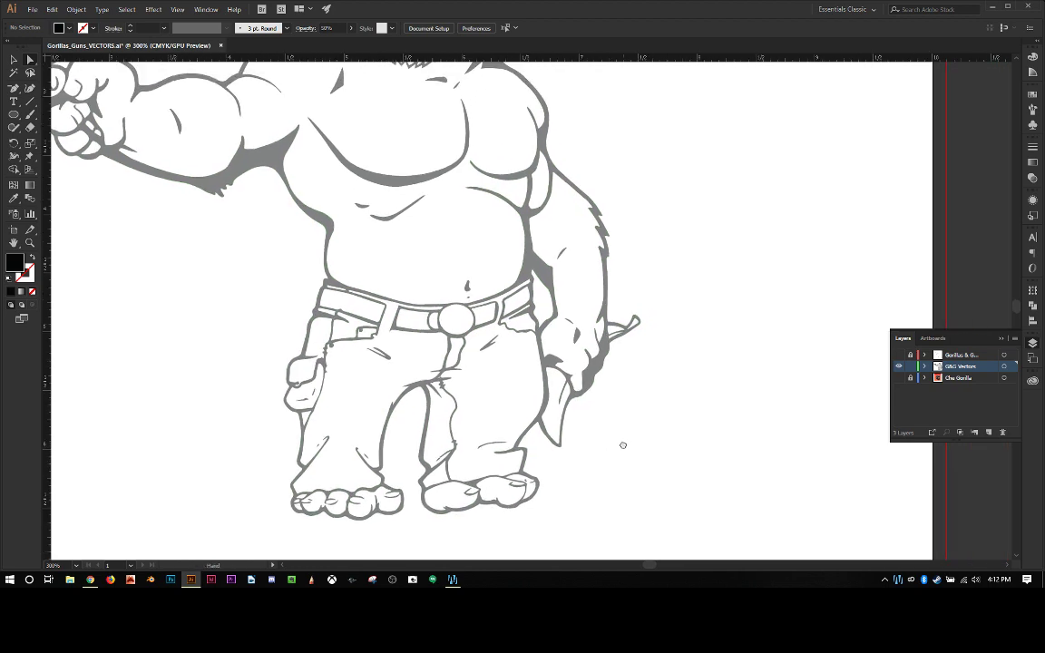
left_click_drag(698, 196, 773, 270)
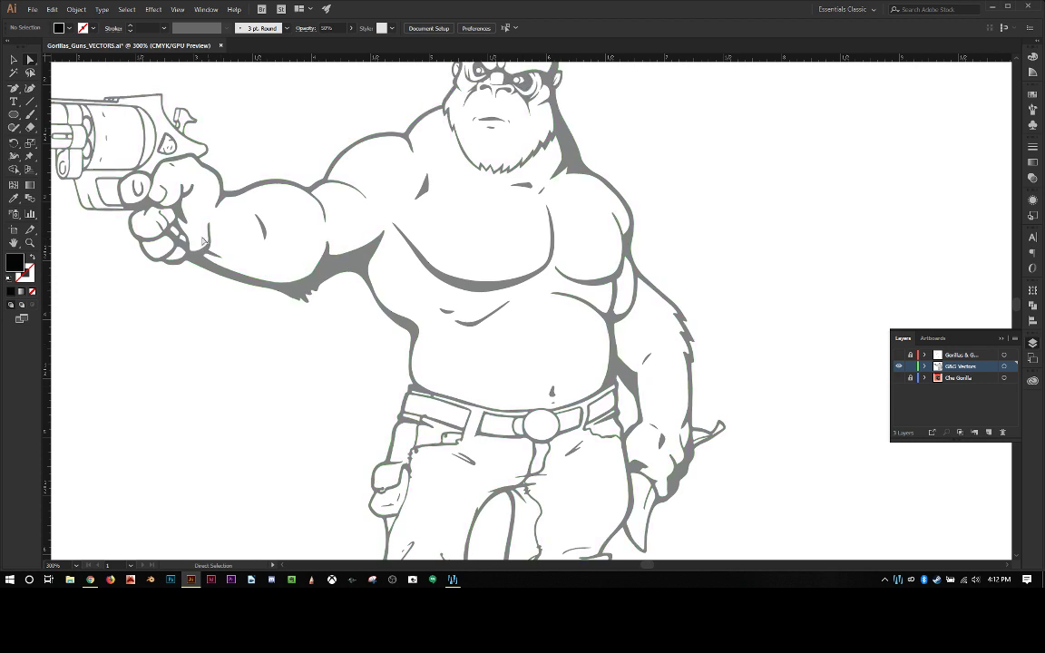
key("ctrl+a")
key("ctrl+shift+a")
left_click_drag(345, 413, 273, 330)
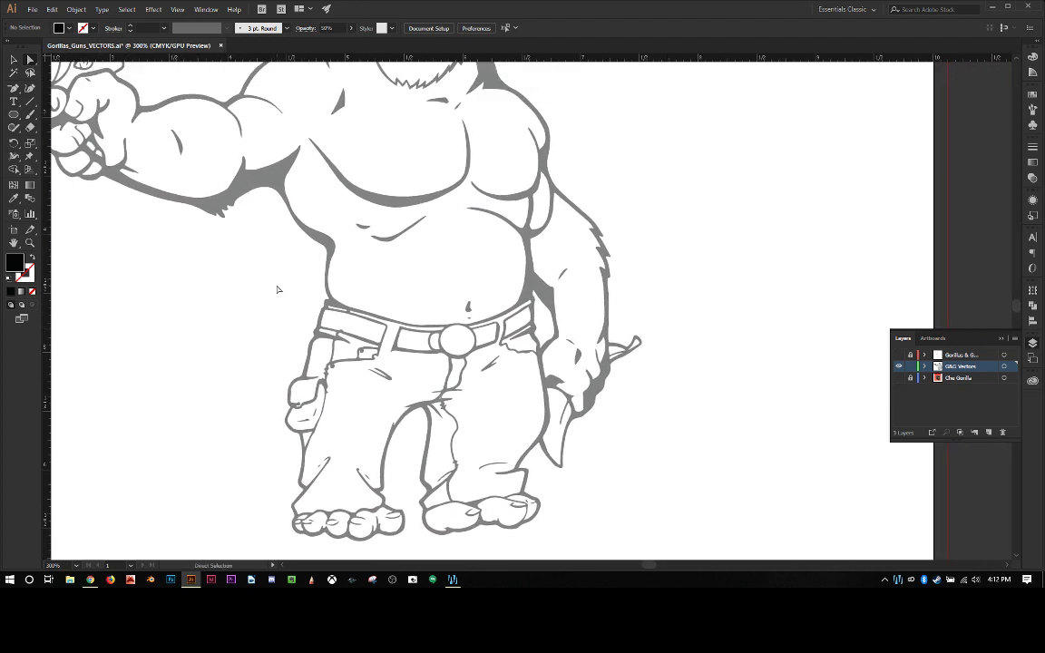
left_click_drag(277, 289, 450, 434)
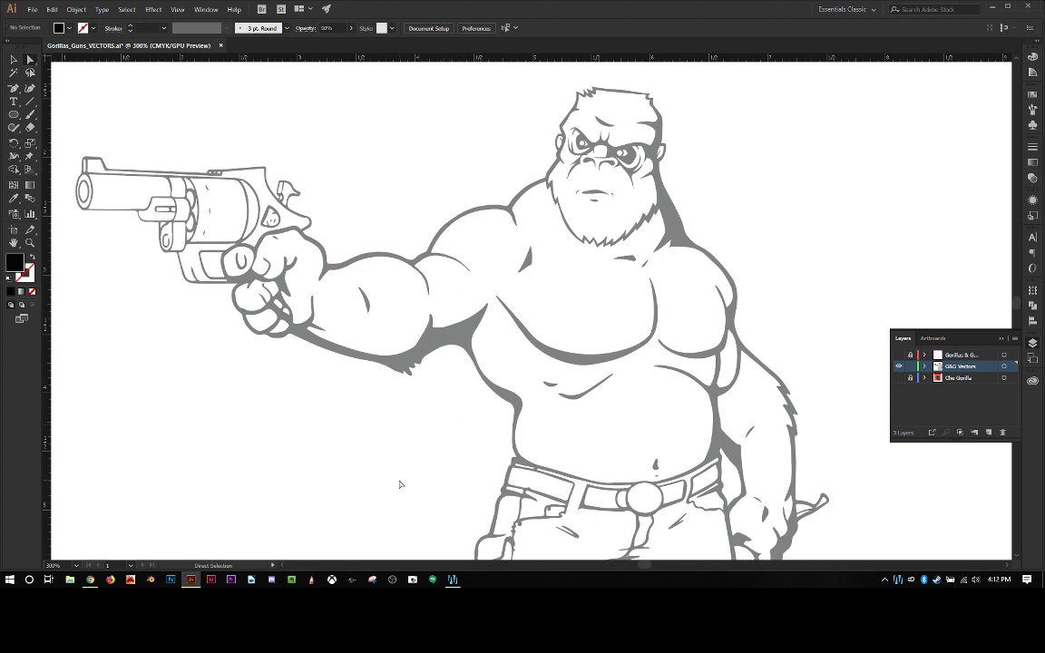
scroll(400, 484, "down", 3)
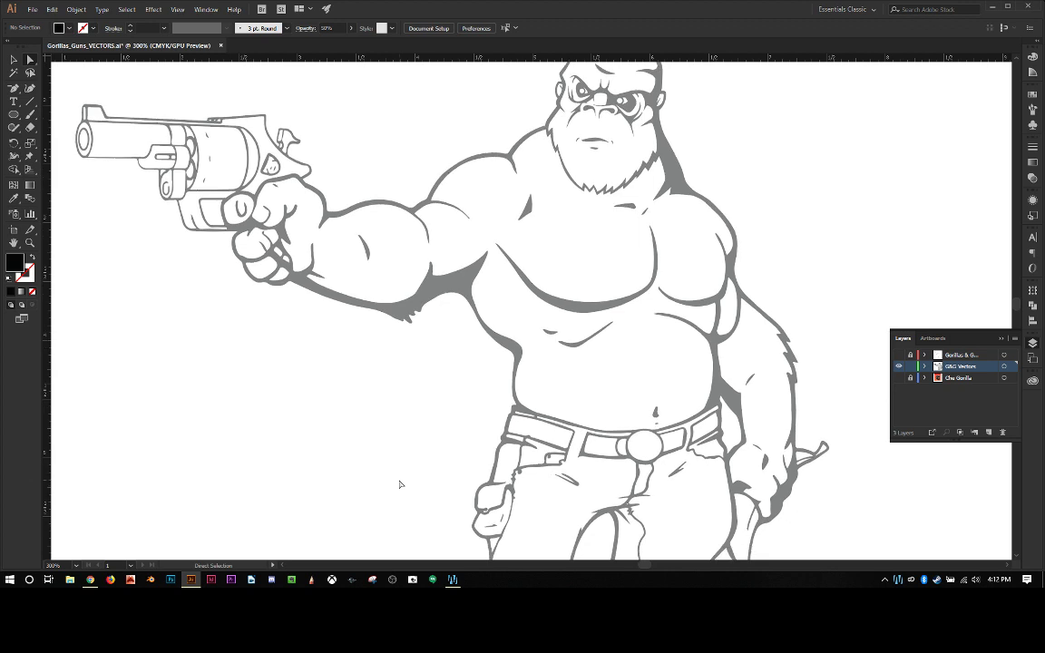
Examine the gorilla's line work from the head and revolver down to the belt and upper trousers.
scroll(399, 485, "up", 3)
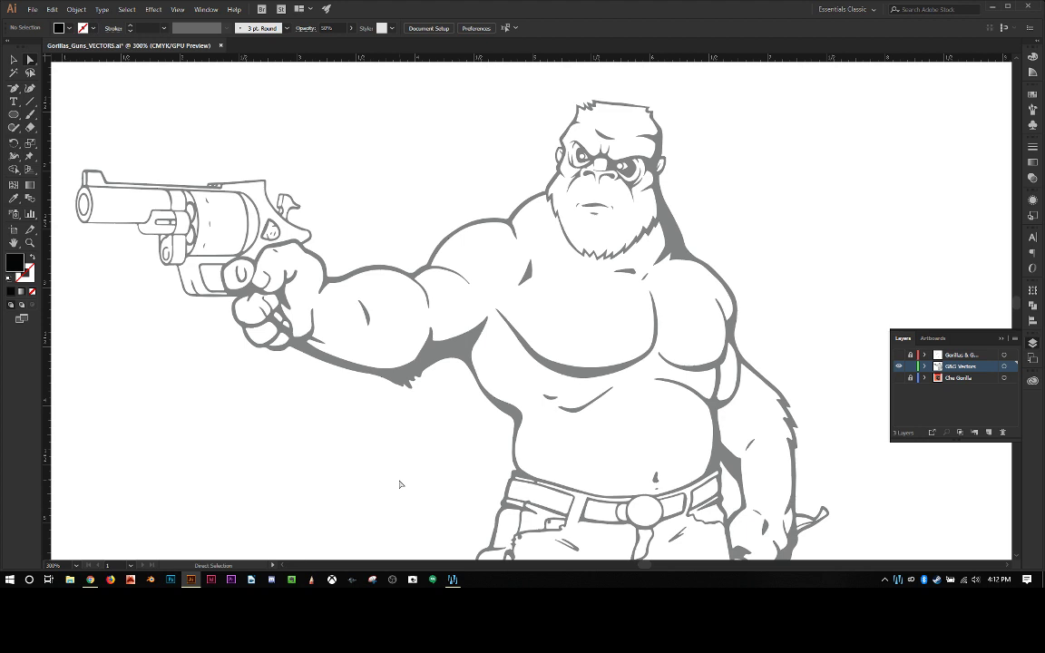
scroll(399, 484, "down", 3)
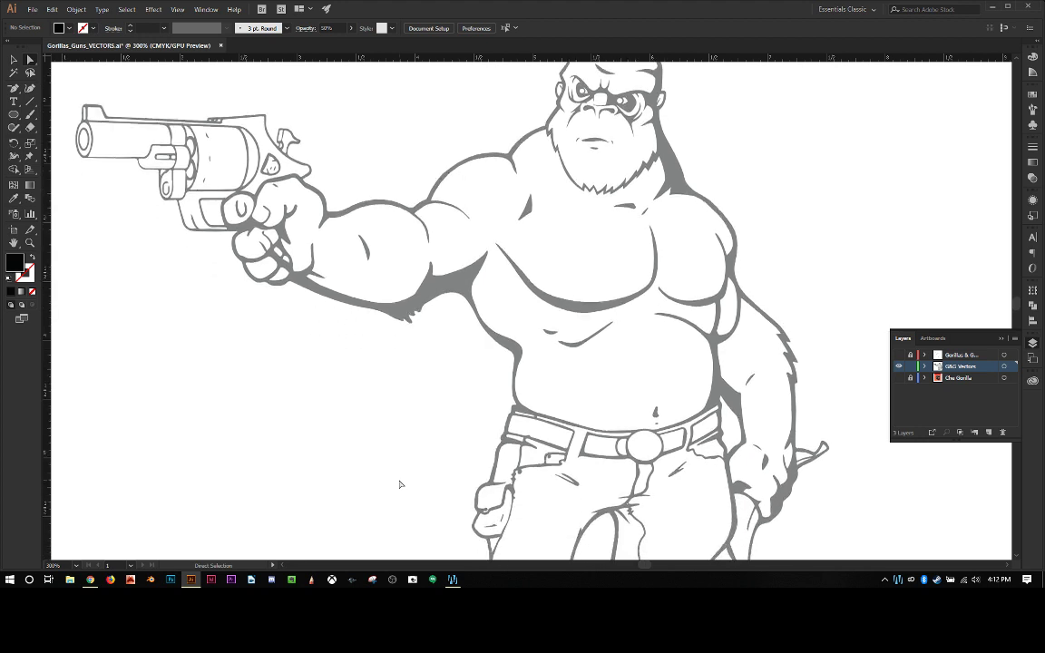
scroll(399, 485, "up", 1)
scroll(400, 485, "up", 1)
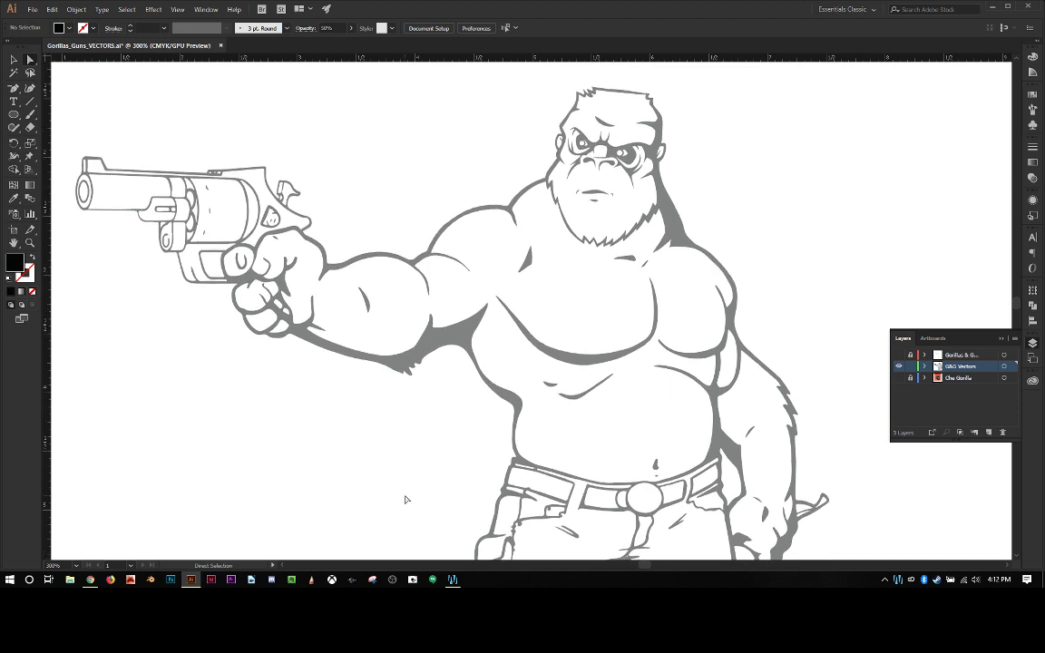
scroll(404, 497, "down", 2)
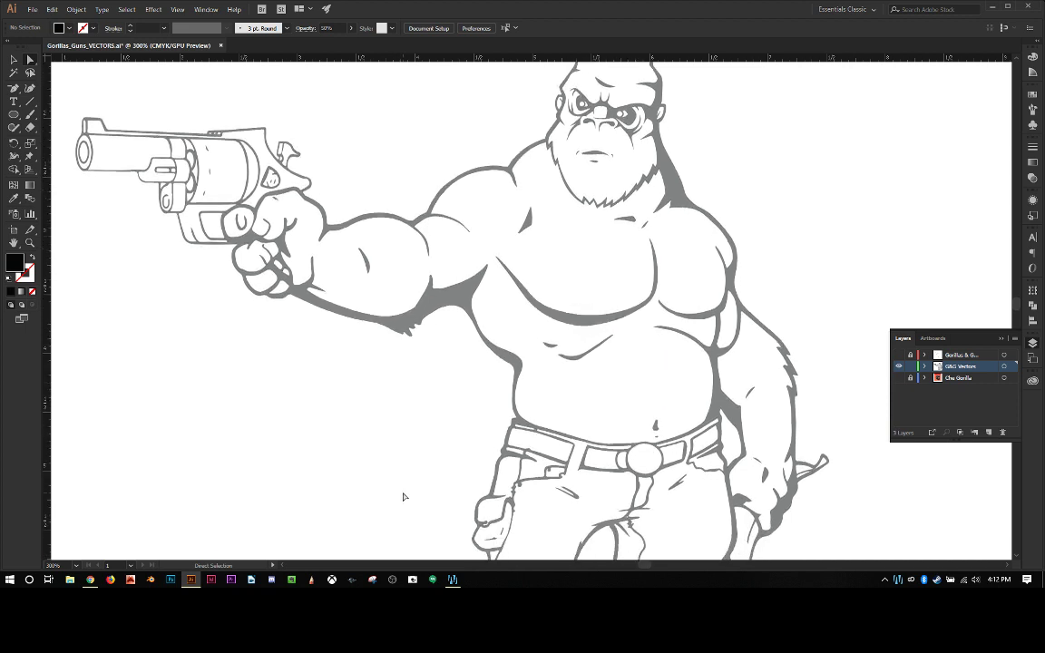
scroll(370, 452, "down", 2)
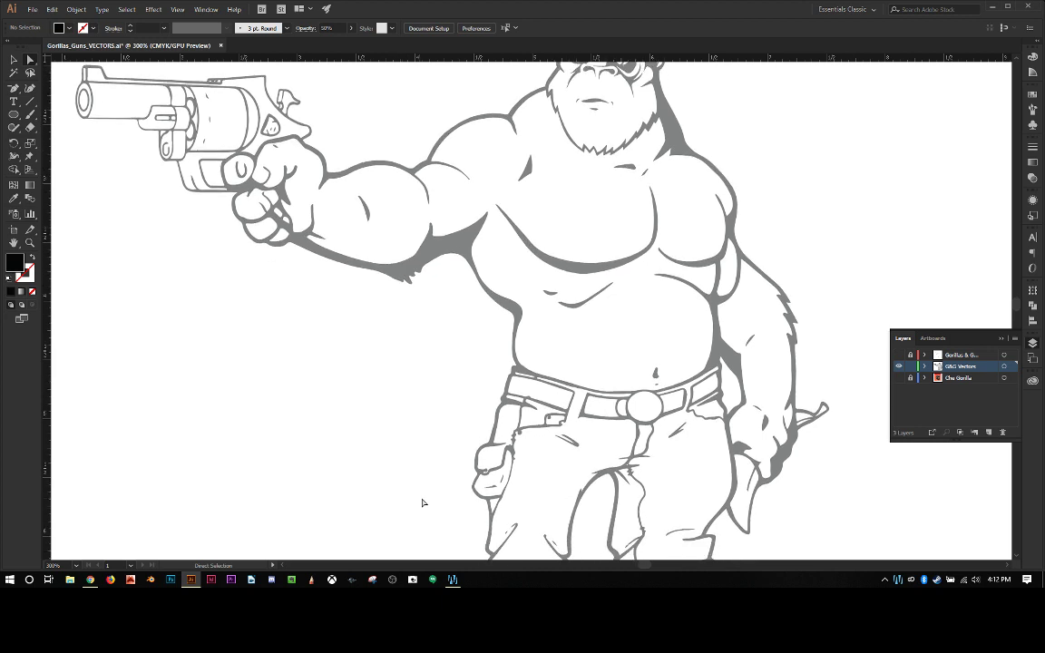
scroll(380, 450, "up", 4)
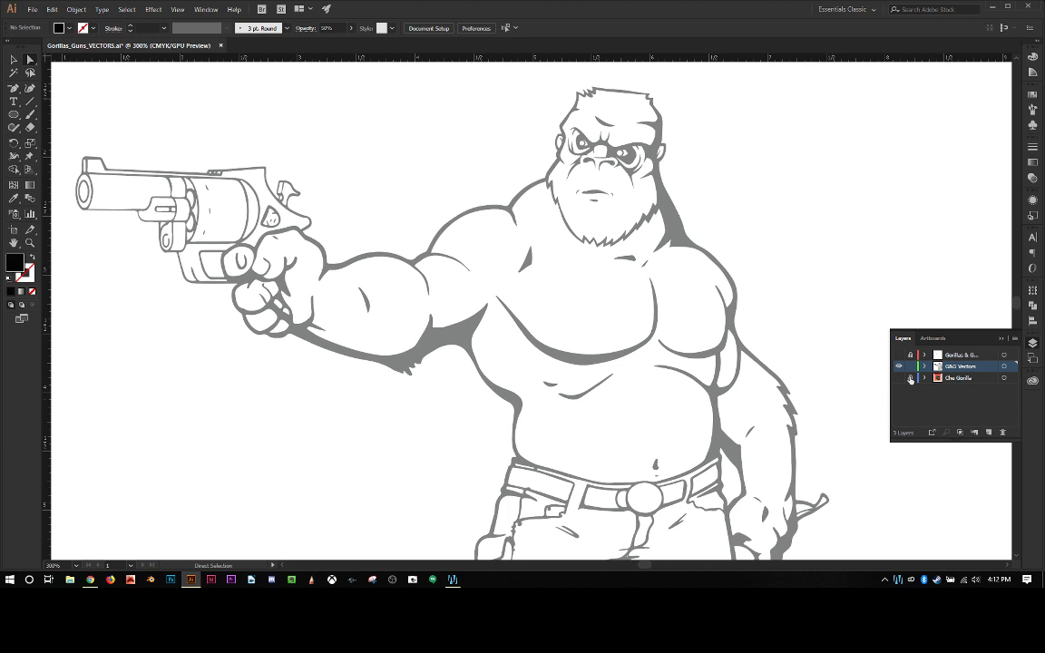
Show the Che Gorilla layer to compare its reference head with the line art, and hide the layer again.
left_click(899, 378)
scroll(401, 252, "up", 3)
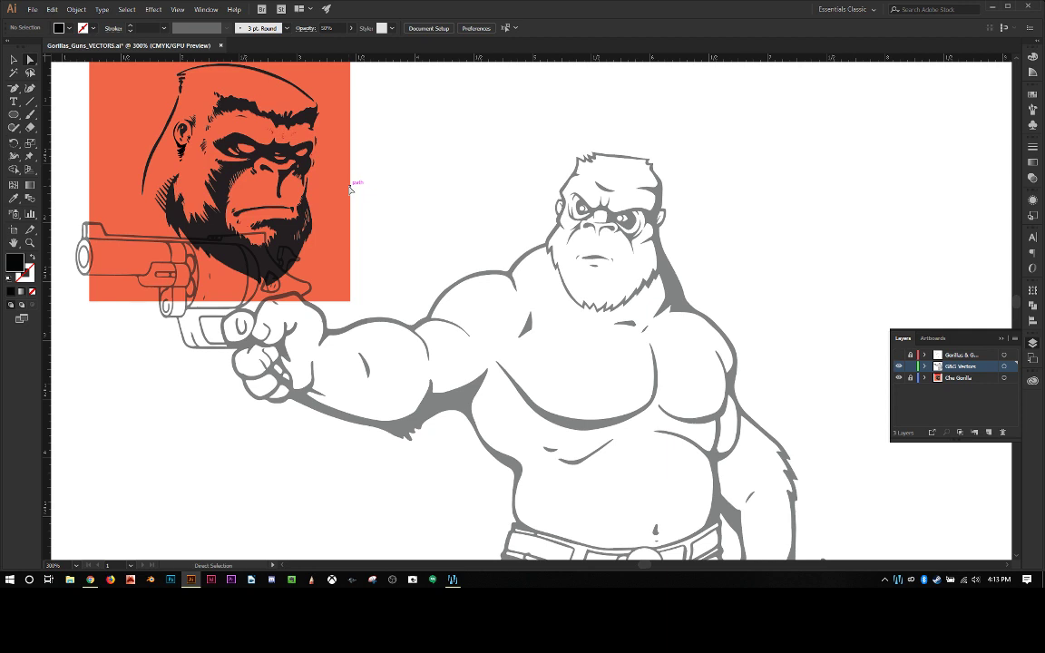
left_click(899, 367)
scroll(731, 257, "down", 2)
scroll(733, 255, "down", 2)
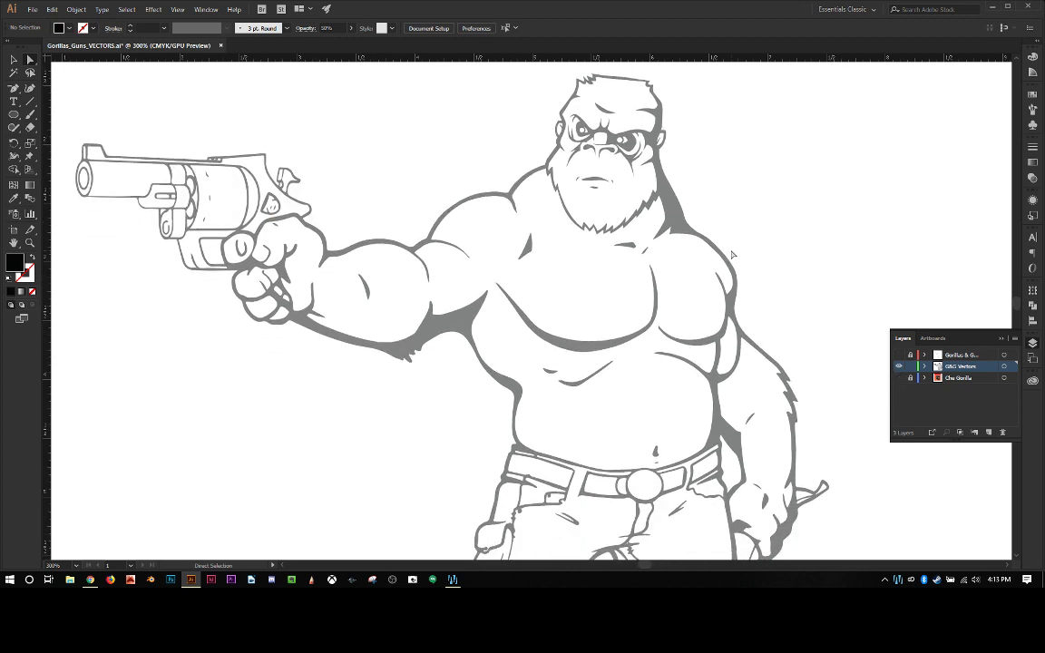
Review the full figure's outline, comparing the feet, trousers and lowered arm with the face, chest and revolver.
scroll(734, 255, "down", 6)
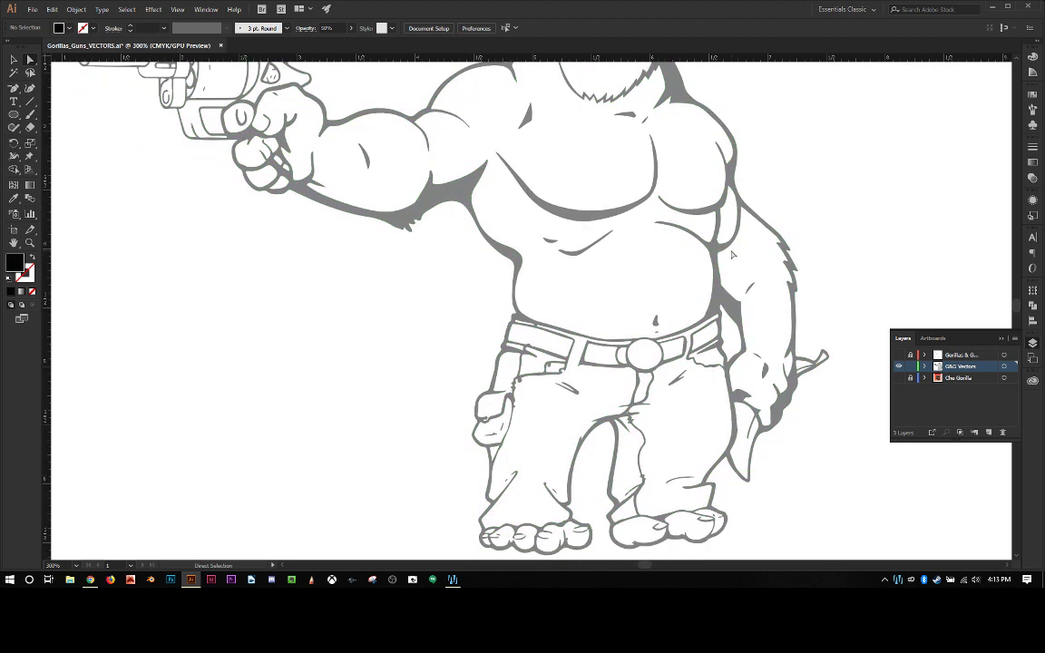
scroll(732, 256, "up", 4)
scroll(731, 257, "up", 5)
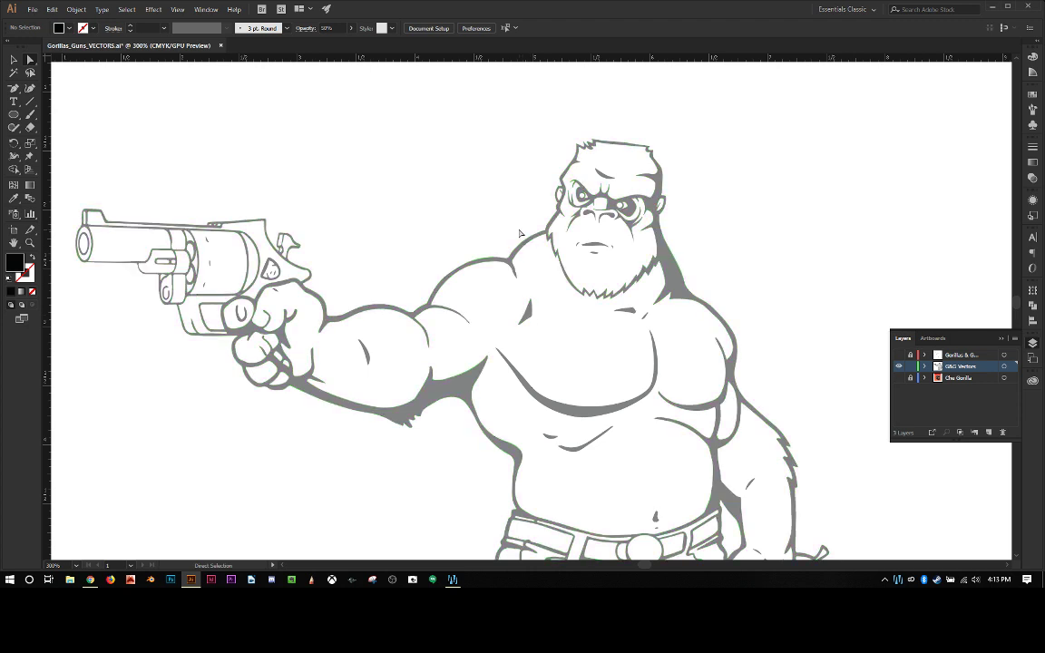
scroll(460, 224, "down", 1)
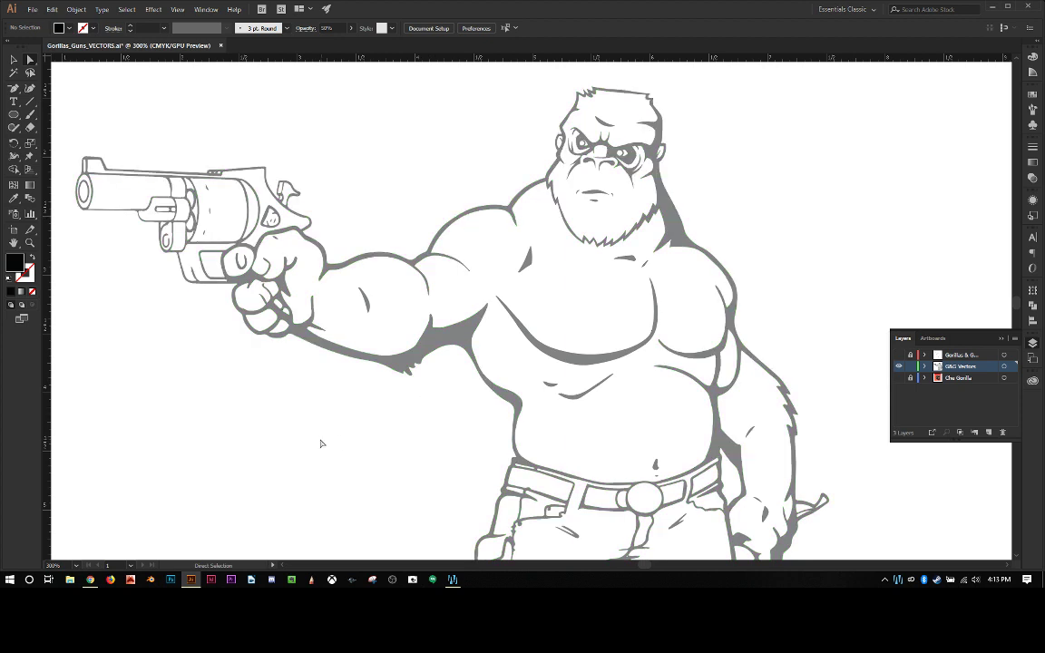
scroll(321, 441, "down", 1)
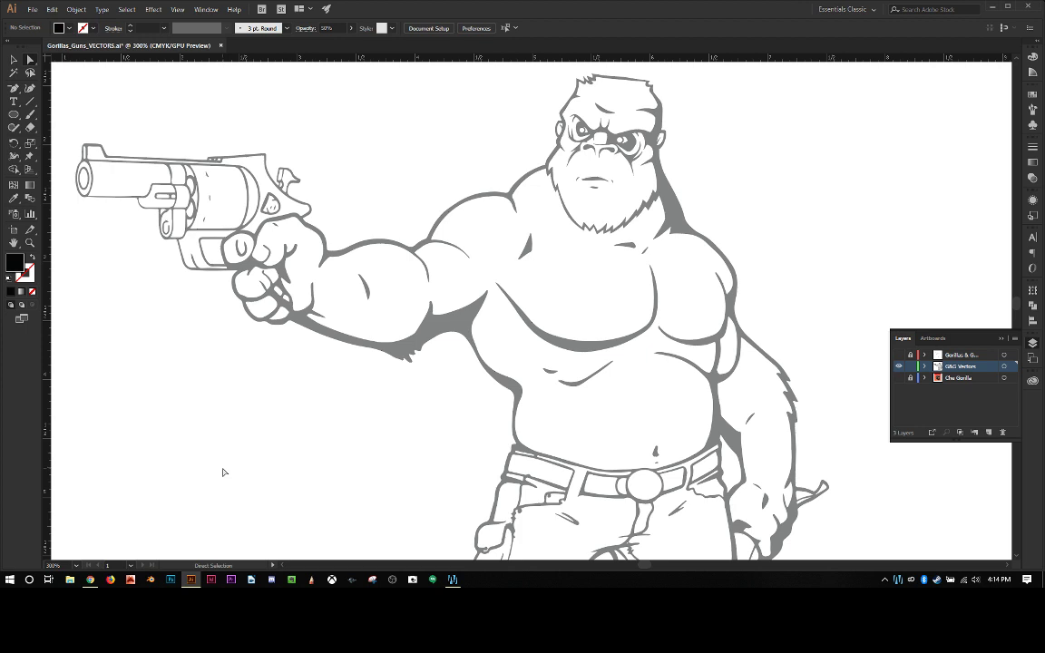
scroll(224, 472, "down", 2)
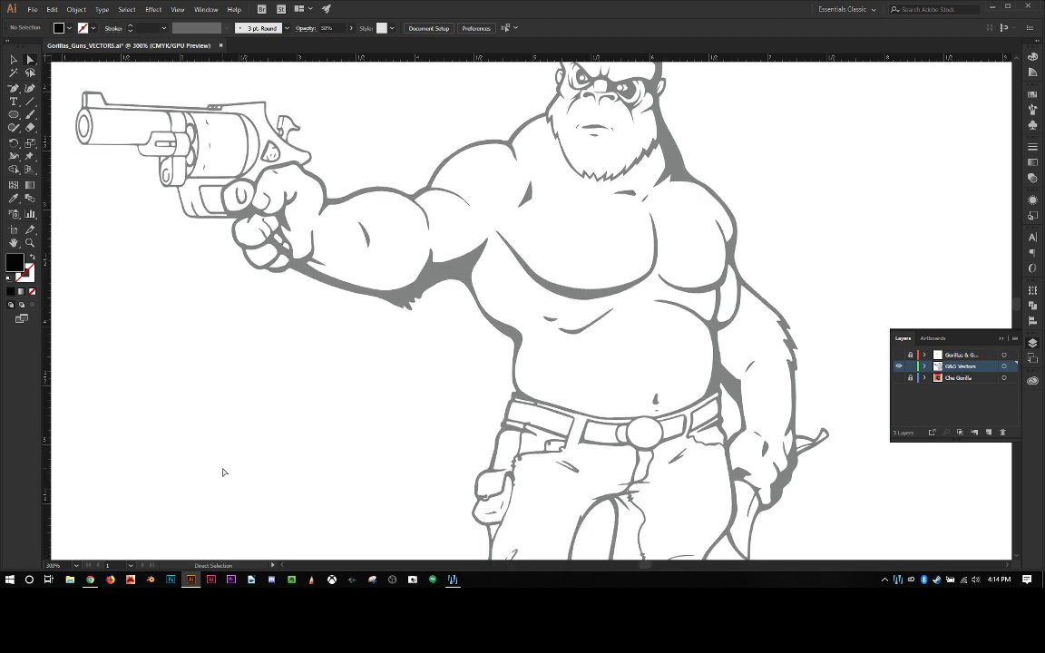
scroll(225, 472, "up", 1)
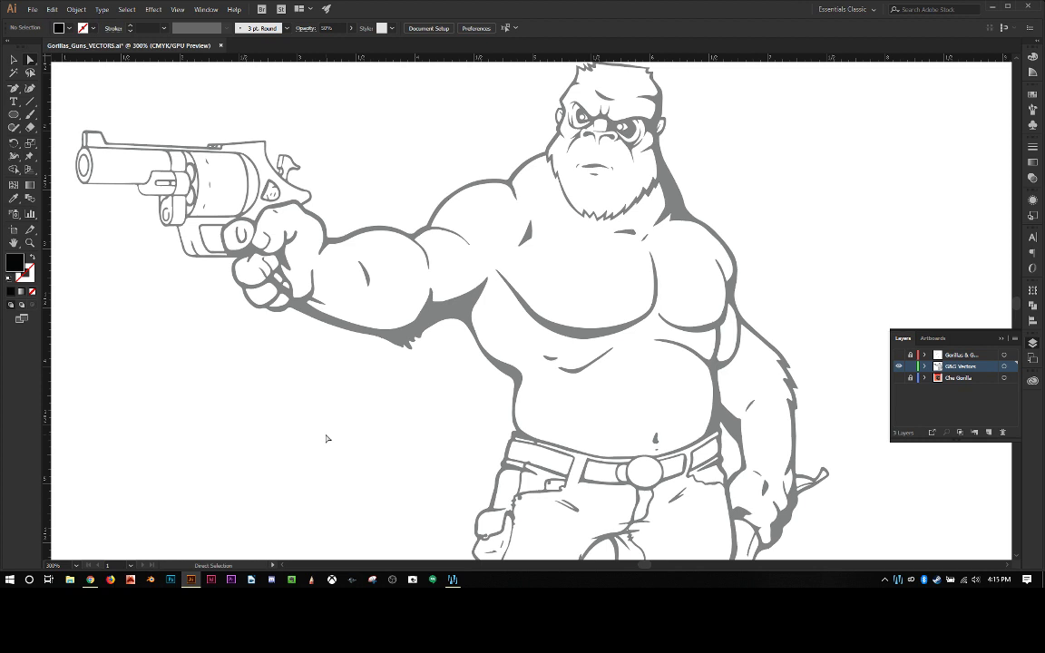
scroll(328, 439, "down", 5)
scroll(328, 439, "up", 2)
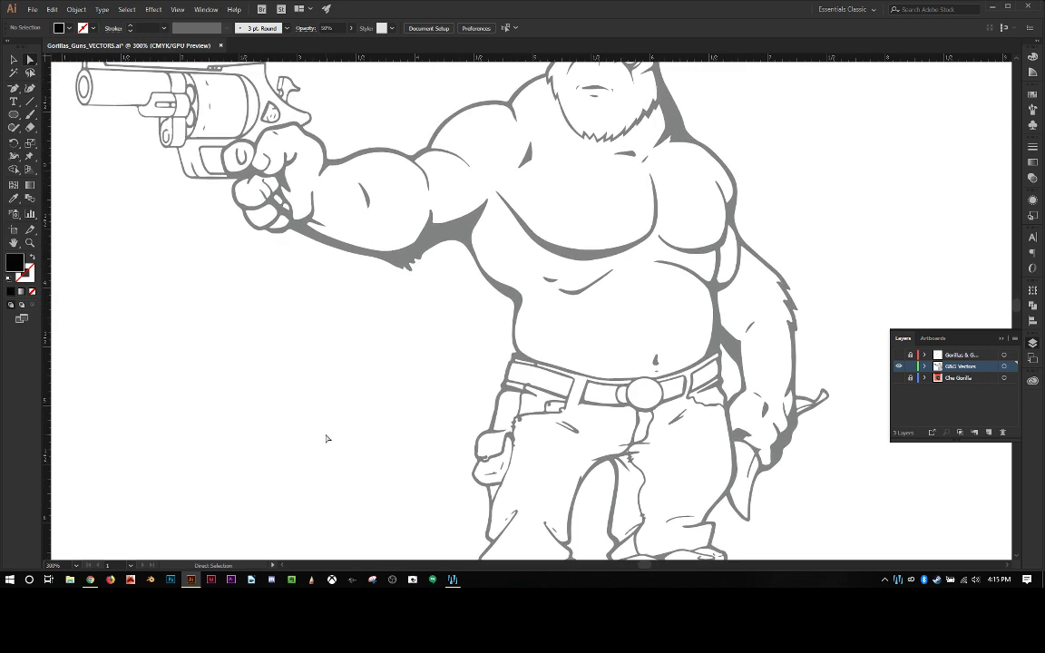
scroll(328, 439, "up", 2)
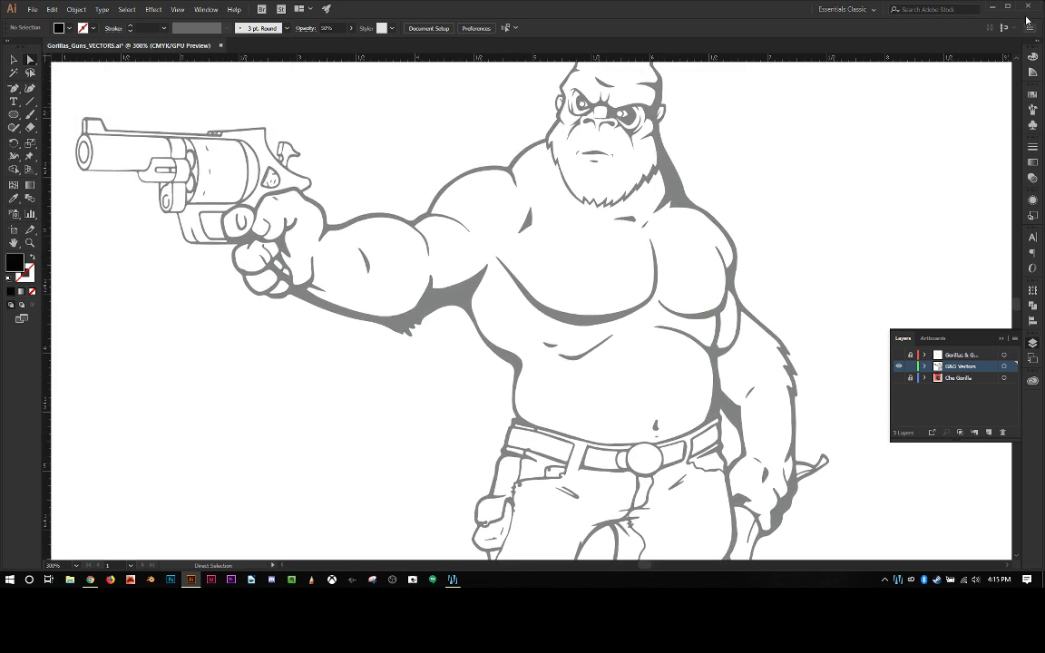
Minimize the drawing window and bring up OBS from the hidden background apps.
left_click(993, 6)
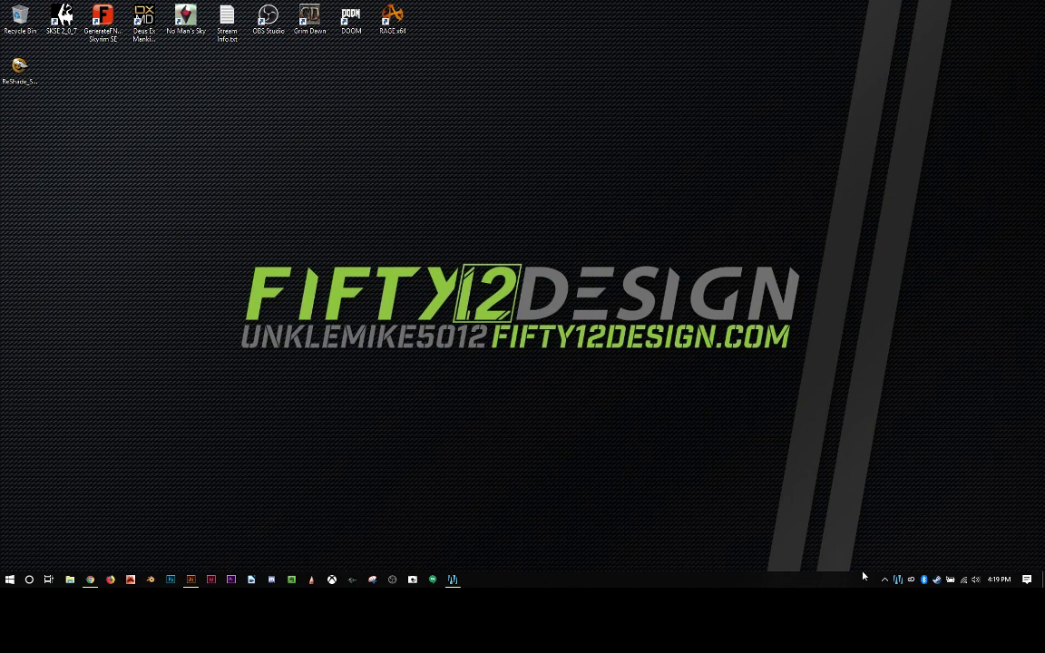
left_click(885, 581)
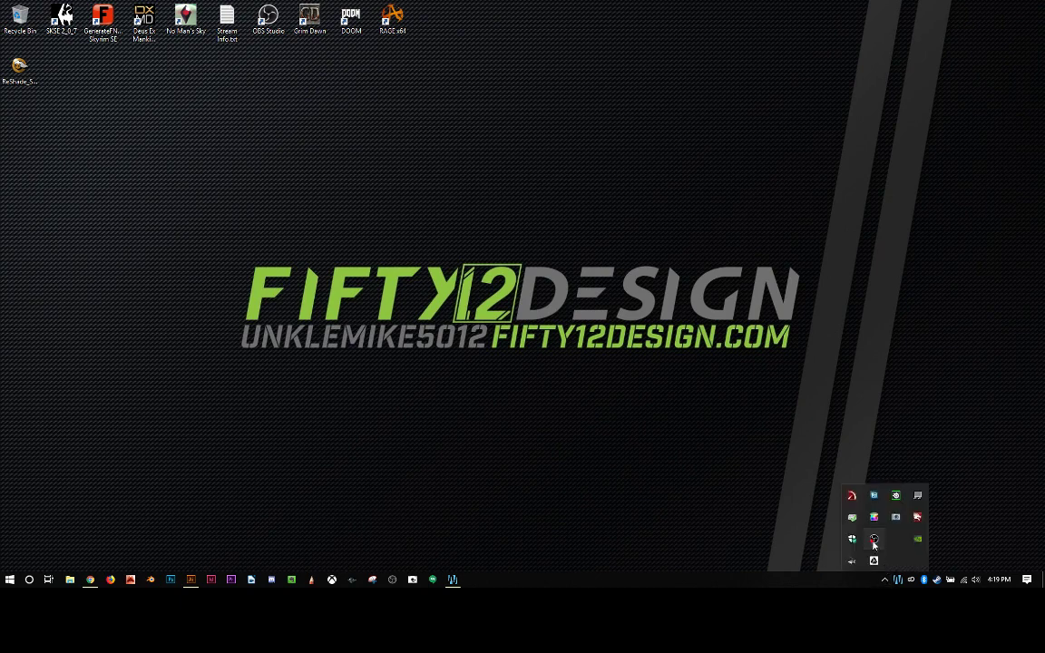
left_click(874, 561)
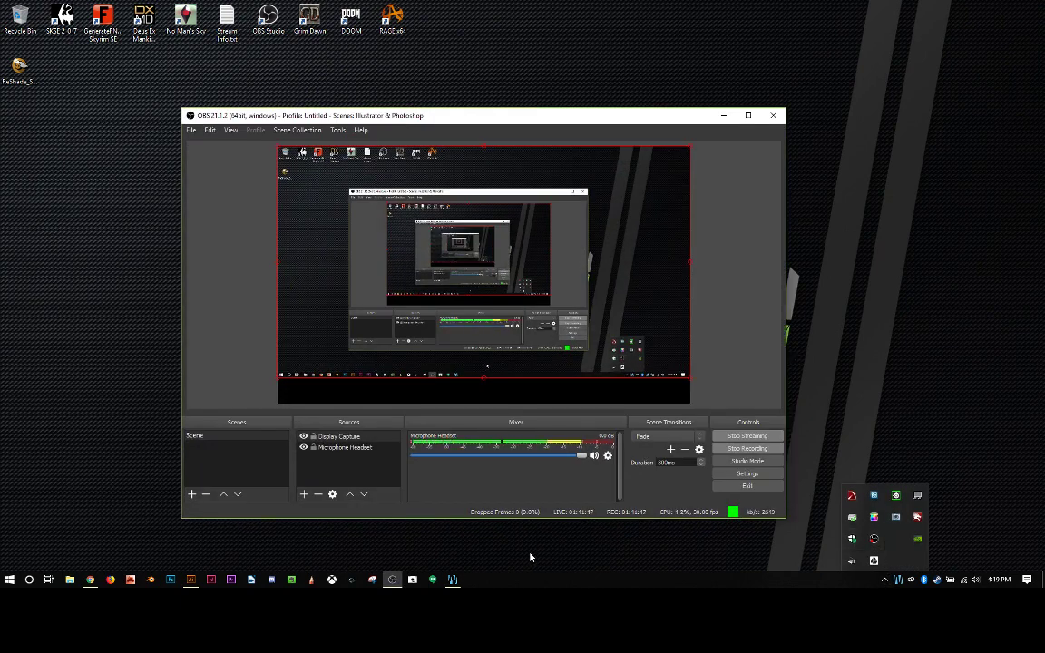